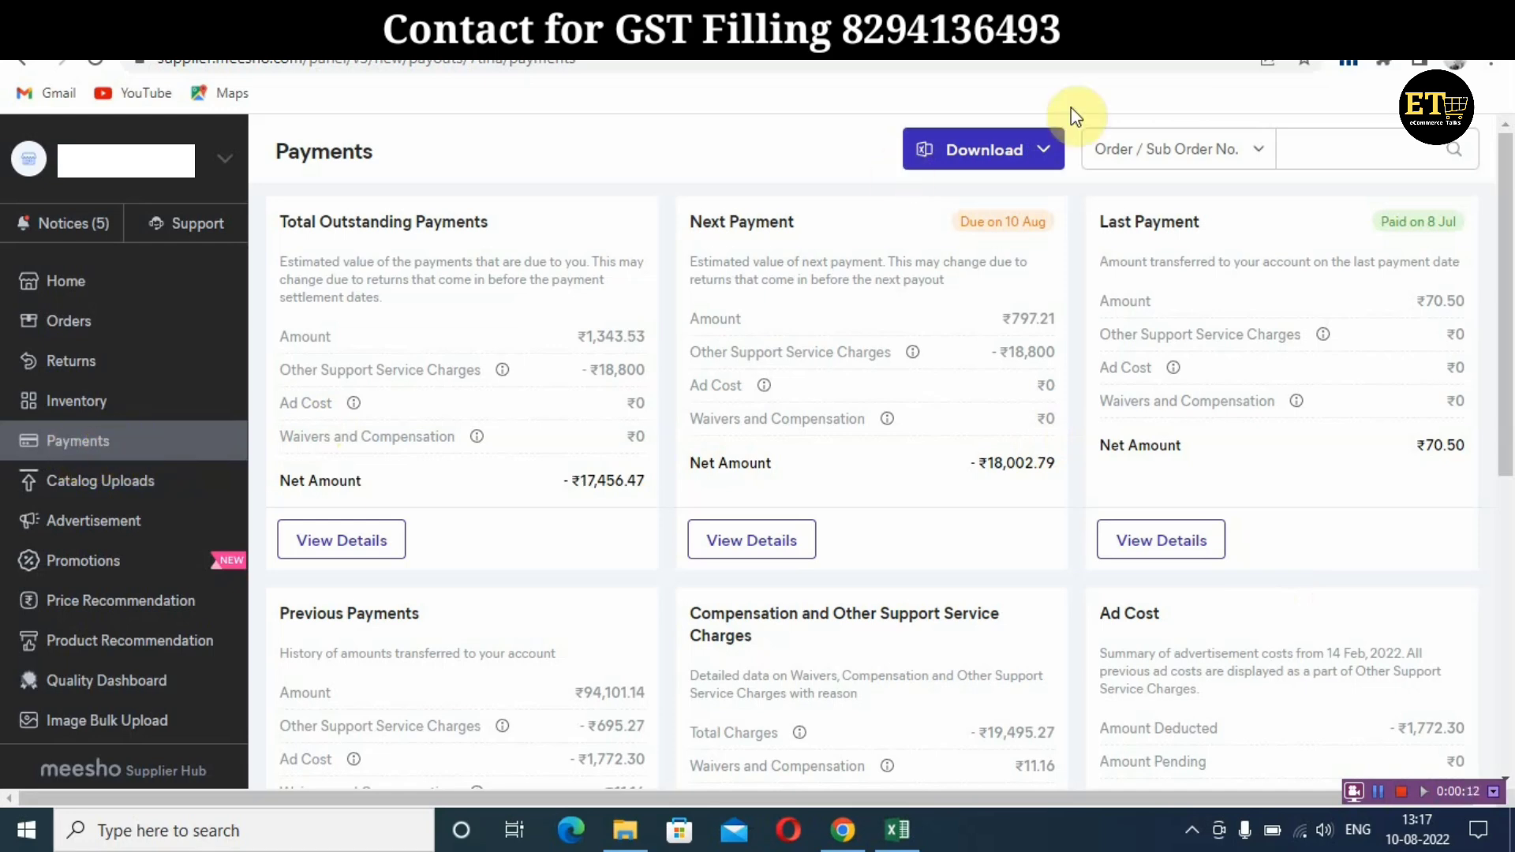
Download the GST report for May 2022 from the Payments page
{"action": "left_click", "coordinate": [1045, 147]}
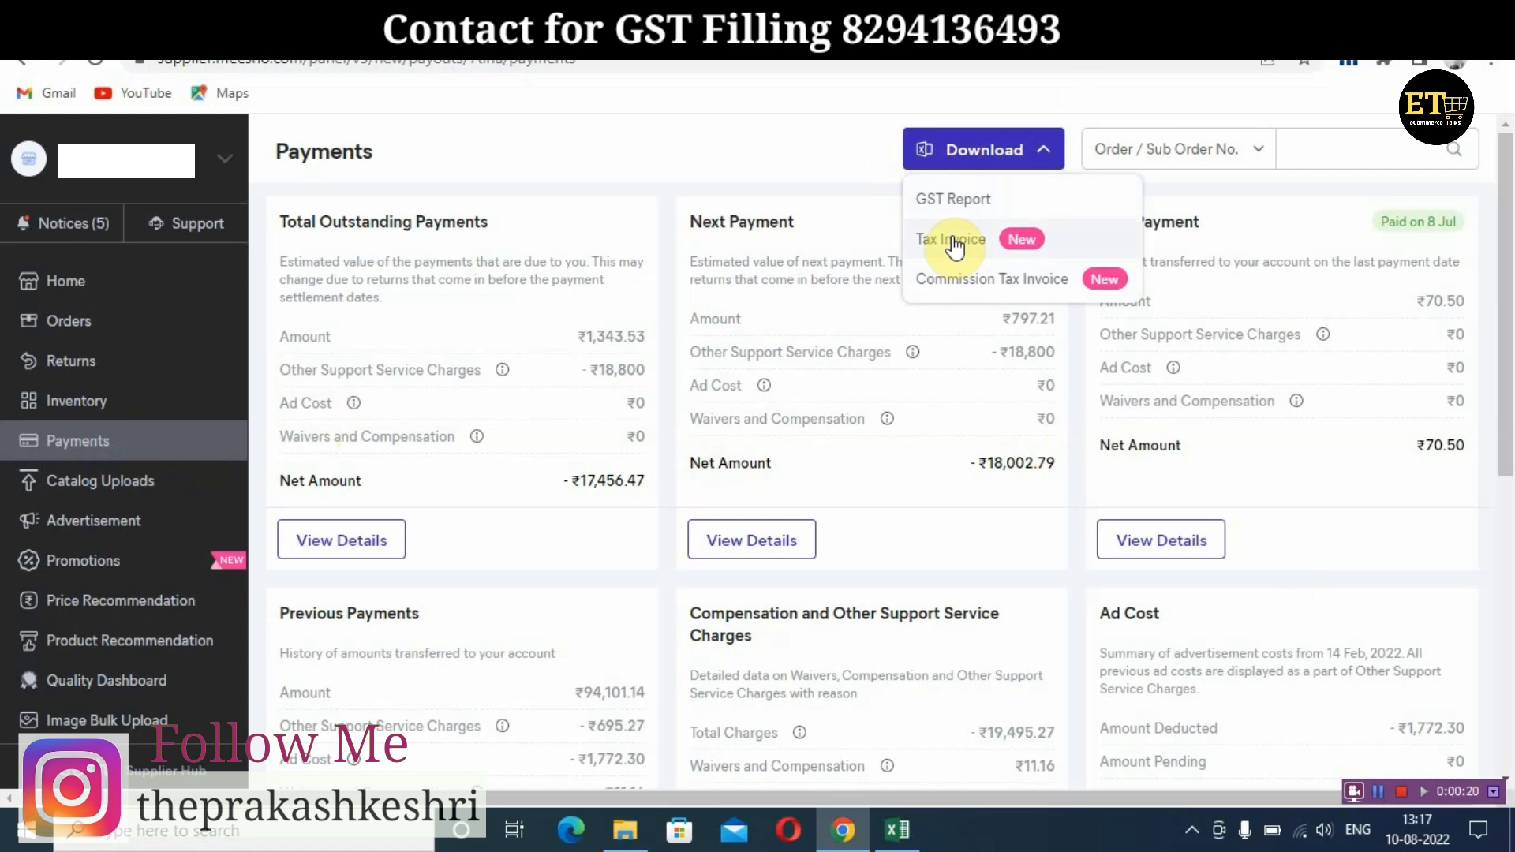
{"action": "left_click", "coordinate": [987, 199]}
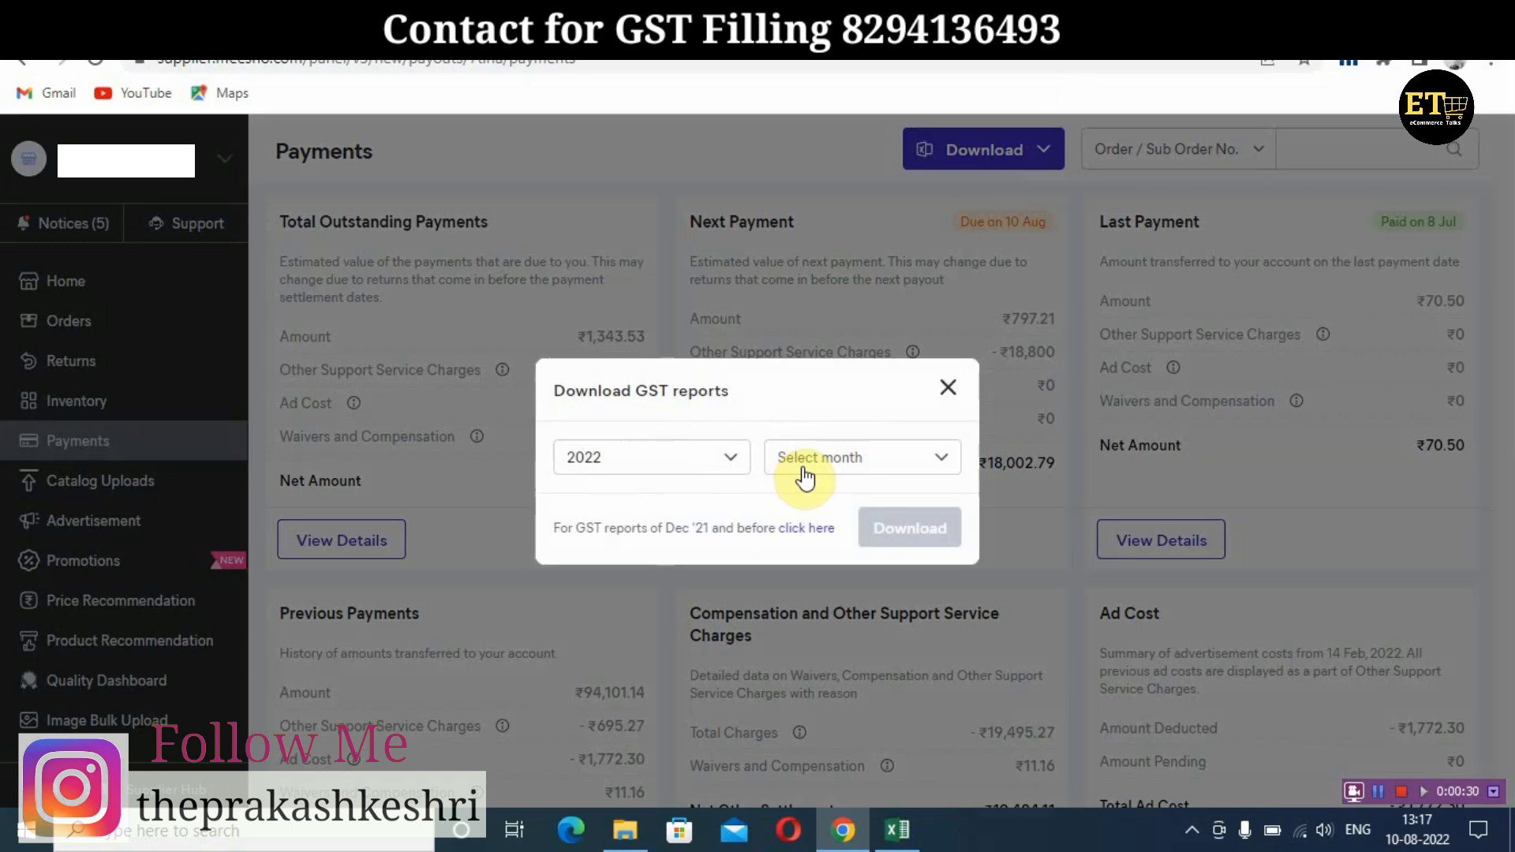
{"action": "left_click", "coordinate": [879, 458]}
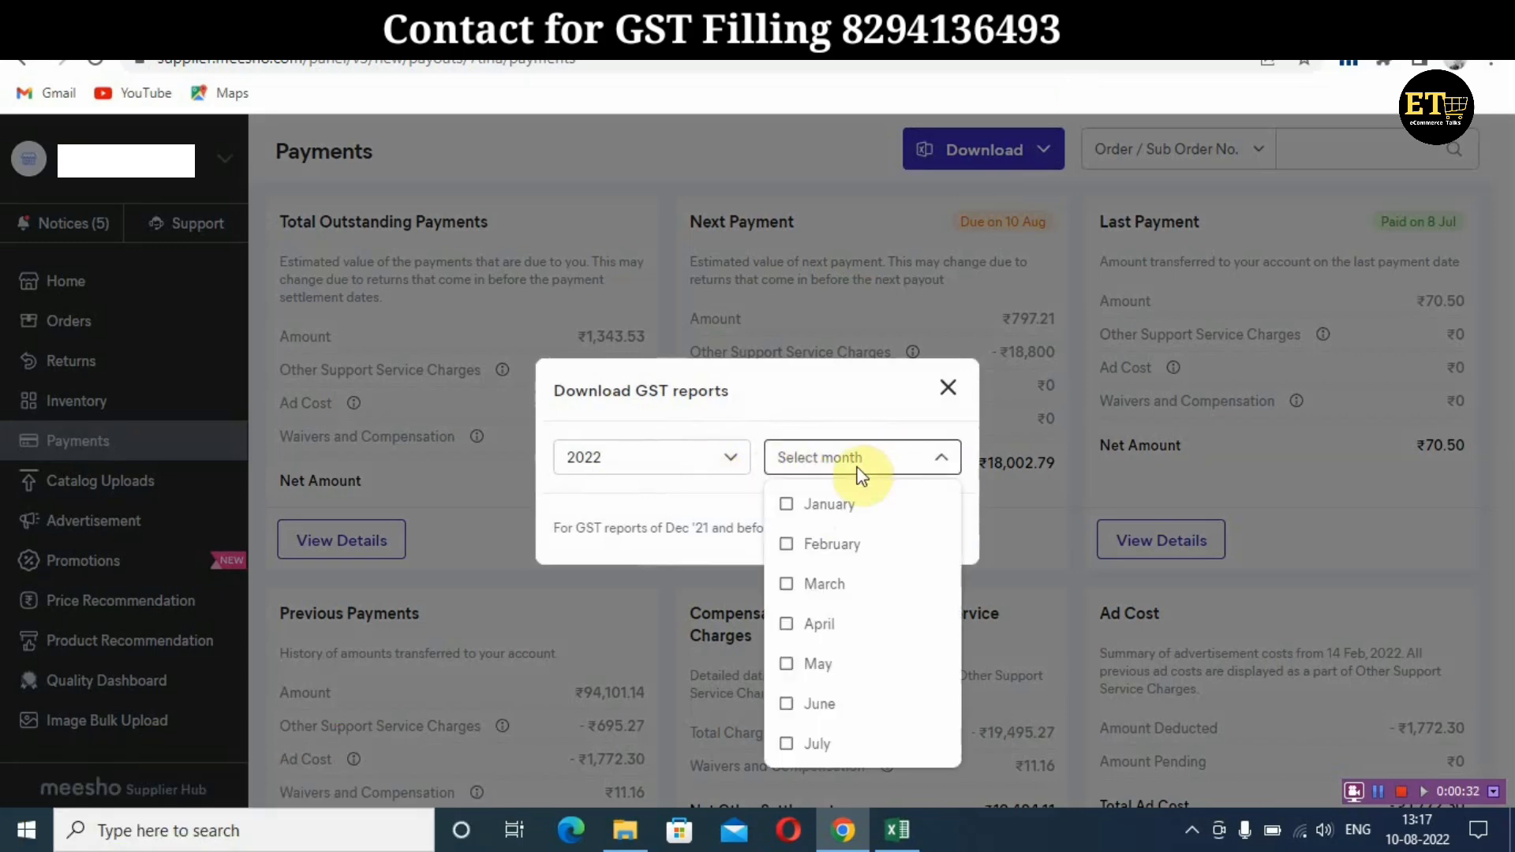
{"action": "left_click", "coordinate": [825, 667]}
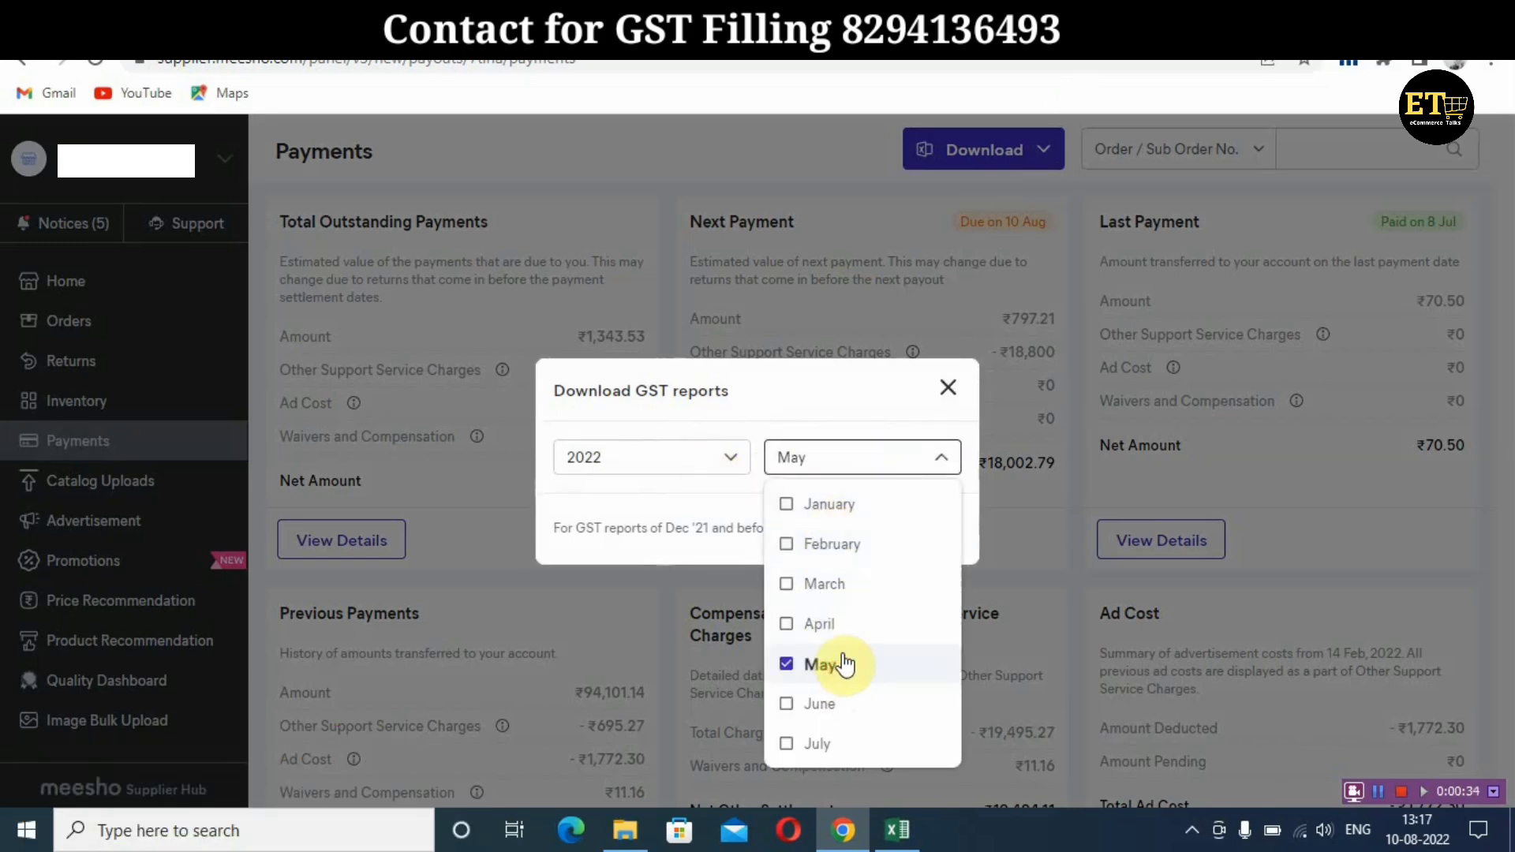
{"action": "left_click", "coordinate": [712, 517]}
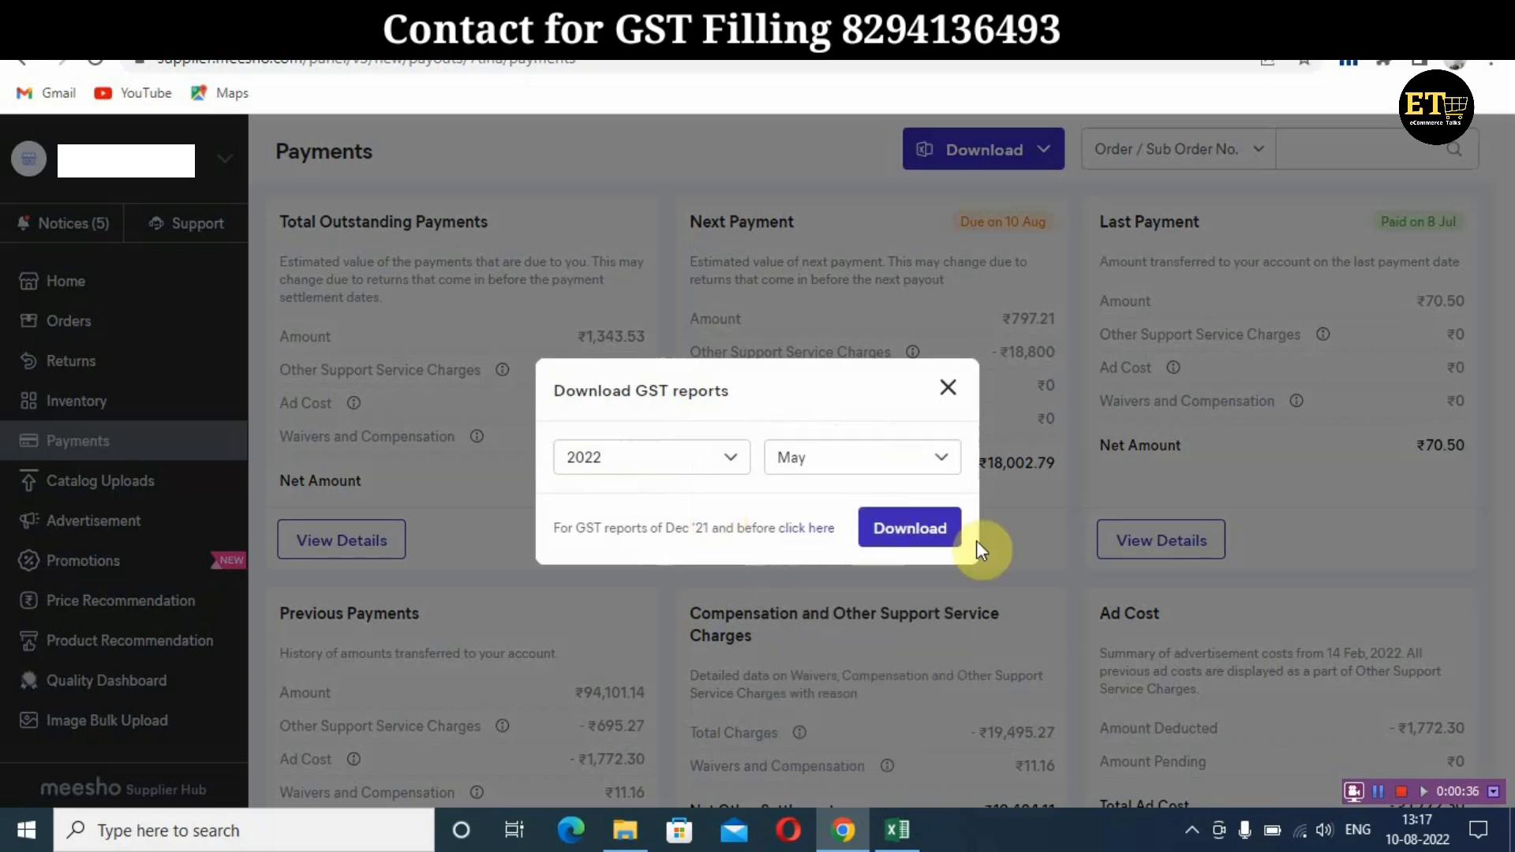
{"action": "left_click", "coordinate": [917, 537]}
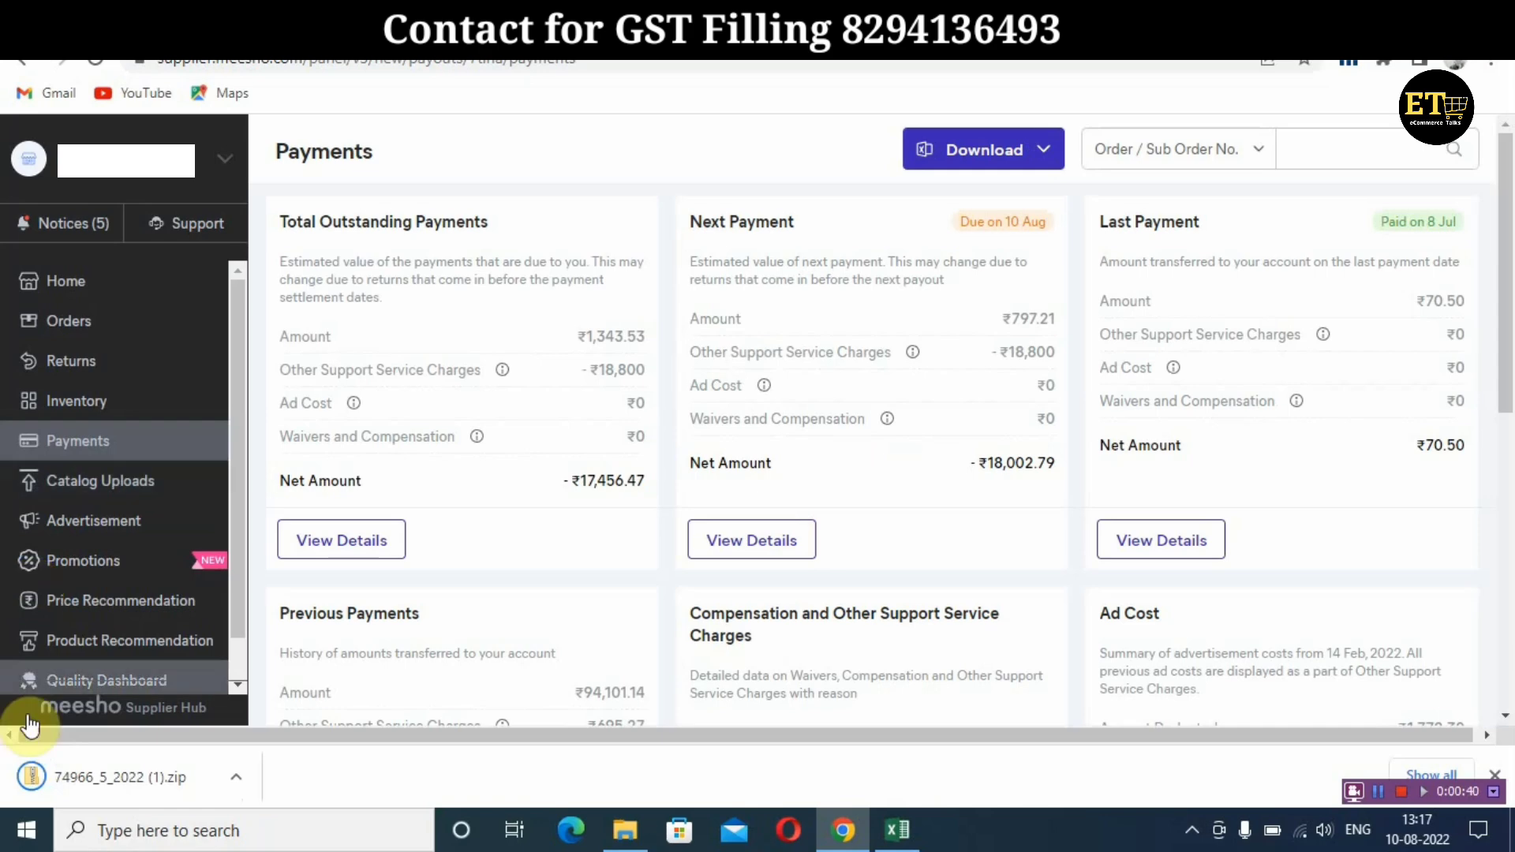
View the report worksheets inside the already opened May 2022 archive in File Explorer, and return to Chrome
{"action": "left_click", "coordinate": [634, 837]}
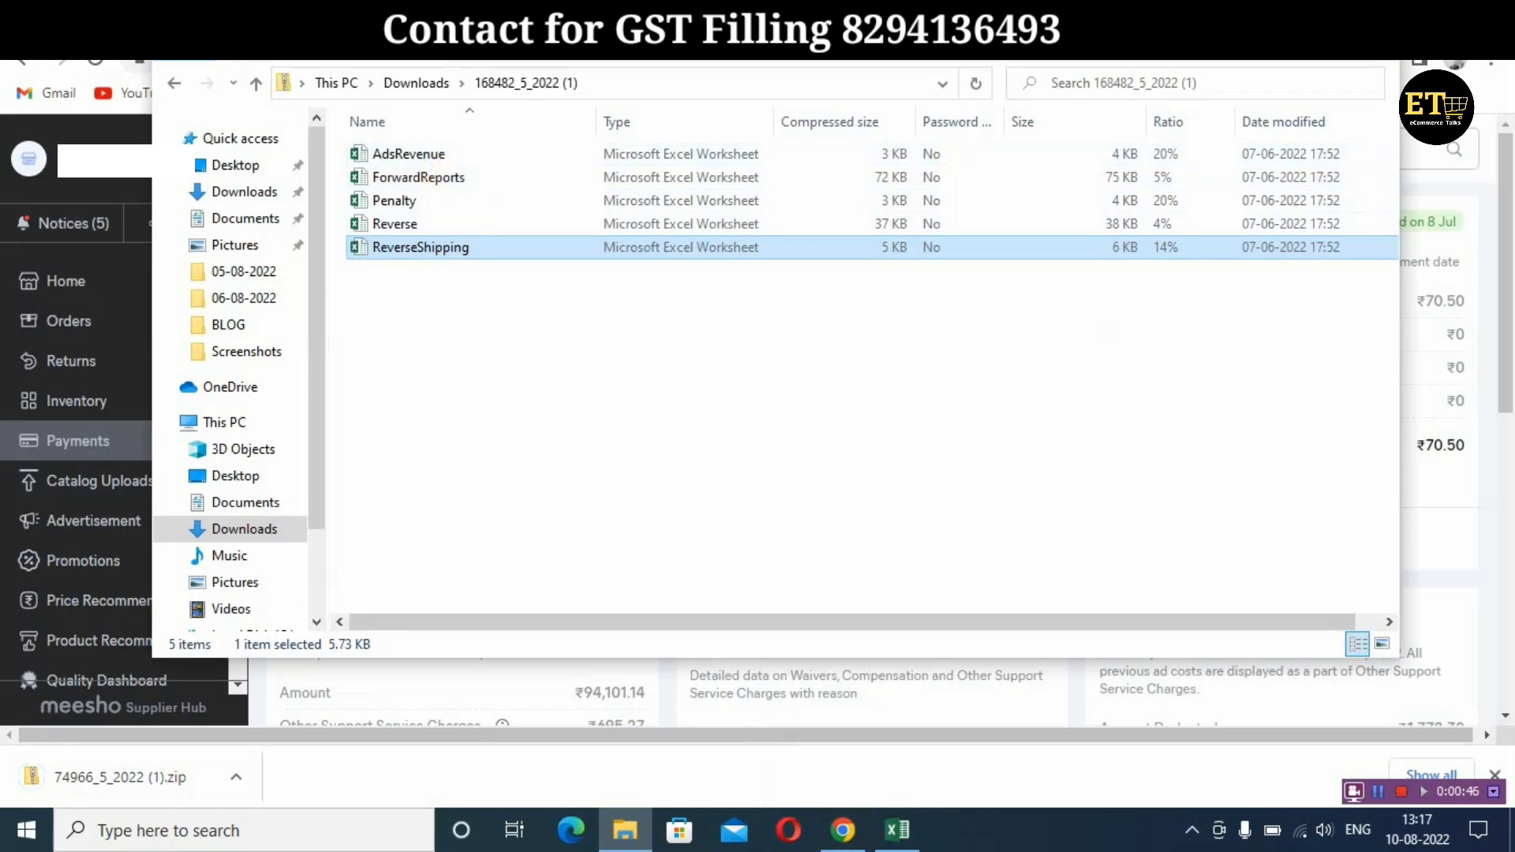
{"action": "left_click", "coordinate": [1322, 17]}
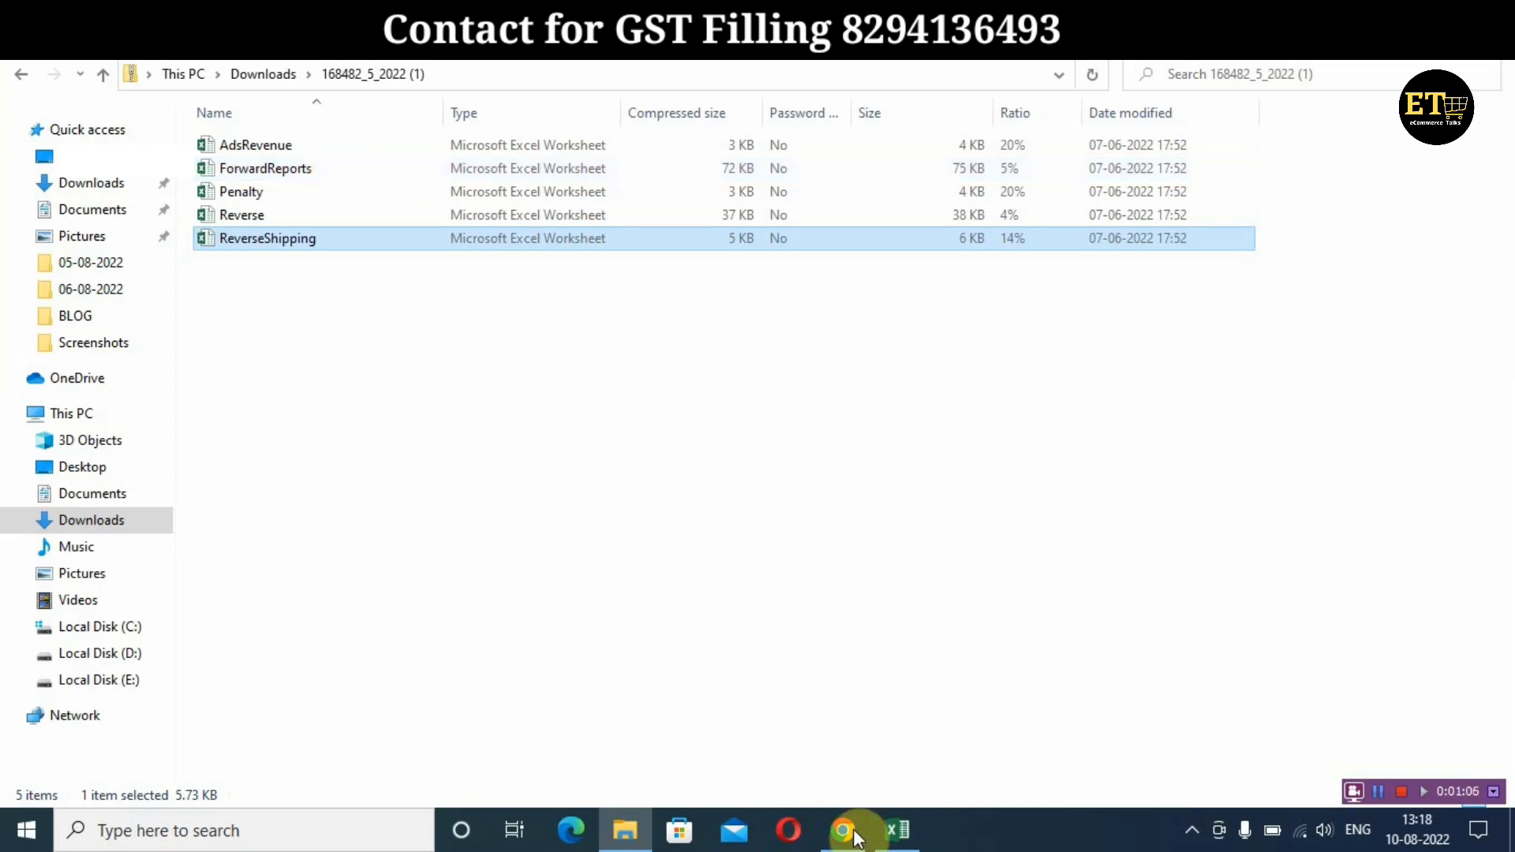
{"action": "left_click", "coordinate": [843, 830]}
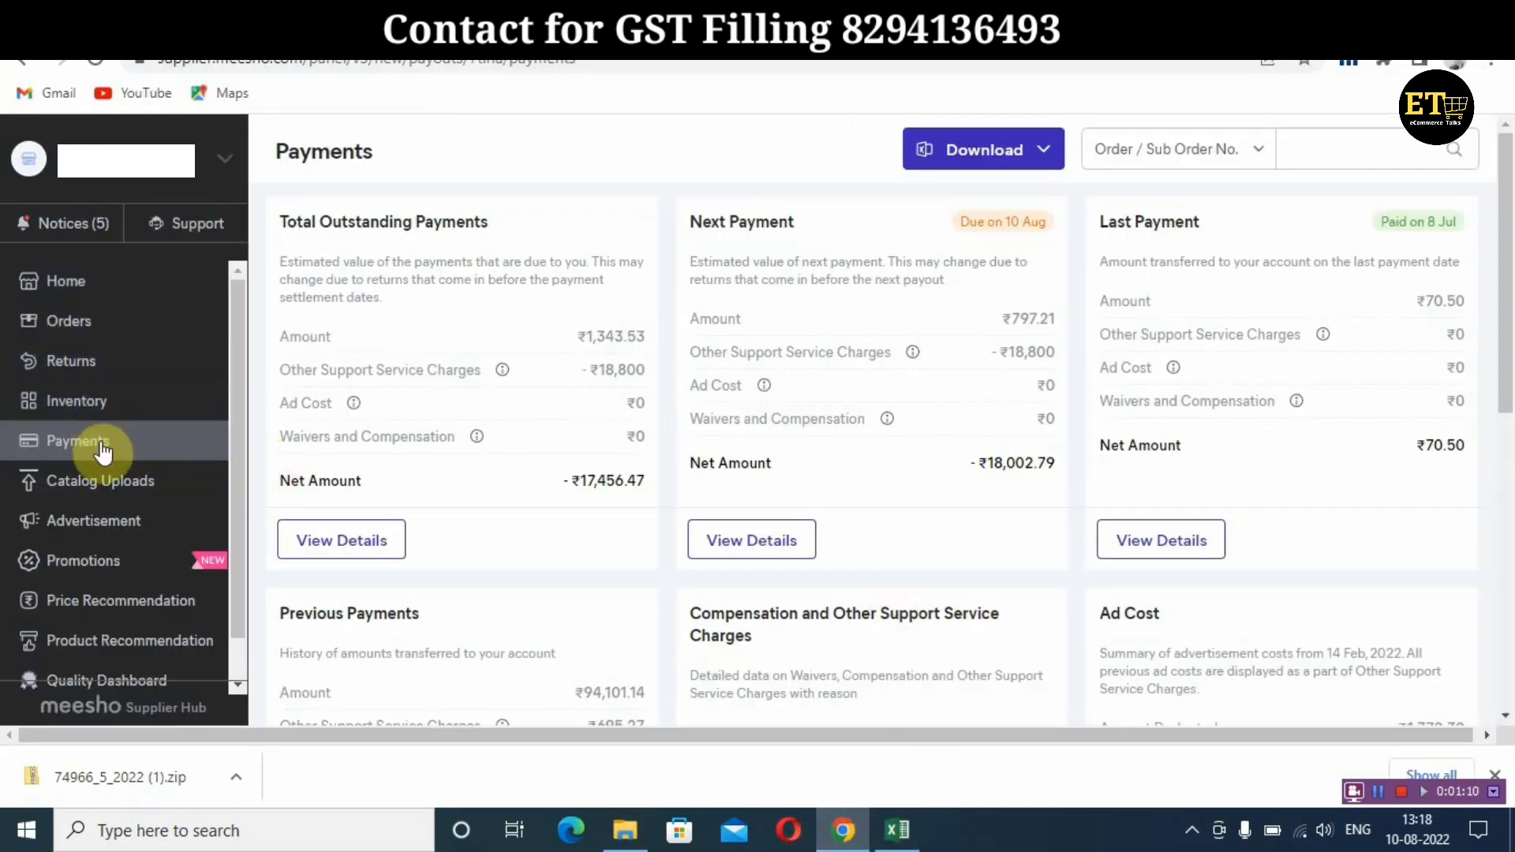
{"action": "left_click", "coordinate": [1026, 152]}
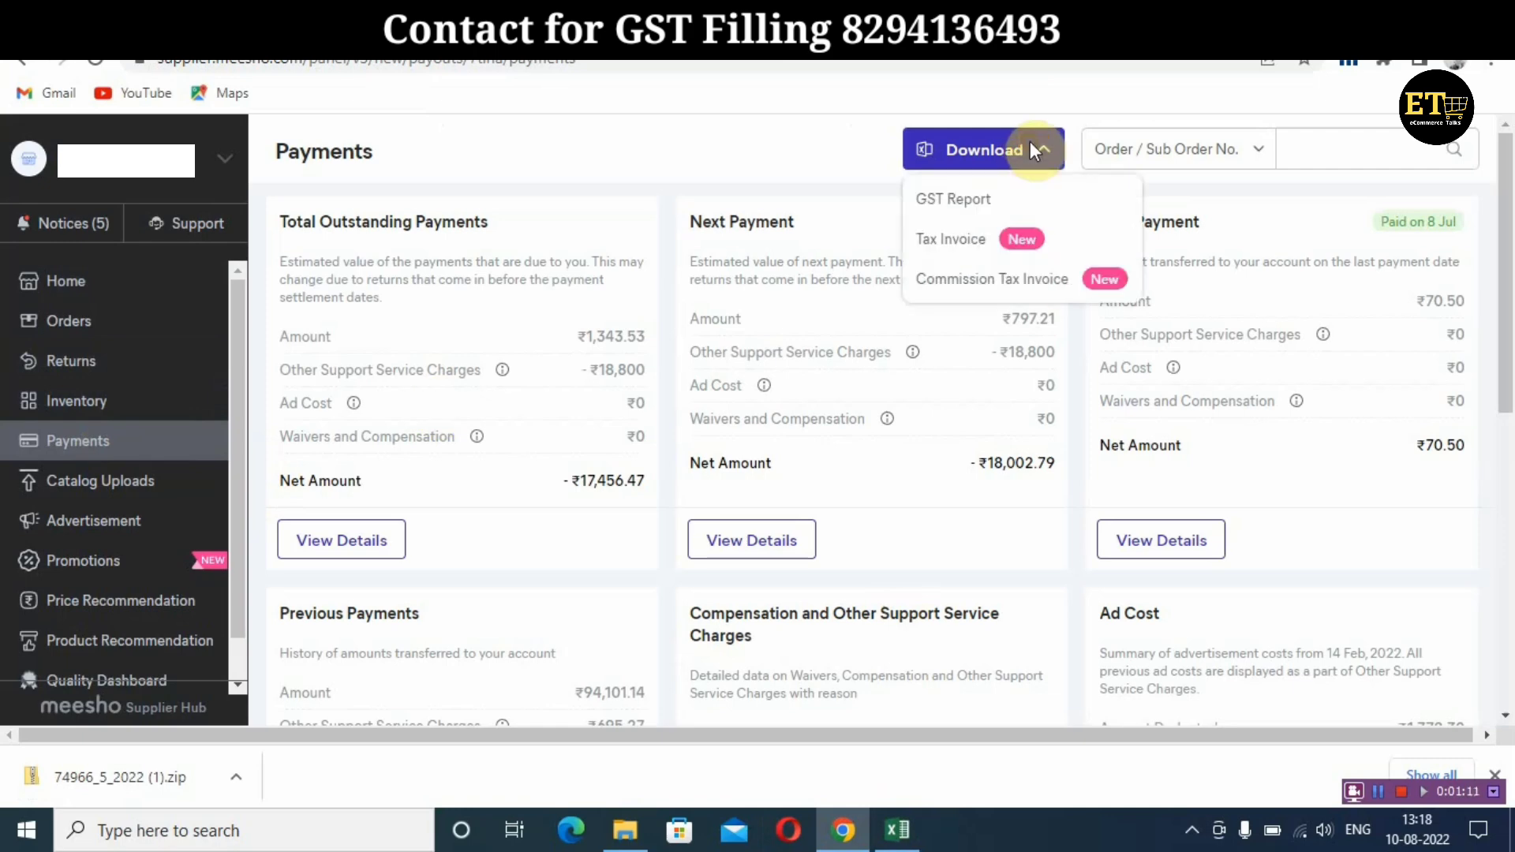
{"action": "left_click", "coordinate": [962, 205]}
{"action": "left_click", "coordinate": [875, 430]}
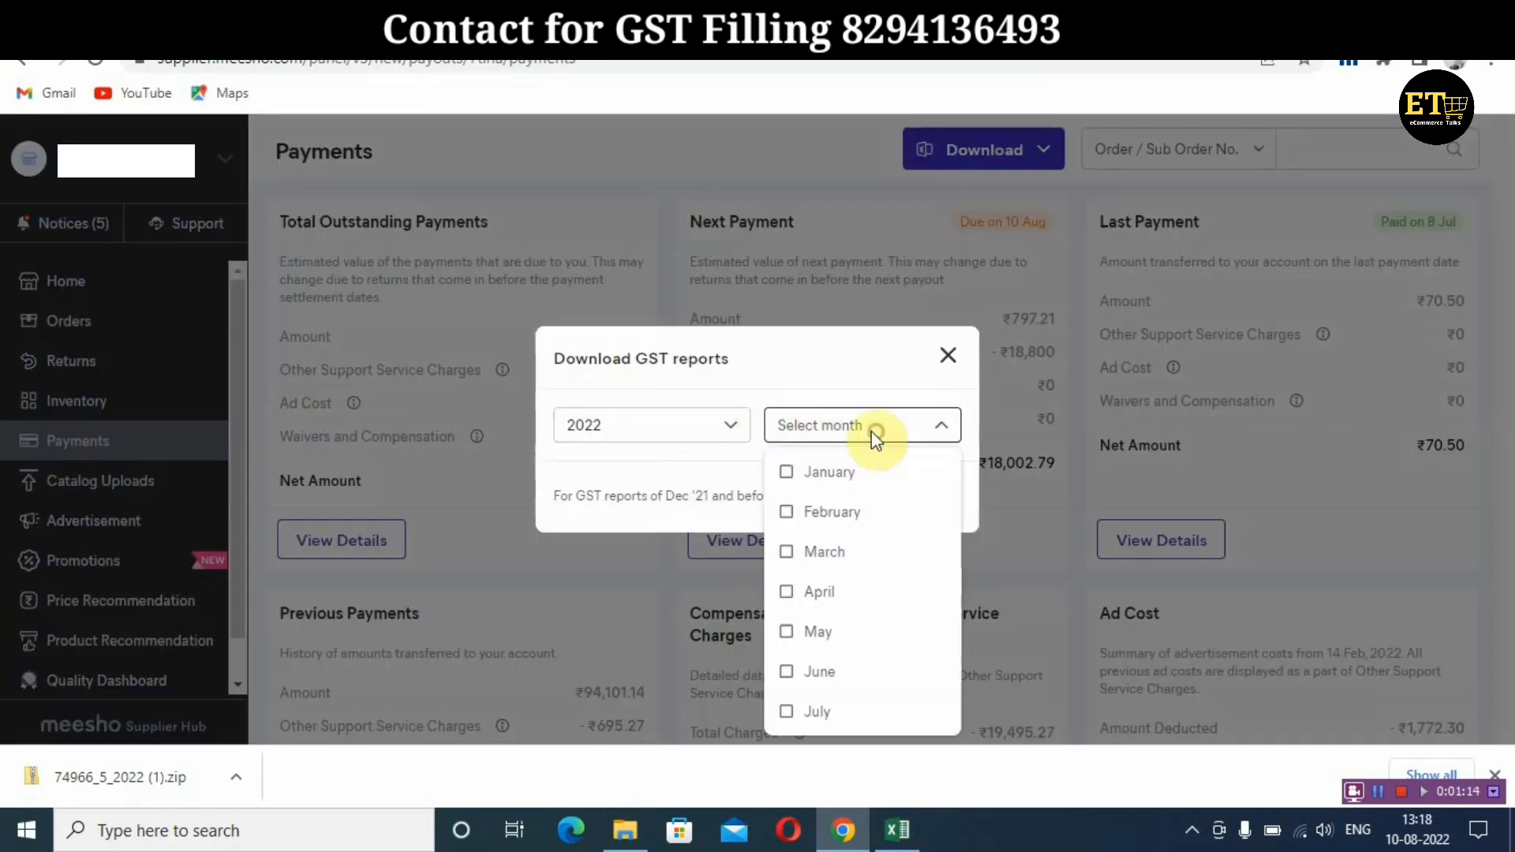
{"action": "left_click", "coordinate": [955, 360]}
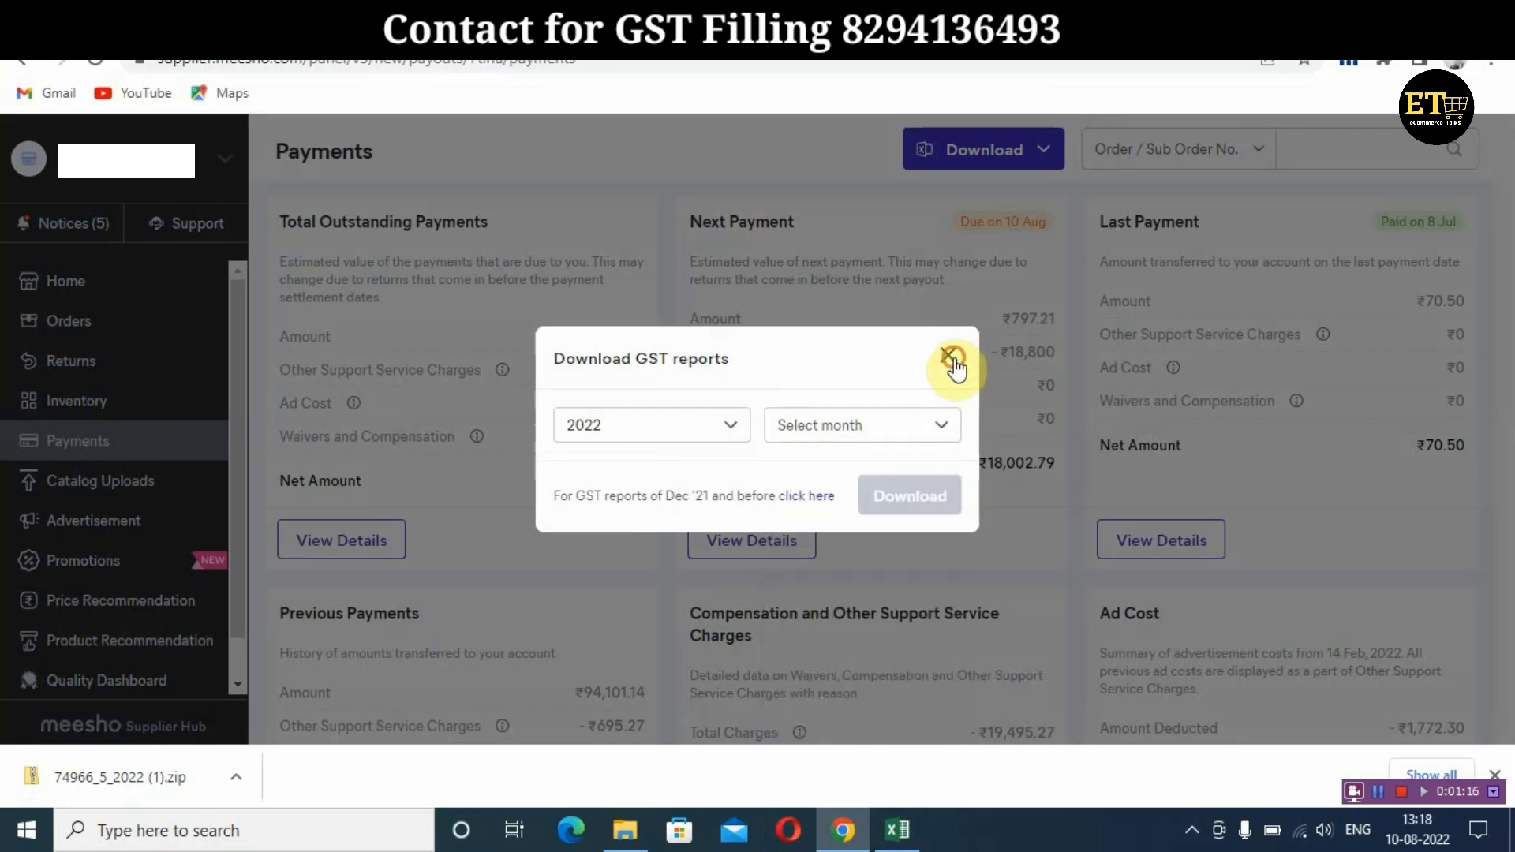
{"action": "left_click", "coordinate": [949, 357]}
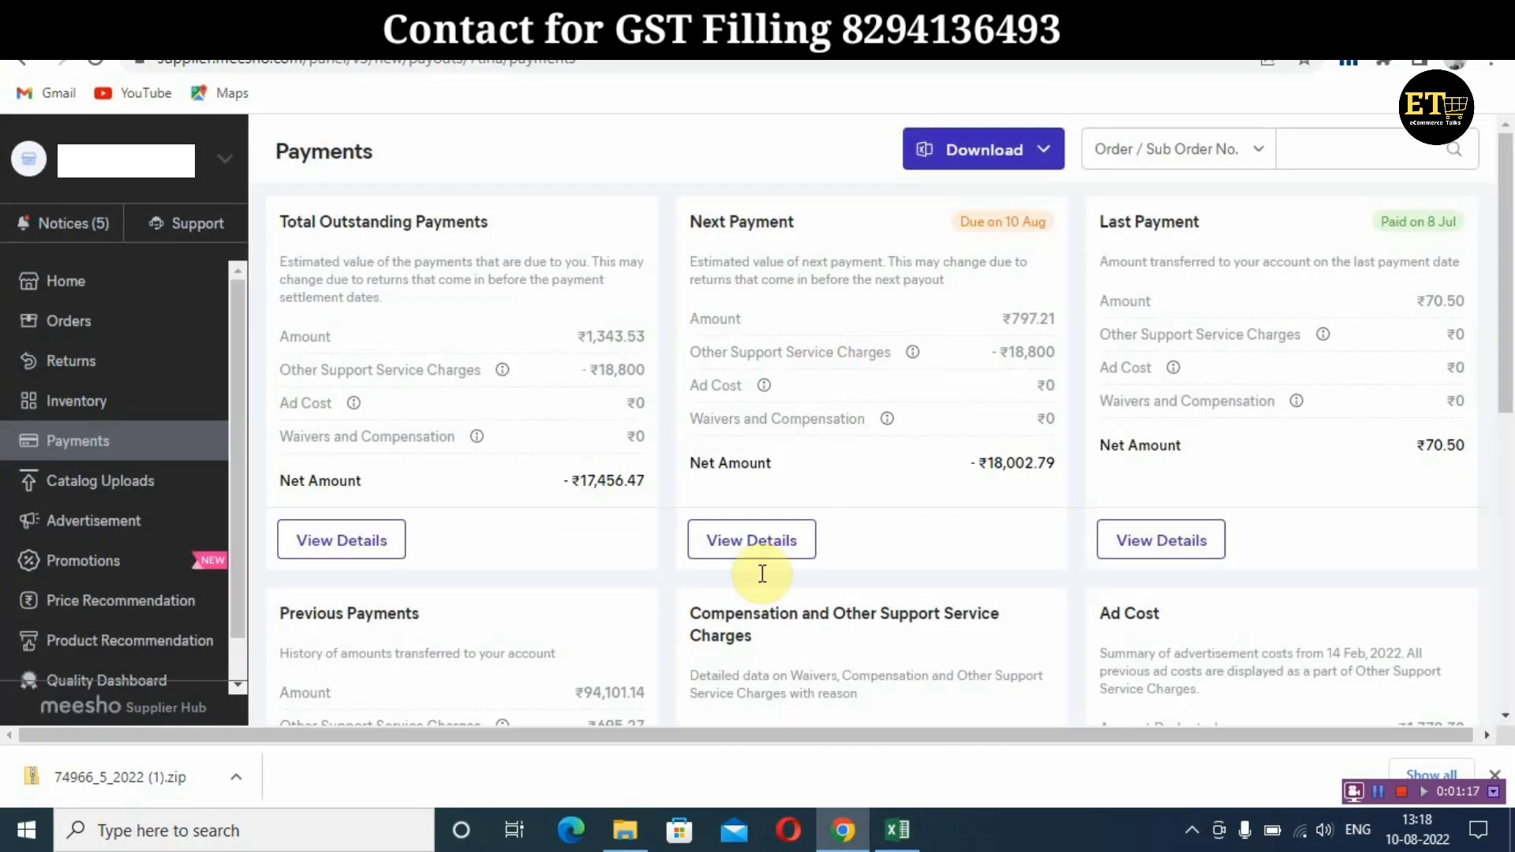
Open the newly downloaded May 2022 report archive to view its contents, and close it
{"action": "left_click", "coordinate": [146, 778]}
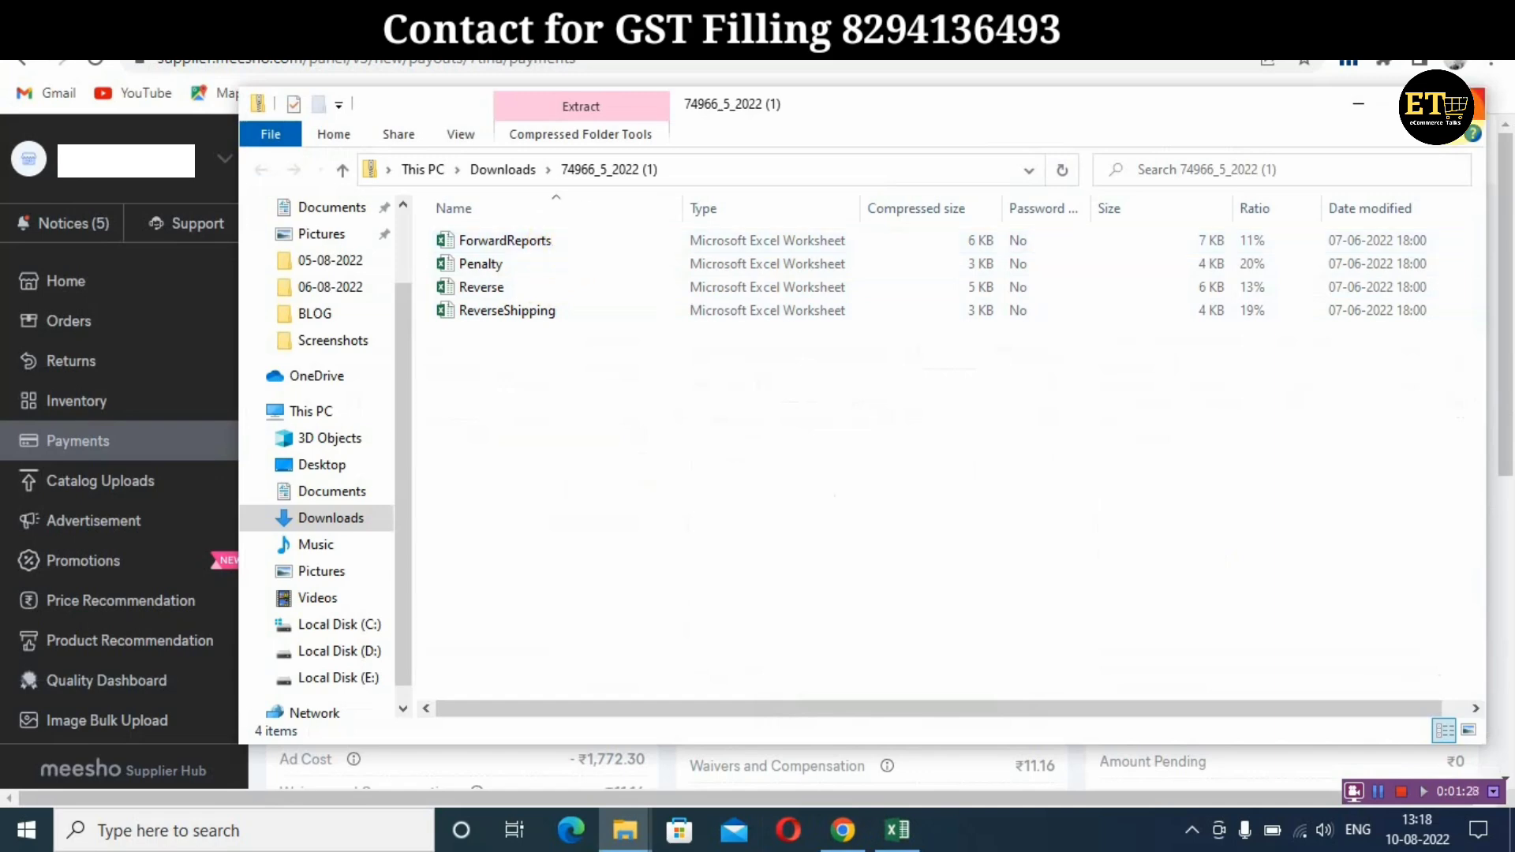
{"action": "left_click", "coordinate": [1472, 103]}
Switch to the Google Sheets spreadsheet and widen column A of Sheet2 to fit the MARKET PLACE header
{"action": "left_click", "coordinate": [339, 18]}
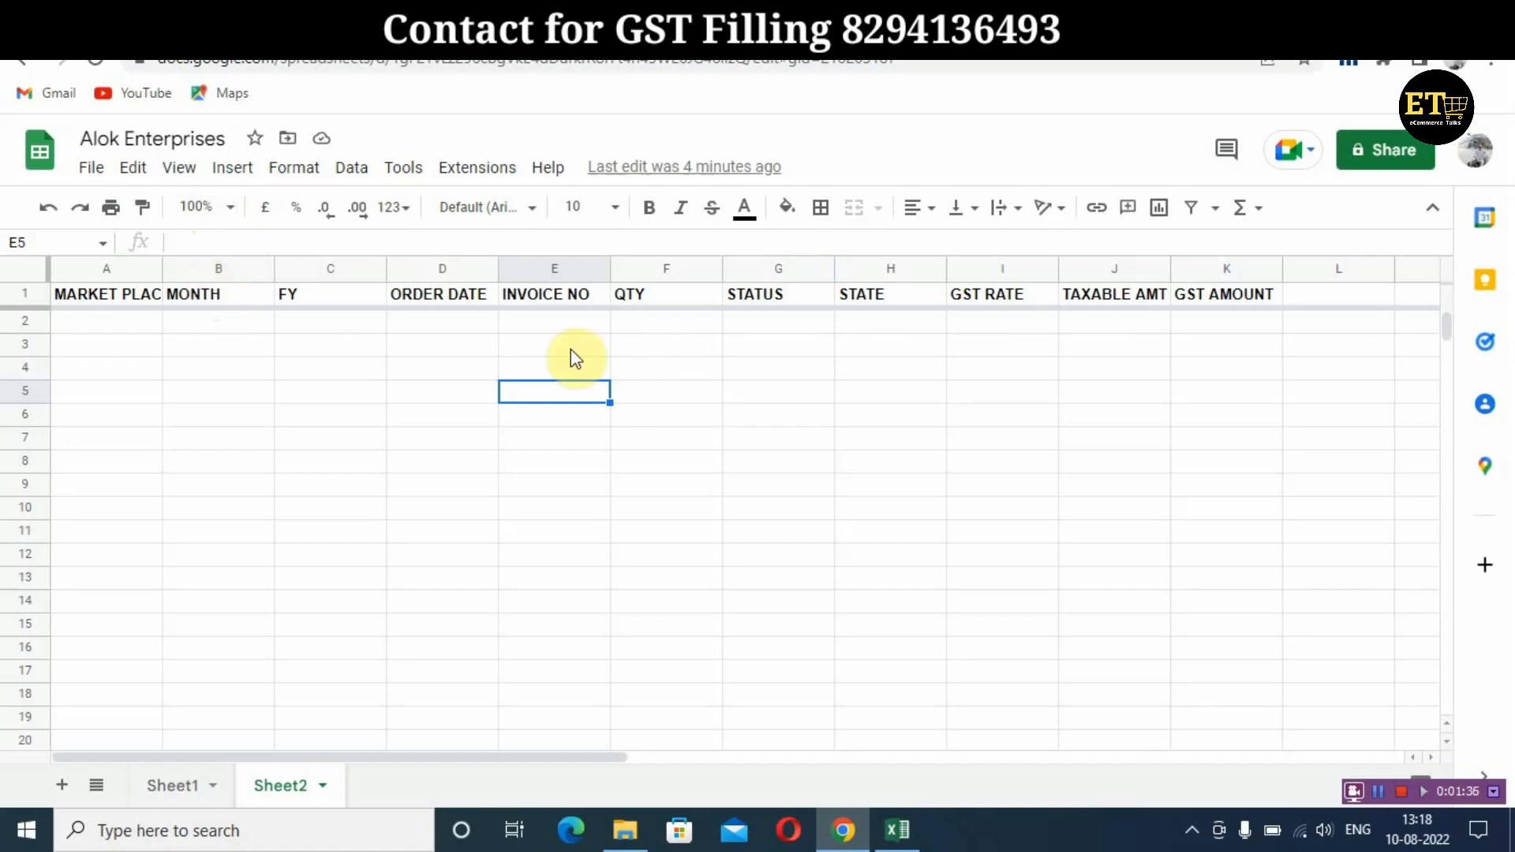
{"action": "left_click", "coordinate": [483, 343]}
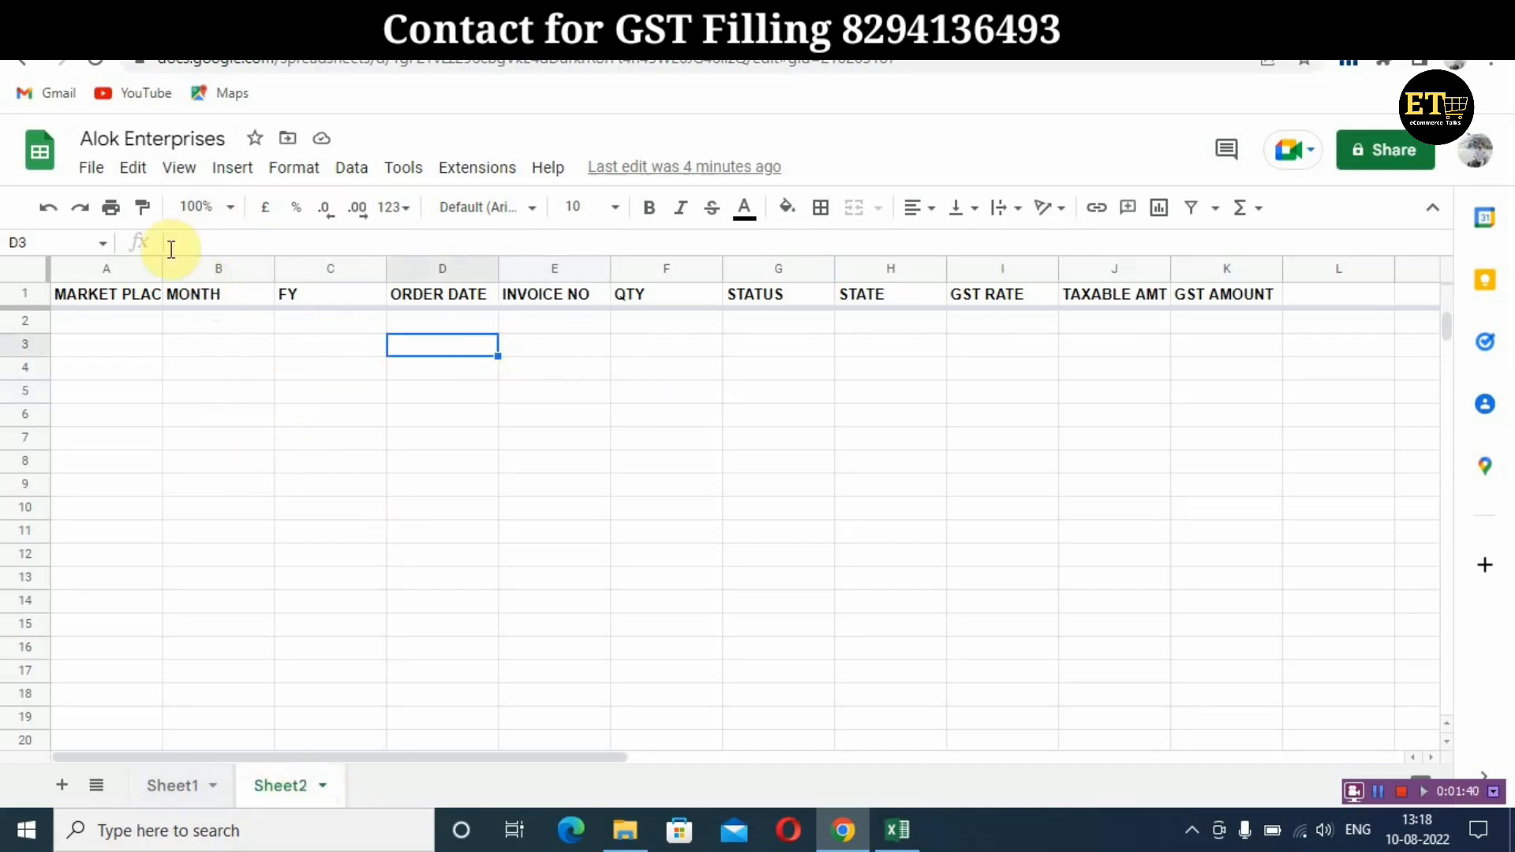
{"action": "left_click_drag", "start_coordinate": [160, 266], "coordinate": [196, 265]}
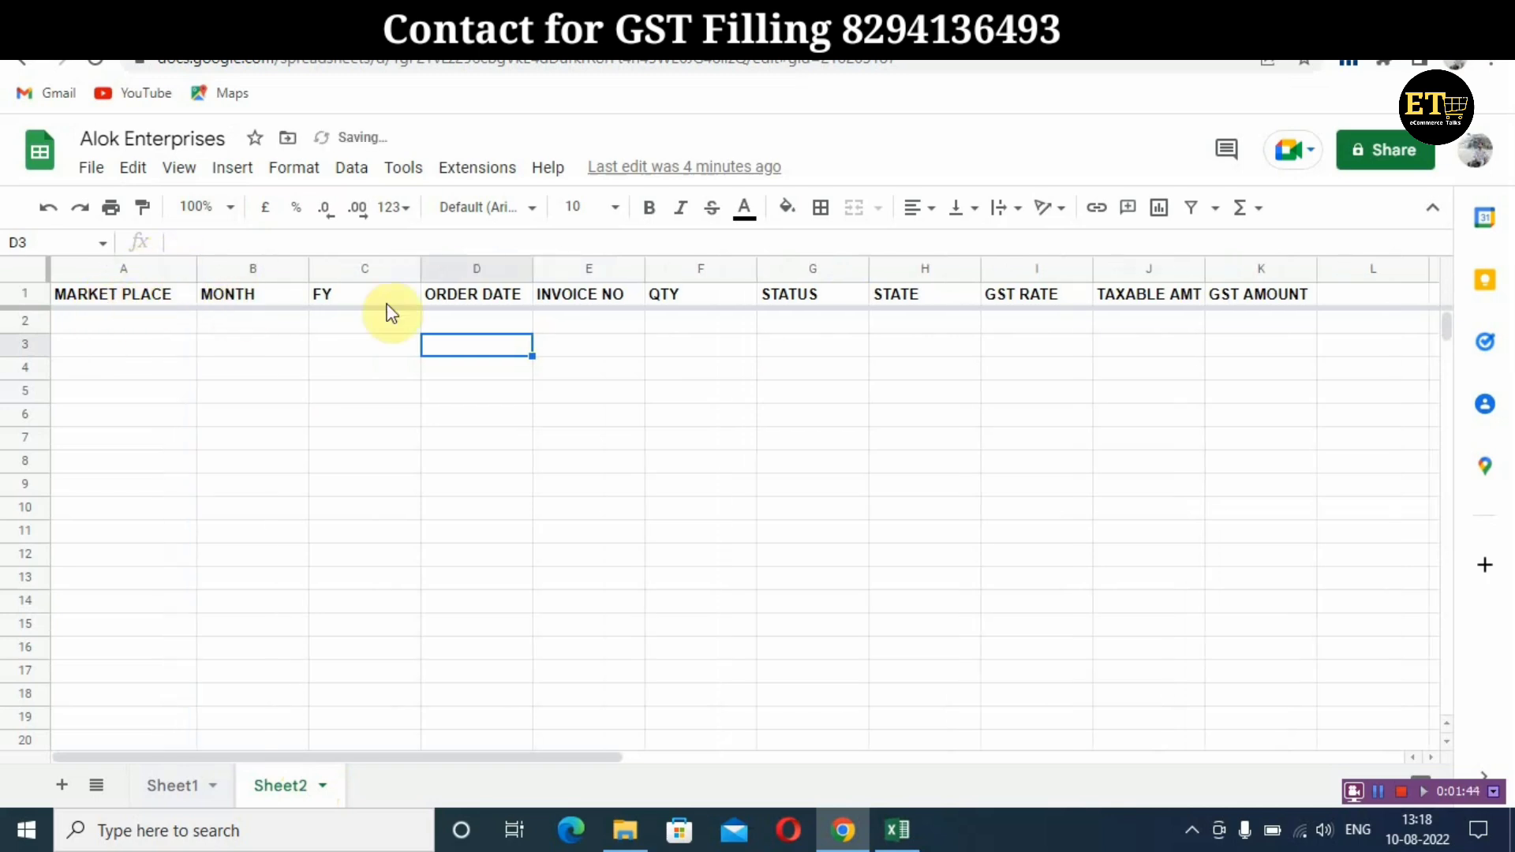
Review the Sheet2 headers from ORDER DATE to GST AMOUNT and slightly widen column J to fit TAXABLE AMT
{"action": "left_click", "coordinate": [470, 304]}
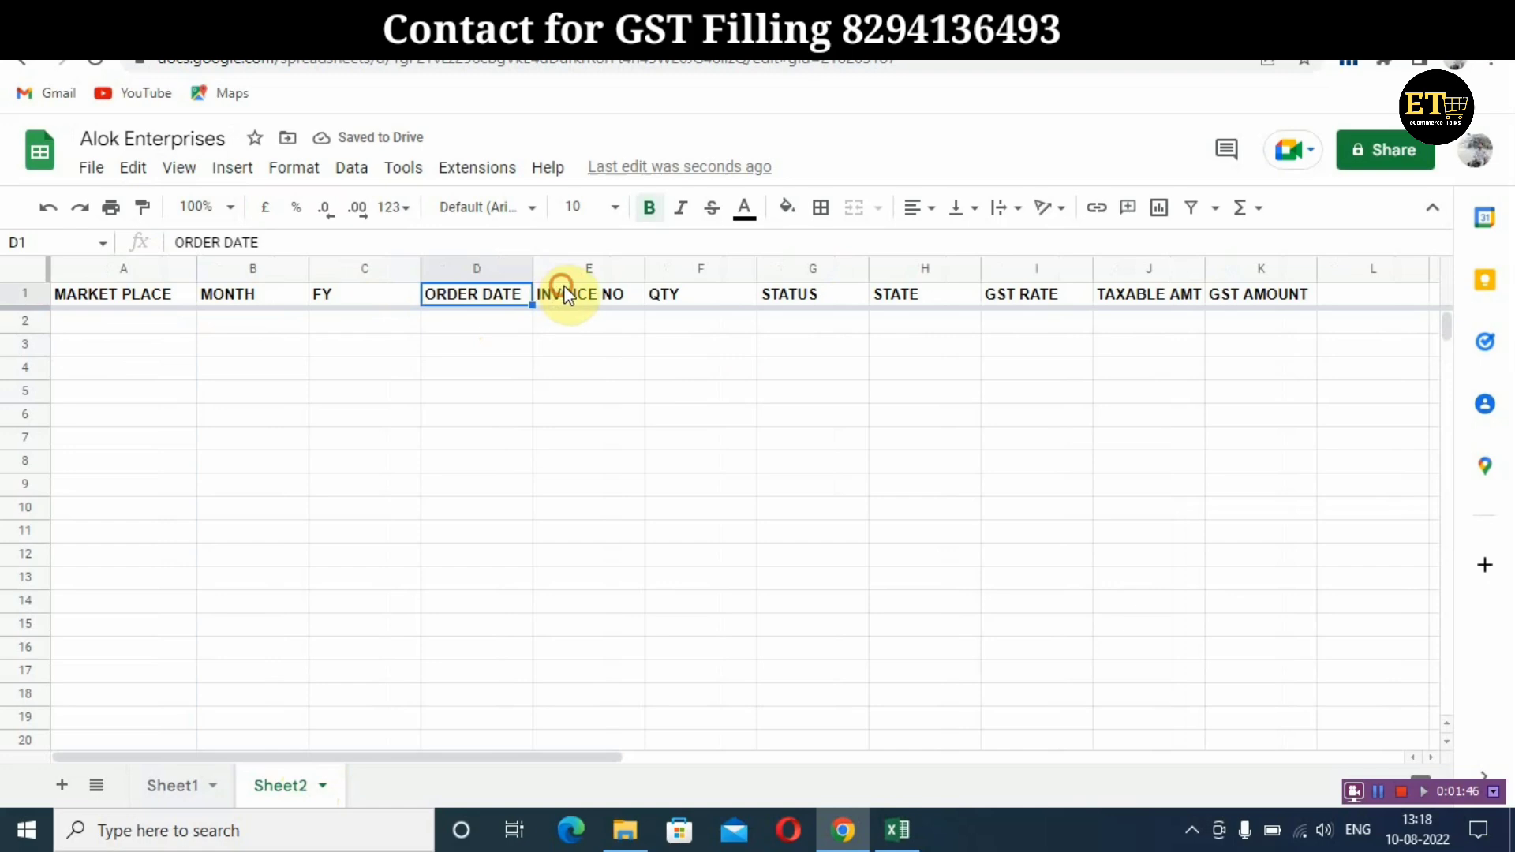
{"action": "left_click", "coordinate": [560, 296]}
{"action": "left_click", "coordinate": [680, 305]}
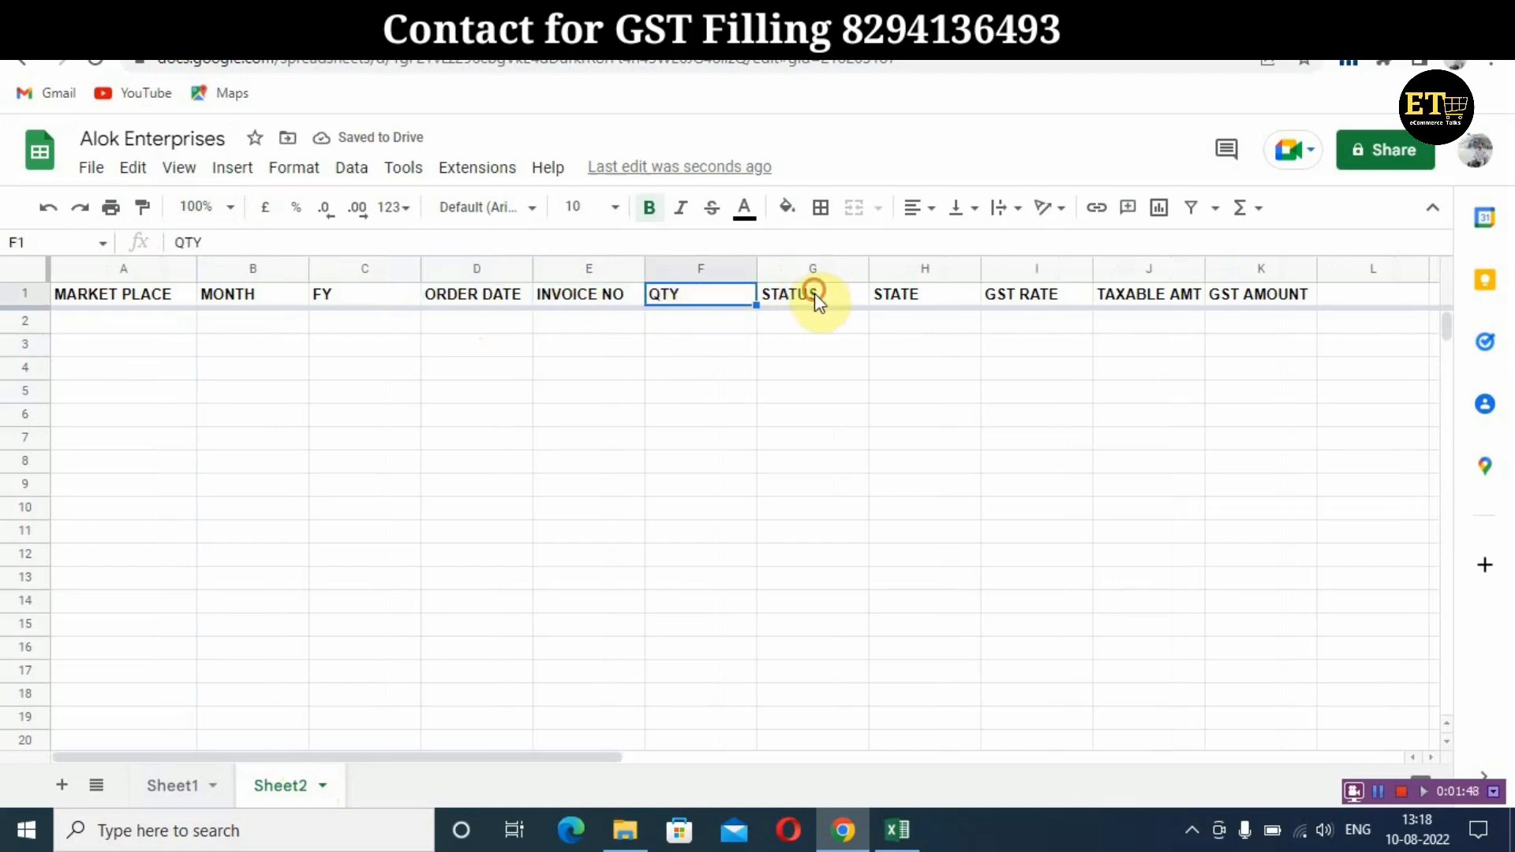
{"action": "left_click", "coordinate": [815, 293]}
{"action": "left_click", "coordinate": [927, 298]}
{"action": "left_click", "coordinate": [1023, 302]}
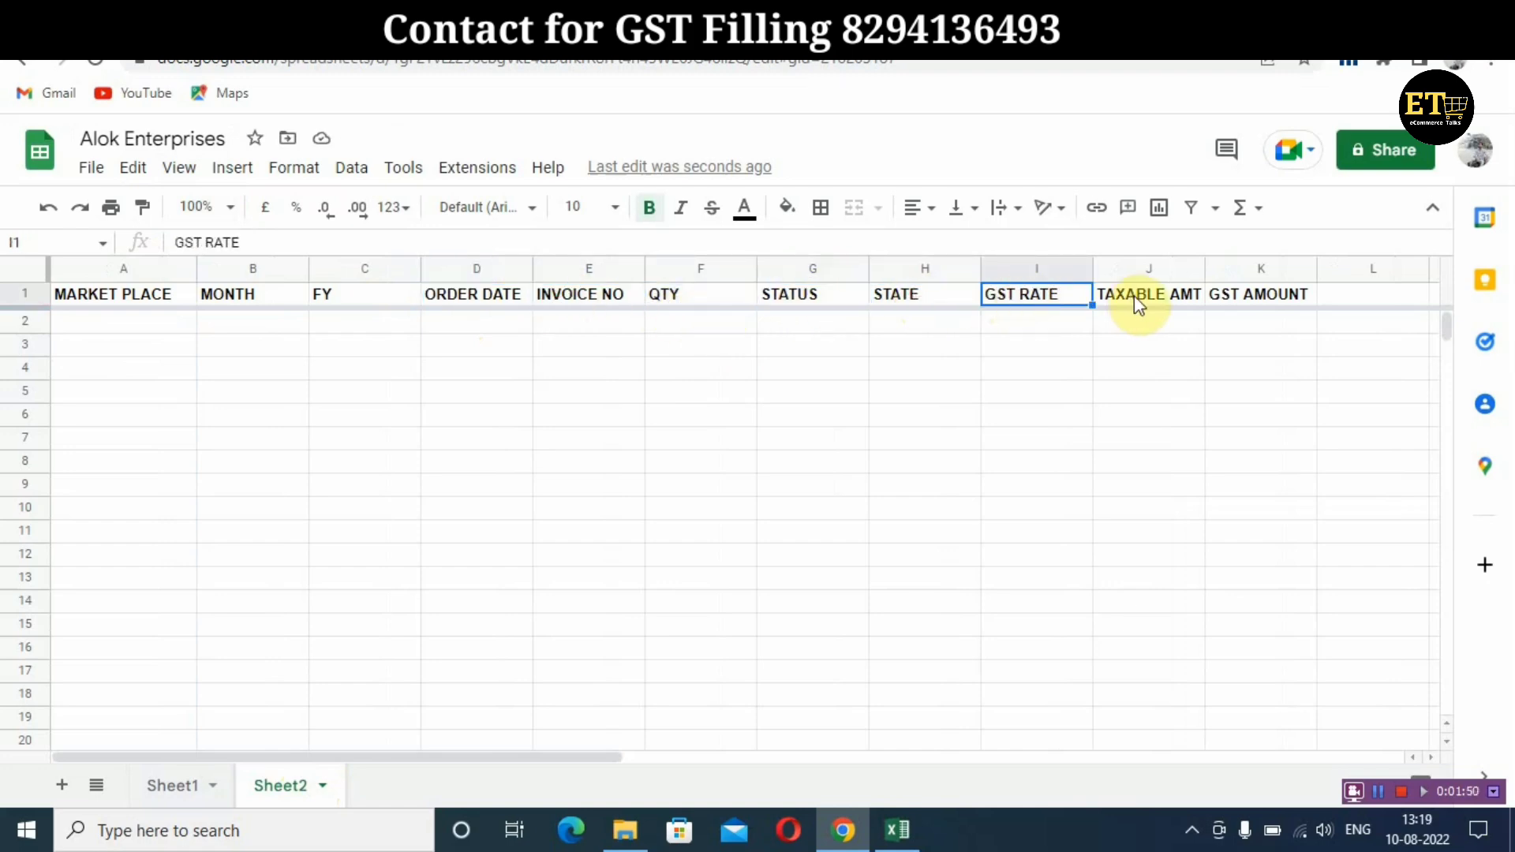
{"action": "left_click", "coordinate": [1143, 292]}
{"action": "left_click", "coordinate": [1237, 298]}
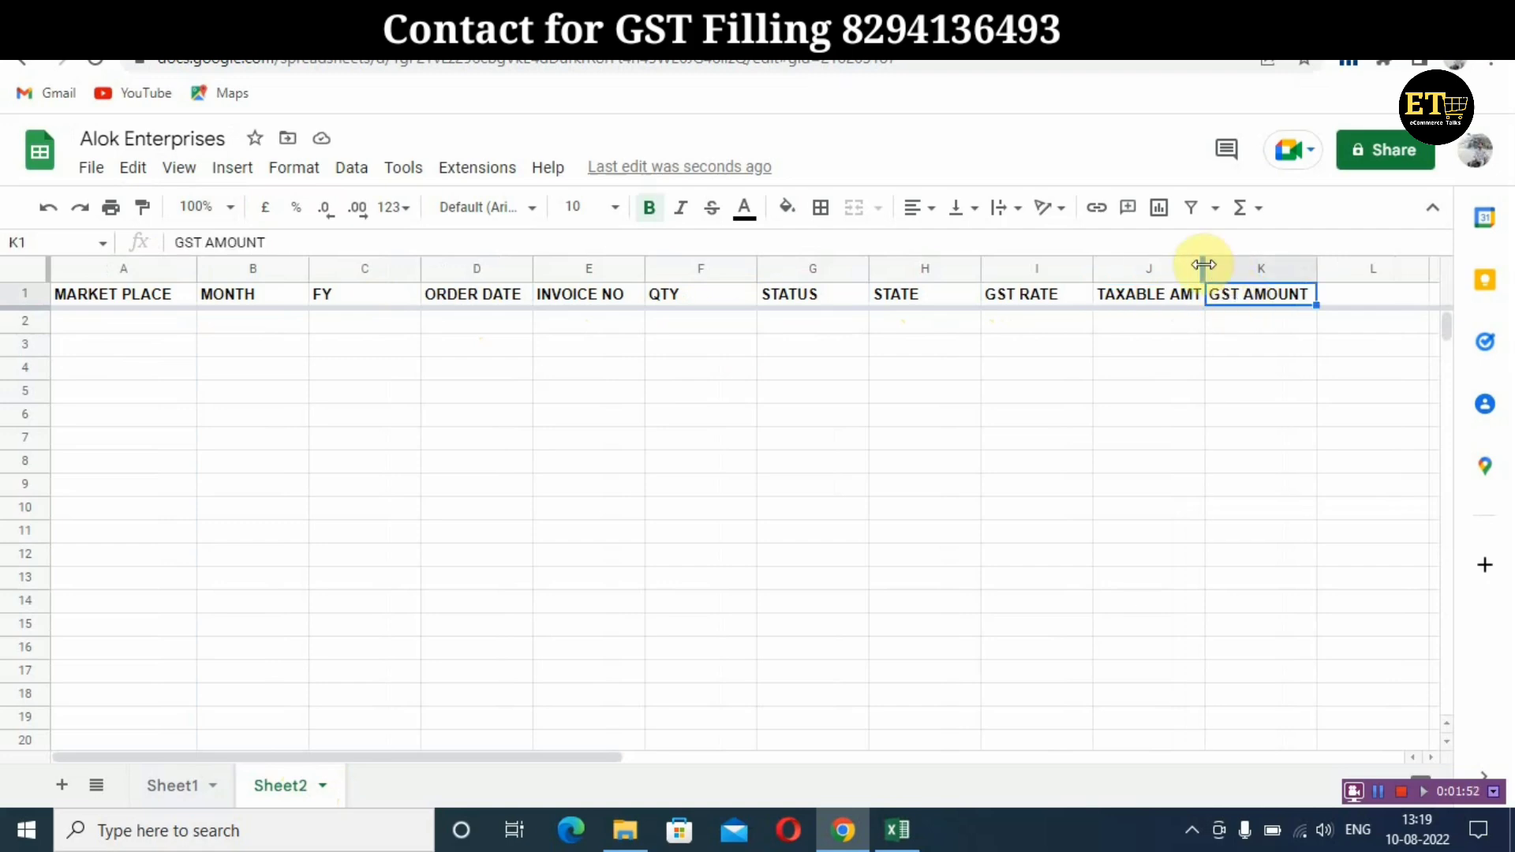
{"action": "left_click_drag", "start_coordinate": [1206, 265], "coordinate": [1214, 265]}
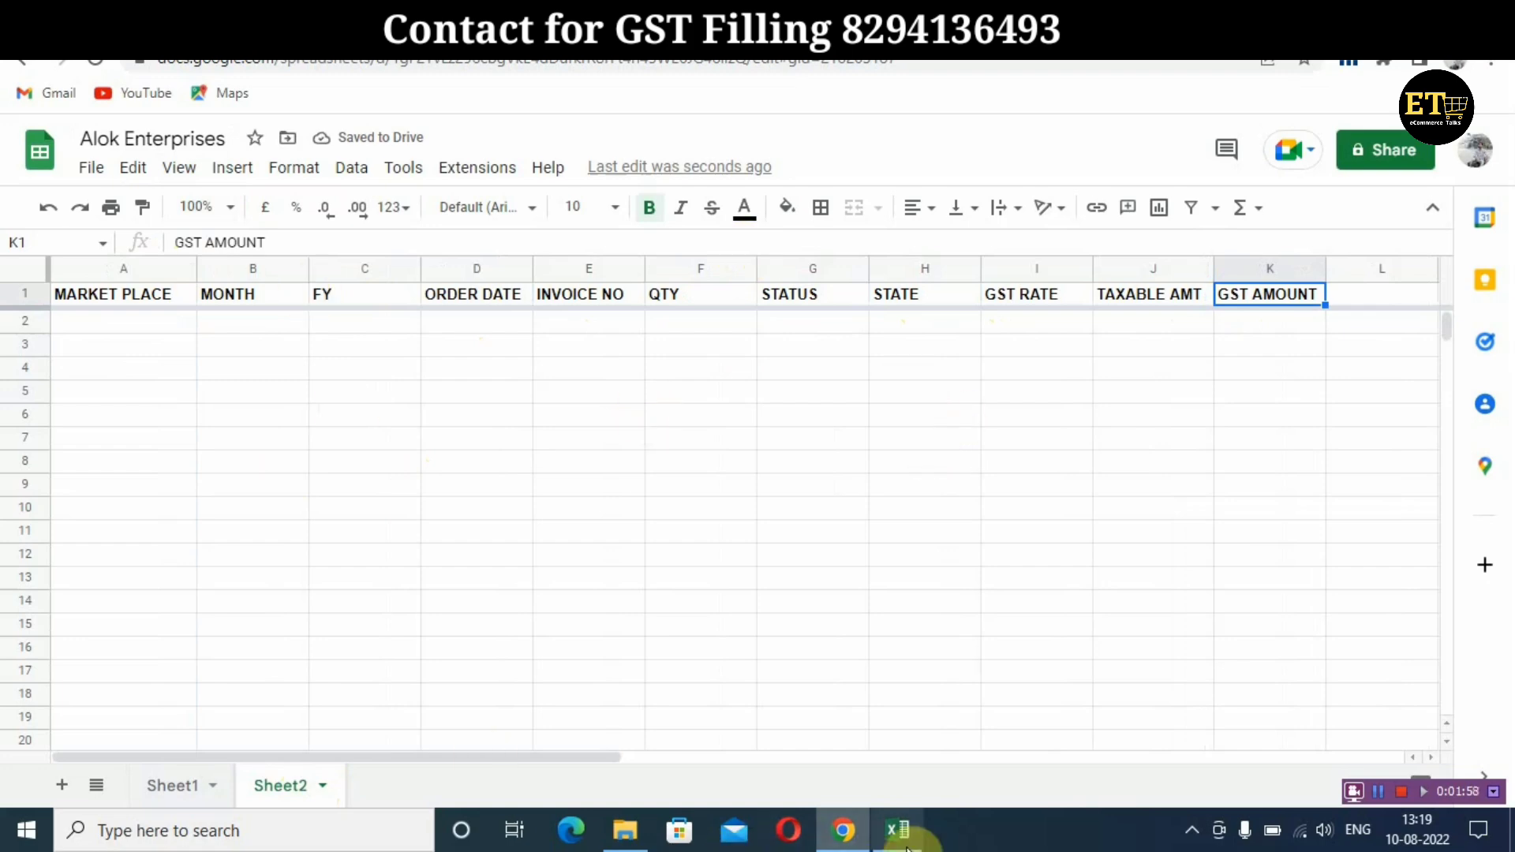
Switch to the open AdsRevenue workbook in Excel
{"action": "mouse_move", "coordinate": [915, 840]}
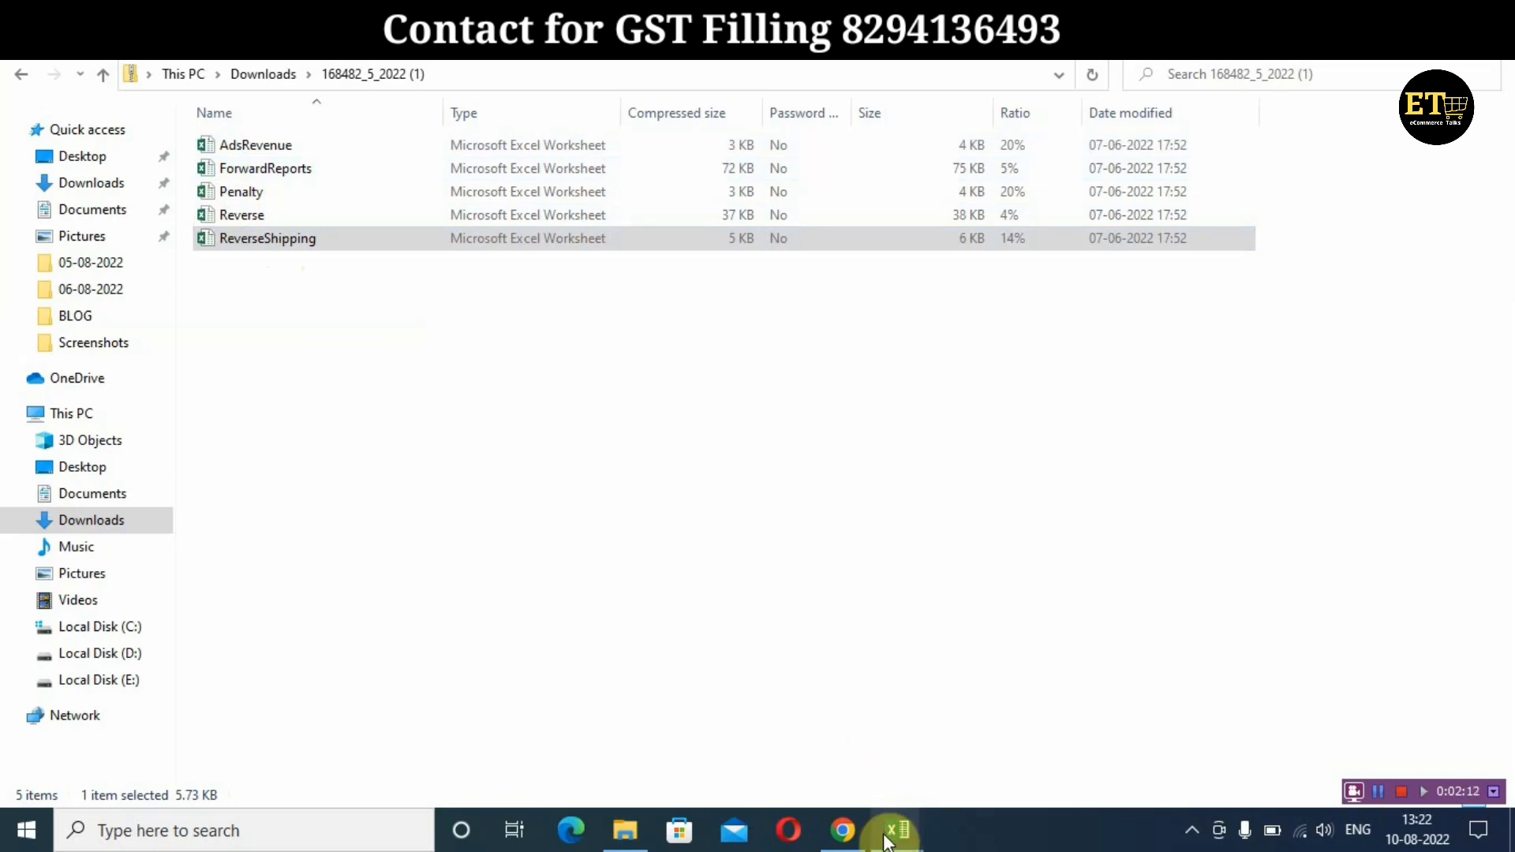
{"action": "mouse_move", "coordinate": [888, 841]}
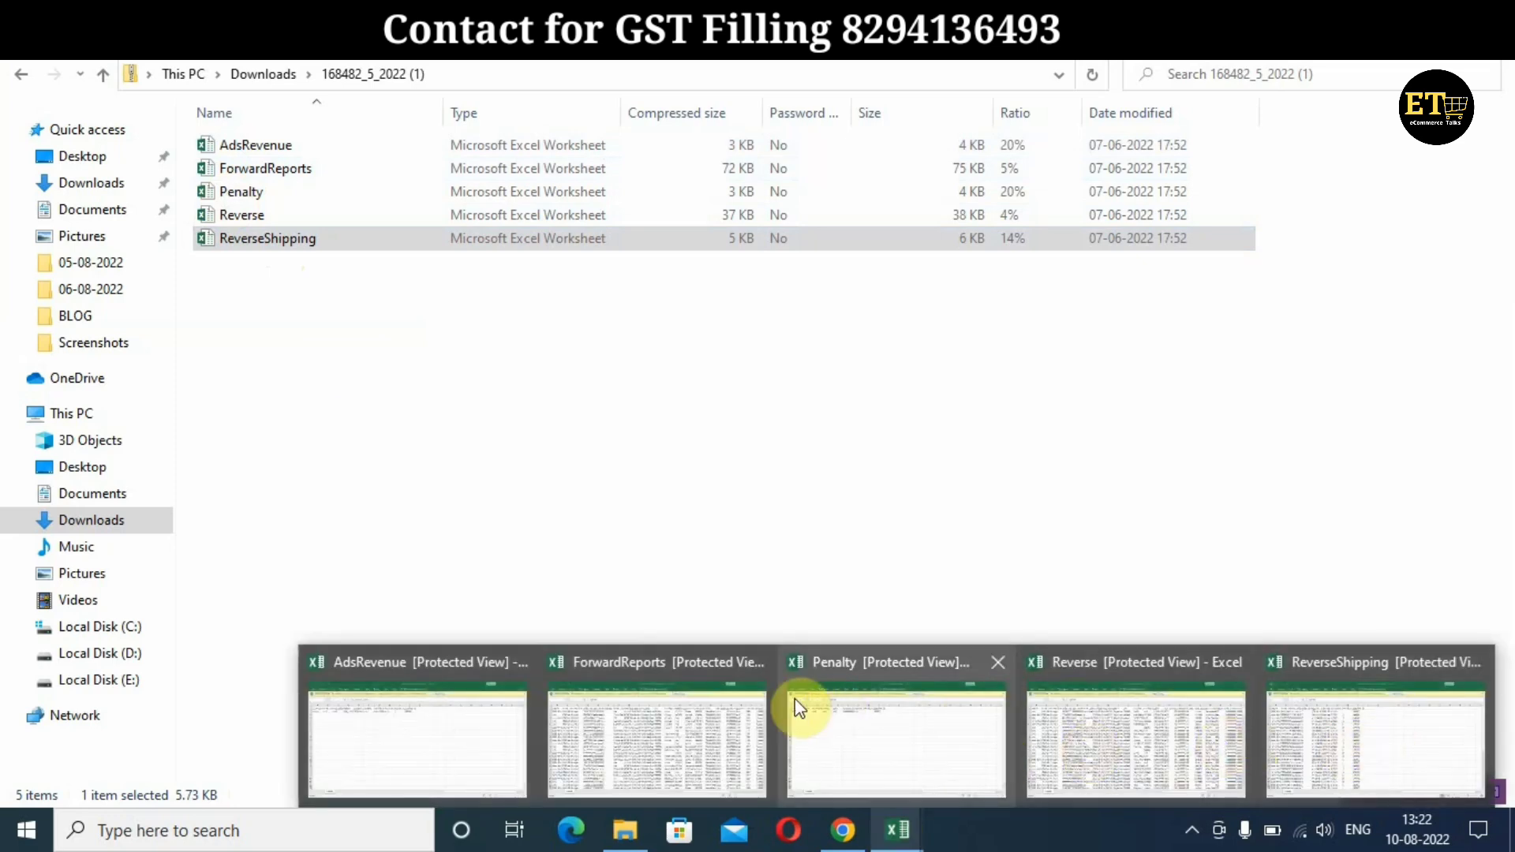
{"action": "mouse_move", "coordinate": [475, 737]}
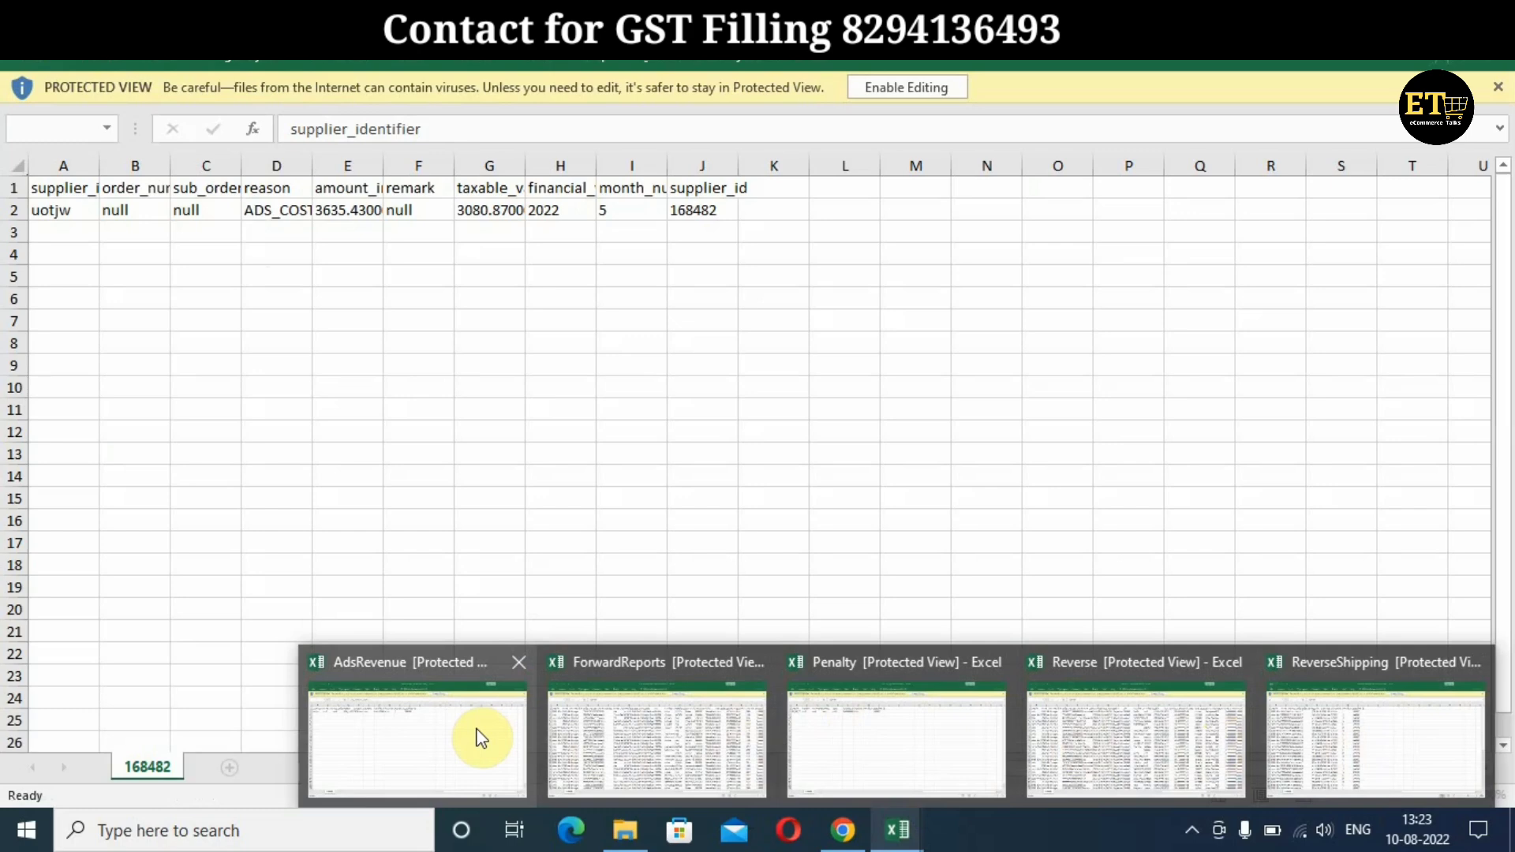
{"action": "left_click", "coordinate": [479, 738]}
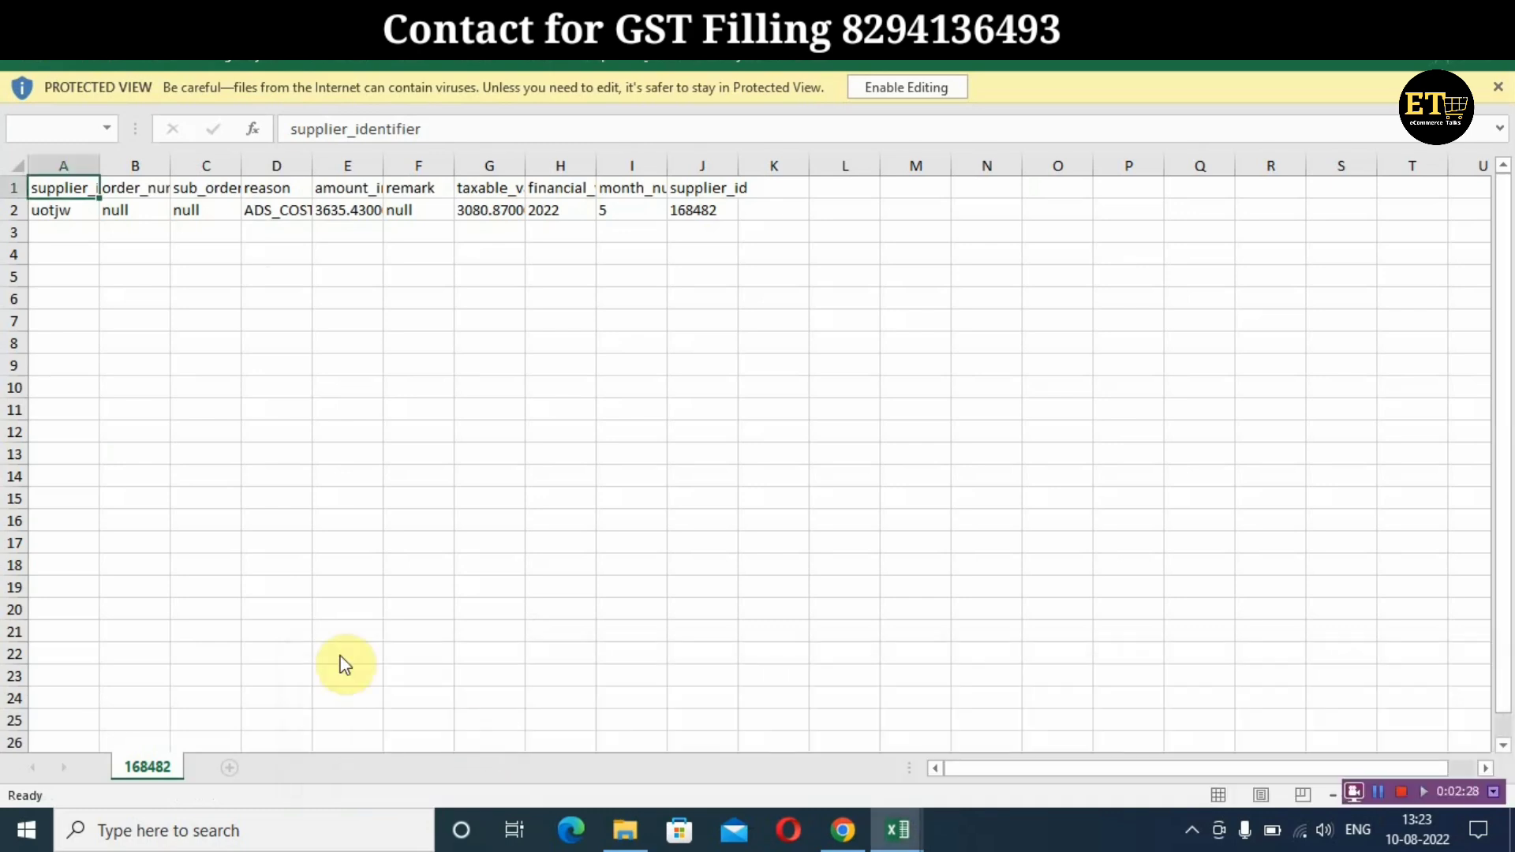
Examine each field of the AdsRevenue record in row 2, and enable editing of the workbook
{"action": "left_click", "coordinate": [349, 212]}
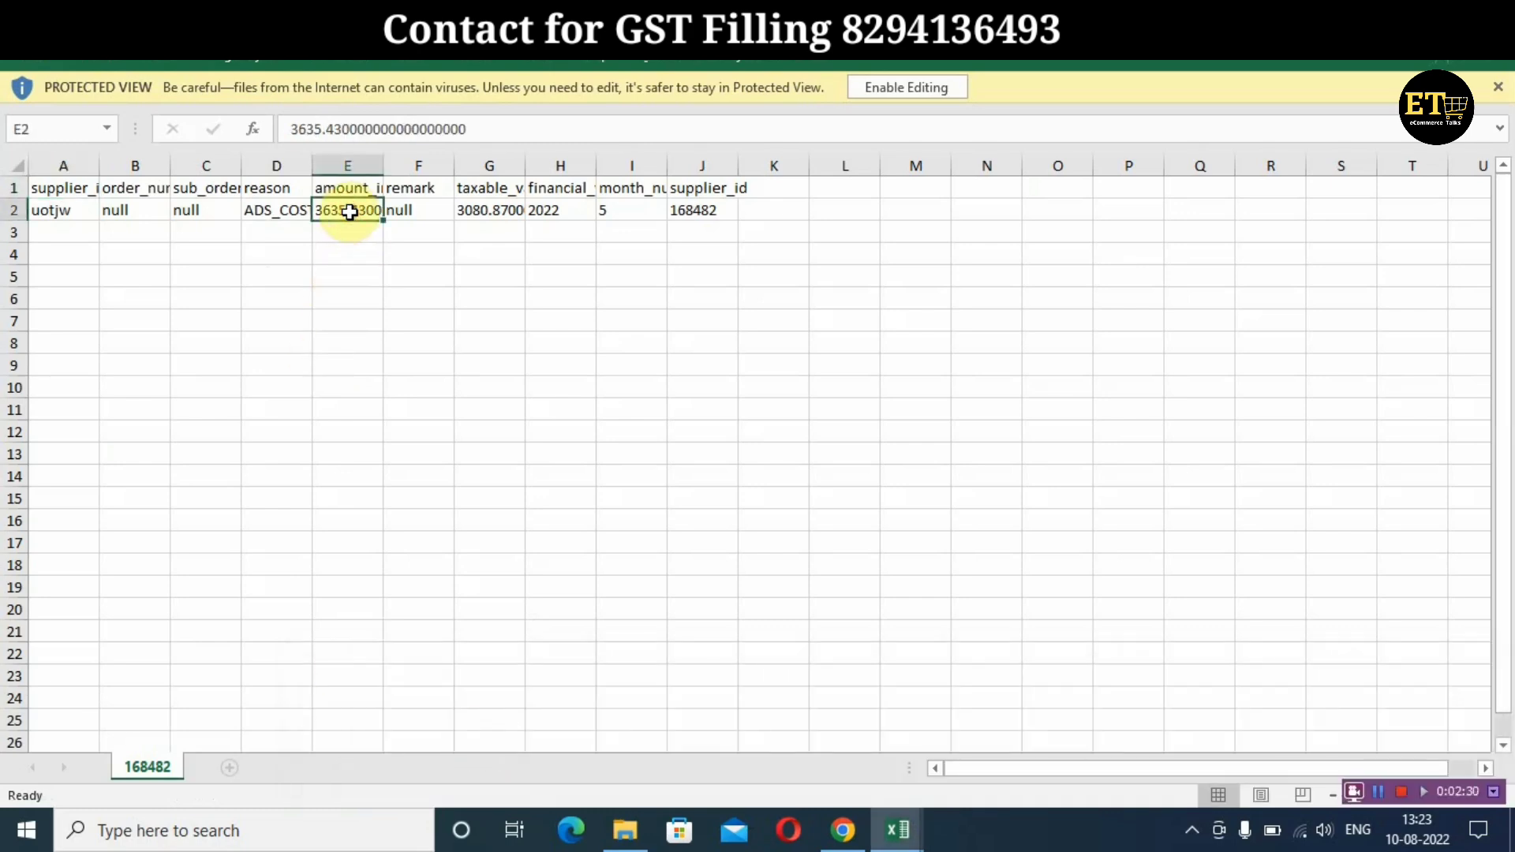
{"action": "key", "text": "Left"}
{"action": "key", "text": "Left"}
{"action": "key", "text": "Left"}
{"action": "key", "text": "Left"}
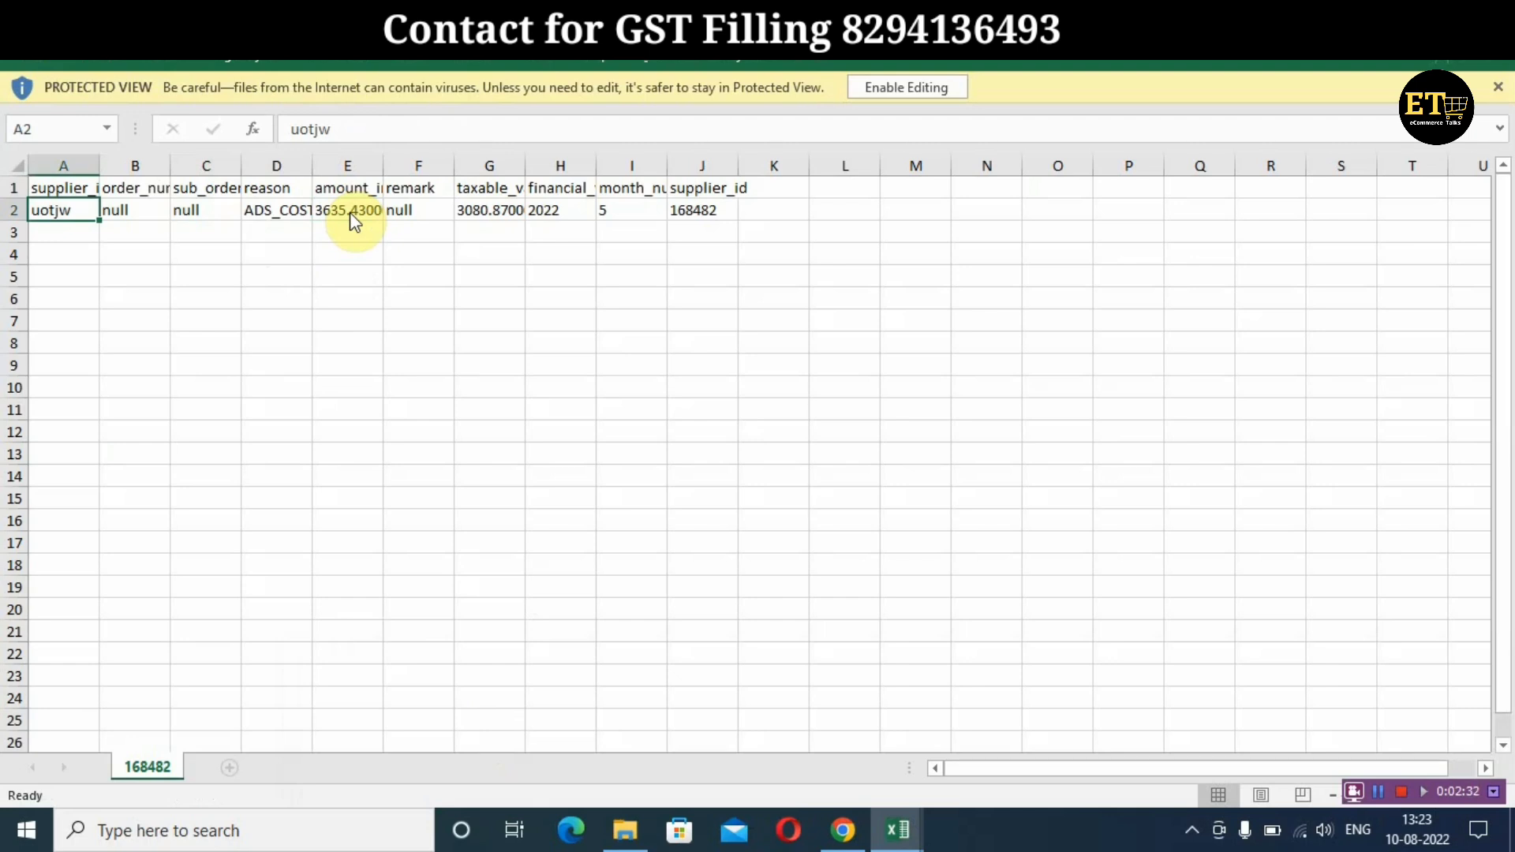
{"action": "key", "text": "Right"}
{"action": "key", "text": "Right"}
{"action": "key", "text": "Right"}
{"action": "key", "text": "Right"}
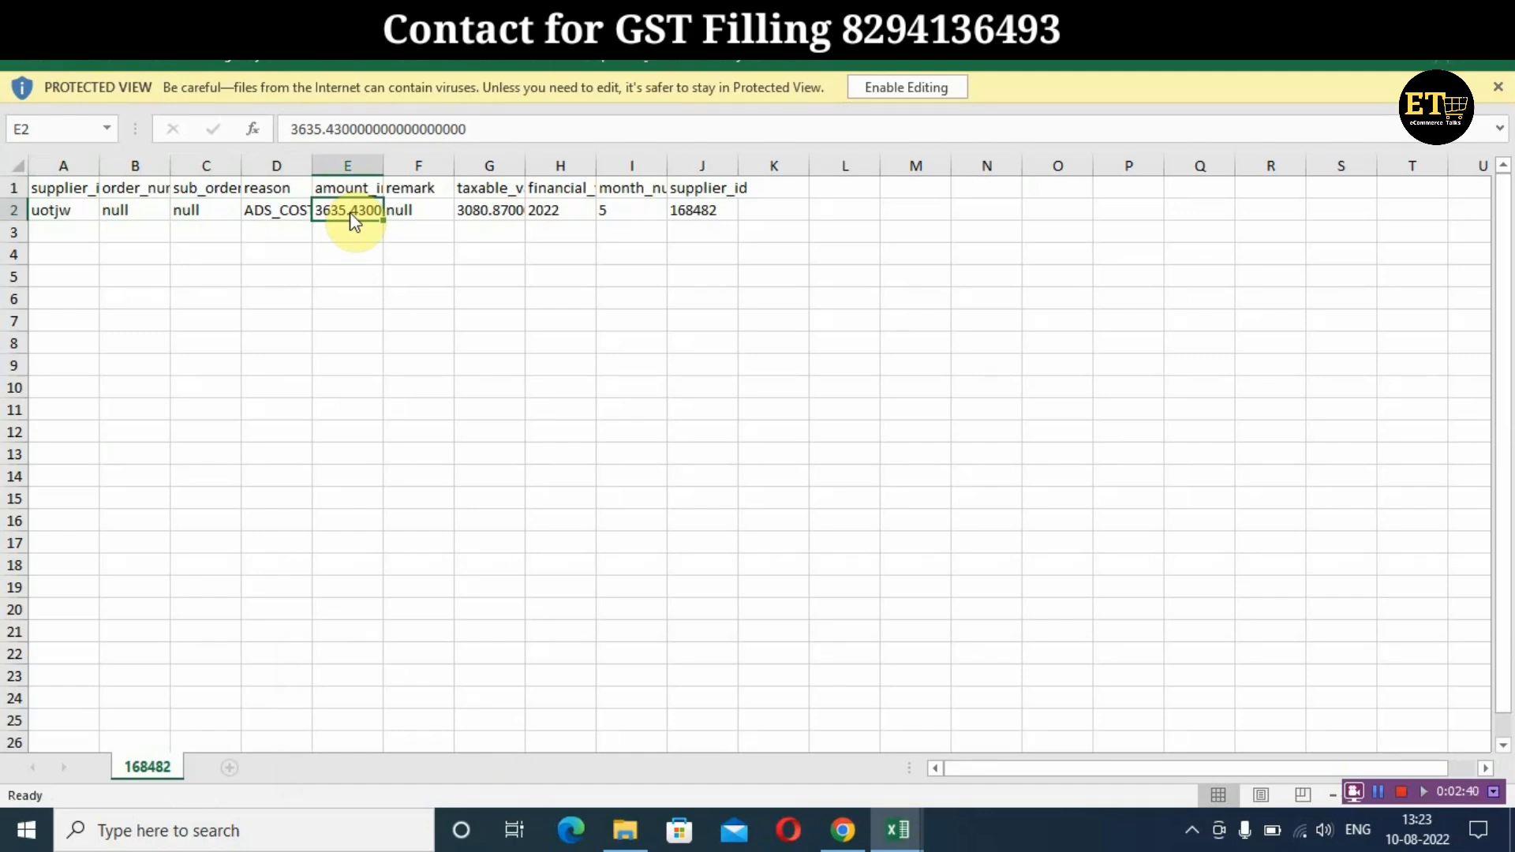
{"action": "key", "text": "Right"}
{"action": "key", "text": "Right"}
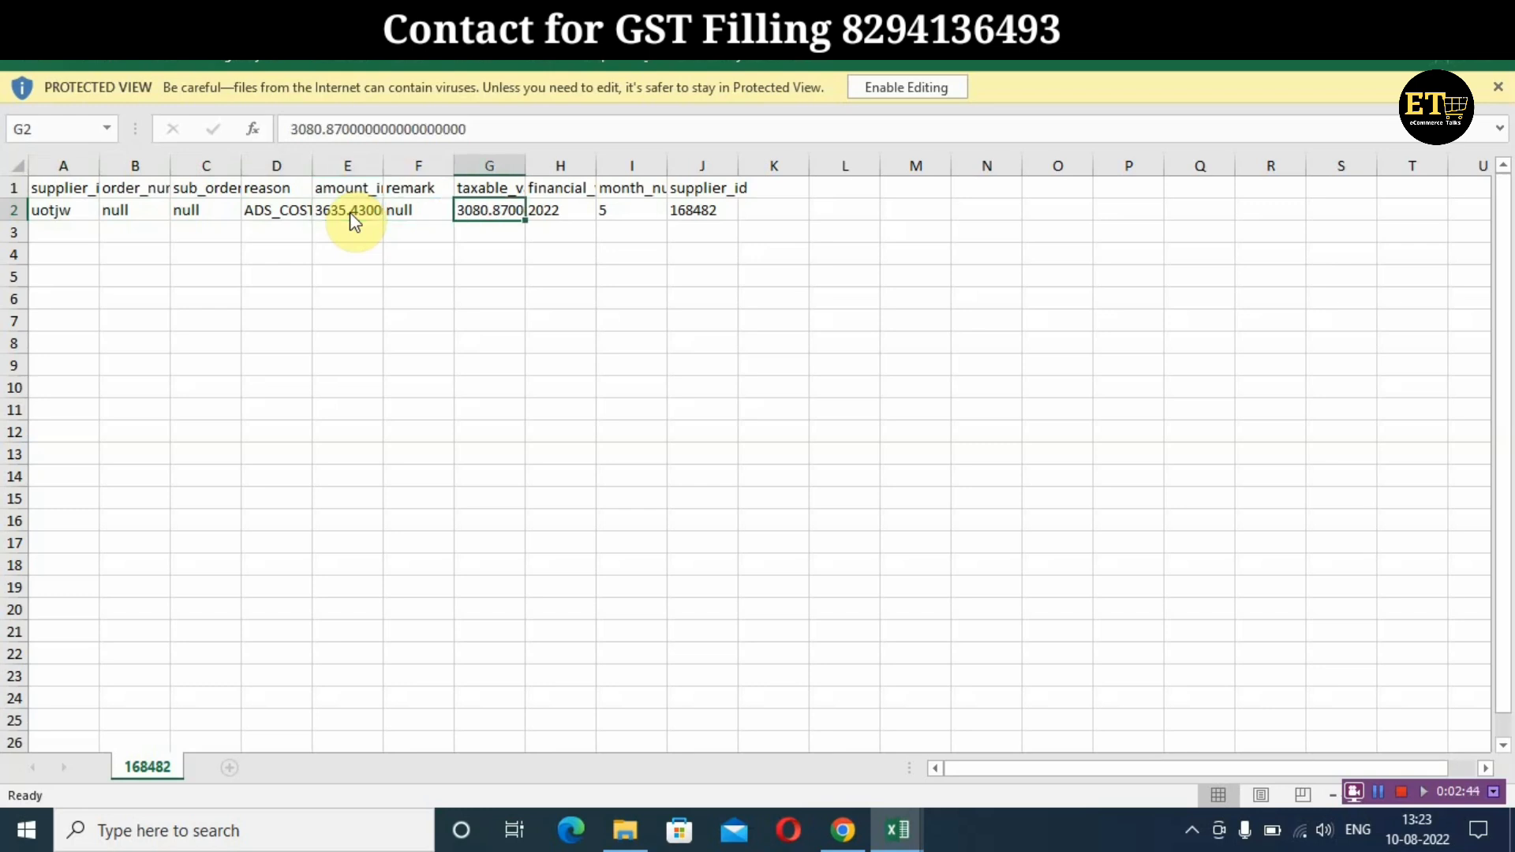
{"action": "key", "text": "Right"}
{"action": "key", "text": "Right"}
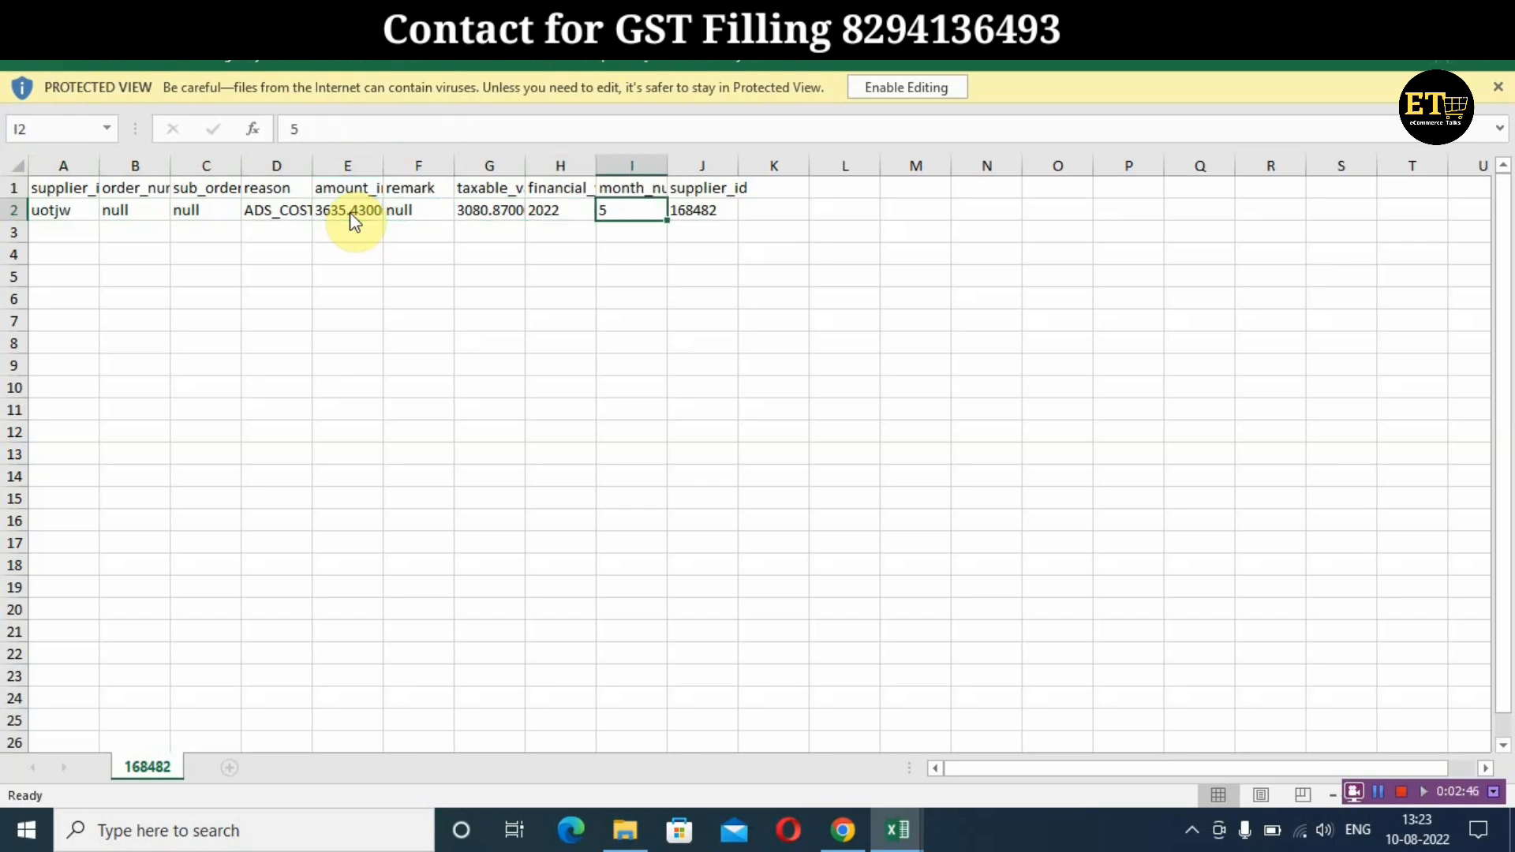
{"action": "key", "text": "Up"}
{"action": "key", "text": "Down"}
{"action": "key", "text": "Right"}
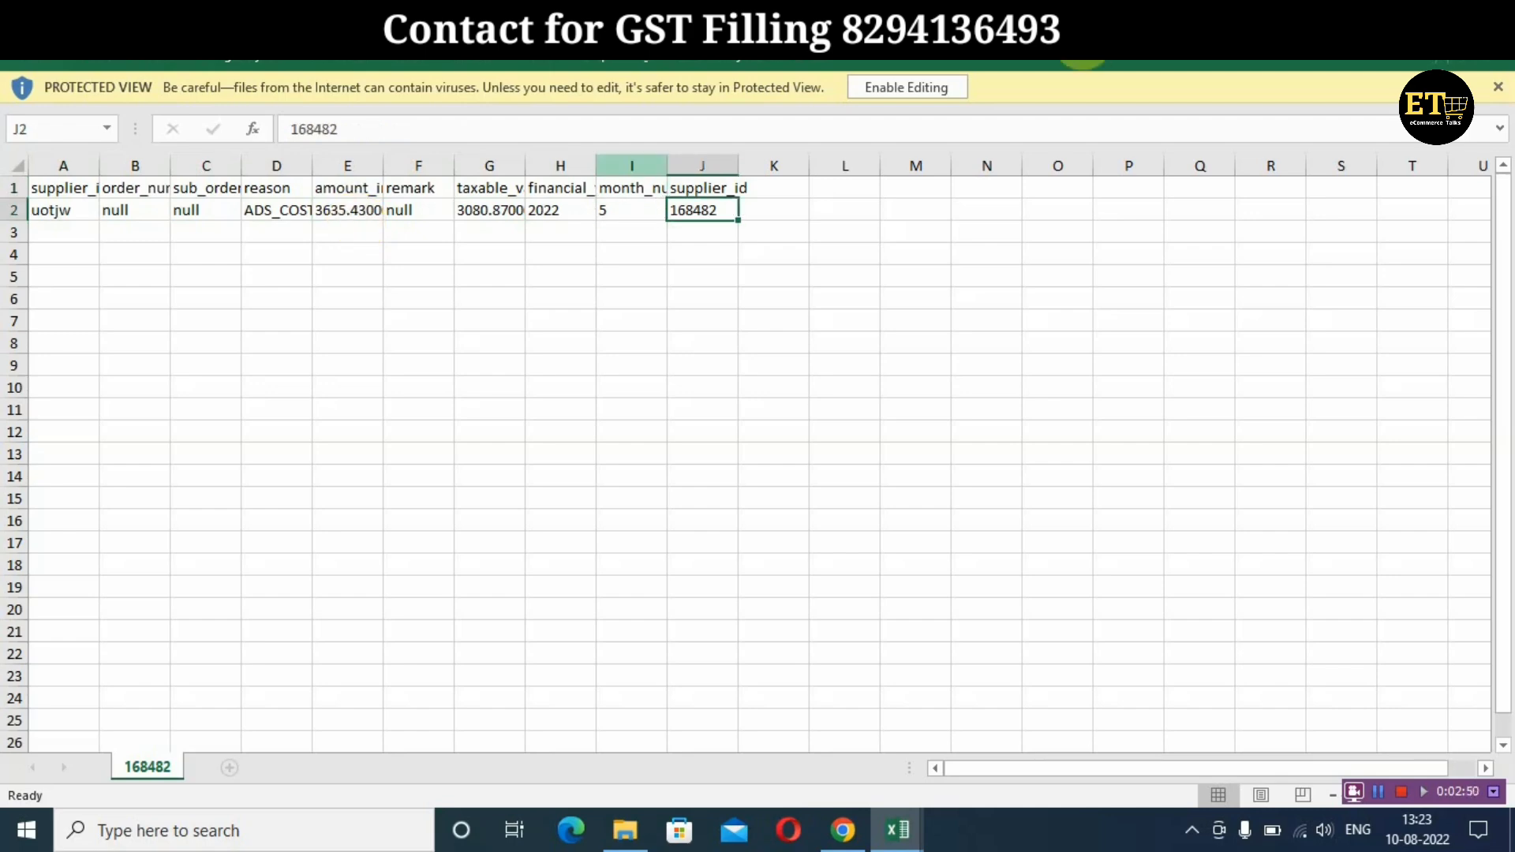
{"action": "left_click", "coordinate": [899, 90]}
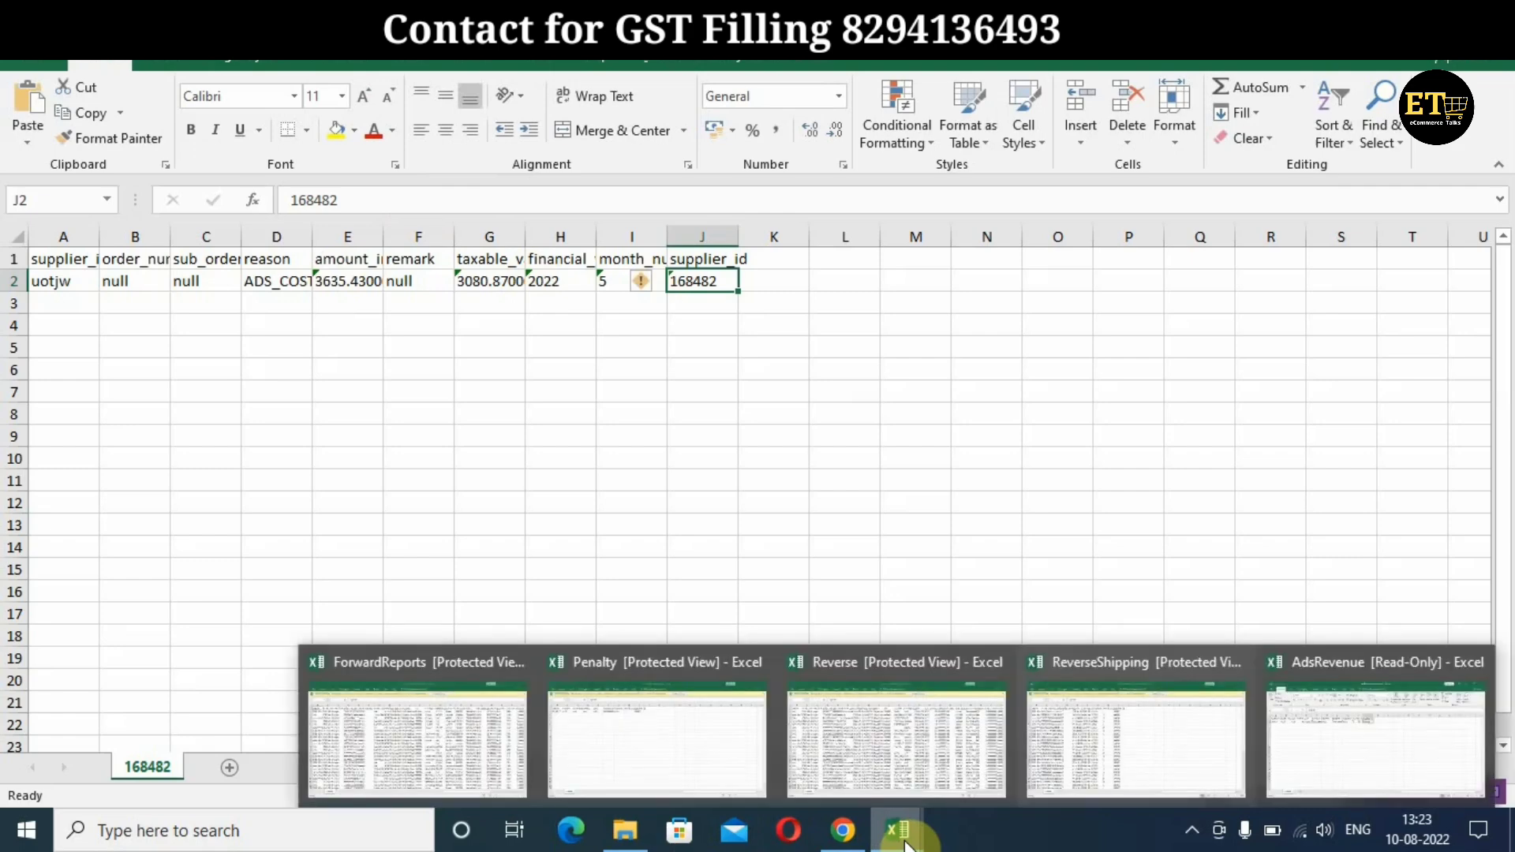
Switch to the open Penalty workbook and examine the fields of its record in row 2, including the taxable value
{"action": "left_click", "coordinate": [642, 743]}
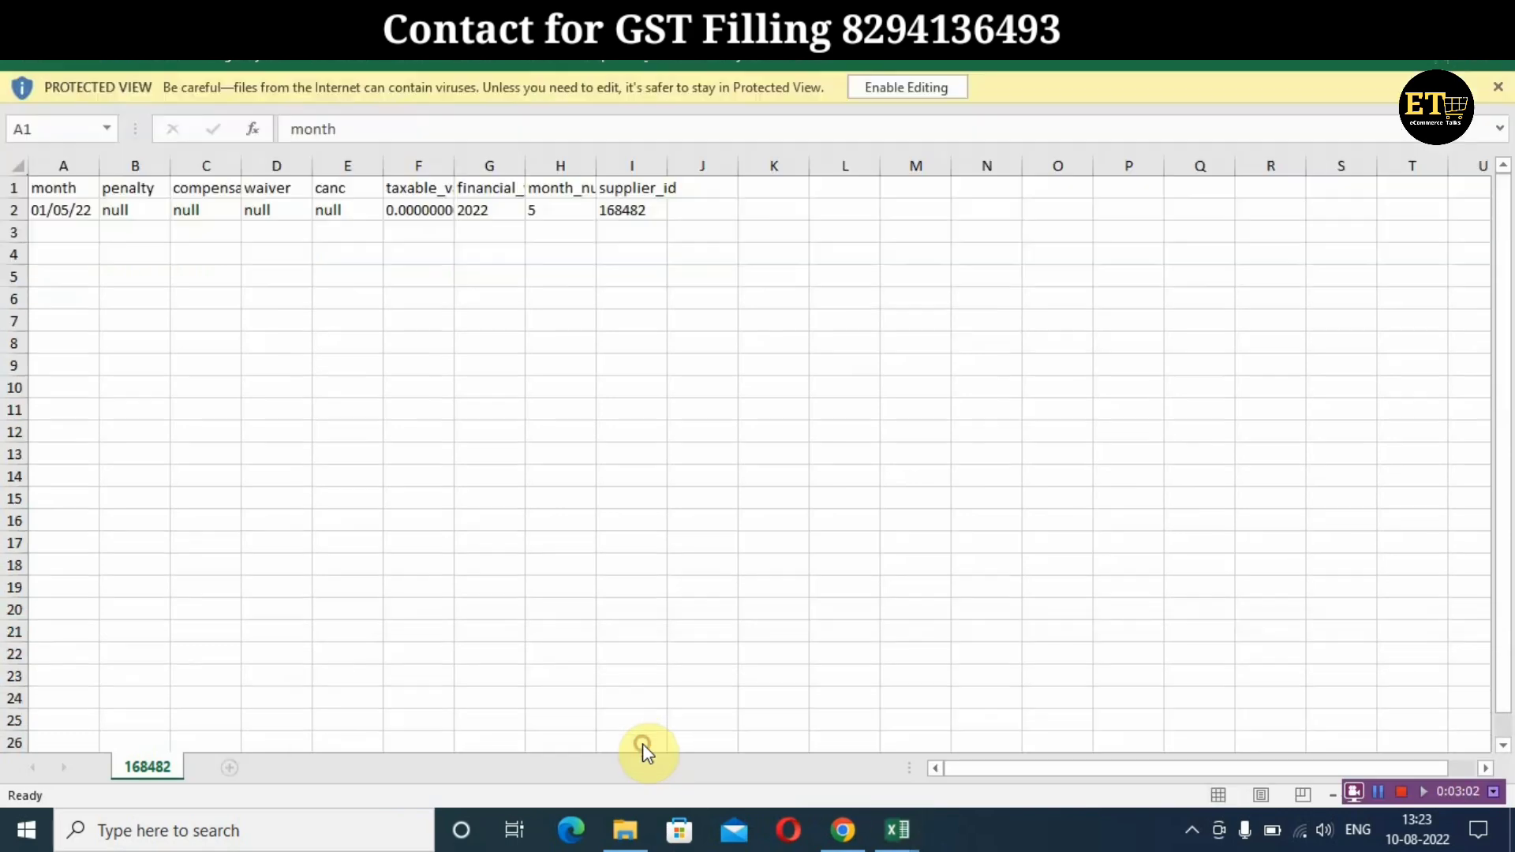
{"action": "left_click", "coordinate": [58, 208]}
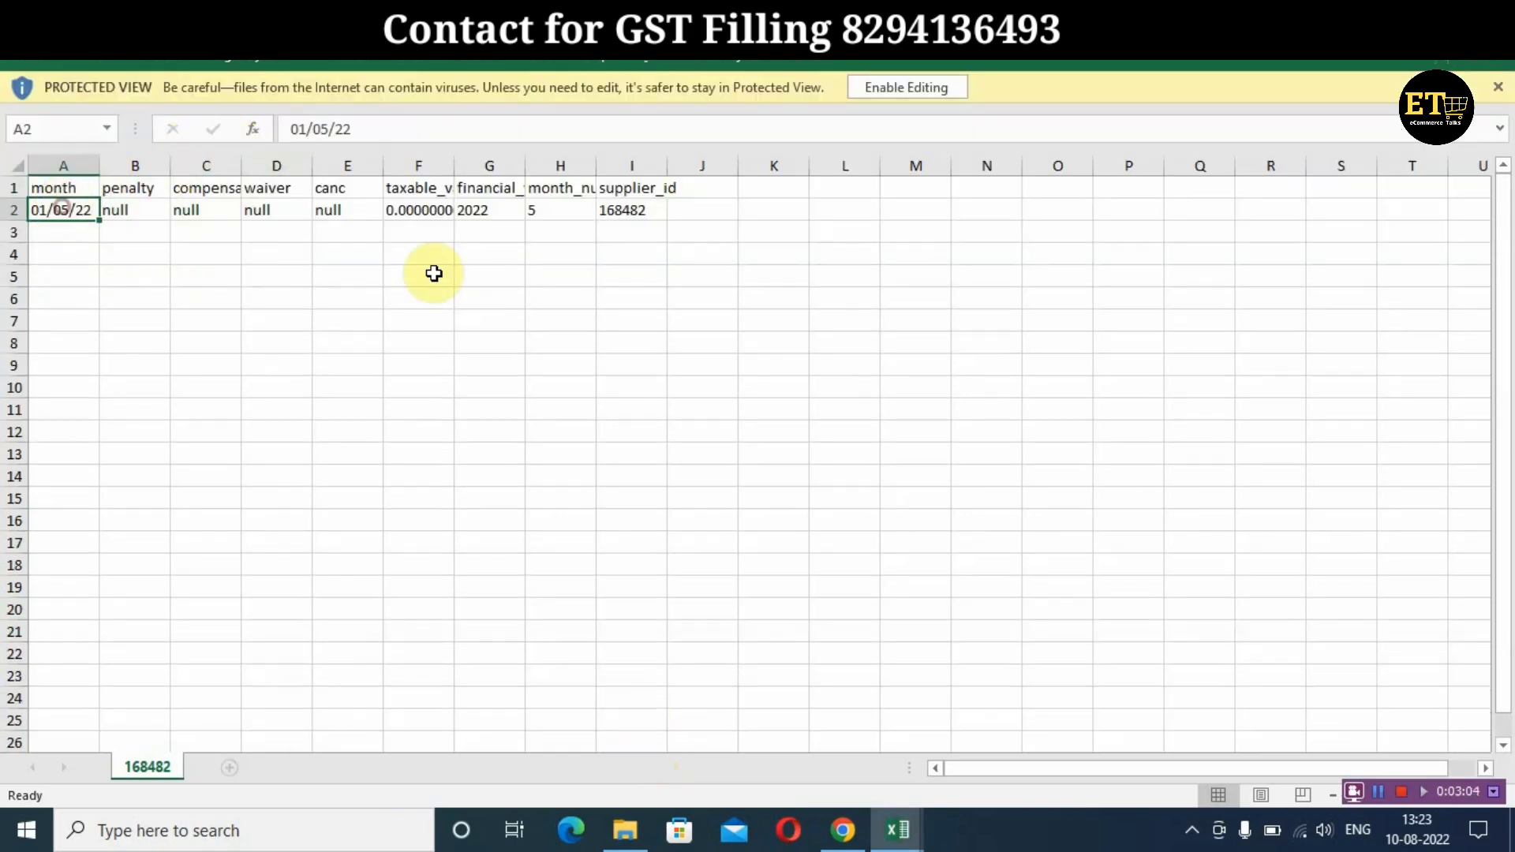
{"action": "key", "text": "Right"}
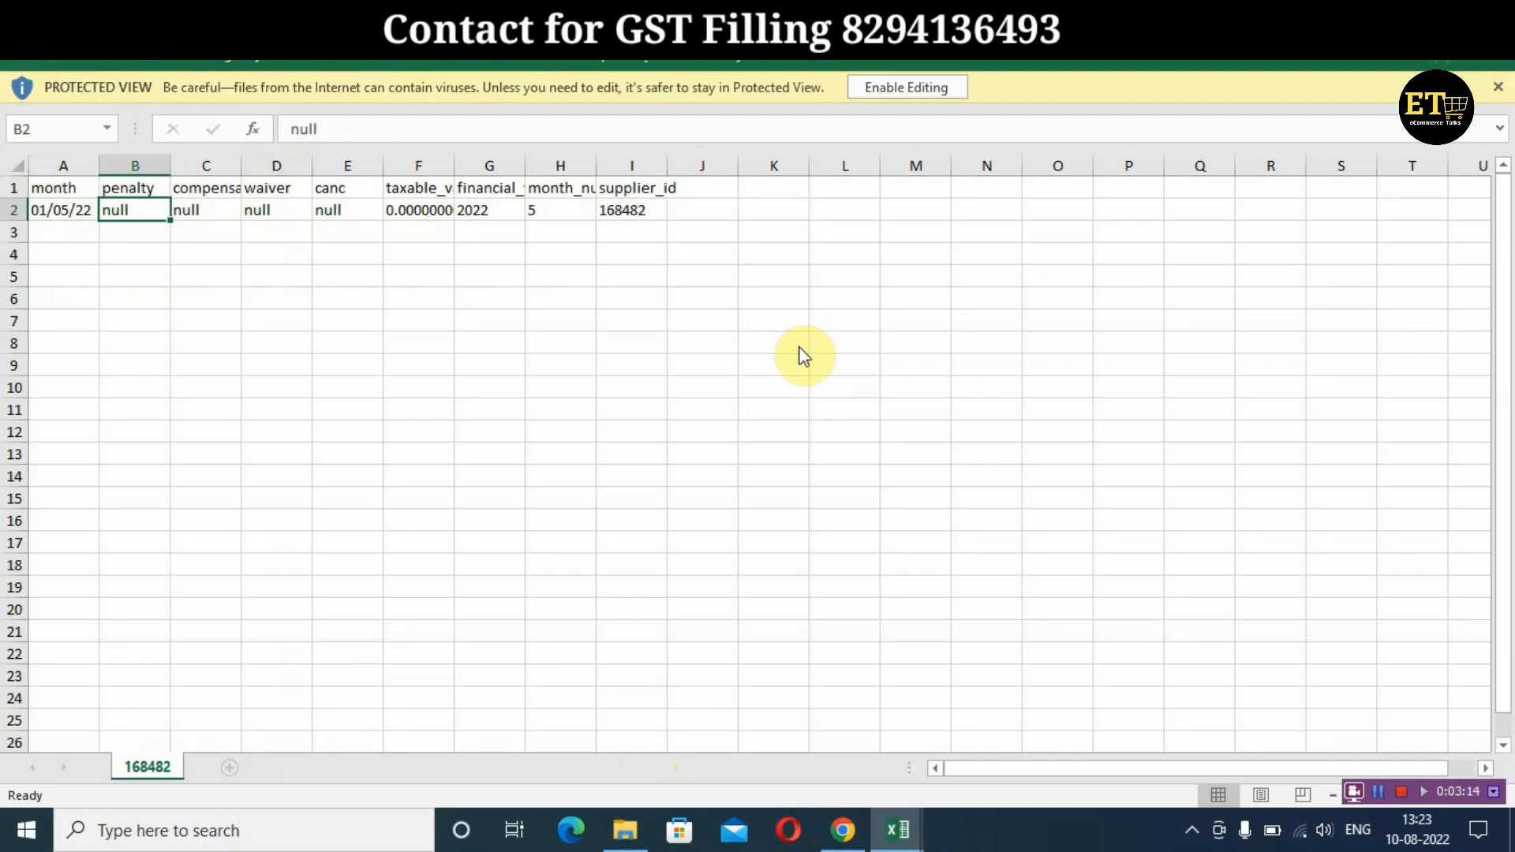
{"action": "key", "text": "Right"}
{"action": "key", "text": "Right"}
{"action": "key", "text": "Right"}
{"action": "key", "text": "Right"}
{"action": "key", "text": "Right"}
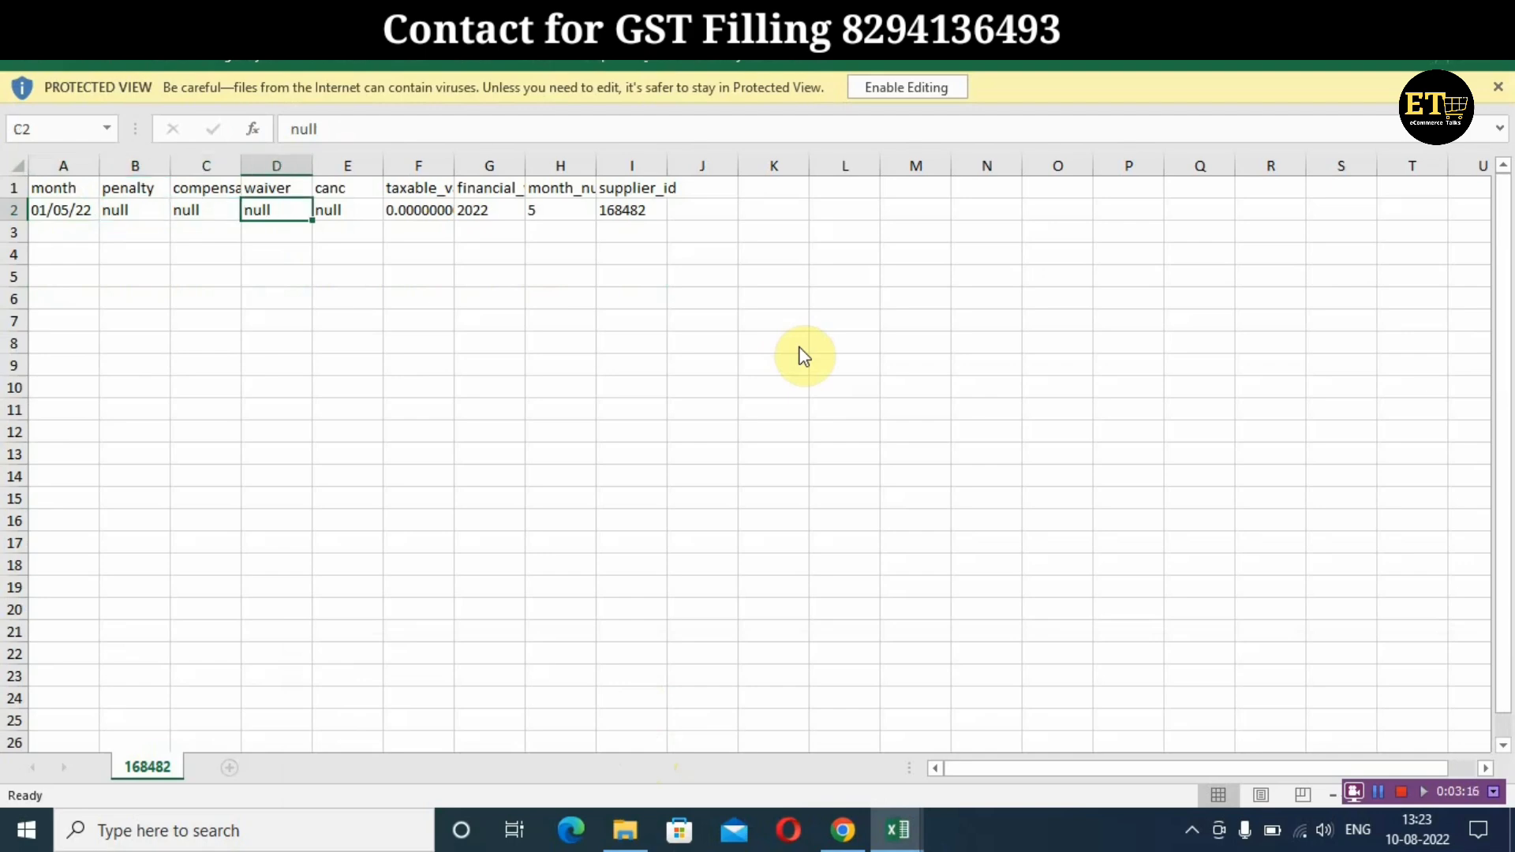
{"action": "key", "text": "Left"}
{"action": "key", "text": "Left"}
{"action": "key", "text": "Left"}
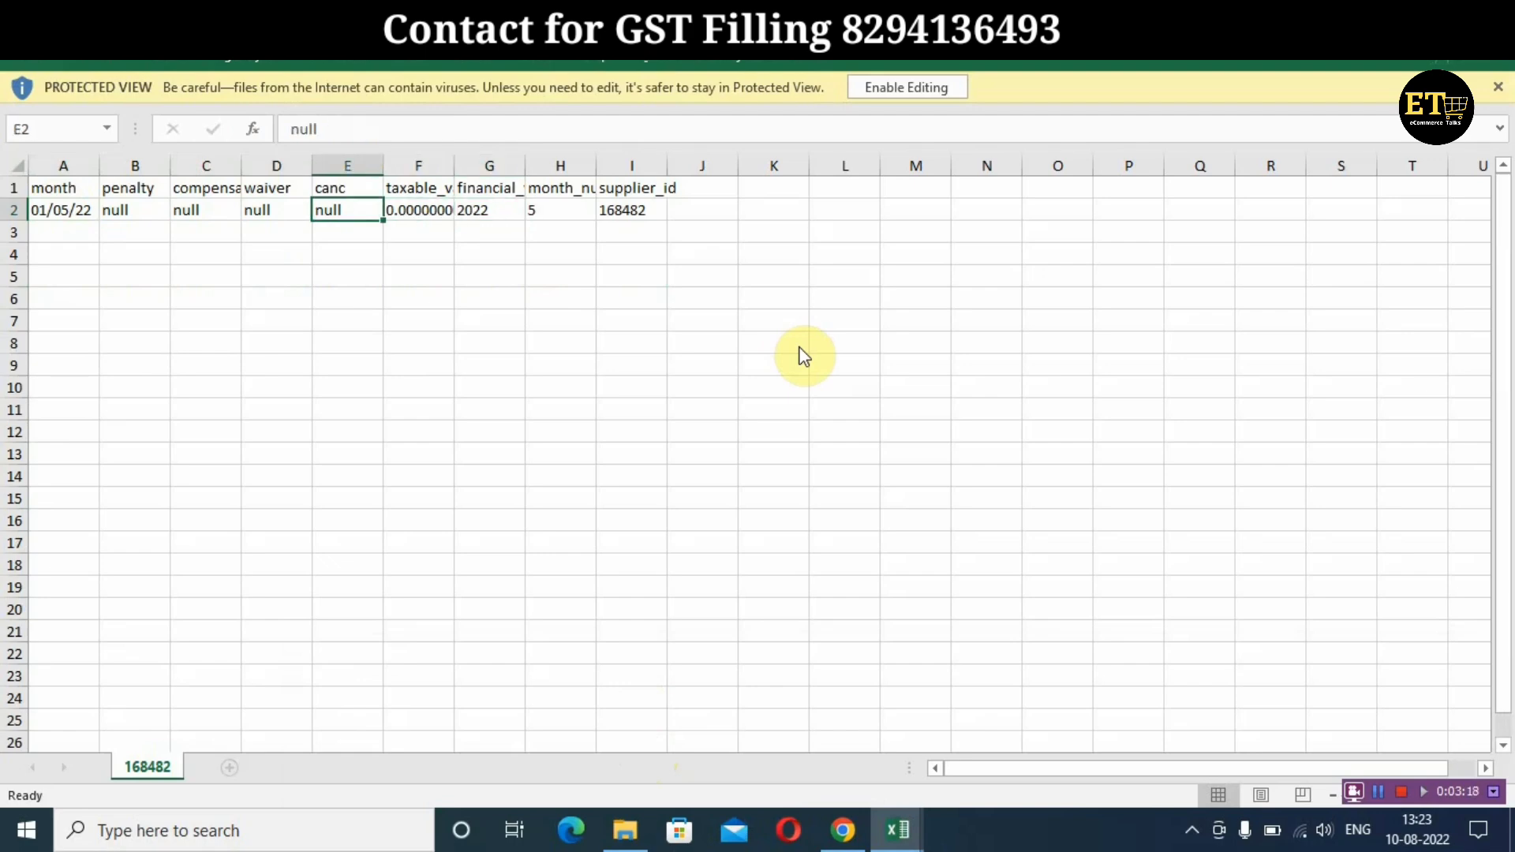
{"action": "key", "text": "Down"}
{"action": "key", "text": "Up"}
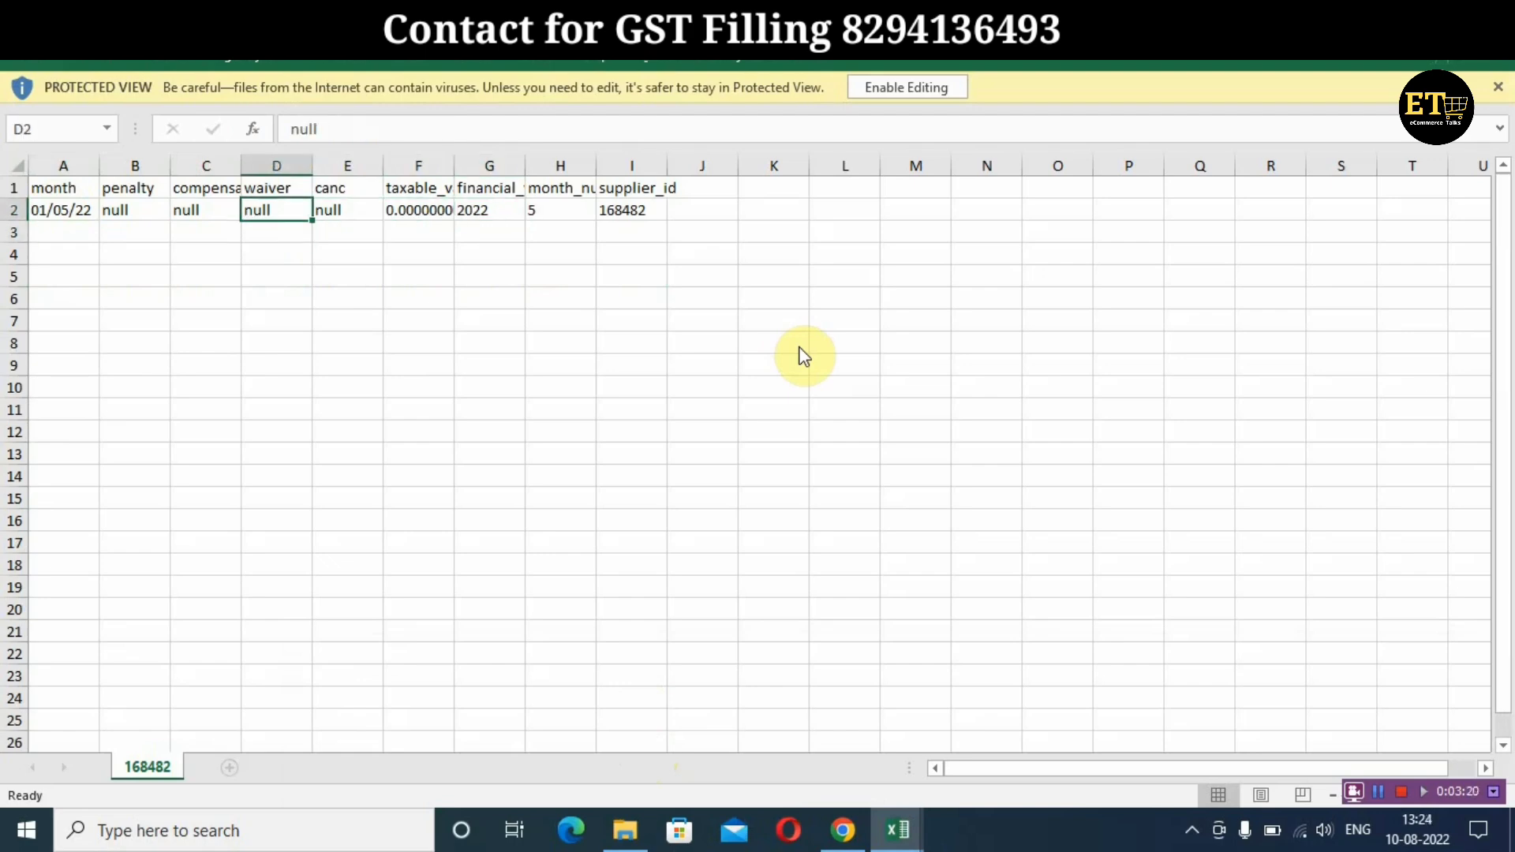
{"action": "key", "text": "Right"}
{"action": "key", "text": "Right"}
{"action": "key", "text": "Right"}
{"action": "key", "text": "Right"}
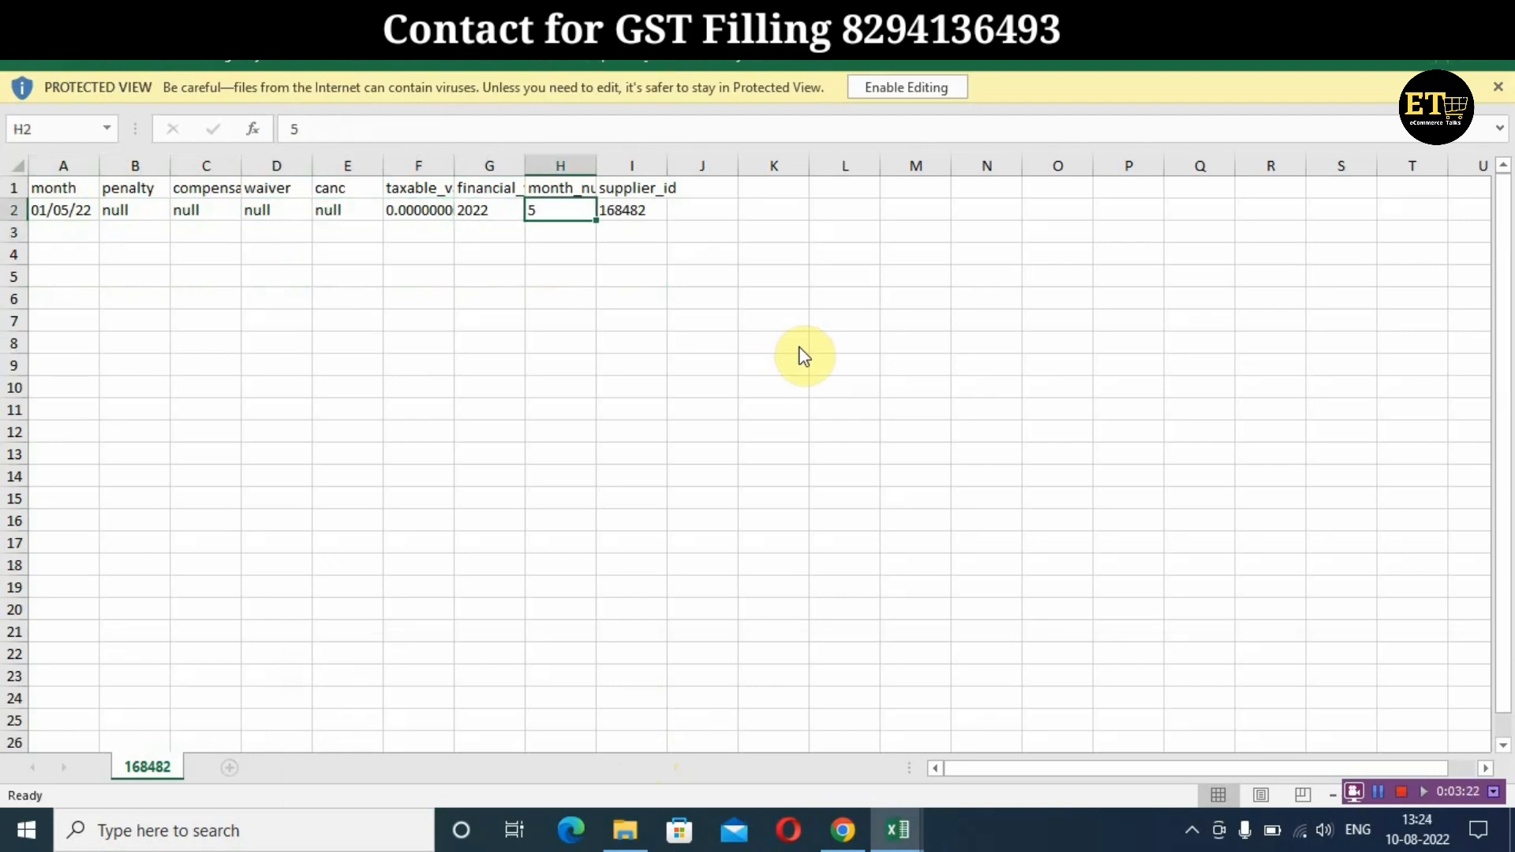
{"action": "left_click", "coordinate": [415, 212]}
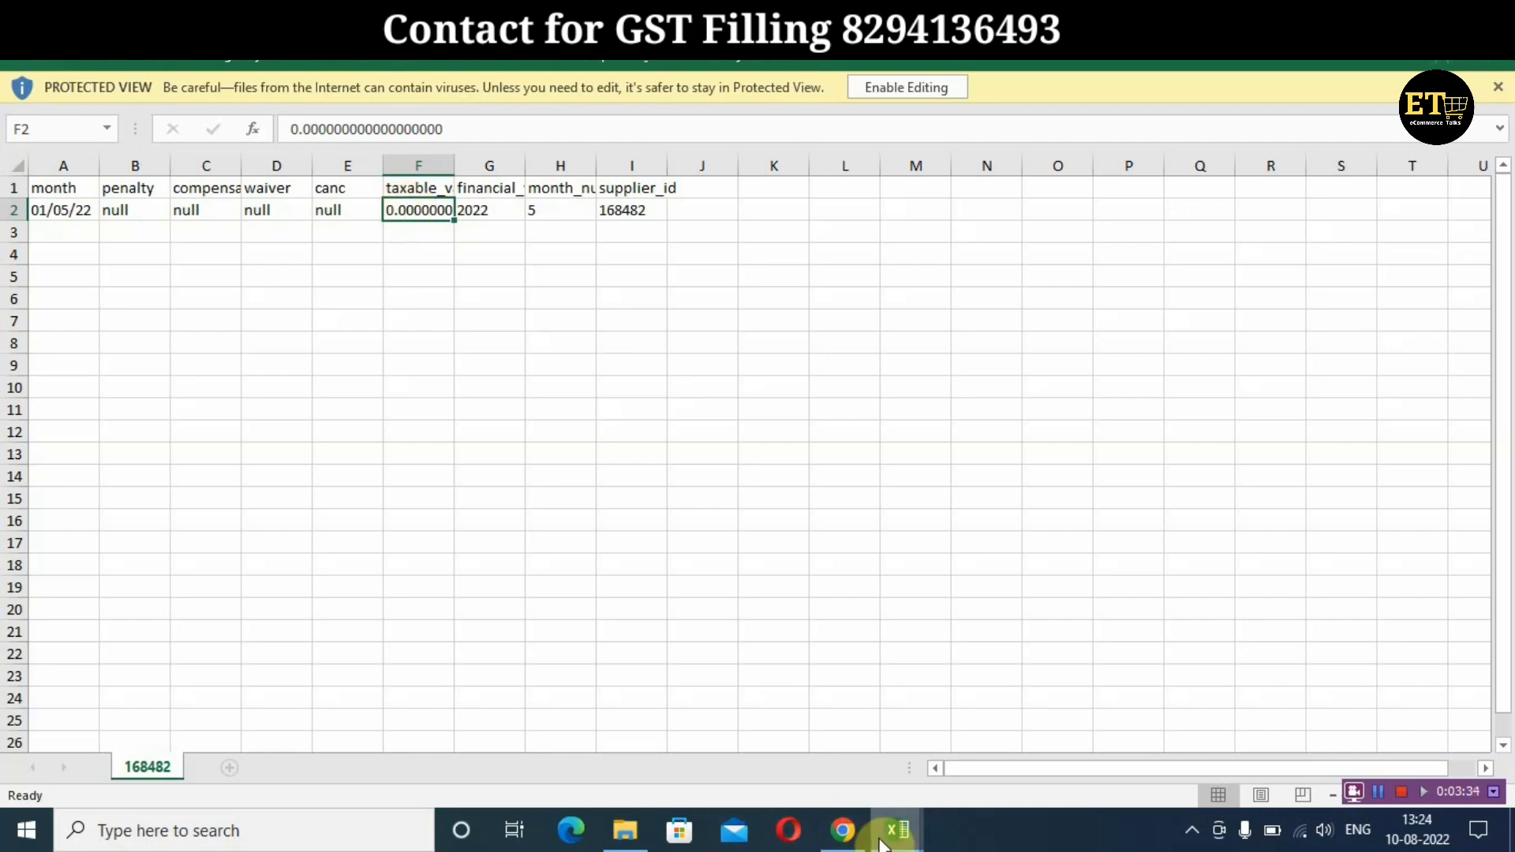
Switch to the open Reverse workbook and inspect the order status values in its first rows
{"action": "mouse_move", "coordinate": [888, 830]}
{"action": "left_click", "coordinate": [880, 722]}
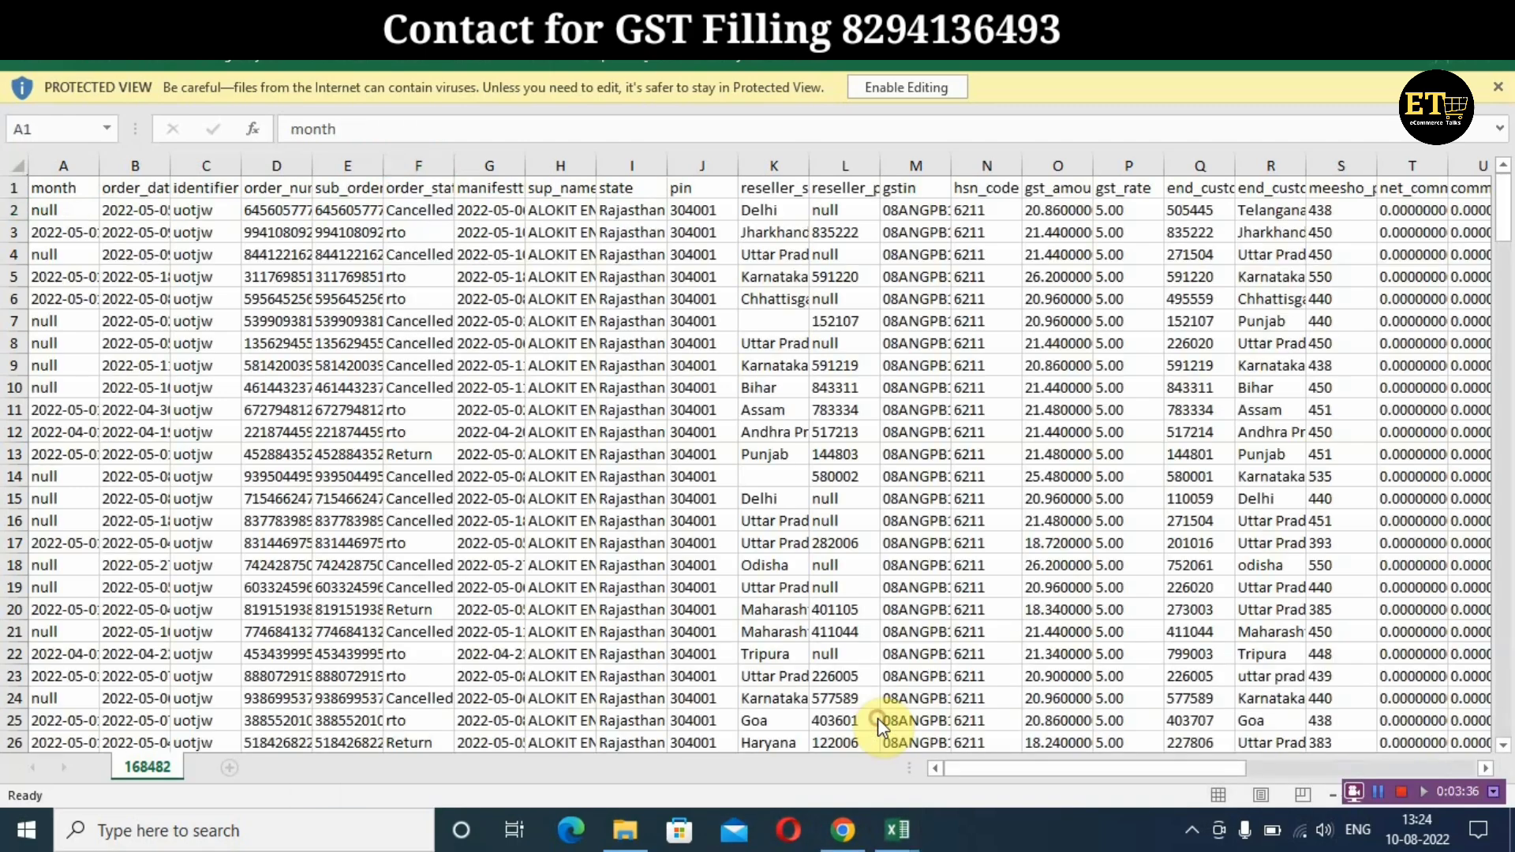
{"action": "left_click", "coordinate": [207, 208]}
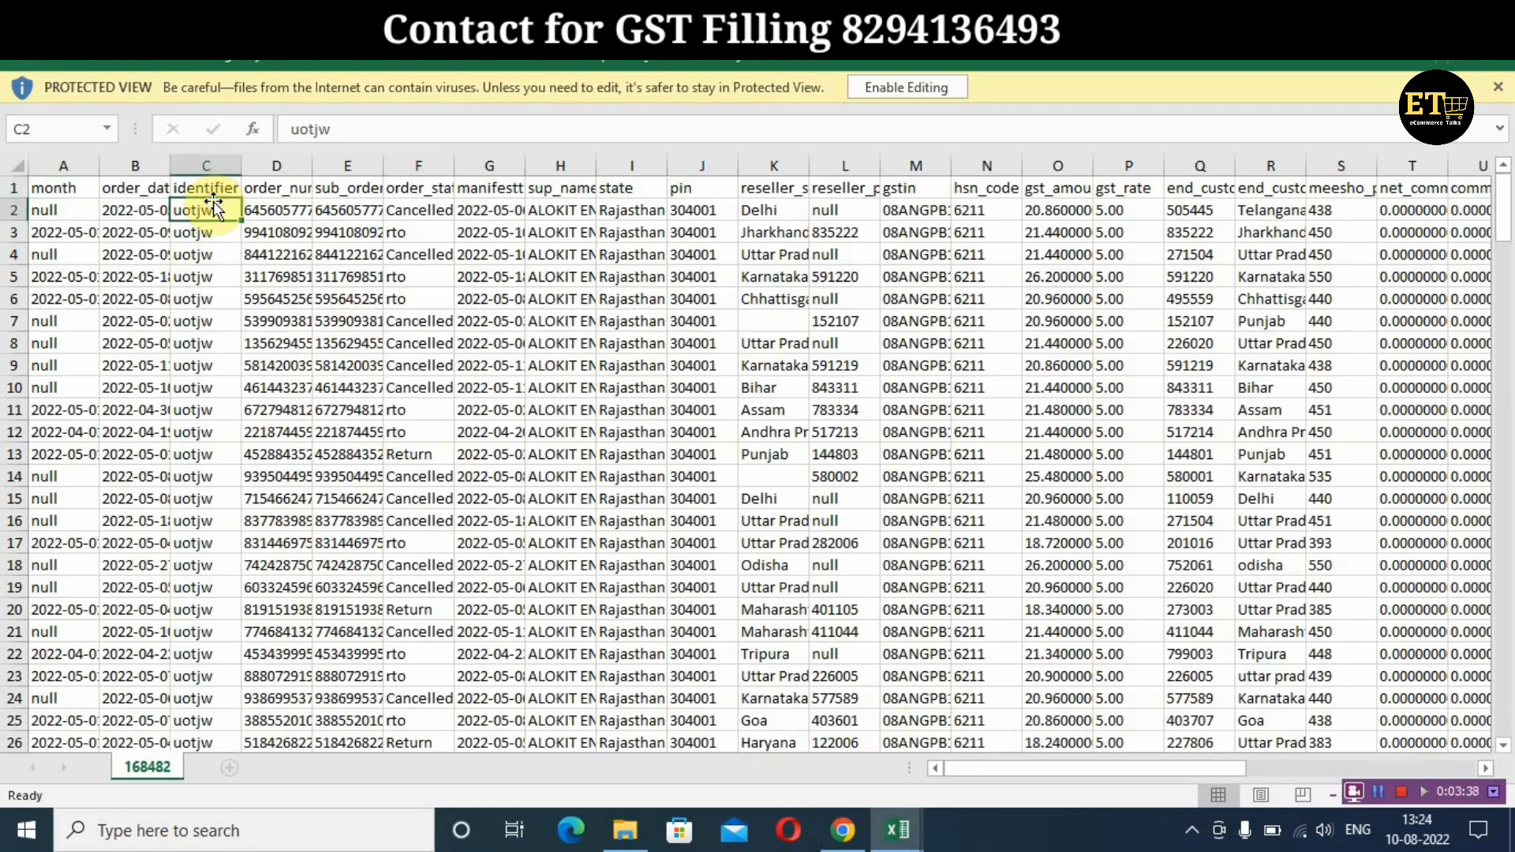
{"action": "left_click", "coordinate": [416, 209]}
{"action": "left_click", "coordinate": [408, 230]}
{"action": "left_click", "coordinate": [416, 297]}
{"action": "left_click", "coordinate": [417, 341]}
{"action": "left_click", "coordinate": [415, 407]}
{"action": "left_click", "coordinate": [408, 453]}
{"action": "left_click", "coordinate": [416, 497]}
{"action": "left_click", "coordinate": [404, 592]}
Read on through the order status values in column F of the Reverse workbook, down to row 51
{"action": "key", "text": "Down"}
{"action": "key", "text": "Down"}
{"action": "key", "text": "Down"}
{"action": "key", "text": "Down"}
{"action": "key", "text": "Down"}
{"action": "key", "text": "Down"}
{"action": "key", "text": "Down"}
{"action": "key", "text": "Down"}
{"action": "key", "text": "Down"}
{"action": "key", "text": "Down"}
{"action": "key", "text": "Down"}
{"action": "key", "text": "Down"}
{"action": "key", "text": "Down"}
{"action": "key", "text": "Down"}
{"action": "key", "text": "Down"}
{"action": "key", "text": "Down"}
{"action": "key", "text": "Down"}
{"action": "key", "text": "Down"}
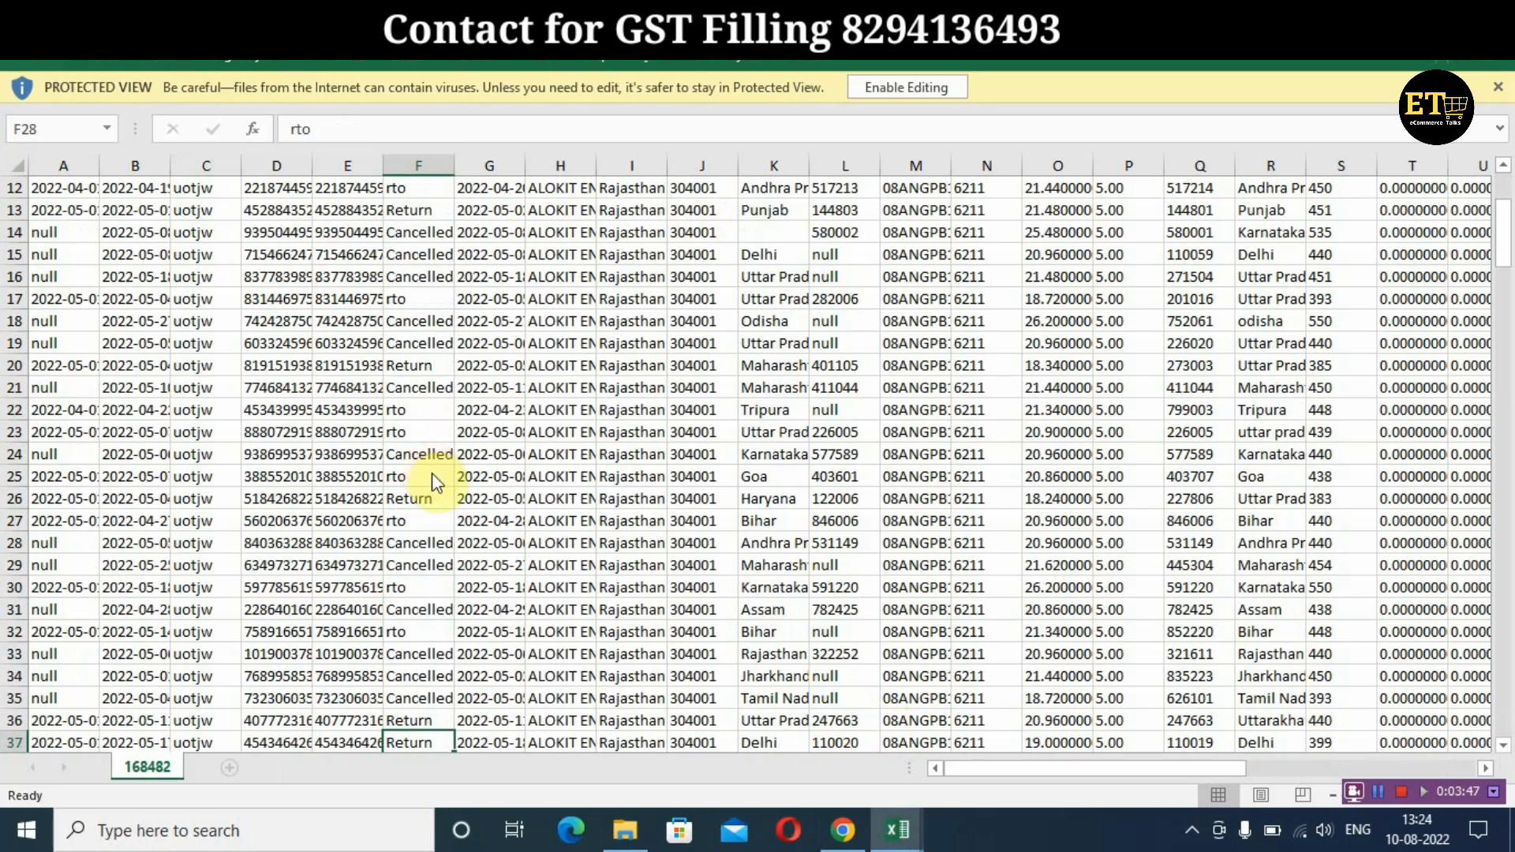
{"action": "key", "text": "Down"}
{"action": "key", "text": "Down"}
{"action": "key", "text": "Down"}
{"action": "key", "text": "Down"}
{"action": "key", "text": "Down"}
{"action": "key", "text": "Down"}
{"action": "key", "text": "Down"}
{"action": "key", "text": "Down"}
{"action": "key", "text": "Down"}
{"action": "key", "text": "Down"}
{"action": "key", "text": "Down"}
{"action": "key", "text": "Down"}
{"action": "key", "text": "Down"}
{"action": "key", "text": "Down"}
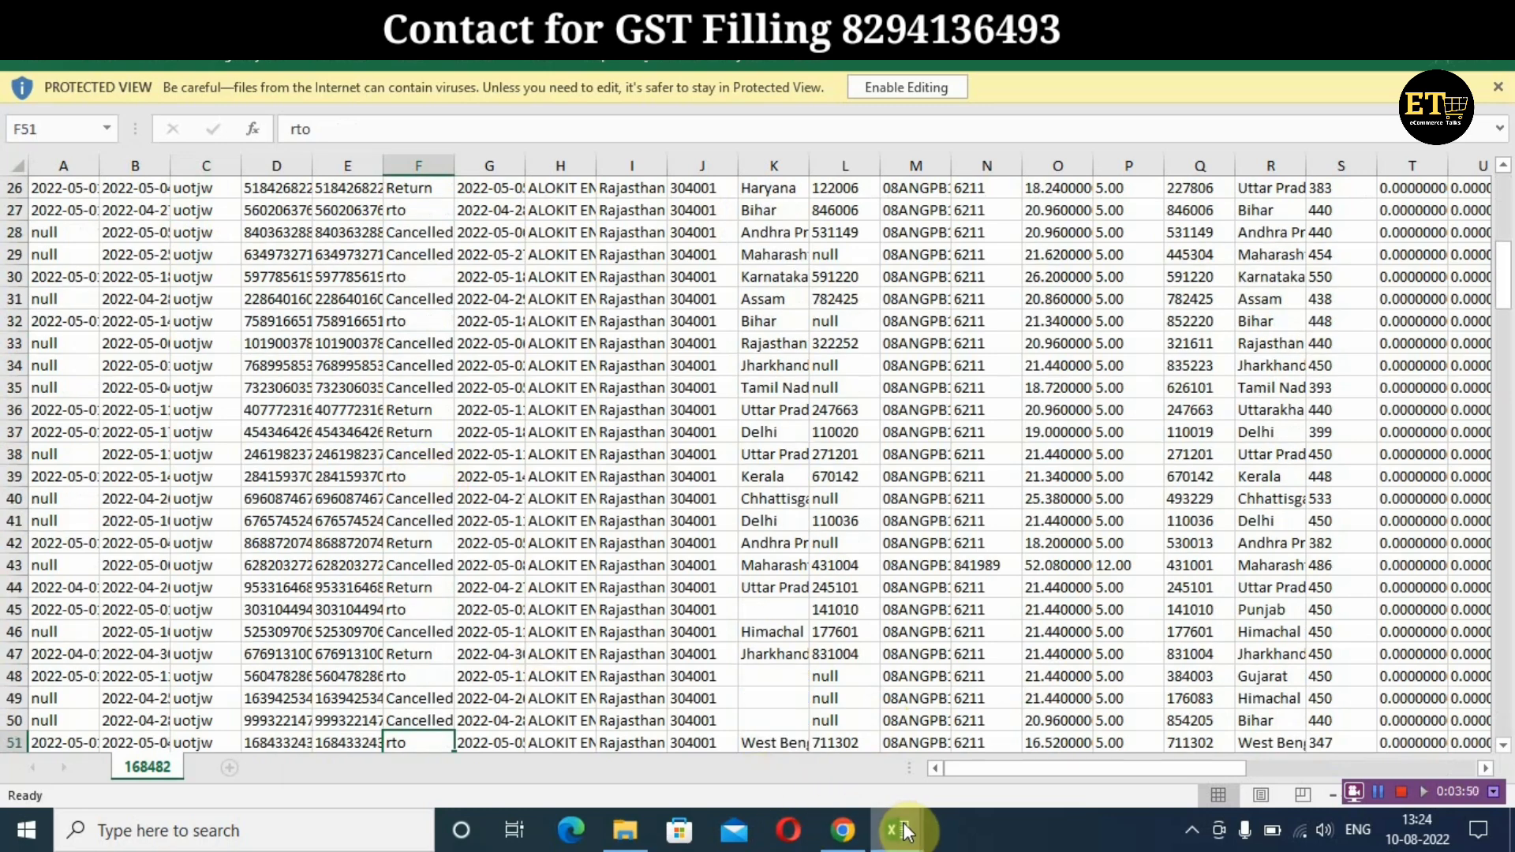
Switch to the open ReverseShipping workbook and look through the first sub-order numbers in column C
{"action": "mouse_move", "coordinate": [908, 831]}
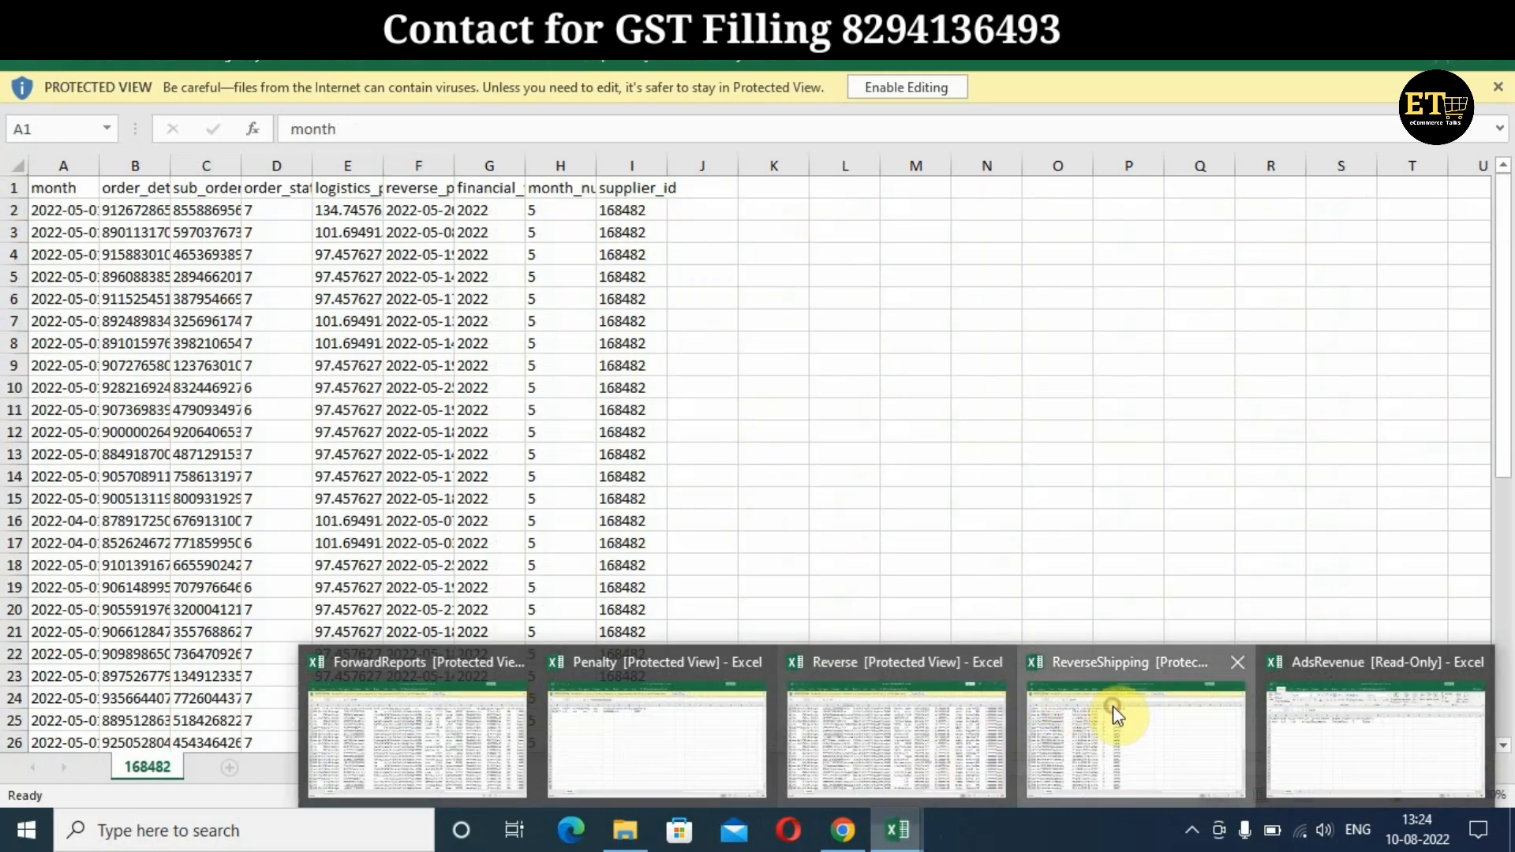
{"action": "left_click", "coordinate": [1113, 705]}
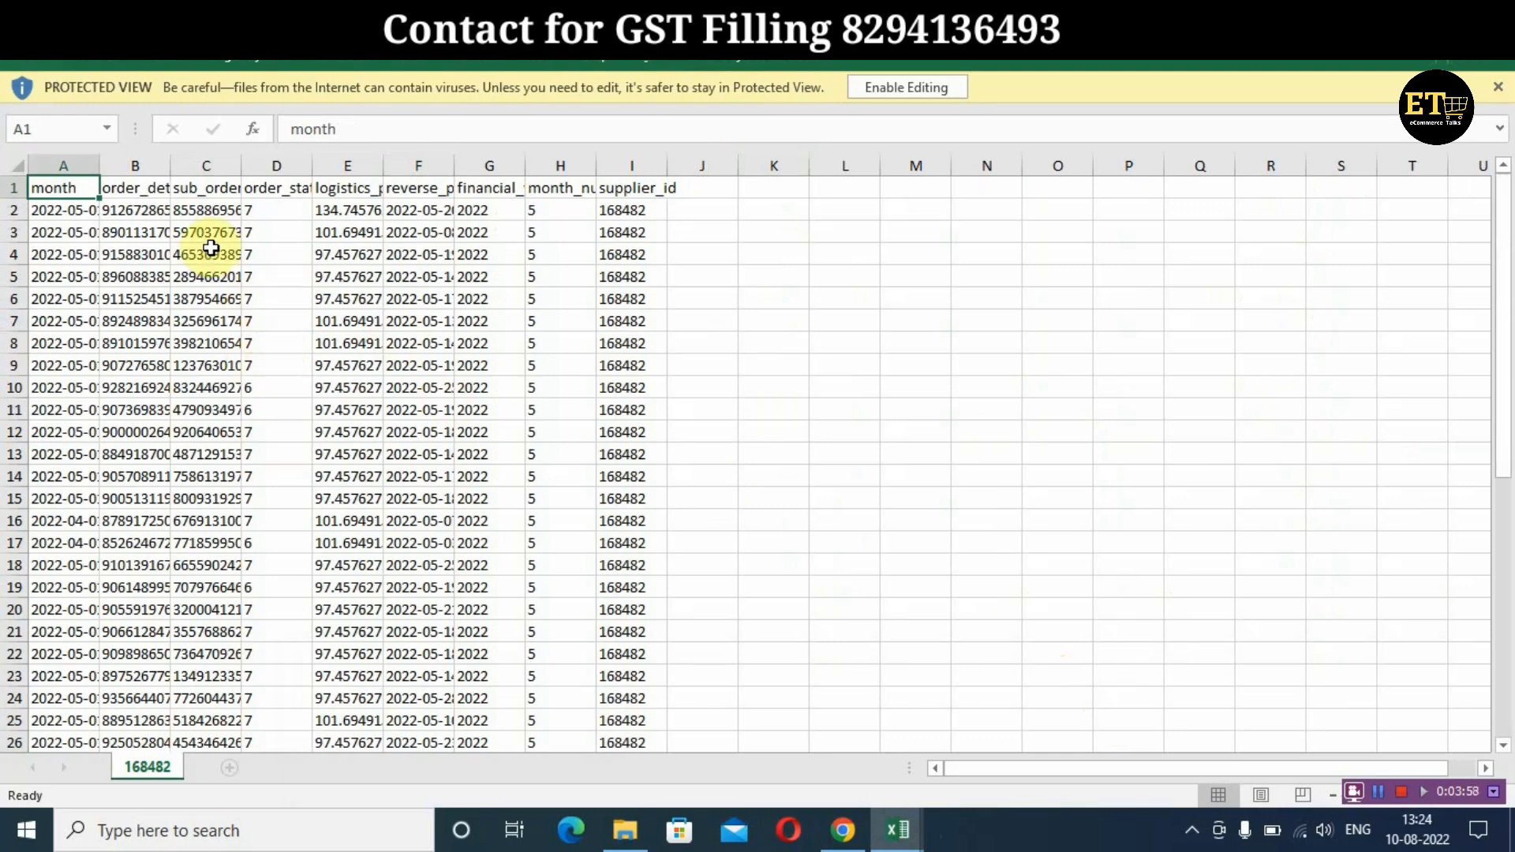
{"action": "left_click", "coordinate": [203, 212]}
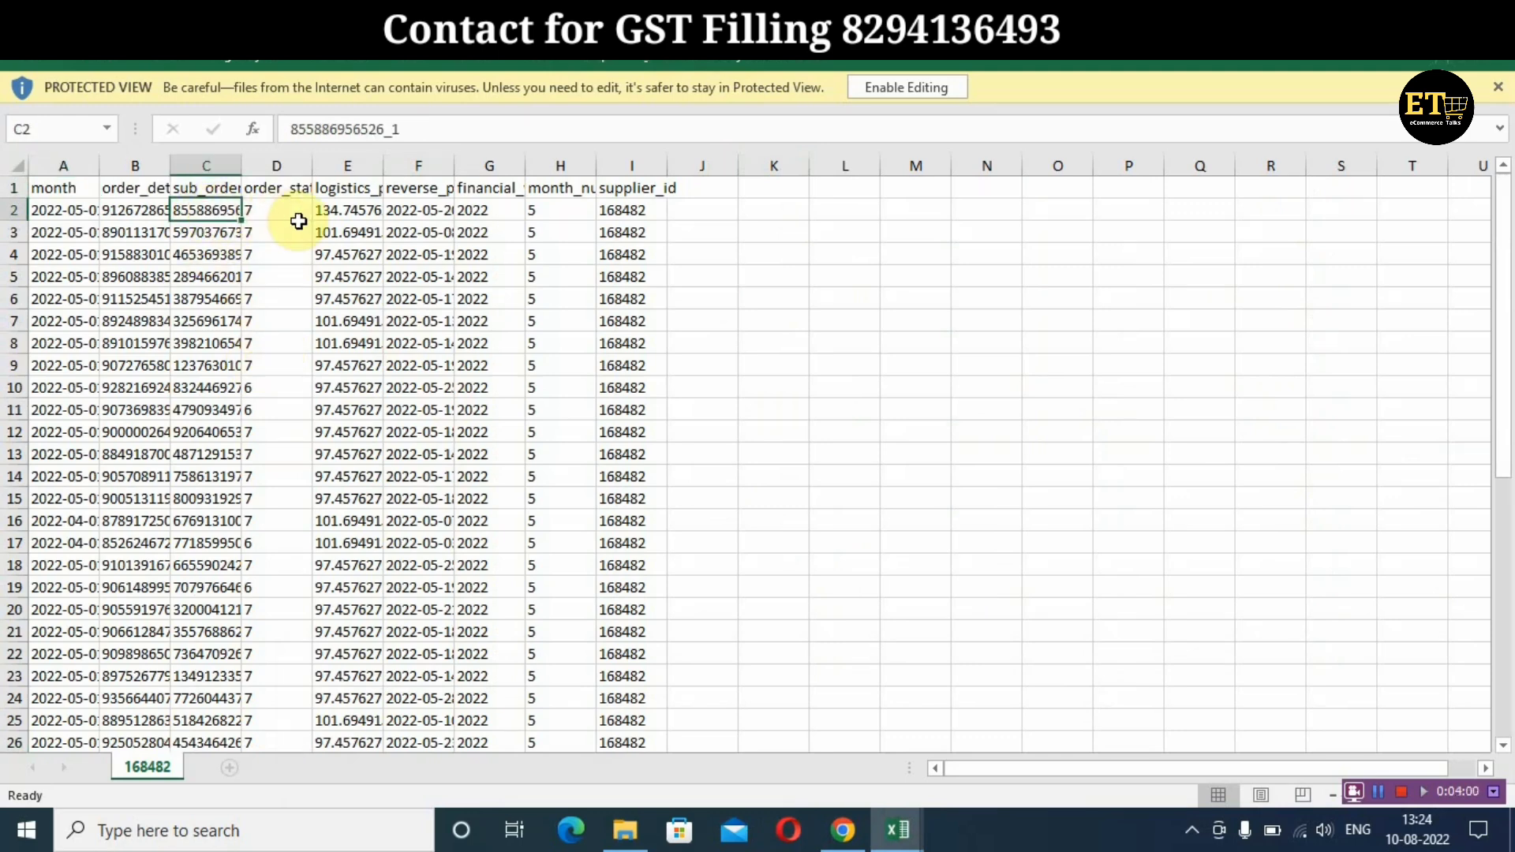
{"action": "key", "text": "Down"}
{"action": "key", "text": "Down"}
{"action": "key", "text": "Down"}
{"action": "key", "text": "Down"}
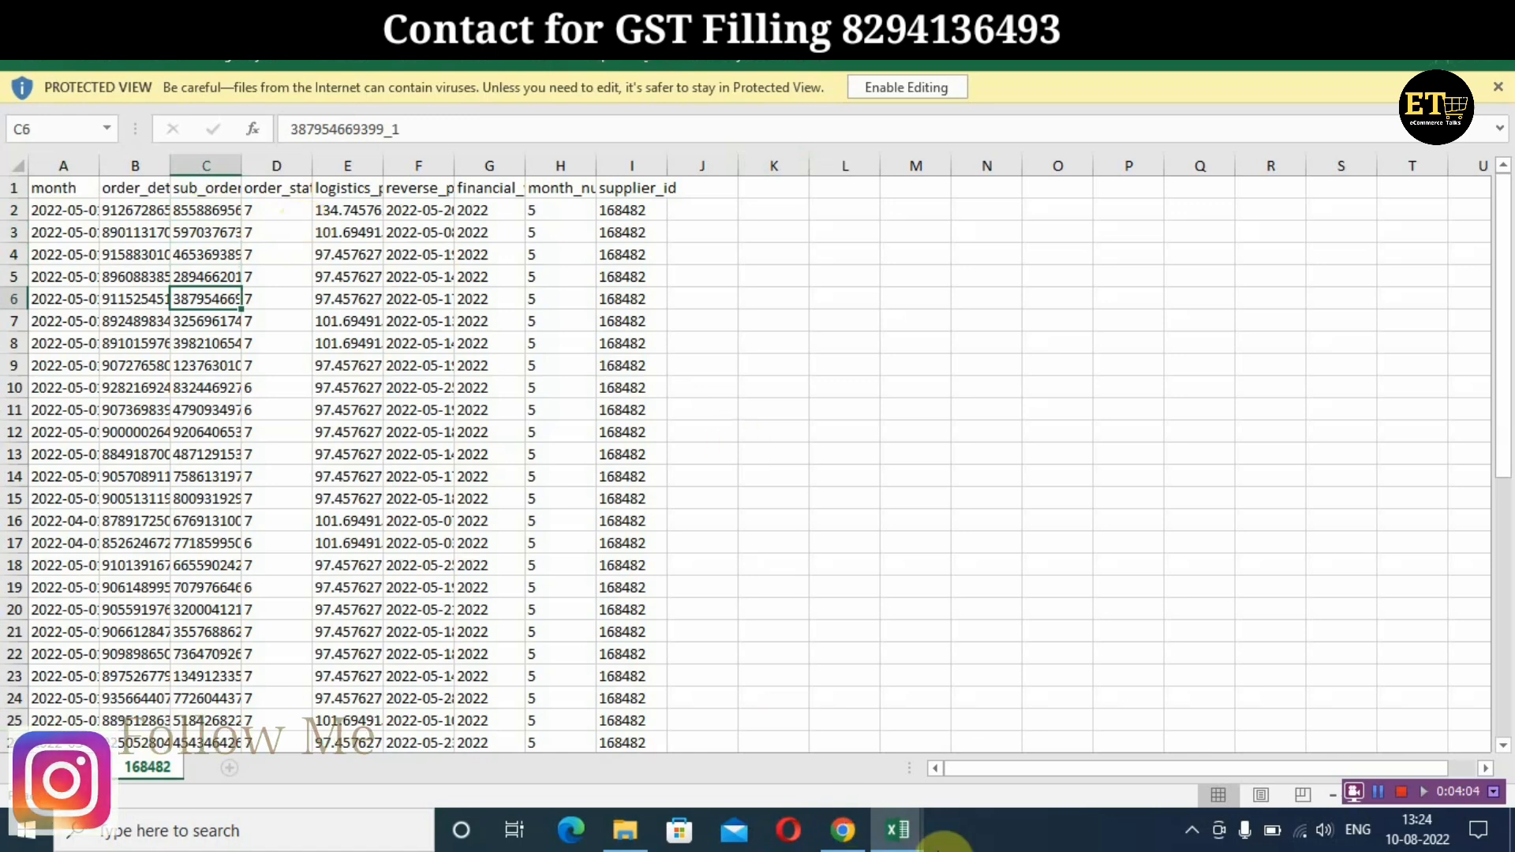
Return to the Reverse workbook and check the order statuses in rows 26 to 28
{"action": "mouse_move", "coordinate": [915, 828]}
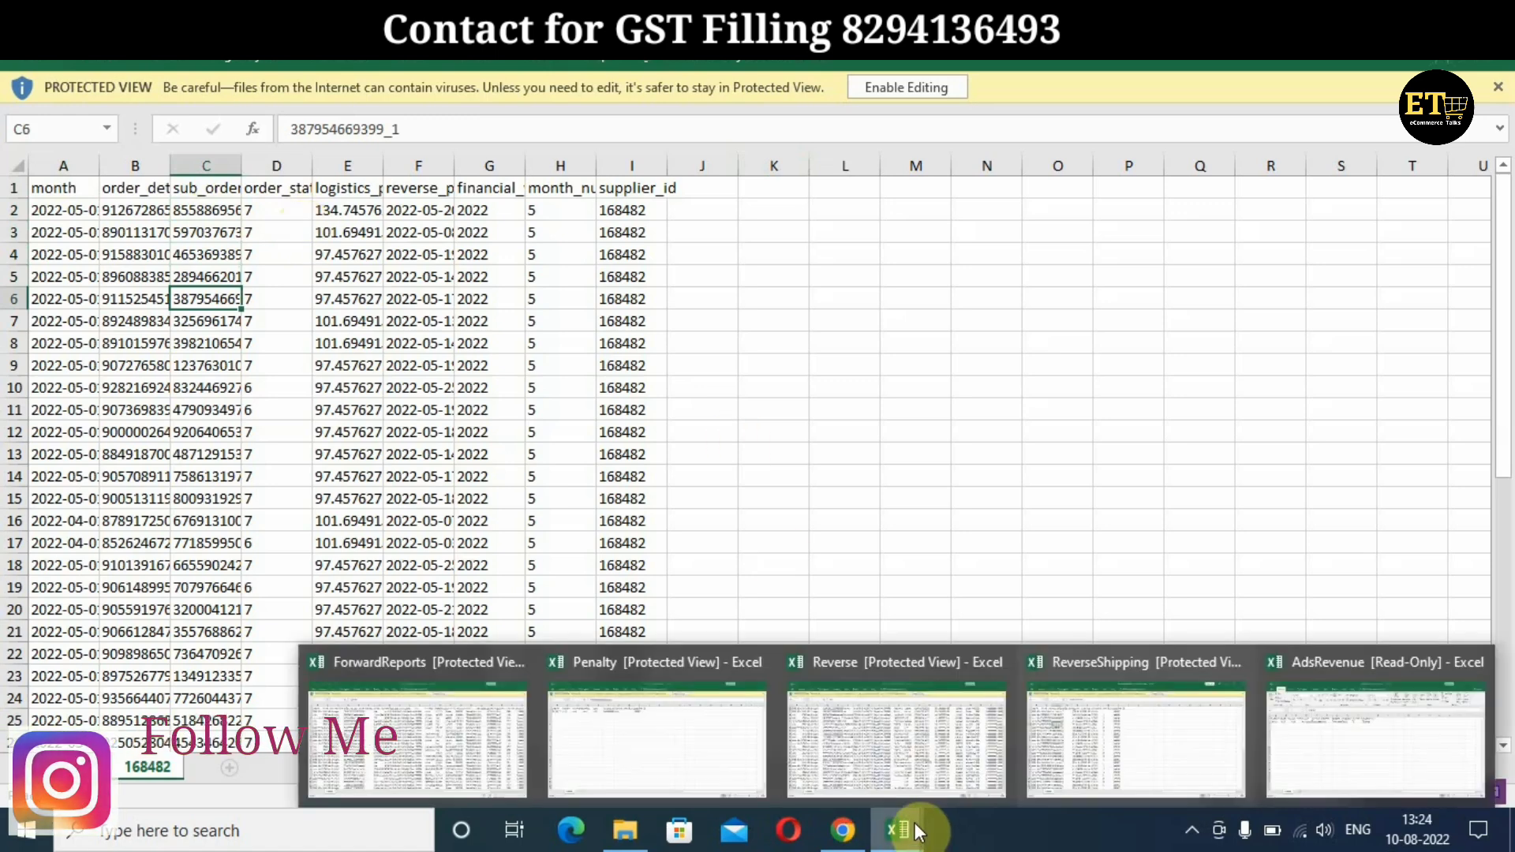
{"action": "left_click", "coordinate": [833, 698]}
{"action": "left_click", "coordinate": [415, 191]}
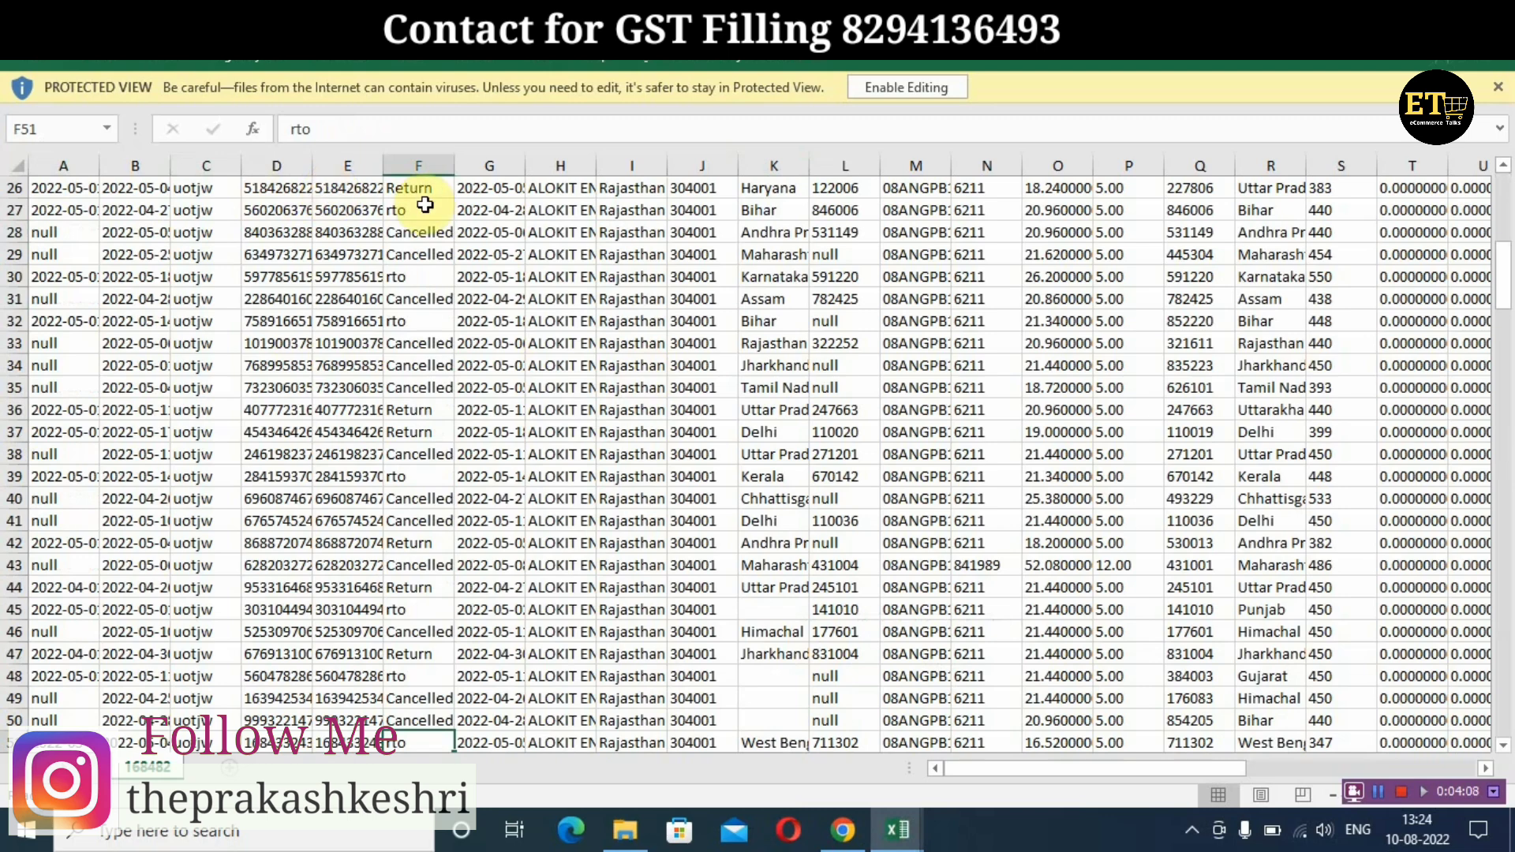
{"action": "left_click", "coordinate": [424, 213]}
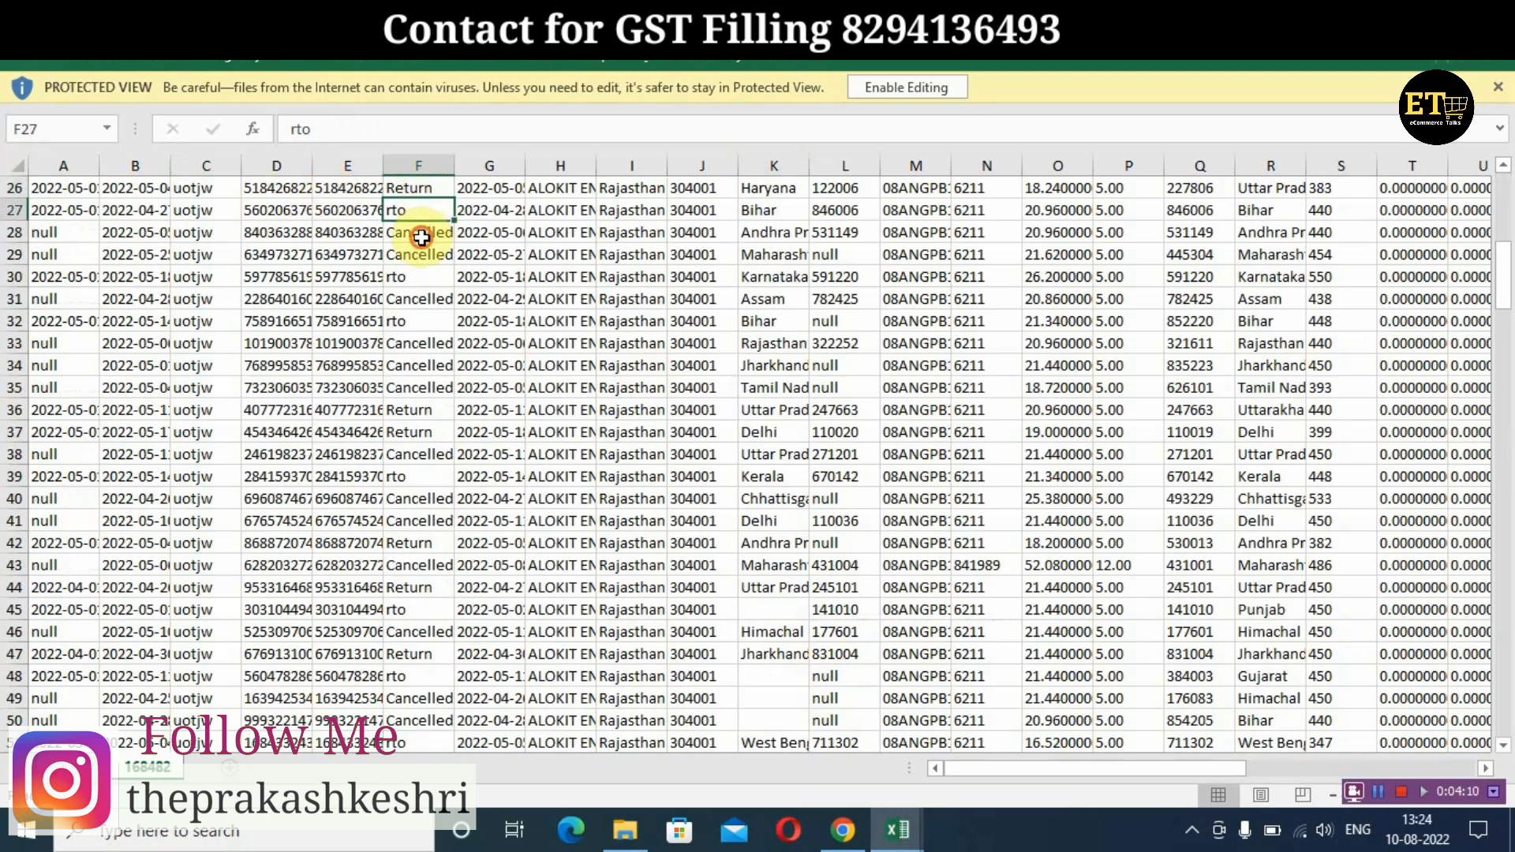
{"action": "left_click", "coordinate": [419, 231]}
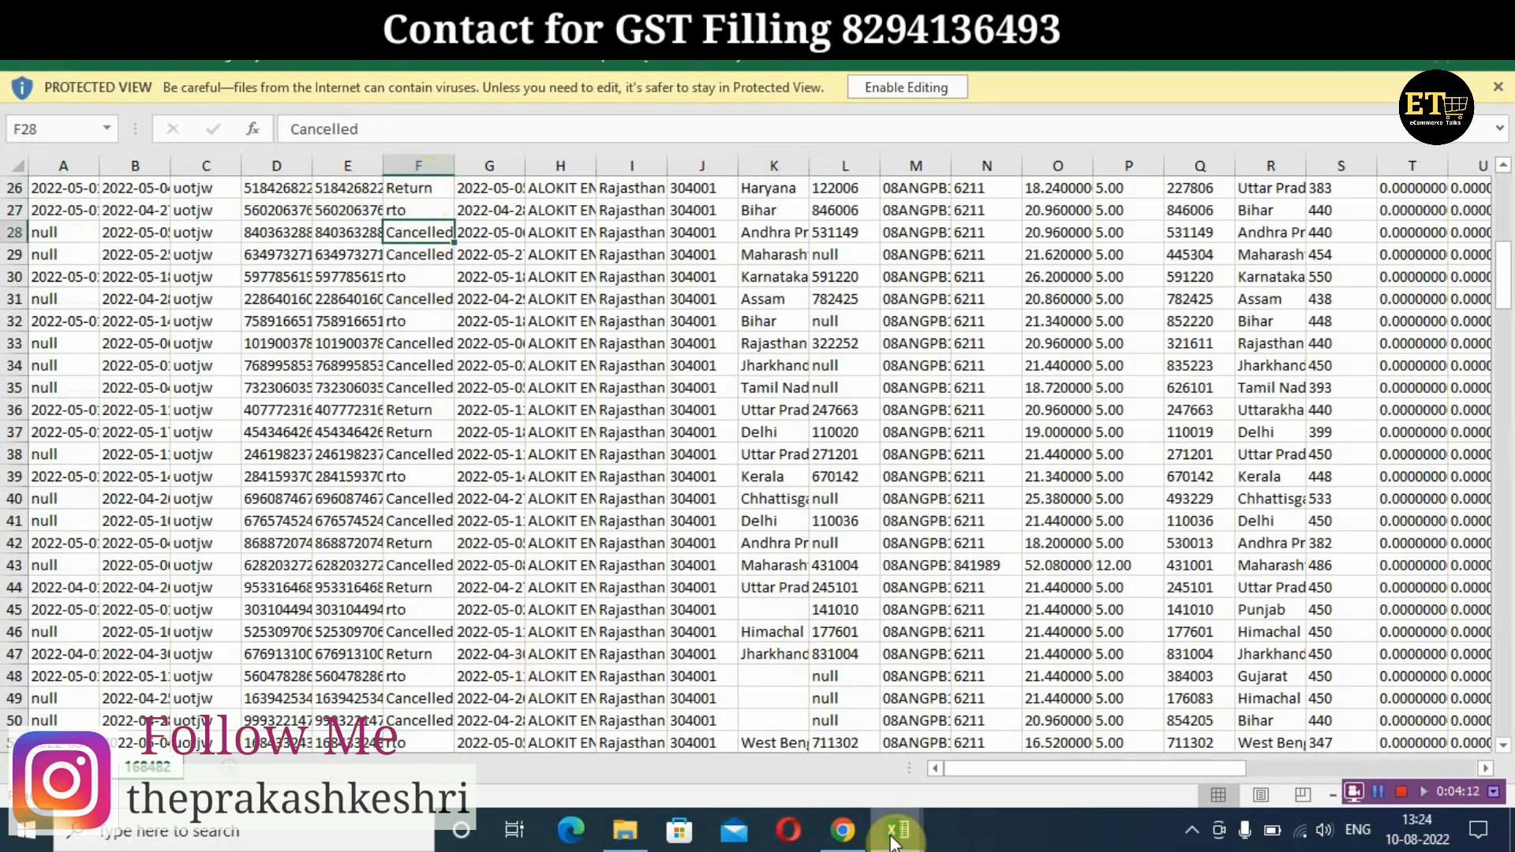
Go back to the ReverseShipping workbook and continue reading down its sub-order number column
{"action": "mouse_move", "coordinate": [897, 829]}
{"action": "left_click", "coordinate": [1087, 718]}
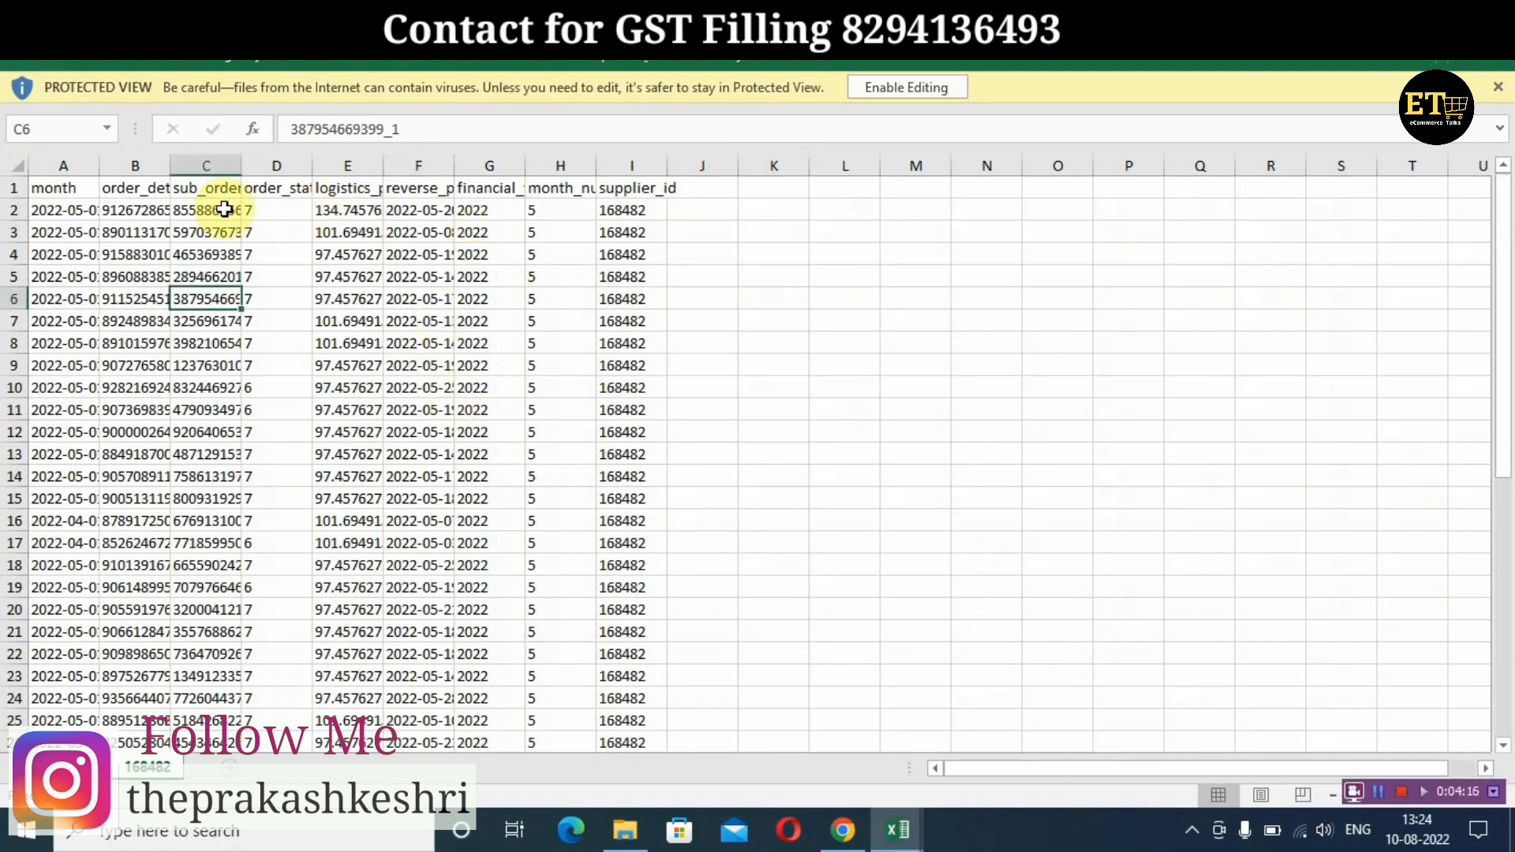
{"action": "key", "text": "Down"}
{"action": "key", "text": "Down"}
{"action": "key", "text": "Down"}
{"action": "key", "text": "Down"}
{"action": "key", "text": "Down"}
{"action": "key", "text": "Down"}
{"action": "key", "text": "Down"}
{"action": "key", "text": "Down"}
{"action": "key", "text": "Down"}
{"action": "key", "text": "Down"}
{"action": "key", "text": "Down"}
{"action": "key", "text": "Down"}
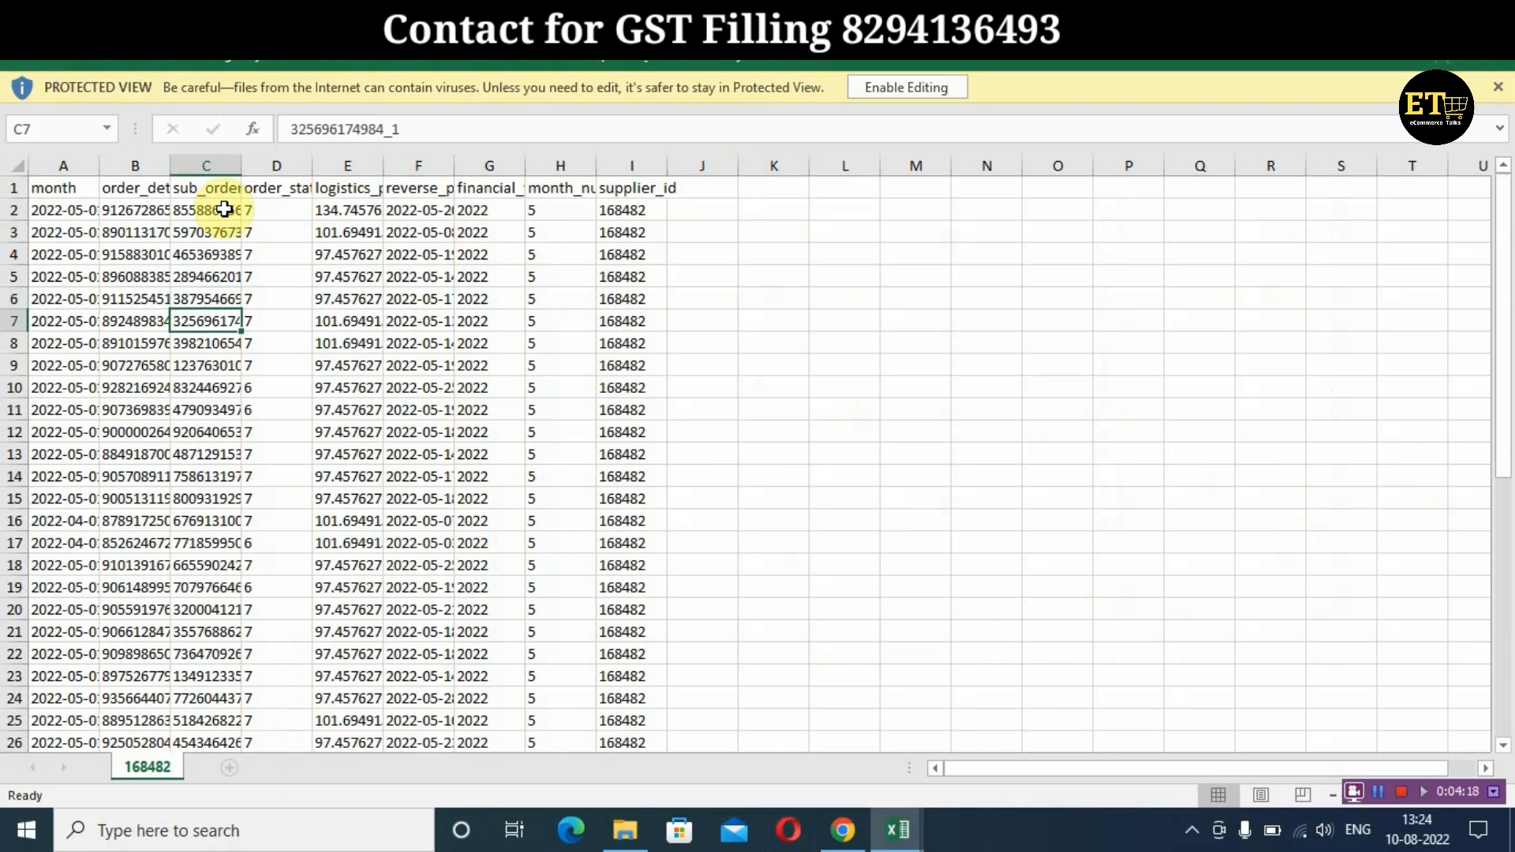
Review the logistics_penalty_income column of ReverseShipping from its header, and look over the sheet down to its last record
{"action": "key", "text": "Right"}
{"action": "key", "text": "Right"}
{"action": "key", "text": "Up"}
{"action": "key", "text": "Up"}
{"action": "key", "text": "Up"}
{"action": "key", "text": "Up"}
{"action": "key", "text": "Up"}
{"action": "key", "text": "Up"}
{"action": "key", "text": "Up"}
{"action": "key", "text": "Up"}
{"action": "key", "text": "Up"}
{"action": "key", "text": "Up"}
{"action": "key", "text": "Up"}
{"action": "key", "text": "Up"}
{"action": "key", "text": "Up"}
{"action": "key", "text": "Up"}
{"action": "key", "text": "Up"}
{"action": "key", "text": "Up"}
{"action": "key", "text": "Up"}
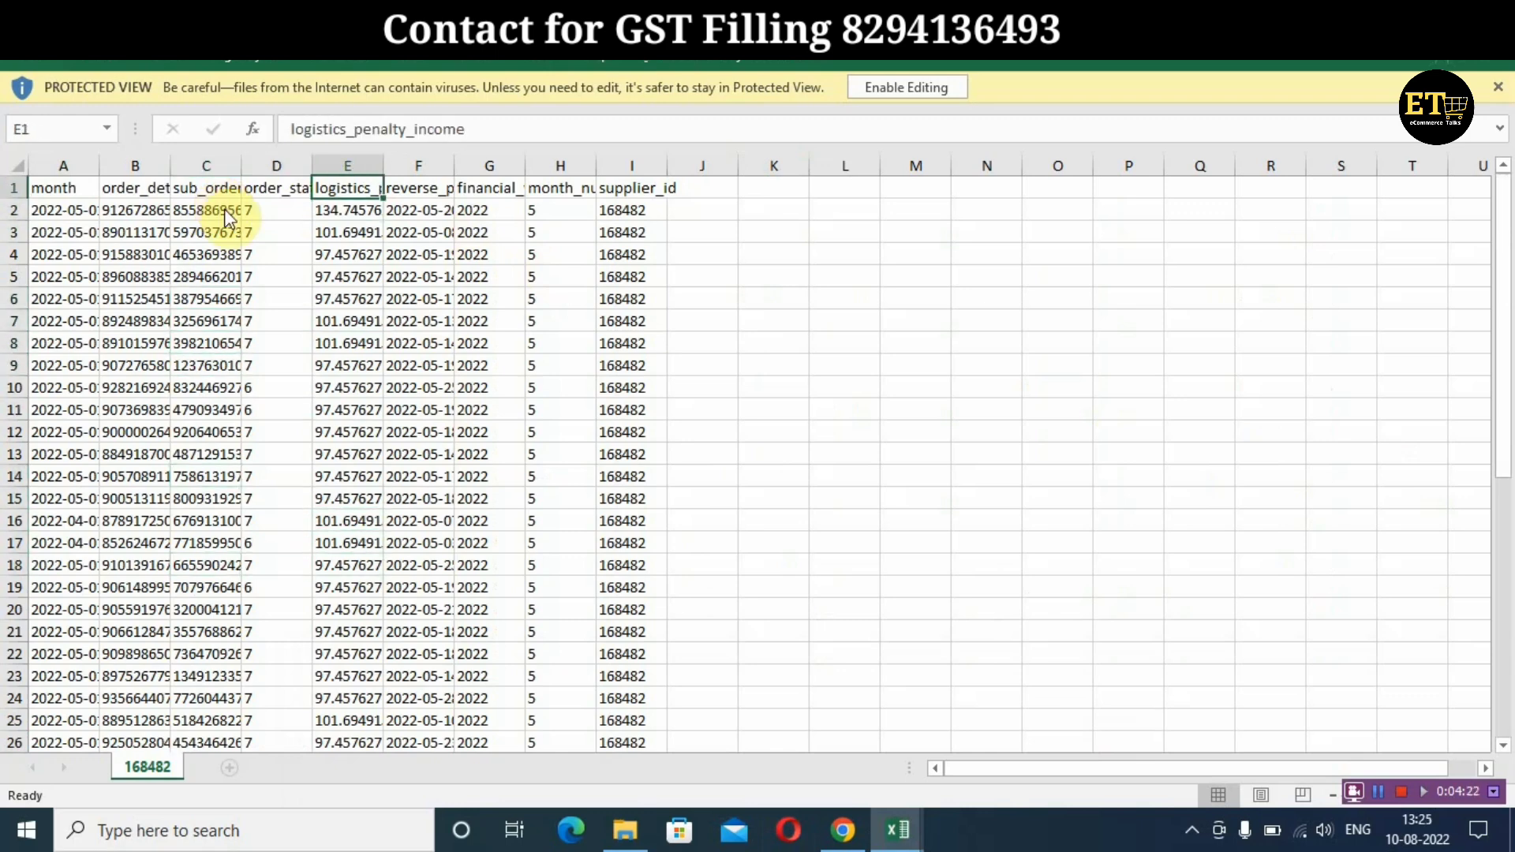
{"action": "key", "text": "Down"}
{"action": "key", "text": "Down"}
{"action": "key", "text": "Down"}
{"action": "key", "text": "Down"}
{"action": "key", "text": "Down"}
{"action": "key", "text": "Down"}
{"action": "key", "text": "Down"}
{"action": "key", "text": "Down"}
{"action": "key", "text": "Down"}
{"action": "key", "text": "Down"}
{"action": "key", "text": "Down"}
{"action": "key", "text": "Down"}
{"action": "key", "text": "Down"}
{"action": "key", "text": "Down"}
{"action": "key", "text": "Down"}
{"action": "key", "text": "Down"}
{"action": "key", "text": "Down"}
{"action": "key", "text": "Down"}
{"action": "key", "text": "Down"}
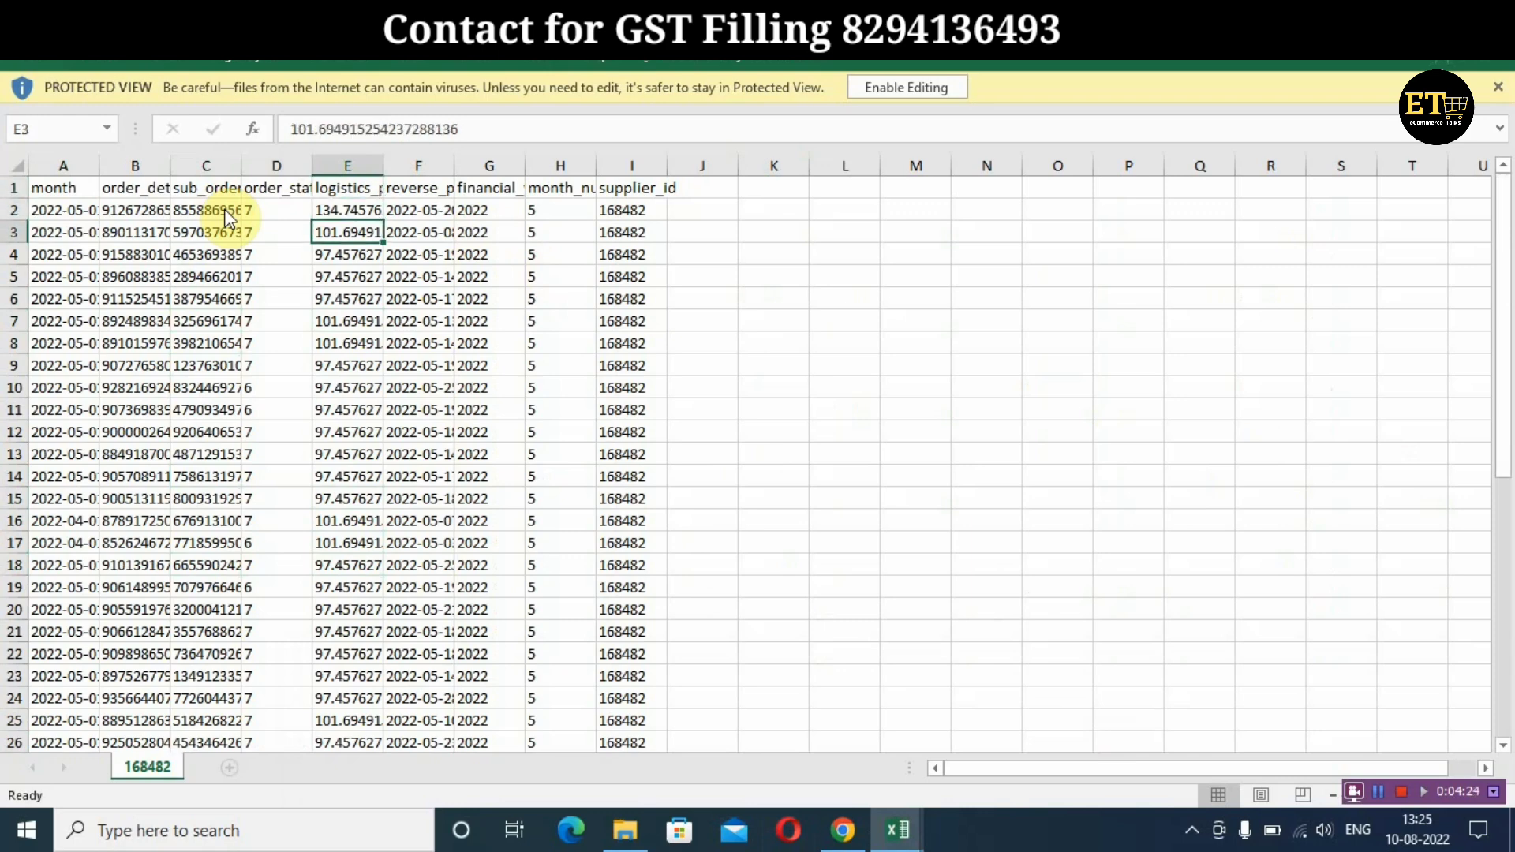
{"action": "key", "text": "Down"}
{"action": "key", "text": "Down"}
{"action": "key", "text": "Down"}
{"action": "key", "text": "Down"}
{"action": "key", "text": "Down"}
{"action": "key", "text": "Down"}
{"action": "key", "text": "Down"}
{"action": "key", "text": "Down"}
{"action": "key", "text": "Down"}
{"action": "key", "text": "Down"}
{"action": "key", "text": "Down"}
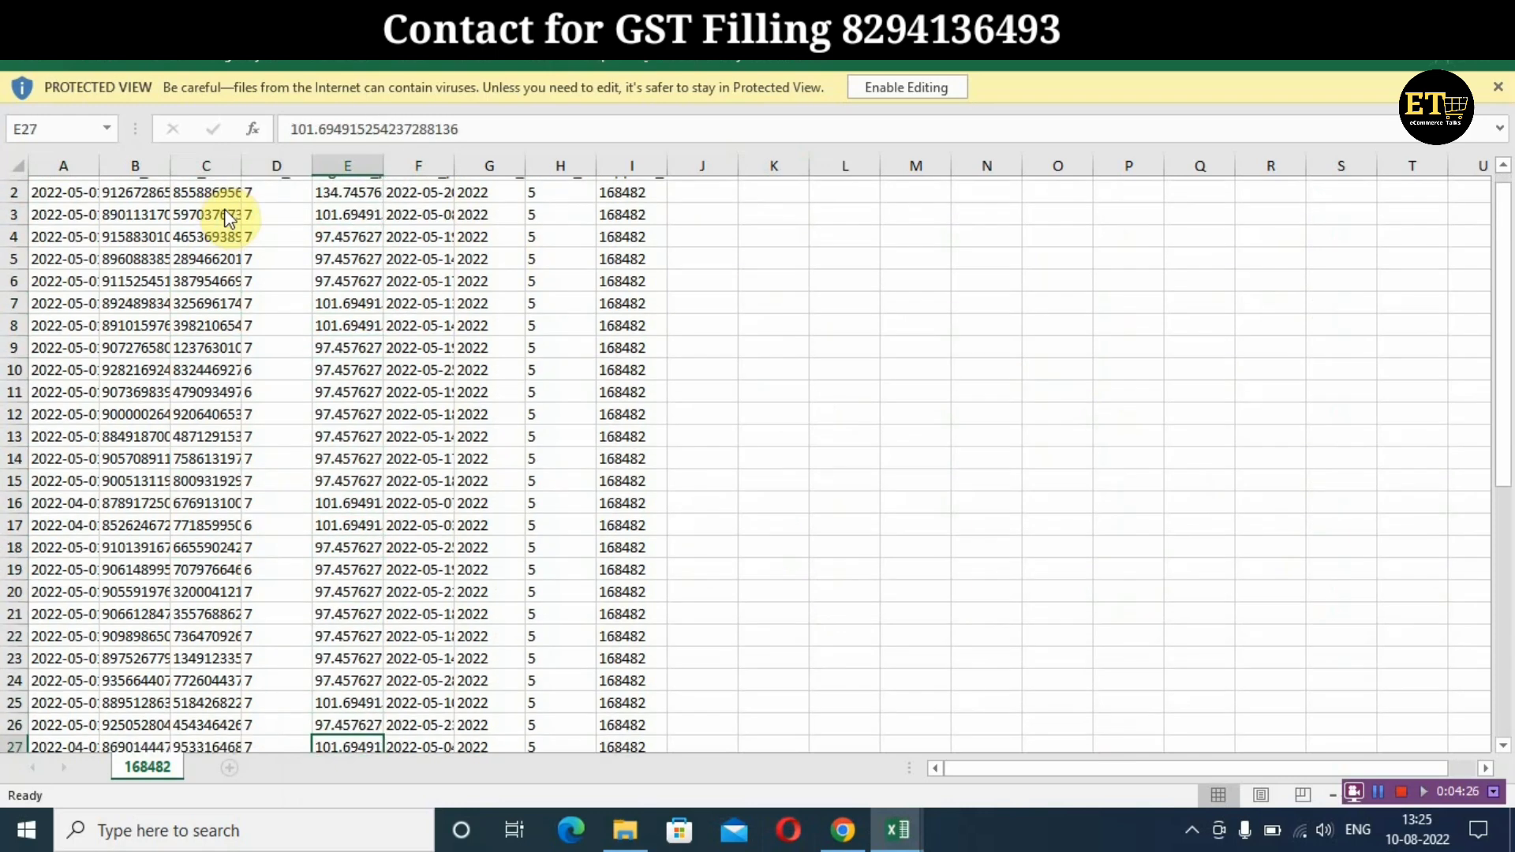
{"action": "key", "text": "Up"}
{"action": "key", "text": "Up"}
{"action": "key", "text": "Up"}
{"action": "key", "text": "Up"}
{"action": "key", "text": "Up"}
{"action": "key", "text": "Up"}
{"action": "key", "text": "Up"}
{"action": "key", "text": "Up"}
{"action": "key", "text": "Up"}
{"action": "key", "text": "Up"}
{"action": "key", "text": "Up"}
{"action": "key", "text": "Up"}
{"action": "key", "text": "Up"}
{"action": "key", "text": "Up"}
{"action": "key", "text": "Up"}
{"action": "key", "text": "Up"}
{"action": "key", "text": "Up"}
{"action": "key", "text": "Up"}
{"action": "key", "text": "Up"}
{"action": "key", "text": "Up"}
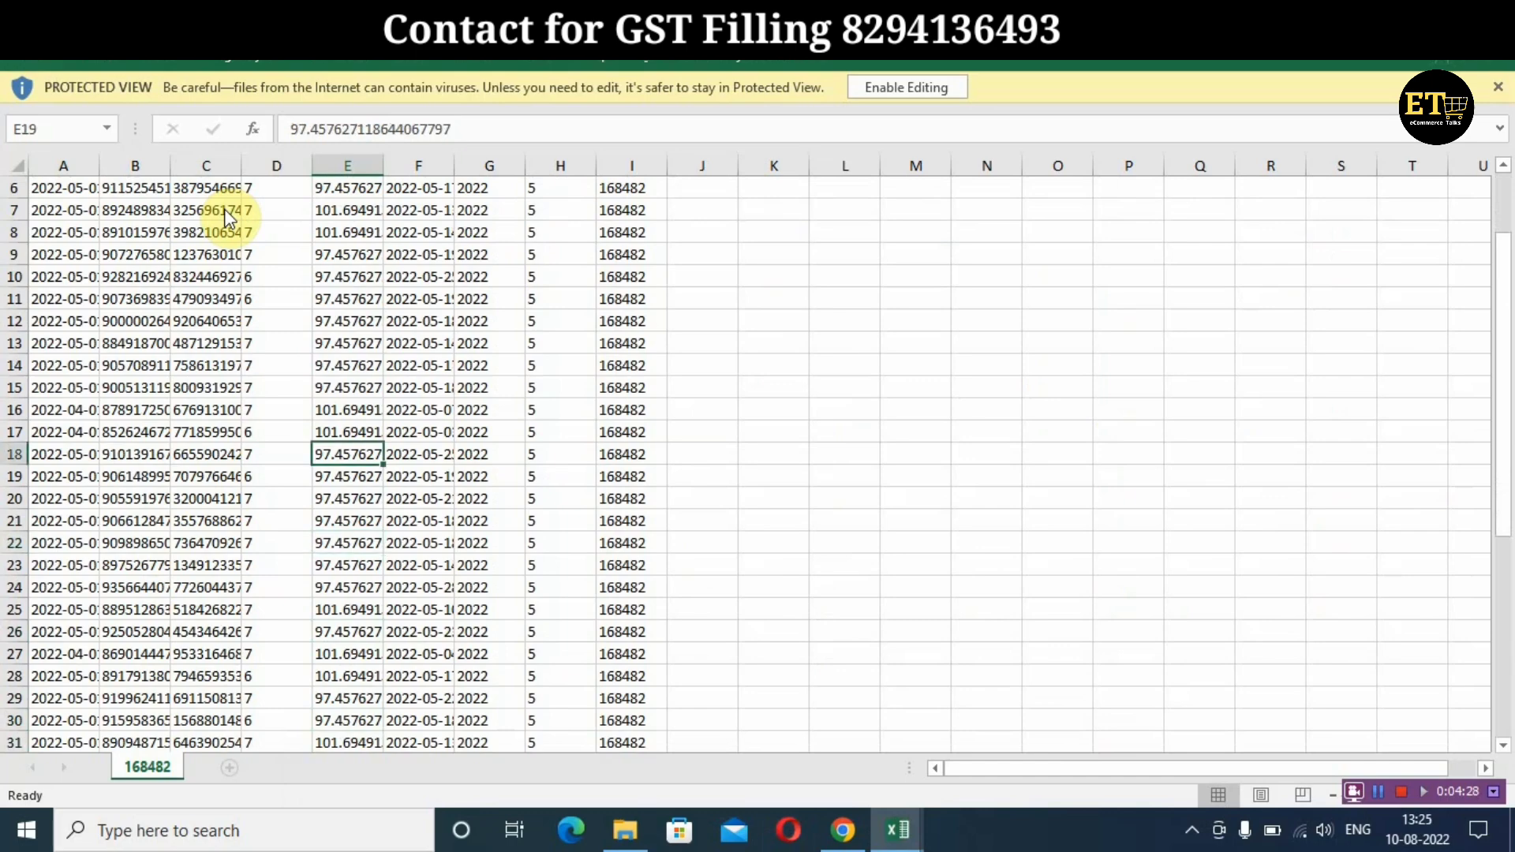
{"action": "scroll", "coordinate": [183, 443], "scroll_direction": "down", "scroll_amount": 13}
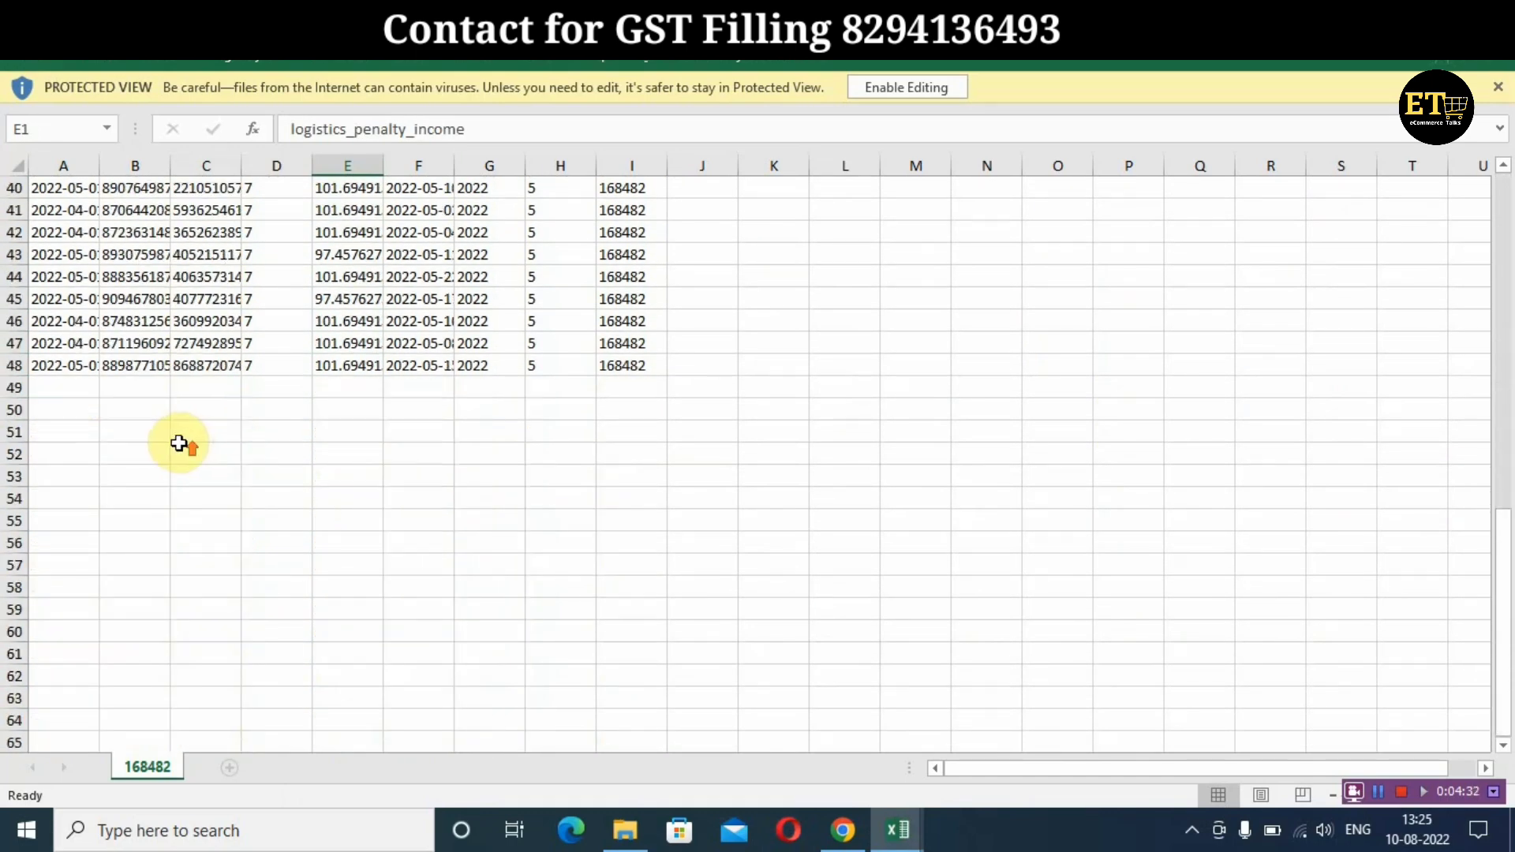
{"action": "scroll", "coordinate": [182, 443], "scroll_direction": "up", "scroll_amount": 13}
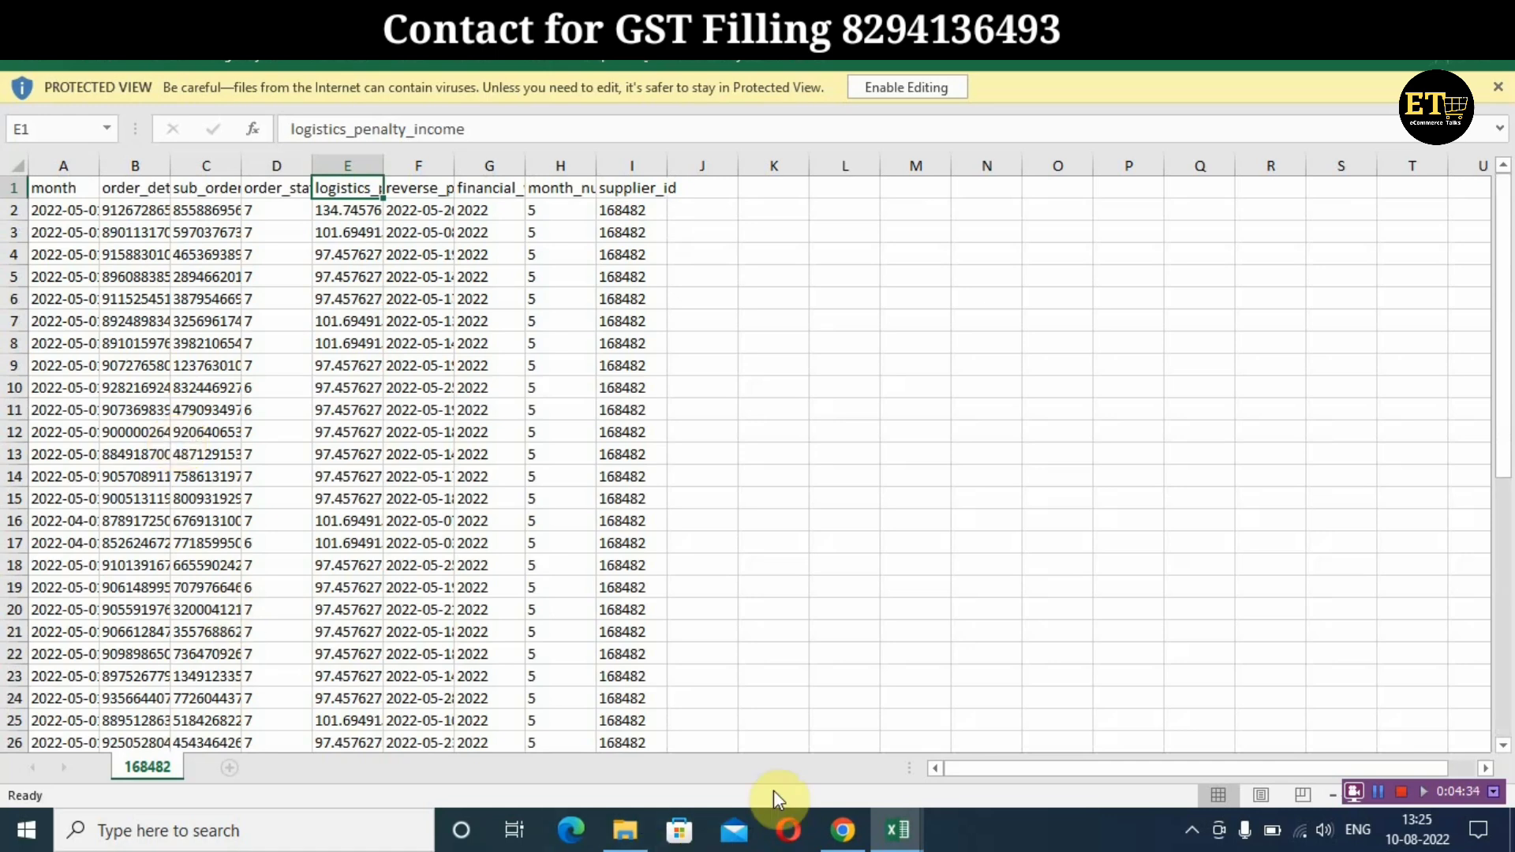
Switch to the ForwardReports workbook and look through the order status column down to about row 140
{"action": "mouse_move", "coordinate": [886, 841]}
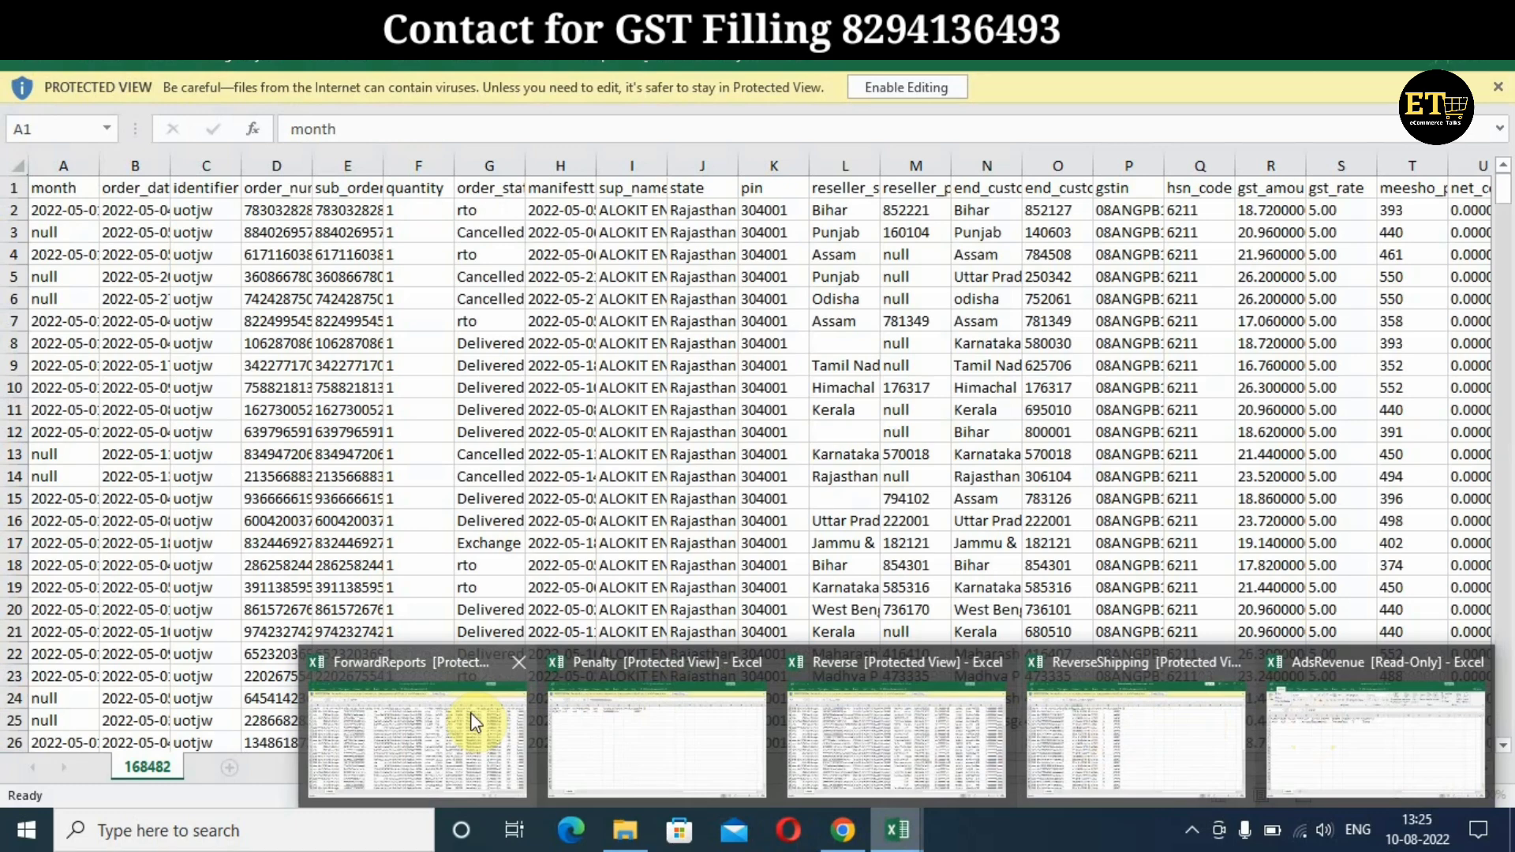
{"action": "left_click", "coordinate": [473, 722]}
{"action": "left_click", "coordinate": [493, 210]}
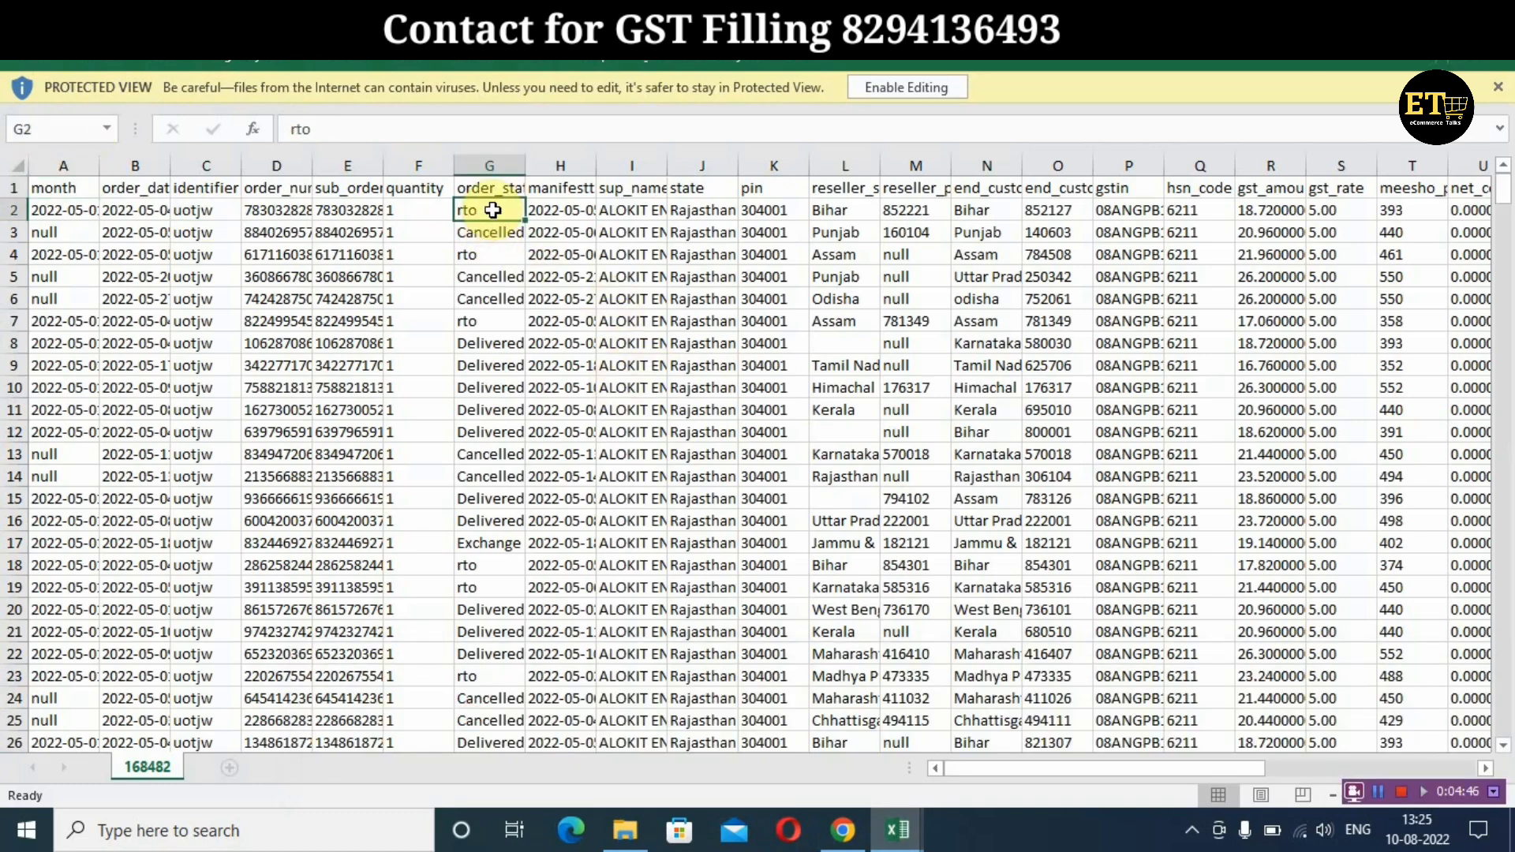
{"action": "scroll", "coordinate": [497, 252], "scroll_direction": "down", "scroll_amount": 3}
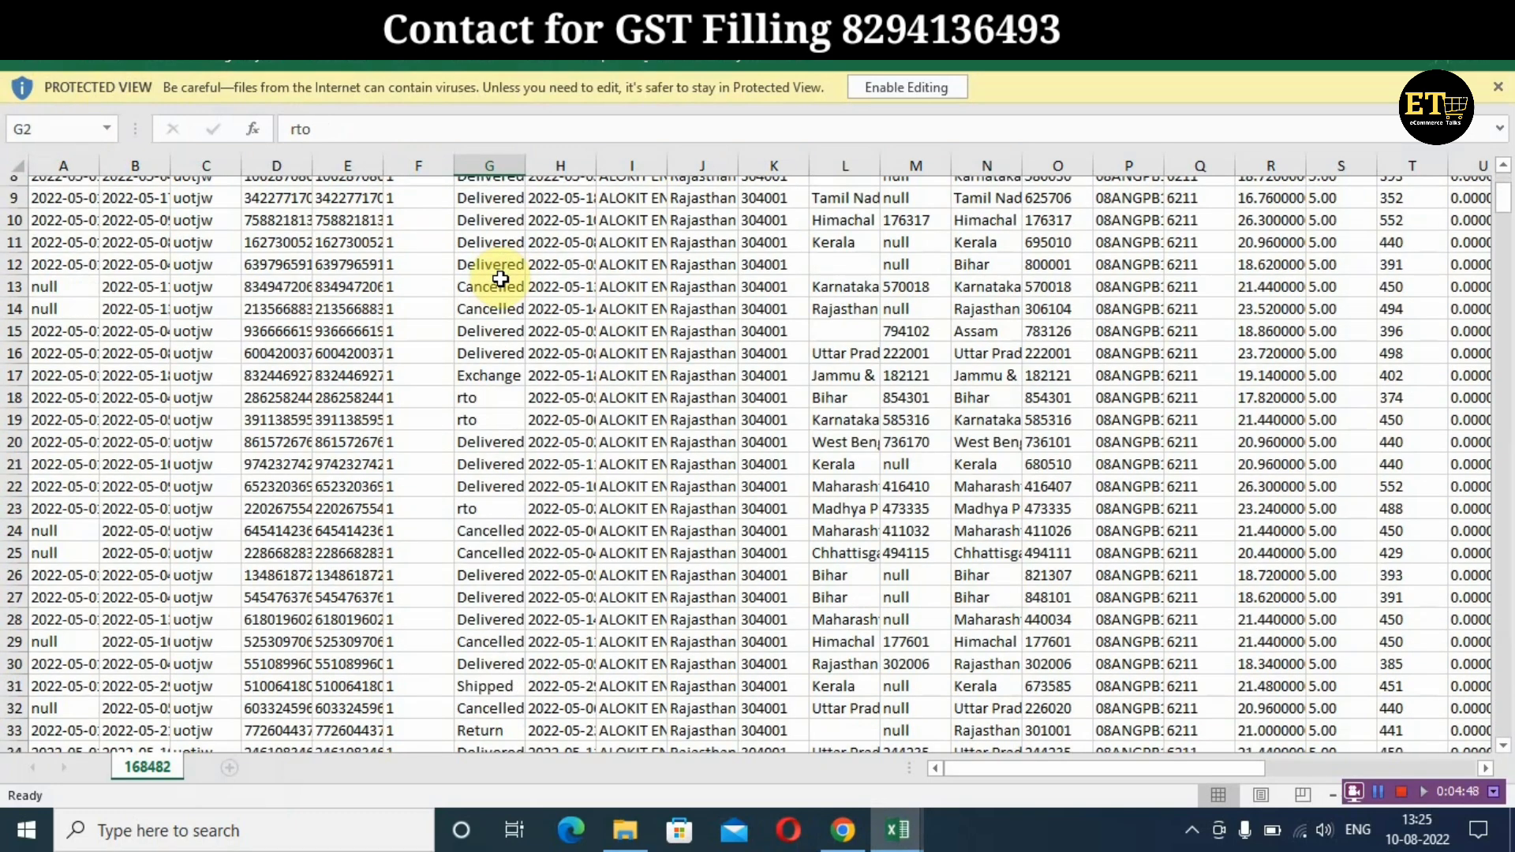
{"action": "scroll", "coordinate": [501, 277], "scroll_direction": "down", "scroll_amount": 5}
{"action": "scroll", "coordinate": [510, 322], "scroll_direction": "down", "scroll_amount": 20}
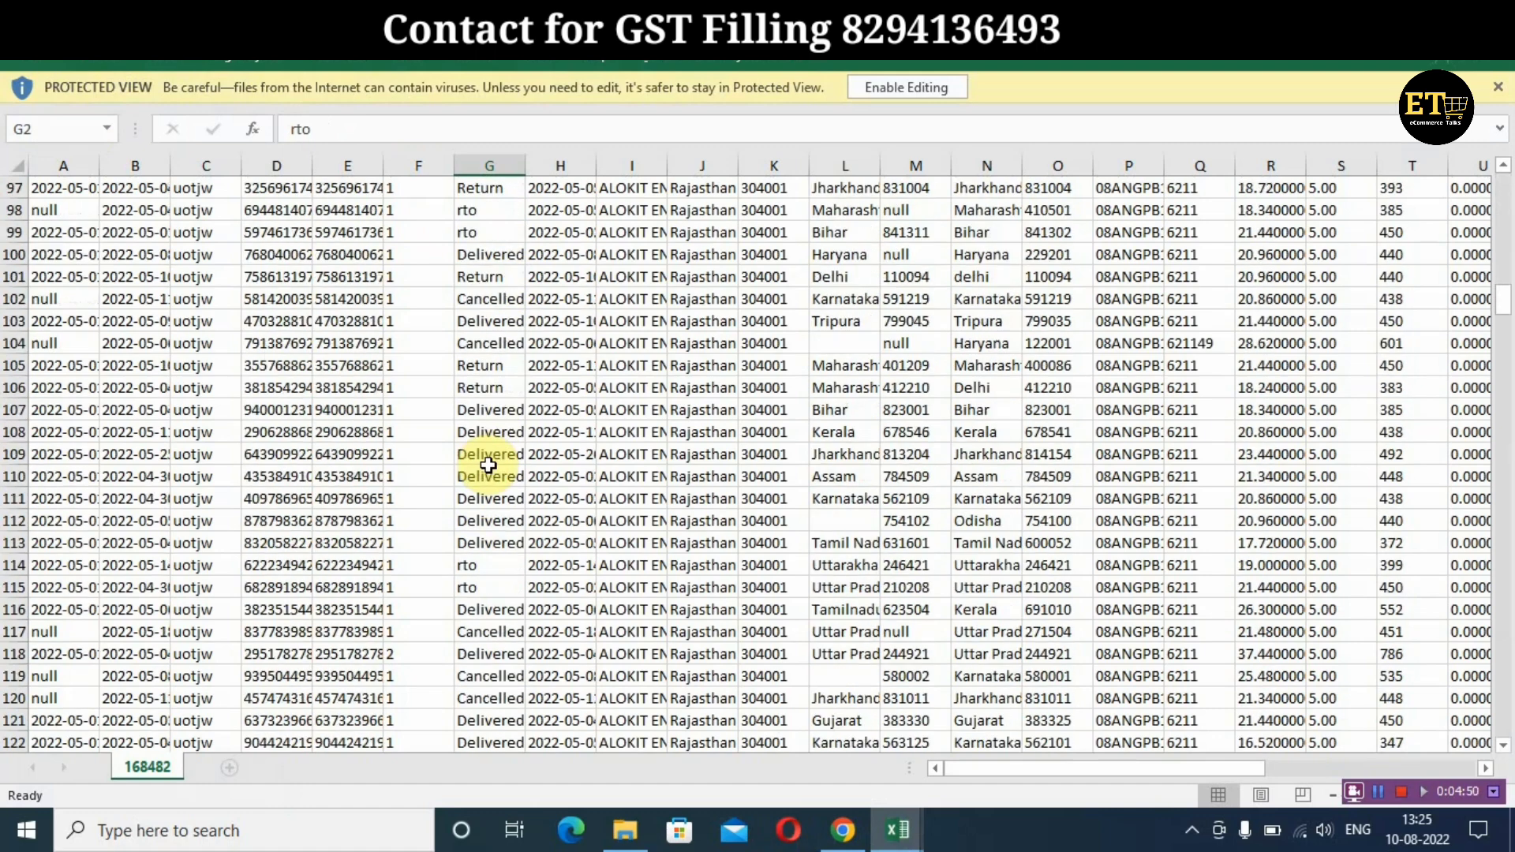
{"action": "left_click", "coordinate": [479, 366]}
{"action": "left_click", "coordinate": [491, 436]}
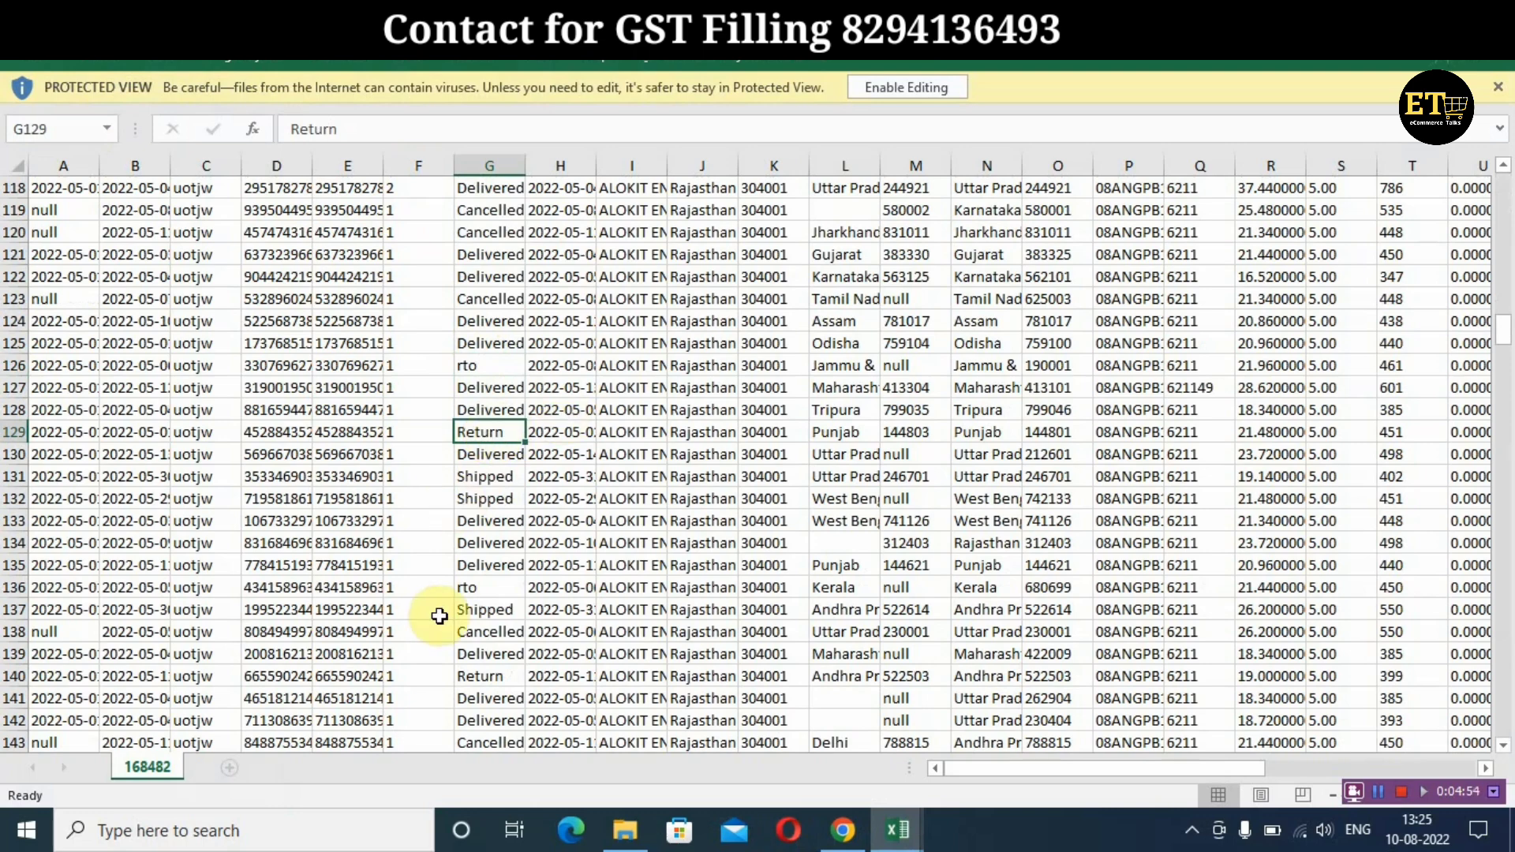
{"action": "scroll", "coordinate": [454, 603], "scroll_direction": "up", "scroll_amount": 13}
{"action": "scroll", "coordinate": [462, 592], "scroll_direction": "up", "scroll_amount": 20}
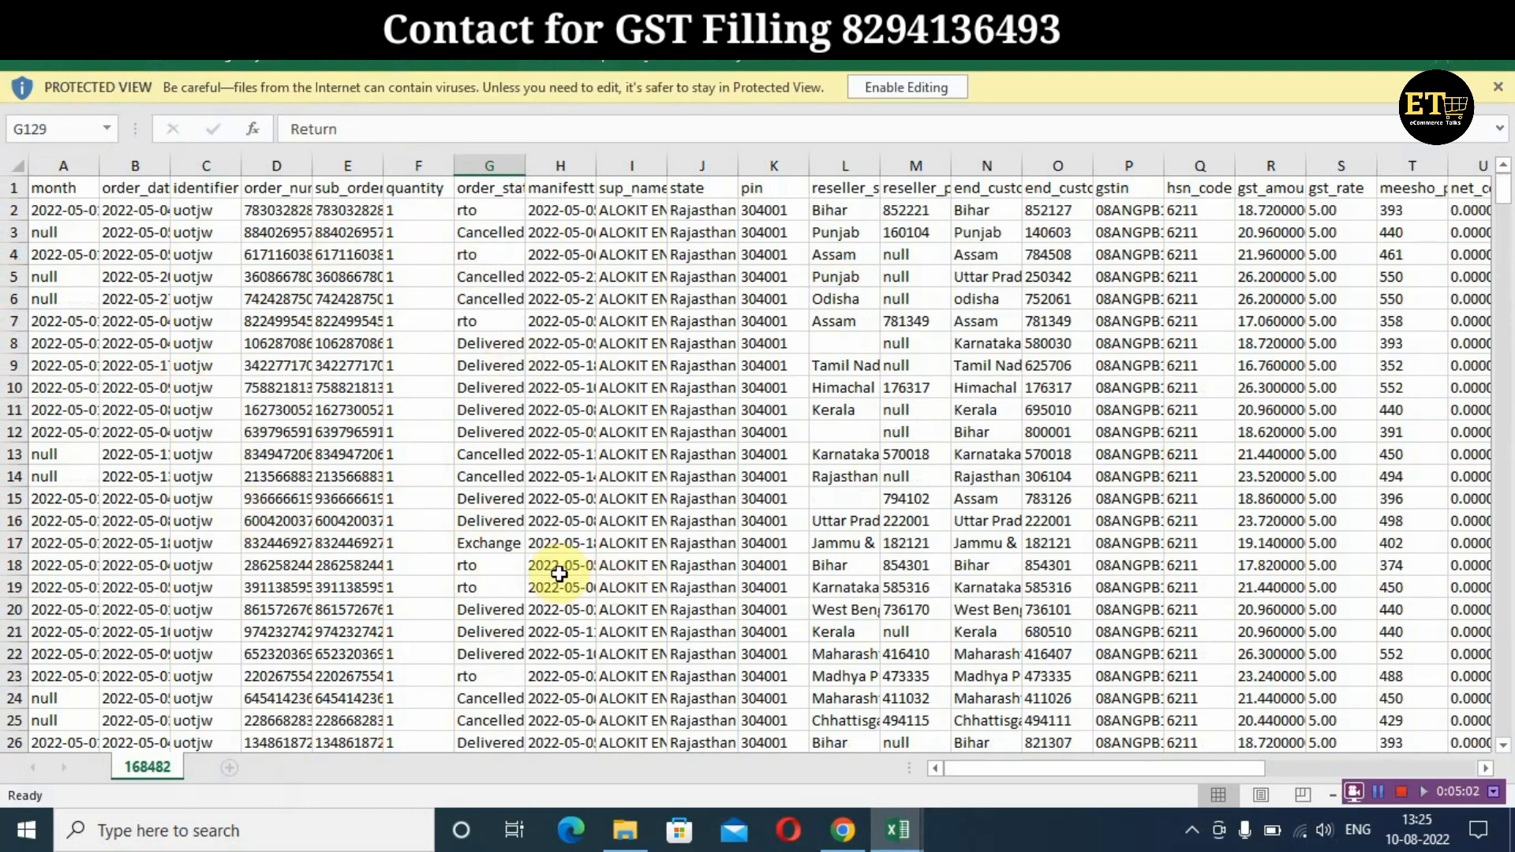
Switch to the Google Sheets file and enter "d", "ship" and "ord" under STATUS in cells G2 to G4 of Sheet2
{"action": "left_click", "coordinate": [858, 838]}
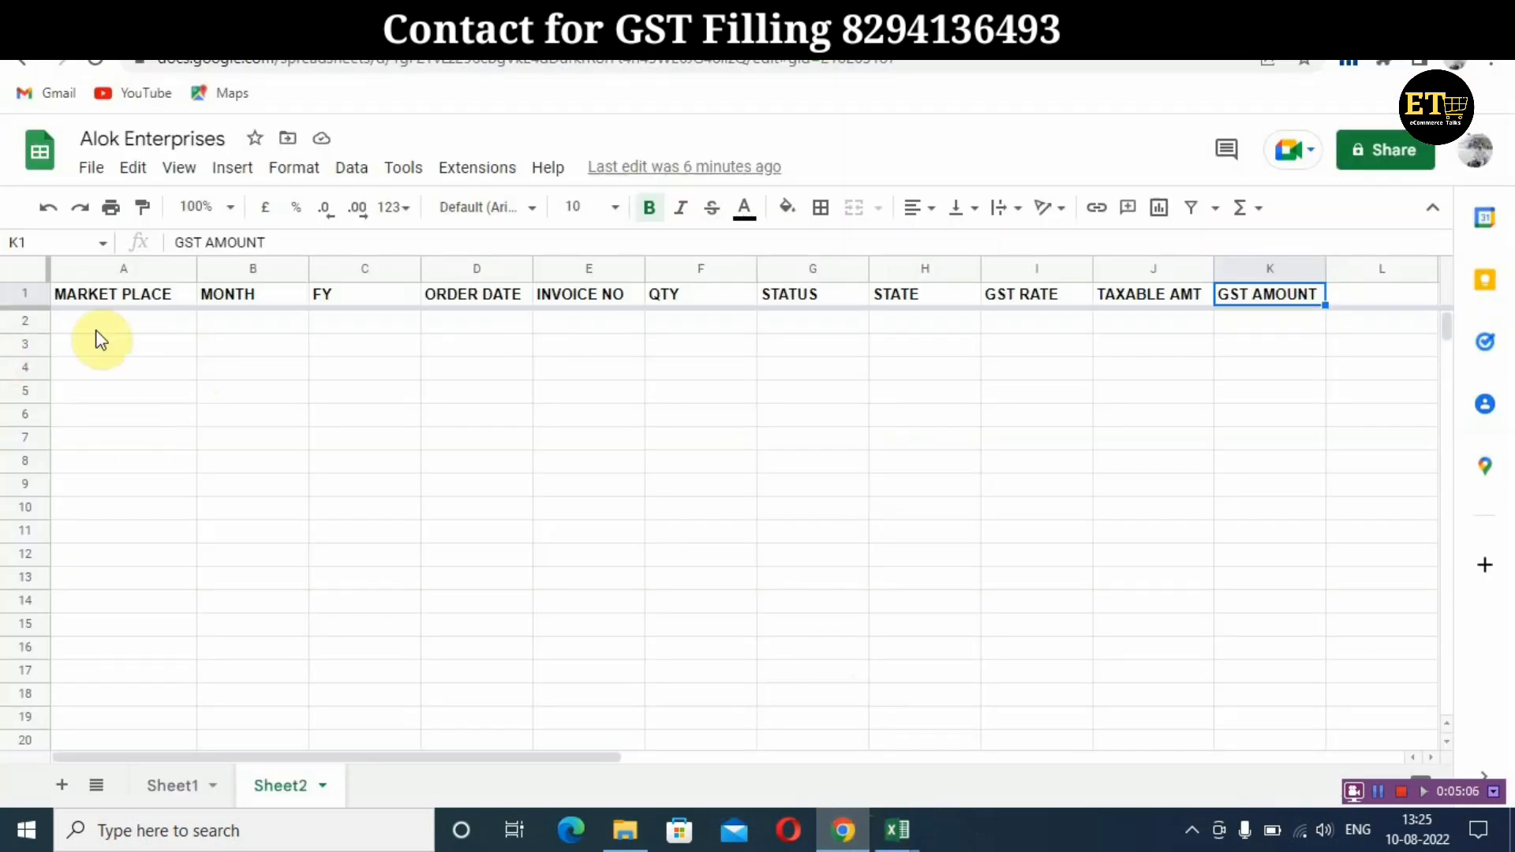
{"action": "left_click", "coordinate": [261, 331]}
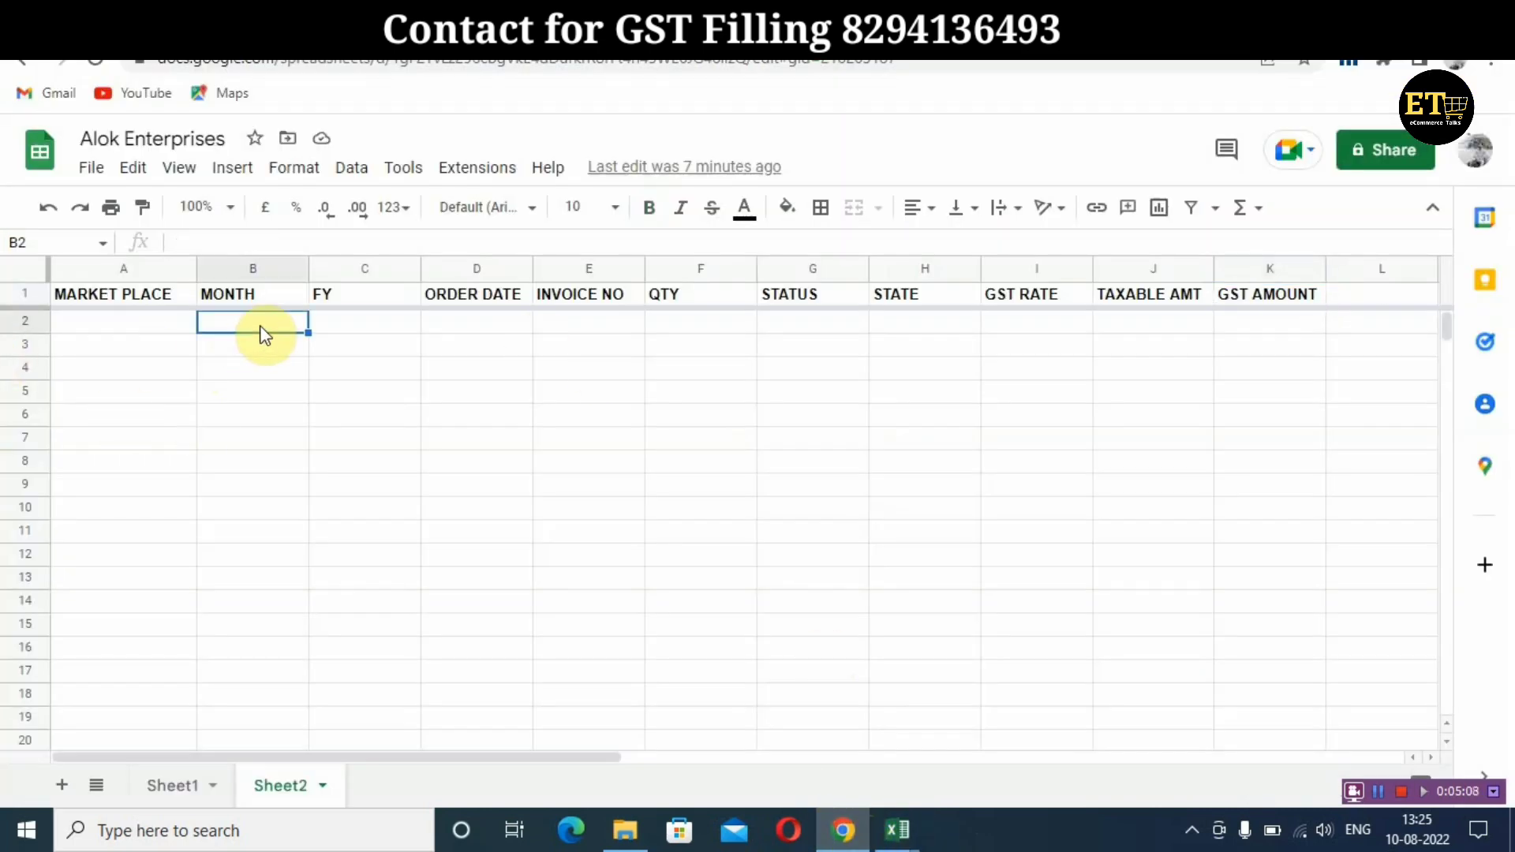
{"action": "left_click", "coordinate": [378, 327]}
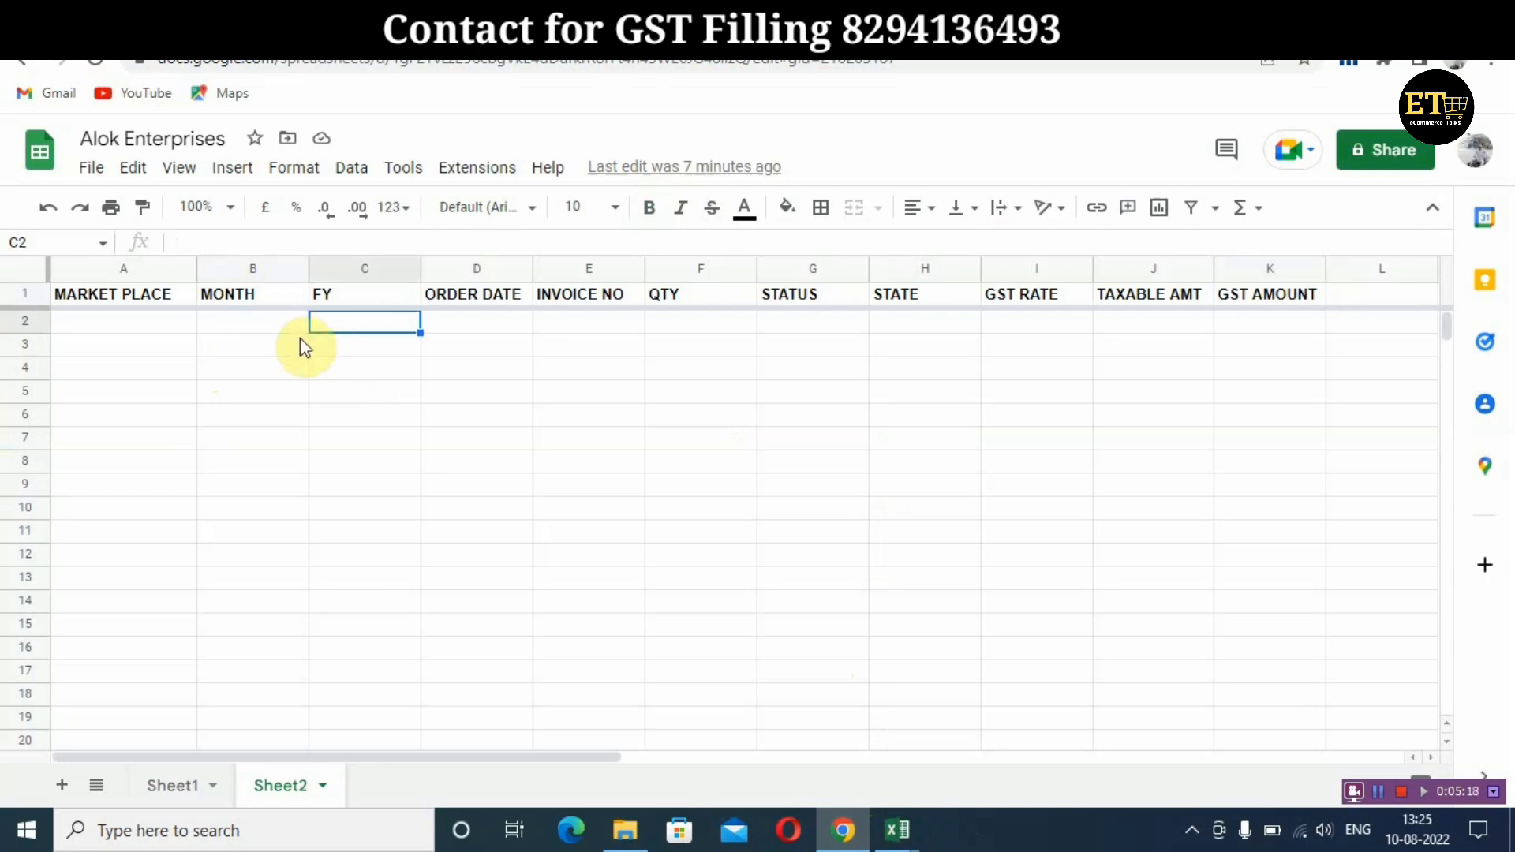
{"action": "left_click", "coordinate": [787, 328]}
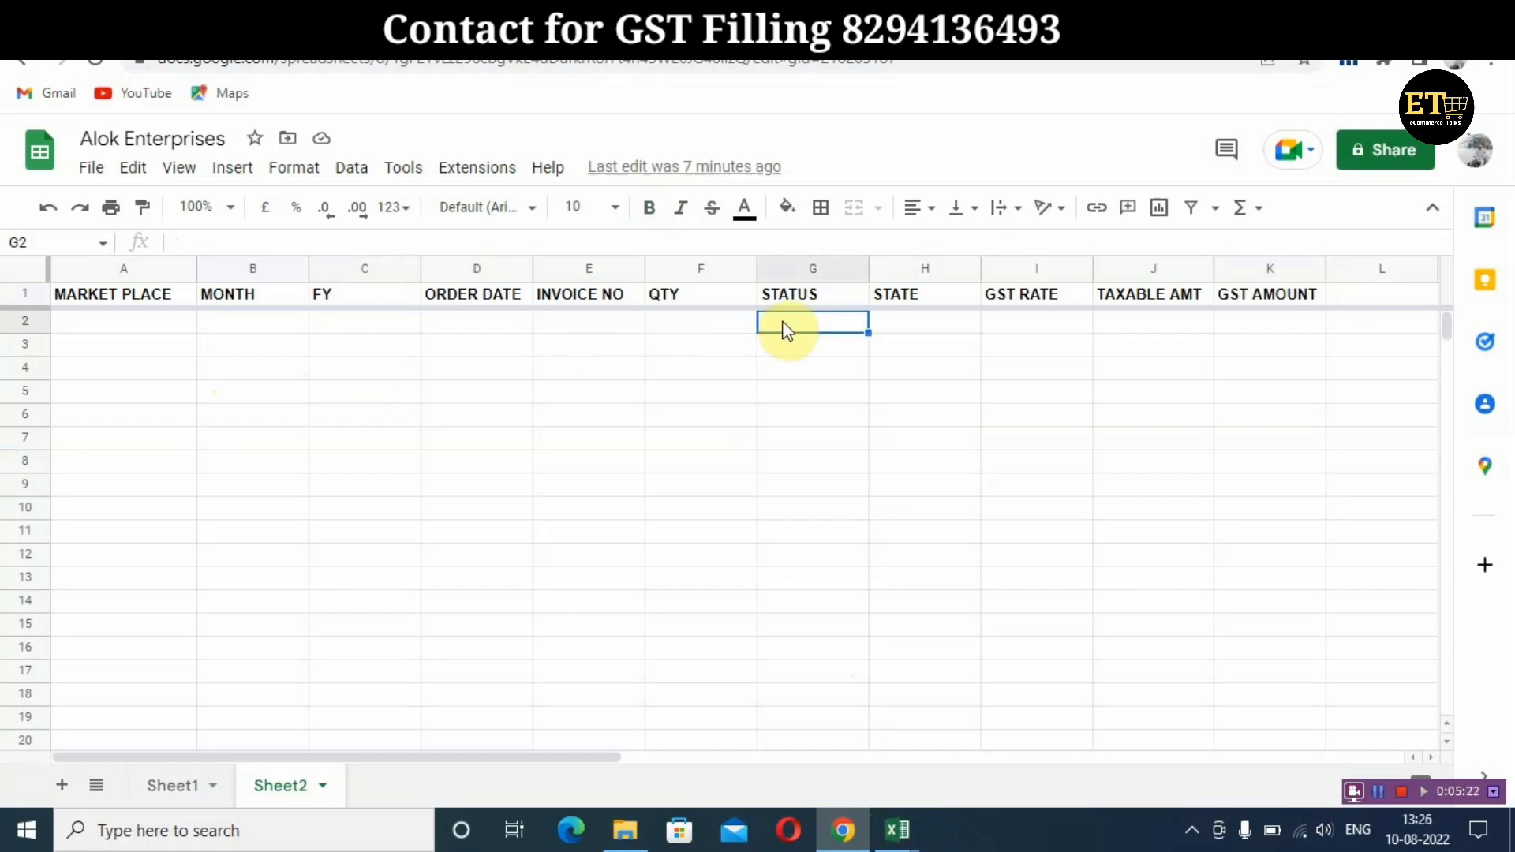
{"action": "type", "text": "d"}
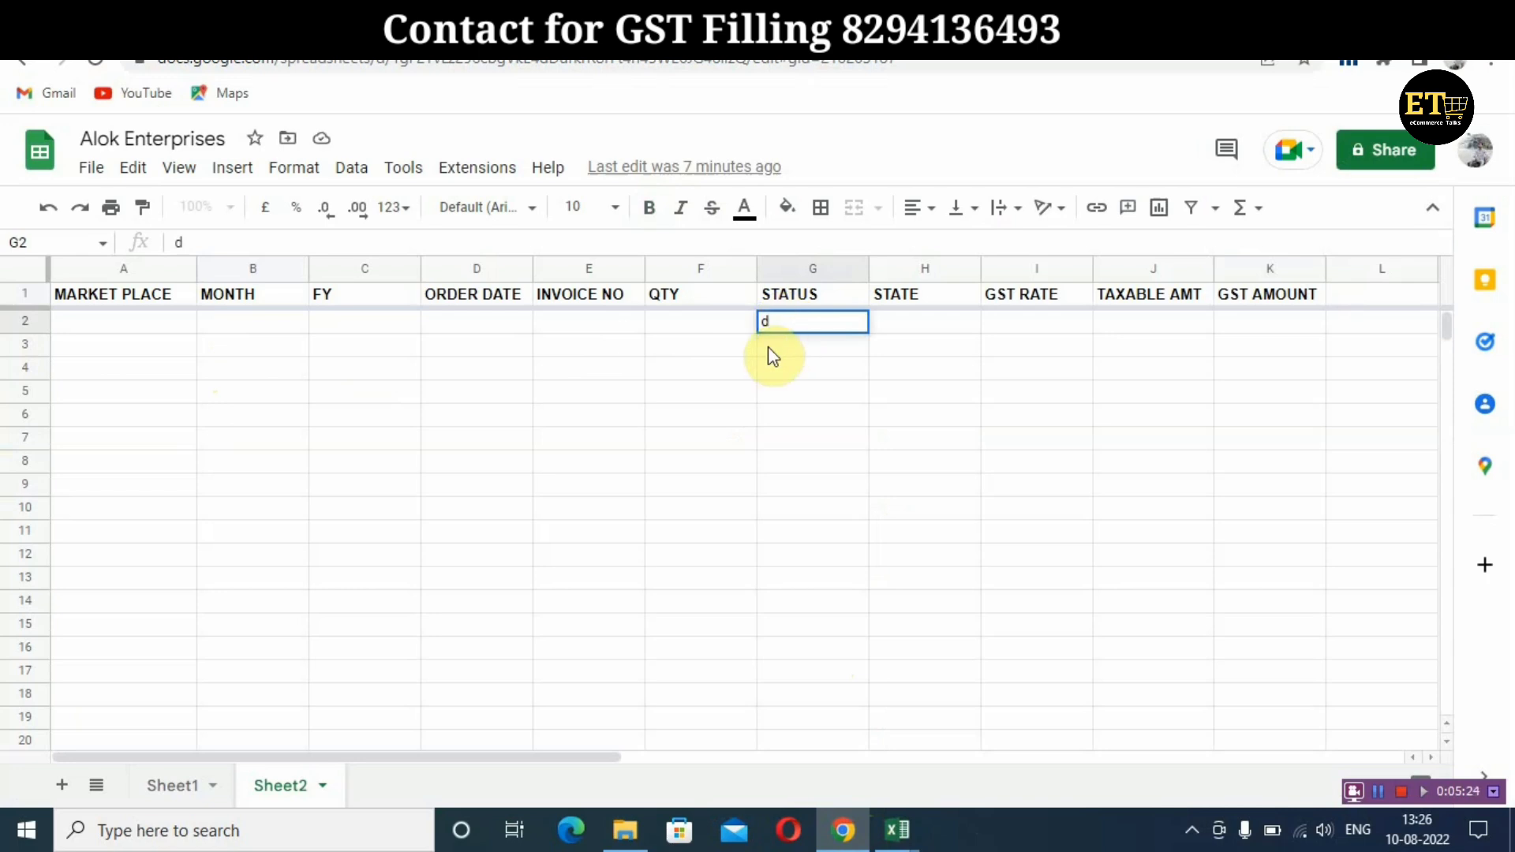
{"action": "key", "text": "Return"}
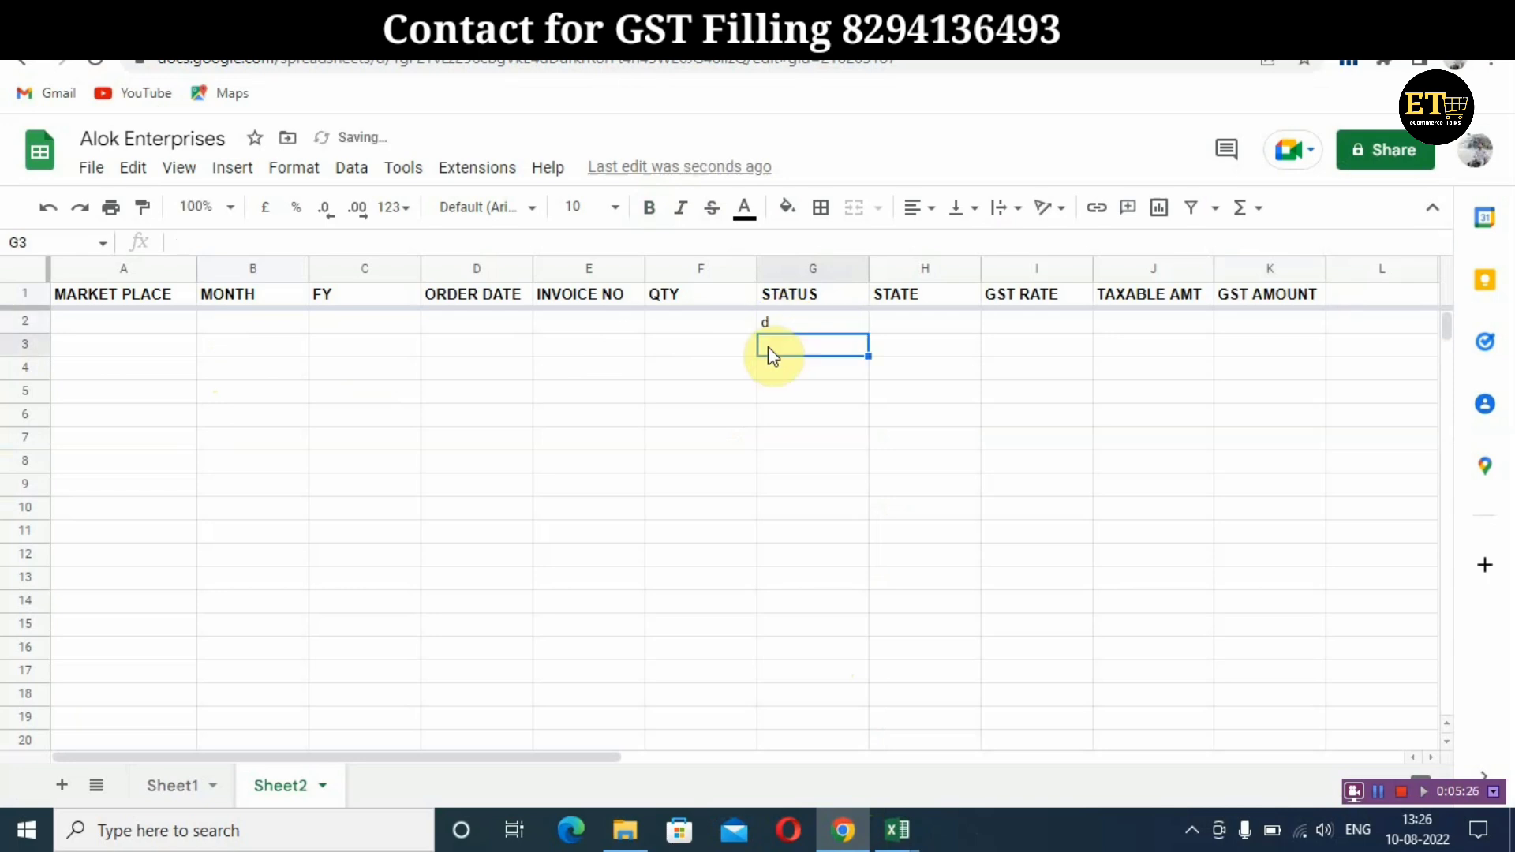
{"action": "type", "text": "ship"}
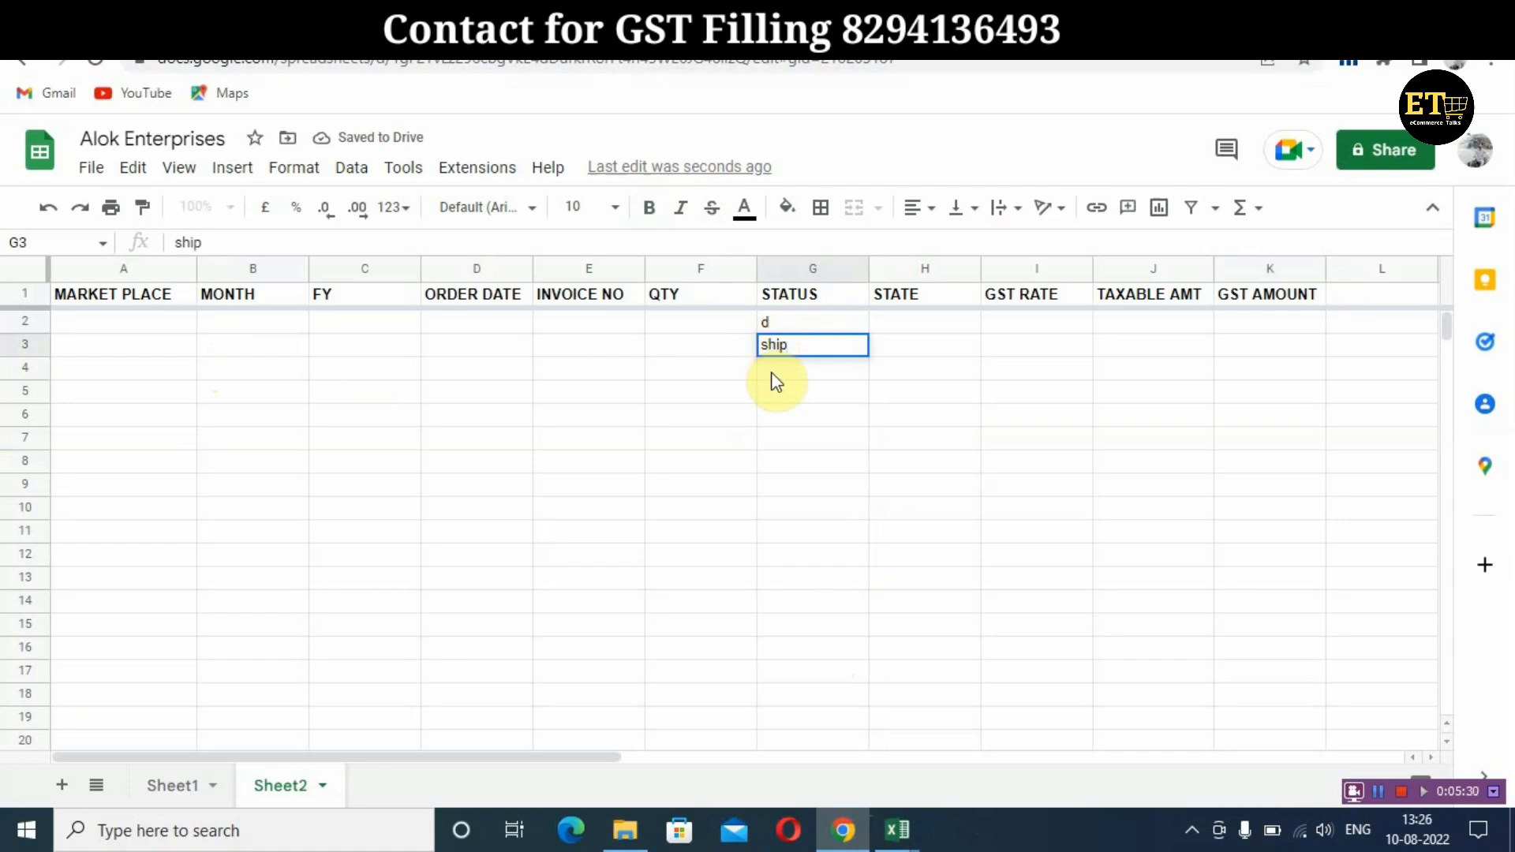
{"action": "key", "text": "Return"}
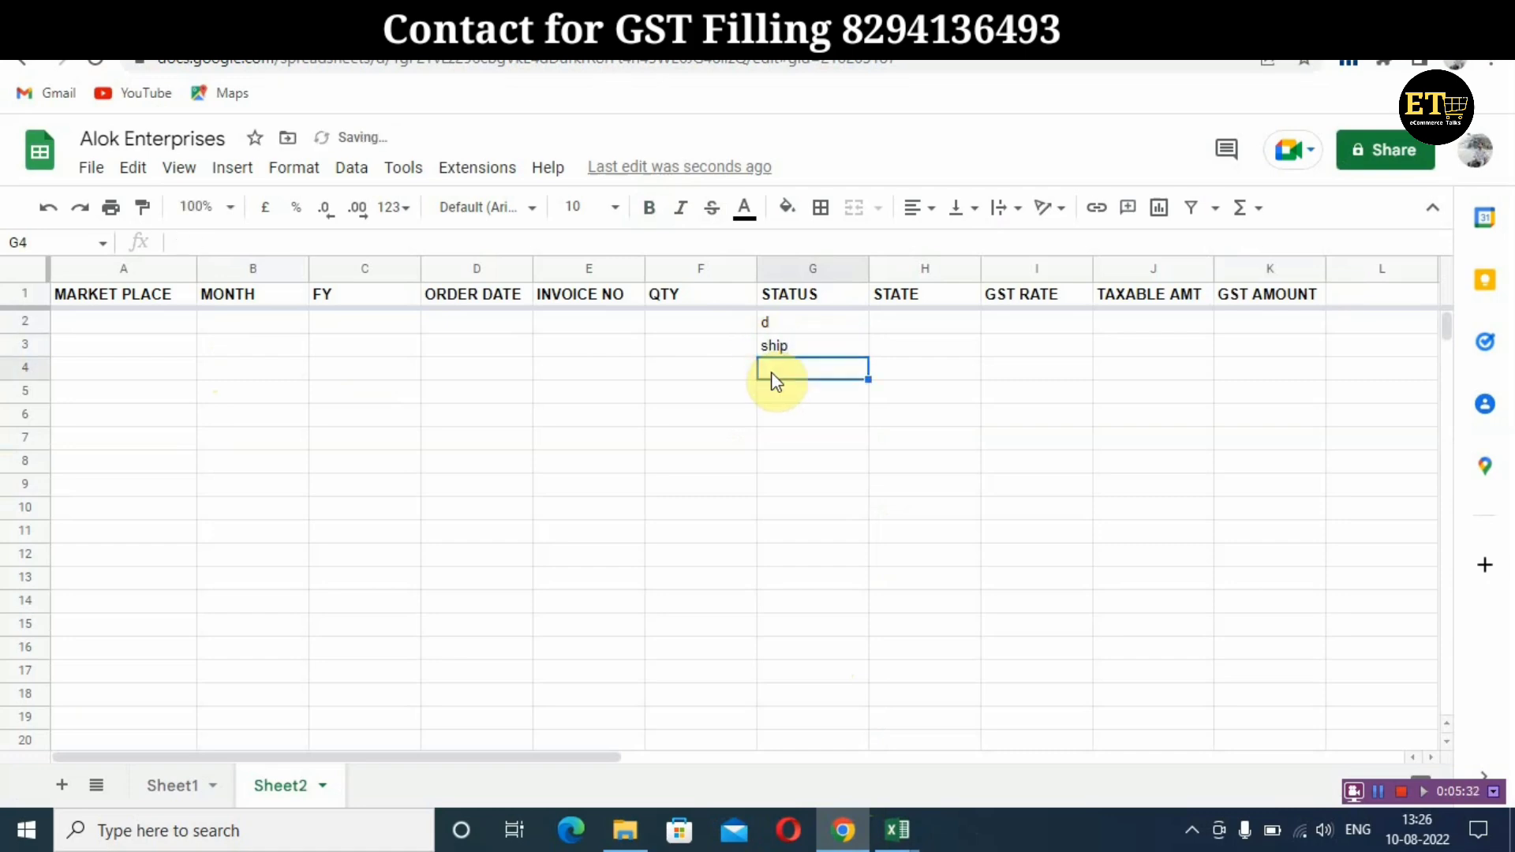
{"action": "type", "text": "ord"}
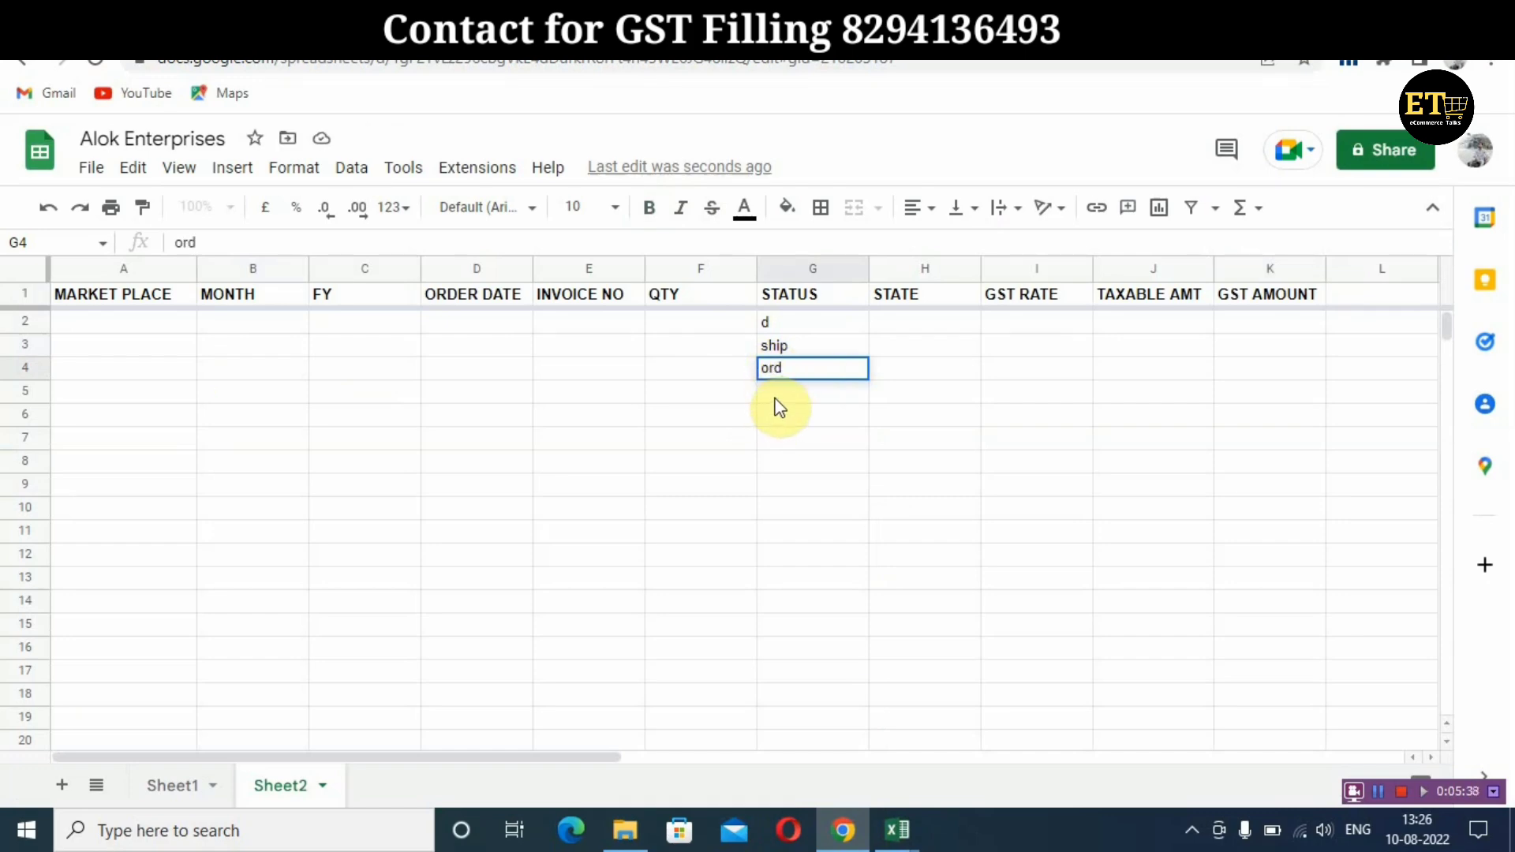
{"action": "key", "text": "Return"}
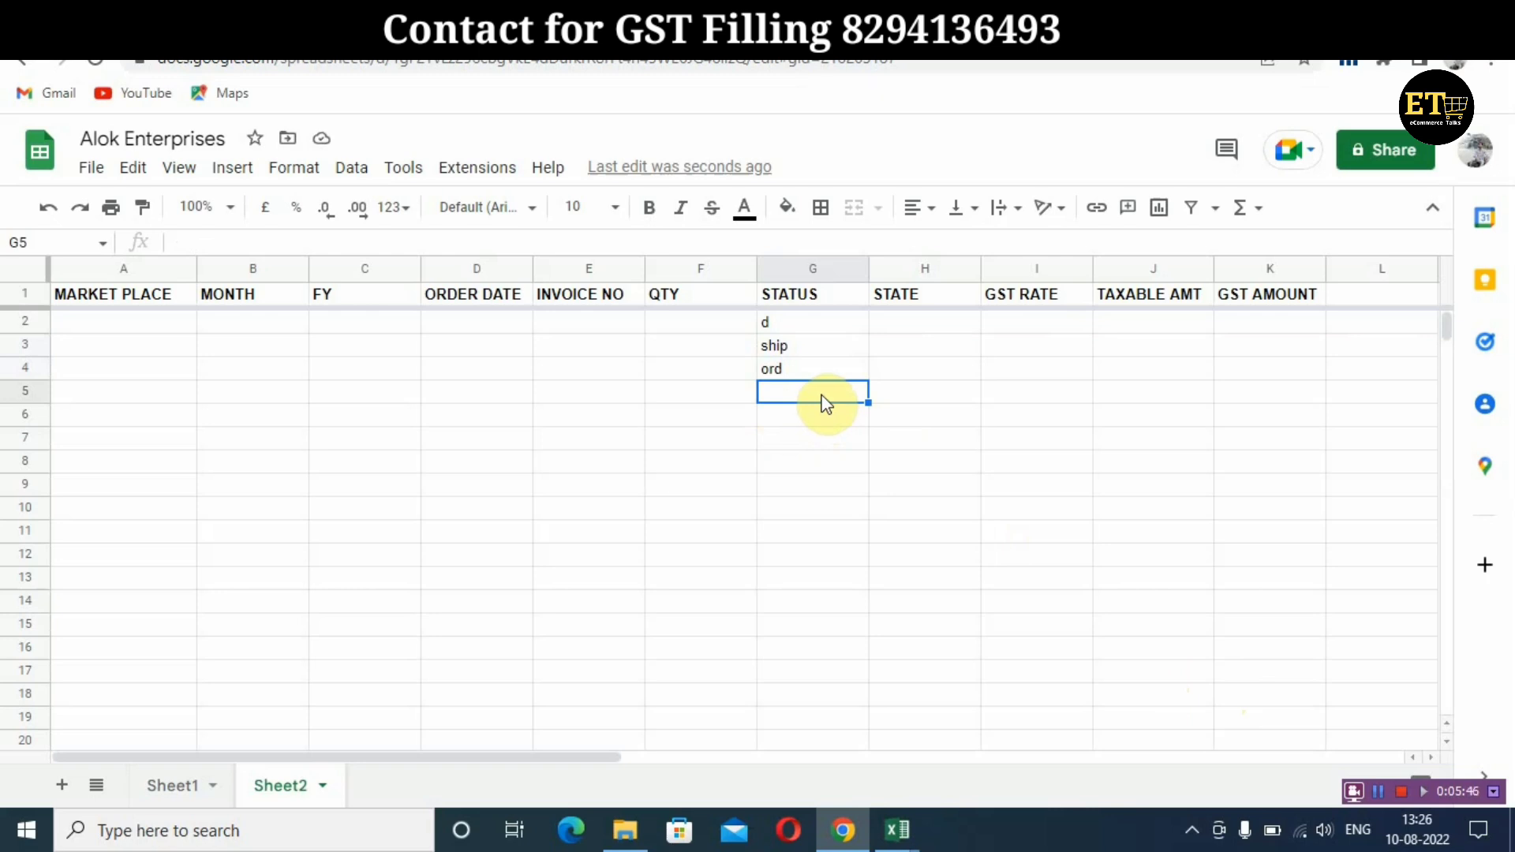
Go back to the ForwardReports workbook in Excel and check which order statuses occur down to about row 92
{"action": "mouse_move", "coordinate": [911, 844]}
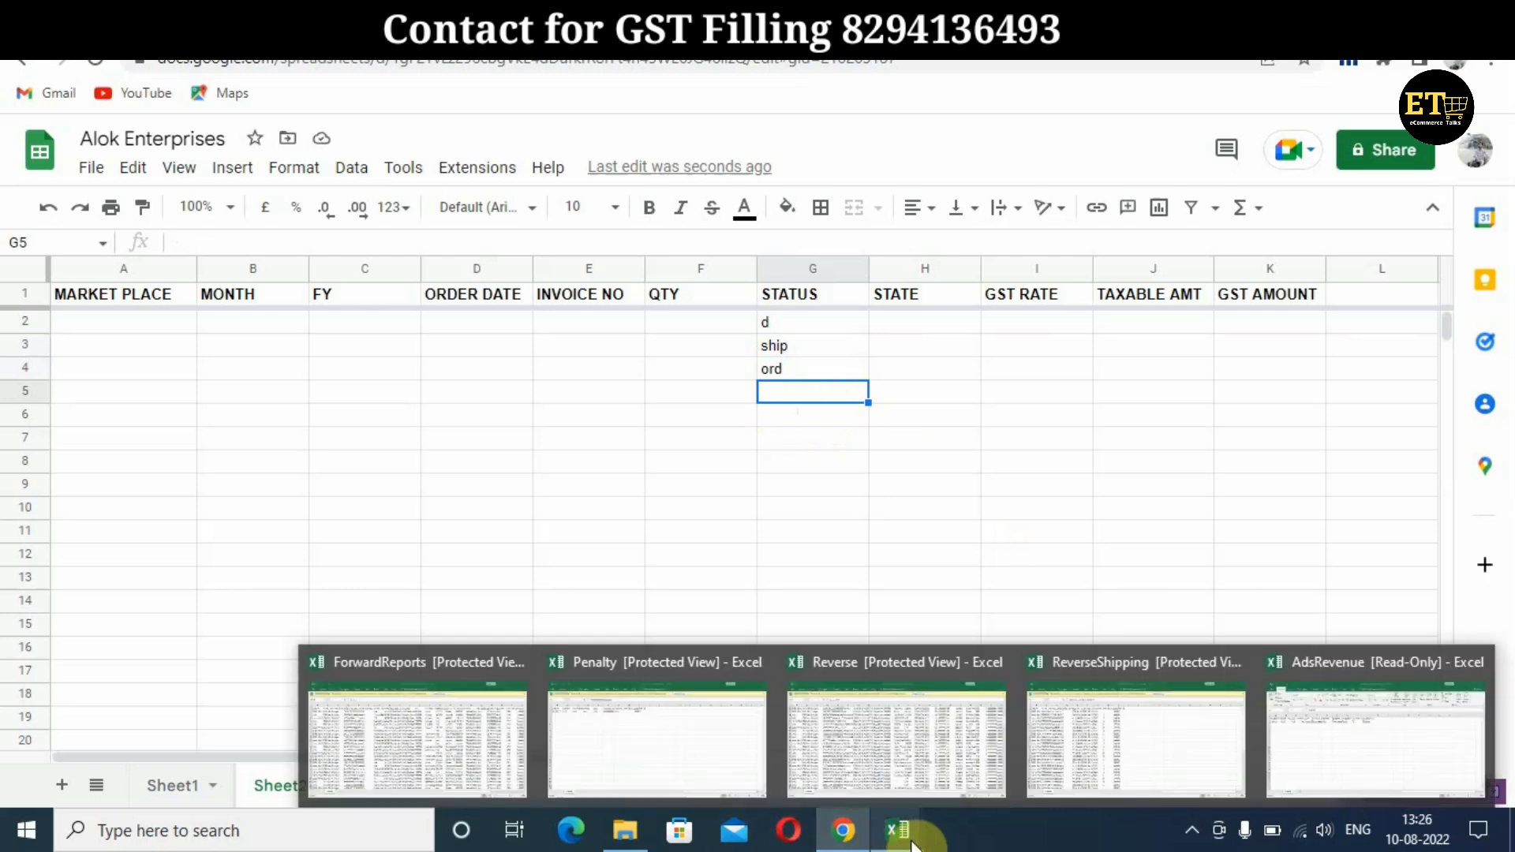
{"action": "left_click", "coordinate": [437, 734]}
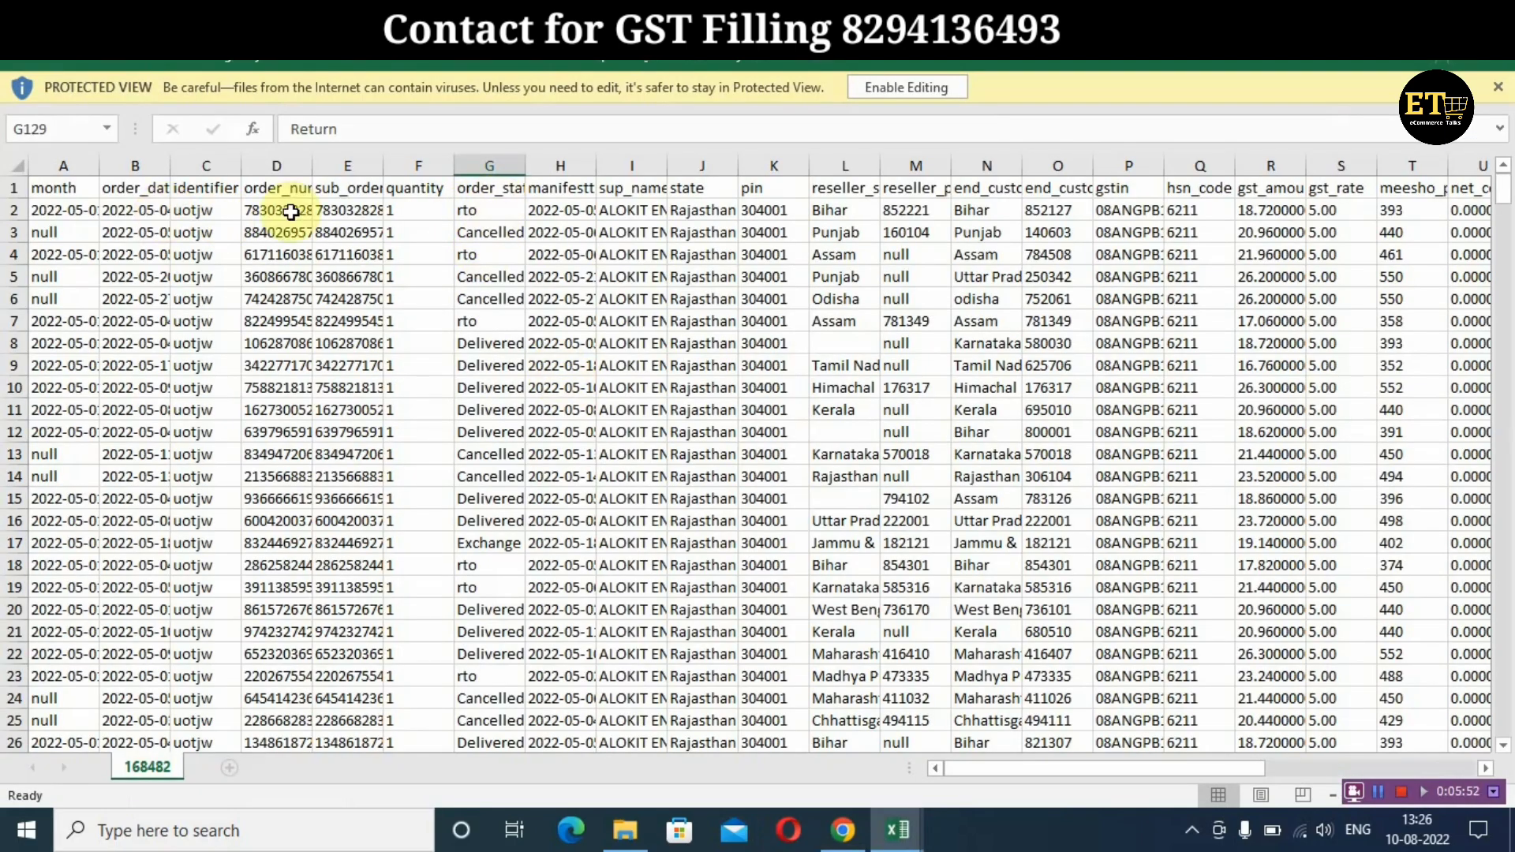
{"action": "scroll", "coordinate": [477, 387], "scroll_direction": "down", "scroll_amount": 6}
{"action": "scroll", "coordinate": [494, 545], "scroll_direction": "down", "scroll_amount": 11}
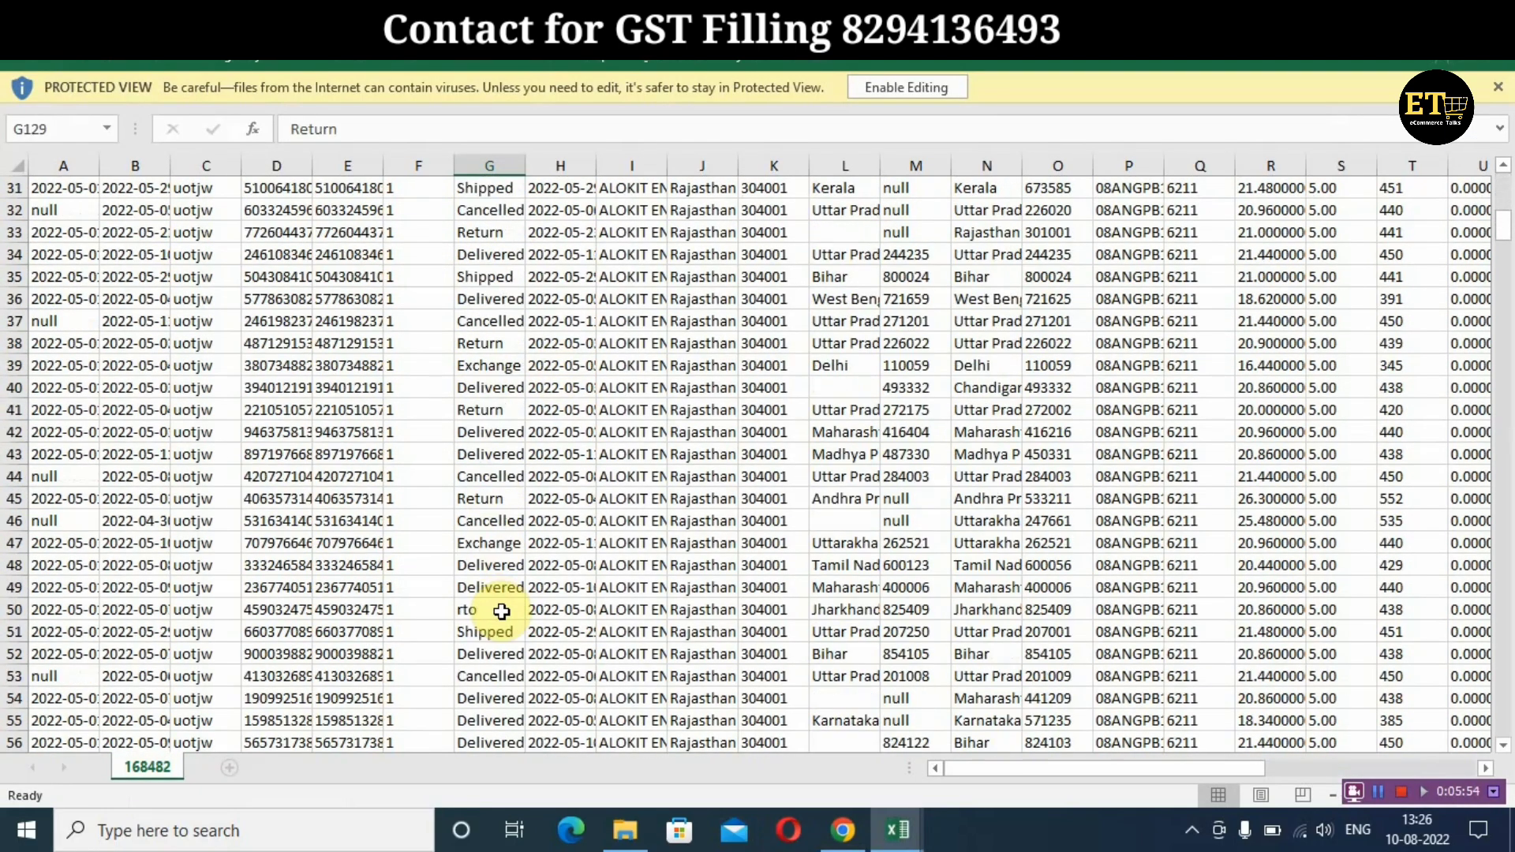
{"action": "scroll", "coordinate": [513, 694], "scroll_direction": "down", "scroll_amount": 5}
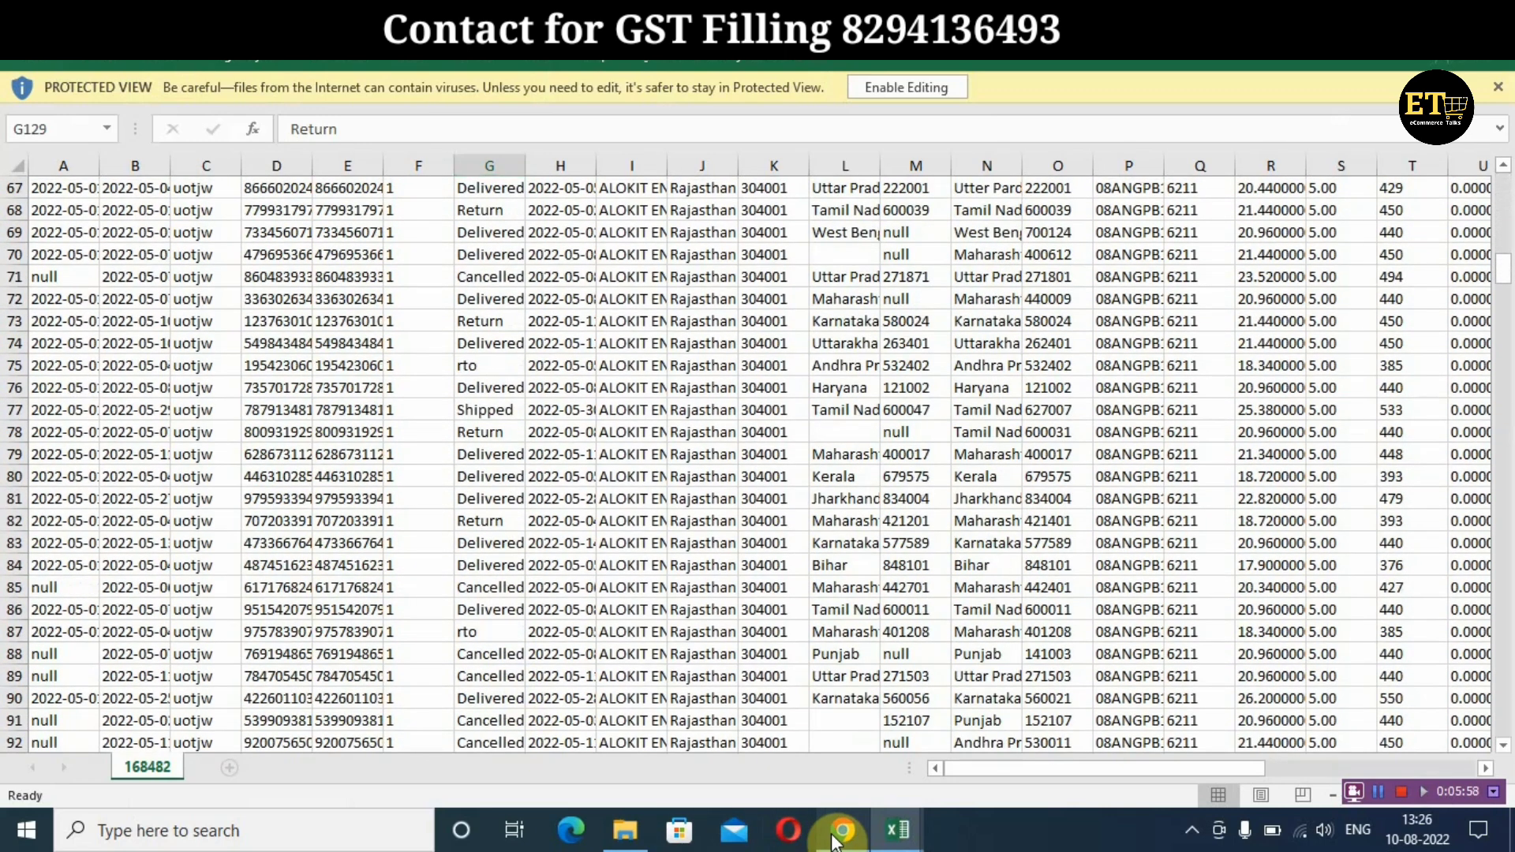
Return to Sheet2 in Google Sheets and review the status entries in cells G2 to G4
{"action": "left_click", "coordinate": [841, 830]}
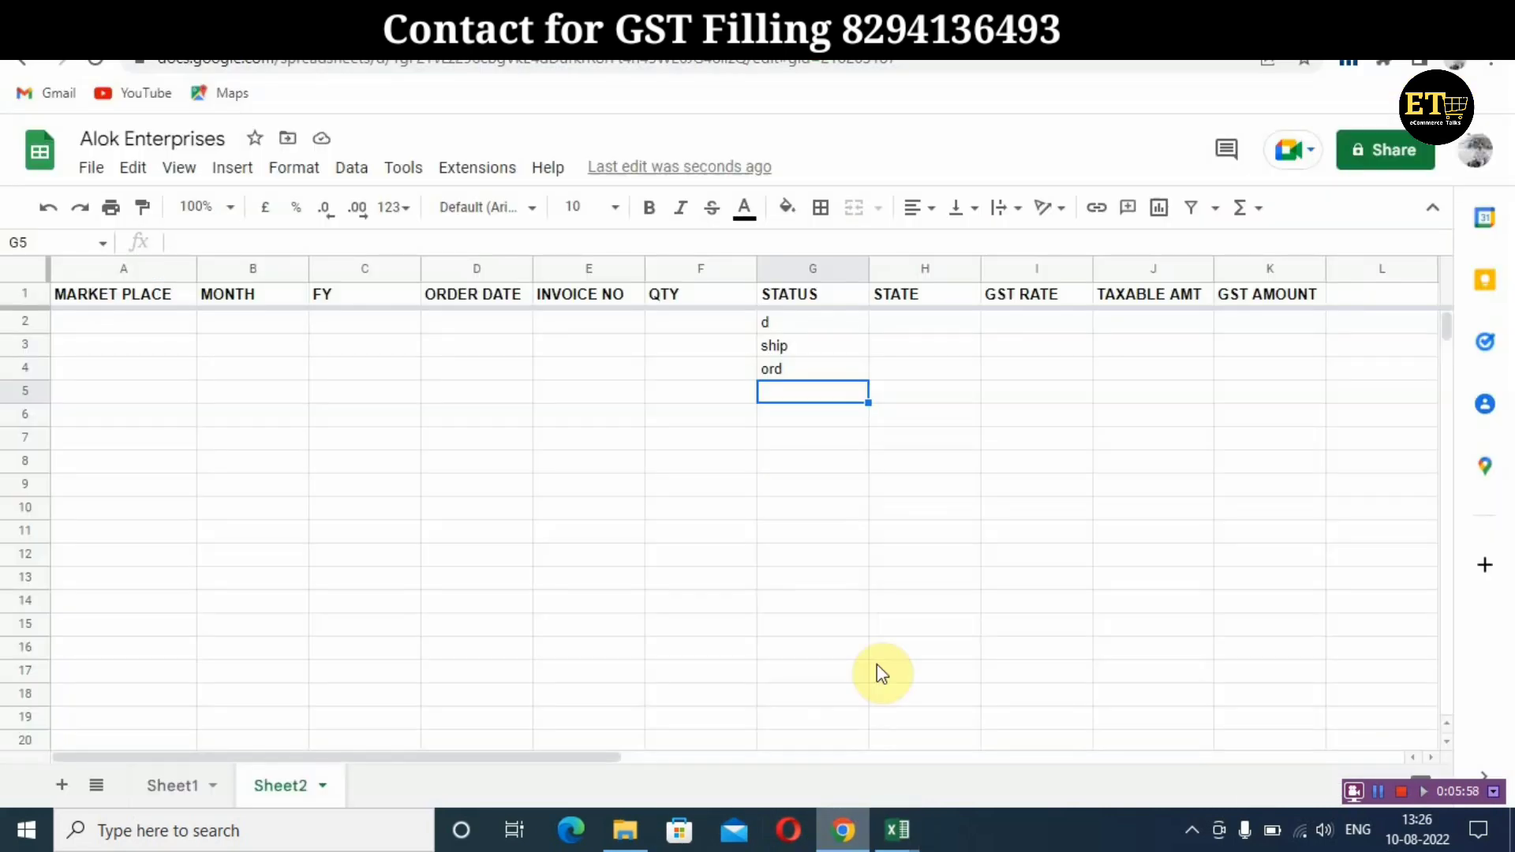
{"action": "left_click", "coordinate": [807, 372]}
{"action": "left_click", "coordinate": [802, 338]}
{"action": "left_click", "coordinate": [800, 319]}
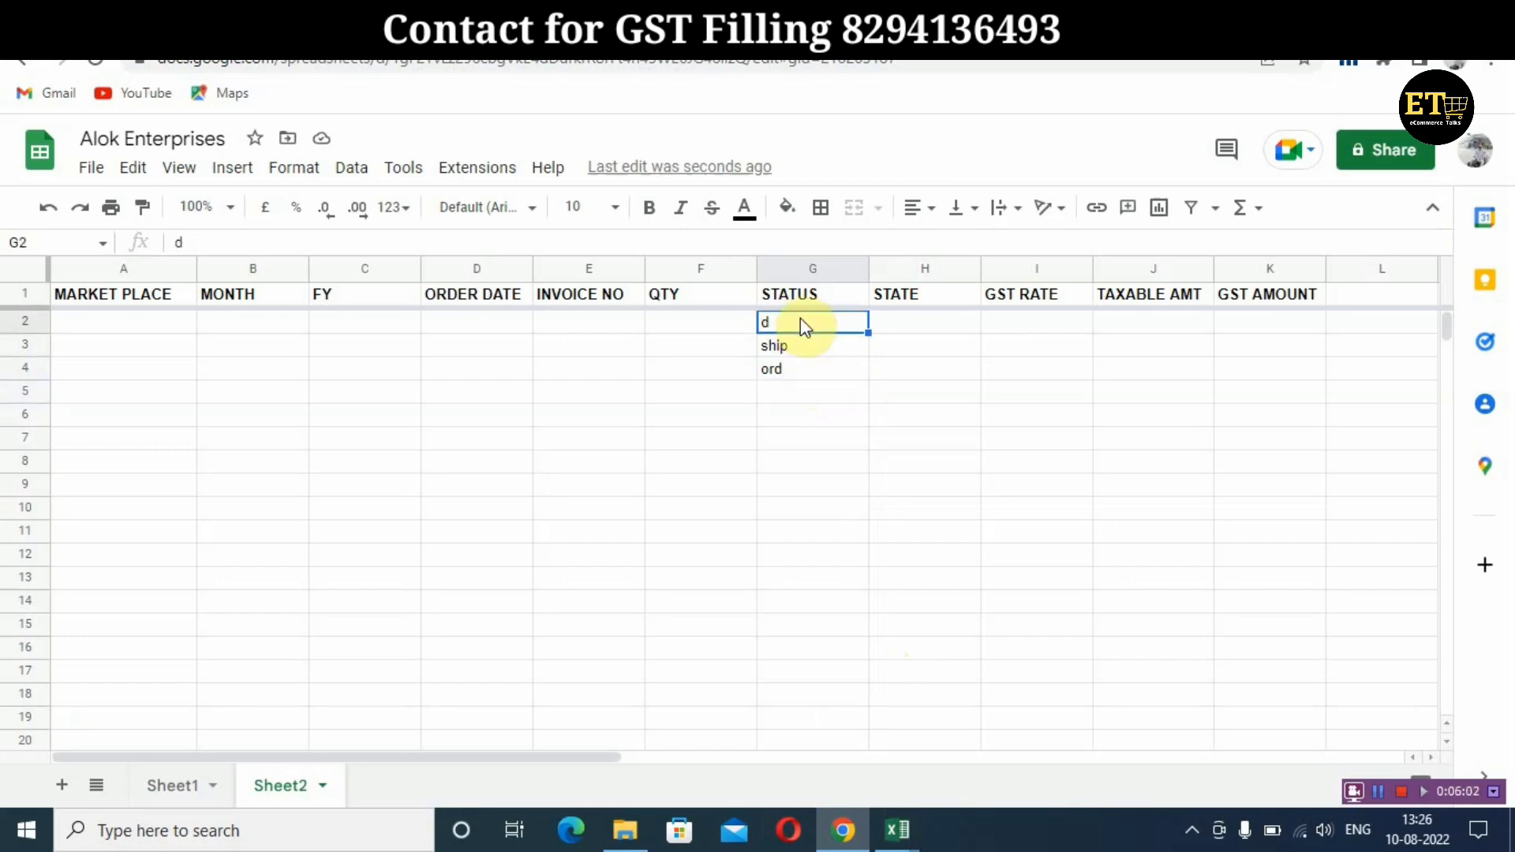
{"action": "left_click", "coordinate": [777, 349]}
{"action": "left_click", "coordinate": [772, 378]}
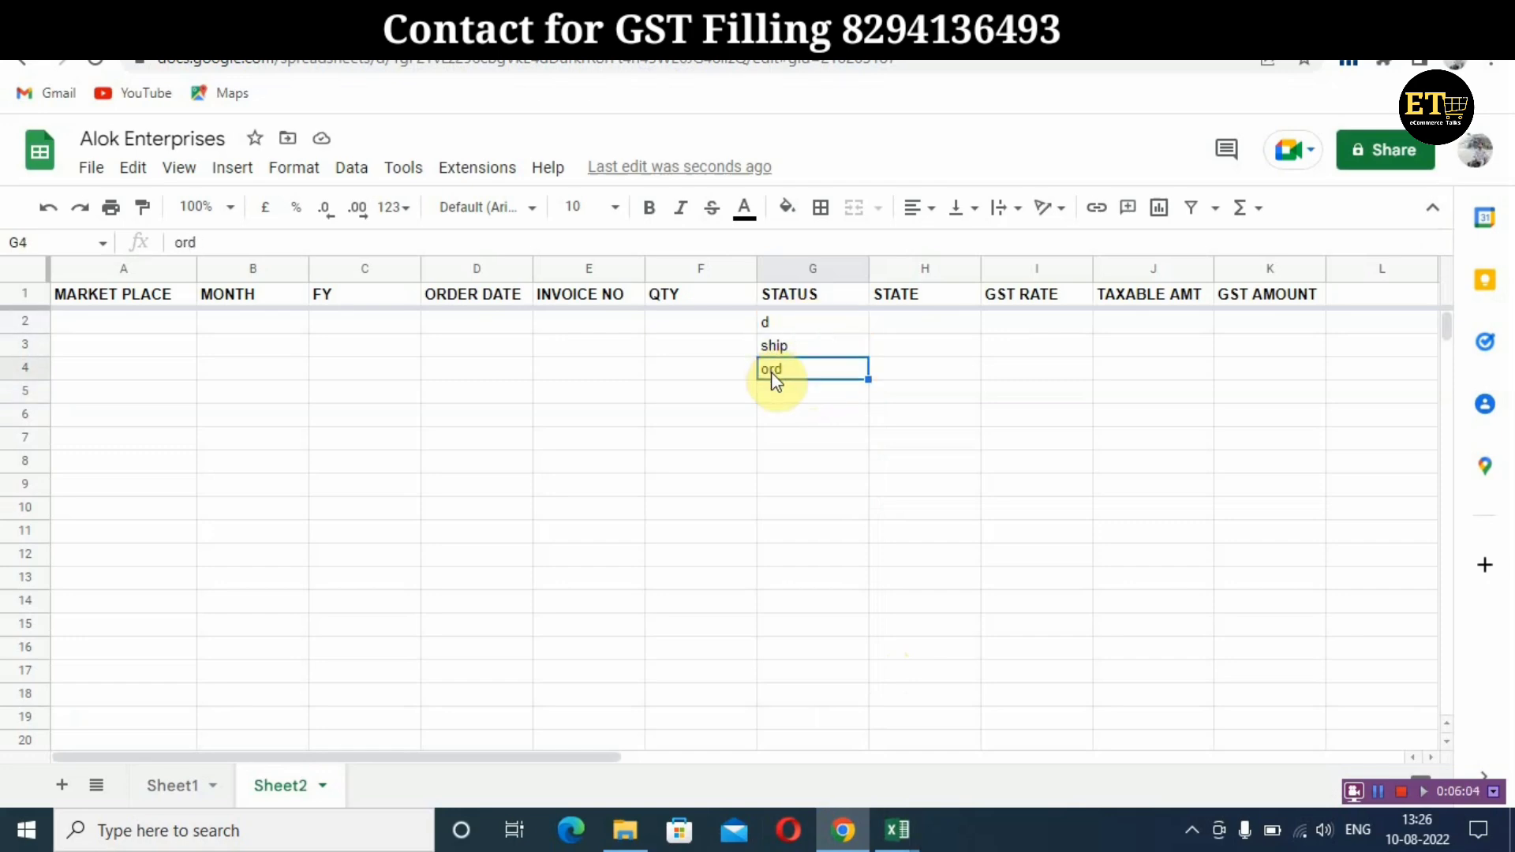
Add the status "ex" in cell G5 and clear the trial entry "rut" from cell G6
{"action": "left_click", "coordinate": [794, 416]}
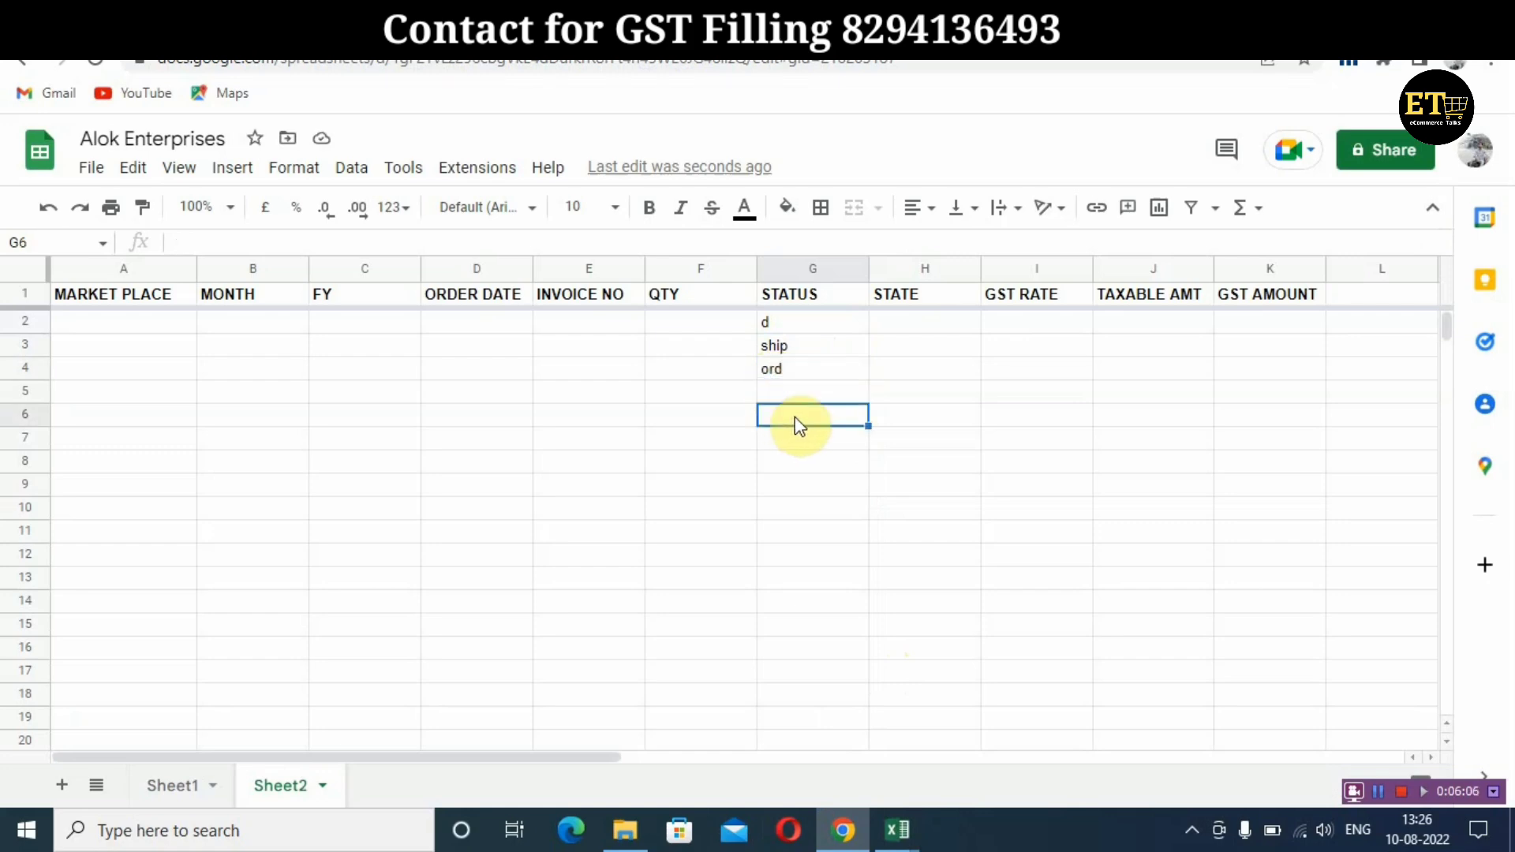
{"action": "type", "text": "ru"}
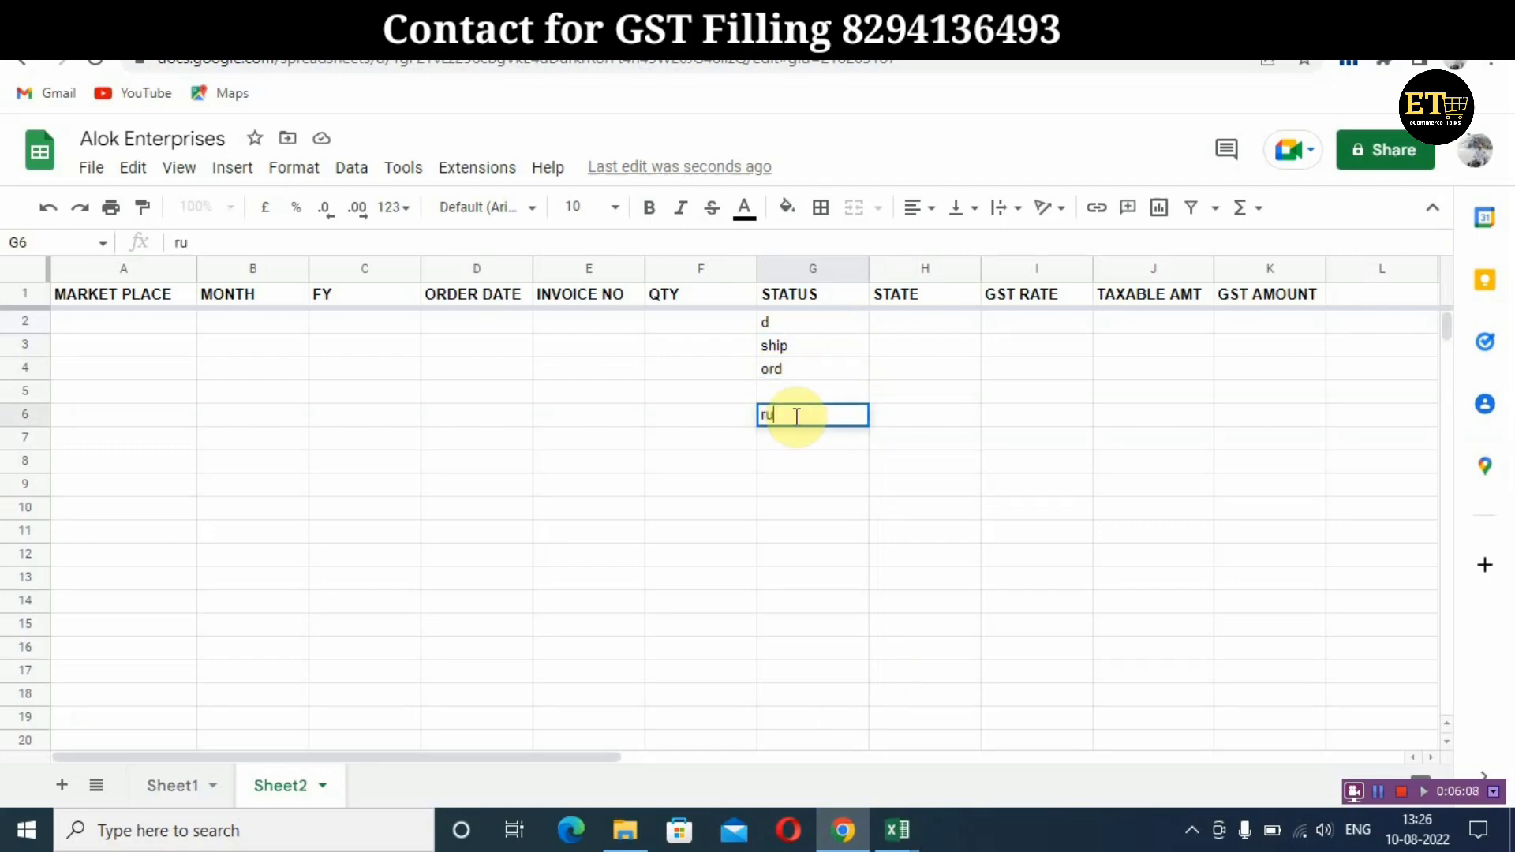
{"action": "type", "text": "t"}
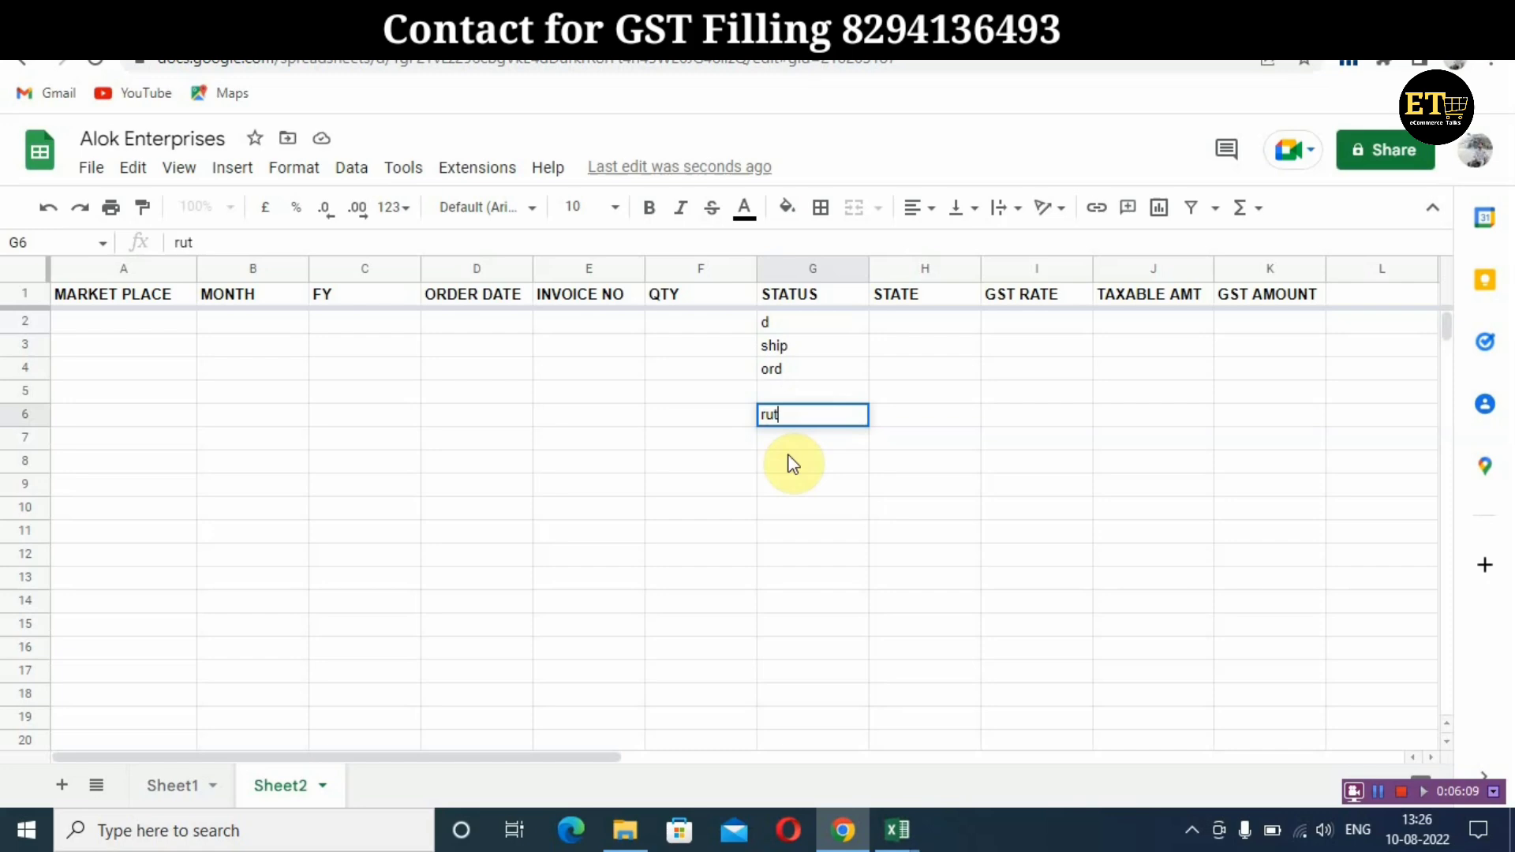
{"action": "left_click", "coordinate": [813, 391]}
{"action": "type", "text": "ex"}
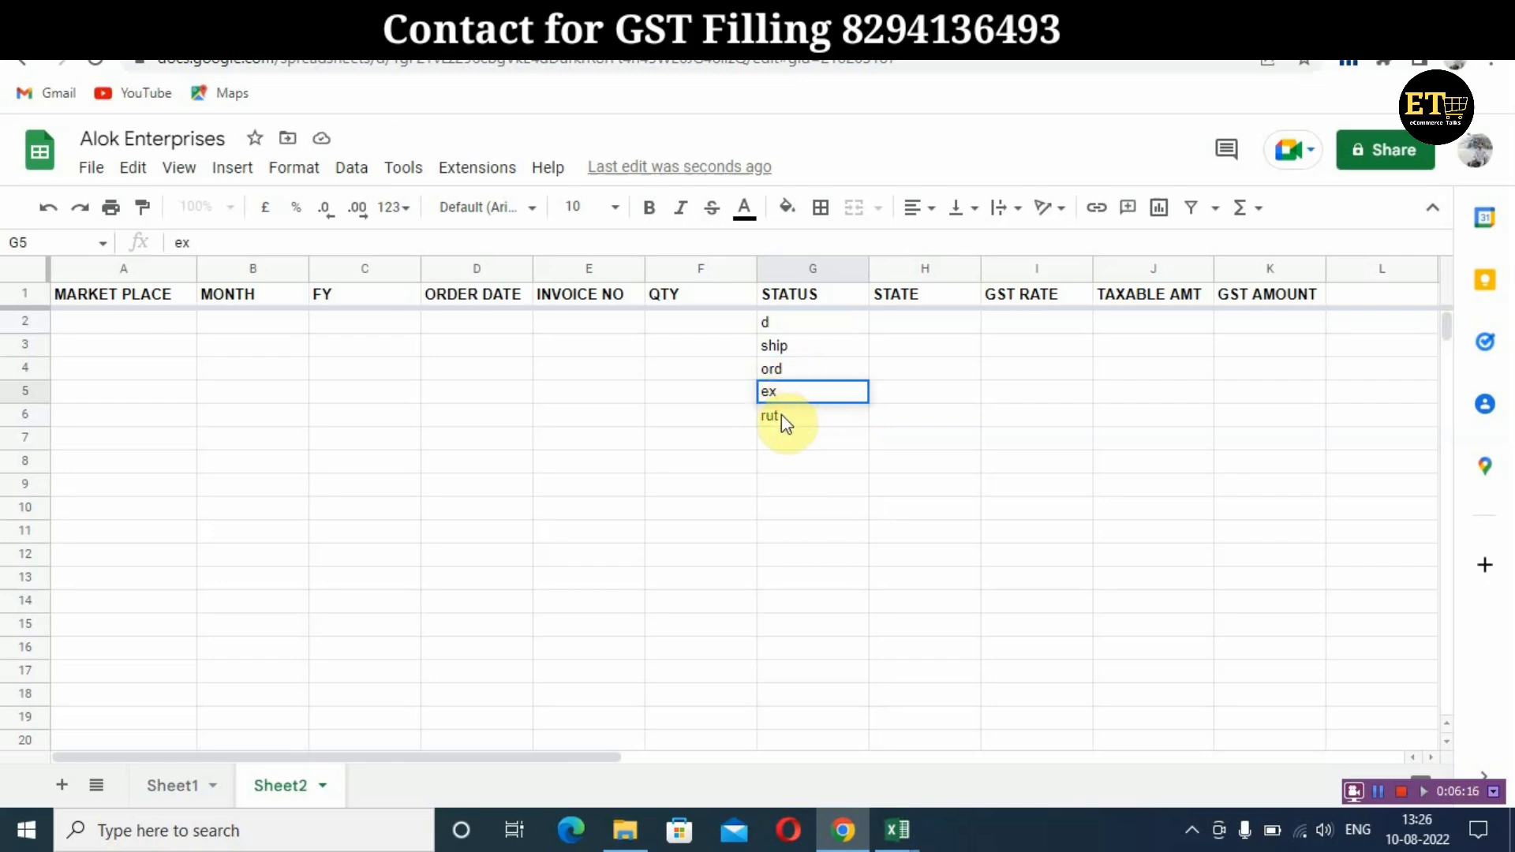
{"action": "left_click", "coordinate": [781, 414]}
{"action": "key", "text": "Delete"}
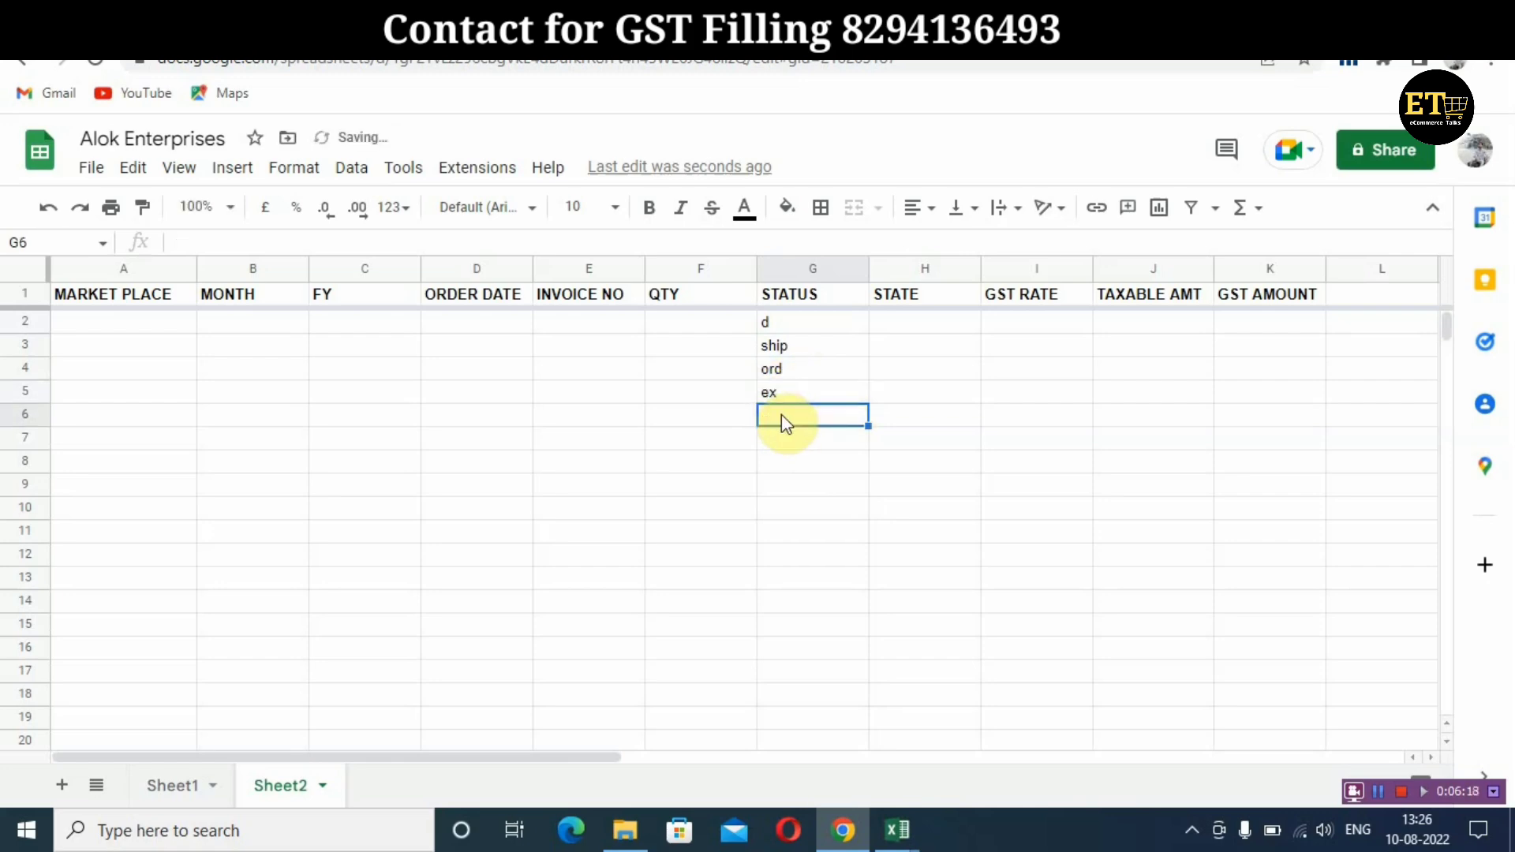
Go through the status list in cells G2 to G5 one entry at a time
{"action": "left_click", "coordinate": [801, 325]}
{"action": "key", "text": "Down"}
{"action": "key", "text": "Down"}
{"action": "key", "text": "Down"}
{"action": "key", "text": "Down"}
{"action": "key", "text": "Up"}
{"action": "key", "text": "Up"}
{"action": "key", "text": "Up"}
{"action": "key", "text": "Up"}
{"action": "key", "text": "Up"}
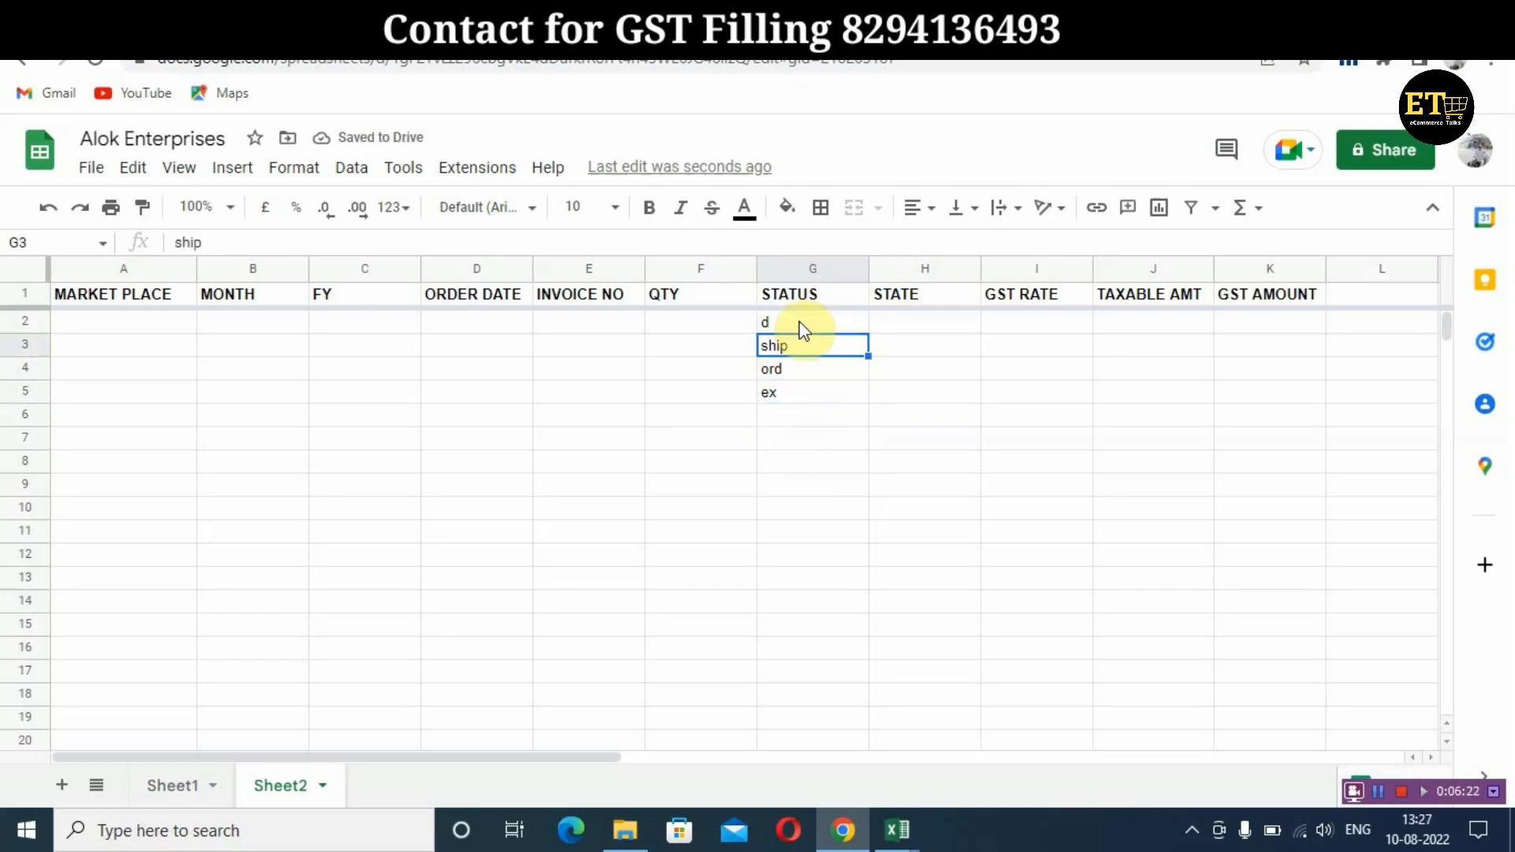
{"action": "key", "text": "Down"}
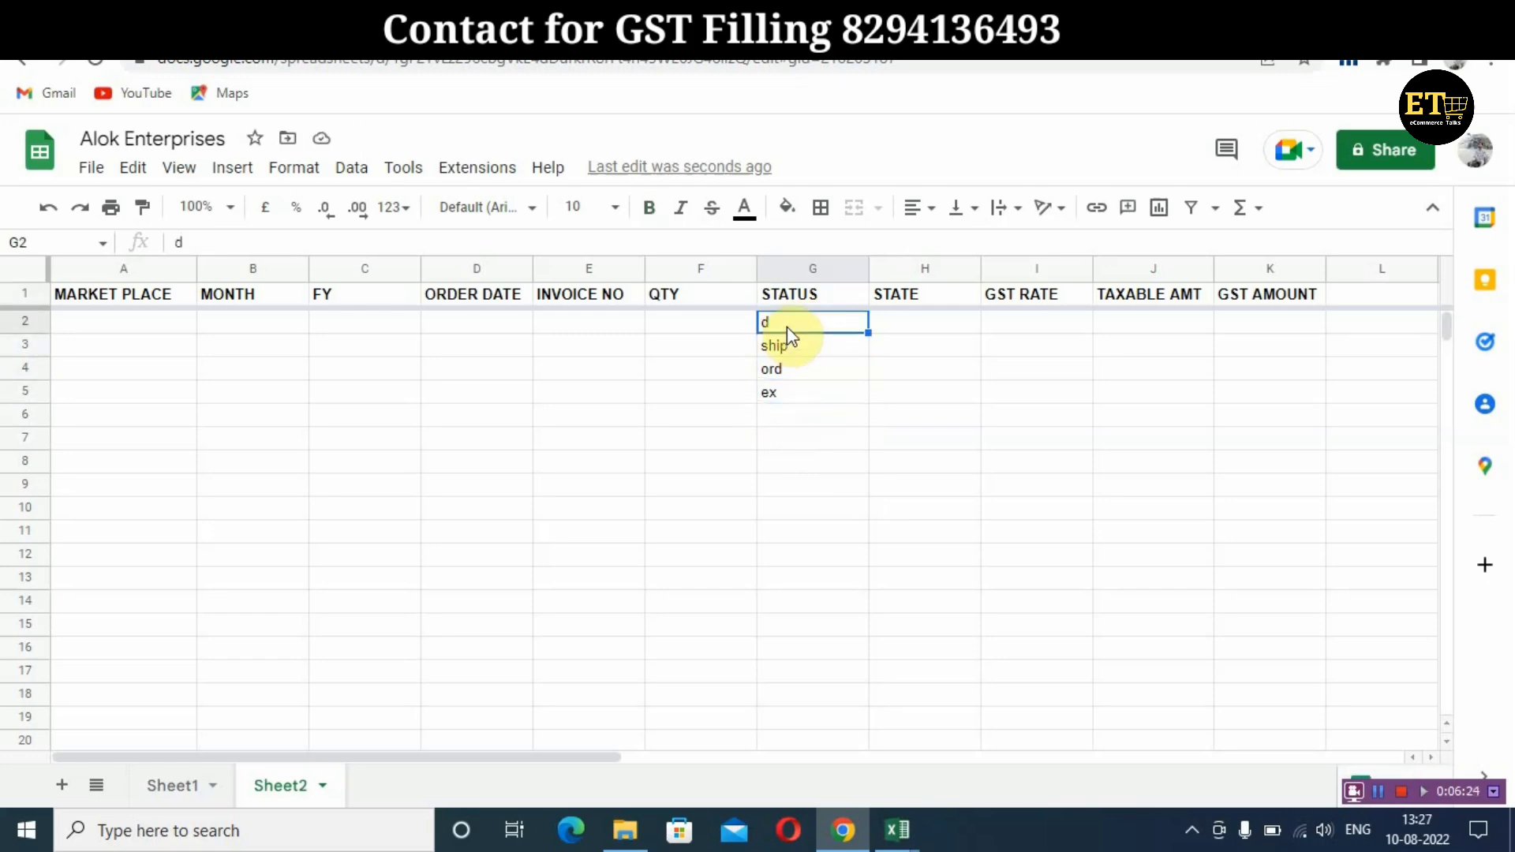
{"action": "left_click", "coordinate": [792, 346]}
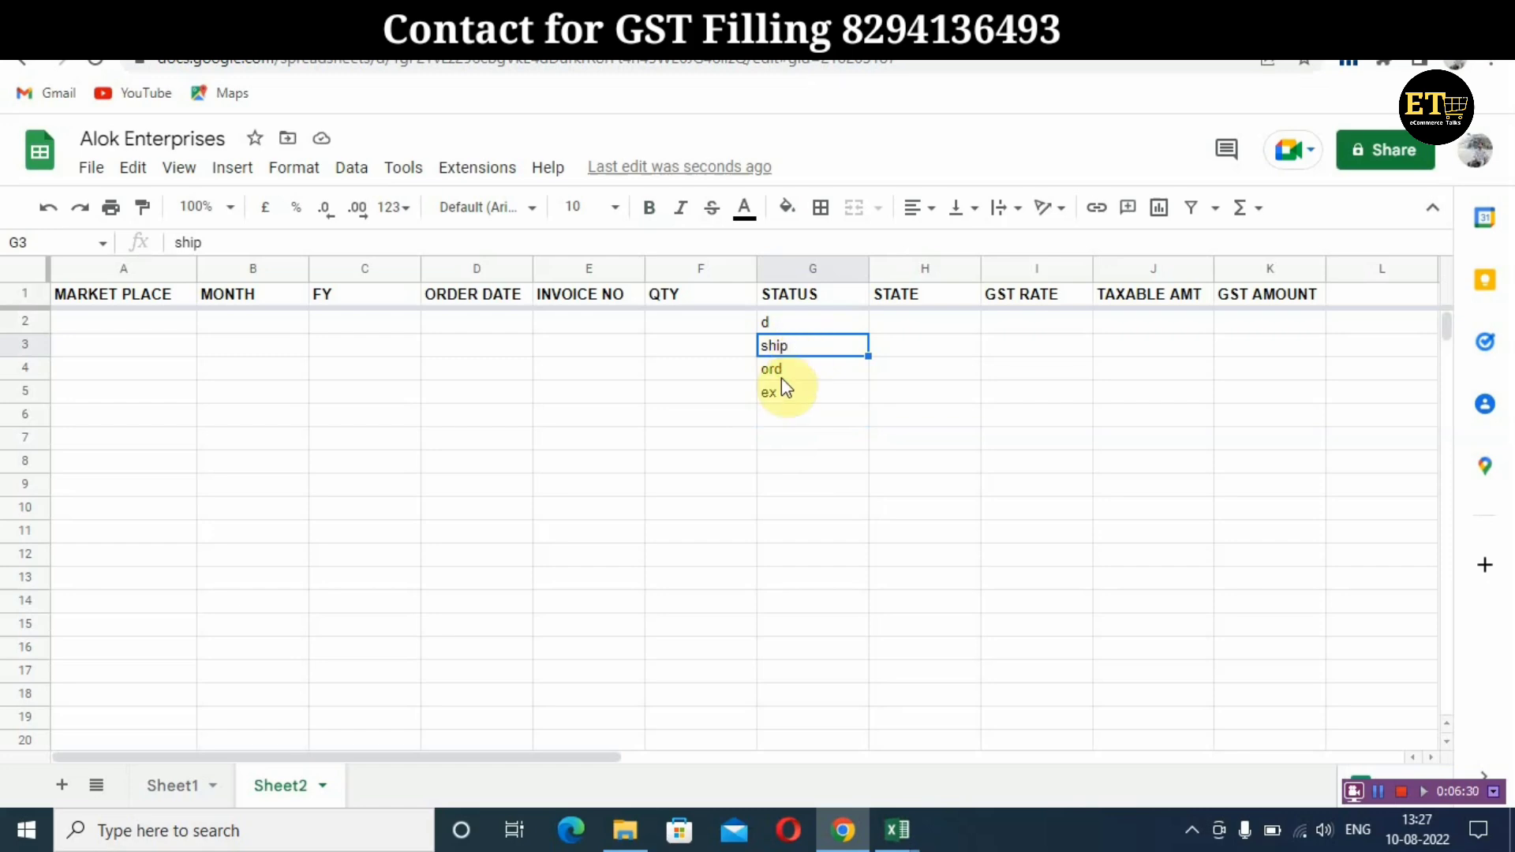
{"action": "left_click", "coordinate": [781, 372]}
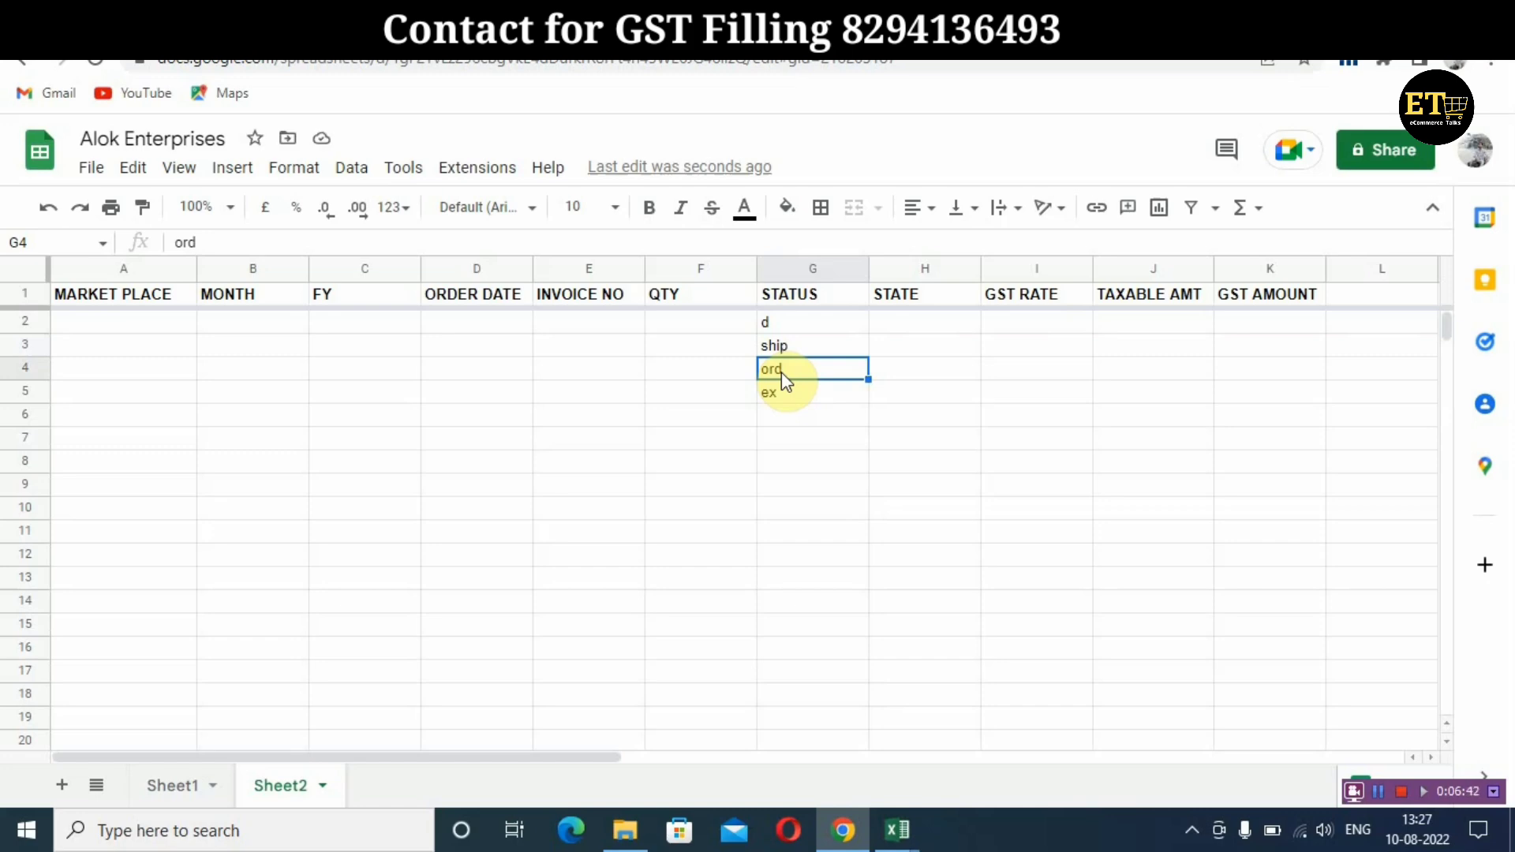
{"action": "left_click", "coordinate": [793, 391]}
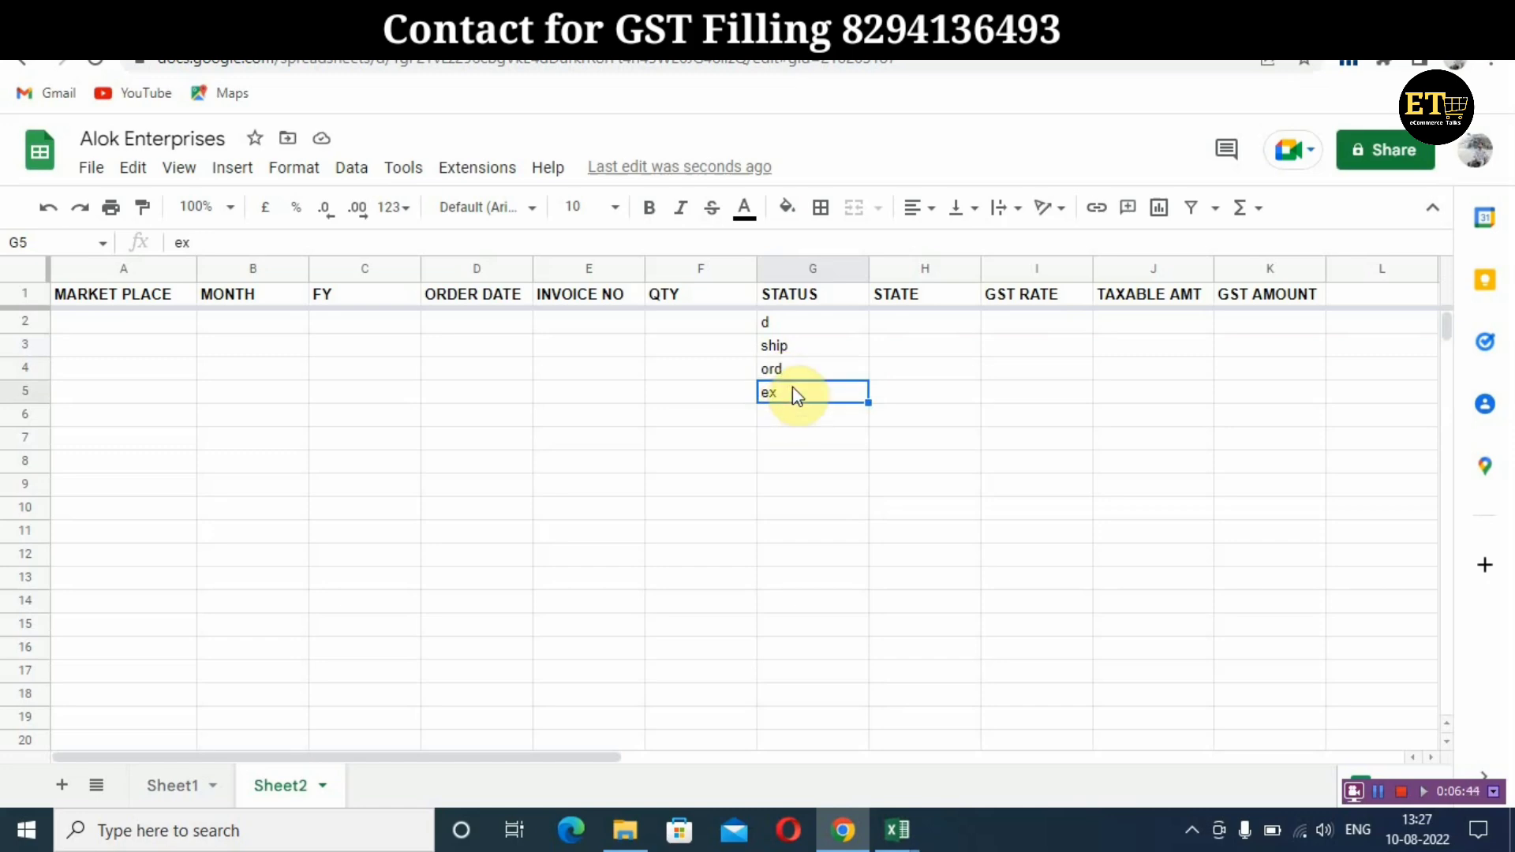
Add the statuses "can", "rto" and "return" in cells G7, G8 and G9 of the STATUS column
{"action": "left_click", "coordinate": [799, 448]}
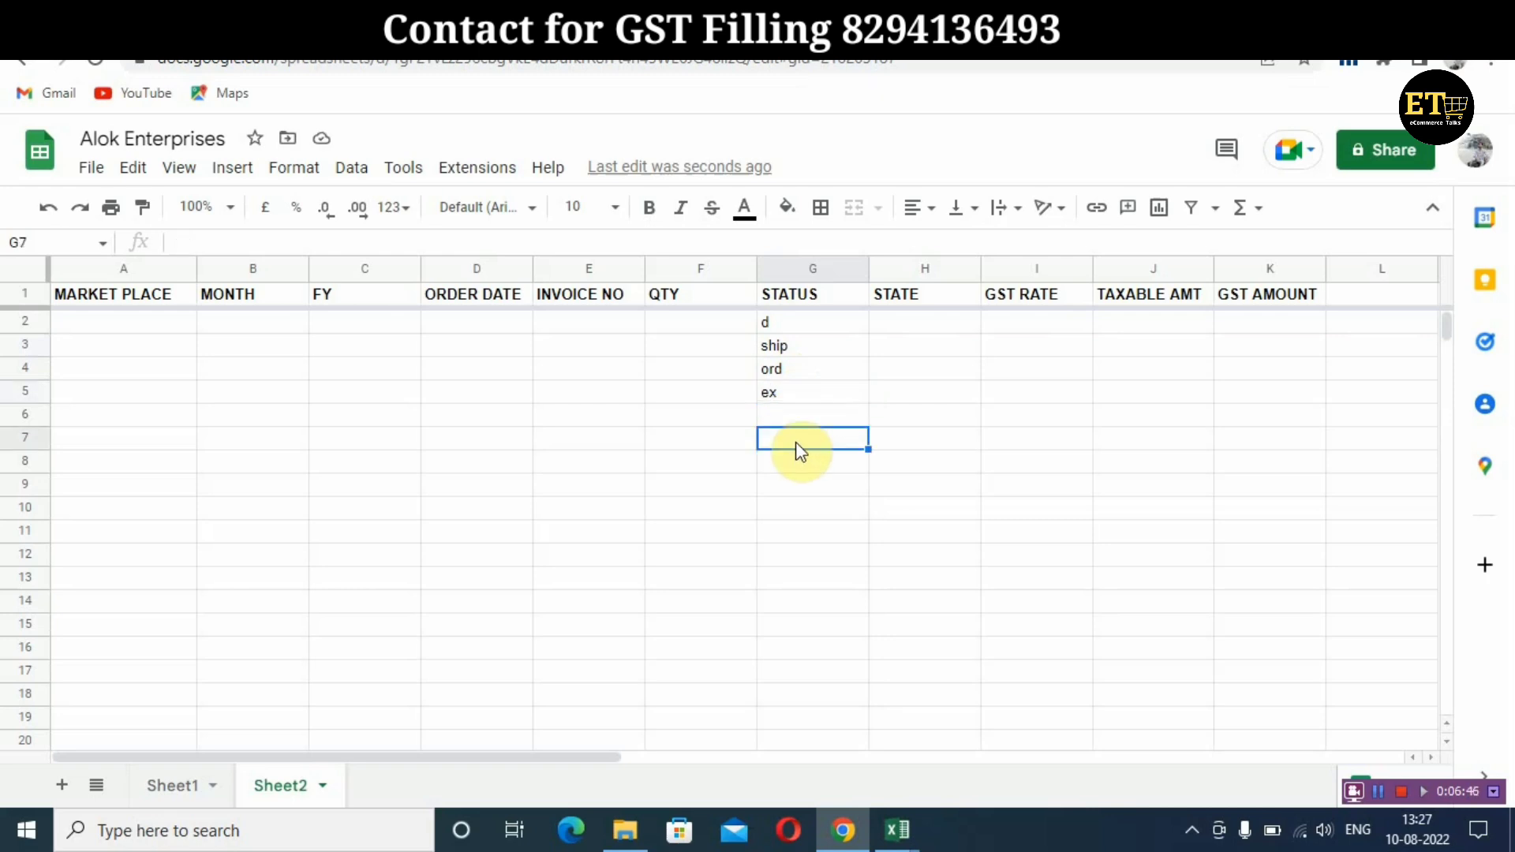
{"action": "type", "text": "ca"}
{"action": "type", "text": "n"}
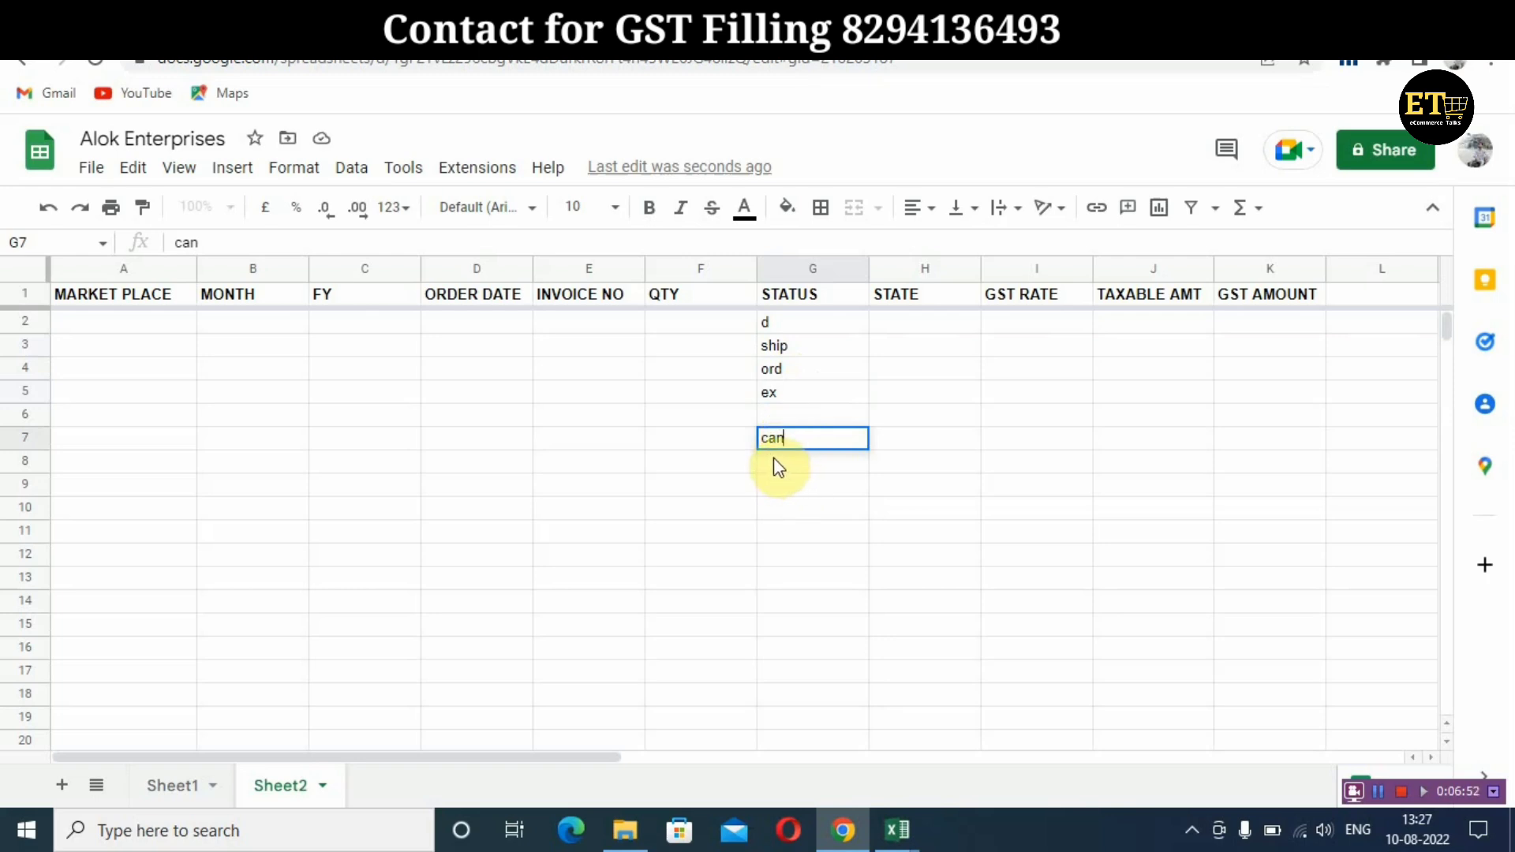
{"action": "left_click", "coordinate": [777, 466]}
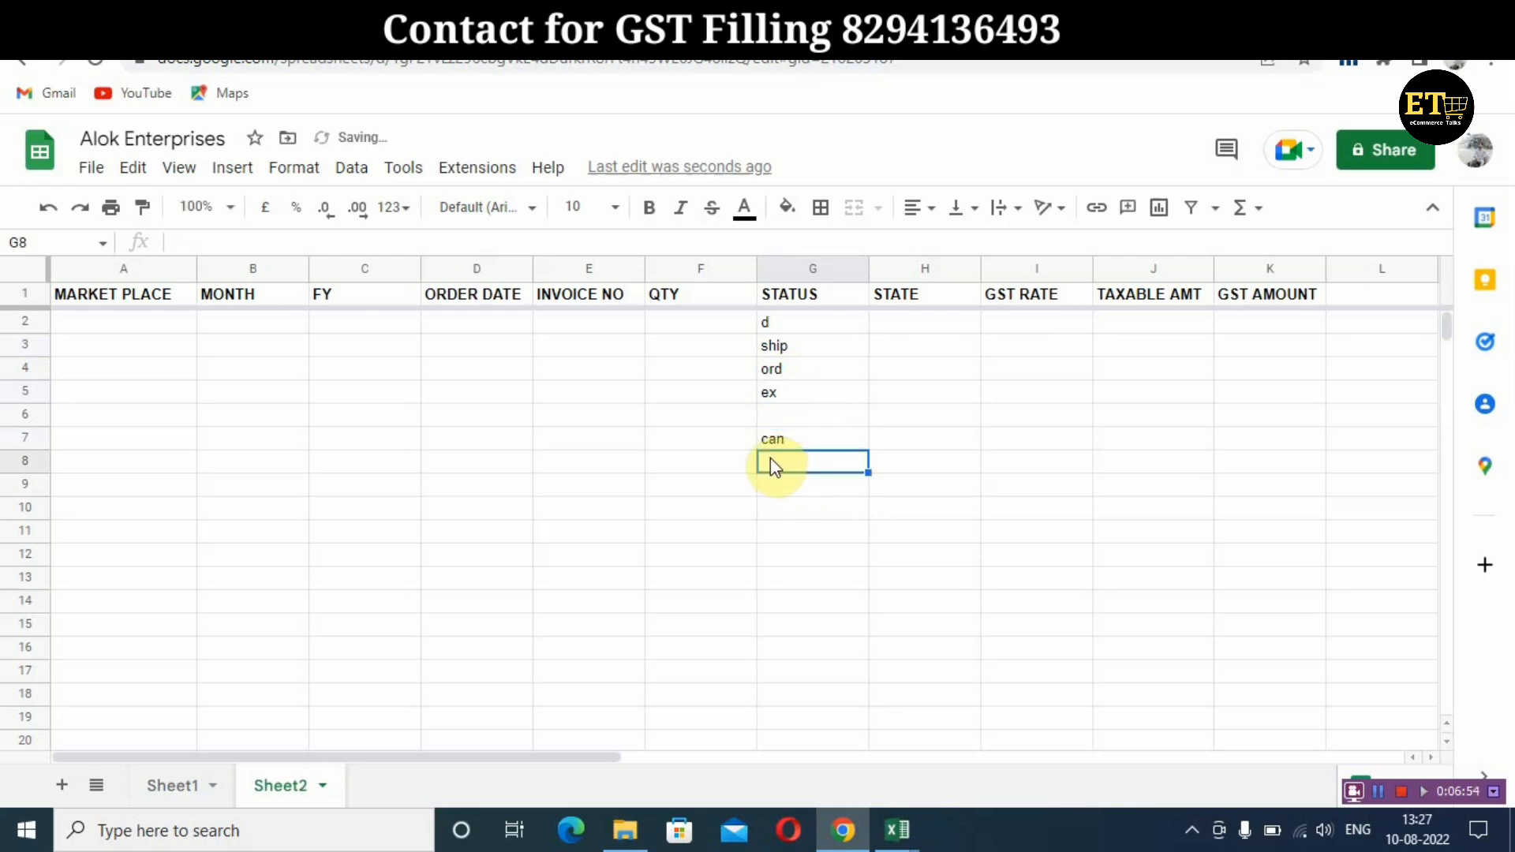
{"action": "type", "text": "ro"}
{"action": "type", "text": "t"}
{"action": "key", "text": "BackSpace"}
{"action": "key", "text": "BackSpace"}
{"action": "type", "text": "to"}
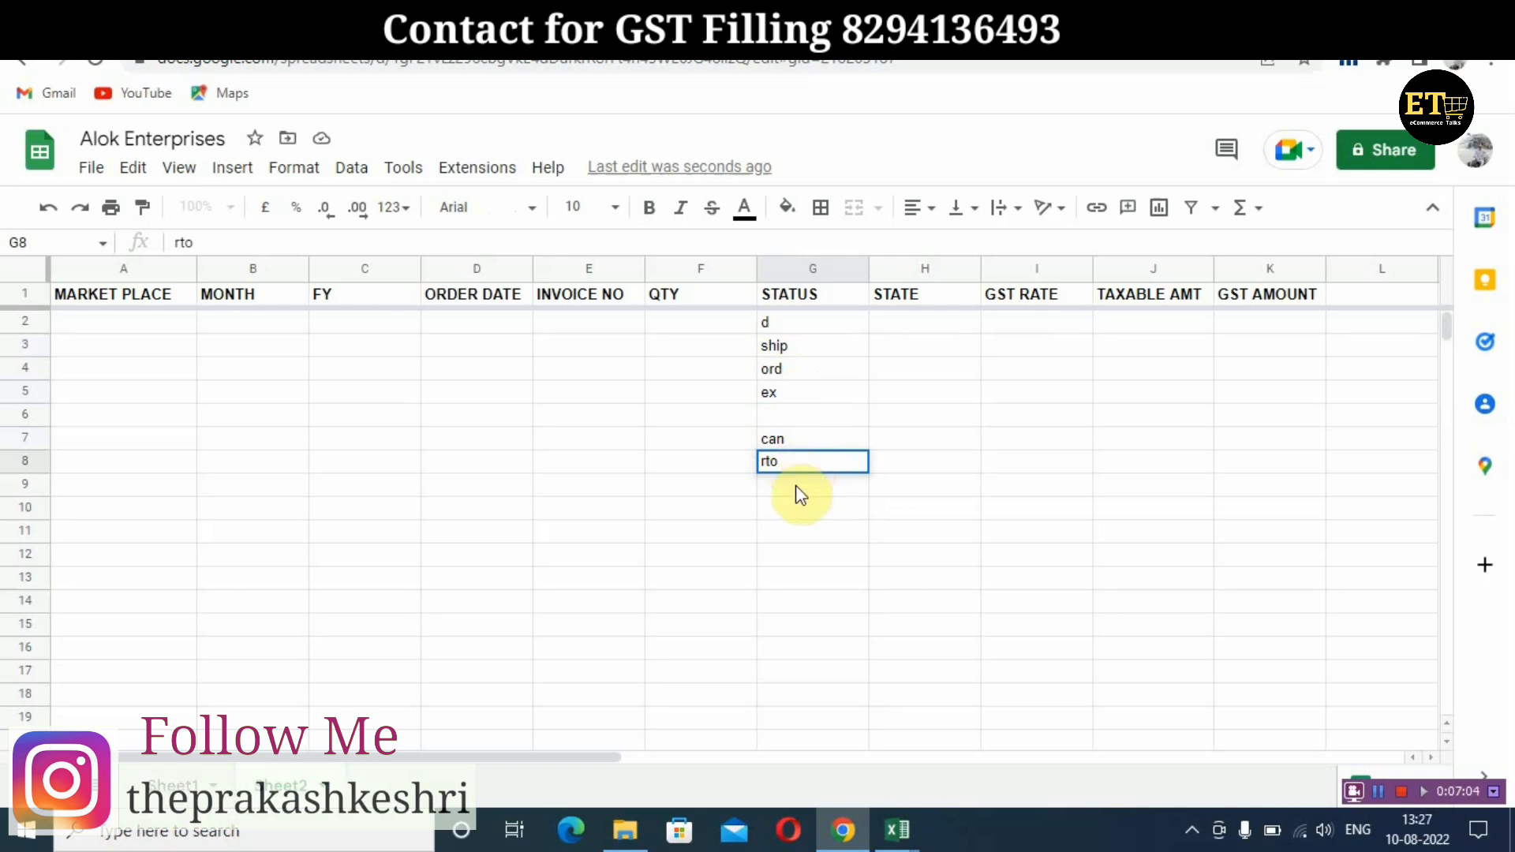
{"action": "left_click", "coordinate": [790, 487]}
{"action": "type", "text": "r"}
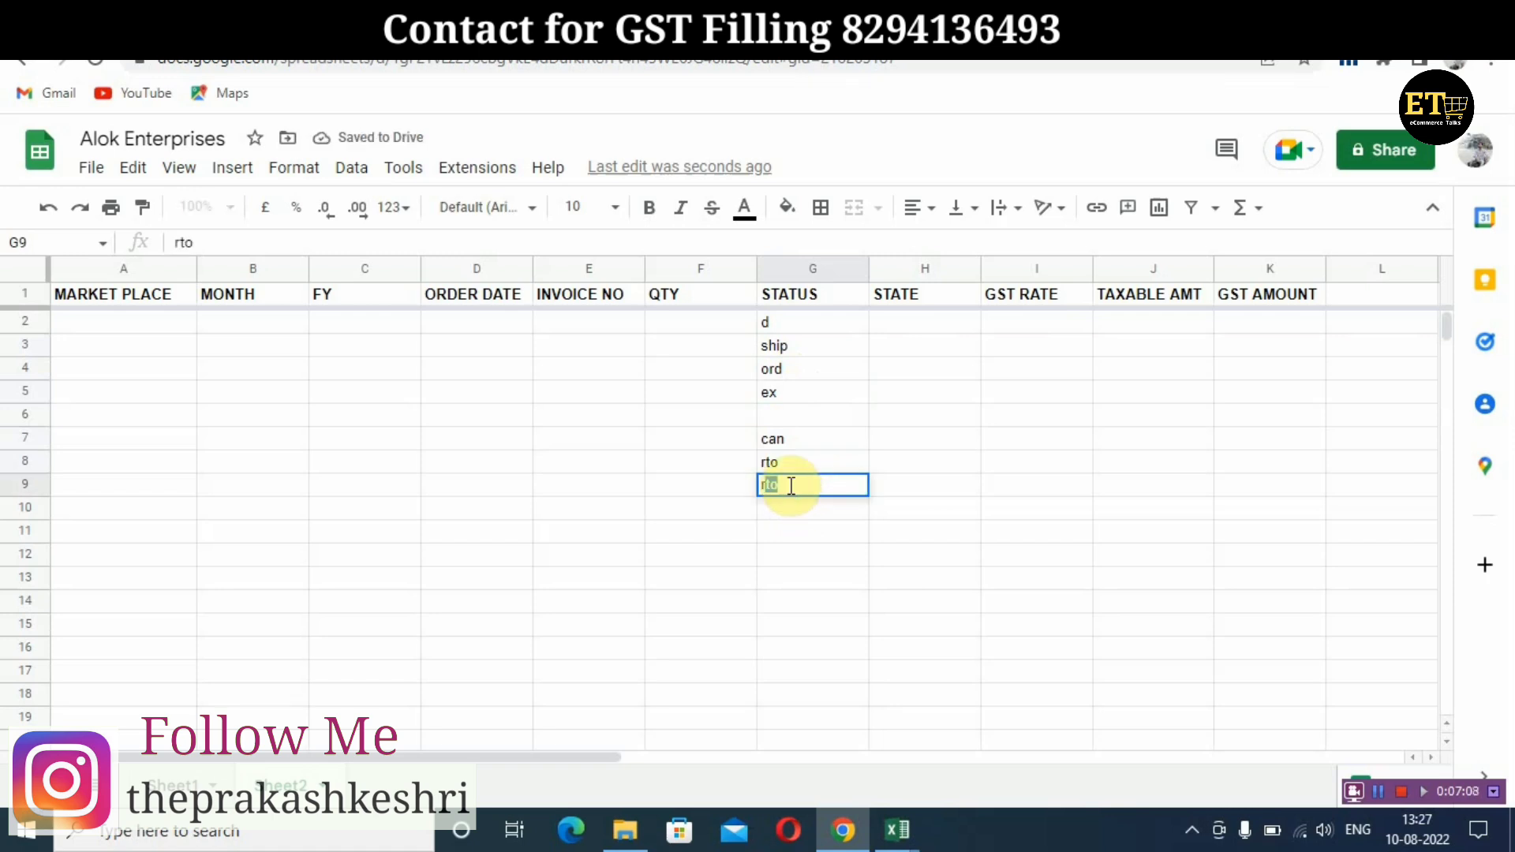
{"action": "type", "text": "eturn"}
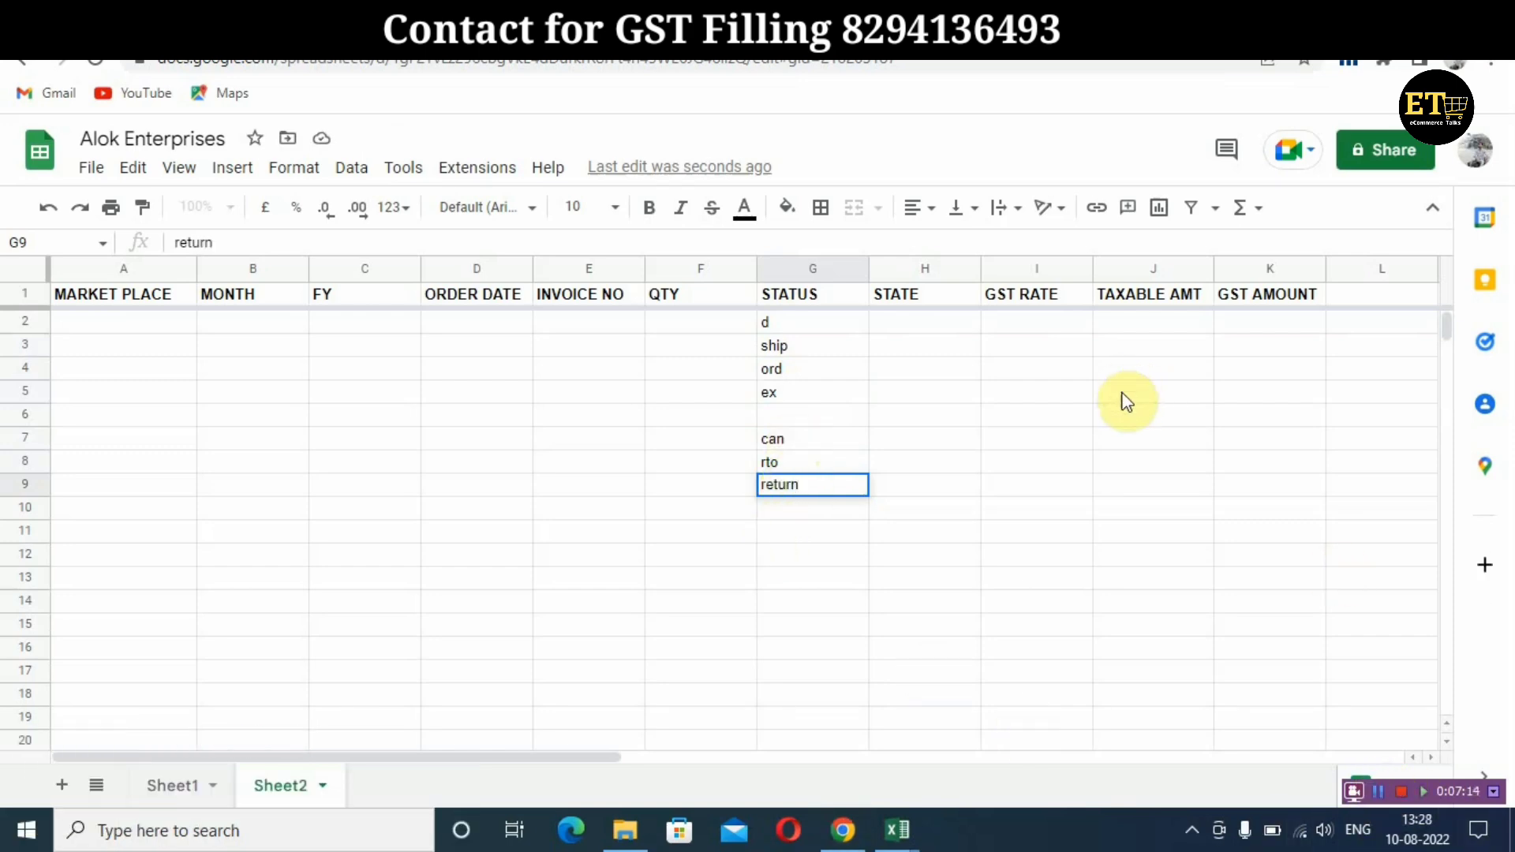
Go through both groups of status entries in cells G2 to G9 one by one
{"action": "left_click", "coordinate": [781, 328]}
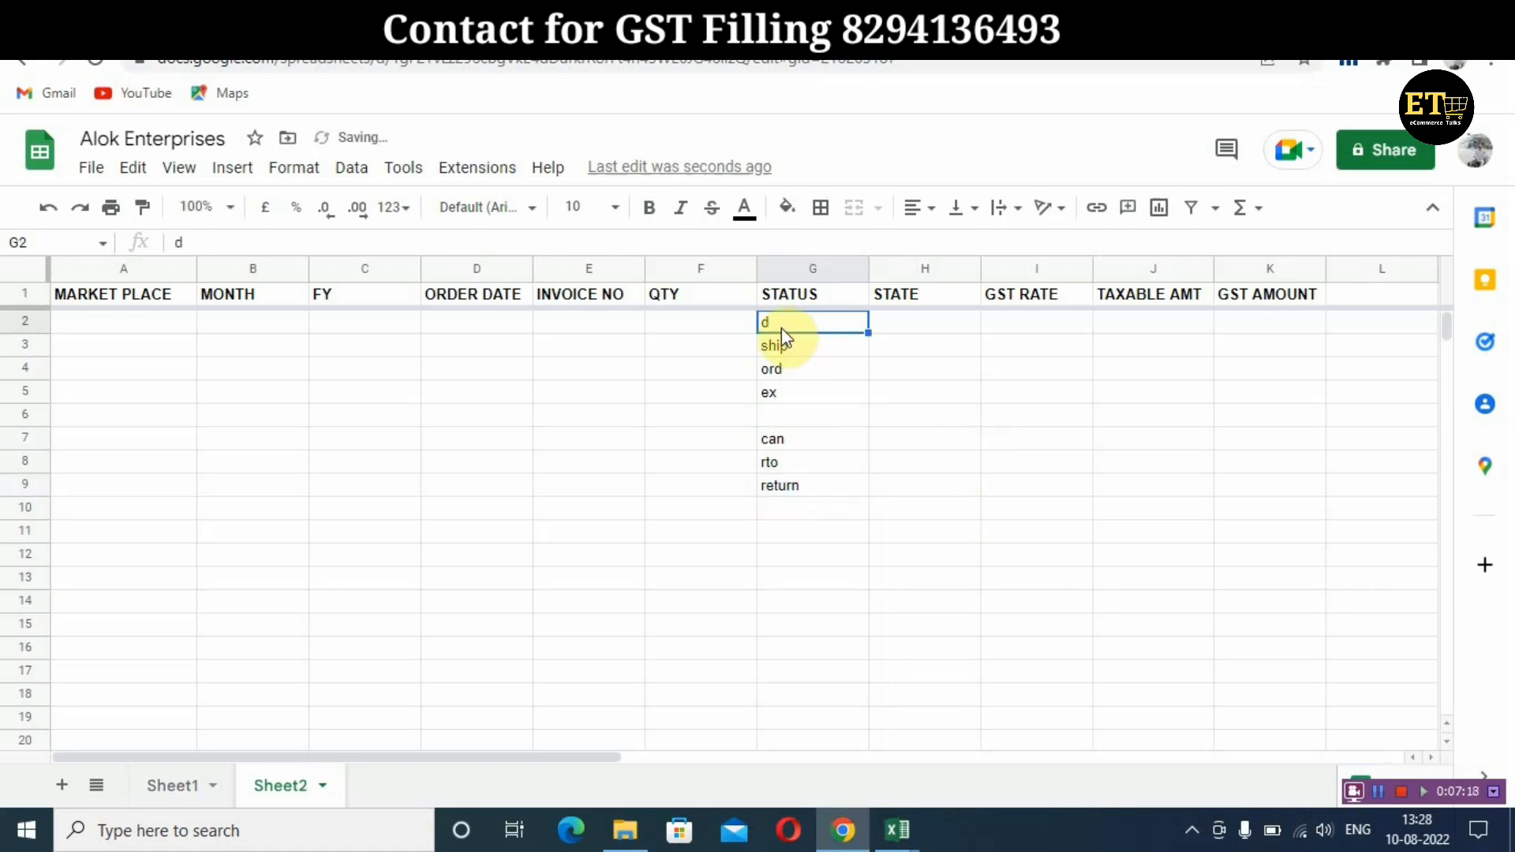
{"action": "key", "text": "Down"}
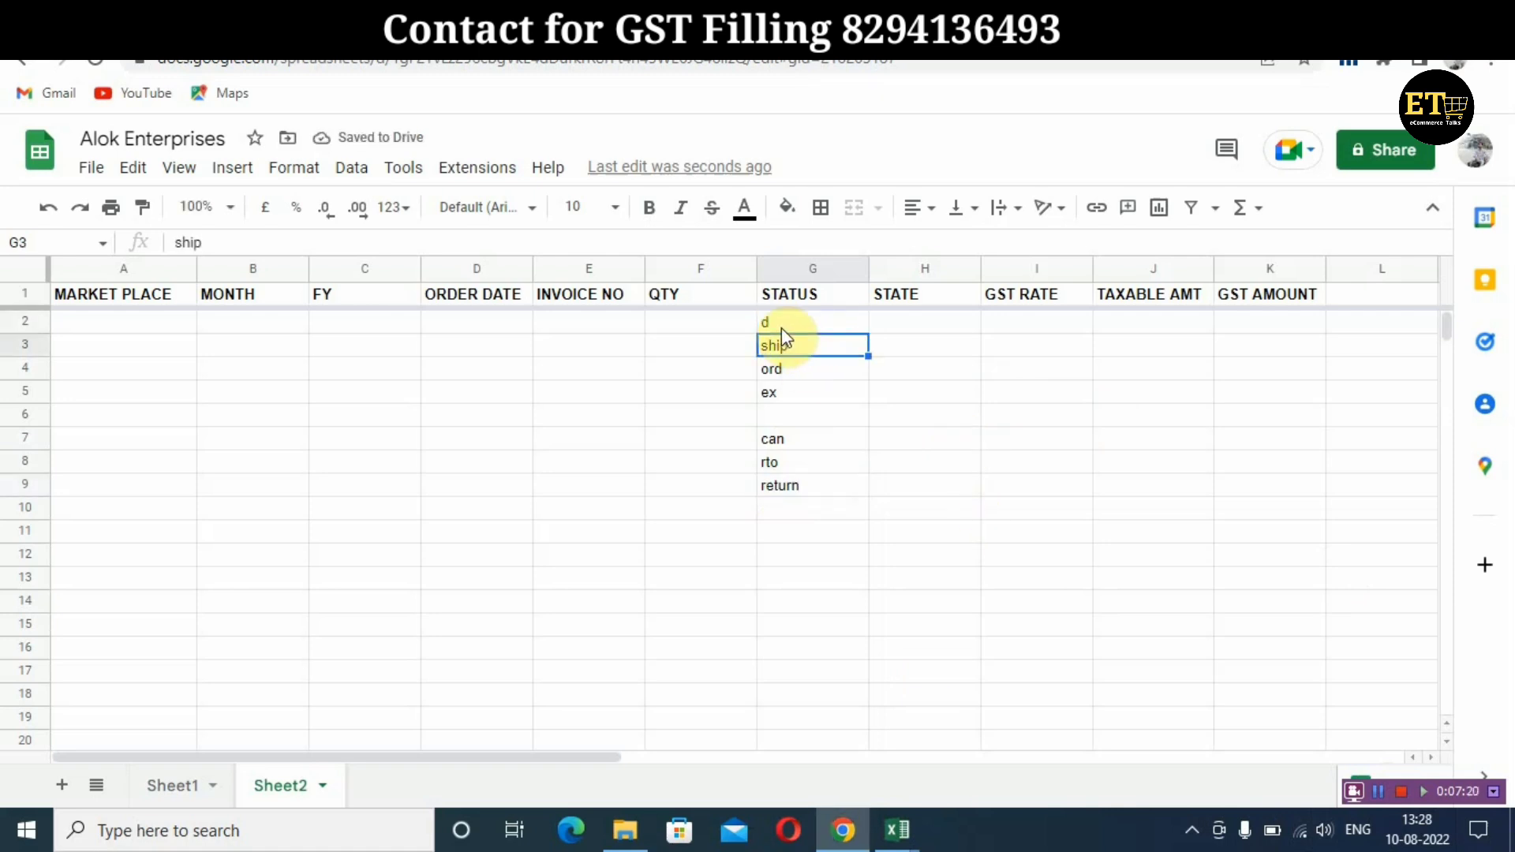
{"action": "key", "text": "Down"}
{"action": "key", "text": "Down"}
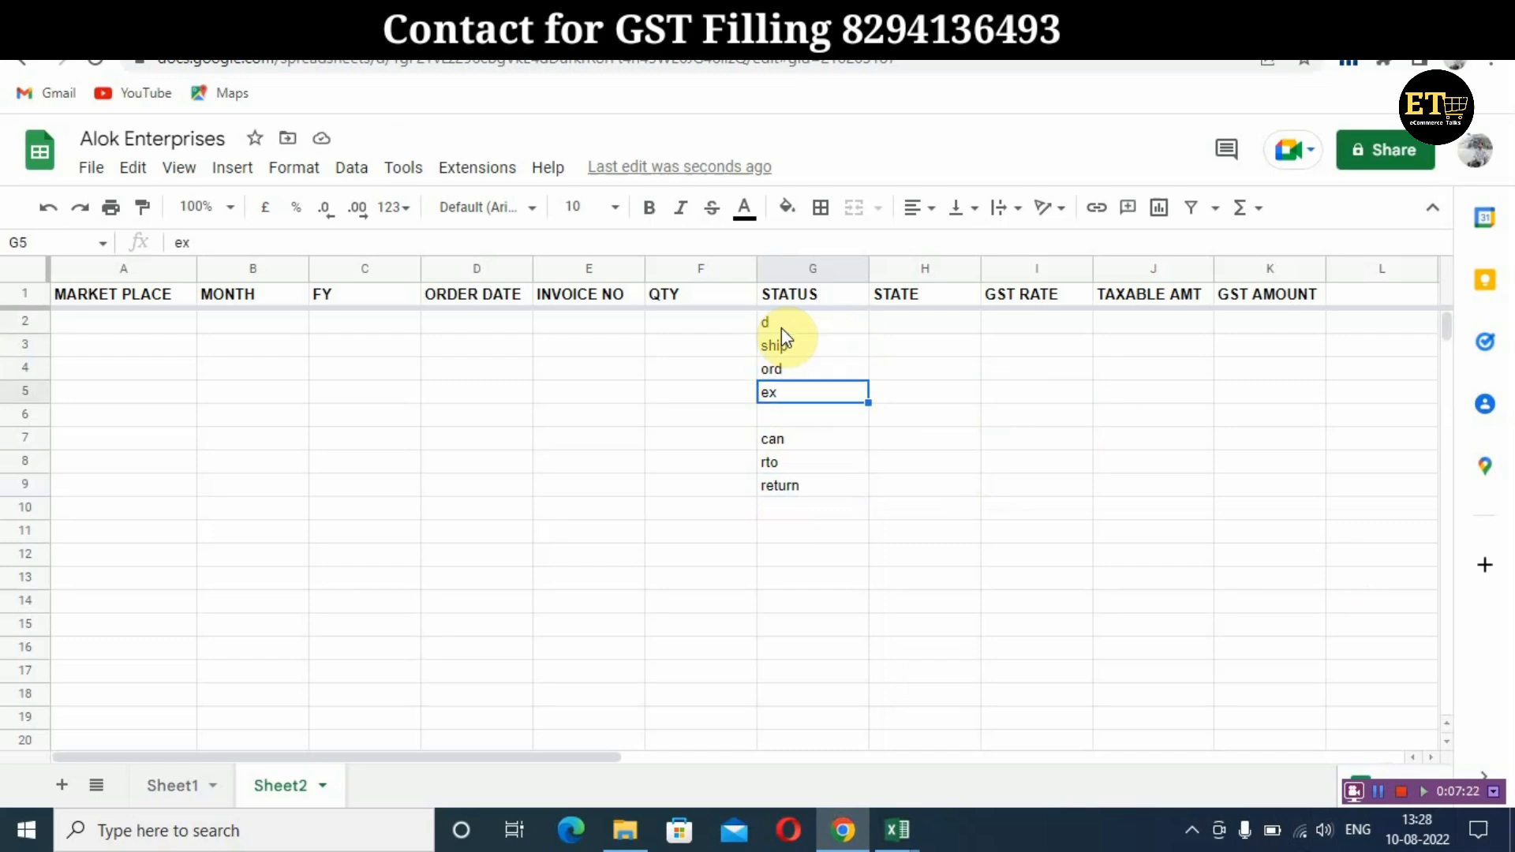
{"action": "key", "text": "Down"}
{"action": "key", "text": "Down"}
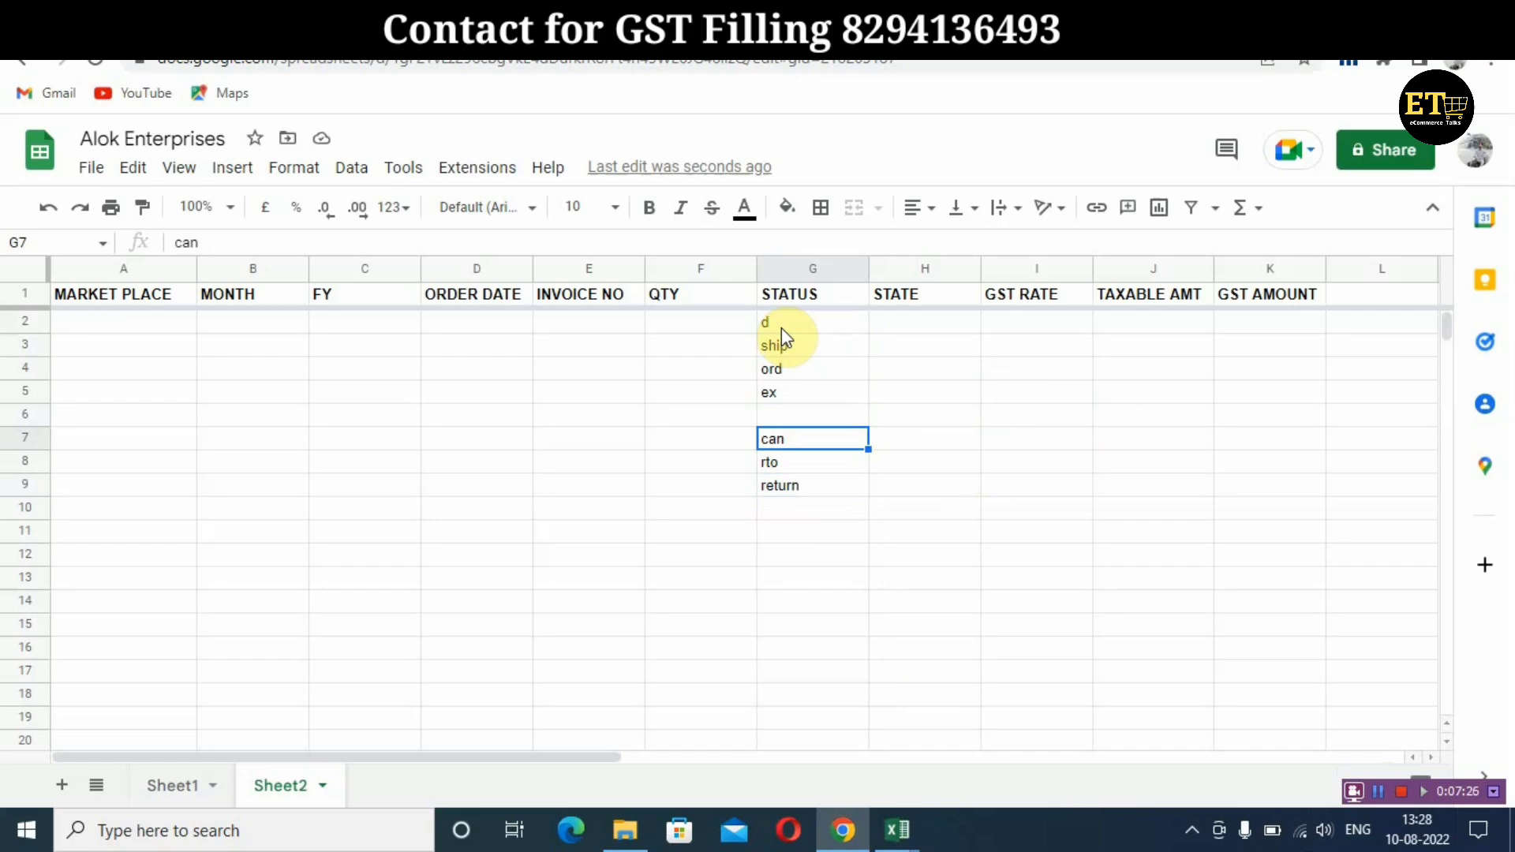
{"action": "key", "text": "Down"}
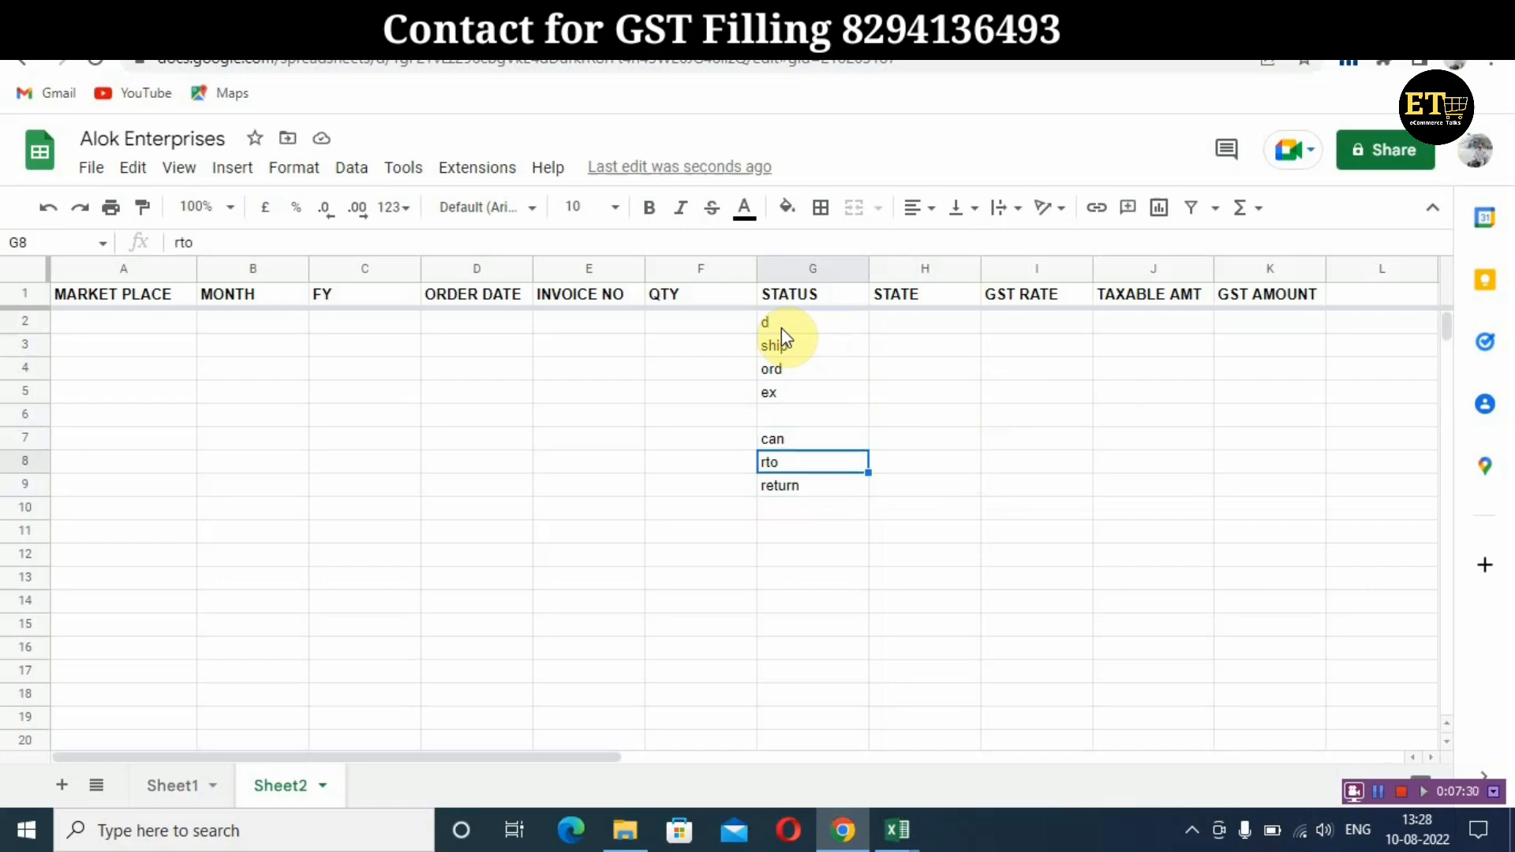
{"action": "key", "text": "Down"}
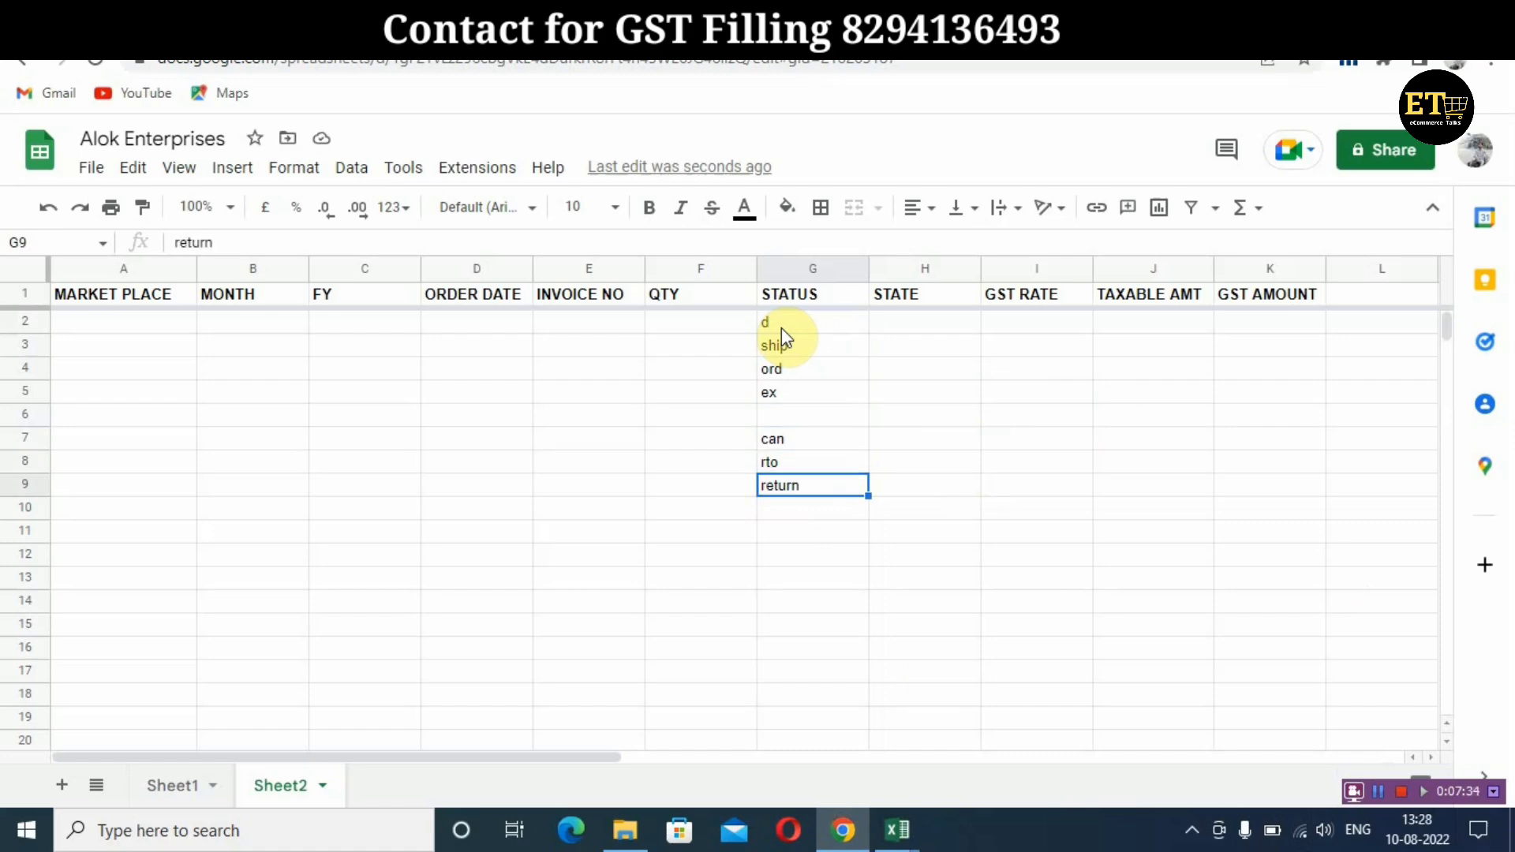
Clear all status entries from cells G2 to G9
{"action": "key", "text": "shift+Up"}
{"action": "key", "text": "shift+Up"}
{"action": "key", "text": "shift+Up"}
{"action": "key", "text": "shift+Up"}
{"action": "key", "text": "shift+Up"}
{"action": "key", "text": "shift+Up"}
{"action": "key", "text": "shift+Up"}
{"action": "key", "text": "shift+Up"}
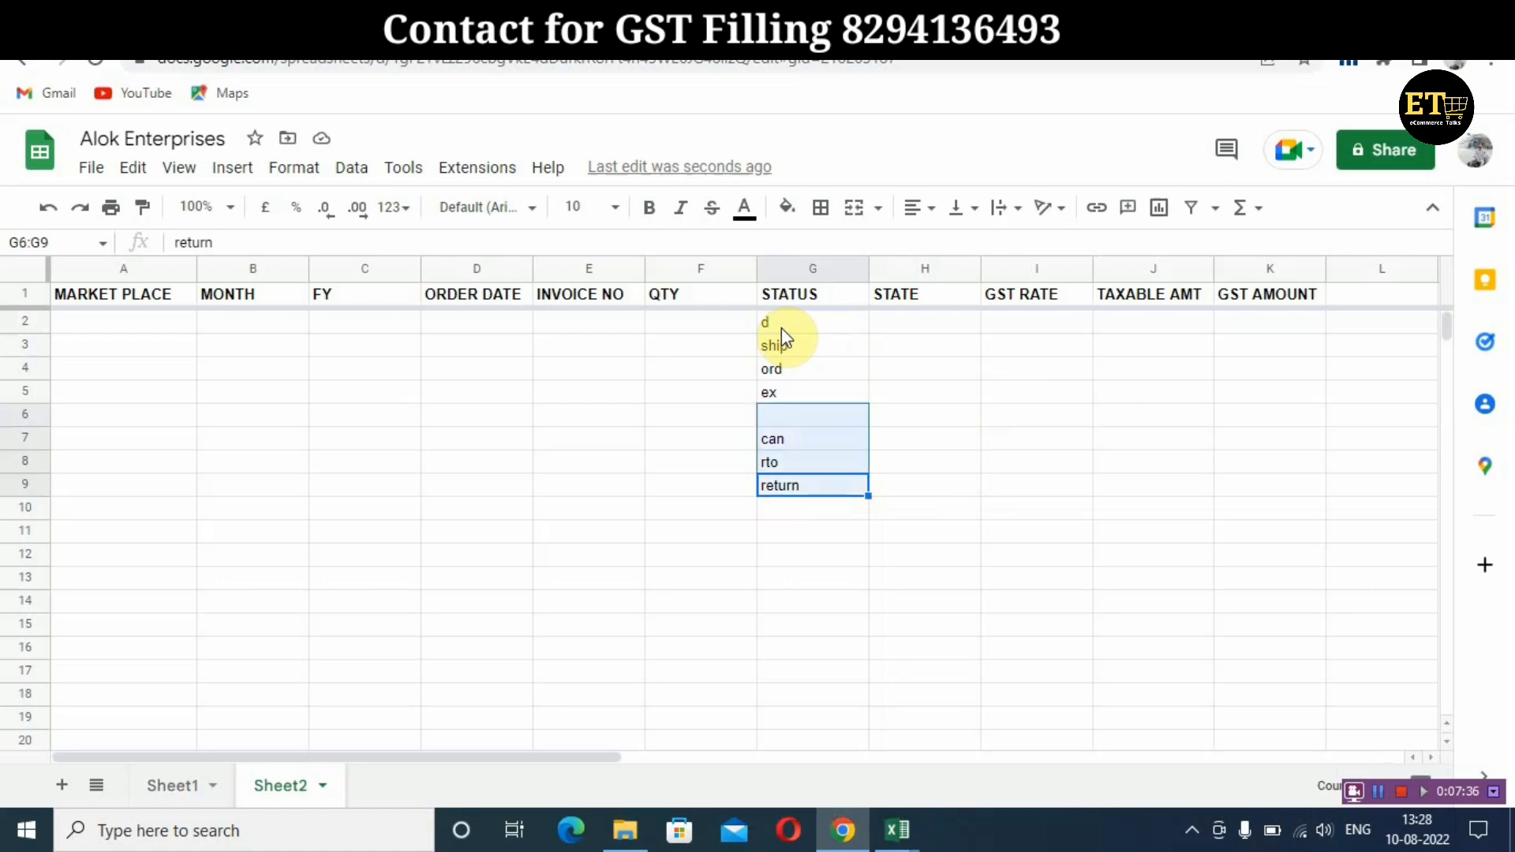
{"action": "key", "text": "shift+Down"}
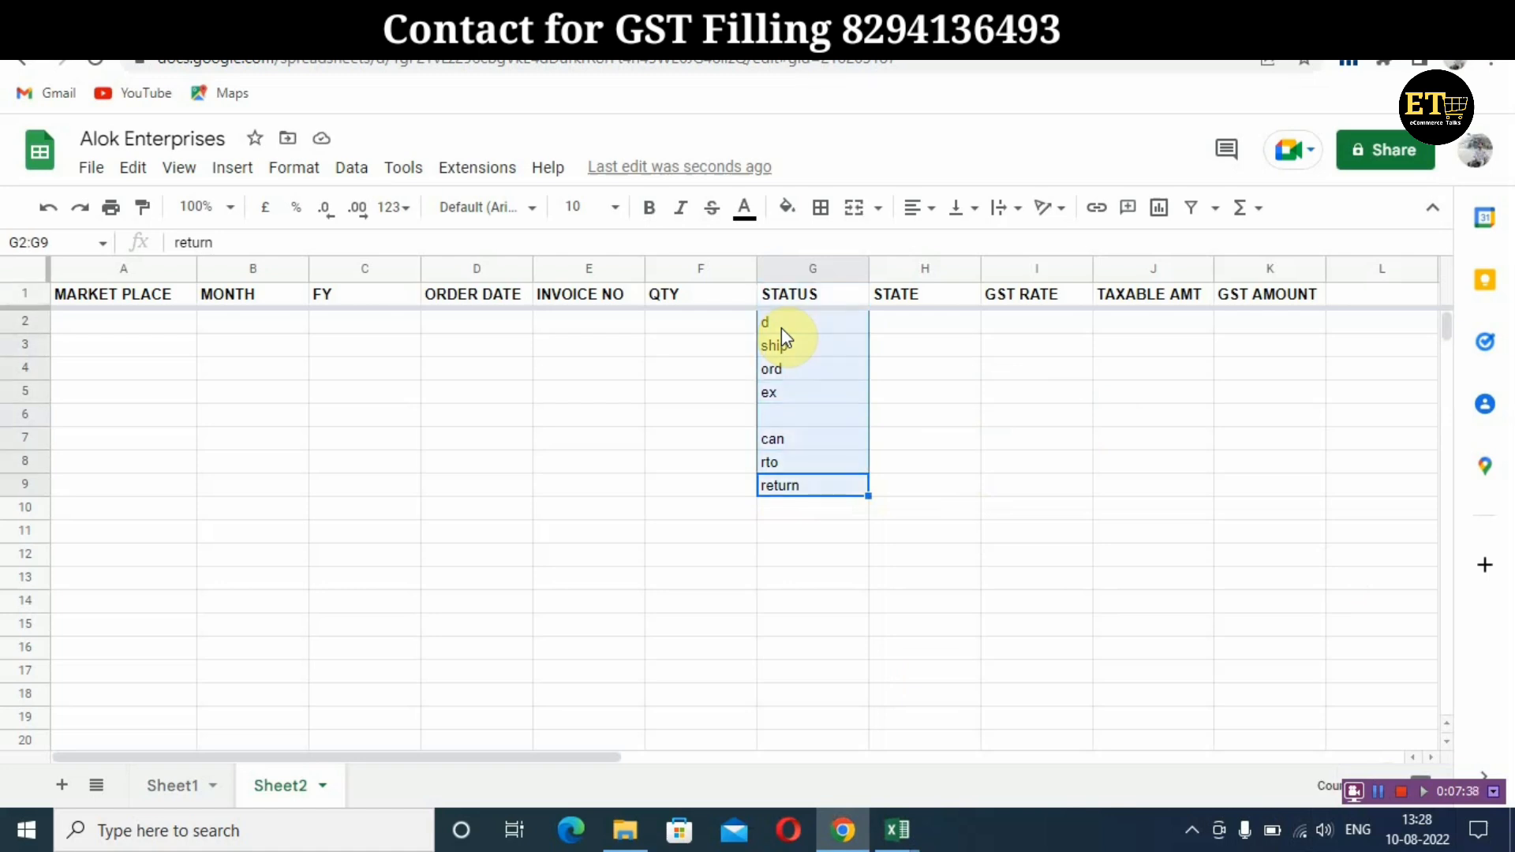
{"action": "key", "text": "Delete"}
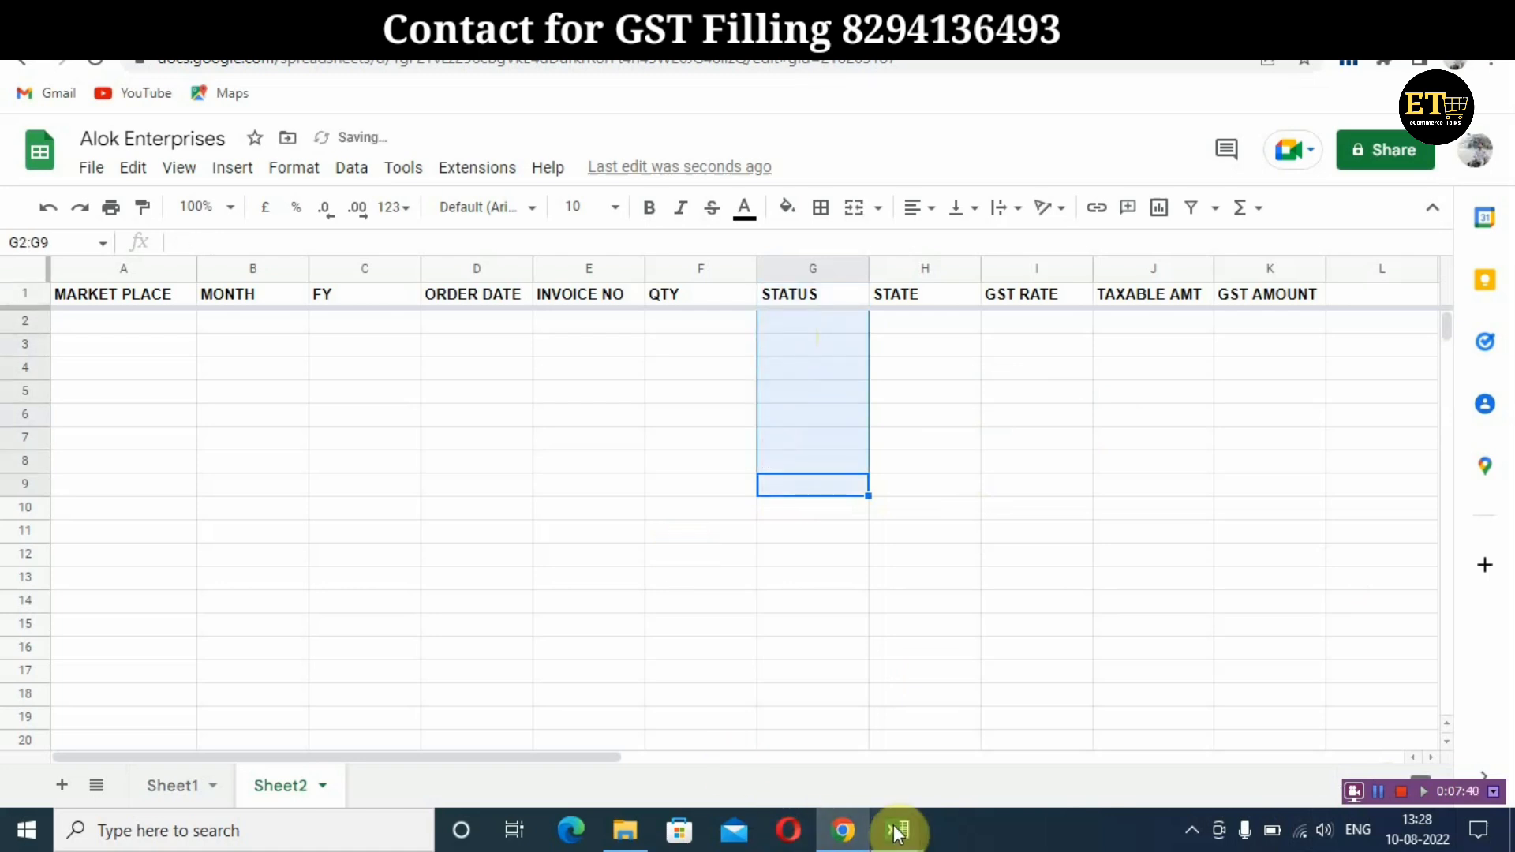
Locate the ForwardReports file in the downloaded report archive in File Explorer and switch to its open workbook in Excel
{"action": "mouse_move", "coordinate": [897, 832]}
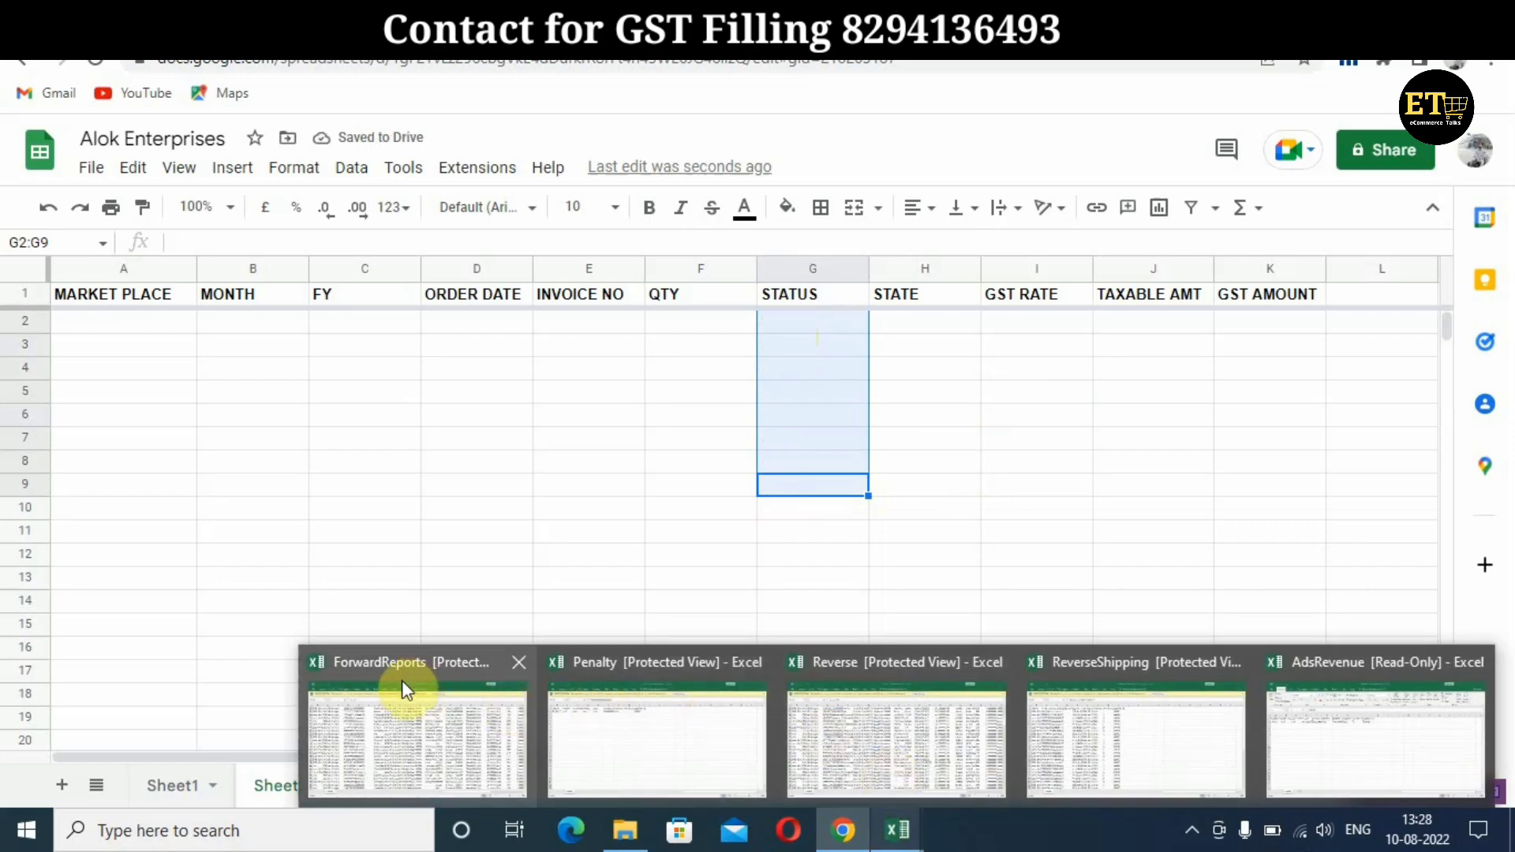
{"action": "mouse_move", "coordinate": [625, 830]}
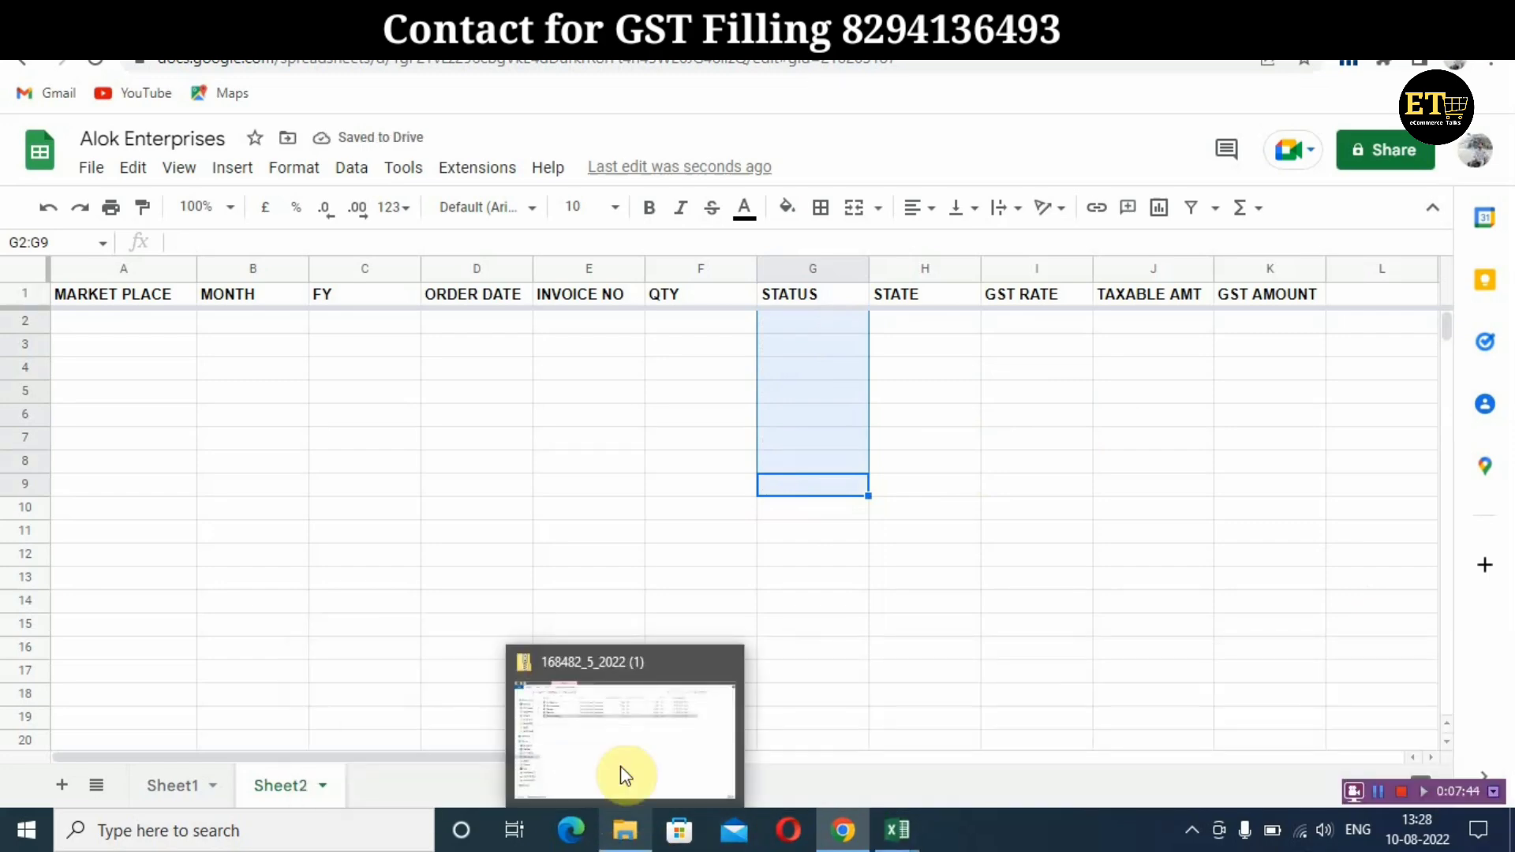
{"action": "left_click", "coordinate": [618, 768]}
{"action": "left_click", "coordinate": [272, 168]}
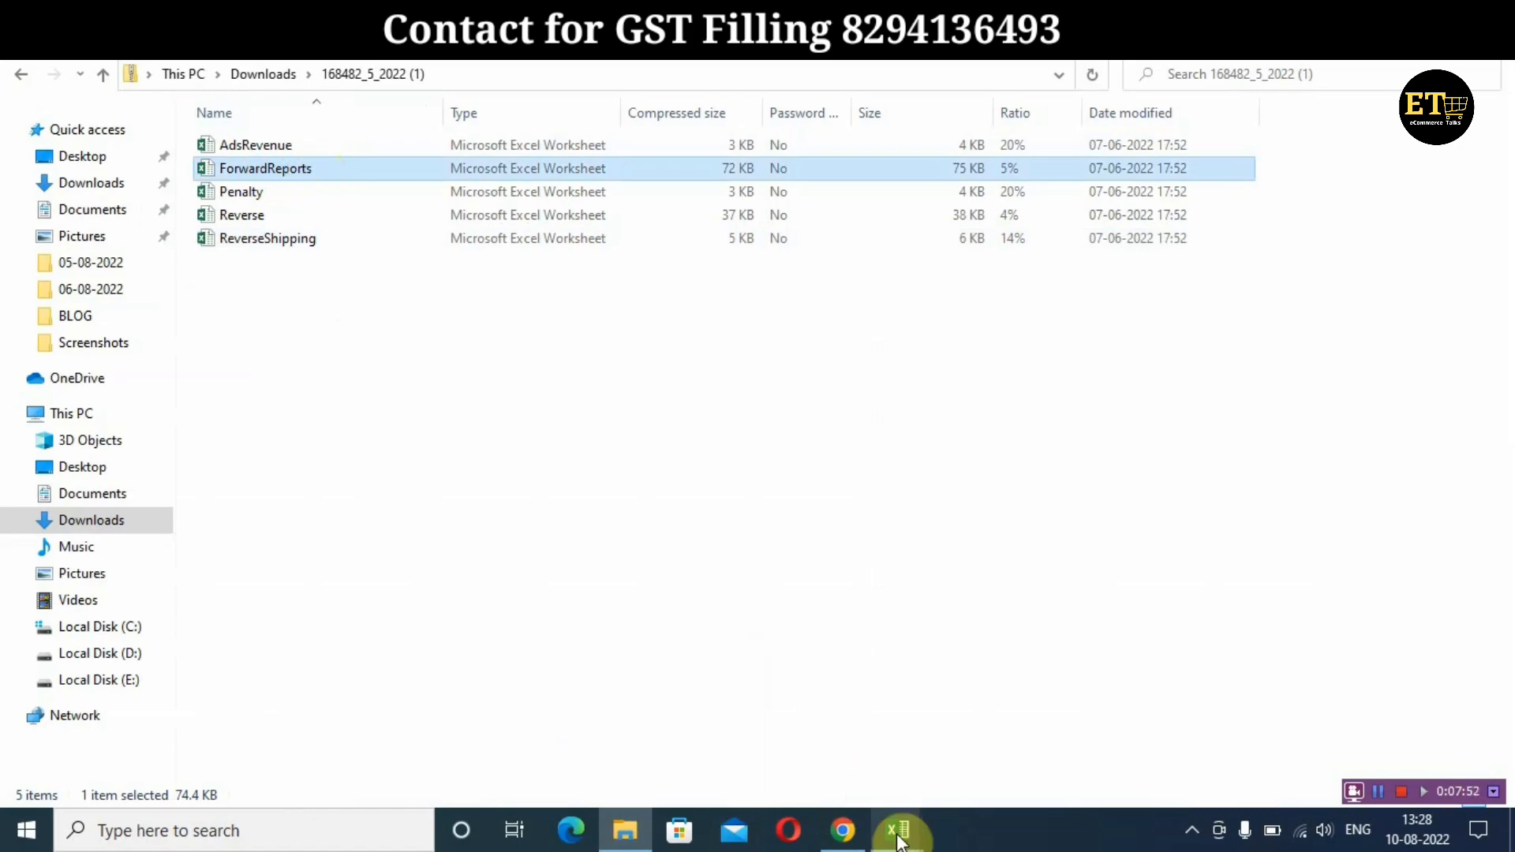
{"action": "mouse_move", "coordinate": [900, 841]}
{"action": "left_click", "coordinate": [454, 718]}
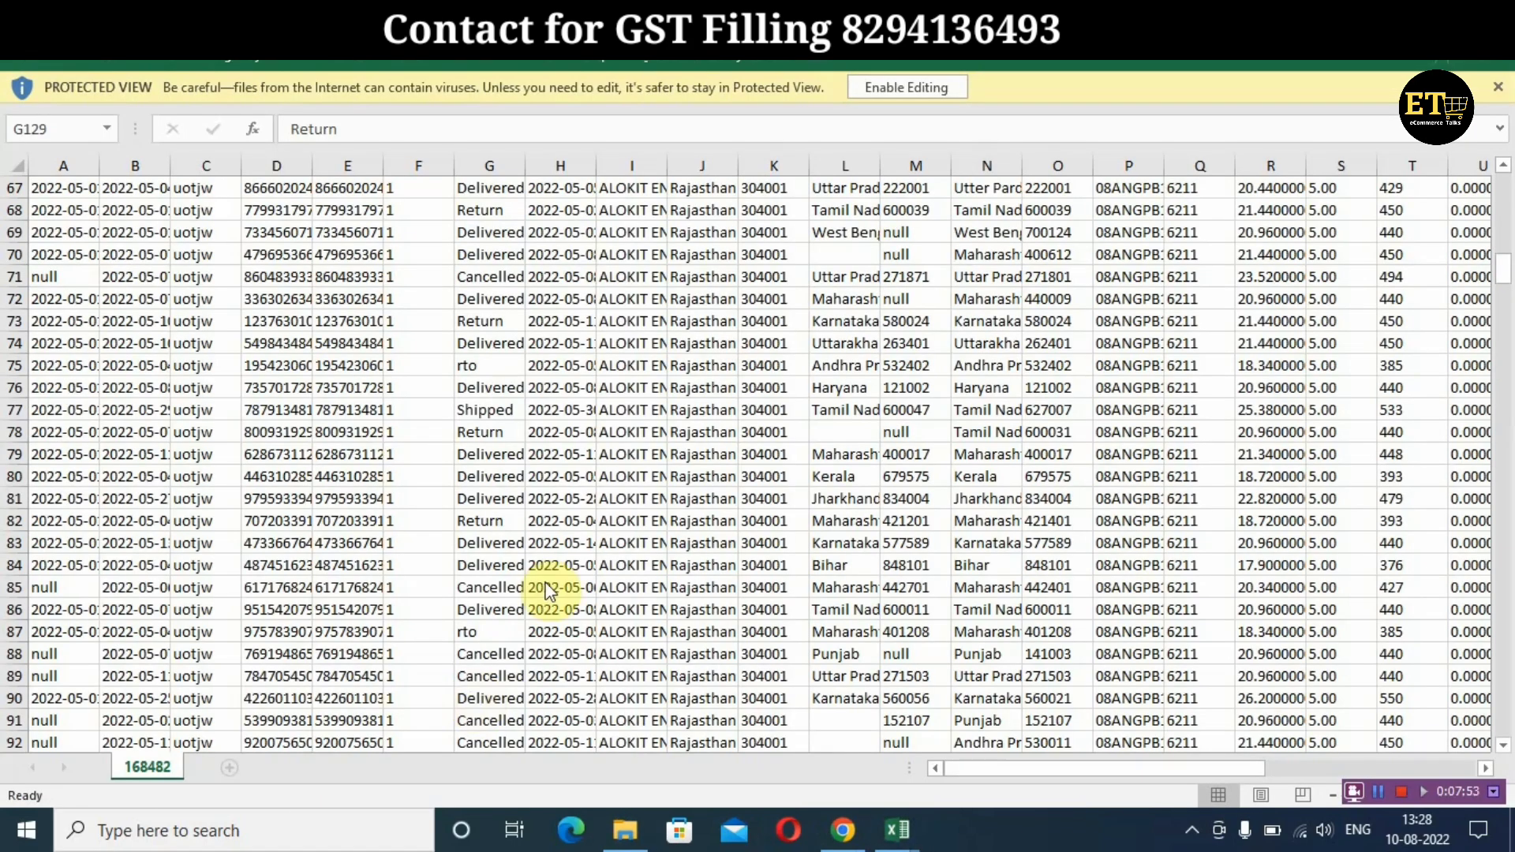
Check the order date and order status of the first record in row 2, and enable editing for the workbook
{"action": "scroll", "coordinate": [562, 346], "scroll_direction": "up", "scroll_amount": 20}
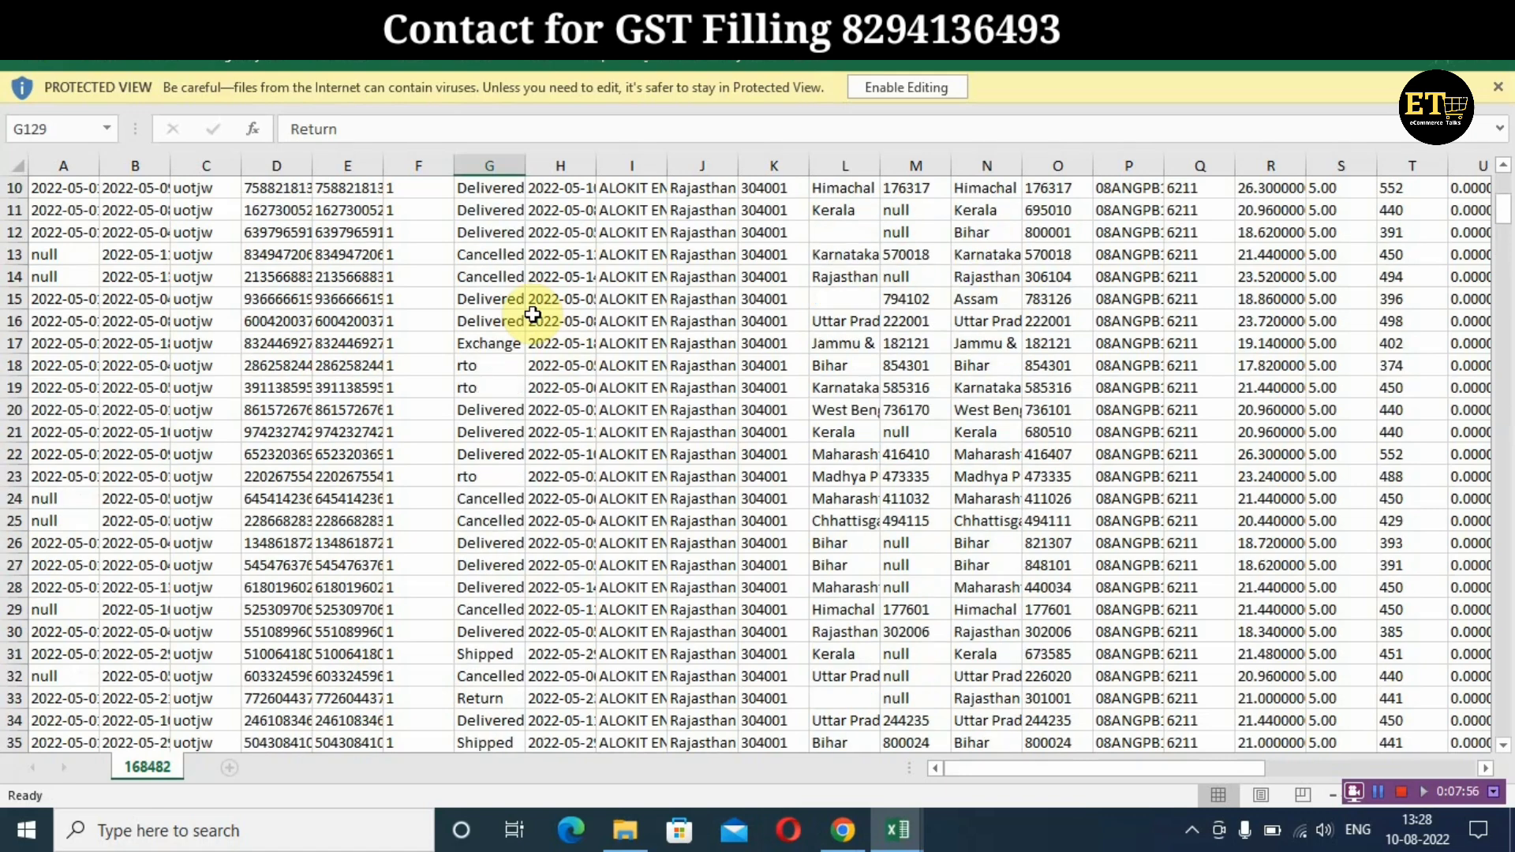
{"action": "left_click", "coordinate": [502, 211]}
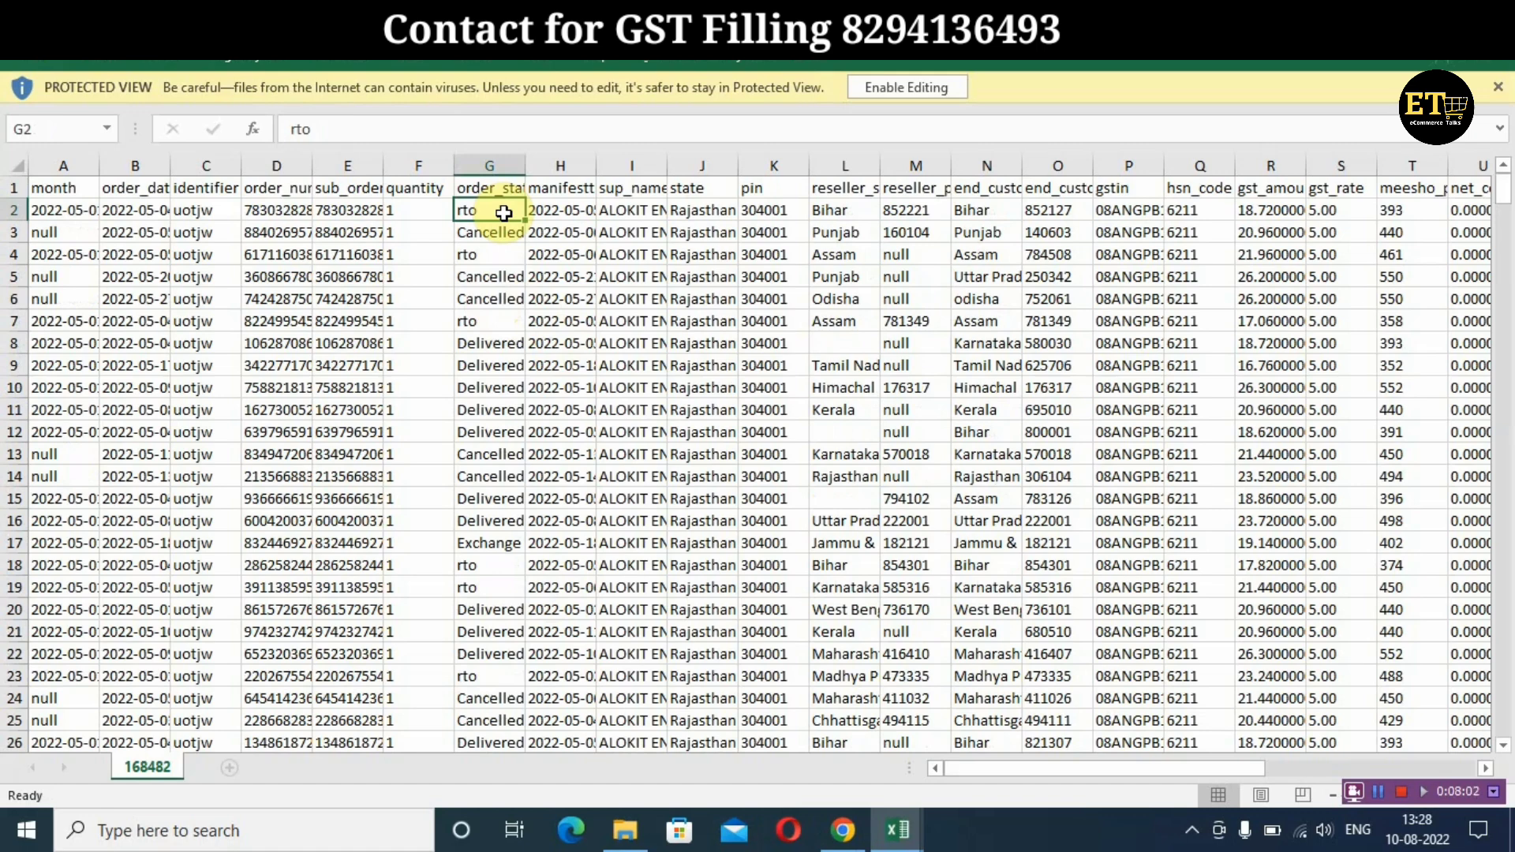
{"action": "left_click", "coordinate": [152, 210]}
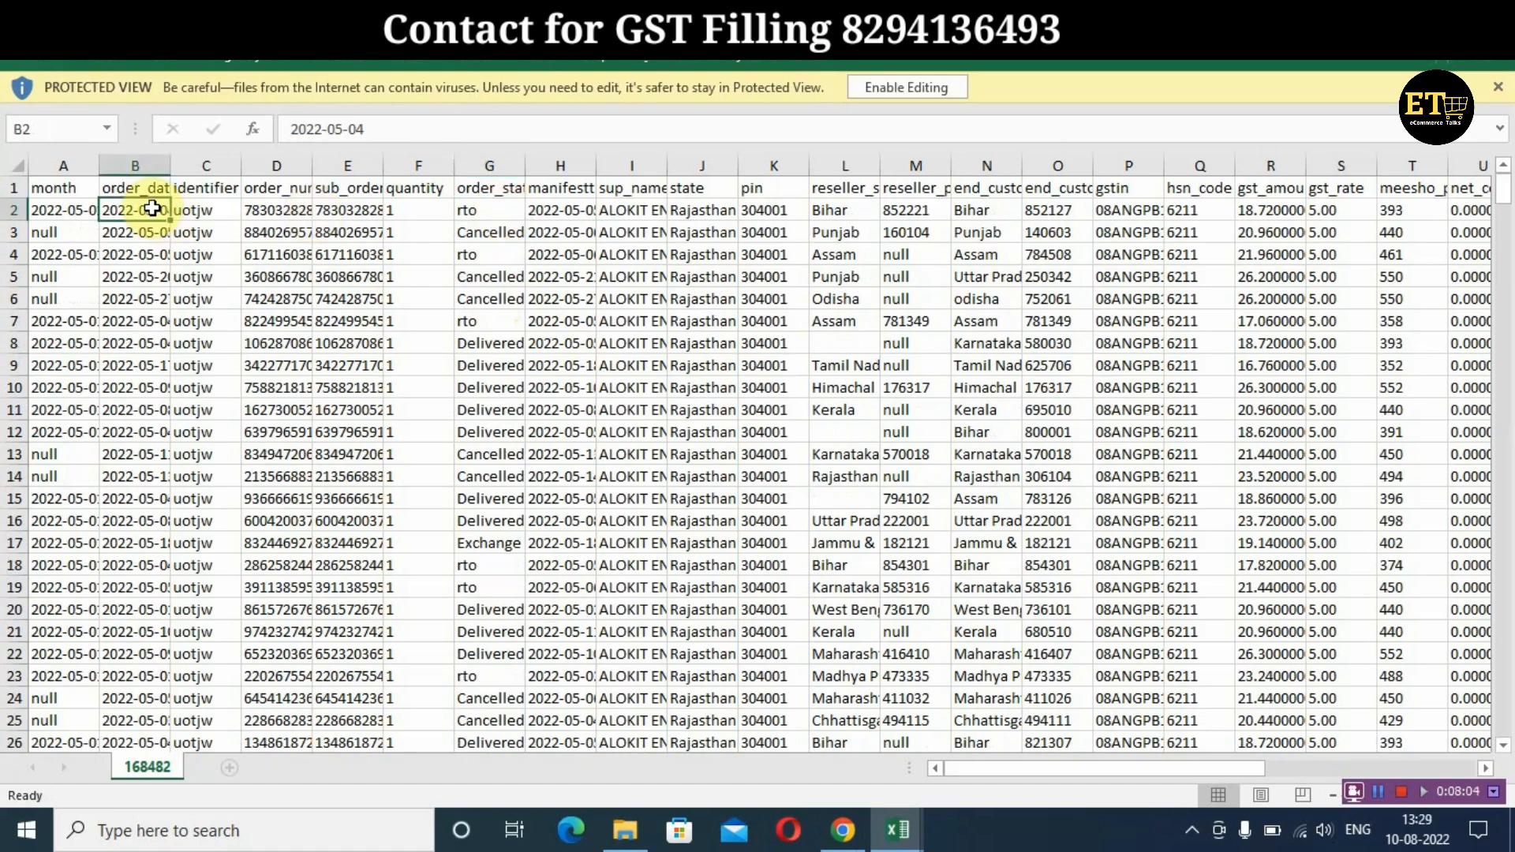
{"action": "left_click", "coordinate": [486, 211]}
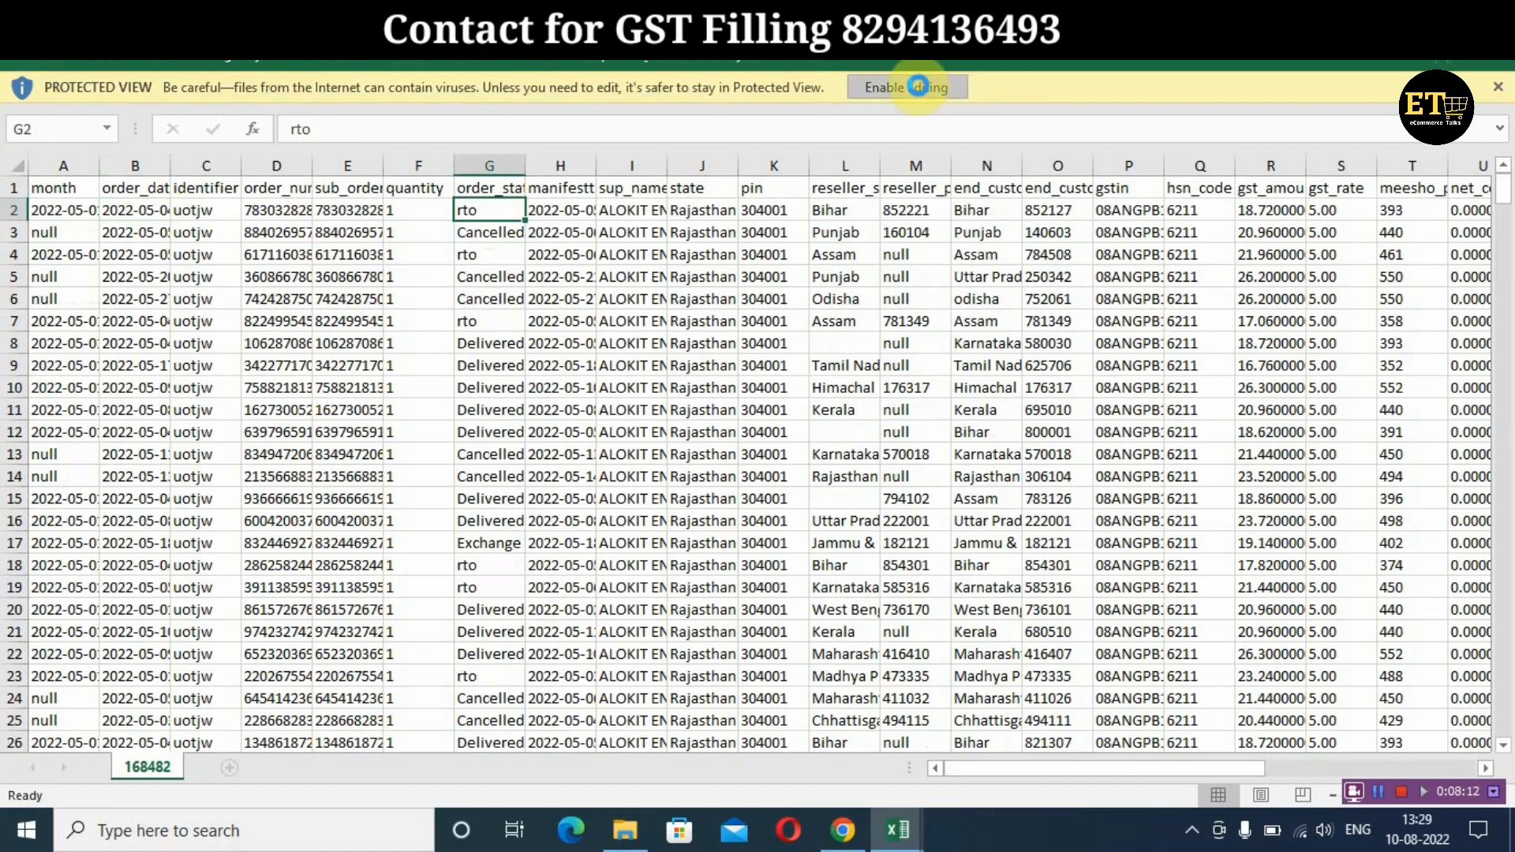
{"action": "left_click", "coordinate": [922, 87]}
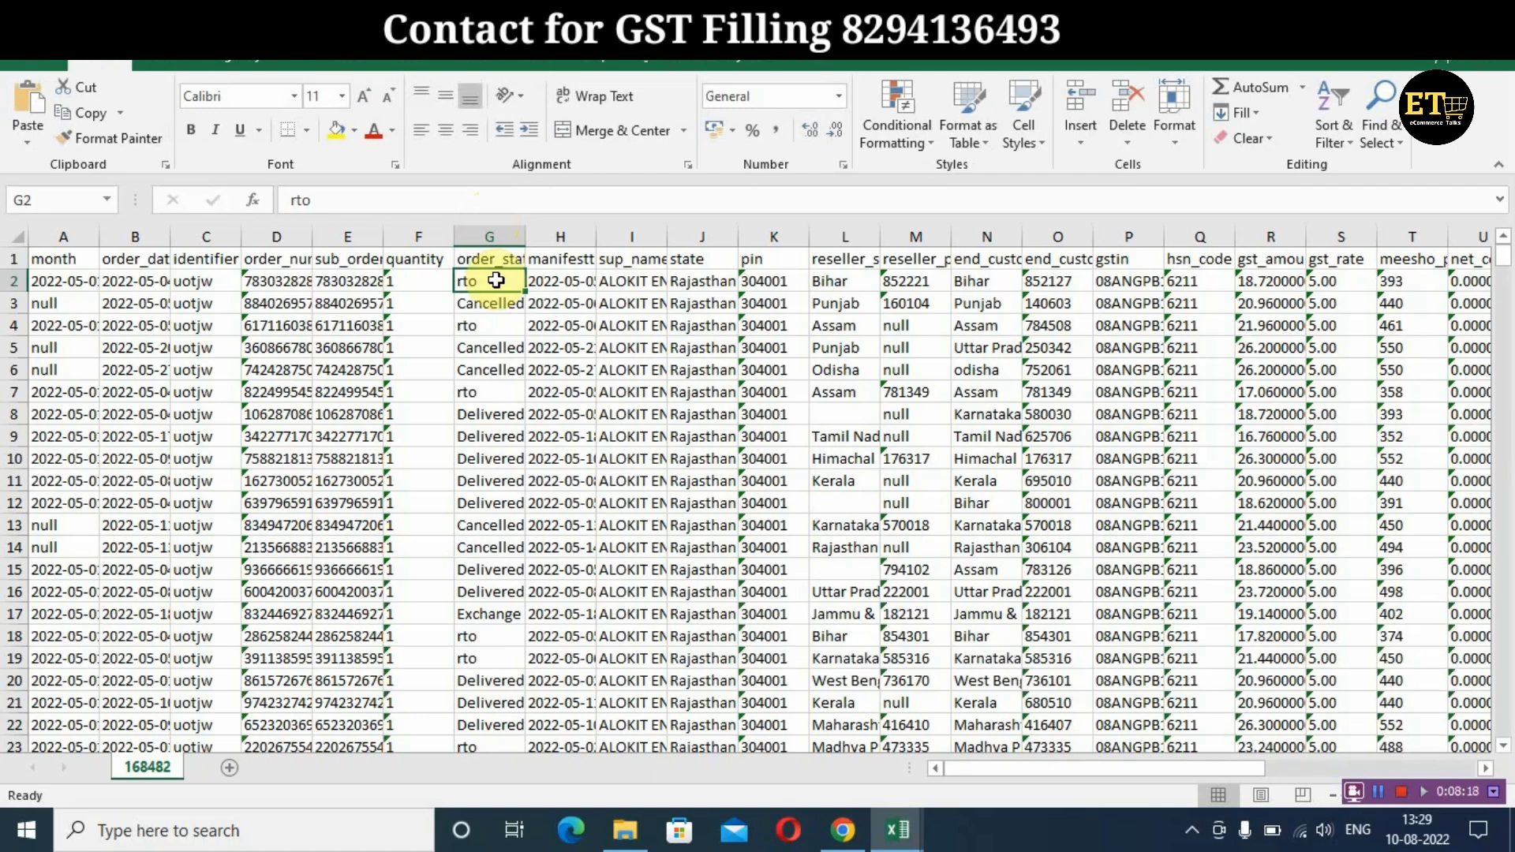
Examine the different kinds of order status in column G, from row 3 down to row 31
{"action": "left_click", "coordinate": [497, 309]}
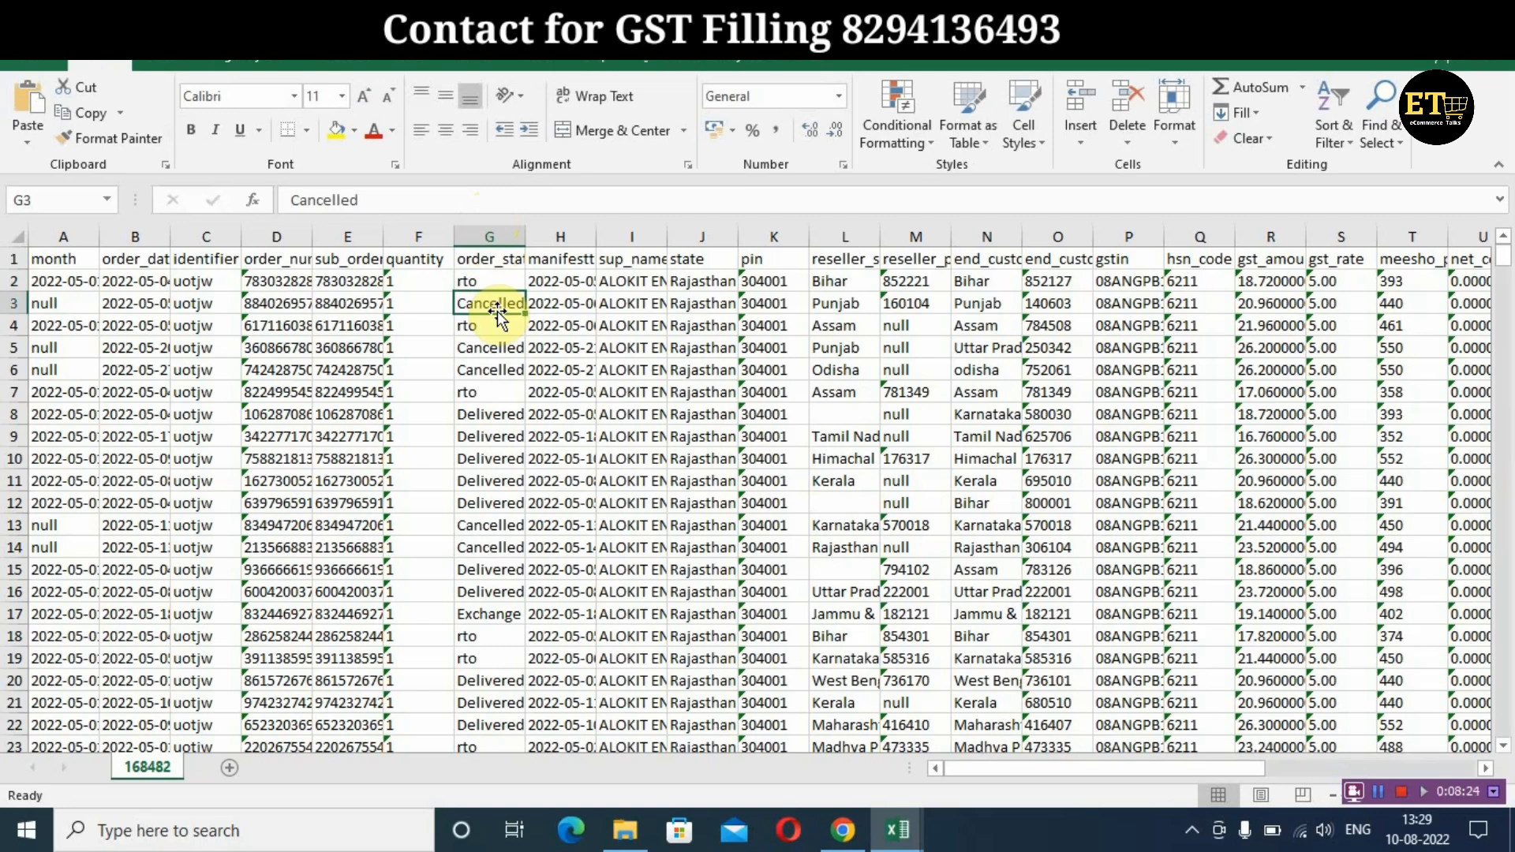
{"action": "left_click", "coordinate": [498, 324]}
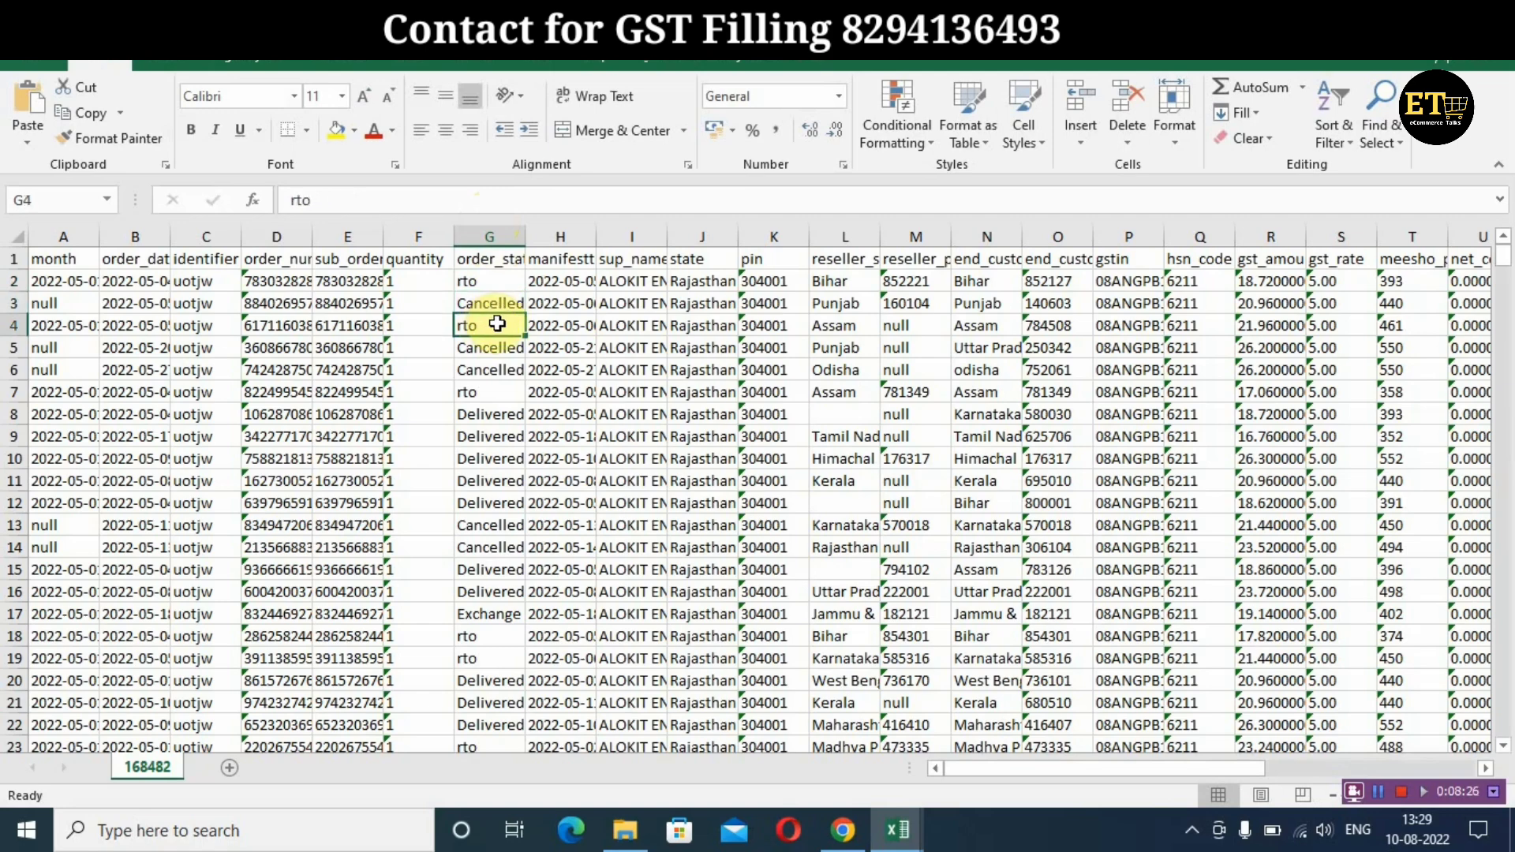
{"action": "left_click", "coordinate": [494, 415]}
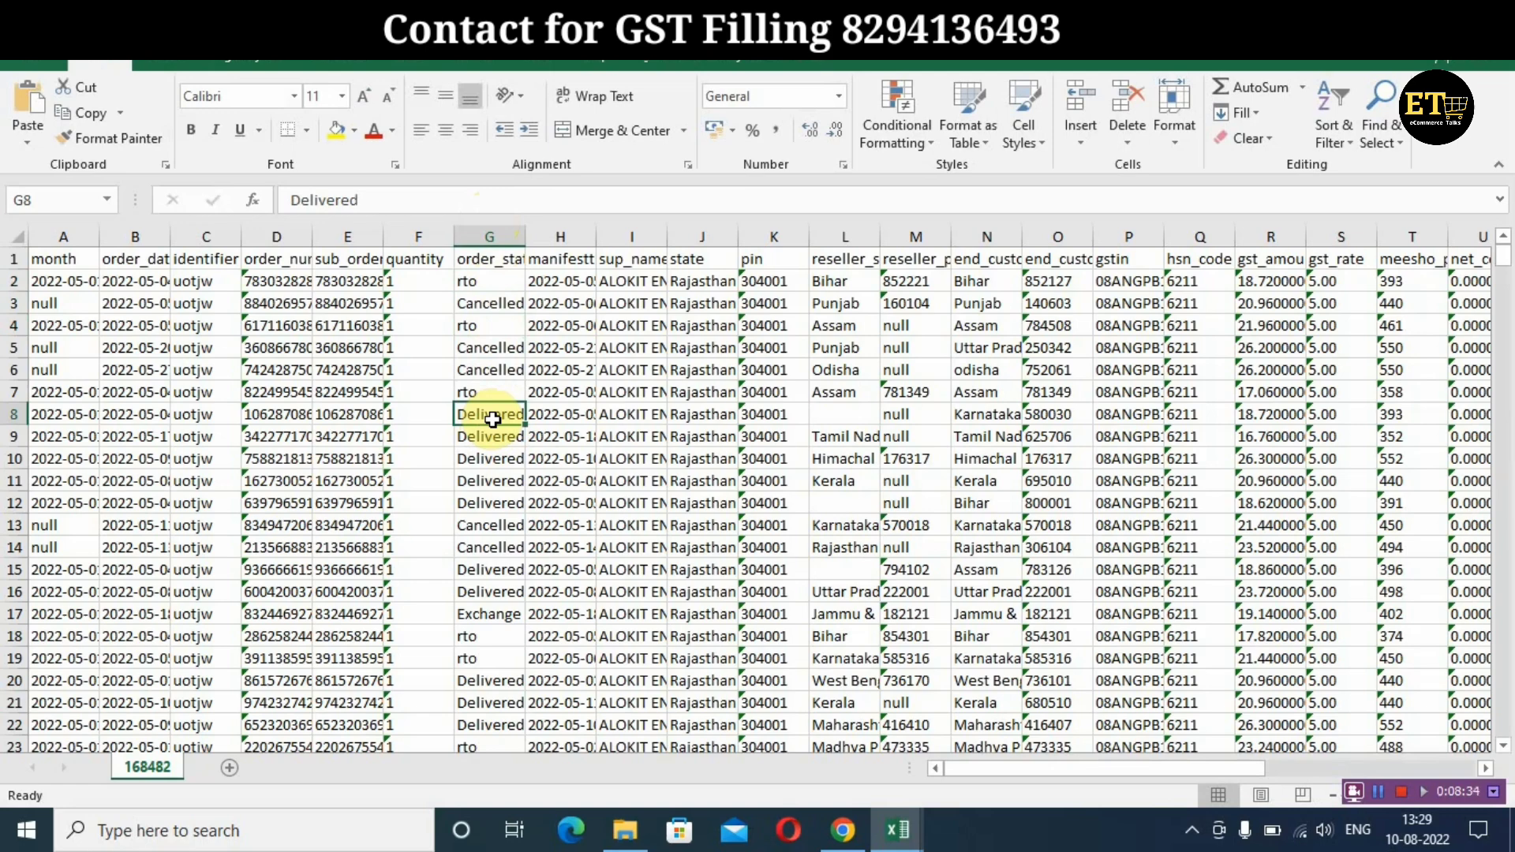
{"action": "left_click", "coordinate": [481, 619]}
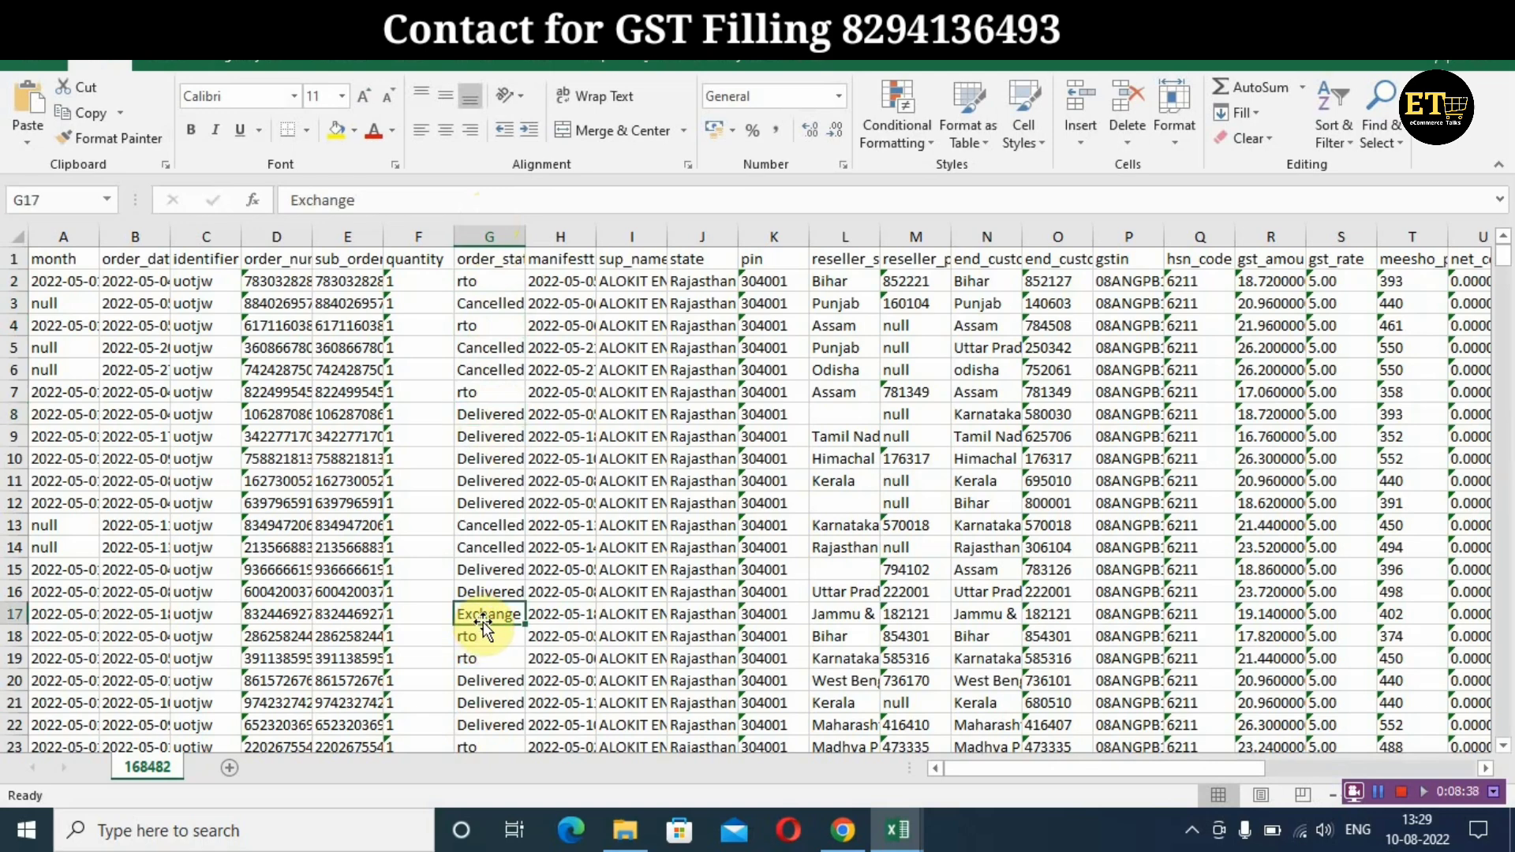
{"action": "scroll", "coordinate": [514, 498], "scroll_direction": "down", "scroll_amount": 4}
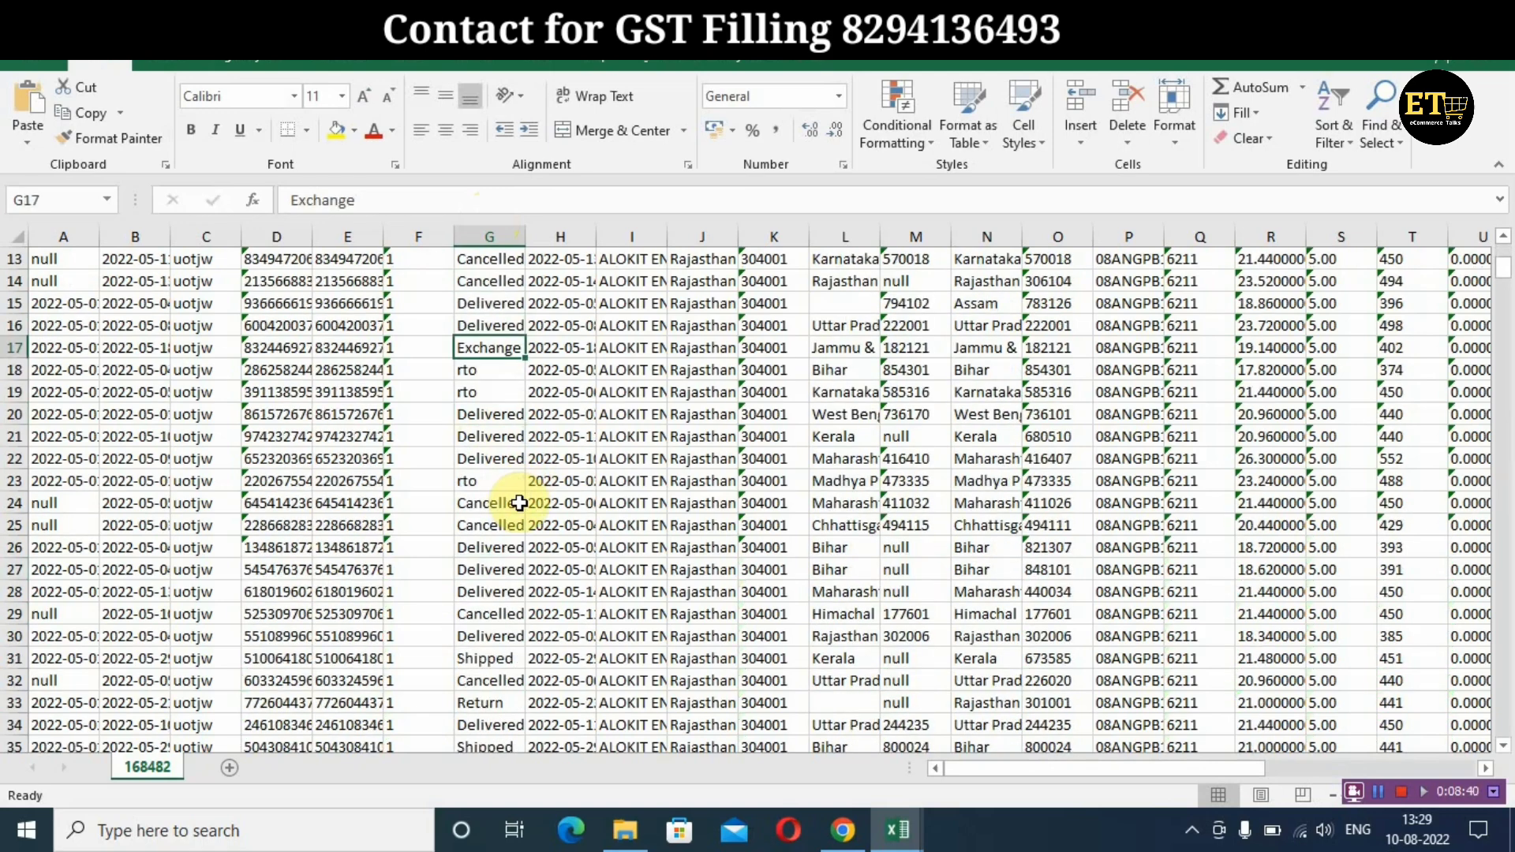
{"action": "scroll", "coordinate": [519, 502], "scroll_direction": "down", "scroll_amount": 1}
{"action": "left_click", "coordinate": [489, 593]}
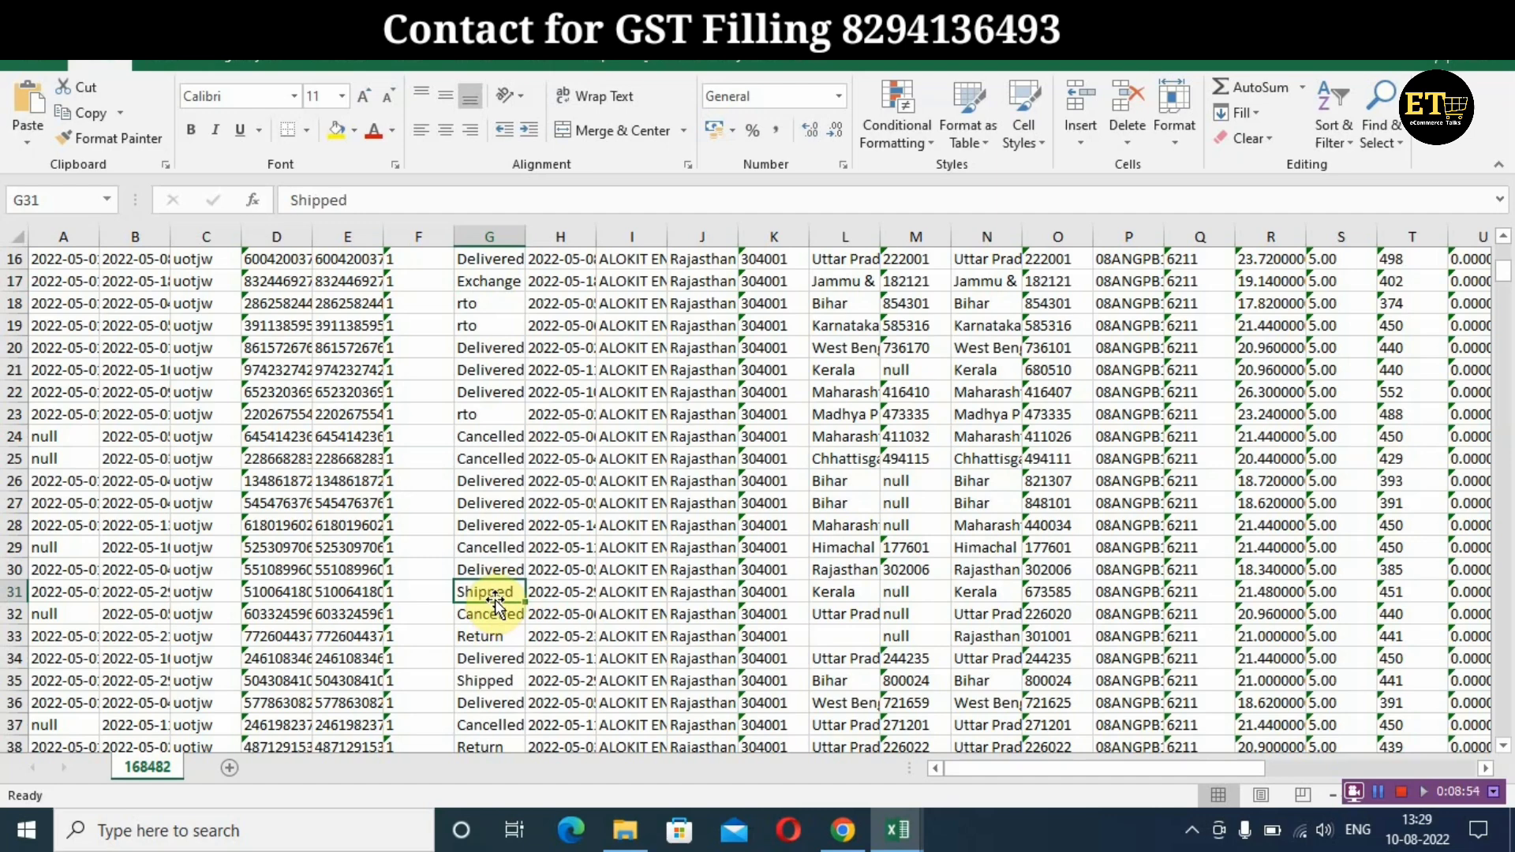
Follow the rto record in row 23 across from its order status to its GST amount in column R
{"action": "left_click", "coordinate": [510, 414]}
{"action": "key", "text": "Right"}
{"action": "key", "text": "Right"}
{"action": "key", "text": "Right"}
{"action": "key", "text": "Right"}
{"action": "key", "text": "Right"}
{"action": "key", "text": "Right"}
{"action": "key", "text": "Right"}
{"action": "key", "text": "Right"}
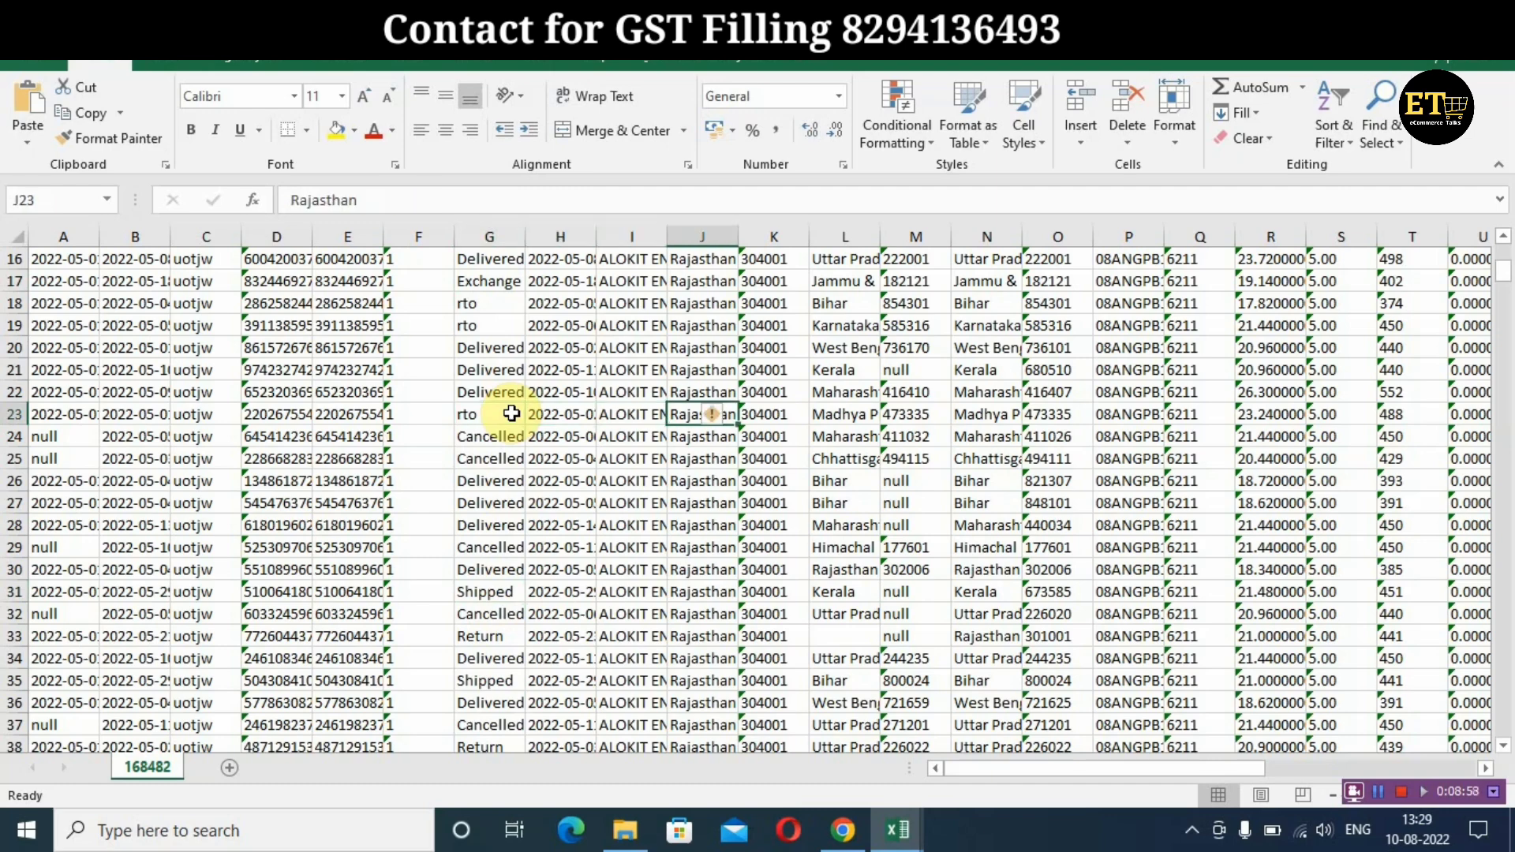
{"action": "key", "text": "Right"}
{"action": "key", "text": "Right"}
{"action": "key", "text": "Right"}
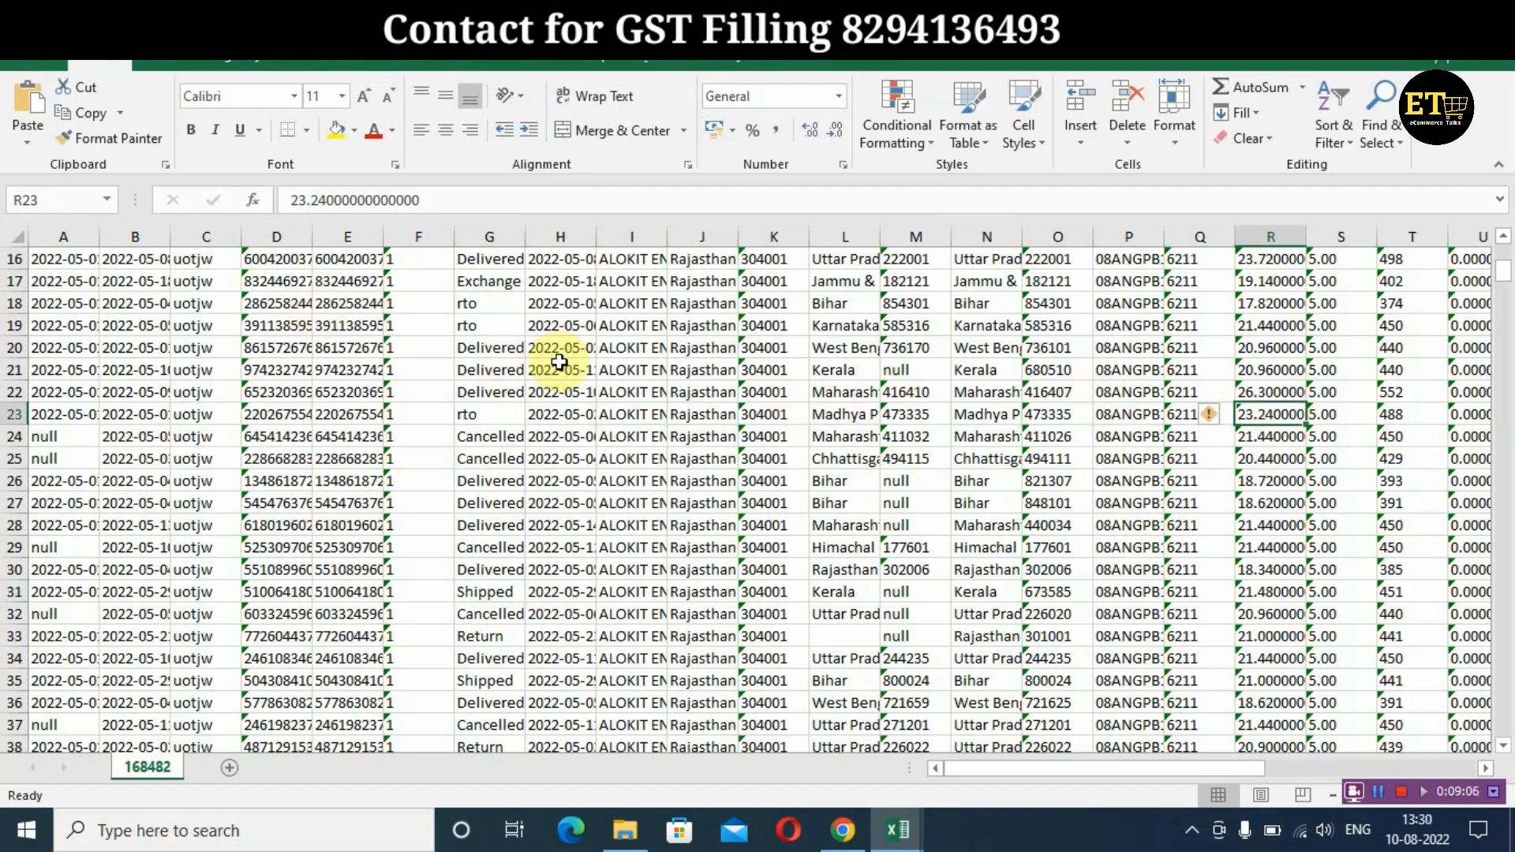
Check the GST amounts in column R for the records in rows 20, 18 and 24
{"action": "left_click", "coordinate": [1262, 349]}
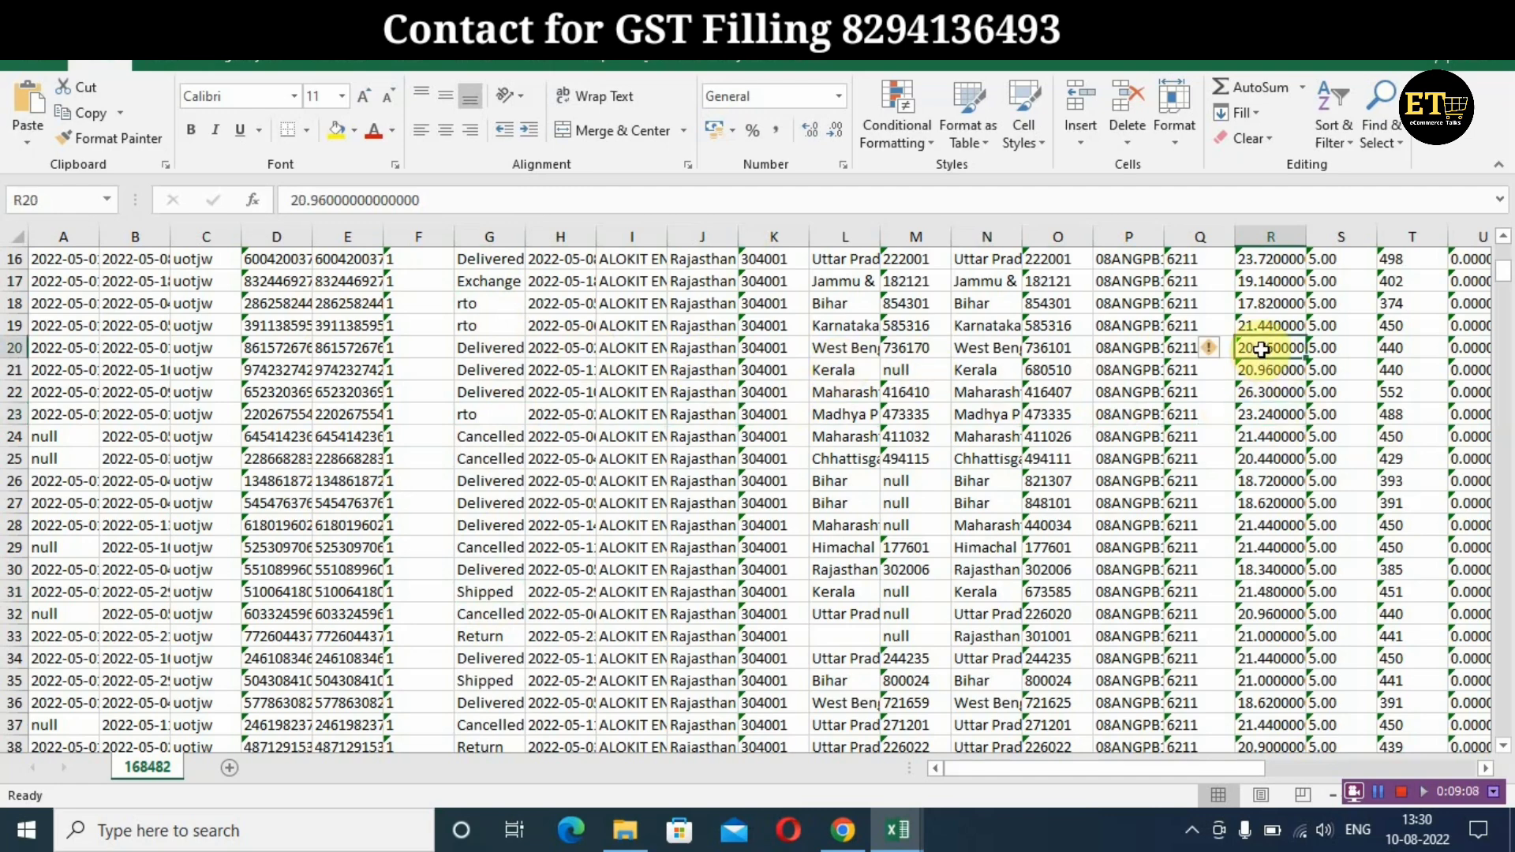
{"action": "left_click", "coordinate": [1261, 305]}
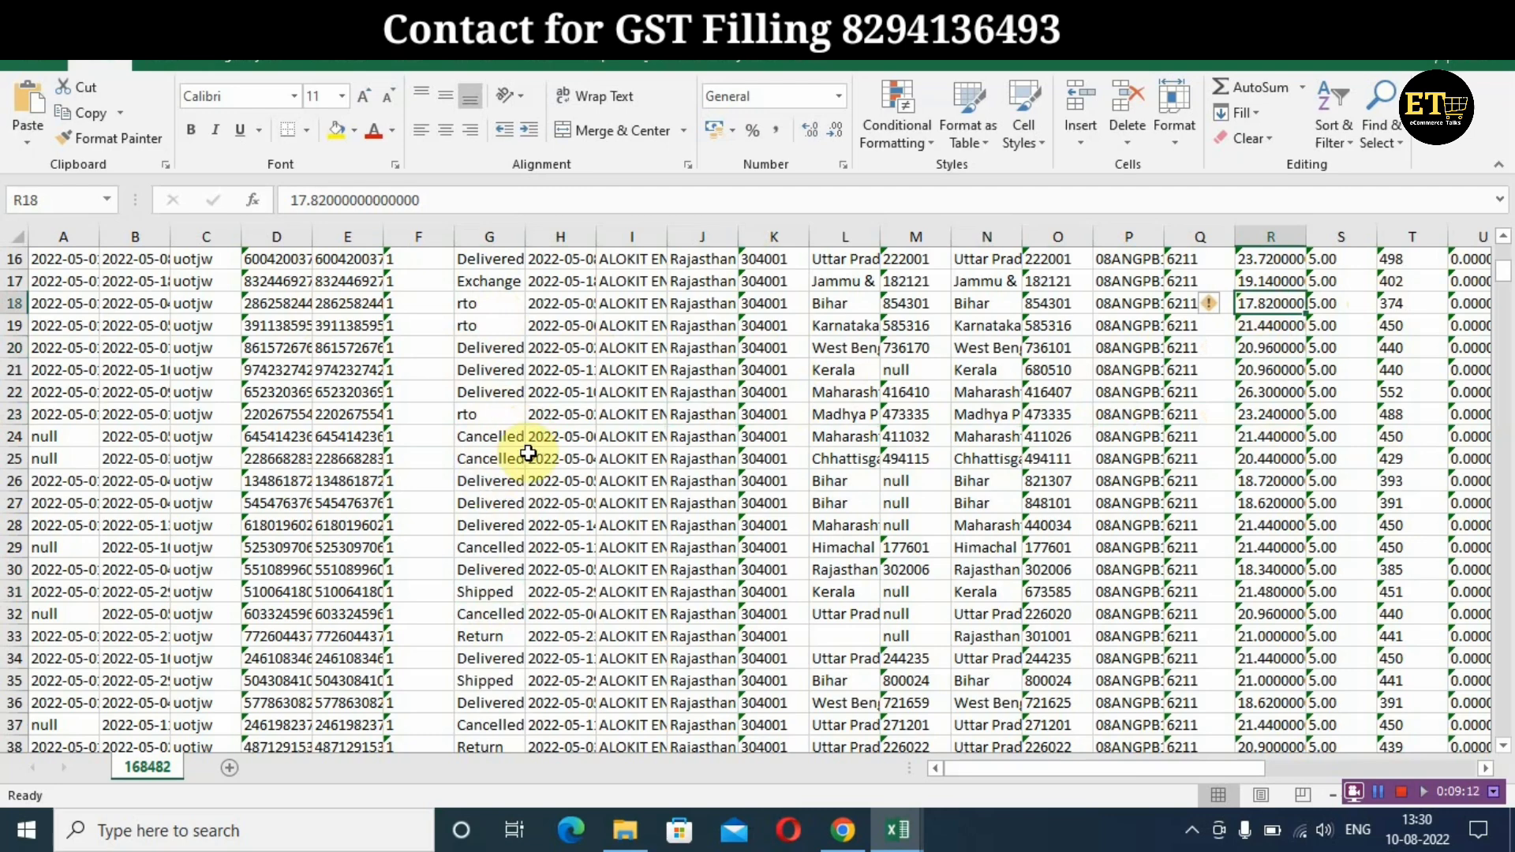
{"action": "left_click", "coordinate": [1265, 434]}
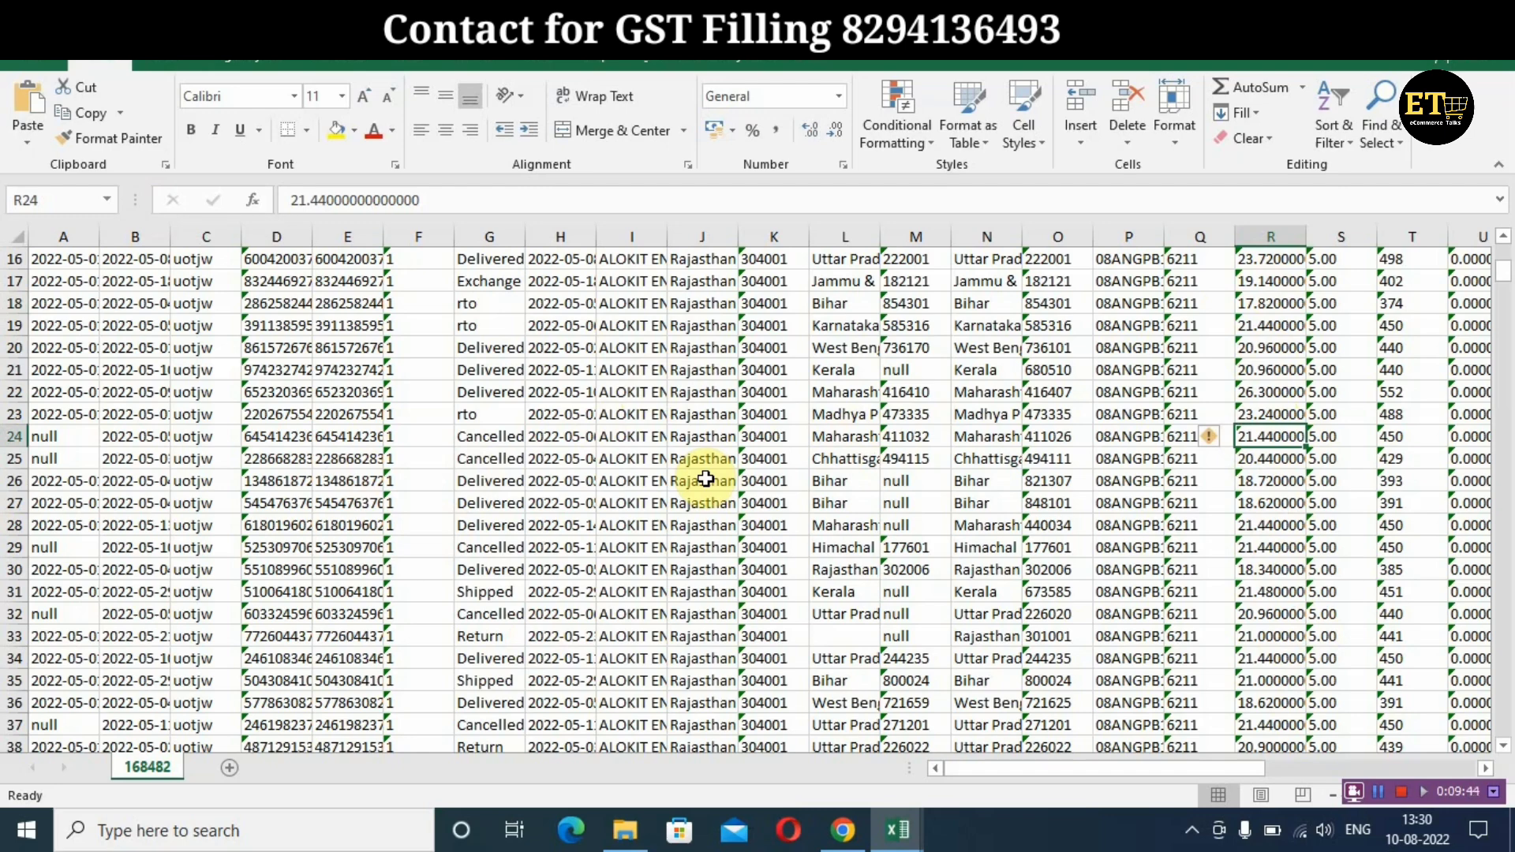
Add filters to the header row in row 1 of the ForwardReports sheet
{"action": "scroll", "coordinate": [671, 458], "scroll_direction": "up", "scroll_amount": 5}
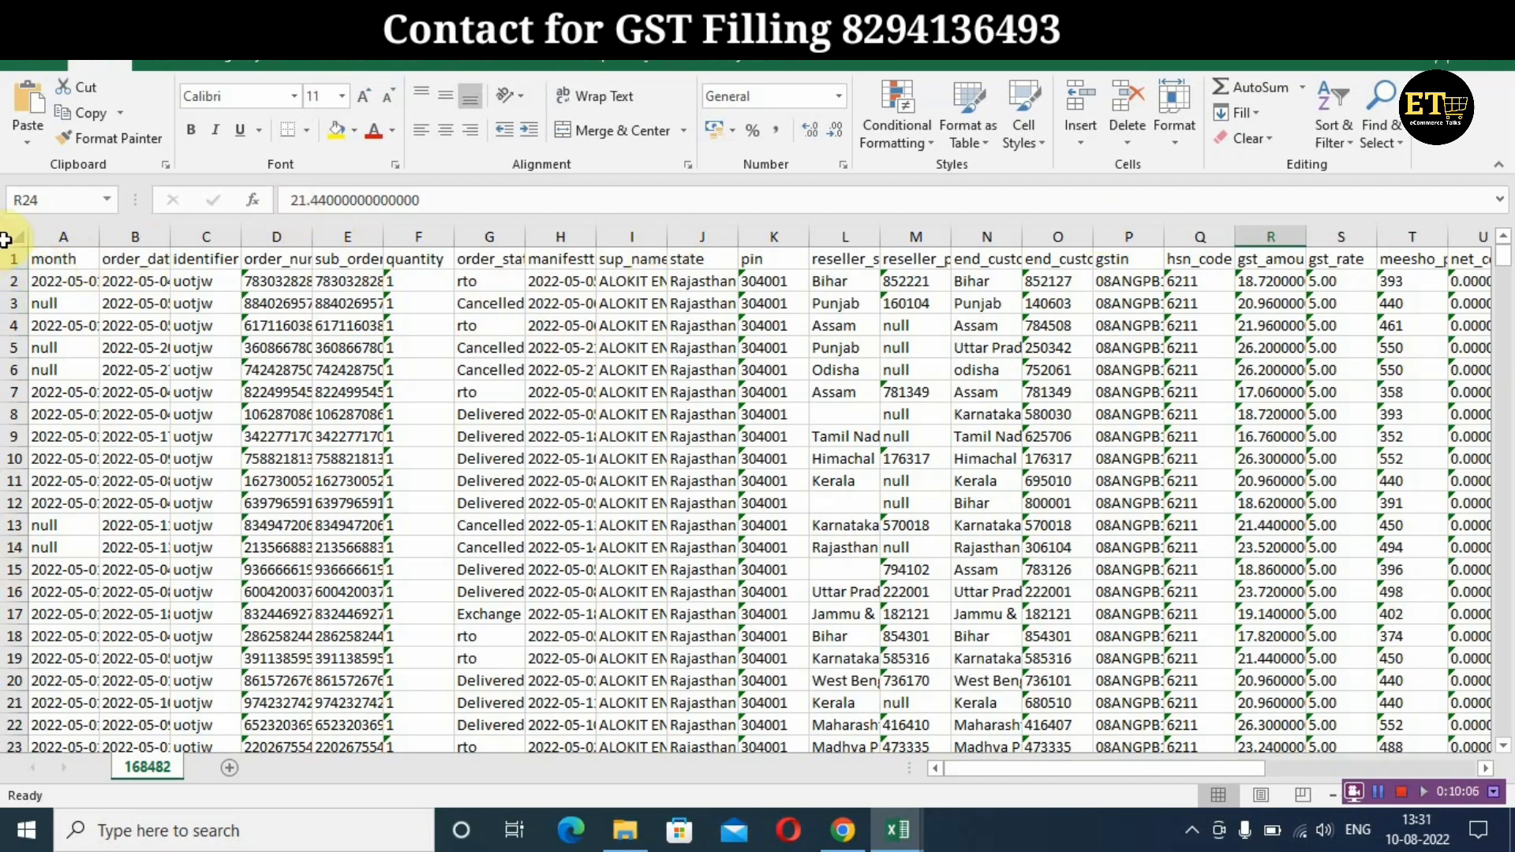
{"action": "left_click", "coordinate": [14, 259]}
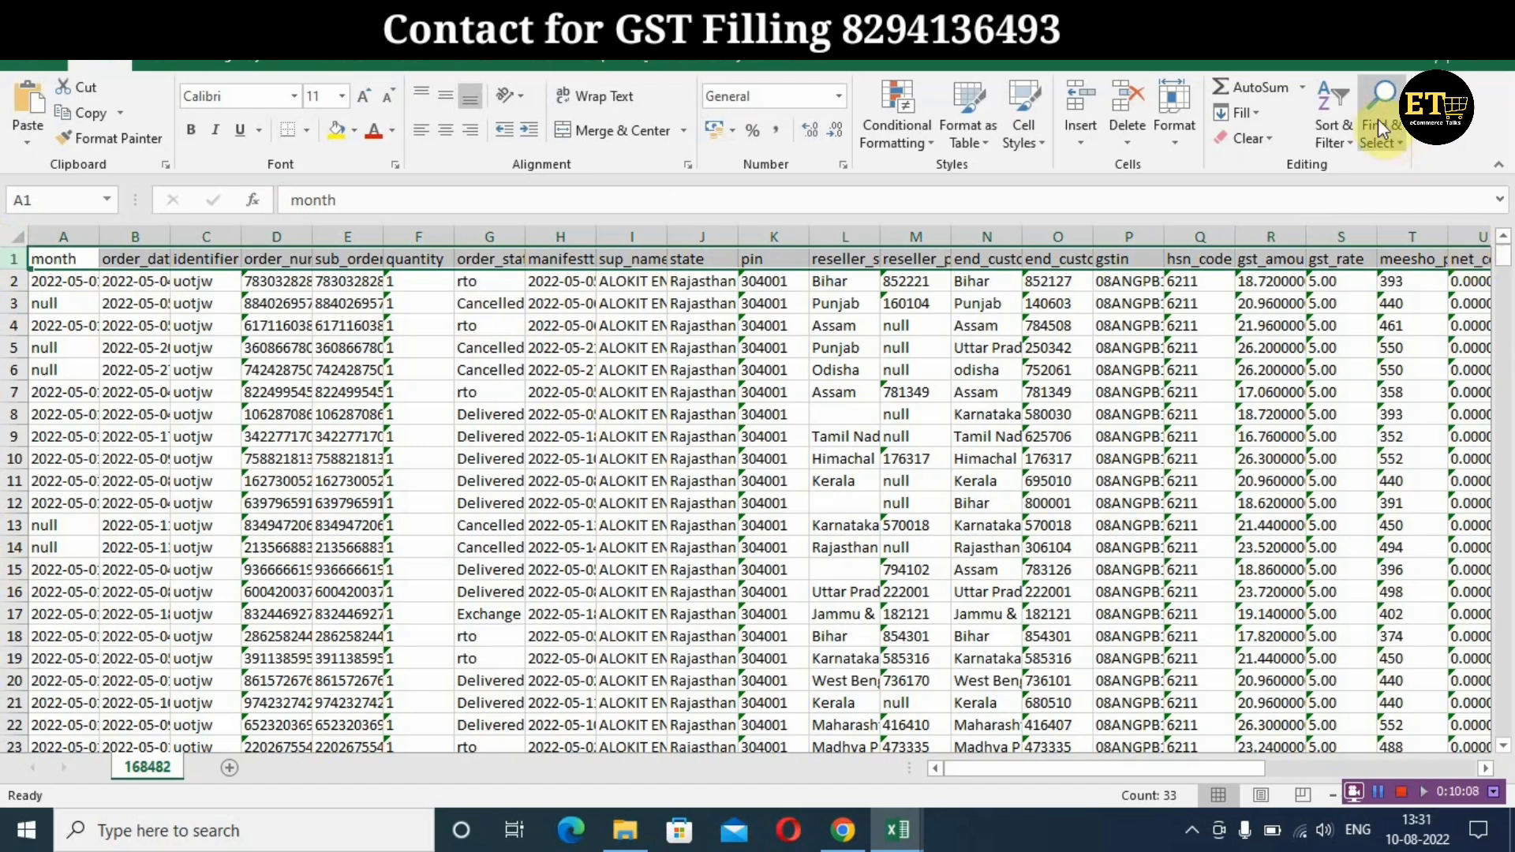
{"action": "left_click", "coordinate": [1340, 140]}
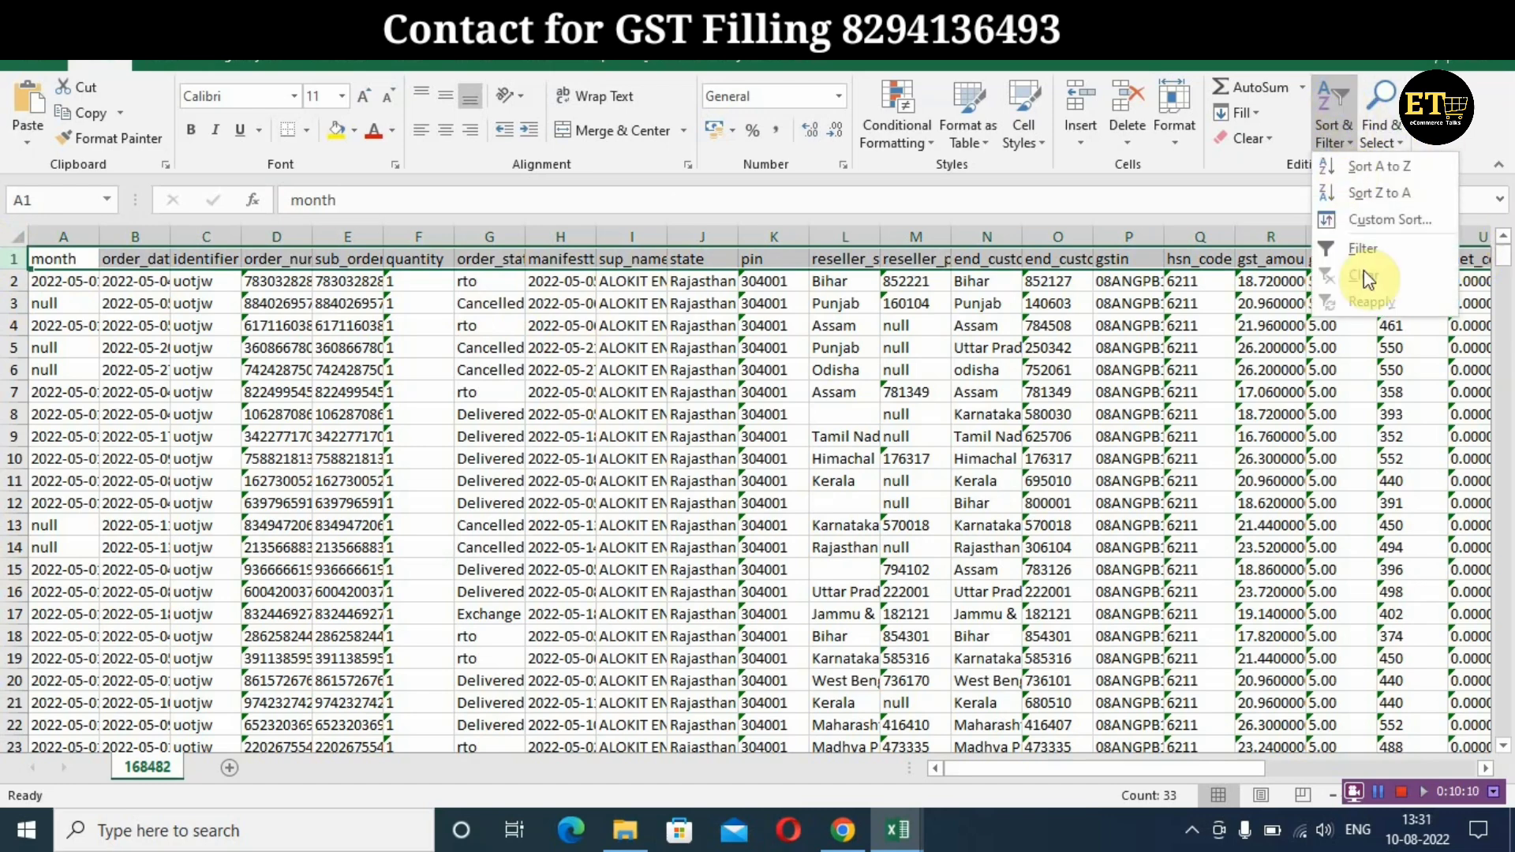
{"action": "left_click", "coordinate": [1361, 249]}
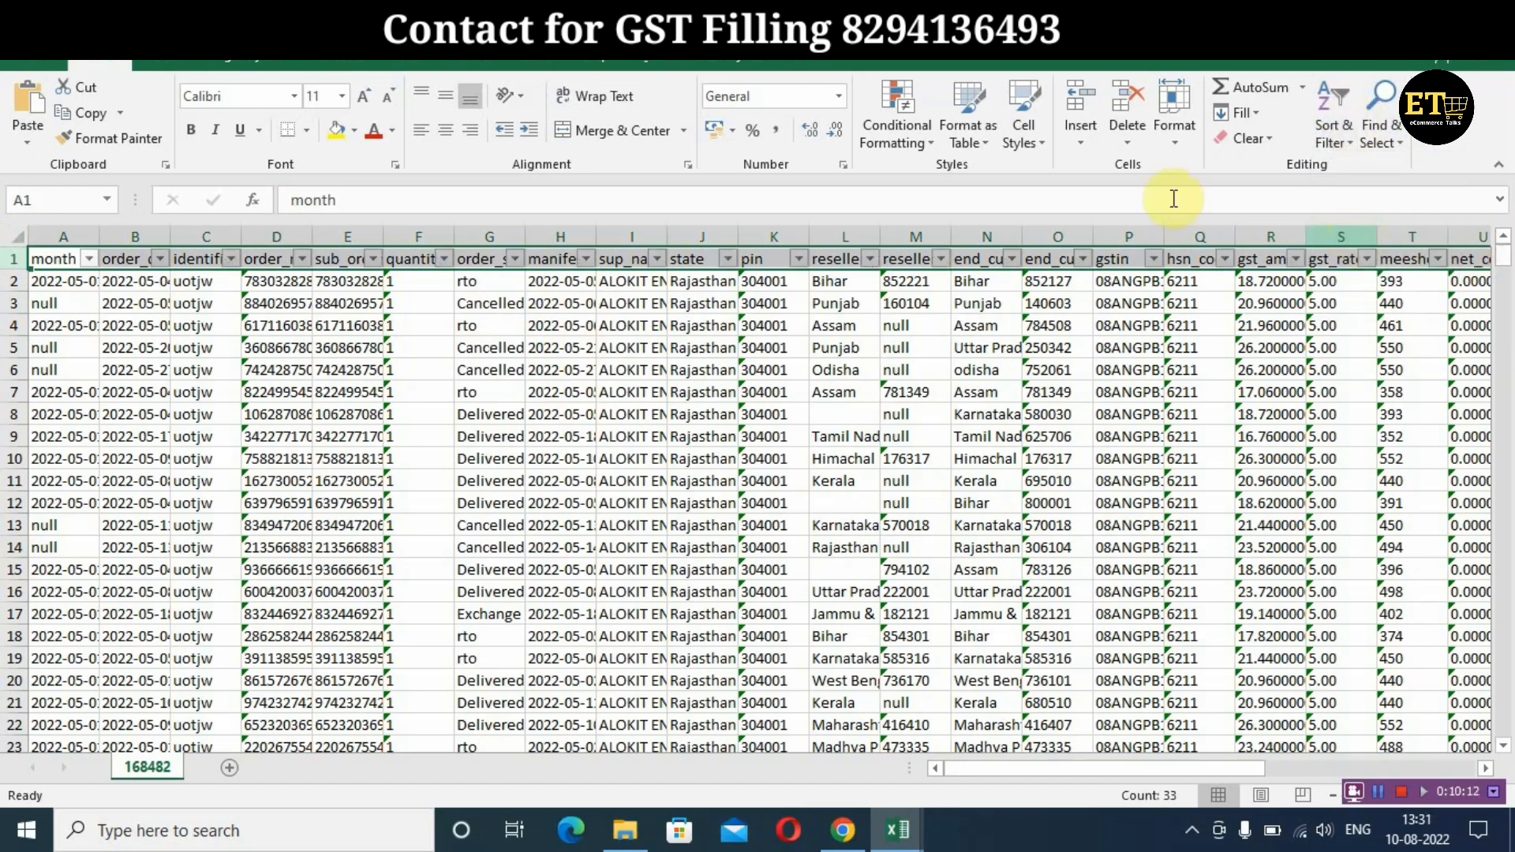
Filter the order_status column to exclude the rto, Return and Cancelled records
{"action": "left_click", "coordinate": [509, 300]}
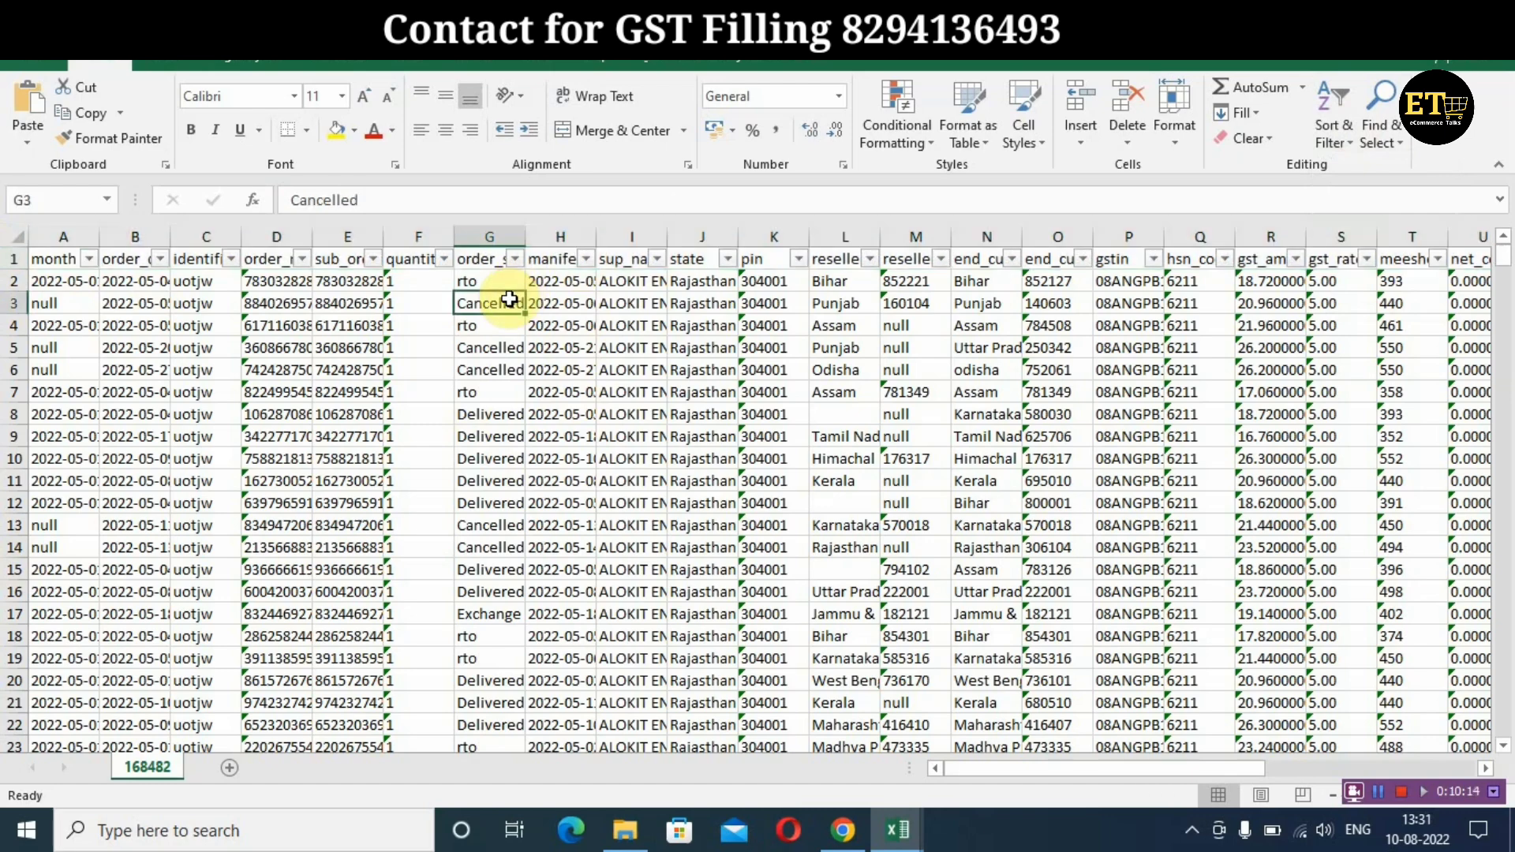
{"action": "left_click", "coordinate": [512, 258]}
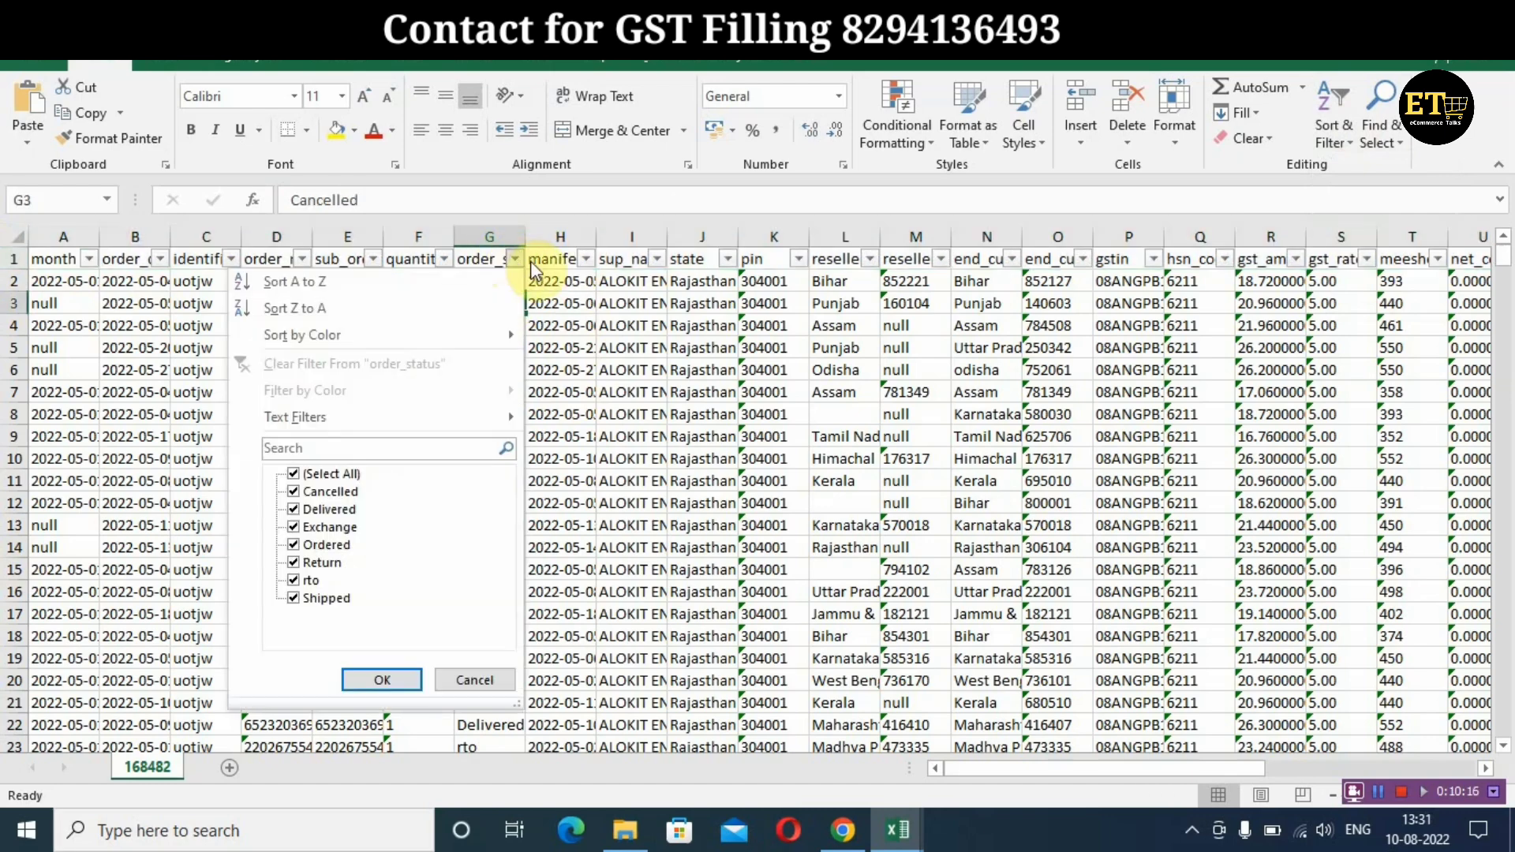
{"action": "left_click", "coordinate": [292, 579]}
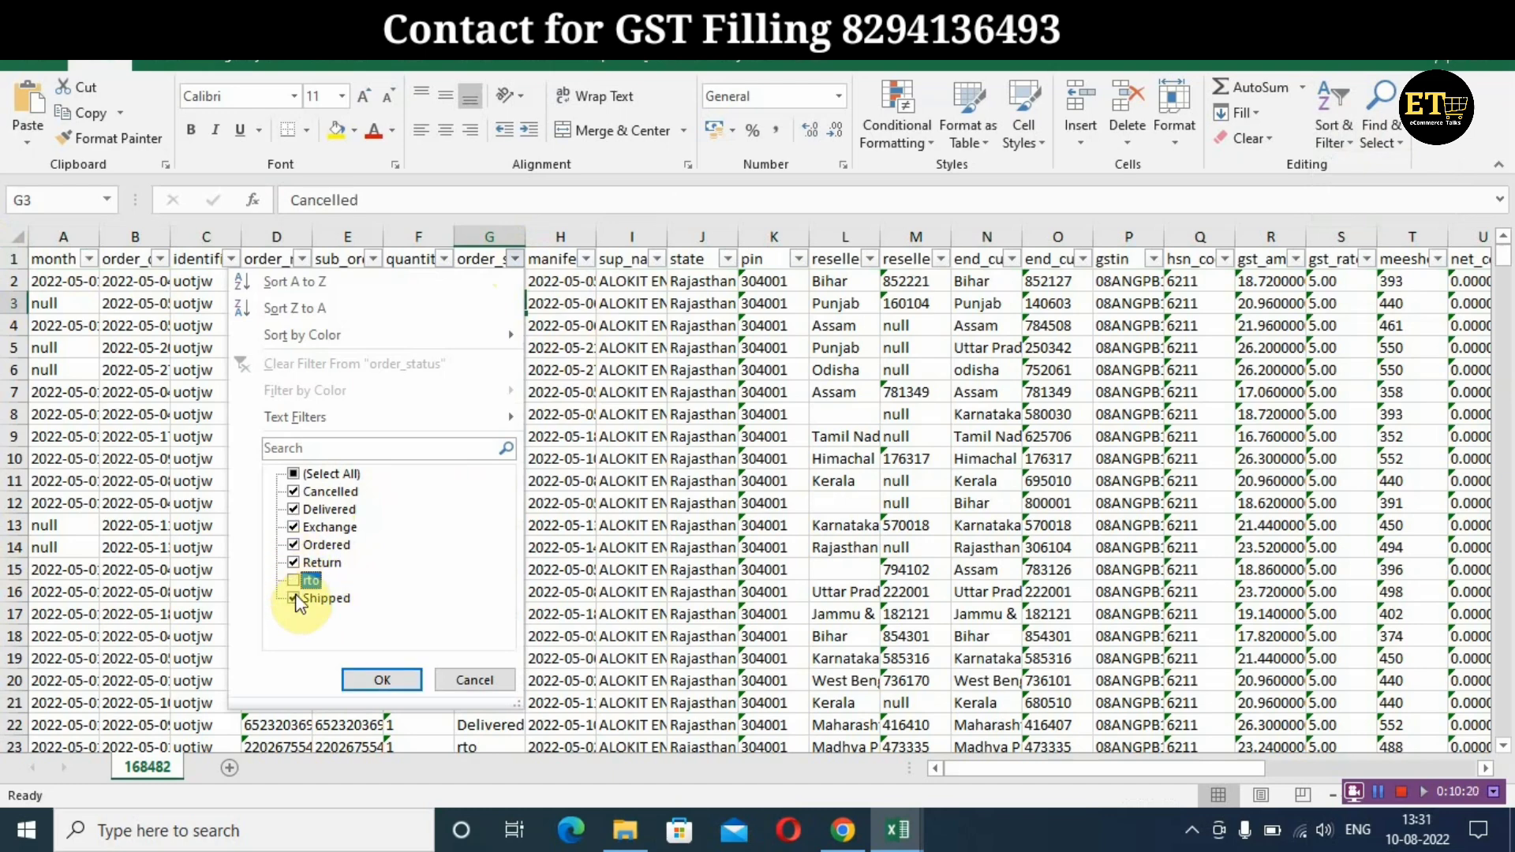
{"action": "left_click", "coordinate": [293, 563]}
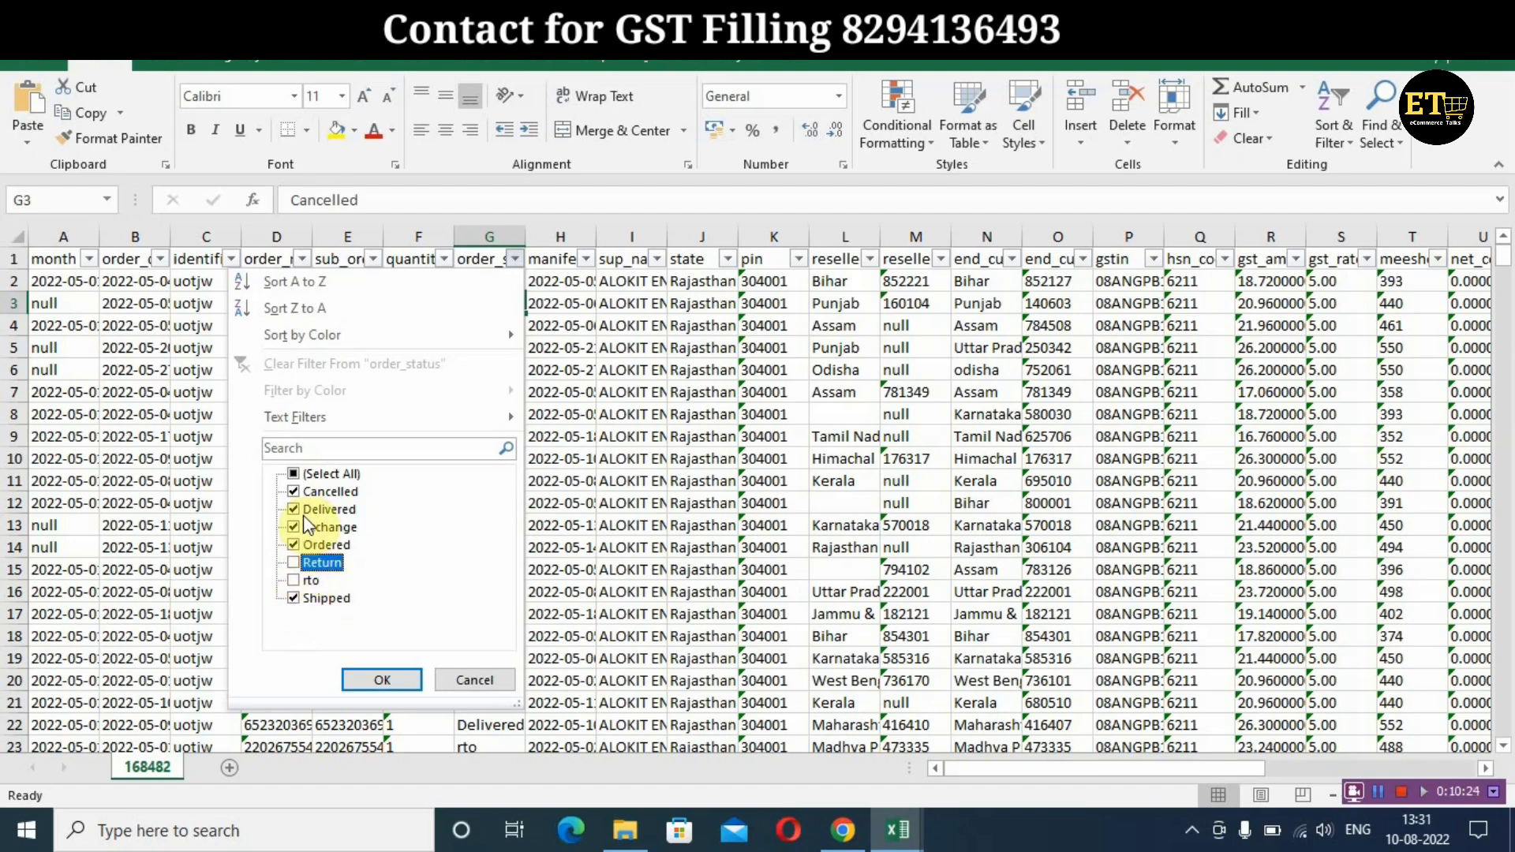
{"action": "left_click", "coordinate": [299, 492]}
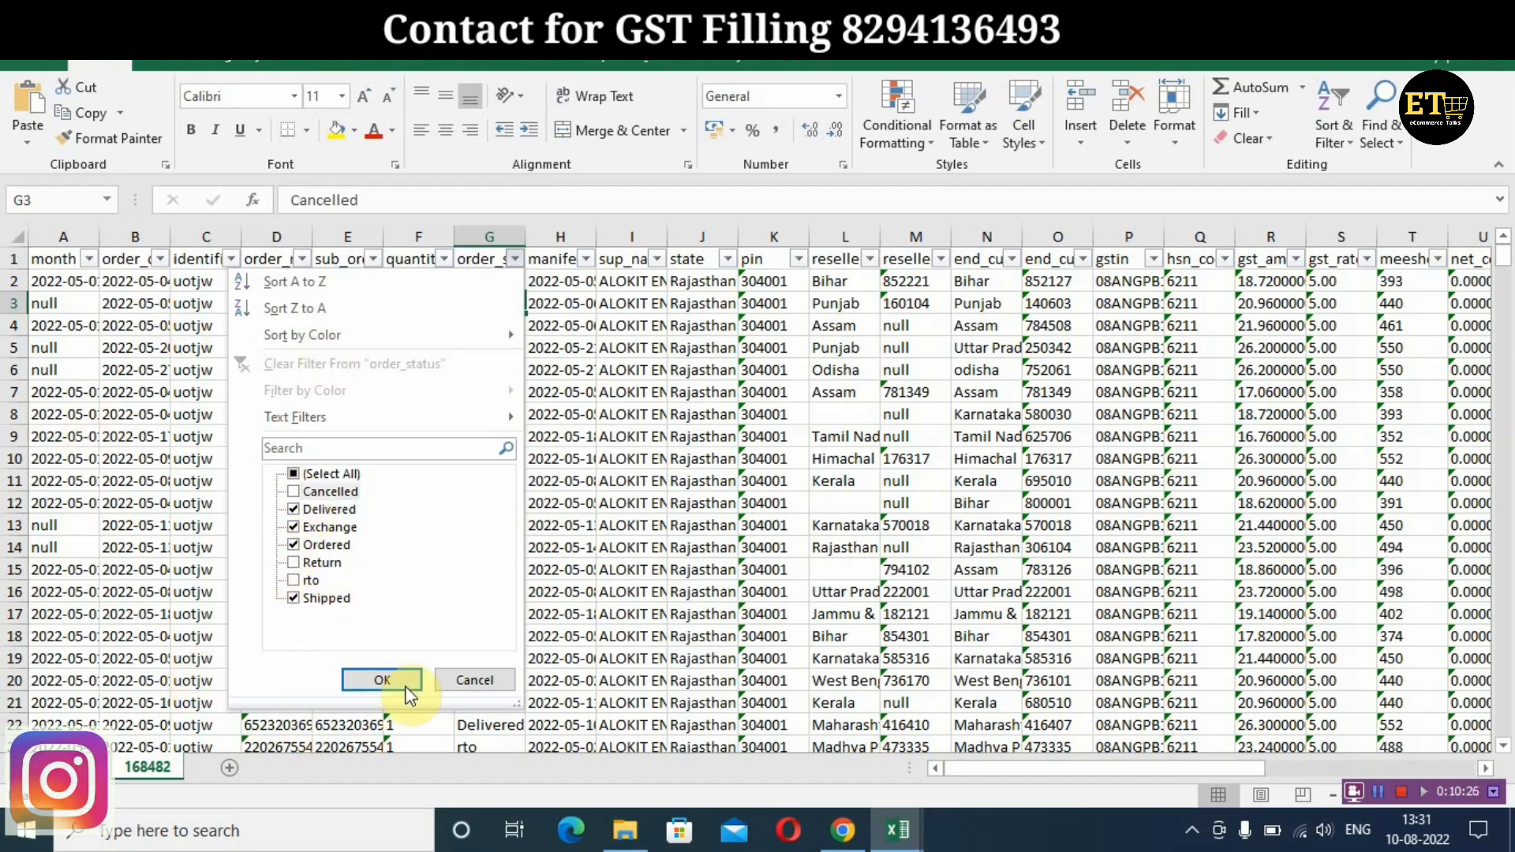
{"action": "left_click", "coordinate": [383, 680]}
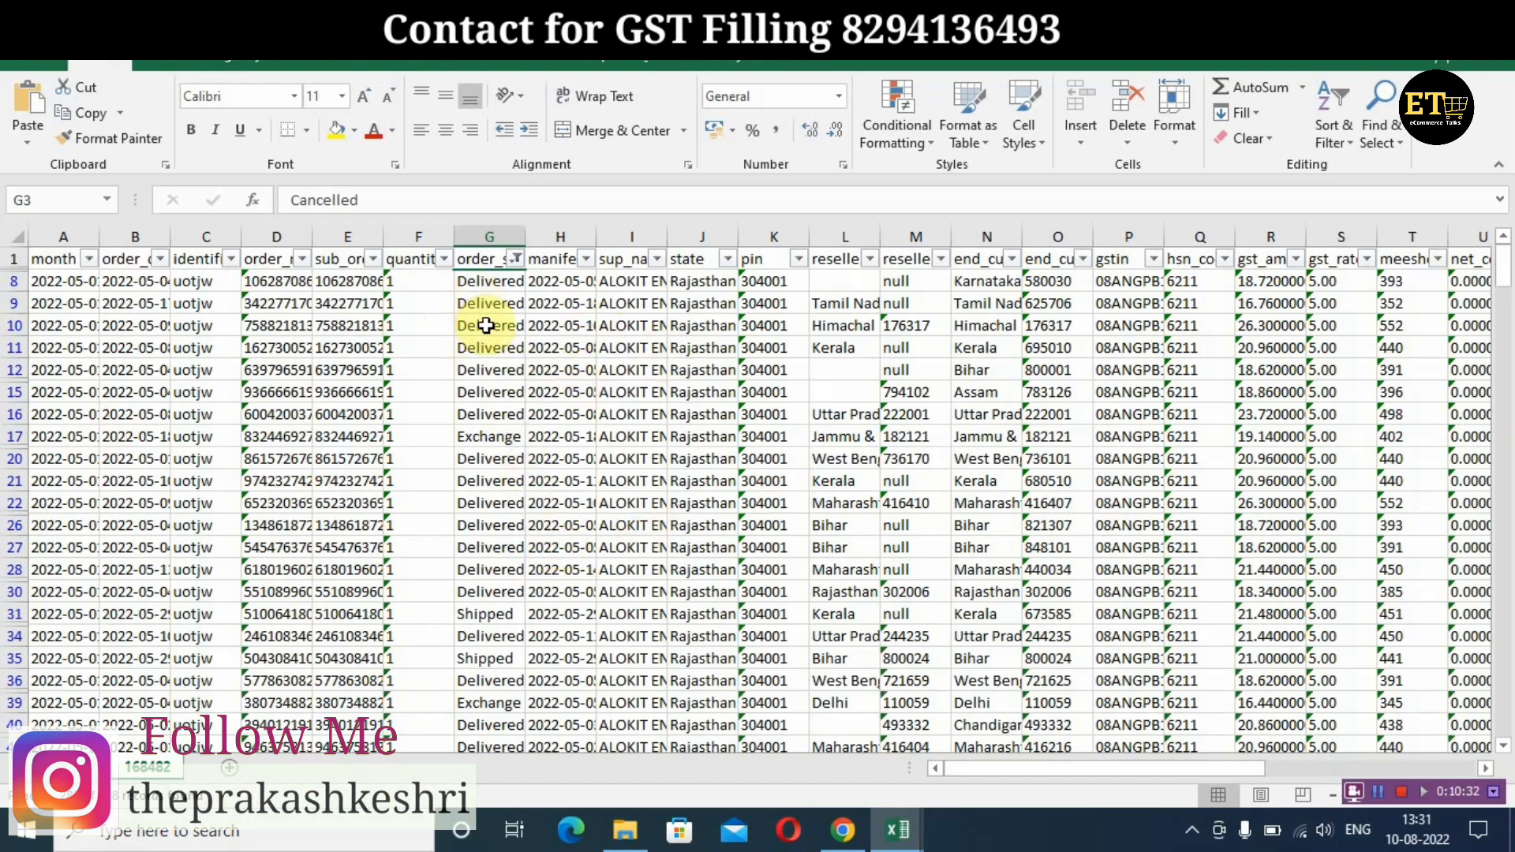
Compare the order status of the Shipped record in row 31 with its dates in columns H and B
{"action": "left_click", "coordinate": [506, 614]}
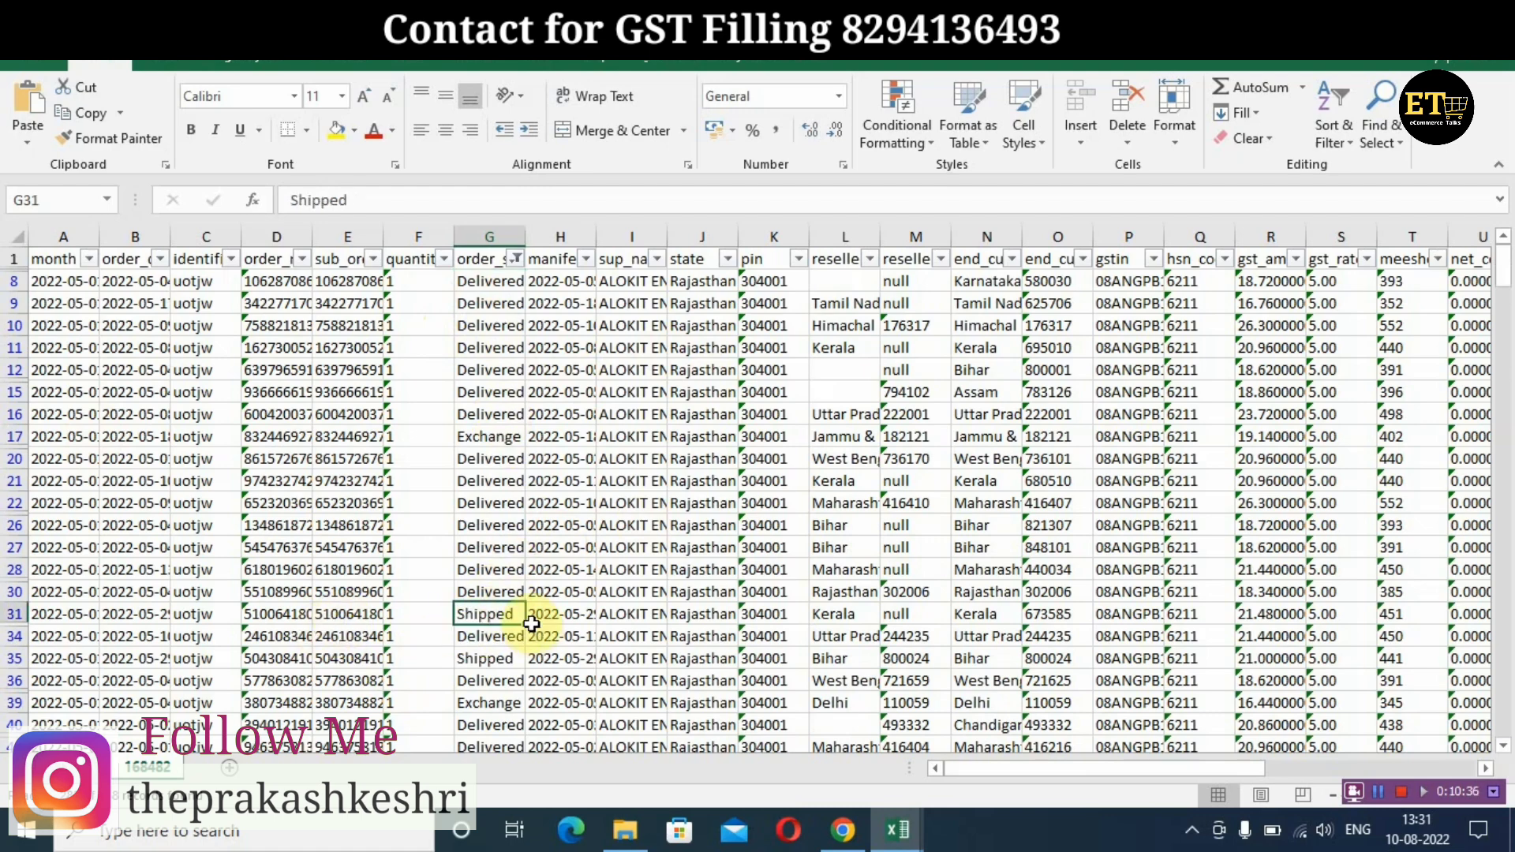
{"action": "left_click", "coordinate": [558, 619]}
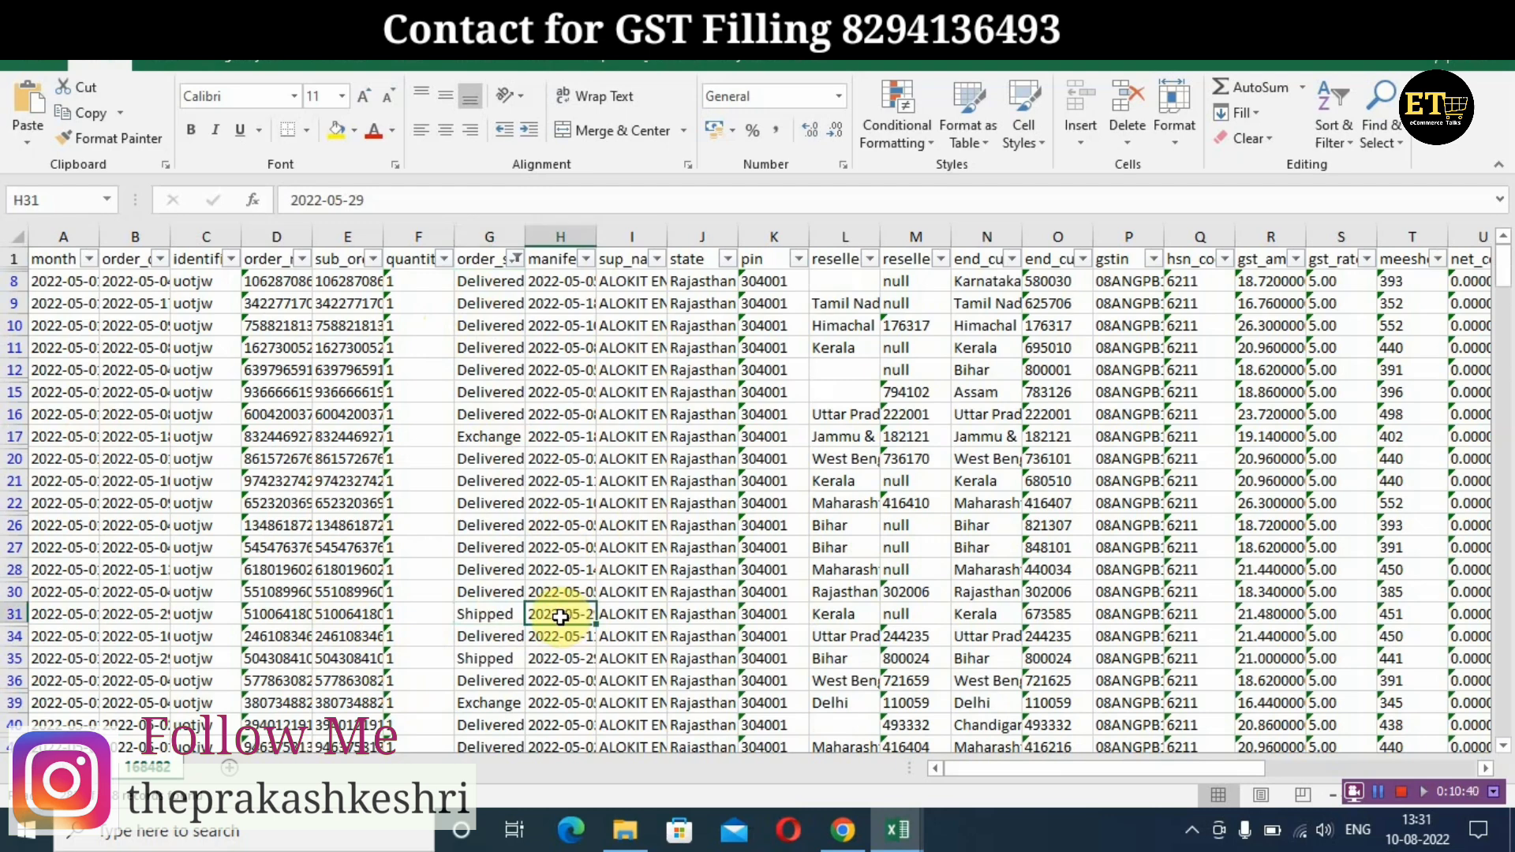
{"action": "left_click", "coordinate": [494, 617]}
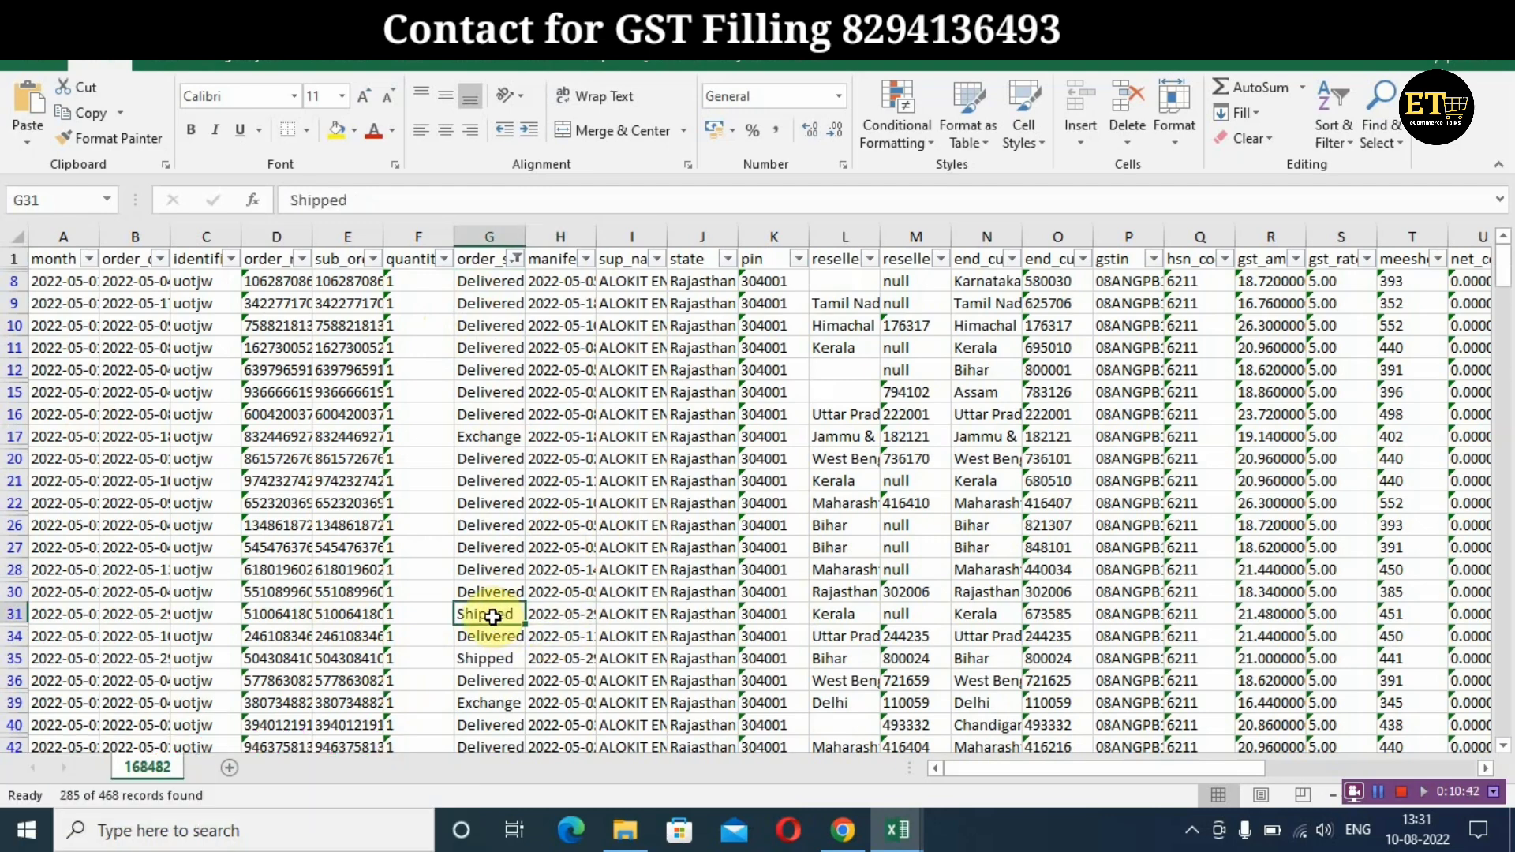
{"action": "left_click", "coordinate": [549, 618]}
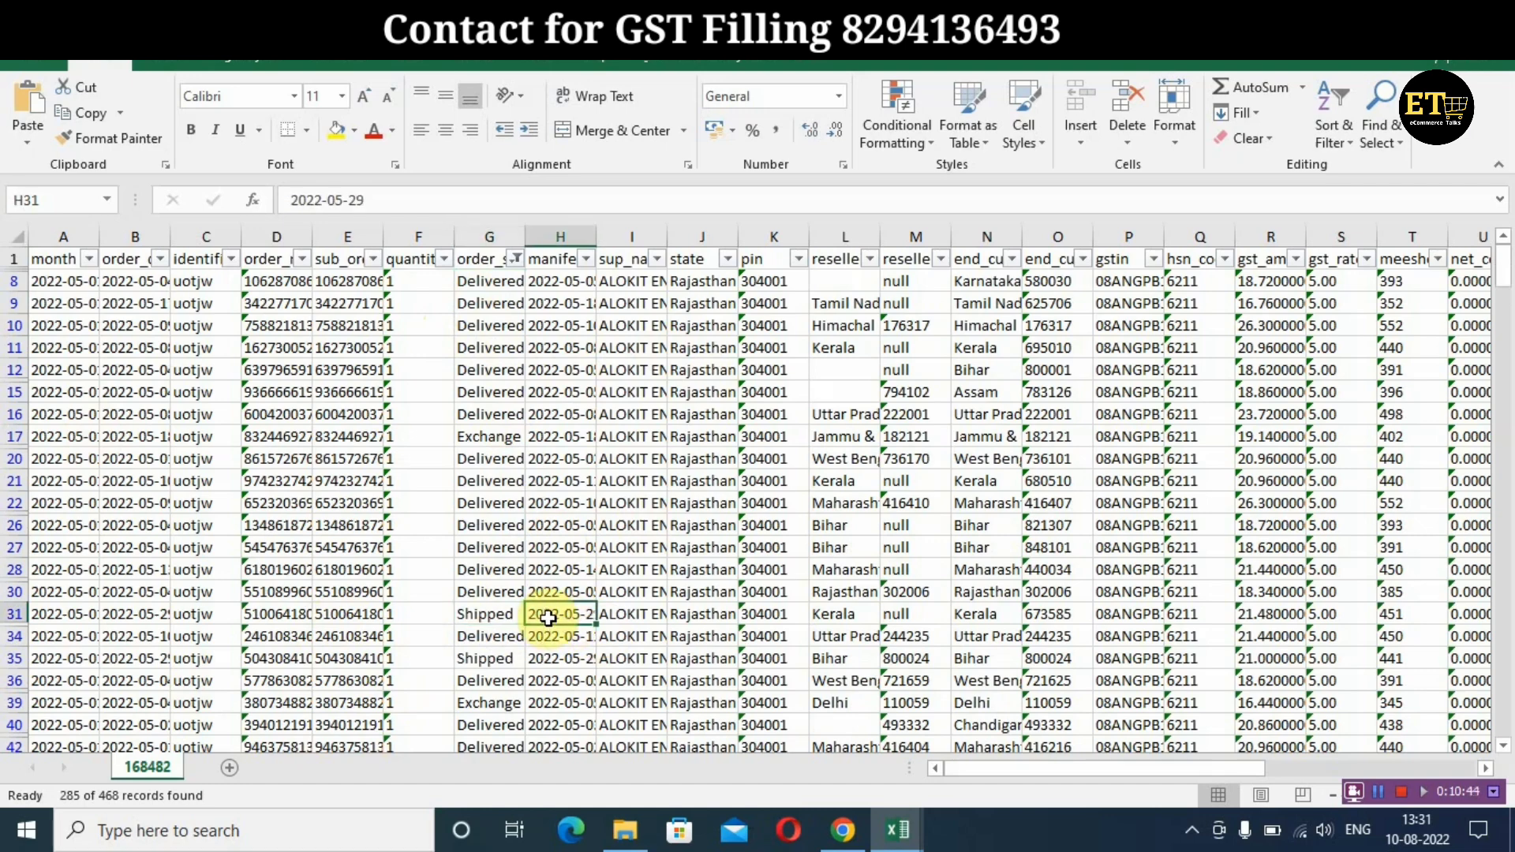
{"action": "left_click", "coordinate": [492, 618]}
{"action": "left_click", "coordinate": [543, 614]}
{"action": "left_click", "coordinate": [495, 618]}
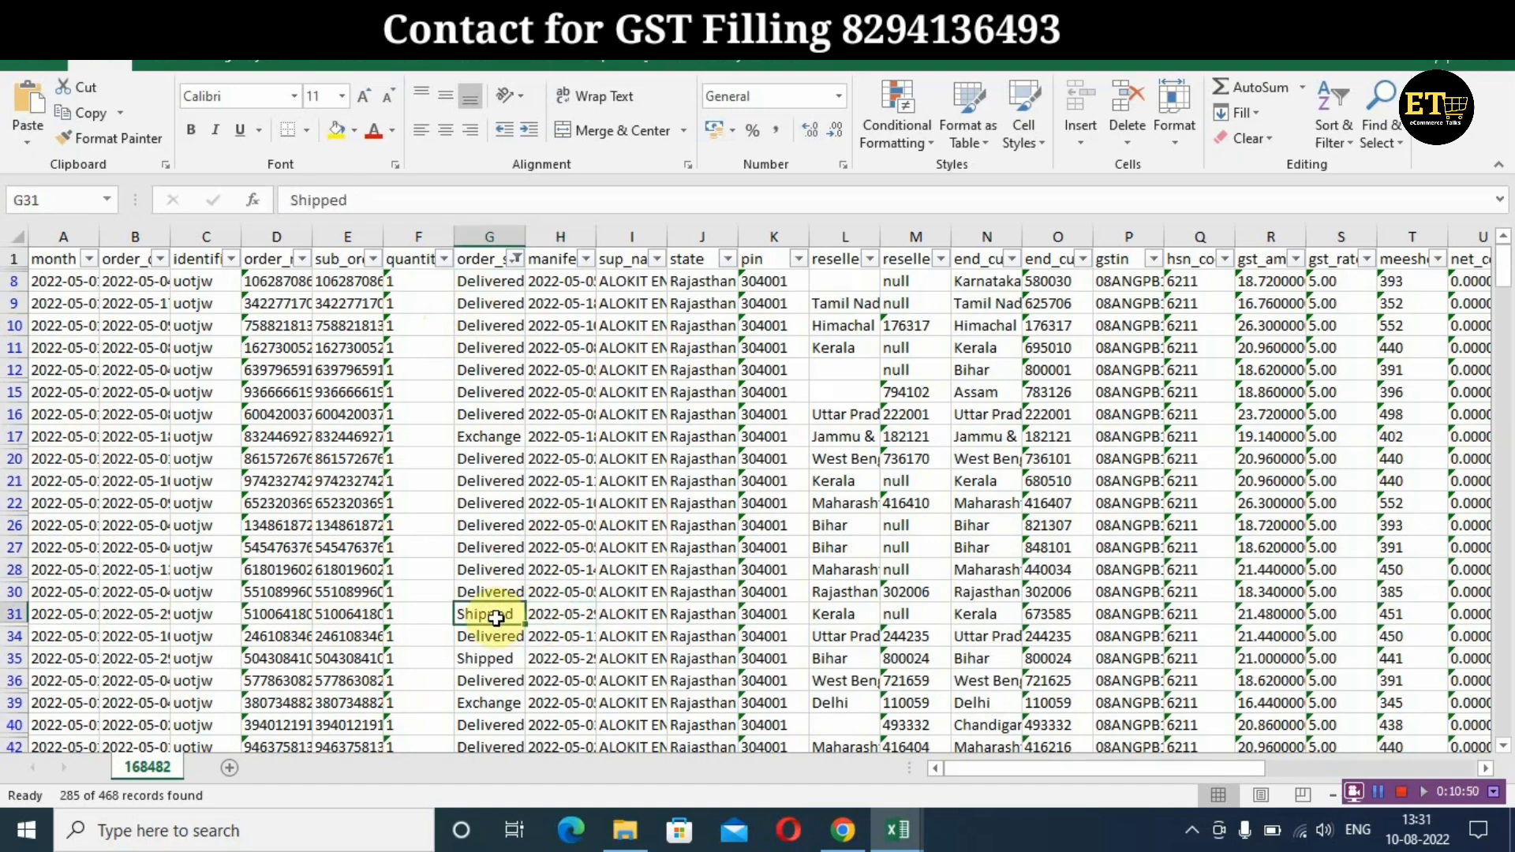
{"action": "left_click", "coordinate": [566, 622]}
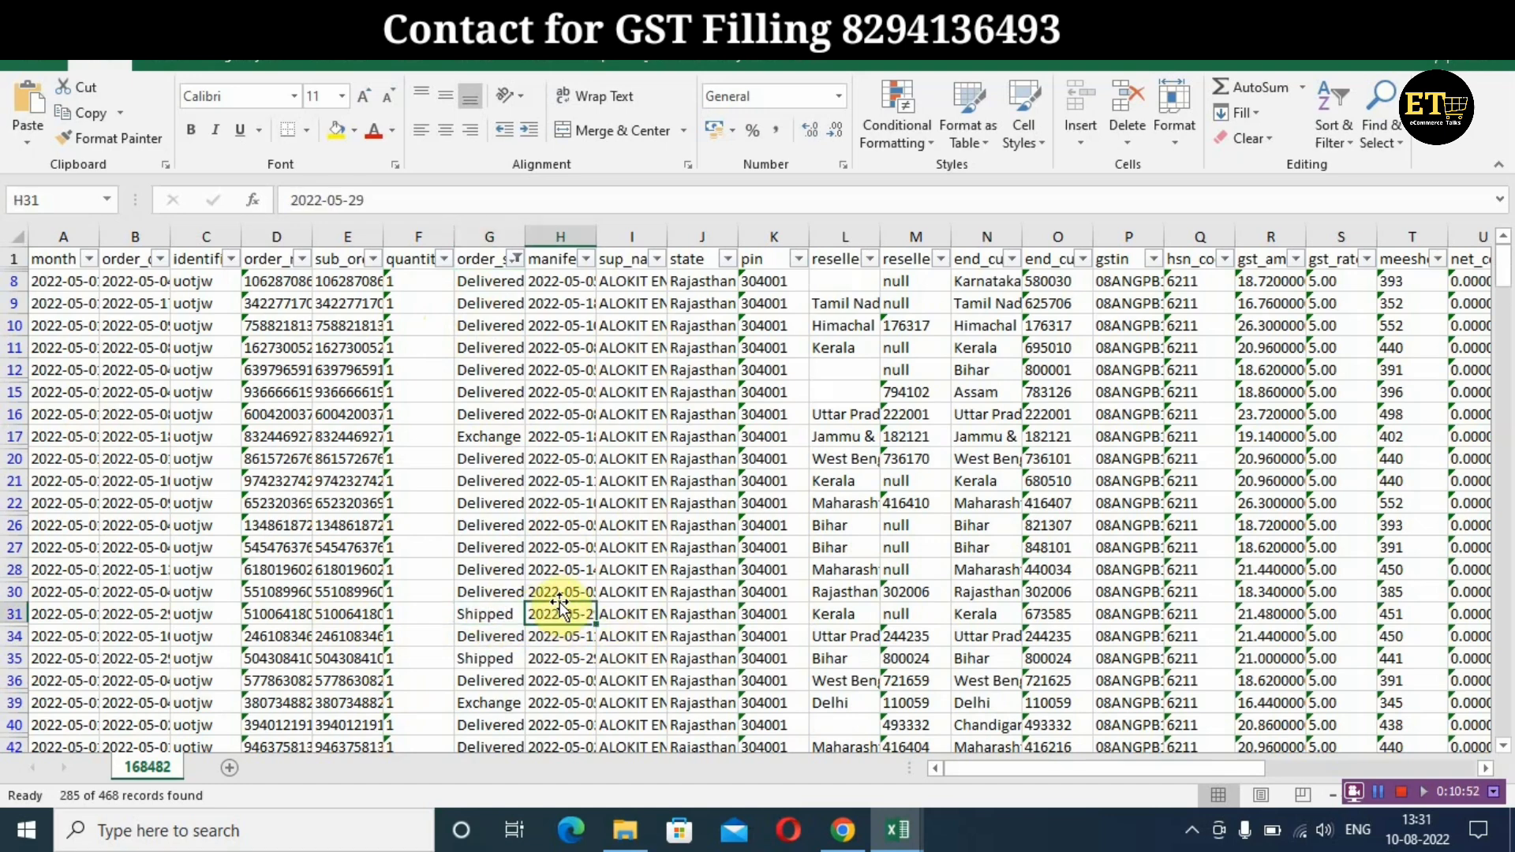
{"action": "left_click", "coordinate": [123, 613]}
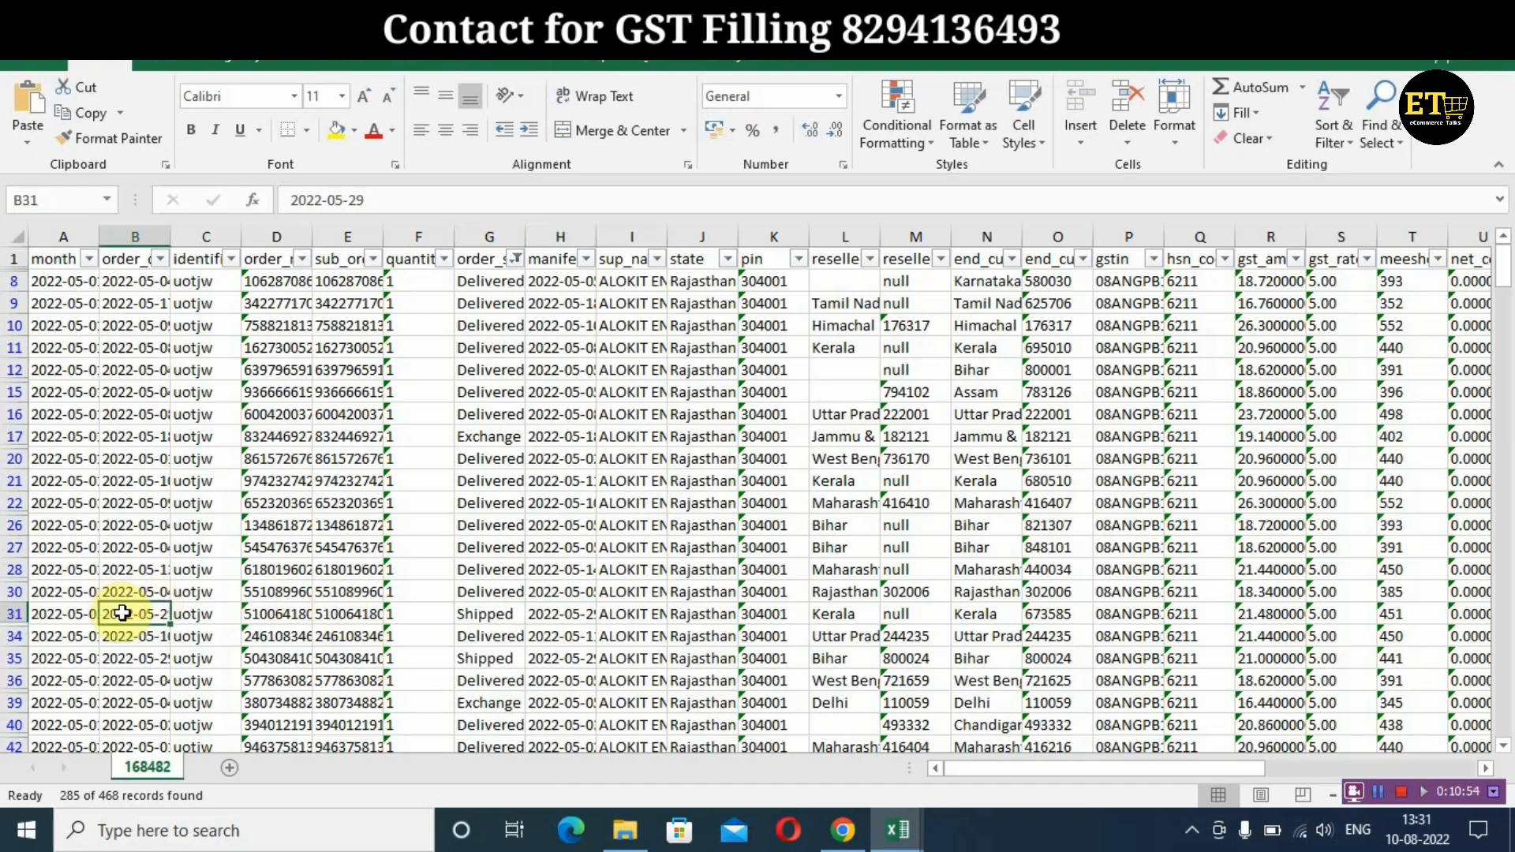
{"action": "left_click", "coordinate": [560, 614]}
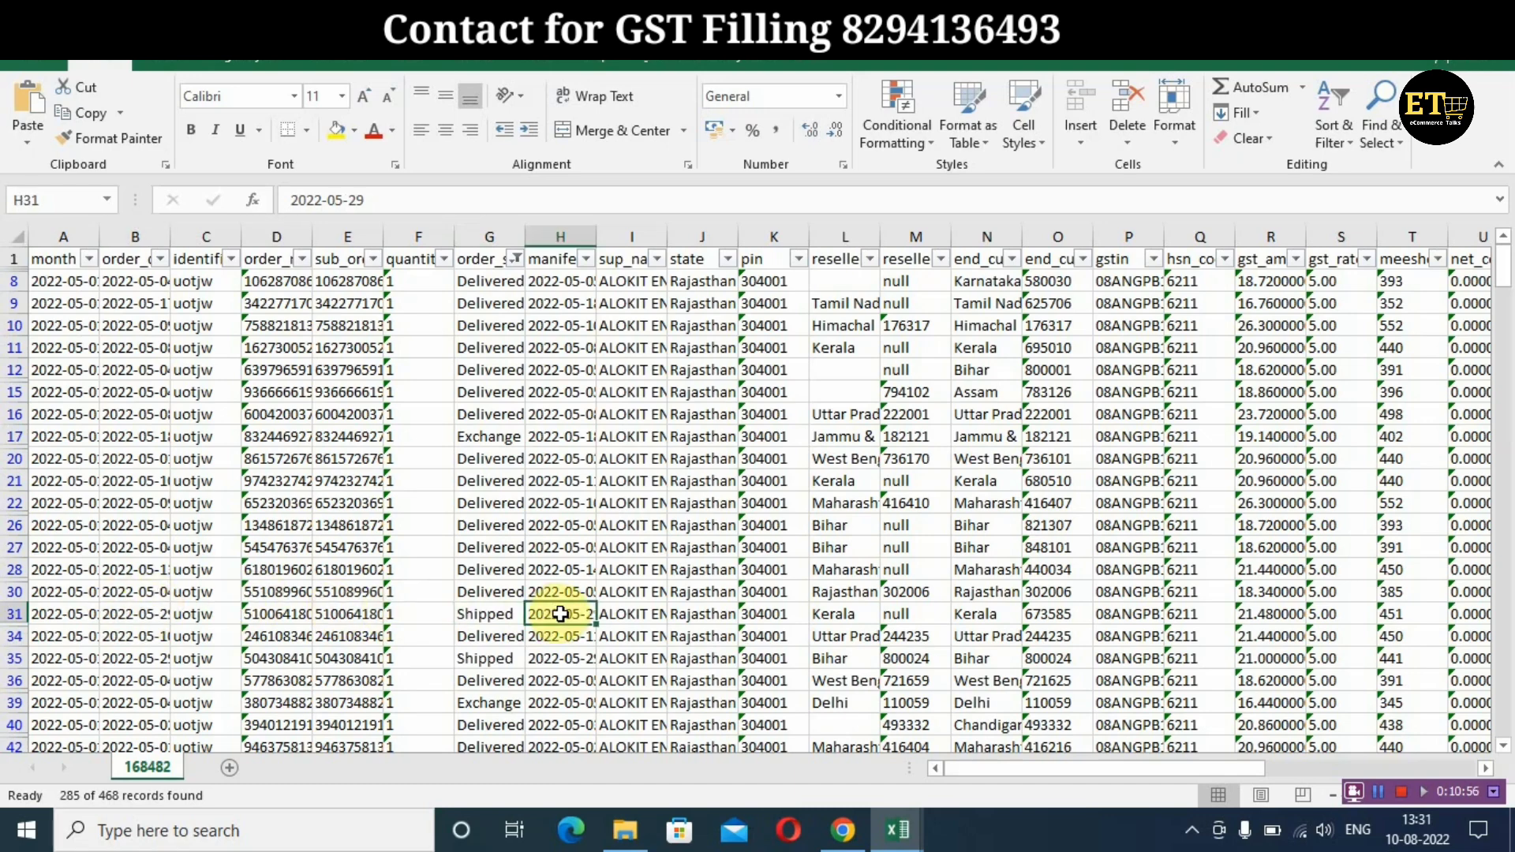
Highlight the Shipped status in cell G31 with a yellow fill, and select the date beside it
{"action": "left_click", "coordinate": [499, 614]}
{"action": "left_click", "coordinate": [331, 131]}
{"action": "left_click", "coordinate": [562, 615]}
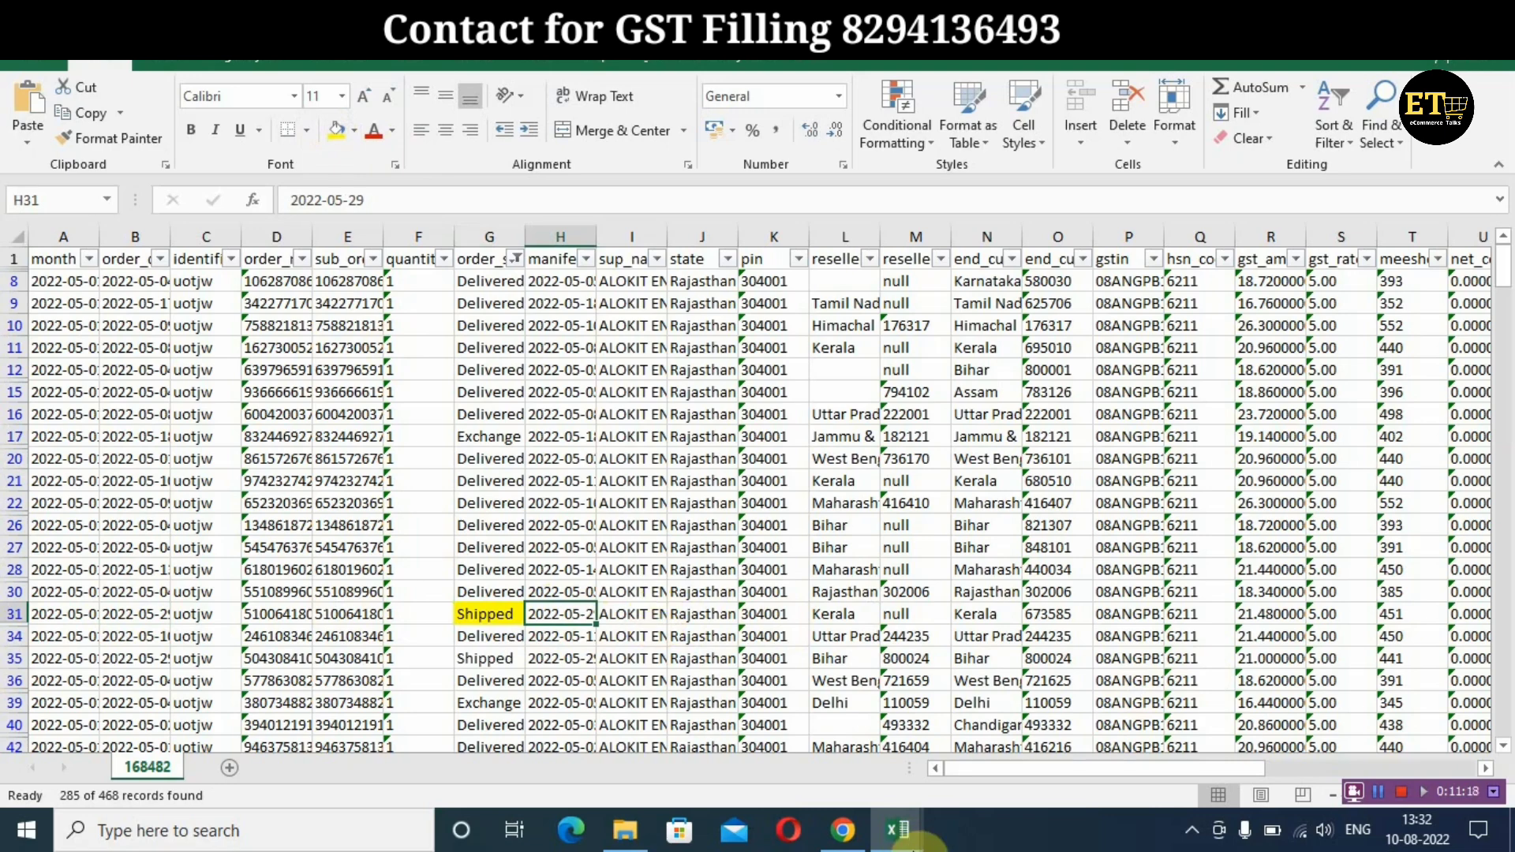
Switch to the Reverse workbook and examine the order statuses in column F down to row 125
{"action": "mouse_move", "coordinate": [908, 838]}
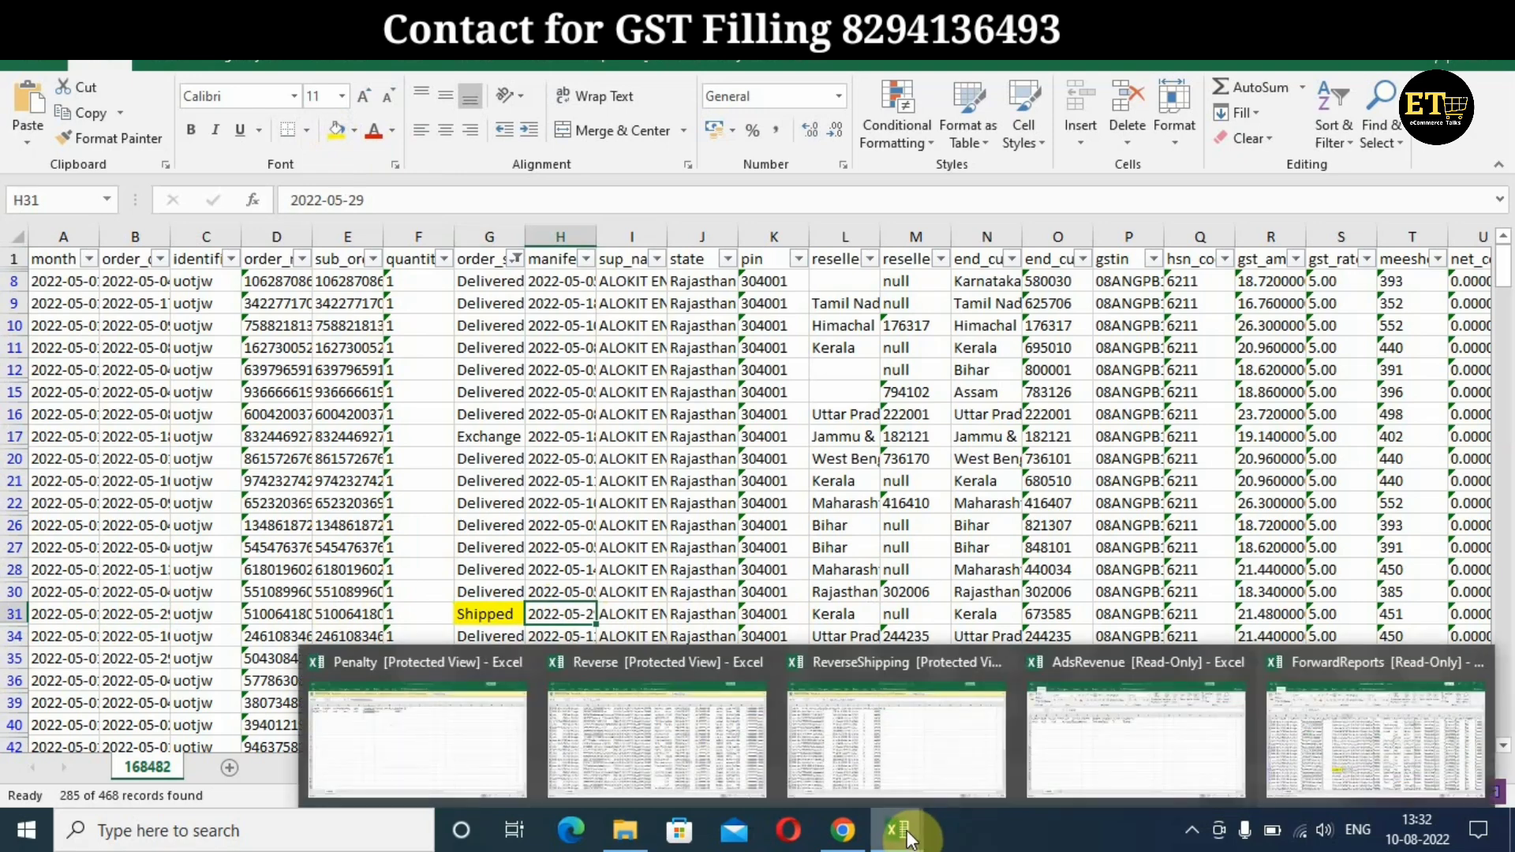
{"action": "left_click", "coordinate": [618, 714]}
{"action": "left_click", "coordinate": [417, 190]}
{"action": "key", "text": "Down"}
{"action": "key", "text": "Down"}
{"action": "key", "text": "Down"}
{"action": "key", "text": "Down"}
{"action": "key", "text": "Down"}
{"action": "key", "text": "Down"}
{"action": "key", "text": "Down"}
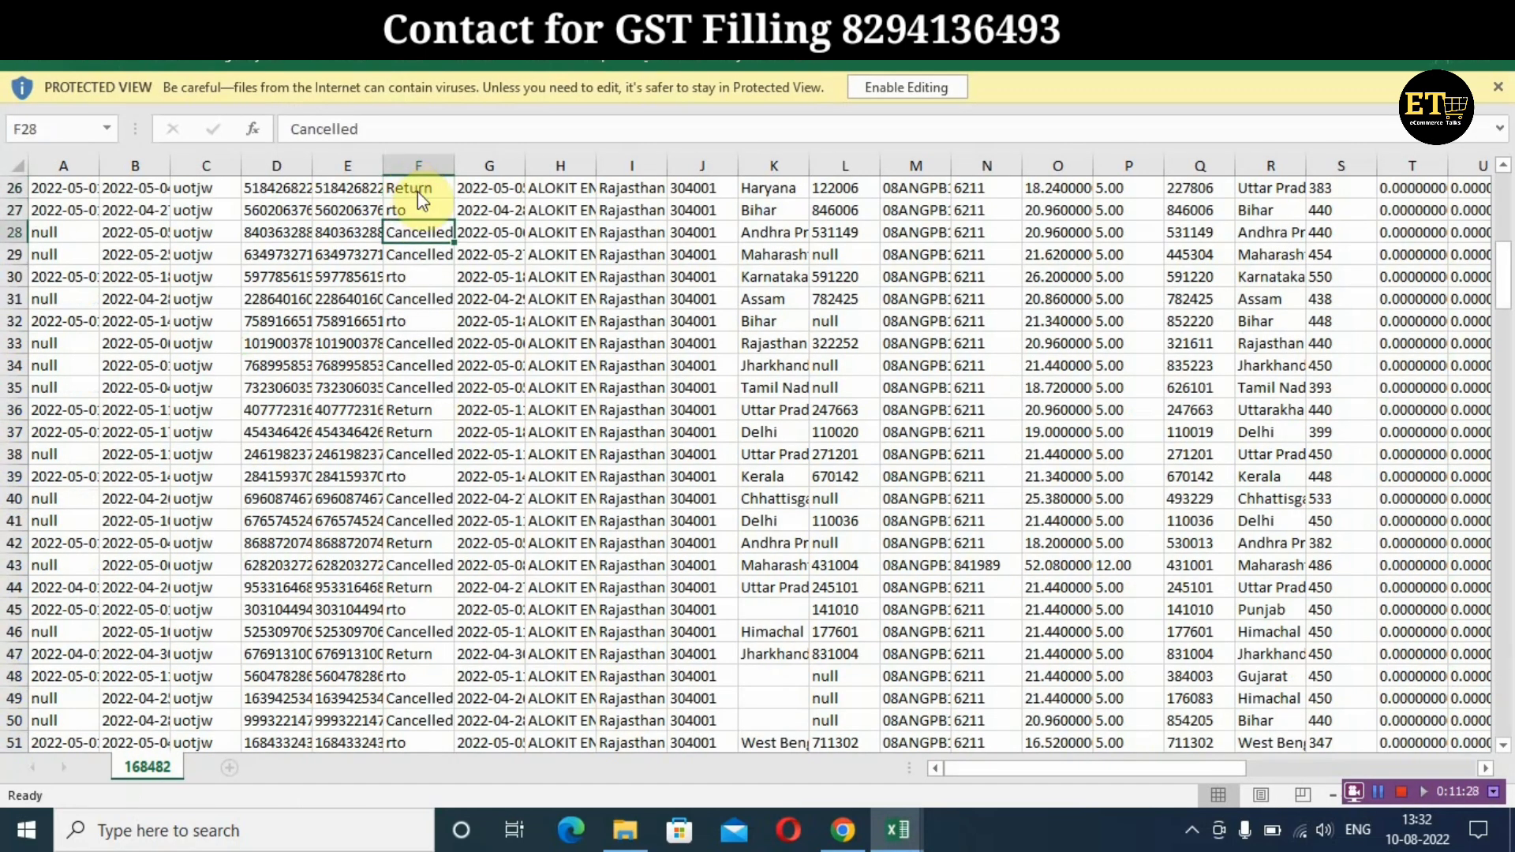
{"action": "key", "text": "Down"}
{"action": "key", "text": "Down"}
{"action": "key", "text": "Down"}
{"action": "key", "text": "Down"}
{"action": "key", "text": "Down"}
{"action": "key", "text": "Down"}
{"action": "key", "text": "Down"}
{"action": "key", "text": "Down"}
{"action": "key", "text": "Down"}
{"action": "key", "text": "Down"}
{"action": "key", "text": "Down"}
{"action": "key", "text": "Down"}
{"action": "key", "text": "Down"}
{"action": "key", "text": "Down"}
{"action": "key", "text": "Down"}
{"action": "key", "text": "Down"}
{"action": "key", "text": "Down"}
{"action": "key", "text": "Down"}
{"action": "key", "text": "Down"}
{"action": "key", "text": "Down"}
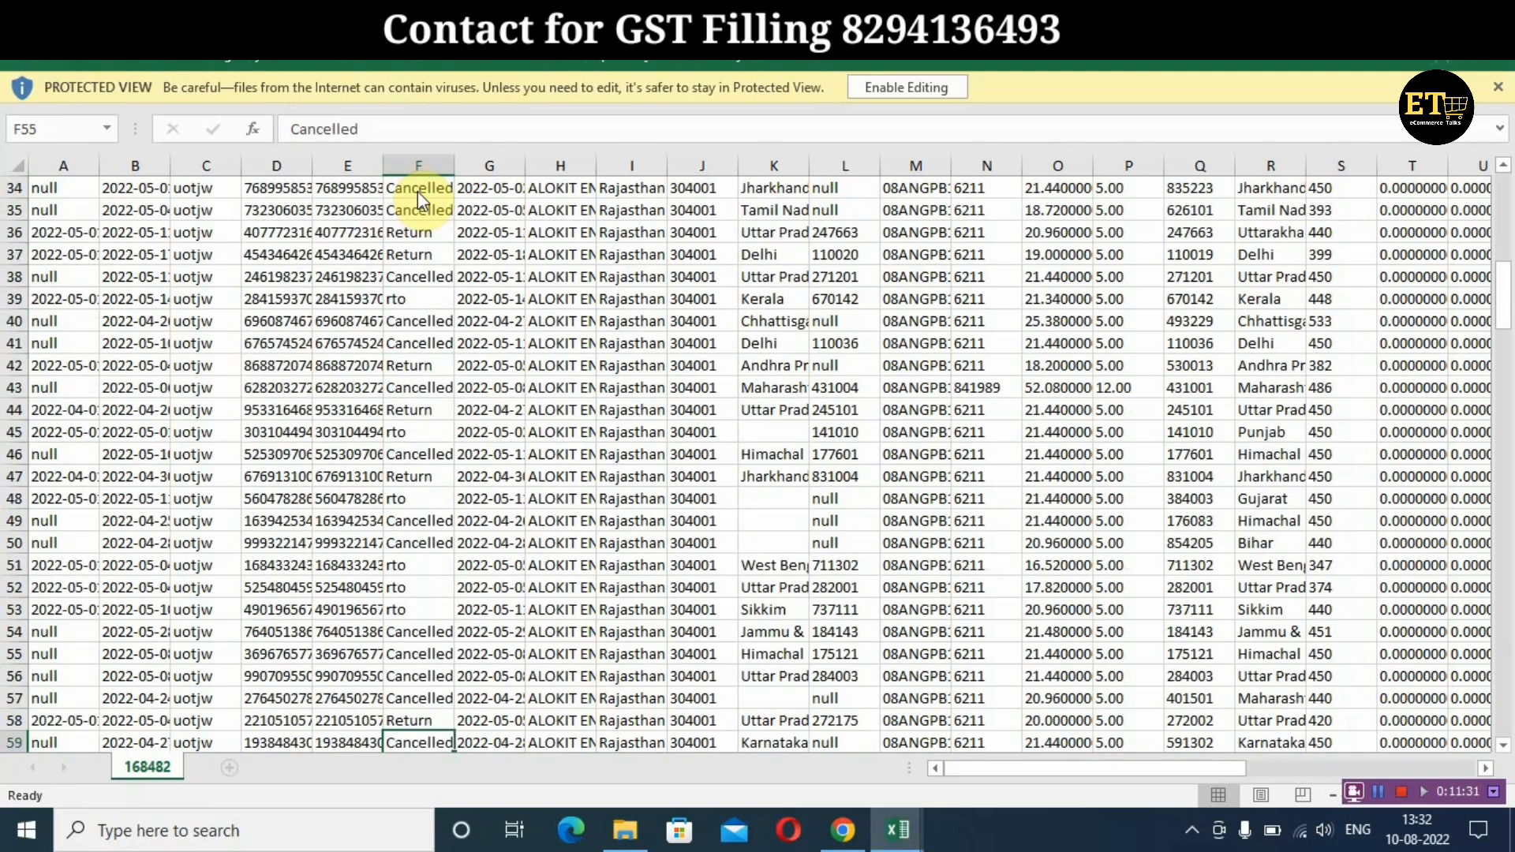
{"action": "key", "text": "Down"}
{"action": "key", "text": "Down"}
{"action": "key", "text": "Down"}
{"action": "key", "text": "Down"}
{"action": "key", "text": "Down"}
{"action": "key", "text": "Down"}
{"action": "key", "text": "Down"}
{"action": "key", "text": "Down"}
{"action": "key", "text": "Down"}
{"action": "key", "text": "Down"}
{"action": "key", "text": "Down"}
{"action": "key", "text": "Down"}
{"action": "key", "text": "Down"}
{"action": "key", "text": "Down"}
{"action": "key", "text": "Down"}
{"action": "key", "text": "Down"}
{"action": "key", "text": "Down"}
{"action": "key", "text": "Down"}
{"action": "key", "text": "Down"}
{"action": "key", "text": "Down"}
{"action": "key", "text": "Down"}
{"action": "key", "text": "Down"}
{"action": "key", "text": "Down"}
{"action": "key", "text": "Down"}
{"action": "key", "text": "Down"}
{"action": "key", "text": "Down"}
{"action": "key", "text": "Down"}
{"action": "key", "text": "Down"}
{"action": "key", "text": "Down"}
{"action": "key", "text": "Down"}
{"action": "key", "text": "Down"}
{"action": "key", "text": "Down"}
{"action": "key", "text": "Down"}
{"action": "key", "text": "Down"}
{"action": "key", "text": "Down"}
{"action": "key", "text": "Down"}
{"action": "key", "text": "Down"}
{"action": "key", "text": "Down"}
{"action": "key", "text": "Up"}
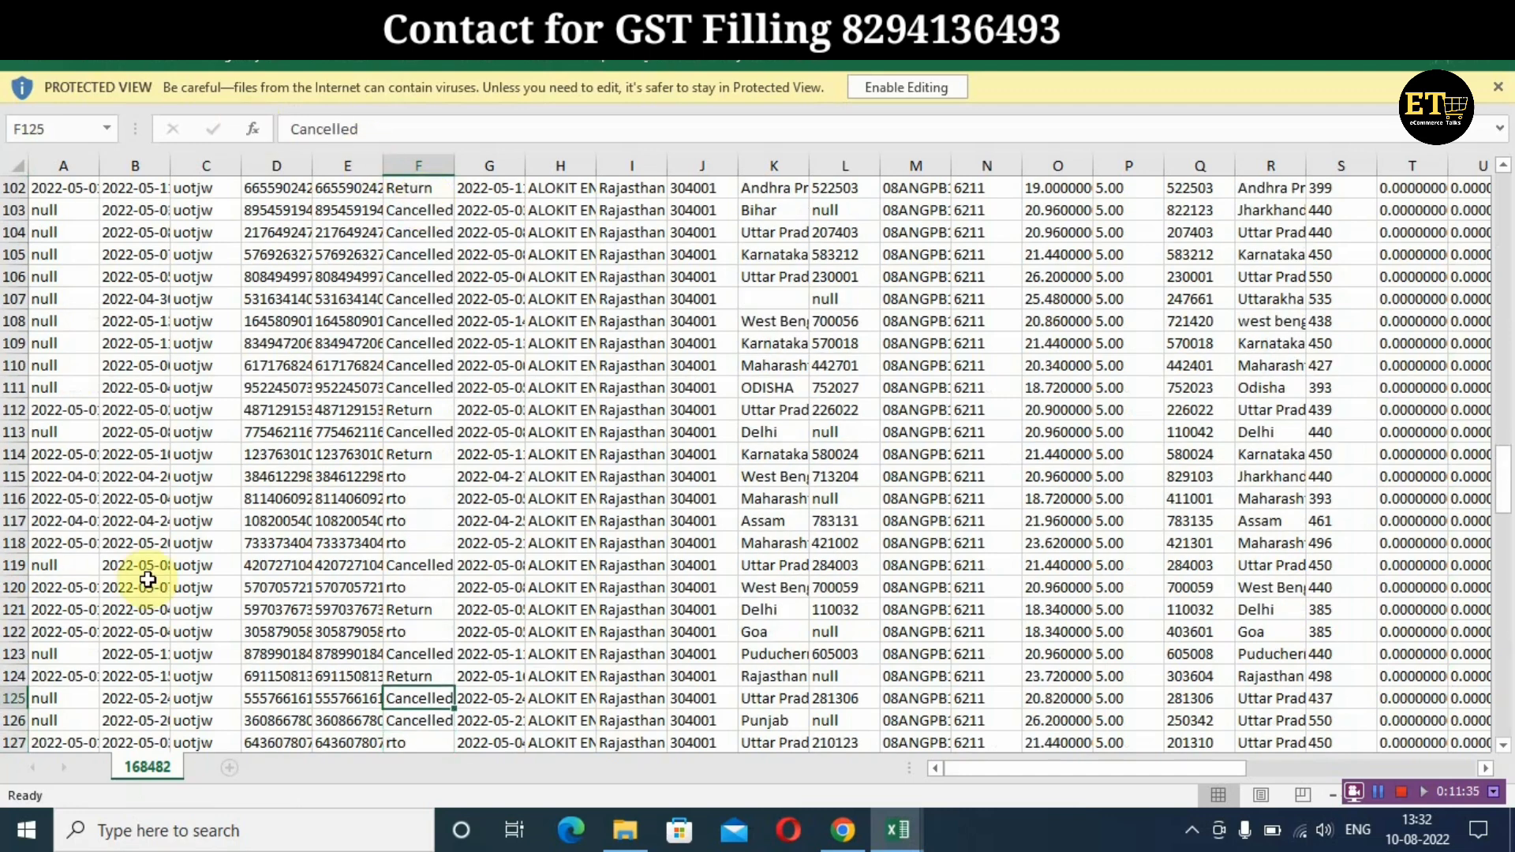
Widen column B so that the full order dates are readable, and select the order date in row 115
{"action": "left_click", "coordinate": [146, 475]}
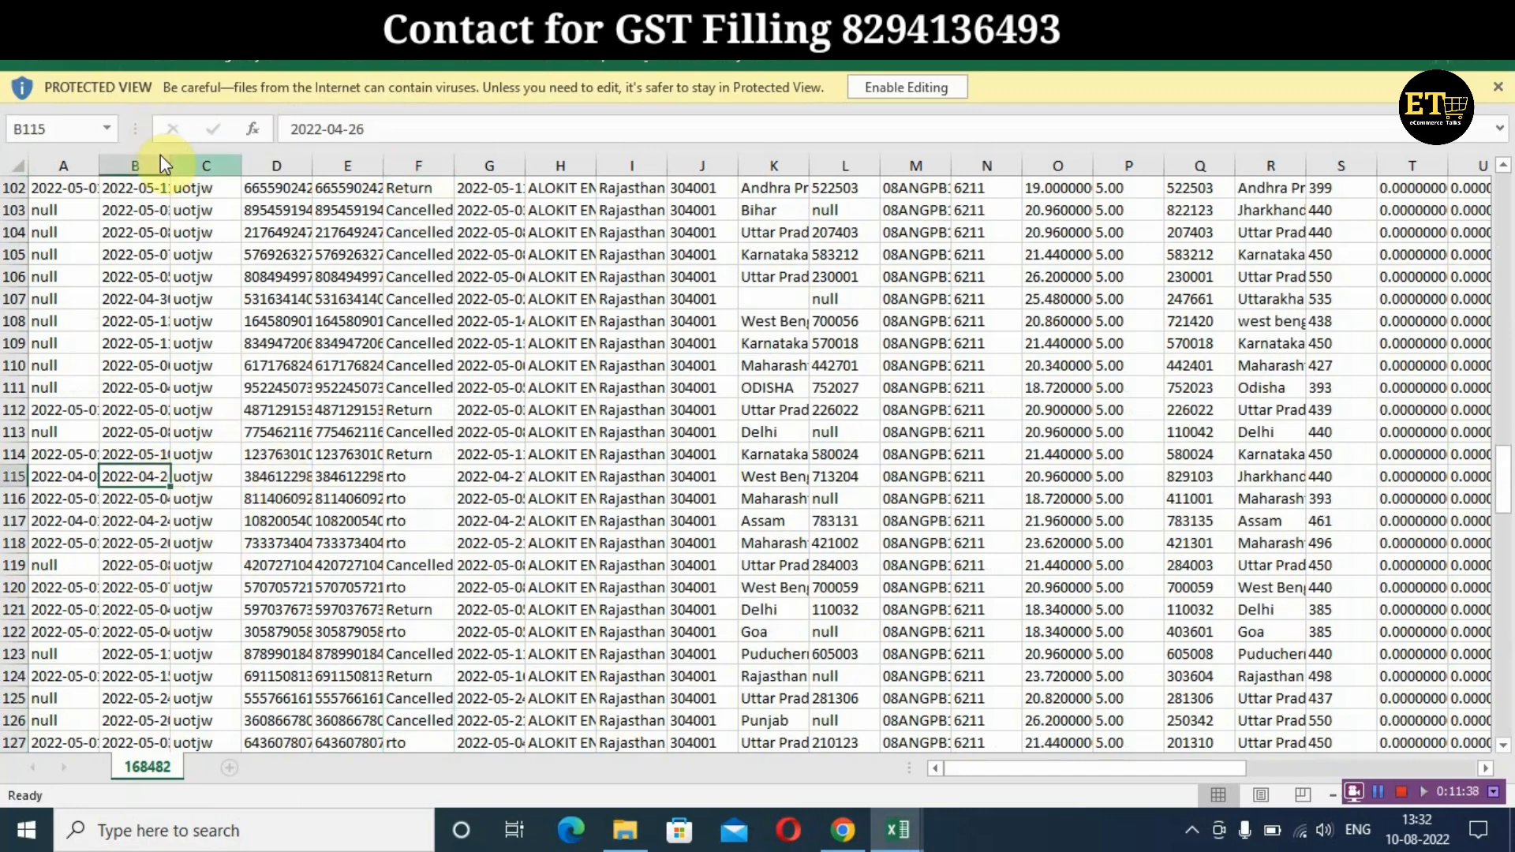
{"action": "left_click_drag", "start_coordinate": [190, 161], "coordinate": [242, 161]}
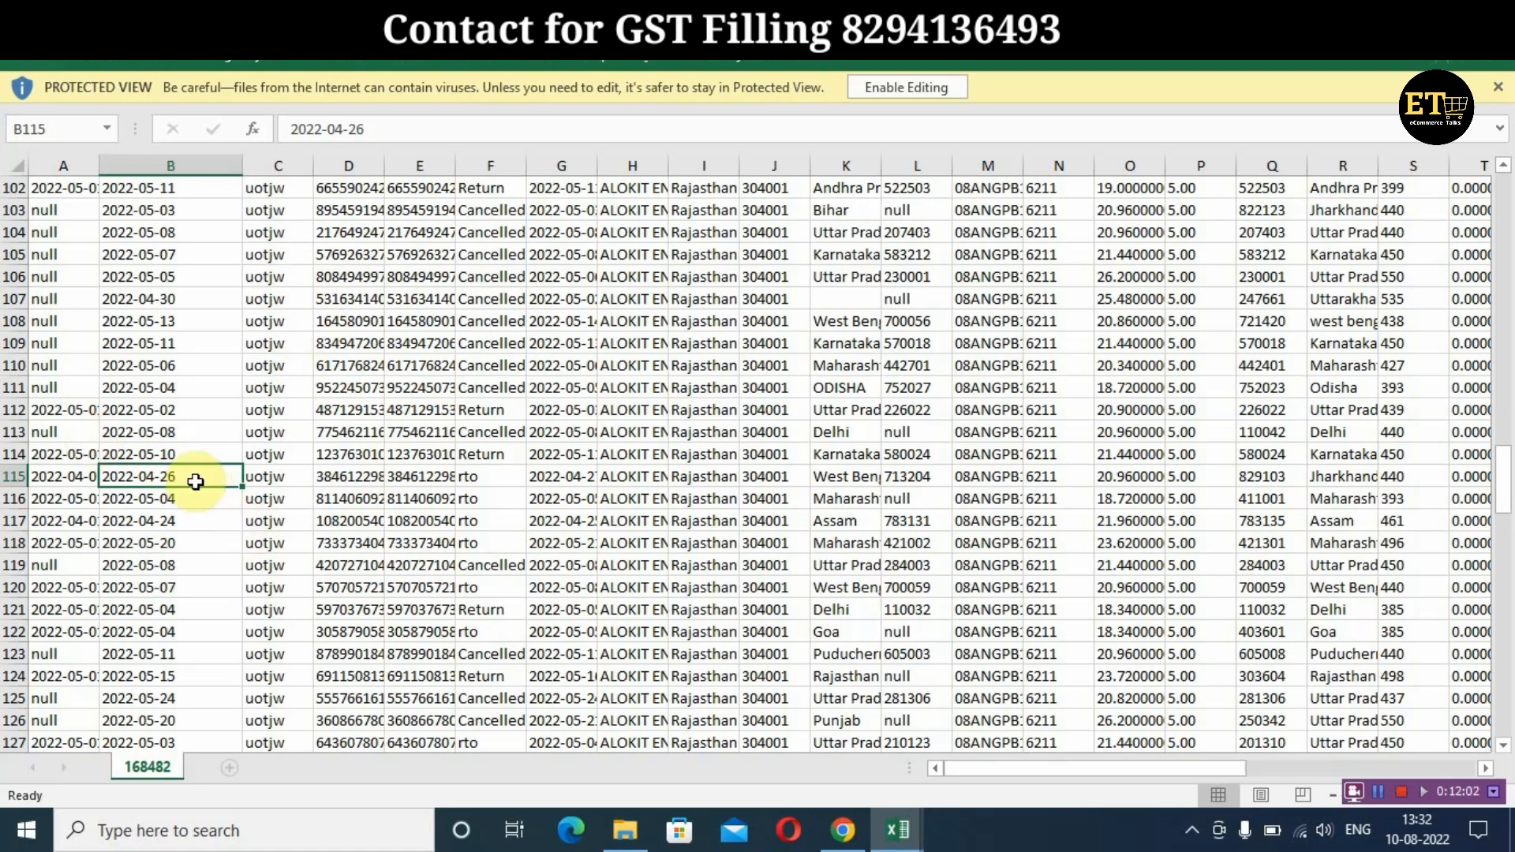
{"action": "left_click", "coordinate": [360, 477]}
{"action": "left_click", "coordinate": [187, 478]}
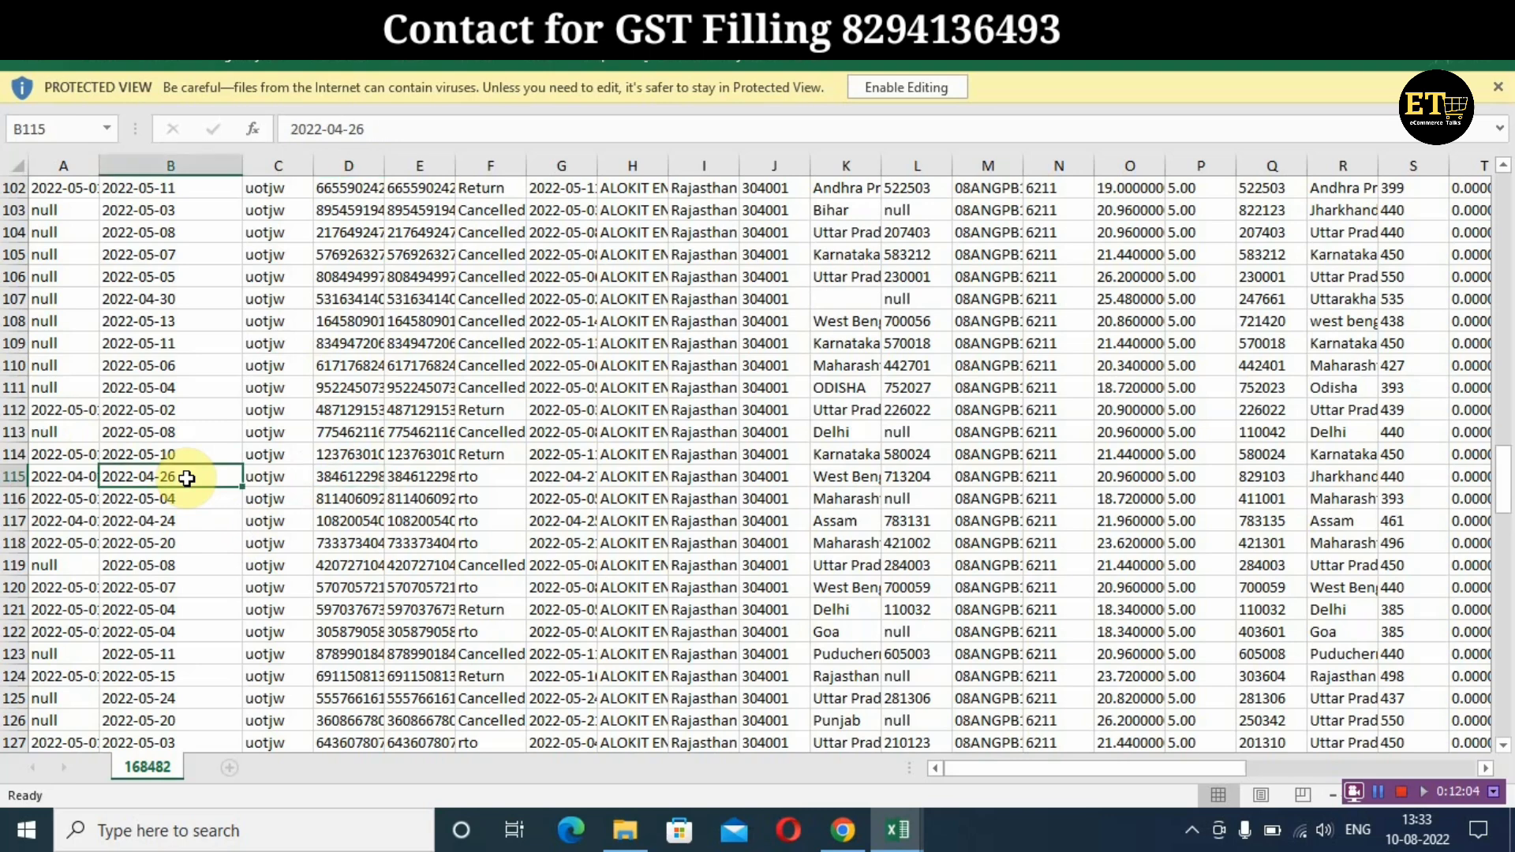
Compare the order date in cell B115 with the date in column G of the same record
{"action": "key", "text": "Right"}
{"action": "key", "text": "Right"}
{"action": "key", "text": "Right"}
{"action": "key", "text": "Right"}
{"action": "key", "text": "Right"}
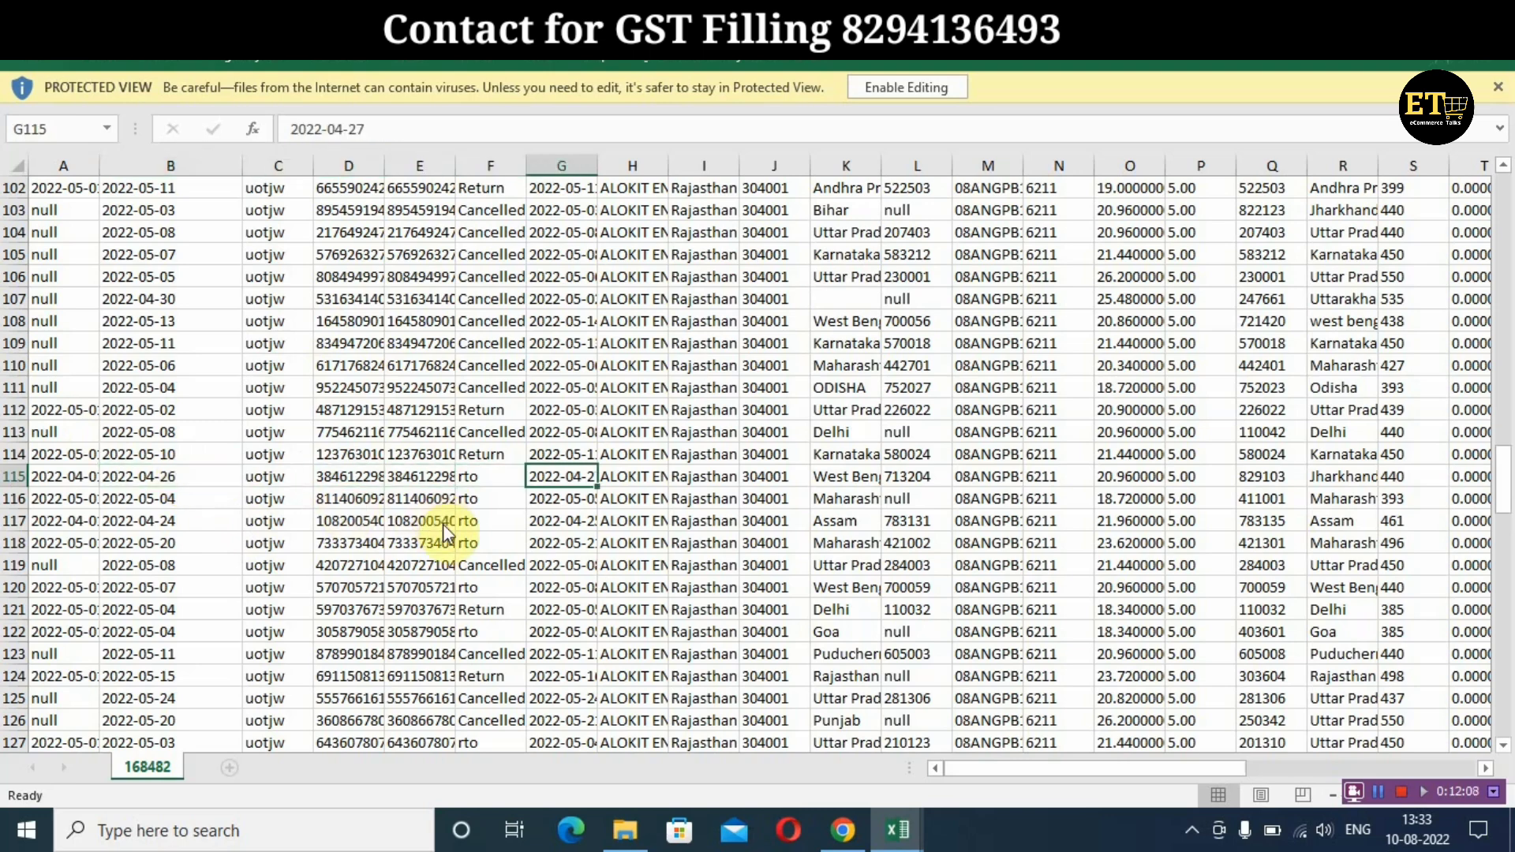
{"action": "key", "text": "Left"}
{"action": "key", "text": "Left"}
{"action": "key", "text": "Left"}
{"action": "key", "text": "Left"}
{"action": "key", "text": "Left"}
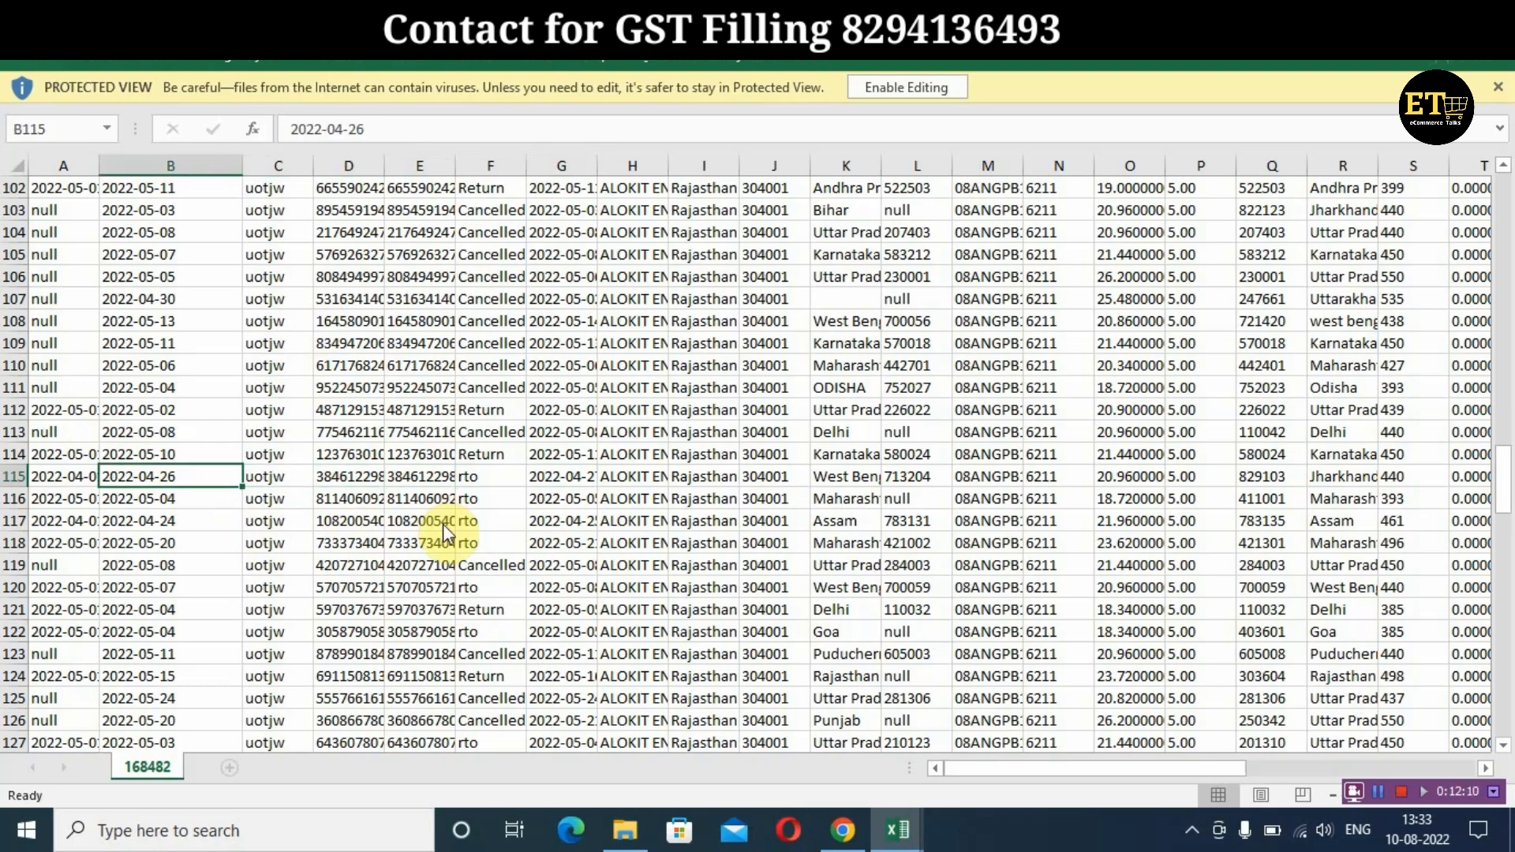
{"action": "key", "text": "Right"}
{"action": "key", "text": "Right"}
{"action": "key", "text": "Right"}
{"action": "key", "text": "Right"}
{"action": "key", "text": "Right"}
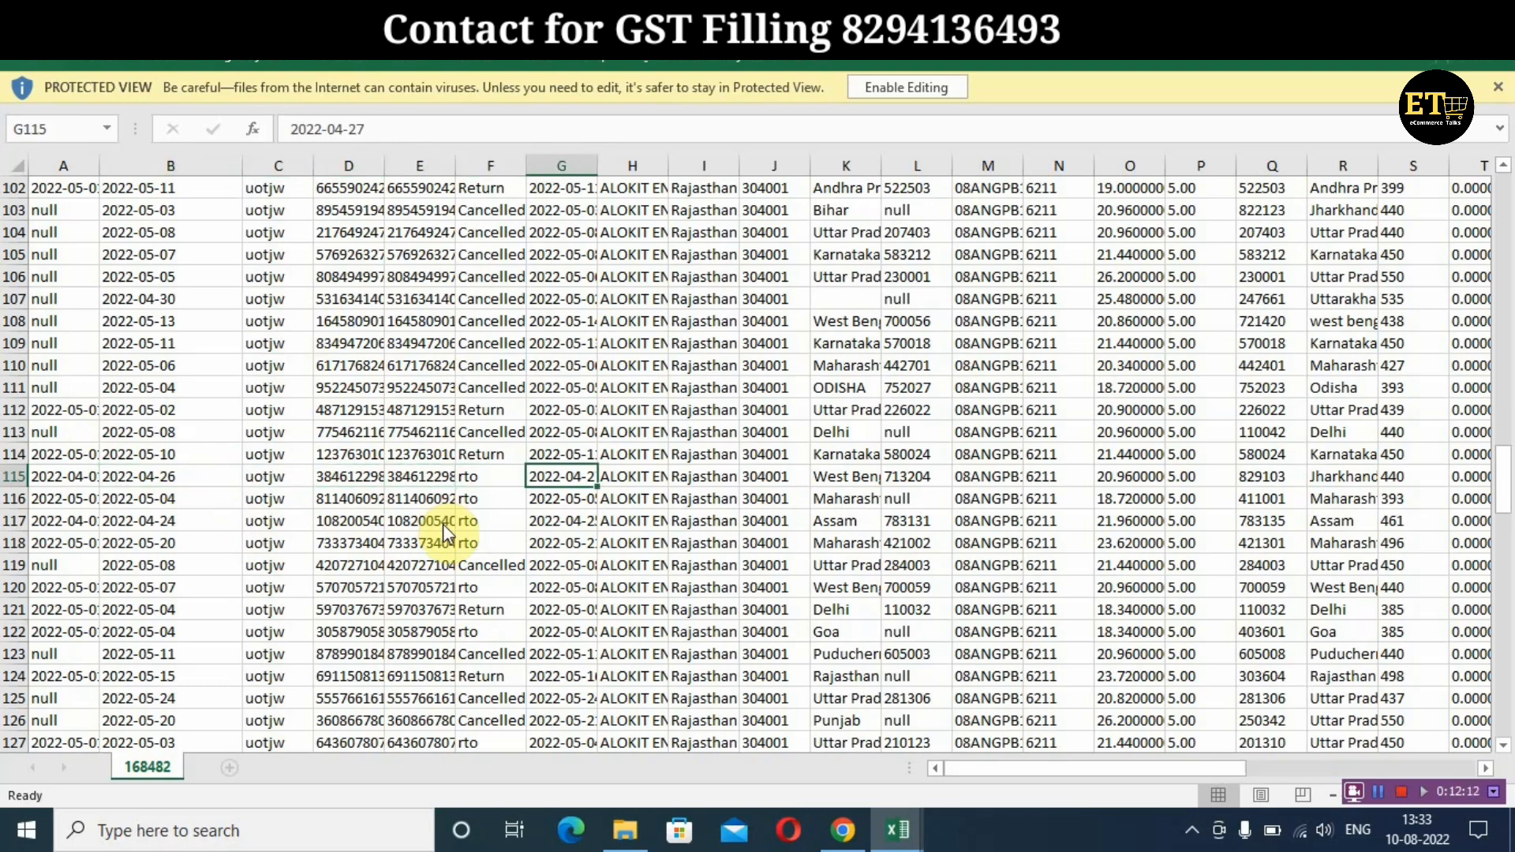
{"action": "key", "text": "Left"}
{"action": "key", "text": "Left"}
{"action": "key", "text": "Left"}
{"action": "key", "text": "Left"}
{"action": "key", "text": "Left"}
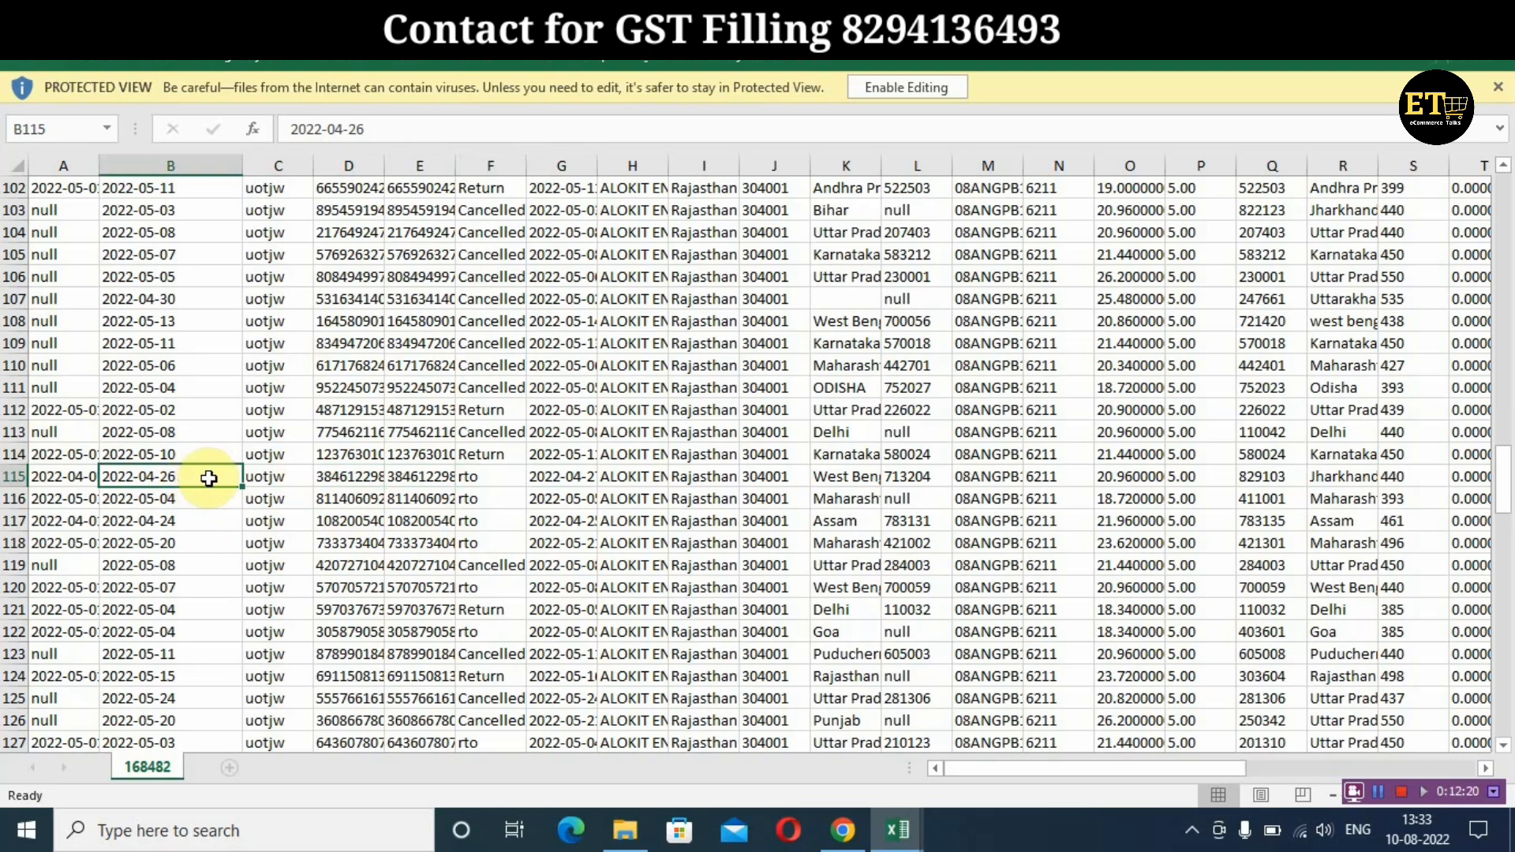
Check the rto record in row 115 from its order status back to its order date, and across to column Q
{"action": "left_click", "coordinate": [470, 479]}
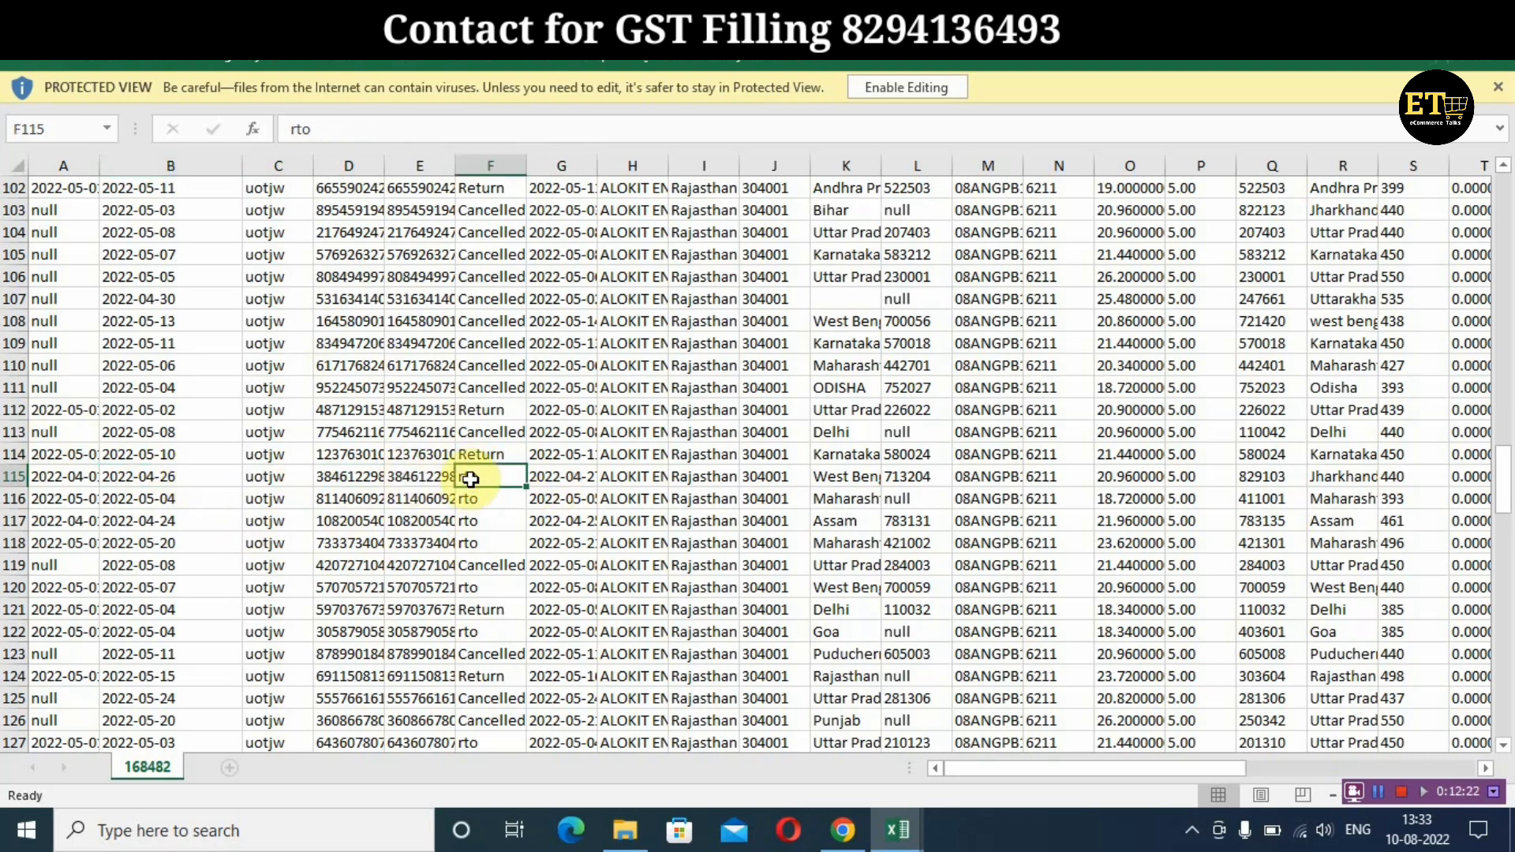
{"action": "key", "text": "Left"}
{"action": "key", "text": "Left"}
{"action": "key", "text": "Left"}
{"action": "key", "text": "Left"}
{"action": "key", "text": "Right"}
{"action": "key", "text": "Right"}
{"action": "key", "text": "Right"}
{"action": "key", "text": "Right"}
{"action": "key", "text": "Right"}
{"action": "key", "text": "Right"}
{"action": "key", "text": "Right"}
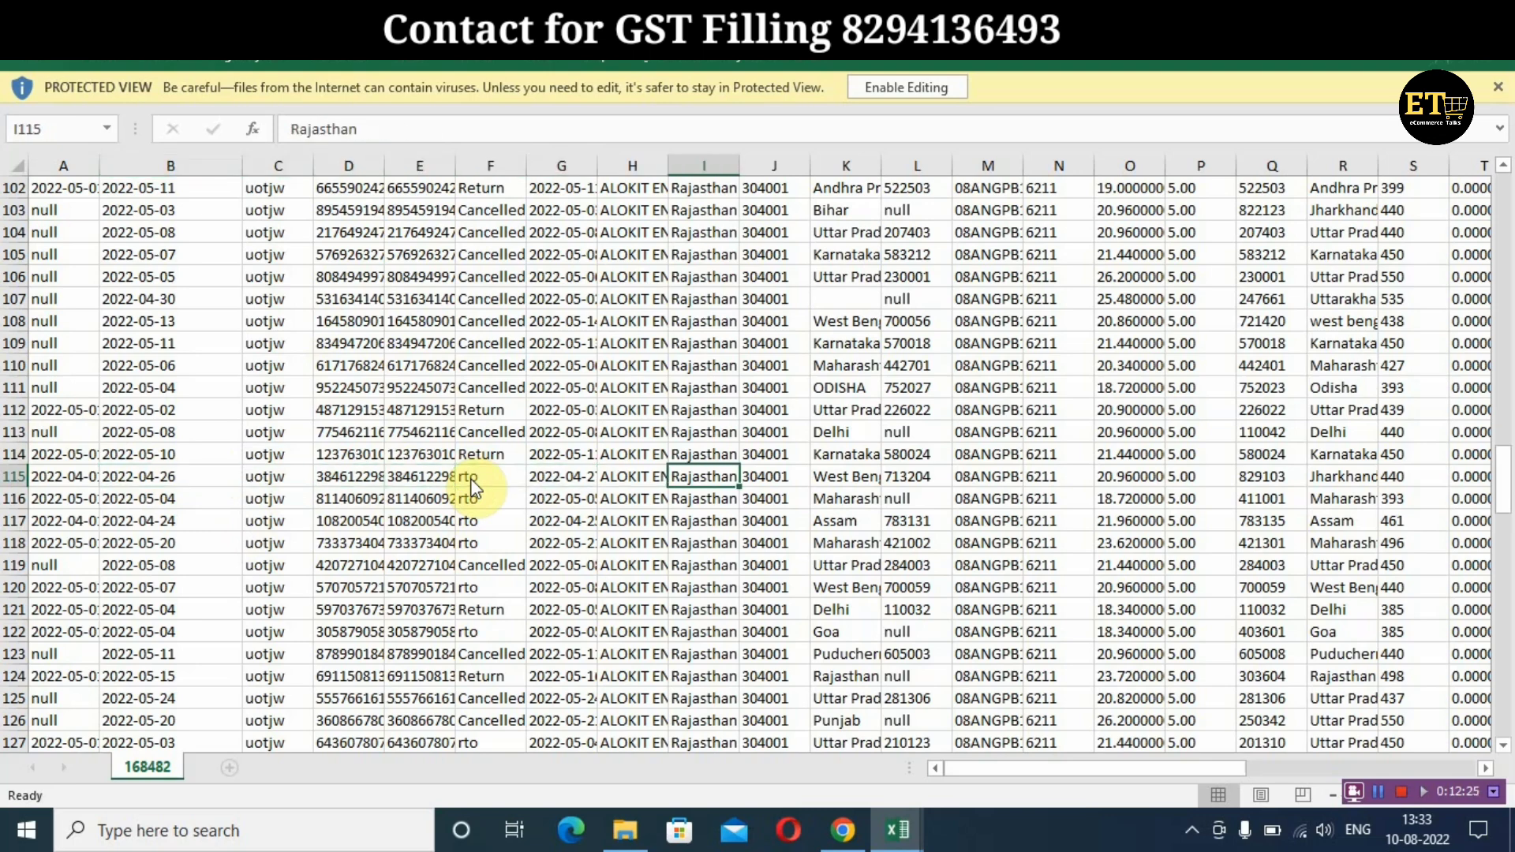
{"action": "key", "text": "Right"}
{"action": "key", "text": "Right"}
{"action": "key", "text": "Right"}
{"action": "key", "text": "Right"}
{"action": "key", "text": "Right"}
{"action": "key", "text": "Right"}
{"action": "key", "text": "Right"}
{"action": "key", "text": "Right"}
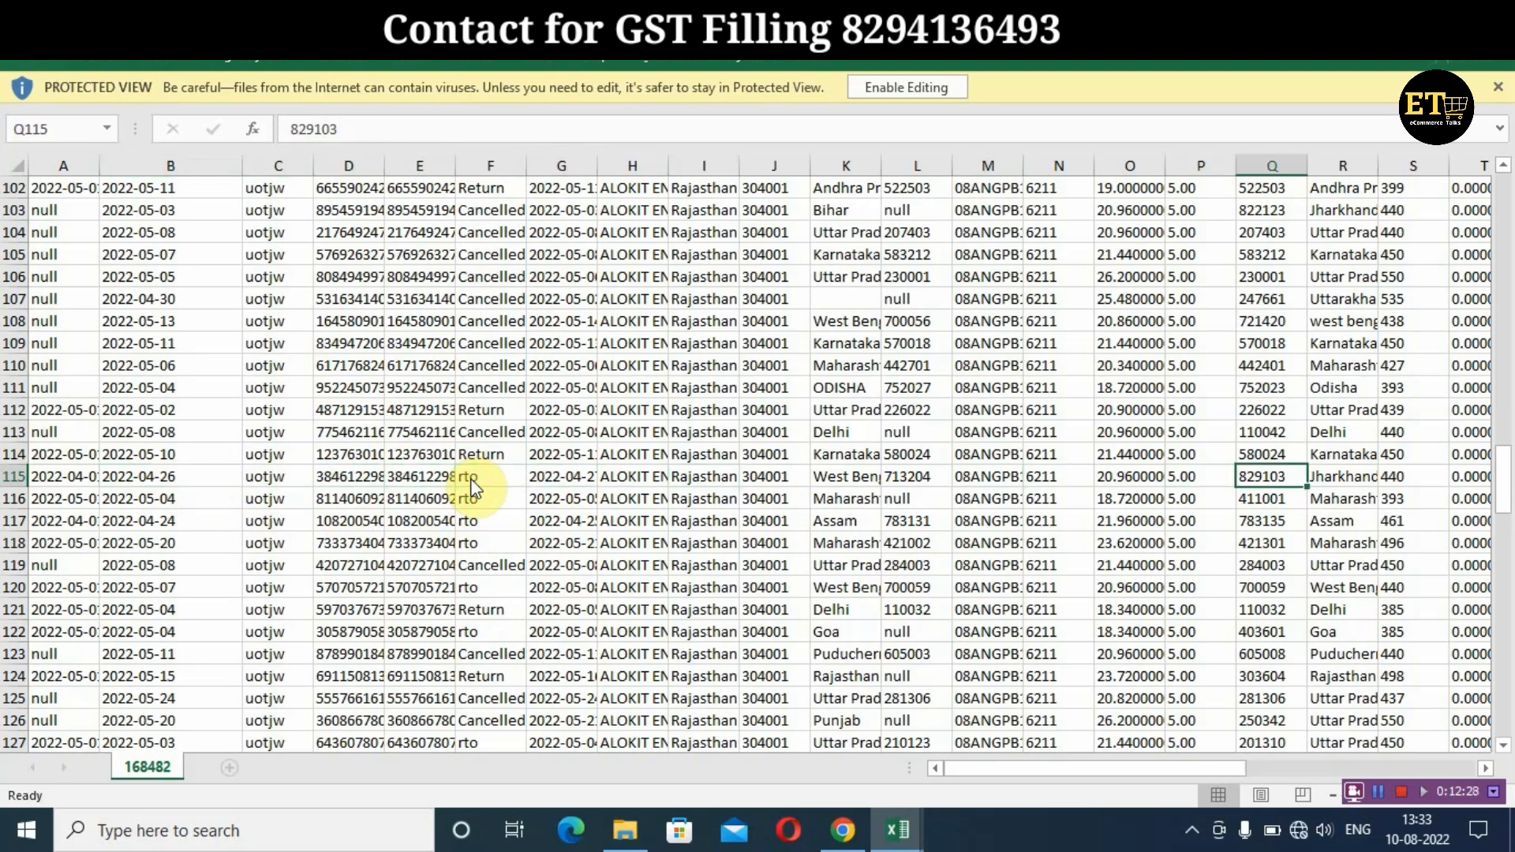
Trace row 115 back from column Q through the GSTIN in column M to the order status in column F
{"action": "key", "text": "Left"}
{"action": "key", "text": "Left"}
{"action": "key", "text": "Left"}
{"action": "key", "text": "Left"}
{"action": "key", "text": "Left"}
{"action": "key", "text": "Left"}
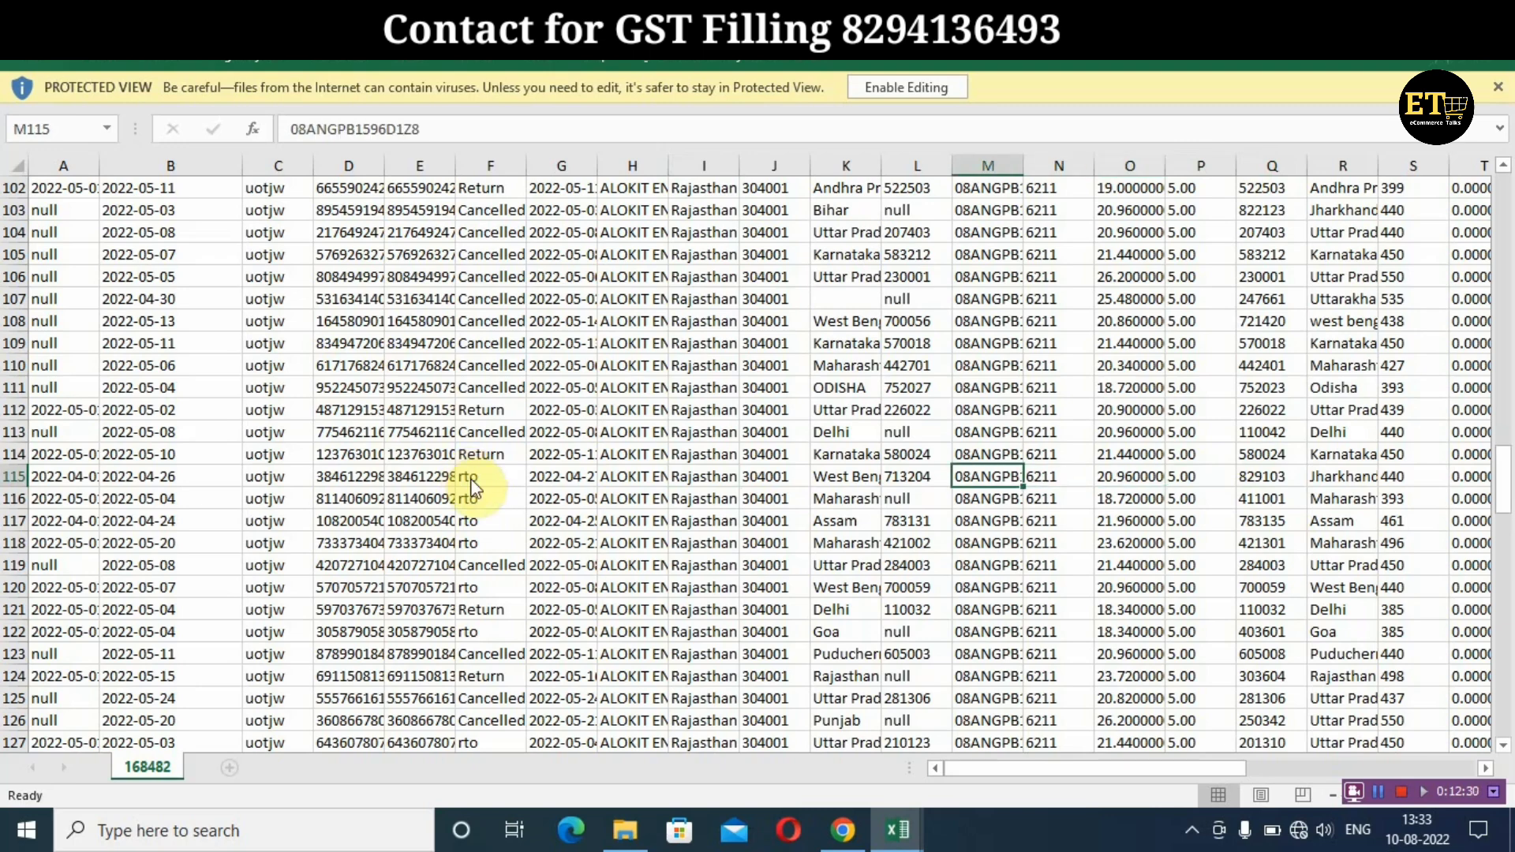
{"action": "key", "text": "Left"}
{"action": "key", "text": "Left"}
{"action": "key", "text": "Left"}
{"action": "key", "text": "Left"}
{"action": "key", "text": "Left"}
{"action": "key", "text": "Left"}
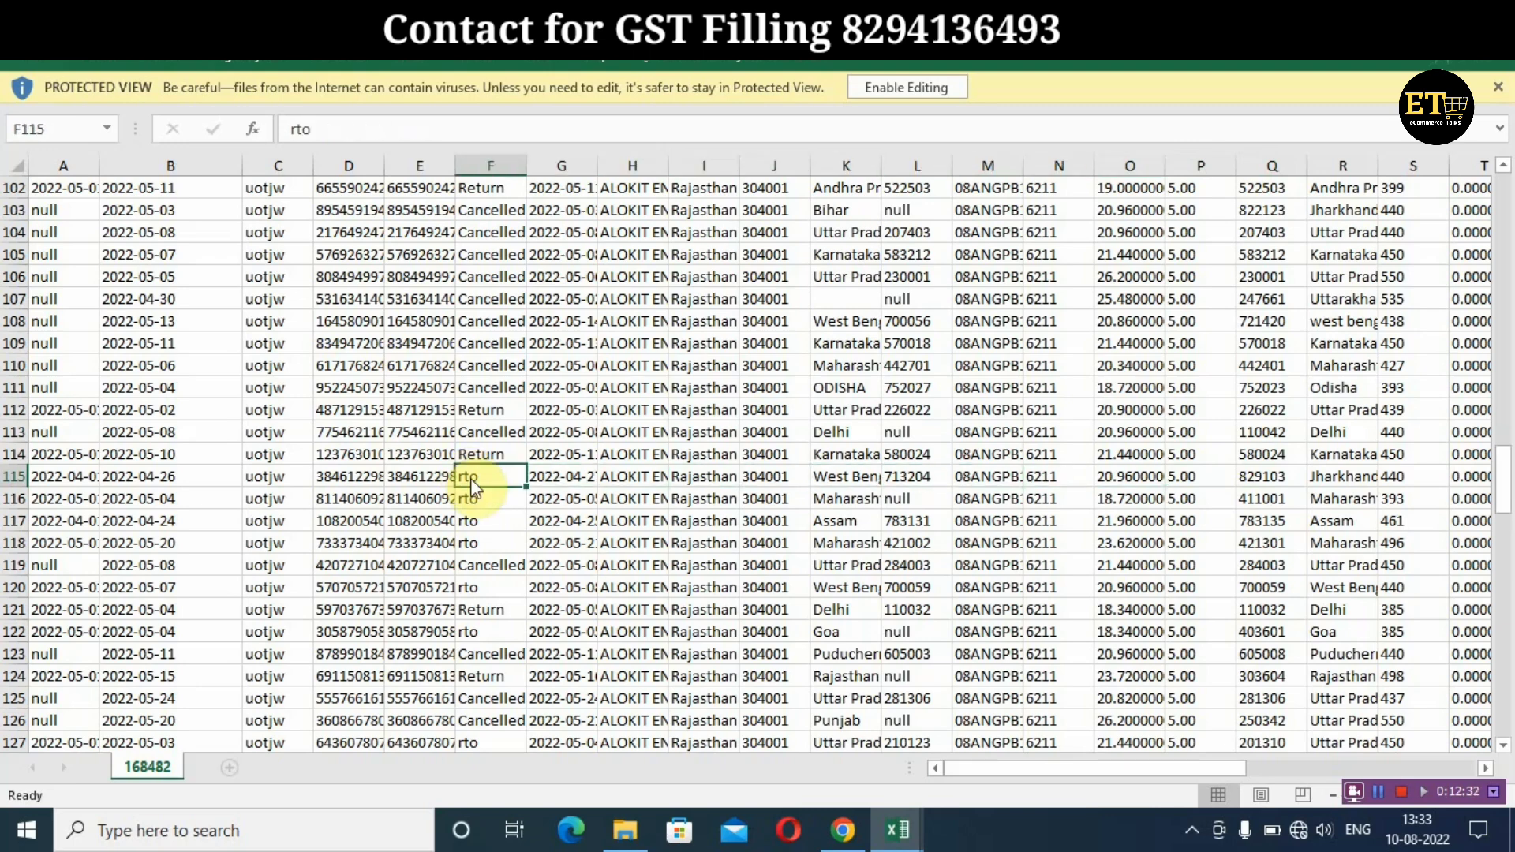
Check the order date of the rto record in row 115, and the order date in B117
{"action": "key", "text": "Left"}
{"action": "key", "text": "Left"}
{"action": "key", "text": "Left"}
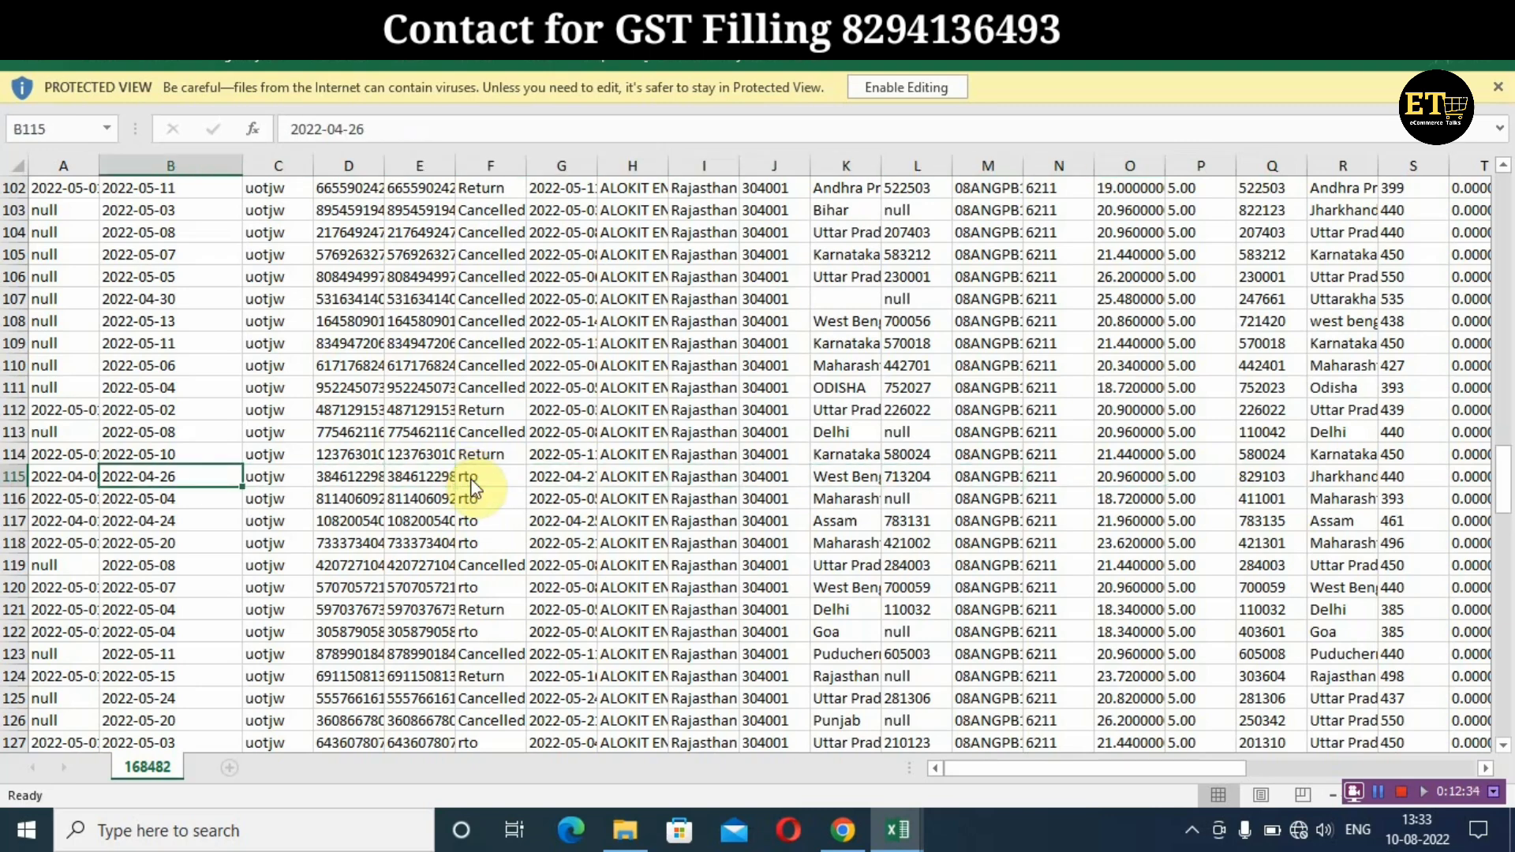
{"action": "key", "text": "Down"}
{"action": "key", "text": "Down"}
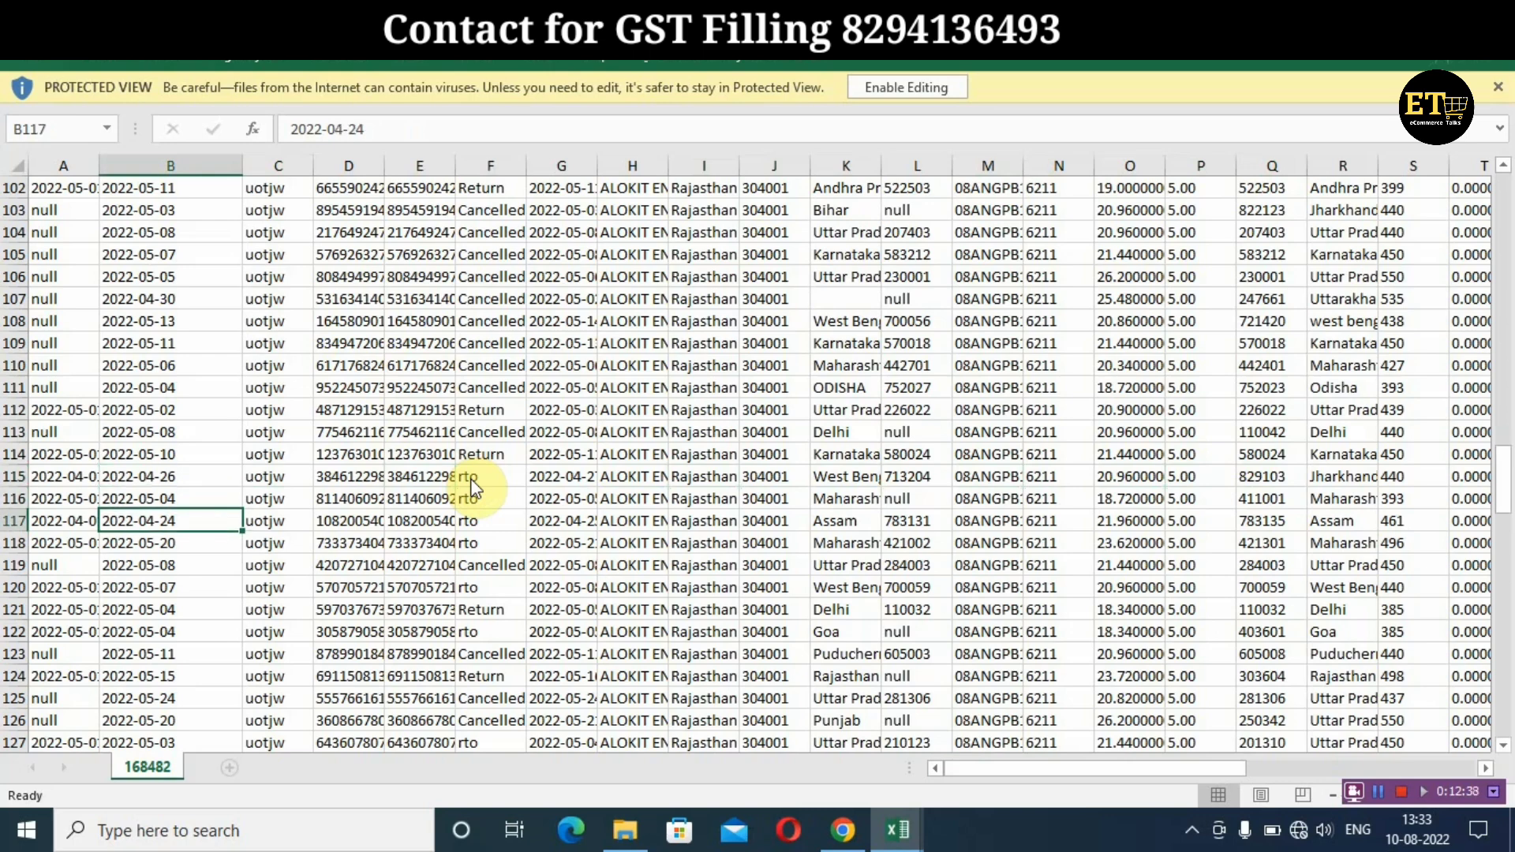
Read the row 117 record from its order date across to the reseller state in column K and back
{"action": "key", "text": "Right"}
{"action": "key", "text": "Right"}
{"action": "key", "text": "Right"}
{"action": "key", "text": "Right"}
{"action": "key", "text": "Right"}
{"action": "key", "text": "Right"}
{"action": "key", "text": "Right"}
{"action": "key", "text": "Right"}
{"action": "key", "text": "Right"}
{"action": "key", "text": "Right"}
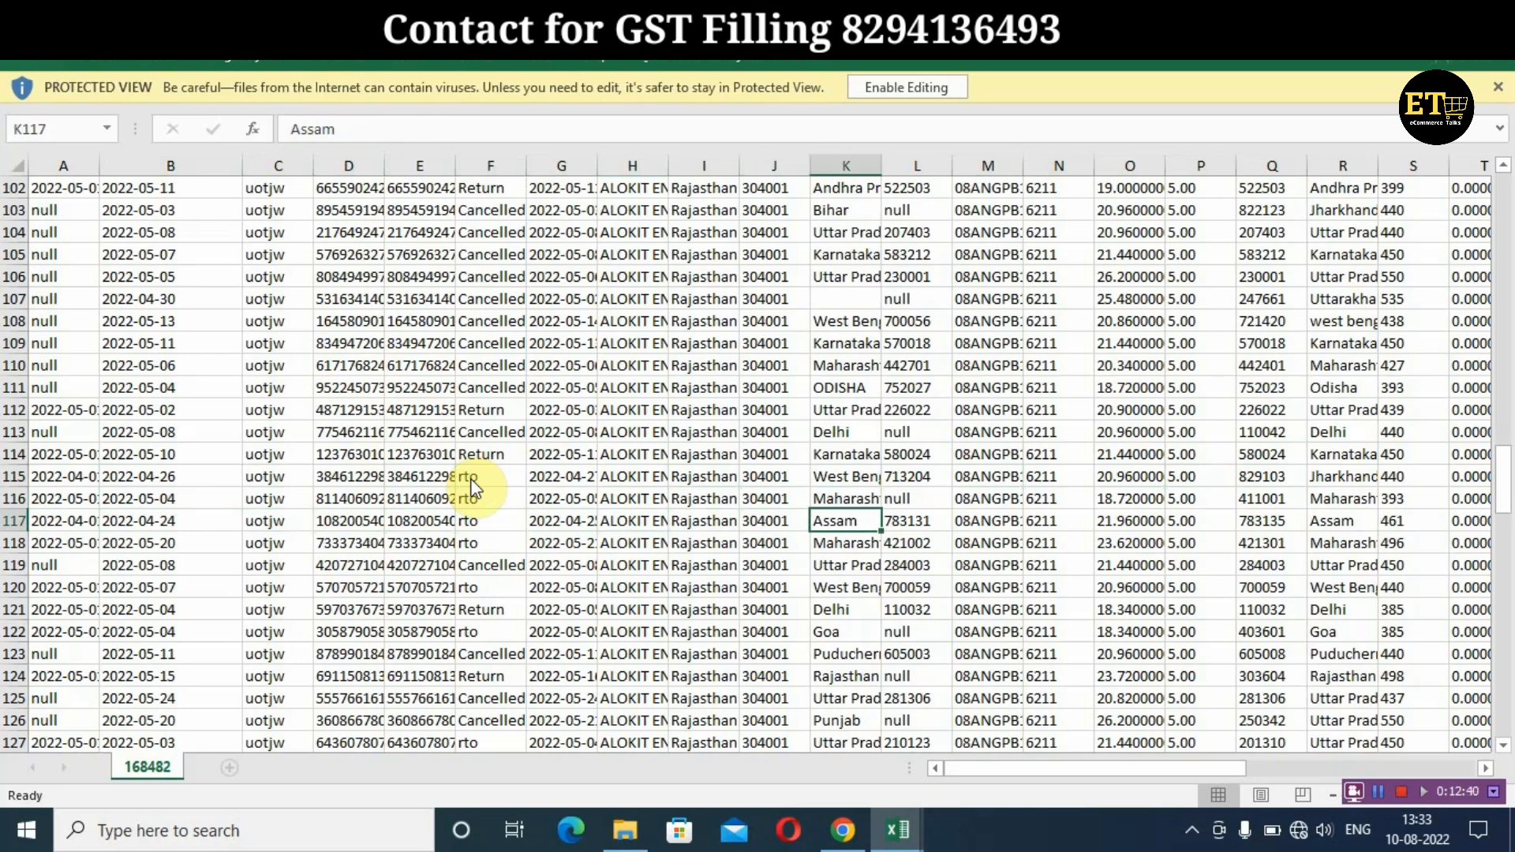
{"action": "key", "text": "Left"}
{"action": "key", "text": "Left"}
{"action": "key", "text": "Left"}
{"action": "key", "text": "Left"}
{"action": "key", "text": "Left"}
{"action": "key", "text": "Left"}
{"action": "key", "text": "Left"}
{"action": "key", "text": "Left"}
{"action": "key", "text": "Left"}
{"action": "key", "text": "Left"}
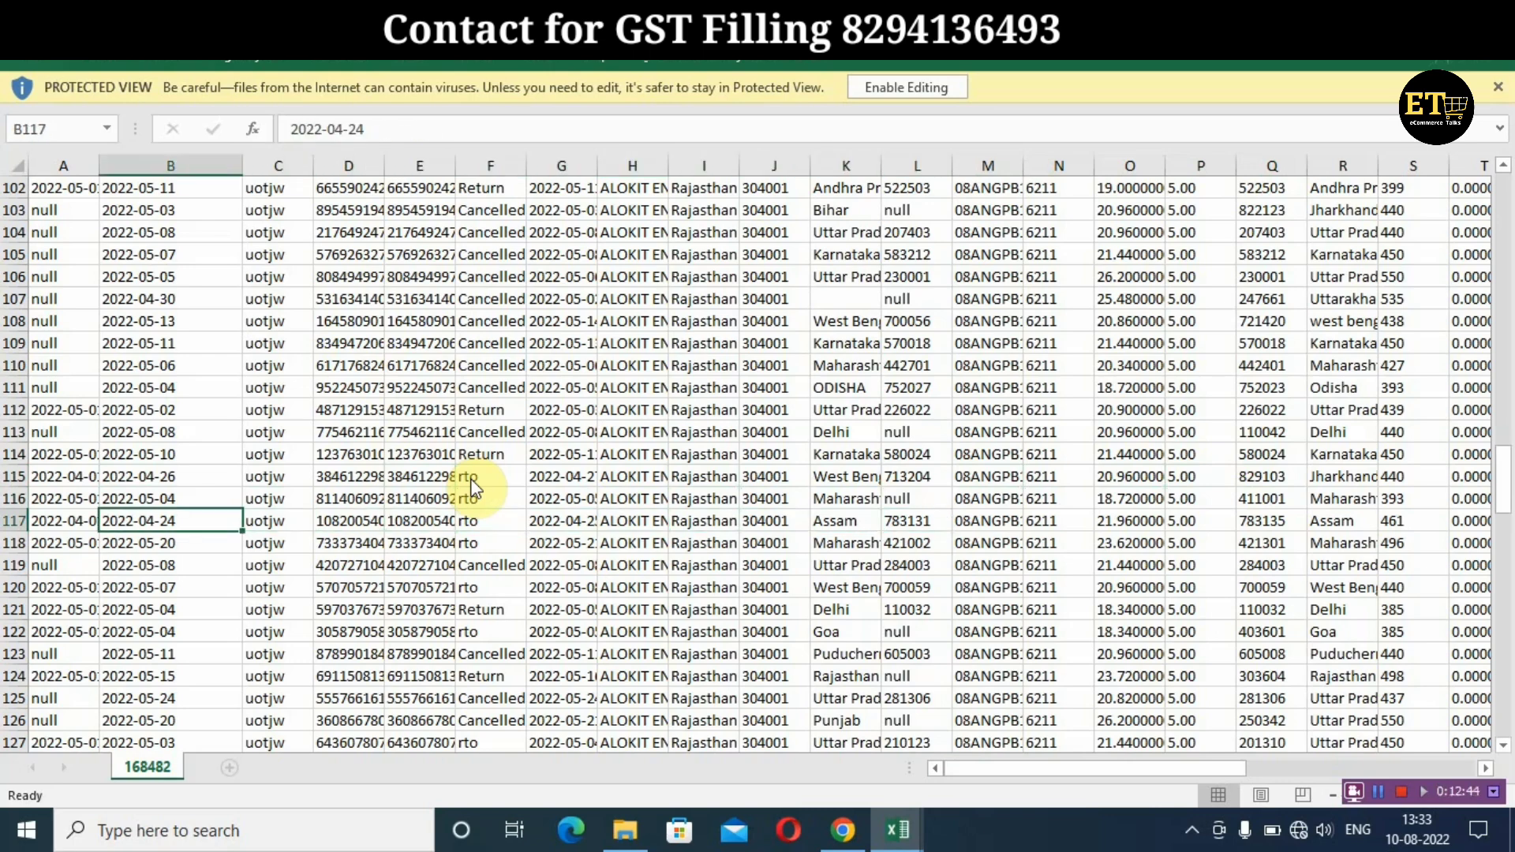
Look at the highlighted Shipped order in G31 of the ForwardReports workbook, and return to the Reverse workbook
{"action": "mouse_move", "coordinate": [896, 815]}
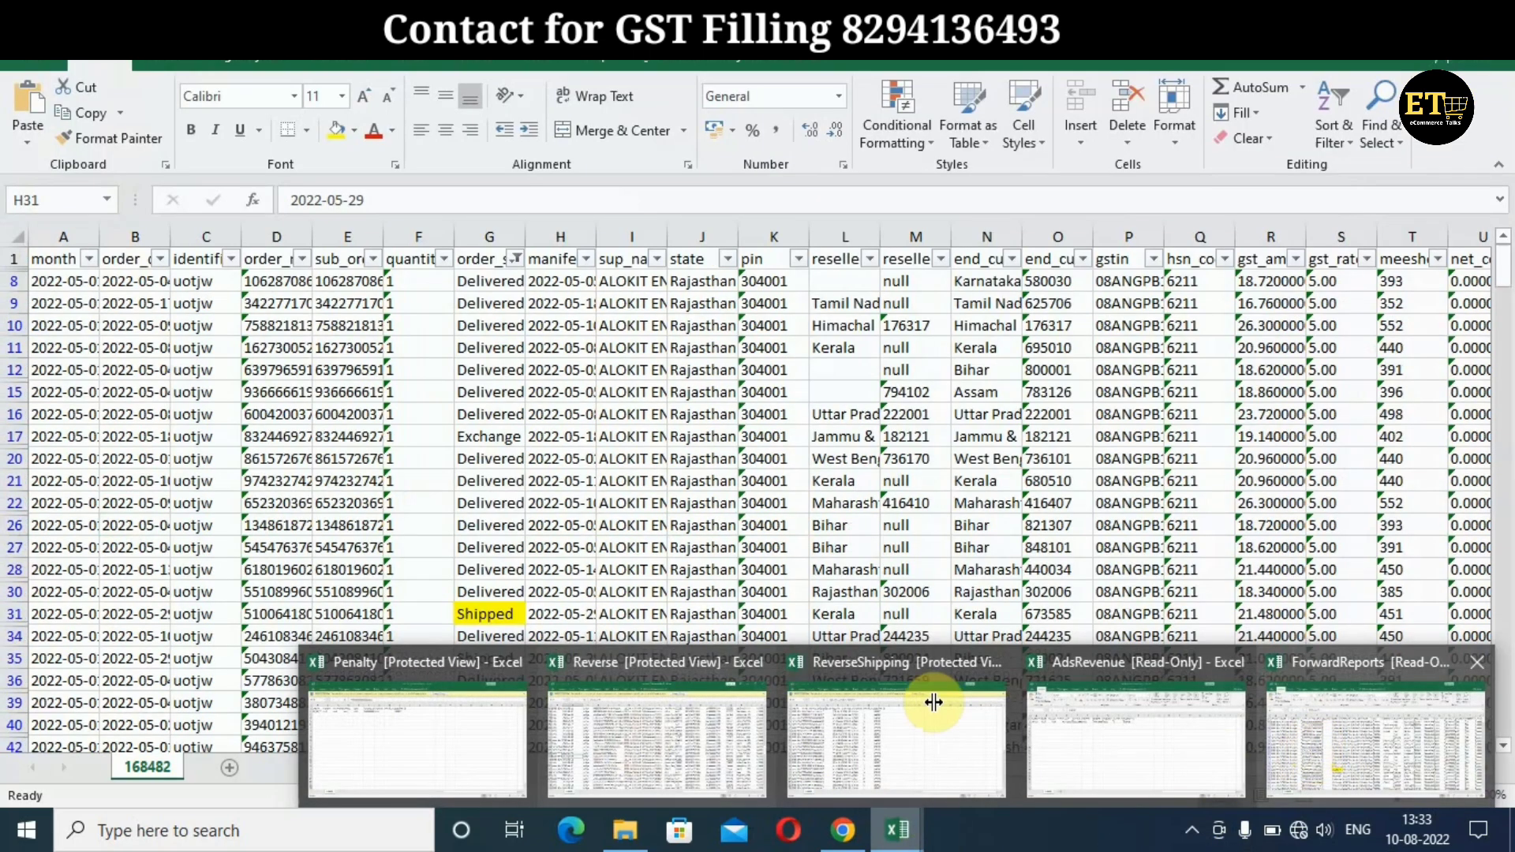
{"action": "left_click", "coordinate": [505, 615]}
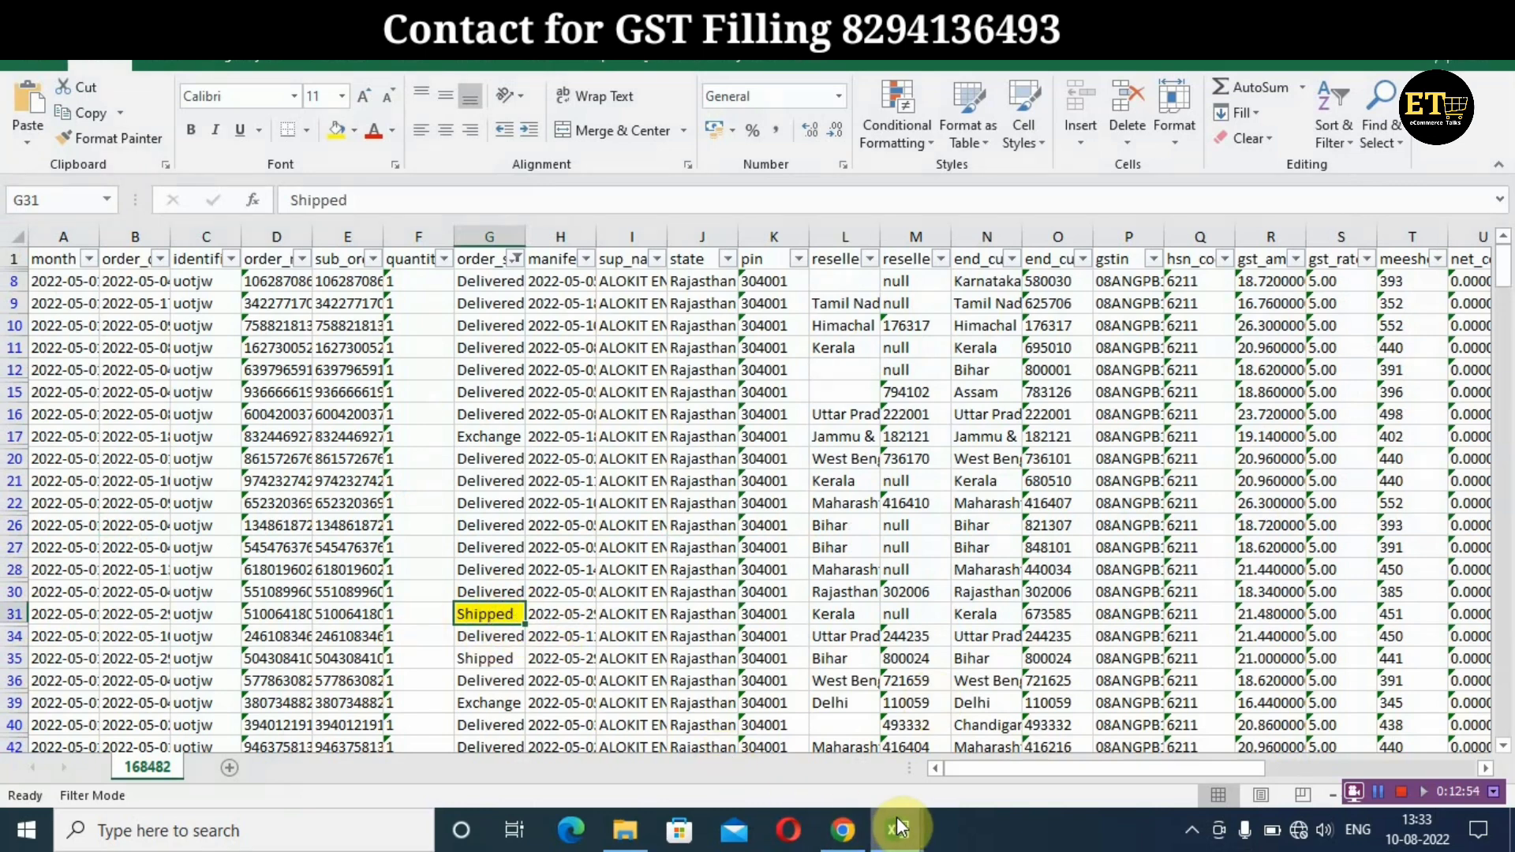
{"action": "mouse_move", "coordinate": [898, 826]}
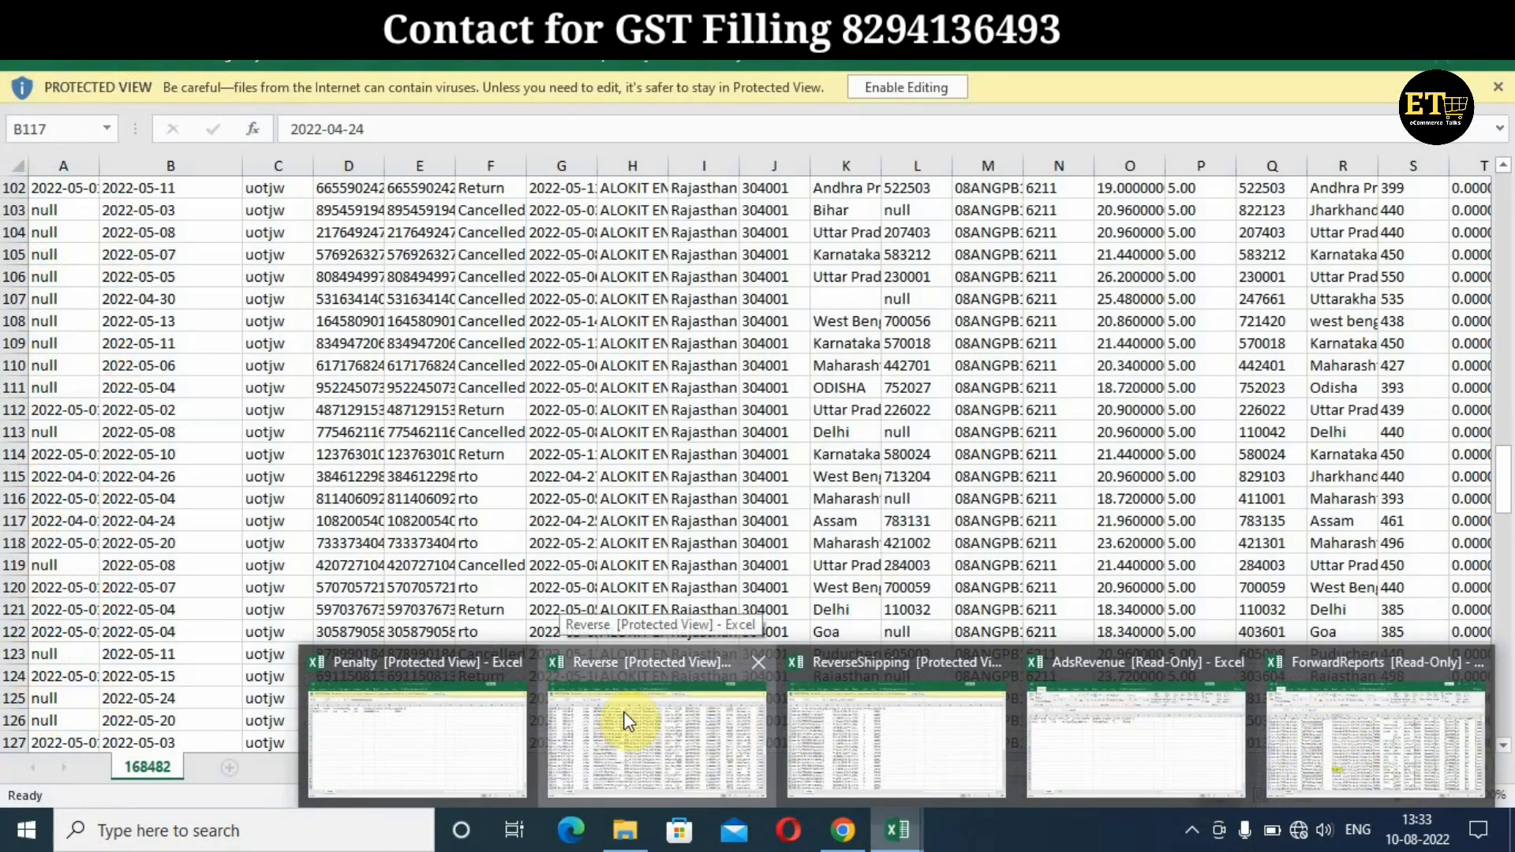
{"action": "left_click", "coordinate": [624, 712]}
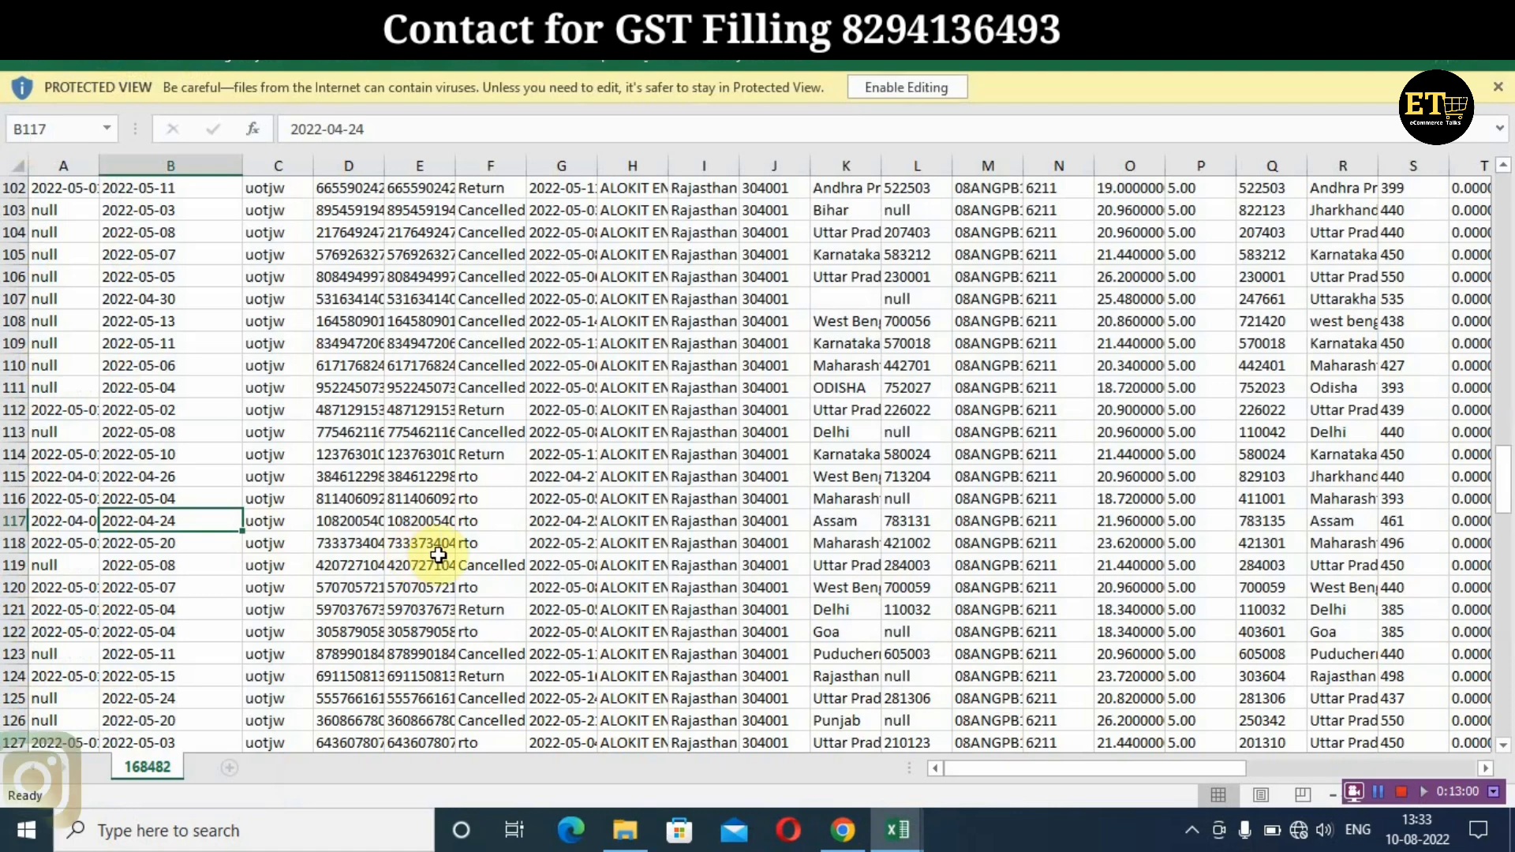
Compare the order status in F117 with the order date in B117
{"action": "key", "text": "Right"}
{"action": "key", "text": "Right"}
{"action": "key", "text": "Right"}
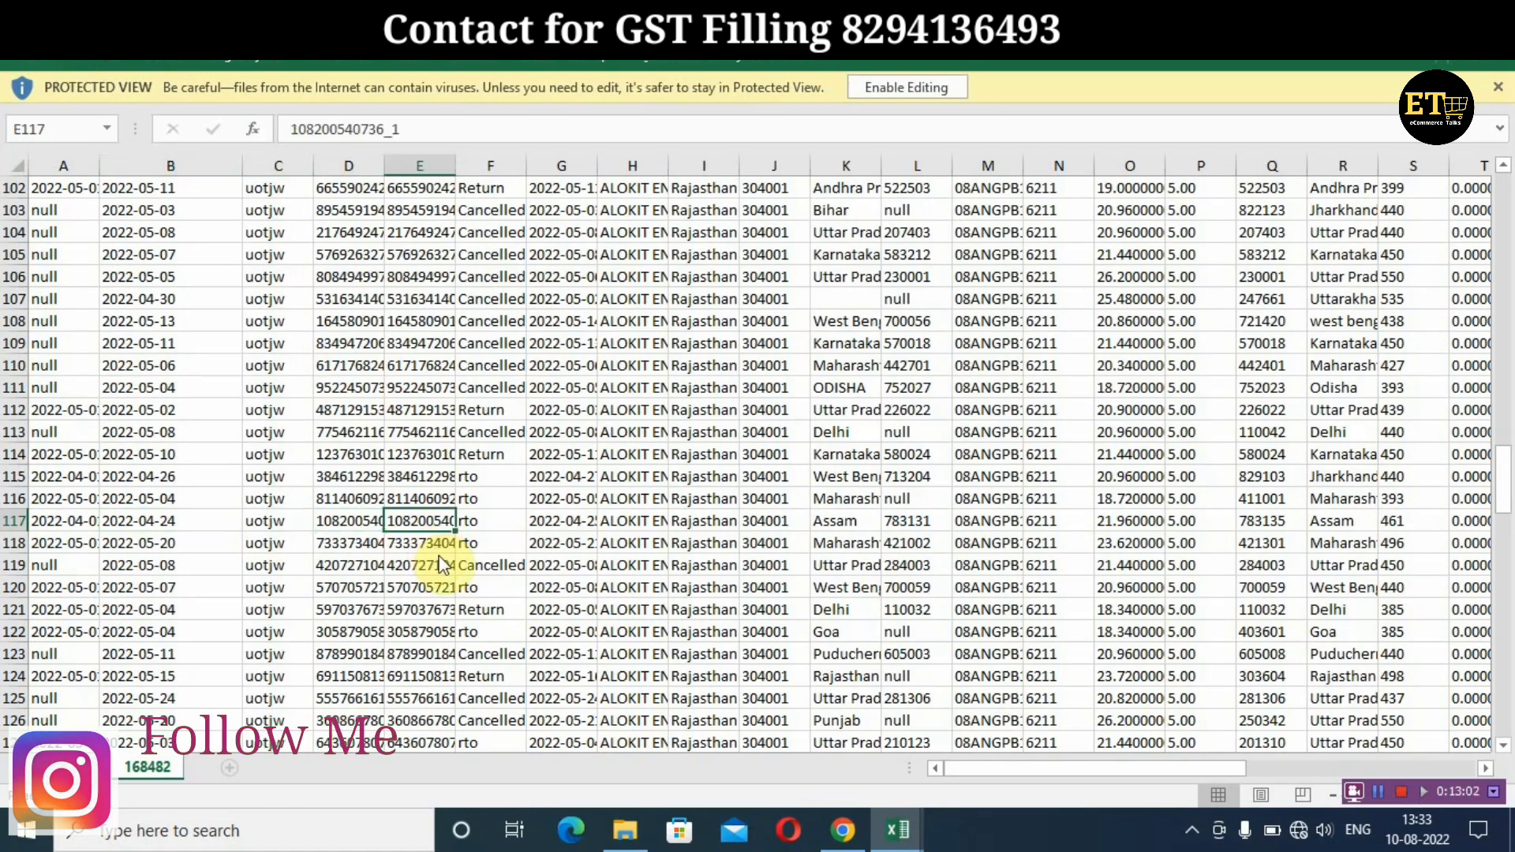
{"action": "key", "text": "Right"}
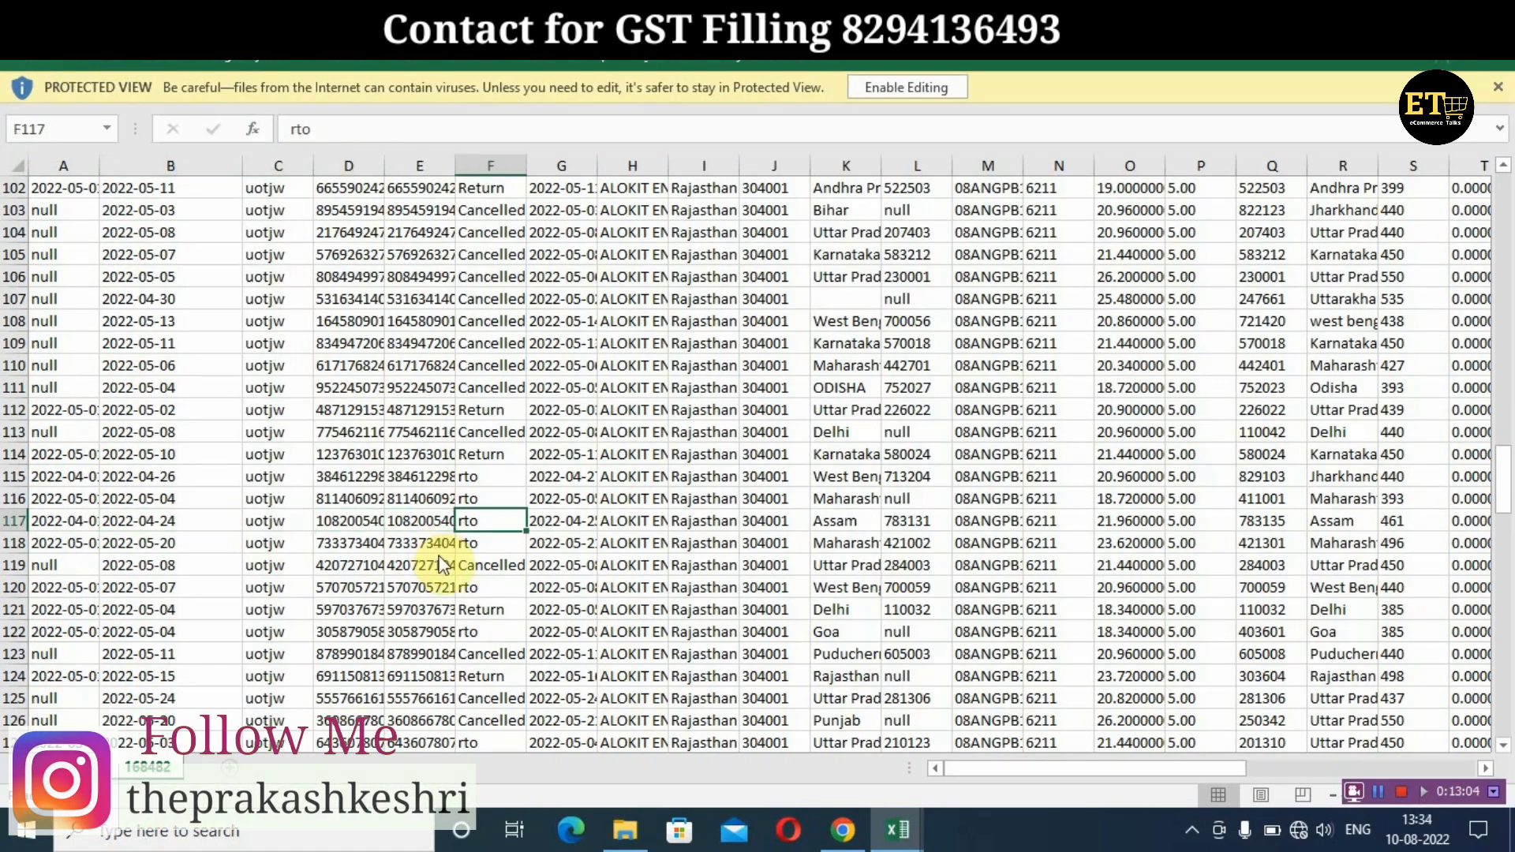
{"action": "key", "text": "Left"}
{"action": "key", "text": "Left"}
{"action": "key", "text": "Left"}
{"action": "key", "text": "Left"}
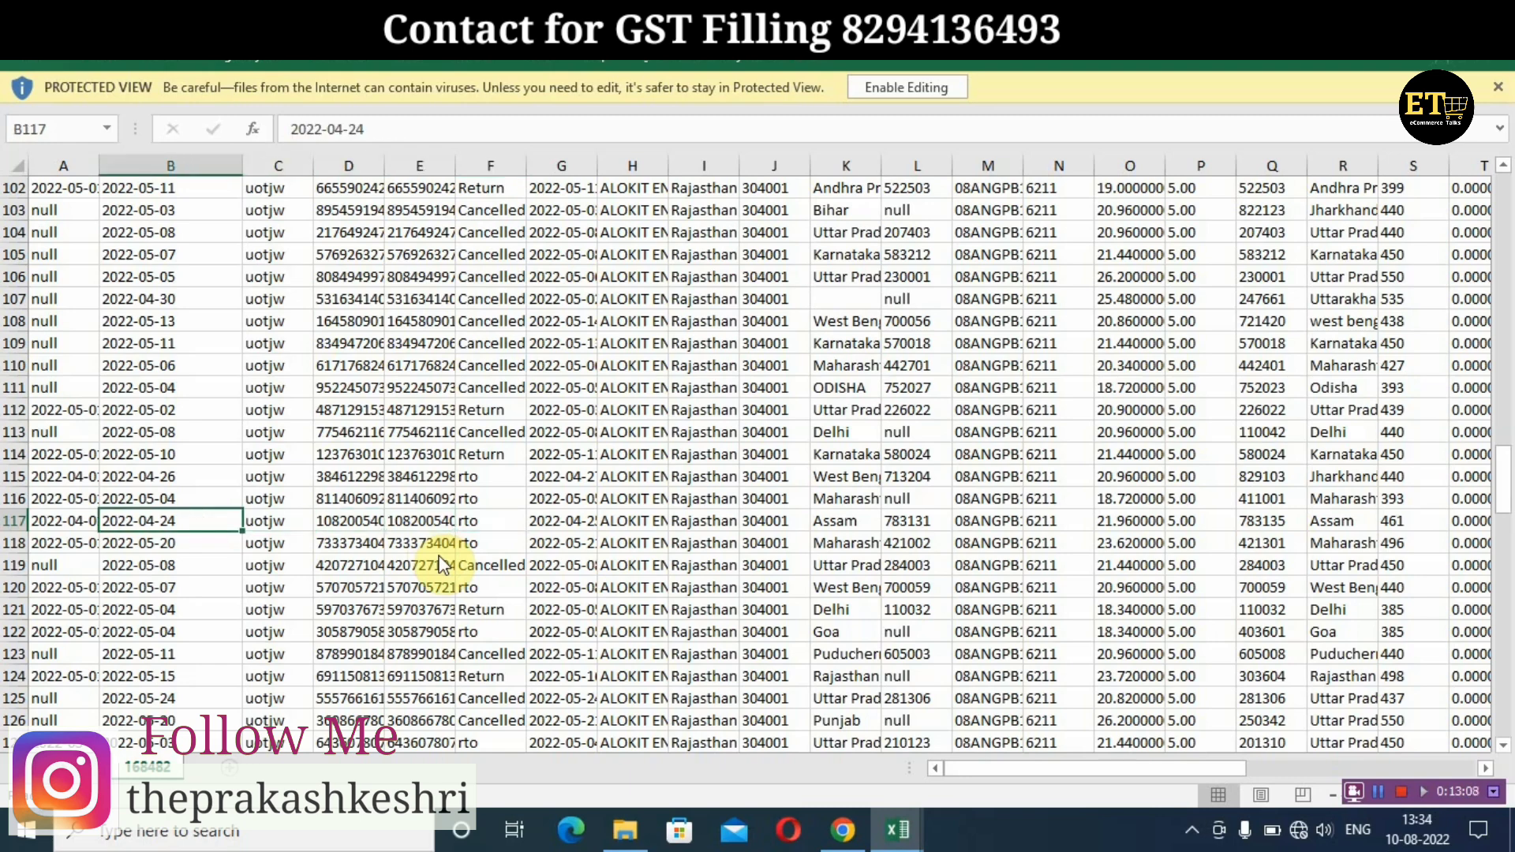
{"action": "key", "text": "Right"}
{"action": "key", "text": "Right"}
{"action": "key", "text": "Right"}
{"action": "key", "text": "Right"}
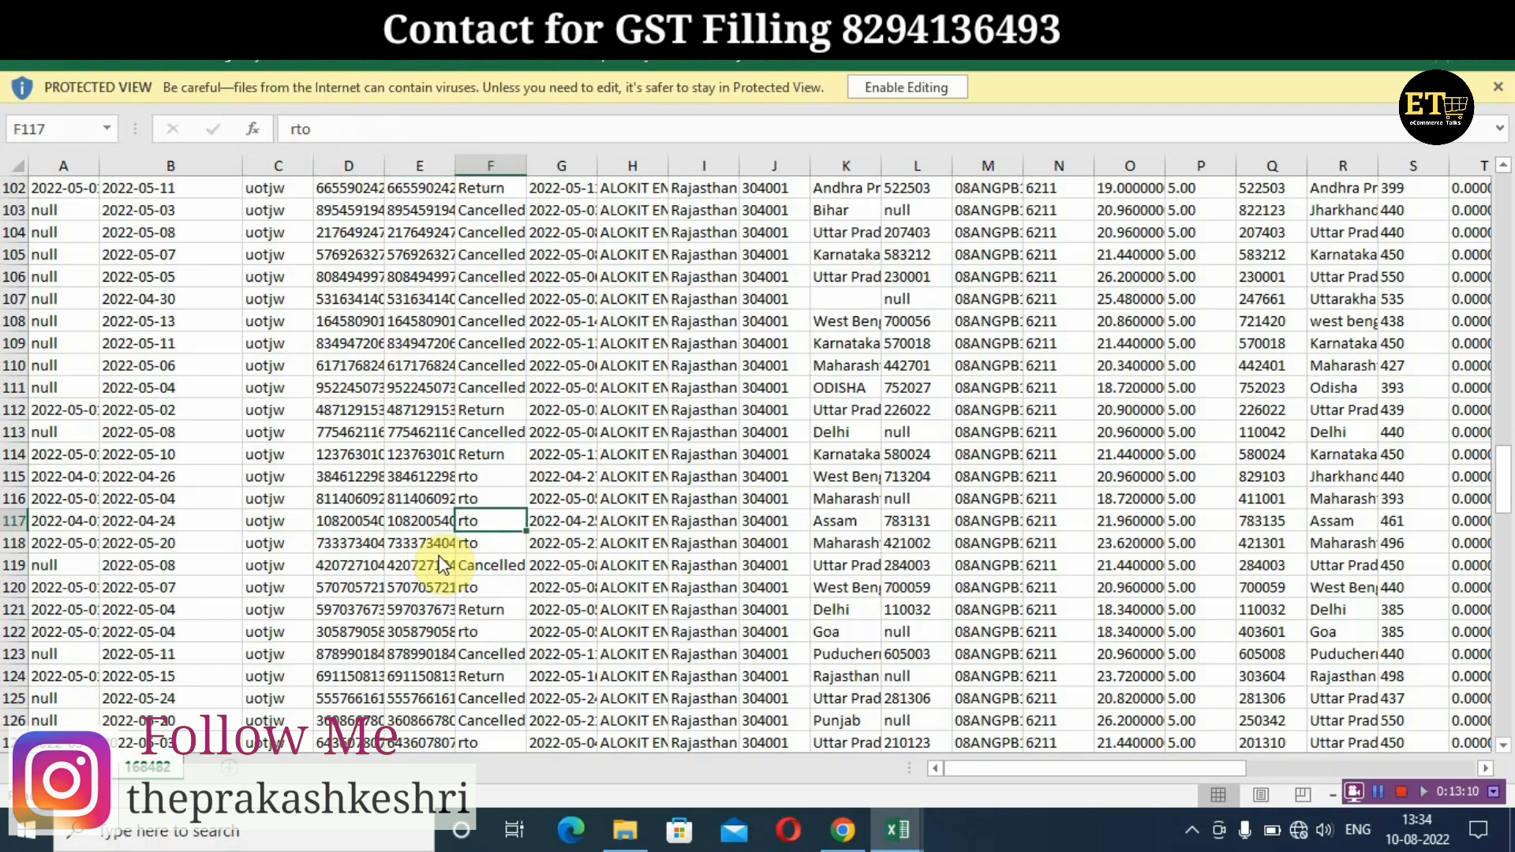
Follow the rto record in row 117 across to its GST amount in column O
{"action": "key", "text": "Right"}
{"action": "key", "text": "Right"}
{"action": "key", "text": "Right"}
{"action": "key", "text": "Right"}
{"action": "key", "text": "Right"}
{"action": "key", "text": "Right"}
{"action": "key", "text": "Right"}
{"action": "key", "text": "Right"}
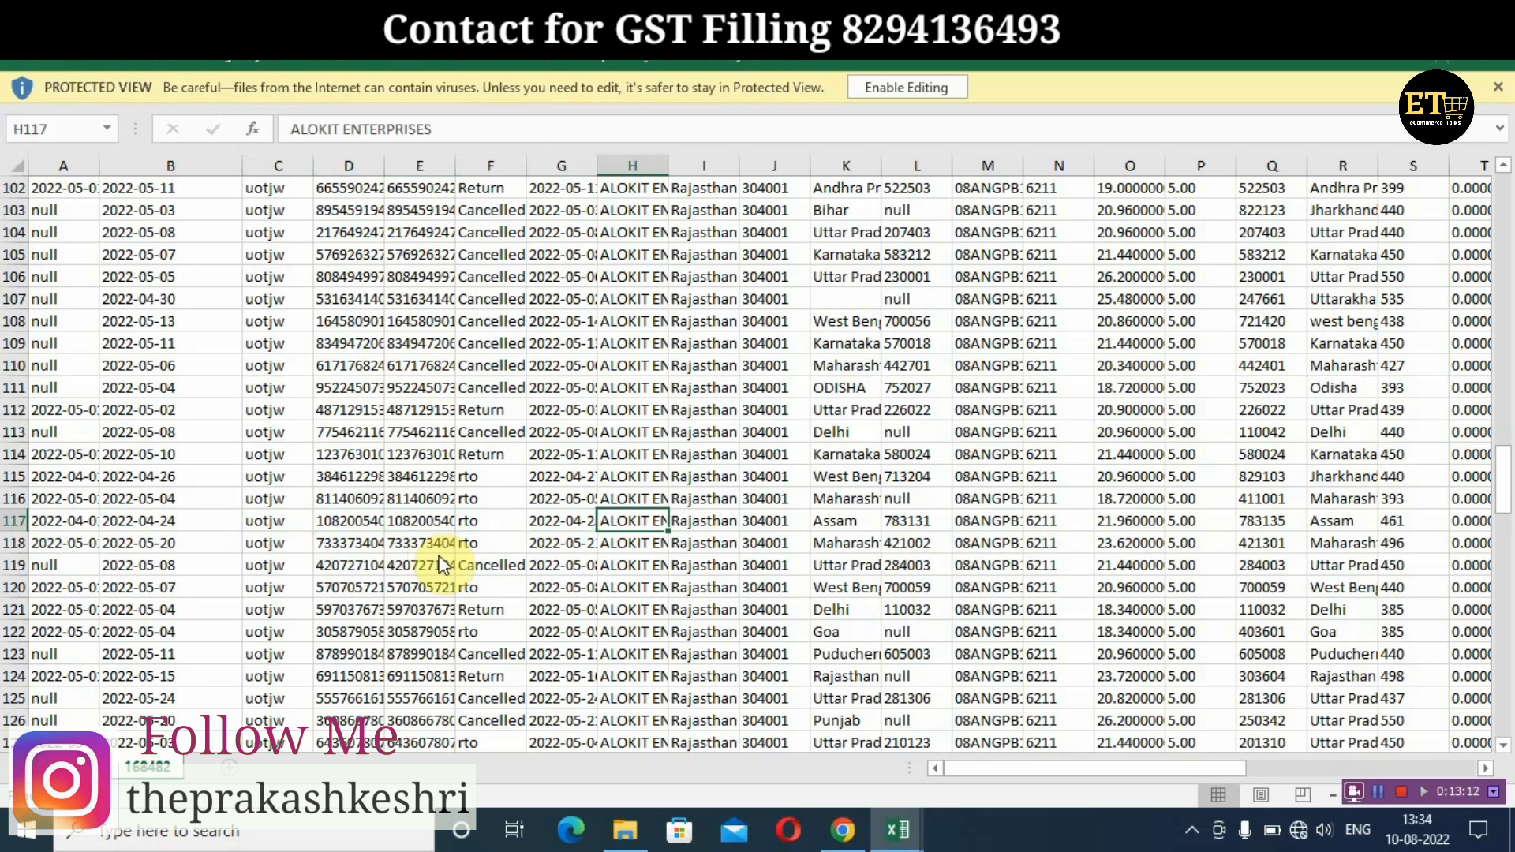
{"action": "key", "text": "Right"}
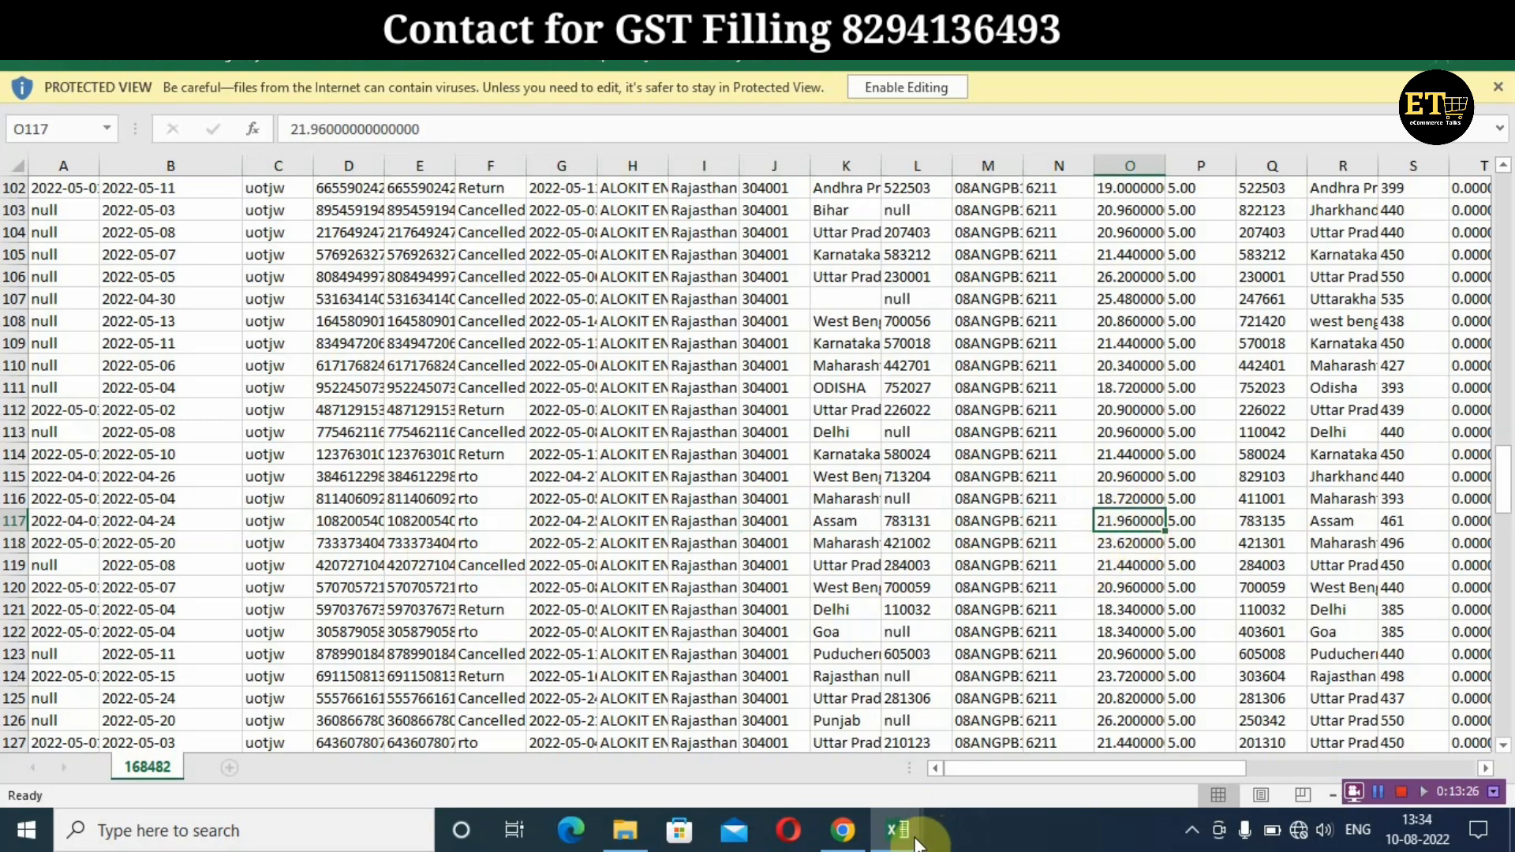
Switch to the ForwardReports workbook and set the order_status filter to show all statuses
{"action": "mouse_move", "coordinate": [908, 836]}
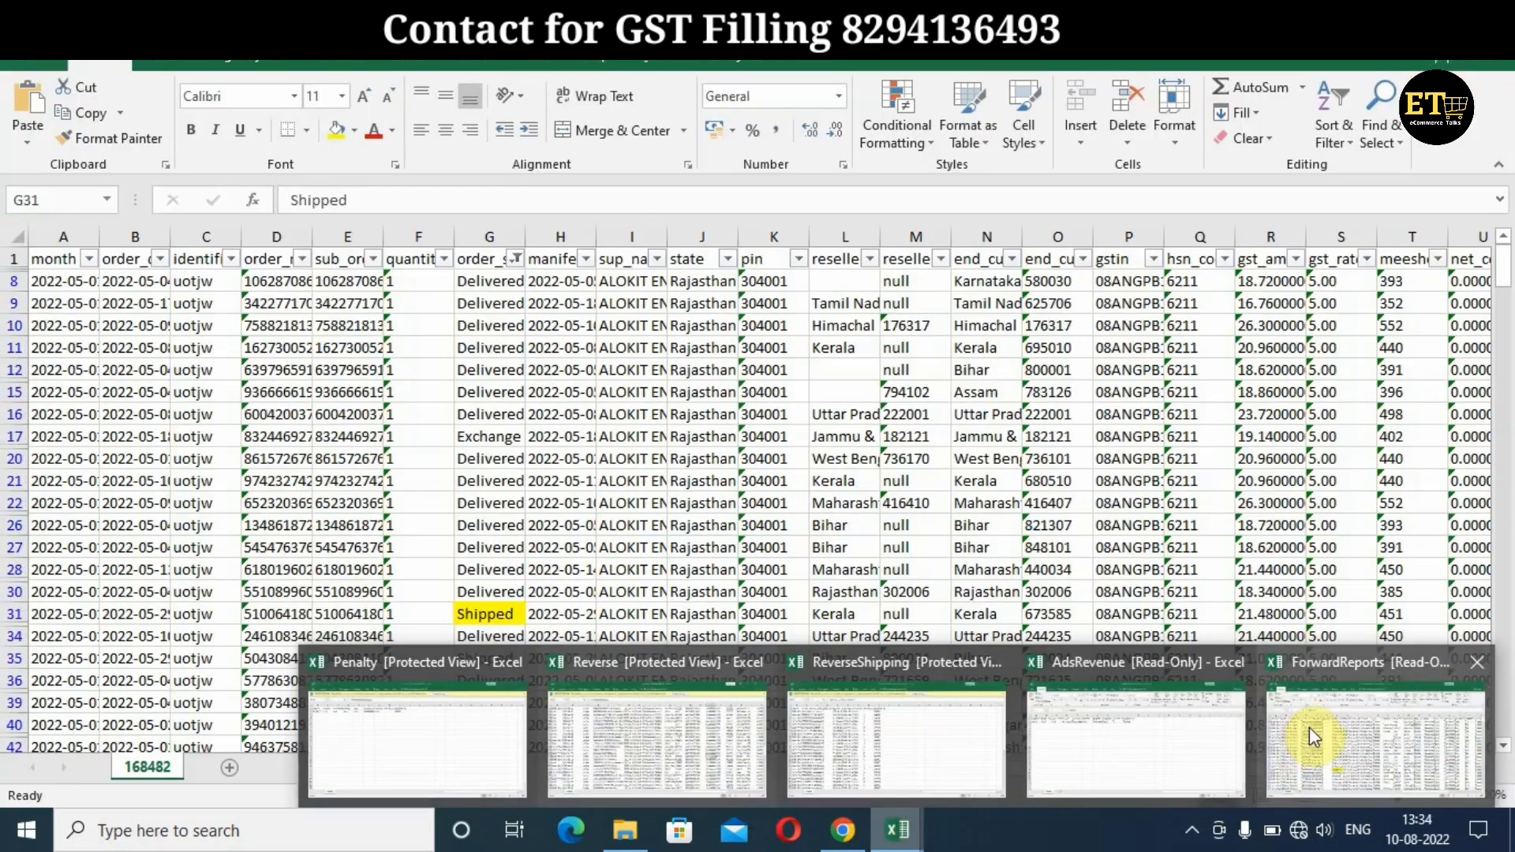
{"action": "left_click", "coordinate": [1309, 727]}
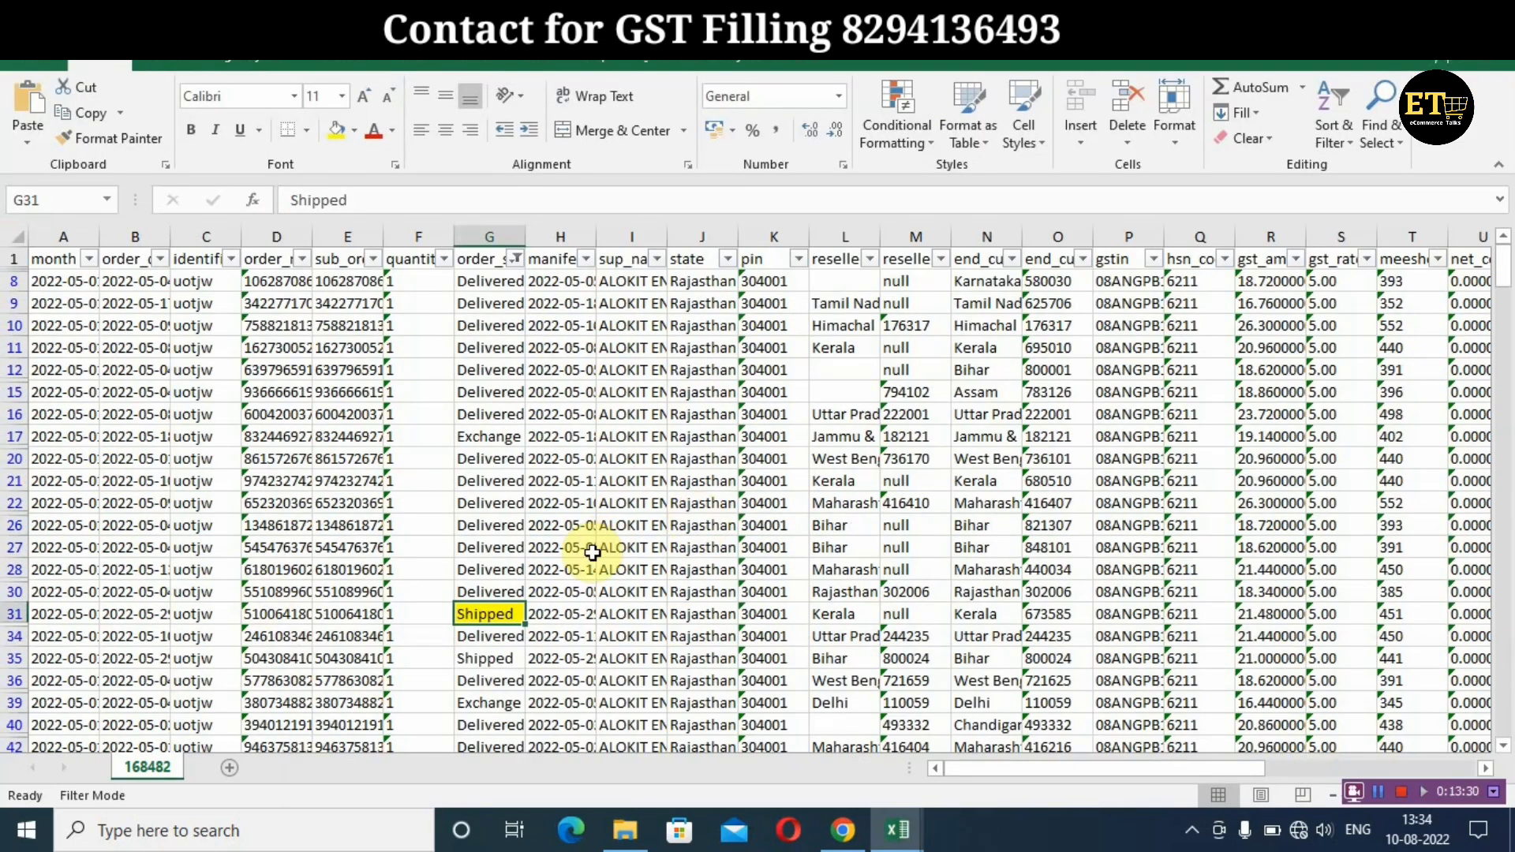
{"action": "left_click", "coordinate": [517, 259]}
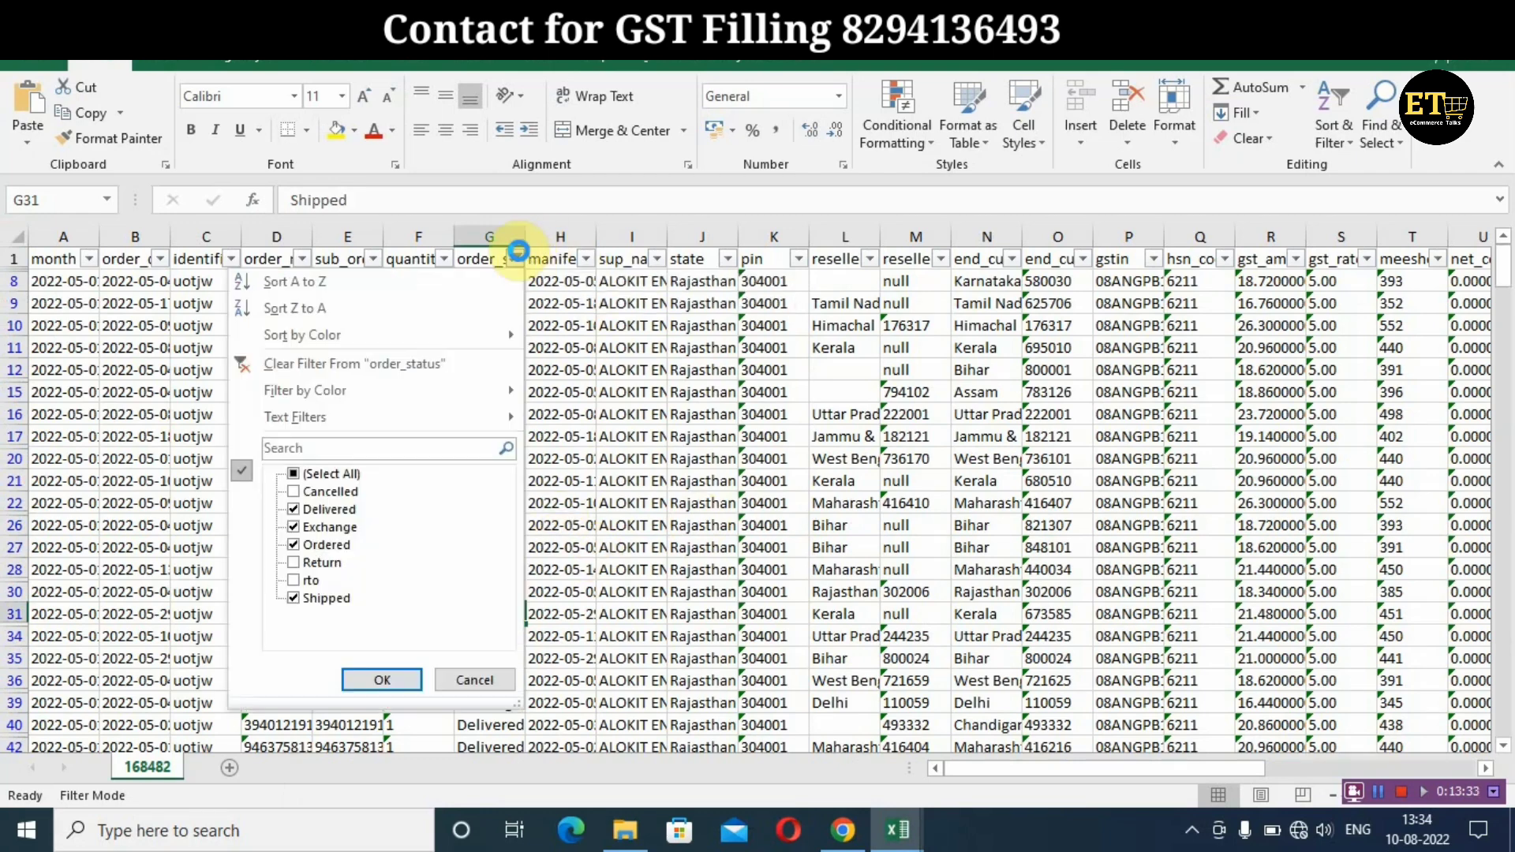
{"action": "left_click", "coordinate": [298, 473]}
{"action": "left_click", "coordinate": [380, 681]}
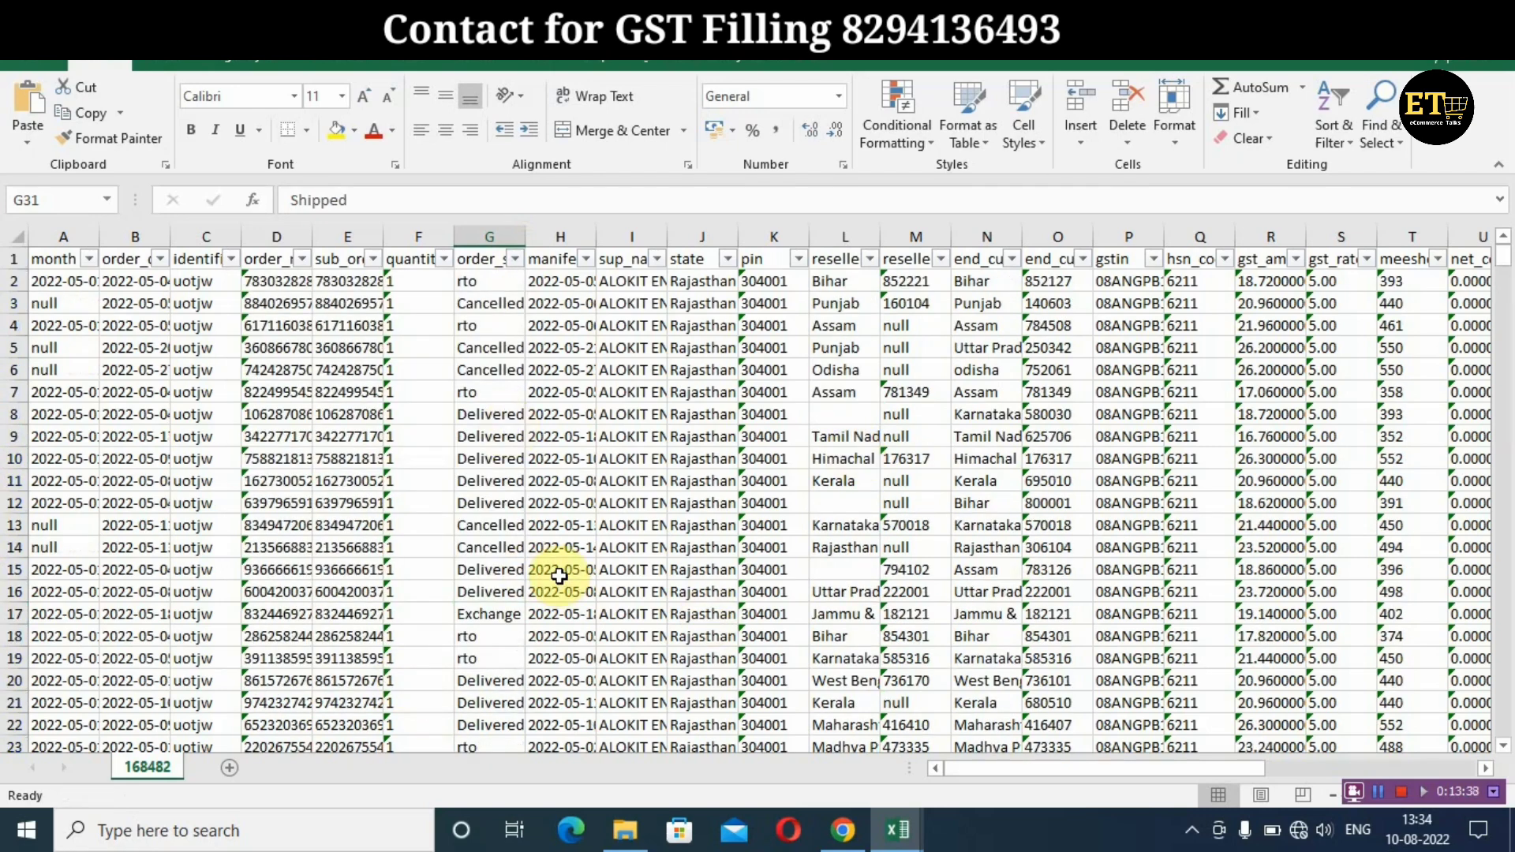
Copy the sub-order number in E3 of the Cancelled order
{"action": "left_click", "coordinate": [497, 281]}
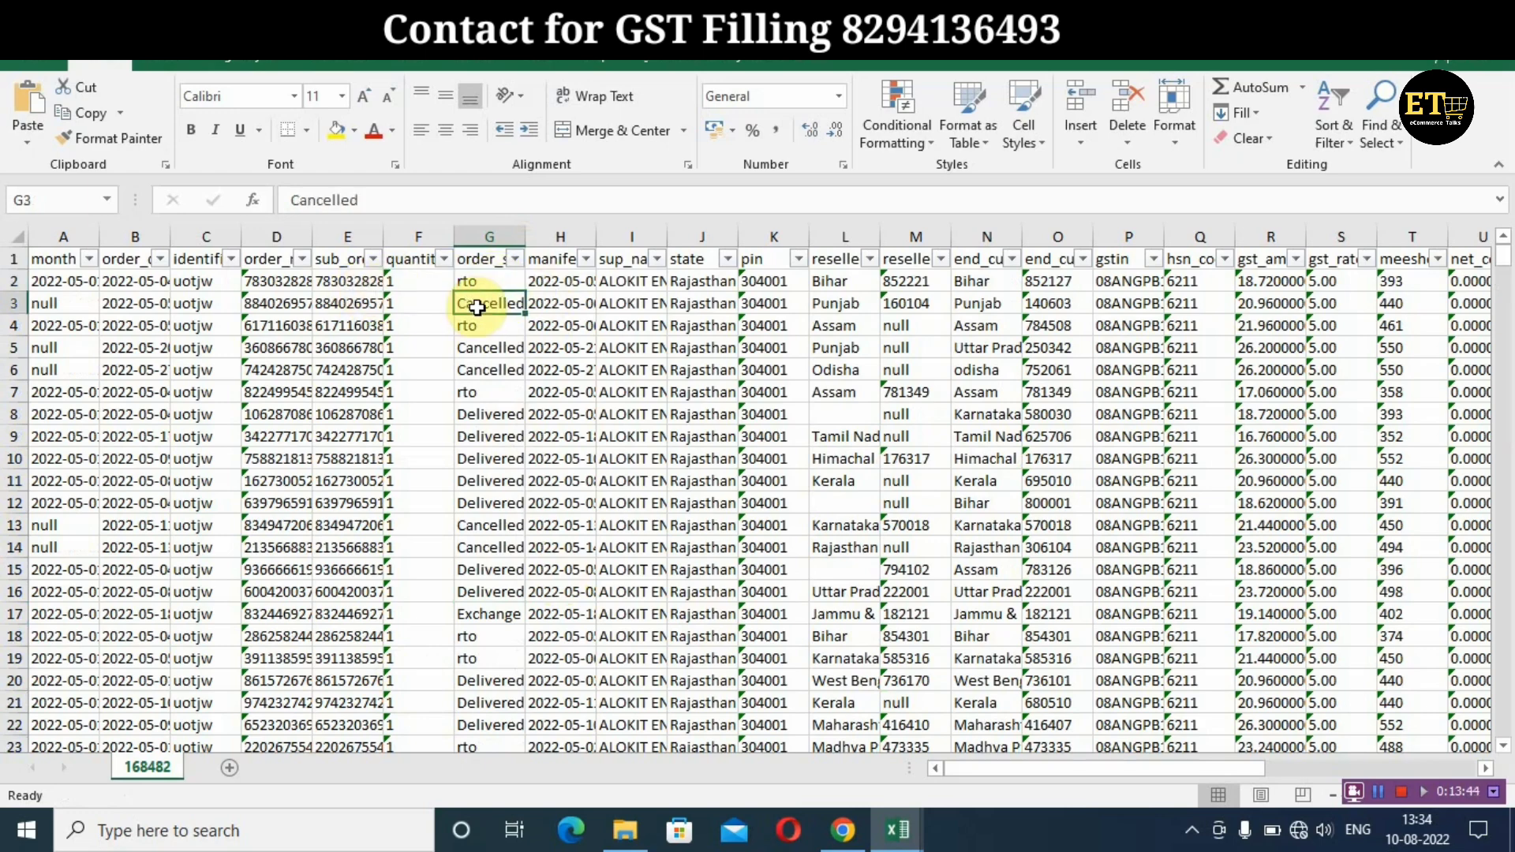
{"action": "left_click", "coordinate": [328, 303]}
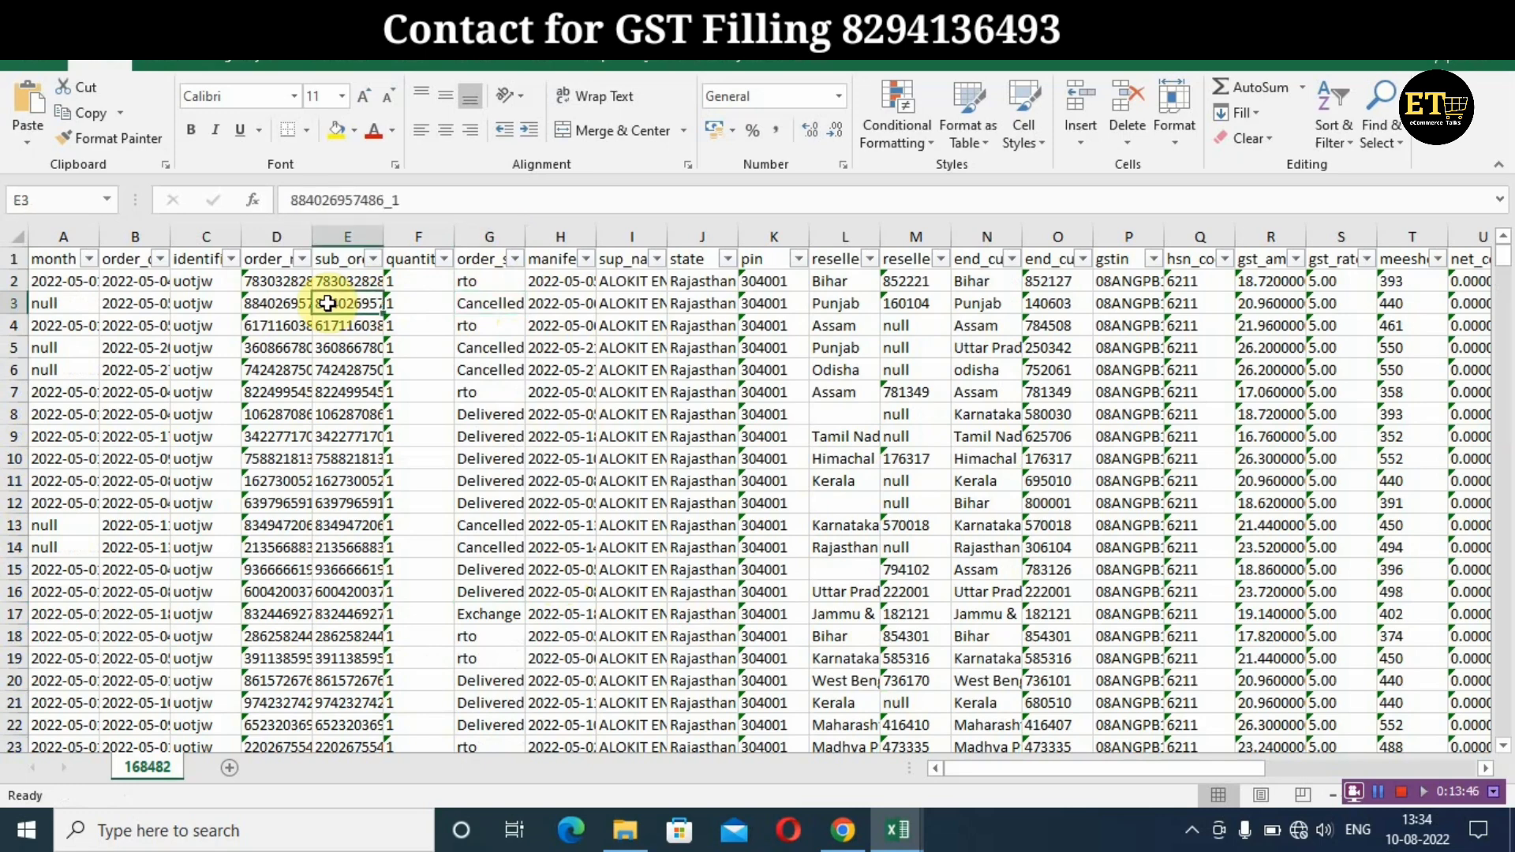
{"action": "key", "text": "ctrl+c"}
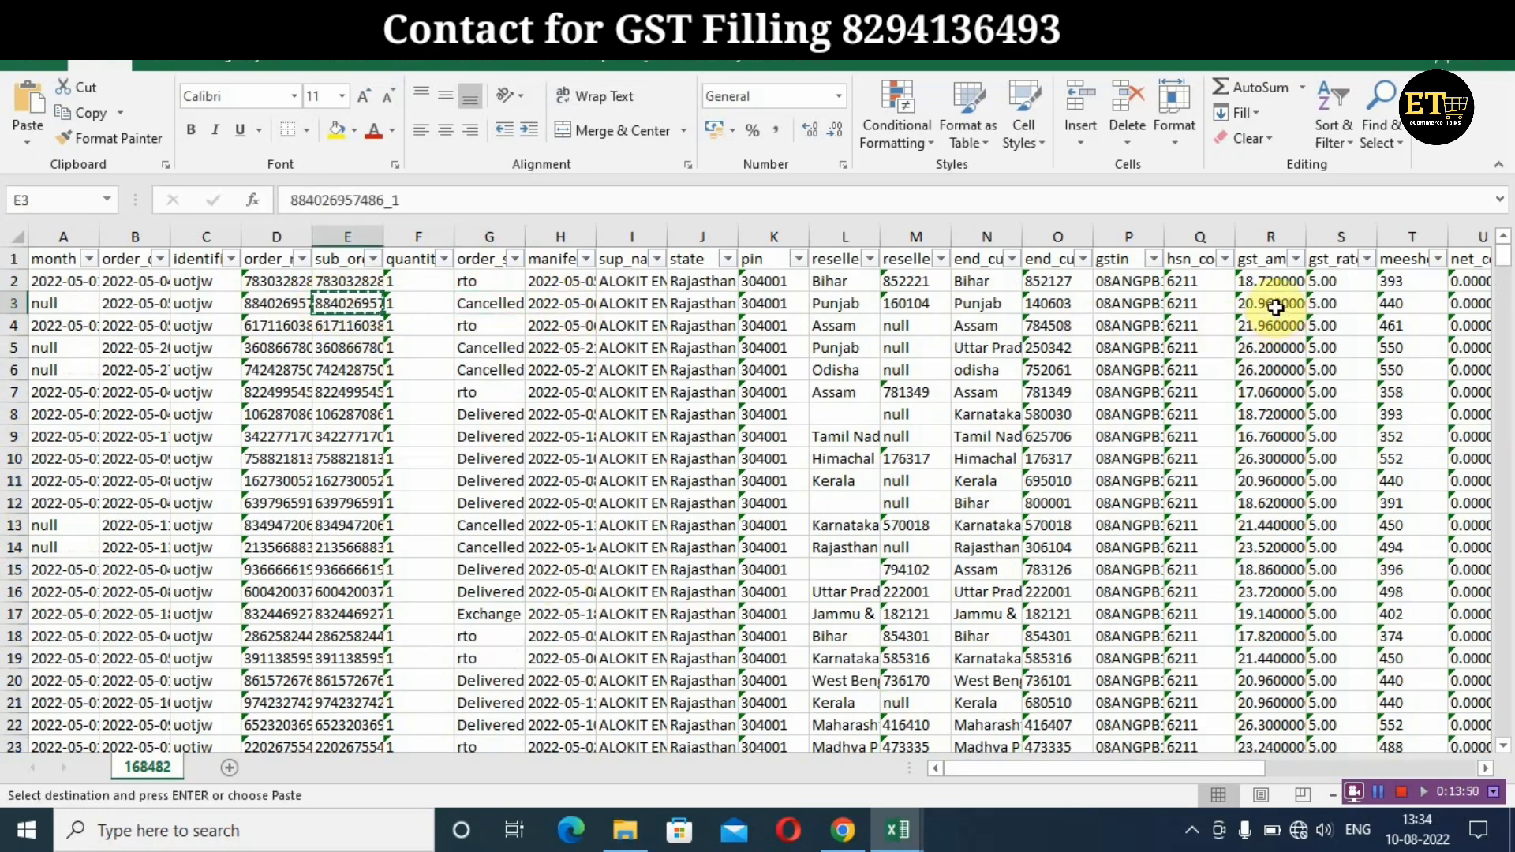
Enable editing in the Reverse workbook and add filters to its header row
{"action": "mouse_move", "coordinate": [887, 821]}
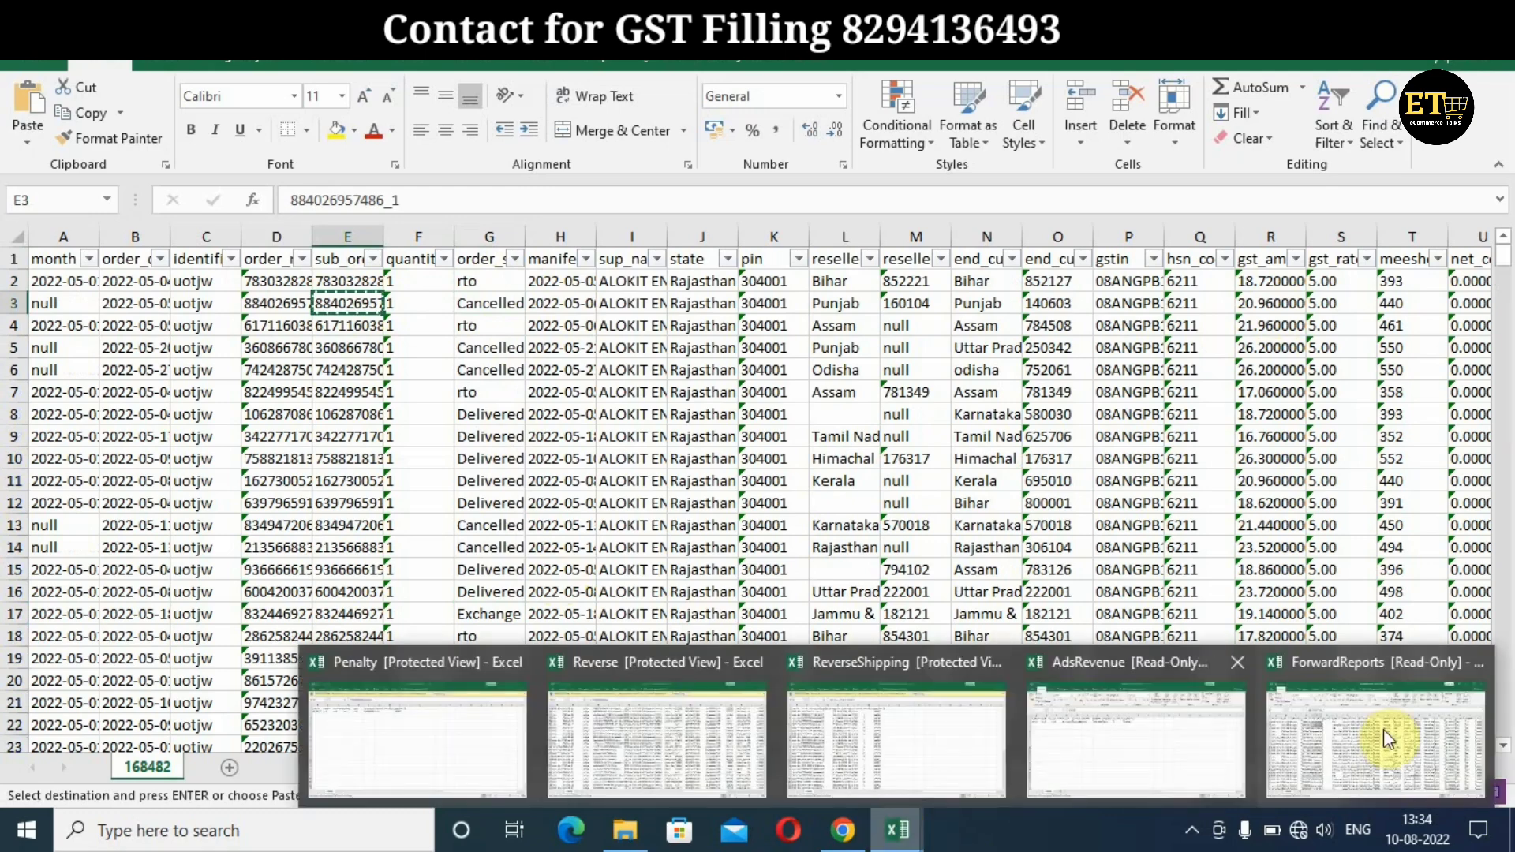
{"action": "left_click", "coordinate": [1306, 730]}
{"action": "left_click", "coordinate": [947, 80]}
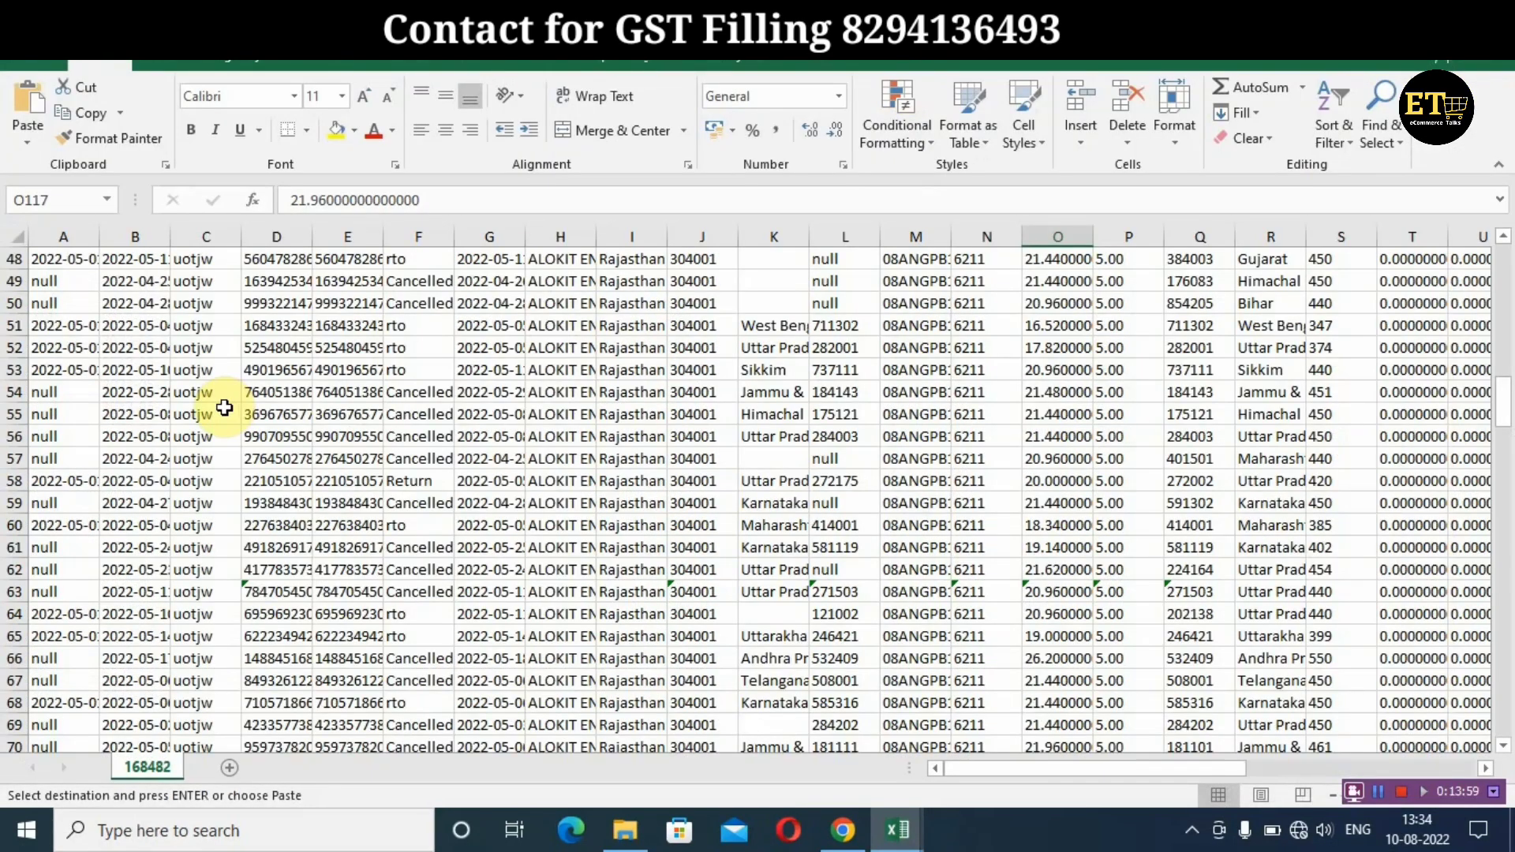
{"action": "scroll", "coordinate": [50, 295], "scroll_direction": "up", "scroll_amount": 16}
{"action": "left_click", "coordinate": [14, 258]}
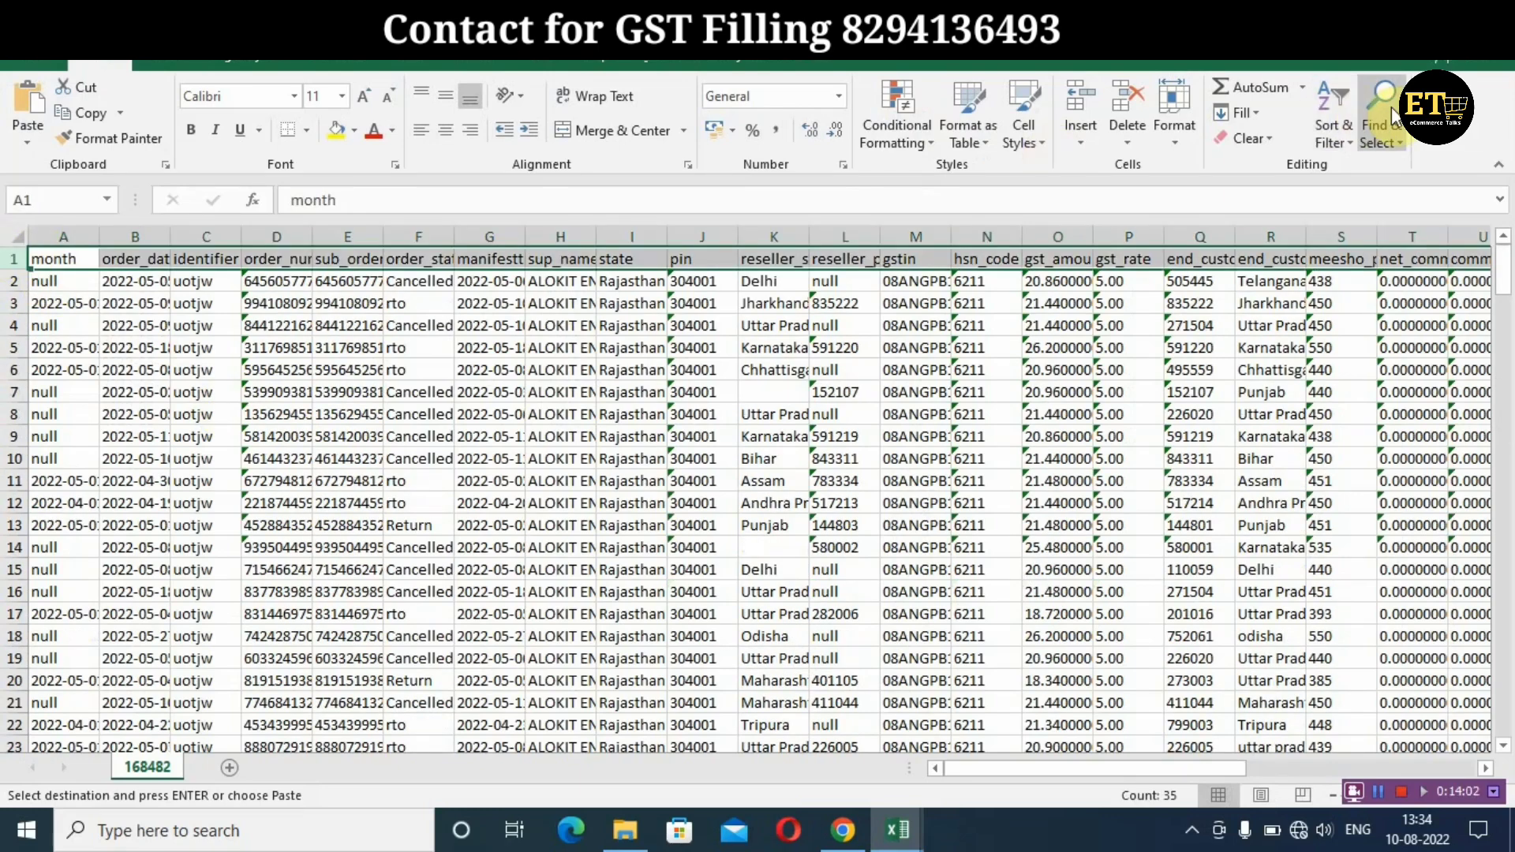
{"action": "left_click", "coordinate": [1341, 103]}
{"action": "left_click", "coordinate": [1392, 238]}
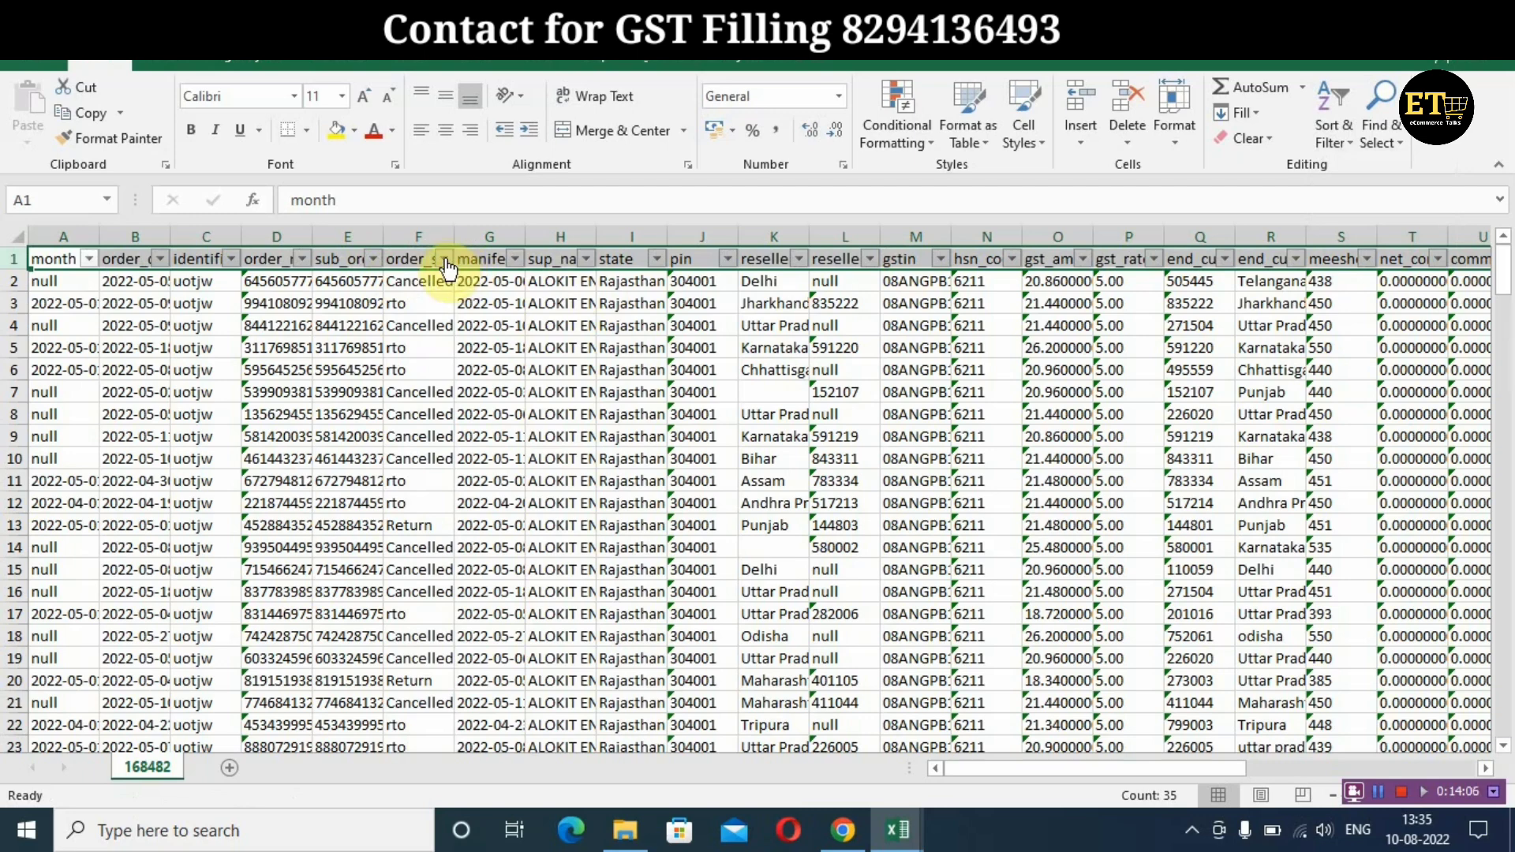
Return to ForwardReports and copy the Cancelled order's sub-order number in E3 again
{"action": "left_click", "coordinate": [374, 258]}
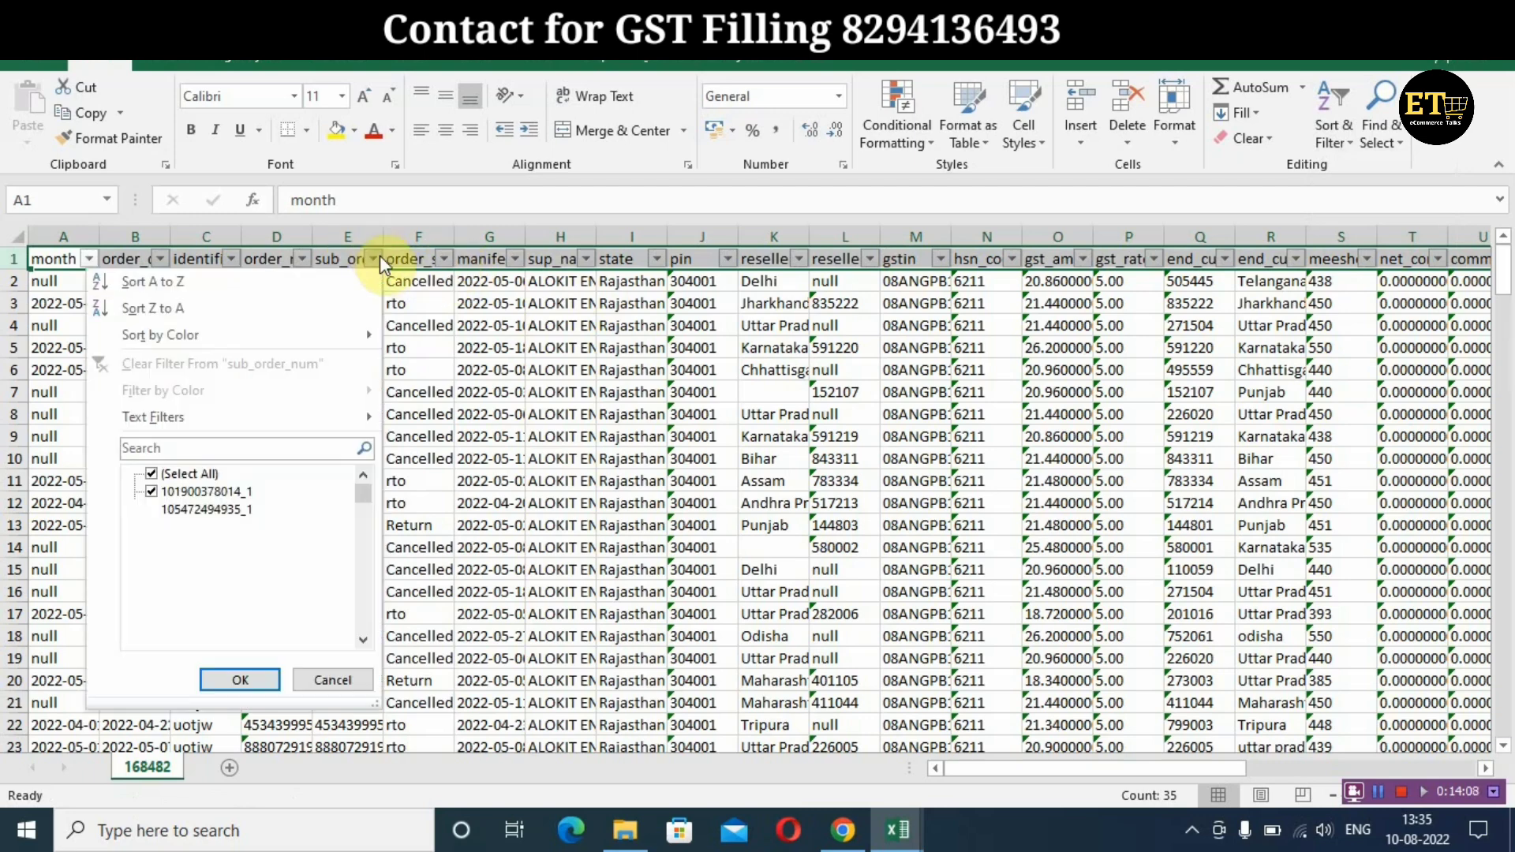
{"action": "left_click", "coordinate": [227, 448]}
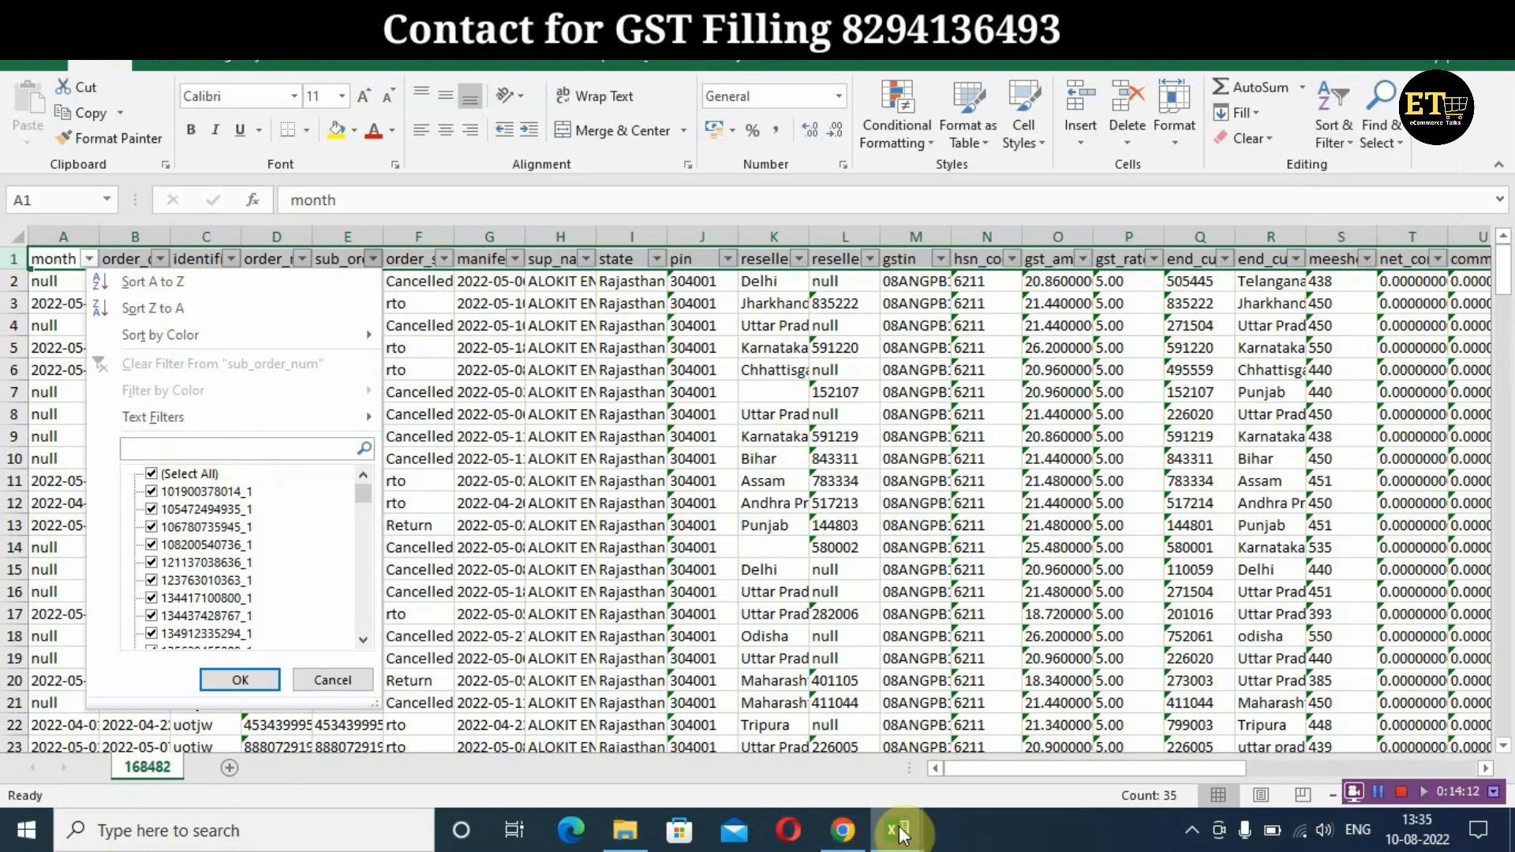
{"action": "mouse_move", "coordinate": [902, 835]}
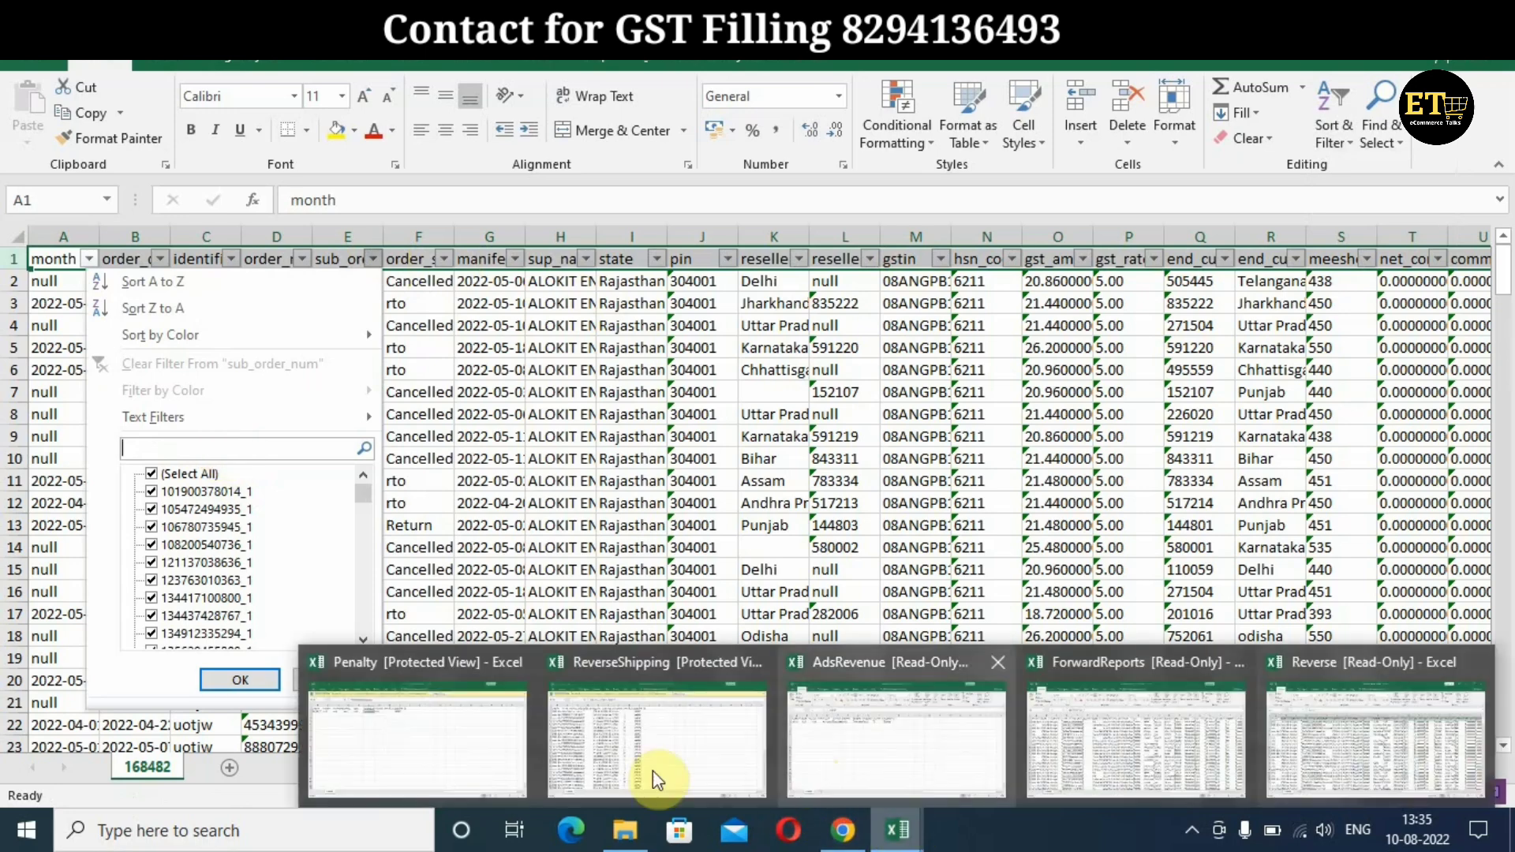
{"action": "left_click", "coordinate": [1313, 747]}
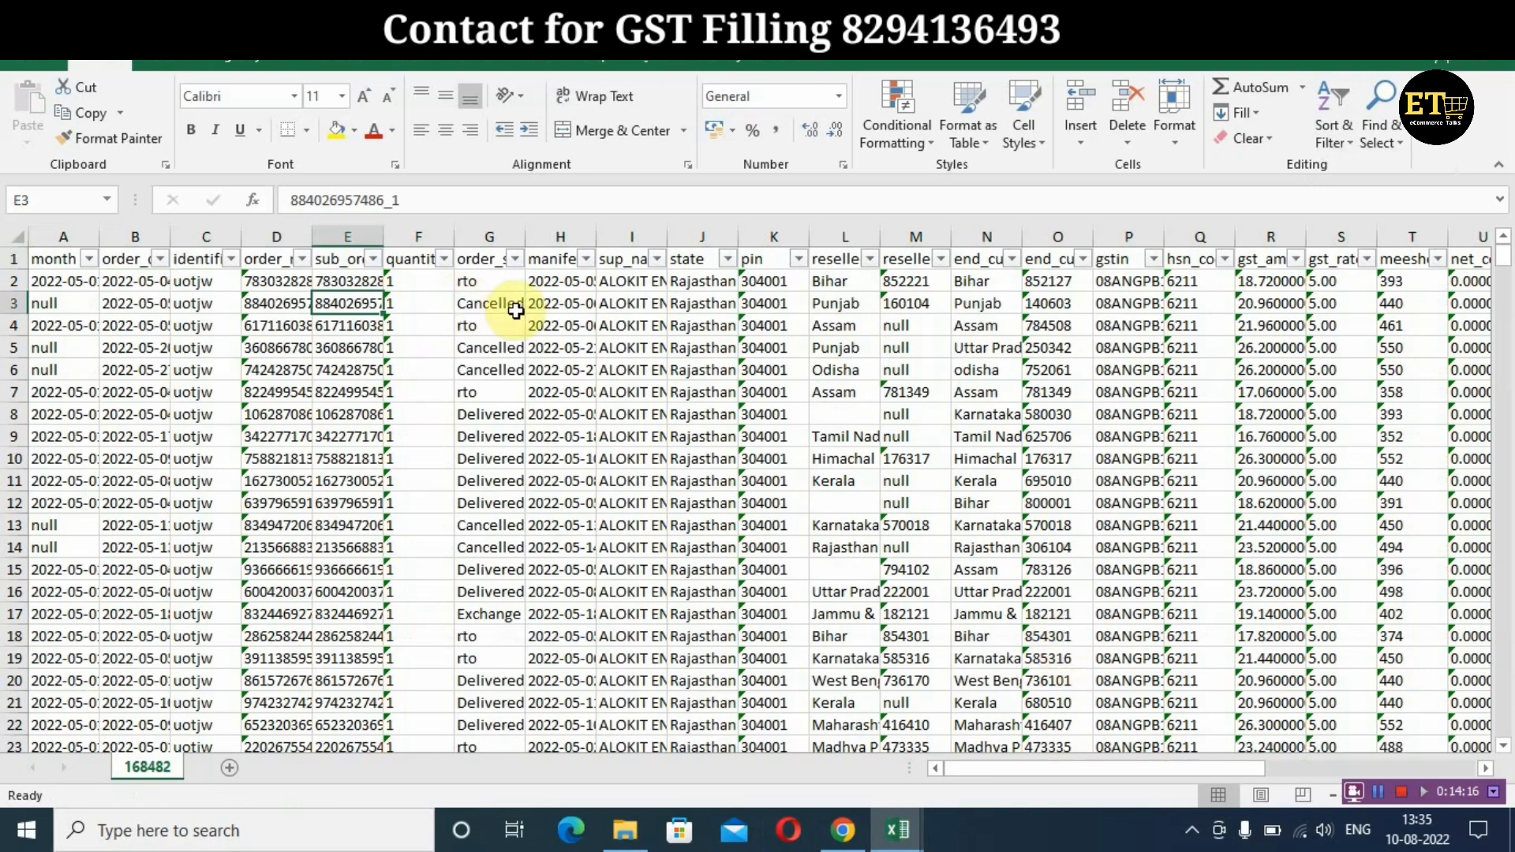
{"action": "key", "text": "ctrl+c"}
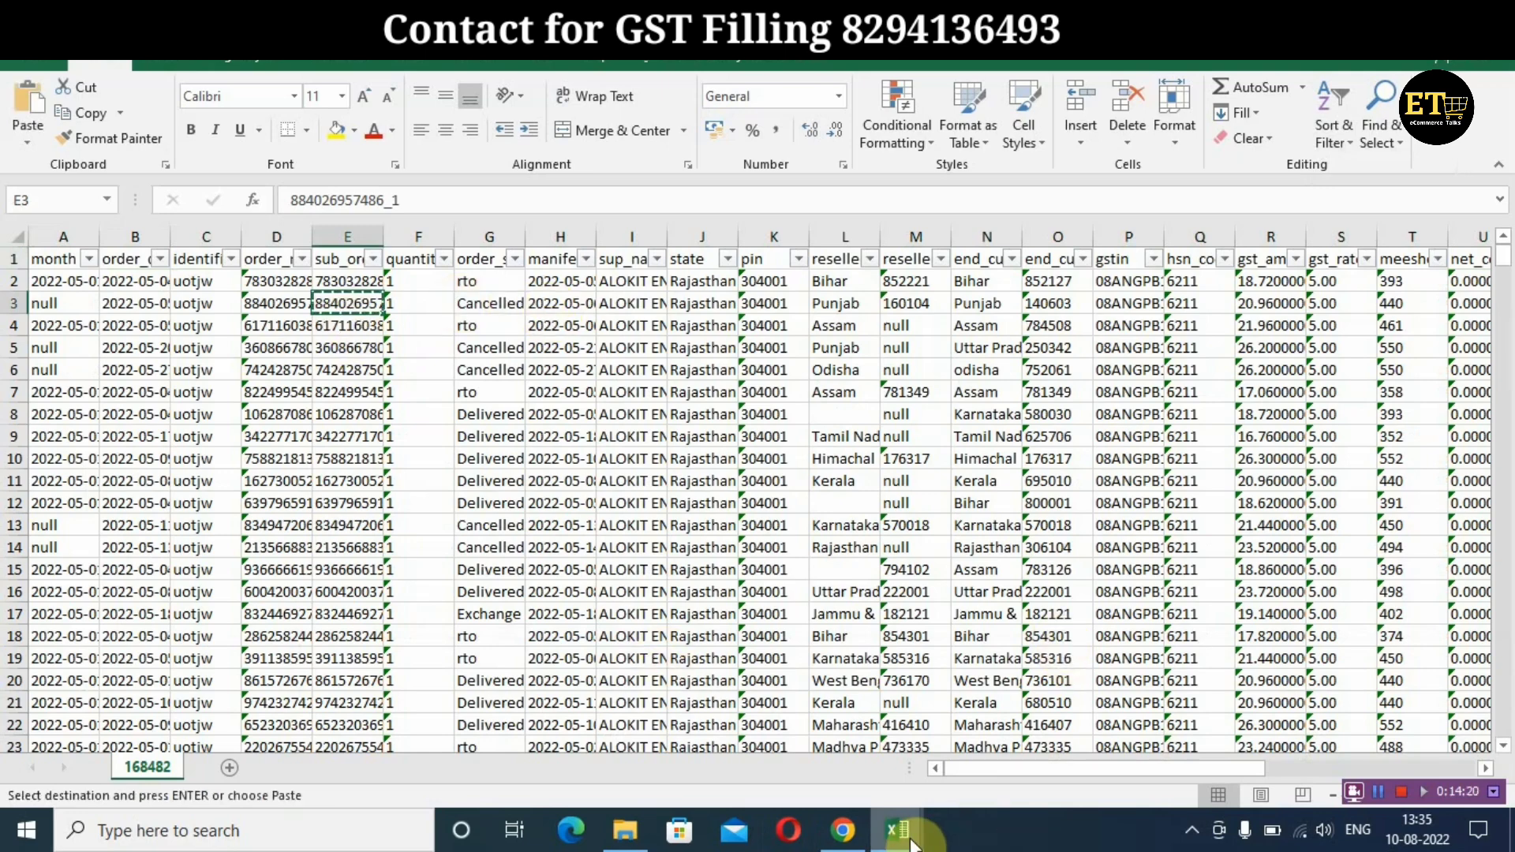
Filter the Reverse workbook's sub_order_num column by the copied sub-order number
{"action": "left_click", "coordinate": [911, 840]}
{"action": "left_click", "coordinate": [1307, 716]}
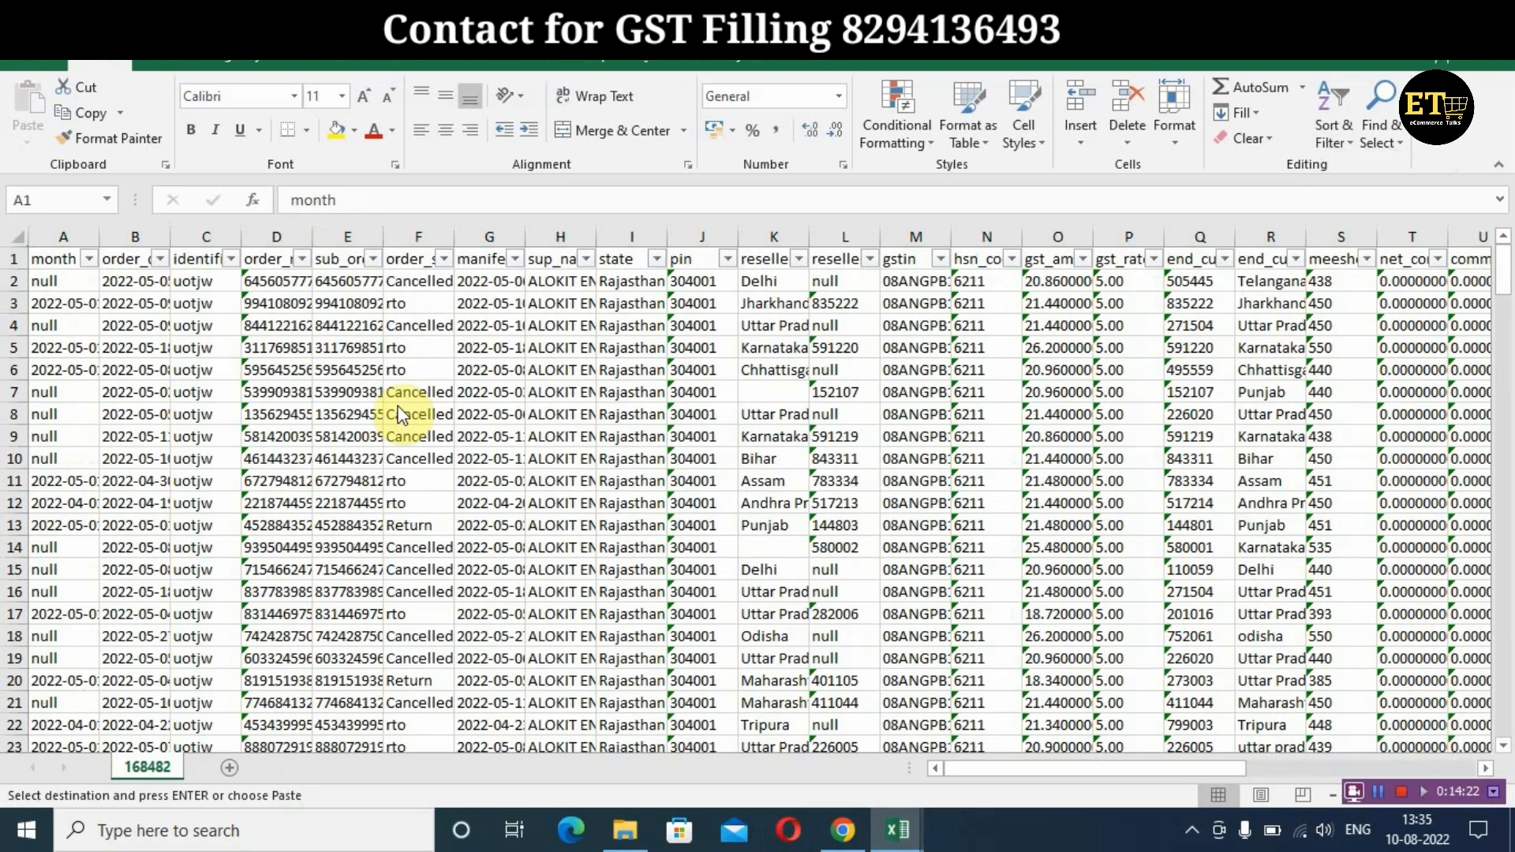
{"action": "left_click", "coordinate": [373, 259]}
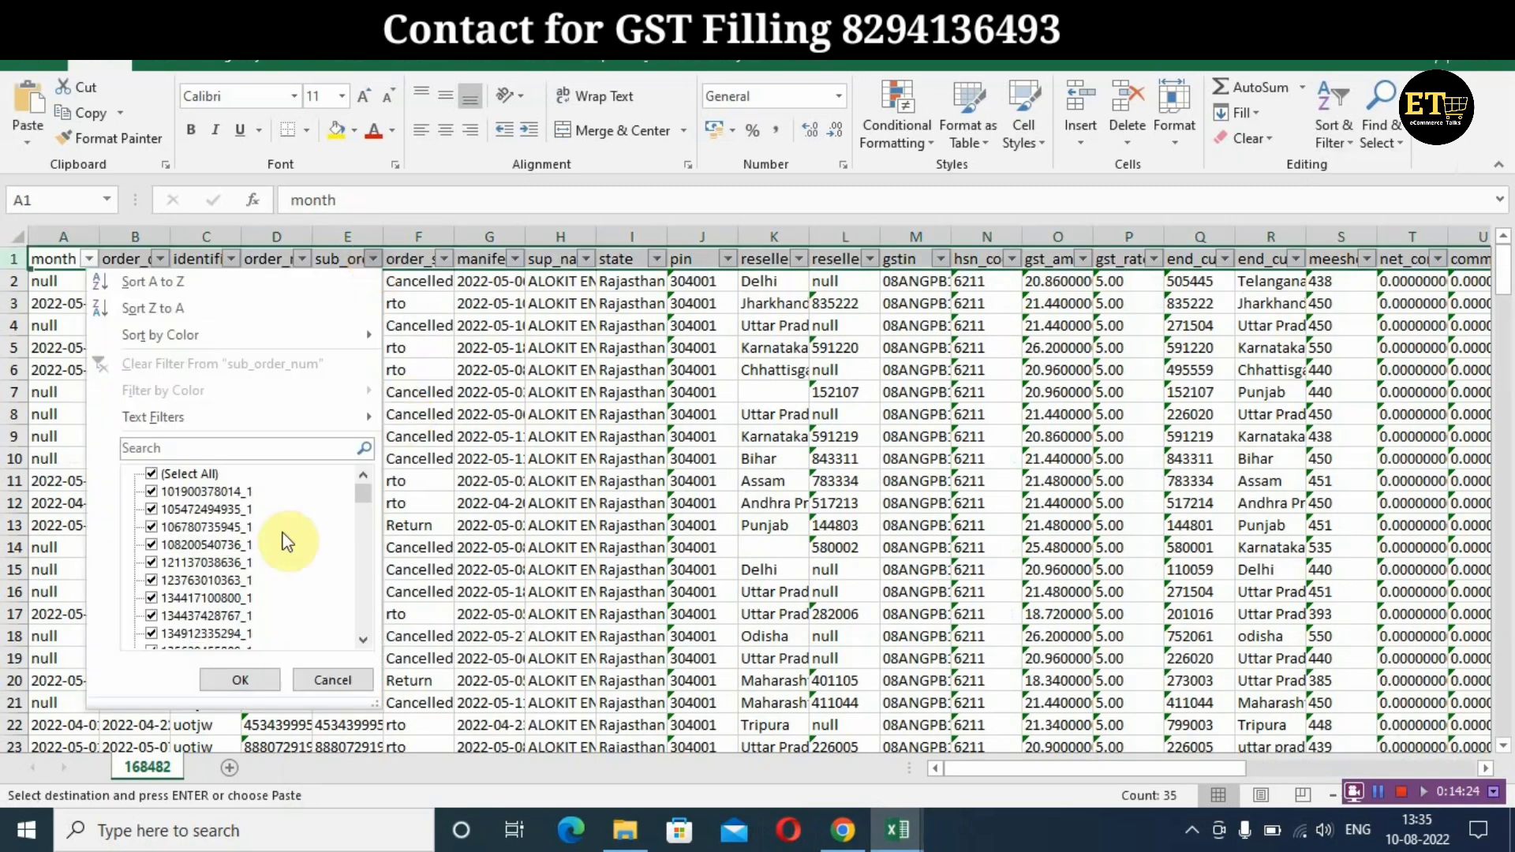
{"action": "left_click", "coordinate": [232, 449]}
{"action": "key", "text": "ctrl+v"}
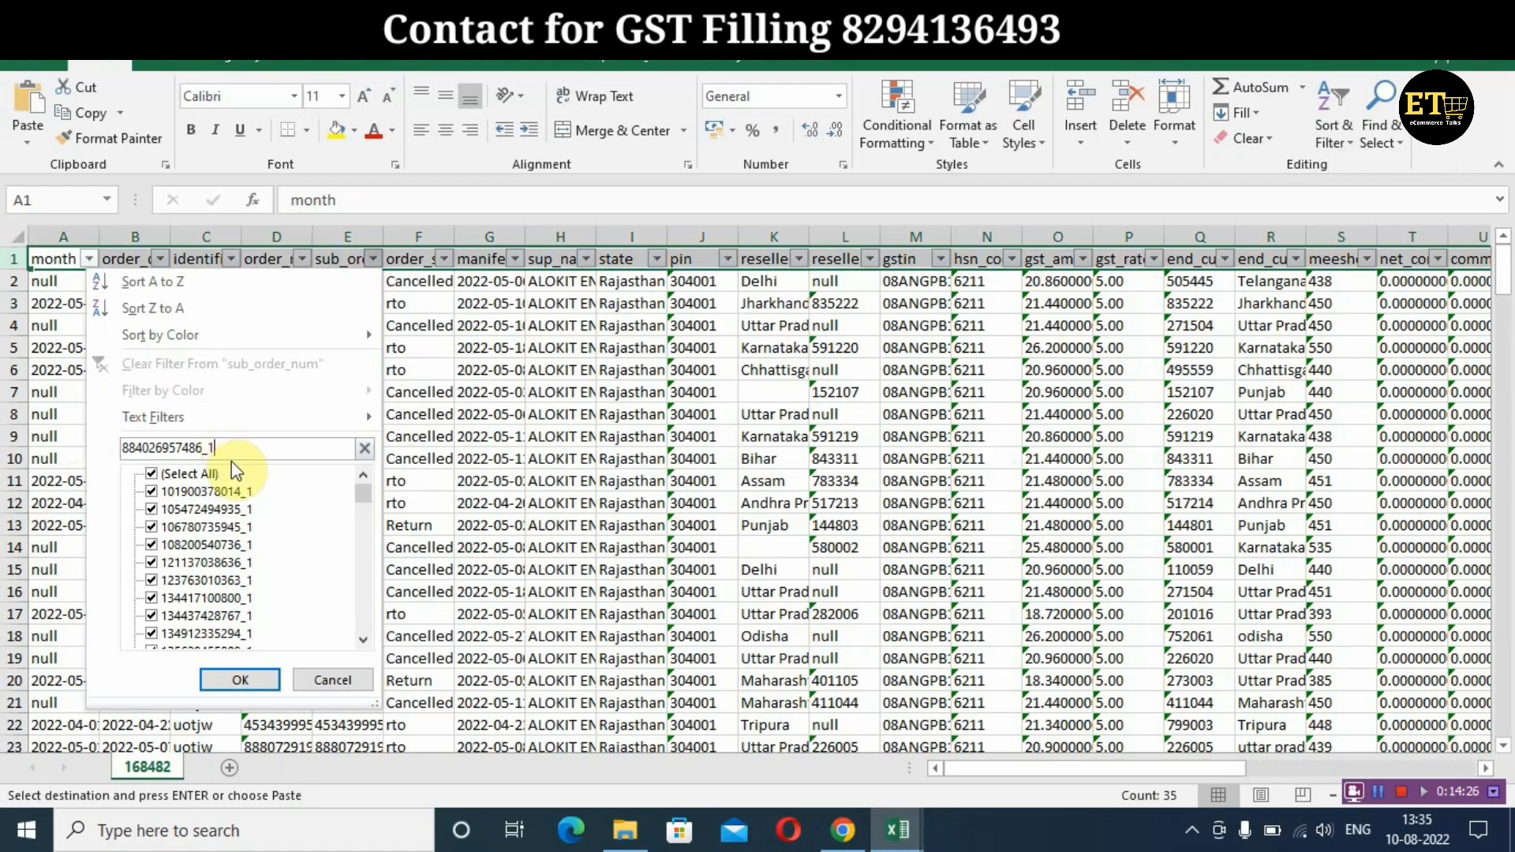
{"action": "left_click", "coordinate": [241, 680]}
Examine the matching record in row 90 from its order number across to the end customer column Q
{"action": "left_click", "coordinate": [283, 284]}
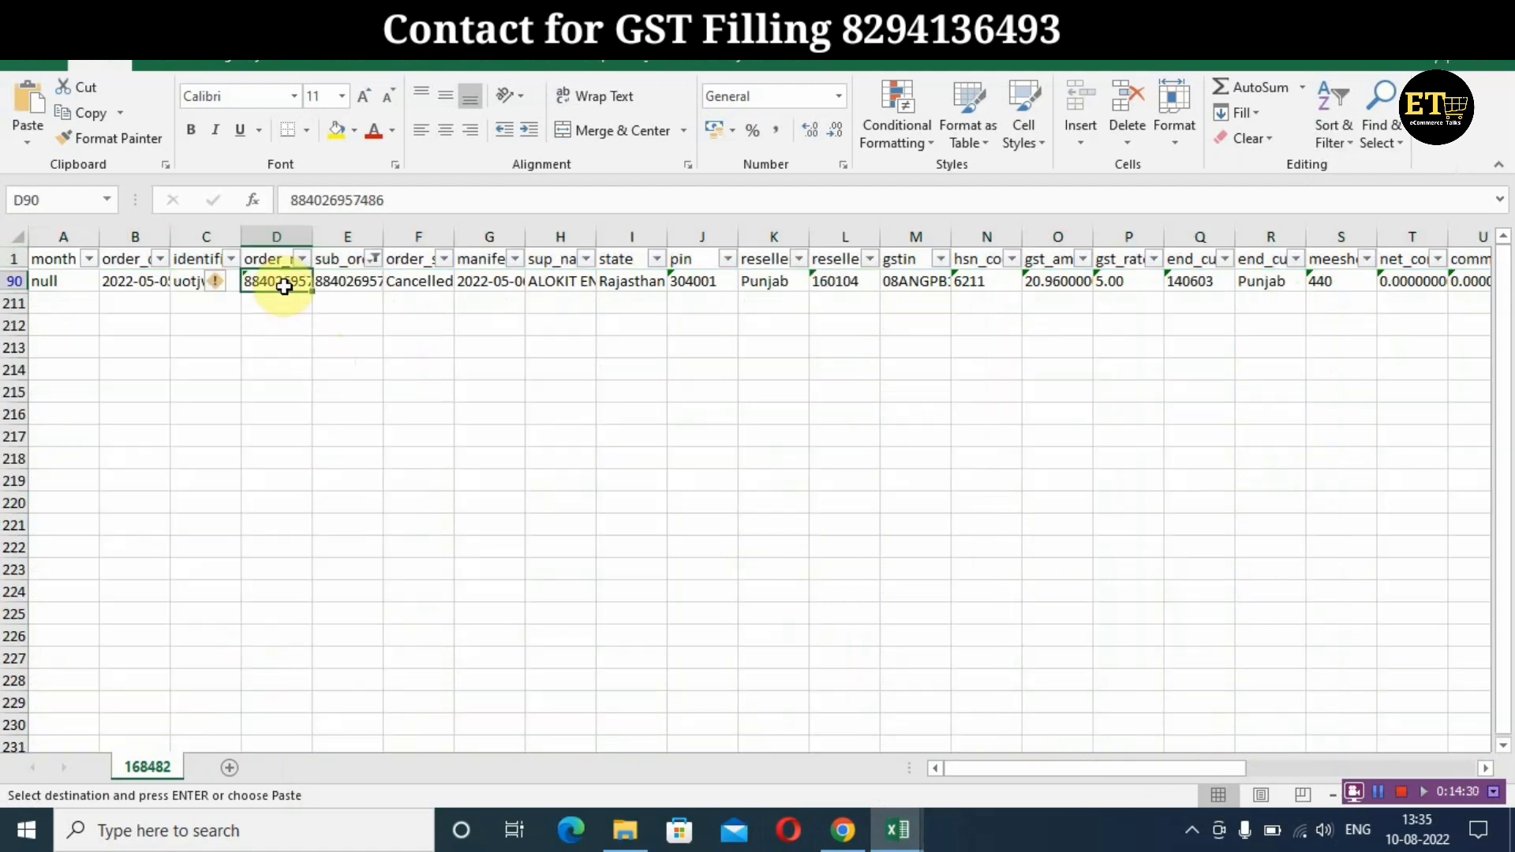
{"action": "key", "text": "Right"}
{"action": "key", "text": "Right"}
{"action": "key", "text": "Right"}
{"action": "key", "text": "Right"}
{"action": "key", "text": "Right"}
{"action": "key", "text": "Right"}
{"action": "key", "text": "Right"}
{"action": "key", "text": "Right"}
{"action": "key", "text": "Right"}
{"action": "key", "text": "Right"}
{"action": "key", "text": "Right"}
{"action": "key", "text": "Right"}
{"action": "key", "text": "Right"}
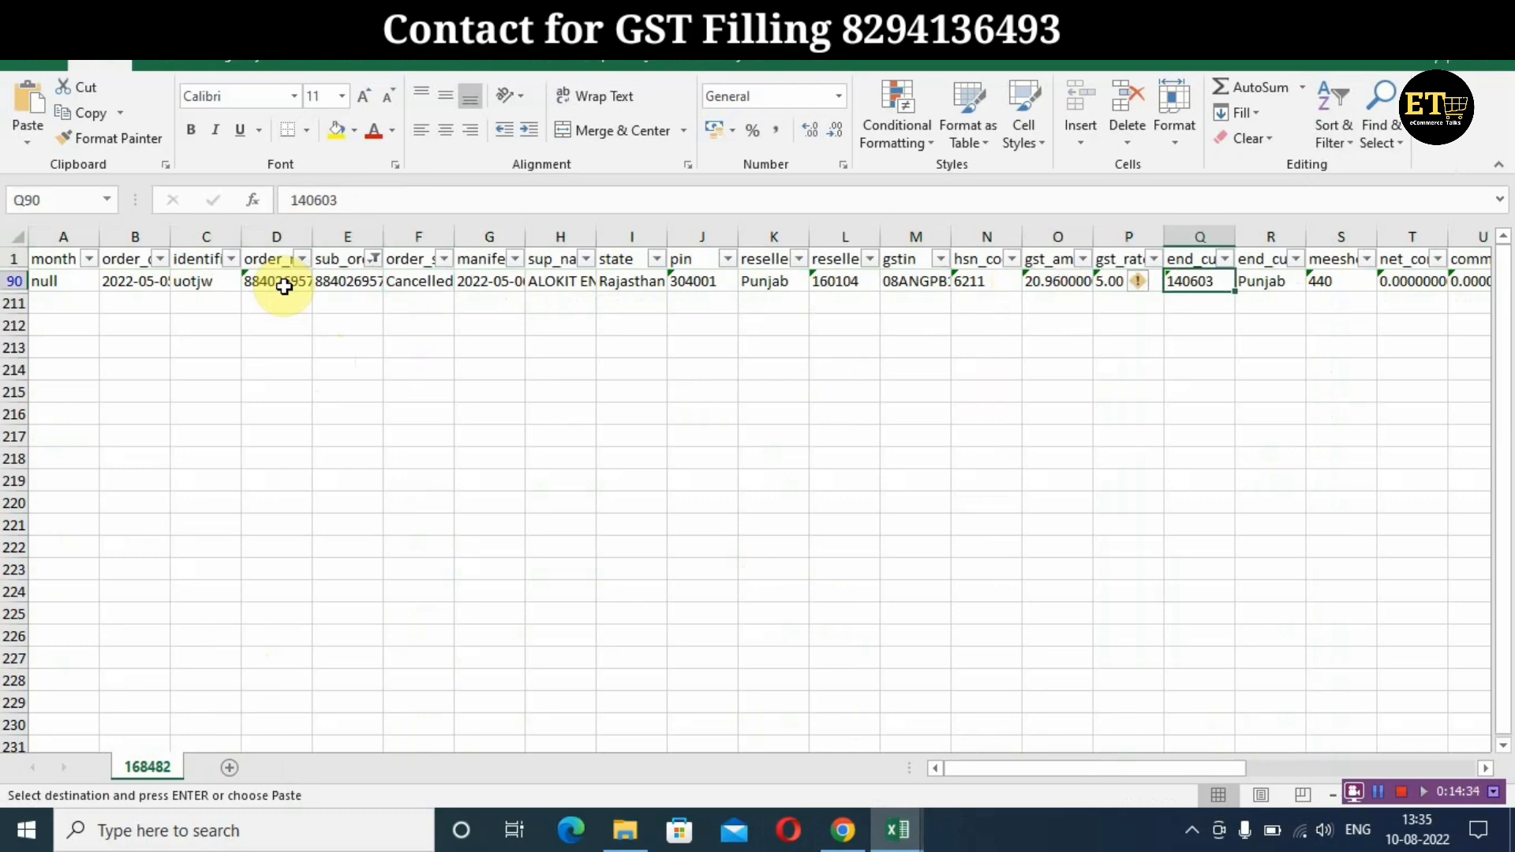
Check the matching record's GST amount in row 90 and clear the Reverse workbook's sub_order_num filter so every order is listed
{"action": "key", "text": "Left"}
{"action": "key", "text": "Left"}
{"action": "key", "text": "Left"}
{"action": "key", "text": "Right"}
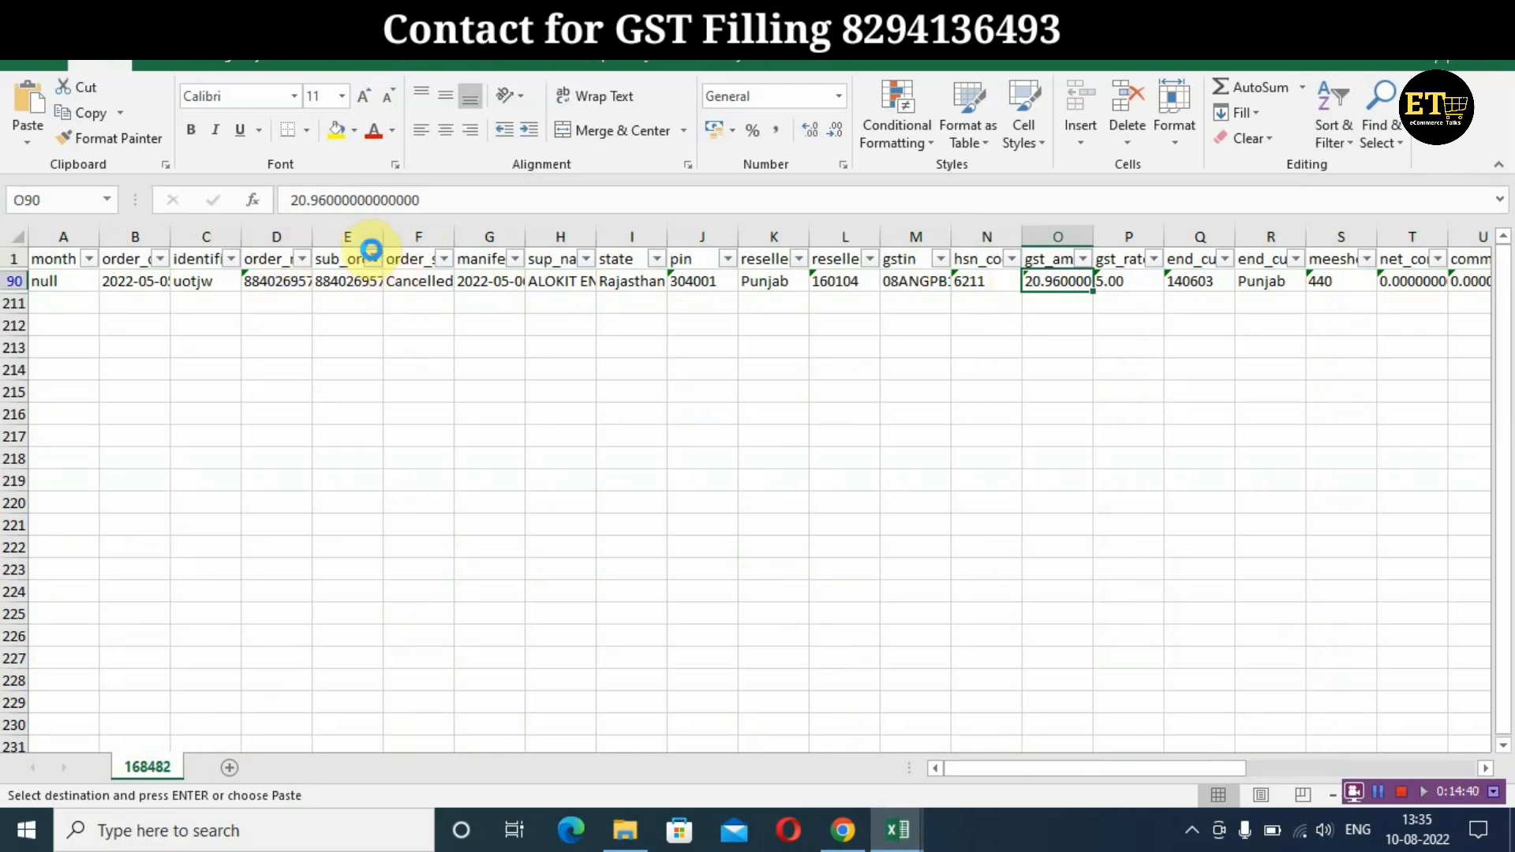
{"action": "left_click", "coordinate": [373, 254]}
{"action": "left_click", "coordinate": [152, 475]}
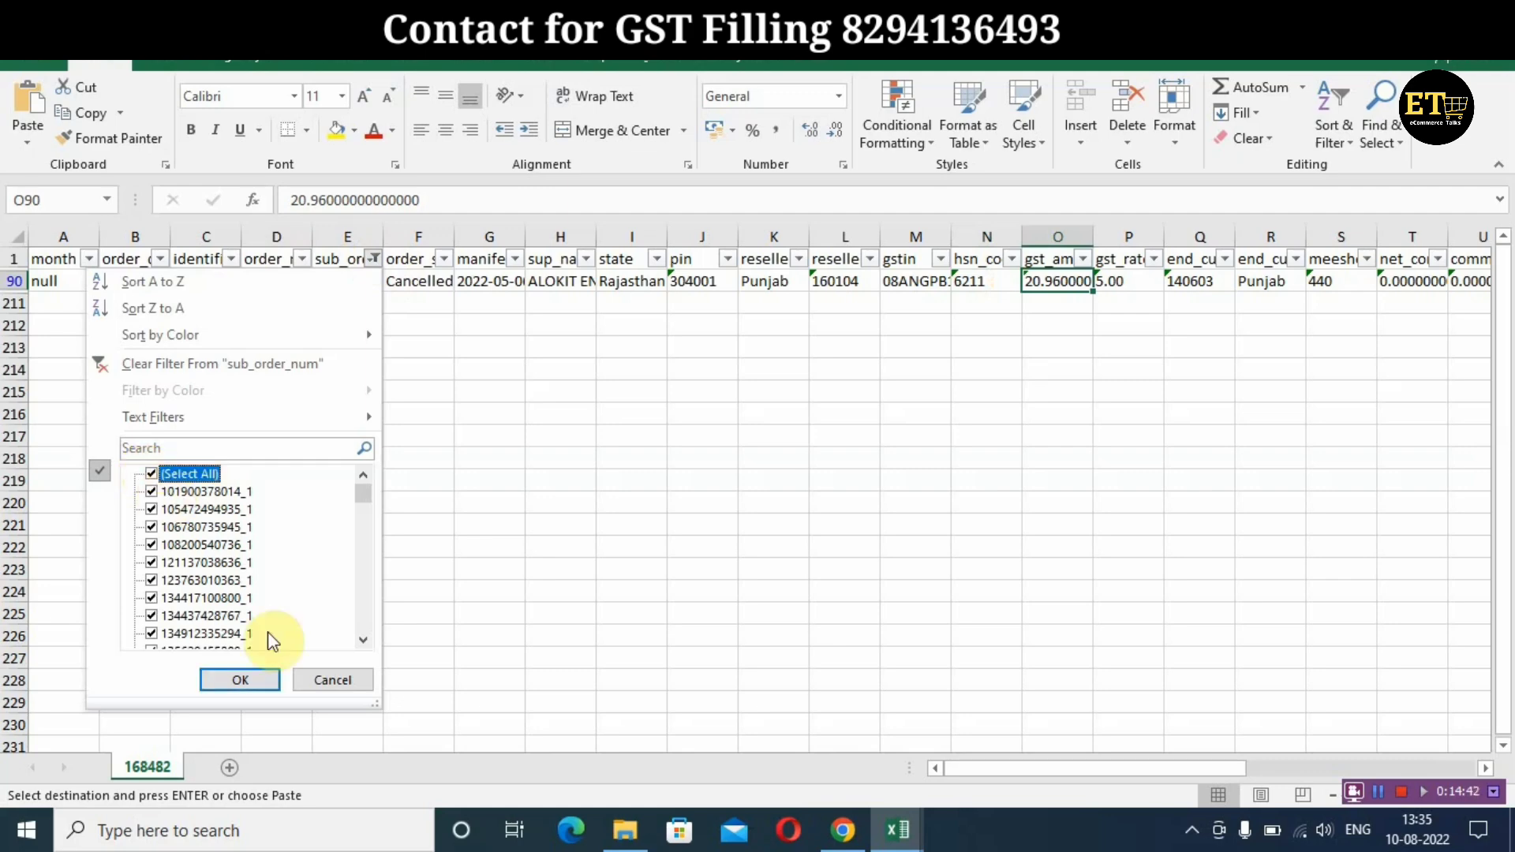
{"action": "left_click", "coordinate": [251, 677]}
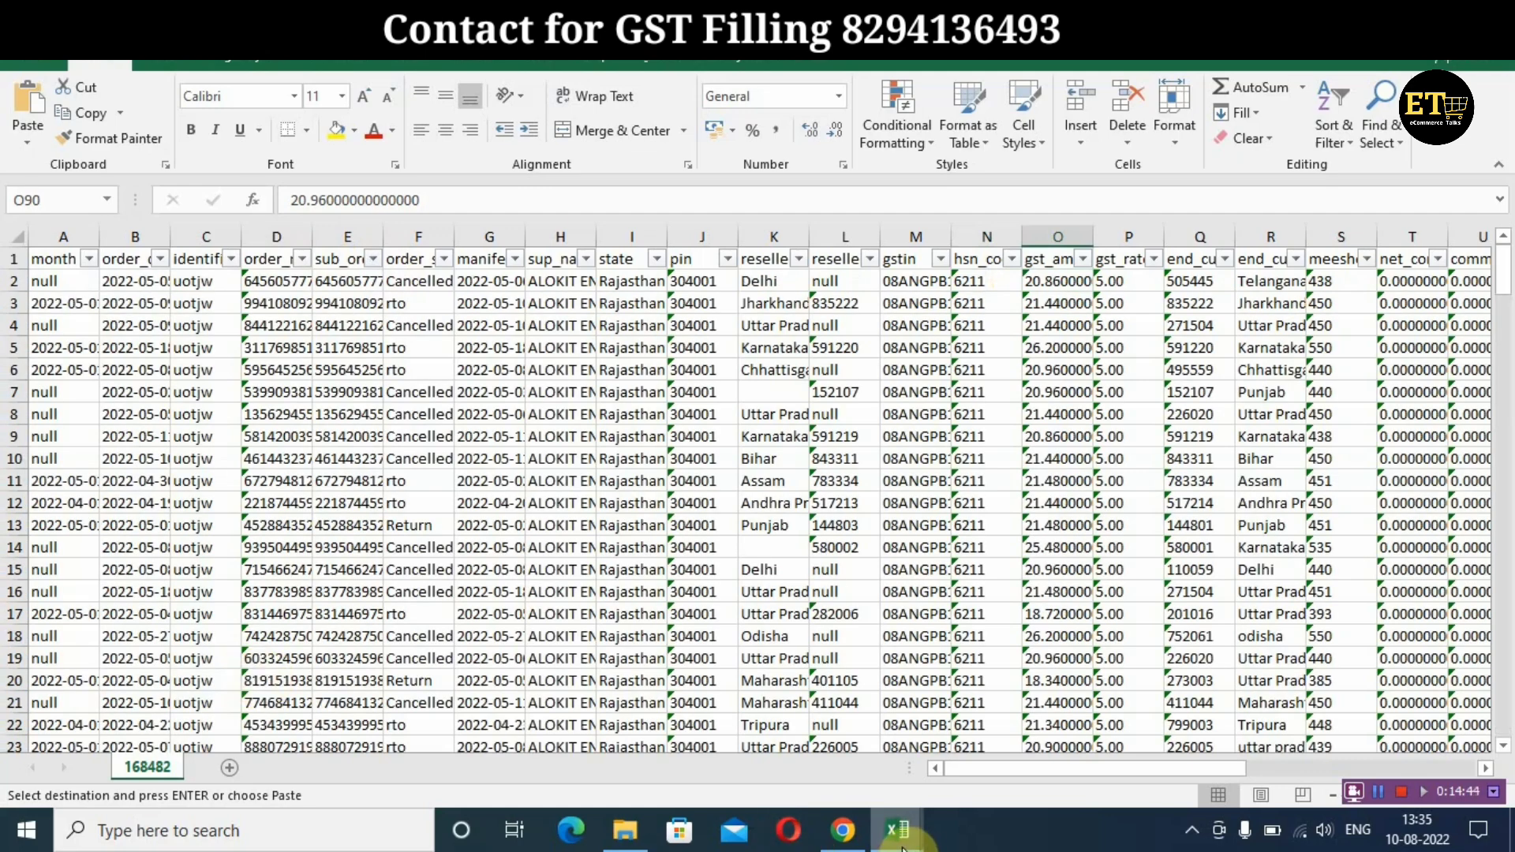
Switch to ForwardReports and copy the sub-order number of the rto order in E50
{"action": "mouse_move", "coordinate": [900, 836]}
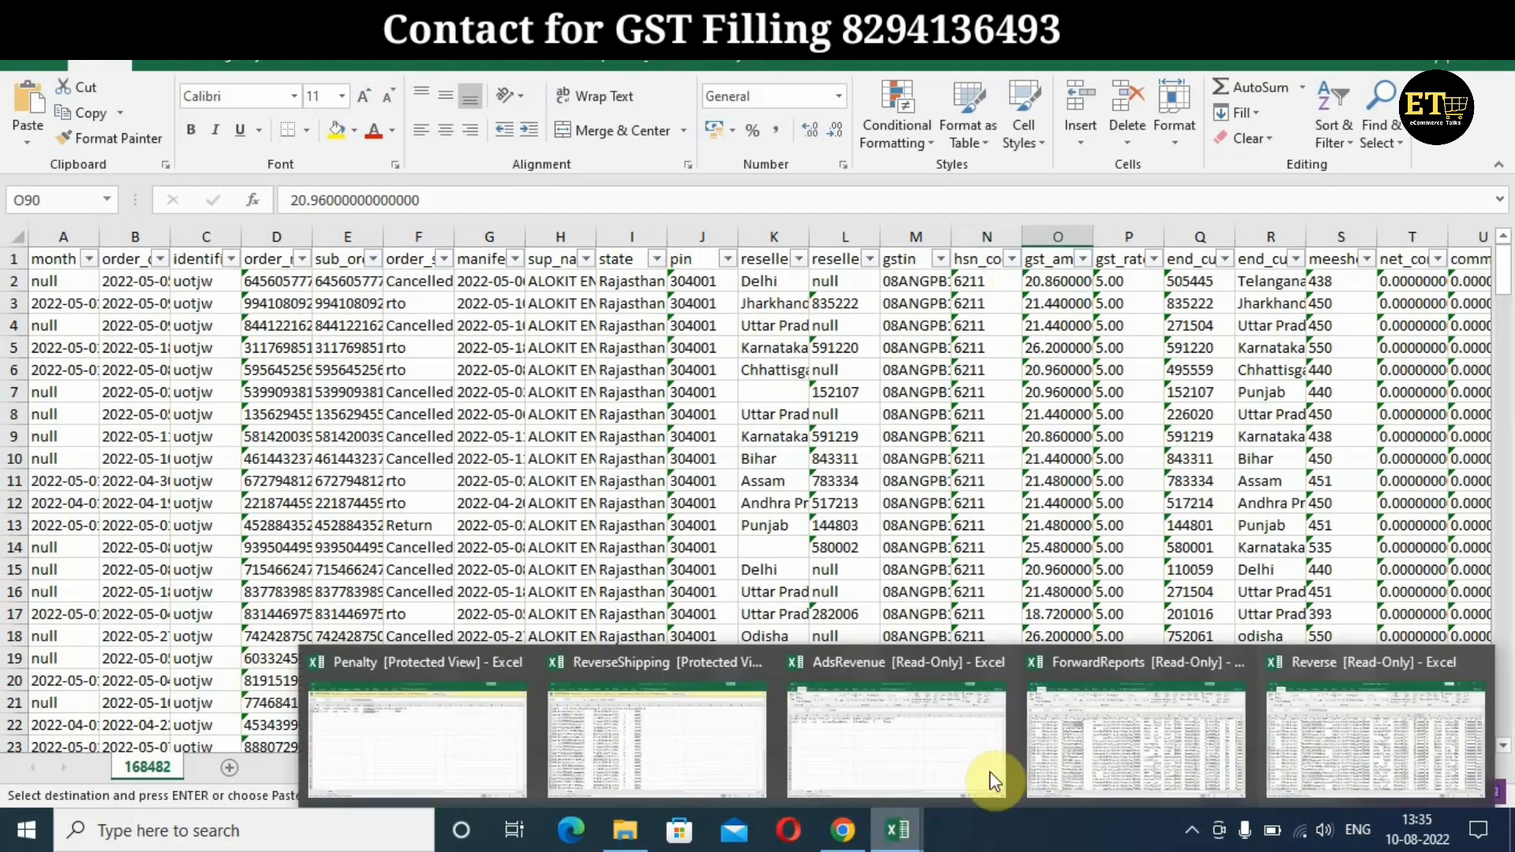
{"action": "left_click", "coordinate": [1105, 748]}
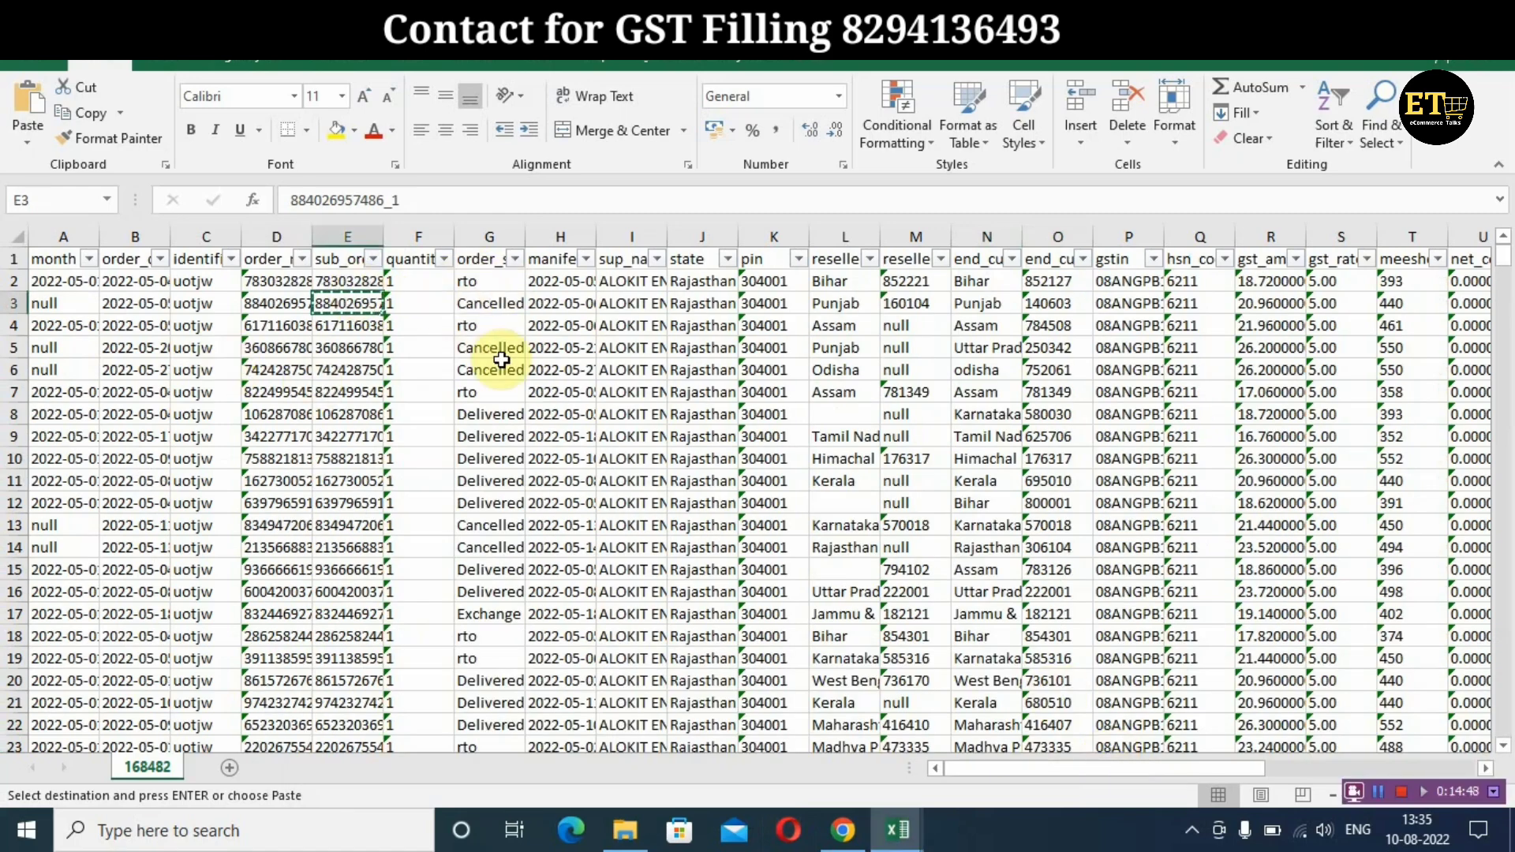
{"action": "scroll", "coordinate": [521, 552], "scroll_direction": "down", "scroll_amount": 9}
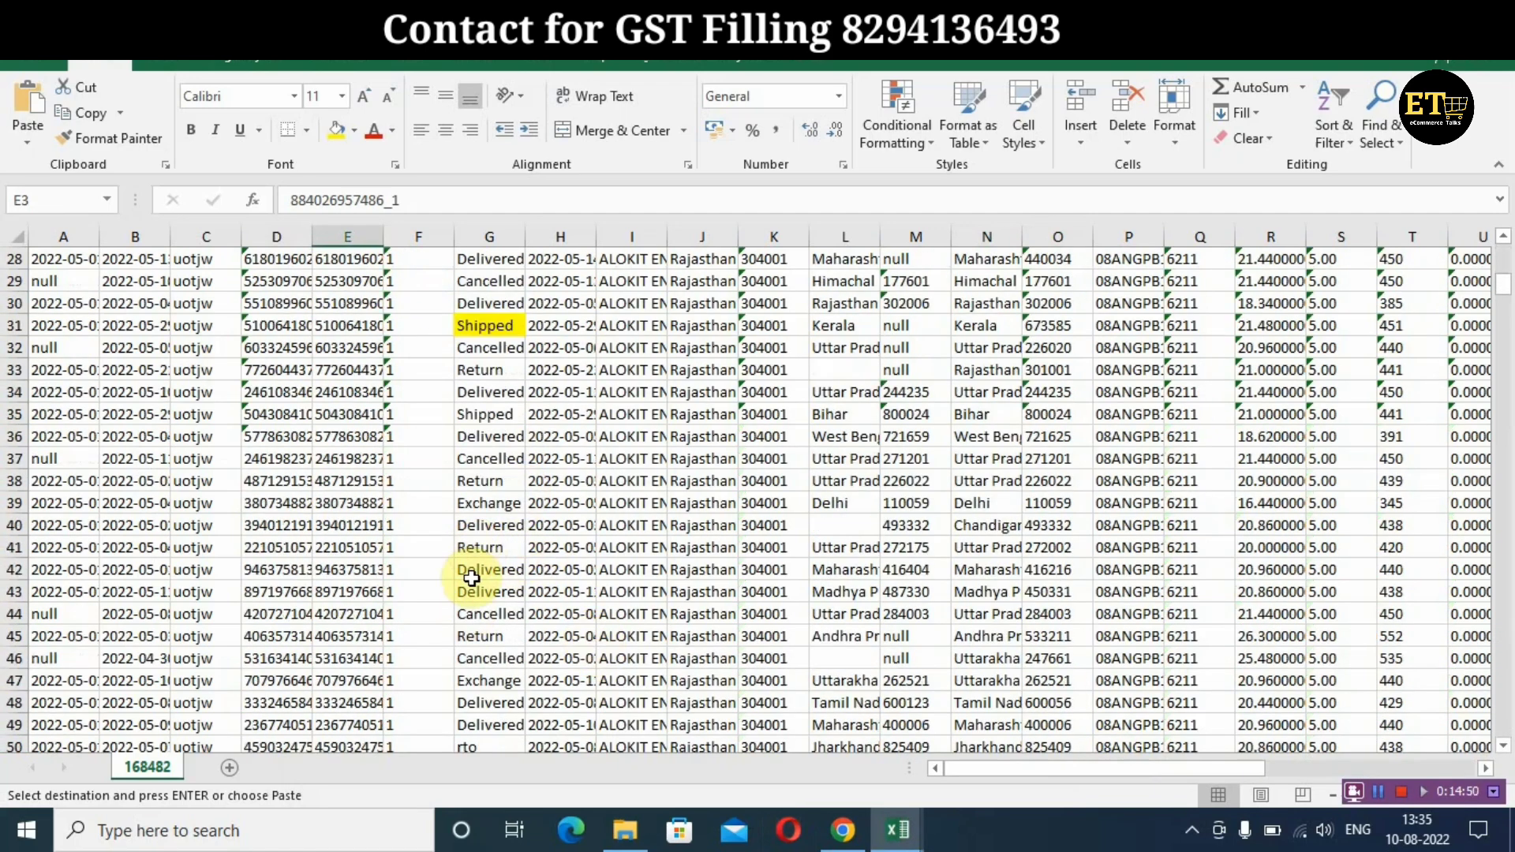
{"action": "scroll", "coordinate": [502, 692], "scroll_direction": "down", "scroll_amount": 1}
{"action": "scroll", "coordinate": [503, 691], "scroll_direction": "down", "scroll_amount": 2}
{"action": "left_click", "coordinate": [347, 614]}
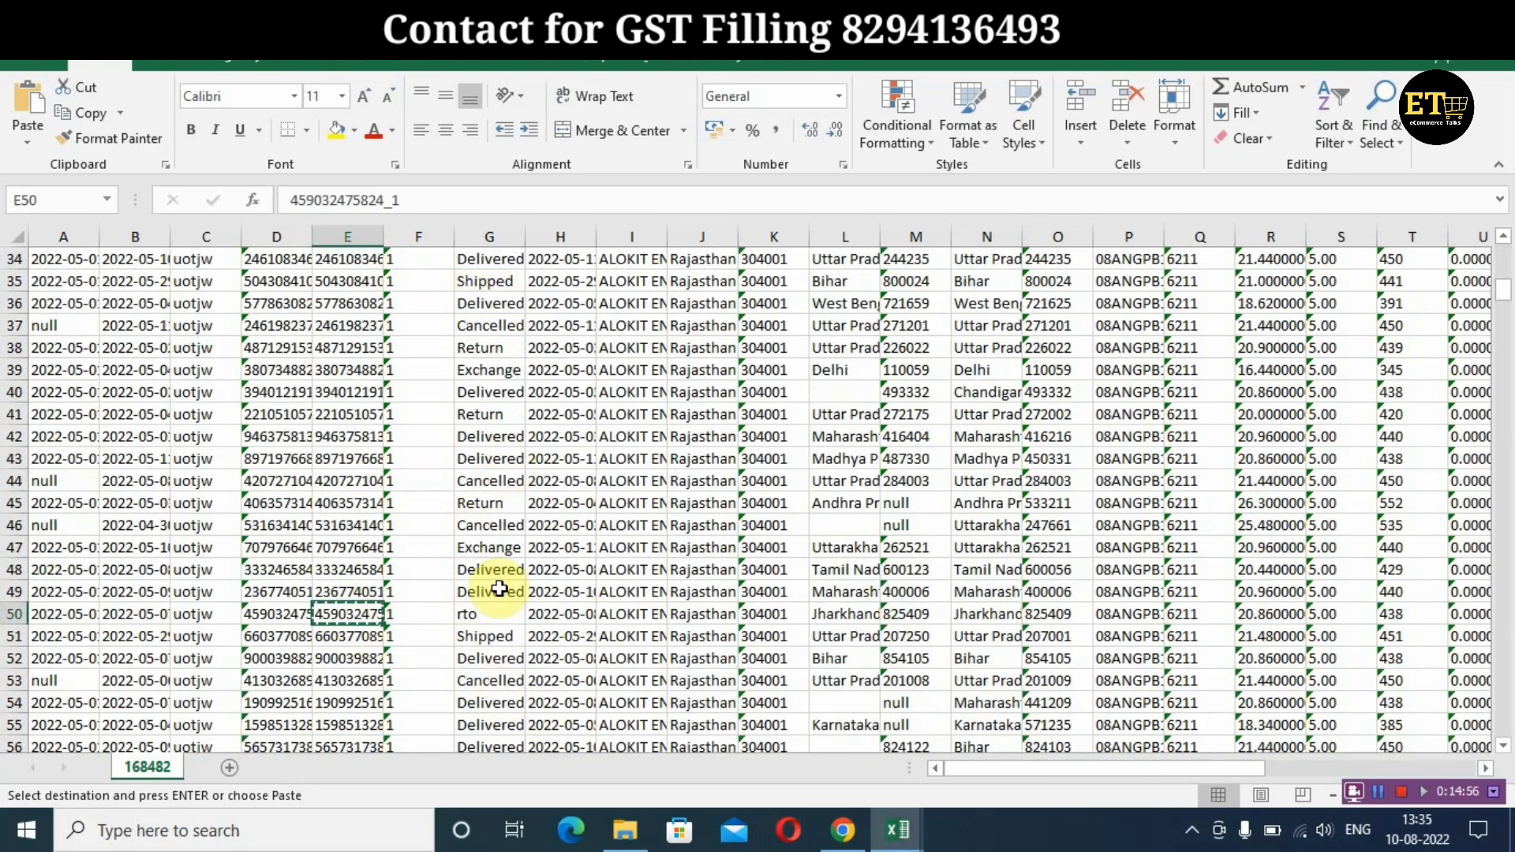
Switch to the Reverse workbook and filter its sub_order_num column by the rto order's copied sub-order number
{"action": "mouse_move", "coordinate": [908, 841]}
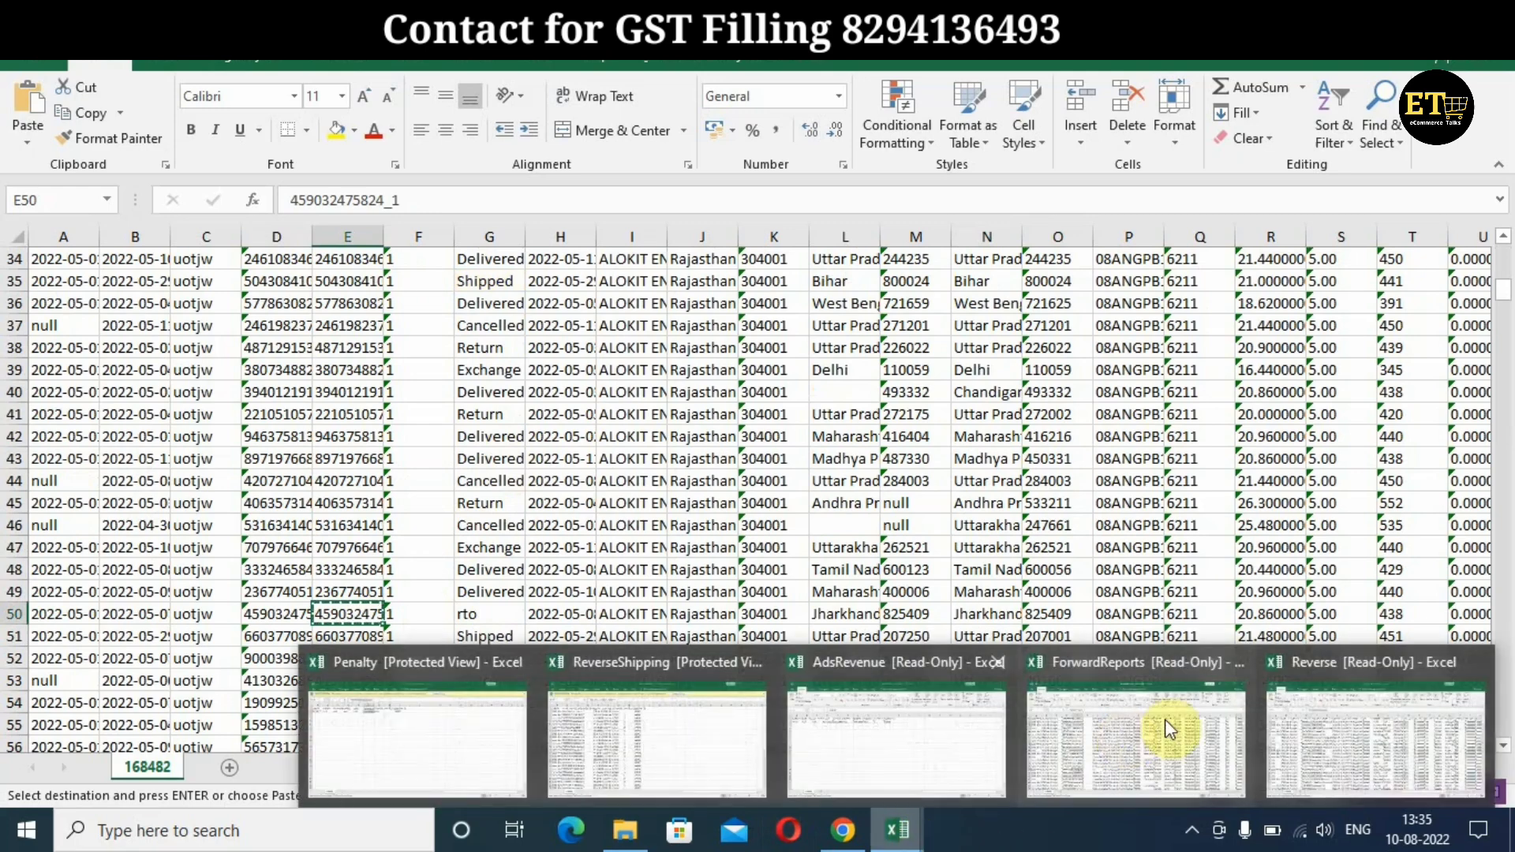
{"action": "mouse_move", "coordinate": [1326, 719]}
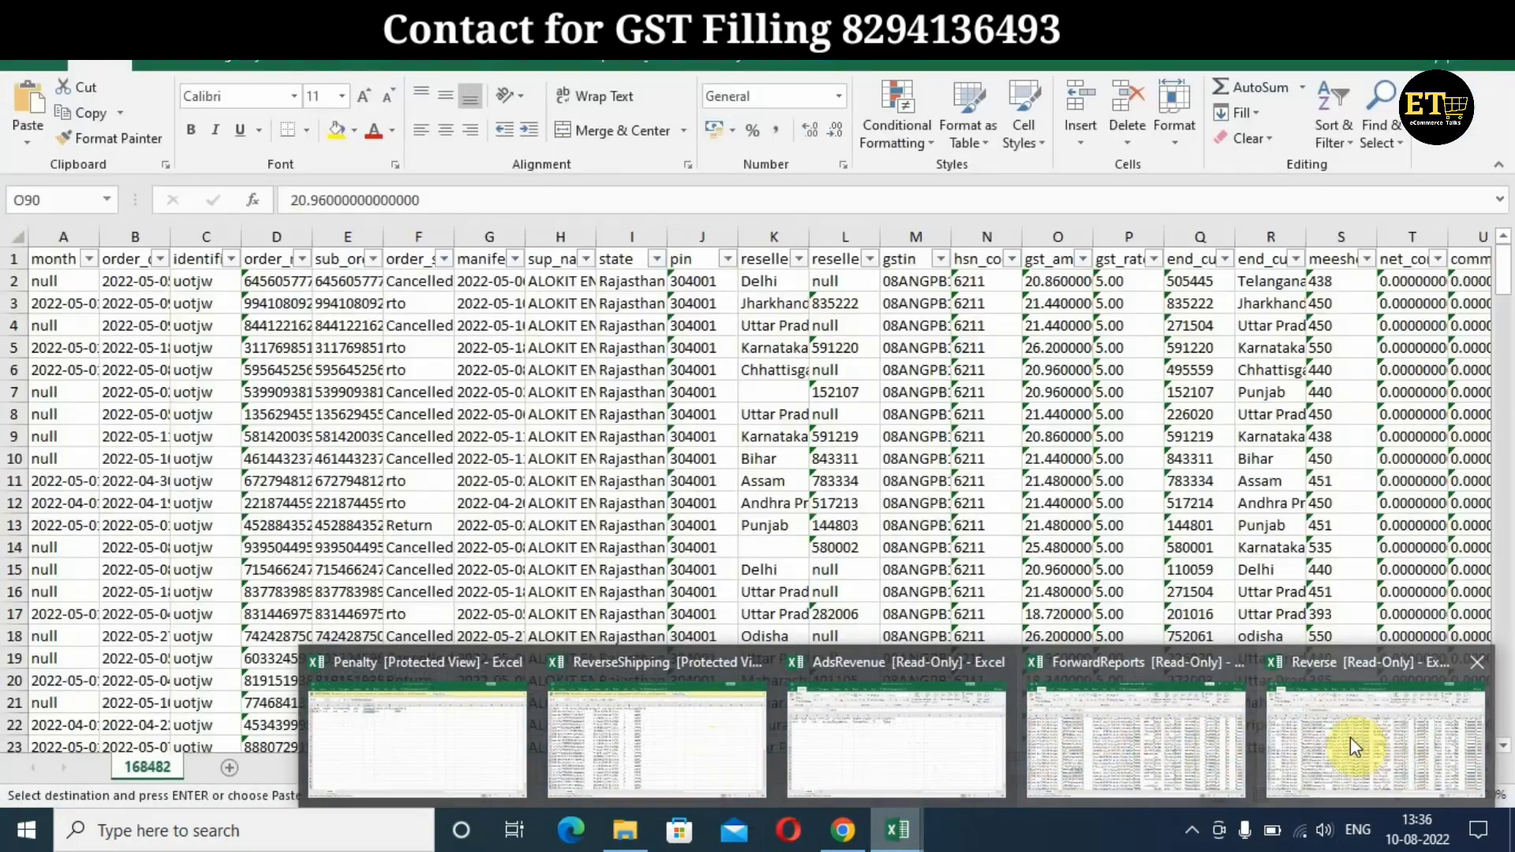
{"action": "left_click", "coordinate": [1351, 747]}
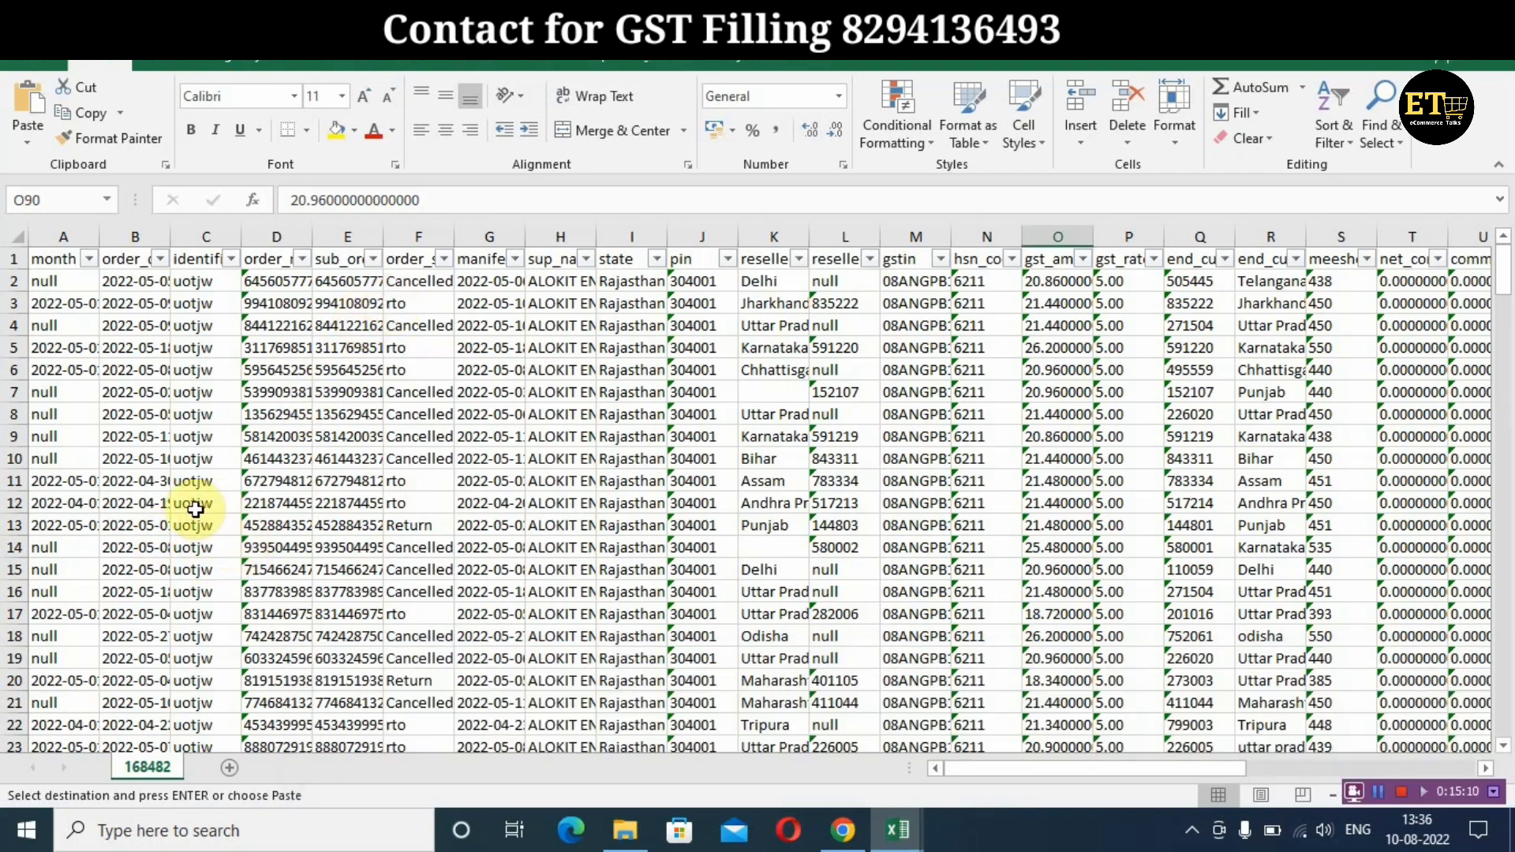
{"action": "scroll", "coordinate": [195, 509], "scroll_direction": "down", "scroll_amount": 3}
{"action": "left_click", "coordinate": [135, 640]}
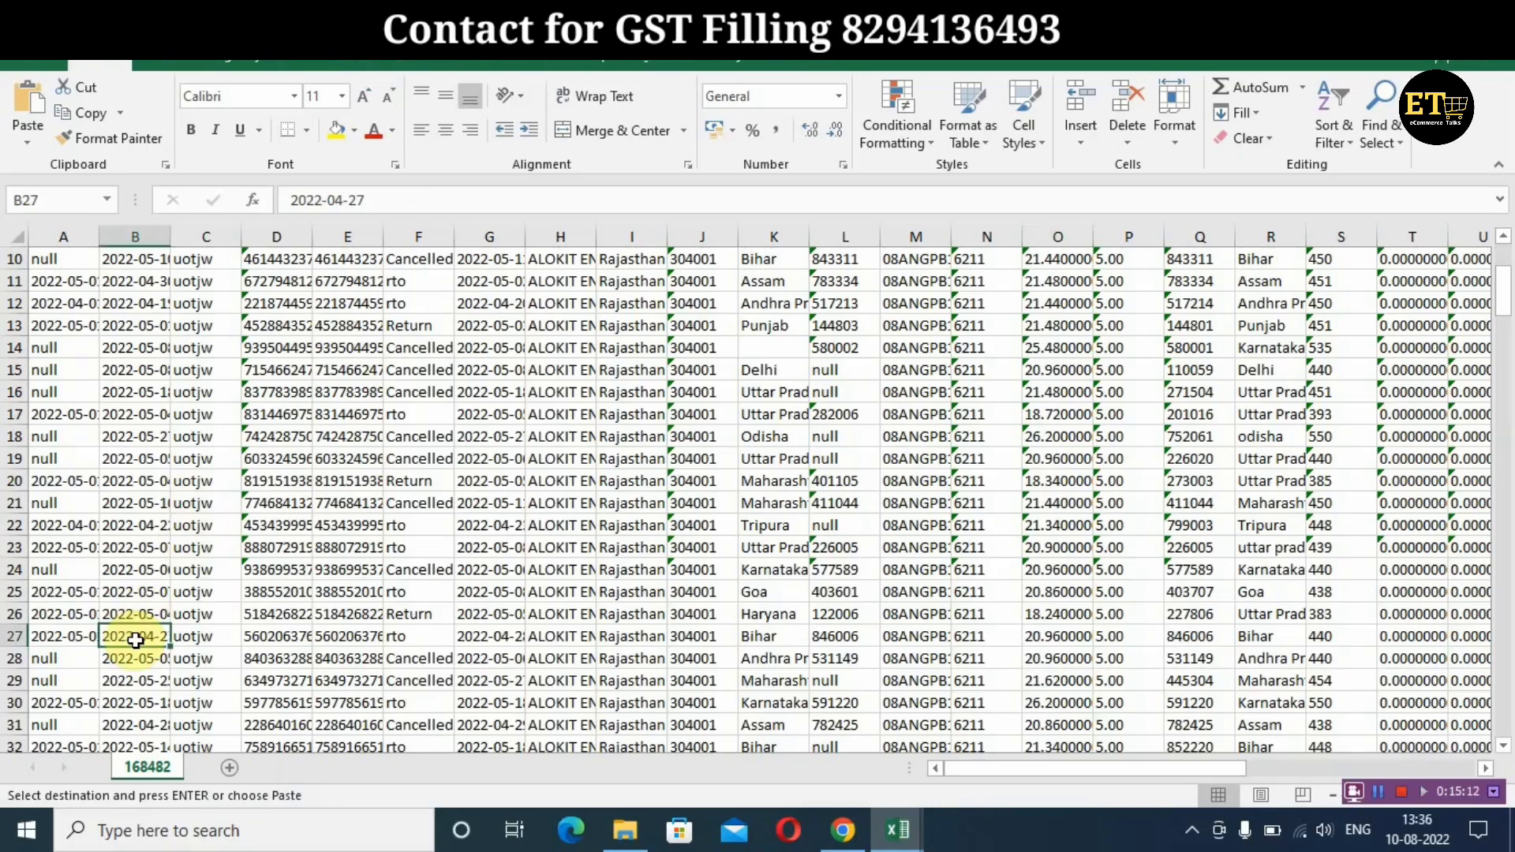
{"action": "scroll", "coordinate": [292, 580], "scroll_direction": "up", "scroll_amount": 3}
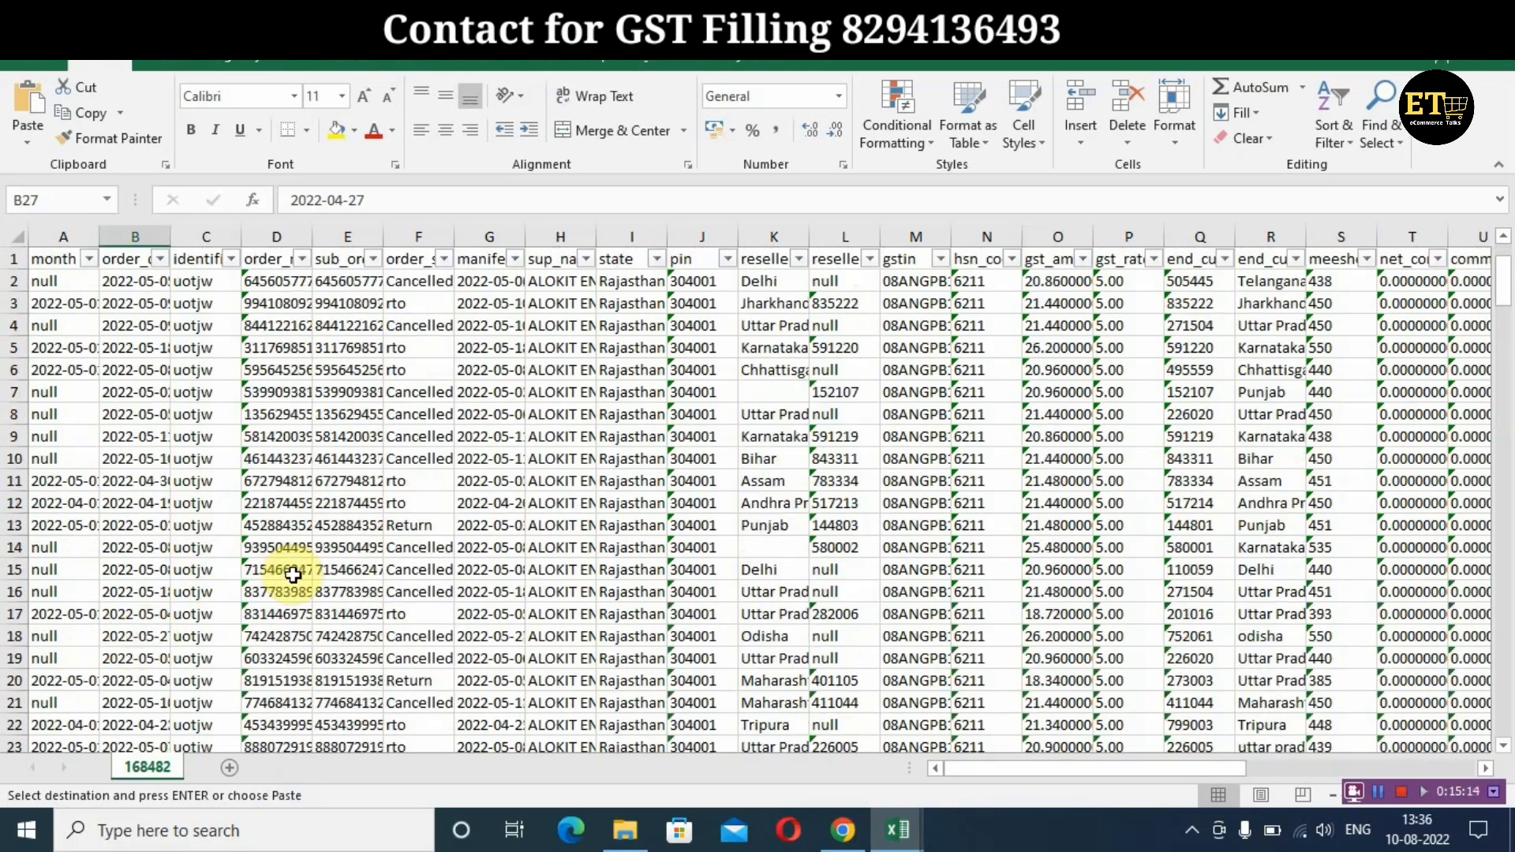
{"action": "left_click", "coordinate": [372, 259]}
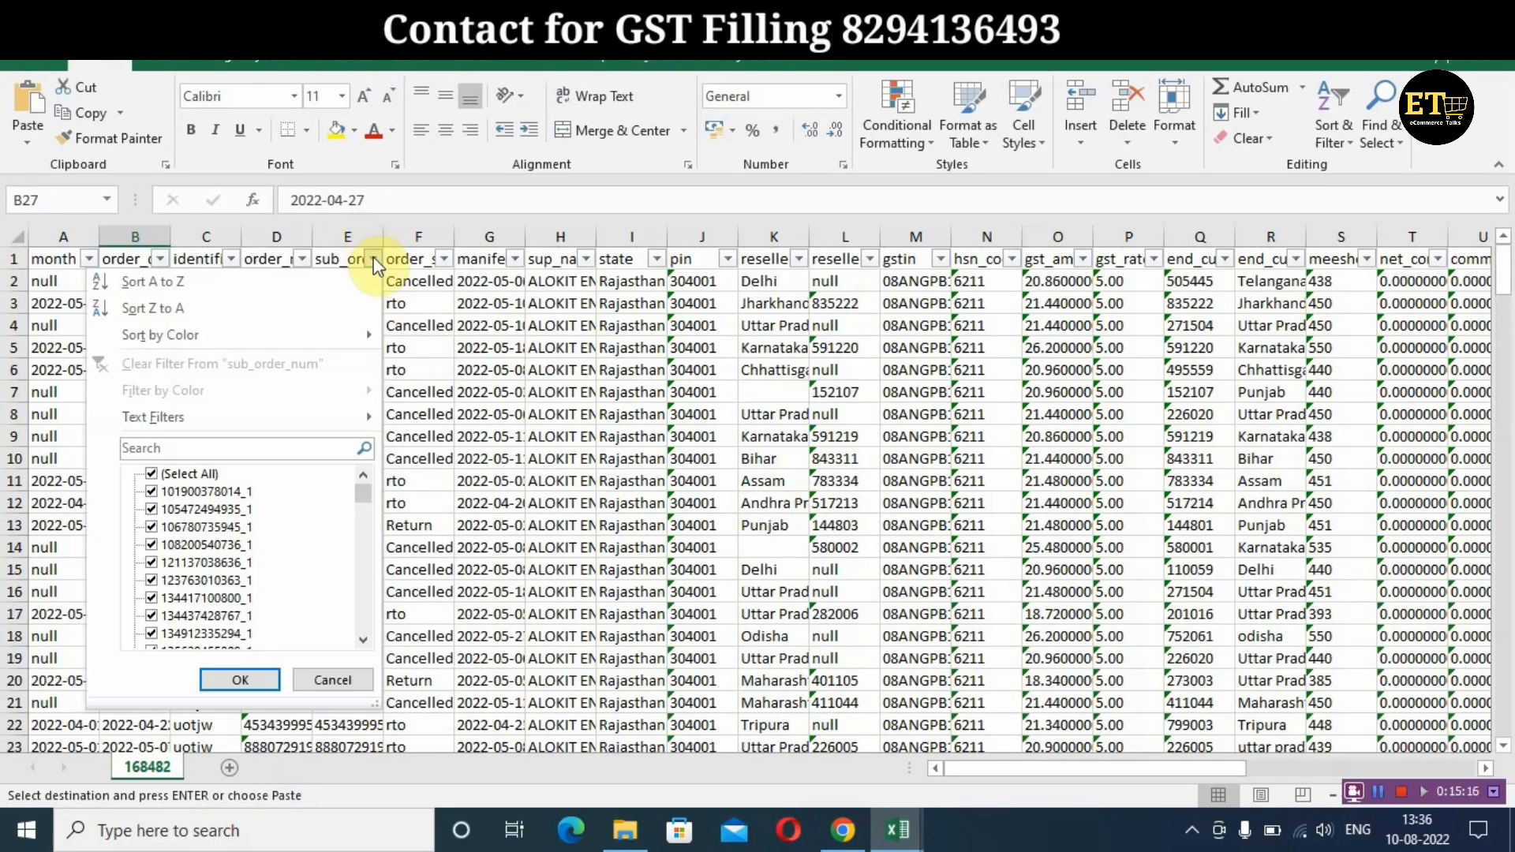
{"action": "left_click", "coordinate": [270, 454]}
{"action": "key", "text": "ctrl+v"}
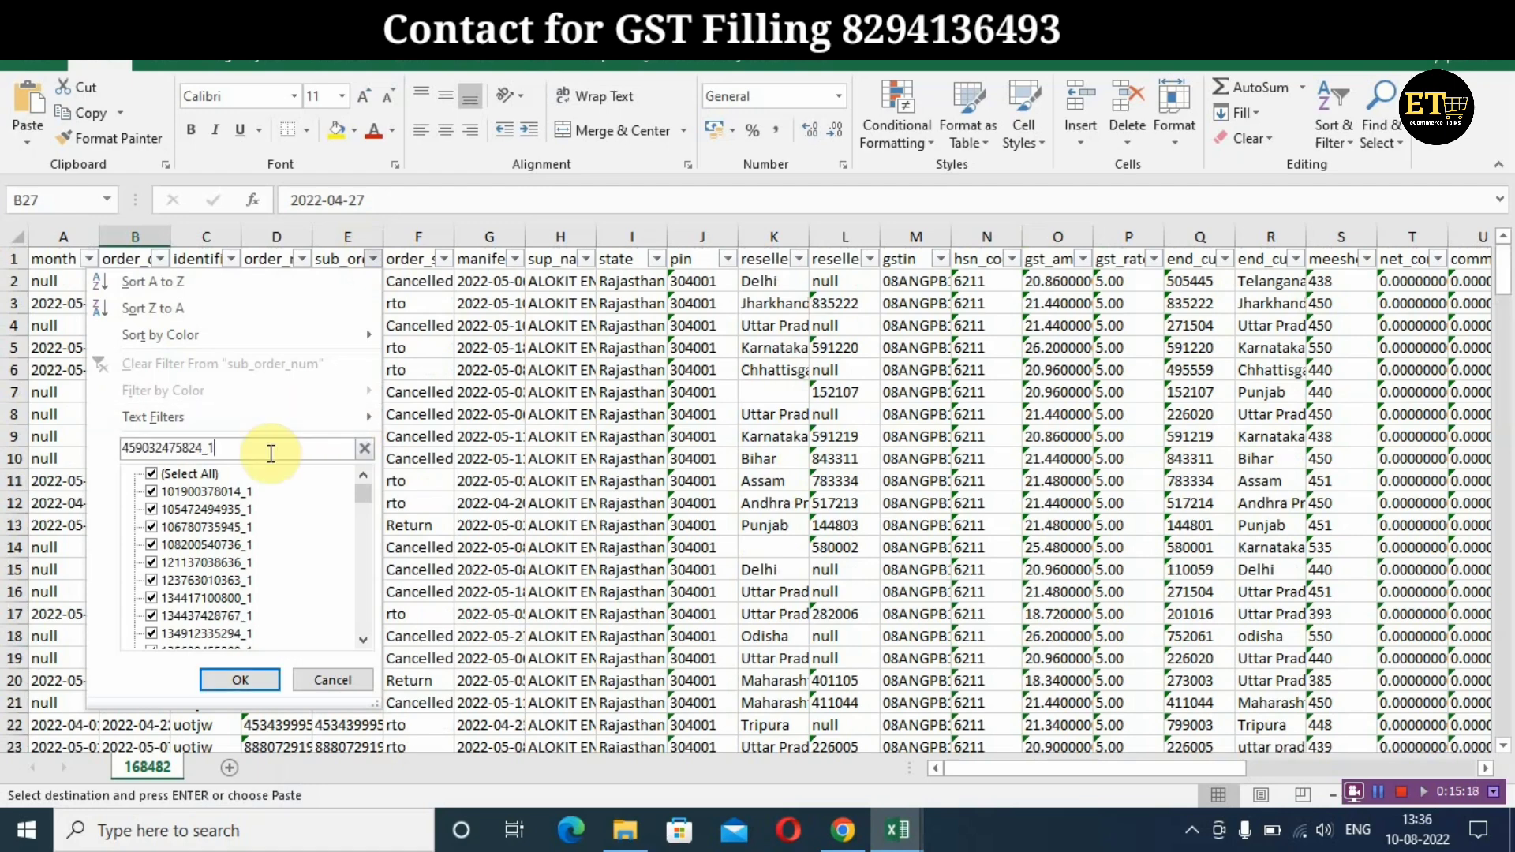
{"action": "left_click", "coordinate": [237, 680]}
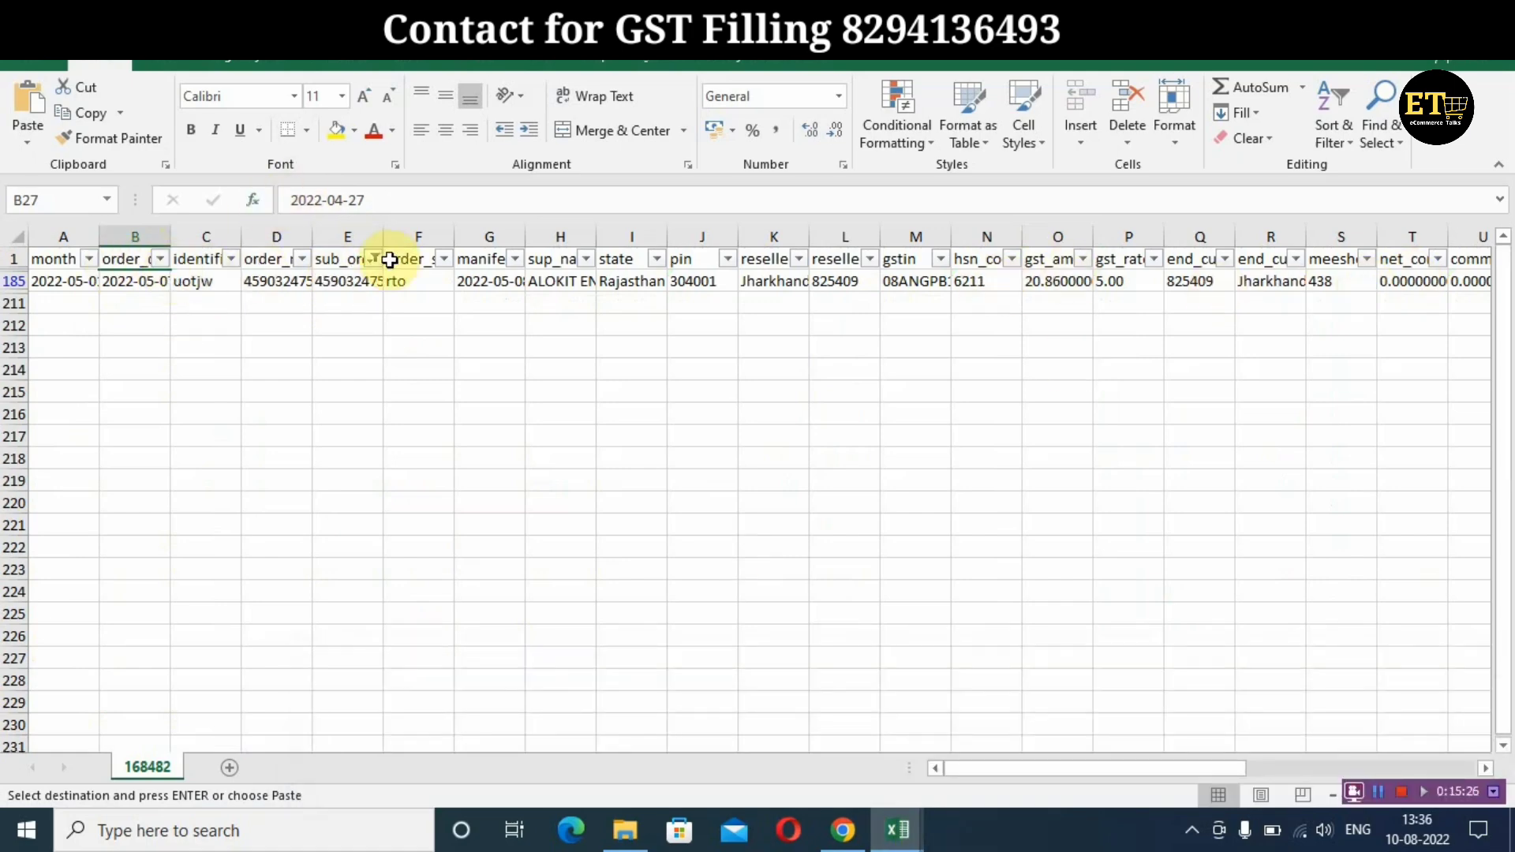
Reselect all sub-order numbers in the Reverse workbook's sub_order_num filter to restore the full list
{"action": "left_click", "coordinate": [356, 260]}
{"action": "left_click", "coordinate": [374, 261]}
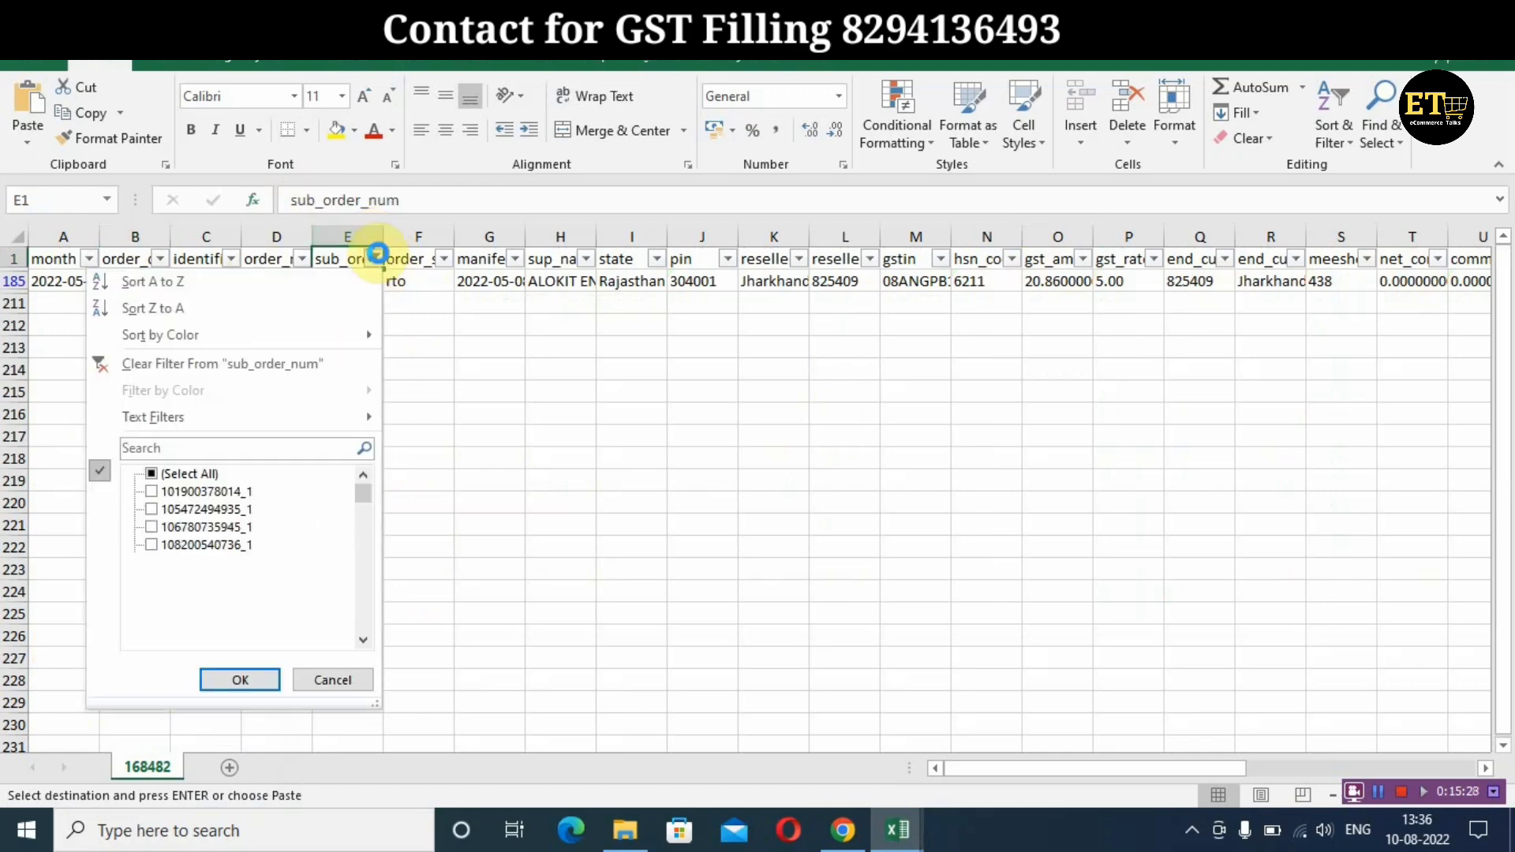
{"action": "left_click", "coordinate": [152, 475]}
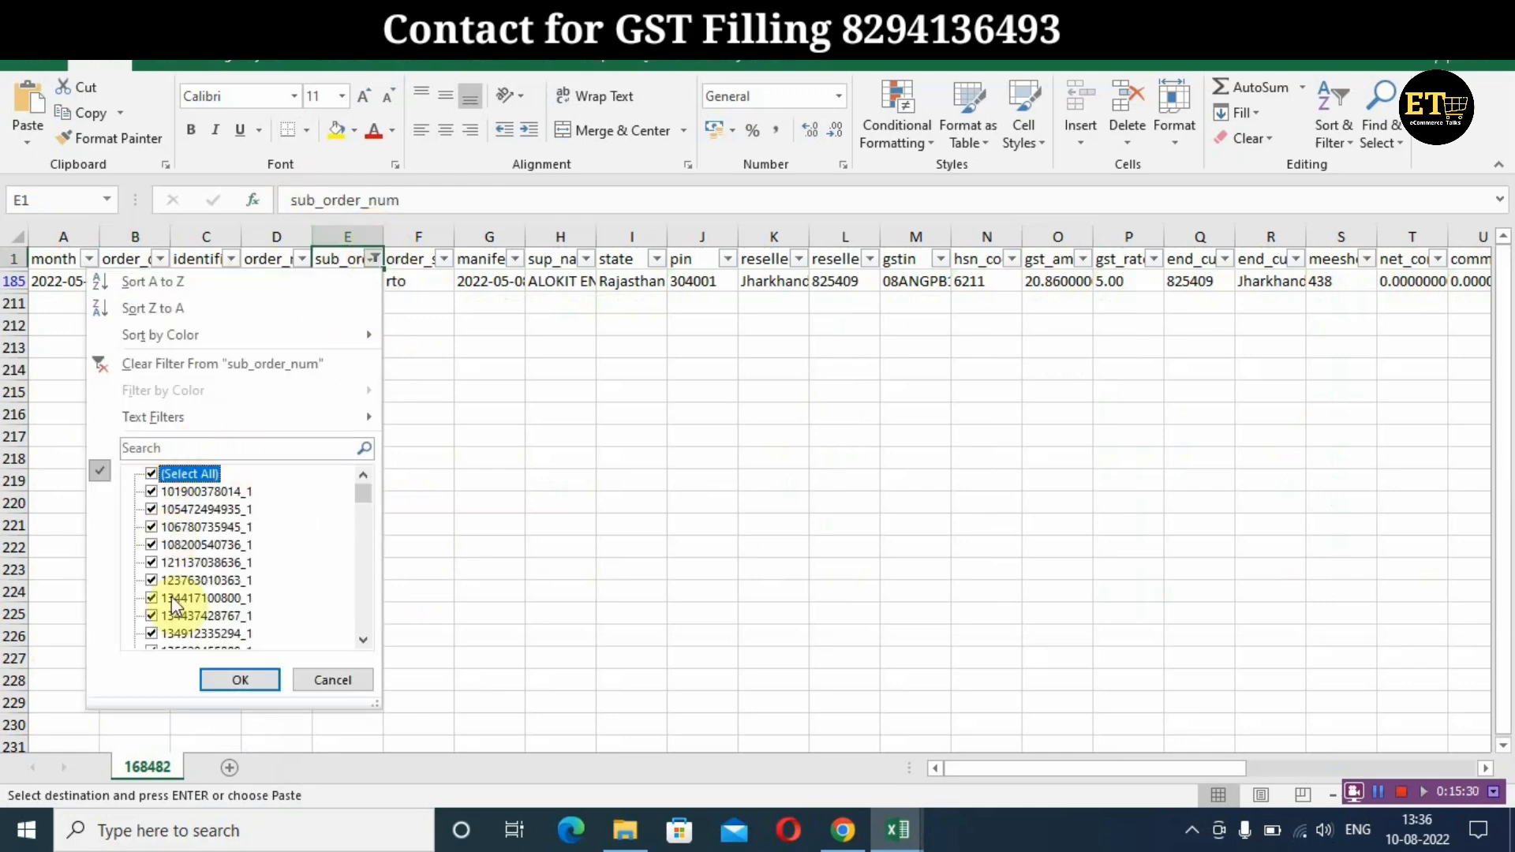
{"action": "left_click", "coordinate": [232, 679]}
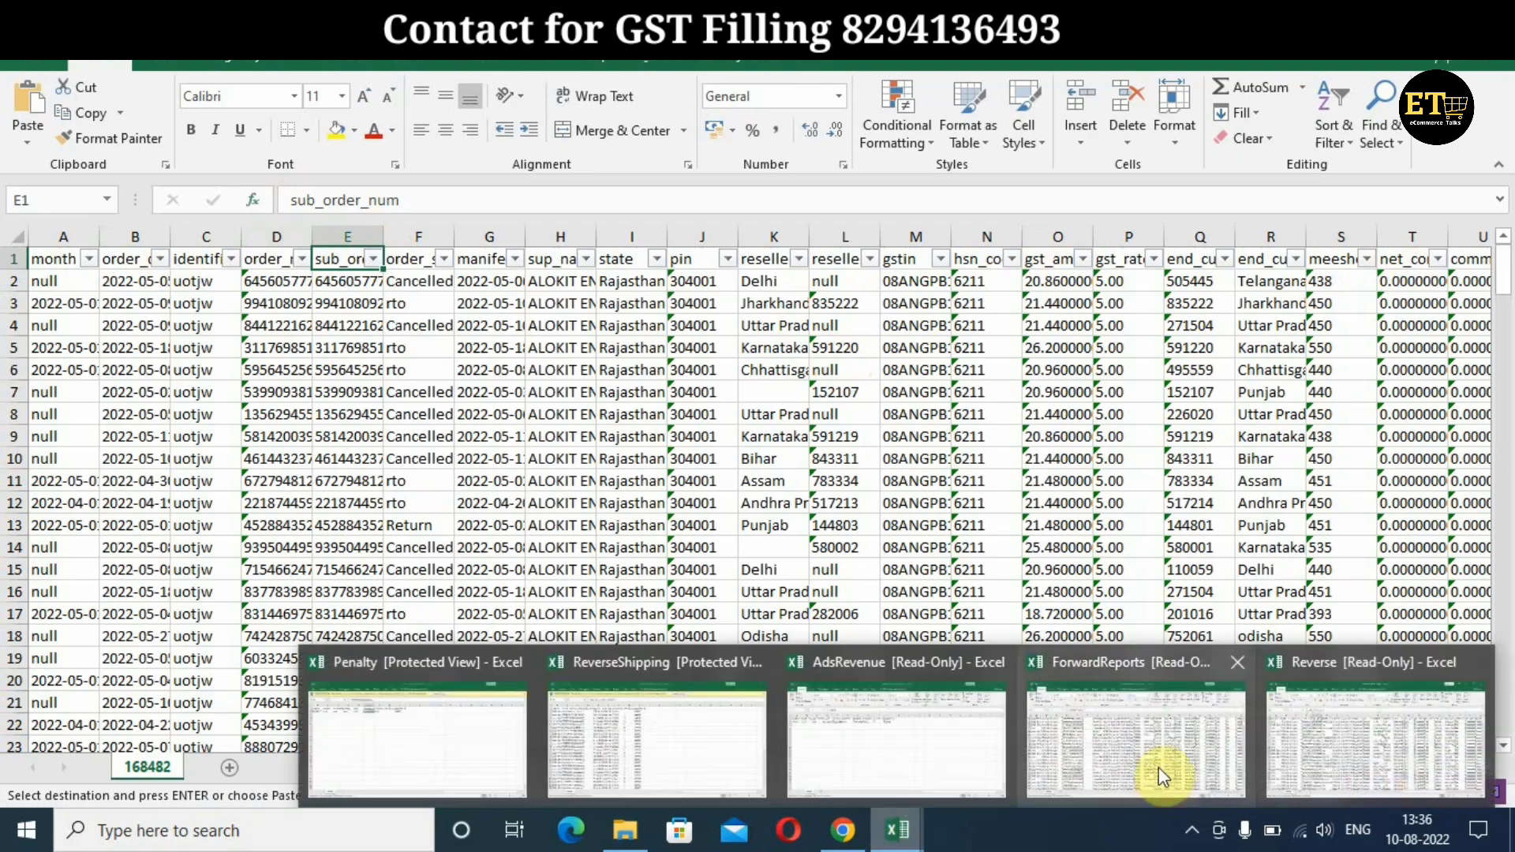
Return to ForwardReports and review the statuses offered by the order_status filter, leaving the filter unapplied
{"action": "left_click", "coordinate": [1146, 750]}
{"action": "scroll", "coordinate": [473, 432], "scroll_direction": "up", "scroll_amount": 11}
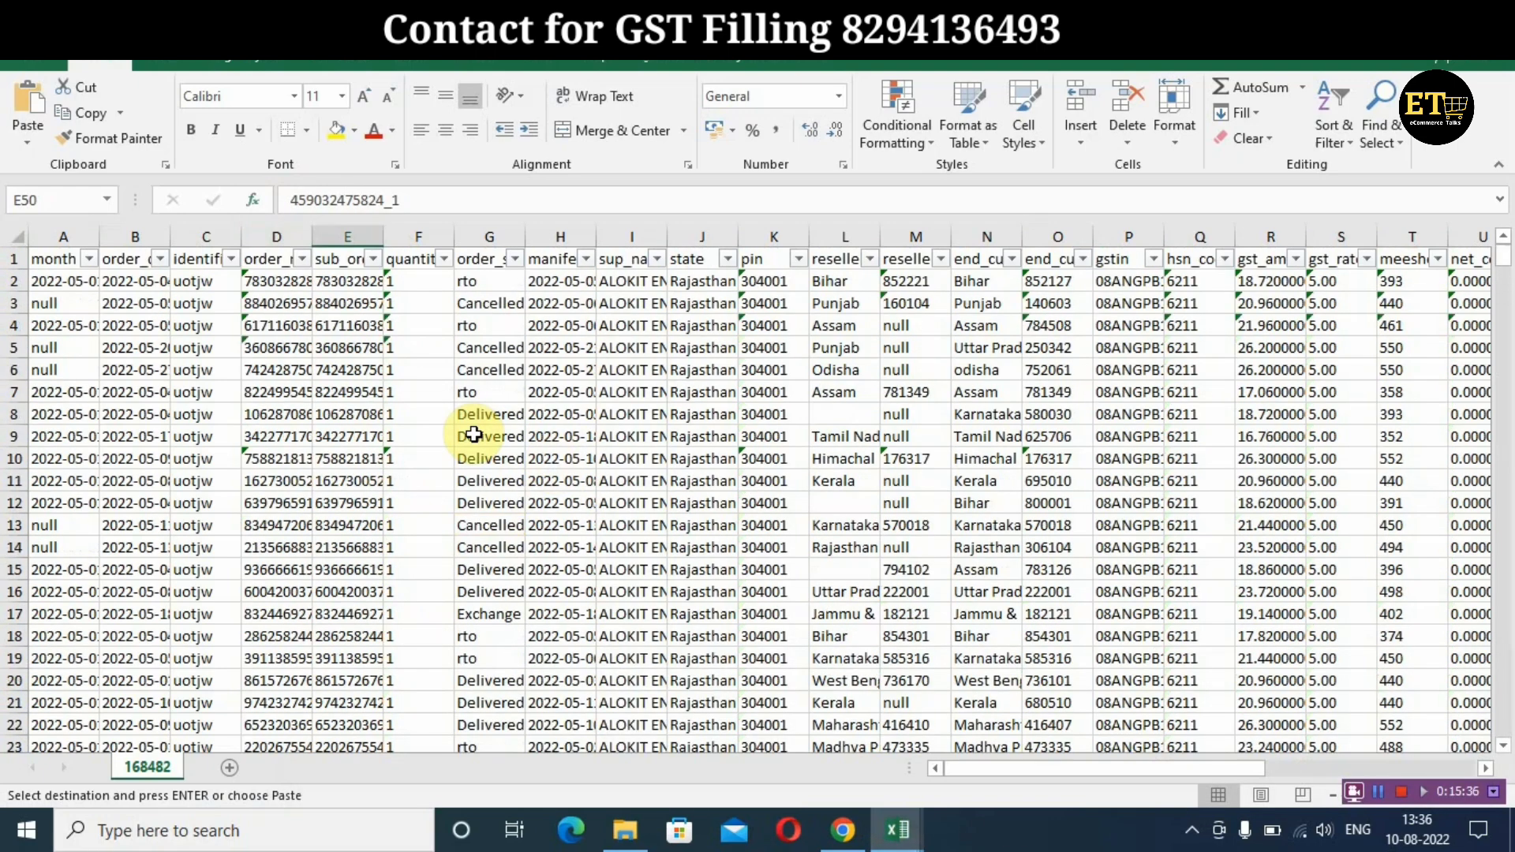
{"action": "left_click", "coordinate": [515, 258]}
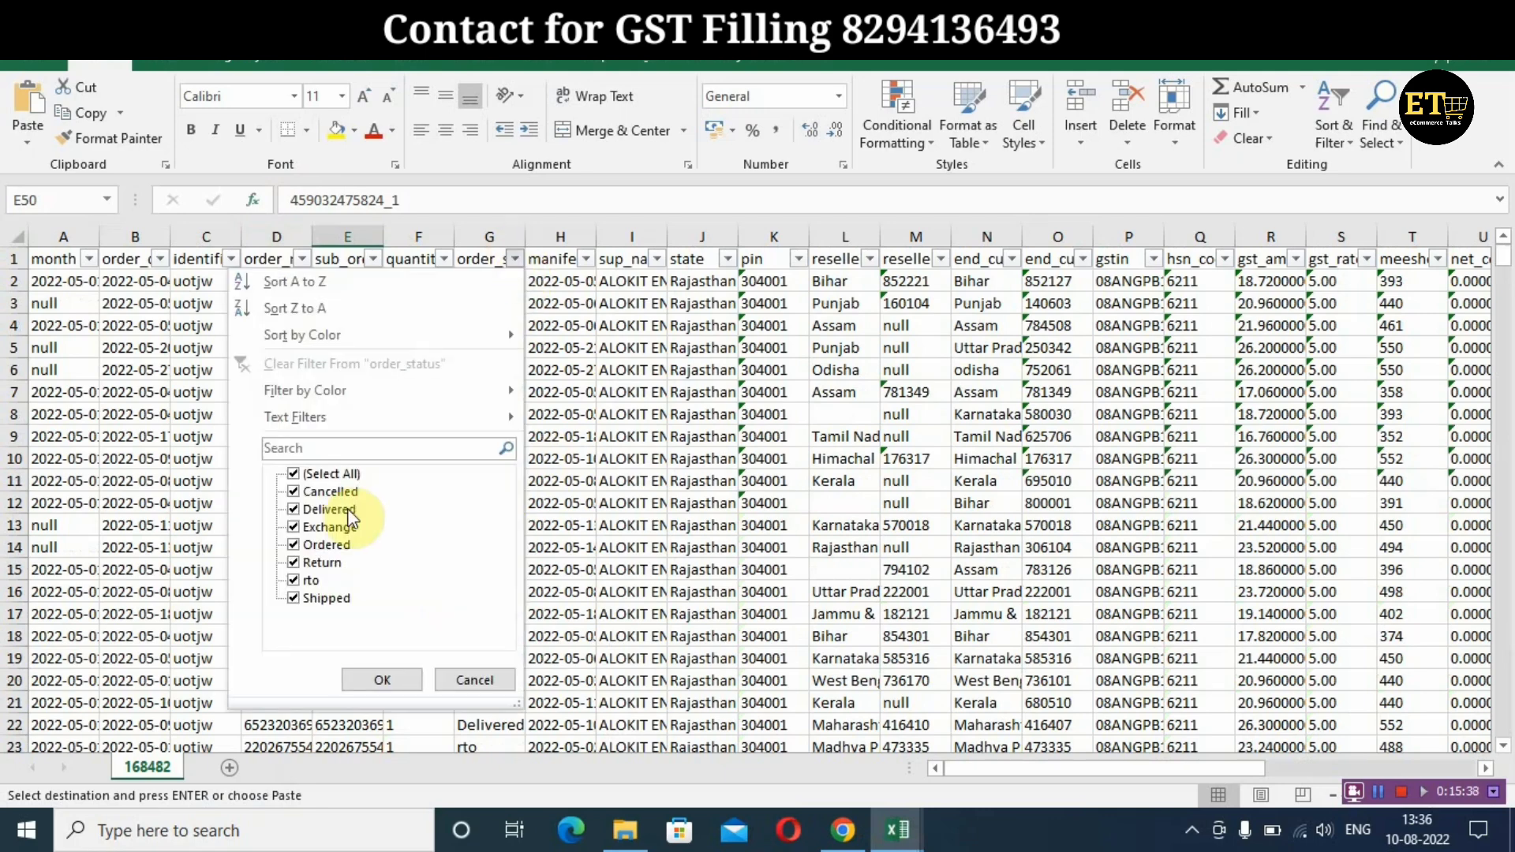
{"action": "left_click", "coordinate": [490, 684]}
{"action": "scroll", "coordinate": [493, 588], "scroll_direction": "down", "scroll_amount": 1}
{"action": "scroll", "coordinate": [492, 588], "scroll_direction": "up", "scroll_amount": 1}
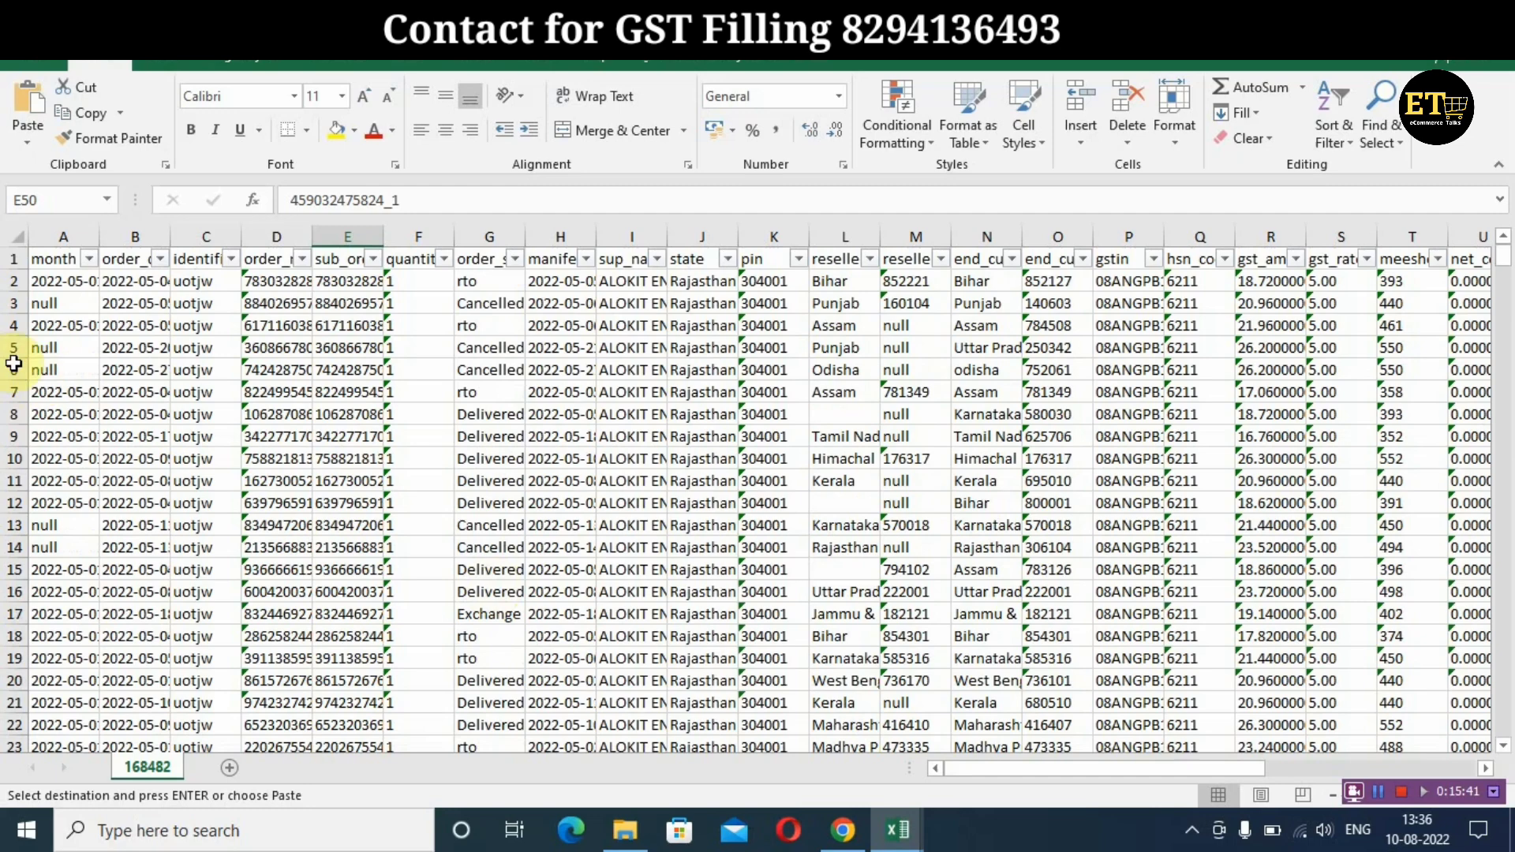
Copy all order dates in column B of ForwardReports, from B2 down to B469
{"action": "left_click", "coordinate": [154, 278]}
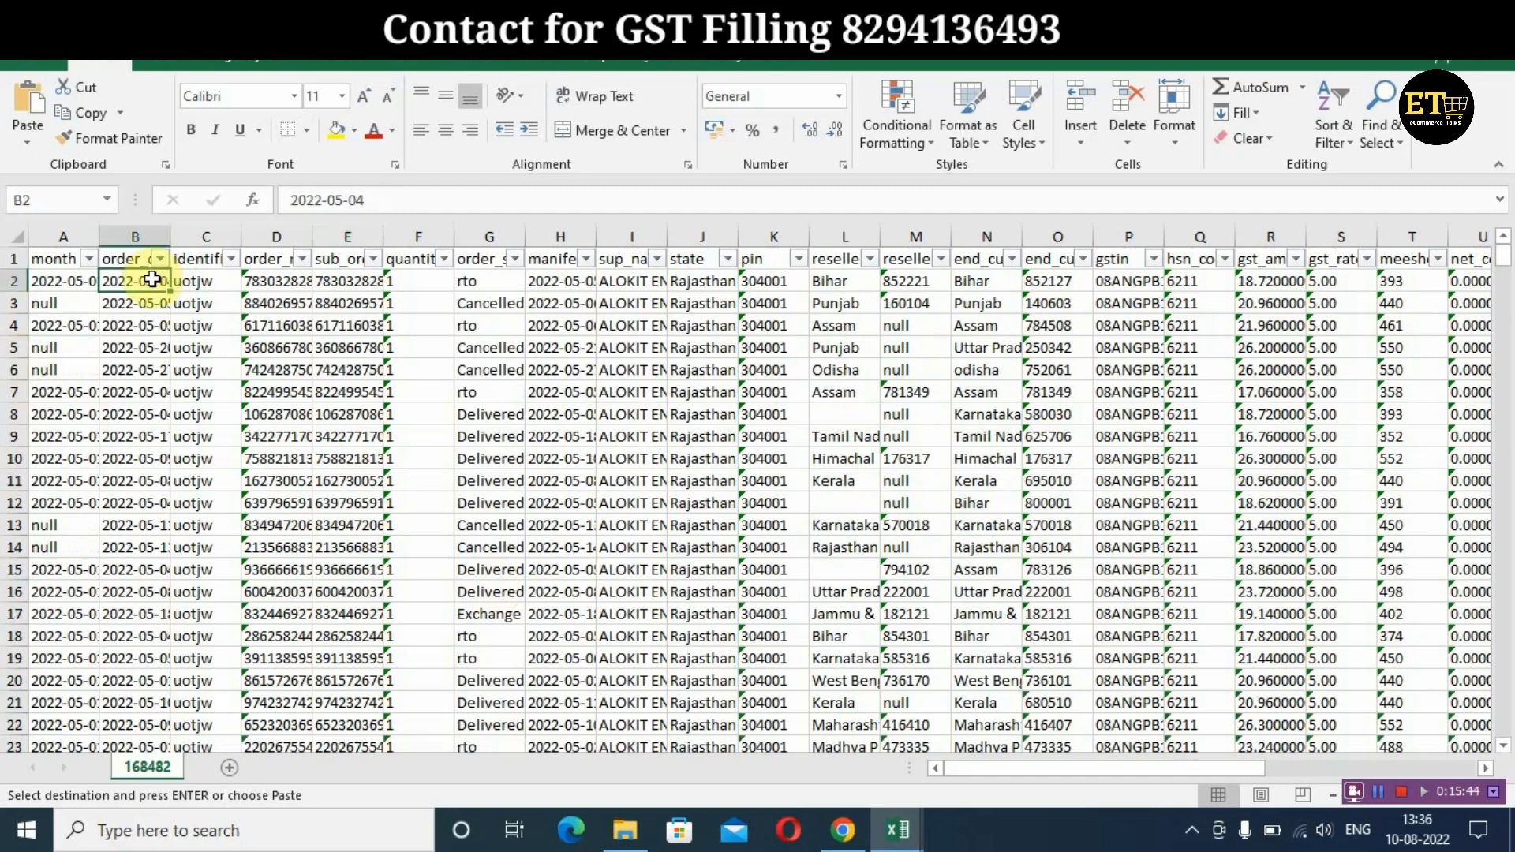
{"action": "key", "text": "ctrl+shift+Down"}
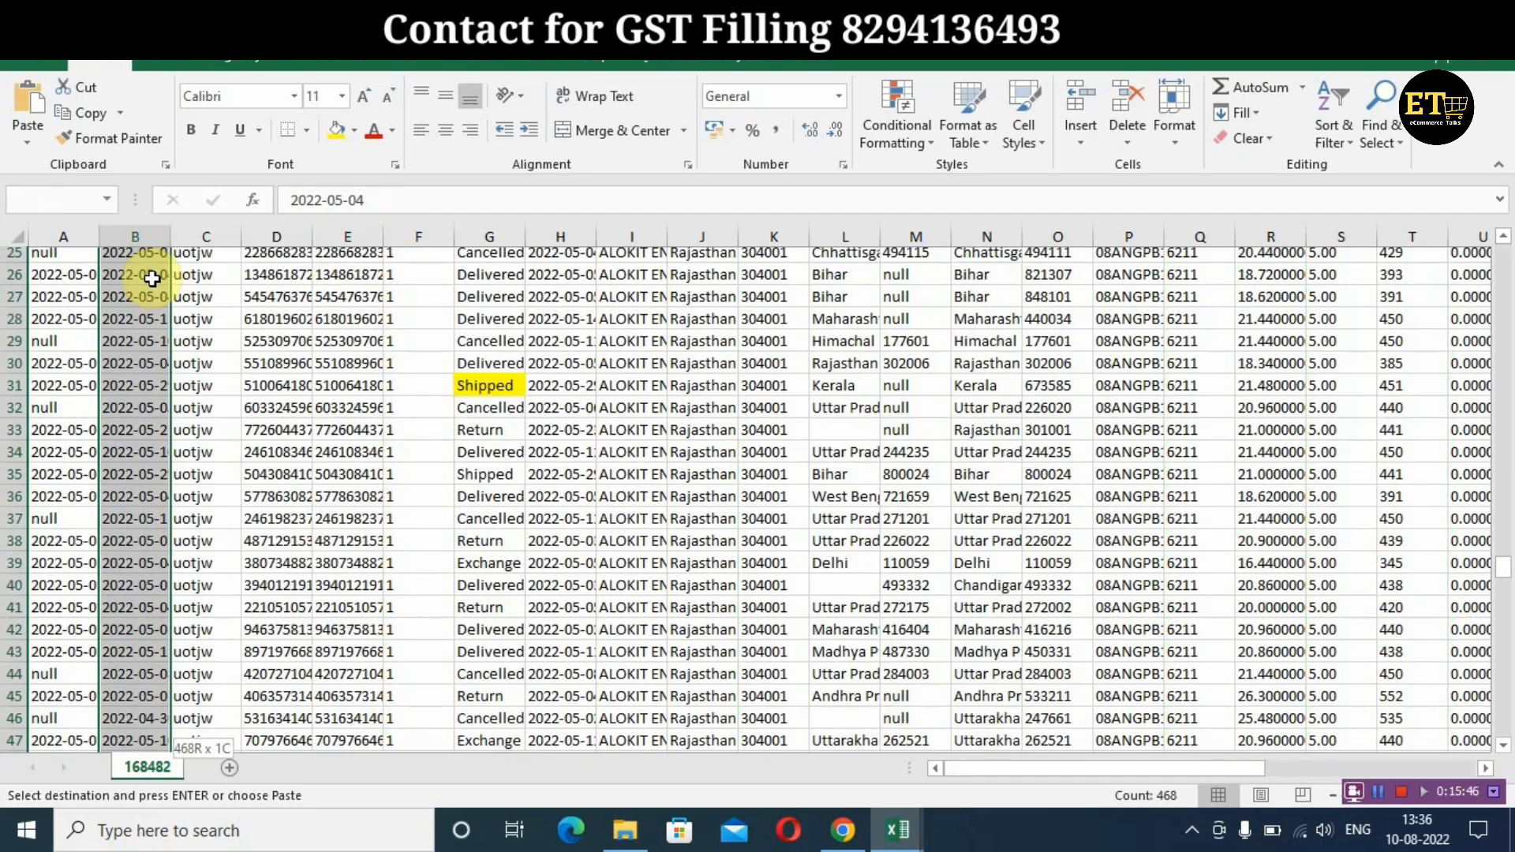
{"action": "key", "text": "ctrl+shift+Up"}
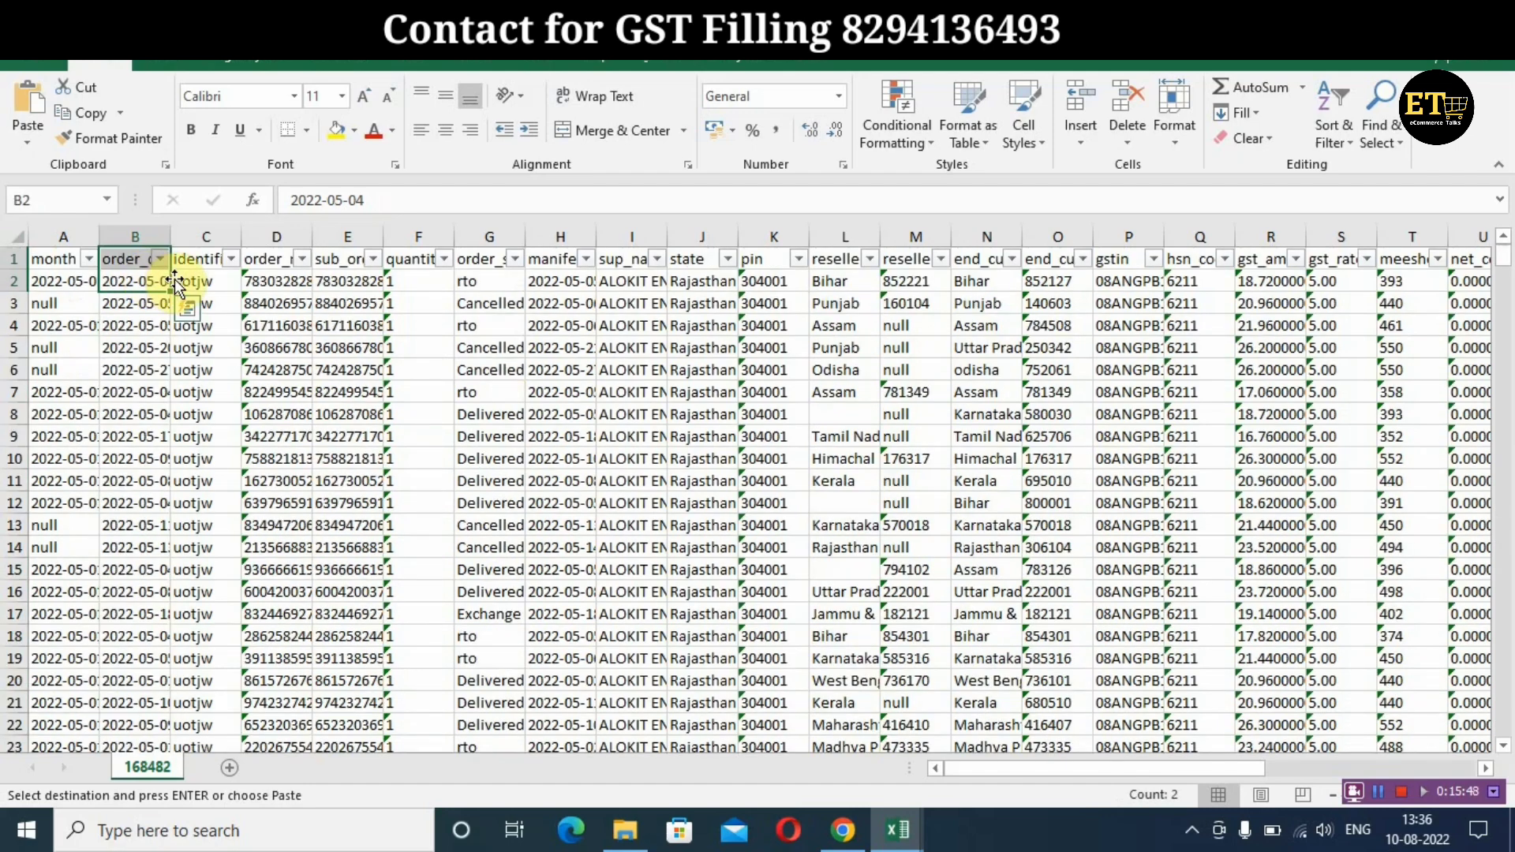
{"action": "left_click", "coordinate": [146, 280]}
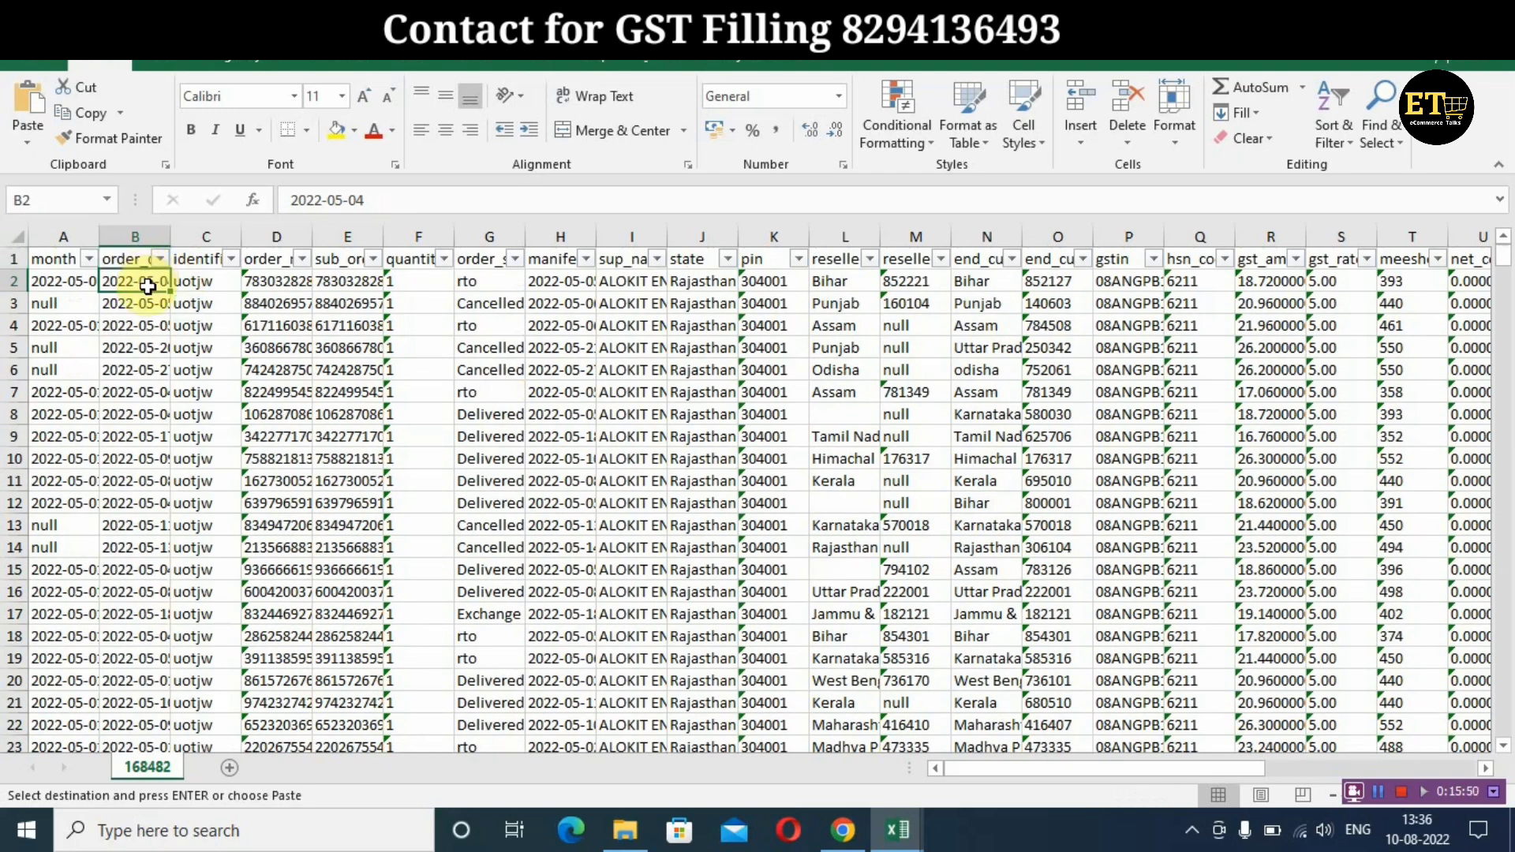
{"action": "key", "text": "ctrl+shift+Down"}
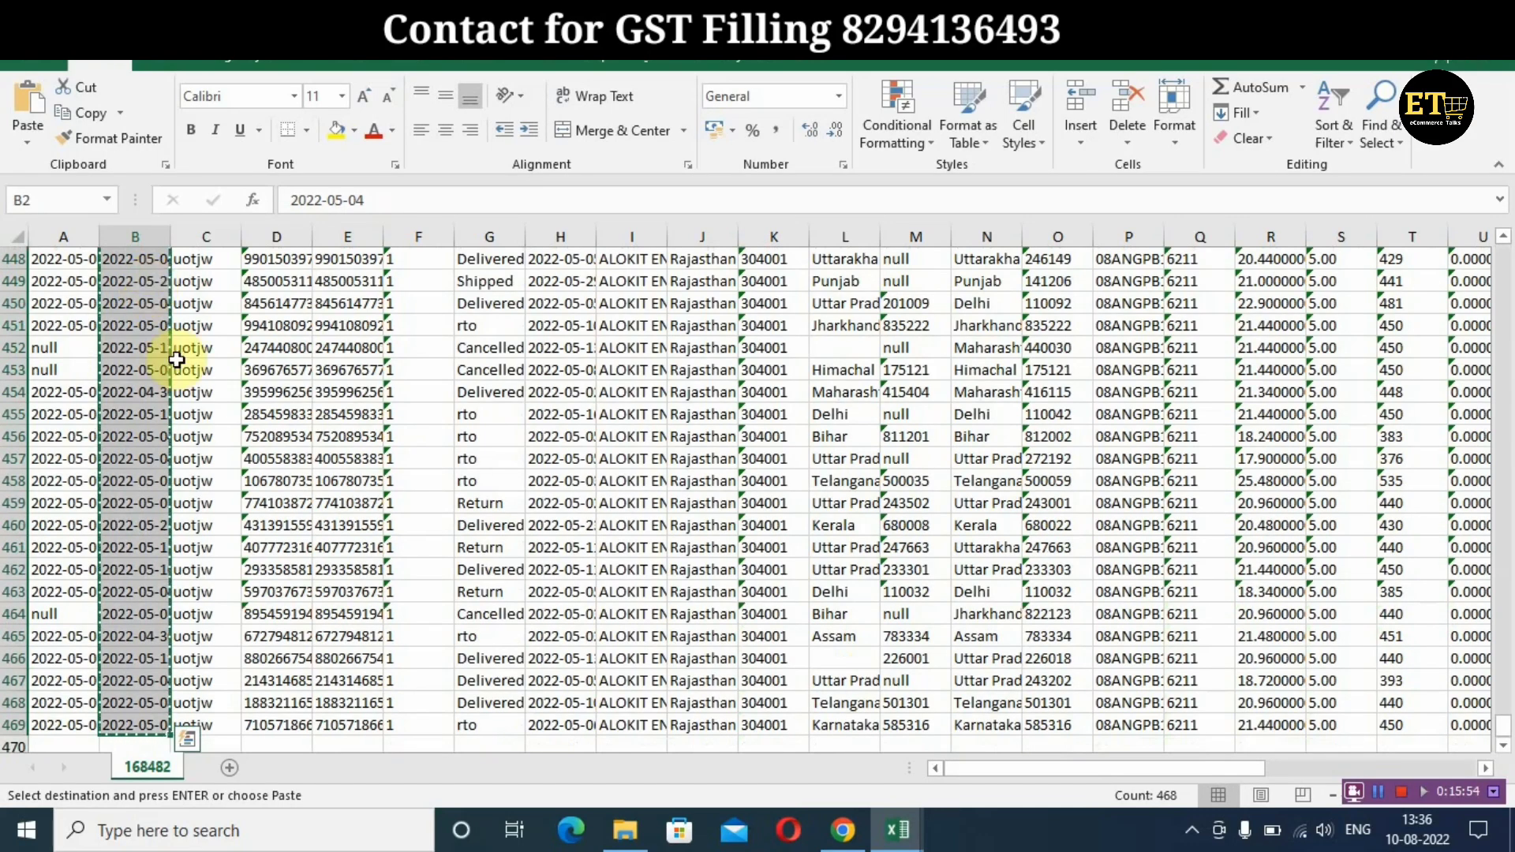
{"action": "scroll", "coordinate": [129, 464], "scroll_direction": "up", "scroll_amount": 9}
{"action": "scroll", "coordinate": [133, 466], "scroll_direction": "up", "scroll_amount": 20}
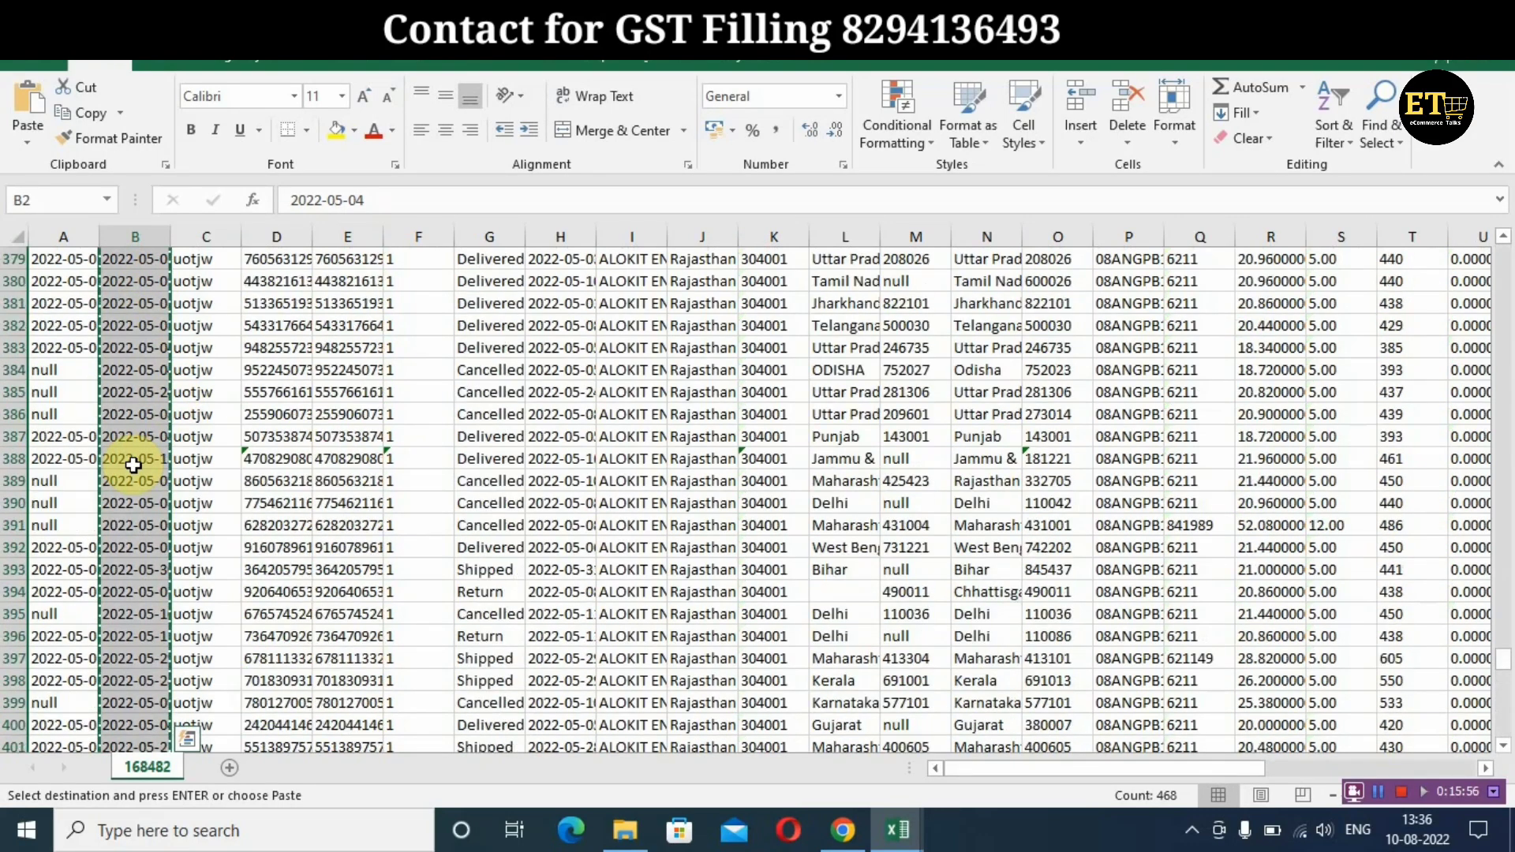
{"action": "scroll", "coordinate": [133, 466], "scroll_direction": "up", "scroll_amount": 7}
{"action": "scroll", "coordinate": [132, 466], "scroll_direction": "up", "scroll_amount": 20}
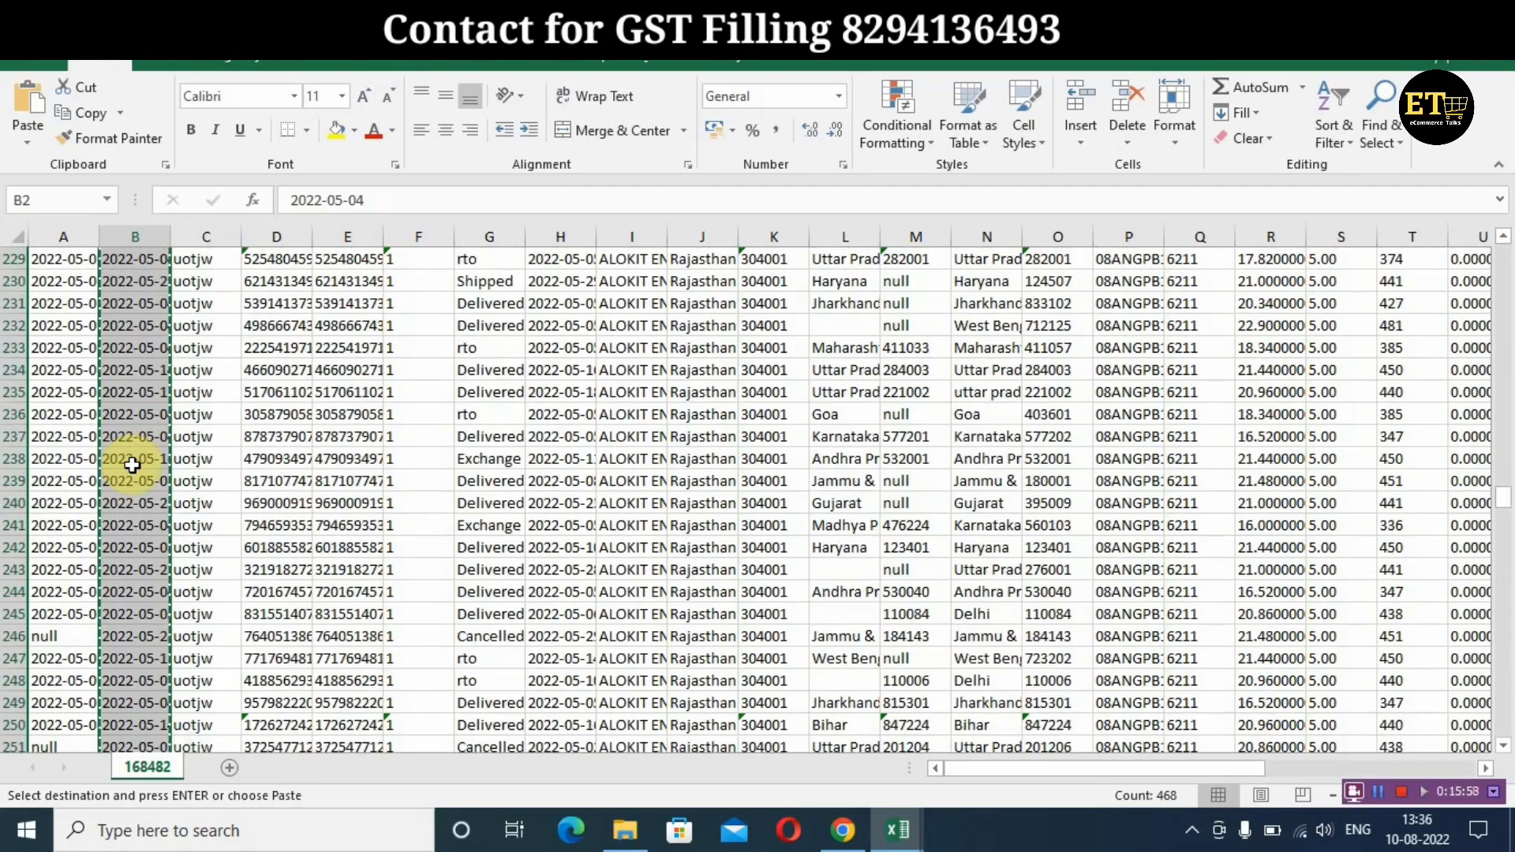
{"action": "scroll", "coordinate": [132, 466], "scroll_direction": "up", "scroll_amount": 20}
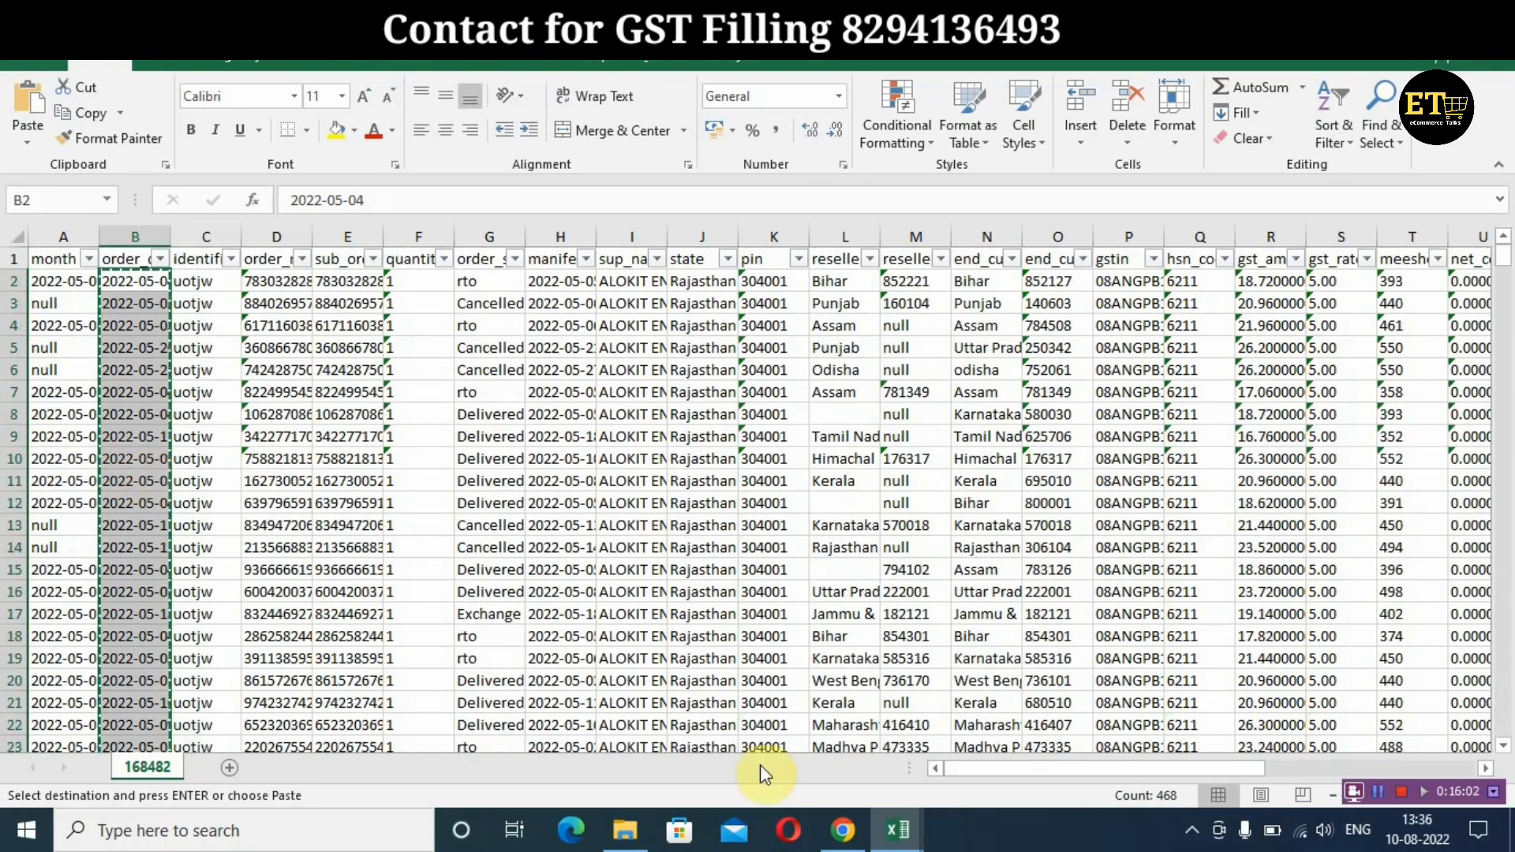
Switch to the Alok Enterprises Google Sheet and paste the copied dates into Sheet2's ORDER DATE column, starting at D2
{"action": "left_click", "coordinate": [848, 840]}
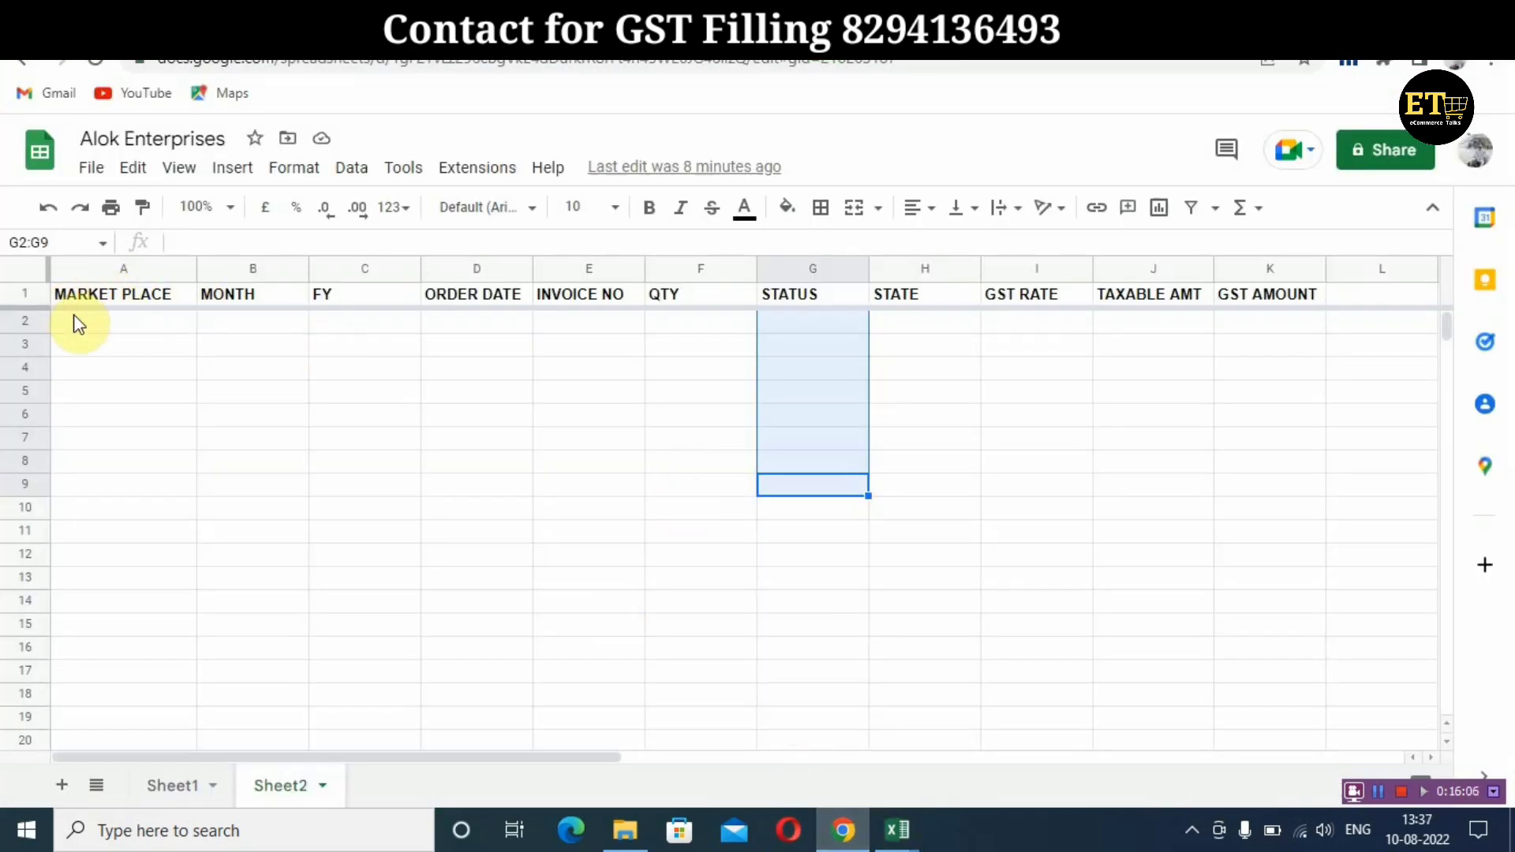
{"action": "left_click", "coordinate": [489, 325]}
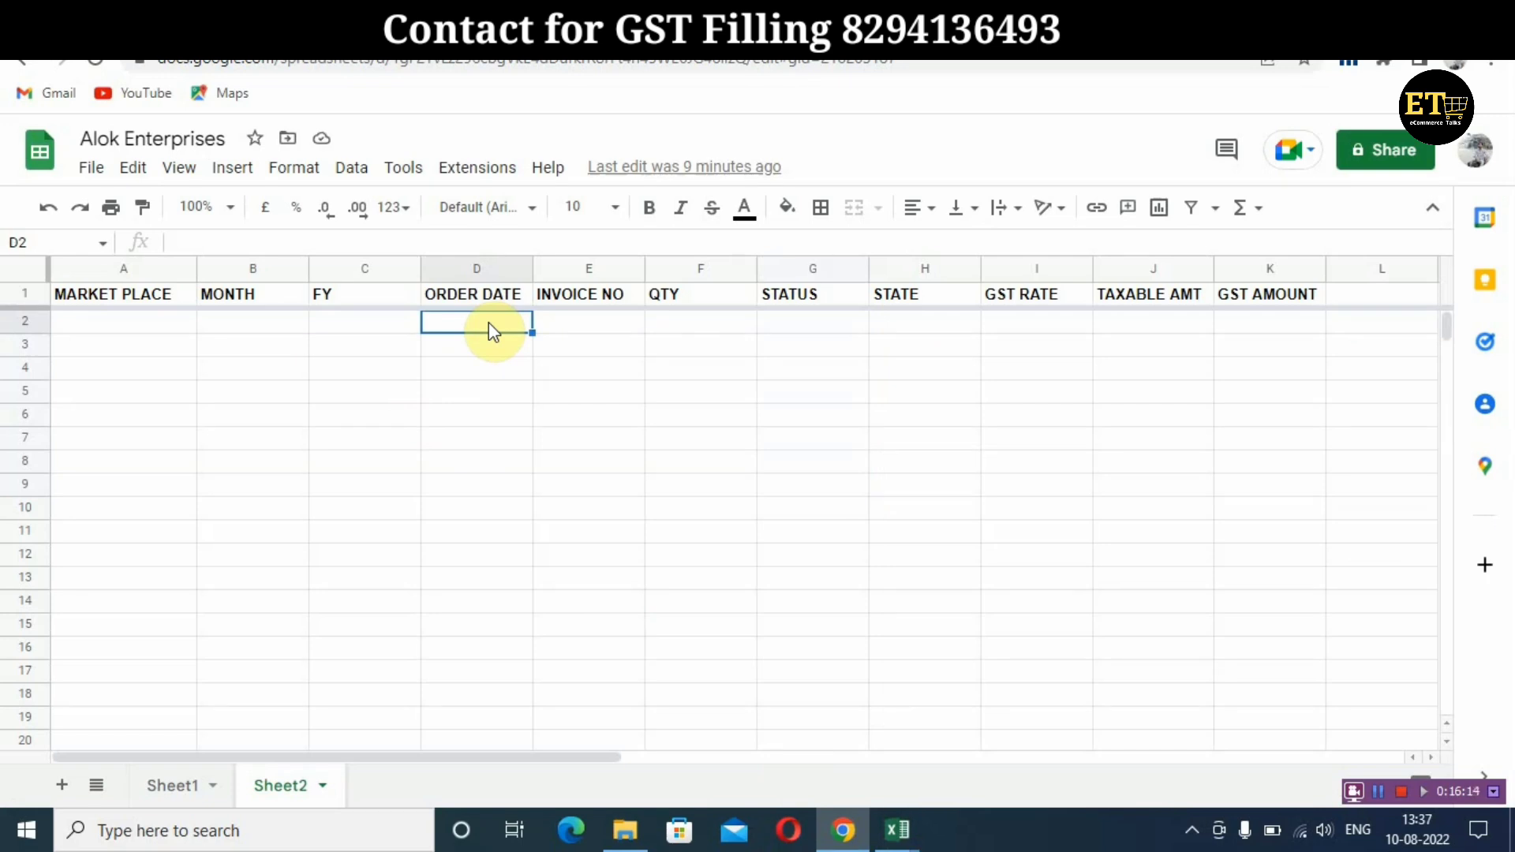
{"action": "key", "text": "ctrl+v"}
{"action": "scroll", "coordinate": [521, 448], "scroll_direction": "down", "scroll_amount": 7}
{"action": "scroll", "coordinate": [519, 485], "scroll_direction": "up", "scroll_amount": 7}
{"action": "left_click", "coordinate": [560, 325]}
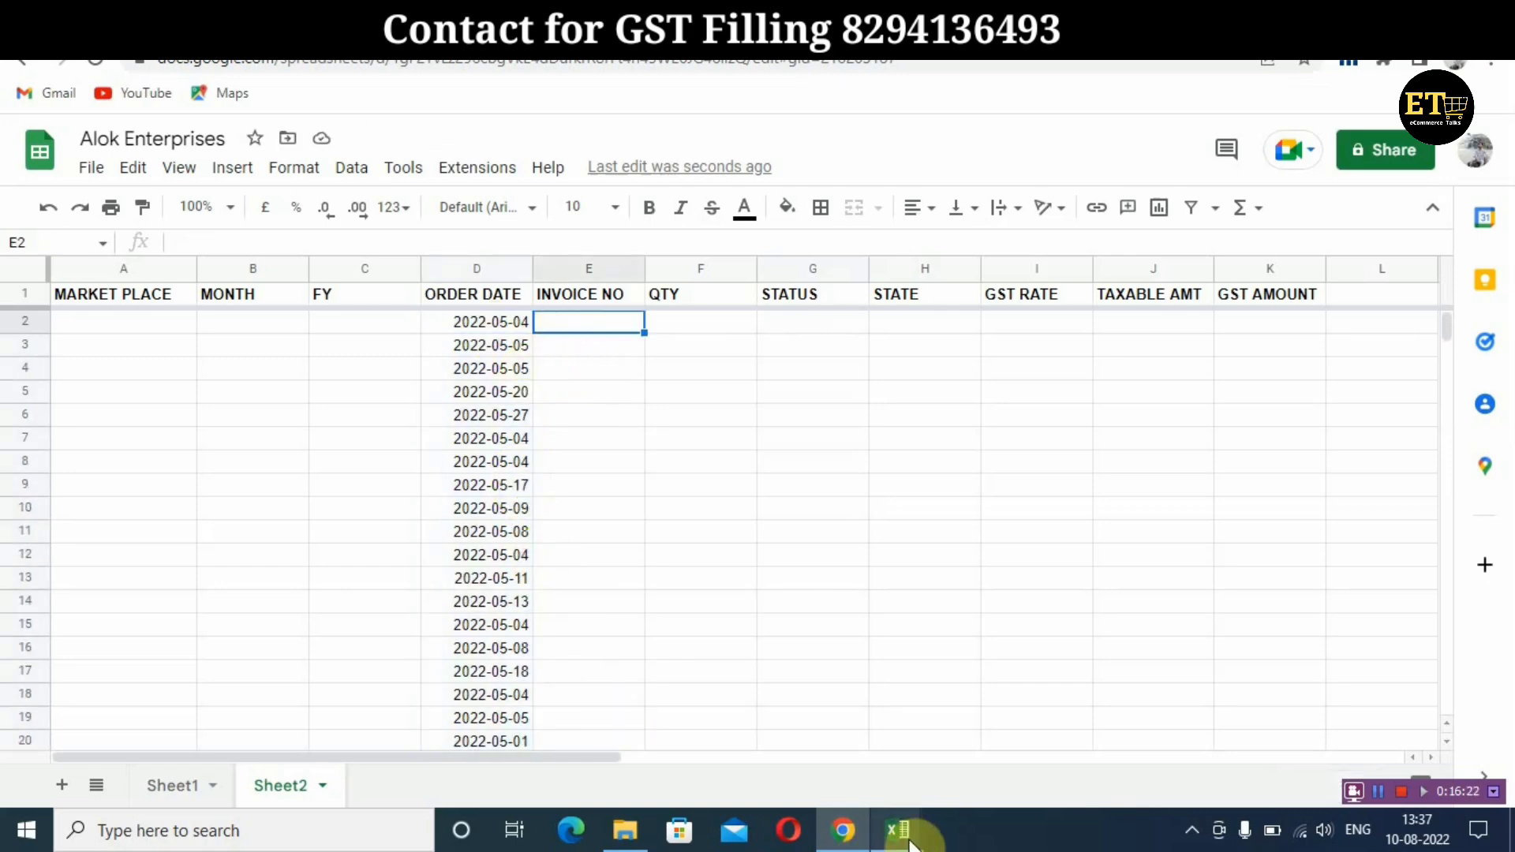
Copy the sub-order numbers in E2:E469 of the Excel ForwardReports workbook into the Google Sheet's INVOICE NO column, starting at E2 of Sheet2
{"action": "mouse_move", "coordinate": [911, 847]}
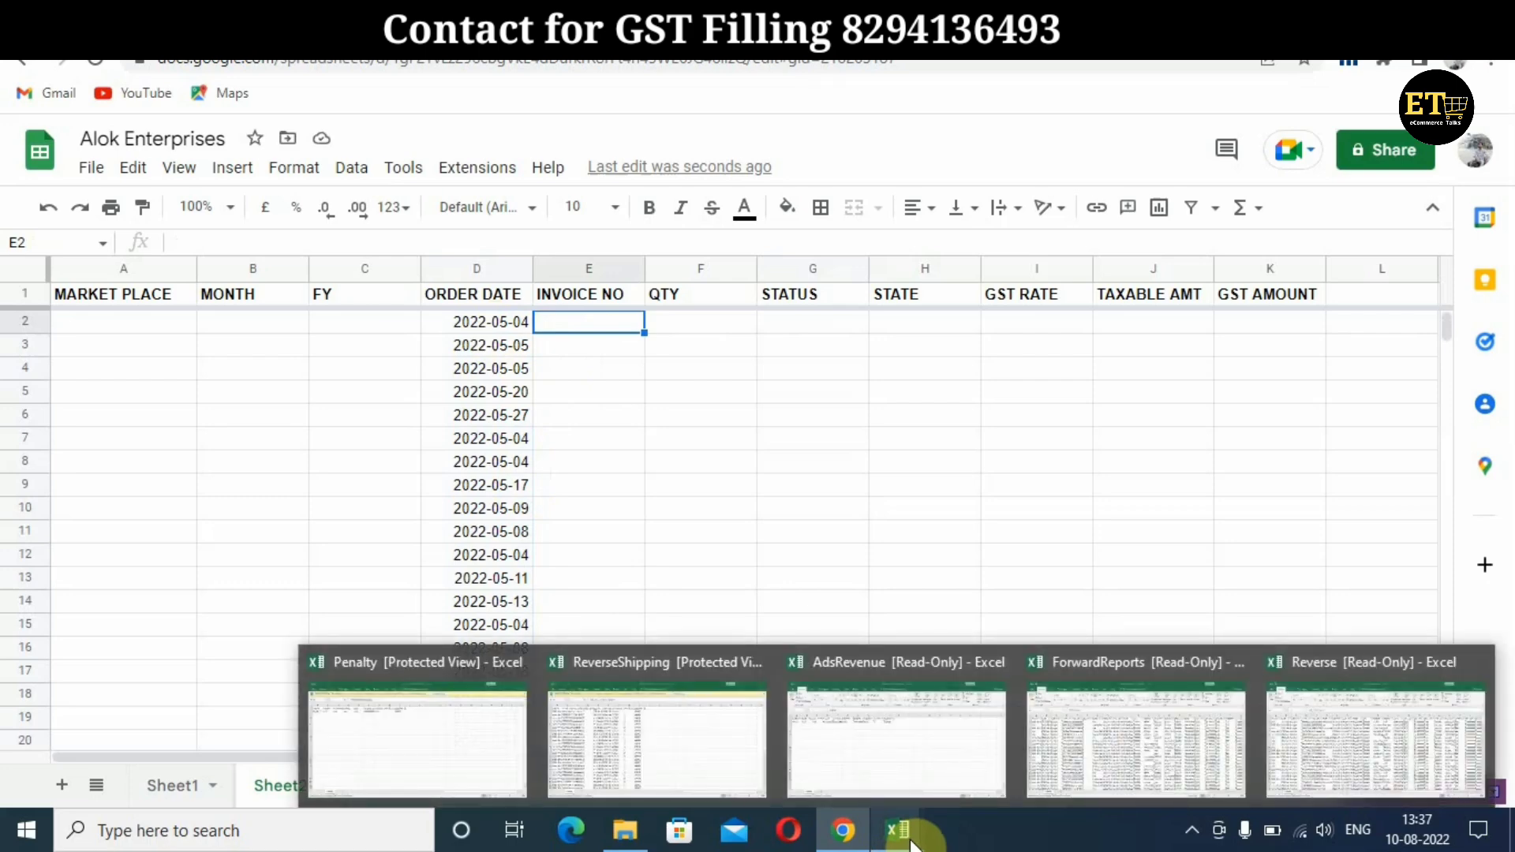
{"action": "left_click", "coordinate": [1136, 737]}
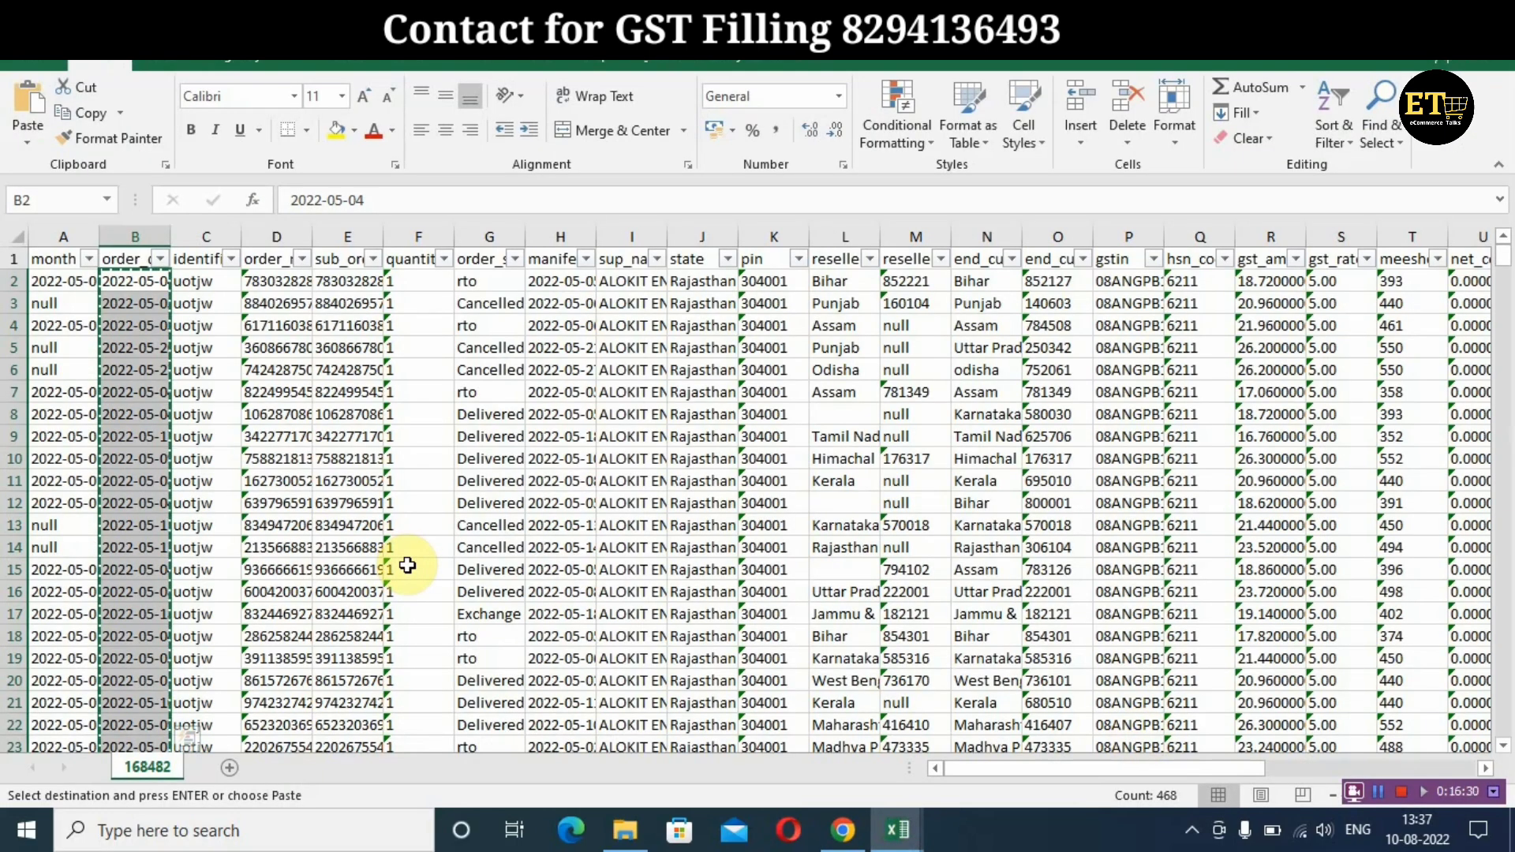
{"action": "key", "text": "Right"}
{"action": "key", "text": "Right"}
{"action": "key", "text": "Right"}
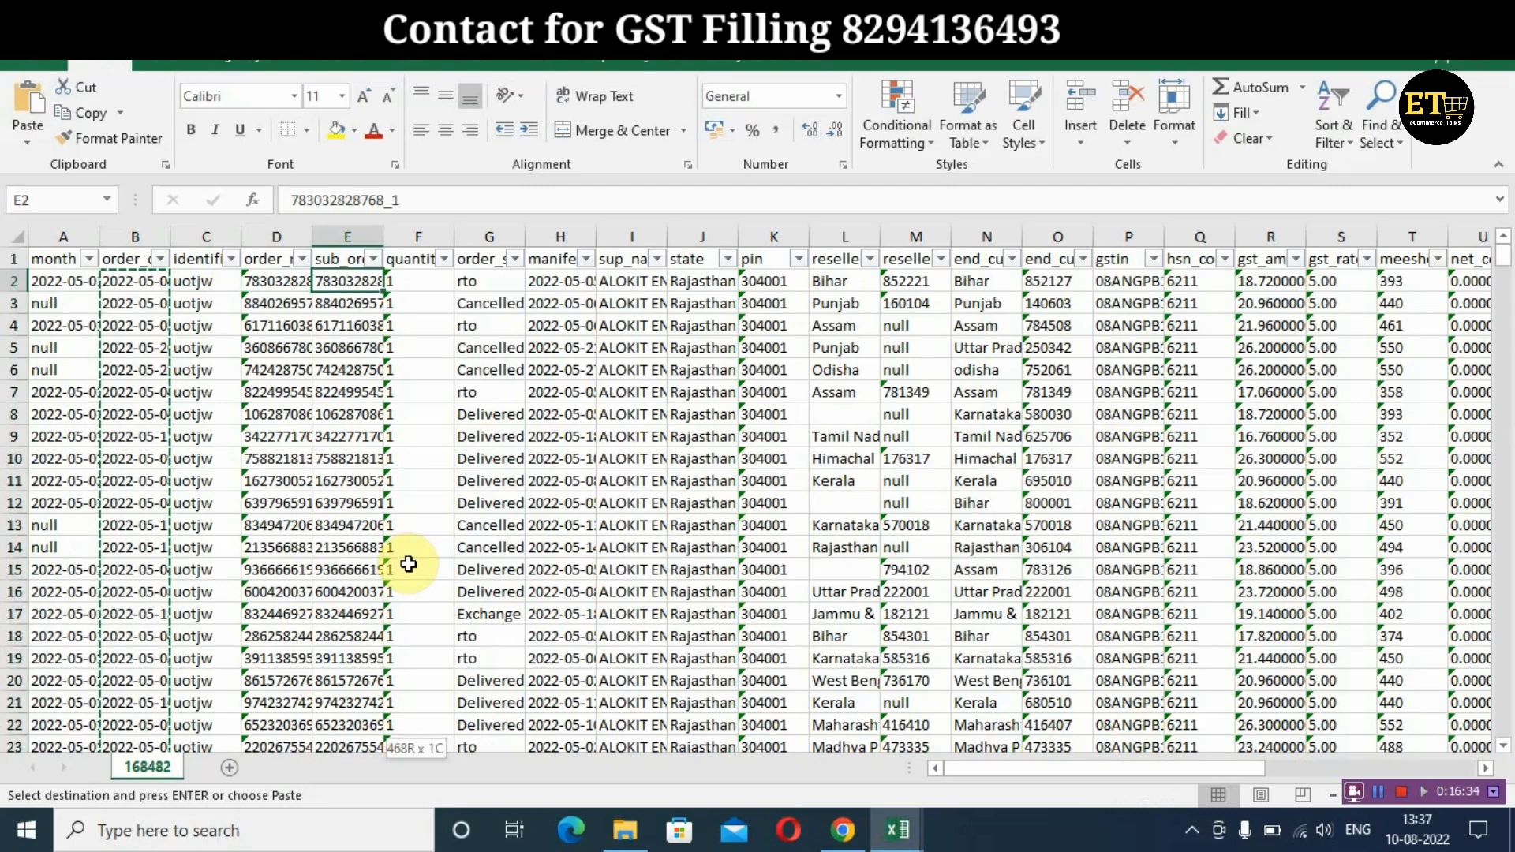
{"action": "key", "text": "ctrl+shift+Down"}
{"action": "key", "text": "ctrl+c"}
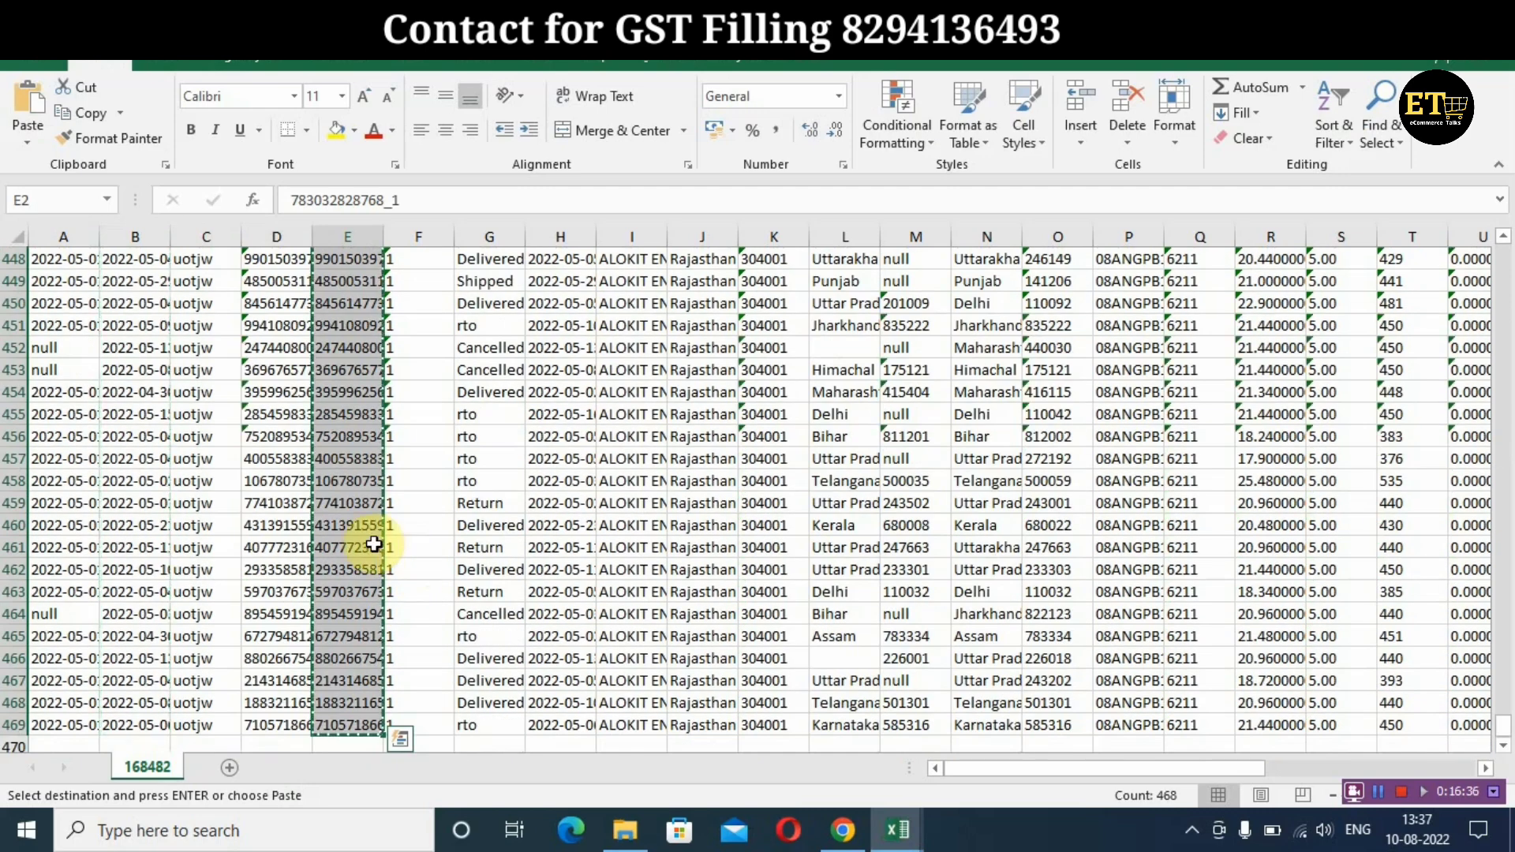
{"action": "left_click", "coordinate": [841, 836]}
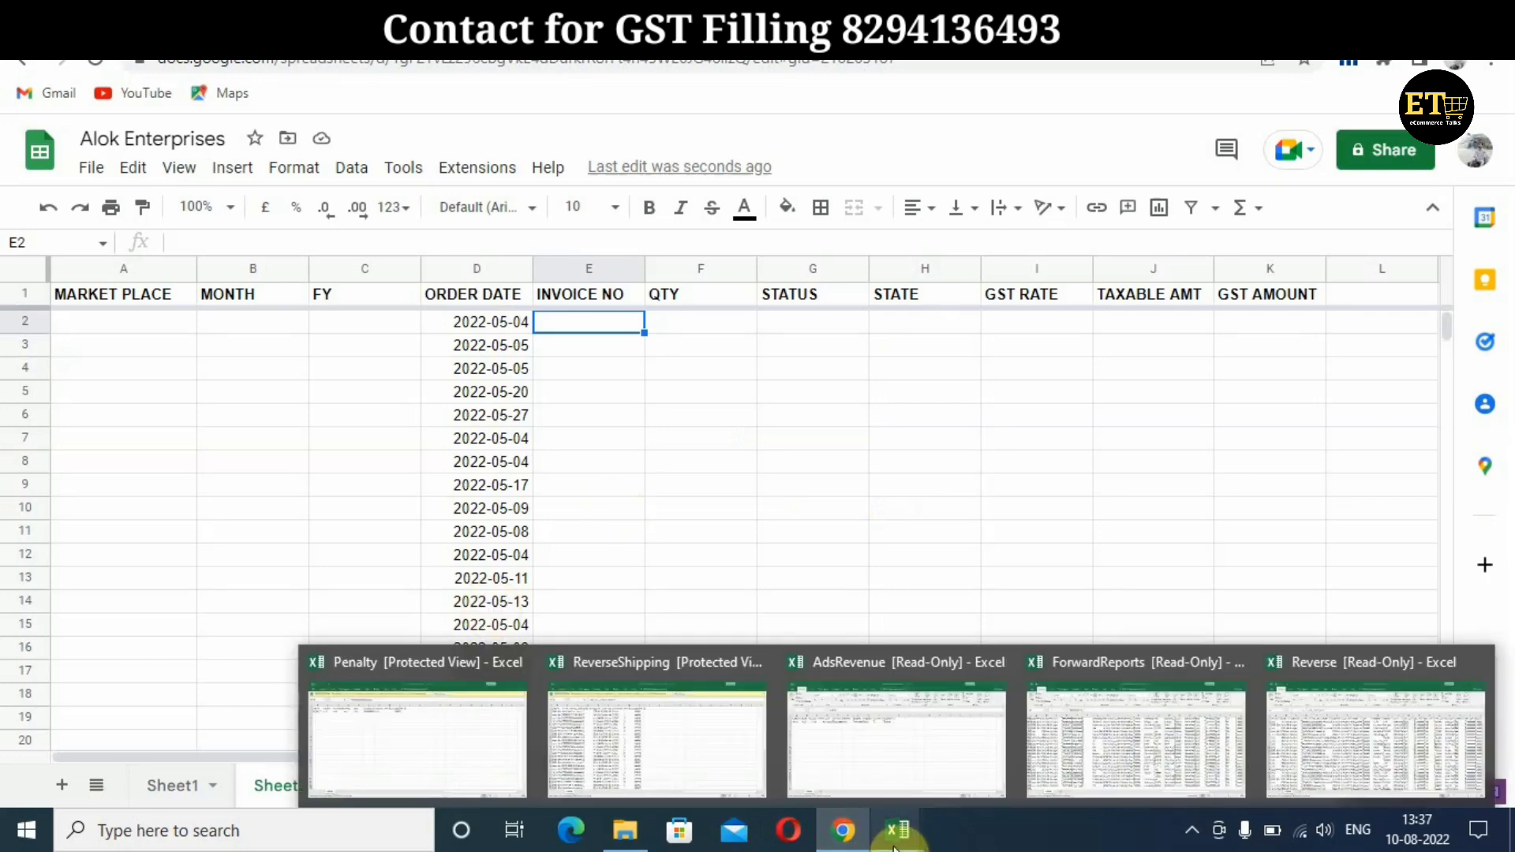
{"action": "key", "text": "ctrl+v"}
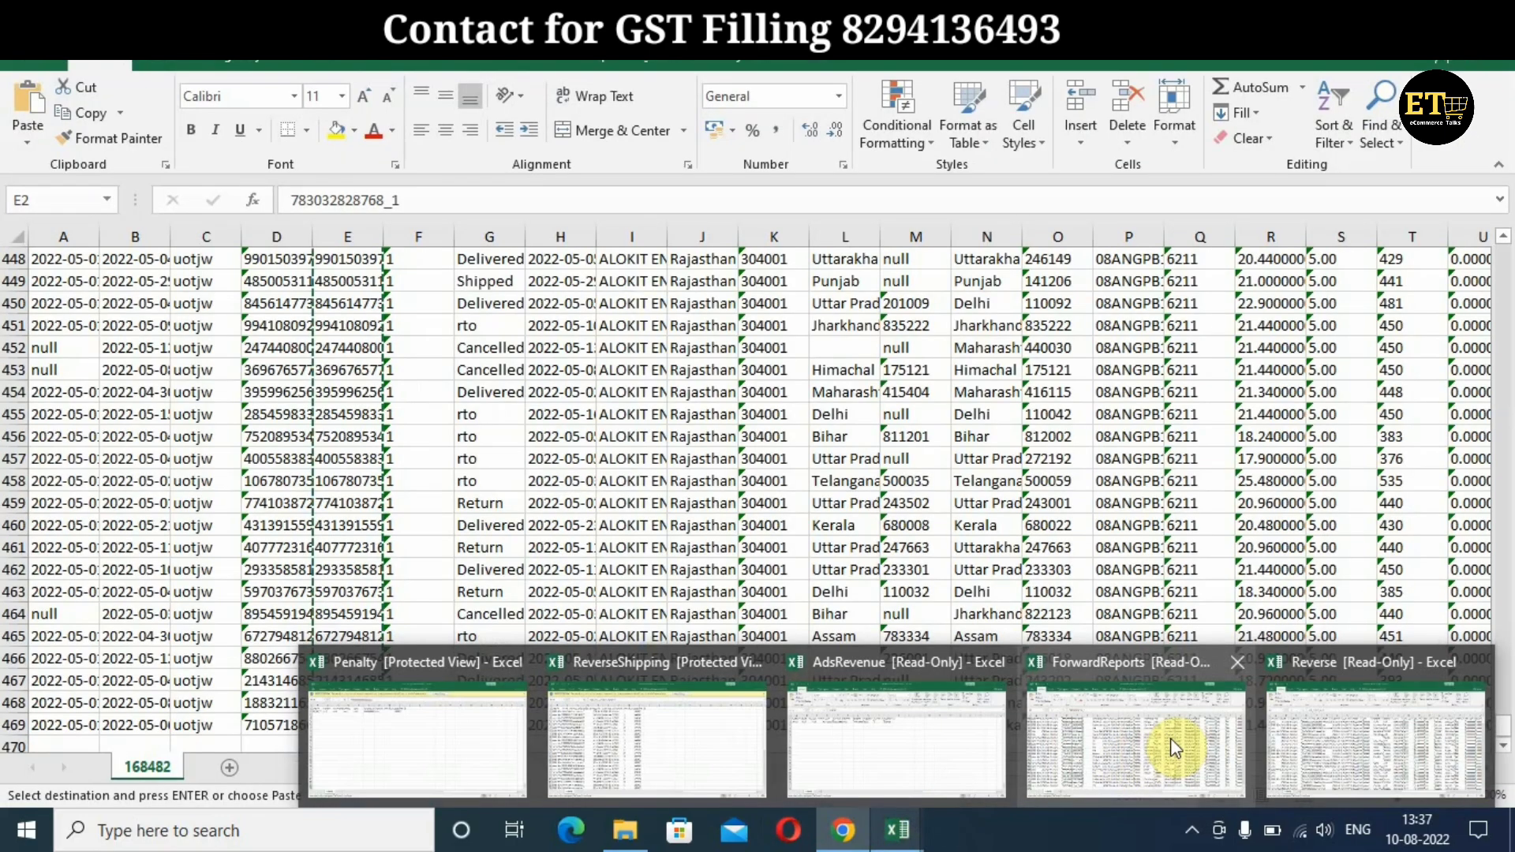
Copy the quantities in F2:F469 of ForwardReports and paste them into the Google Sheet's QTY column, starting at F2
{"action": "left_click", "coordinate": [1171, 737]}
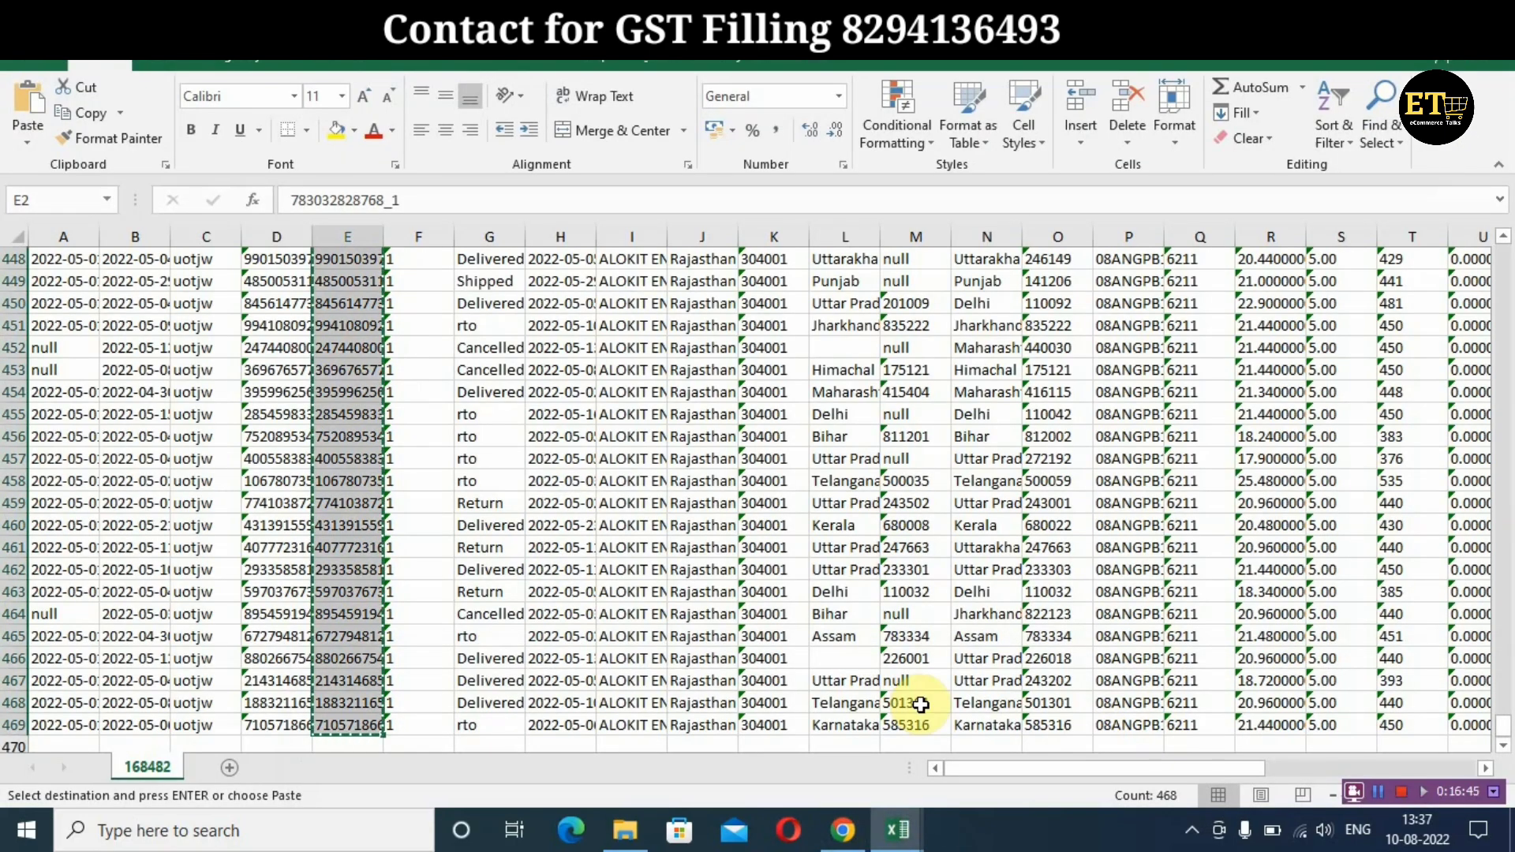
{"action": "key", "text": "ctrl+Up"}
{"action": "key", "text": "Right"}
{"action": "key", "text": "Down"}
{"action": "key", "text": "ctrl+shift+Down"}
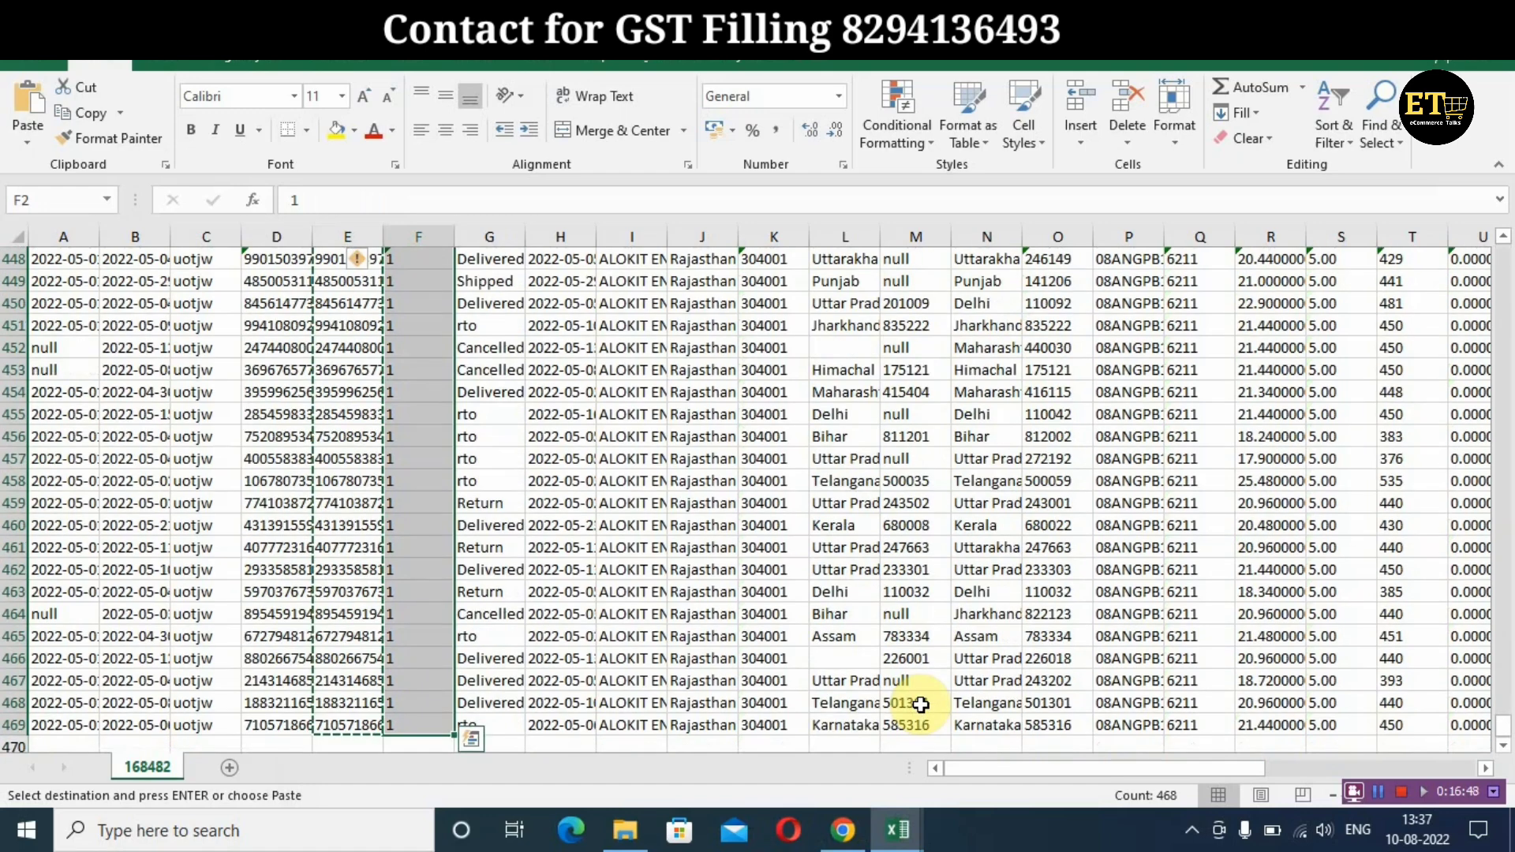
{"action": "key", "text": "ctrl+c"}
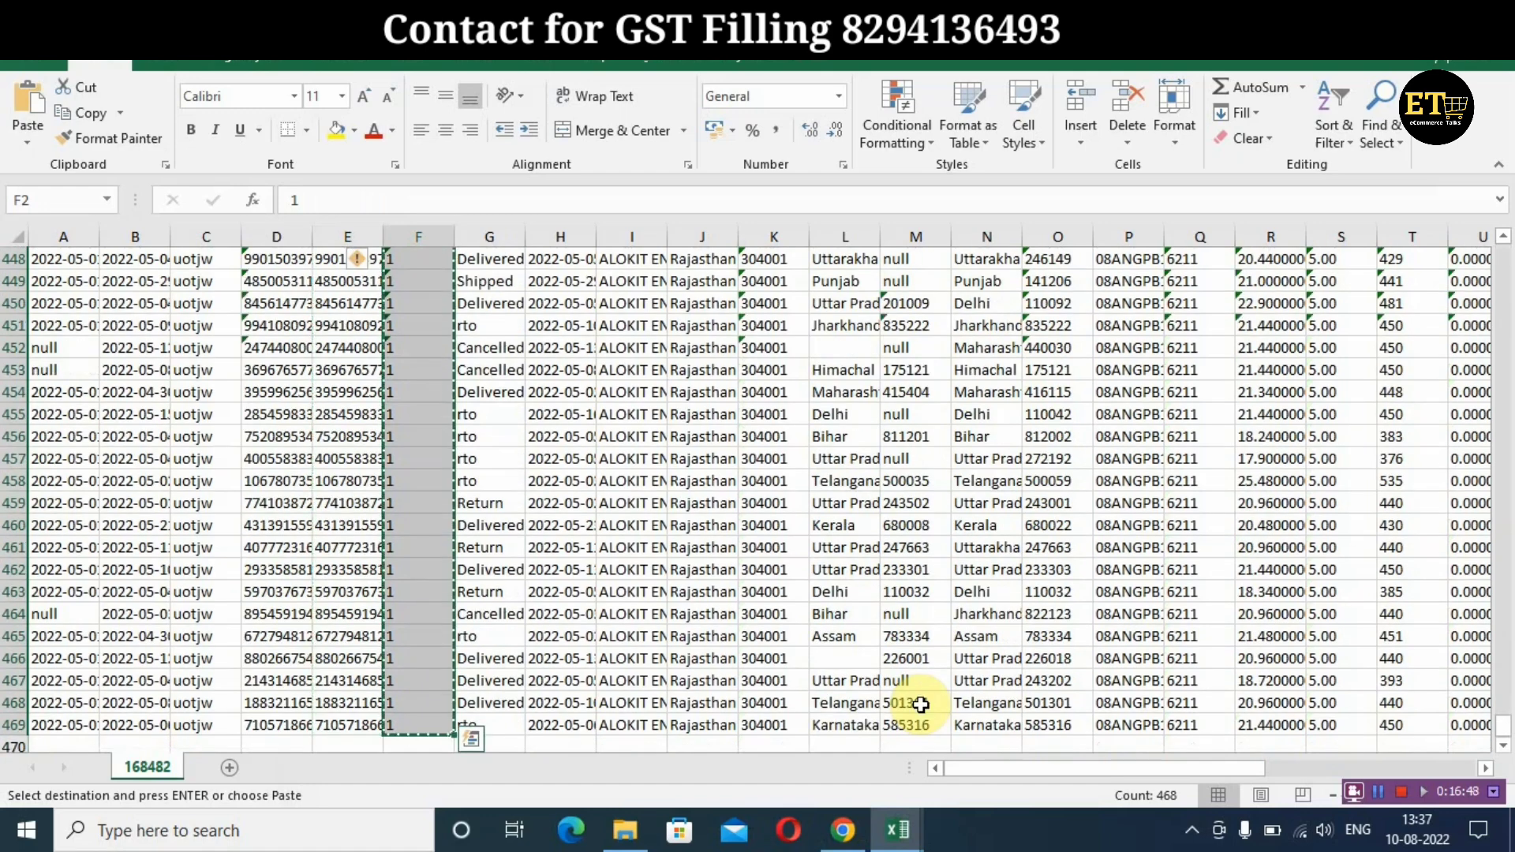
{"action": "left_click", "coordinate": [843, 830]}
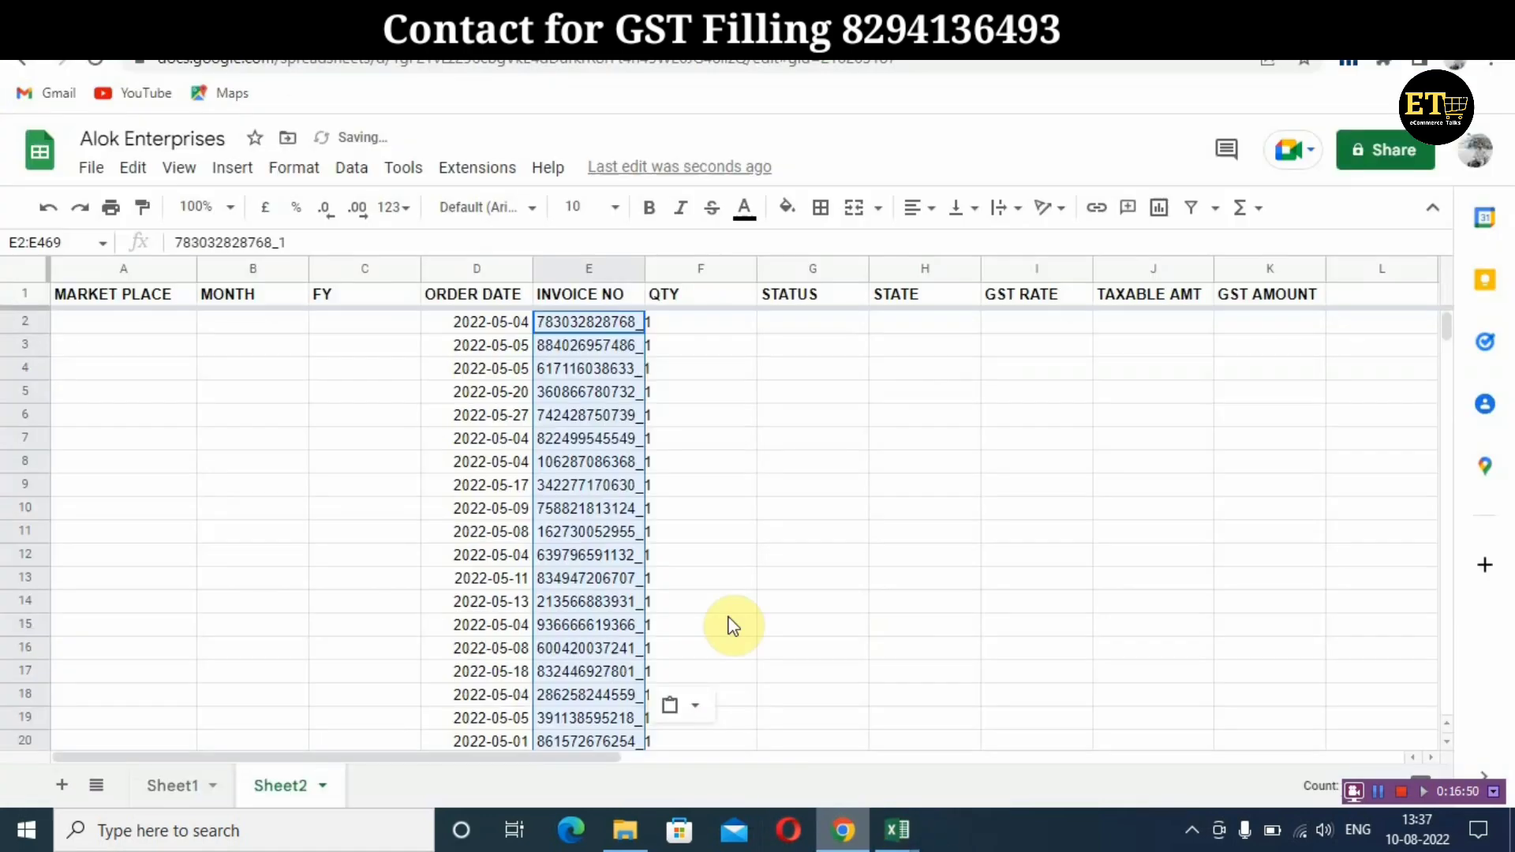
{"action": "left_click", "coordinate": [720, 323]}
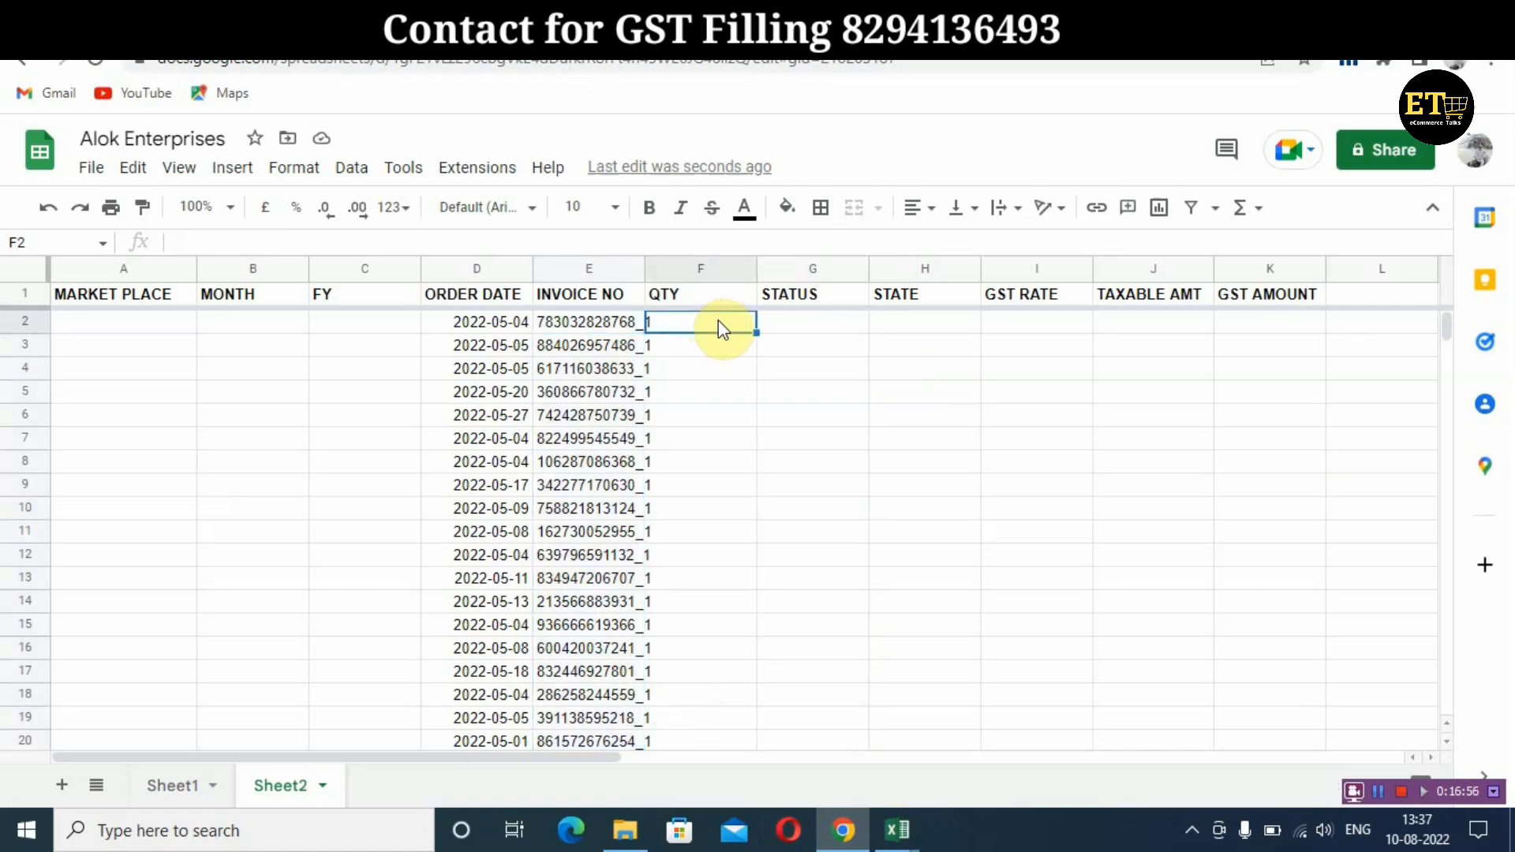
{"action": "key", "text": "ctrl+v"}
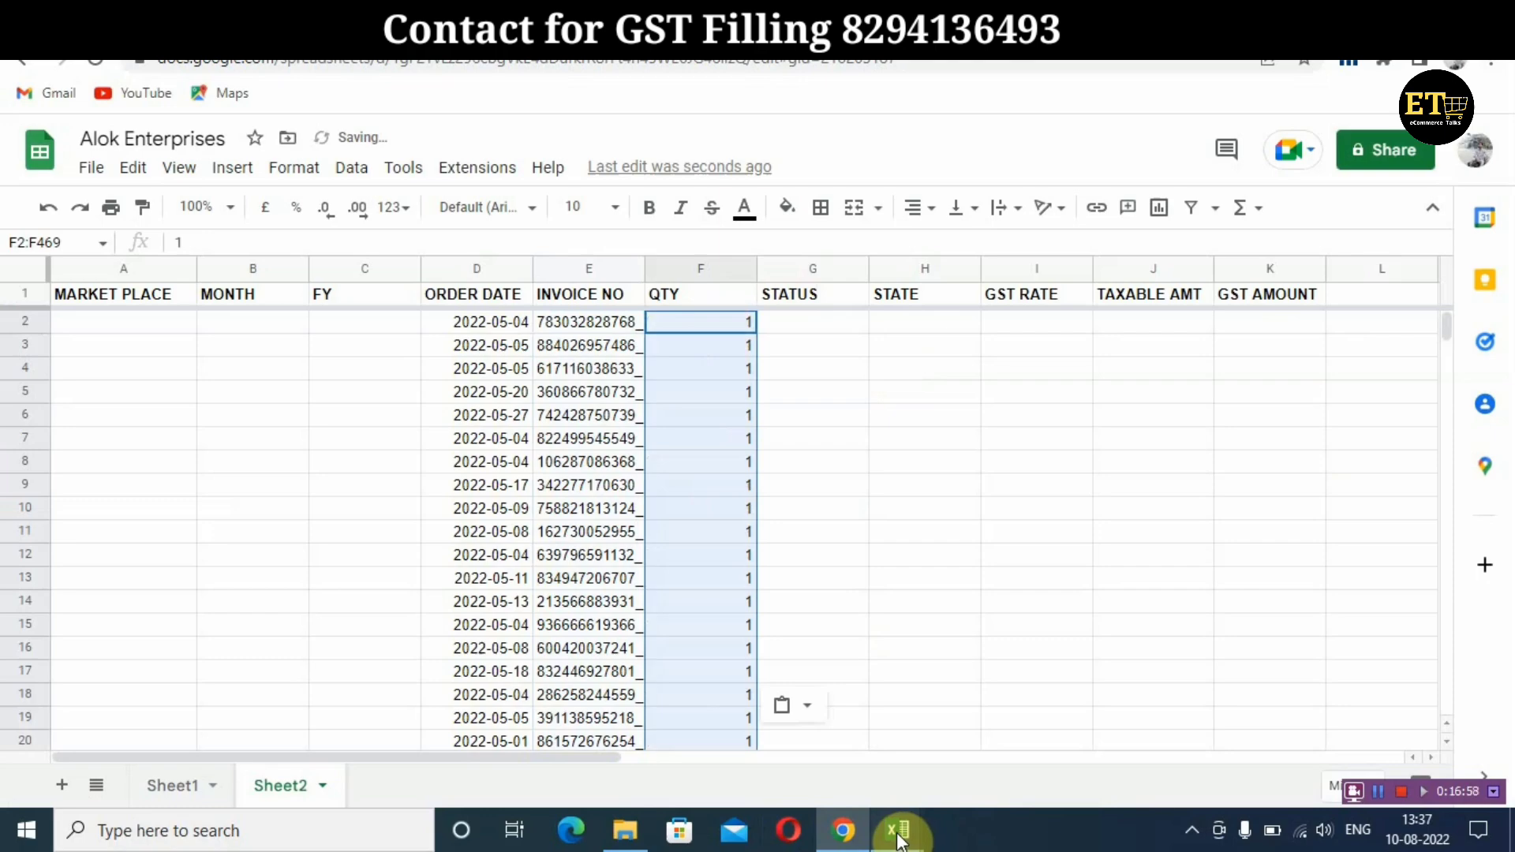
Copy the order statuses in G2:G469 of ForwardReports and paste them into the Google Sheet's STATUS column, starting at G2
{"action": "mouse_move", "coordinate": [900, 829]}
{"action": "left_click", "coordinate": [1151, 740]}
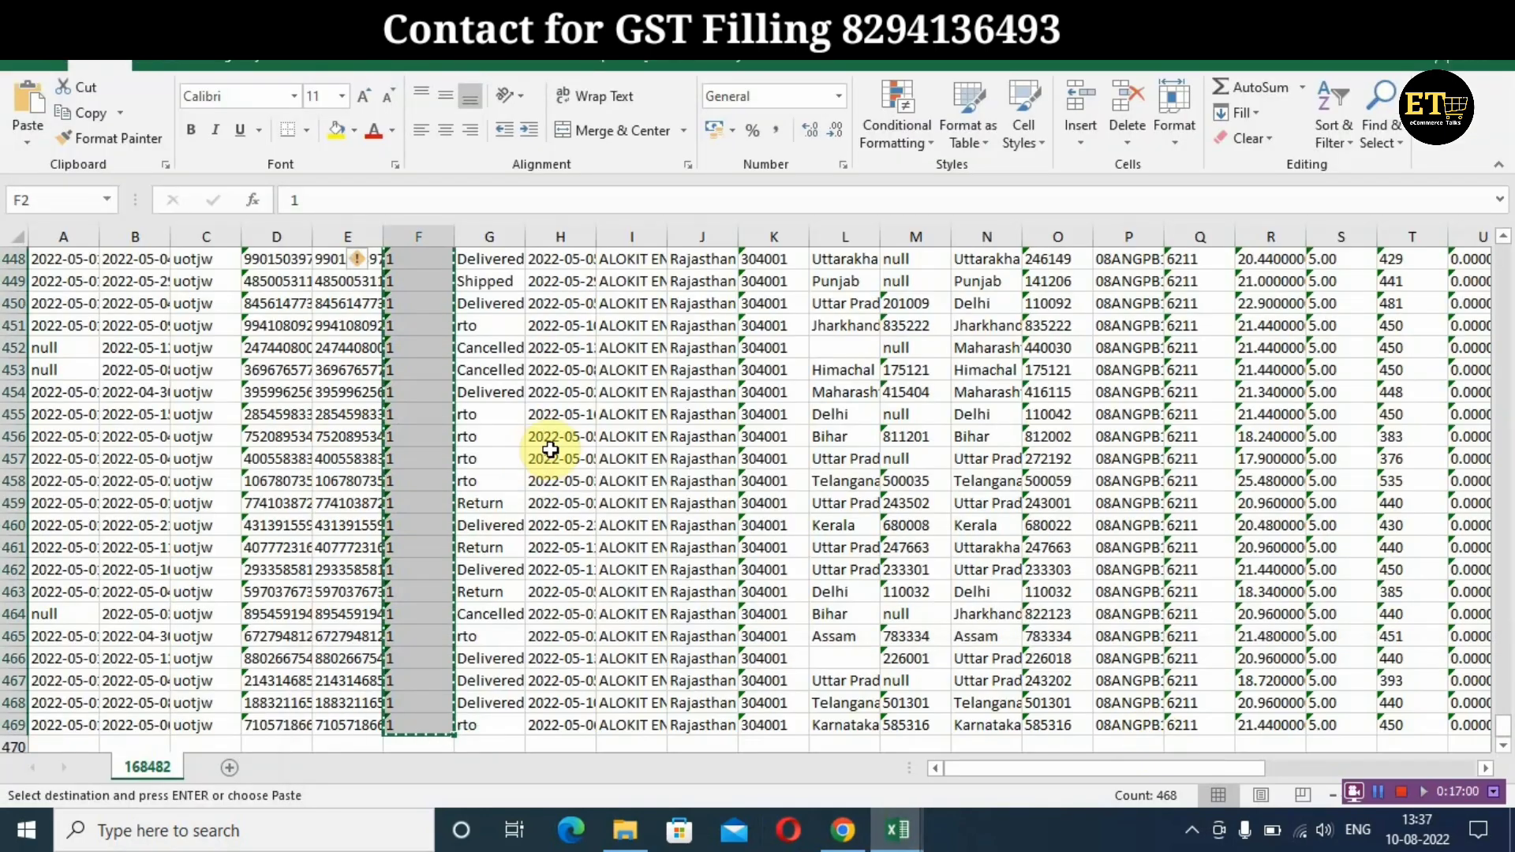
{"action": "key", "text": "ctrl+Up"}
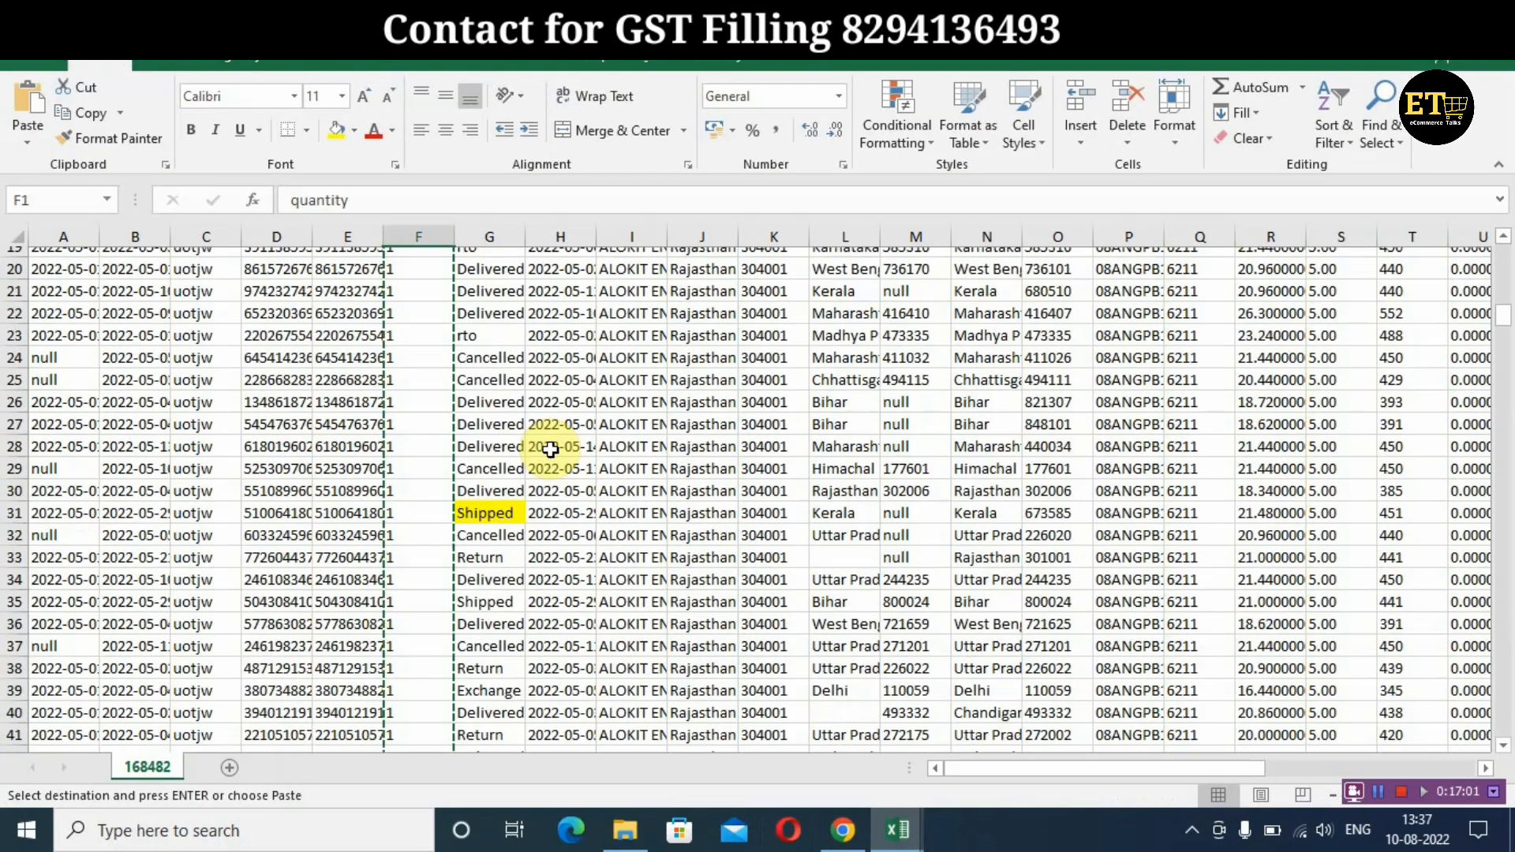
{"action": "key", "text": "Right"}
{"action": "key", "text": "Down"}
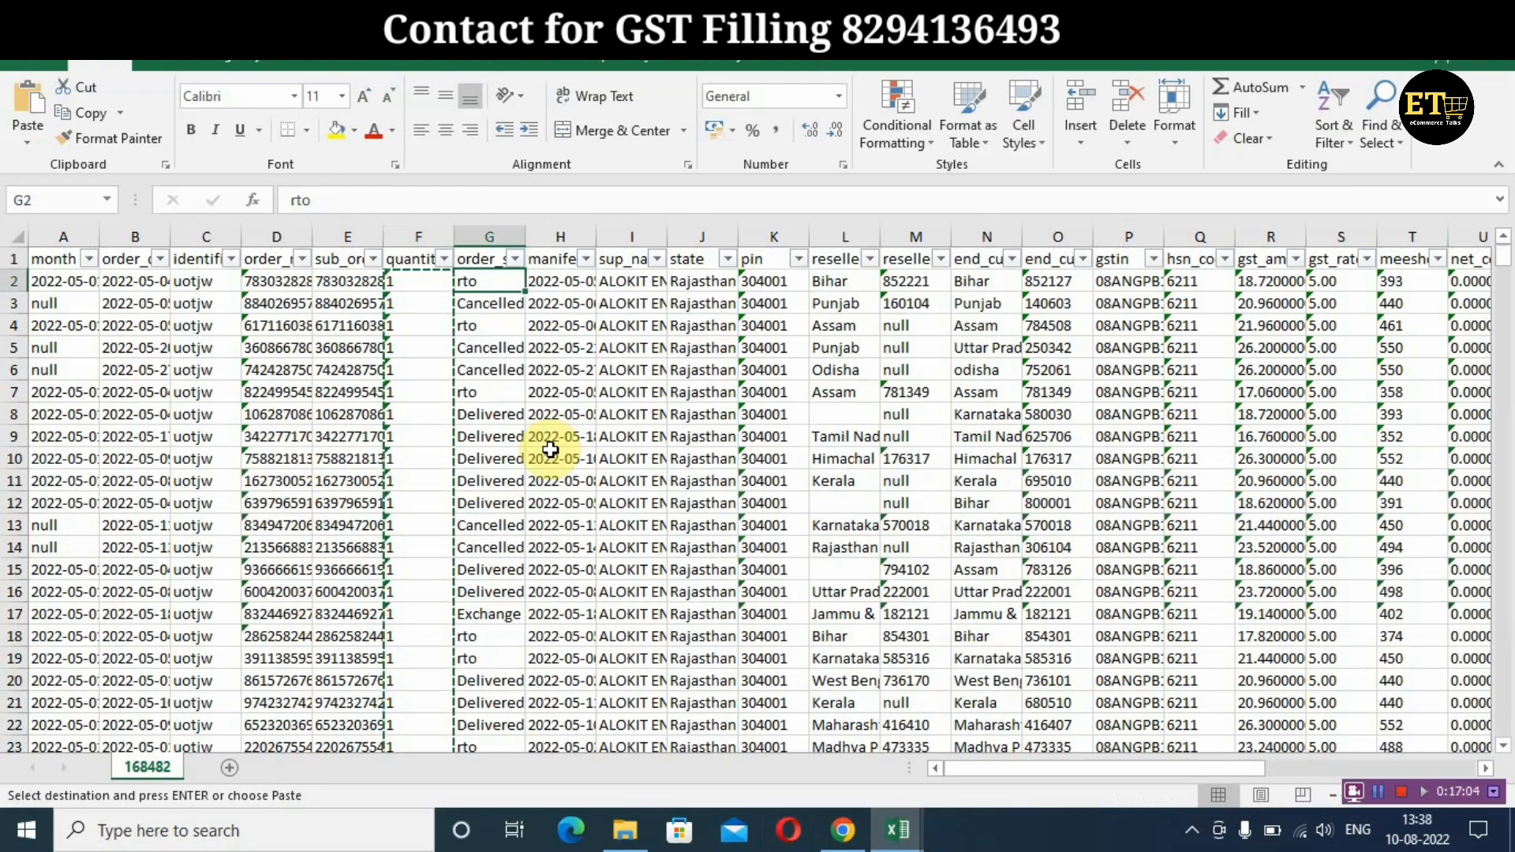
{"action": "key", "text": "ctrl+shift+Down"}
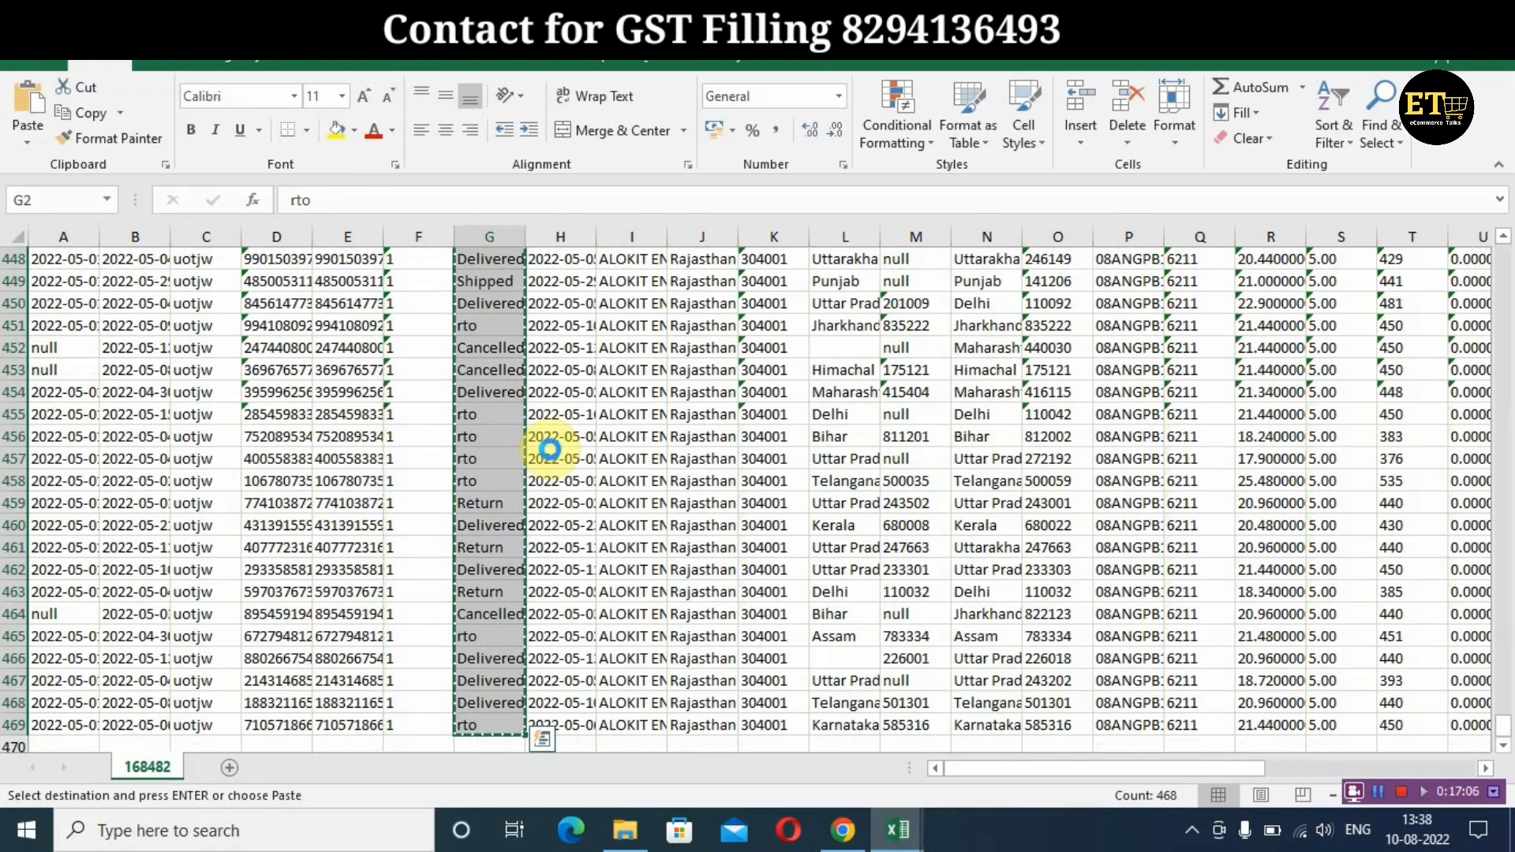
{"action": "left_click", "coordinate": [842, 828]}
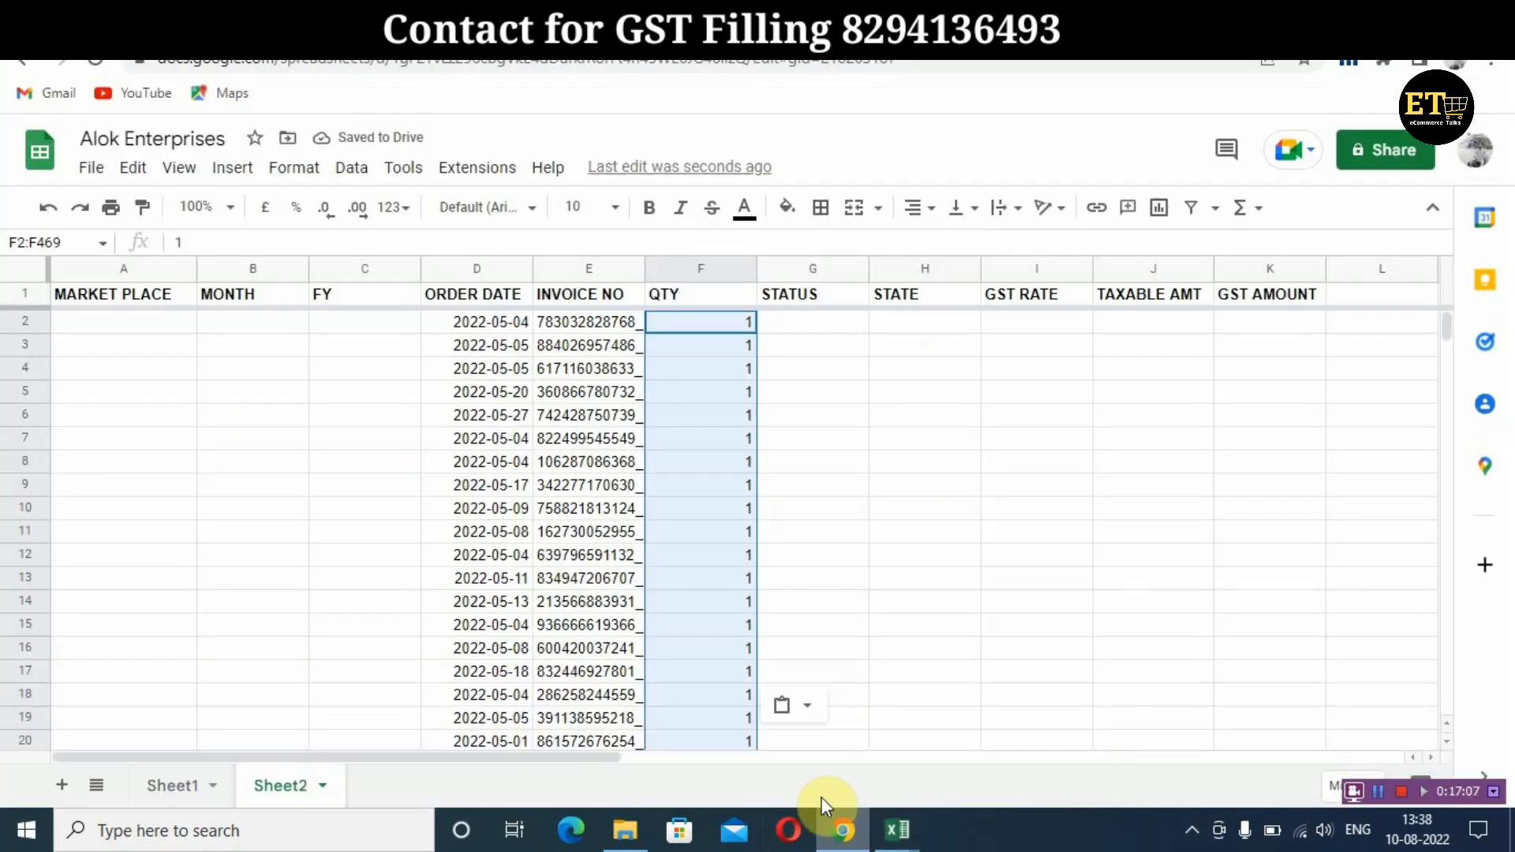
{"action": "left_click", "coordinate": [836, 318]}
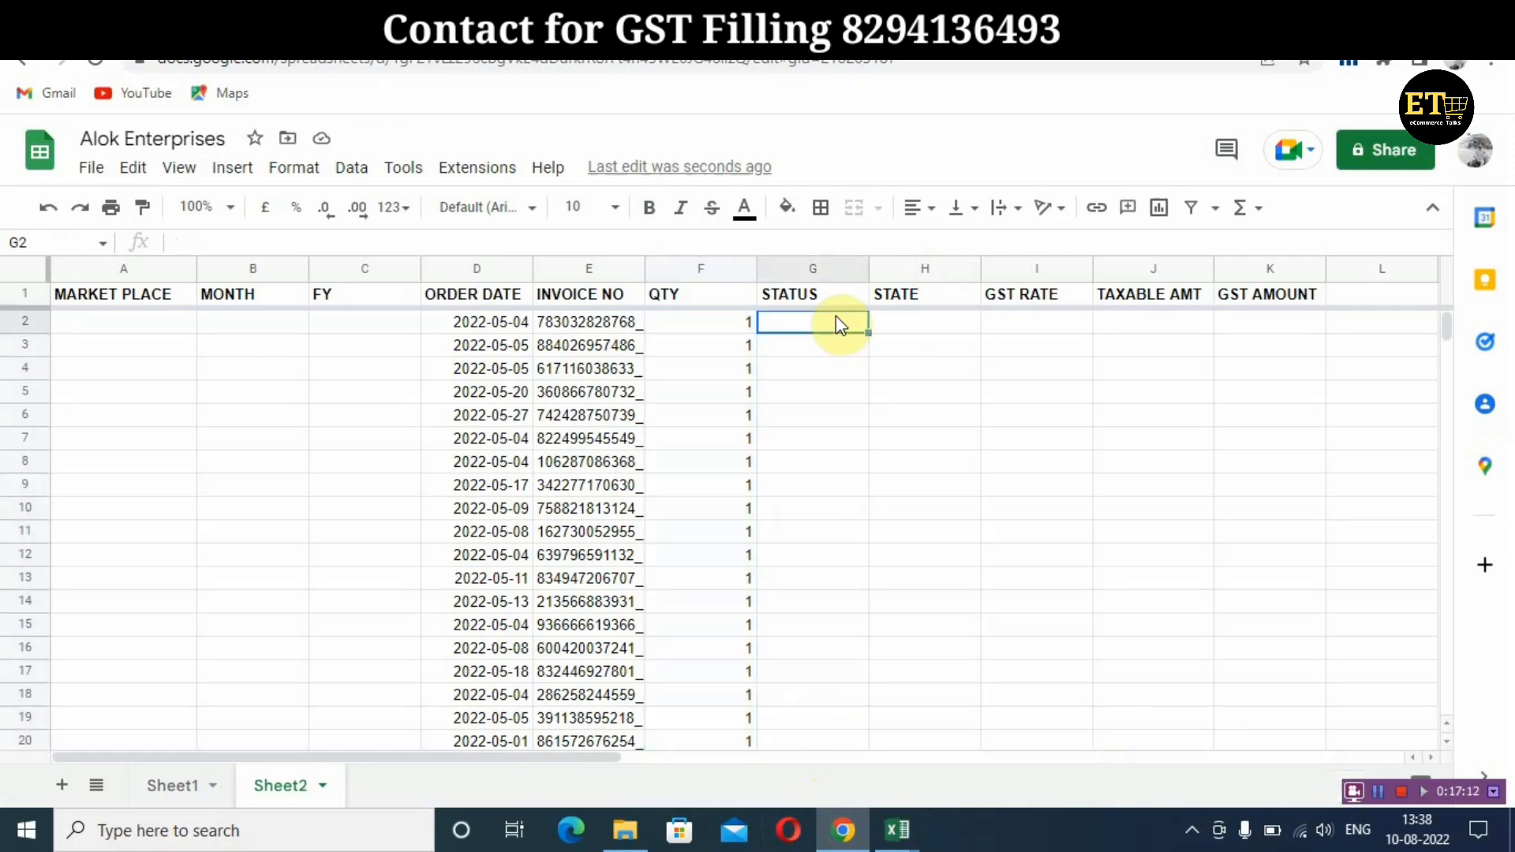
{"action": "key", "text": "ctrl+v"}
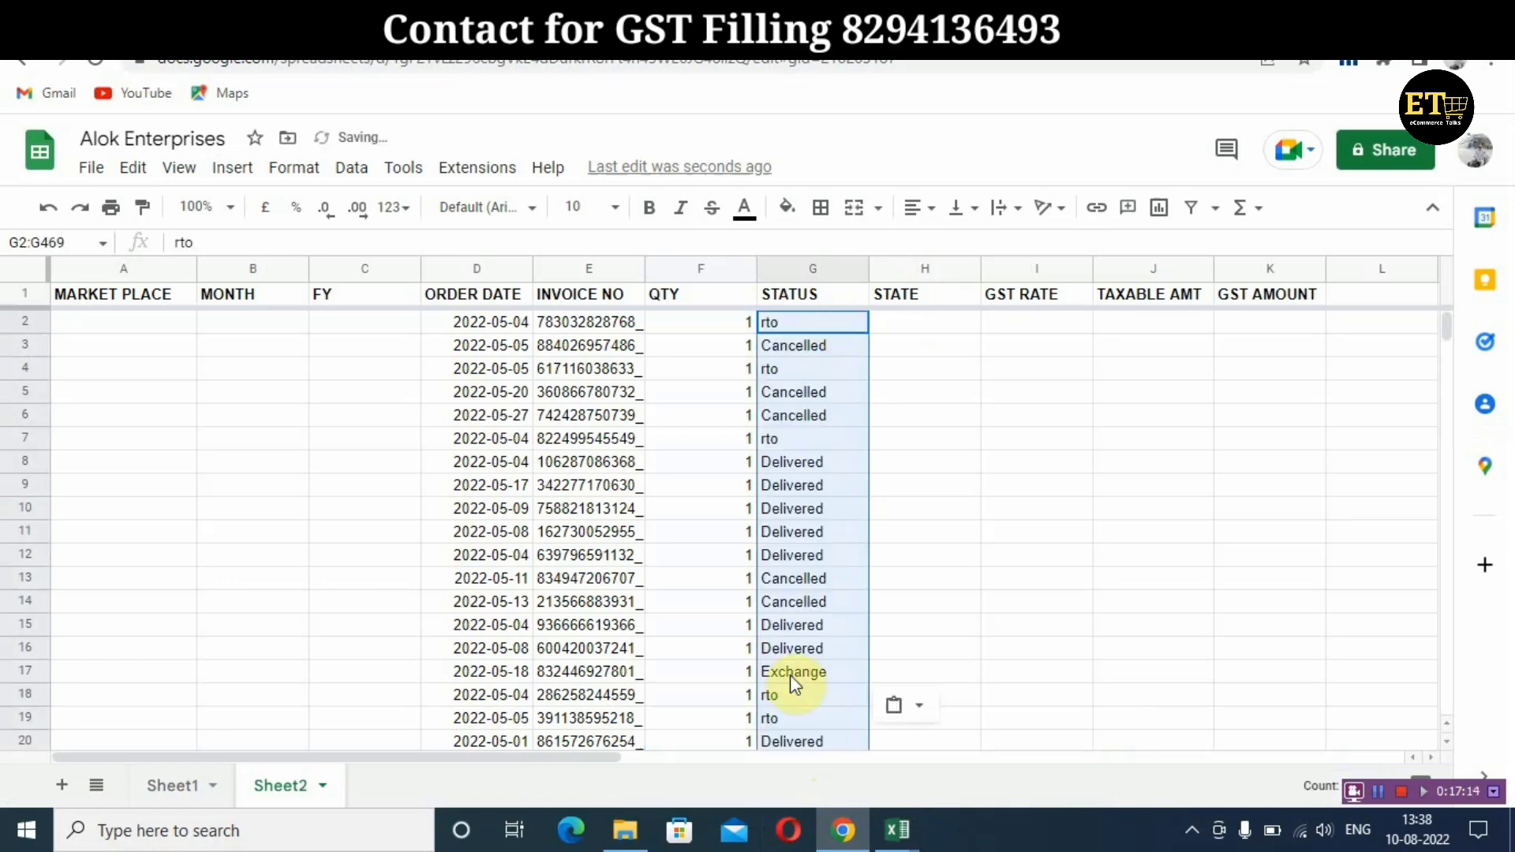
Switch to ForwardReports in Excel and copy the end_customer_state values in column N, from N2 down to N469
{"action": "mouse_move", "coordinate": [901, 837]}
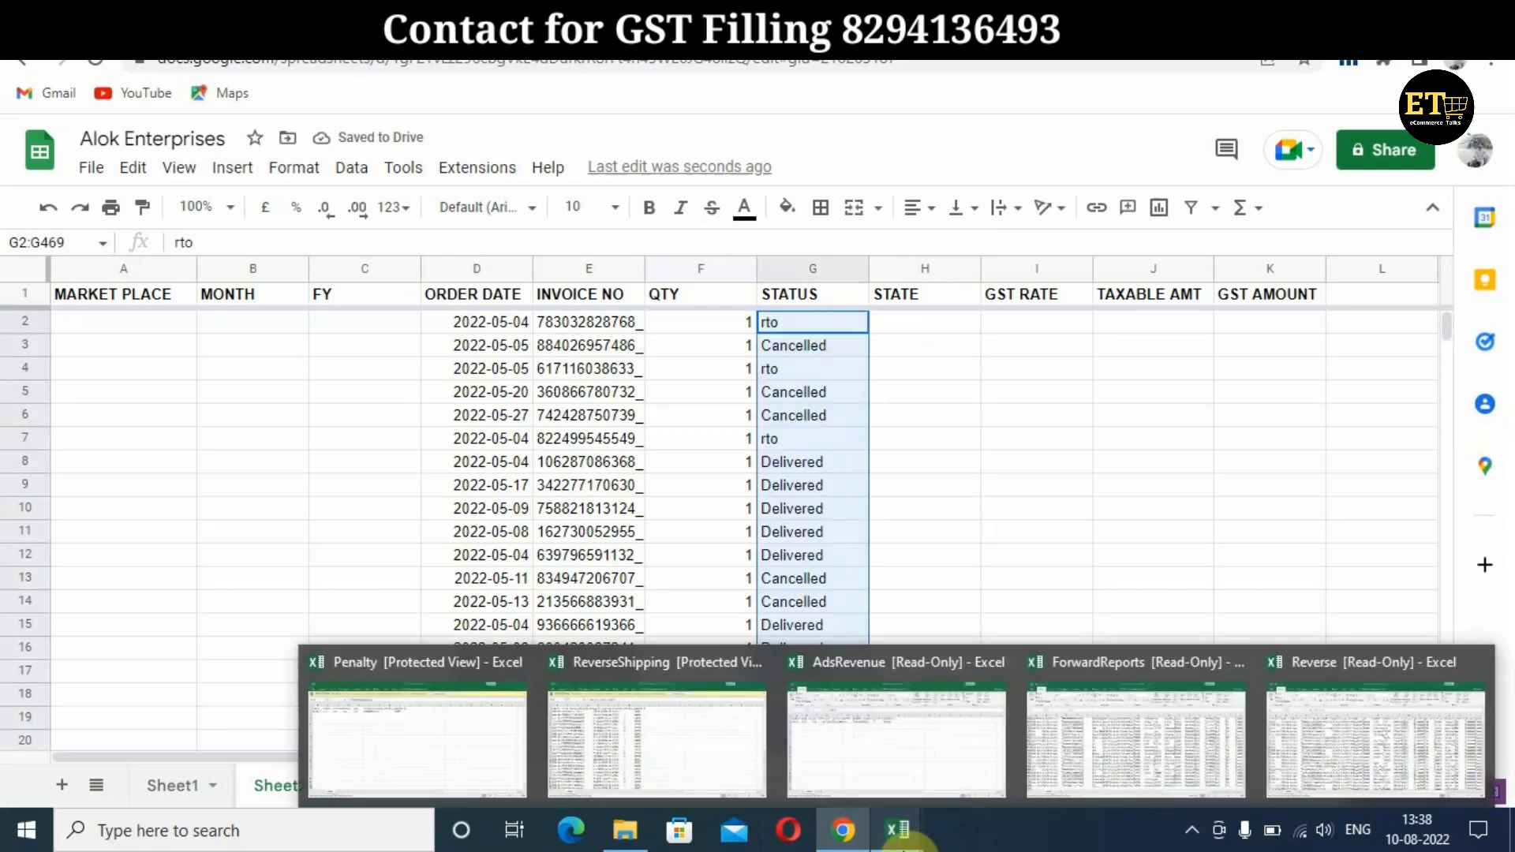
{"action": "left_click", "coordinate": [1124, 703]}
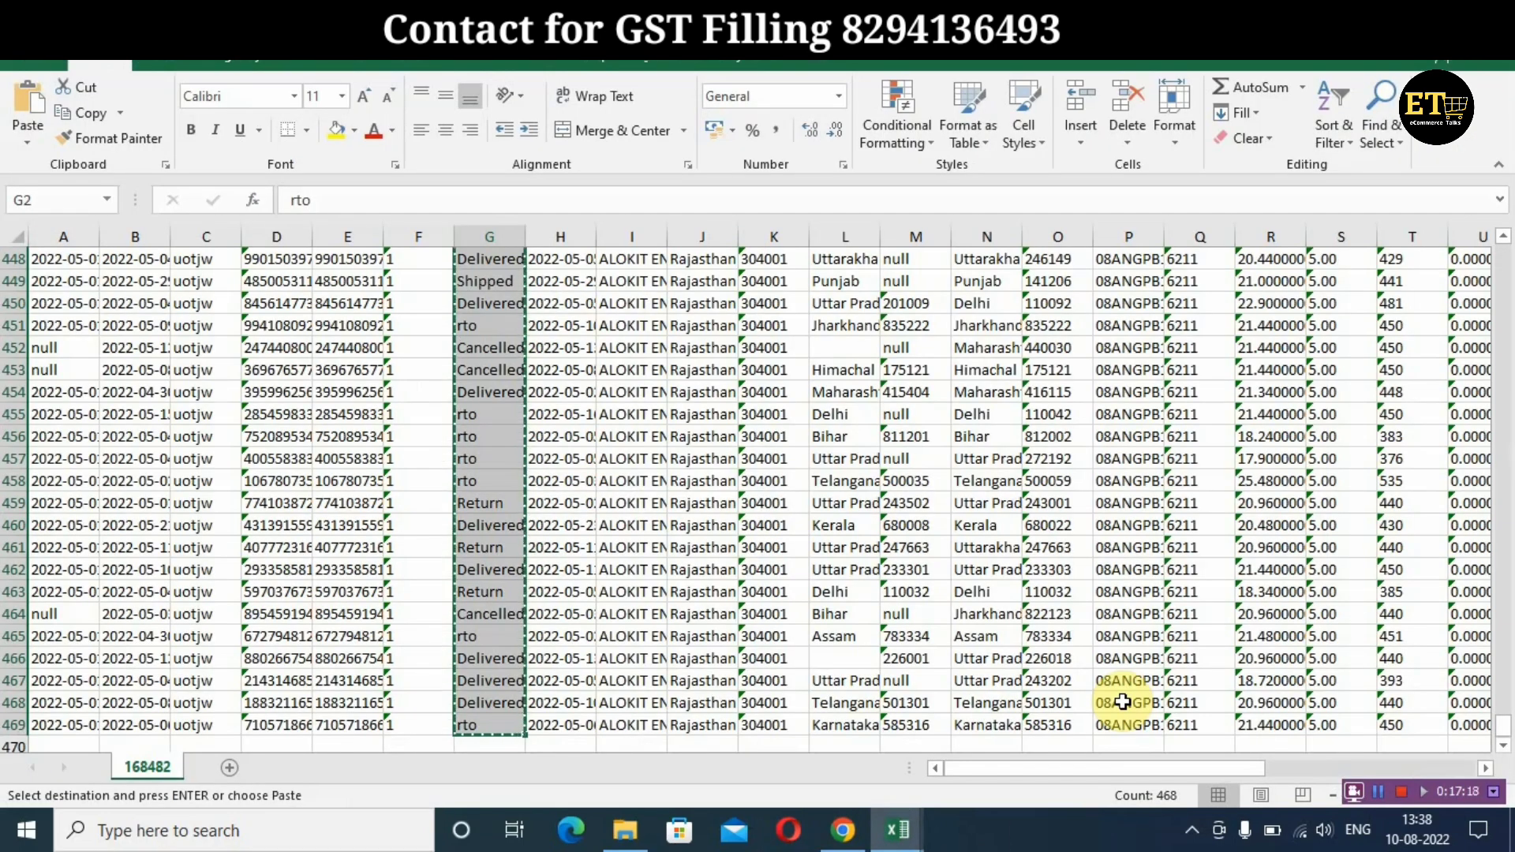
{"action": "key", "text": "Up"}
{"action": "key", "text": "Right"}
{"action": "key", "text": "Right"}
{"action": "key", "text": "Right"}
{"action": "key", "text": "Right"}
{"action": "key", "text": "Right"}
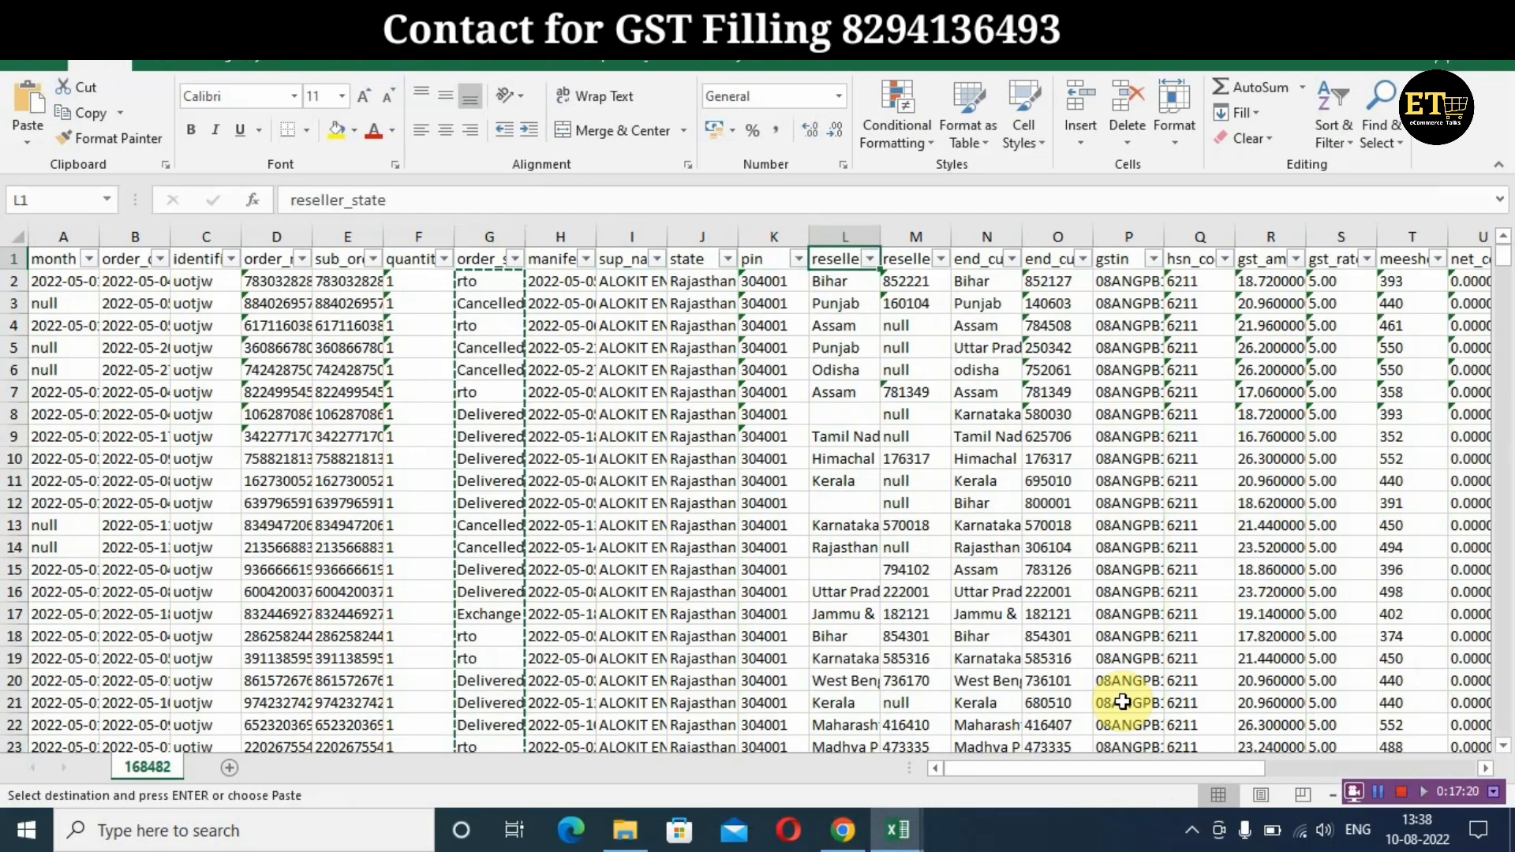
{"action": "key", "text": "Right"}
{"action": "key", "text": "Right"}
{"action": "key", "text": "Left"}
{"action": "key", "text": "Left"}
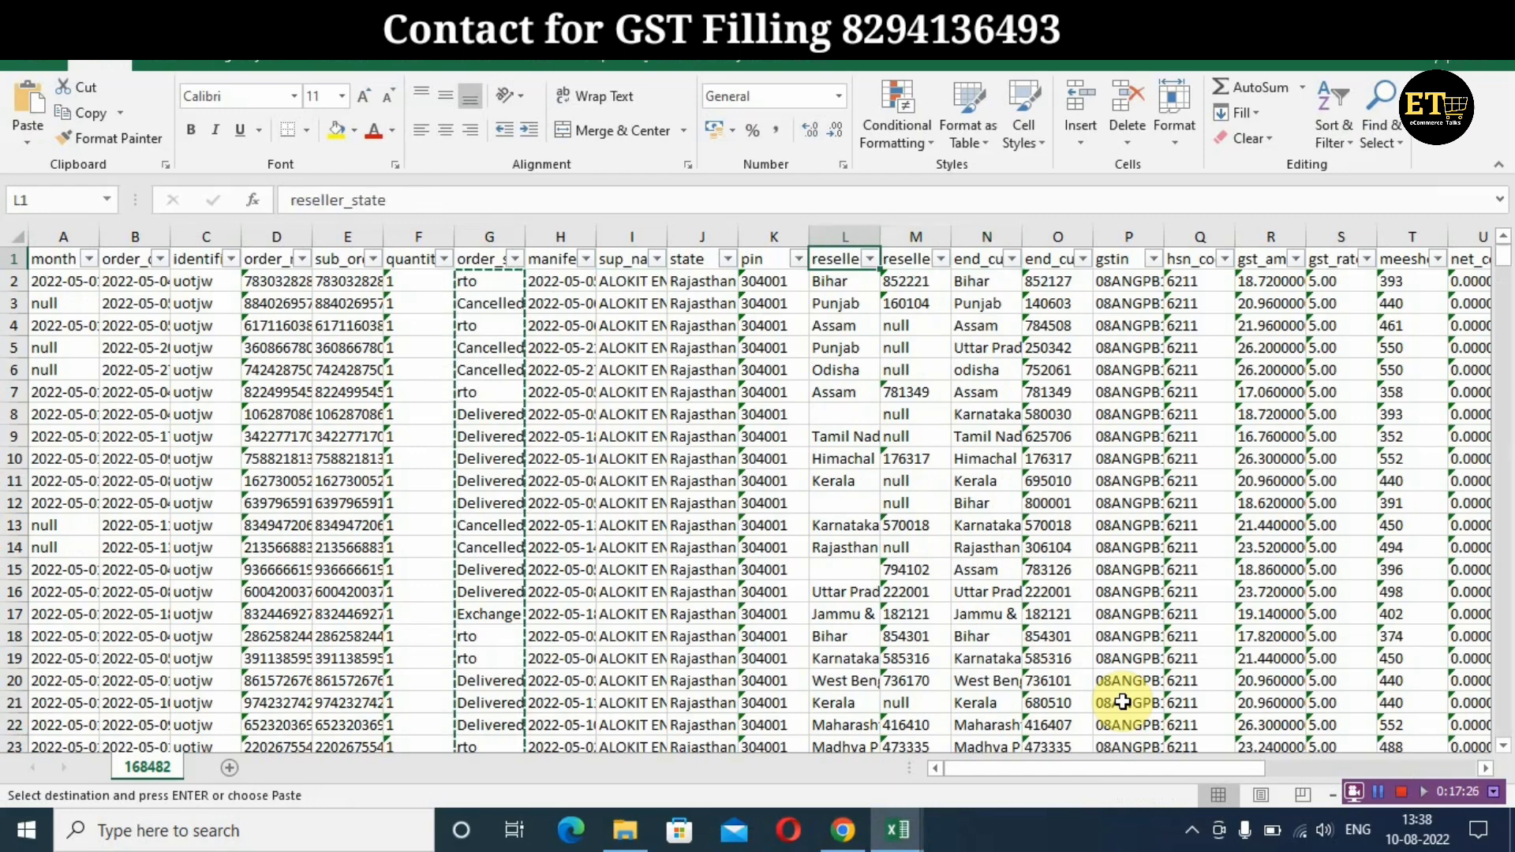
{"action": "key", "text": "Right"}
{"action": "key", "text": "Right"}
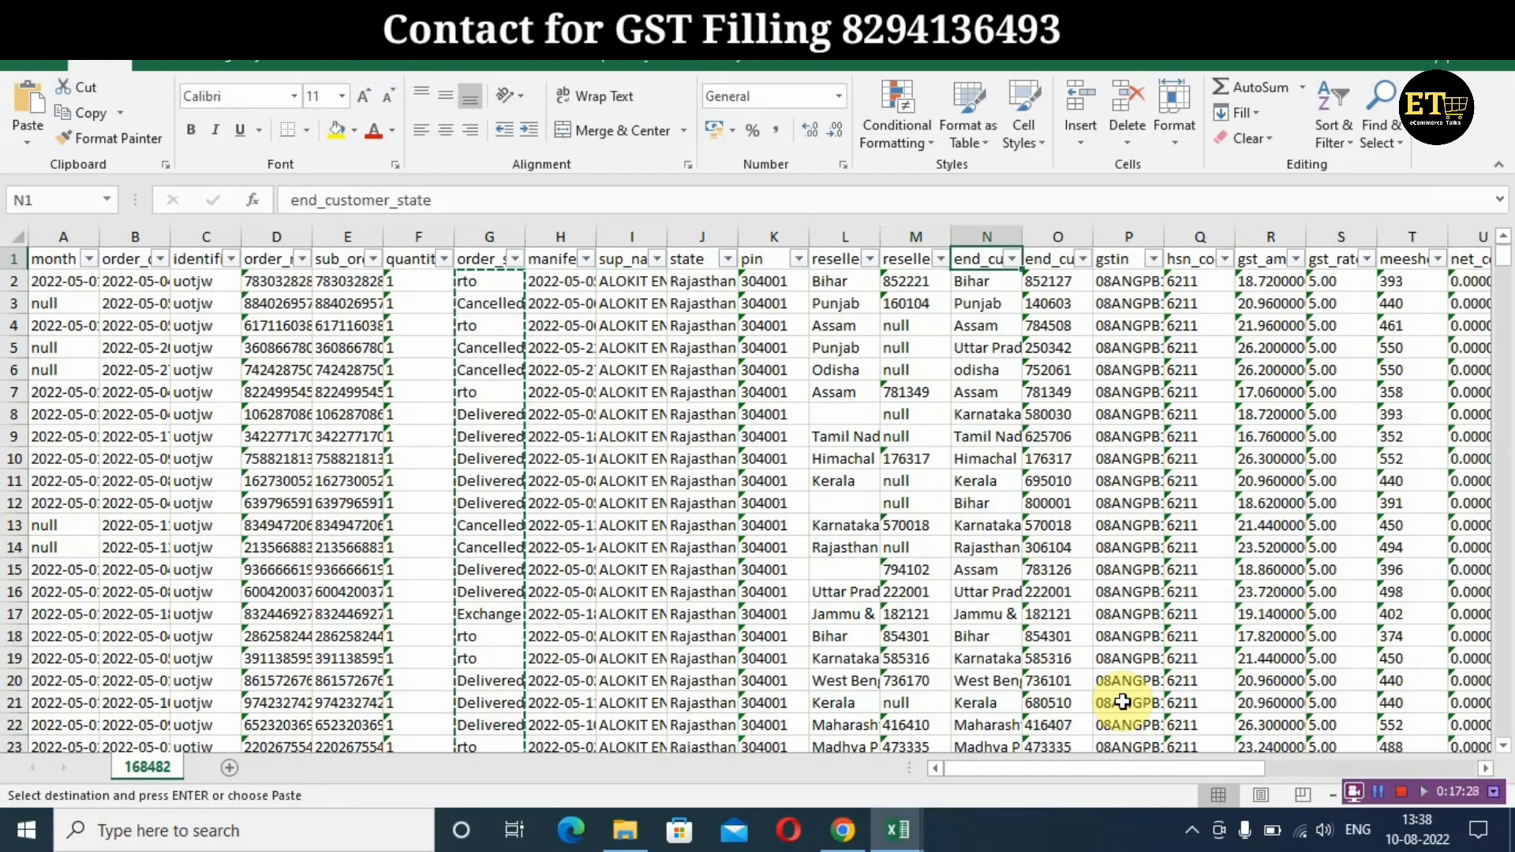
{"action": "key", "text": "Down"}
{"action": "key", "text": "ctrl+shift+Down"}
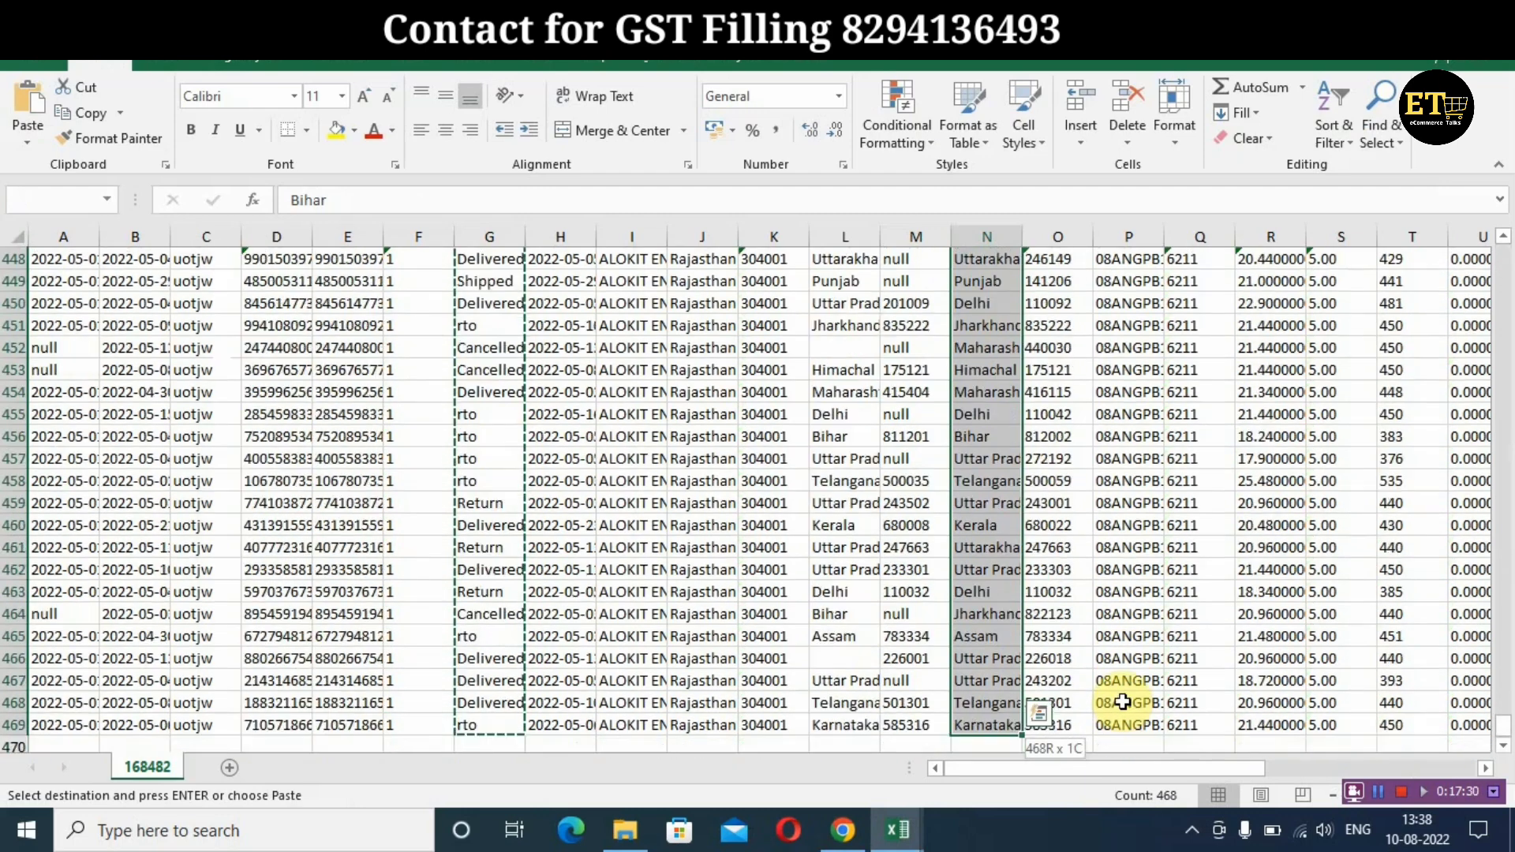
{"action": "key", "text": "ctrl+c"}
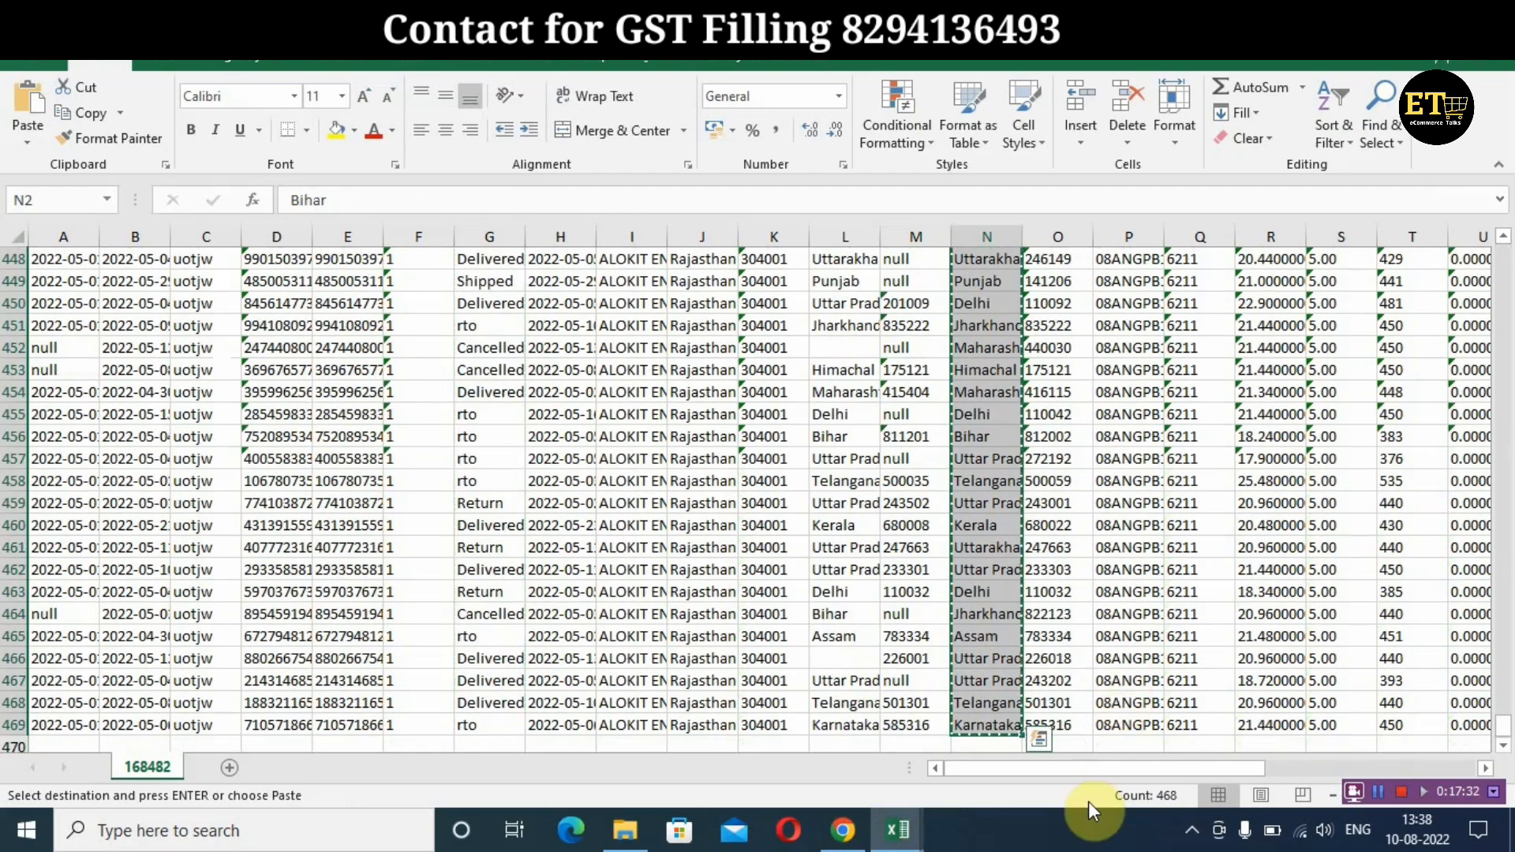
Switch to the Alok Enterprises Google Sheet and paste the customer states into the STATE column, starting at H2
{"action": "left_click", "coordinate": [858, 838]}
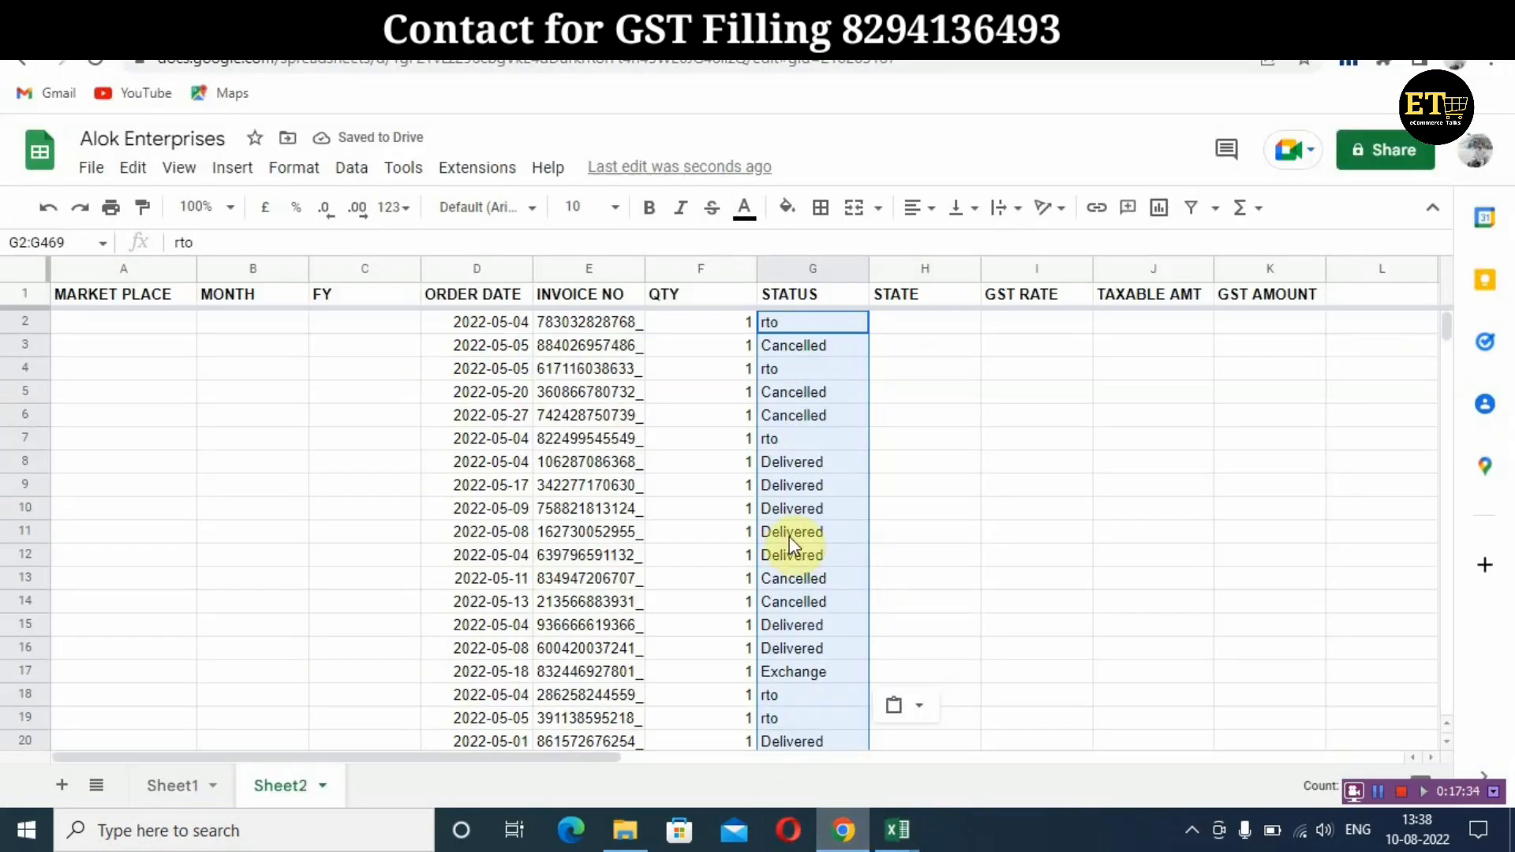
{"action": "left_click", "coordinate": [936, 329]}
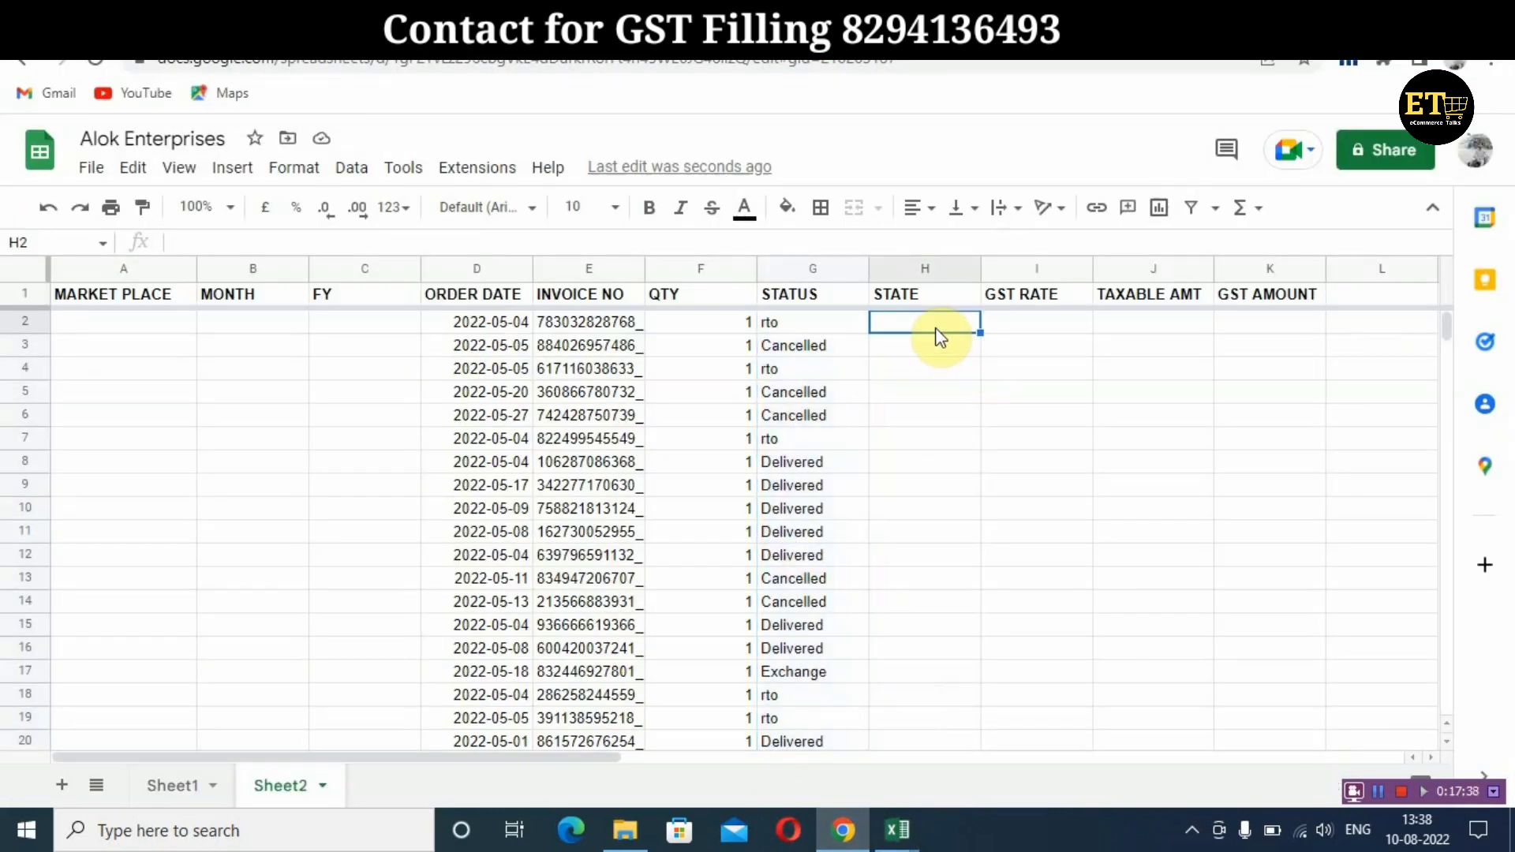
{"action": "key", "text": "ctrl+v"}
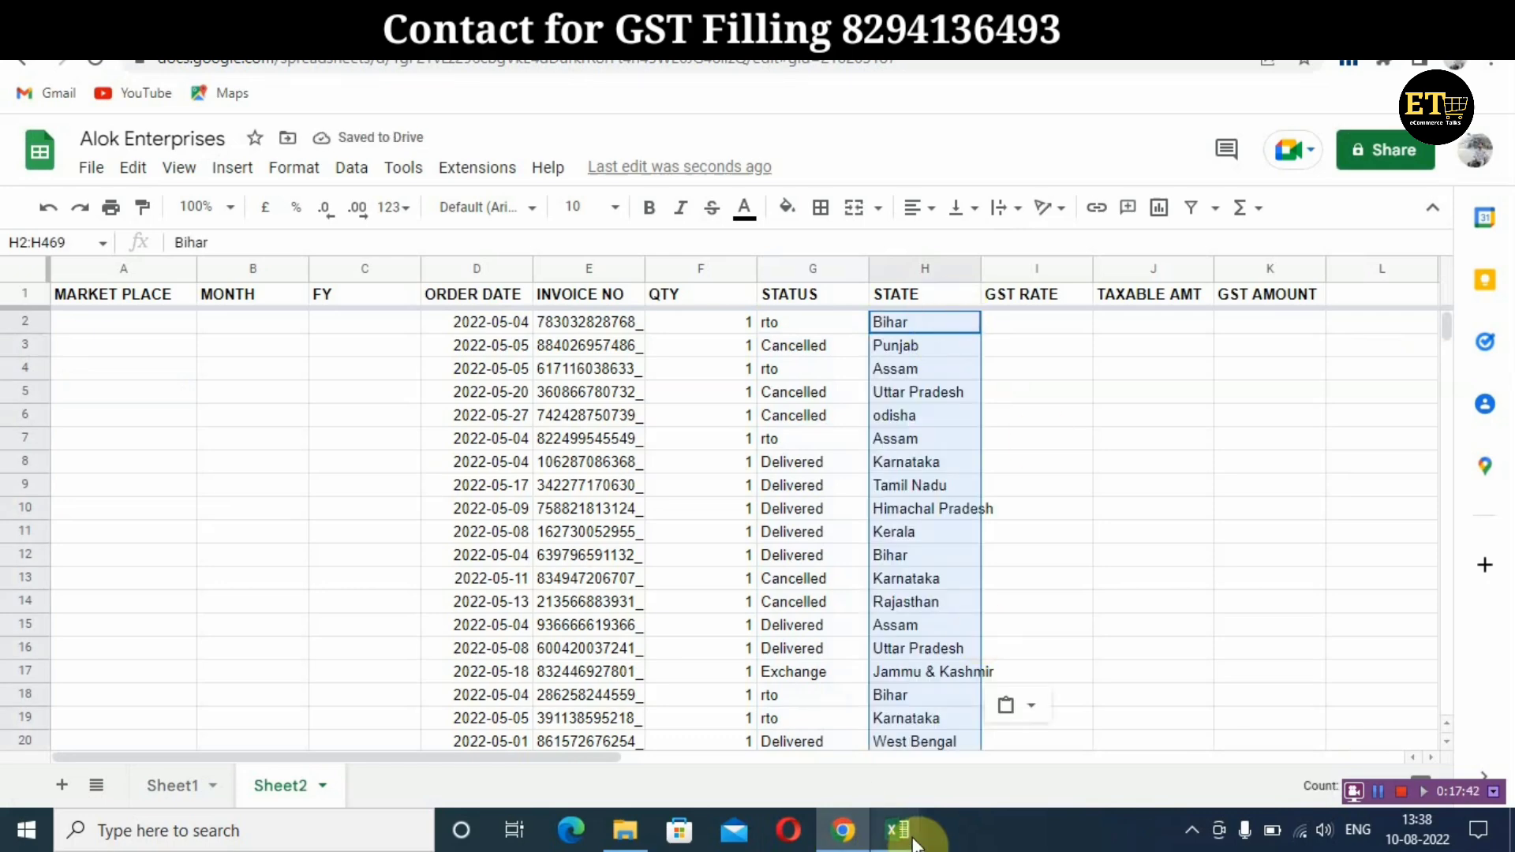
Switch back to ForwardReports in Excel and copy all gst_rate values in column S, starting from S2
{"action": "mouse_move", "coordinate": [913, 838]}
{"action": "left_click", "coordinate": [1129, 727]}
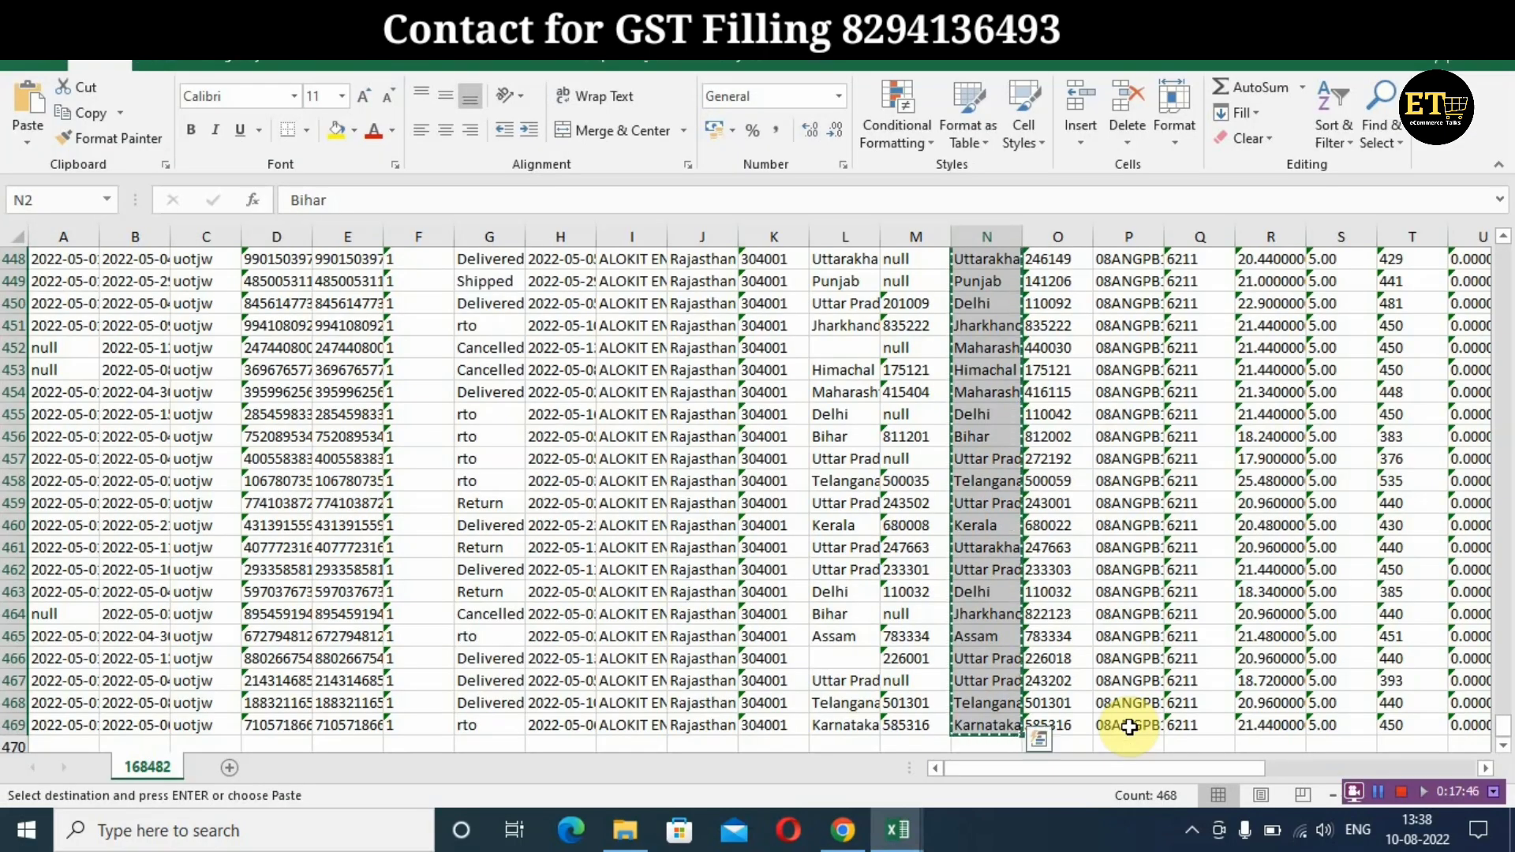
{"action": "key", "text": "Up"}
{"action": "key", "text": "Right"}
{"action": "key", "text": "Right"}
{"action": "key", "text": "Right"}
{"action": "key", "text": "Right"}
{"action": "key", "text": "Right"}
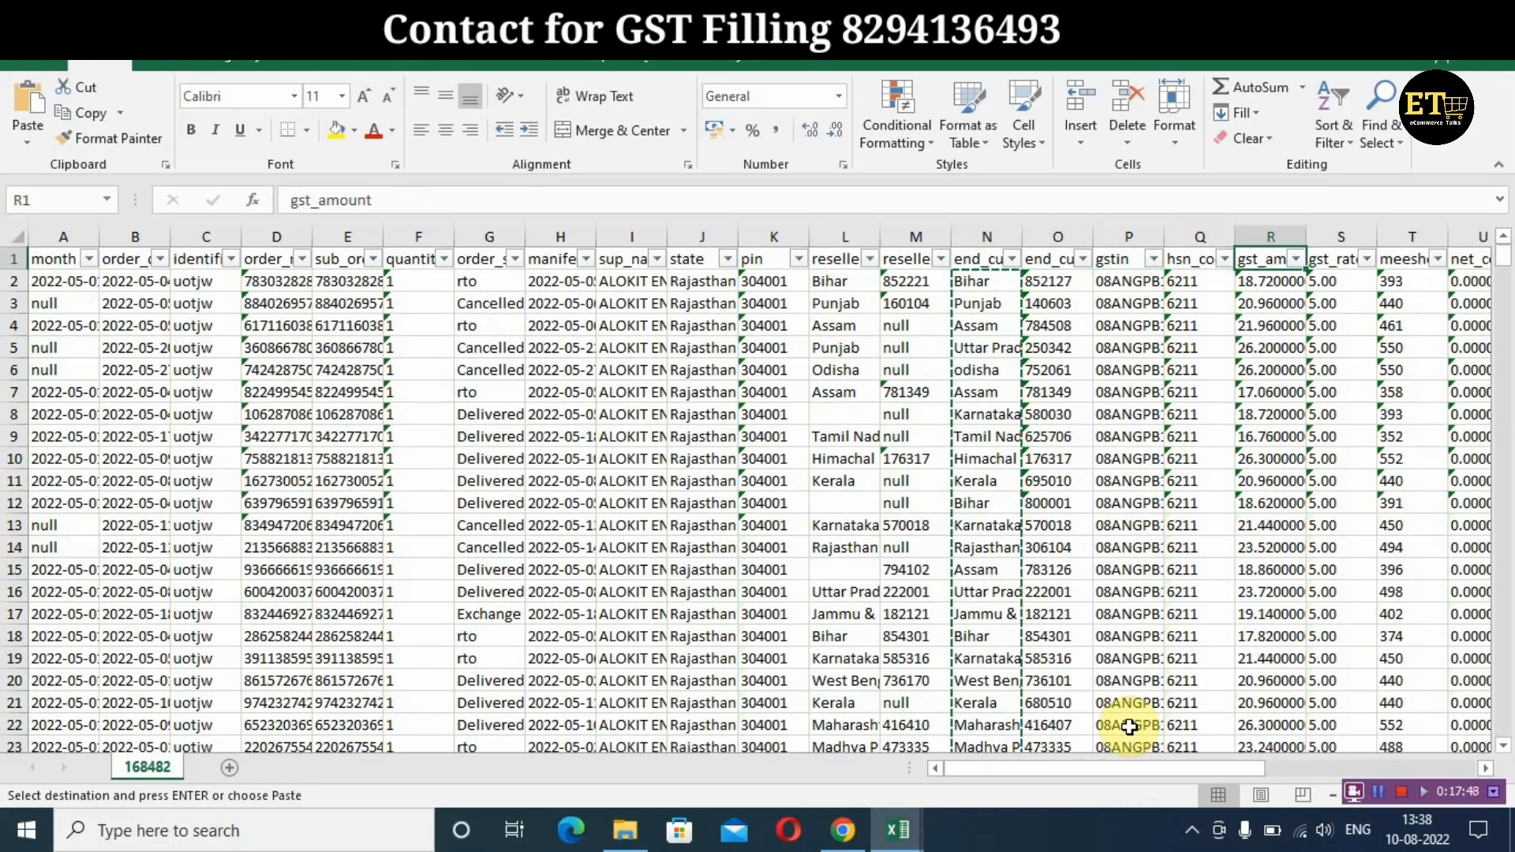
{"action": "key", "text": "Down"}
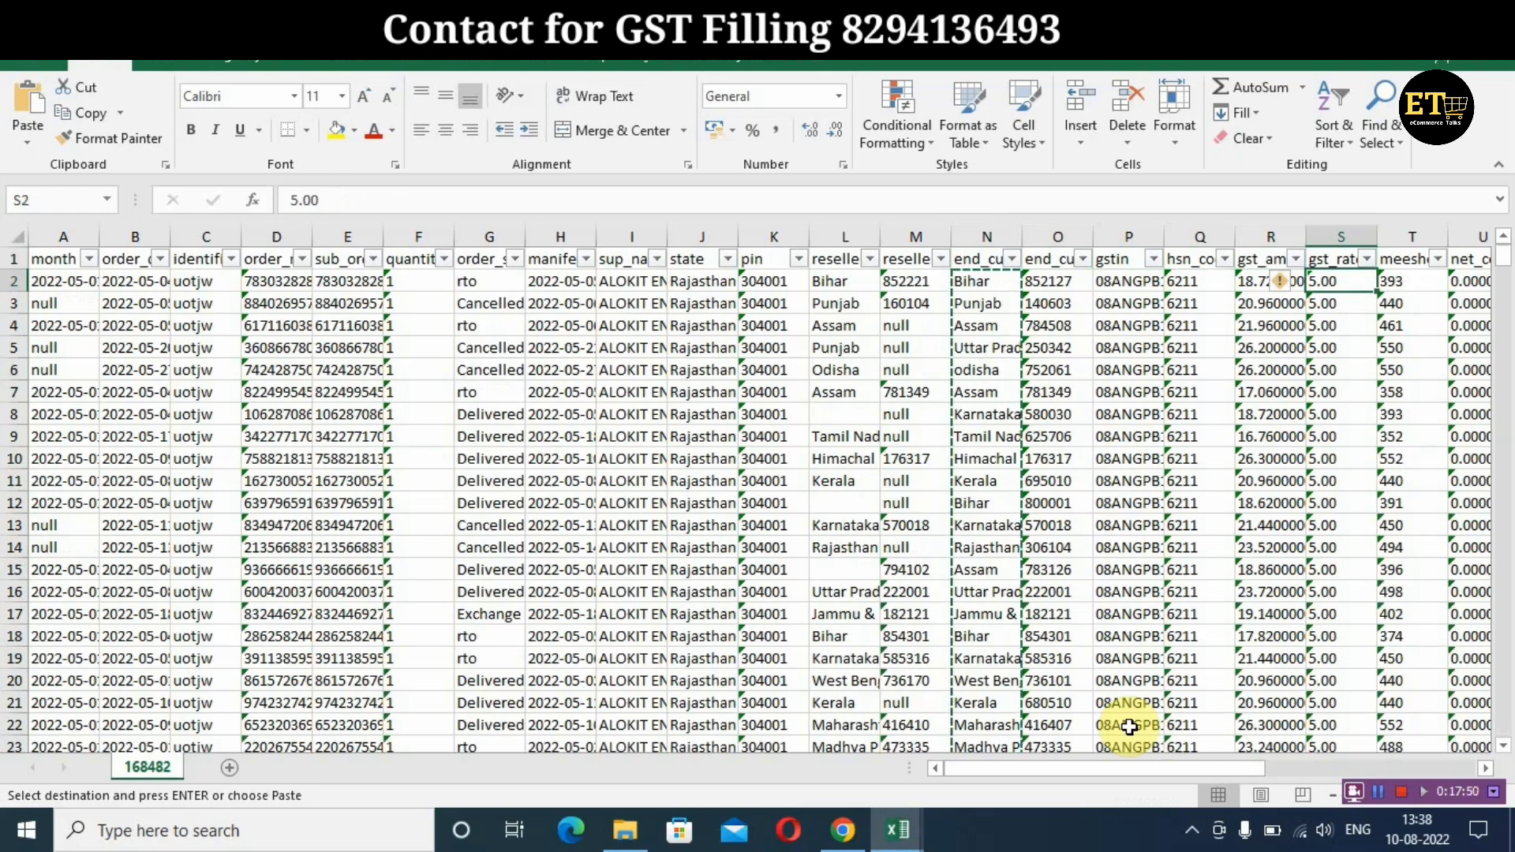
{"action": "key", "text": "ctrl+shift+Down"}
{"action": "key", "text": "ctrl+c"}
Return to the Alok Enterprises Google Sheet and paste the GST rates into the GST RATE column, starting at I2
{"action": "left_click", "coordinate": [843, 830]}
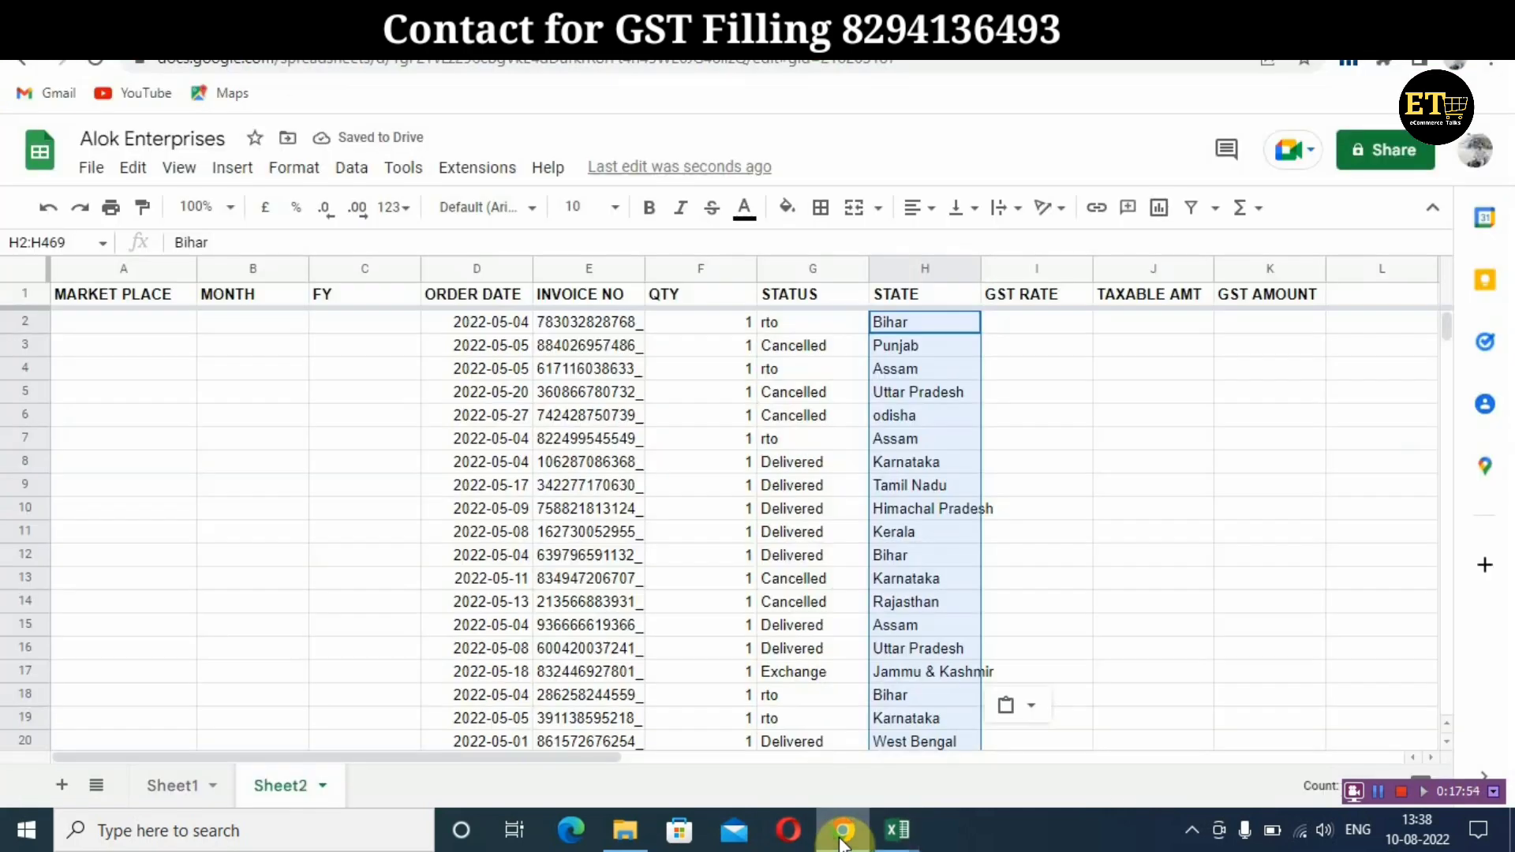
{"action": "left_click", "coordinate": [1065, 324]}
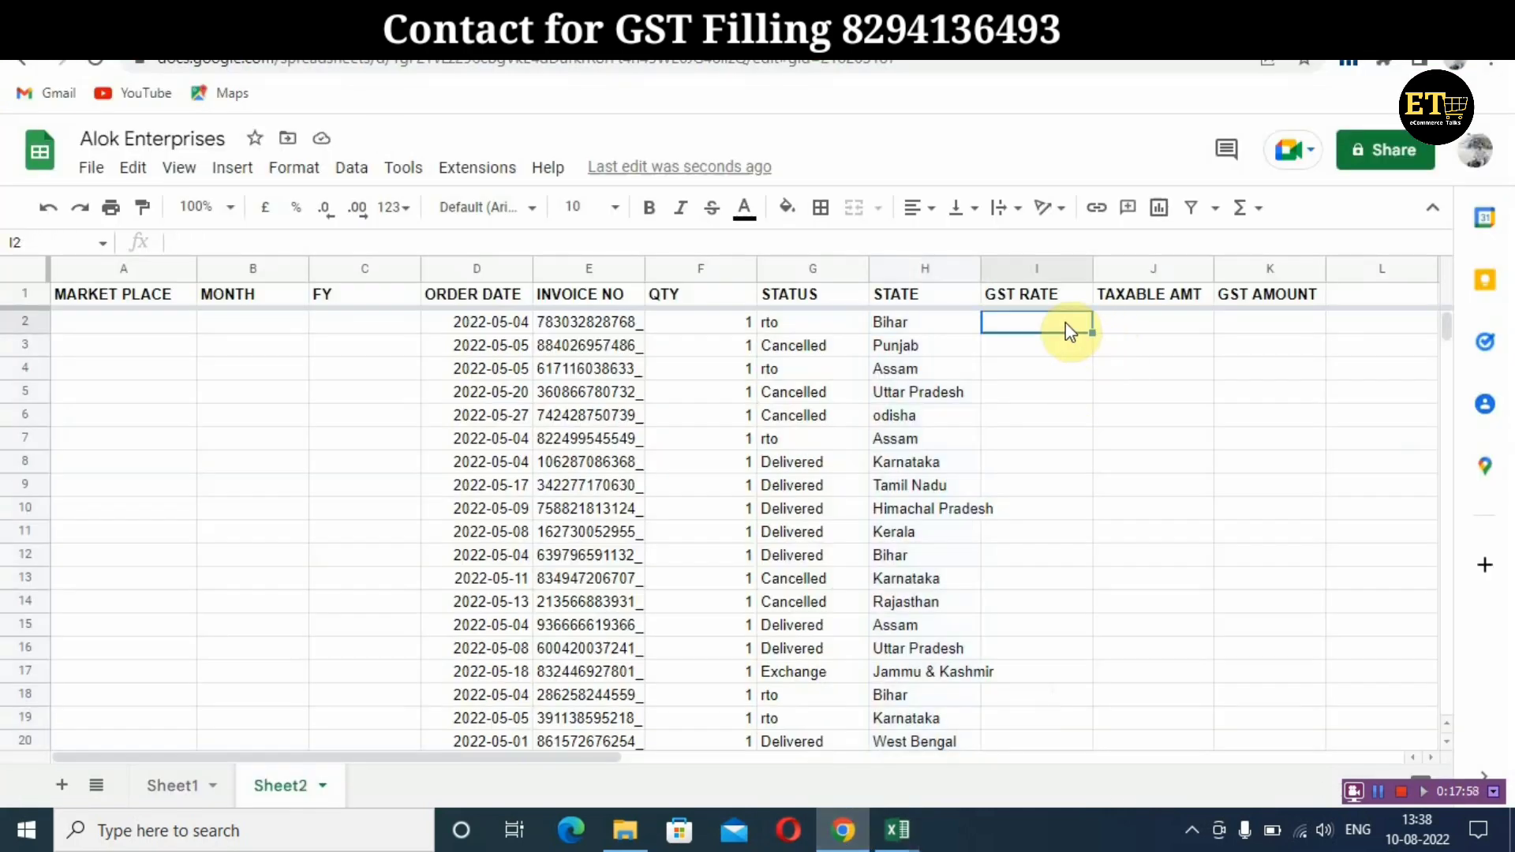
{"action": "key", "text": "ctrl+v"}
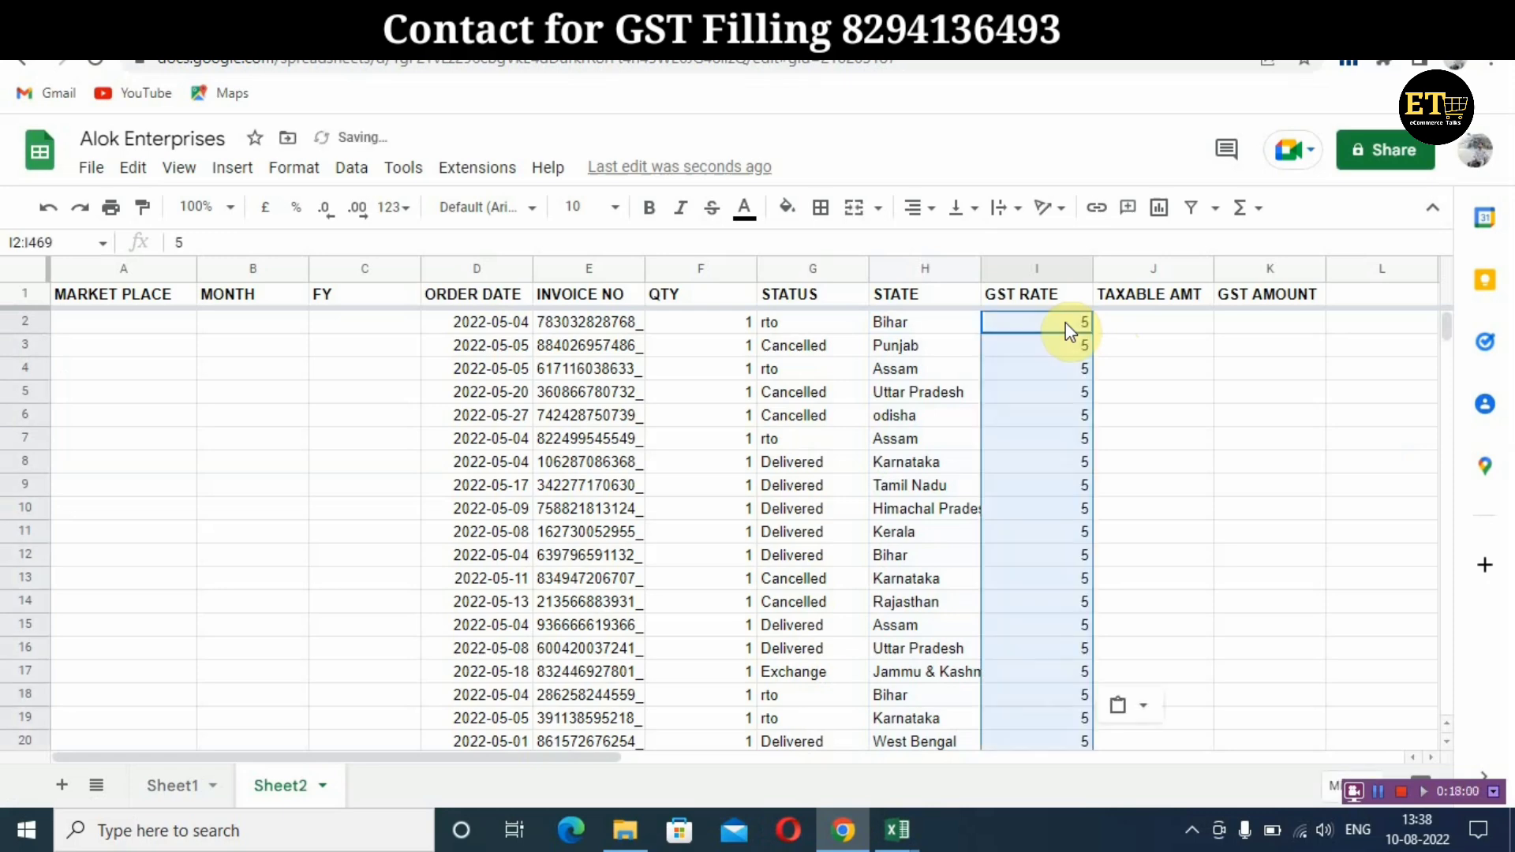
Switch to ForwardReports in Excel and copy all tcs_taxable_amount values in column AC, from AC2 down to AC469
{"action": "mouse_move", "coordinate": [908, 832]}
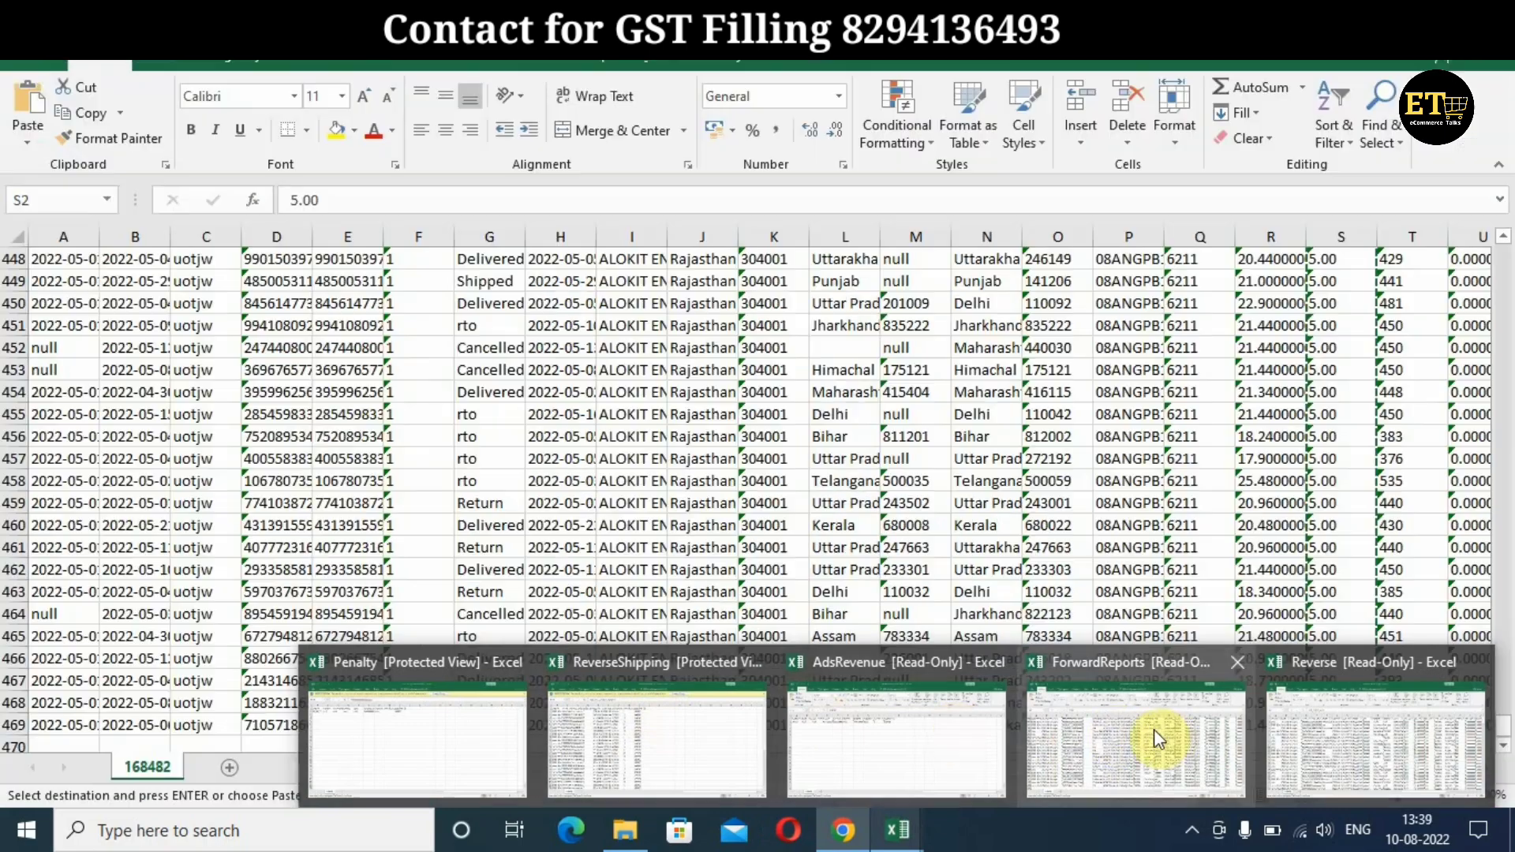
{"action": "left_click", "coordinate": [1154, 729]}
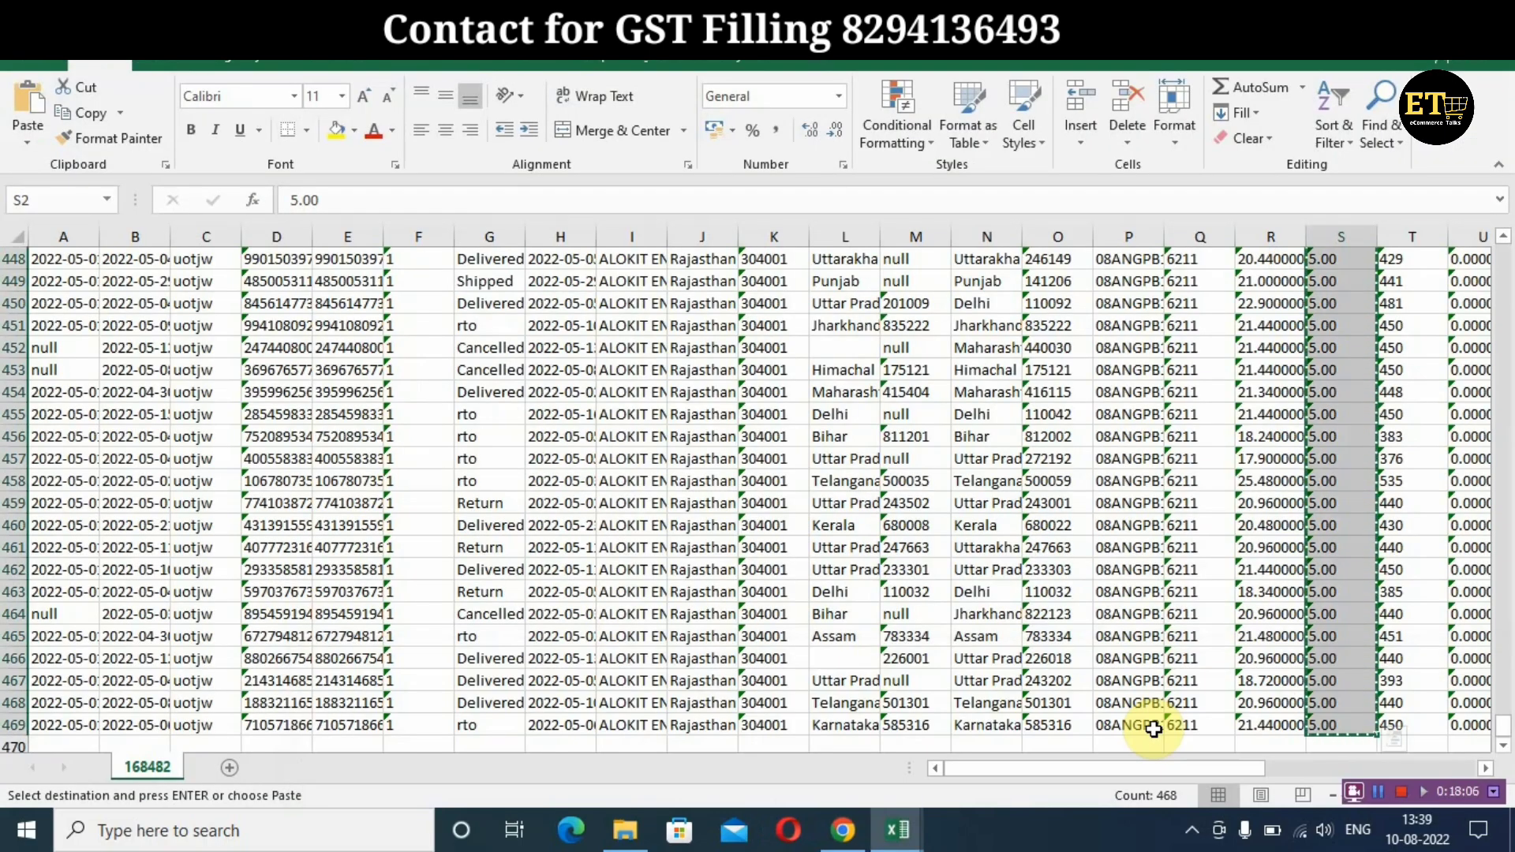
{"action": "key", "text": "Up"}
{"action": "key", "text": "Right"}
{"action": "key", "text": "Right"}
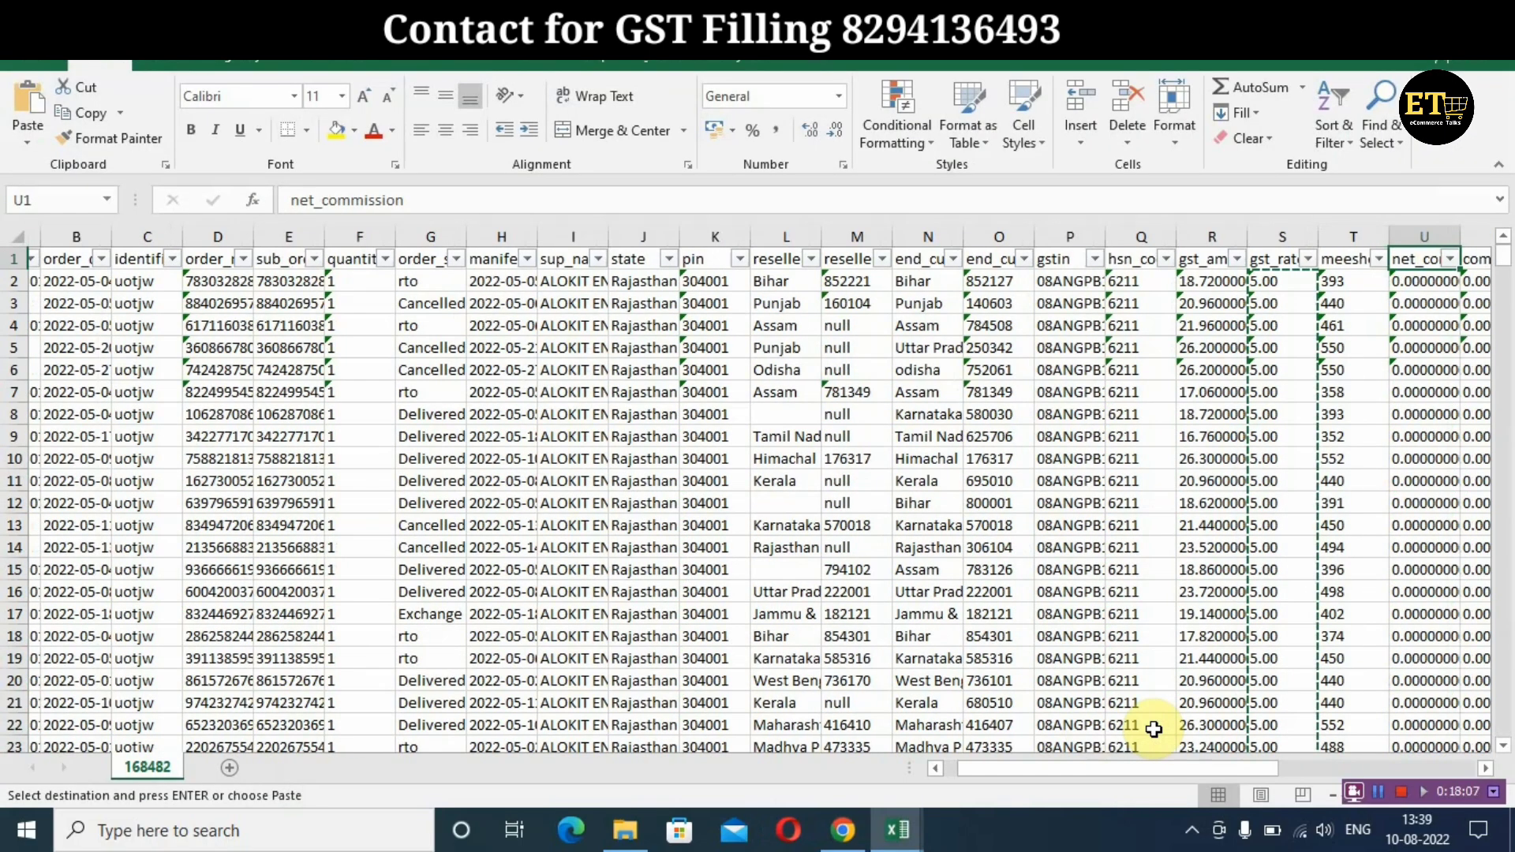
{"action": "key", "text": "Right"}
{"action": "key", "text": "Right"}
{"action": "key", "text": "Right"}
{"action": "key", "text": "Right"}
{"action": "key", "text": "Right"}
{"action": "key", "text": "Right"}
{"action": "key", "text": "Right"}
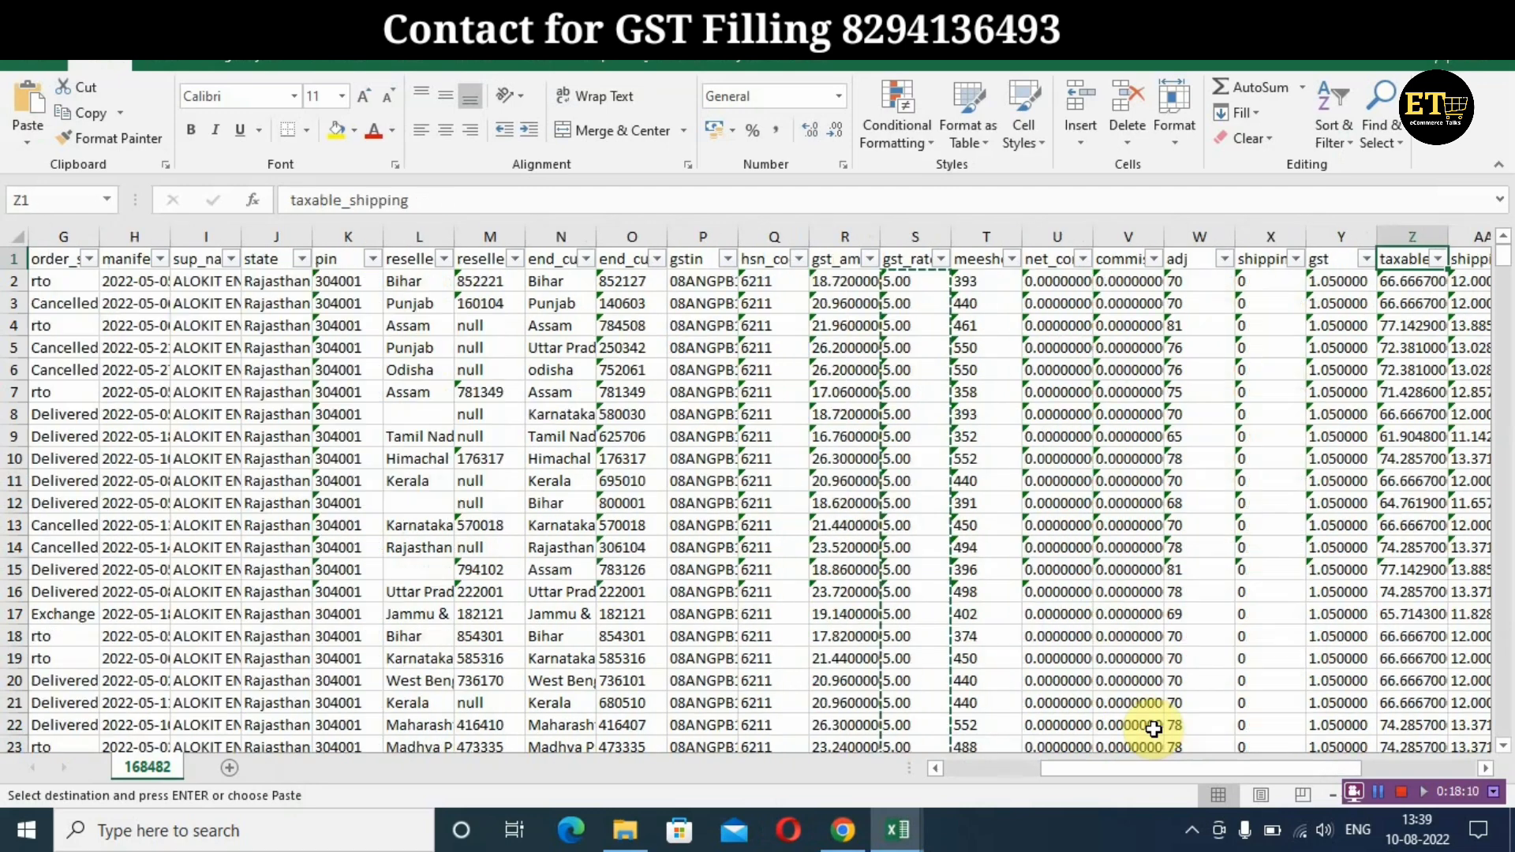
{"action": "key", "text": "Right"}
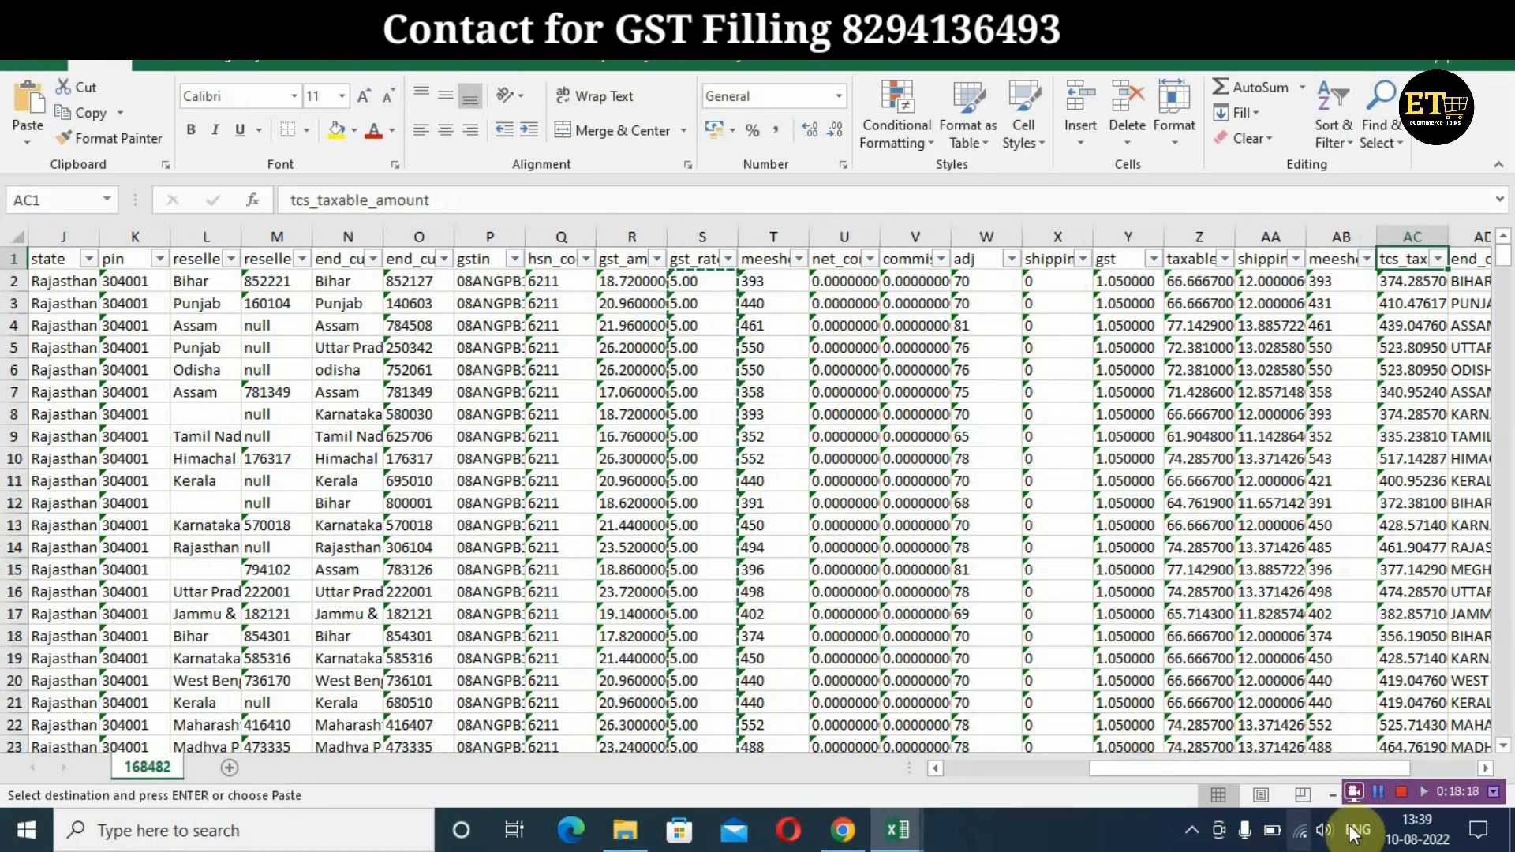
{"action": "left_click", "coordinate": [1418, 283]}
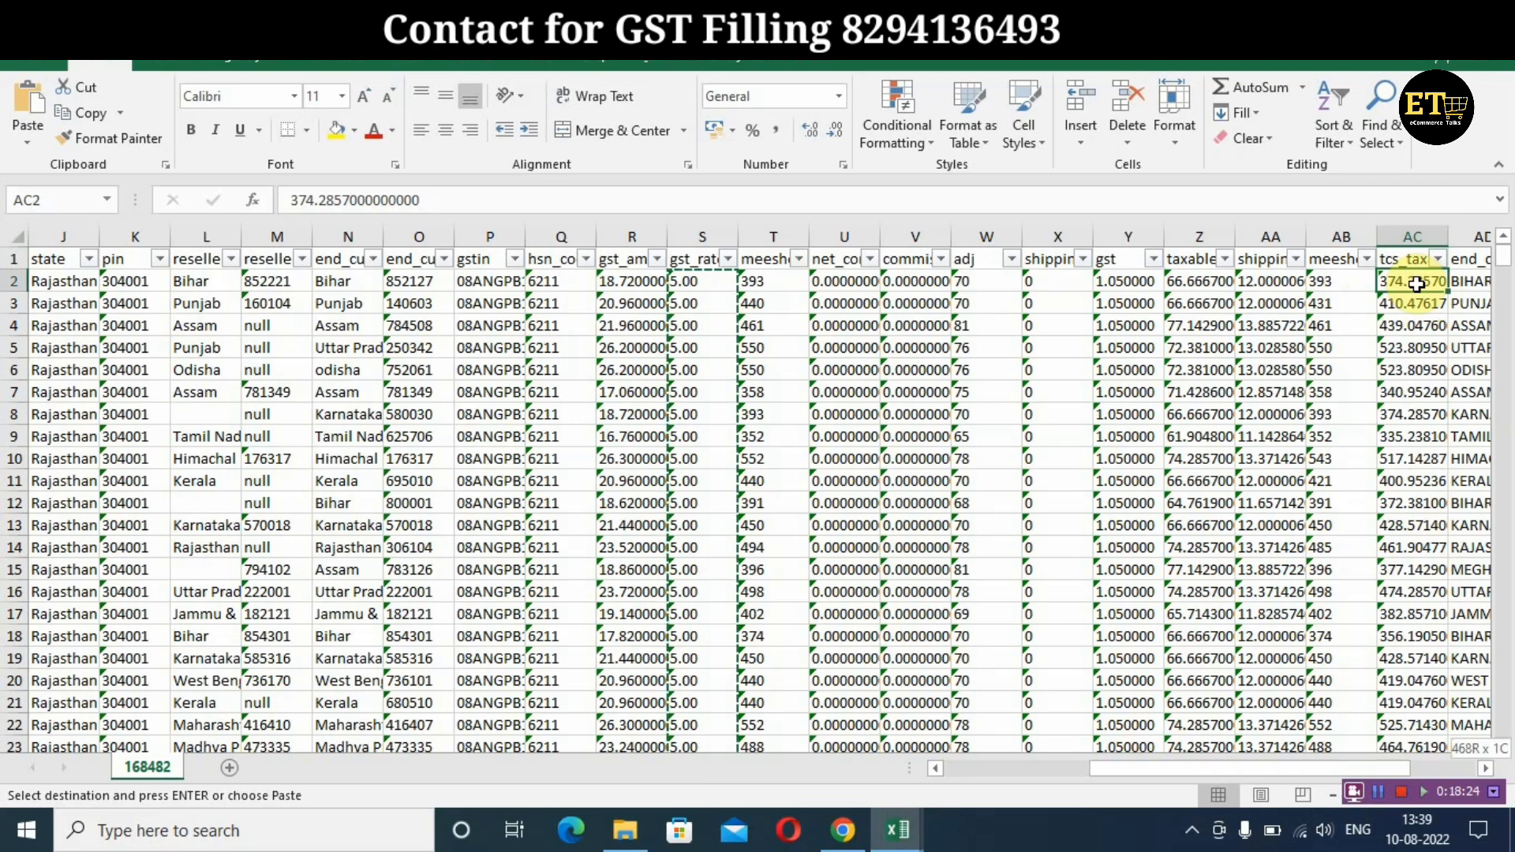
{"action": "key", "text": "ctrl+shift+Down"}
{"action": "key", "text": "ctrl+c"}
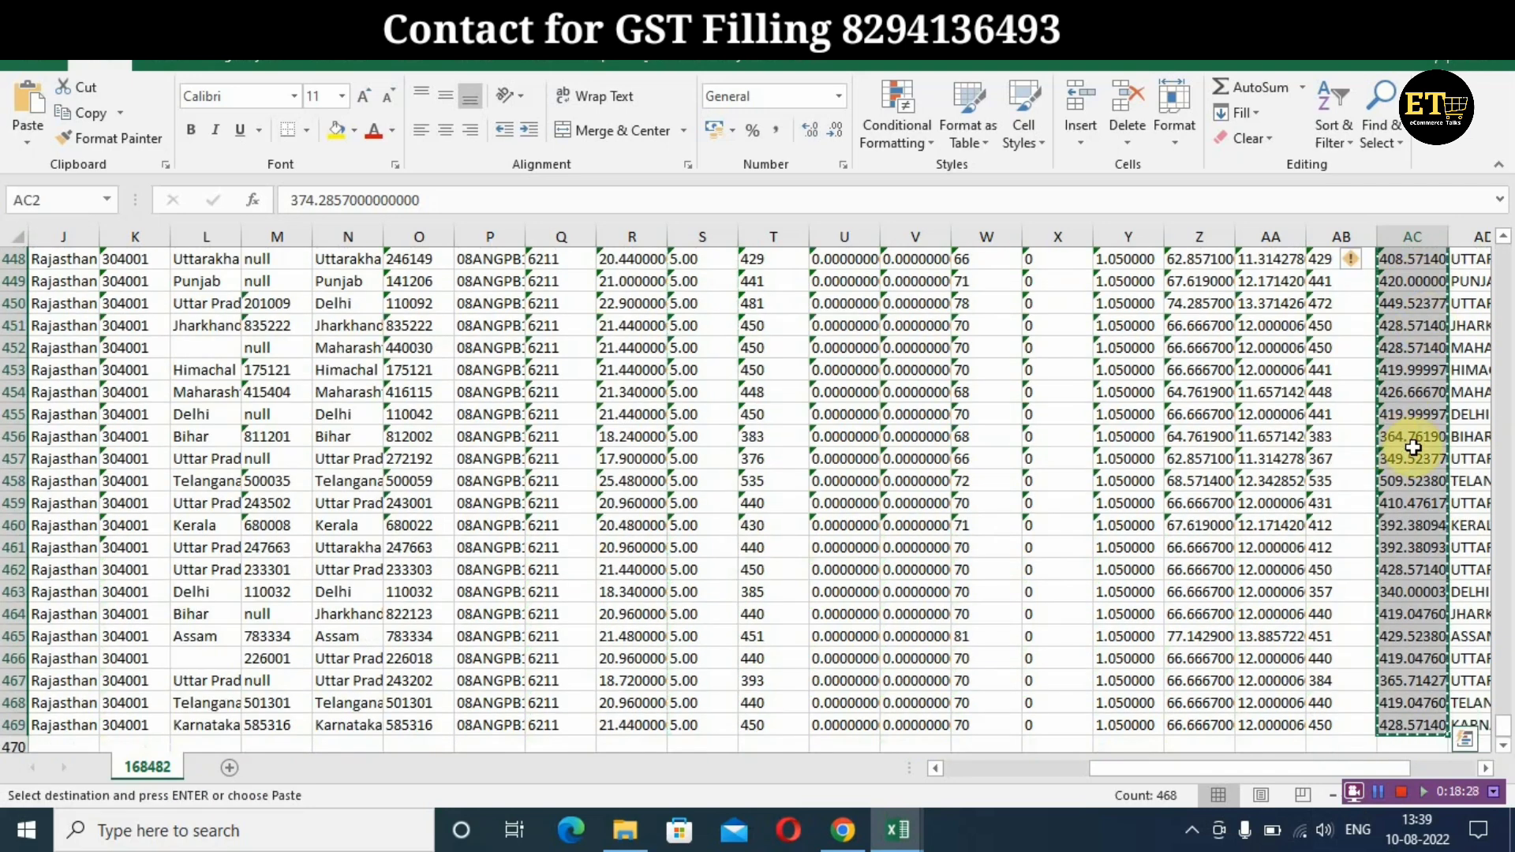
Examine the meesho_price header and the first dozen prices in column T of ForwardReports
{"action": "scroll", "coordinate": [1413, 448], "scroll_direction": "up", "scroll_amount": 12}
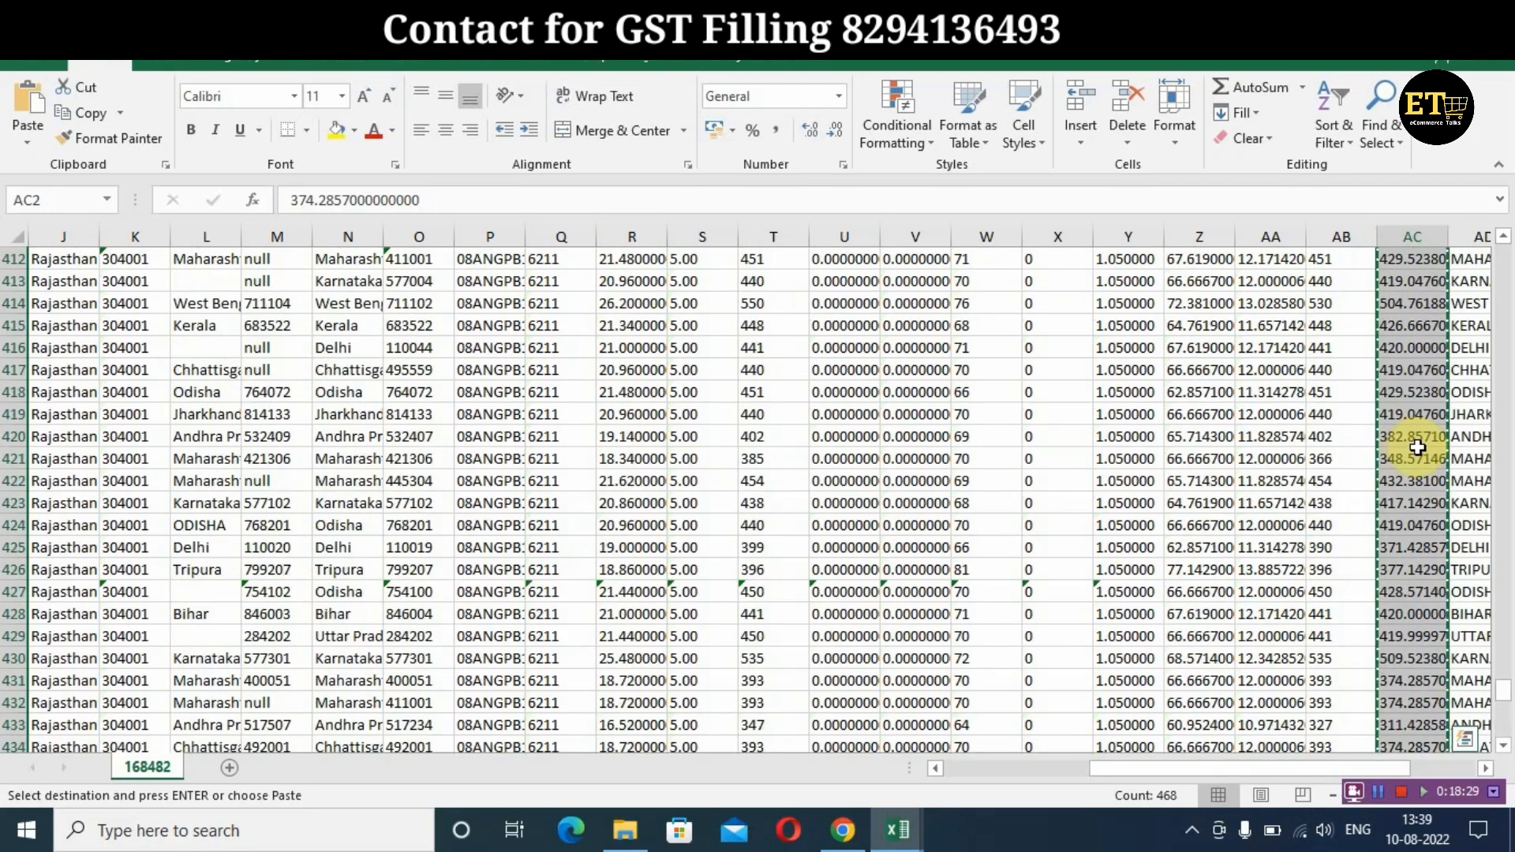
{"action": "scroll", "coordinate": [1415, 448], "scroll_direction": "up", "scroll_amount": 19}
{"action": "scroll", "coordinate": [1113, 500], "scroll_direction": "up", "scroll_amount": 13}
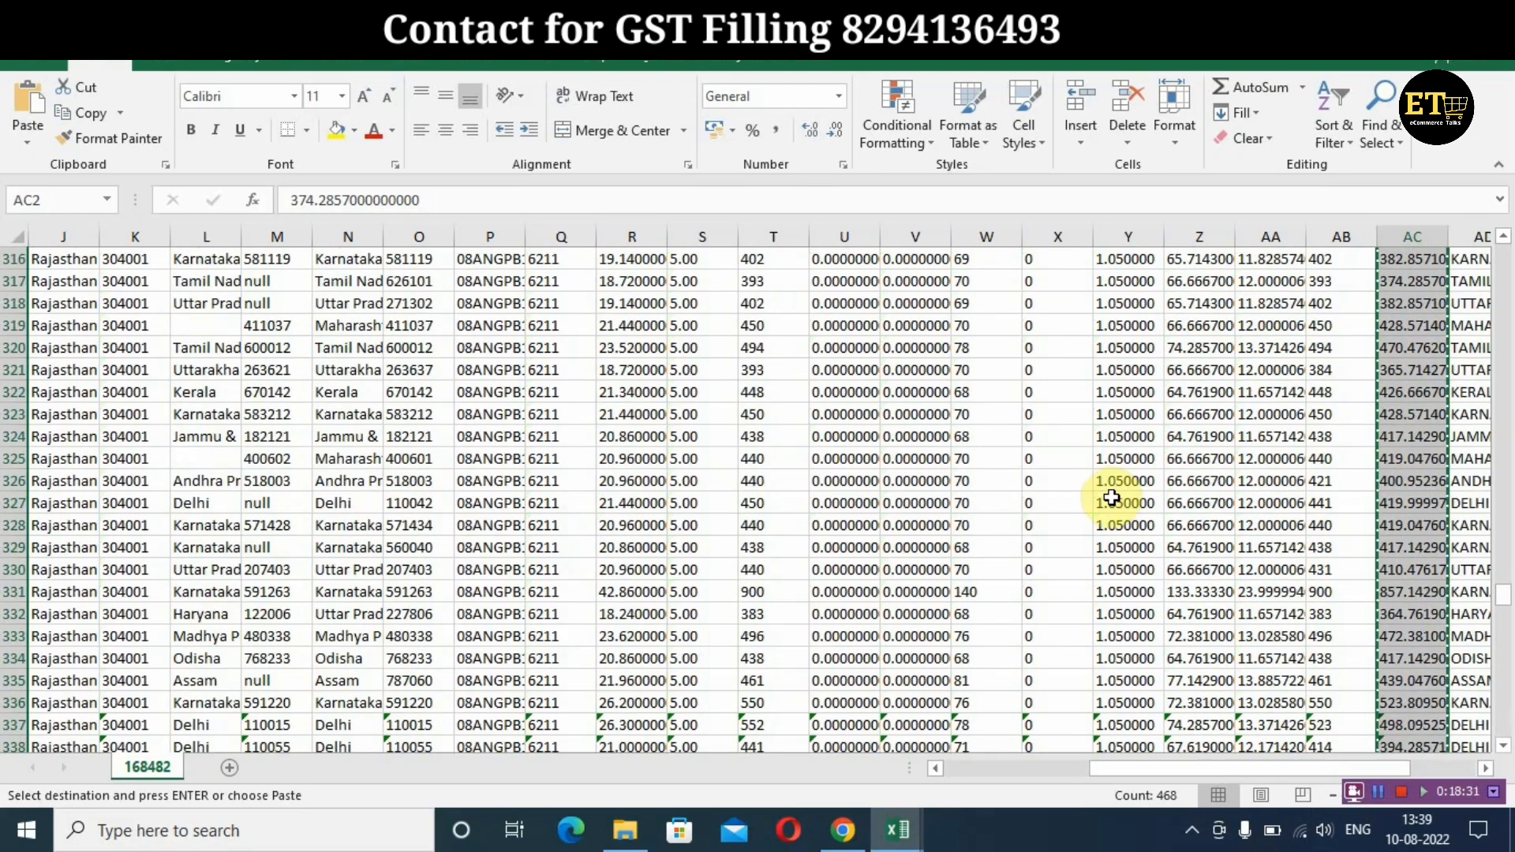
{"action": "scroll", "coordinate": [1113, 500], "scroll_direction": "up", "scroll_amount": 20}
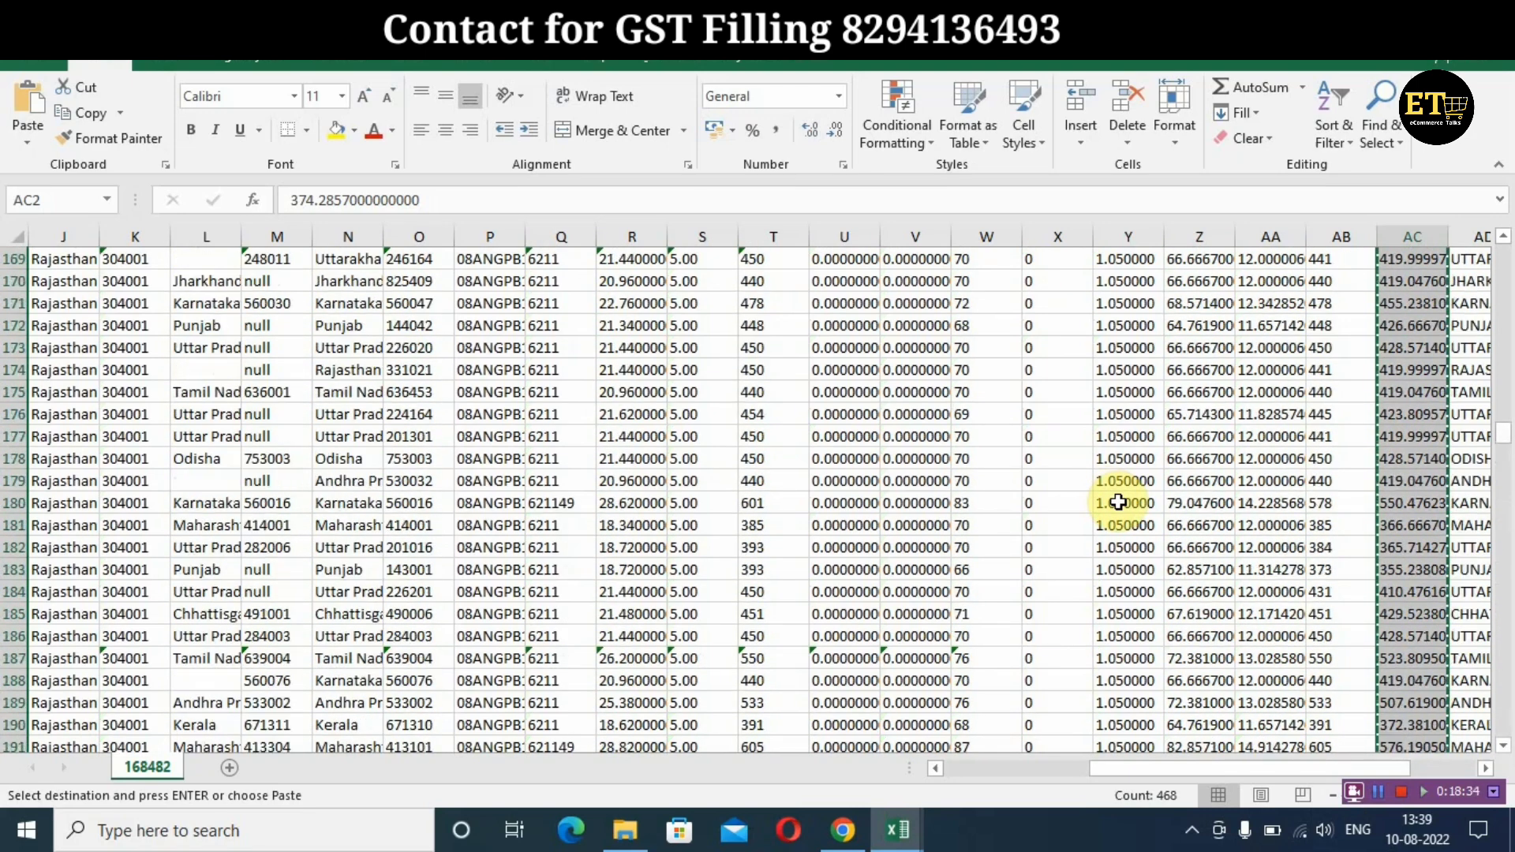
{"action": "scroll", "coordinate": [1119, 503], "scroll_direction": "up", "scroll_amount": 20}
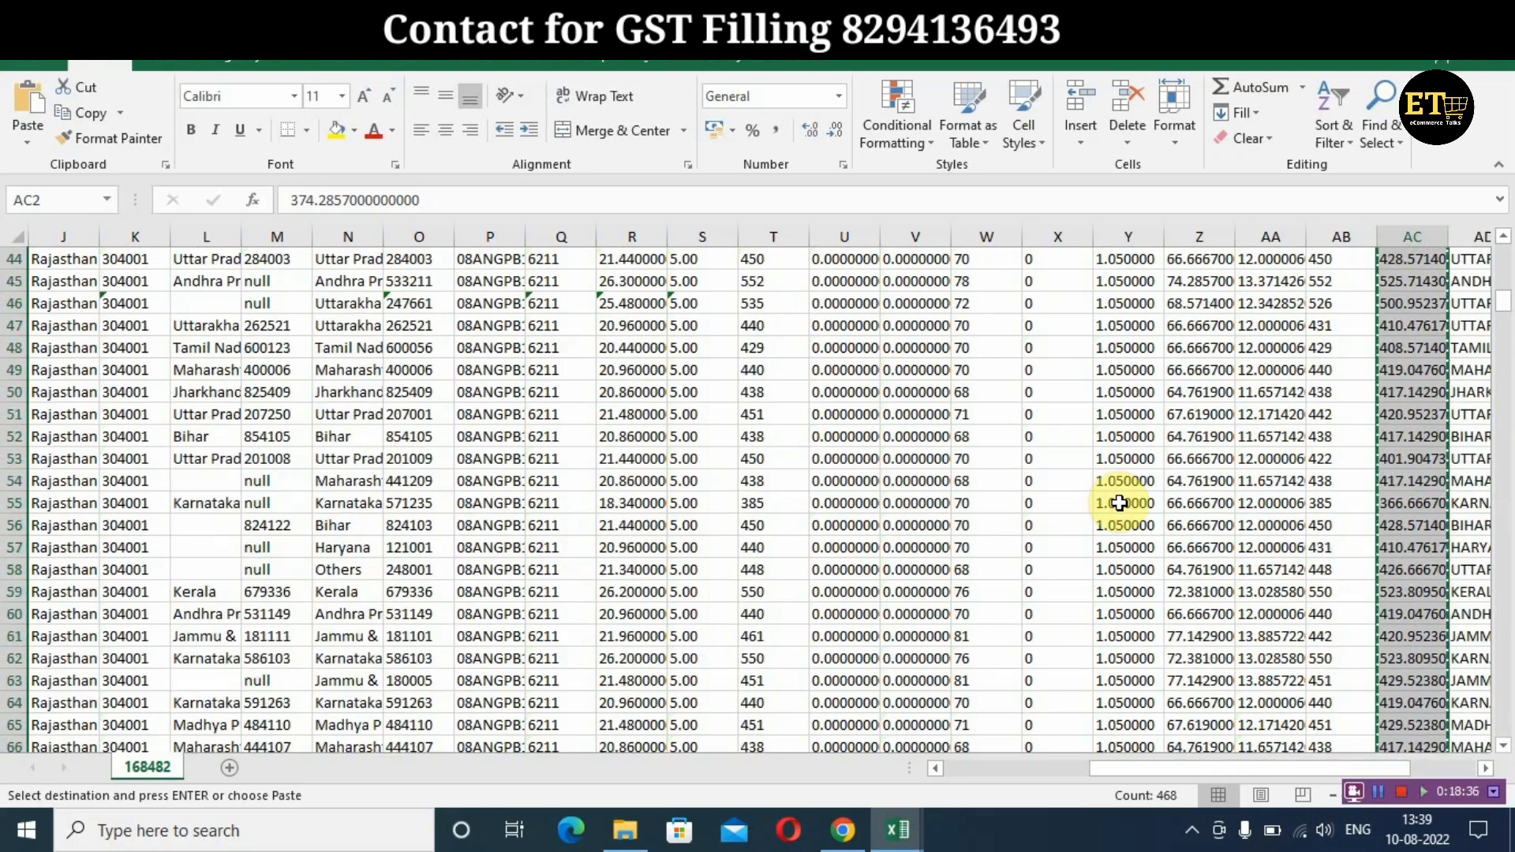
{"action": "scroll", "coordinate": [1119, 503], "scroll_direction": "up", "scroll_amount": 4}
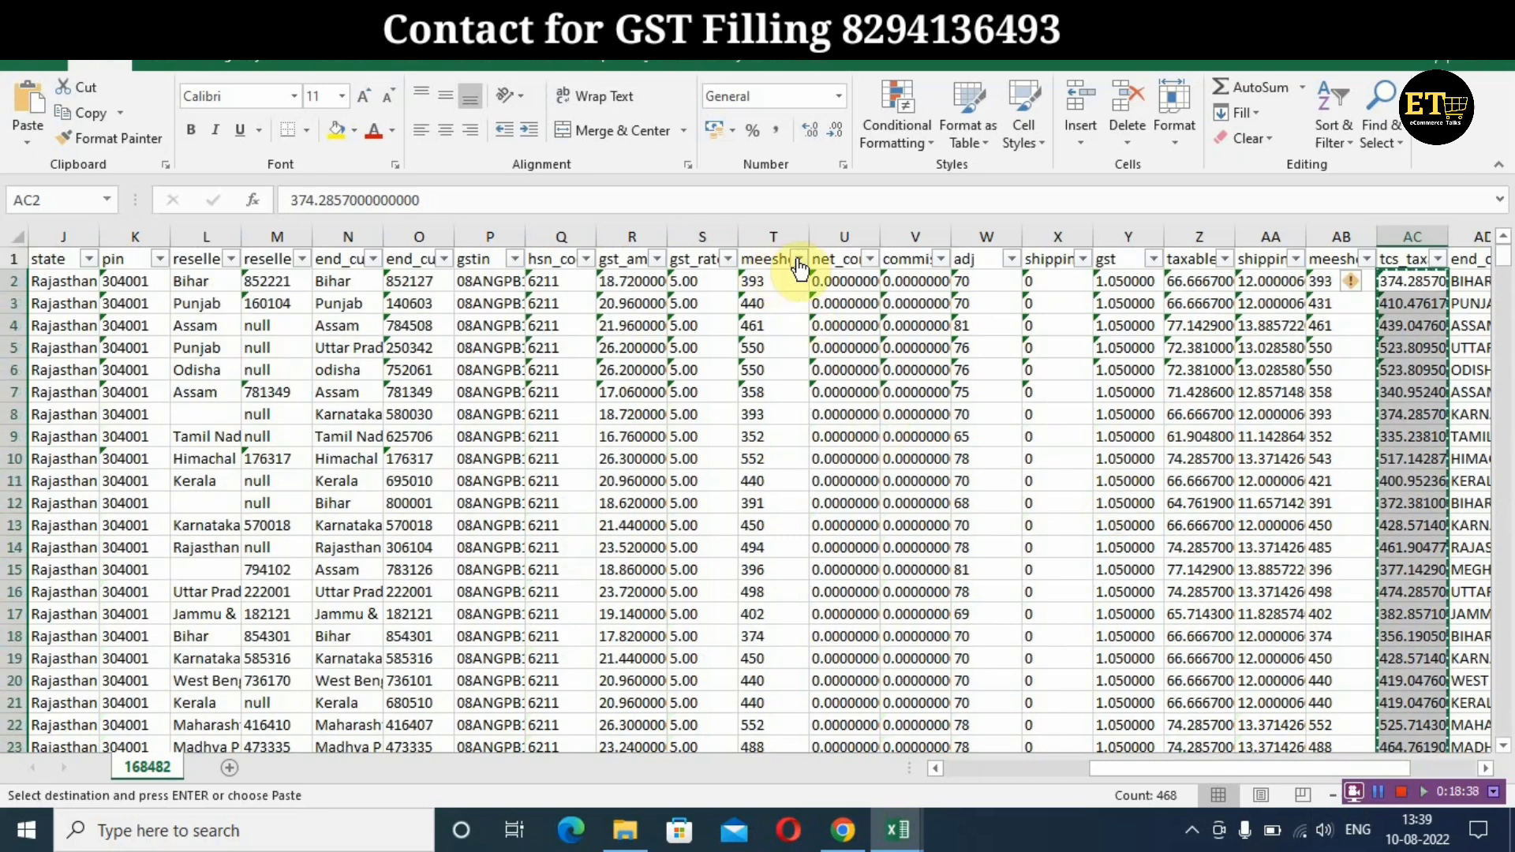
{"action": "left_click", "coordinate": [759, 282]}
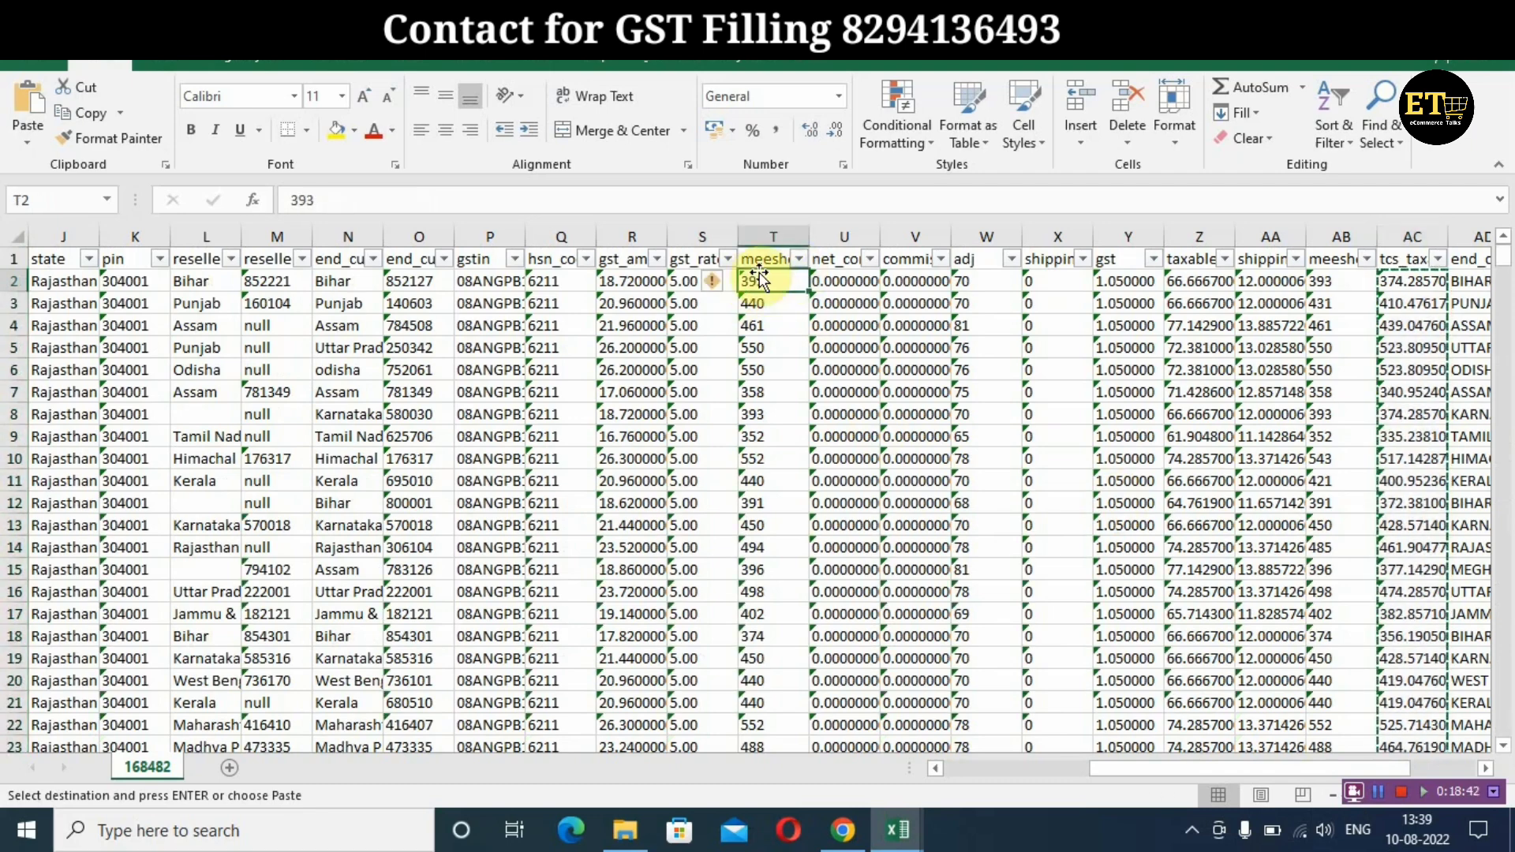
{"action": "left_click", "coordinate": [769, 259]}
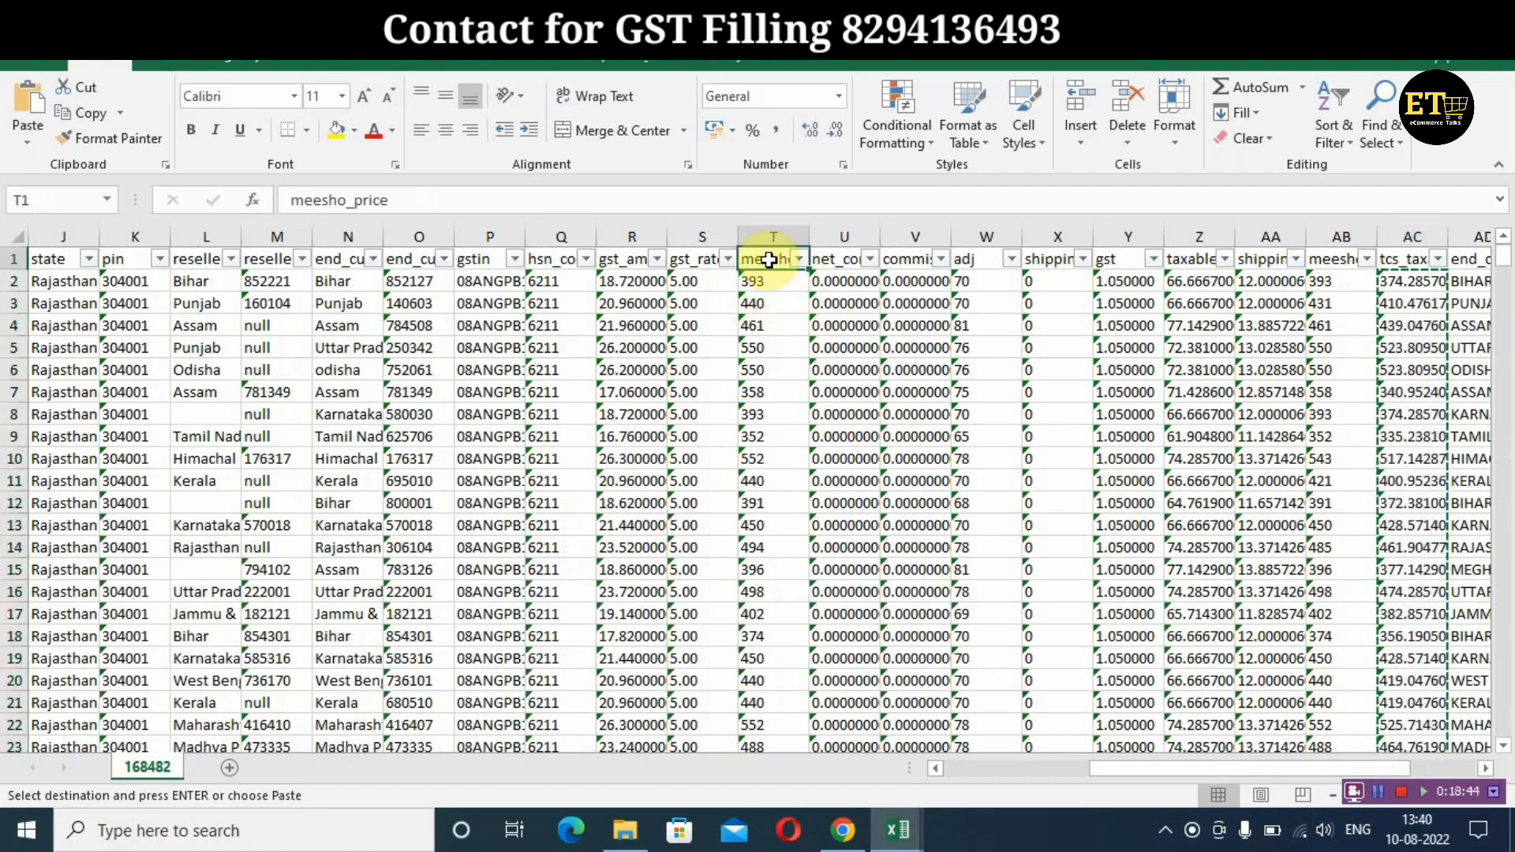
{"action": "left_click", "coordinate": [769, 391]}
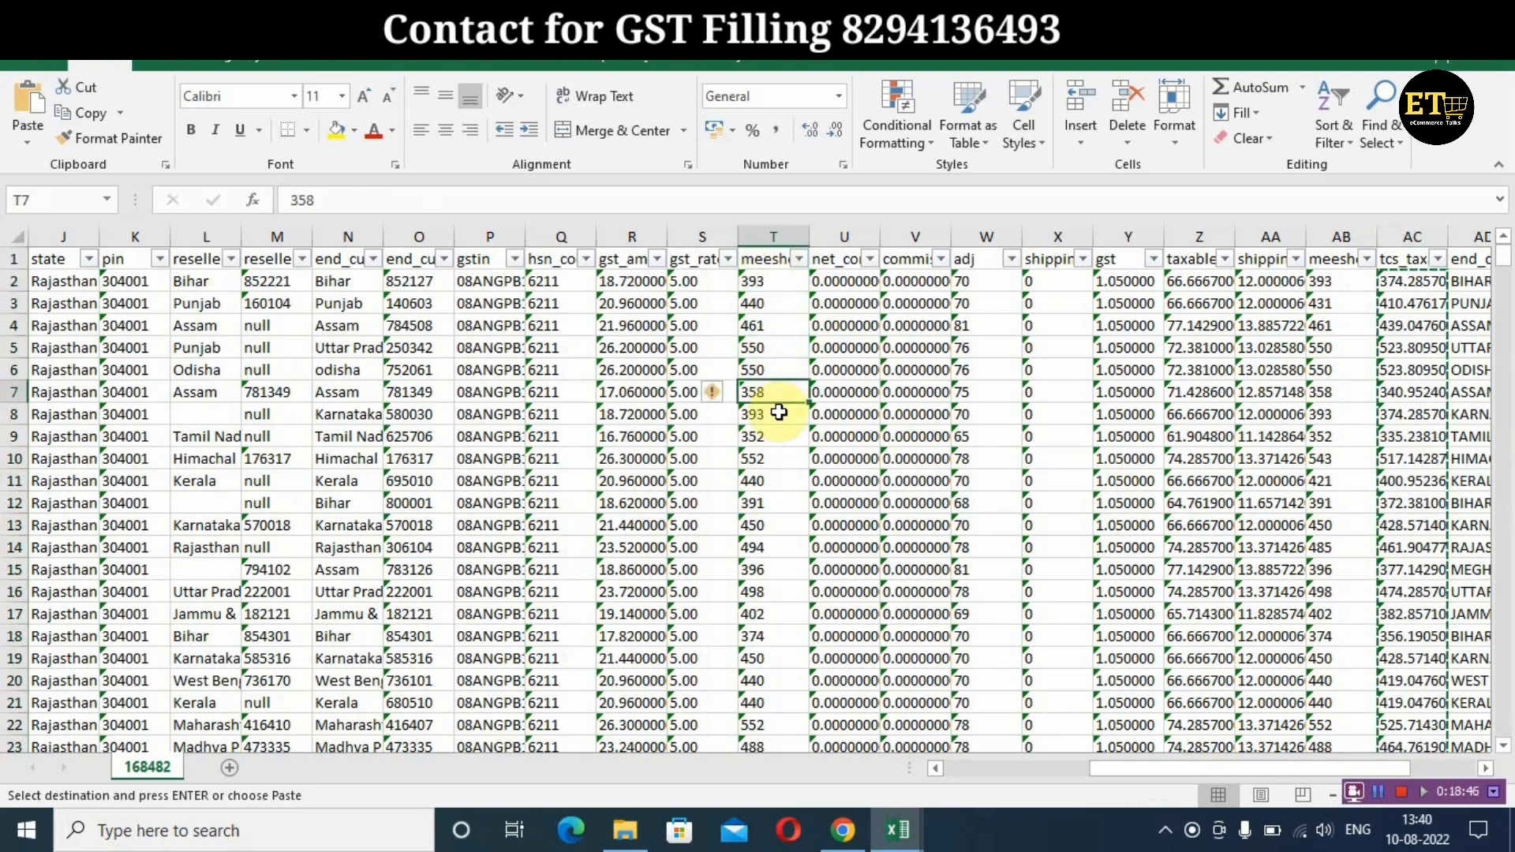
{"action": "left_click", "coordinate": [782, 436]}
{"action": "left_click", "coordinate": [782, 458]}
{"action": "left_click", "coordinate": [782, 480]}
{"action": "left_click", "coordinate": [782, 505]}
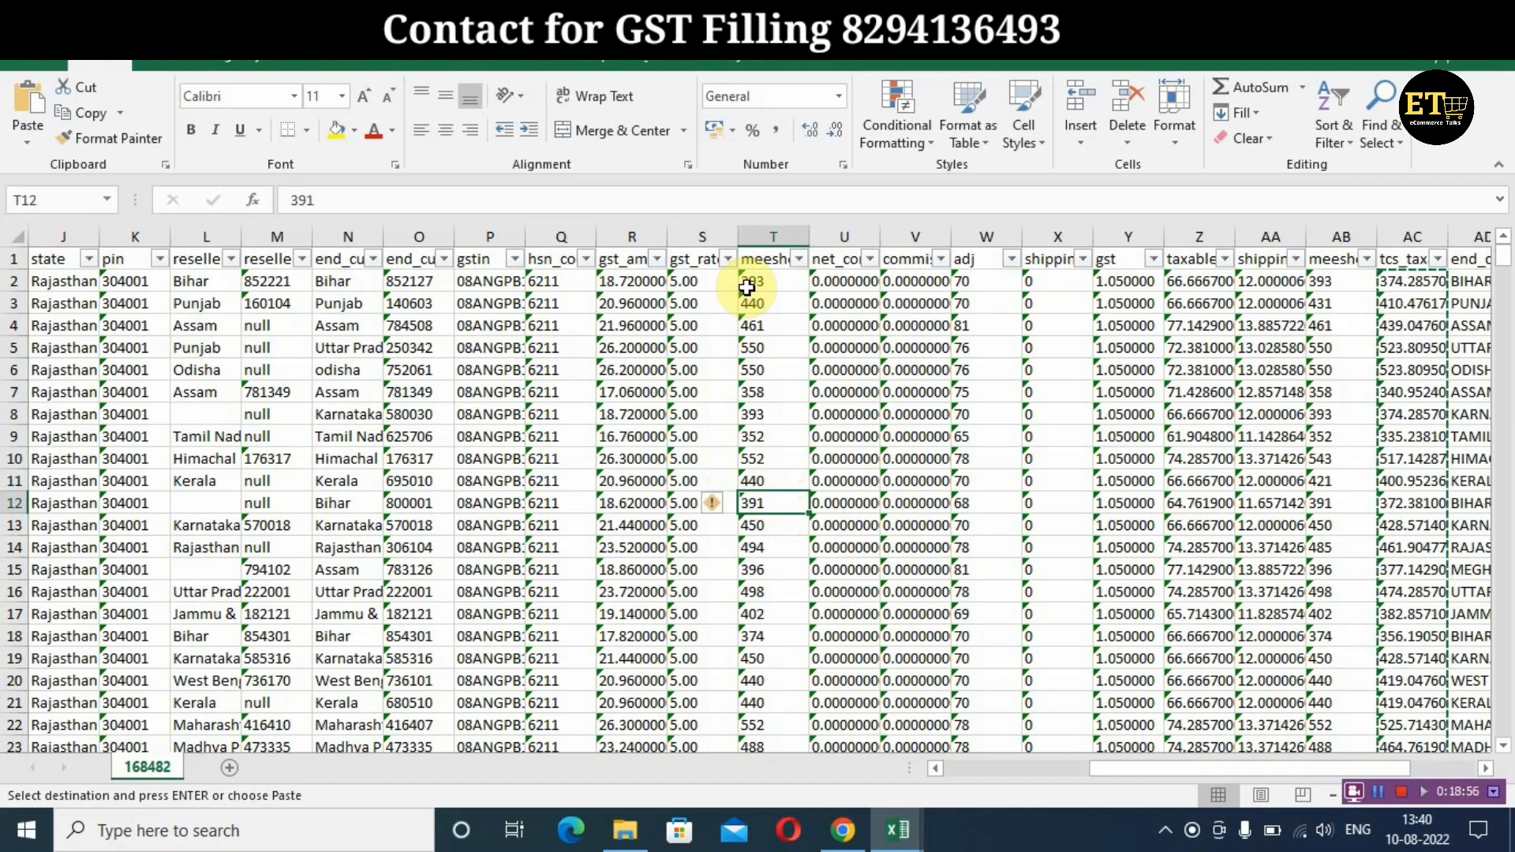
{"action": "left_click", "coordinate": [771, 279]}
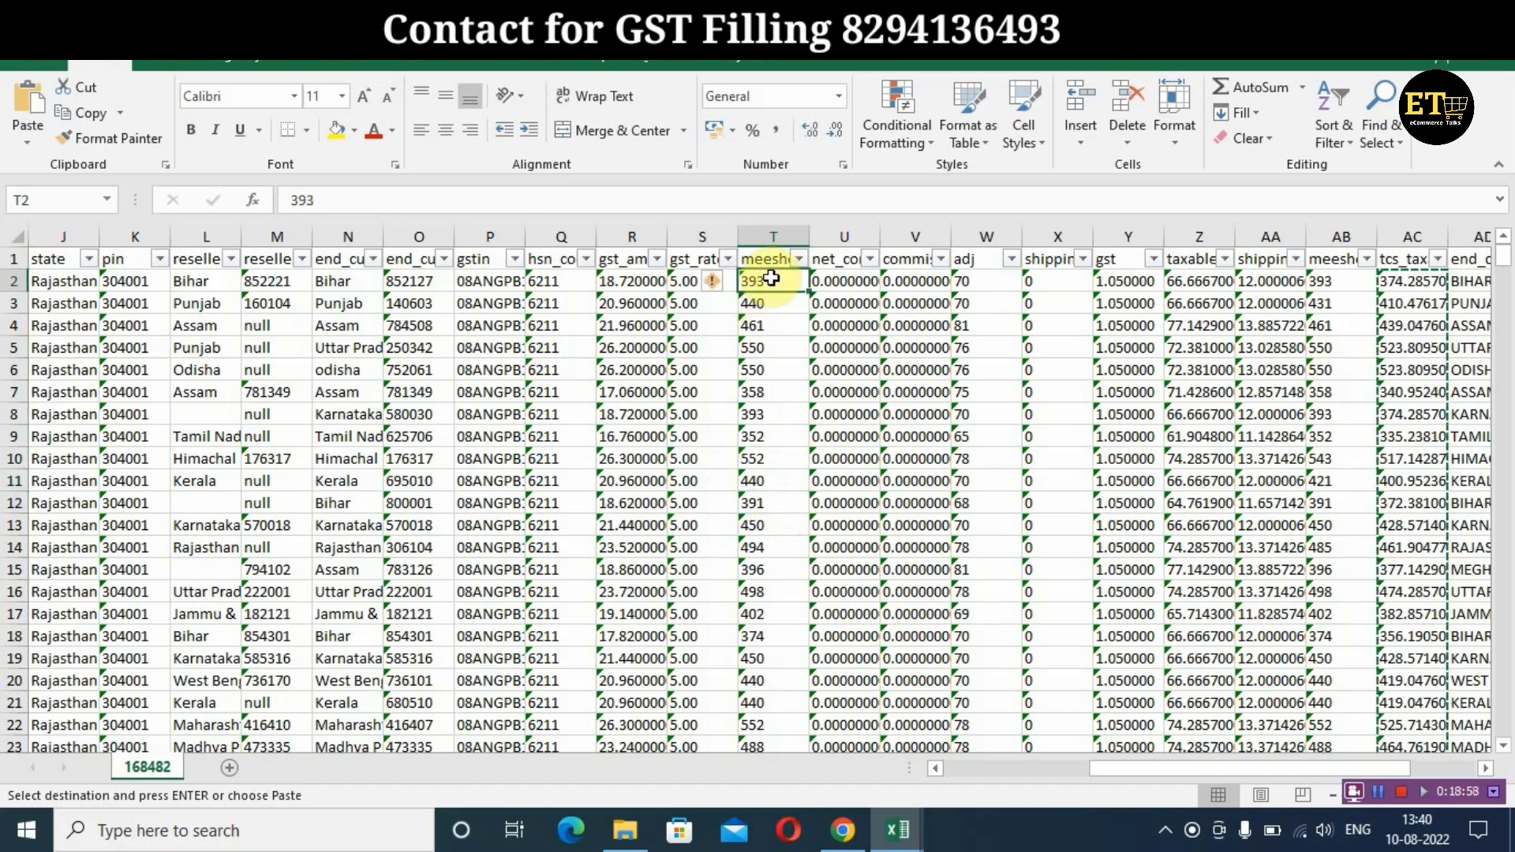
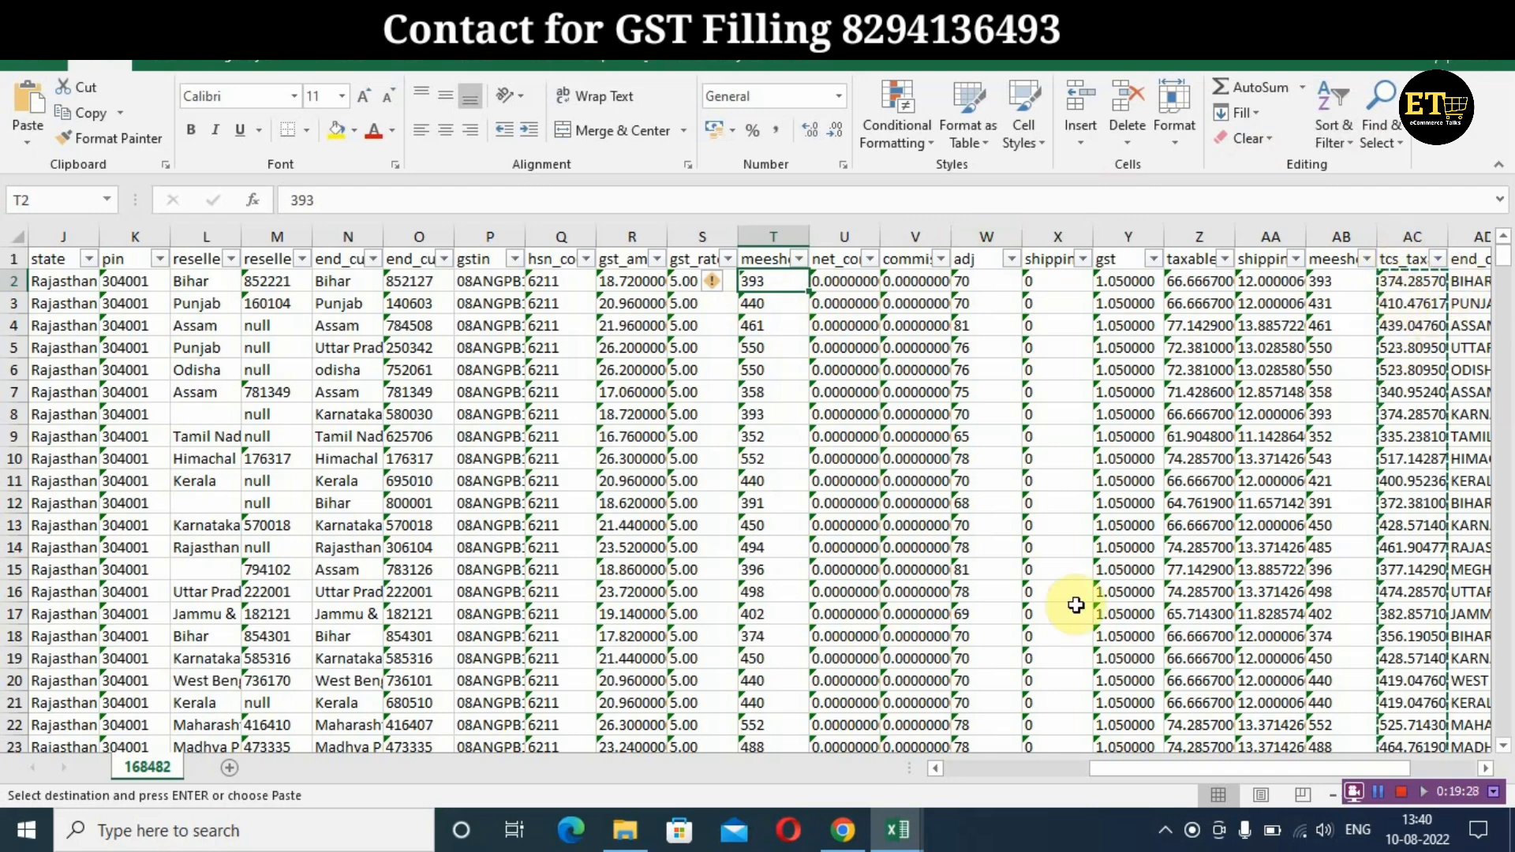
Switch to the Alok Enterprises Google Sheet and paste the taxable amounts into the TAXABLE AMT column, starting at J2
{"action": "left_click", "coordinate": [844, 843]}
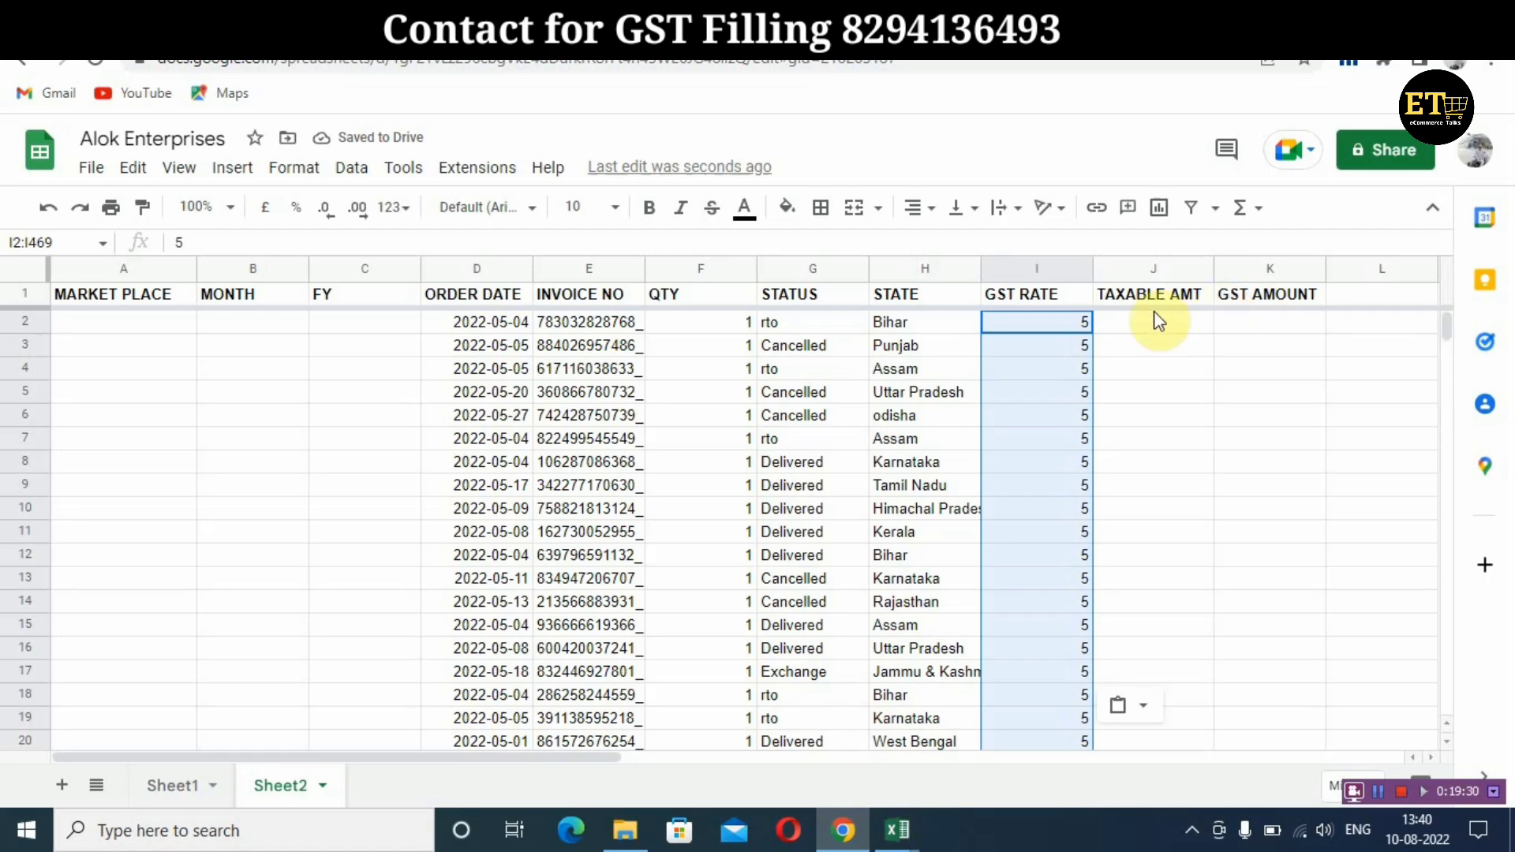
{"action": "left_click", "coordinate": [1157, 331]}
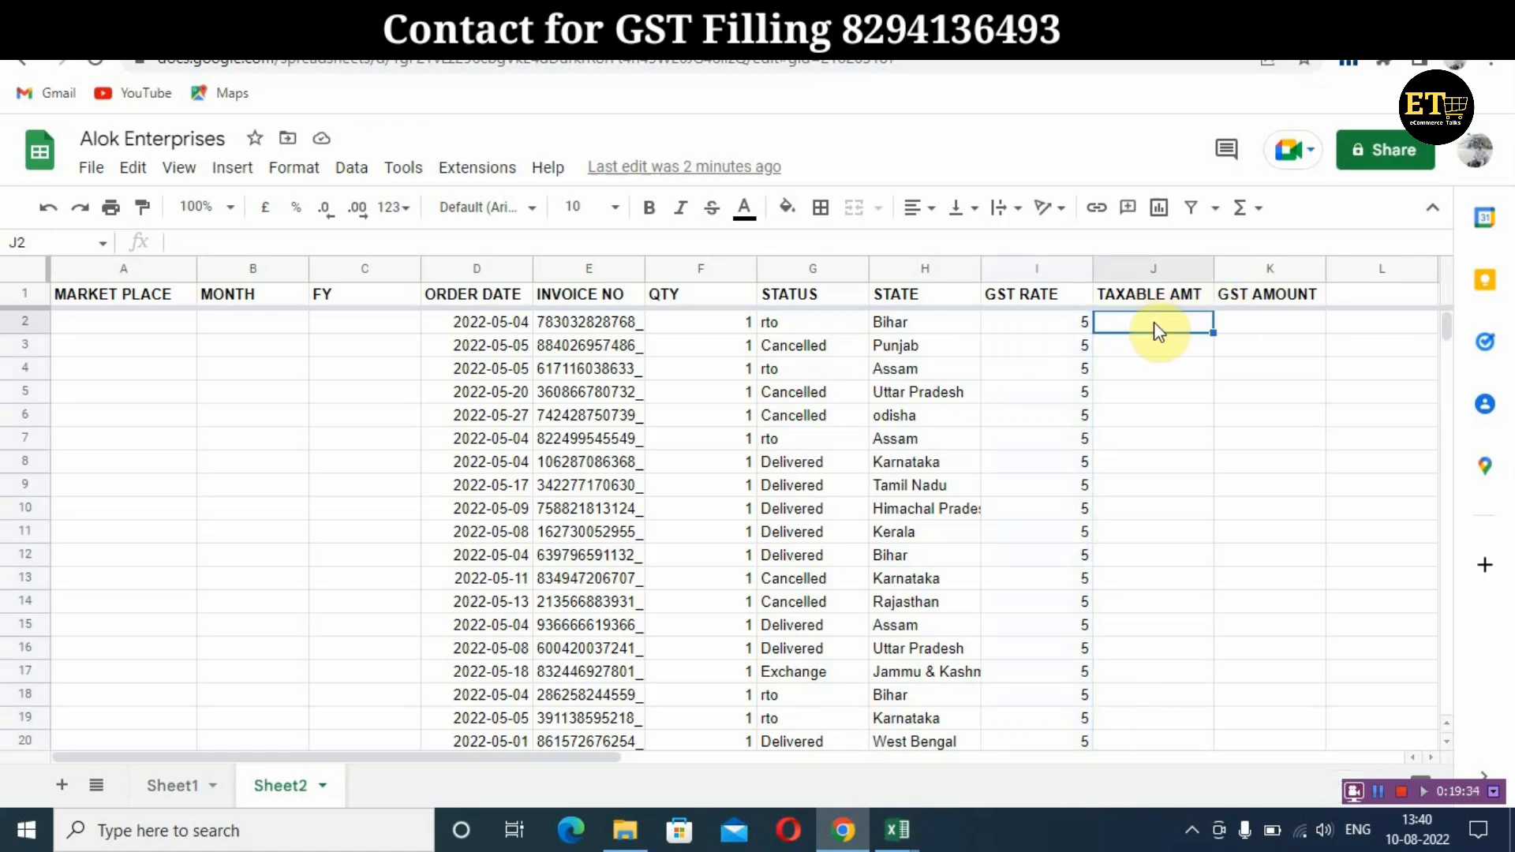
{"action": "key", "text": "ctrl+v"}
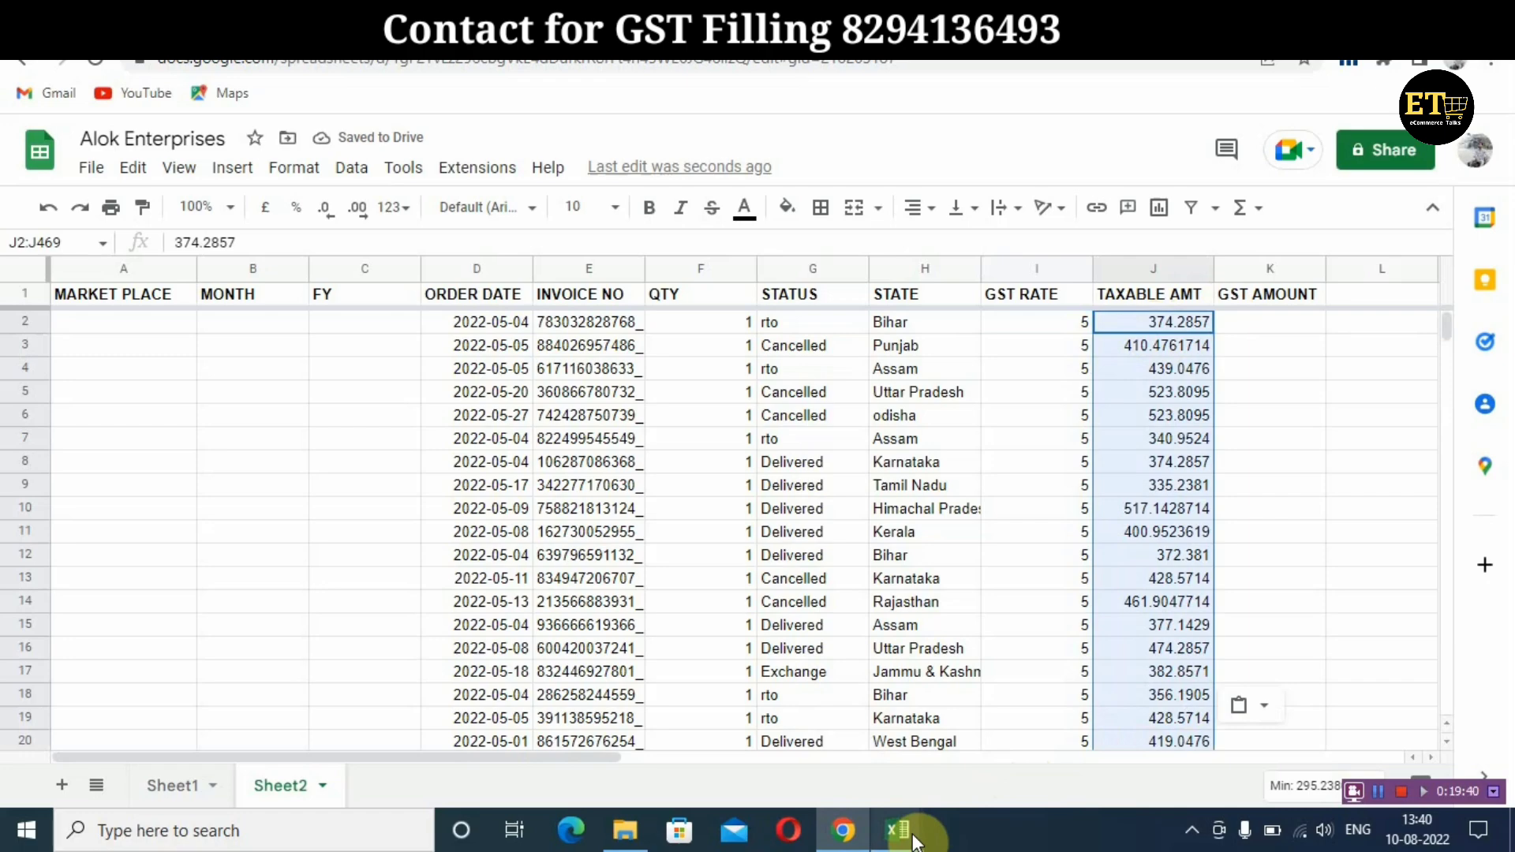
{"action": "mouse_move", "coordinate": [900, 828]}
{"action": "mouse_move", "coordinate": [1429, 733]}
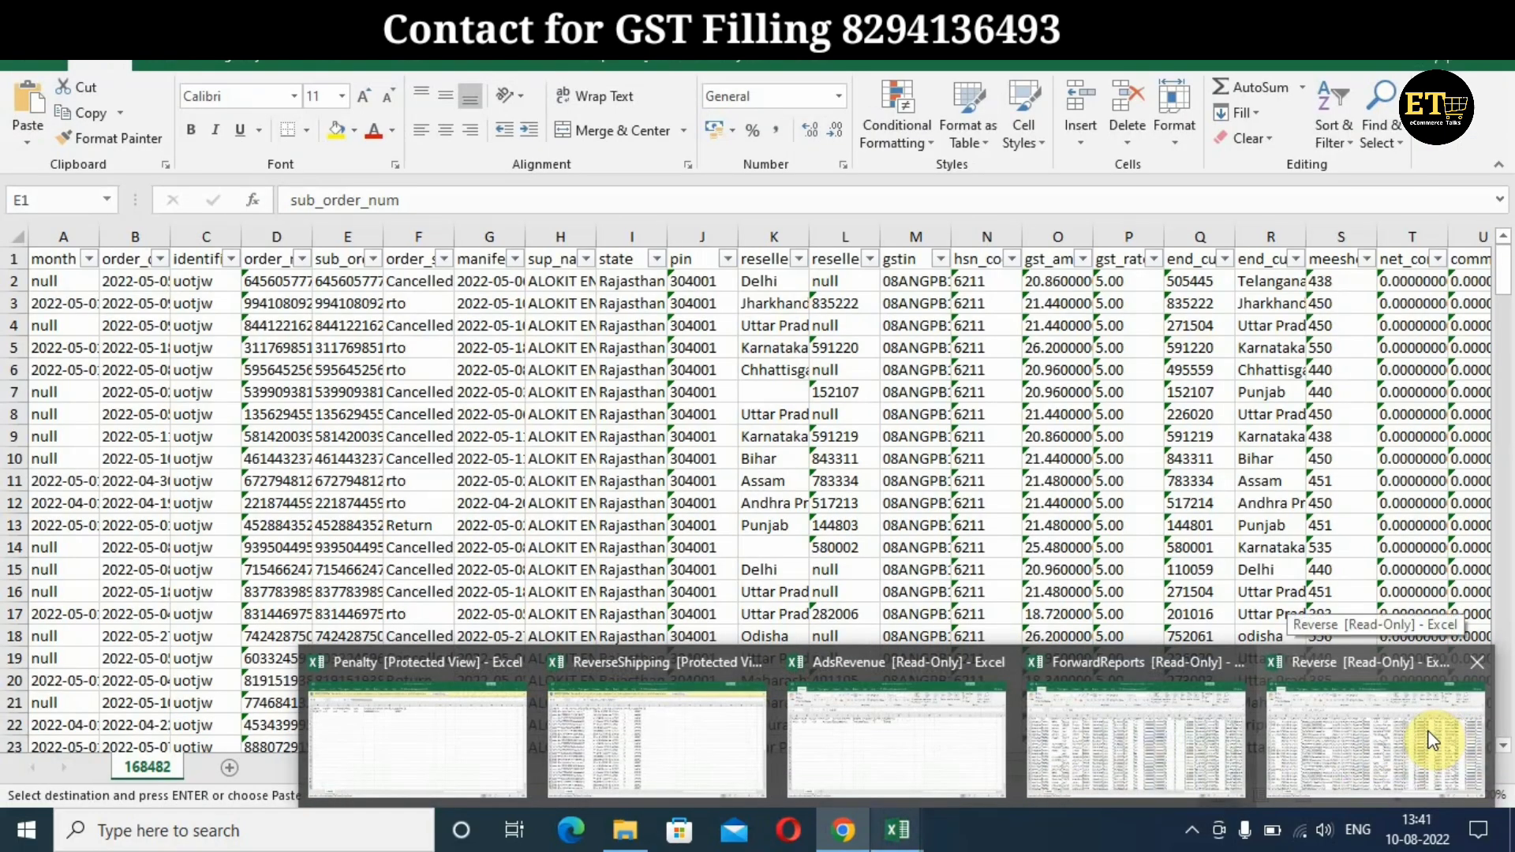
{"action": "left_click", "coordinate": [1430, 740]}
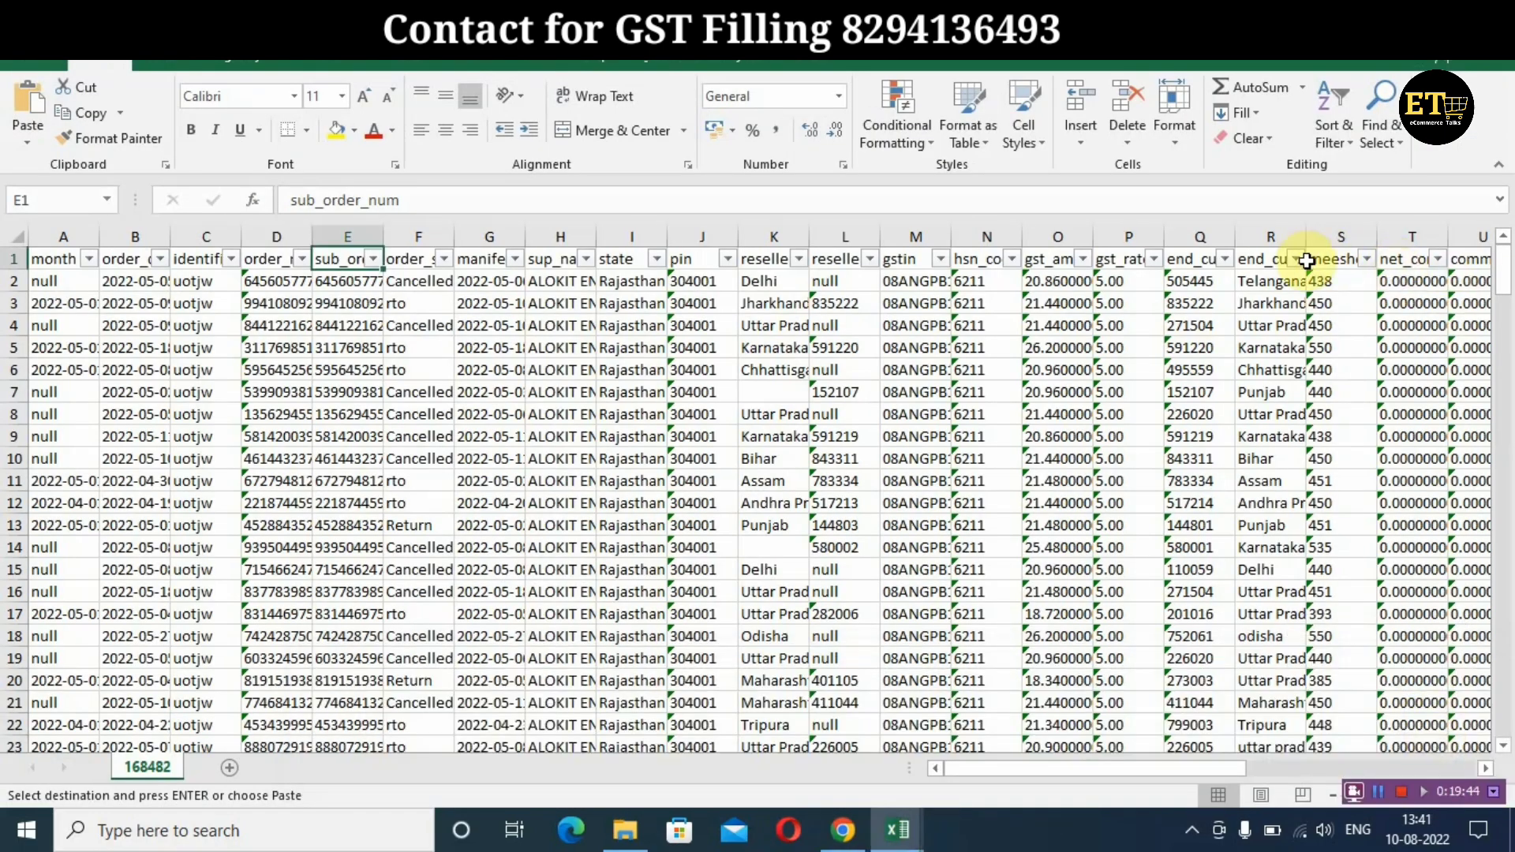
{"action": "left_click", "coordinate": [843, 830]}
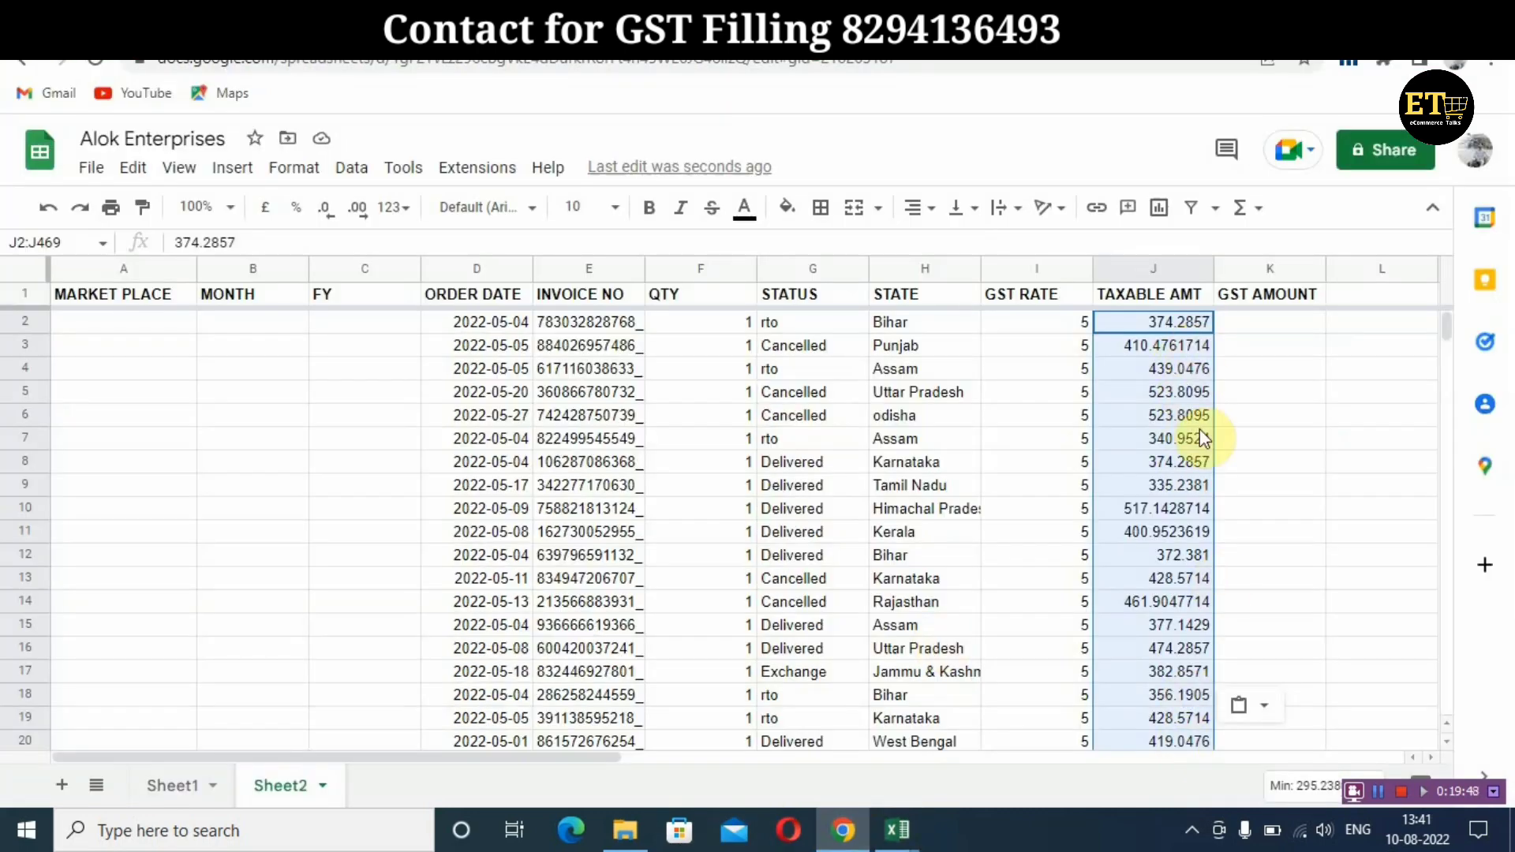
Switch to ForwardReports in Excel and insert a blank column U between meesho_price and net_commission
{"action": "mouse_move", "coordinate": [898, 830]}
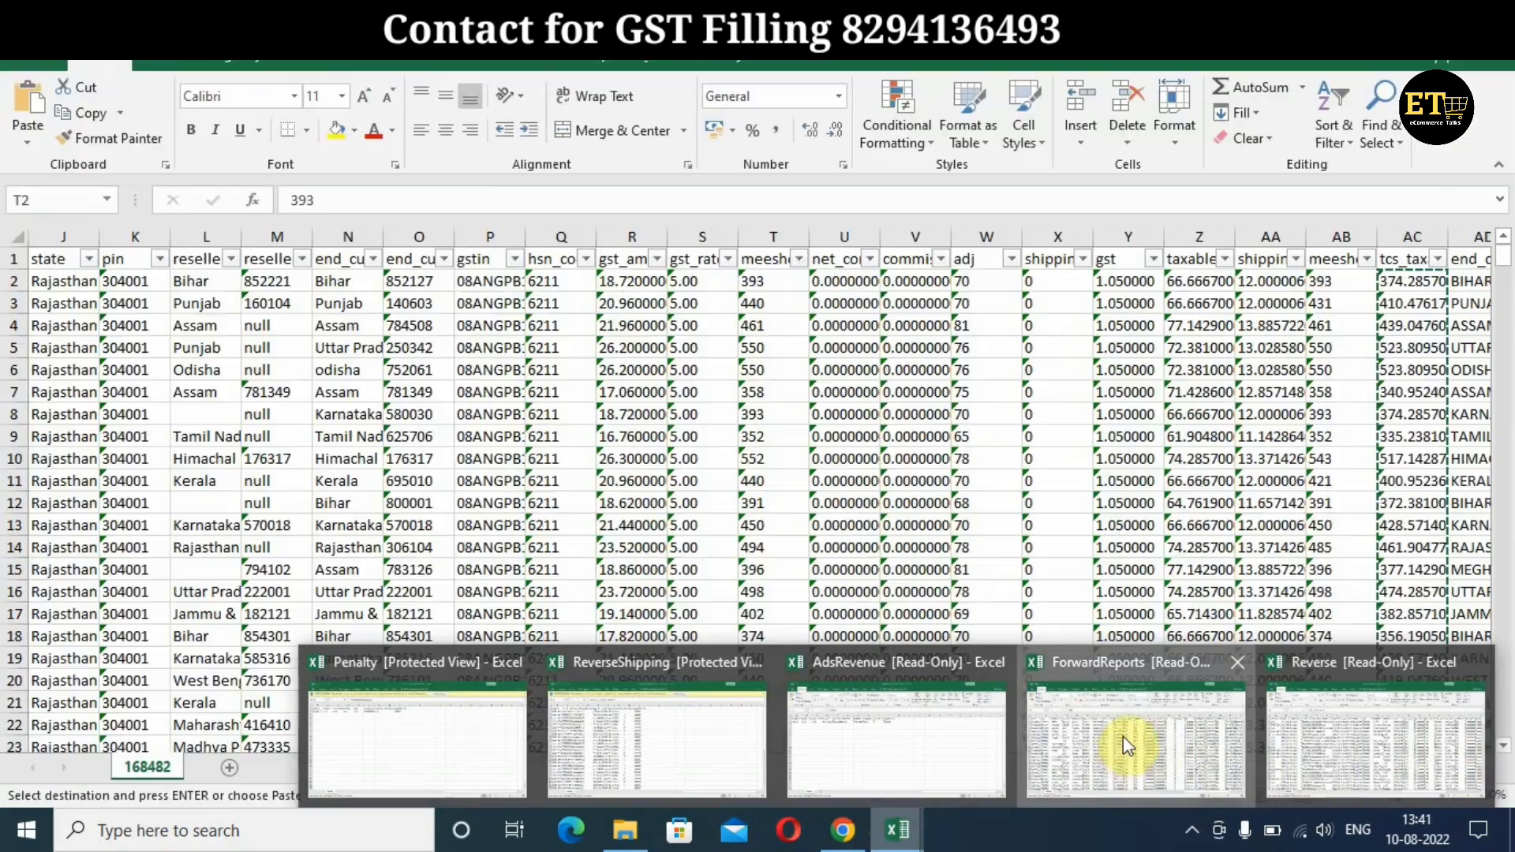
{"action": "left_click", "coordinate": [1124, 736]}
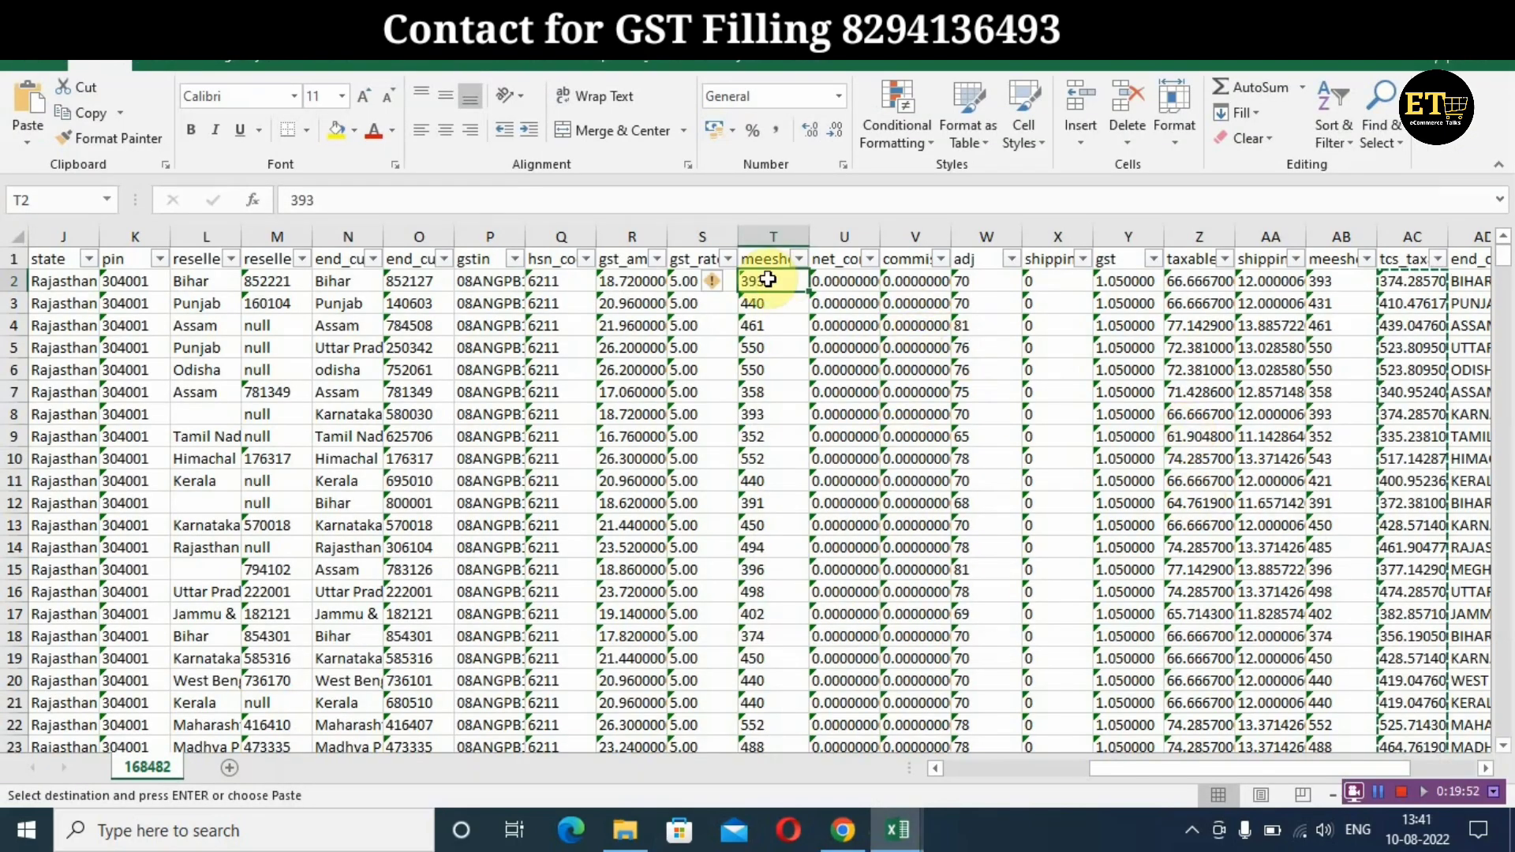
{"action": "left_click", "coordinate": [848, 229]}
{"action": "right_click", "coordinate": [849, 230]}
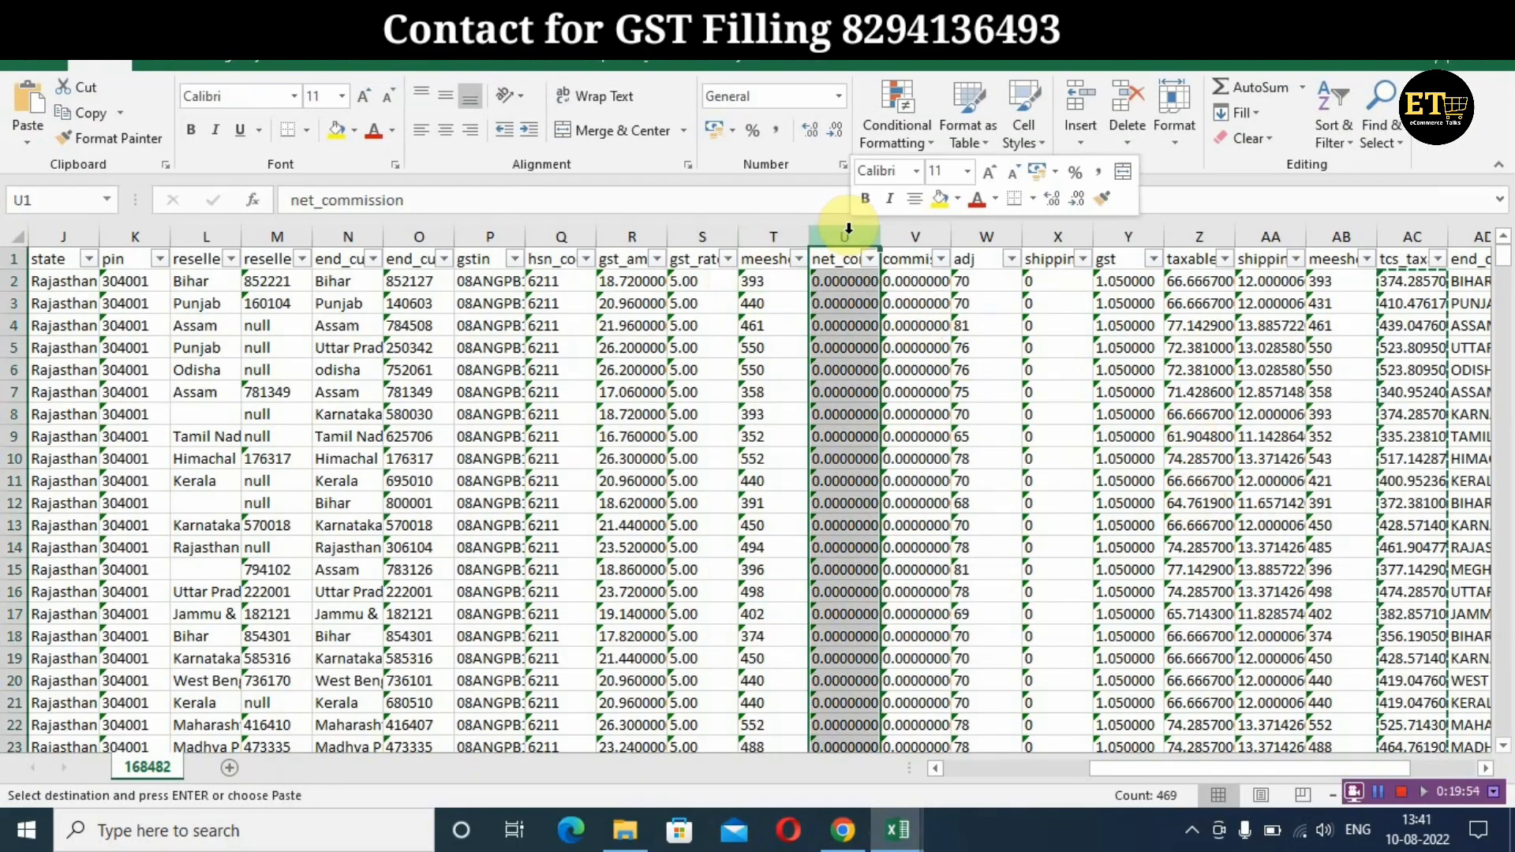
{"action": "left_click", "coordinate": [1262, 482]}
{"action": "double_click", "coordinate": [1263, 483]}
{"action": "left_click", "coordinate": [843, 232]}
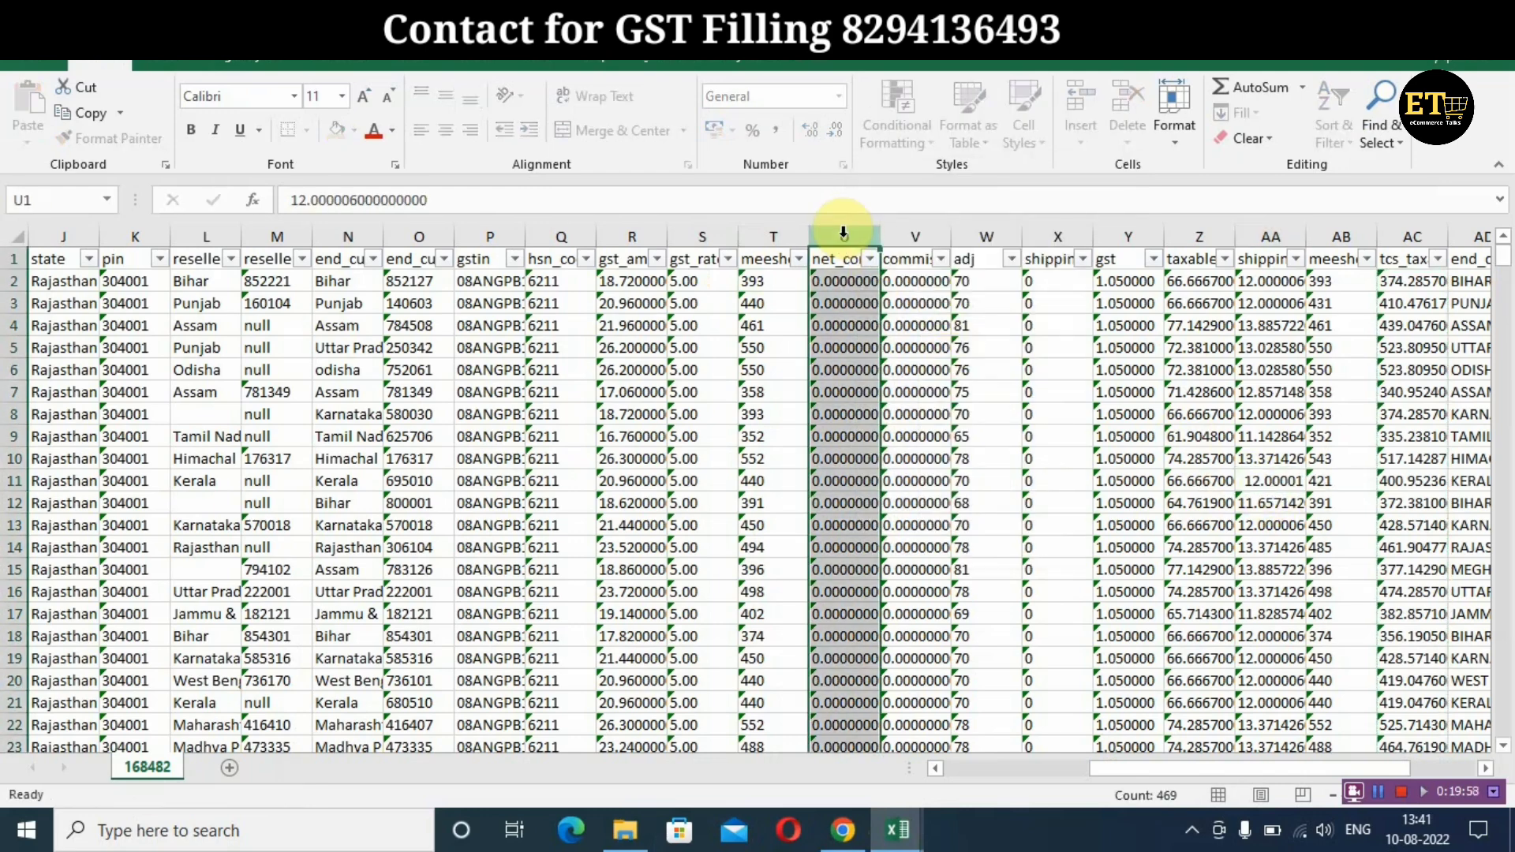
{"action": "right_click", "coordinate": [844, 232]}
{"action": "left_click", "coordinate": [919, 389]}
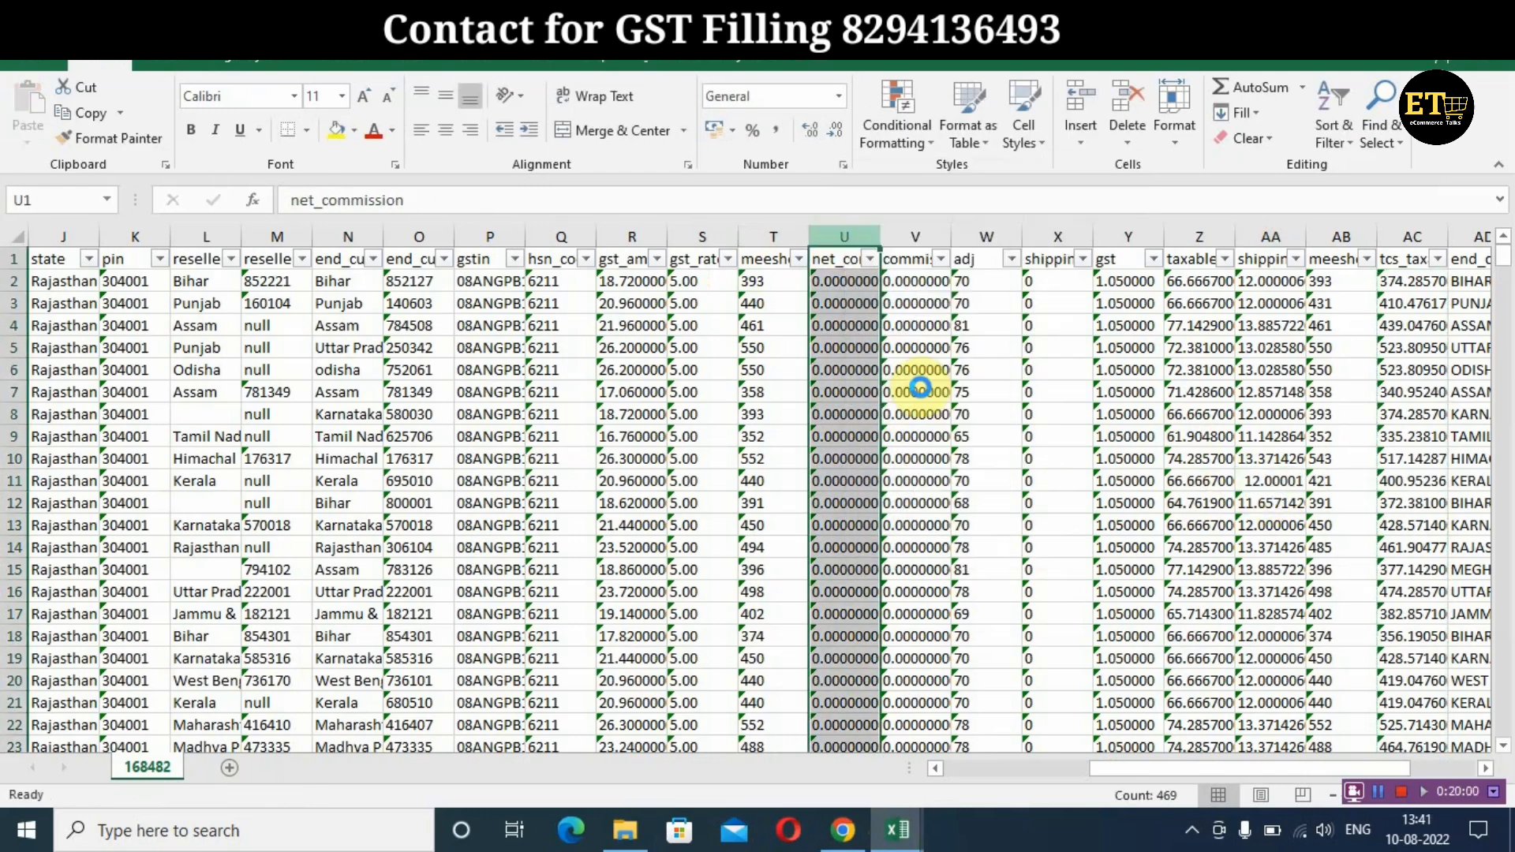
Subtract the GST amount from the Meesho price in U2 with =T2-R2 and compare it with the tcs_taxable_amount in AD2
{"action": "left_click", "coordinate": [845, 283]}
{"action": "type", "text": "="}
{"action": "left_click", "coordinate": [778, 277]}
{"action": "type", "text": "-"}
{"action": "left_click", "coordinate": [631, 285]}
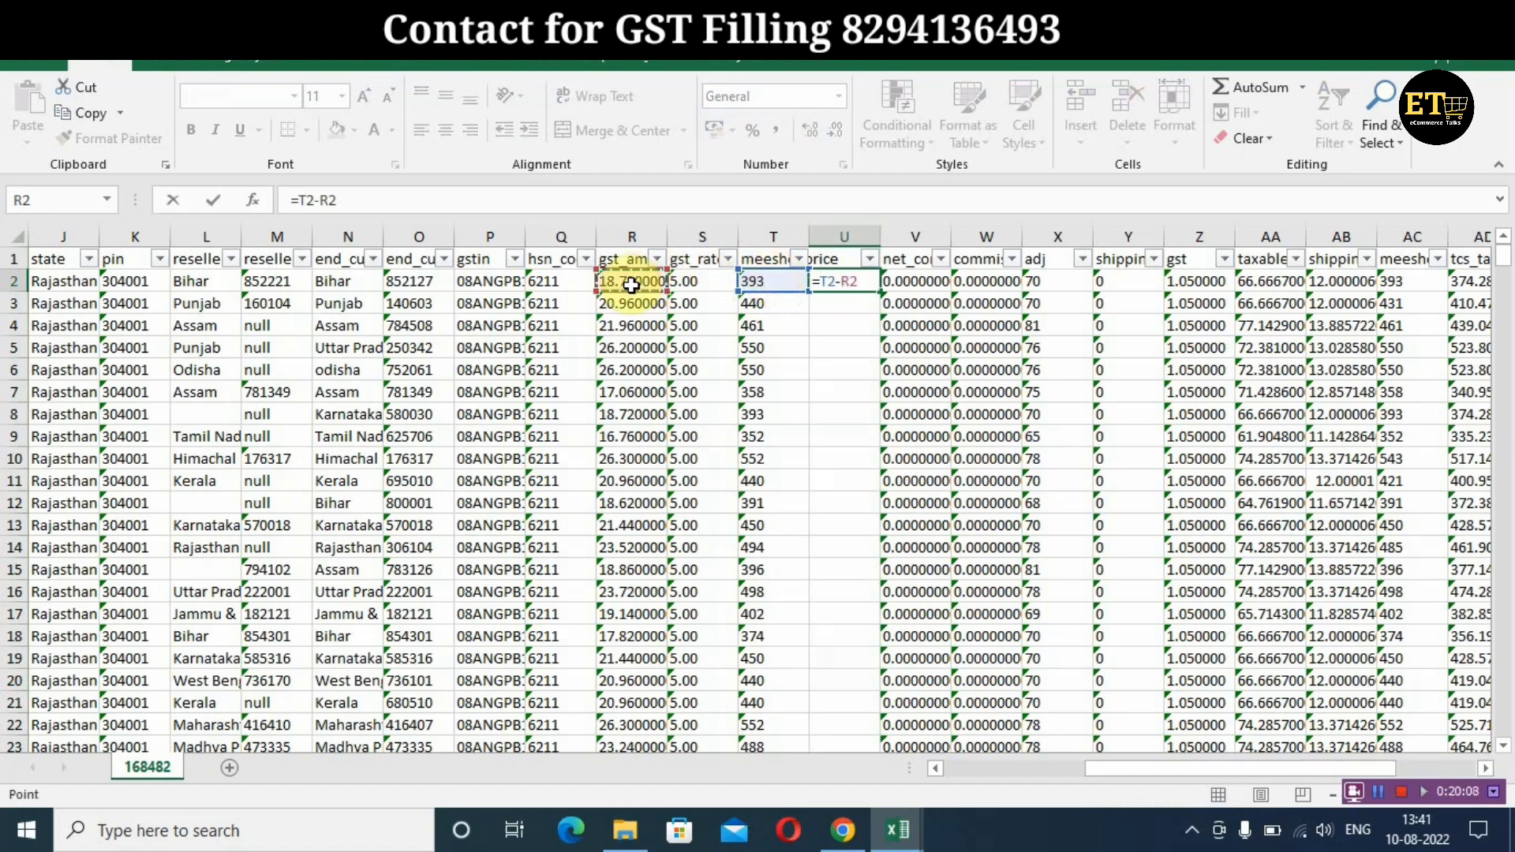
{"action": "key", "text": "Return"}
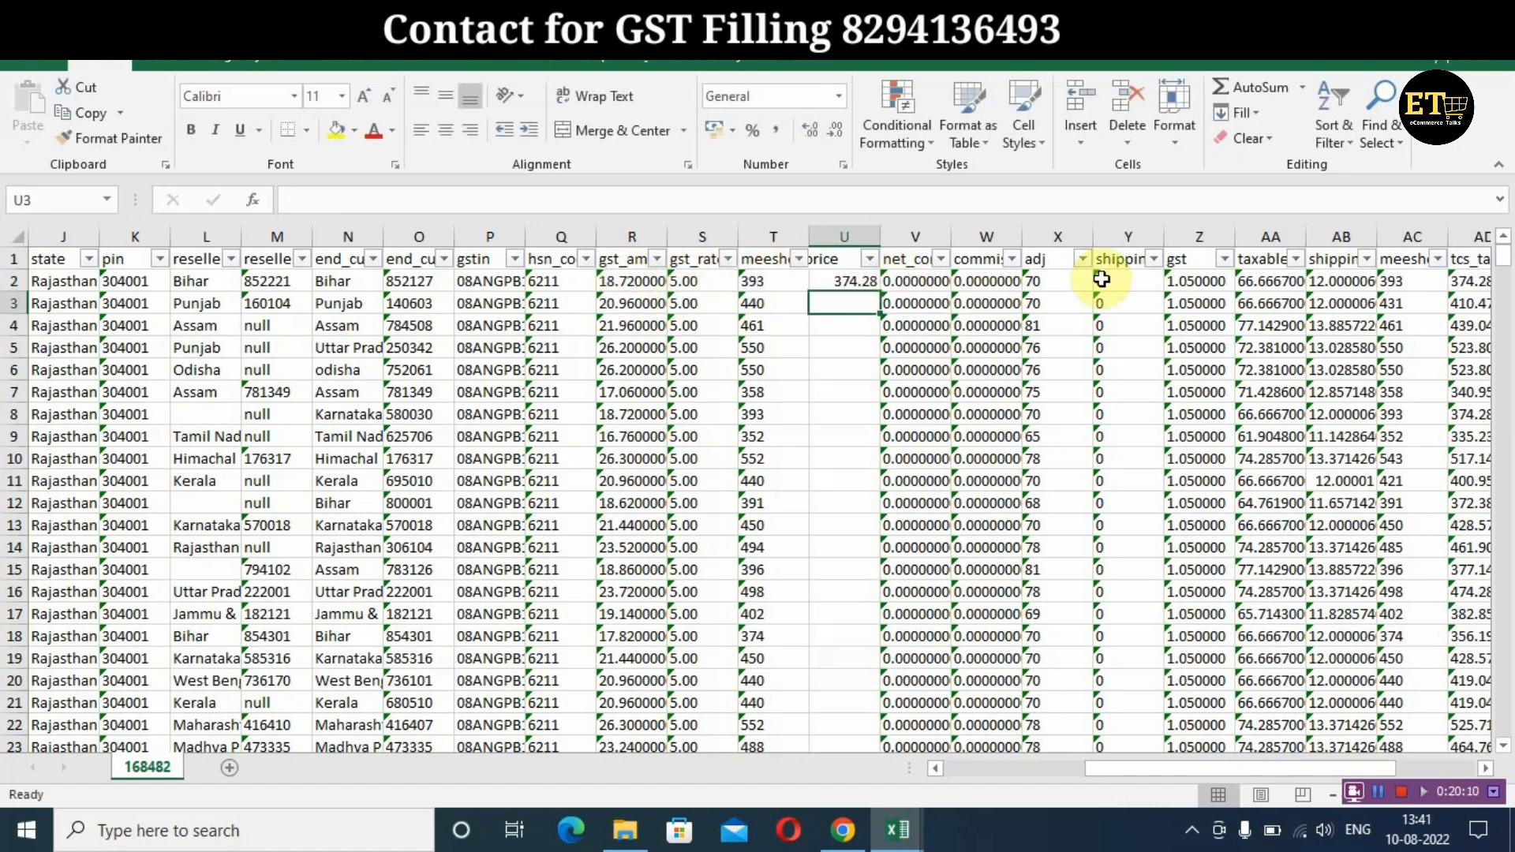
{"action": "left_click", "coordinate": [1475, 280]}
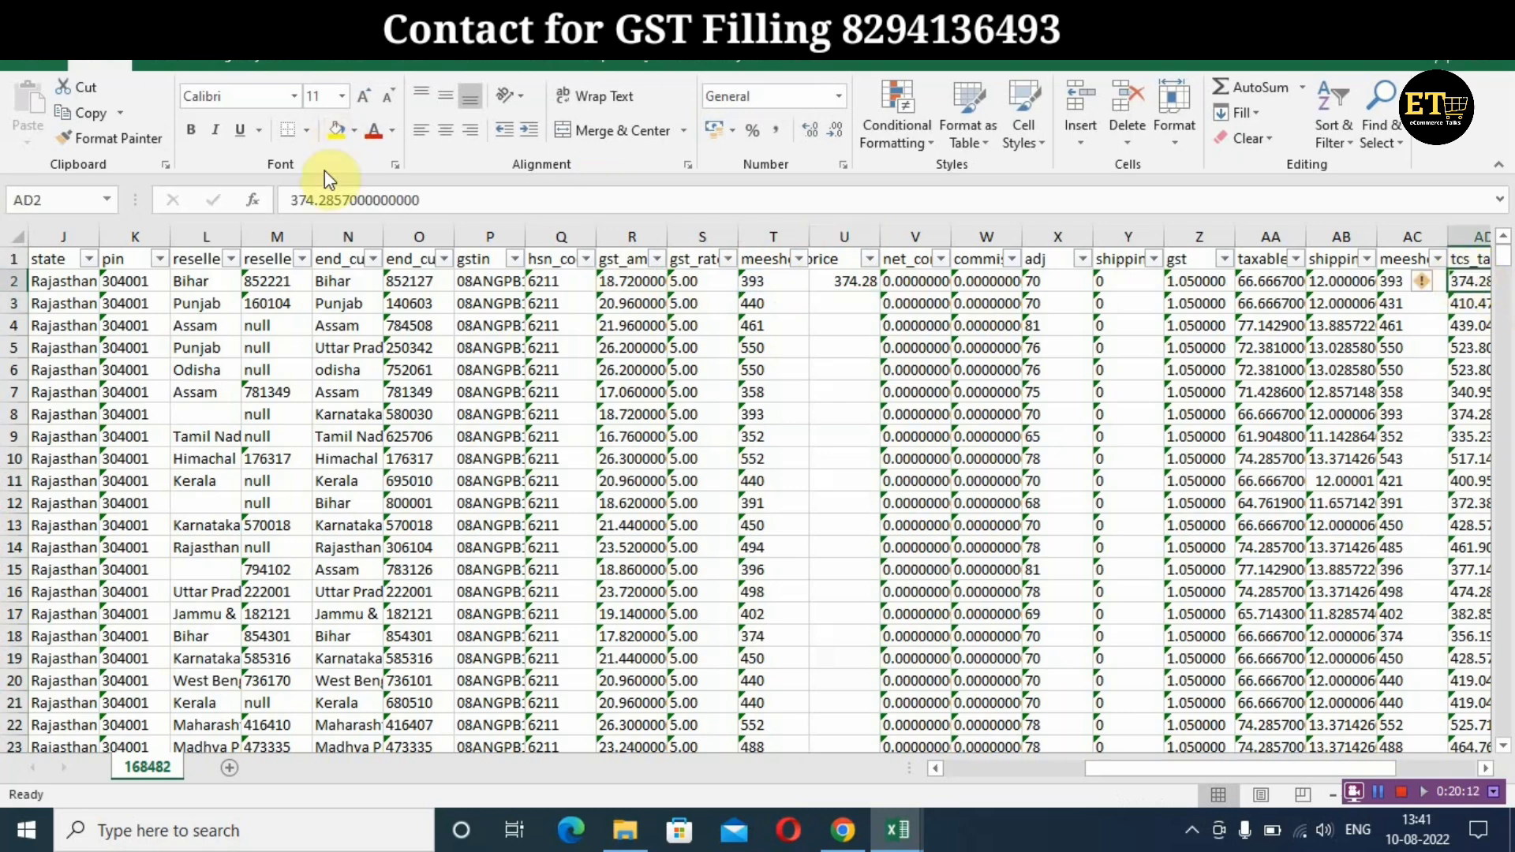
Fill the U2 formula down column U to row 469 and copy the calculated values
{"action": "left_click", "coordinate": [850, 283]}
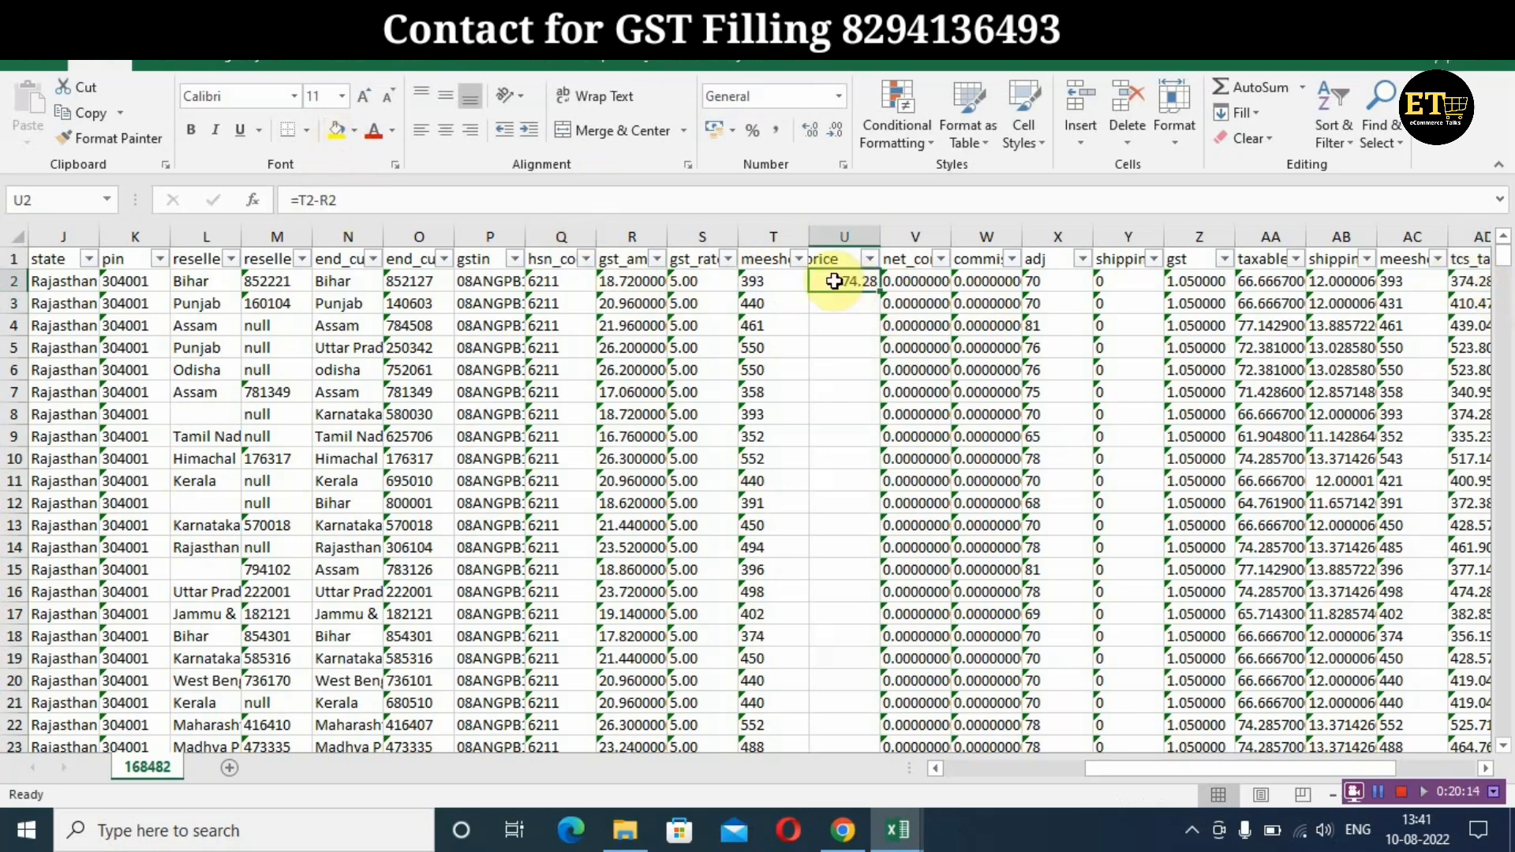
{"action": "left_click_drag", "start_coordinate": [883, 293], "coordinate": [876, 573]}
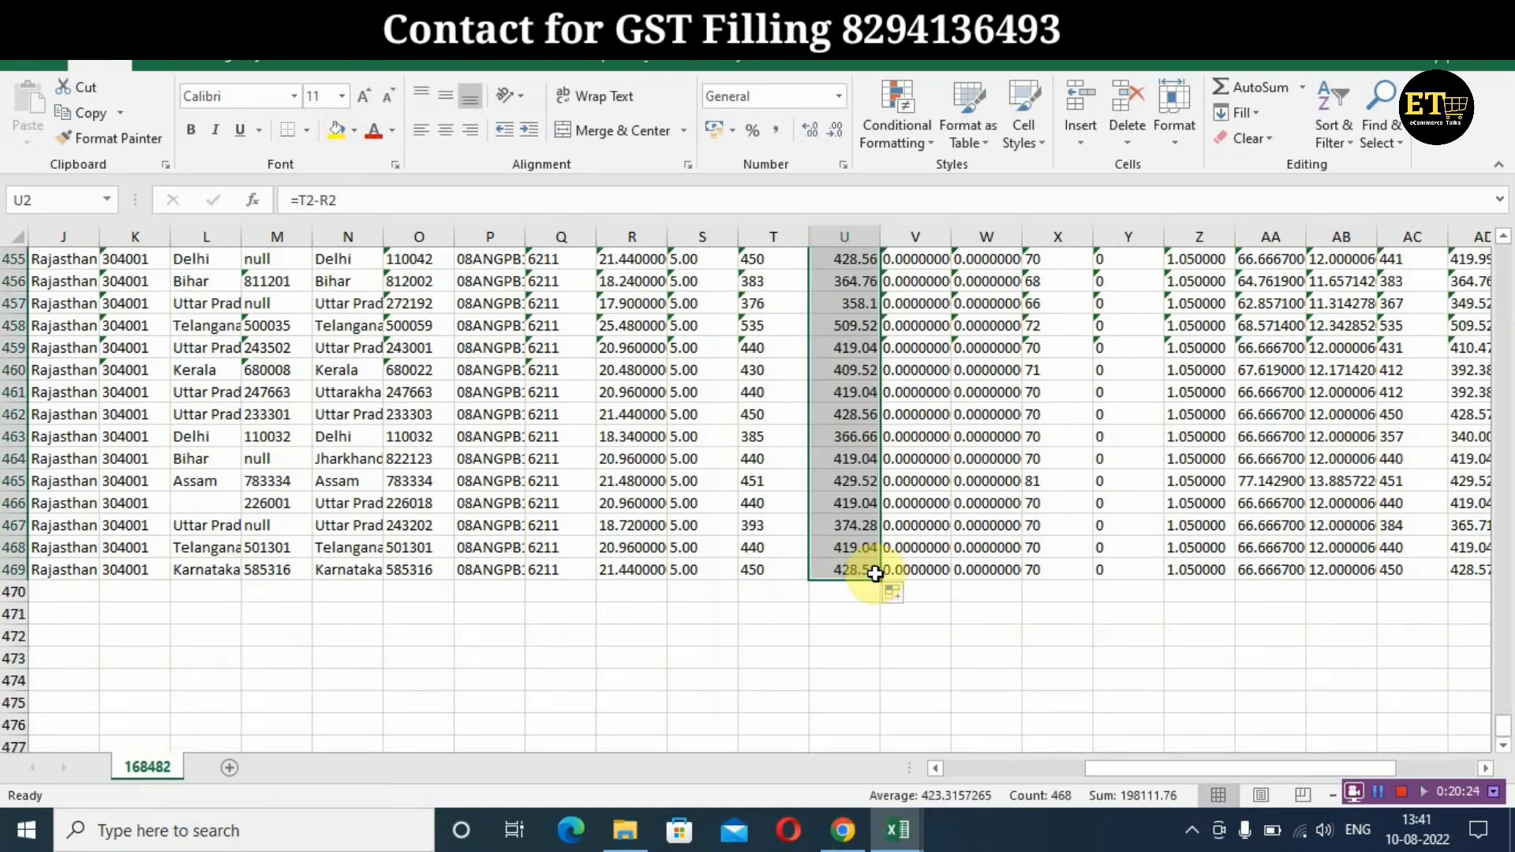
{"action": "key", "text": "ctrl+c"}
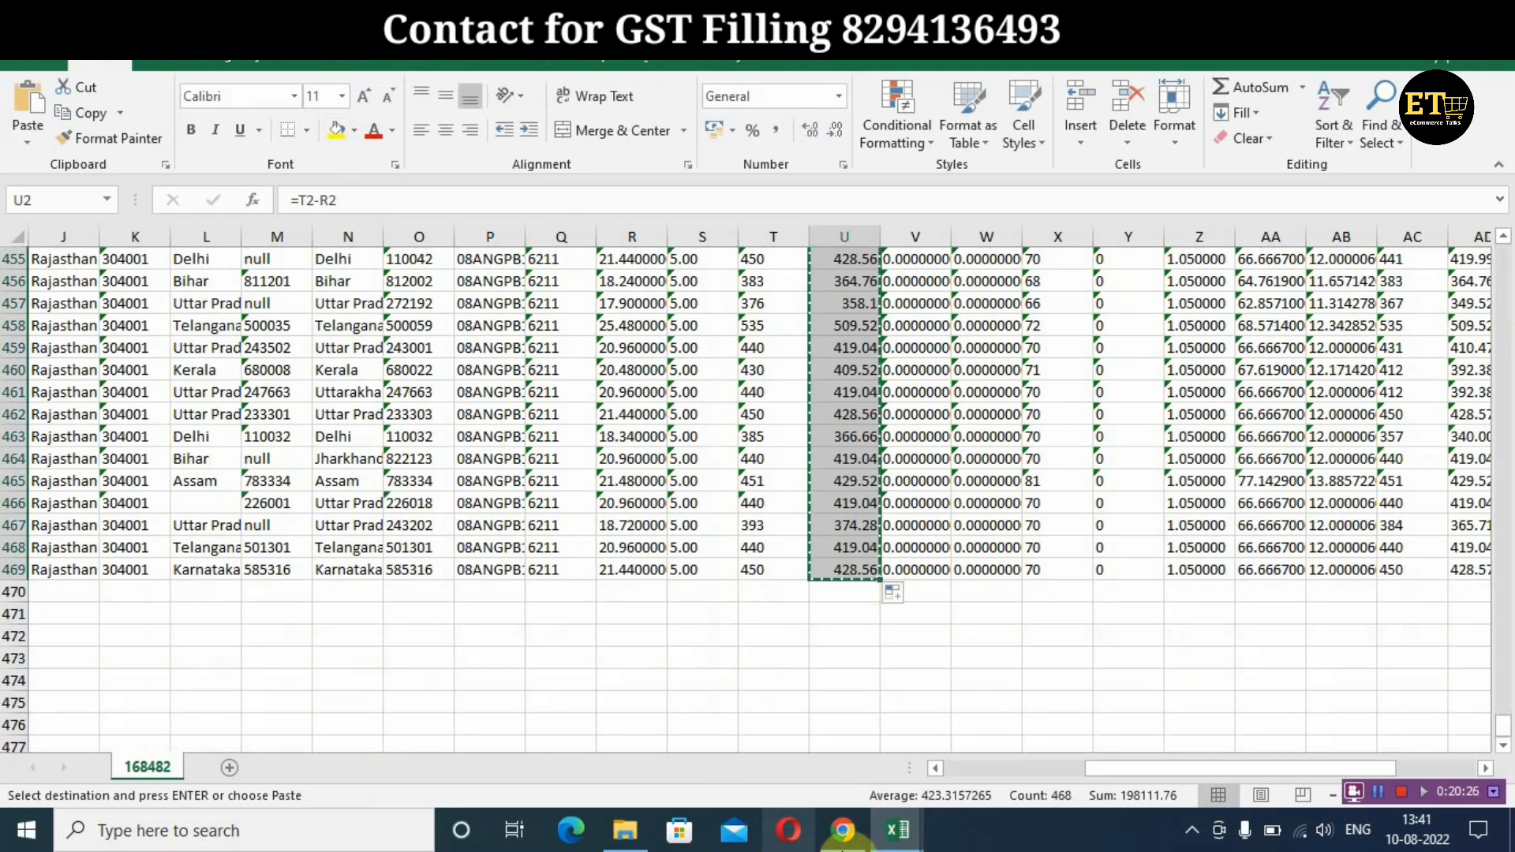
Switch to the Alok Enterprises Google Sheet and paste the calculated taxable amounts over the TAXABLE AMT column, starting at J2
{"action": "left_click", "coordinate": [843, 830]}
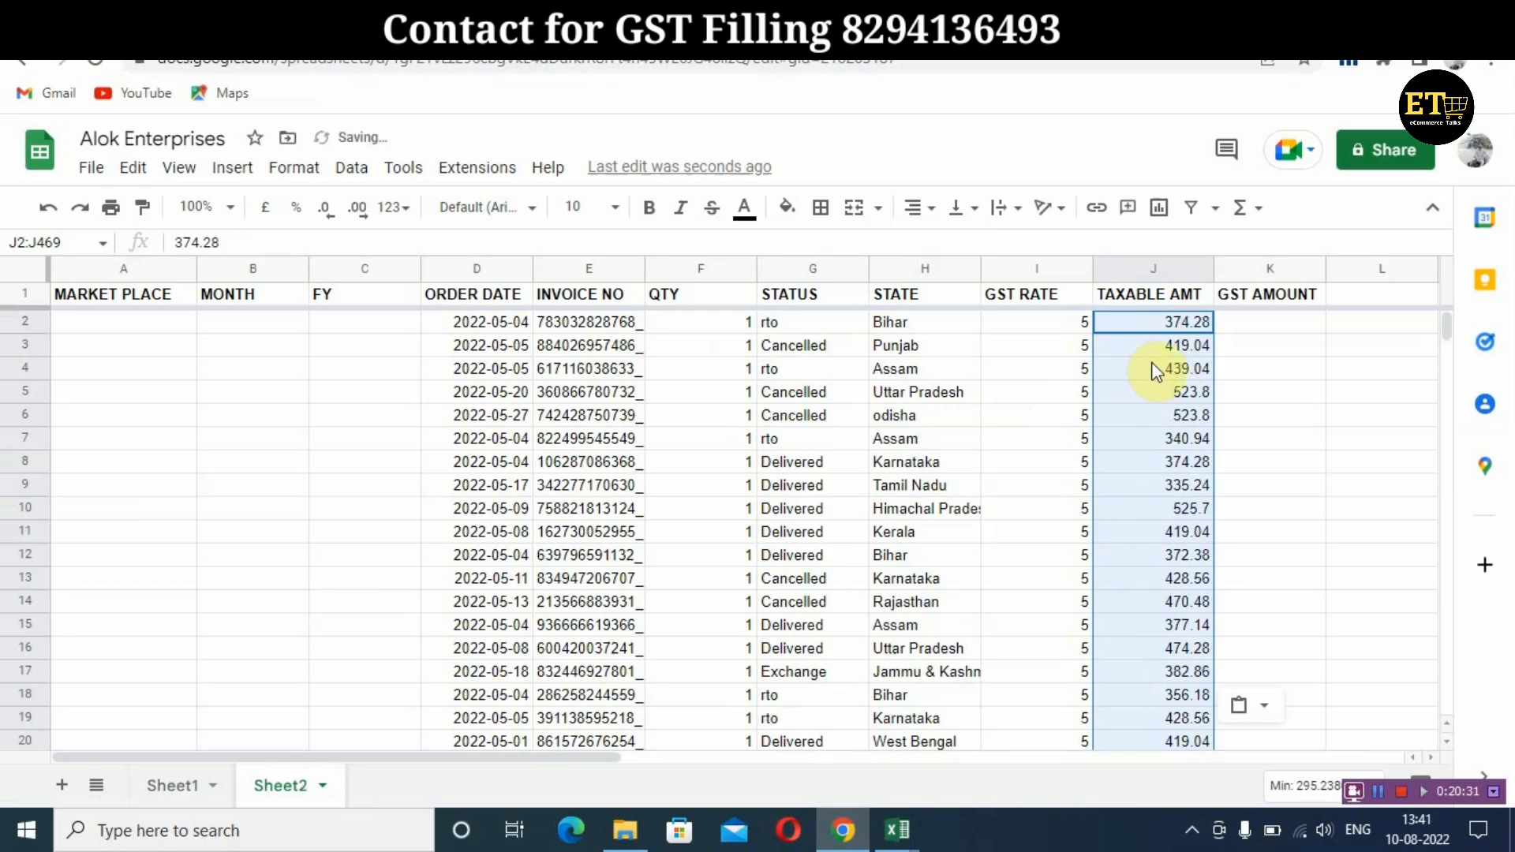
Switch to the ForwardReports workbook in Excel and copy the gst_amount values from R2 down to row 469
{"action": "left_click", "coordinate": [897, 825]}
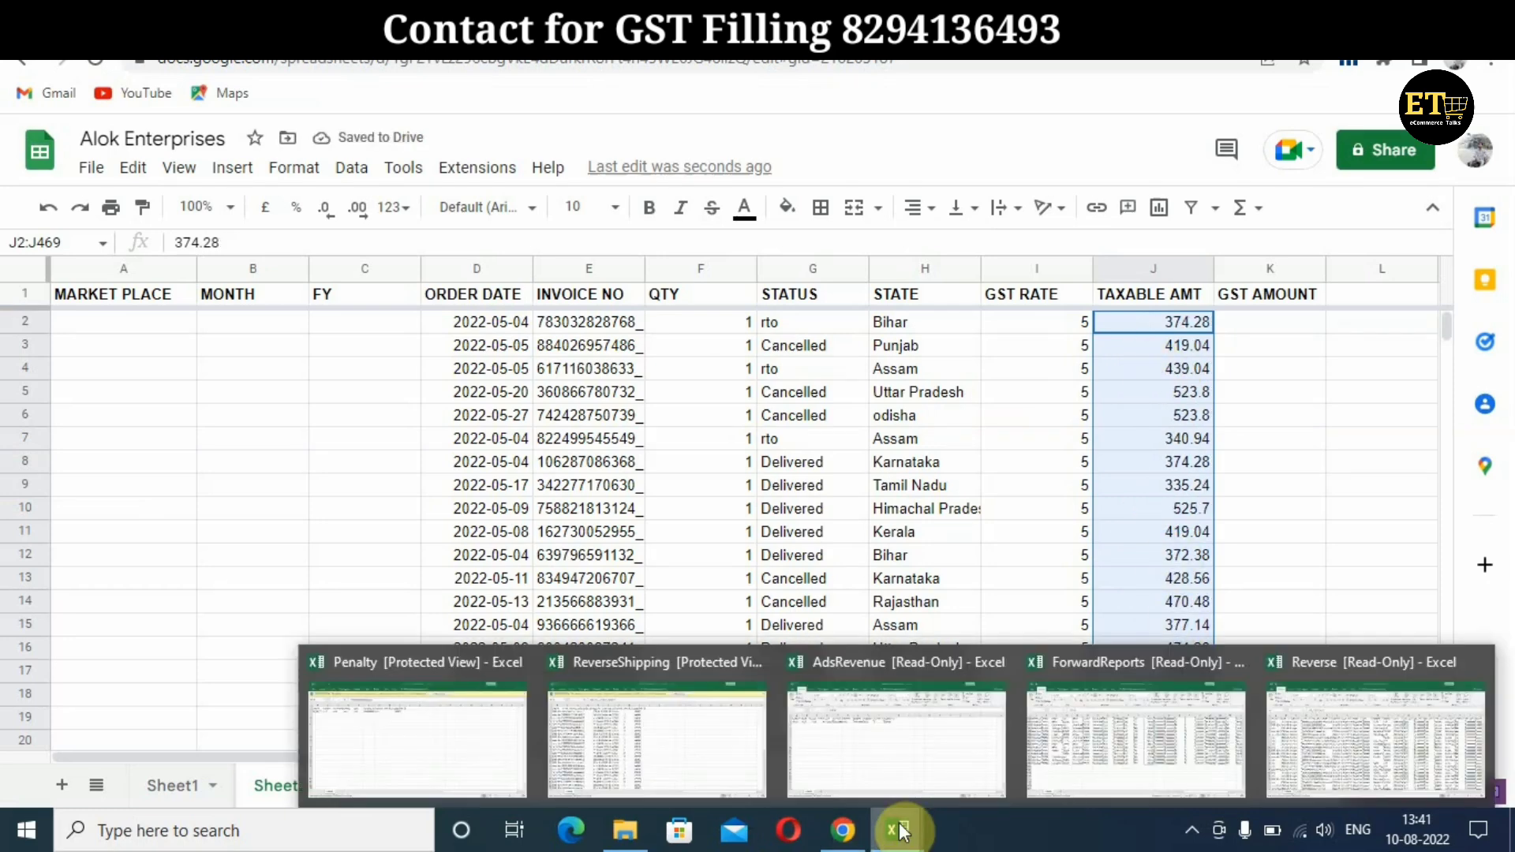
{"action": "left_click", "coordinate": [1334, 722]}
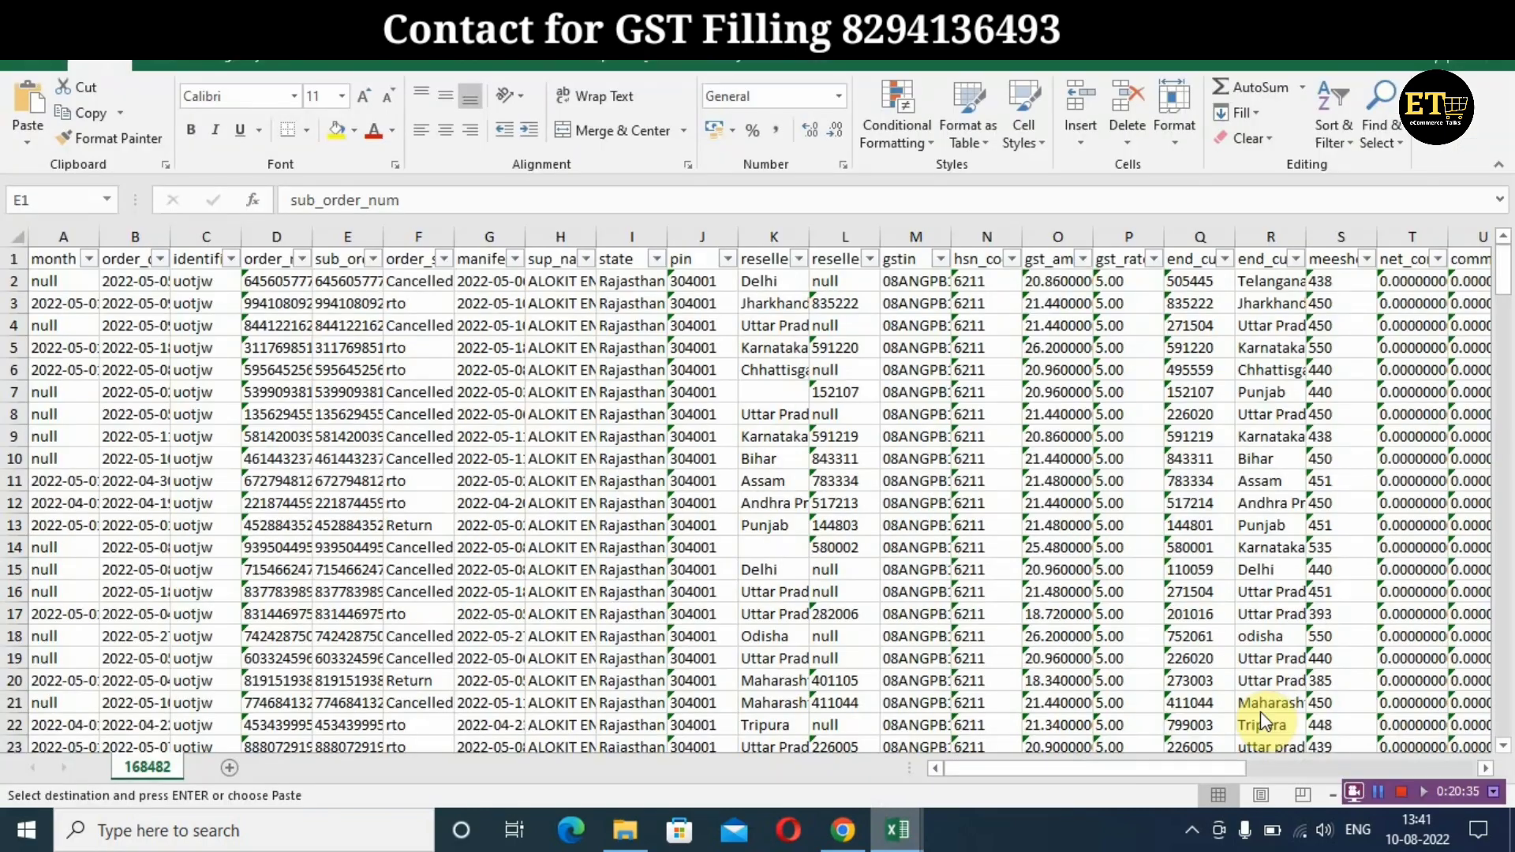
{"action": "left_click", "coordinate": [896, 836]}
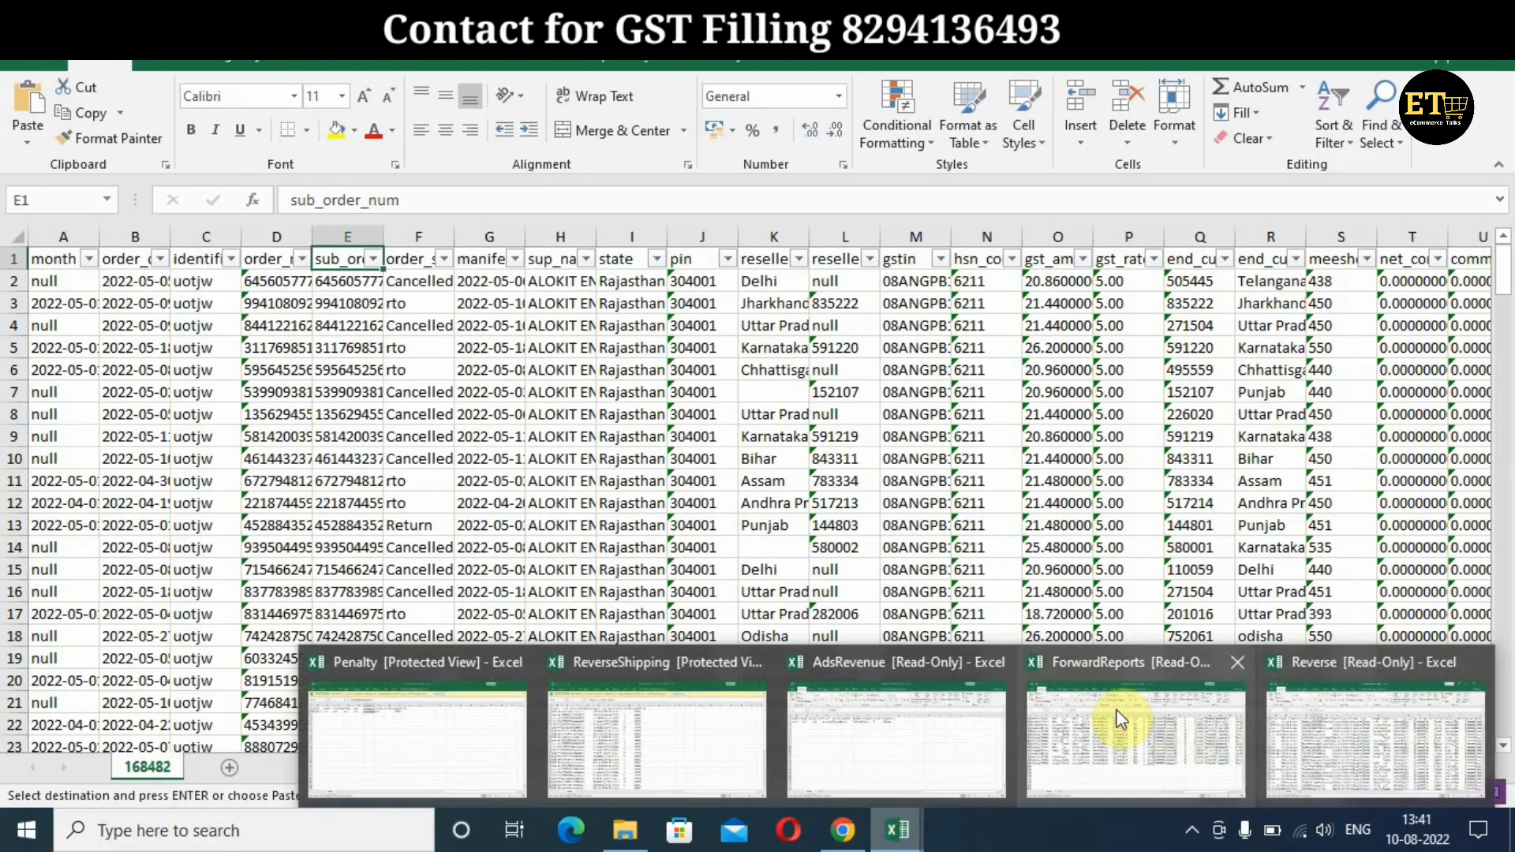
{"action": "left_click", "coordinate": [1156, 756]}
{"action": "scroll", "coordinate": [759, 529], "scroll_direction": "up", "scroll_amount": 18}
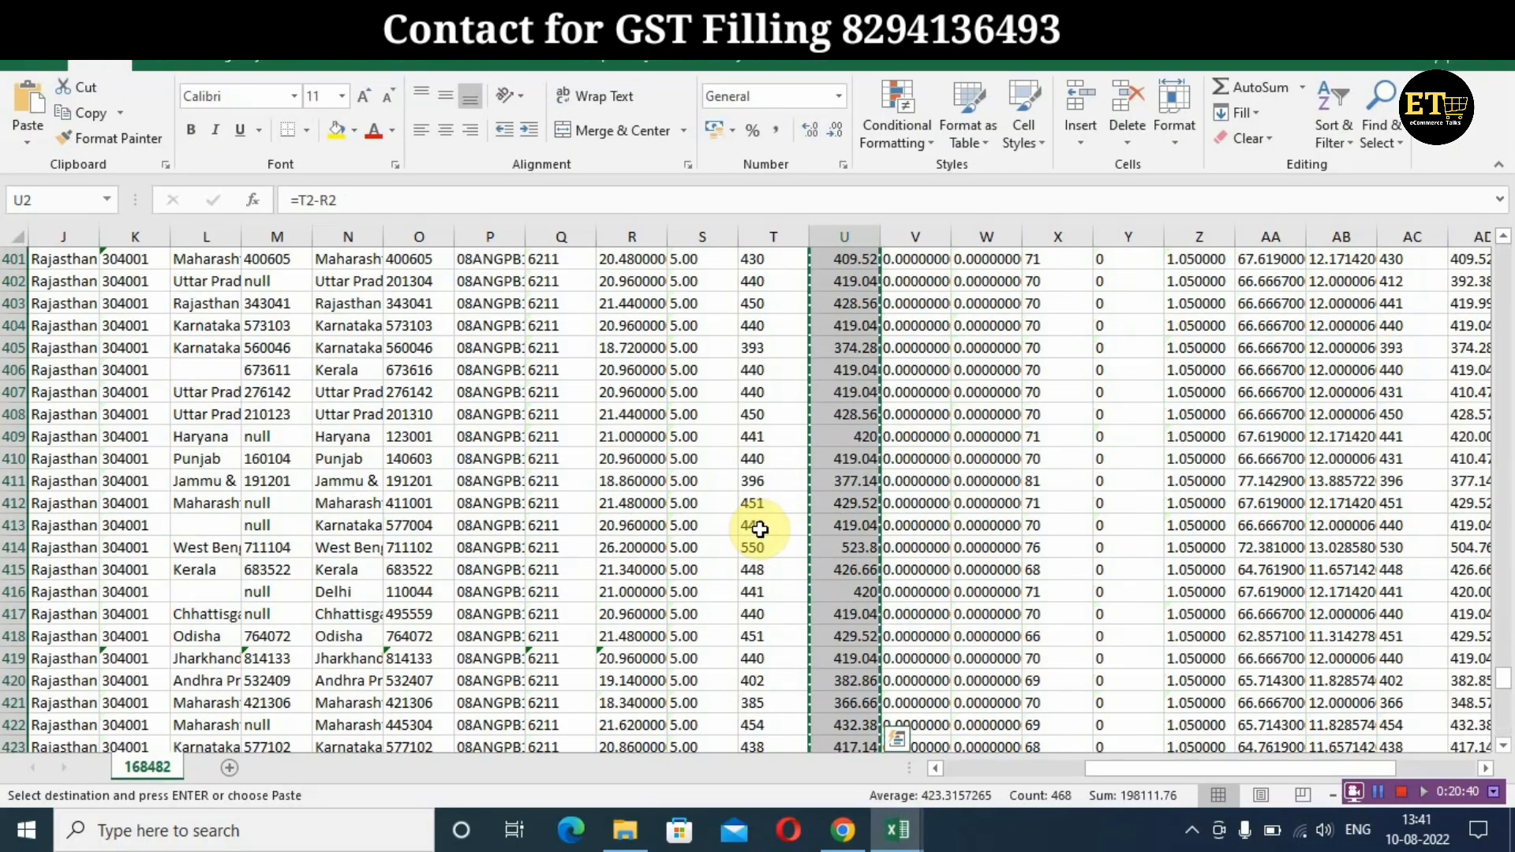
{"action": "scroll", "coordinate": [759, 529], "scroll_direction": "up", "scroll_amount": 5}
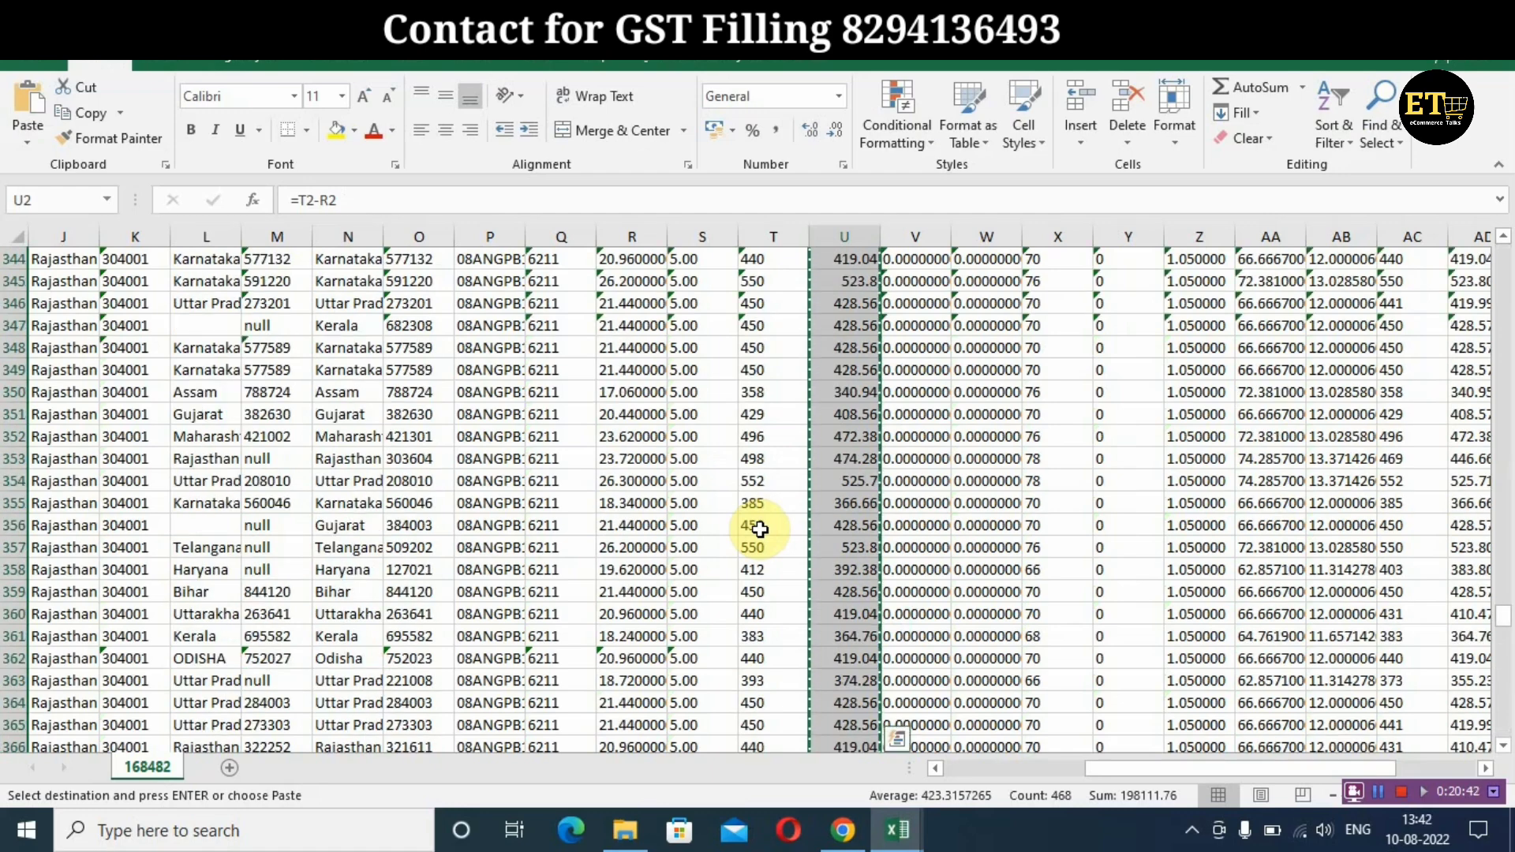
{"action": "key", "text": "ctrl+Up"}
{"action": "key", "text": "Left"}
{"action": "key", "text": "Left"}
{"action": "key", "text": "Left"}
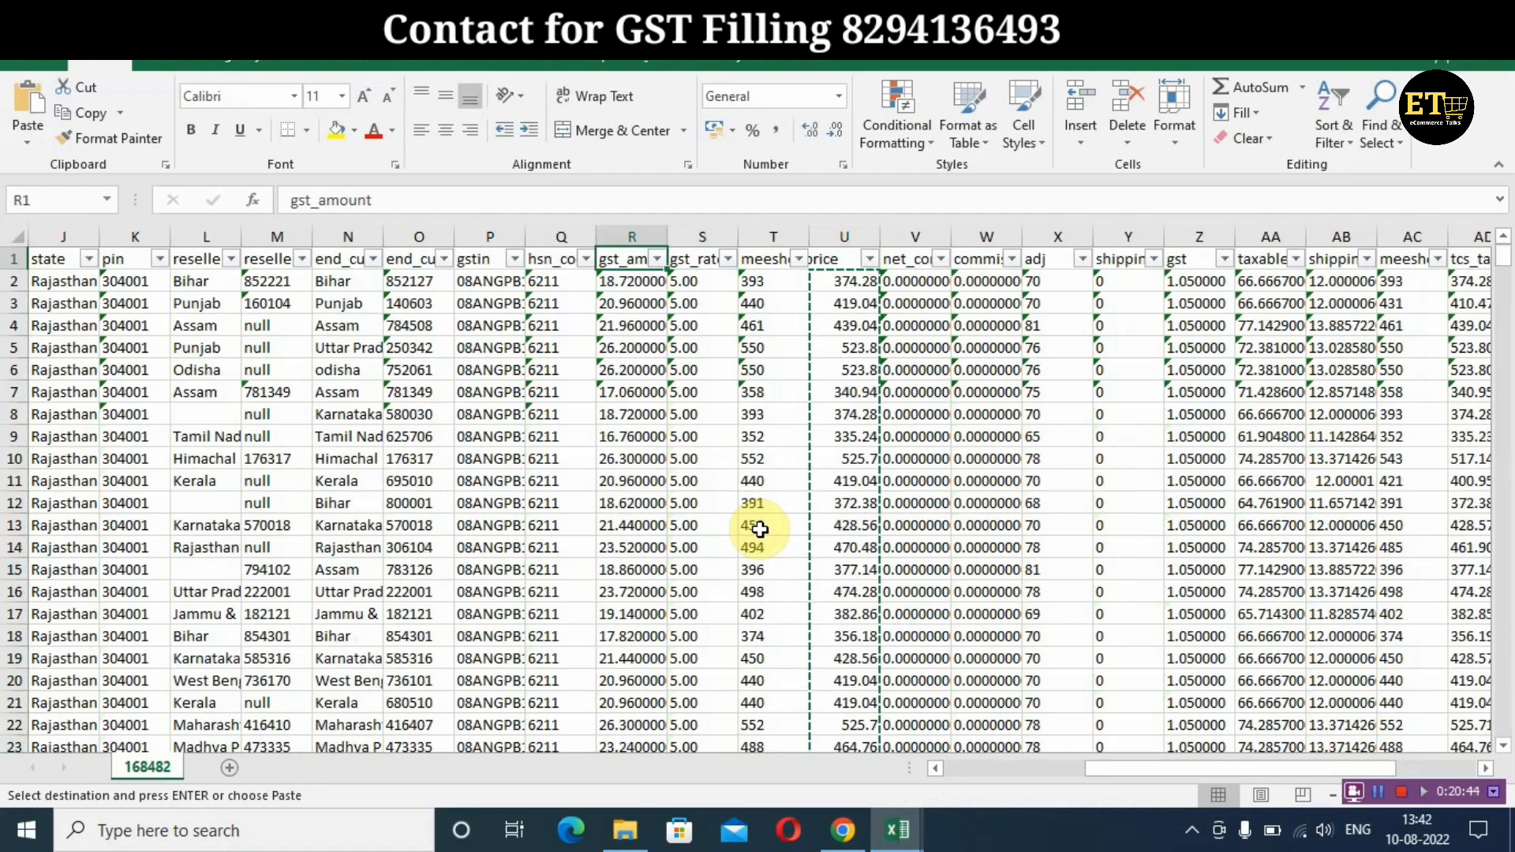
{"action": "key", "text": "Down"}
{"action": "key", "text": "ctrl+shift+Down"}
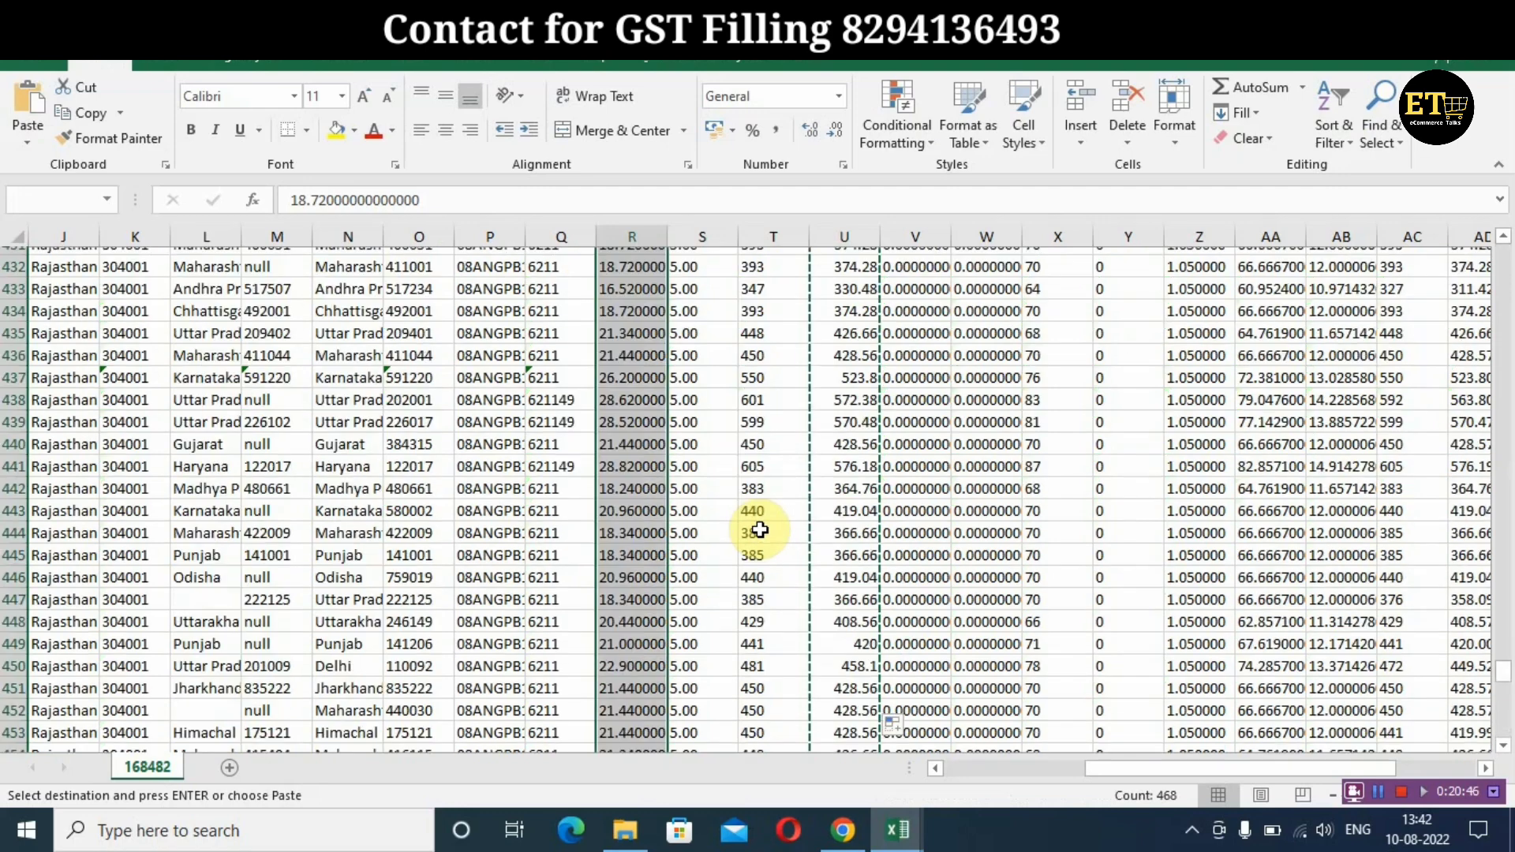
{"action": "key", "text": "ctrl+c"}
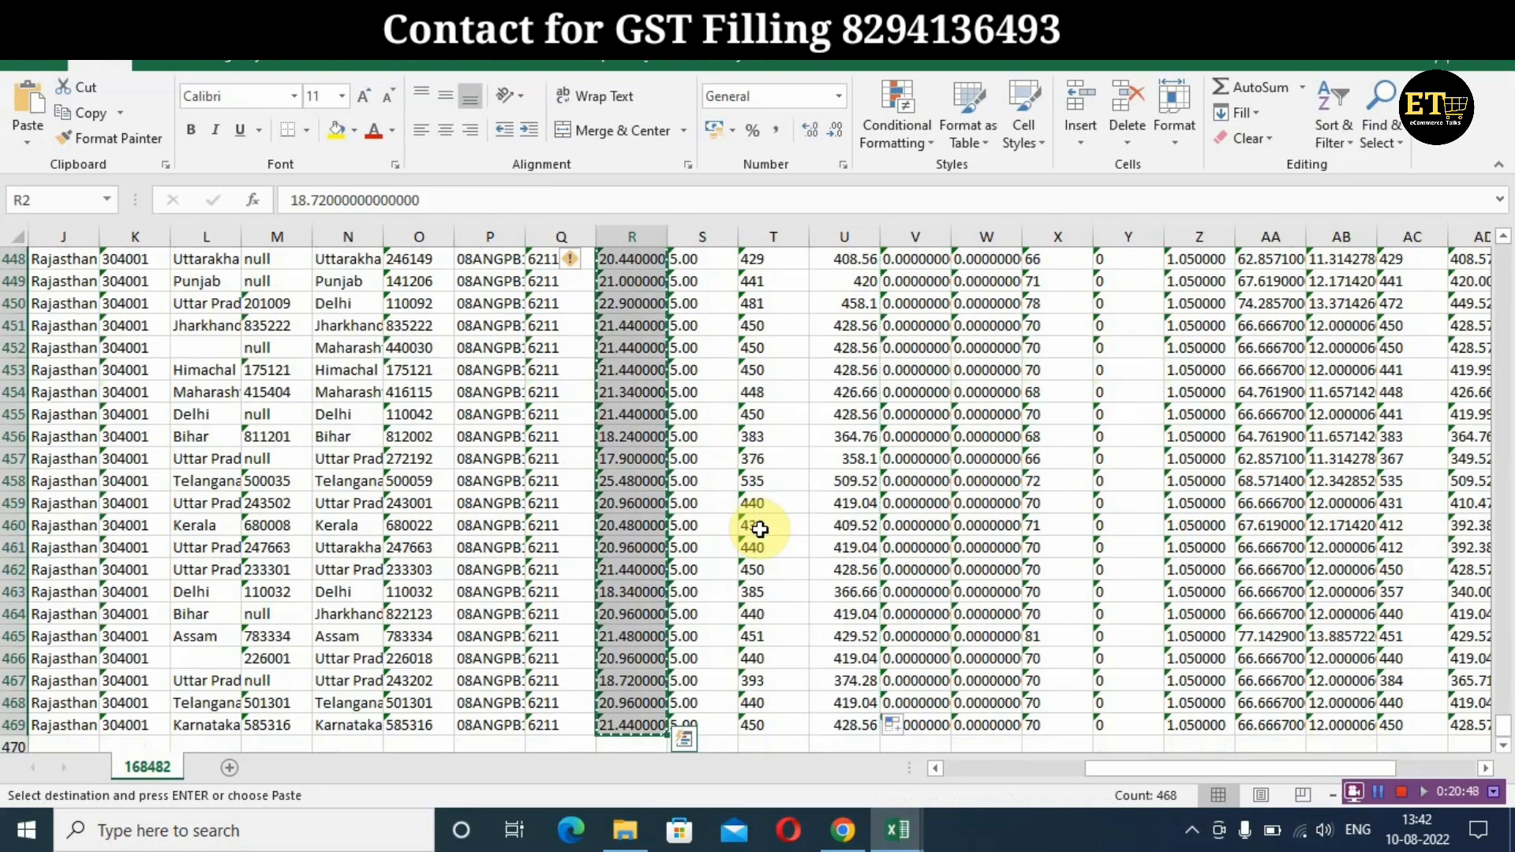
Switch to the Alok Enterprises Google Sheet and paste the GST amounts into the GST AMOUNT column, starting at K2
{"action": "scroll", "coordinate": [759, 529], "scroll_direction": "up", "scroll_amount": 13}
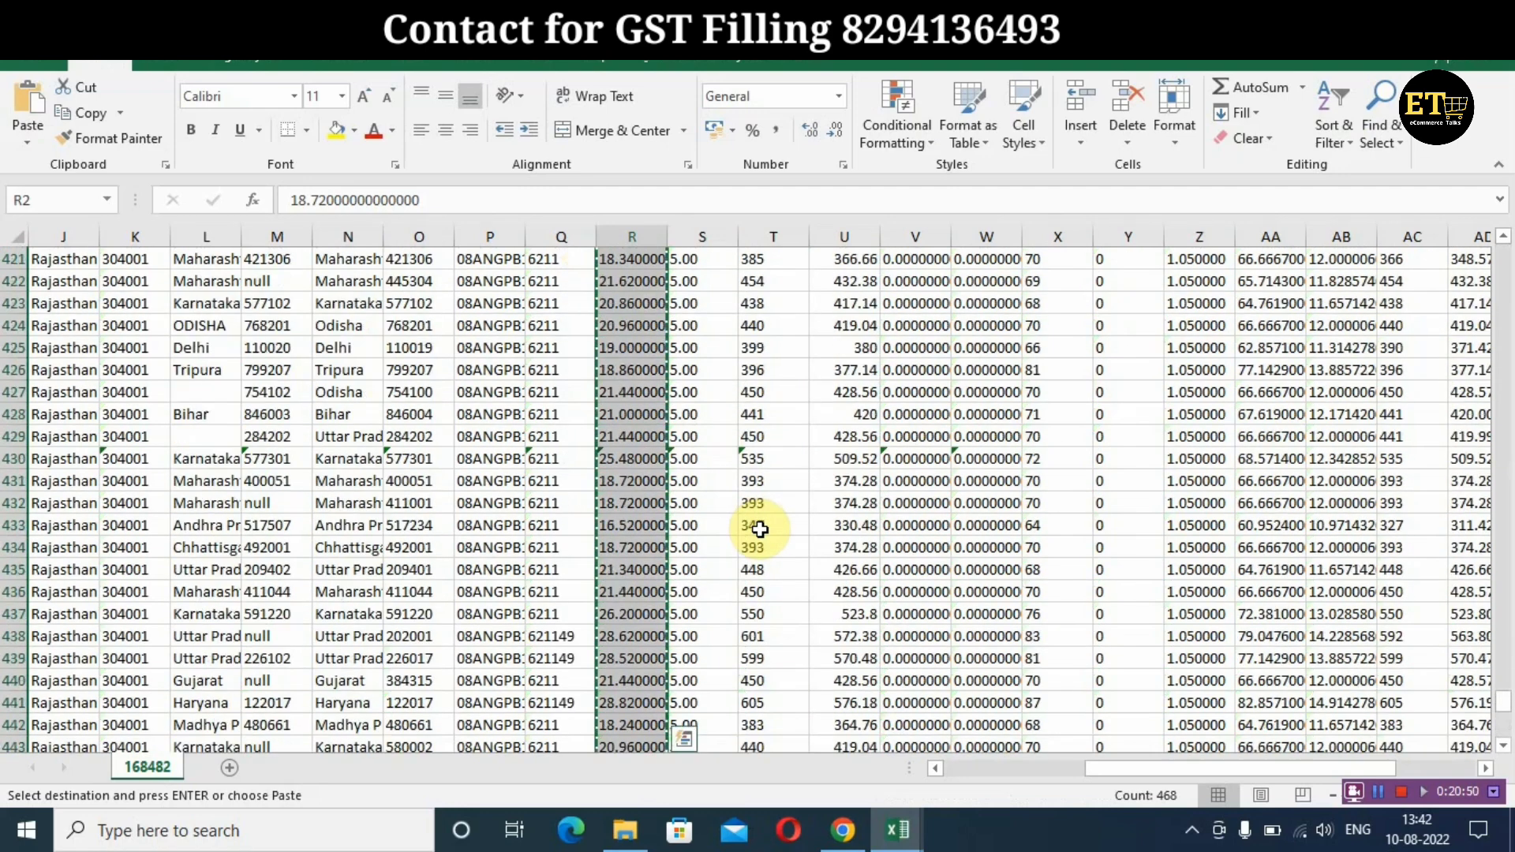
{"action": "scroll", "coordinate": [759, 529], "scroll_direction": "up", "scroll_amount": 20}
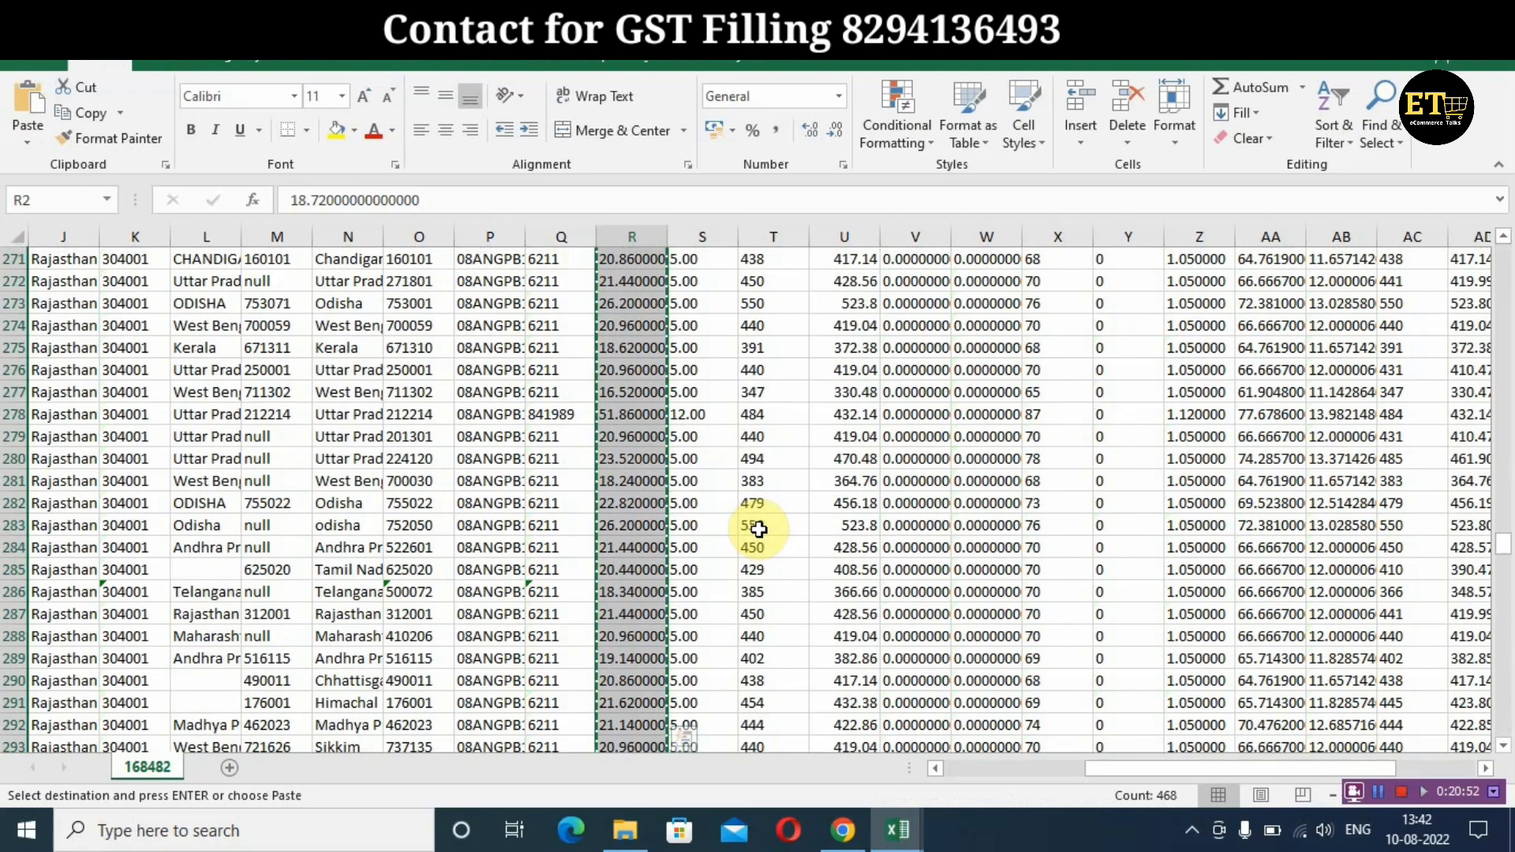
{"action": "scroll", "coordinate": [759, 528], "scroll_direction": "up", "scroll_amount": 20}
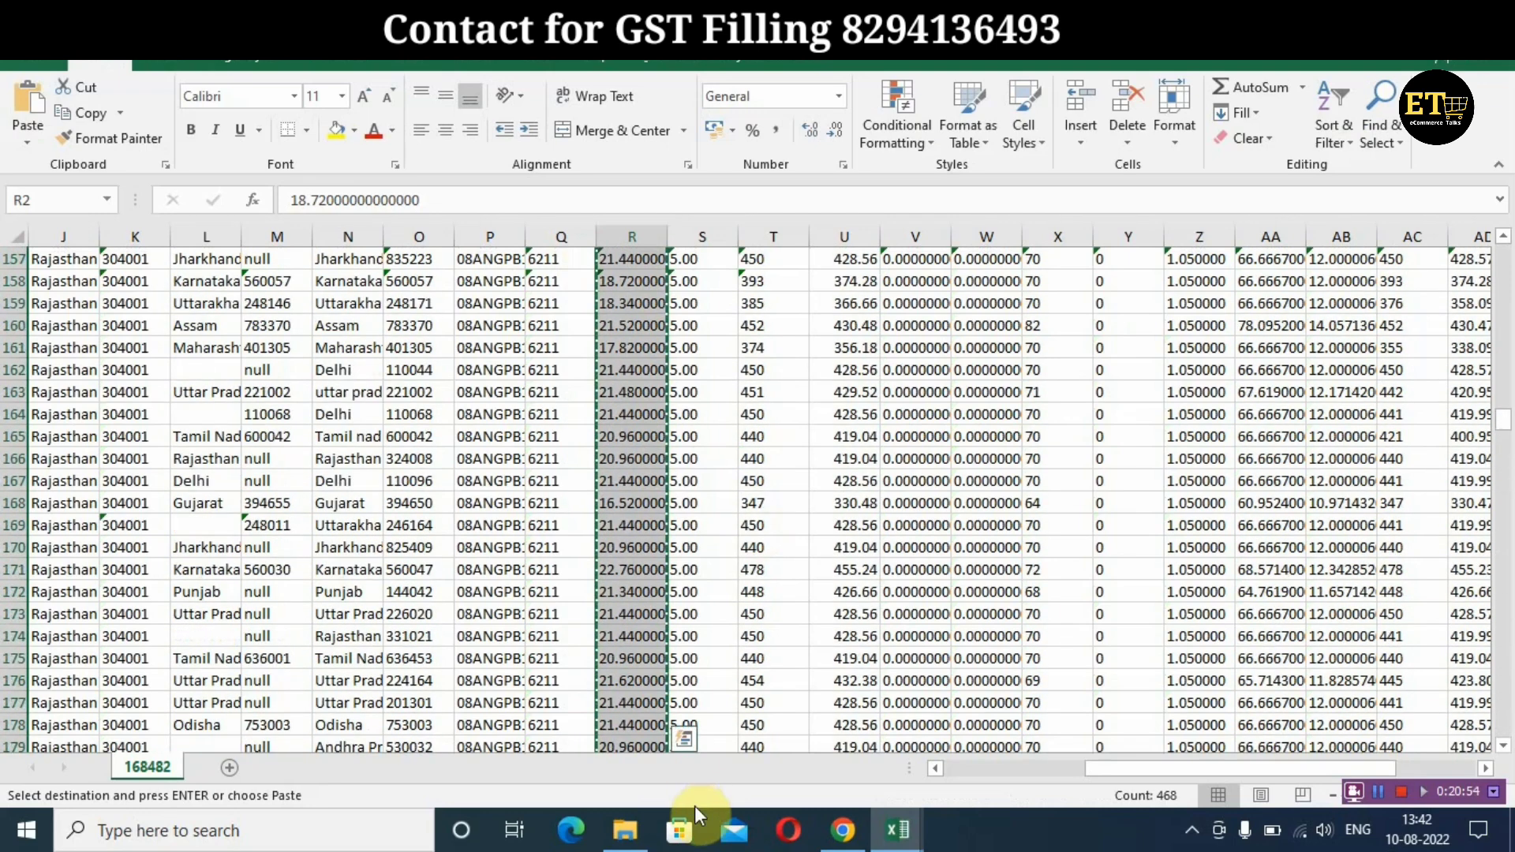
{"action": "left_click", "coordinate": [843, 830]}
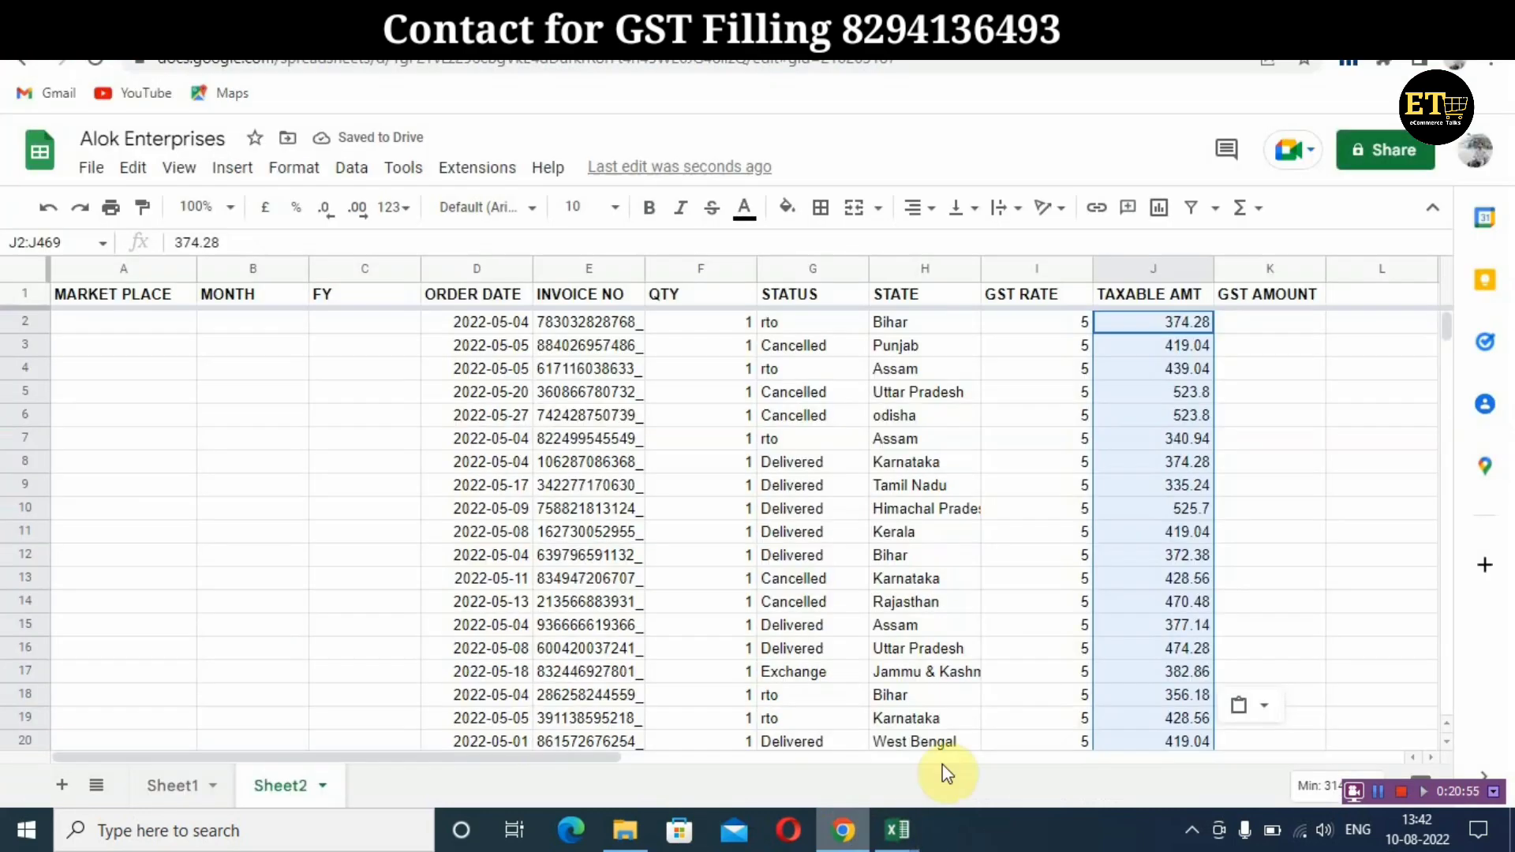
{"action": "left_click", "coordinate": [1272, 332]}
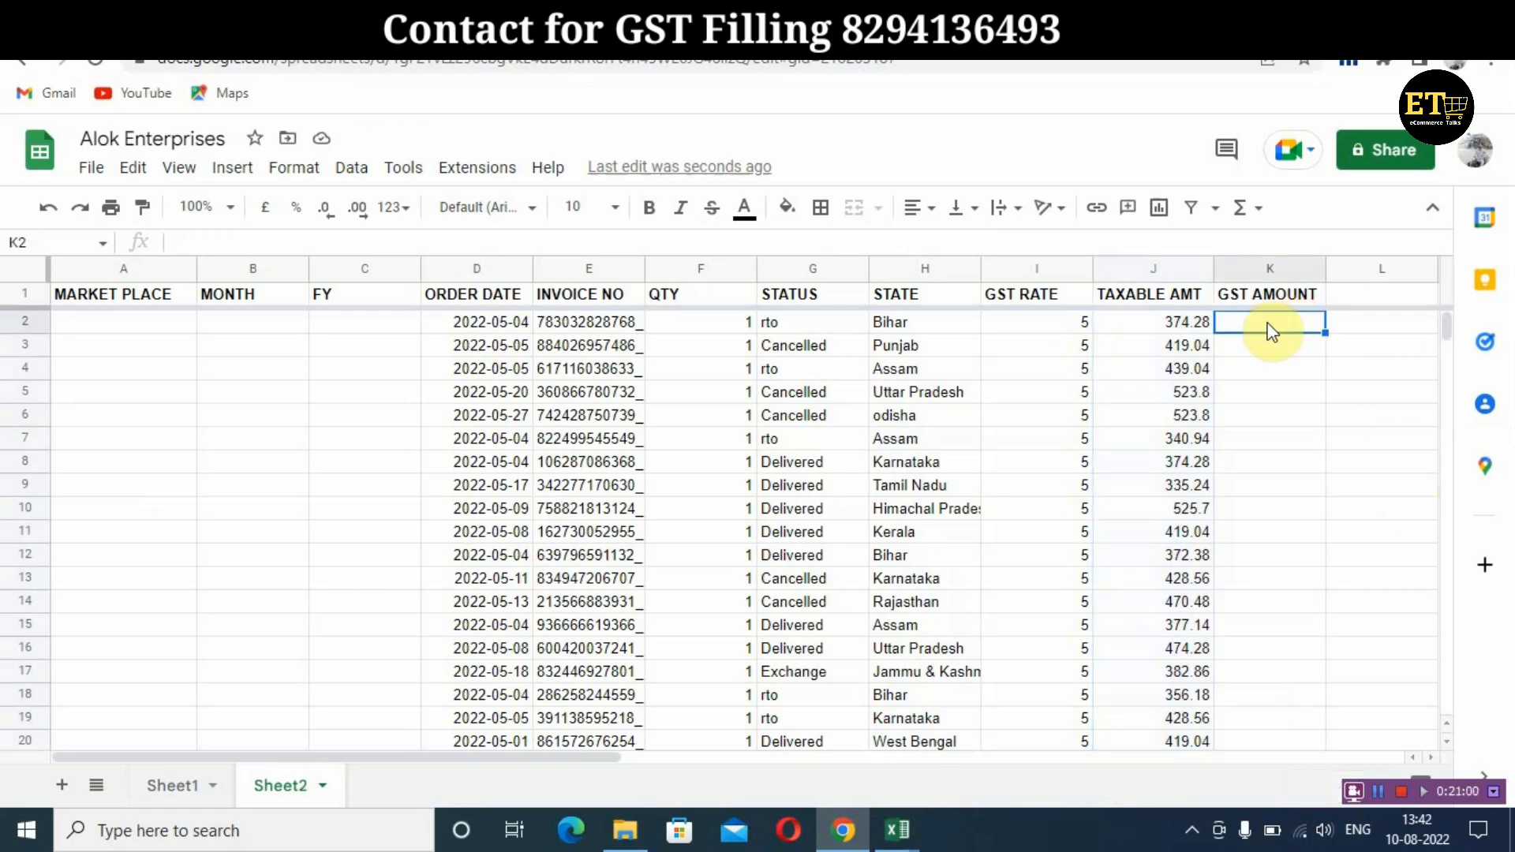
{"action": "key", "text": "ctrl+v"}
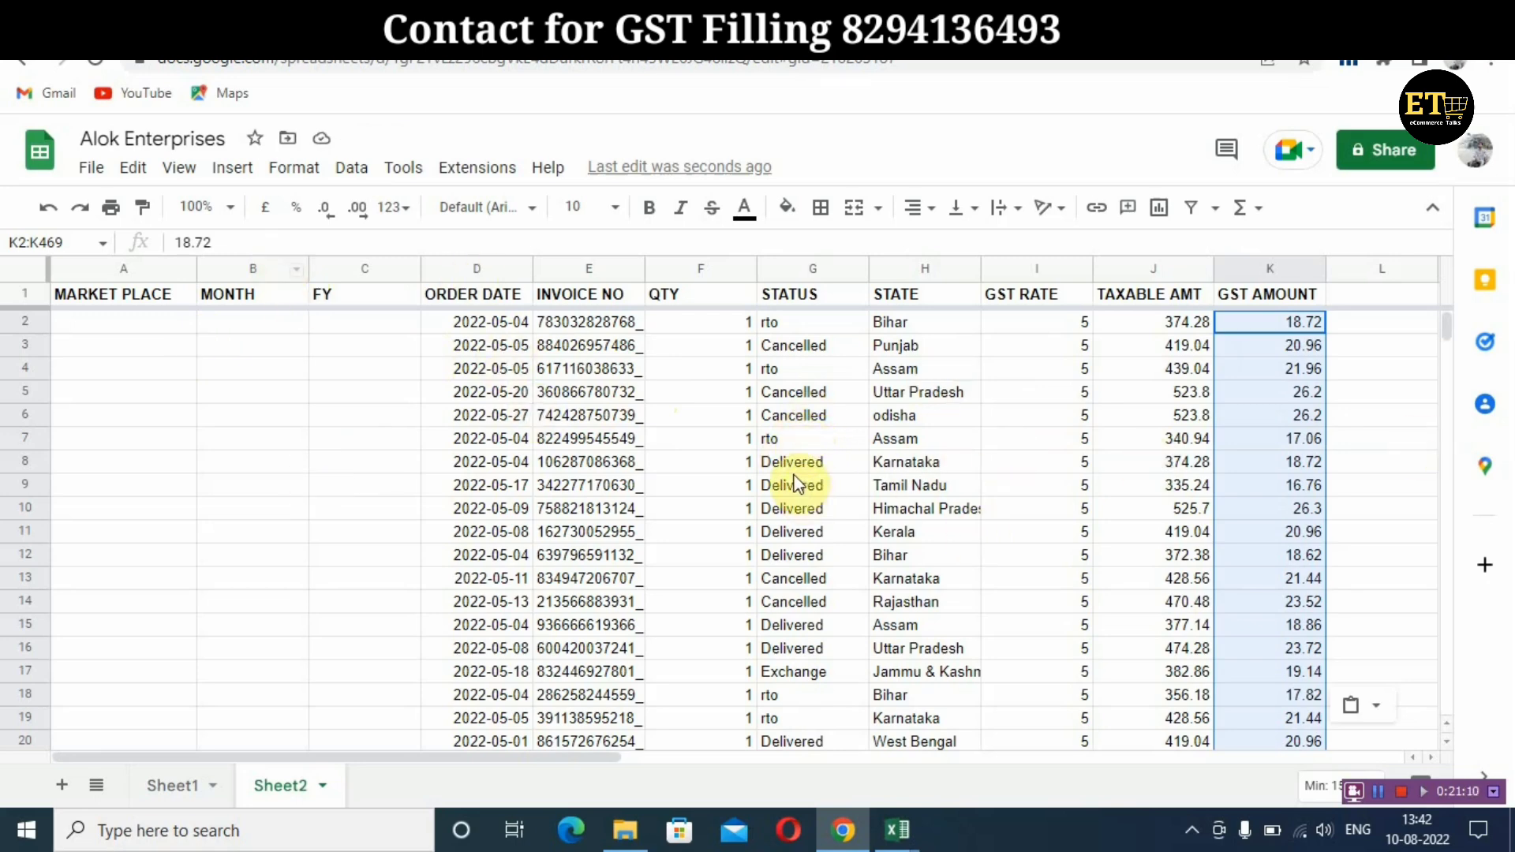
Look through the transferred rows and examine the STATUS and GST AMOUNT of the rto order in row 75
{"action": "scroll", "coordinate": [855, 442], "scroll_direction": "down", "scroll_amount": 10}
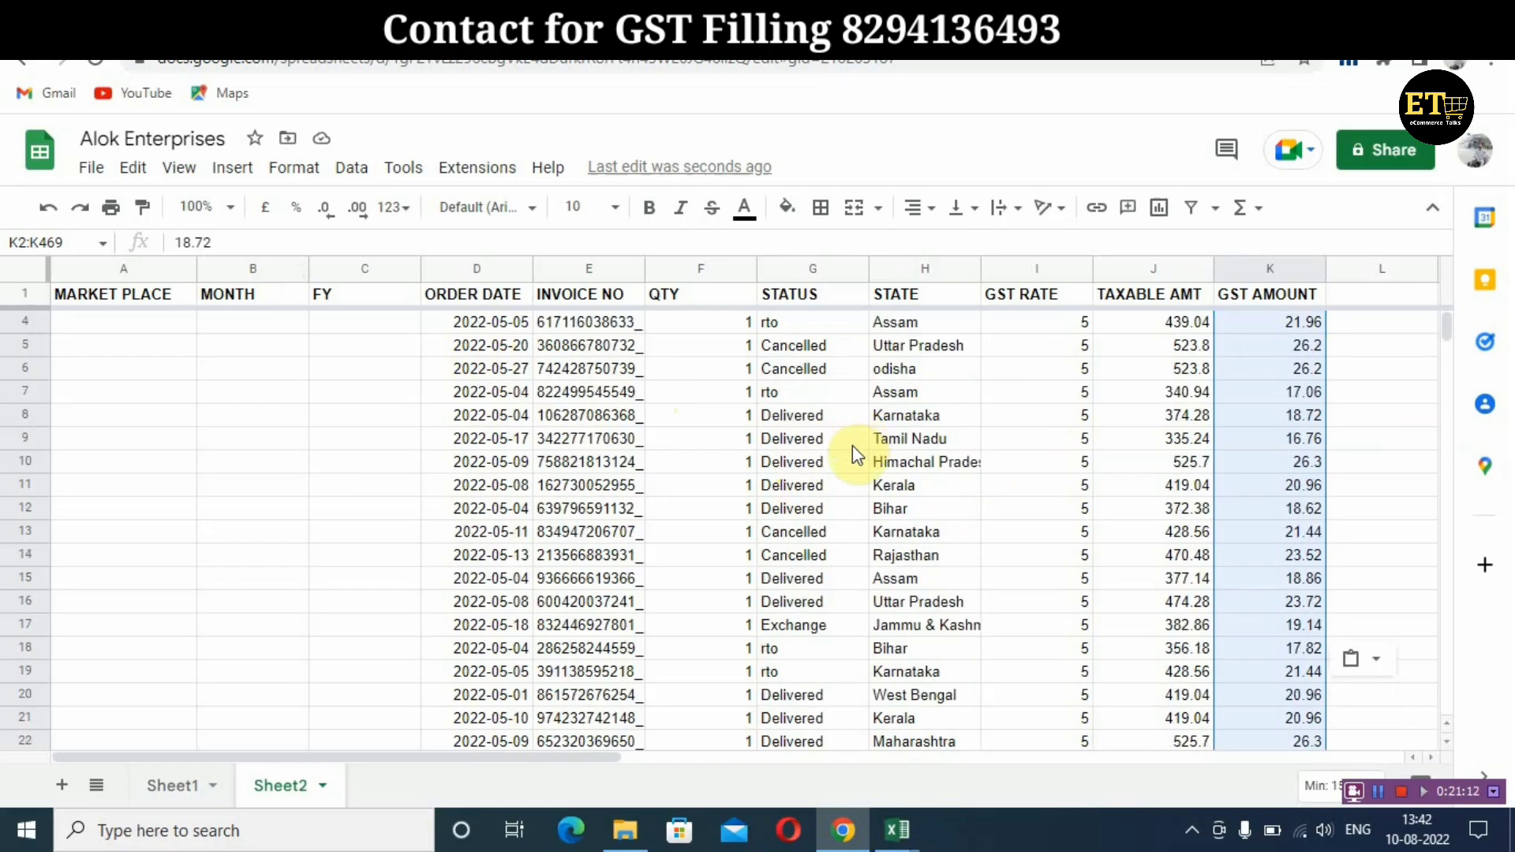
{"action": "scroll", "coordinate": [844, 472], "scroll_direction": "down", "scroll_amount": 13}
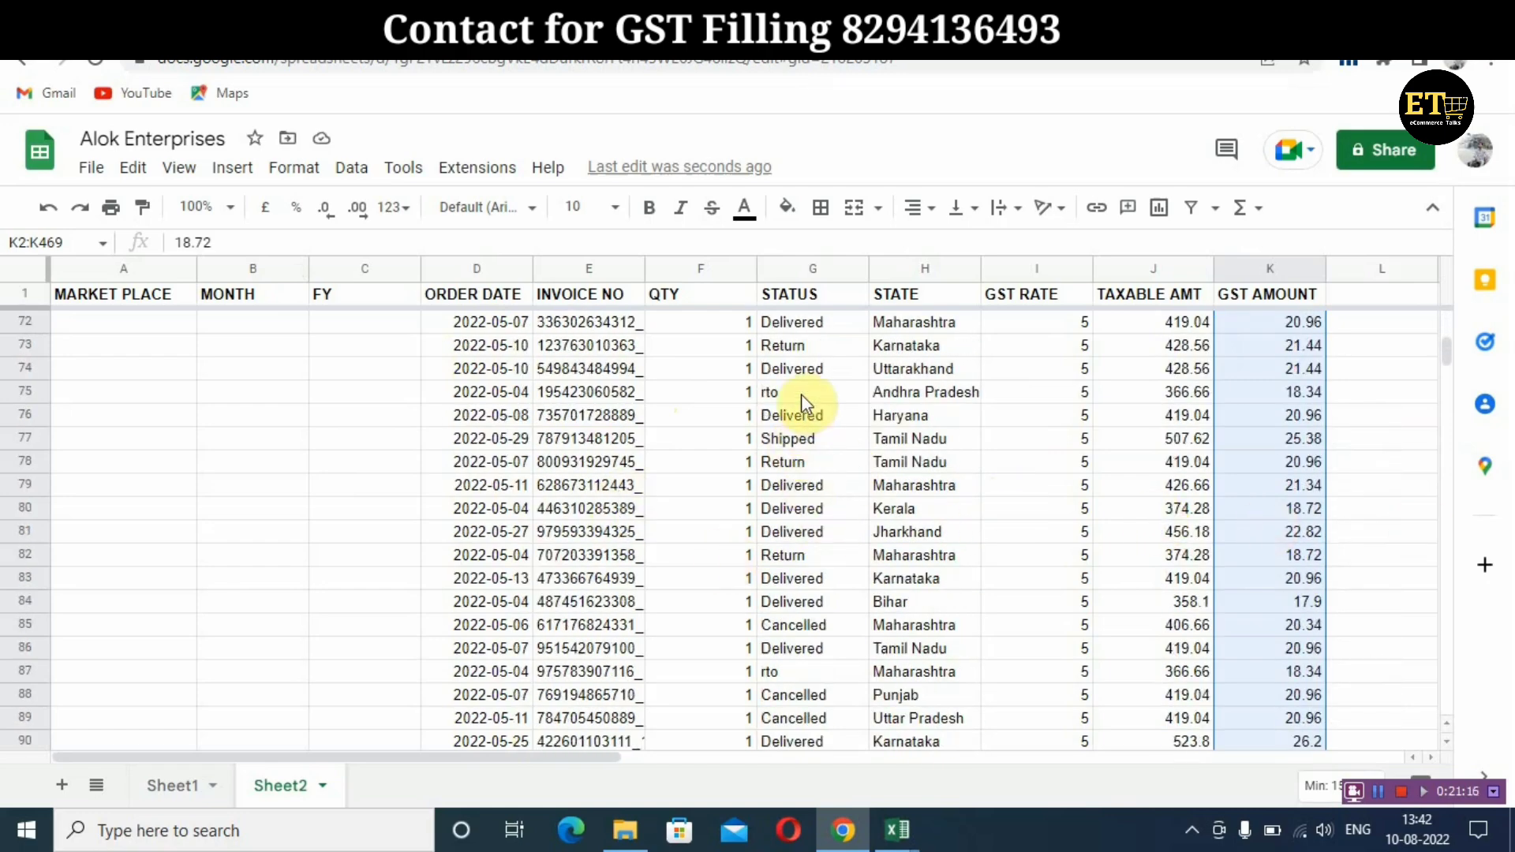
{"action": "left_click", "coordinate": [800, 395]}
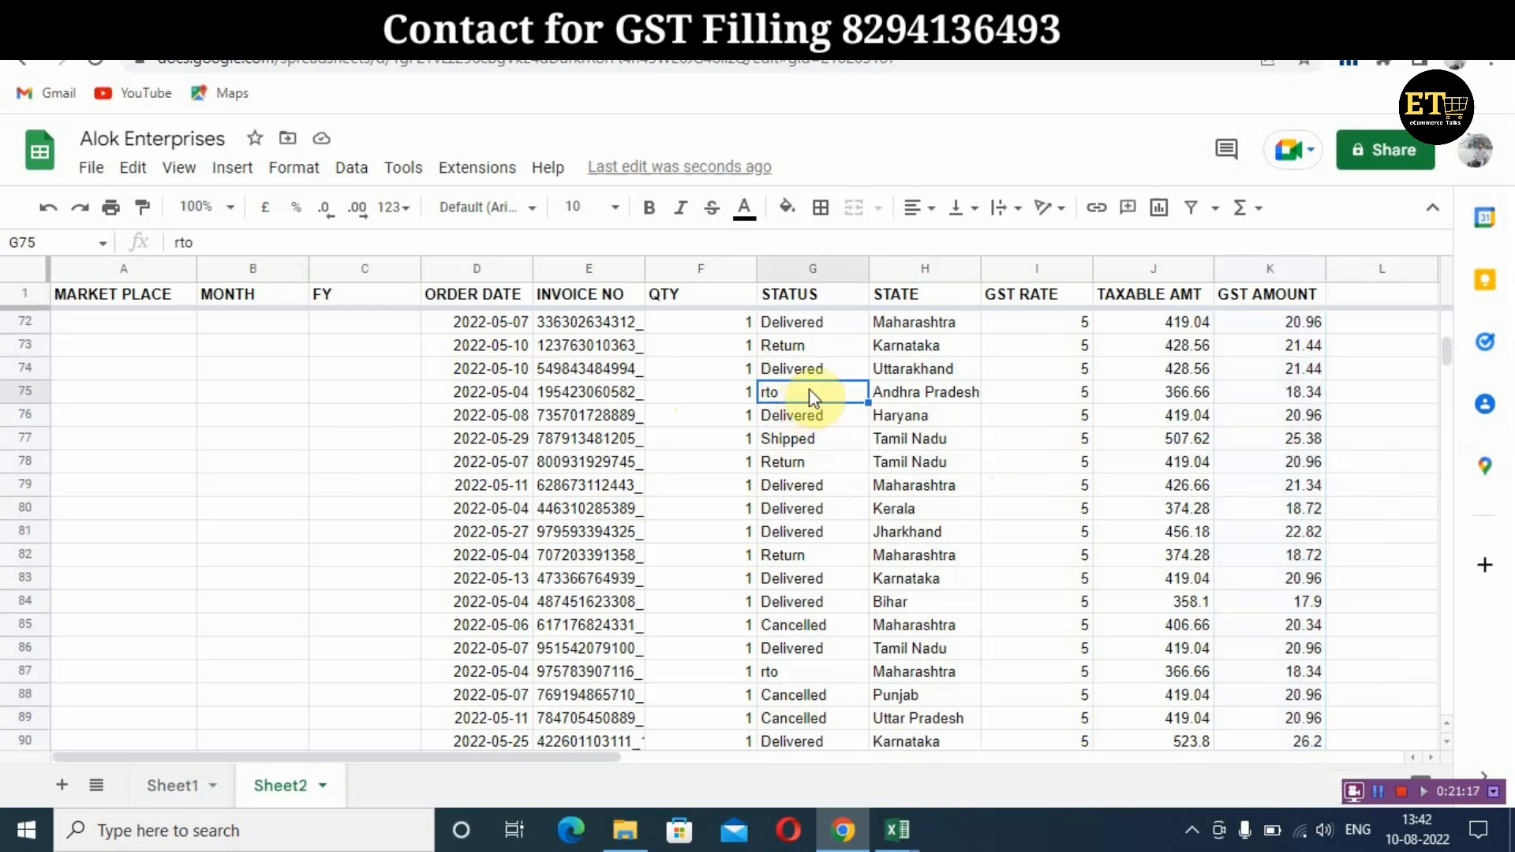
{"action": "left_click", "coordinate": [1280, 393]}
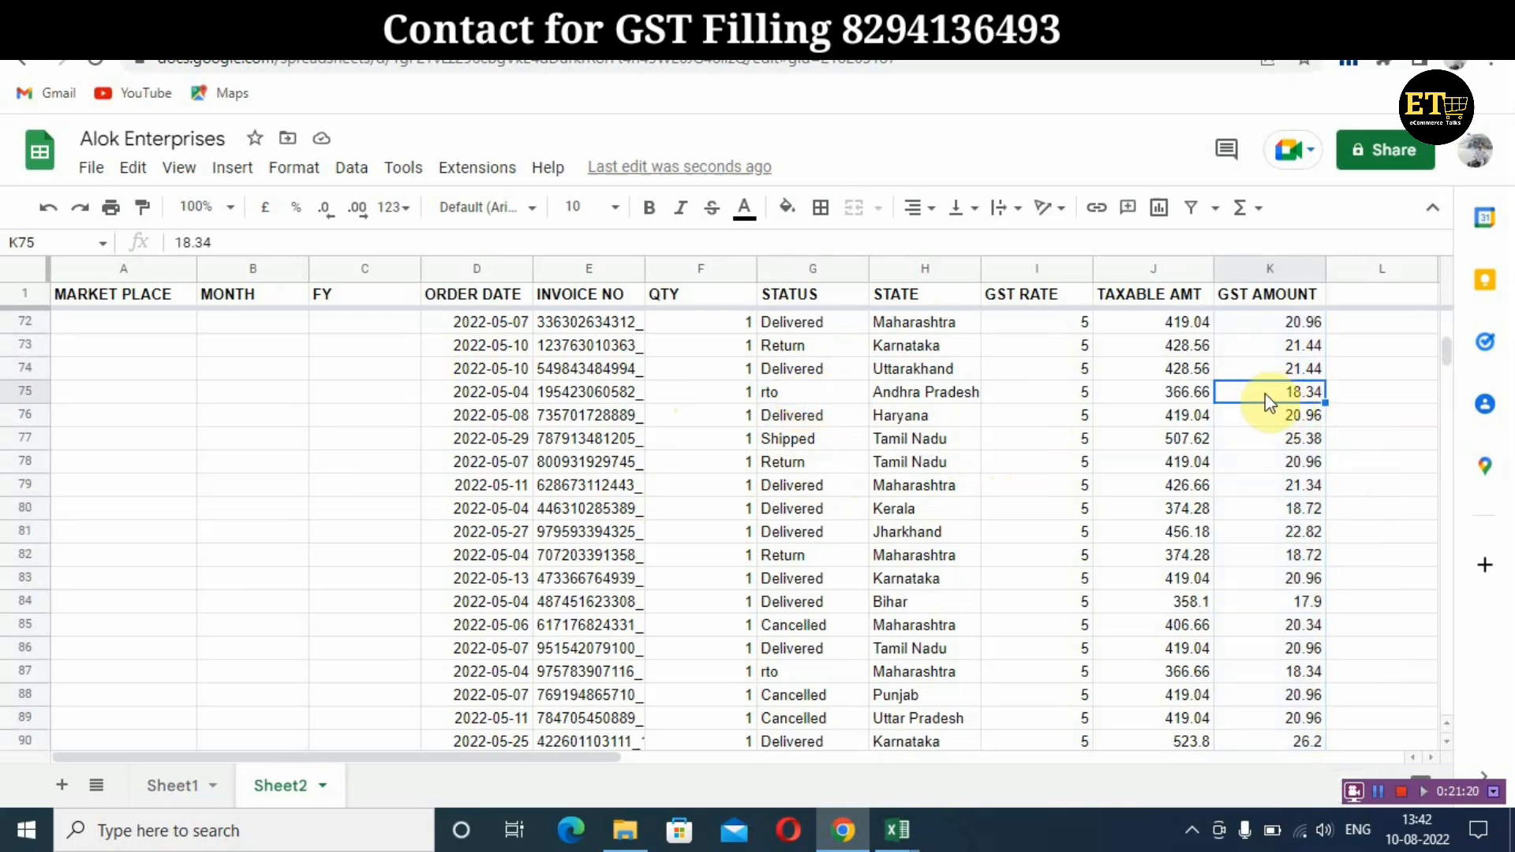
Examine the status and GST amount of the rto orders in rows 75 and 469 of Sheet2
{"action": "left_click", "coordinate": [791, 392]}
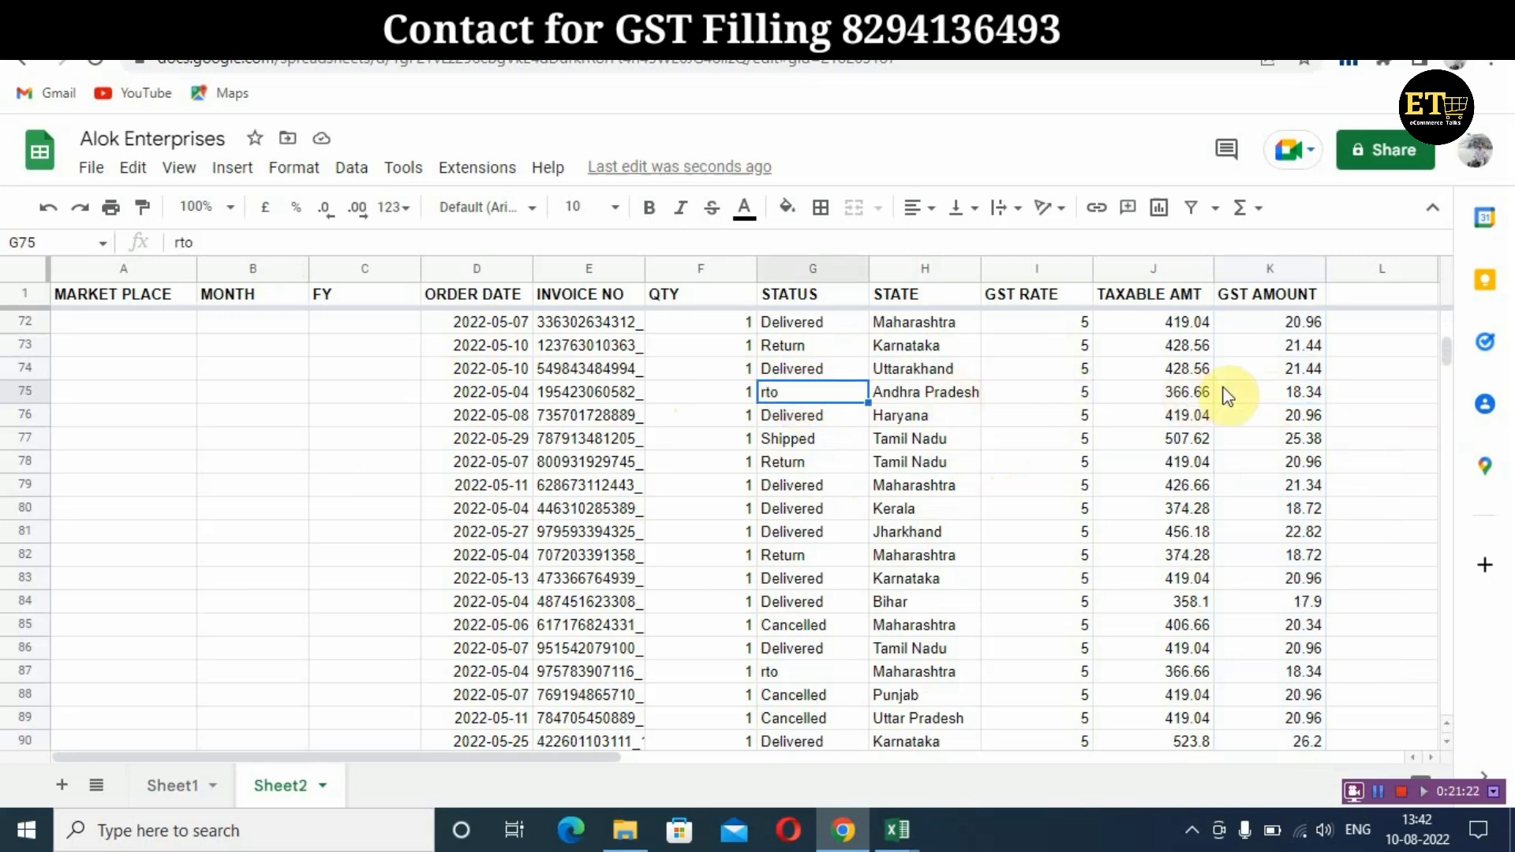
{"action": "left_click", "coordinate": [1272, 394]}
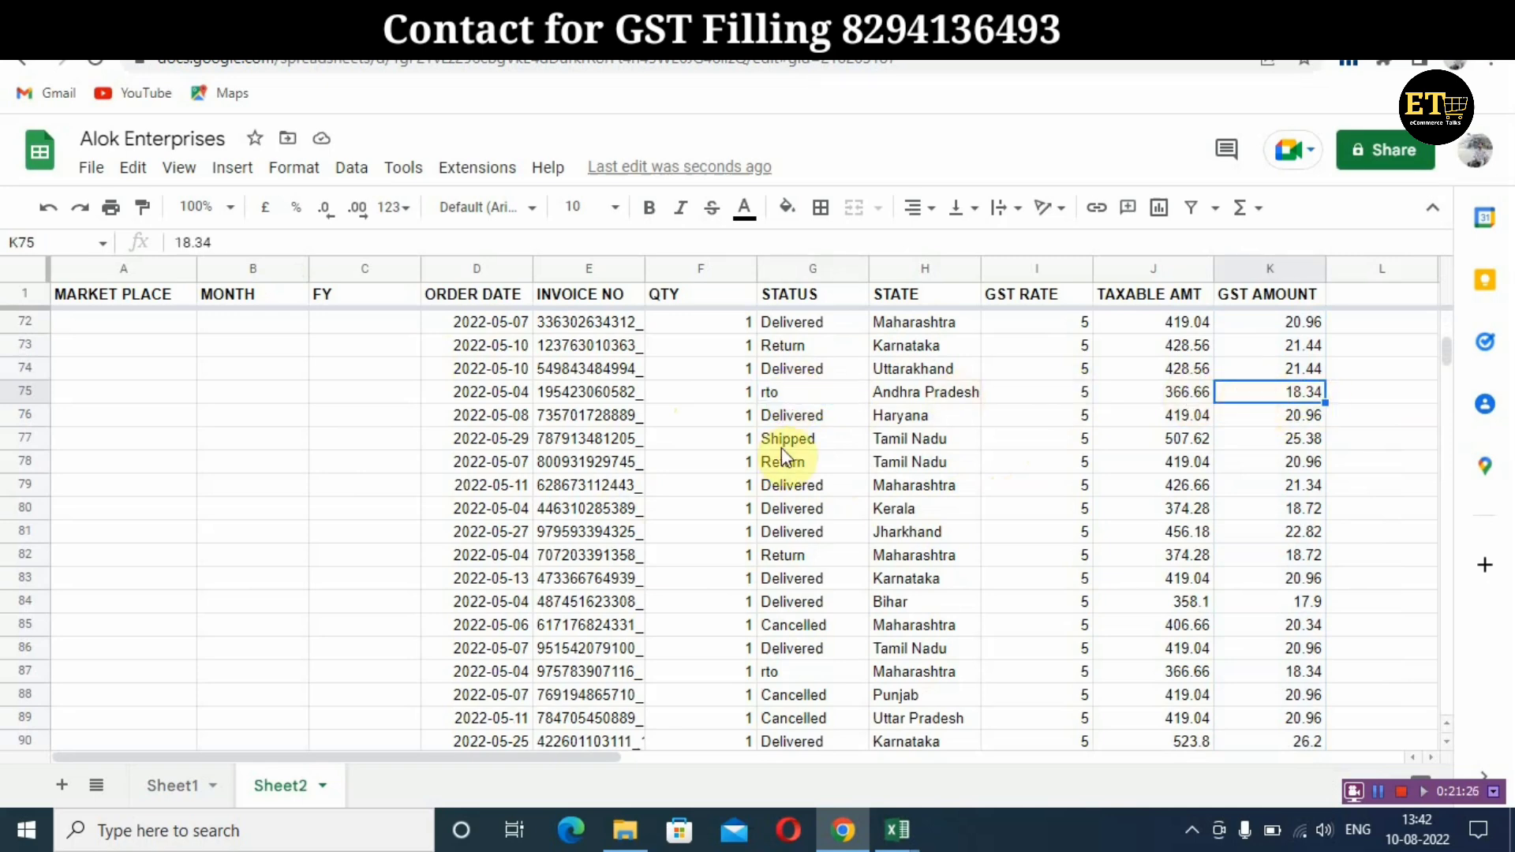
{"action": "scroll", "coordinate": [711, 483], "scroll_direction": "down", "scroll_amount": 12}
{"action": "scroll", "coordinate": [718, 490], "scroll_direction": "down", "scroll_amount": 20}
{"action": "scroll", "coordinate": [741, 483], "scroll_direction": "down", "scroll_amount": 20}
{"action": "scroll", "coordinate": [741, 485], "scroll_direction": "down", "scroll_amount": 20}
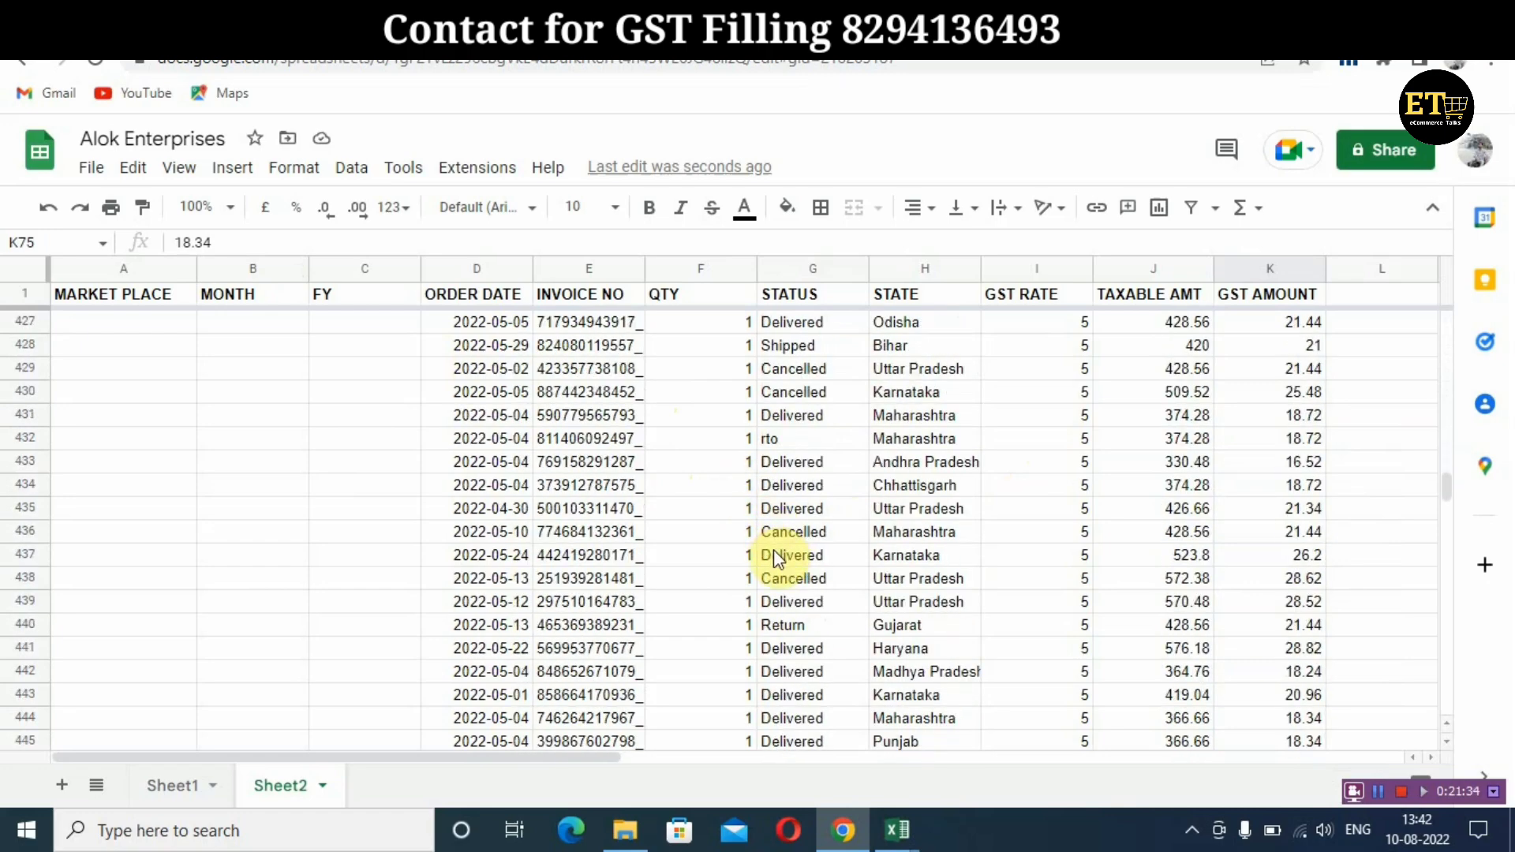
{"action": "scroll", "coordinate": [773, 556], "scroll_direction": "down", "scroll_amount": 14}
{"action": "scroll", "coordinate": [774, 555], "scroll_direction": "up", "scroll_amount": 4}
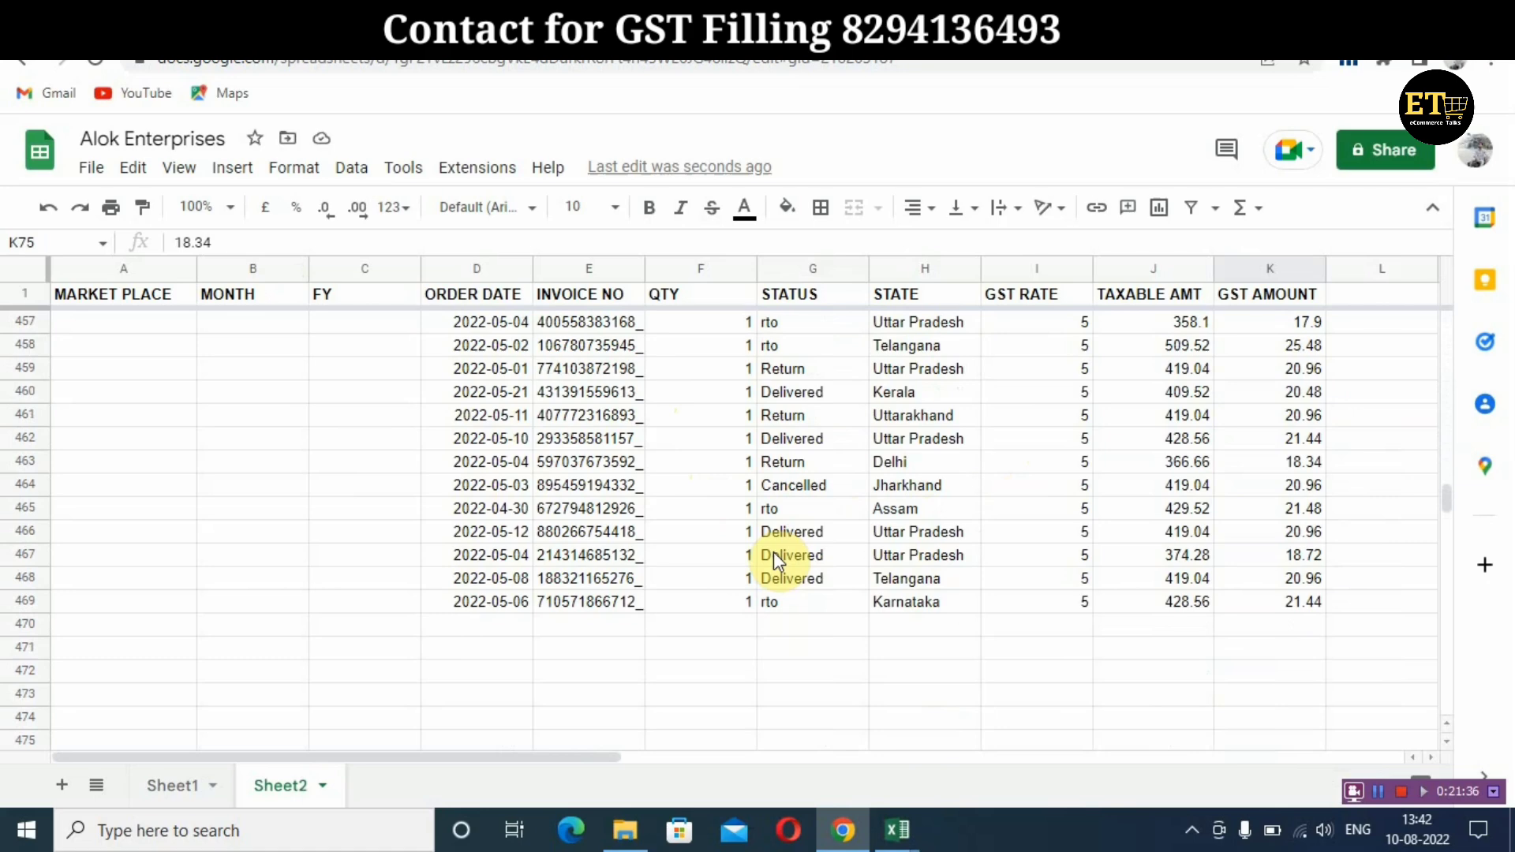
{"action": "left_click", "coordinate": [822, 602]}
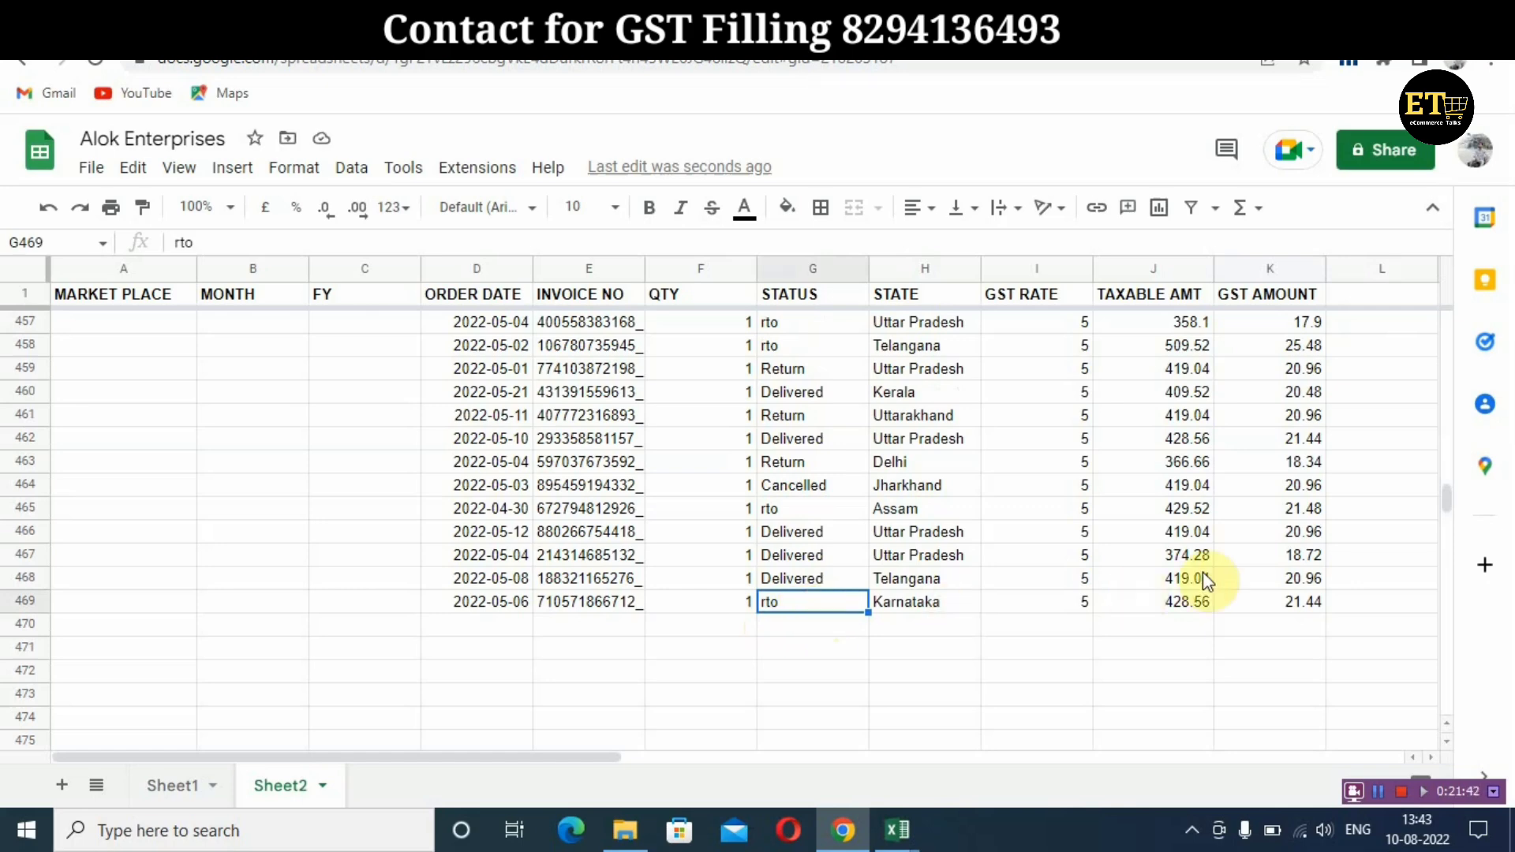
{"action": "left_click", "coordinate": [1268, 601]}
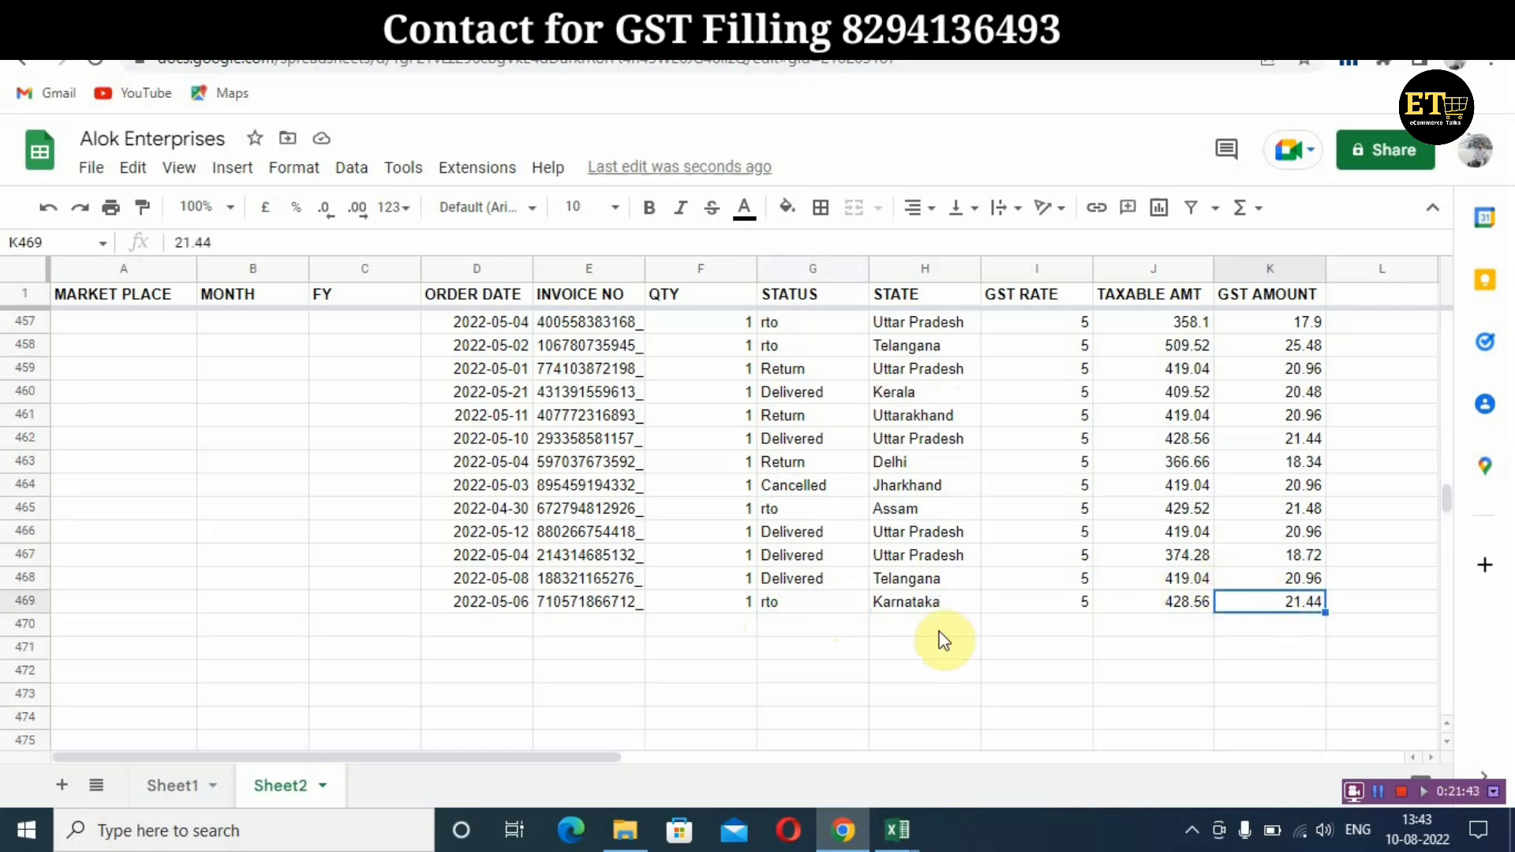
{"action": "left_click", "coordinate": [808, 600]}
{"action": "left_click", "coordinate": [1289, 609]}
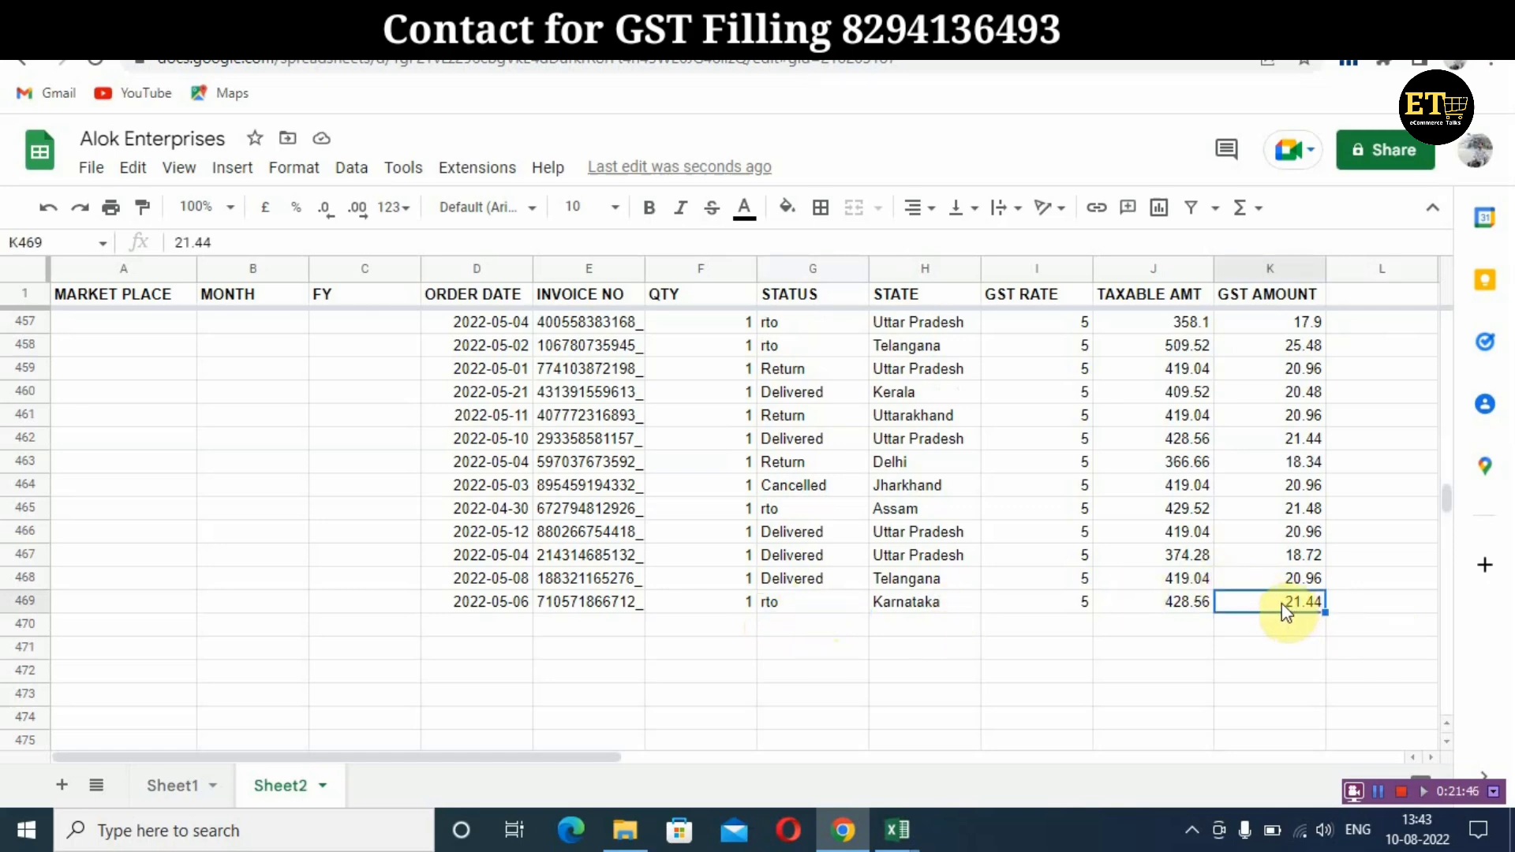
{"action": "left_click", "coordinate": [809, 609]}
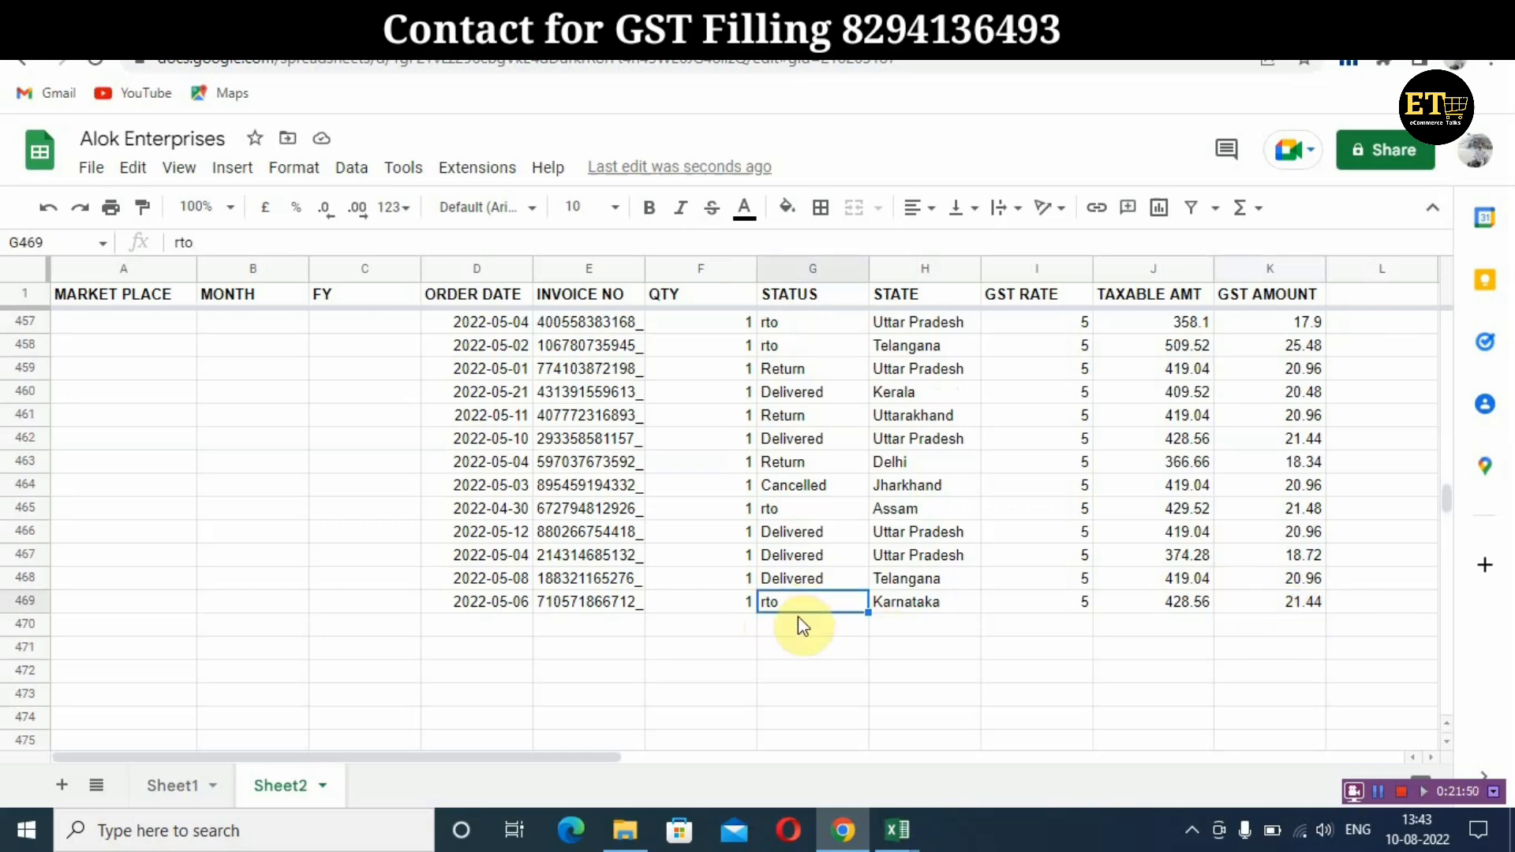
Copy the invoice number in E469, filter sub_order_num by it in Excel's Reverse workbook, and check that order's GST amount
{"action": "mouse_move", "coordinate": [898, 834]}
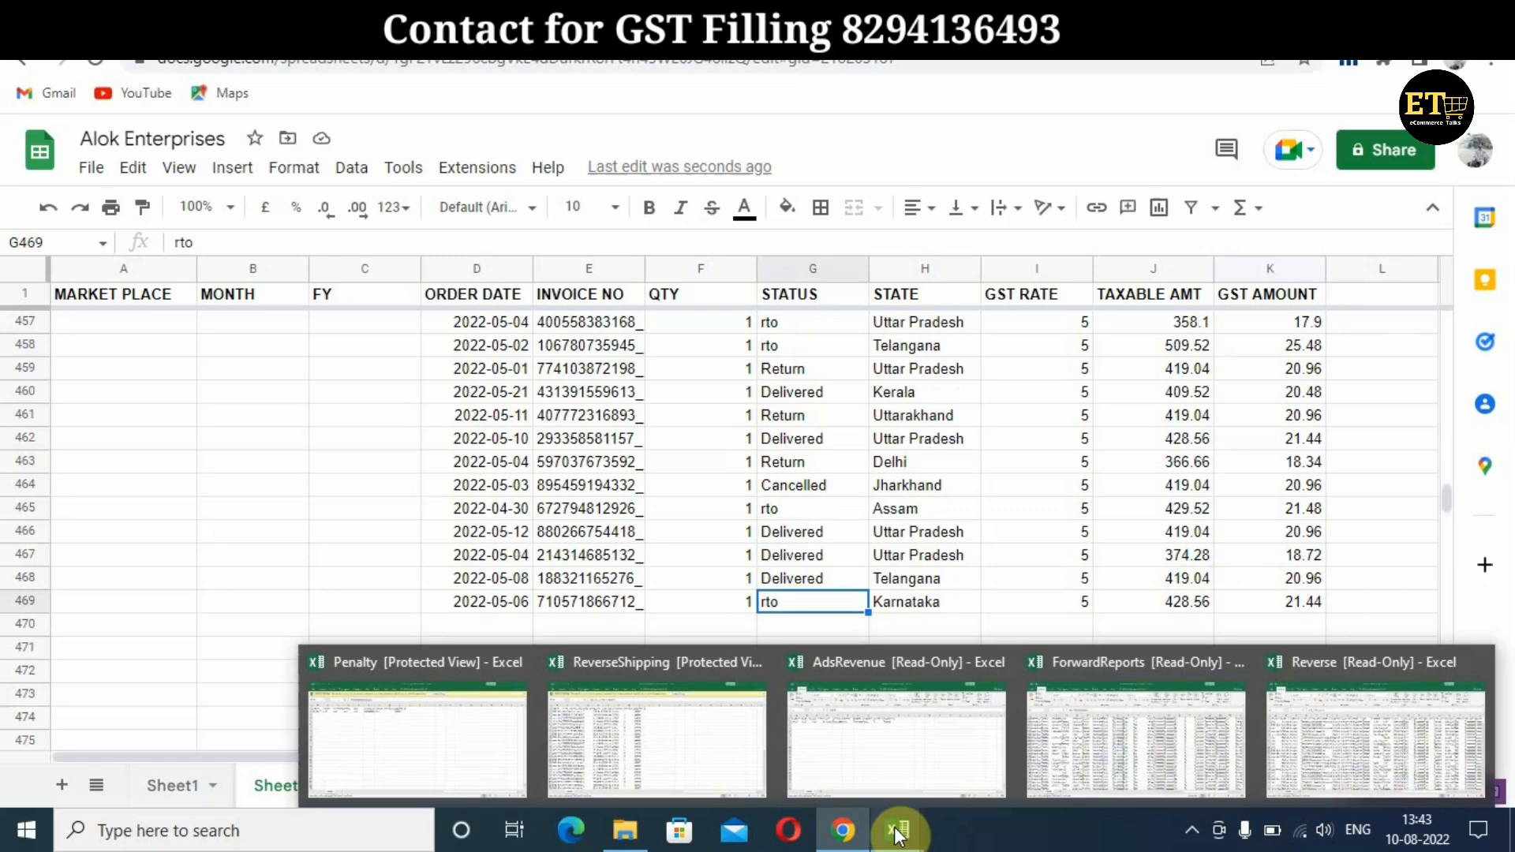
{"action": "left_click", "coordinate": [586, 606]}
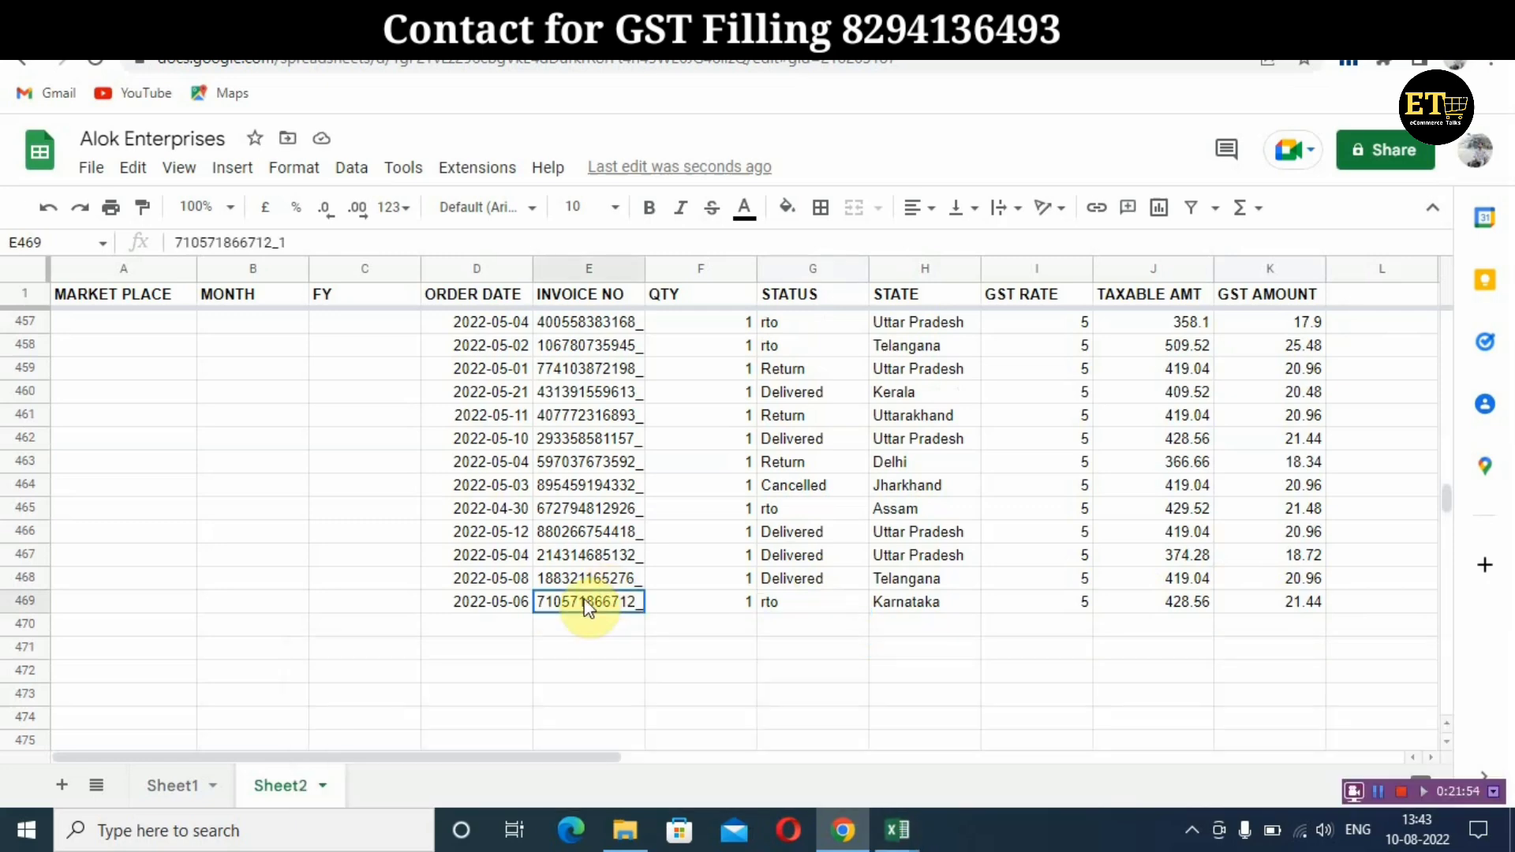
{"action": "key", "text": "ctrl+c"}
{"action": "mouse_move", "coordinate": [891, 825]}
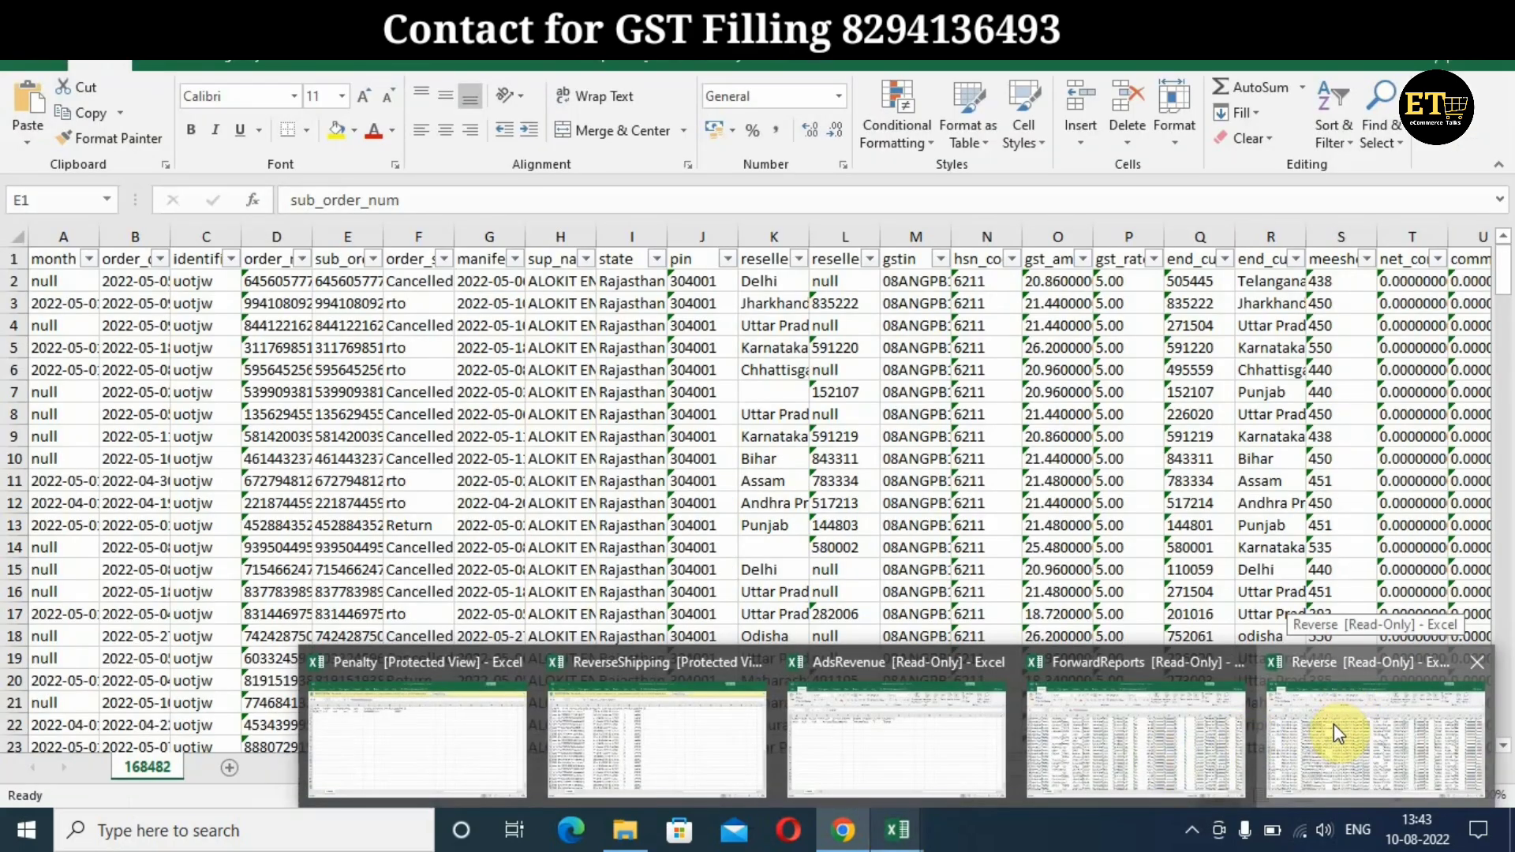
{"action": "left_click", "coordinate": [1334, 722]}
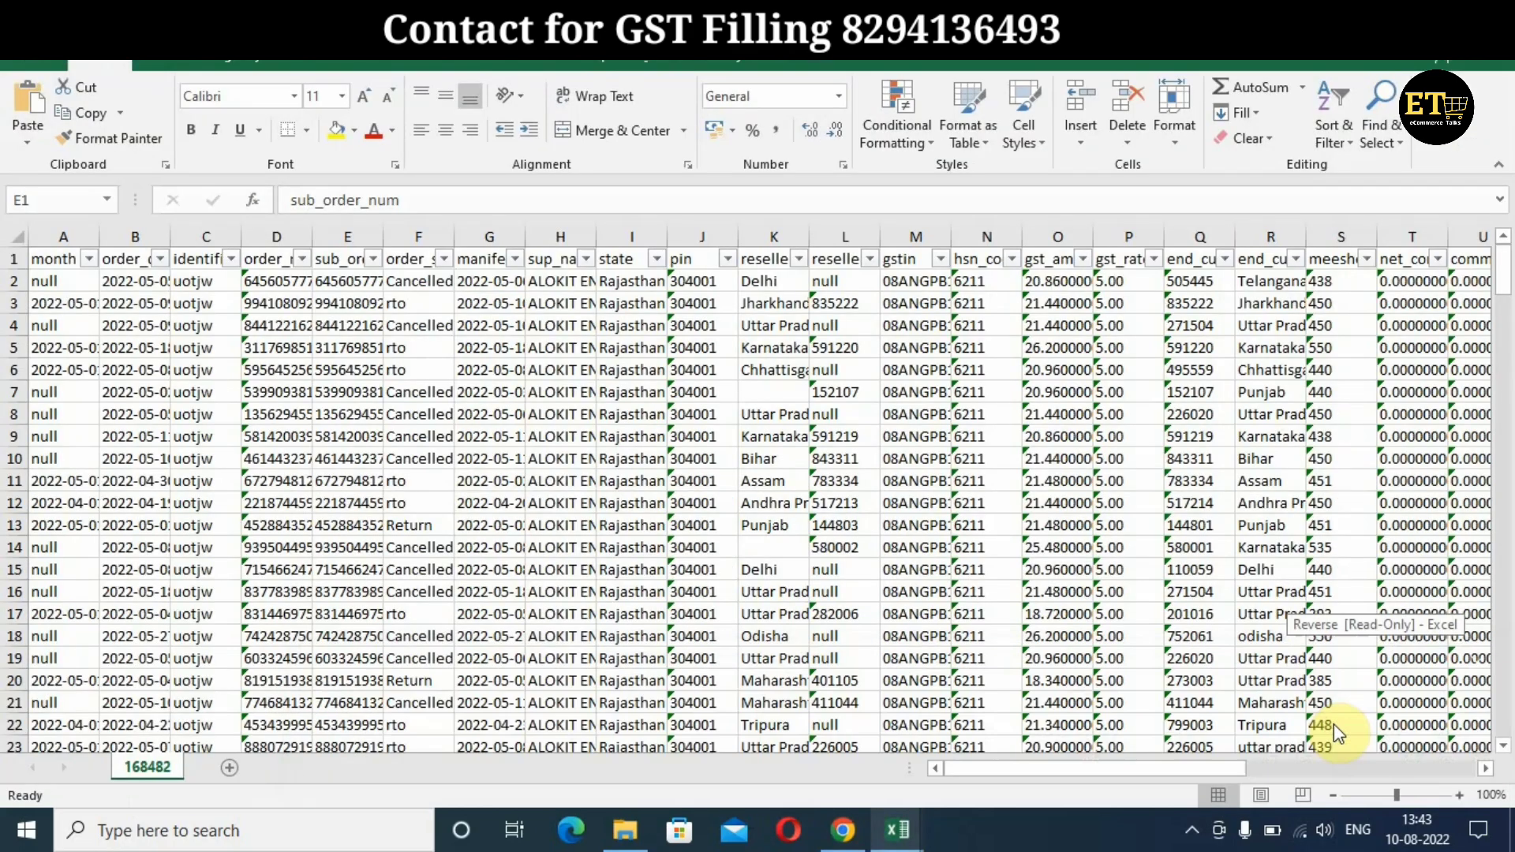
{"action": "left_click", "coordinate": [372, 258]}
{"action": "key", "text": "ctrl+v"}
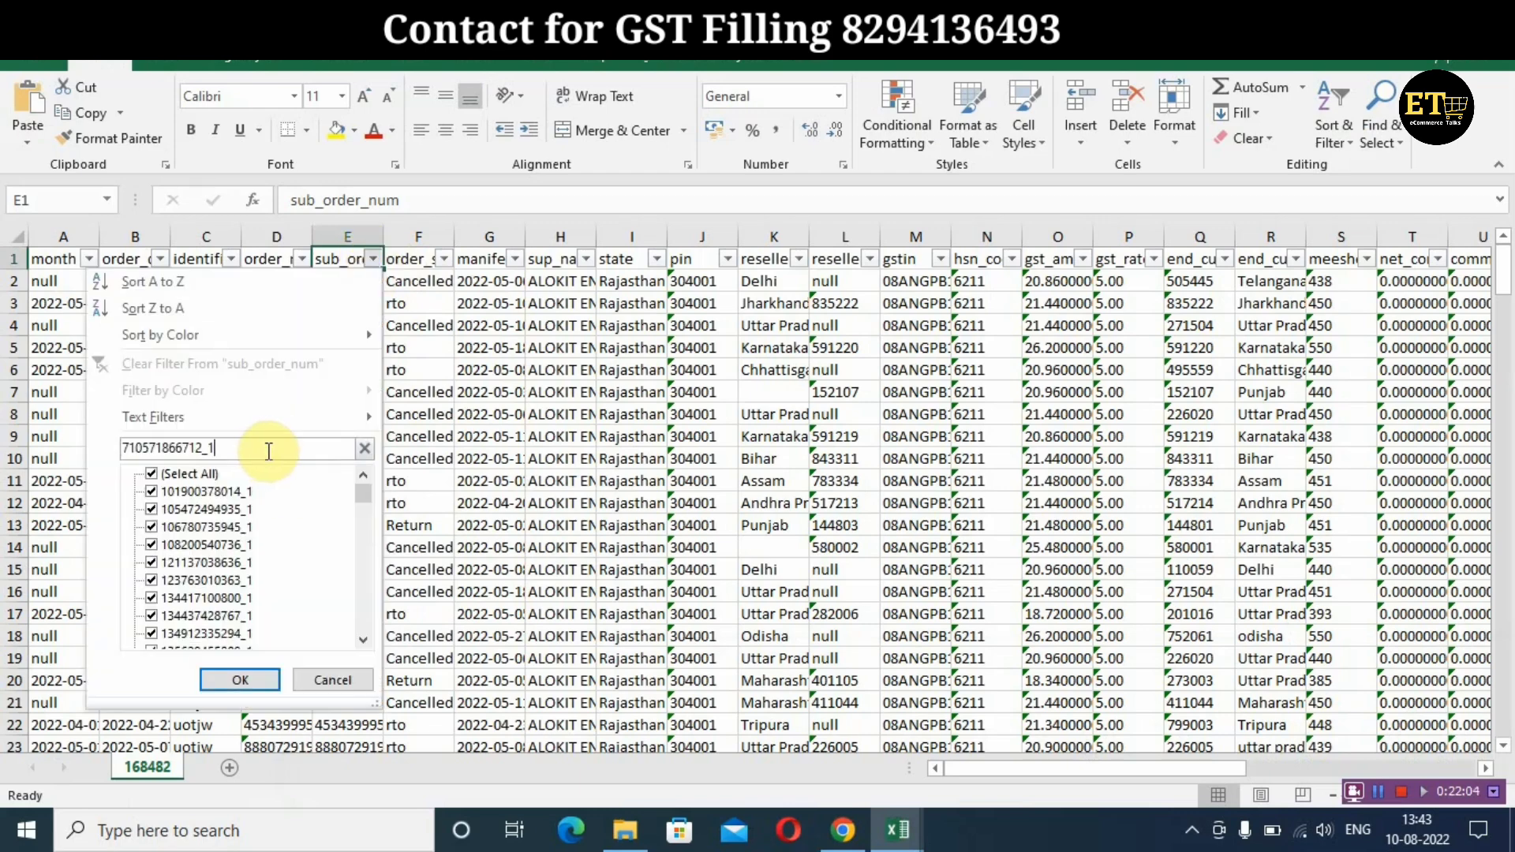
{"action": "left_click", "coordinate": [252, 680]}
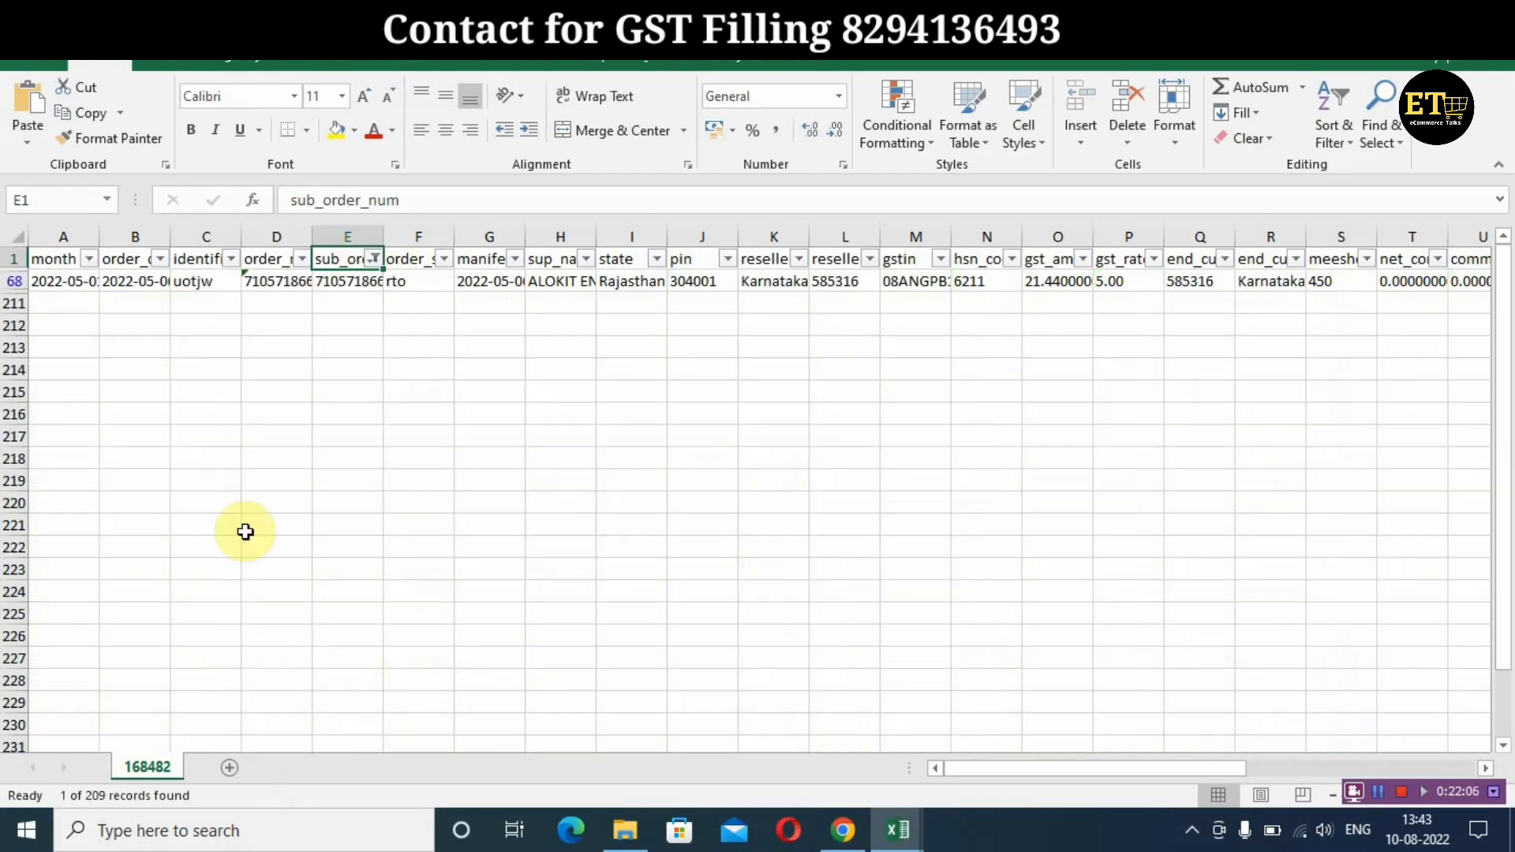
{"action": "left_click", "coordinate": [1051, 281]}
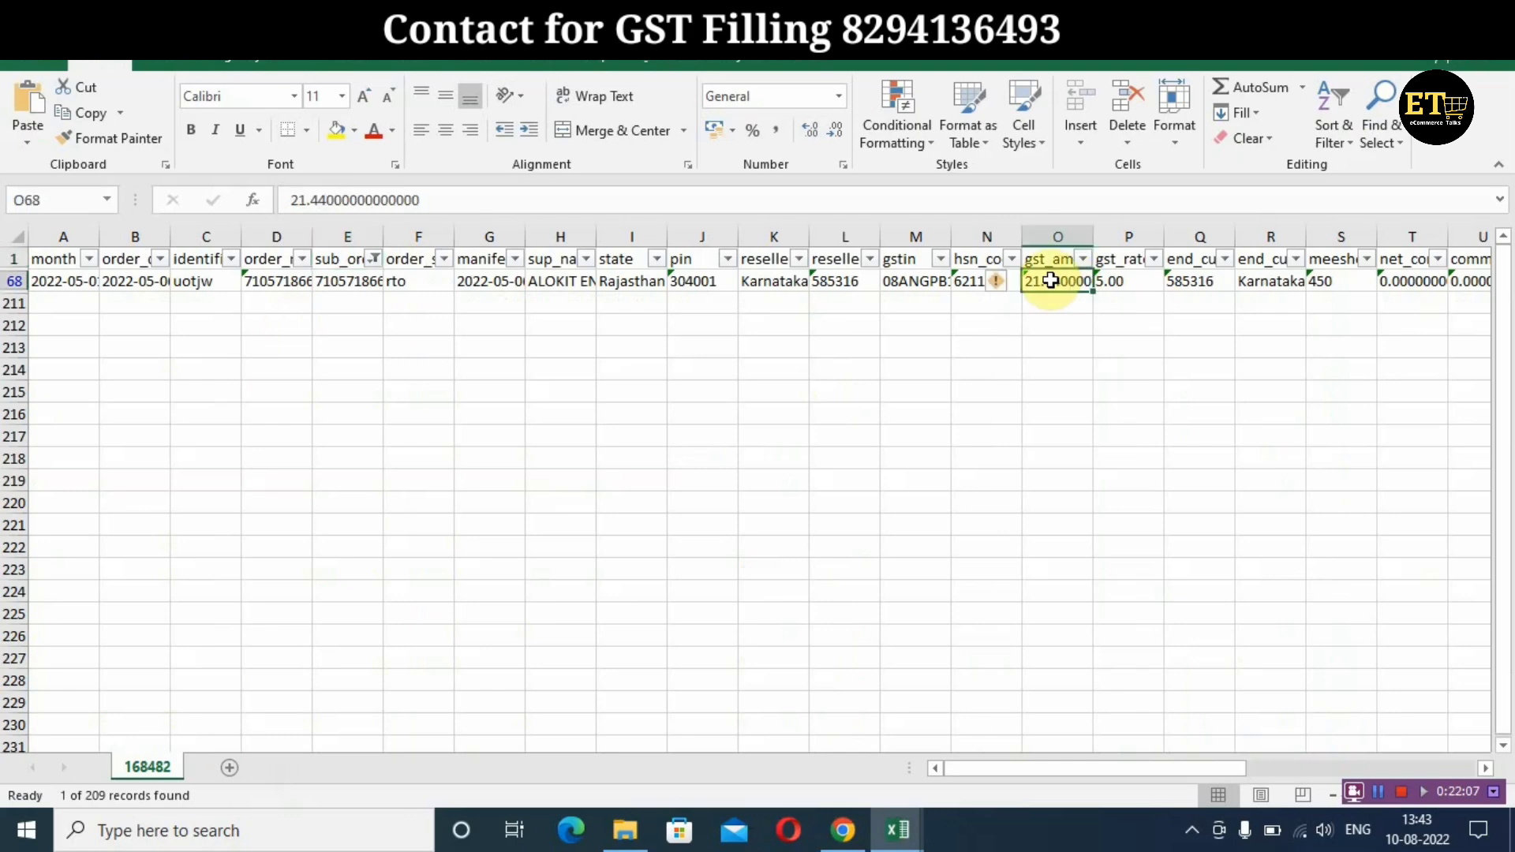
Reset the sub_order_num filter in the Reverse workbook to include all orders
{"action": "left_click", "coordinate": [372, 258]}
{"action": "left_click", "coordinate": [153, 475]}
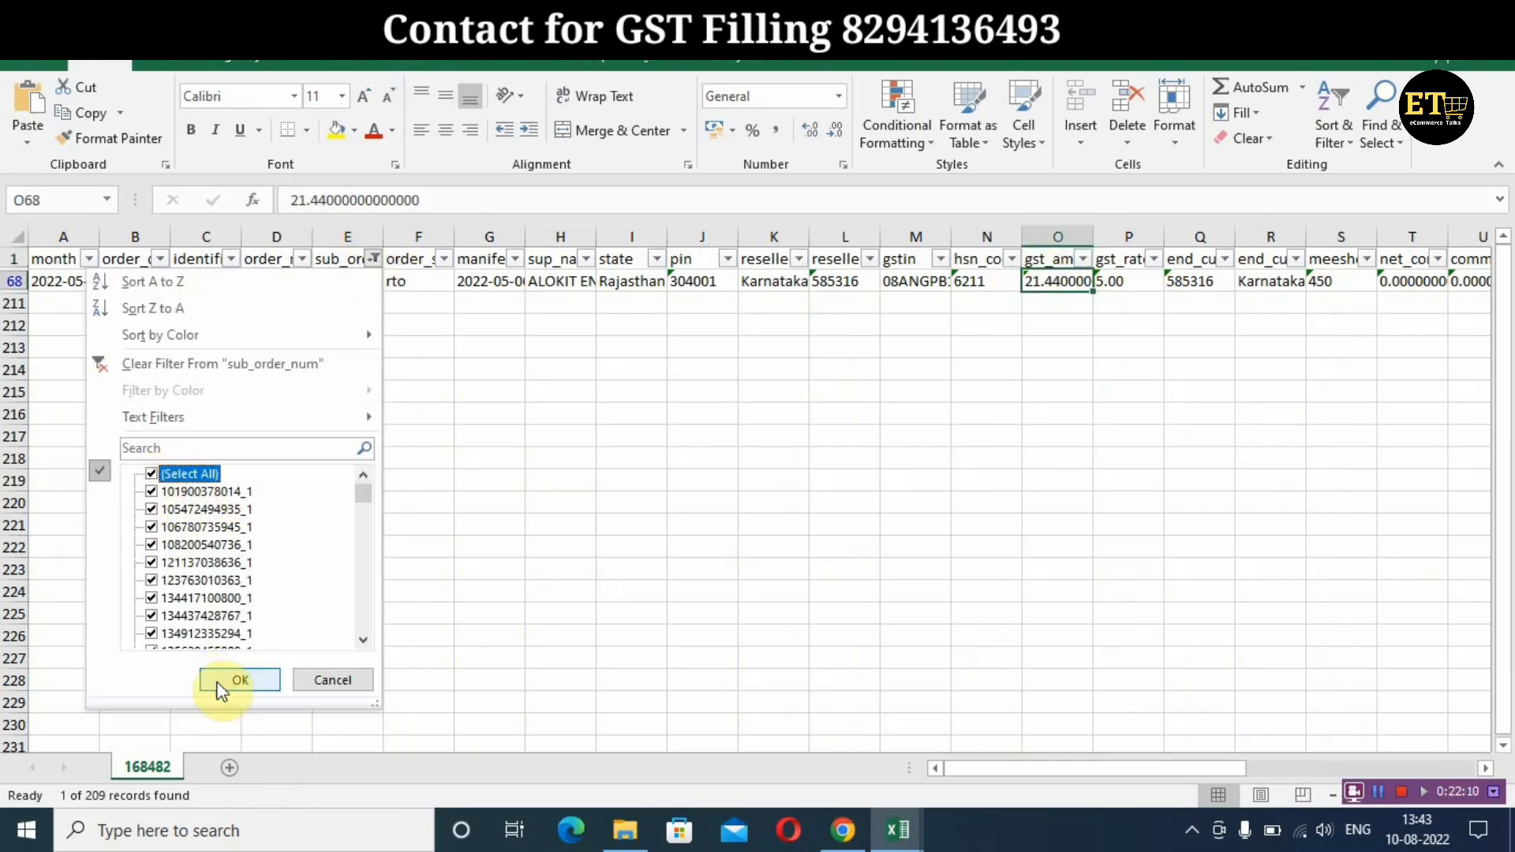
{"action": "left_click", "coordinate": [225, 680]}
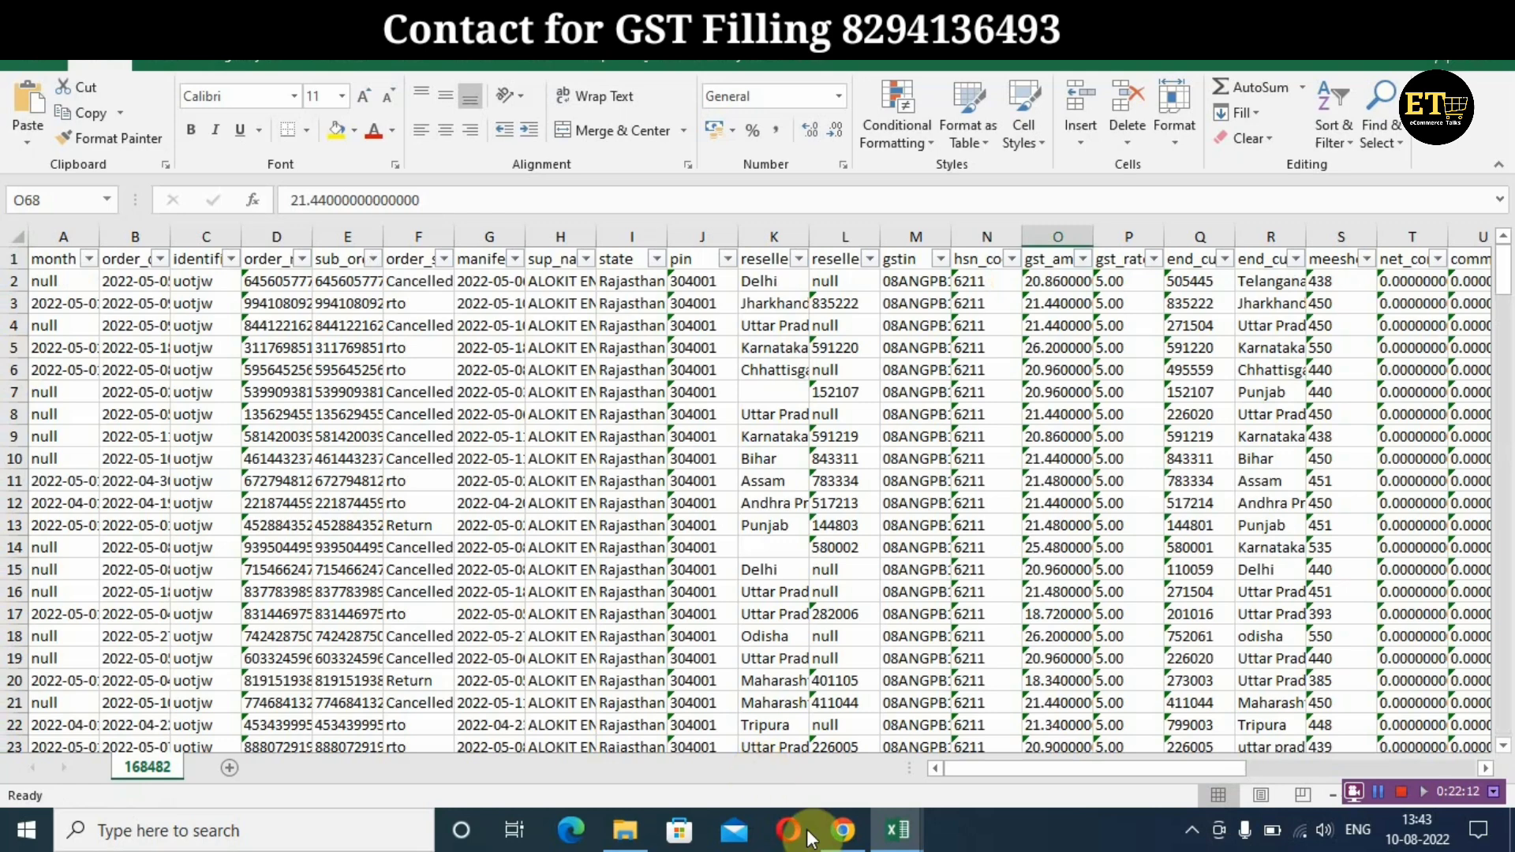
Switch to File Explorer and select the Reverse worksheet file in the downloaded reports archive
{"action": "mouse_move", "coordinate": [634, 842]}
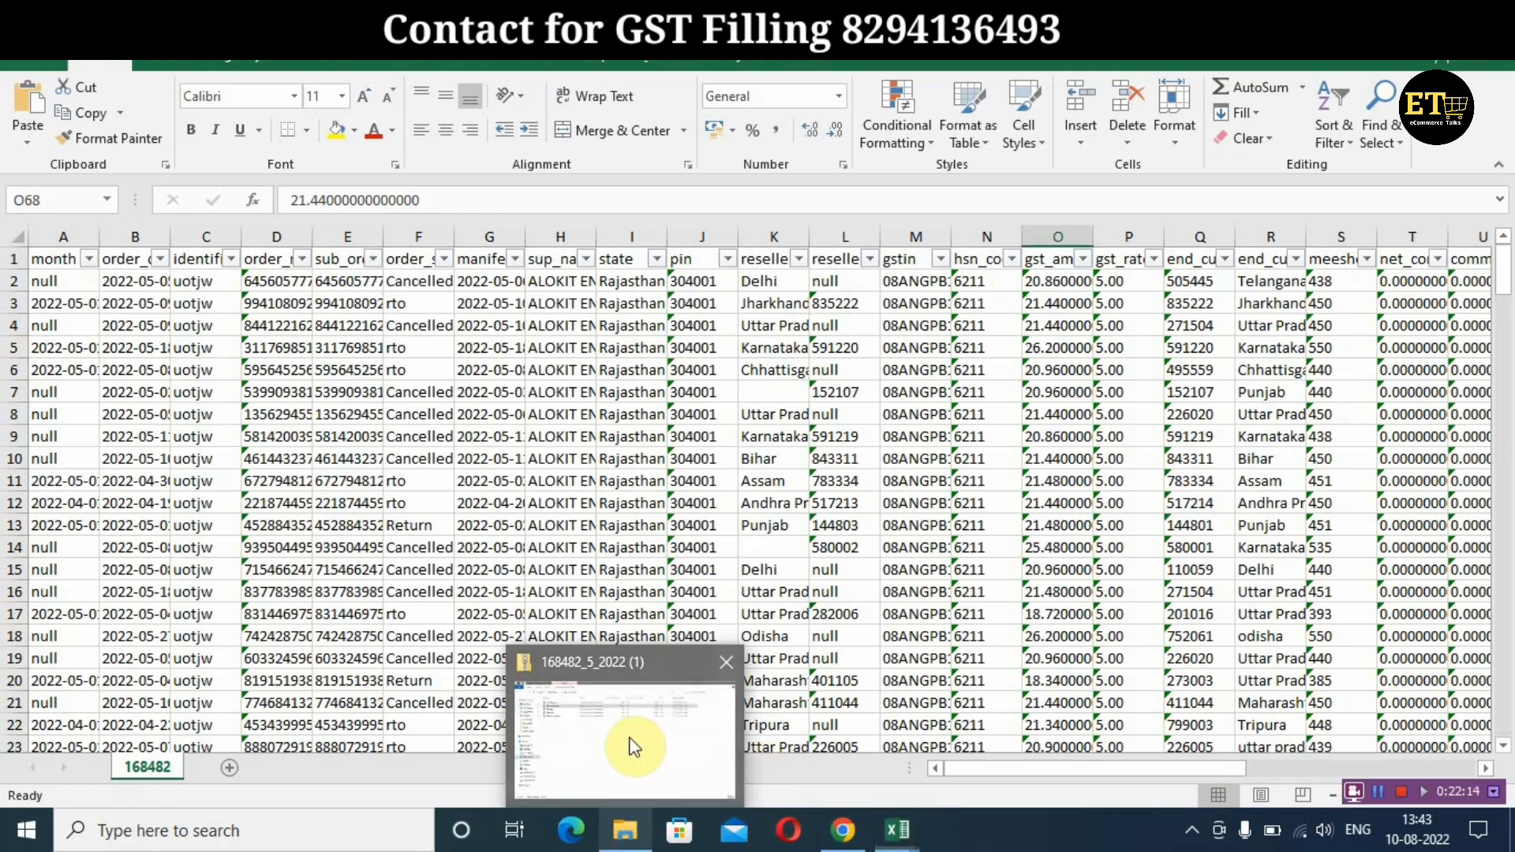
{"action": "left_click", "coordinate": [629, 745]}
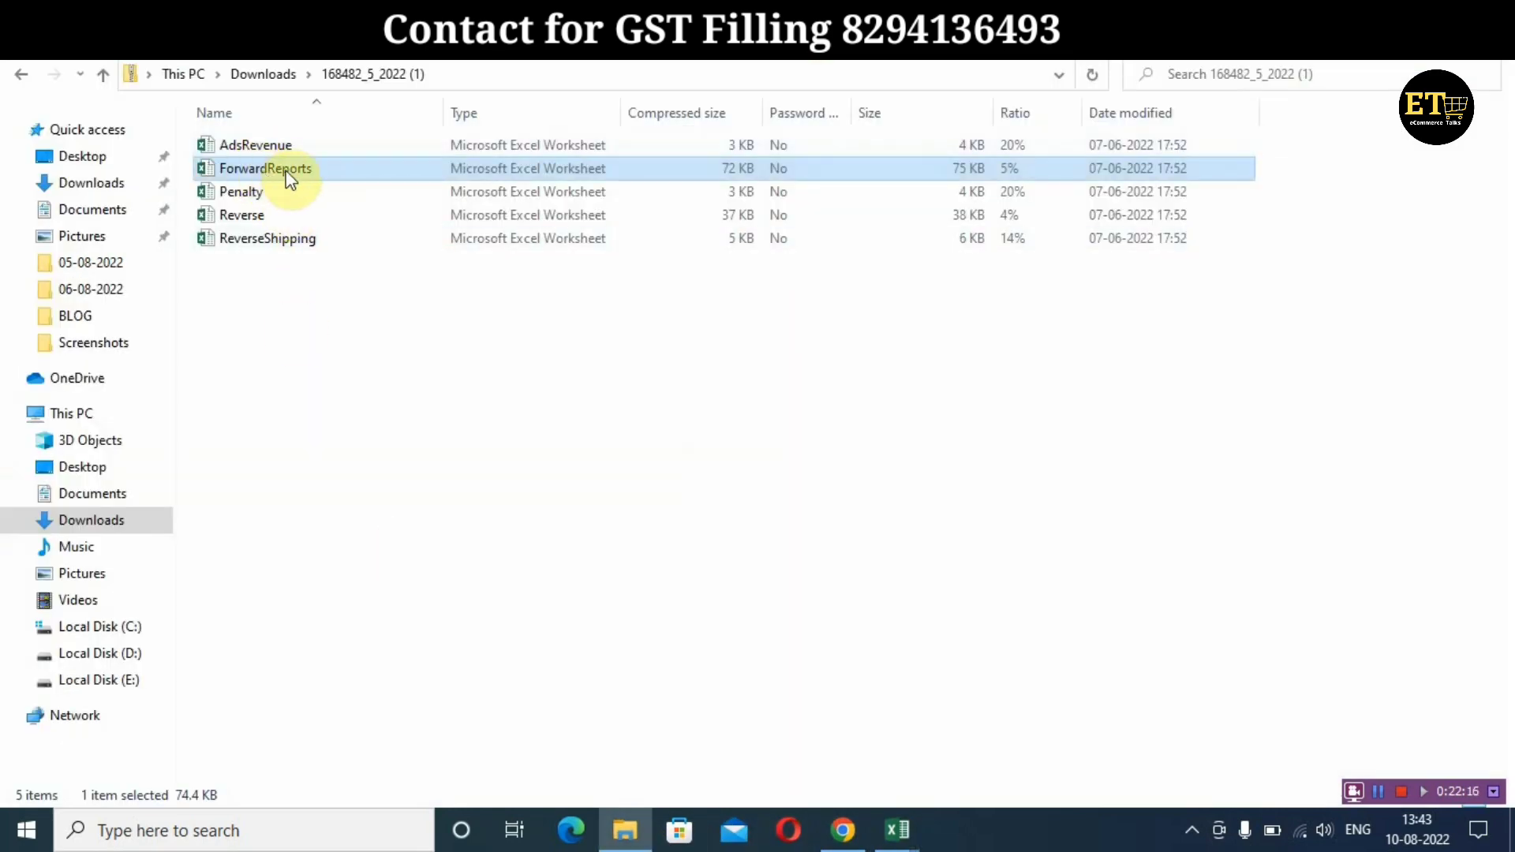
{"action": "left_click", "coordinate": [274, 216]}
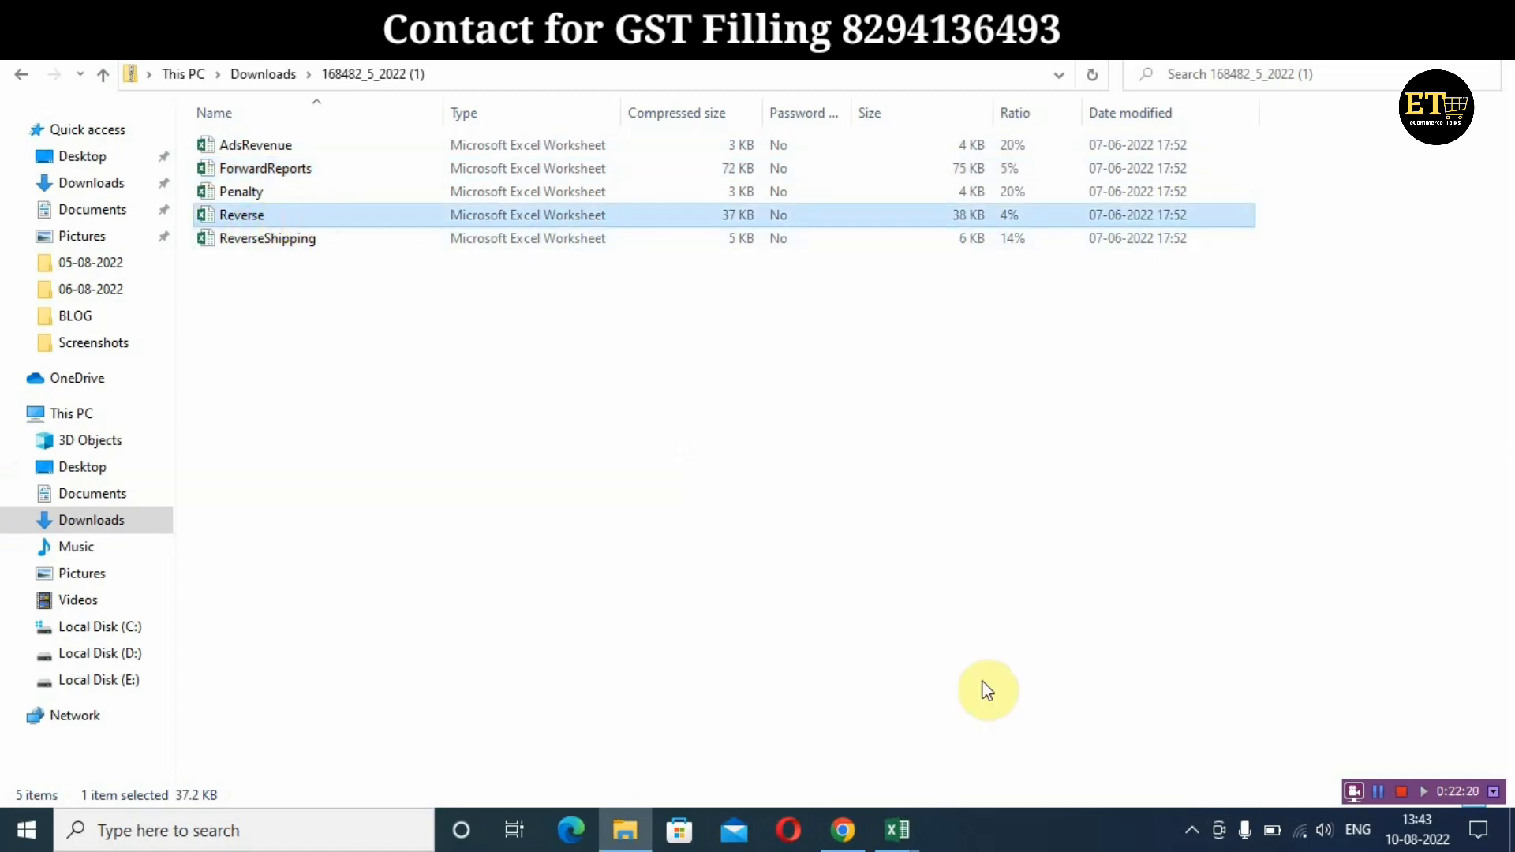
Switch to the Reverse workbook in Excel and examine the order dates in cells B2 through B11
{"action": "mouse_move", "coordinate": [894, 843]}
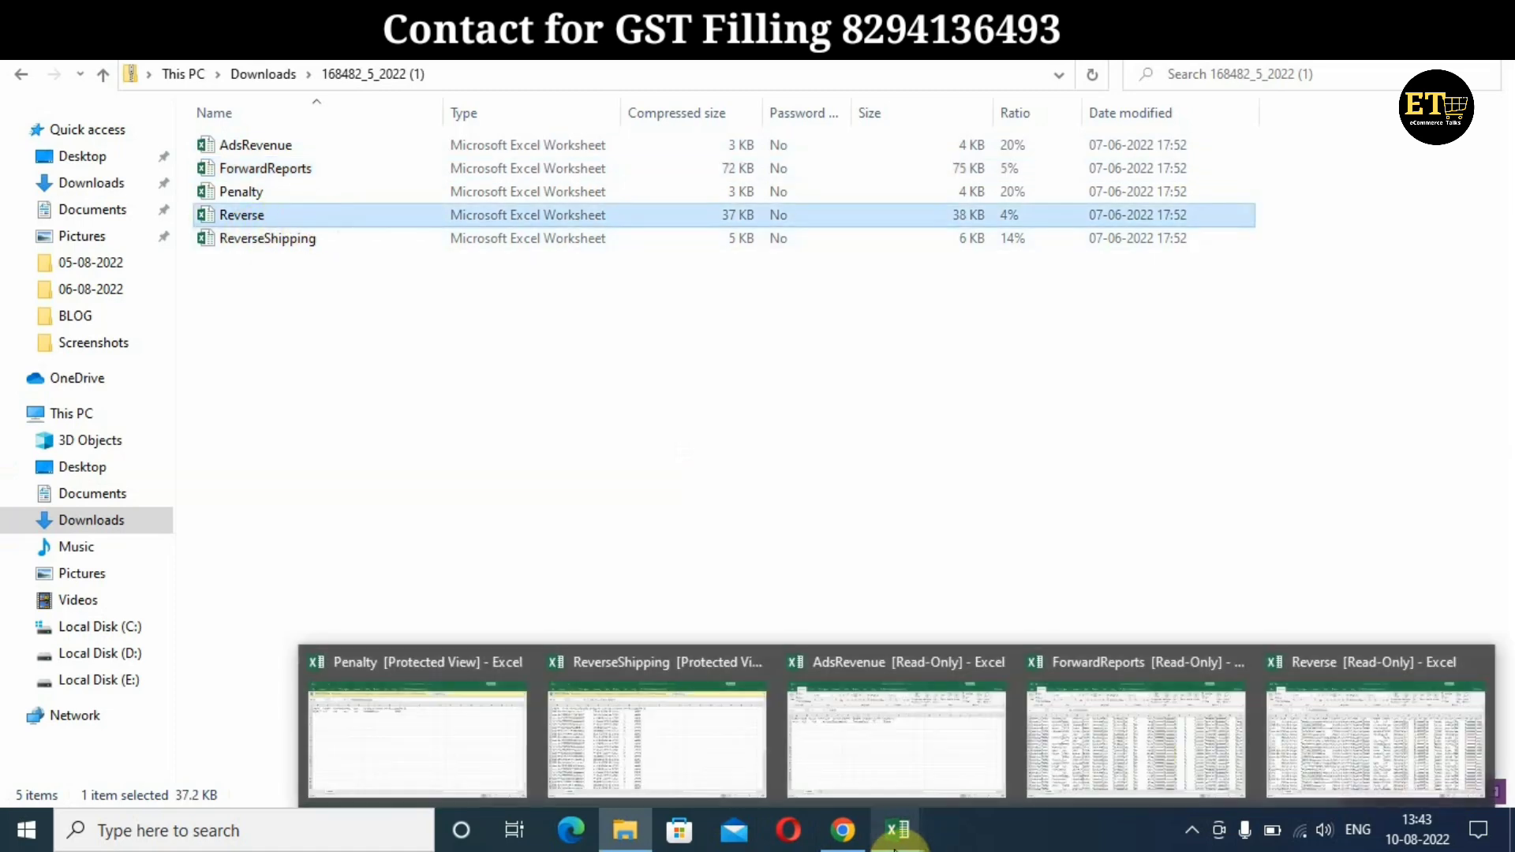
{"action": "left_click", "coordinate": [1384, 703]}
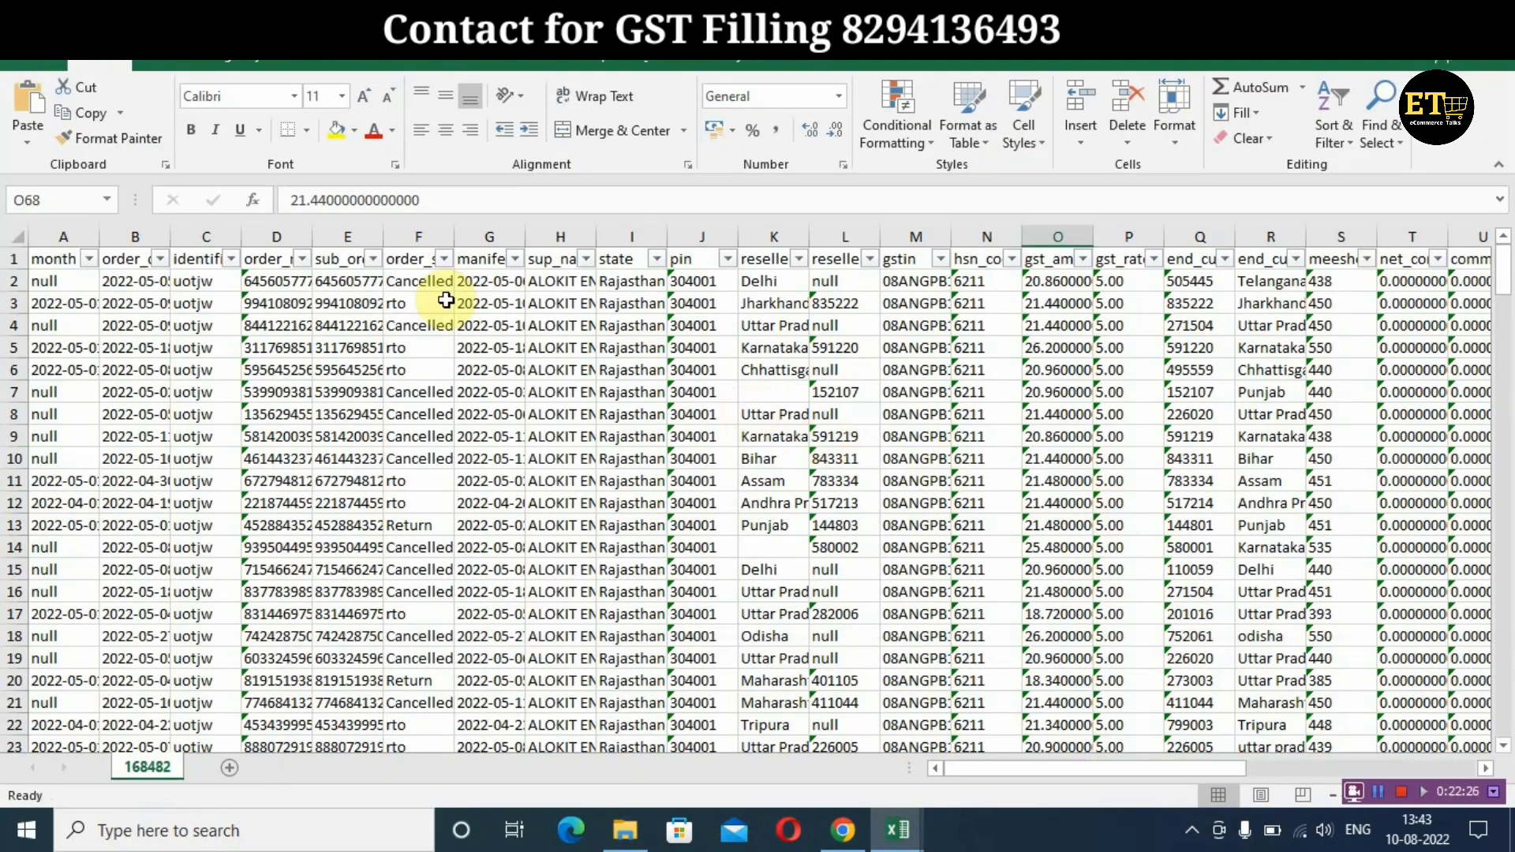
{"action": "left_click", "coordinate": [146, 285]}
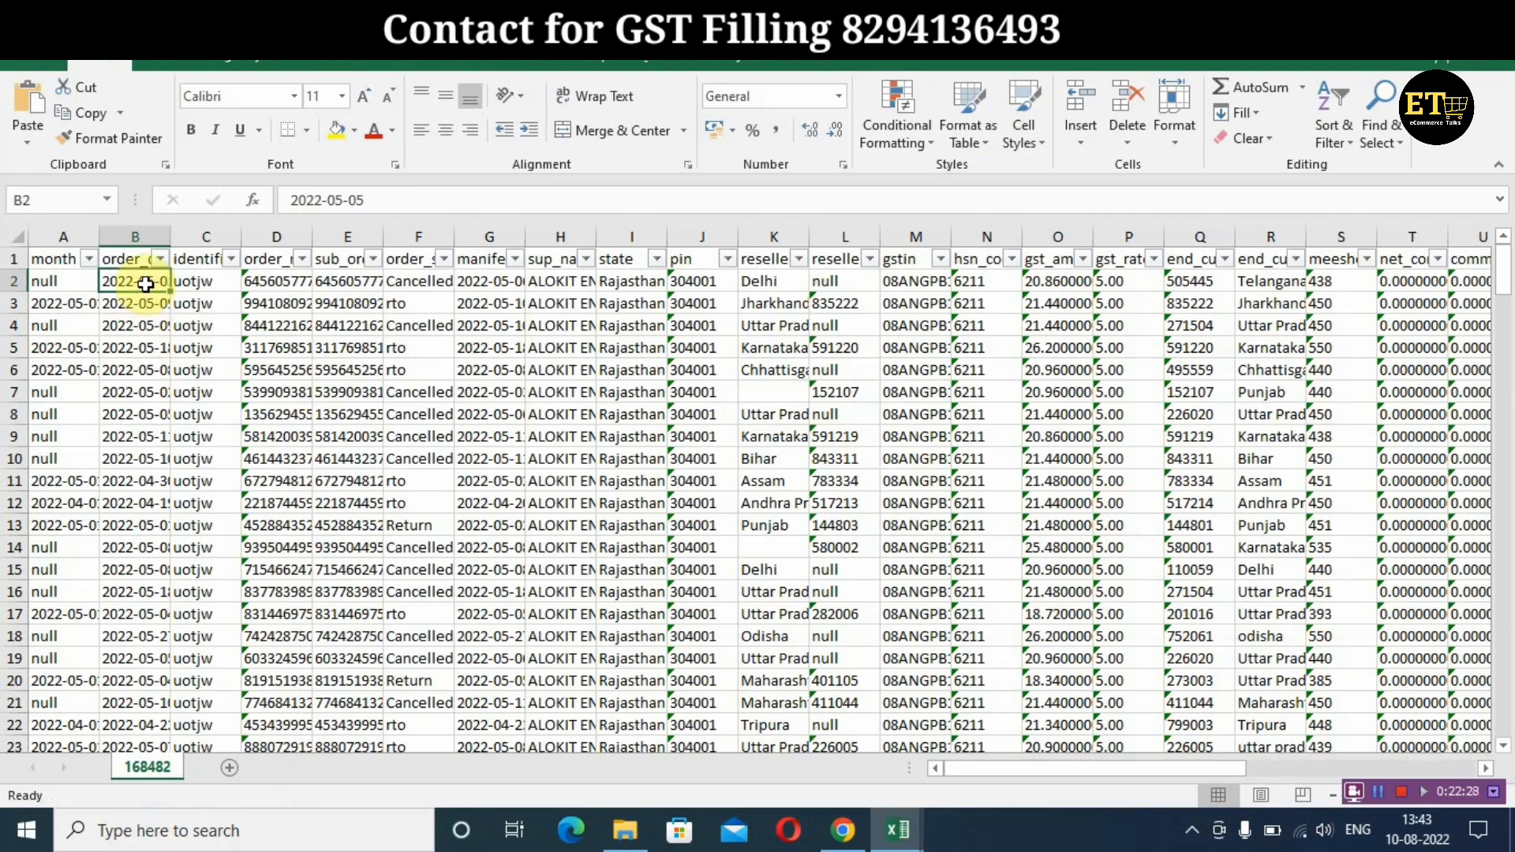
{"action": "key", "text": "Down"}
{"action": "key", "text": "Down"}
{"action": "key", "text": "Down"}
{"action": "key", "text": "Down"}
{"action": "key", "text": "Down"}
{"action": "key", "text": "Down"}
{"action": "key", "text": "Down"}
{"action": "key", "text": "Down"}
{"action": "key", "text": "Down"}
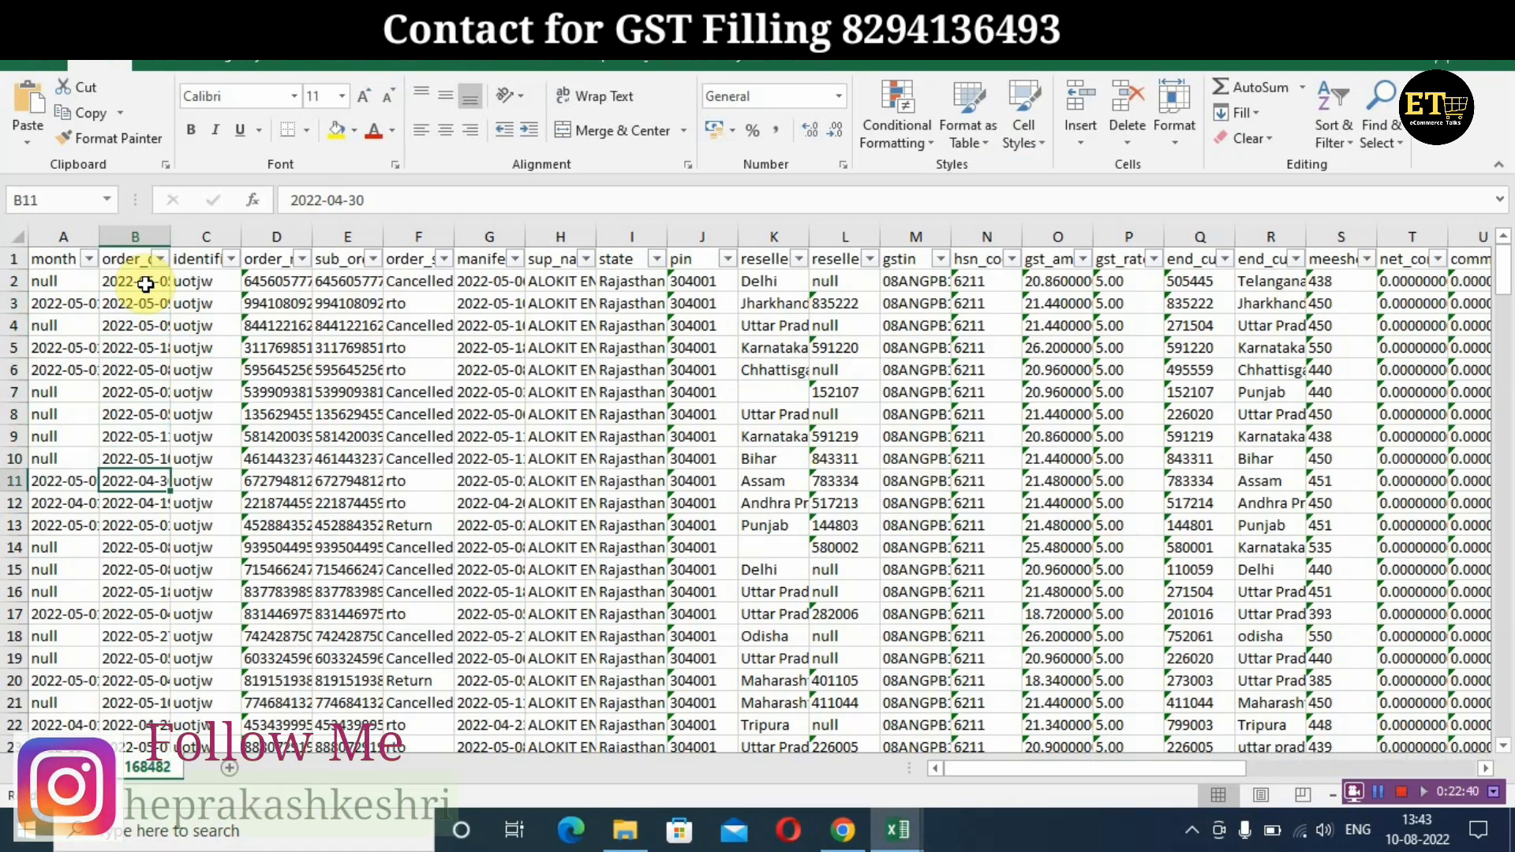
Switch to the Google Sheets order data and check the GST amount in K469
{"action": "left_click", "coordinate": [843, 830]}
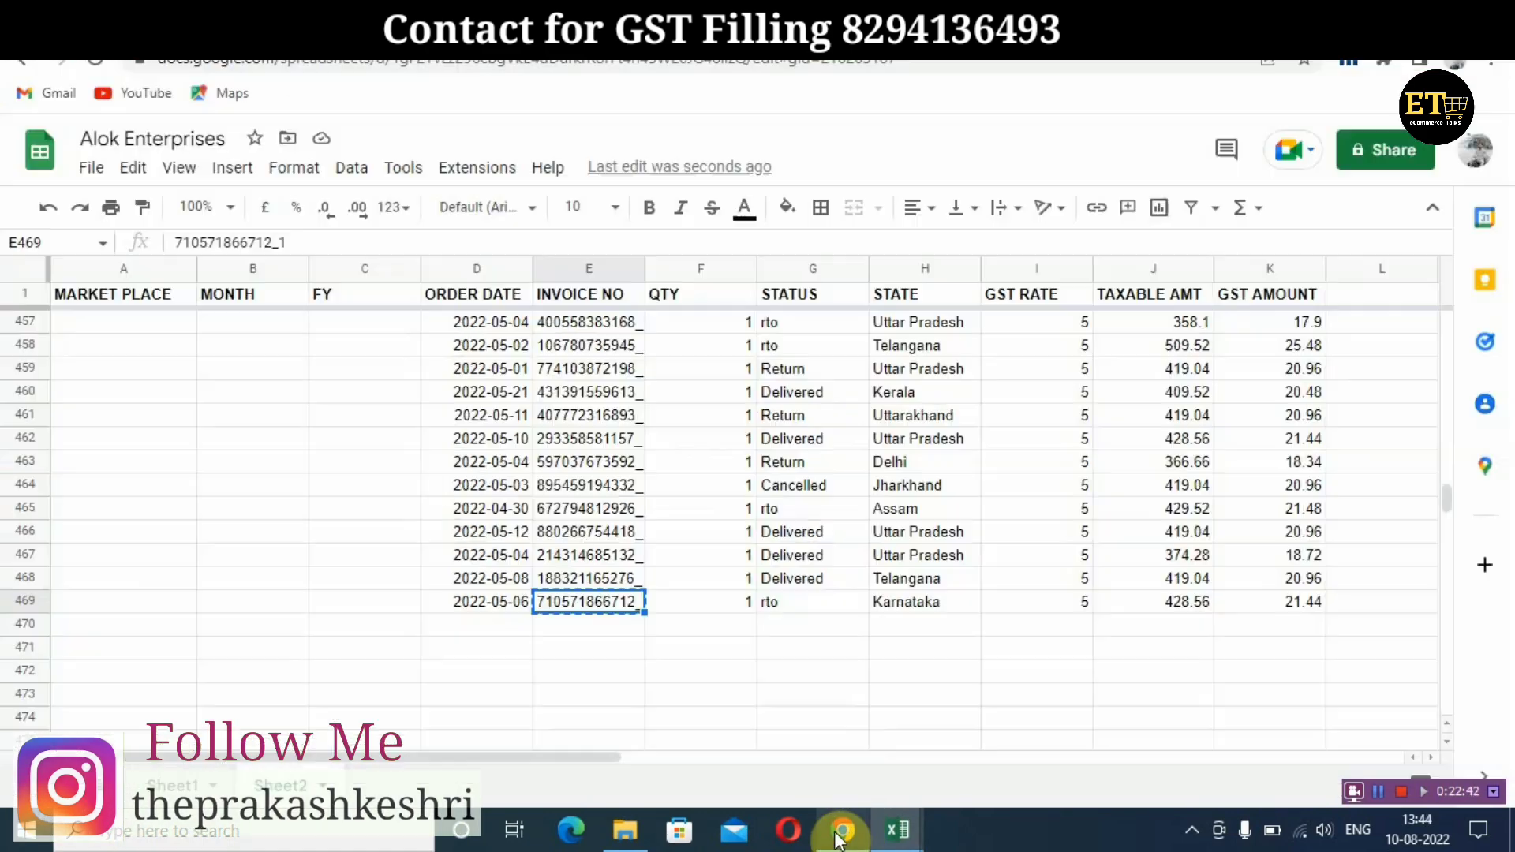
{"action": "left_click", "coordinate": [1283, 601]}
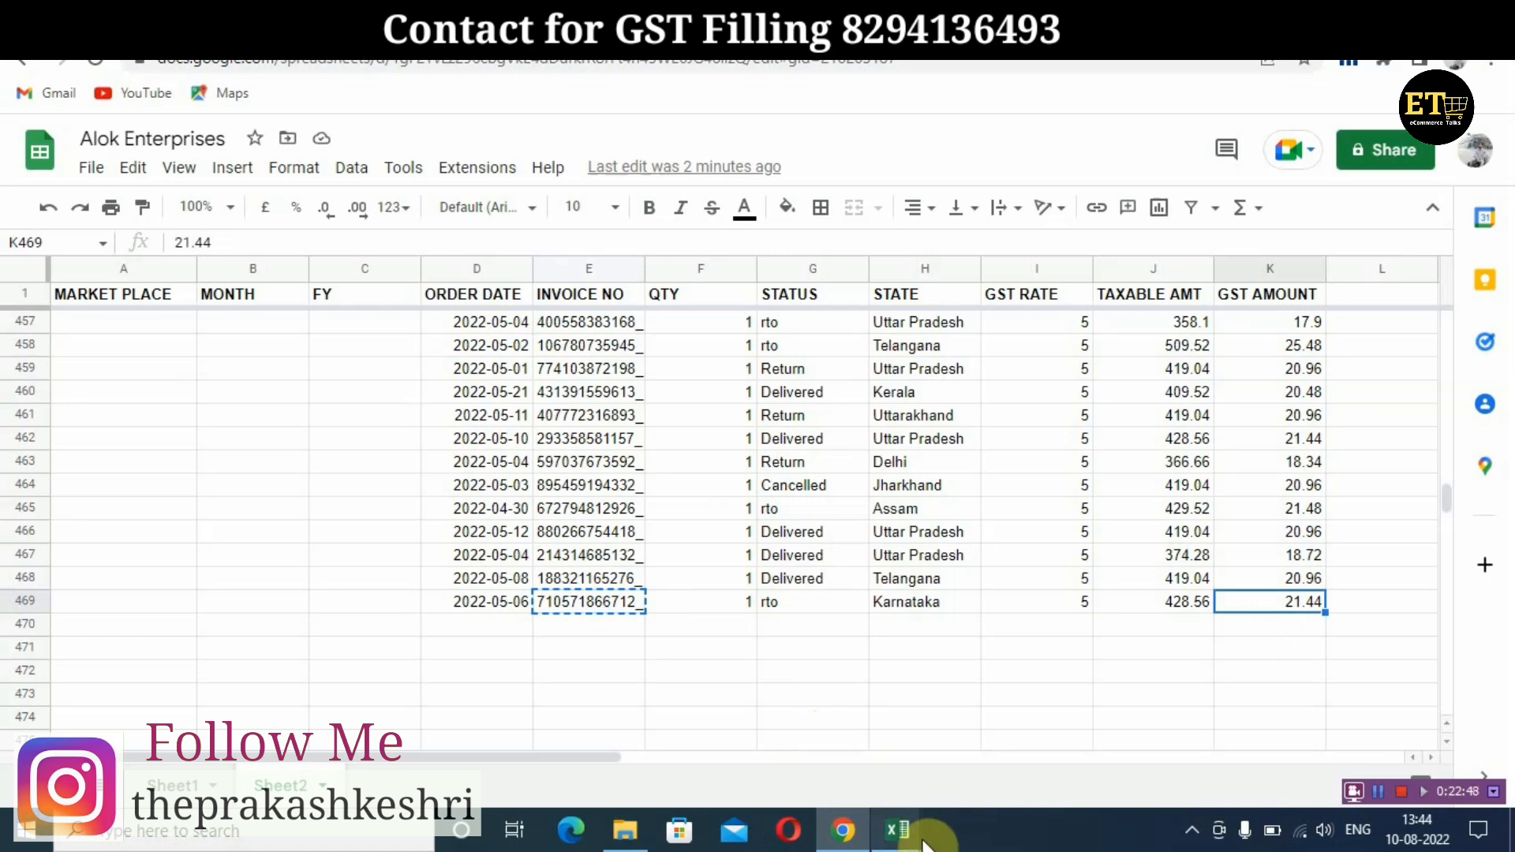
Switch to the Reverse workbook in Excel and widen the order_date column until its full dates fit
{"action": "mouse_move", "coordinate": [897, 831]}
{"action": "left_click", "coordinate": [1414, 751]}
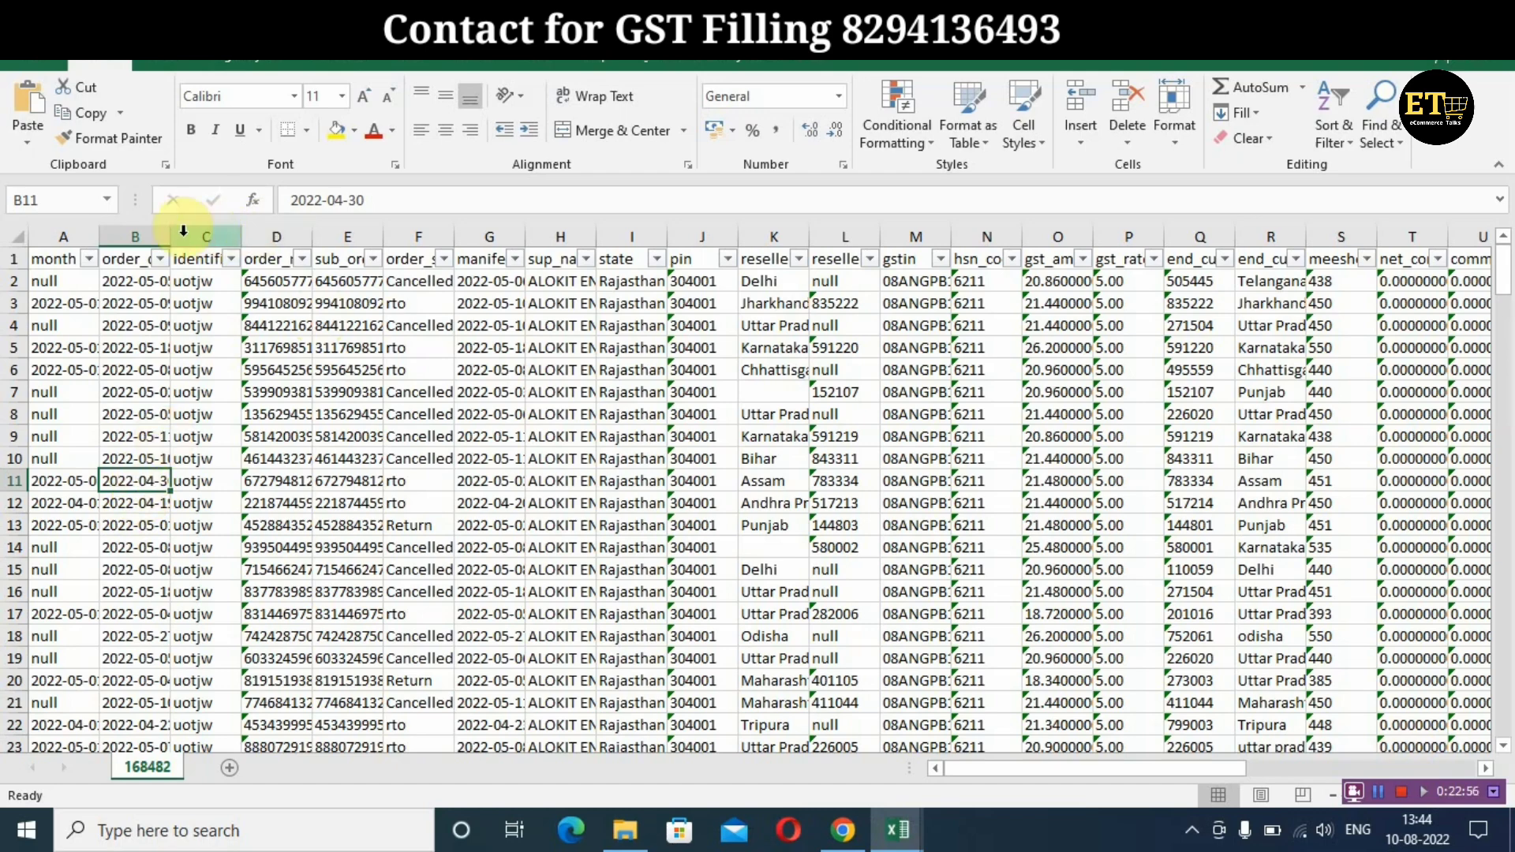
{"action": "left_click_drag", "start_coordinate": [193, 233], "coordinate": [228, 233]}
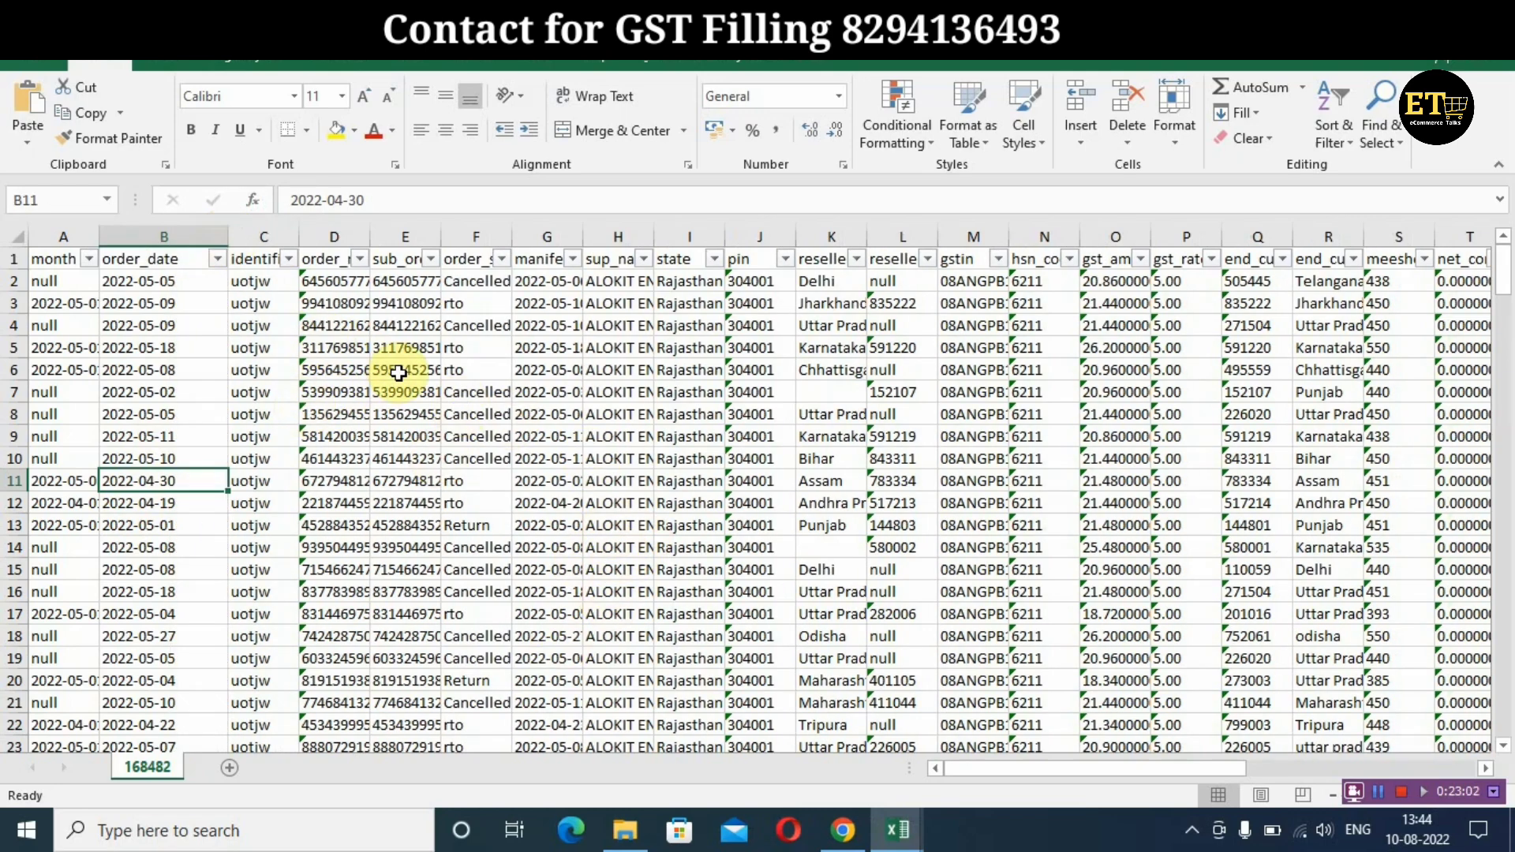
Examine the first orders' fields, starting with the date in B2 and continuing along row 3 to the shipping column
{"action": "left_click", "coordinate": [154, 282]}
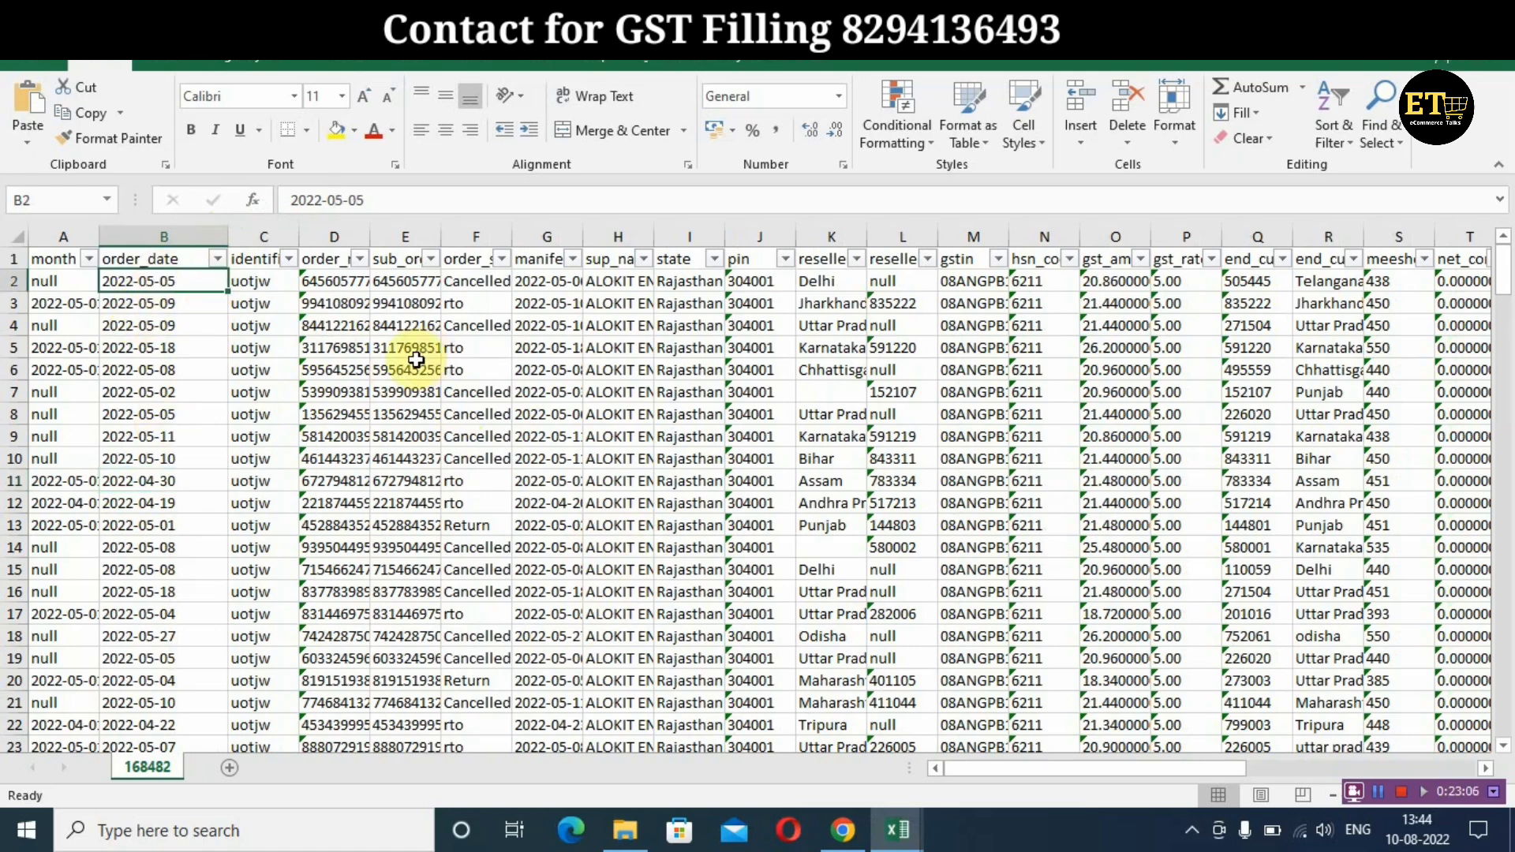
{"action": "left_click", "coordinate": [742, 304]}
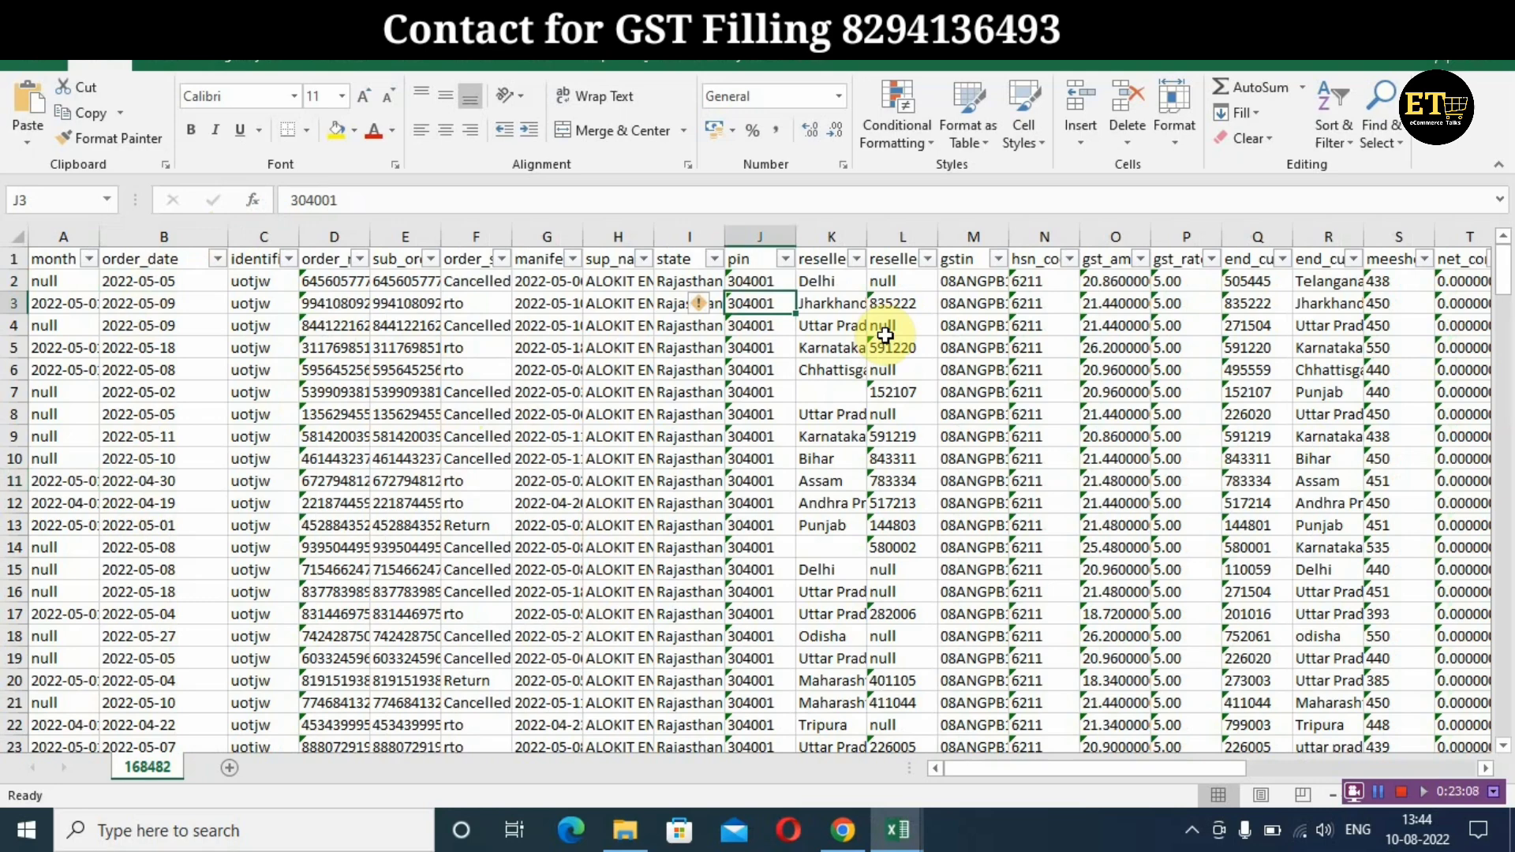
{"action": "key", "text": "Right"}
{"action": "key", "text": "Right"}
{"action": "key", "text": "Right"}
{"action": "key", "text": "Right"}
{"action": "key", "text": "Right"}
{"action": "key", "text": "Right"}
{"action": "key", "text": "Right"}
{"action": "key", "text": "Right"}
{"action": "key", "text": "Right"}
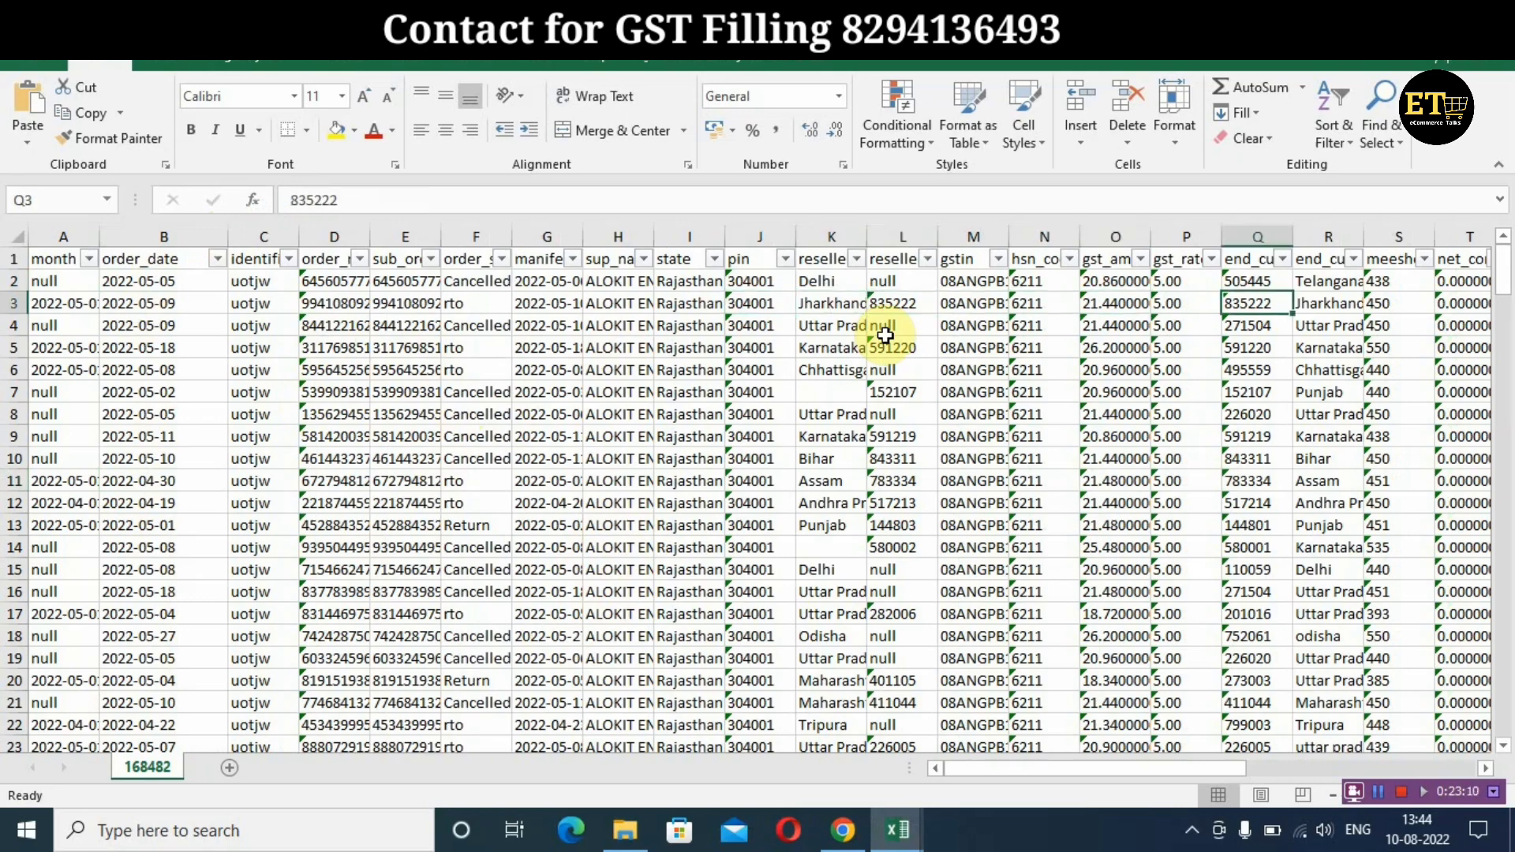
{"action": "key", "text": "Right"}
{"action": "key", "text": "Right"}
{"action": "key", "text": "Right"}
{"action": "key", "text": "Right"}
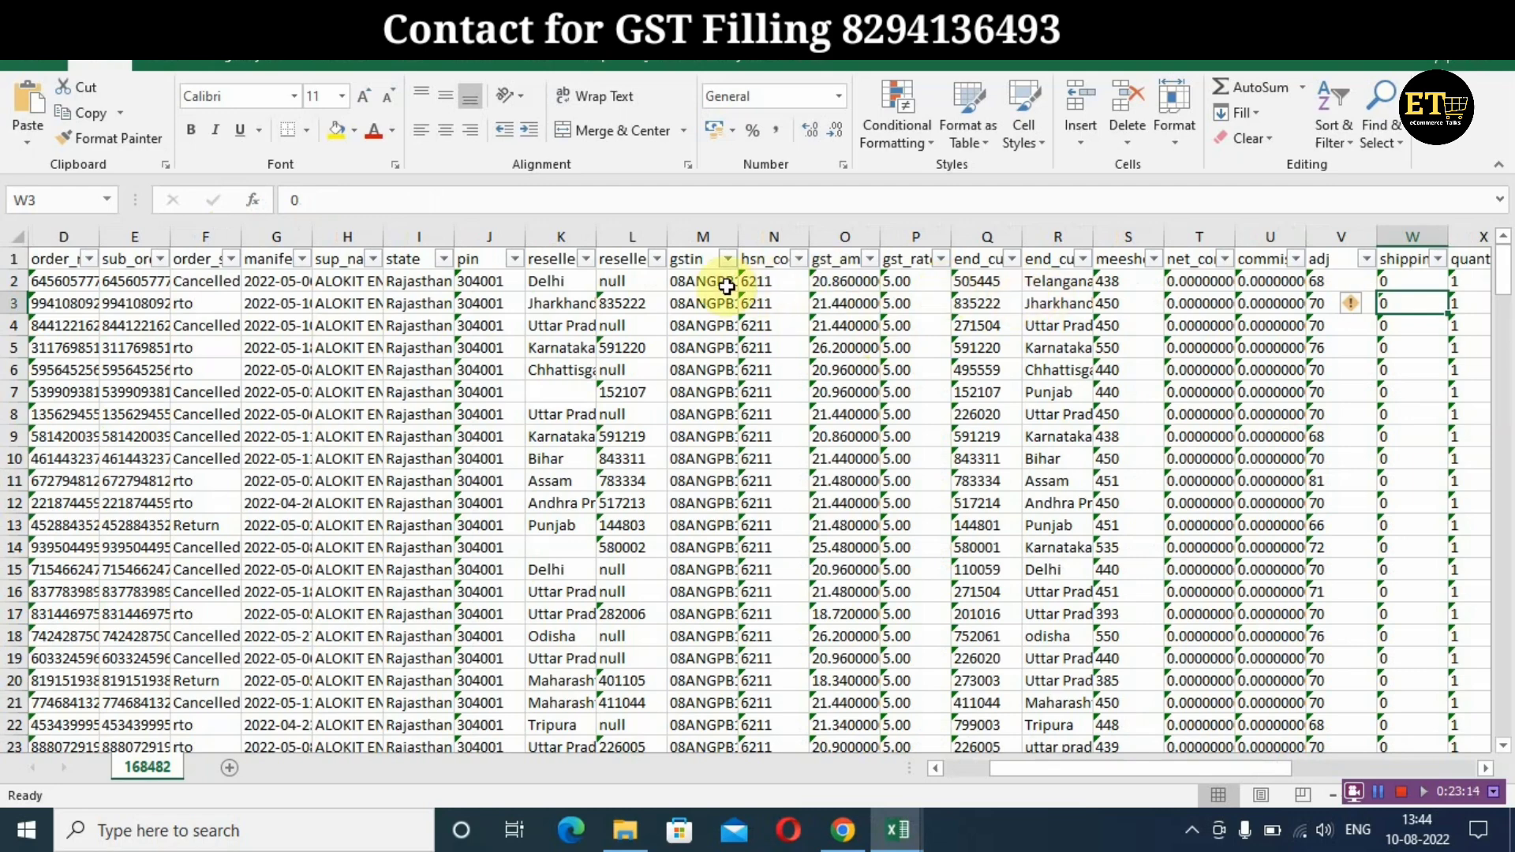
Compare the GST amount in O2 with the Meesho value in S2 for the first order
{"action": "left_click", "coordinate": [845, 276]}
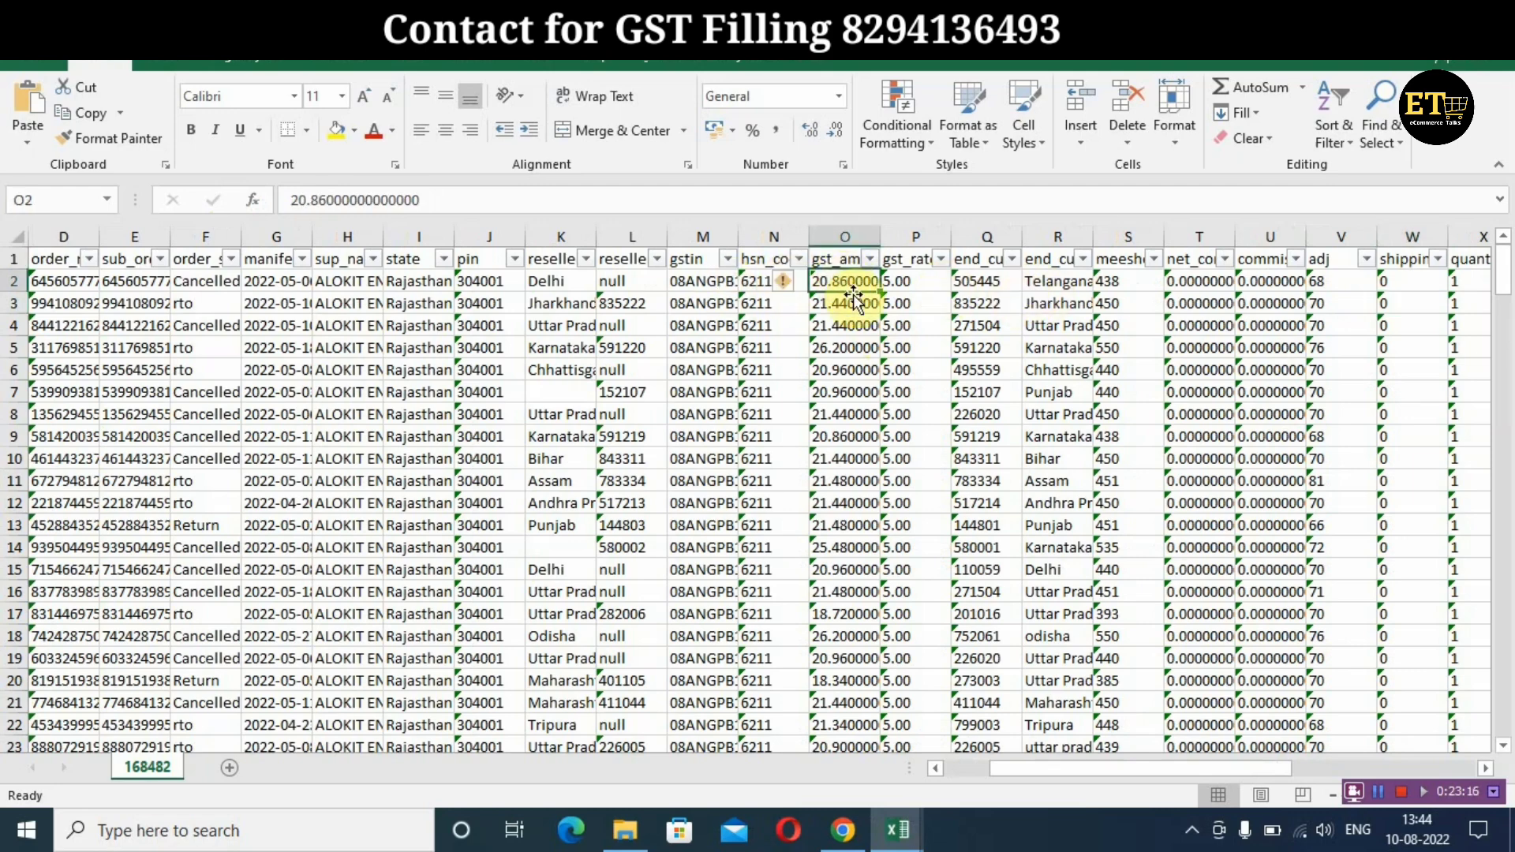
{"action": "left_click", "coordinate": [1133, 283]}
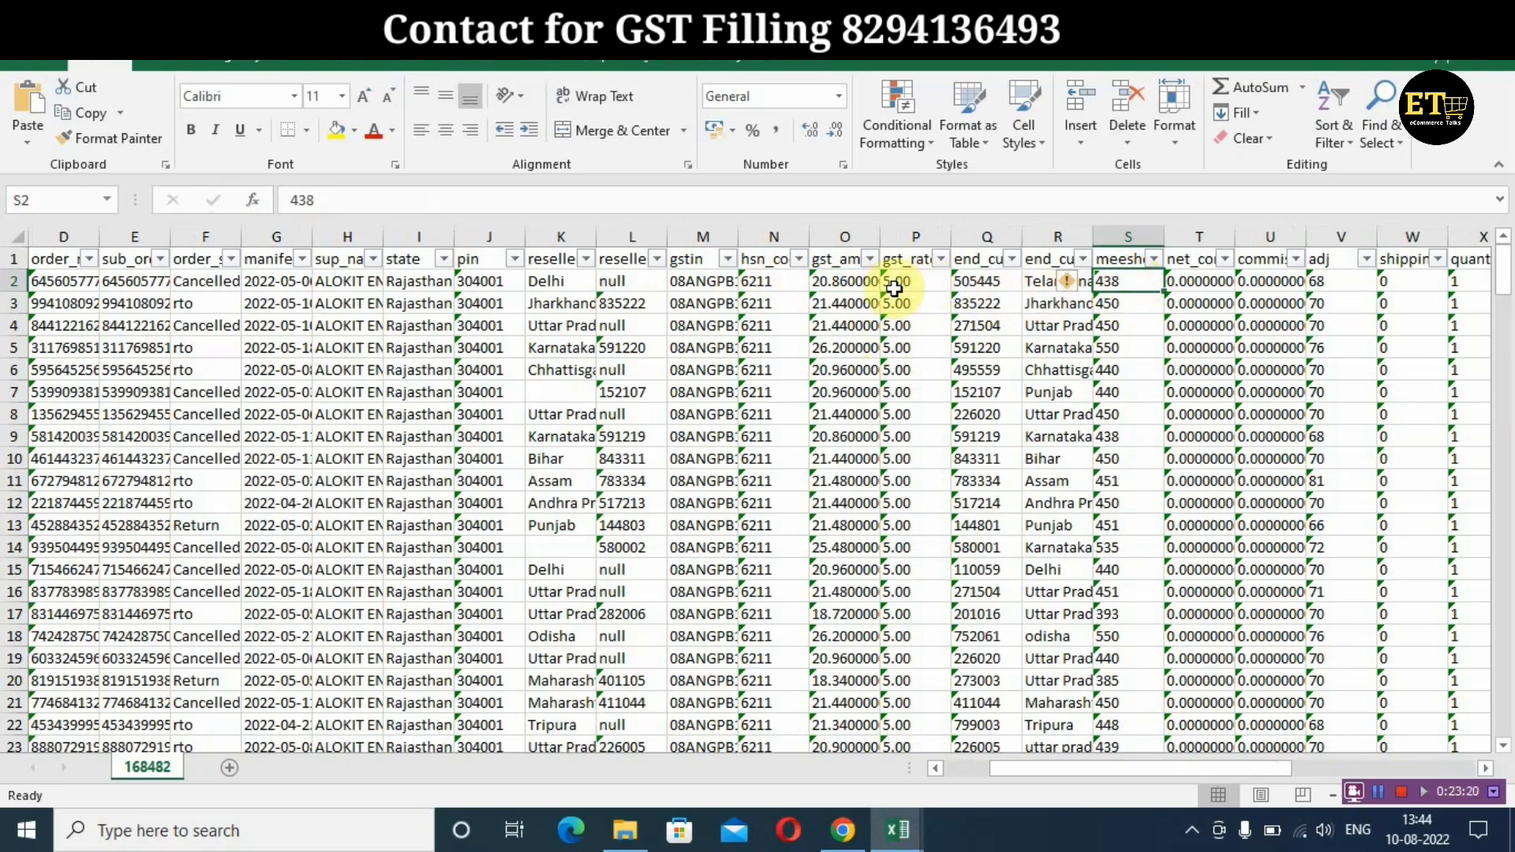
{"action": "left_click", "coordinate": [833, 281]}
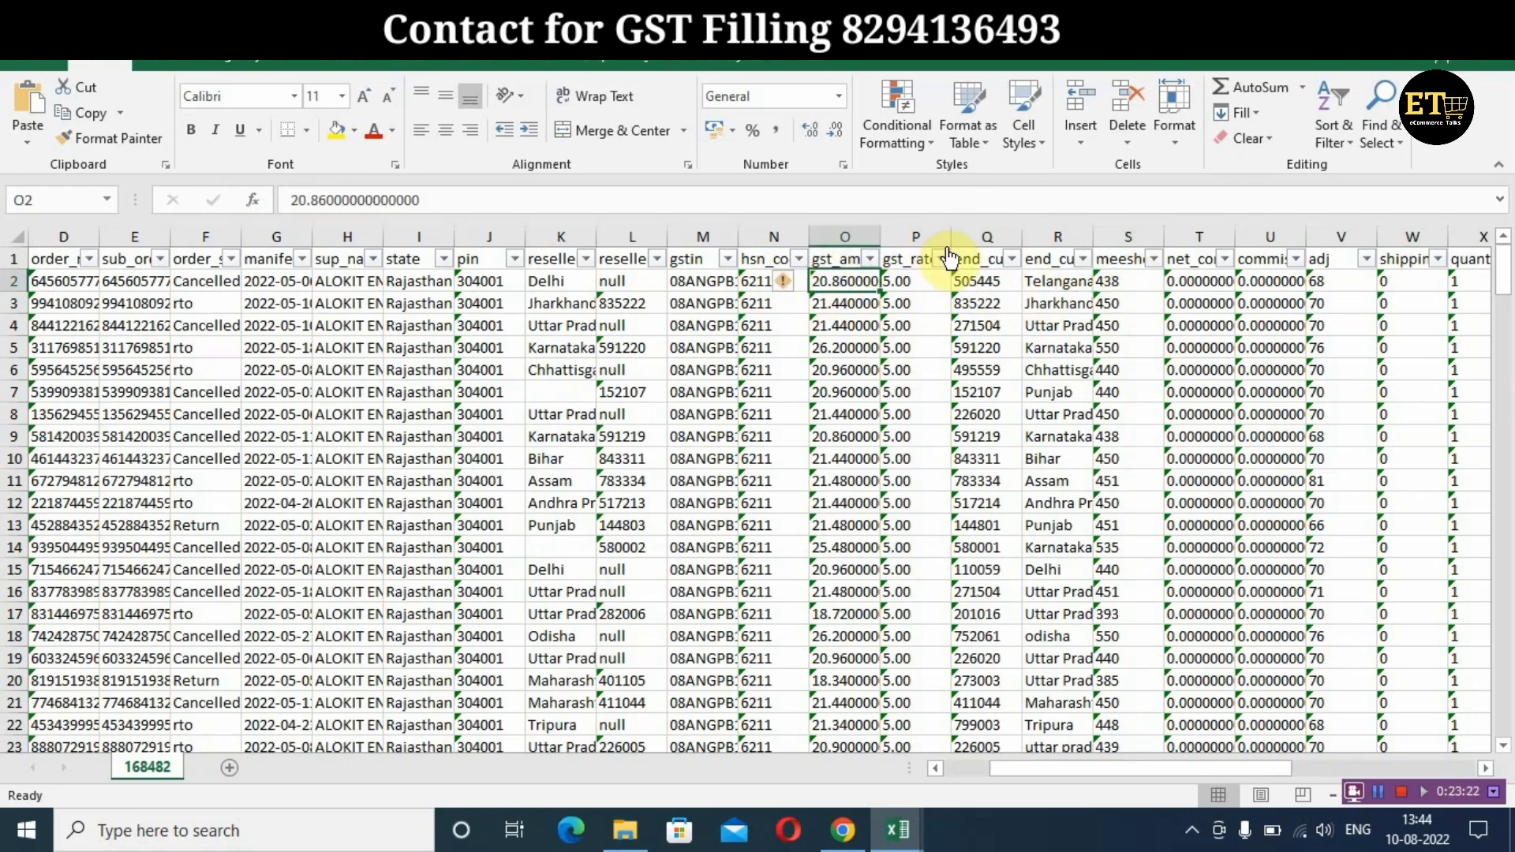
Insert a blank column between the GST amount and gst_rate columns
{"action": "left_click", "coordinate": [909, 233]}
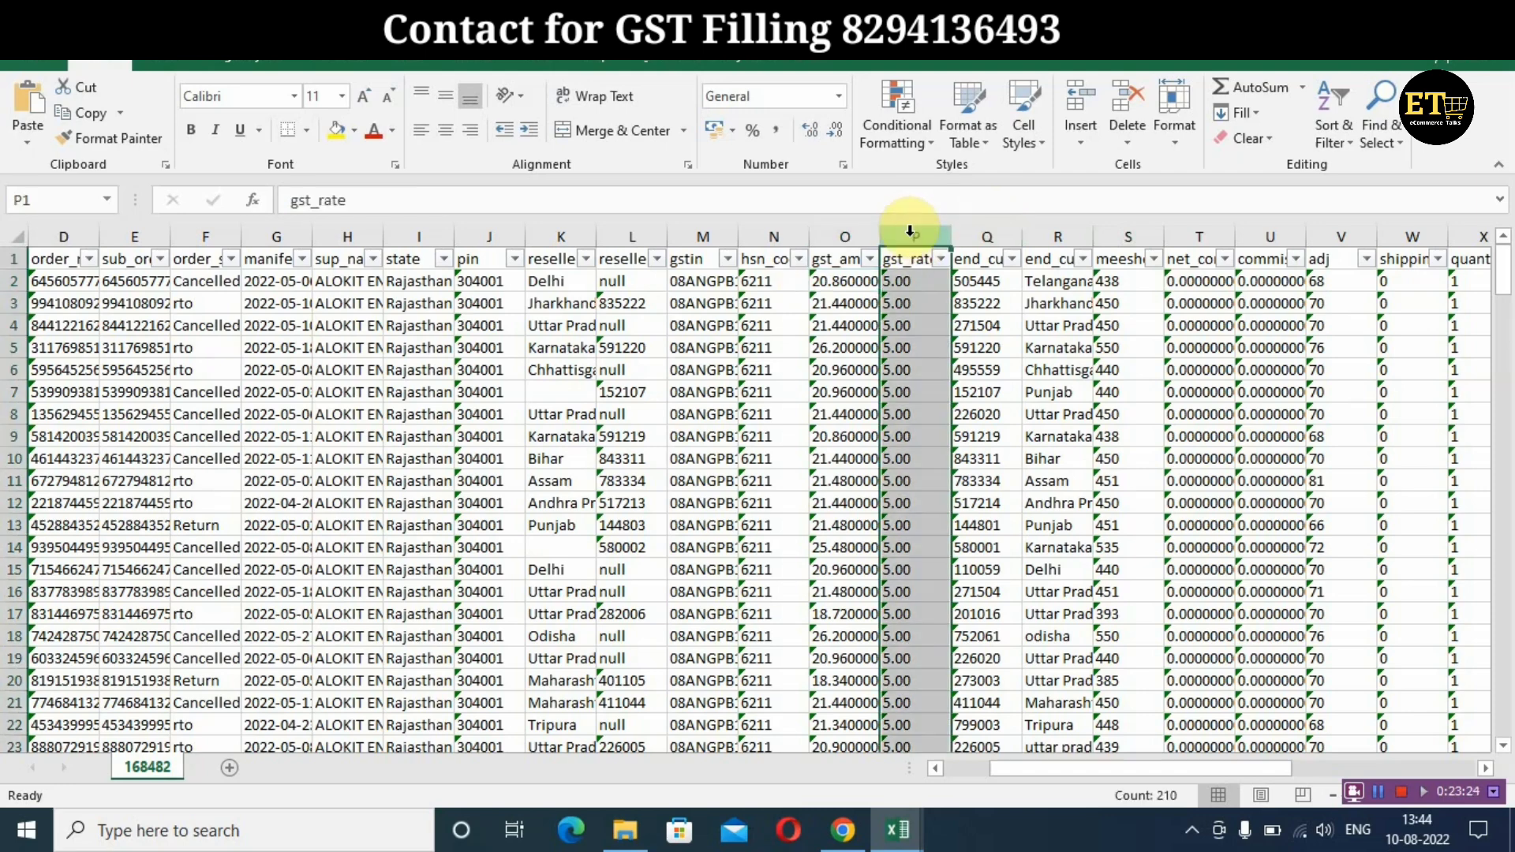
{"action": "right_click", "coordinate": [911, 235]}
{"action": "left_click", "coordinate": [987, 389]}
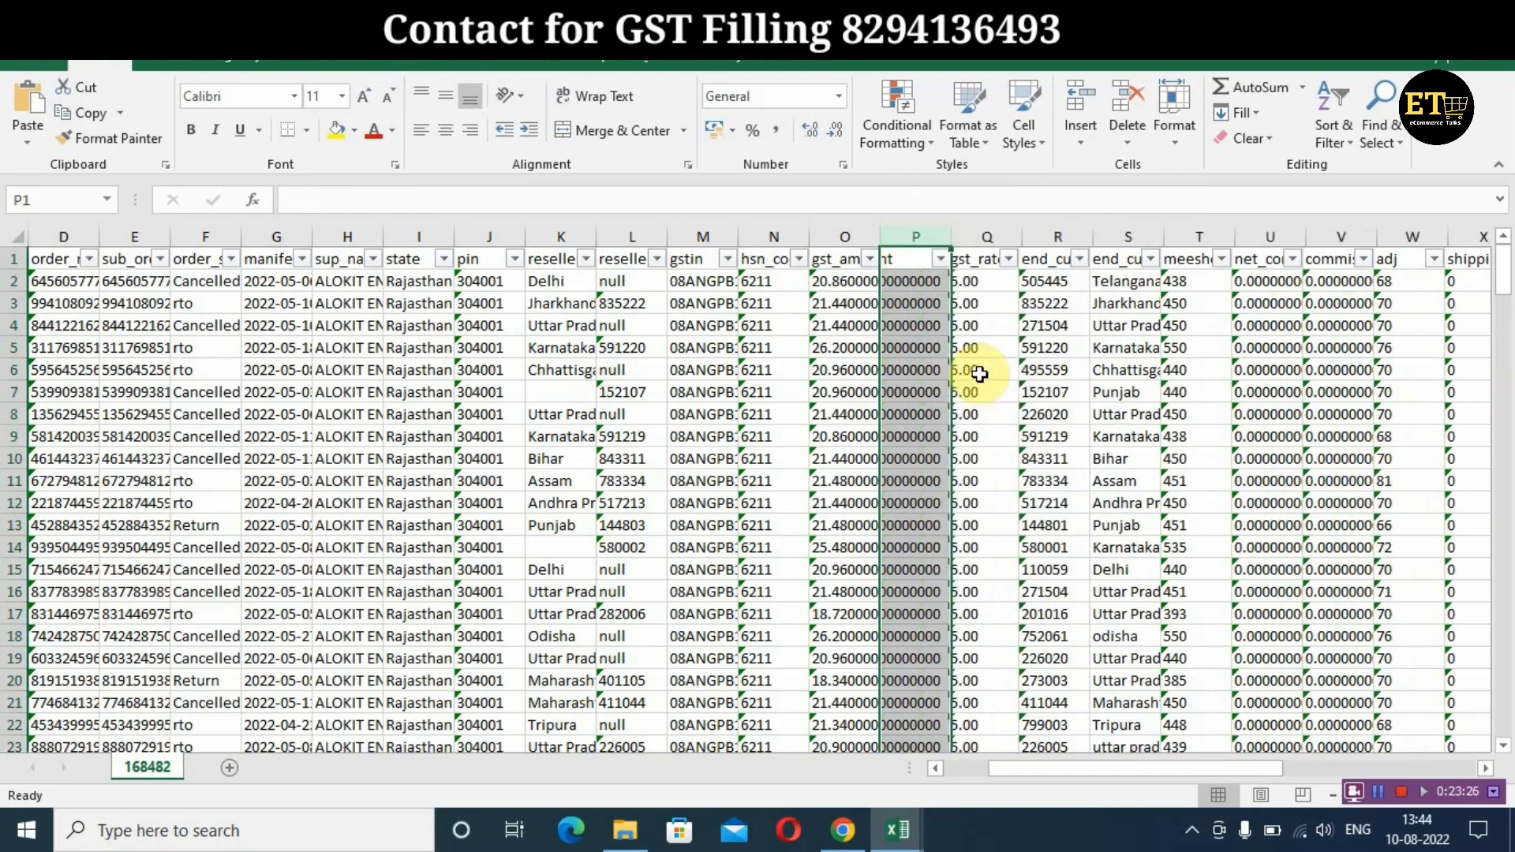
Enter -1 in P2 of the blank column and copy that cell
{"action": "left_click", "coordinate": [925, 282]}
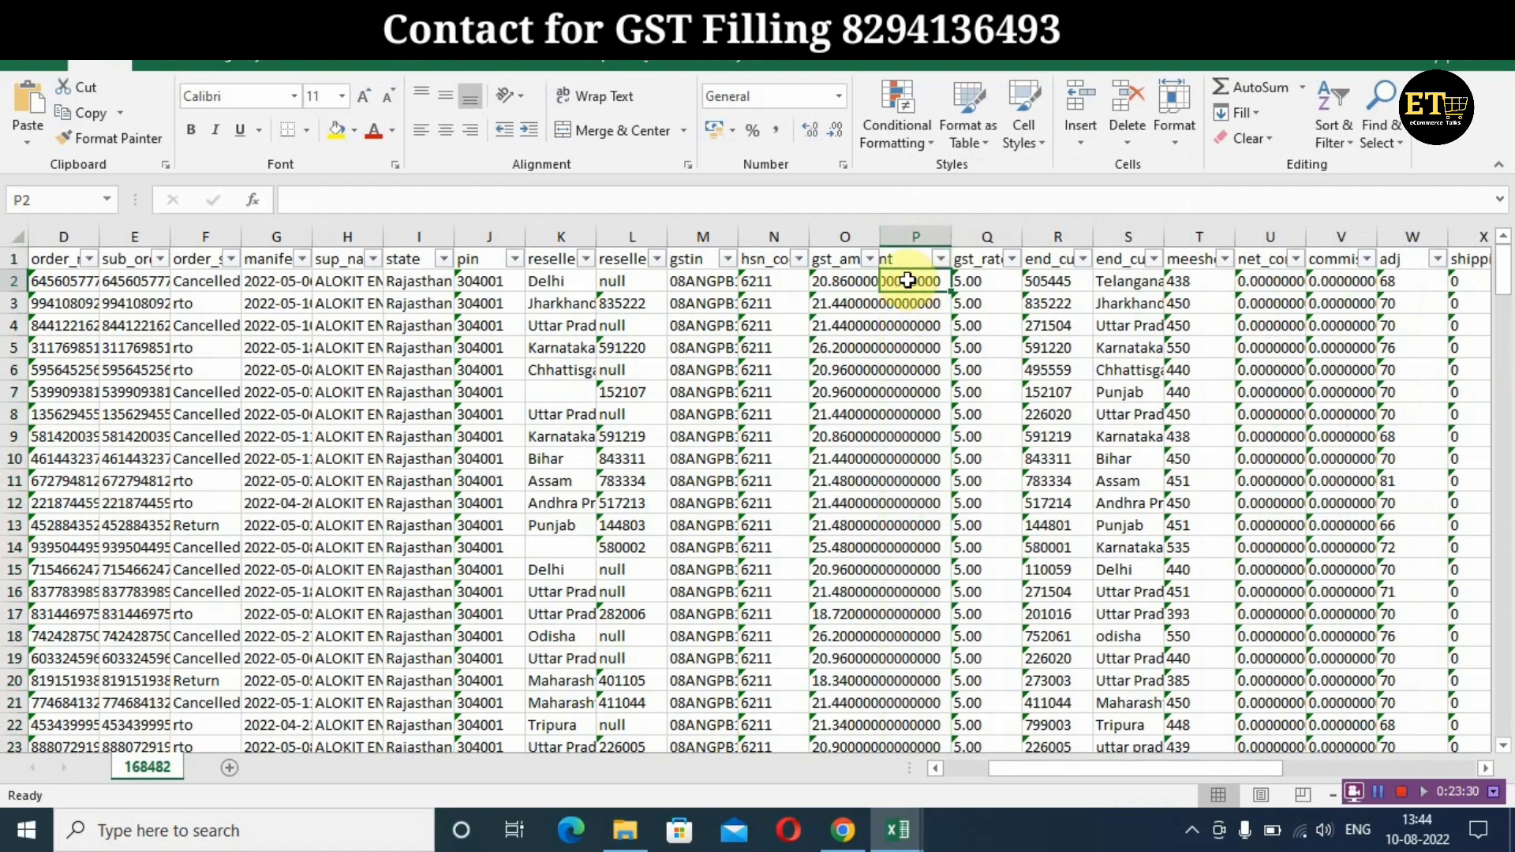
{"action": "type", "text": "-1"}
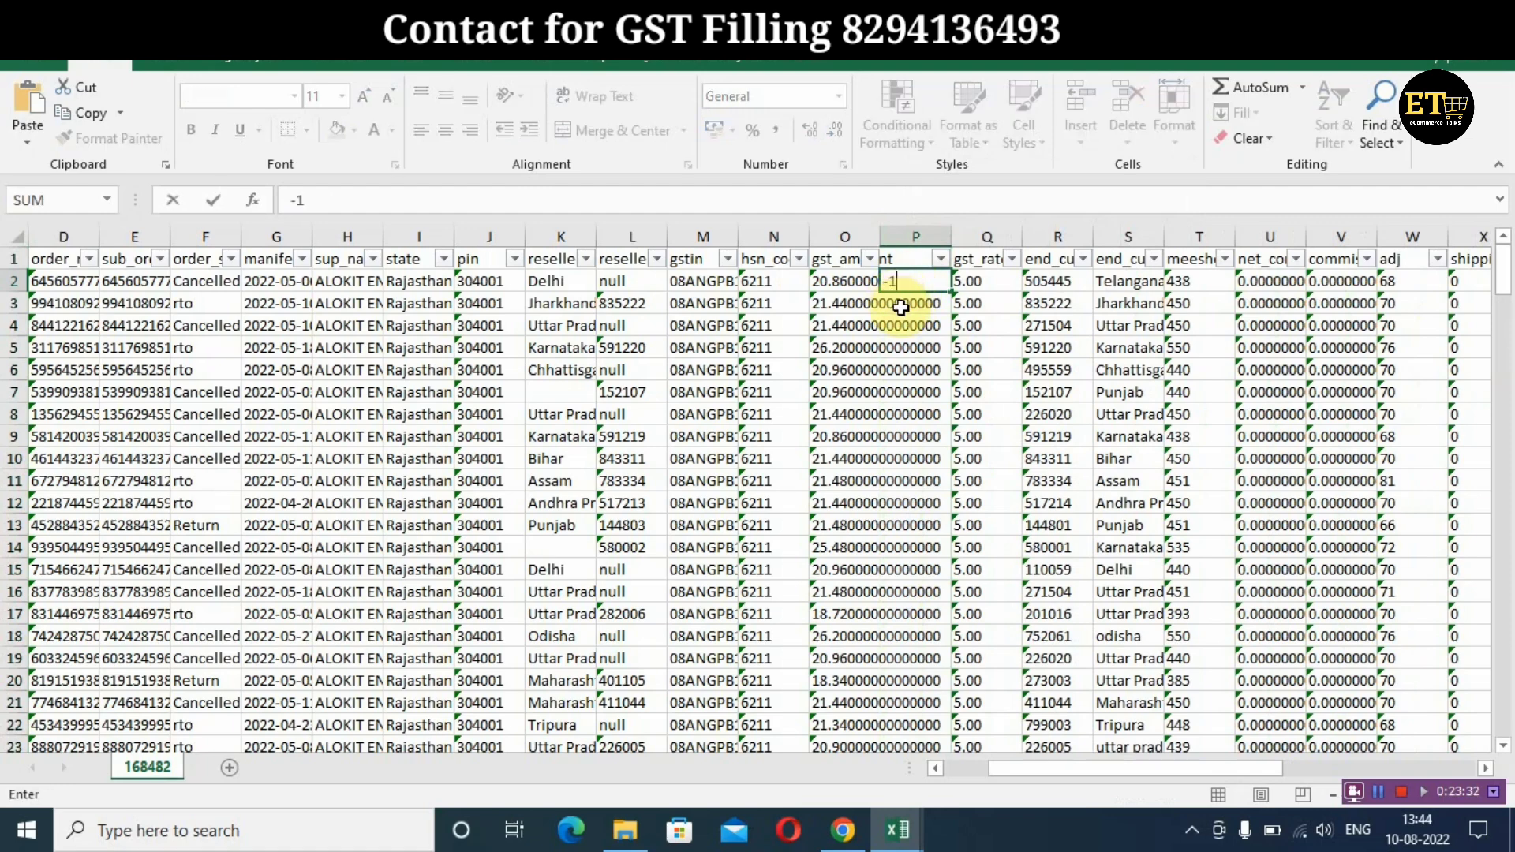
{"action": "key", "text": "Return"}
{"action": "left_click", "coordinate": [931, 281]}
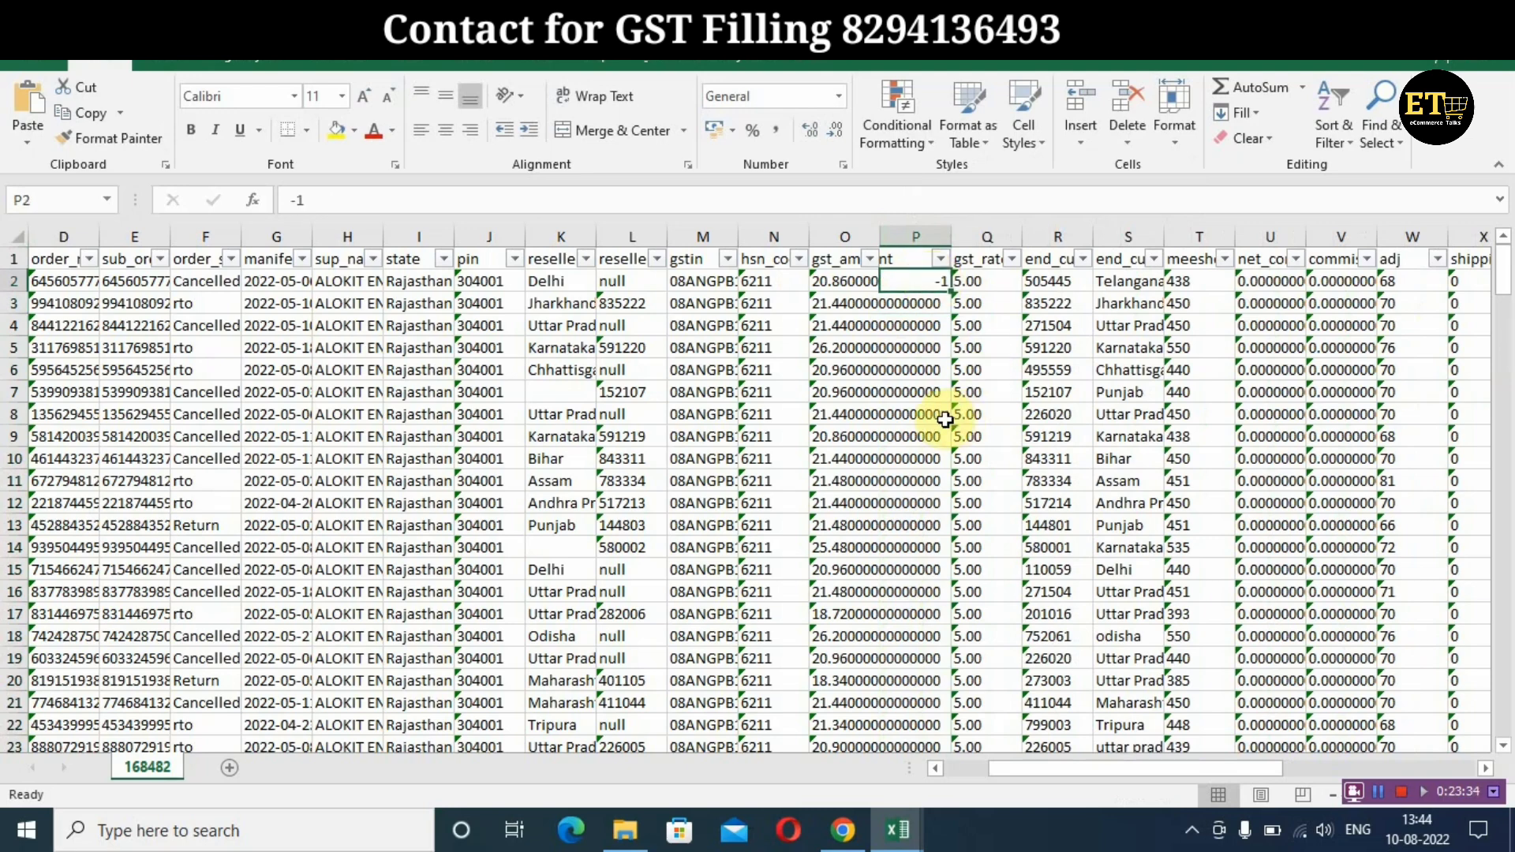
{"action": "key", "text": "ctrl+c"}
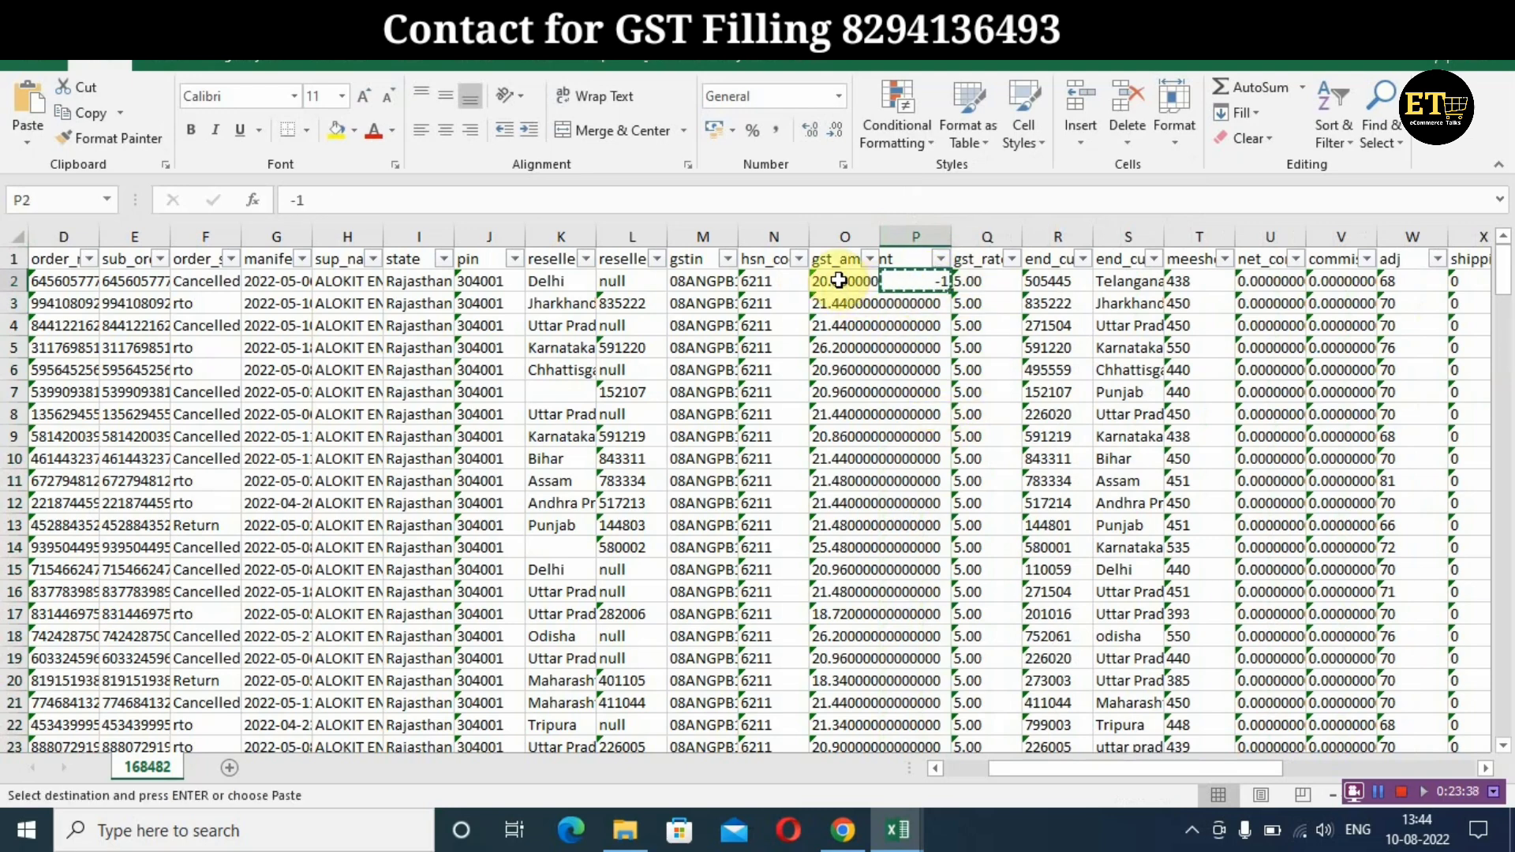
Multiply the GST amounts in O2:O210 by the copied -1 using Paste Special
{"action": "left_click", "coordinate": [839, 281]}
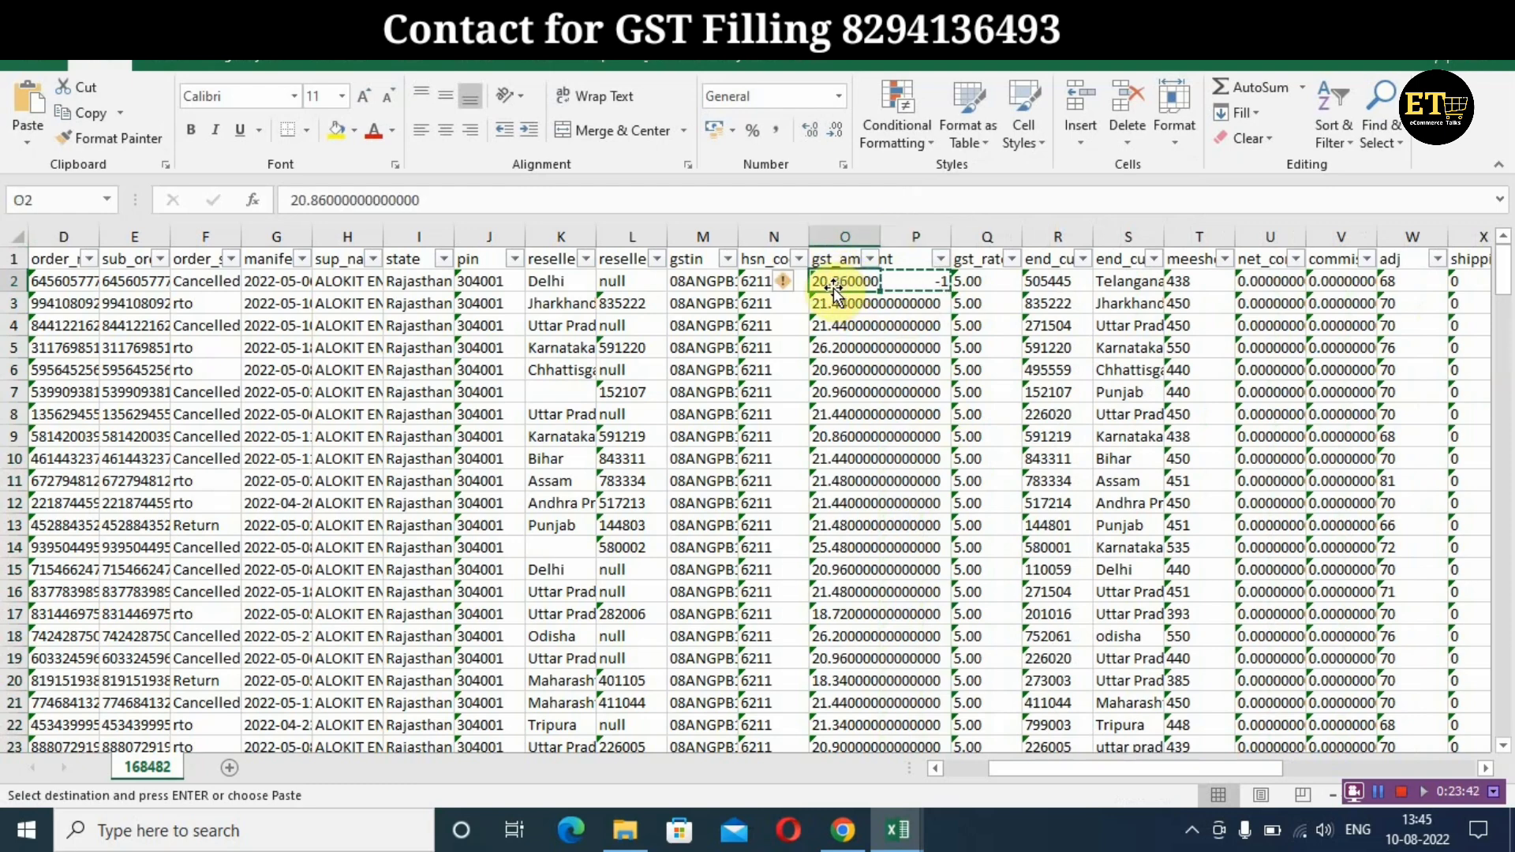
{"action": "key", "text": "ctrl+shift+Down"}
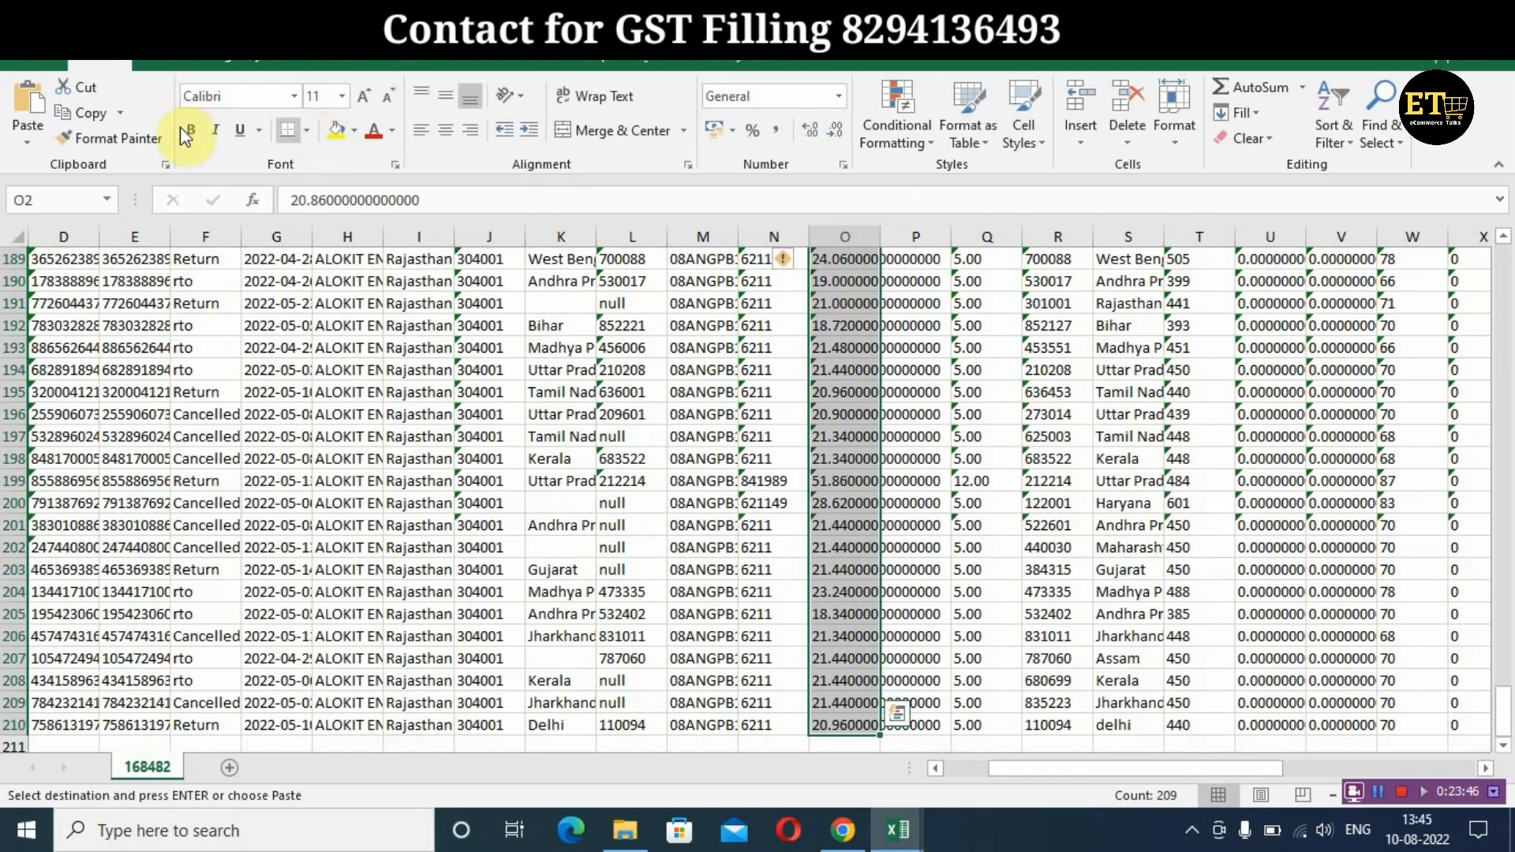
{"action": "left_click", "coordinate": [28, 142]}
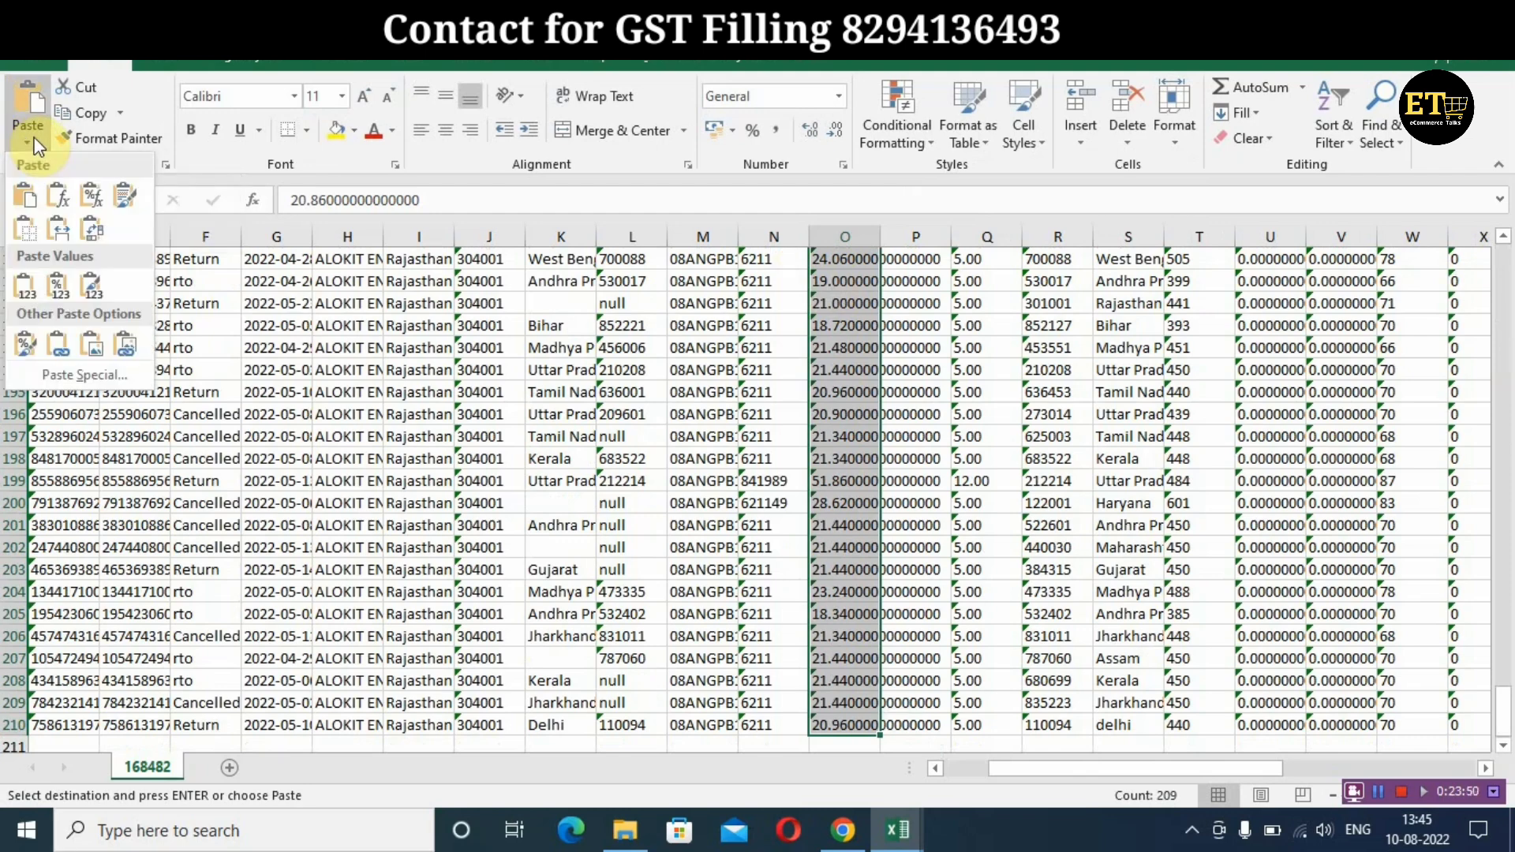
{"action": "left_click", "coordinate": [68, 373]}
{"action": "left_click", "coordinate": [786, 433]}
{"action": "left_click", "coordinate": [835, 547]}
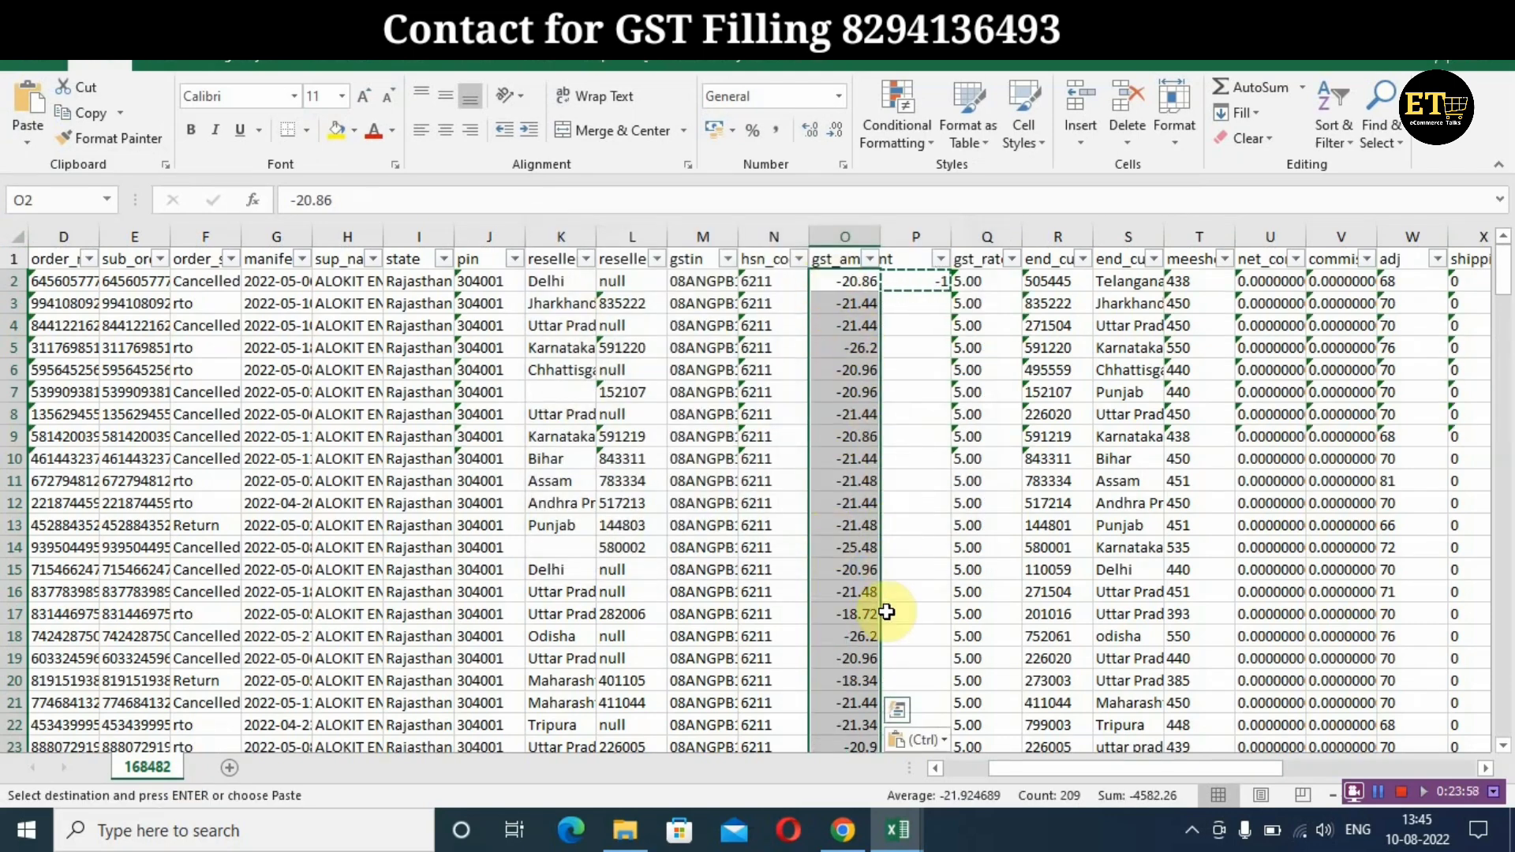
{"action": "scroll", "coordinate": [869, 616], "scroll_direction": "down", "scroll_amount": 2}
{"action": "scroll", "coordinate": [872, 610], "scroll_direction": "up", "scroll_amount": 2}
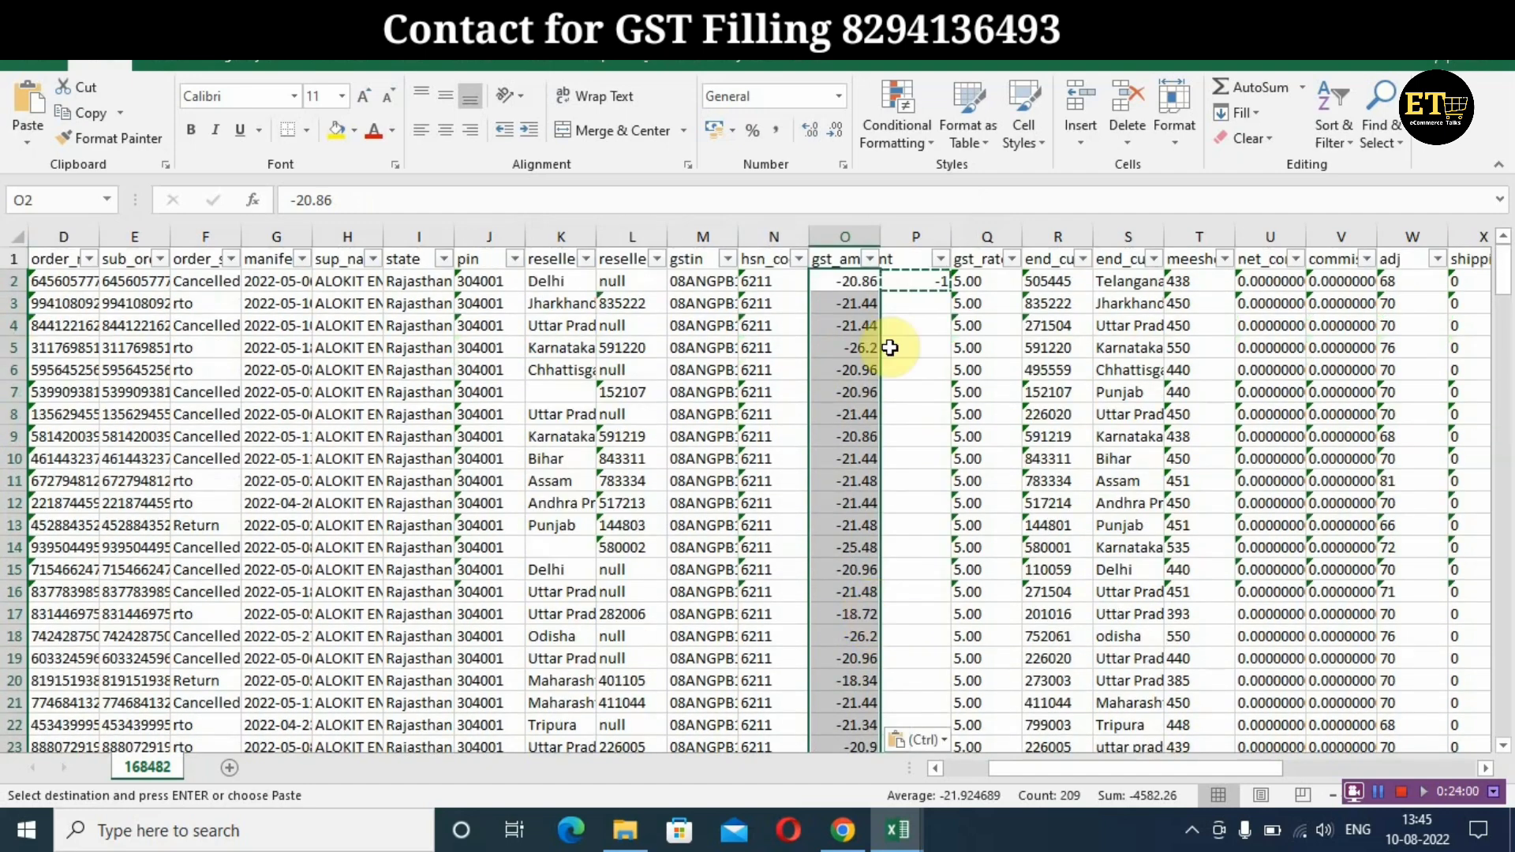
Clear P2, enter -1 in it again and copy the cell
{"action": "left_click", "coordinate": [900, 303]}
{"action": "left_click", "coordinate": [918, 282]}
{"action": "key", "text": "BackSpace"}
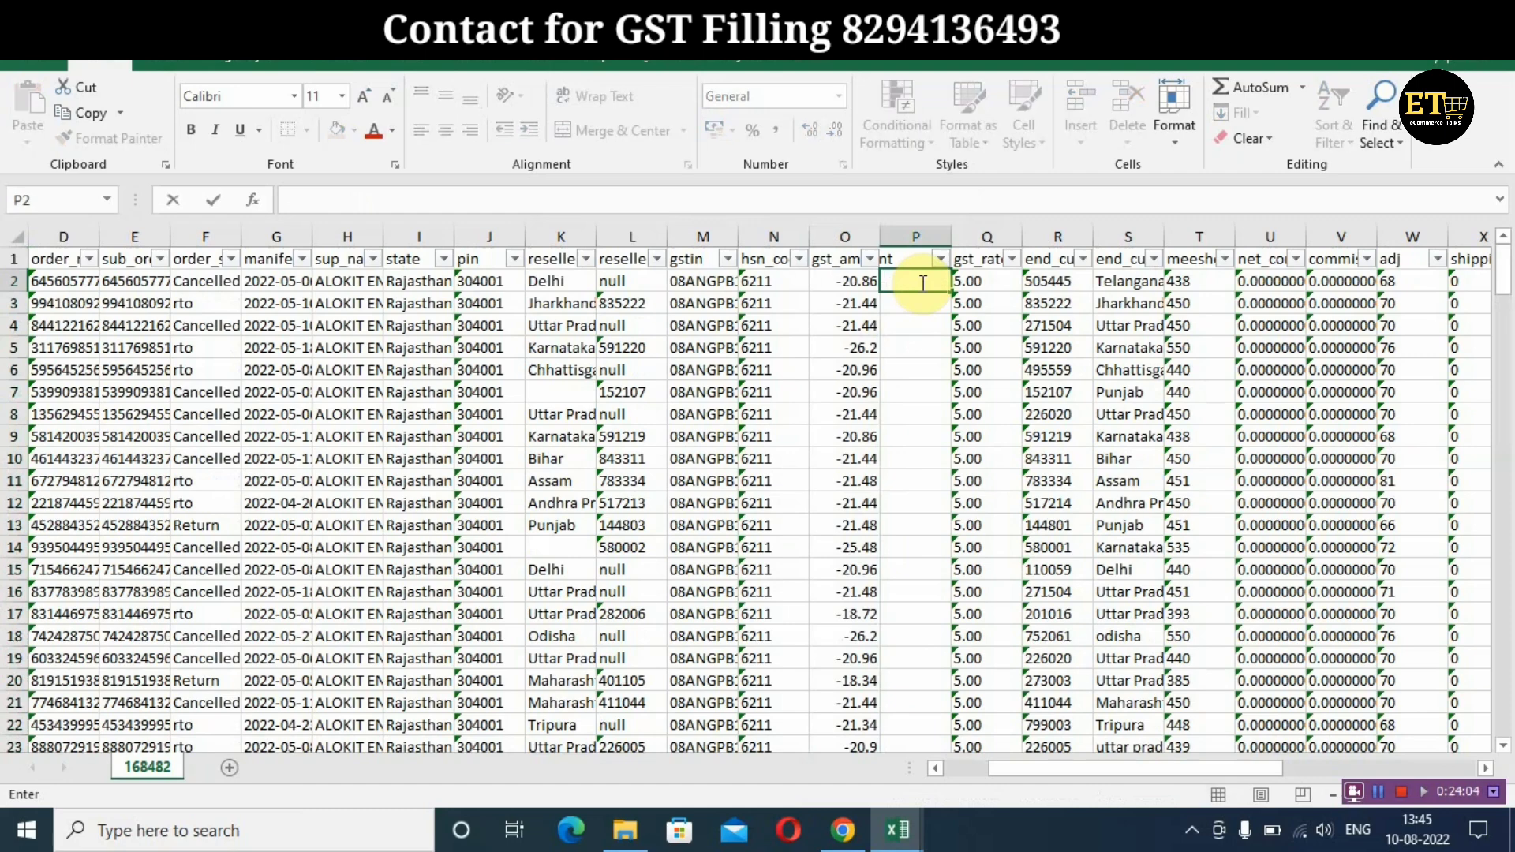
{"action": "type", "text": "-1"}
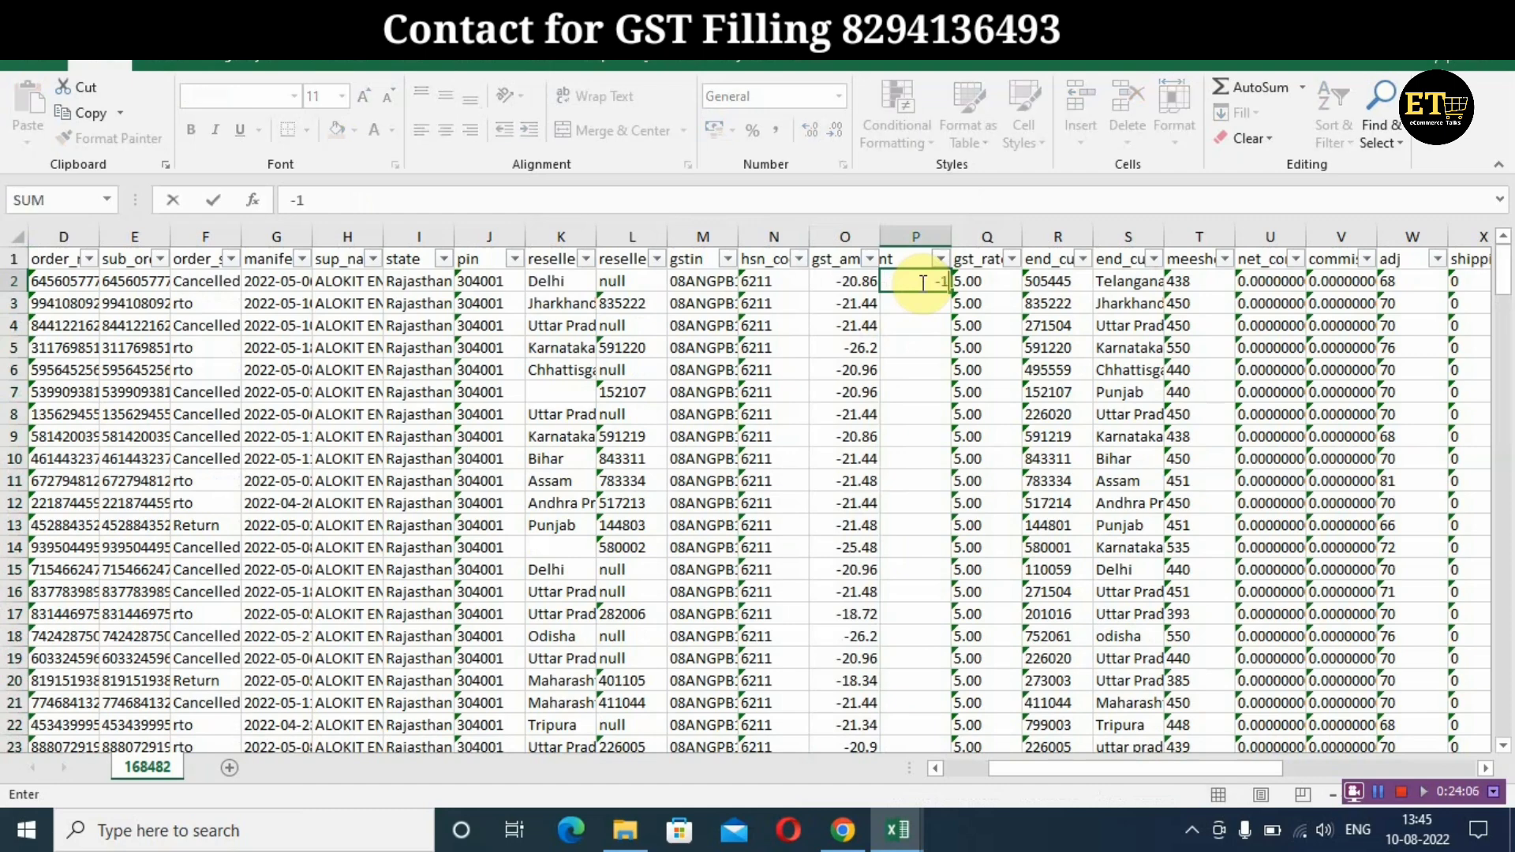
{"action": "key", "text": "Return"}
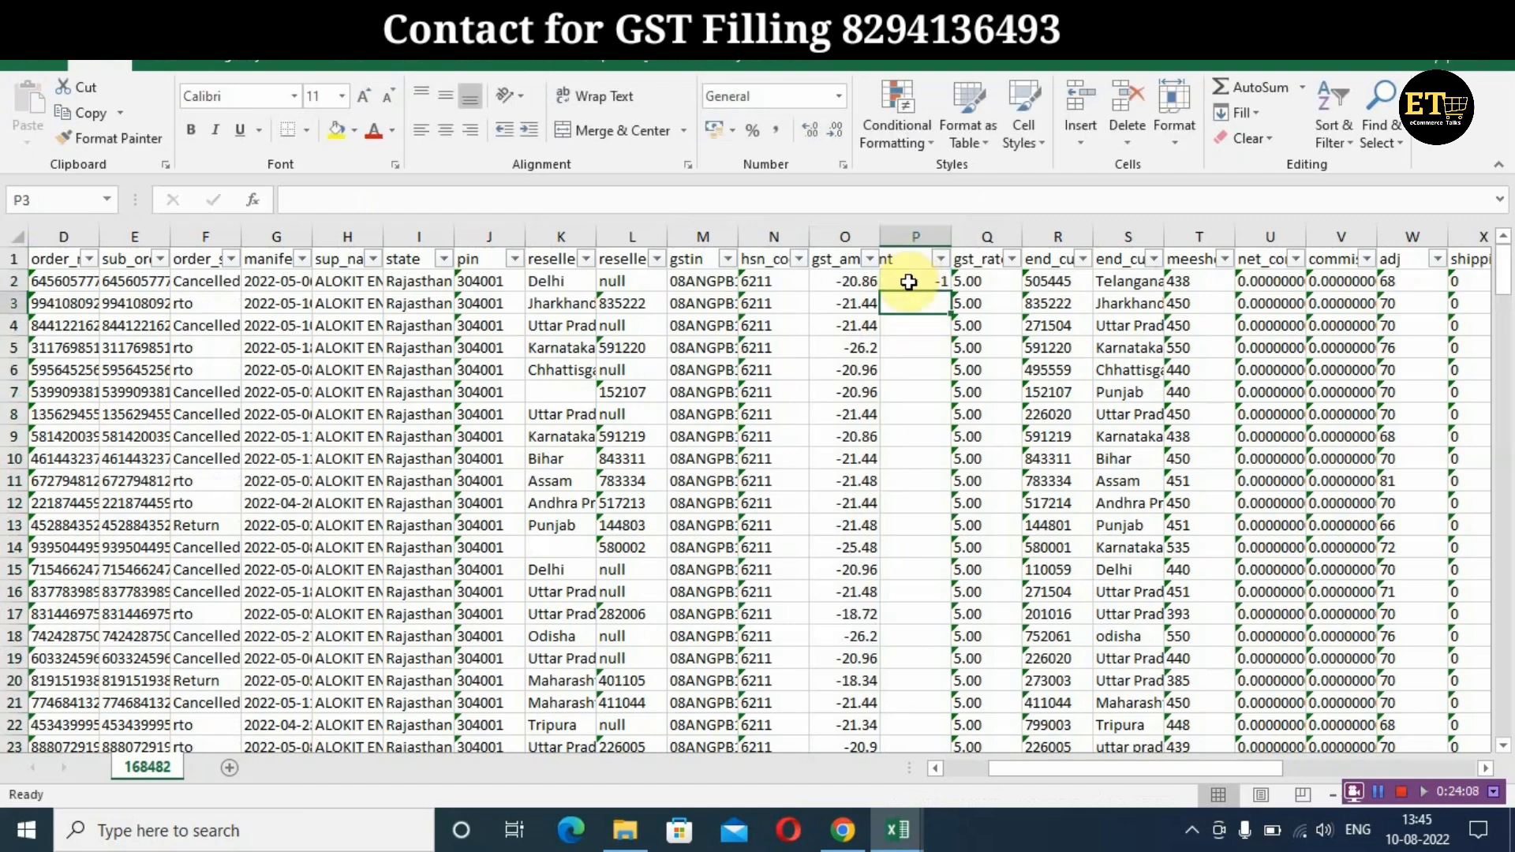
{"action": "left_click", "coordinate": [927, 283]}
{"action": "key", "text": "ctrl+c"}
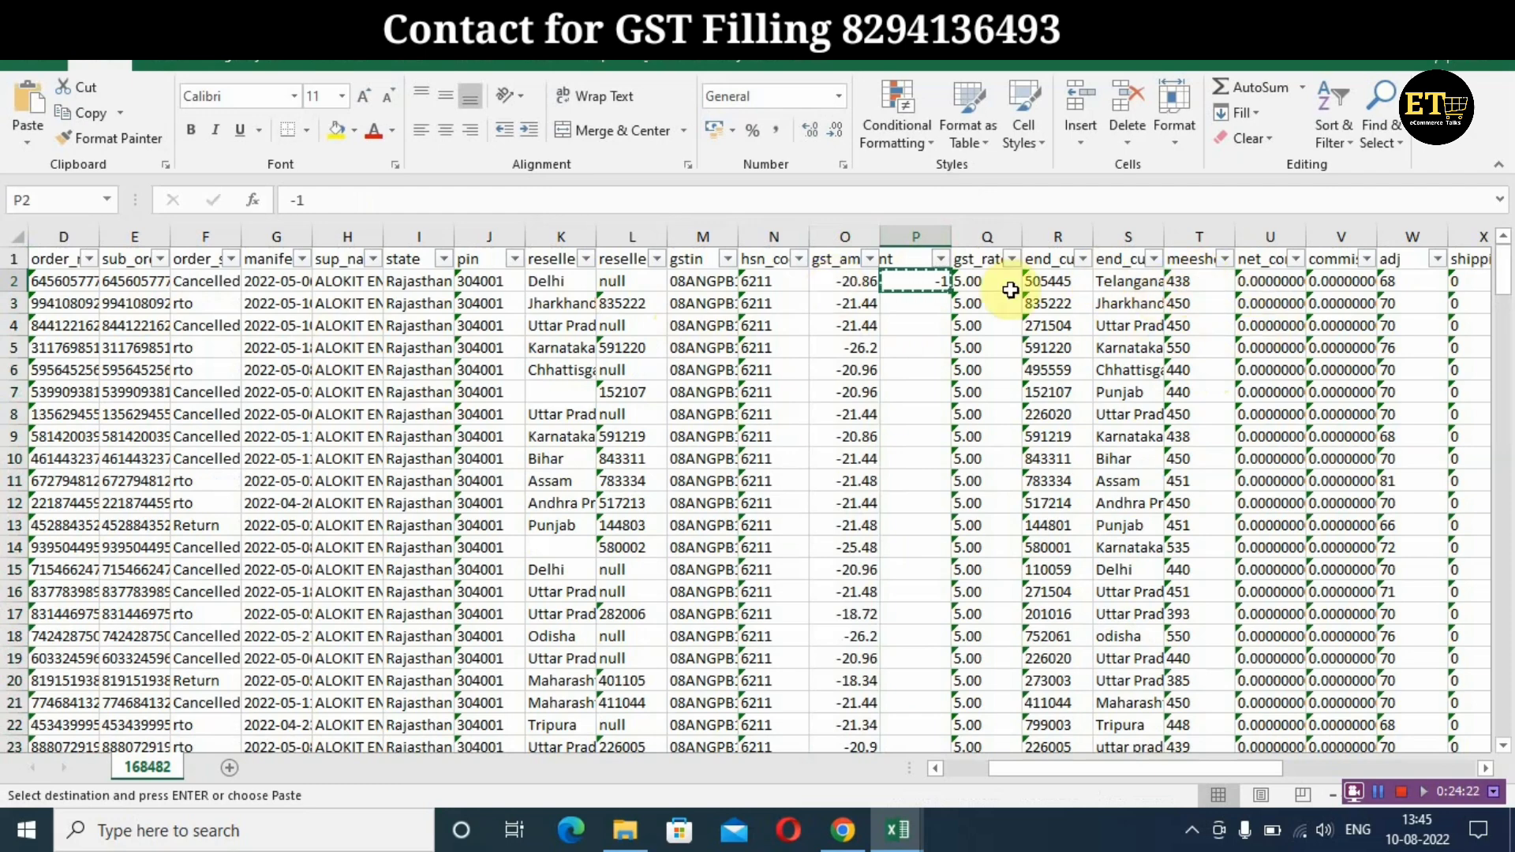
Multiply the Meesho prices in T2:T210 by the copied -1 with Paste Special's Multiply operation
{"action": "left_click", "coordinate": [1194, 286]}
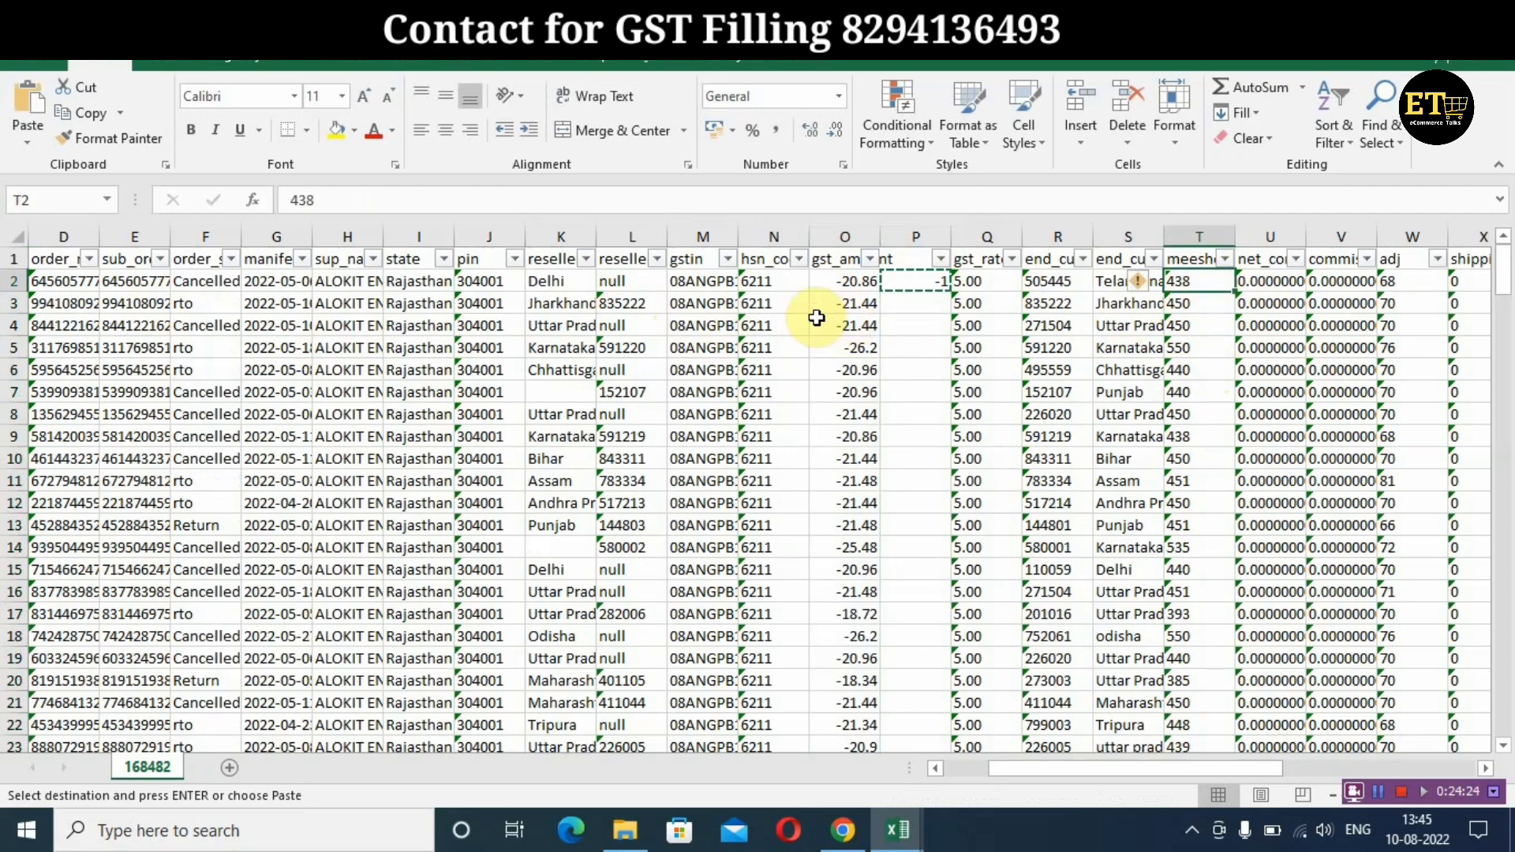
{"action": "left_click", "coordinate": [928, 289]}
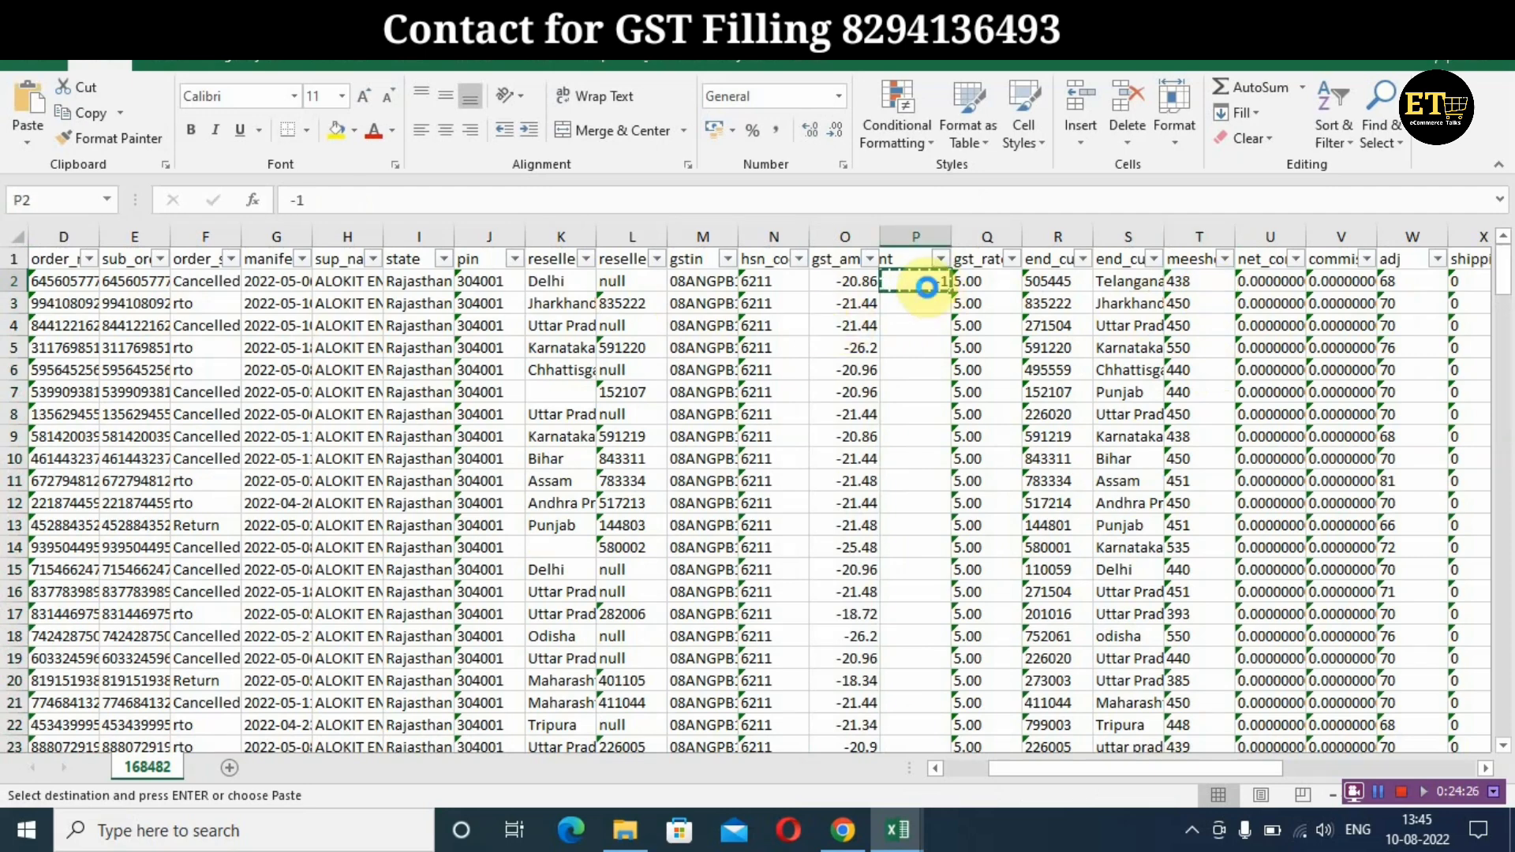
{"action": "left_click", "coordinate": [1203, 283]}
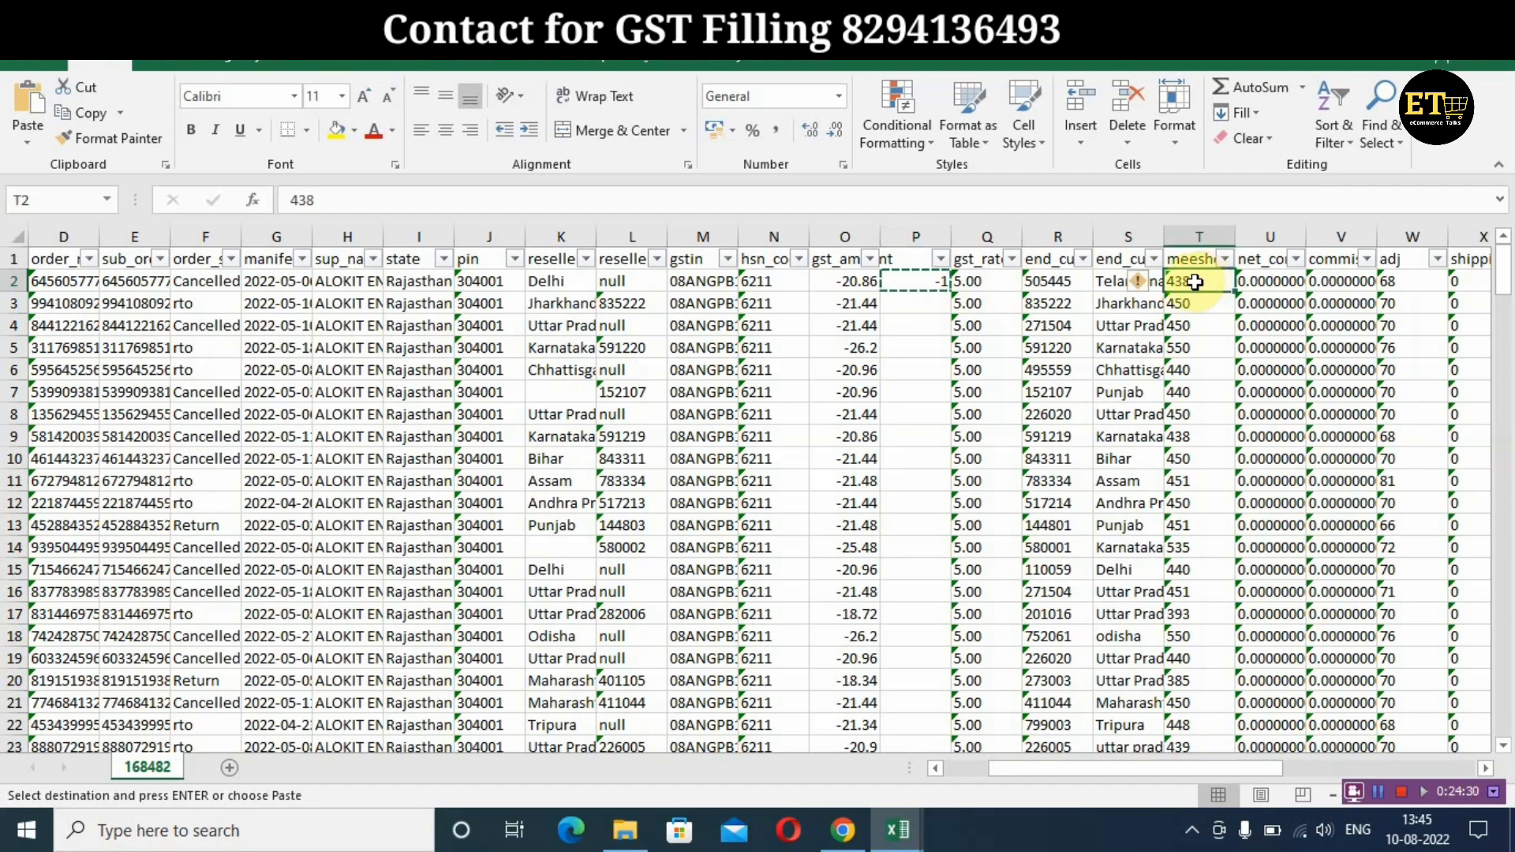
{"action": "key", "text": "ctrl+shift+Down"}
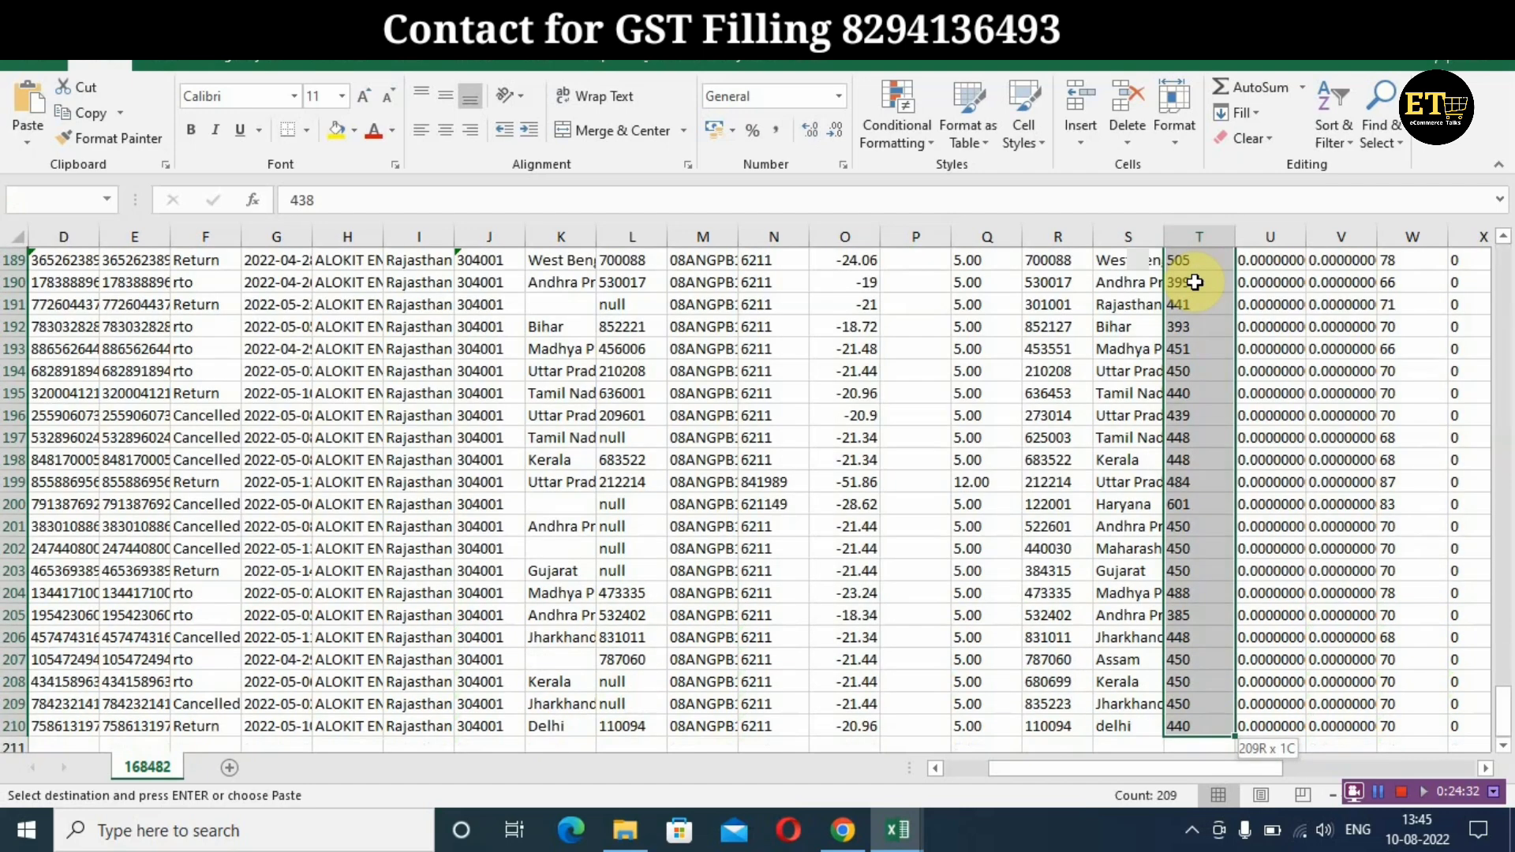
{"action": "key", "text": "ctrl+v"}
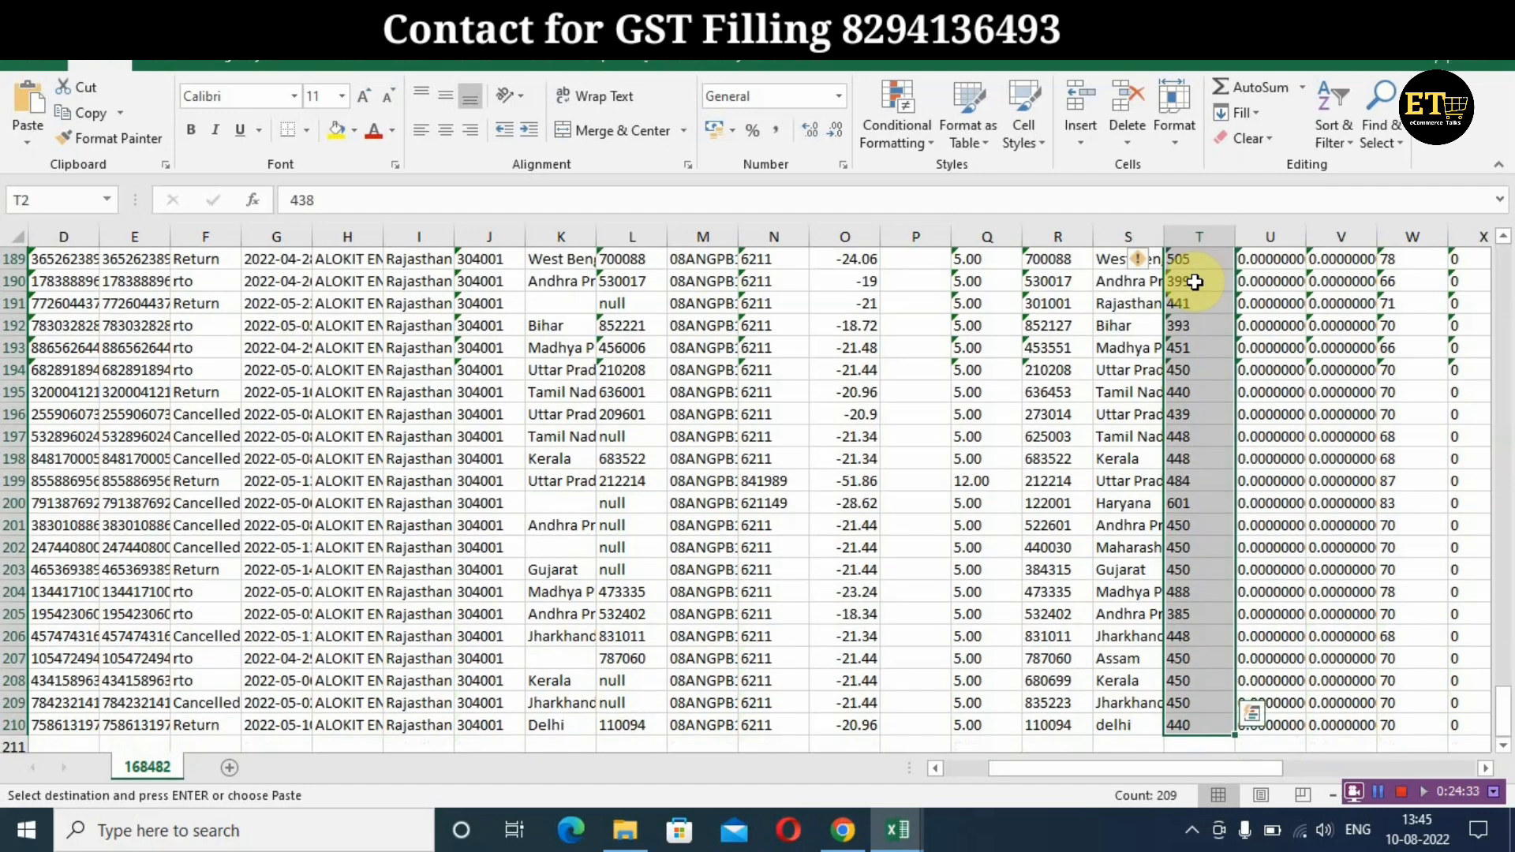
{"action": "left_click", "coordinate": [26, 147]}
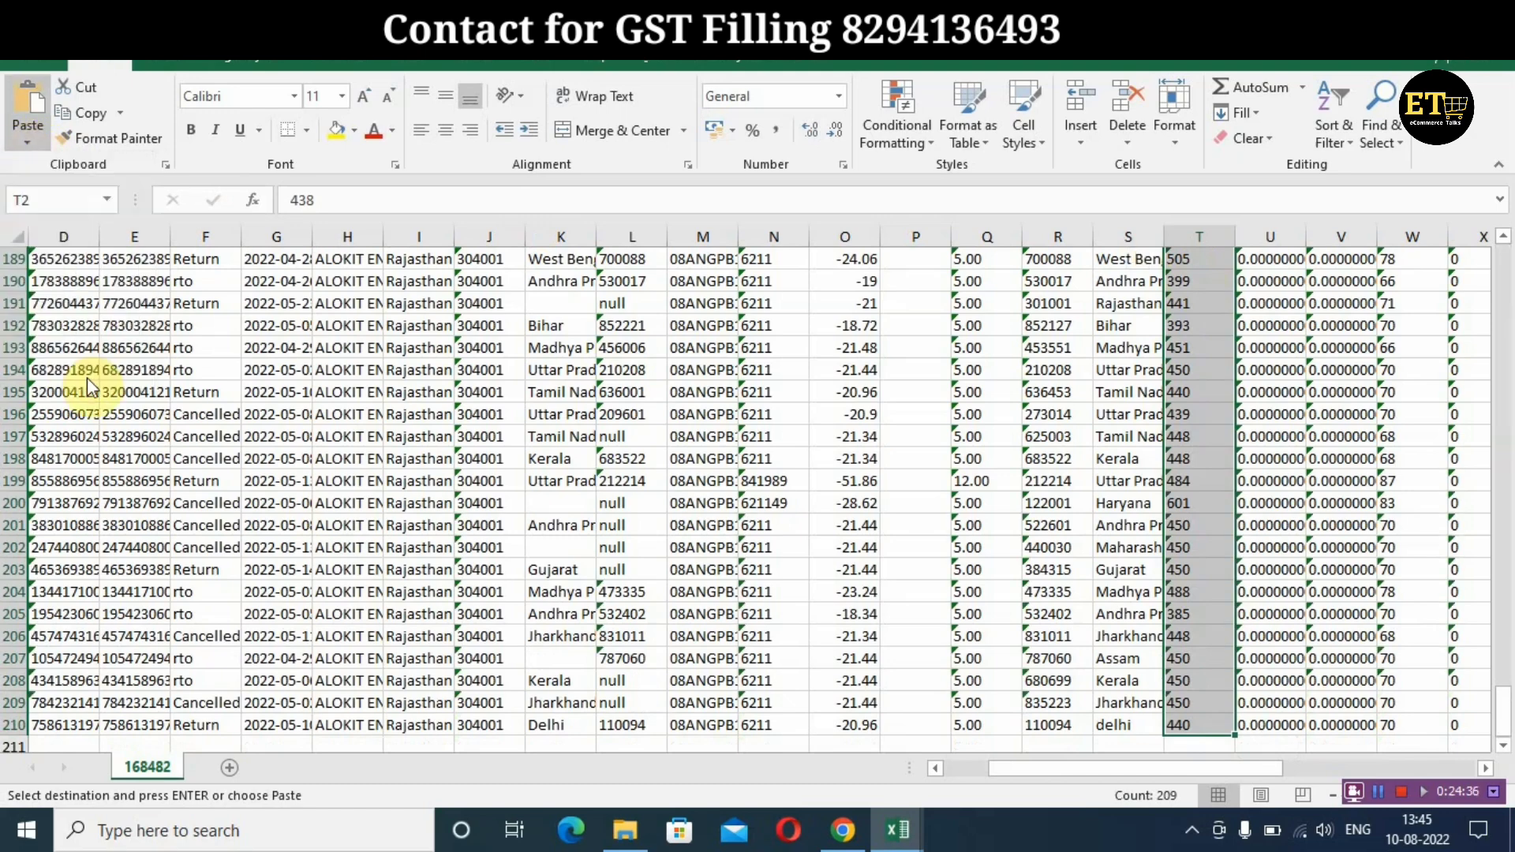
{"action": "left_click", "coordinate": [87, 377]}
{"action": "left_click", "coordinate": [773, 430]}
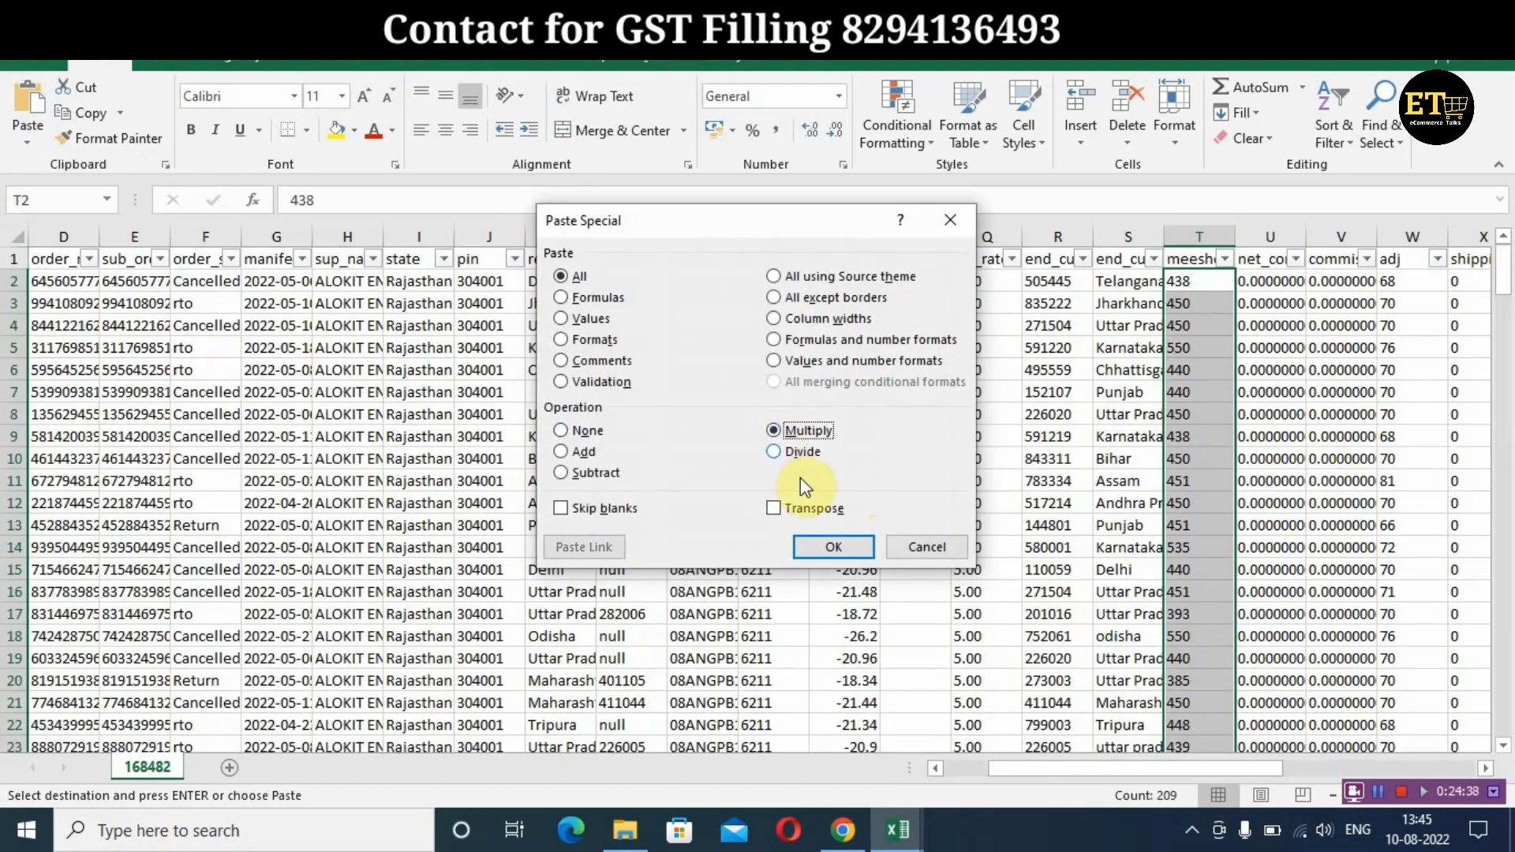
{"action": "left_click", "coordinate": [833, 547]}
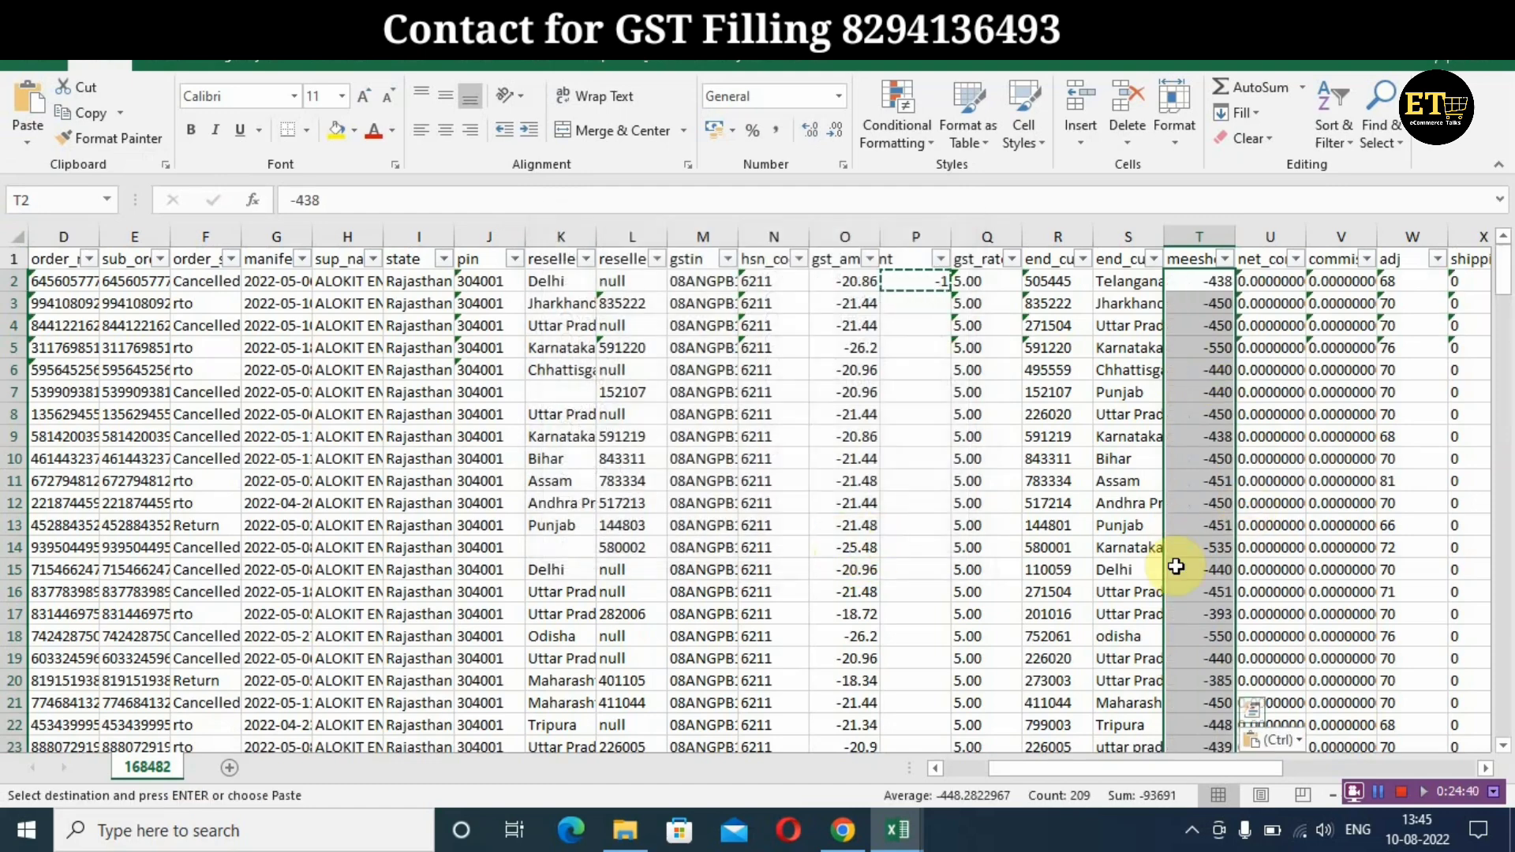
Clear the -1 helper value from P2
{"action": "left_click", "coordinate": [908, 345]}
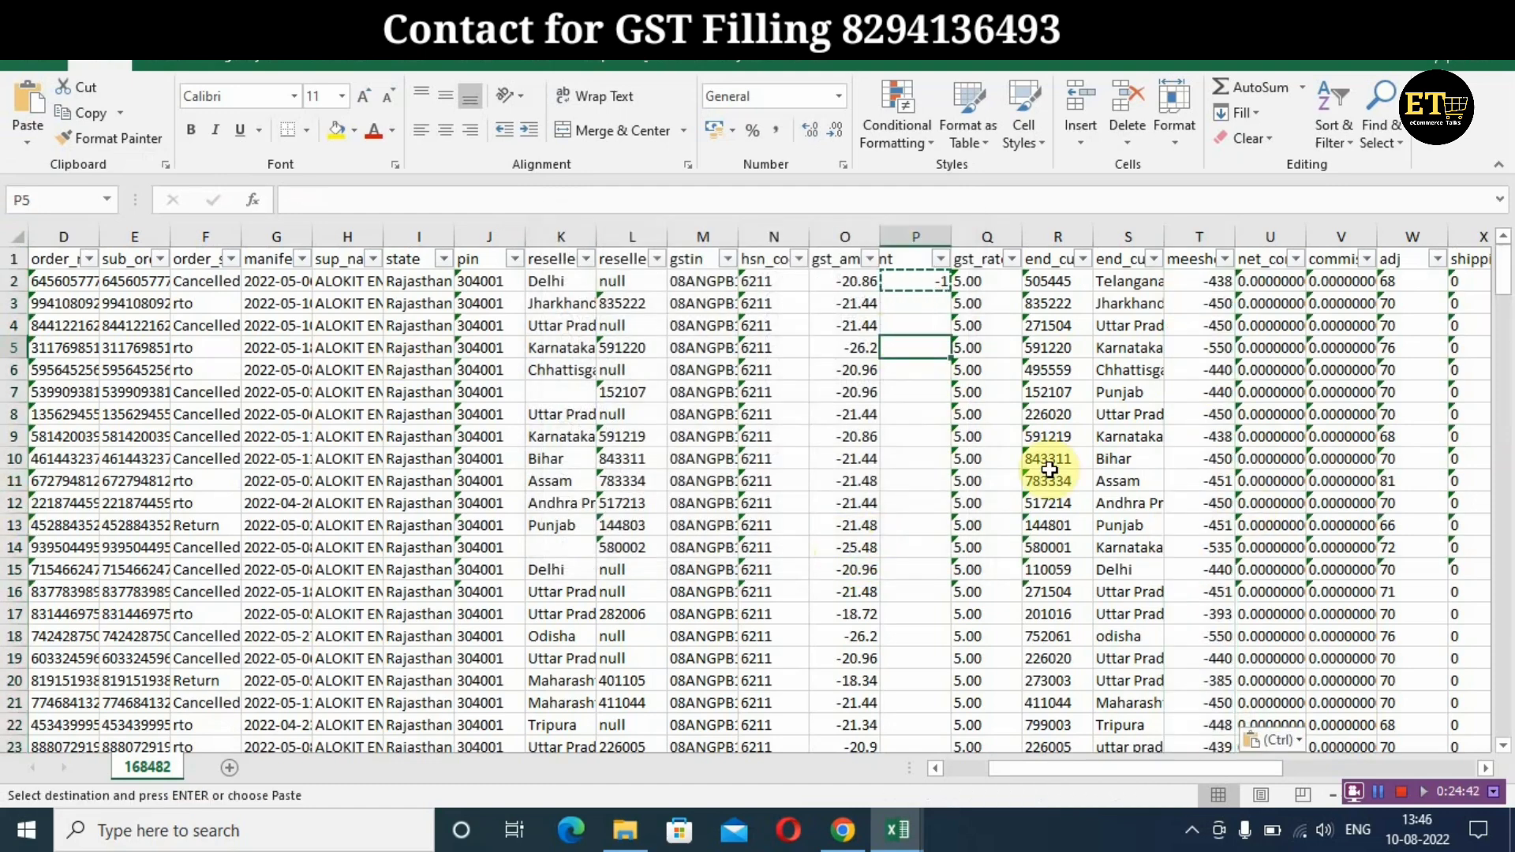
{"action": "left_click", "coordinate": [921, 275]}
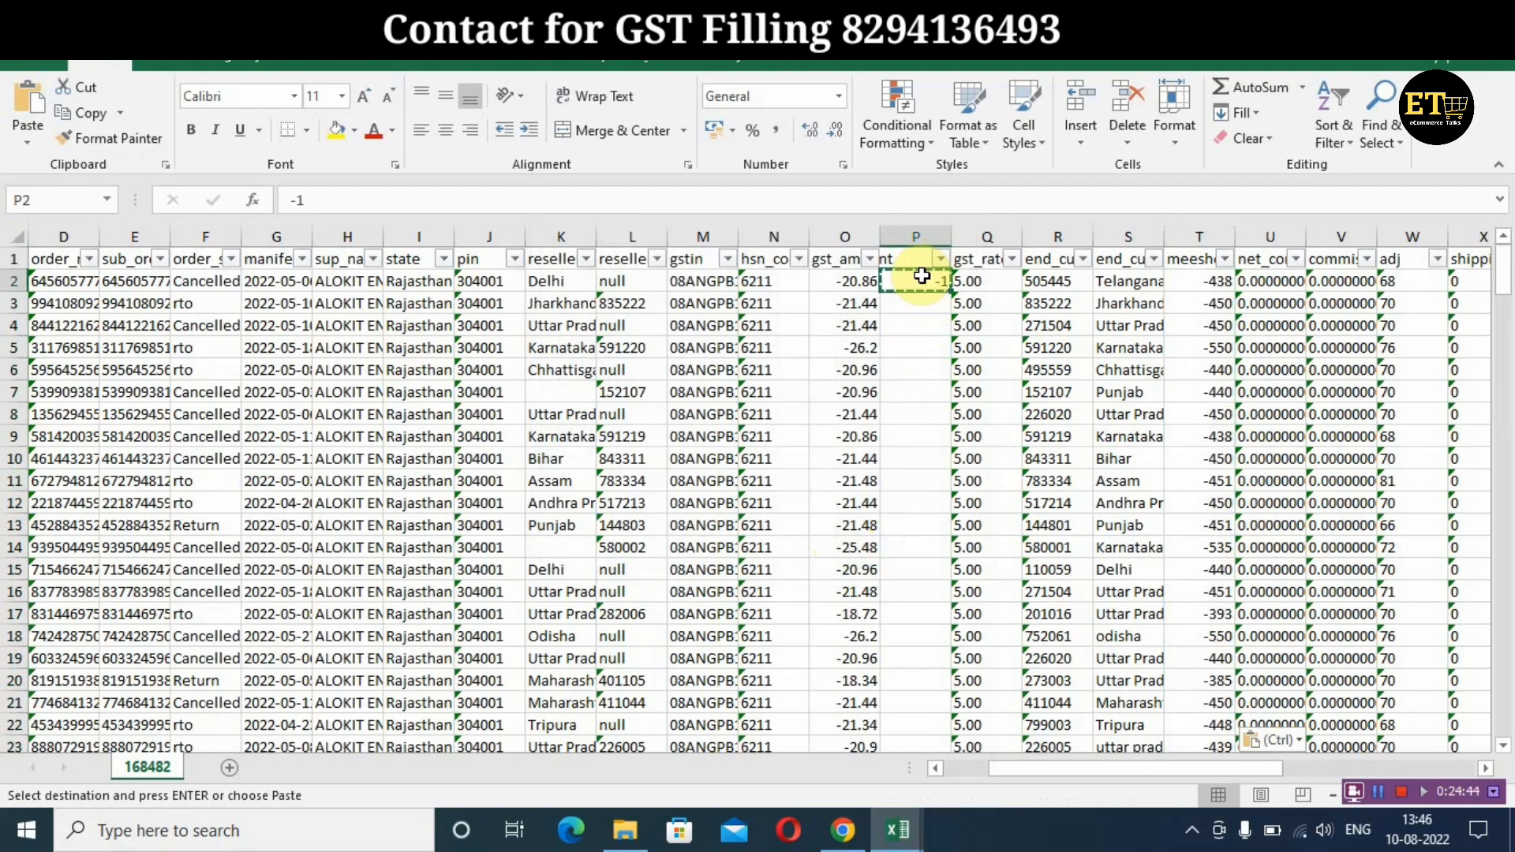
{"action": "key", "text": "BackSpace"}
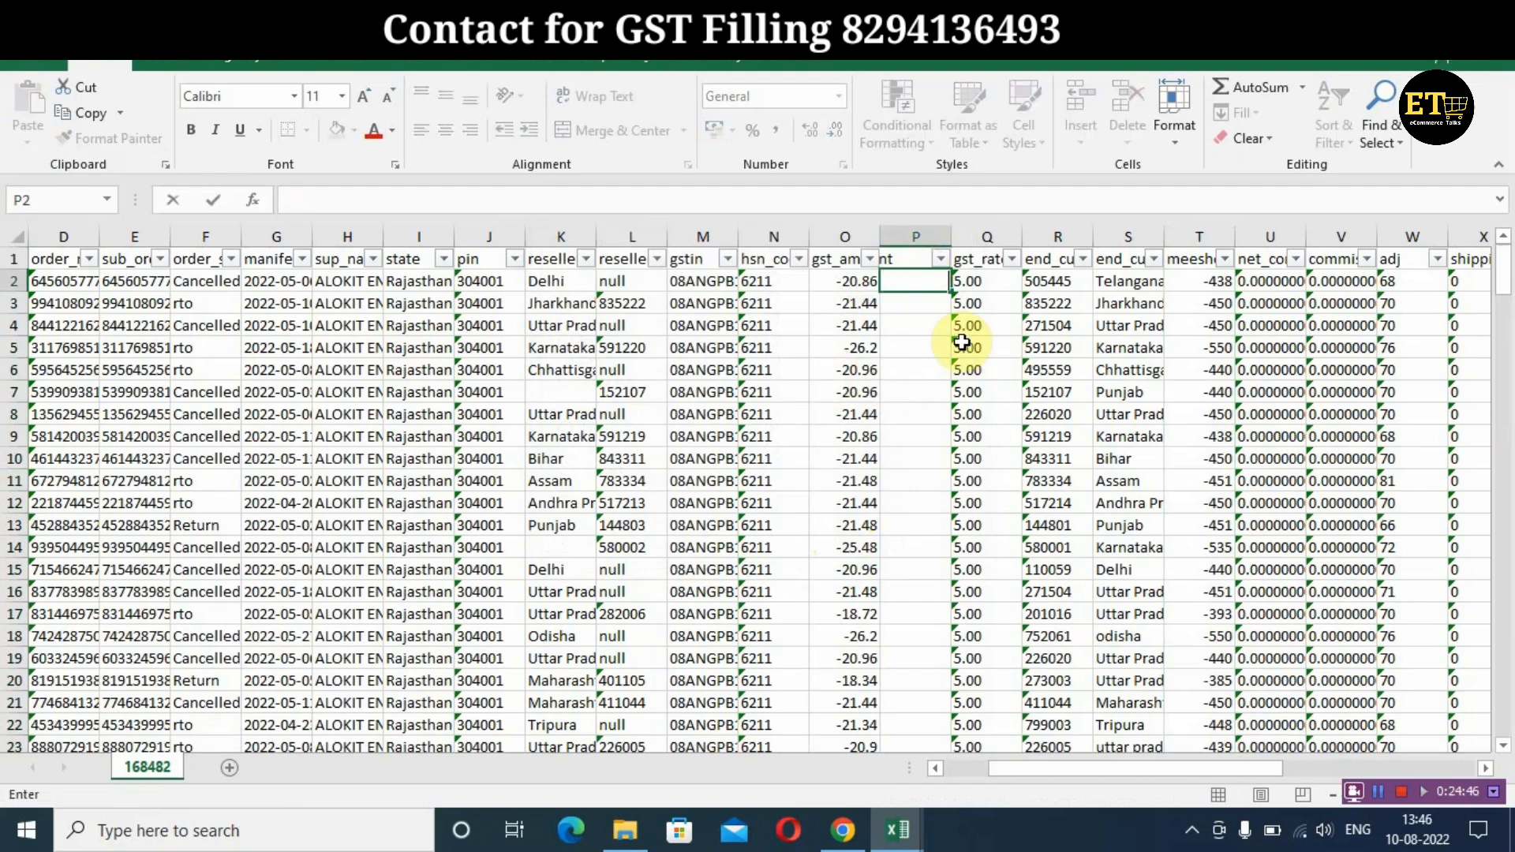
Insert a blank column between the Meesho price and net_commission columns
{"action": "left_click", "coordinate": [1279, 235]}
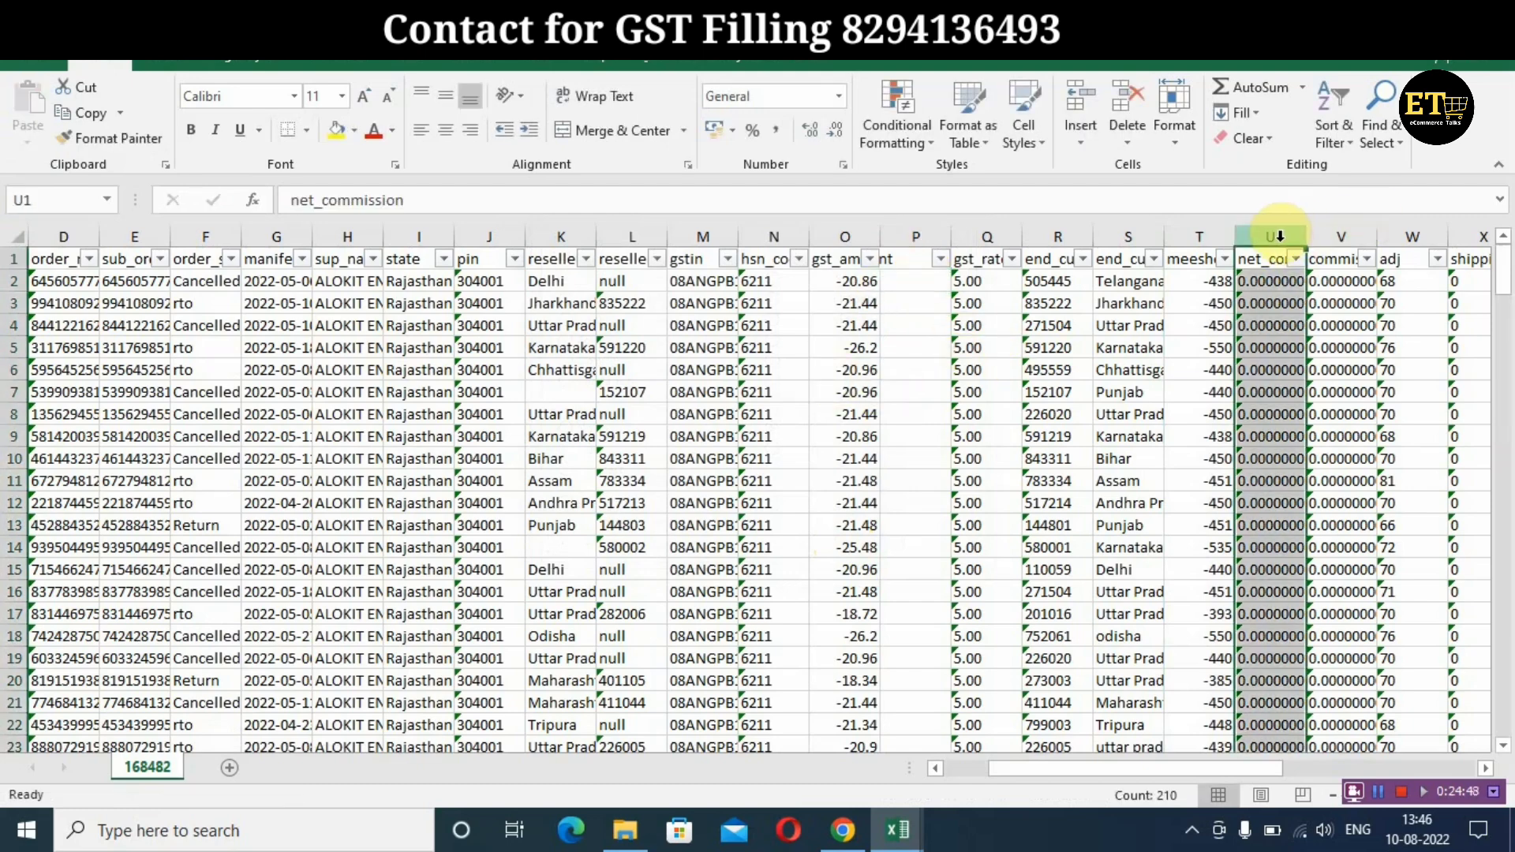
{"action": "right_click", "coordinate": [1280, 236]}
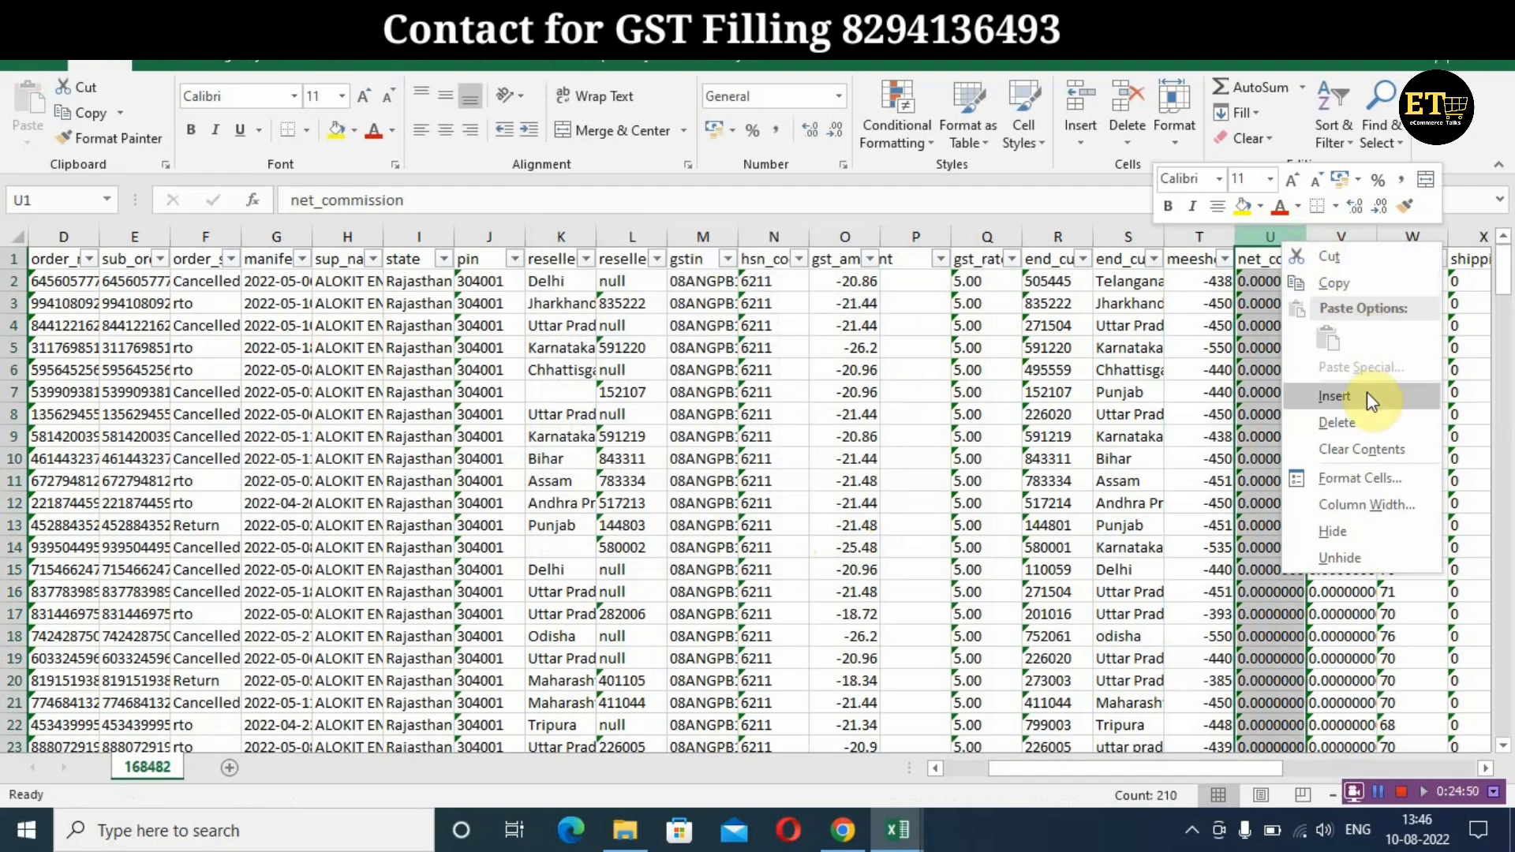
{"action": "left_click", "coordinate": [1367, 389]}
Enter the formula =T2-O2 in U2 to subtract the GST amount from the Meesho price
{"action": "left_click", "coordinate": [1216, 282]}
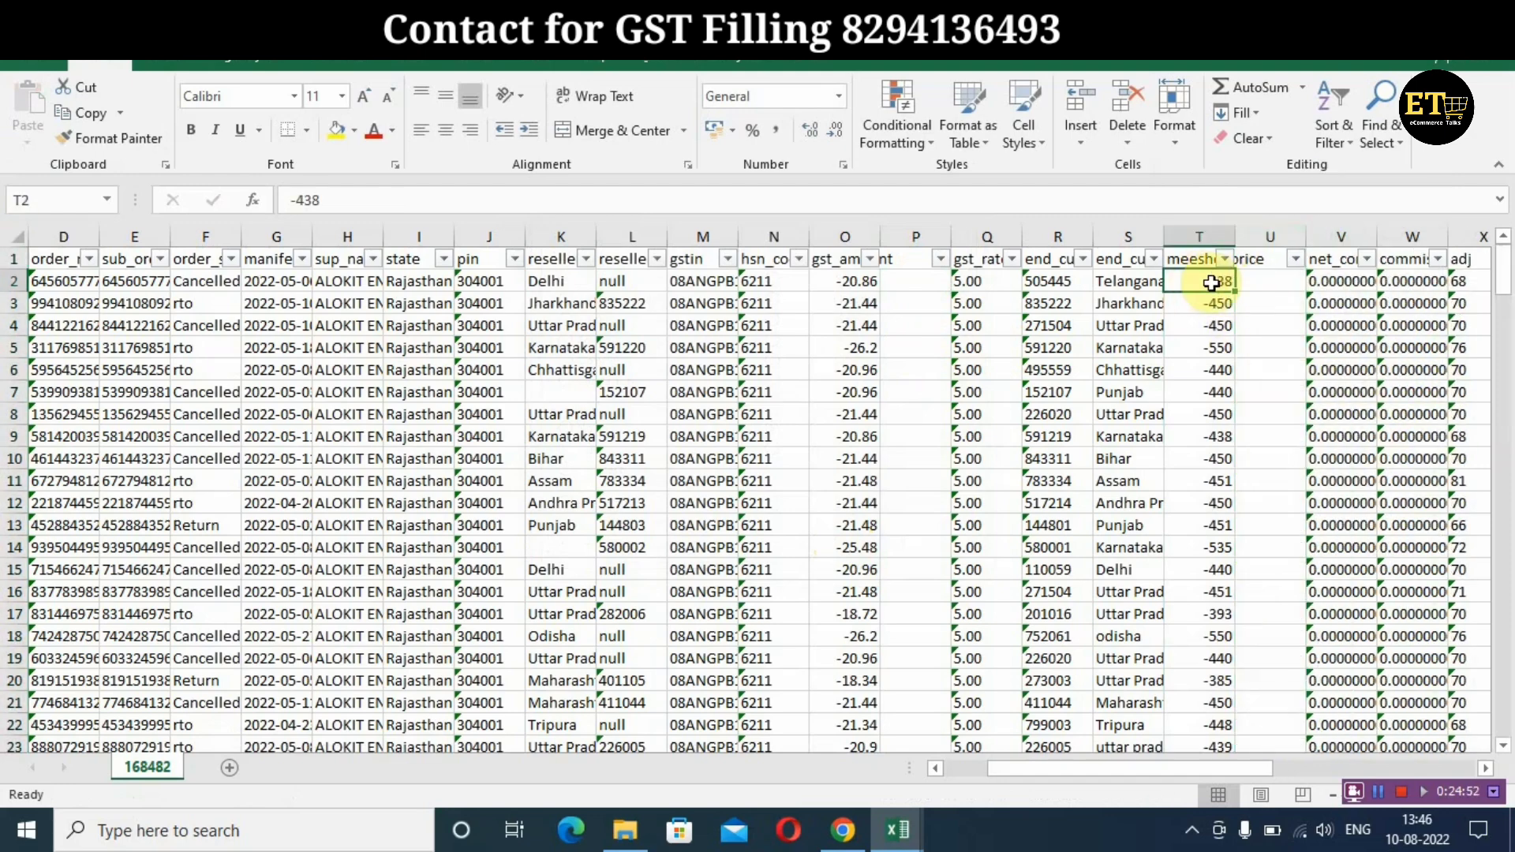
{"action": "left_click", "coordinate": [1272, 284]}
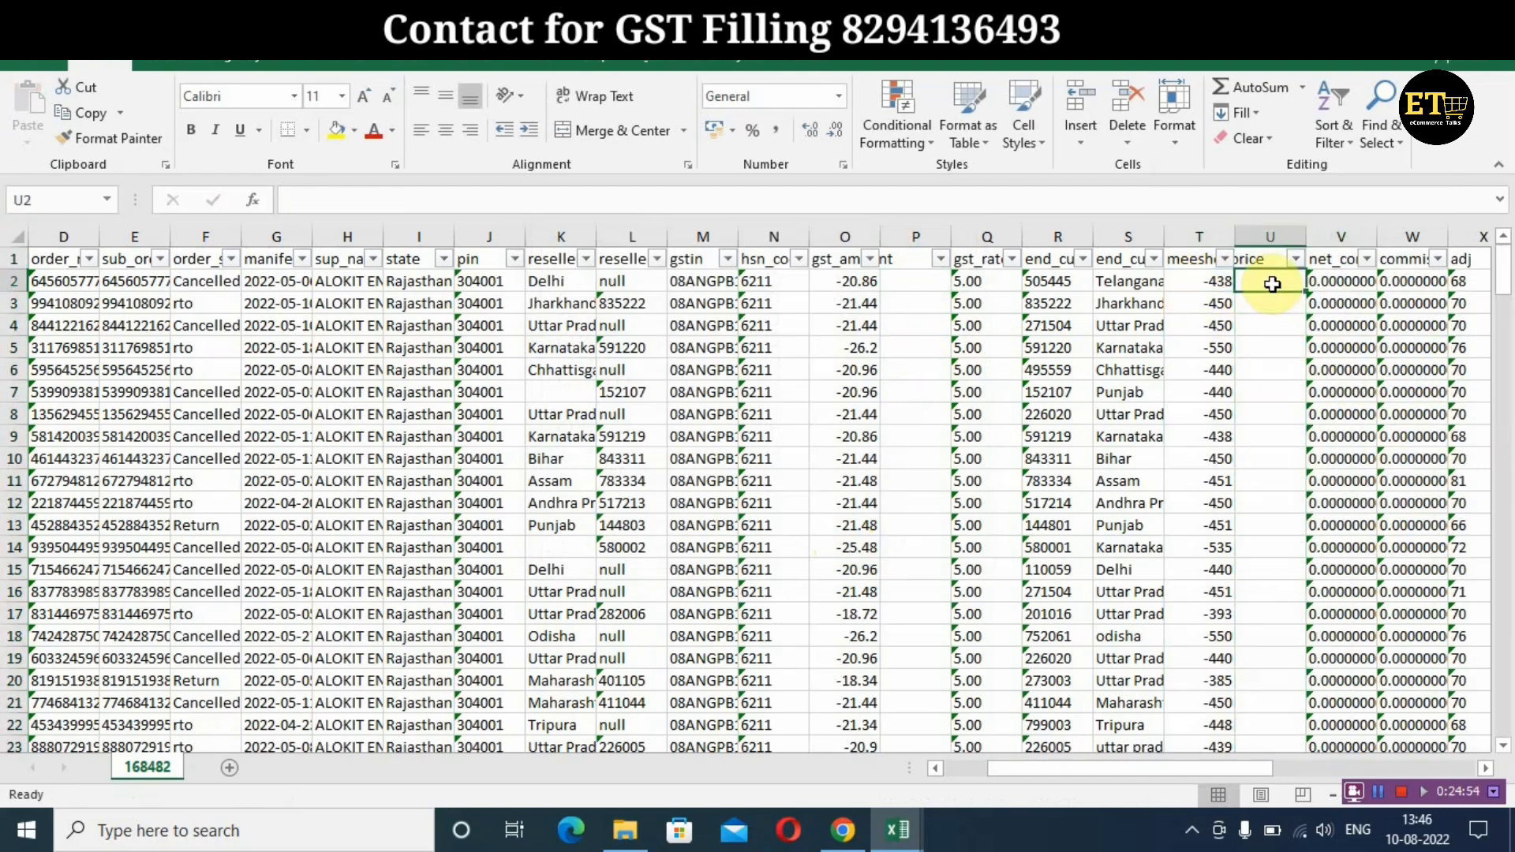
{"action": "type", "text": "="}
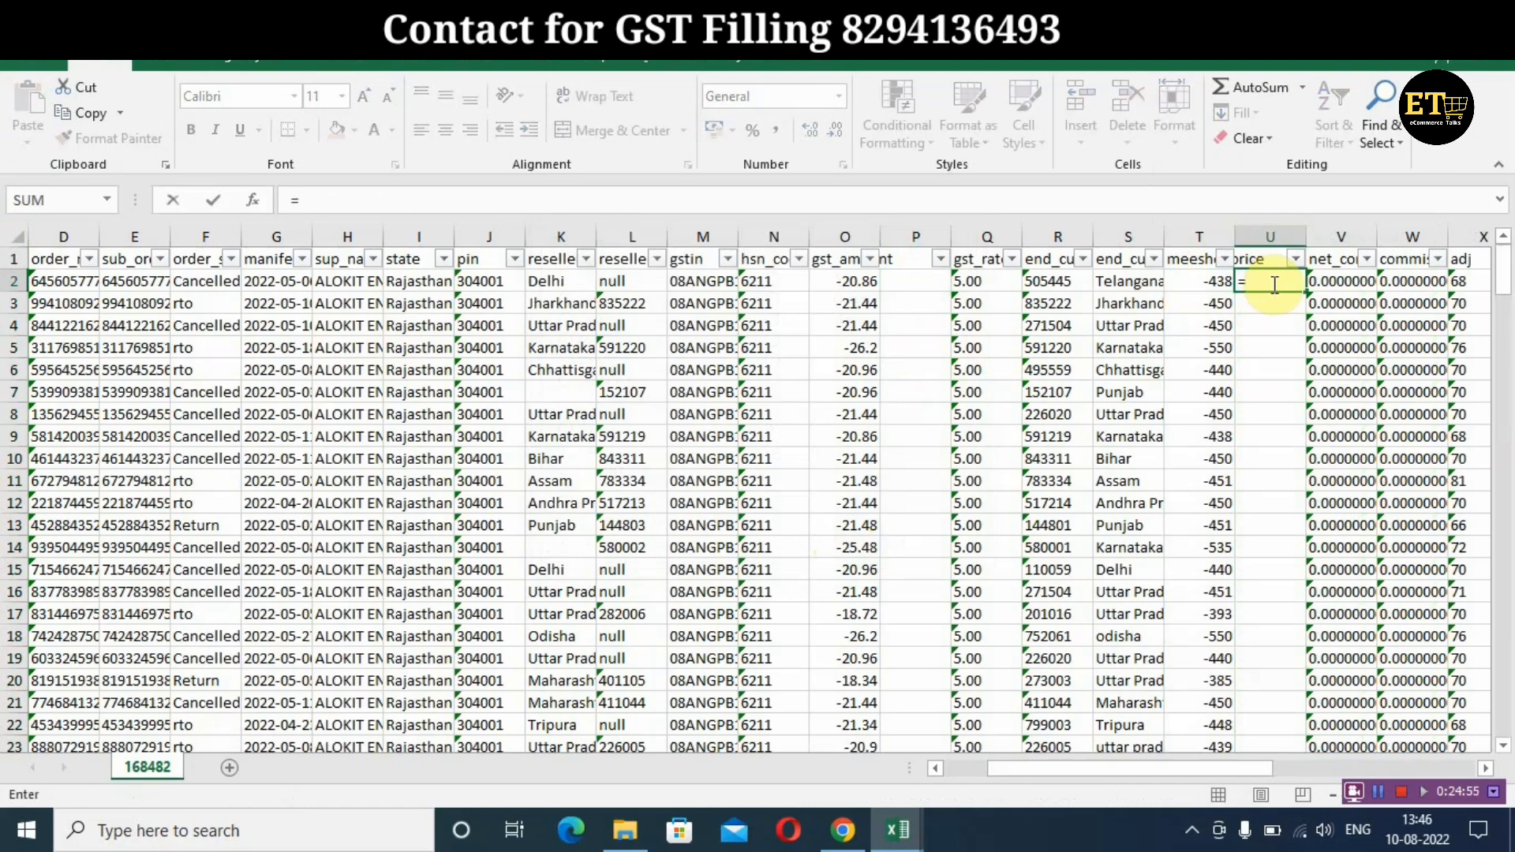
{"action": "left_click", "coordinate": [1208, 282]}
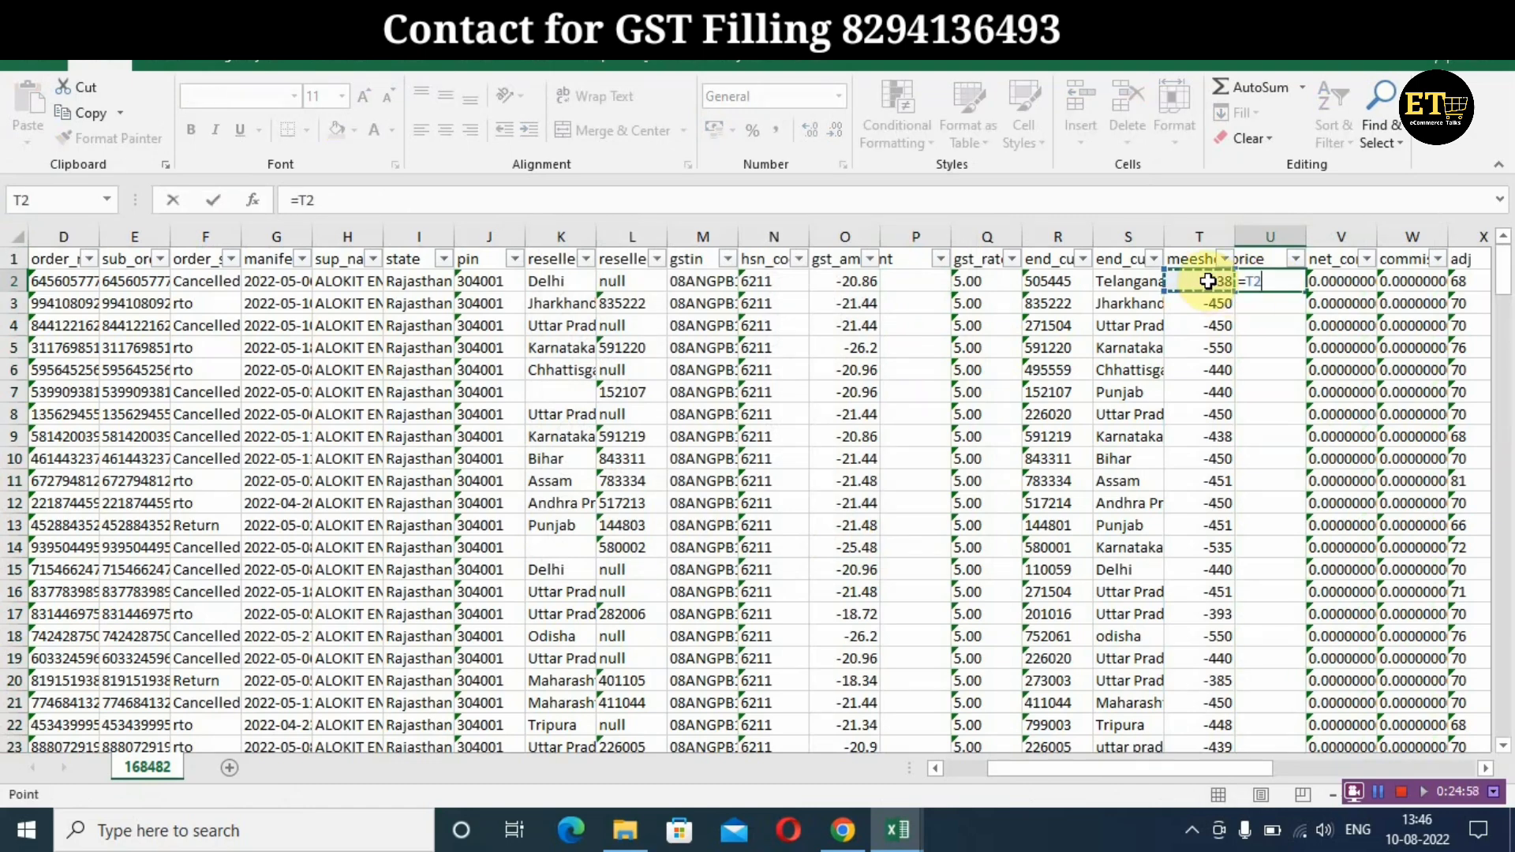
{"action": "type", "text": "_"}
{"action": "left_click", "coordinate": [859, 280]}
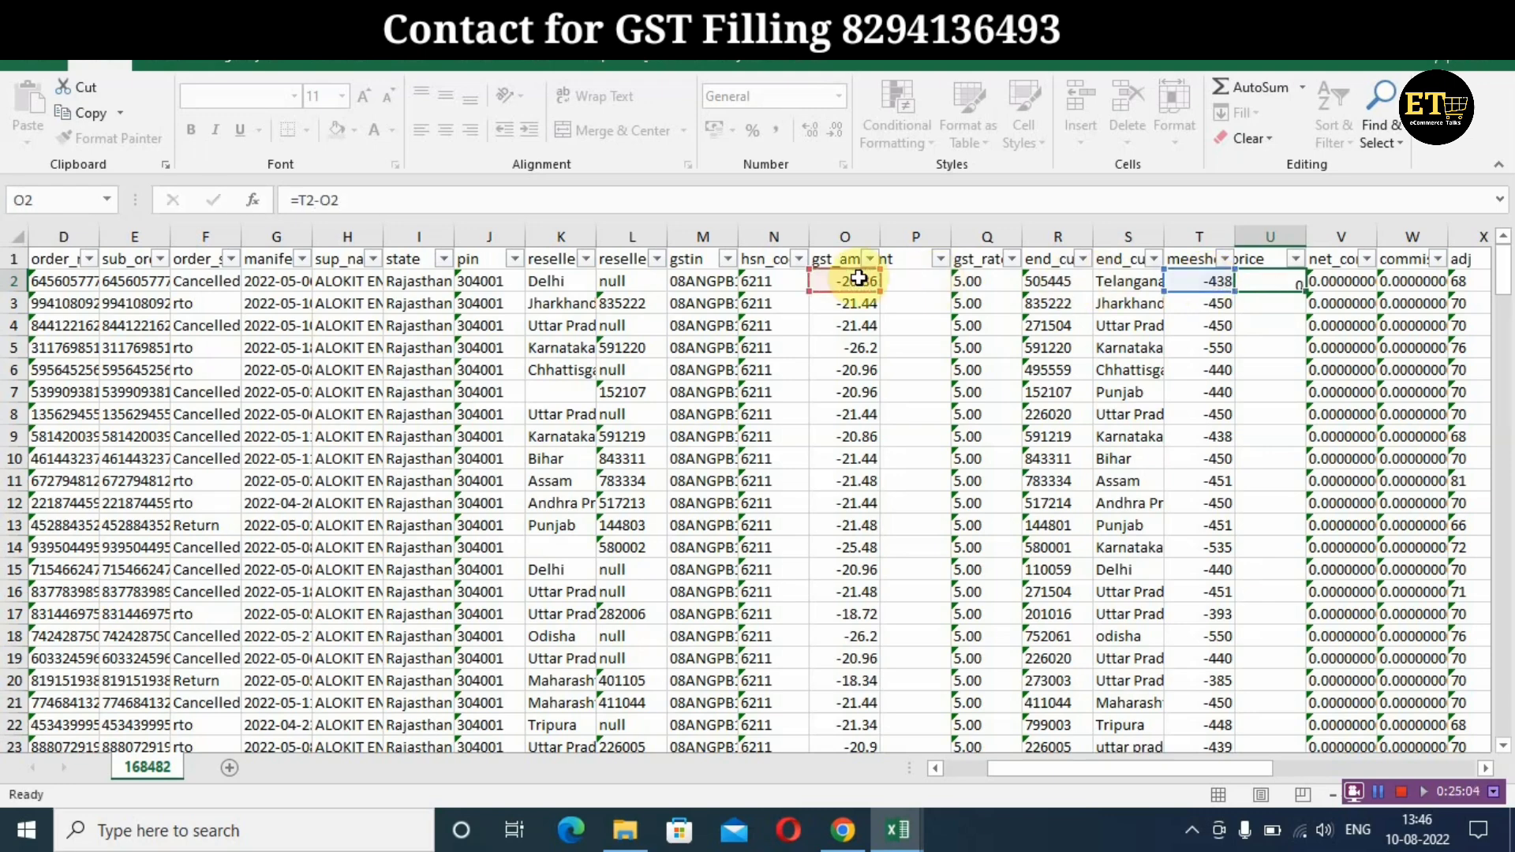
{"action": "key", "text": "Return"}
Clear U2 and re-enter the formula =T2-O2 to subtract the GST amount from the Meesho price
{"action": "left_click", "coordinate": [1272, 278]}
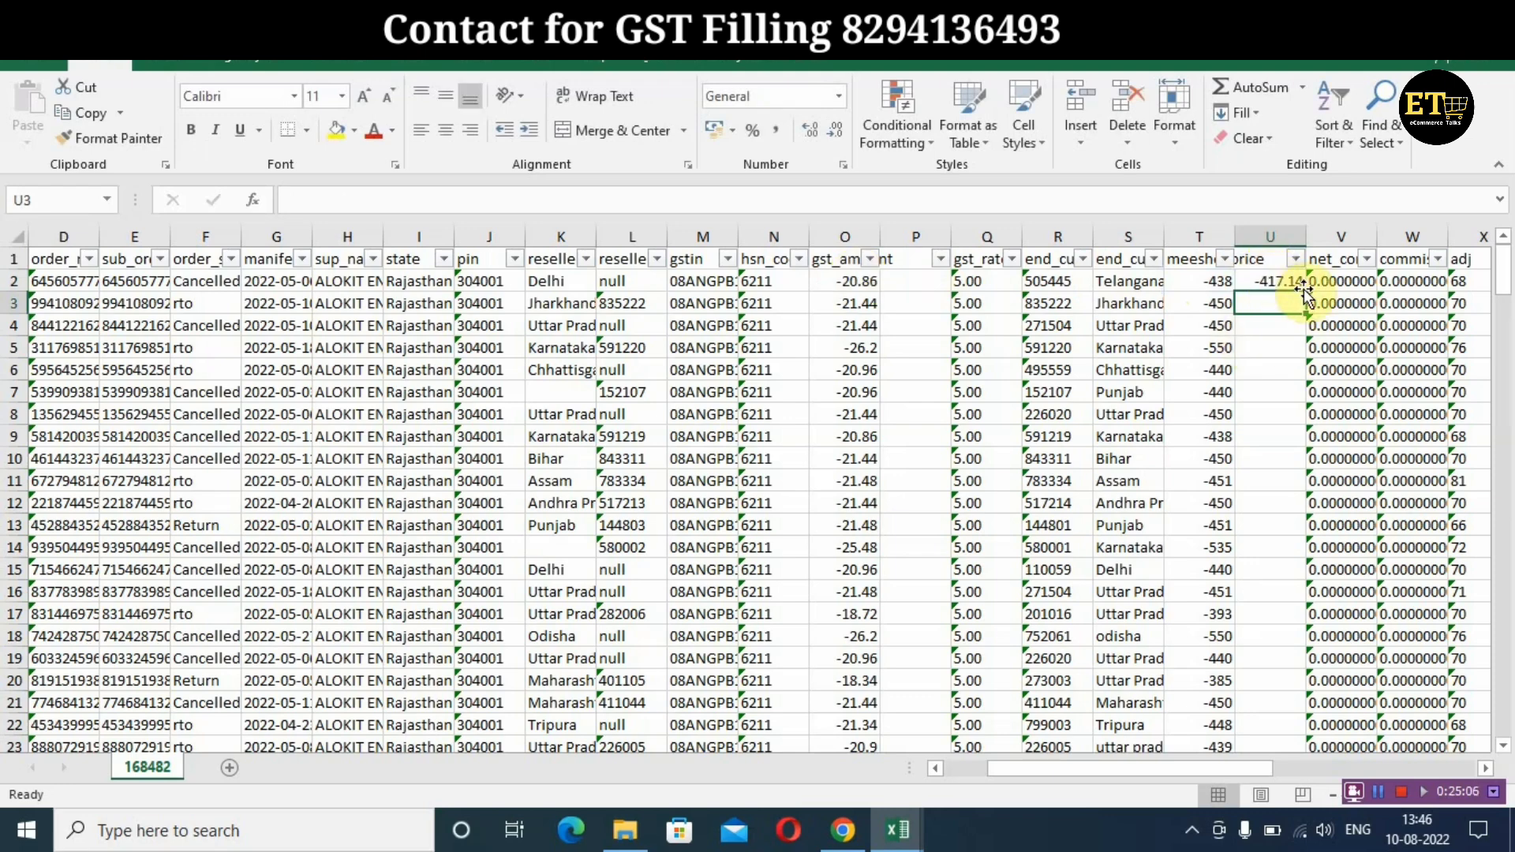
{"action": "key", "text": "BackSpace"}
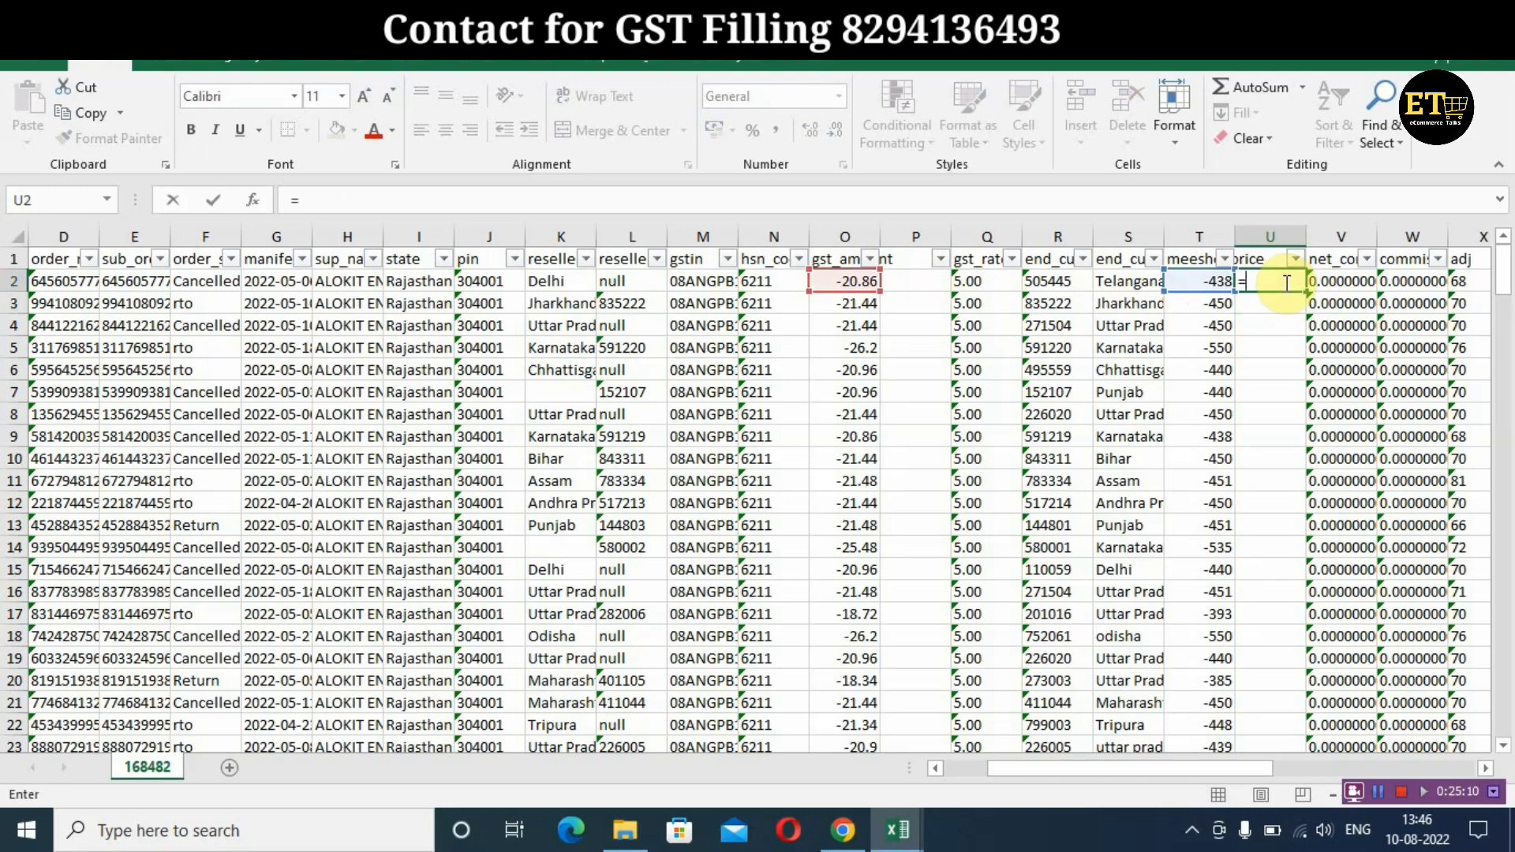
{"action": "type", "text": "="}
{"action": "left_click", "coordinate": [1197, 280]}
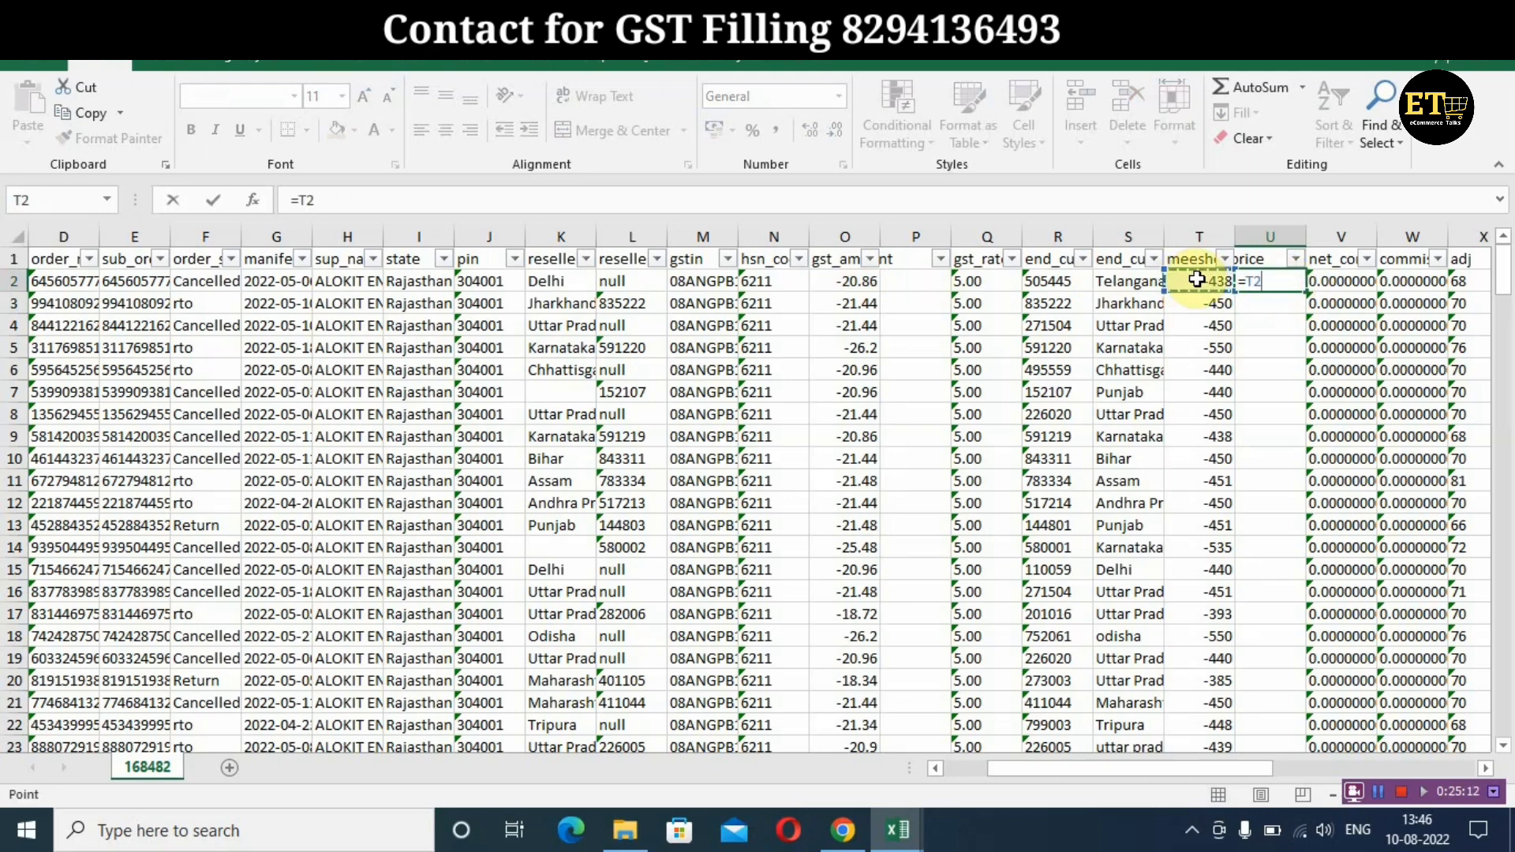
{"action": "type", "text": "_"}
{"action": "left_click", "coordinate": [865, 277]}
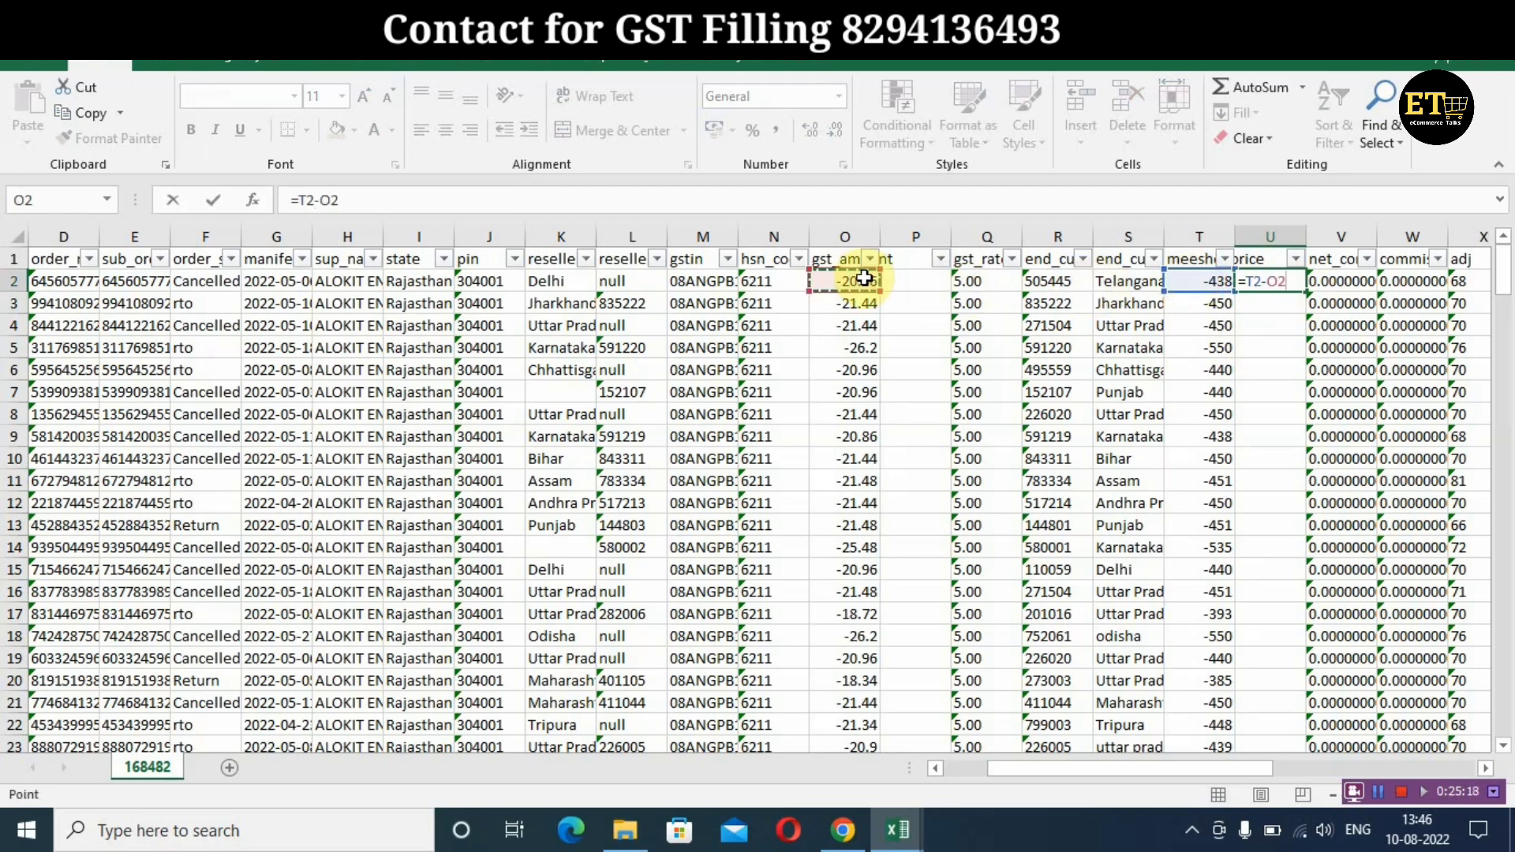
{"action": "key", "text": "Return"}
Fill the U2 formula down through U210 for all the returned orders
{"action": "left_click", "coordinate": [1274, 282]}
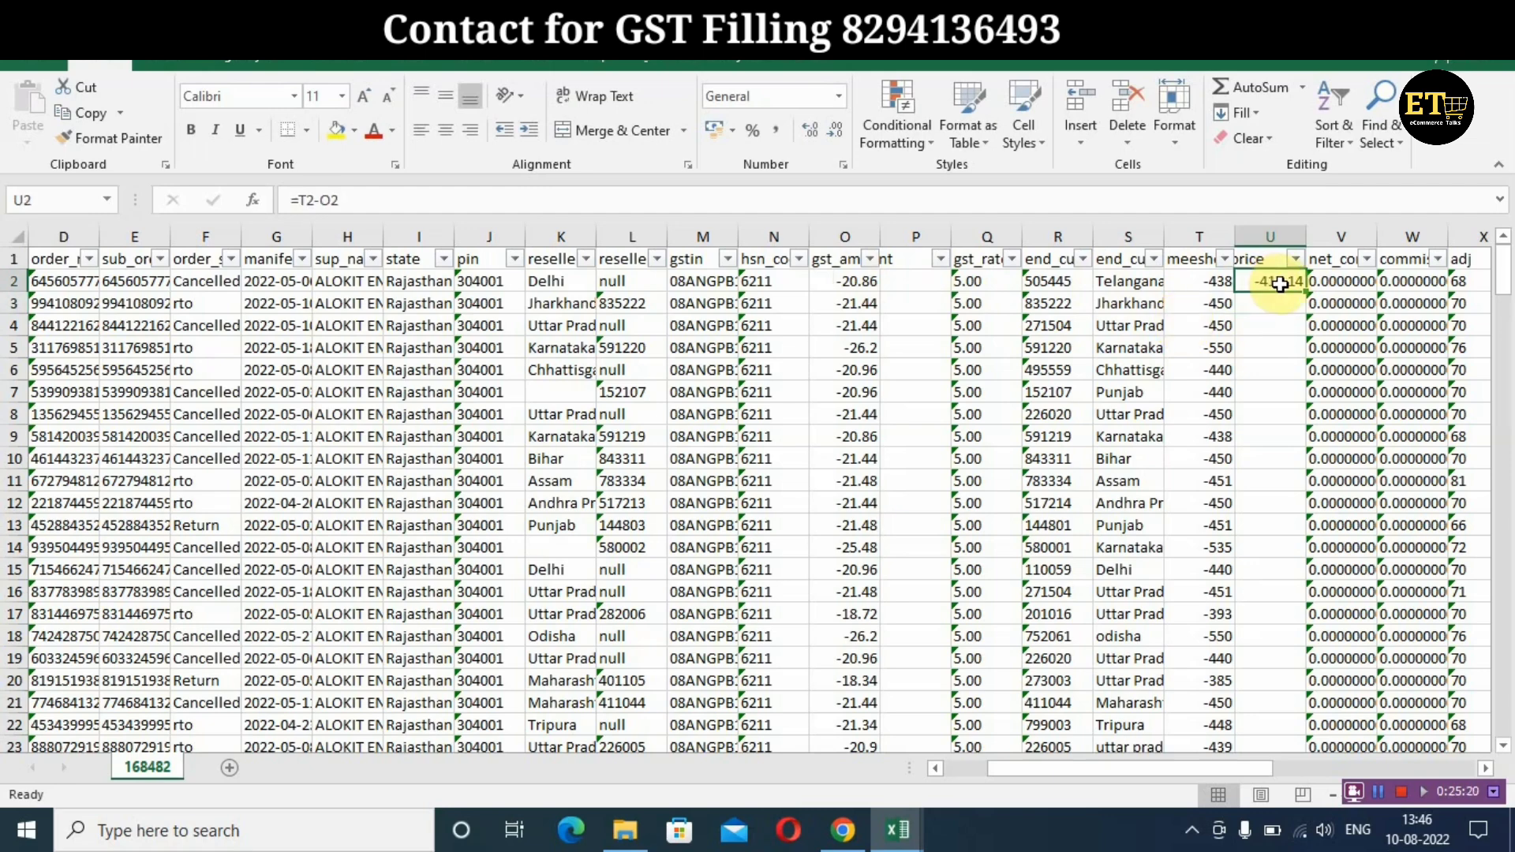
{"action": "left_click_drag", "start_coordinate": [1309, 290], "coordinate": [1341, 663]}
{"action": "scroll", "coordinate": [1169, 636], "scroll_direction": "up", "scroll_amount": 8}
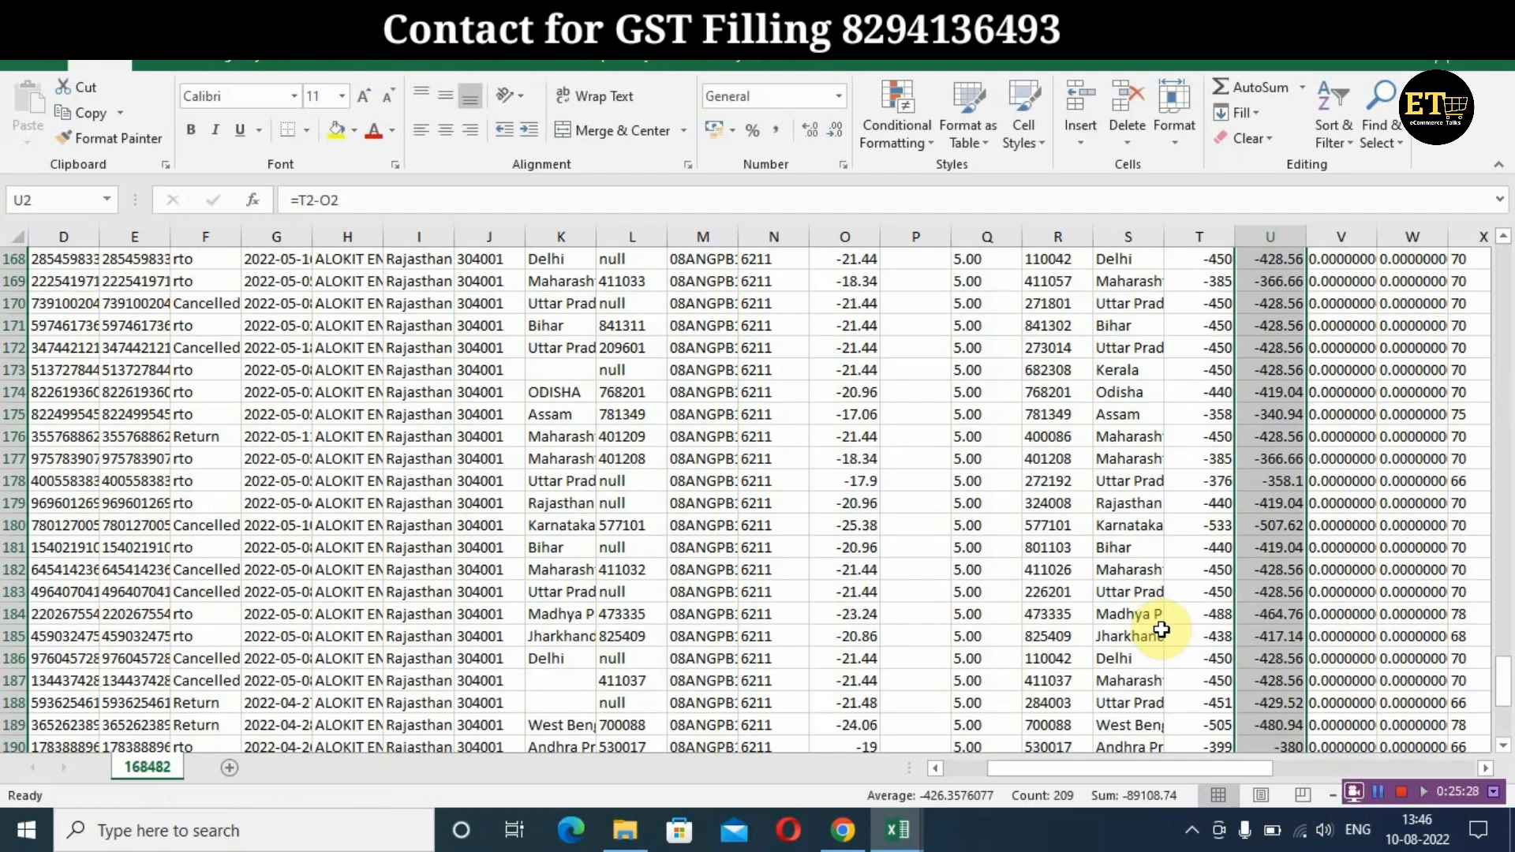
{"action": "scroll", "coordinate": [1160, 629], "scroll_direction": "up", "scroll_amount": 20}
{"action": "scroll", "coordinate": [1160, 629], "scroll_direction": "up", "scroll_amount": 20}
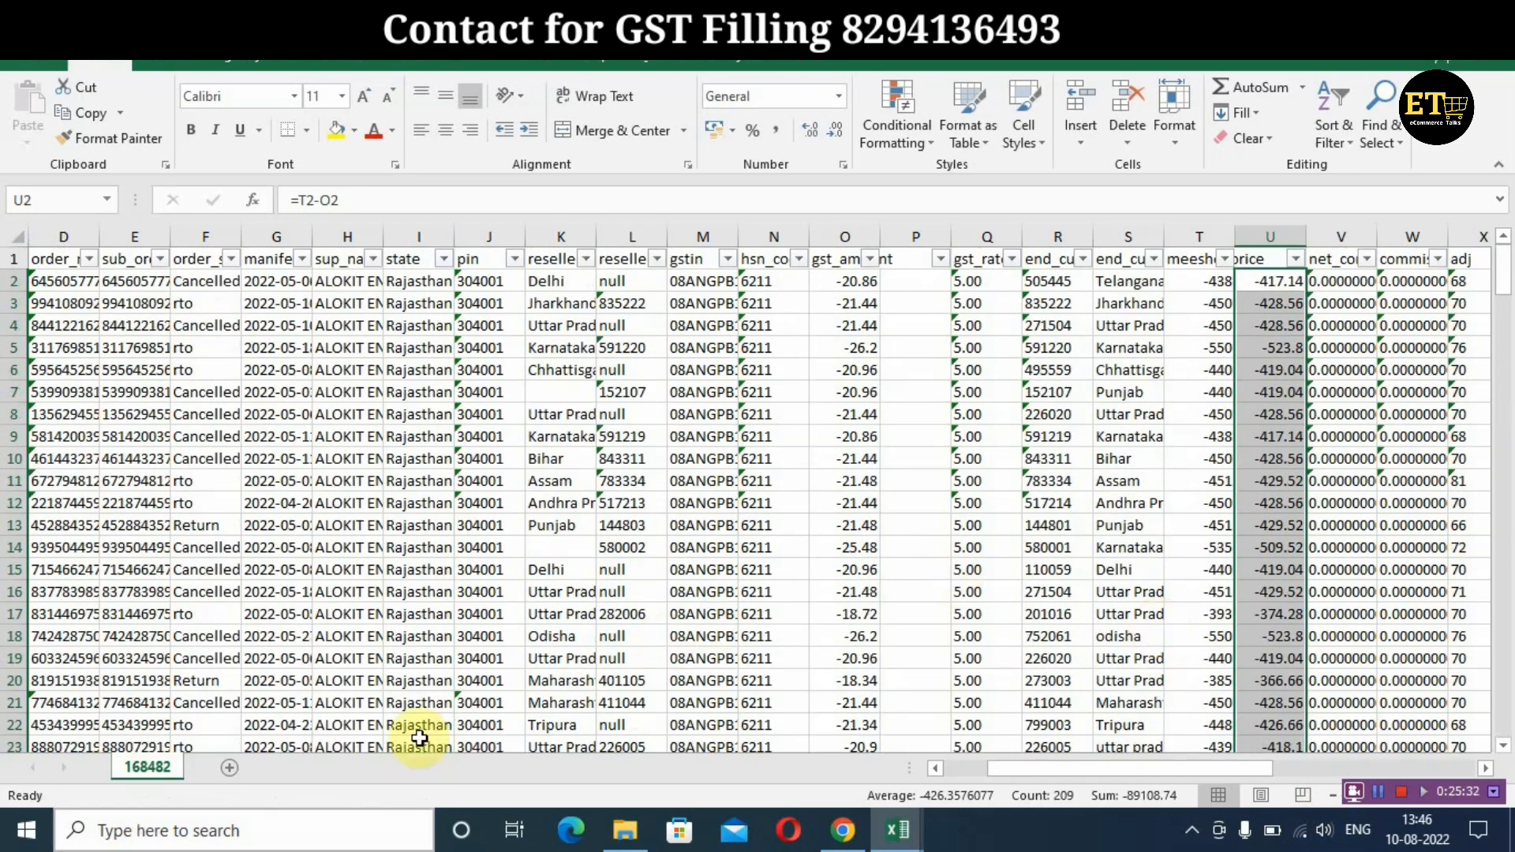
Copy the order dates in B2:B210 and paste them into the ORDER DATE column of the Google Sheets file's Sheet2, starting at D470
{"action": "left_click_drag", "start_coordinate": [1139, 767], "coordinate": [964, 767]}
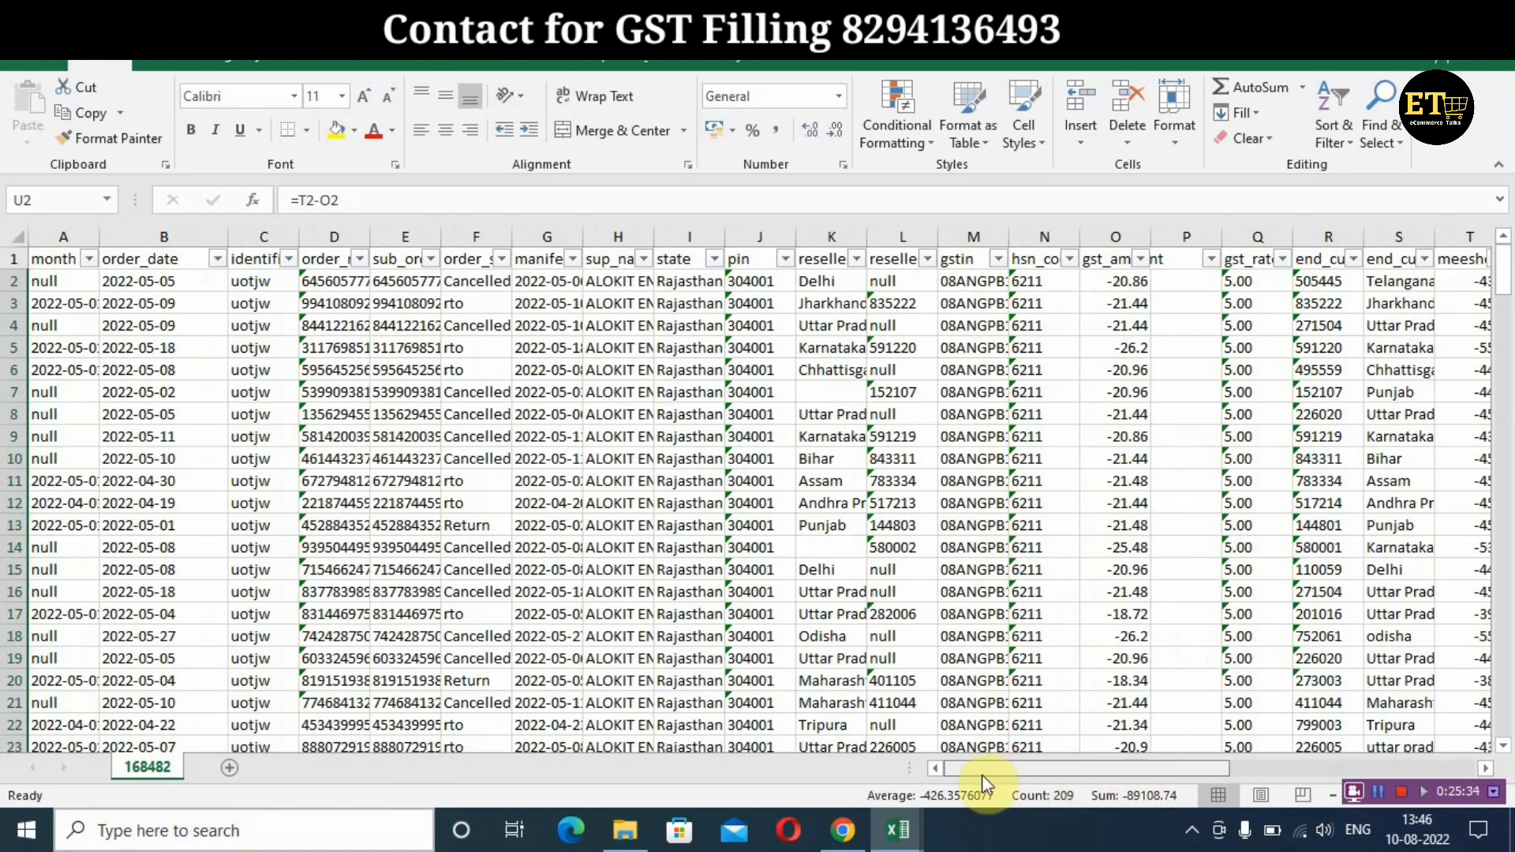
{"action": "left_click", "coordinate": [182, 279]}
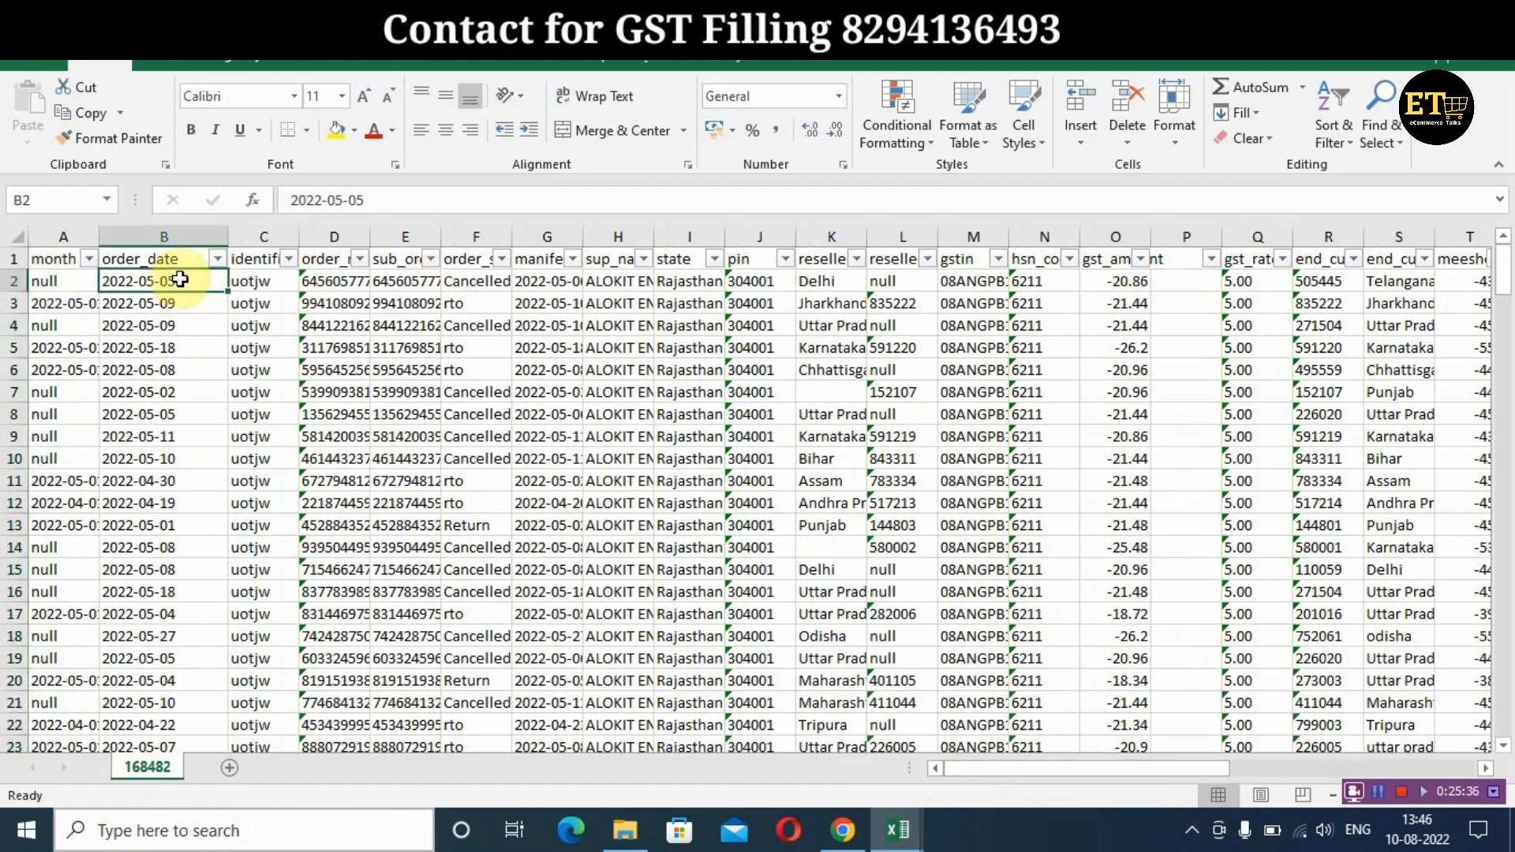
{"action": "key", "text": "ctrl+shift+Down"}
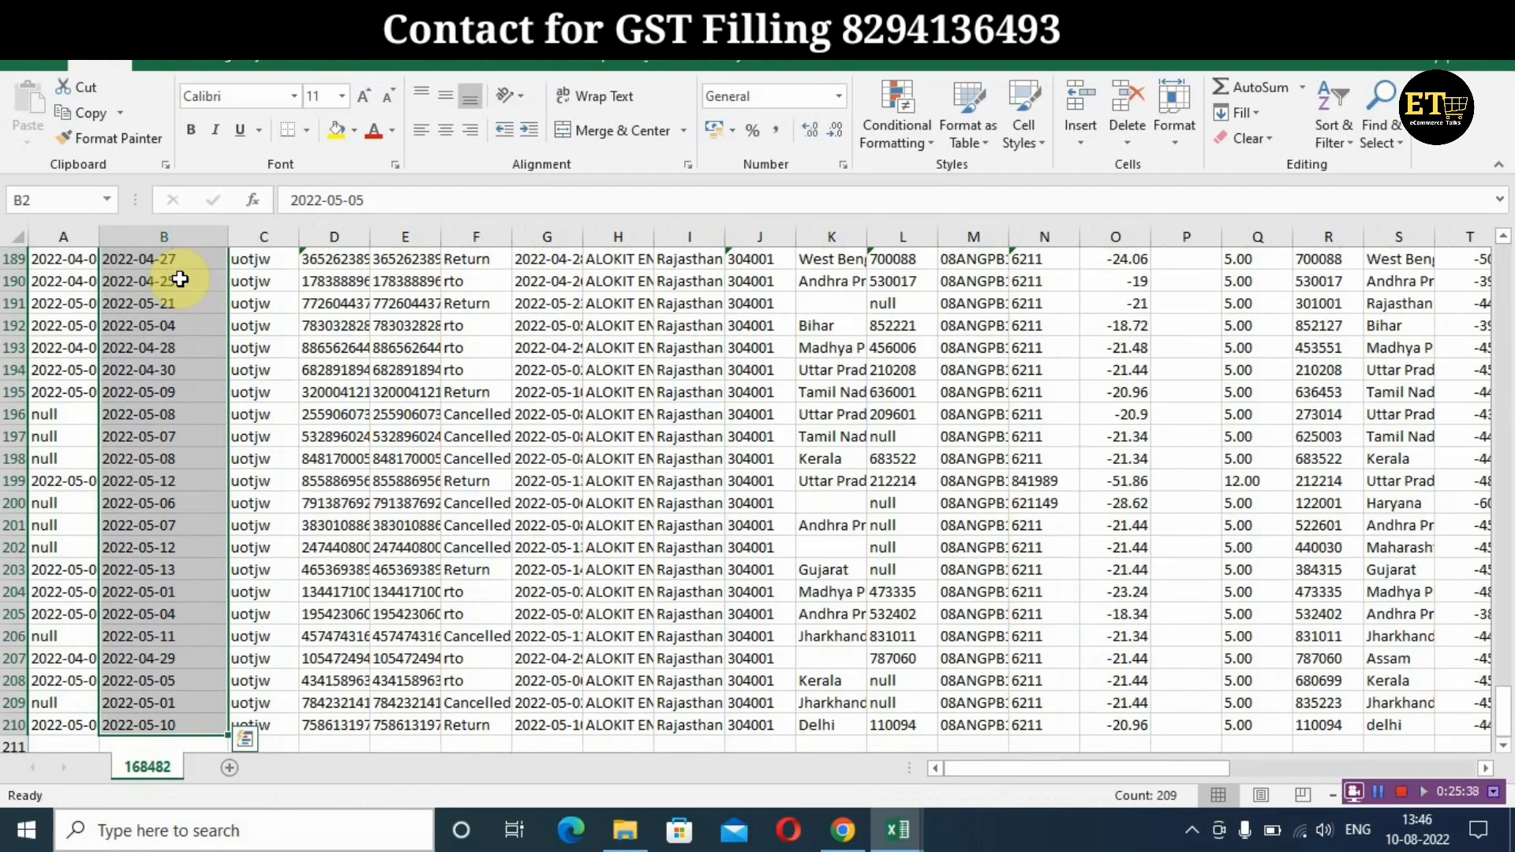
{"action": "key", "text": "ctrl+c"}
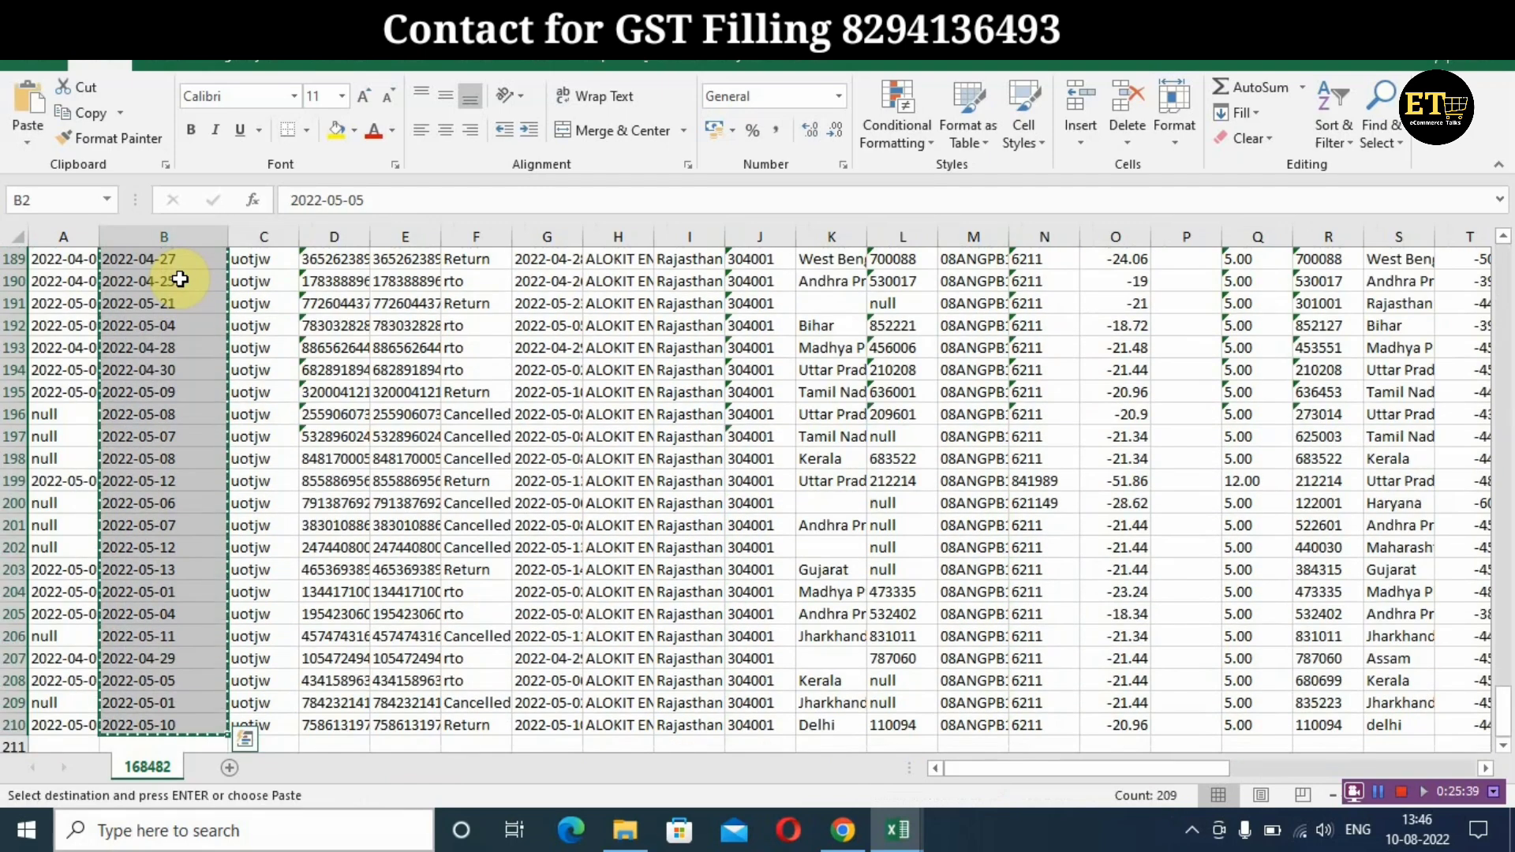
{"action": "left_click", "coordinate": [843, 830]}
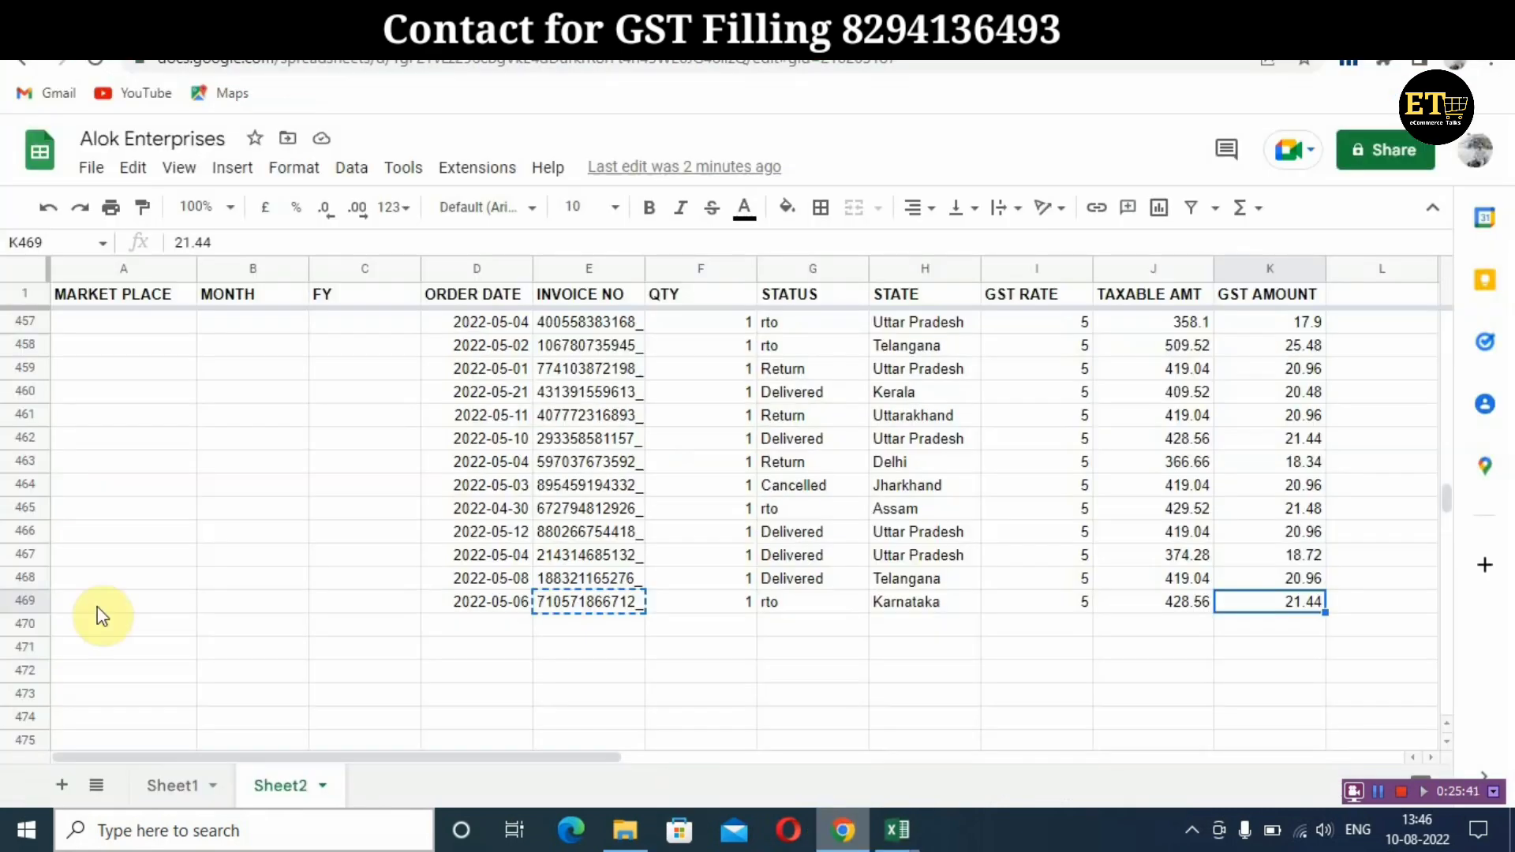
{"action": "left_click", "coordinate": [505, 626]}
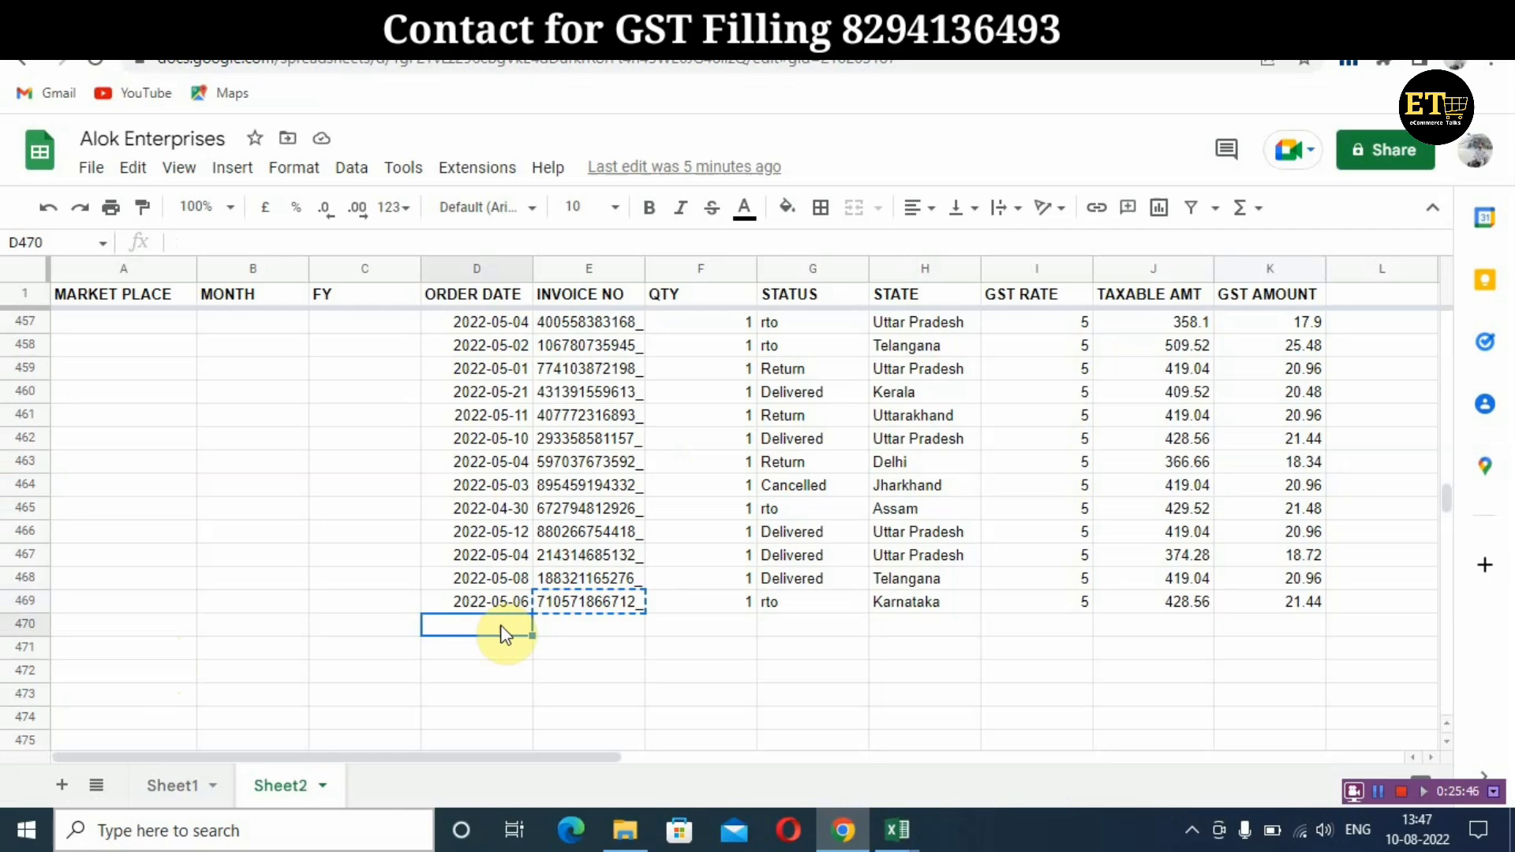
{"action": "key", "text": "ctrl+v"}
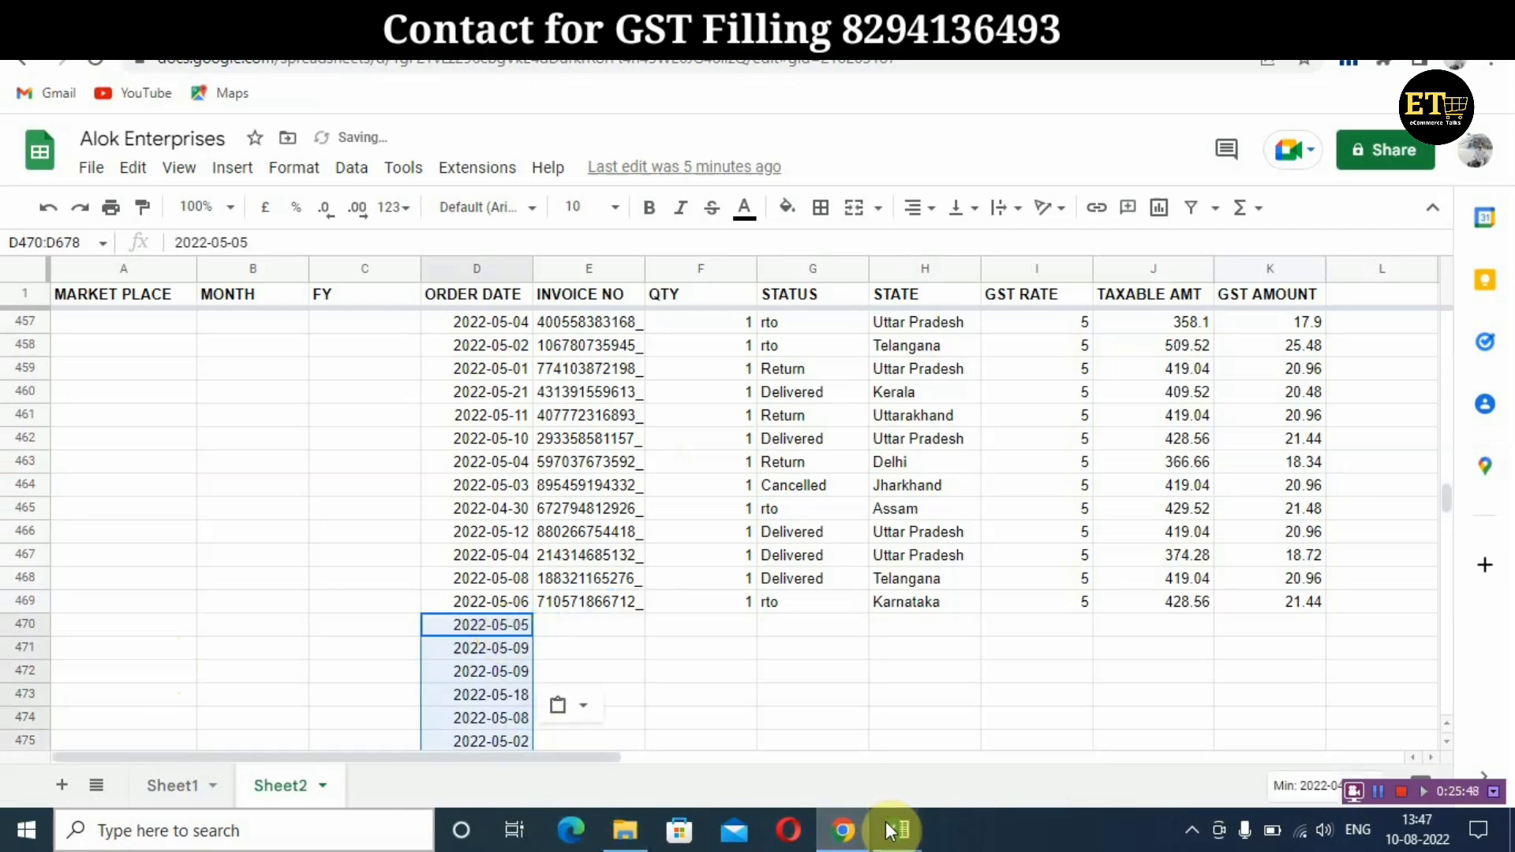
Copy the sub-order numbers in E2:E210 of the Reverse workbook into the Google Sheet's INVOICE NO column, starting at E470
{"action": "mouse_move", "coordinate": [889, 830]}
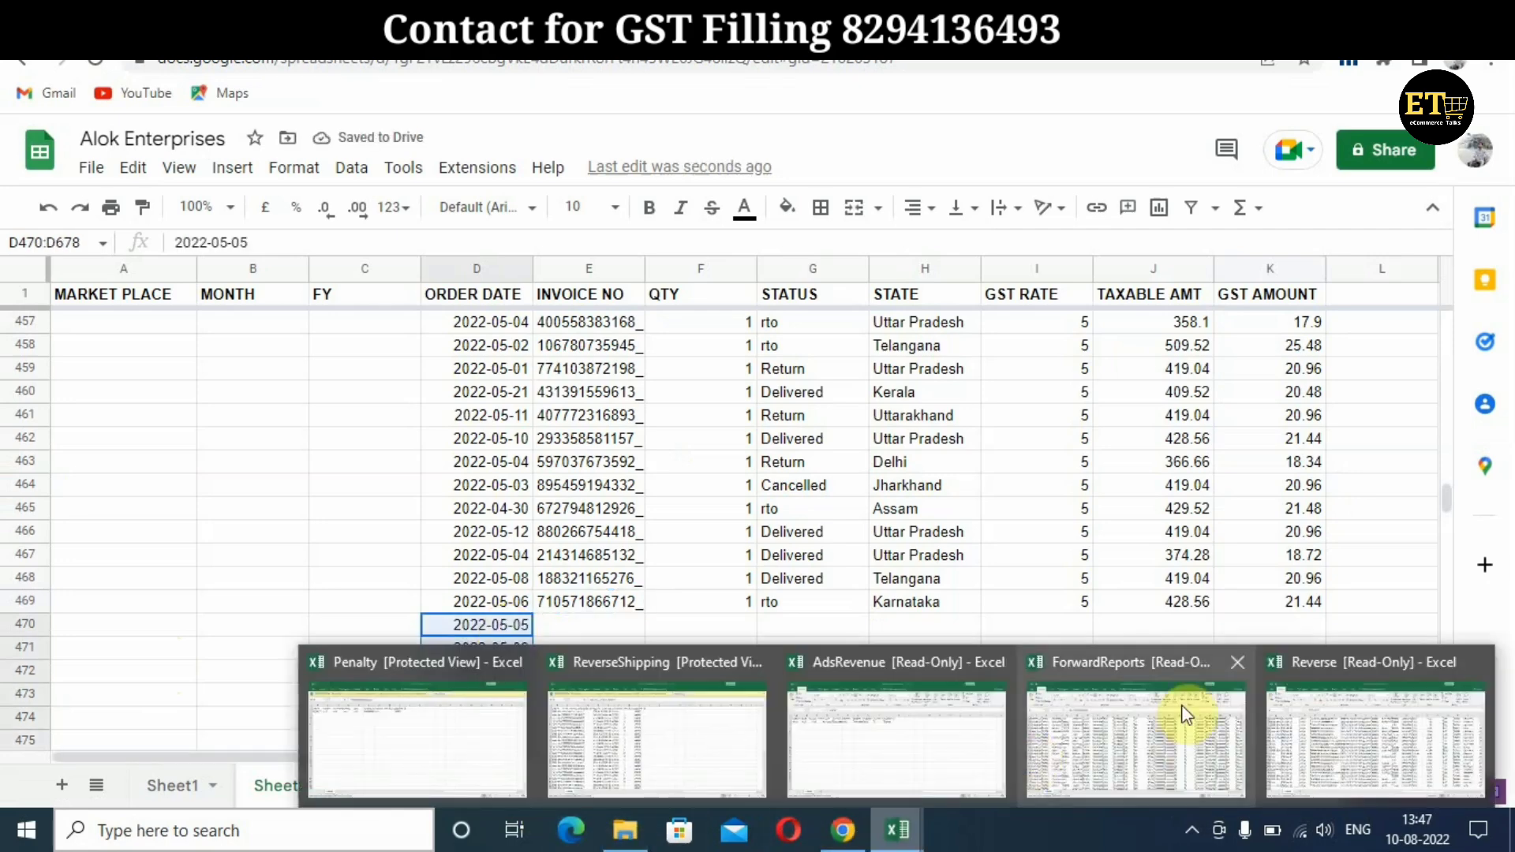
{"action": "left_click", "coordinate": [1397, 747]}
{"action": "key", "text": "Up"}
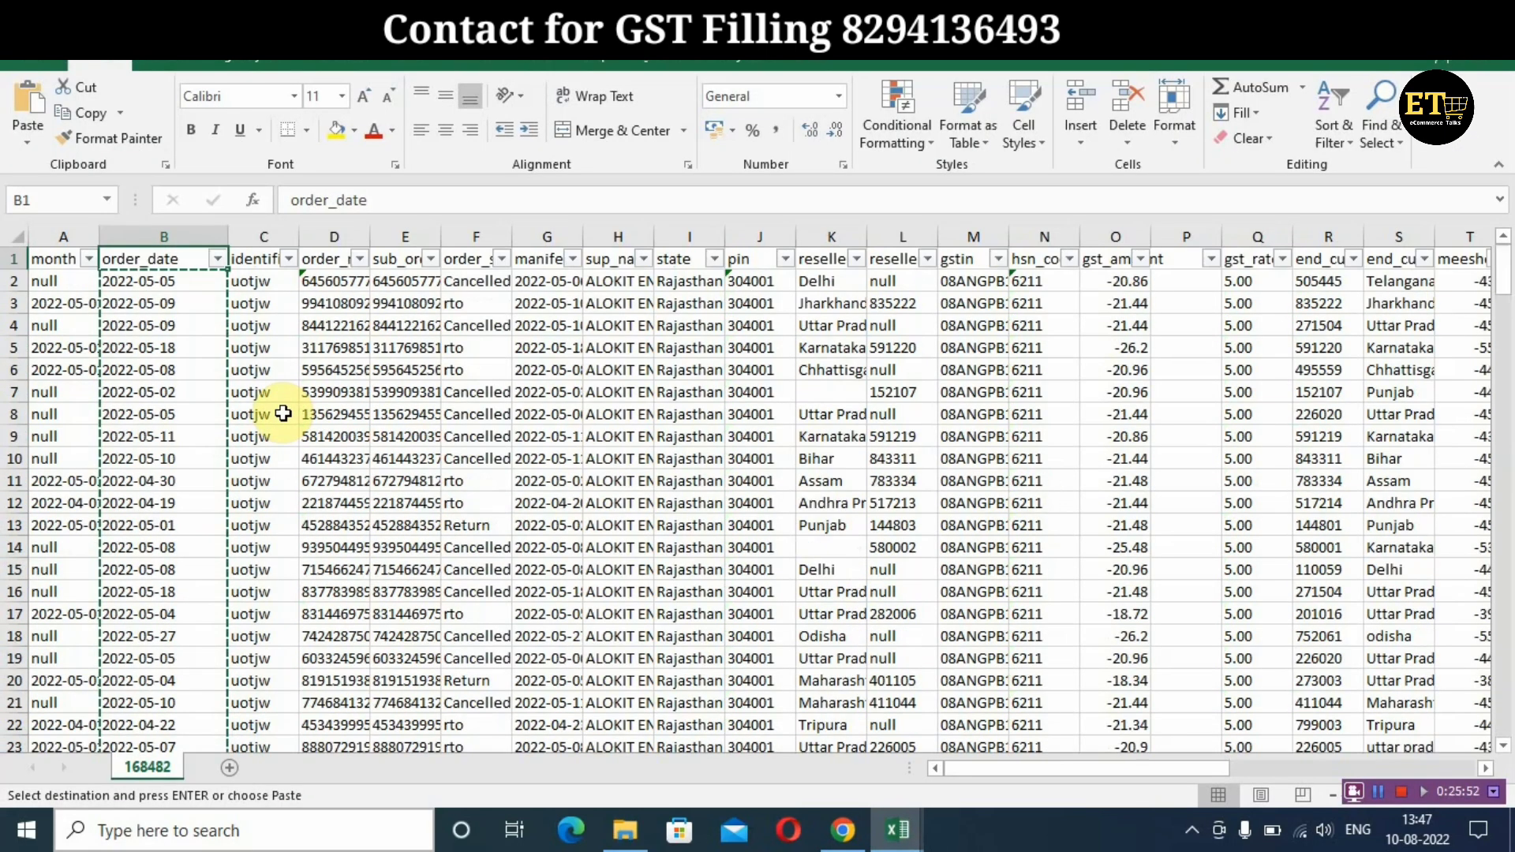
{"action": "key", "text": "Right"}
{"action": "key", "text": "Right"}
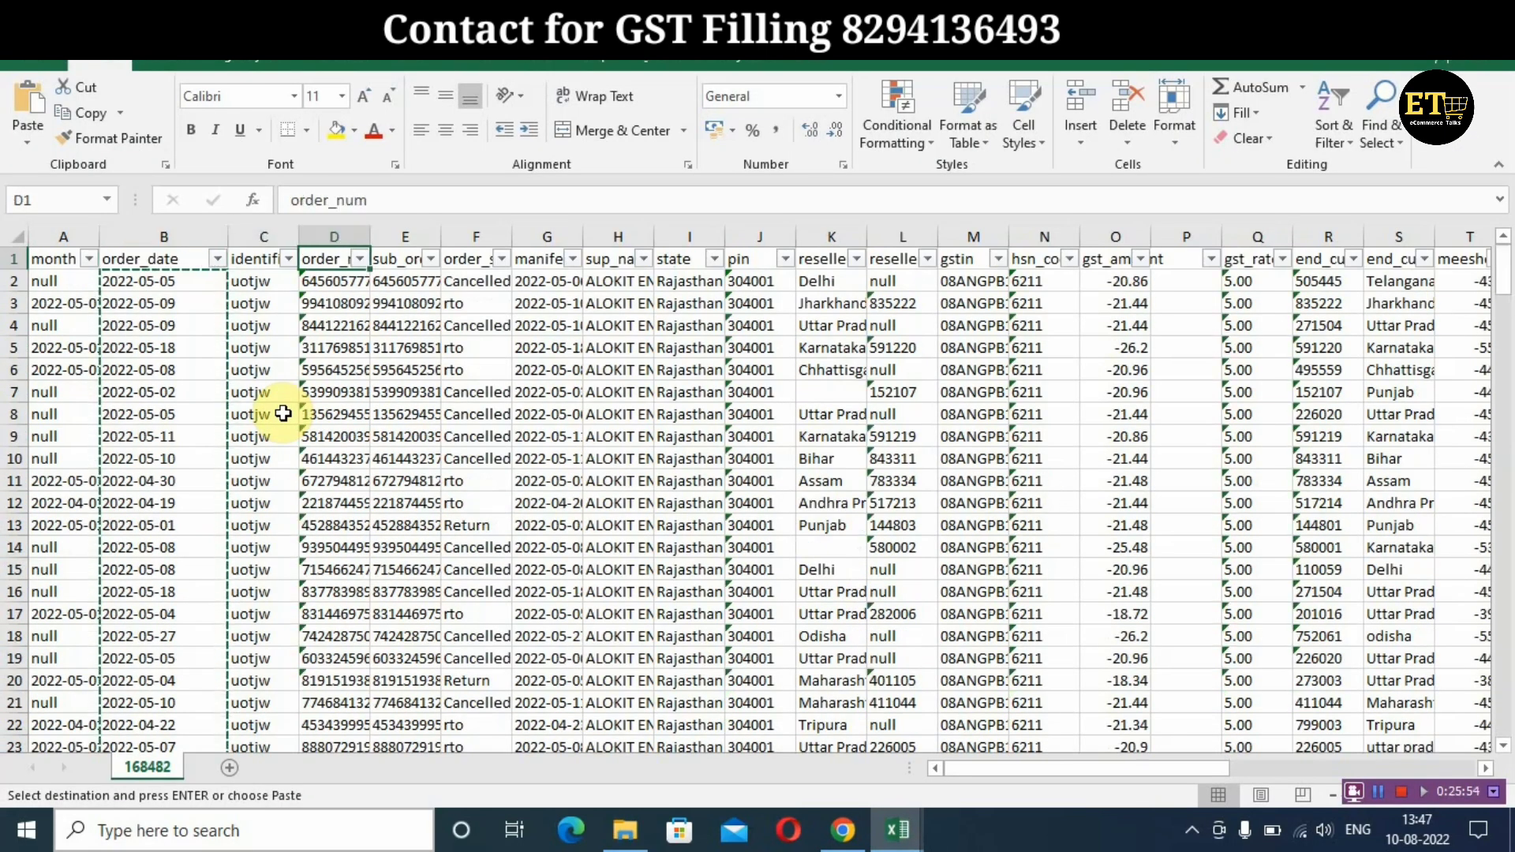
{"action": "key", "text": "Right"}
{"action": "key", "text": "Down"}
{"action": "key", "text": "ctrl+shift+Down"}
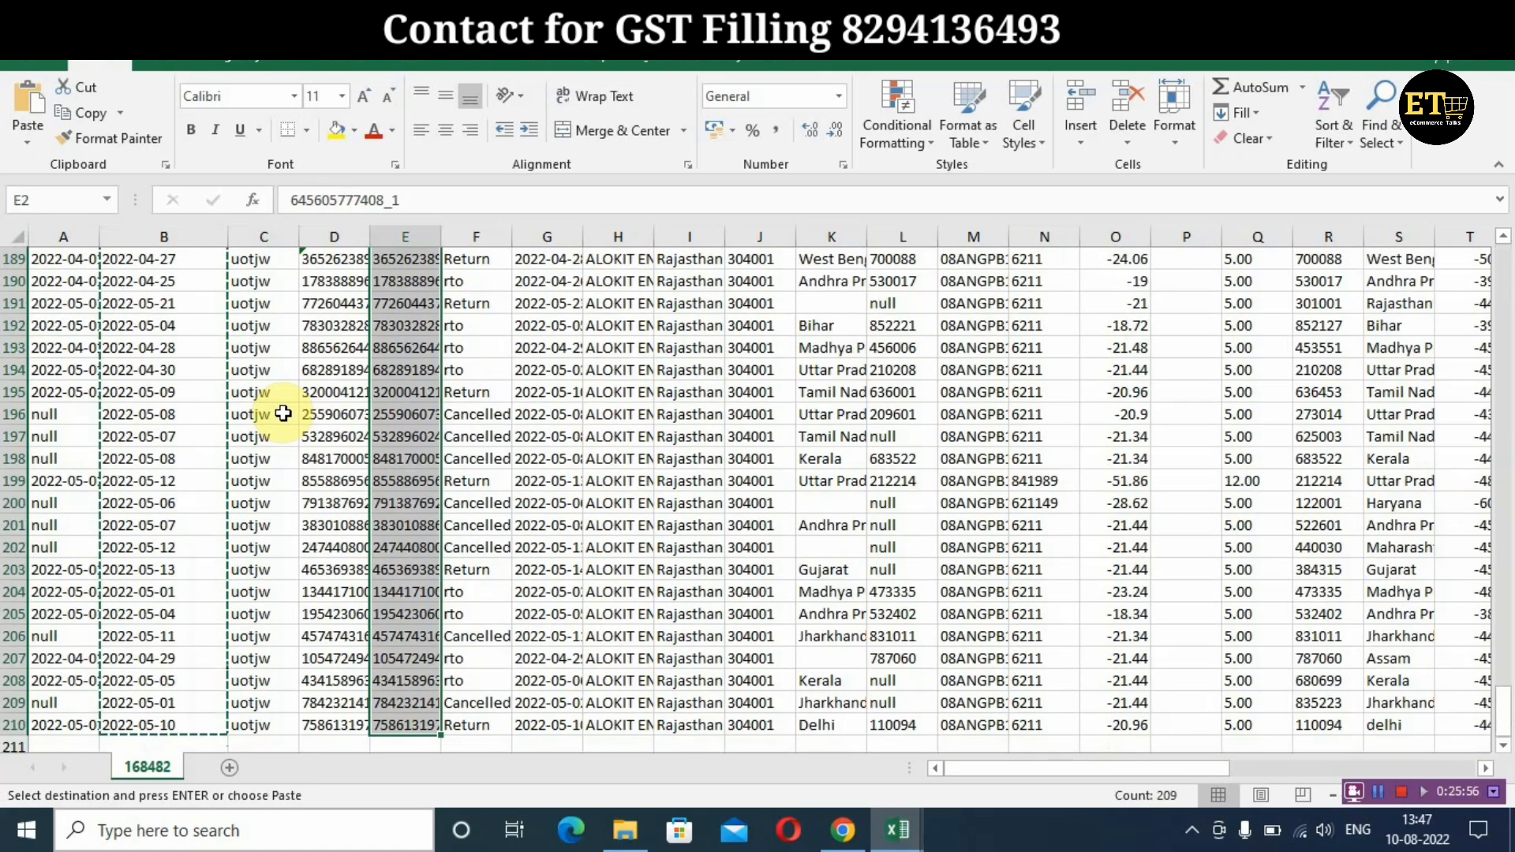
{"action": "key", "text": "ctrl+c"}
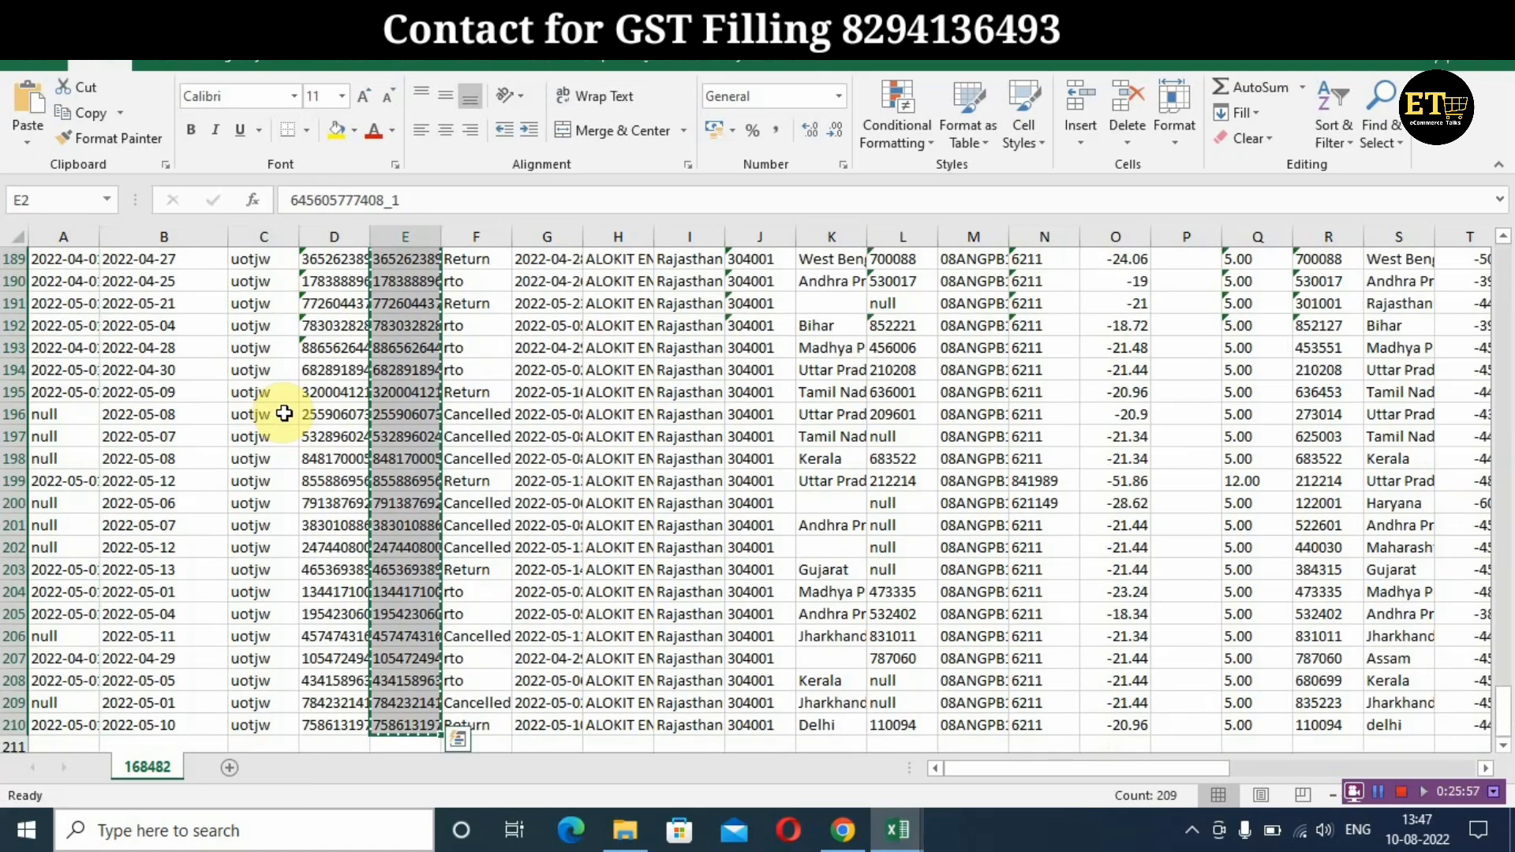
{"action": "left_click", "coordinate": [841, 835]}
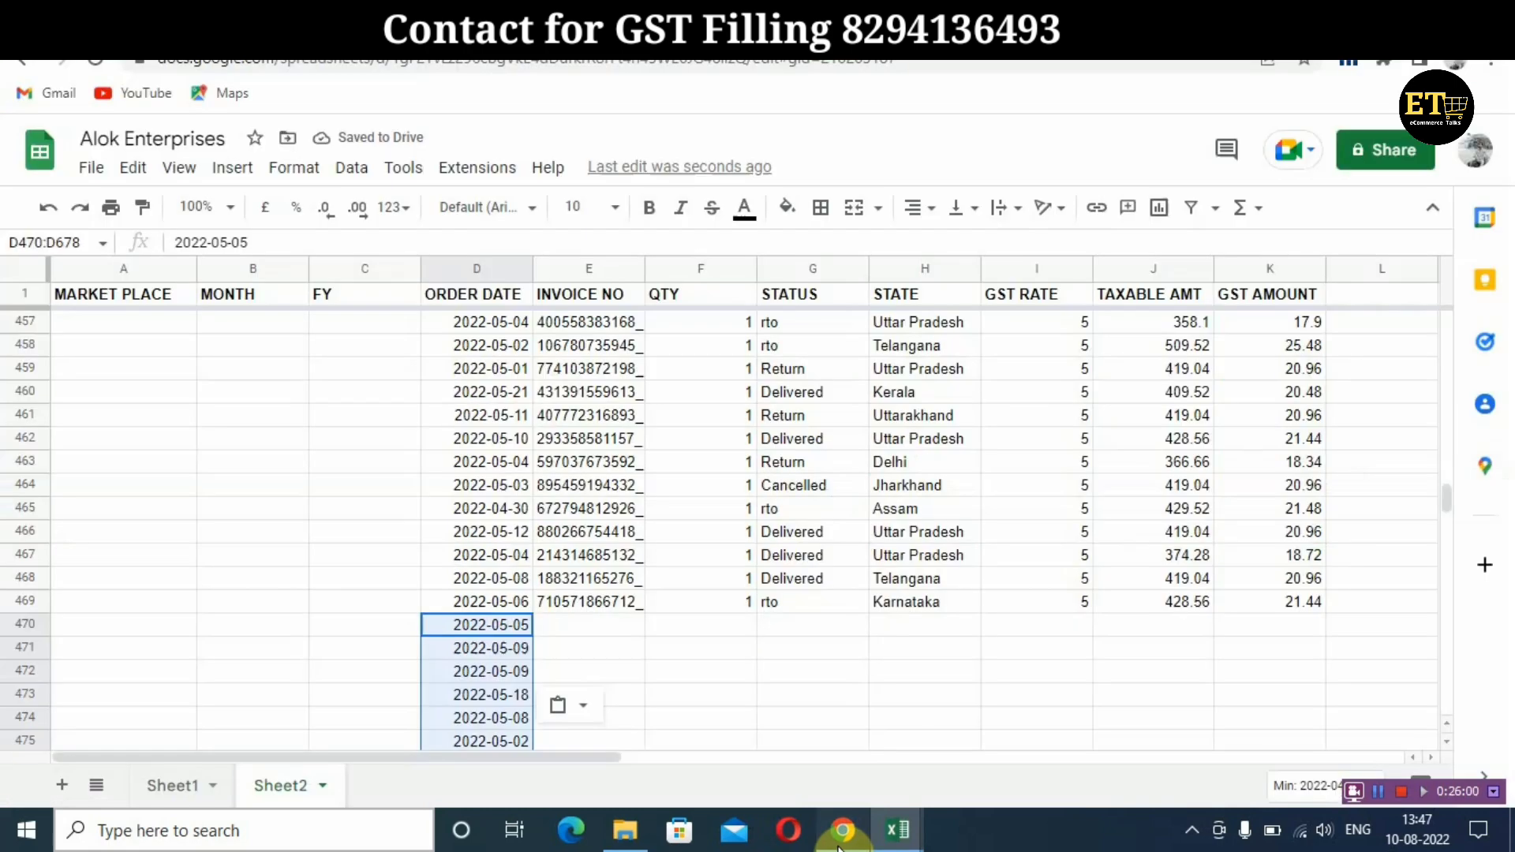
{"action": "left_click", "coordinate": [574, 634]}
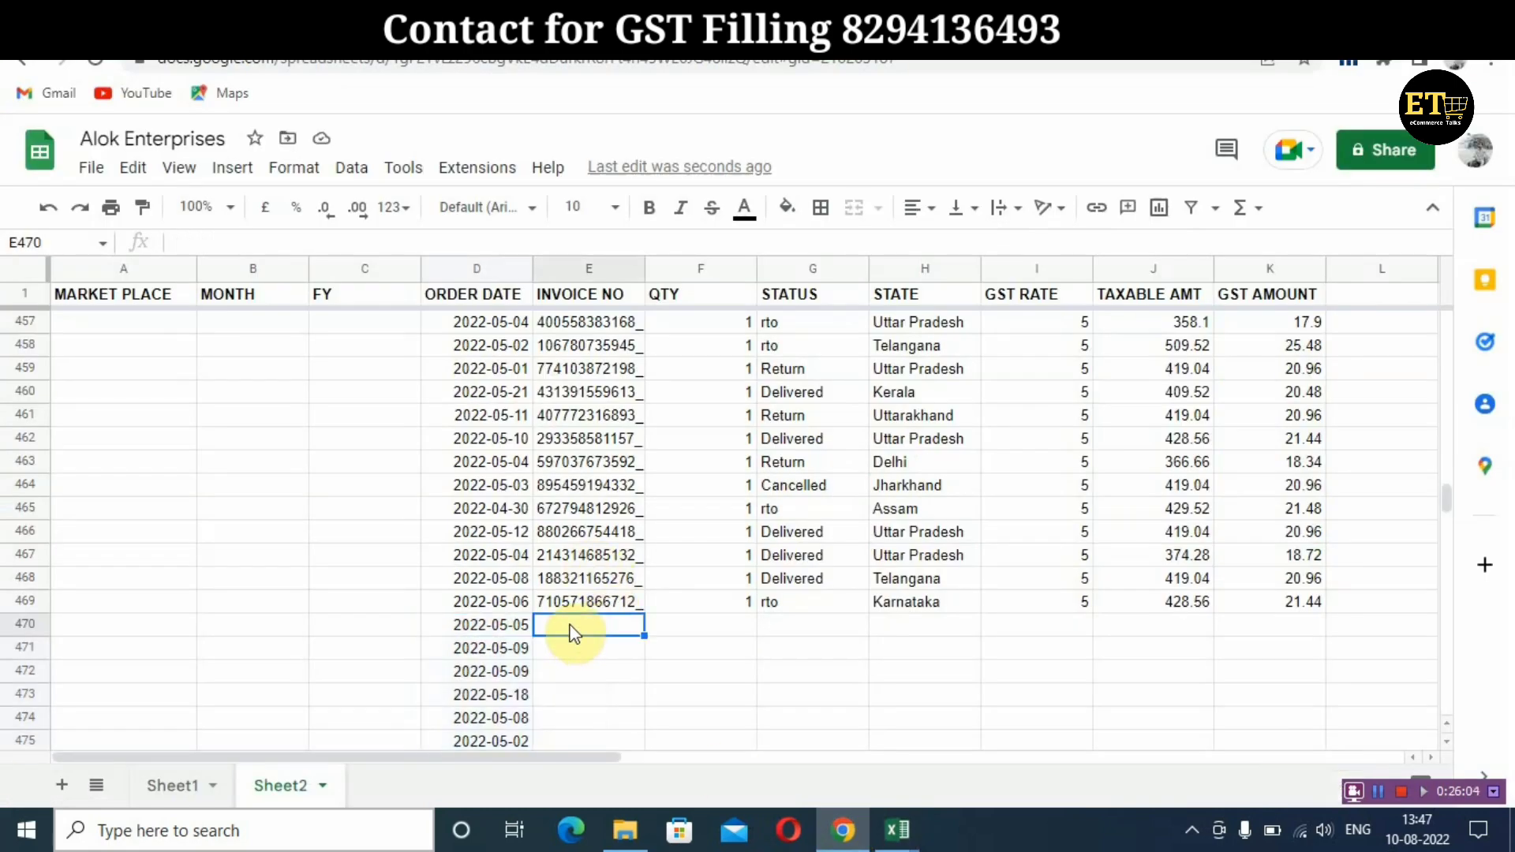
{"action": "key", "text": "ctrl+v"}
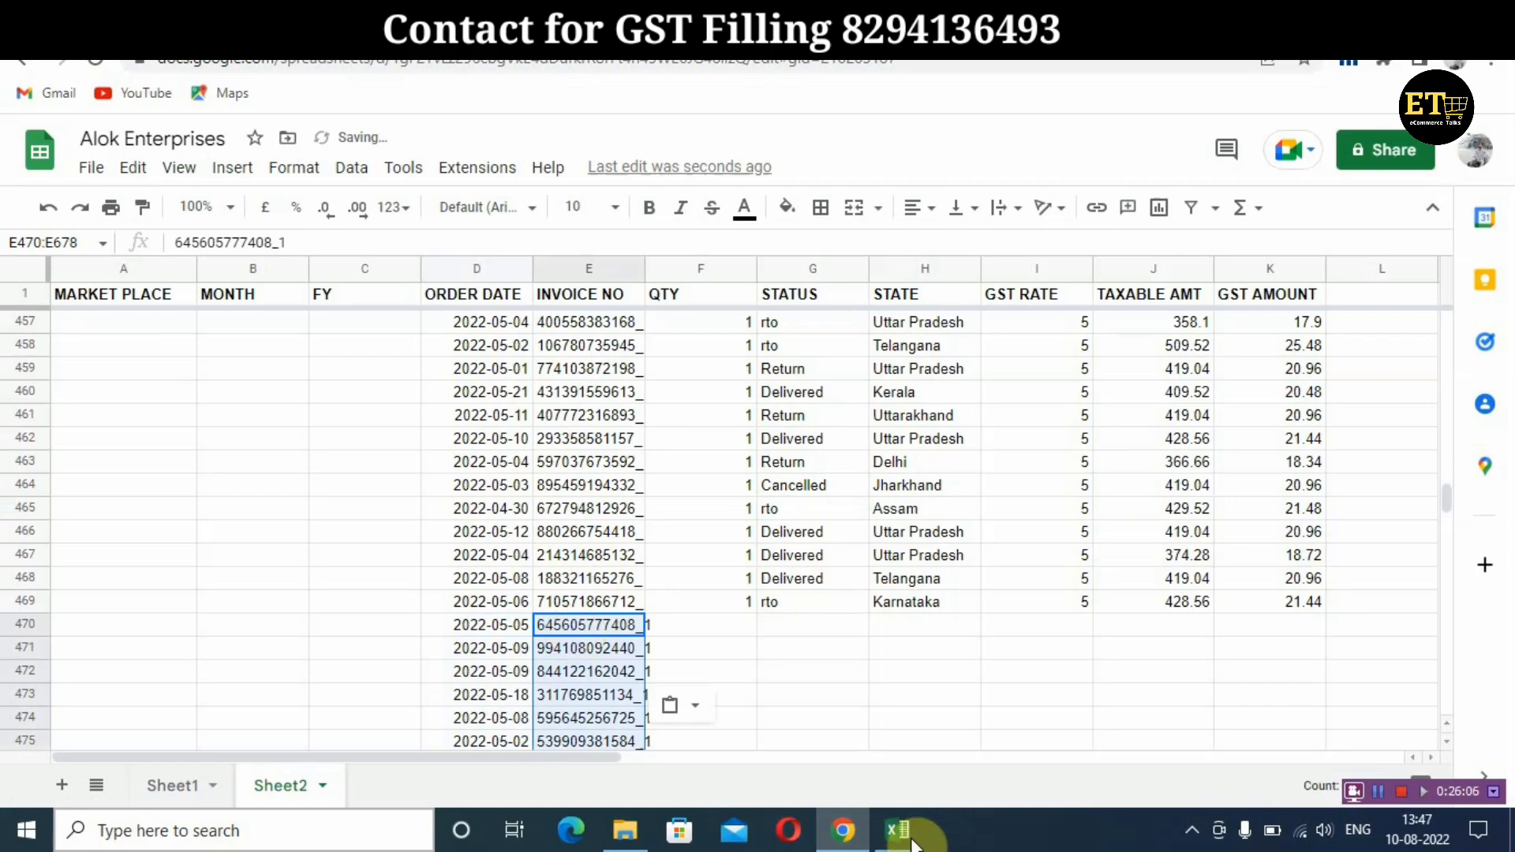
Copy the order statuses in F2:F210 of the Reverse workbook into the Google Sheet's STATUS column, starting at G470
{"action": "mouse_move", "coordinate": [907, 840]}
{"action": "left_click", "coordinate": [1344, 723]}
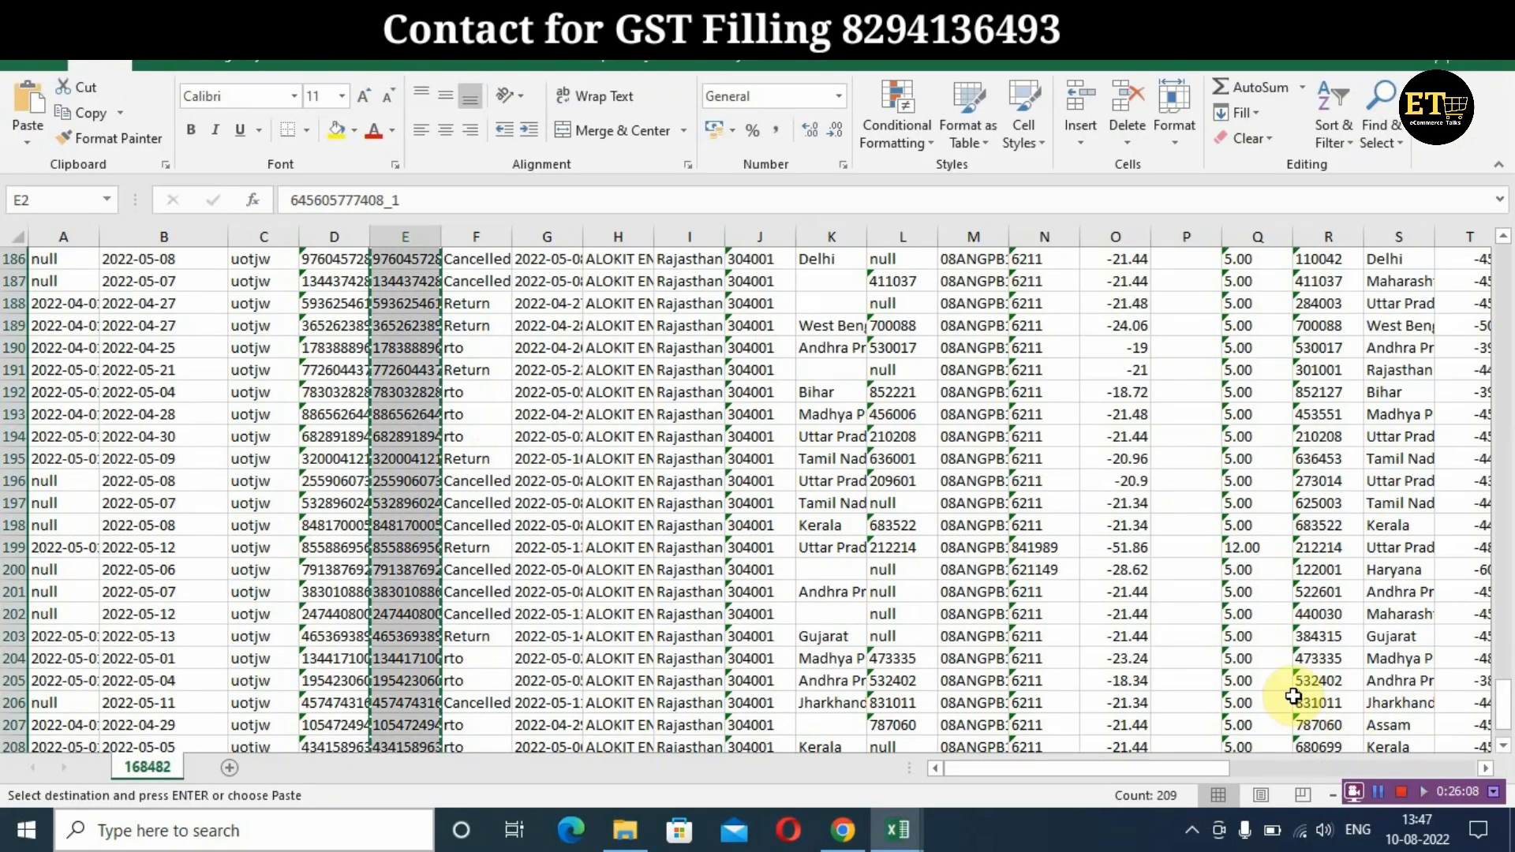
{"action": "key", "text": "ctrl+Up"}
{"action": "key", "text": "Right"}
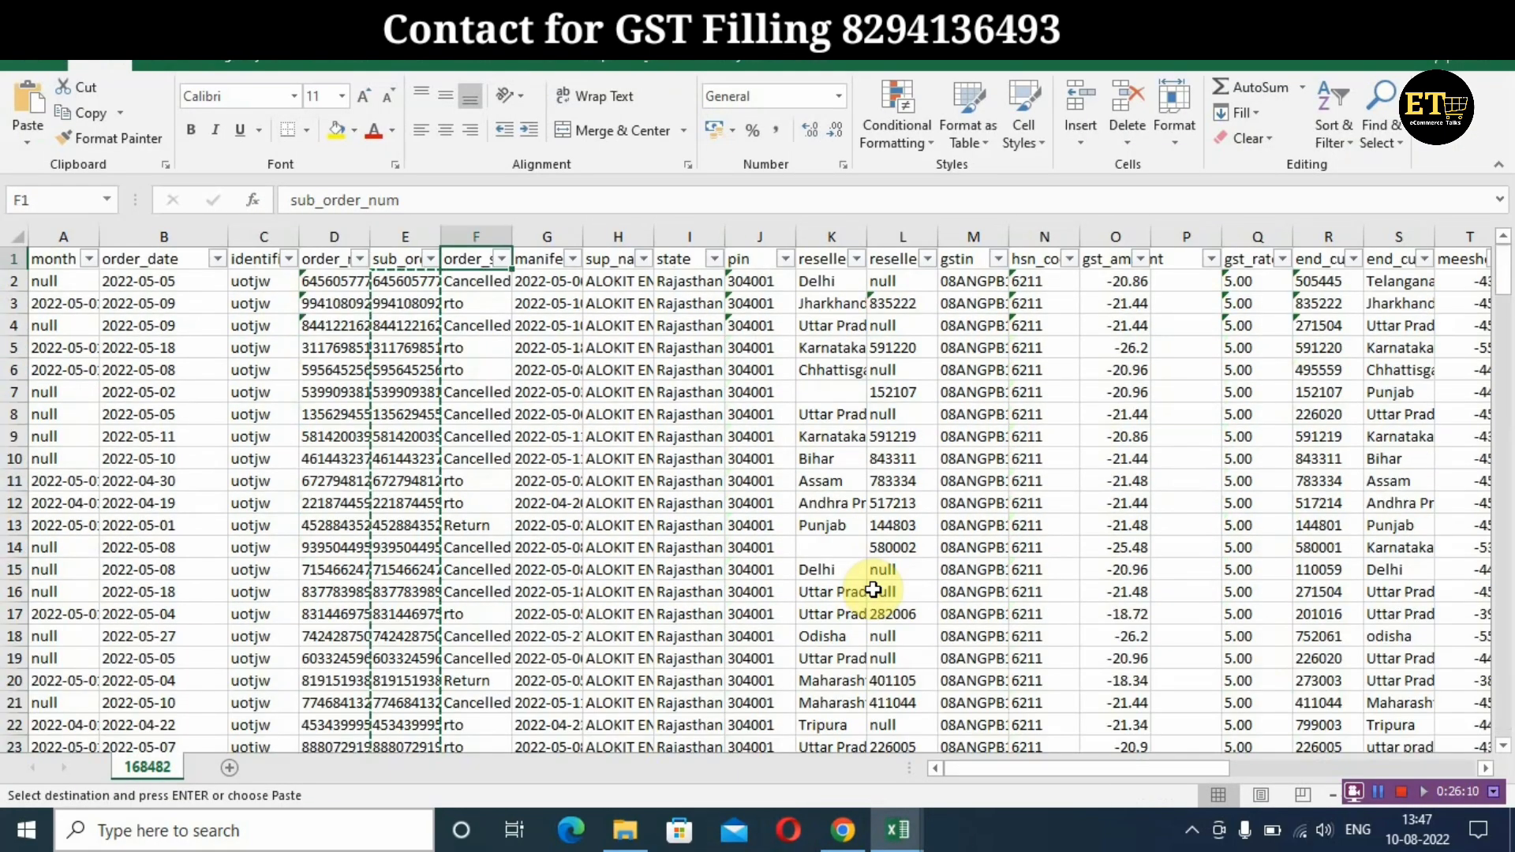
{"action": "key", "text": "Down"}
{"action": "key", "text": "ctrl+shift+Down"}
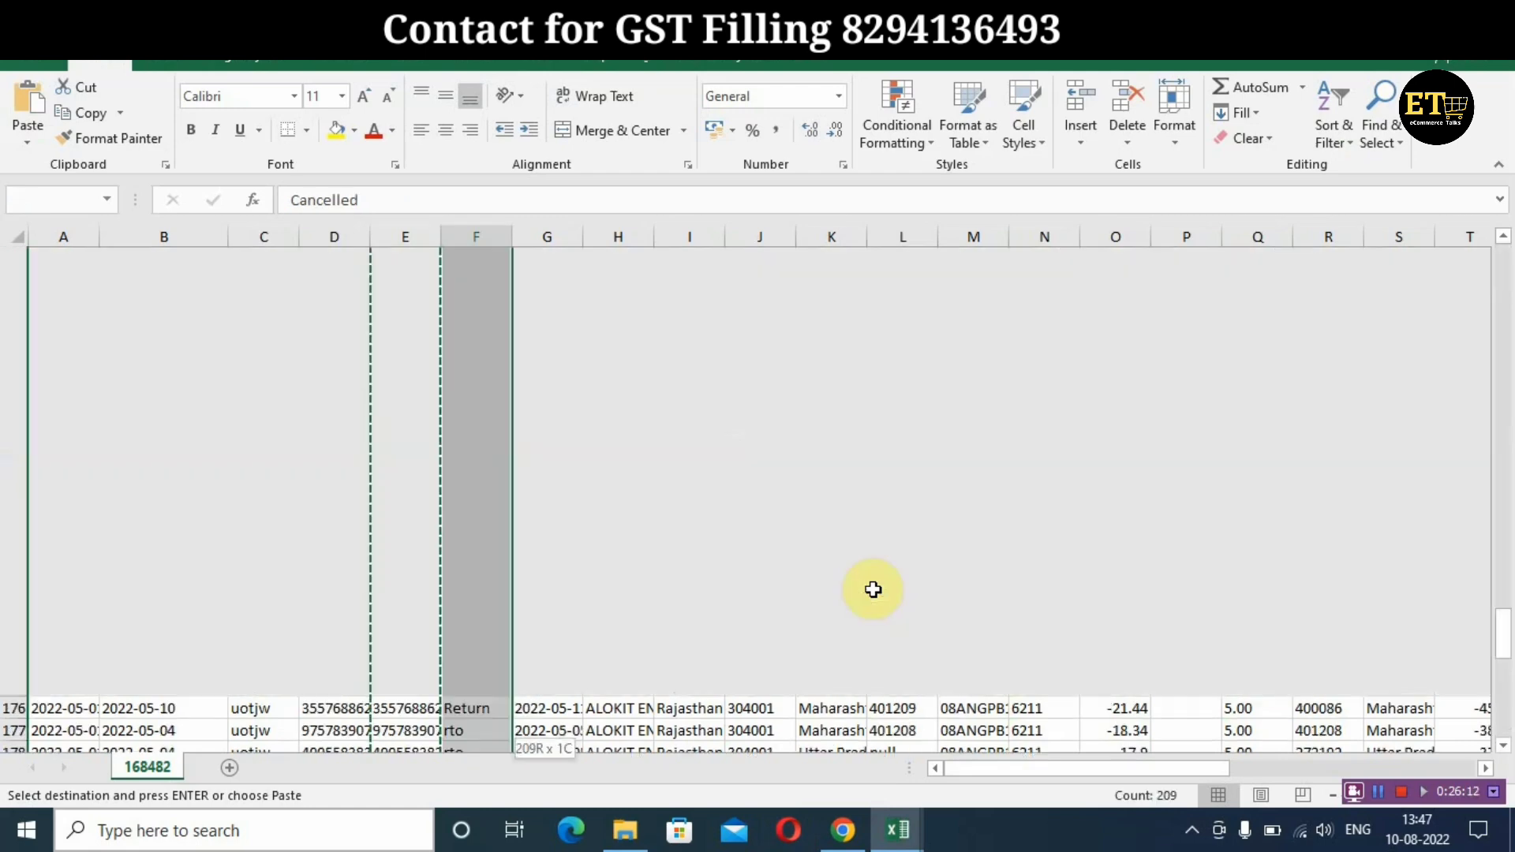
{"action": "key", "text": "ctrl+c"}
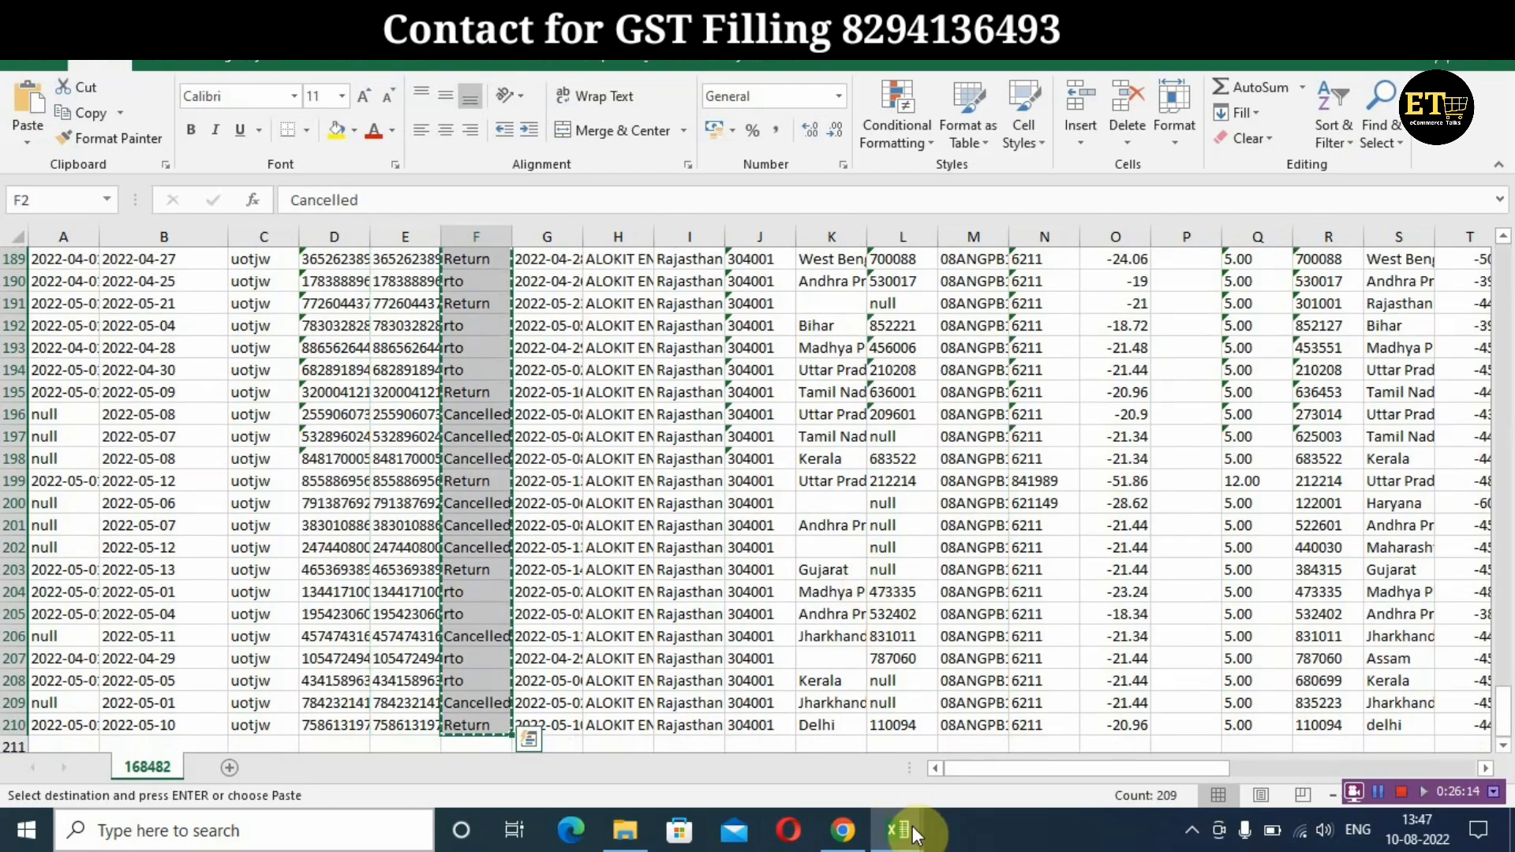
{"action": "left_click", "coordinate": [843, 830]}
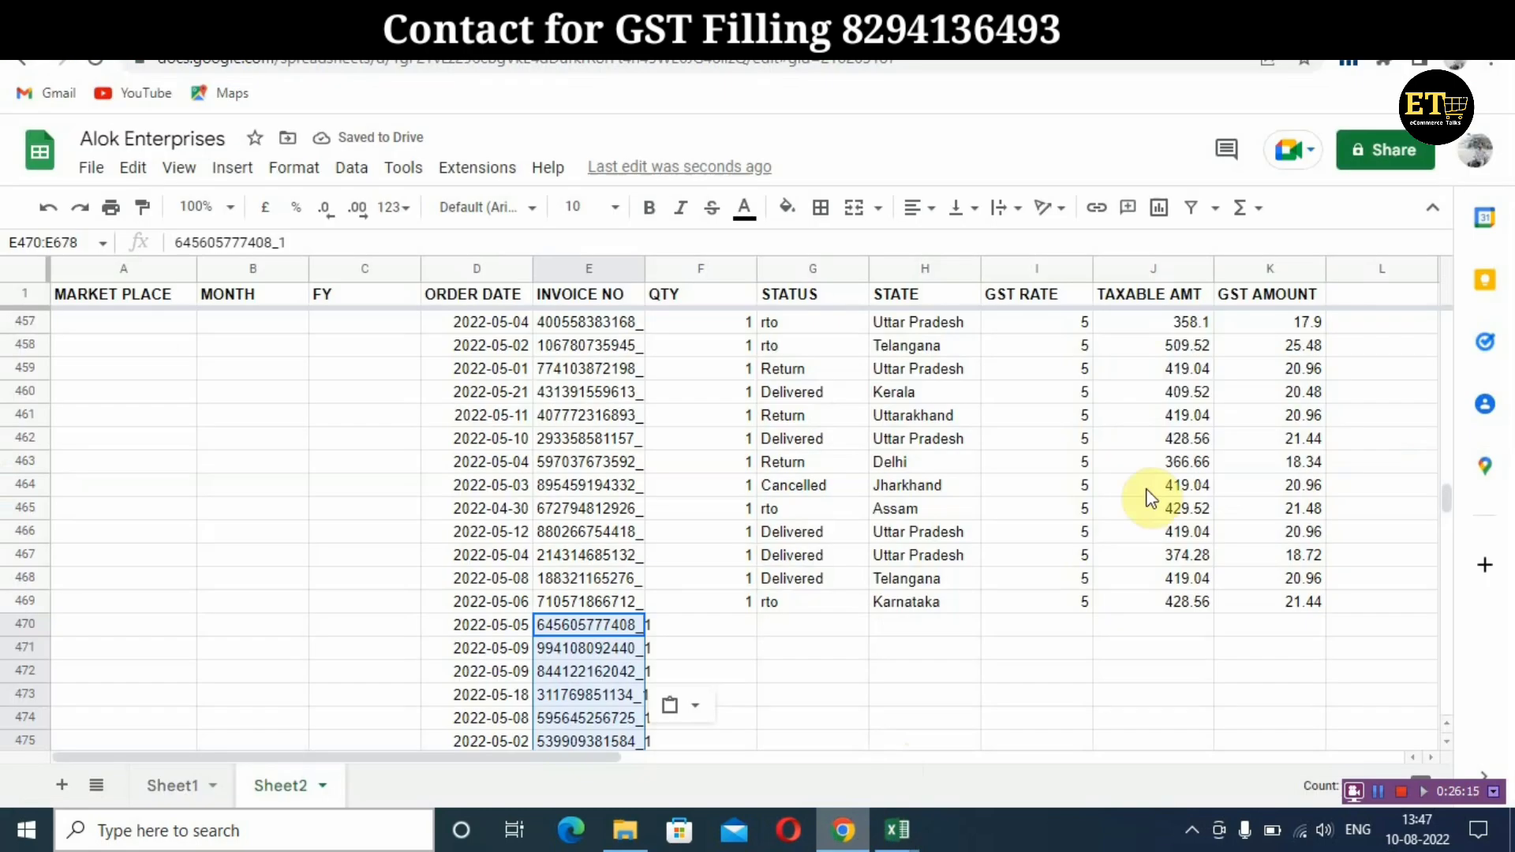
{"action": "left_click", "coordinate": [789, 629]}
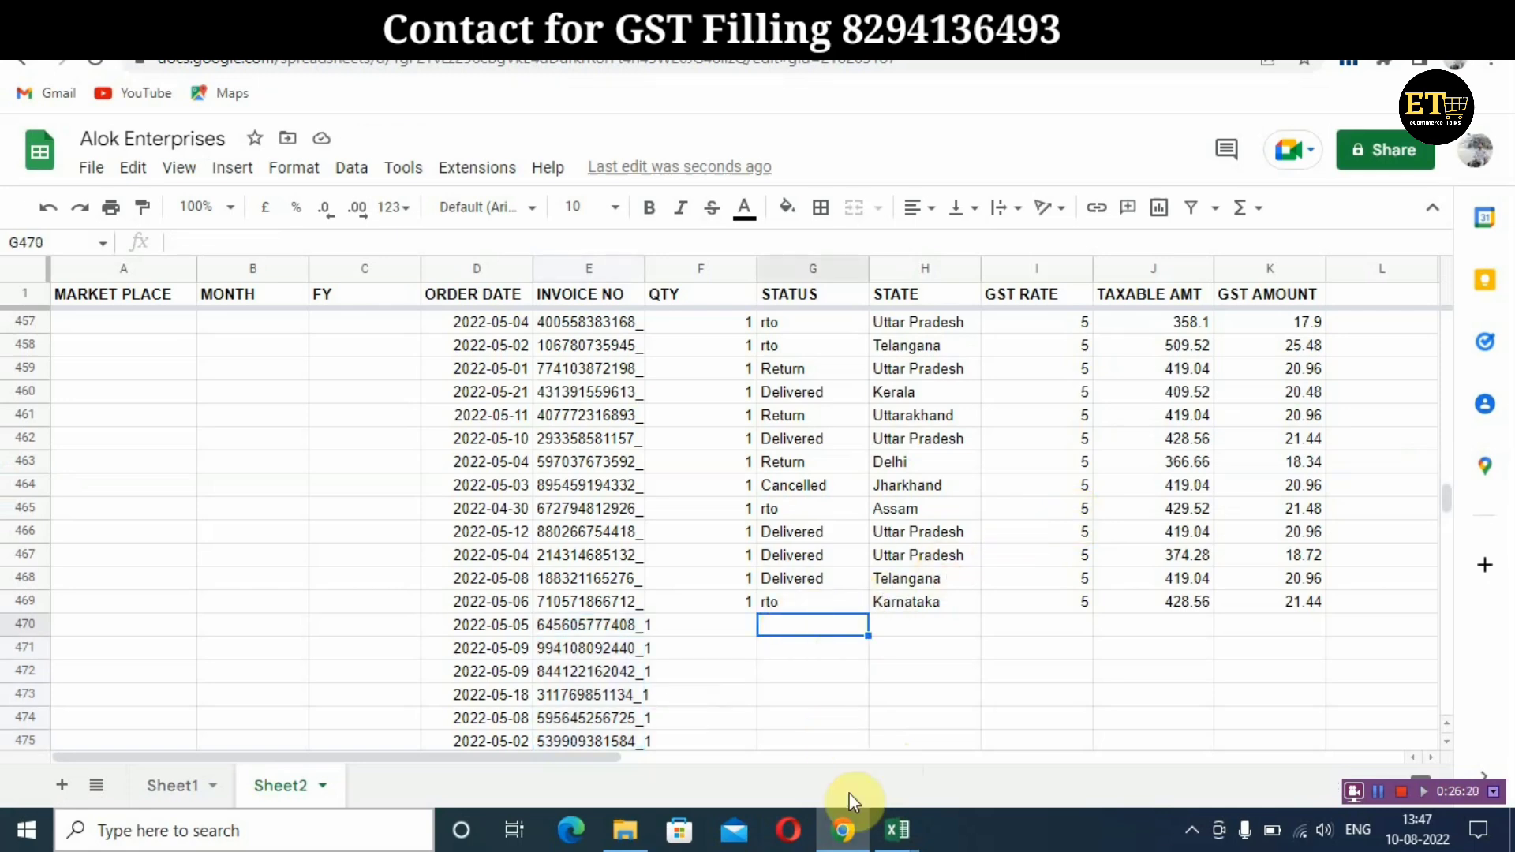
{"action": "key", "text": "ctrl+v"}
Copy the end-customer states in S2:S210 of the Reverse workbook into the Google Sheet's STATE column, starting at H470
{"action": "mouse_move", "coordinate": [896, 835]}
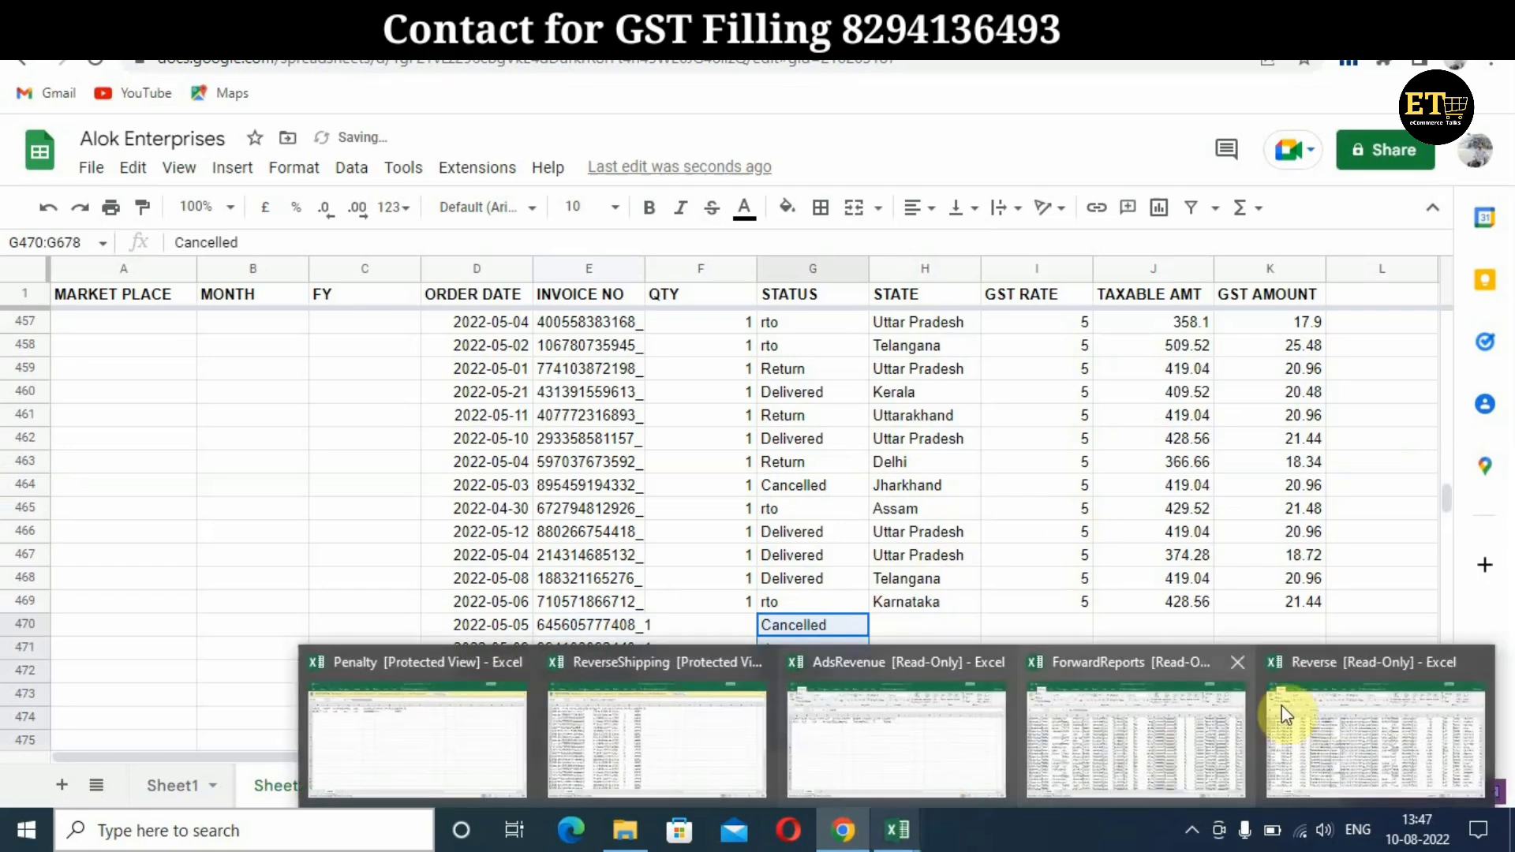
{"action": "left_click", "coordinate": [1413, 690]}
{"action": "key", "text": "Up"}
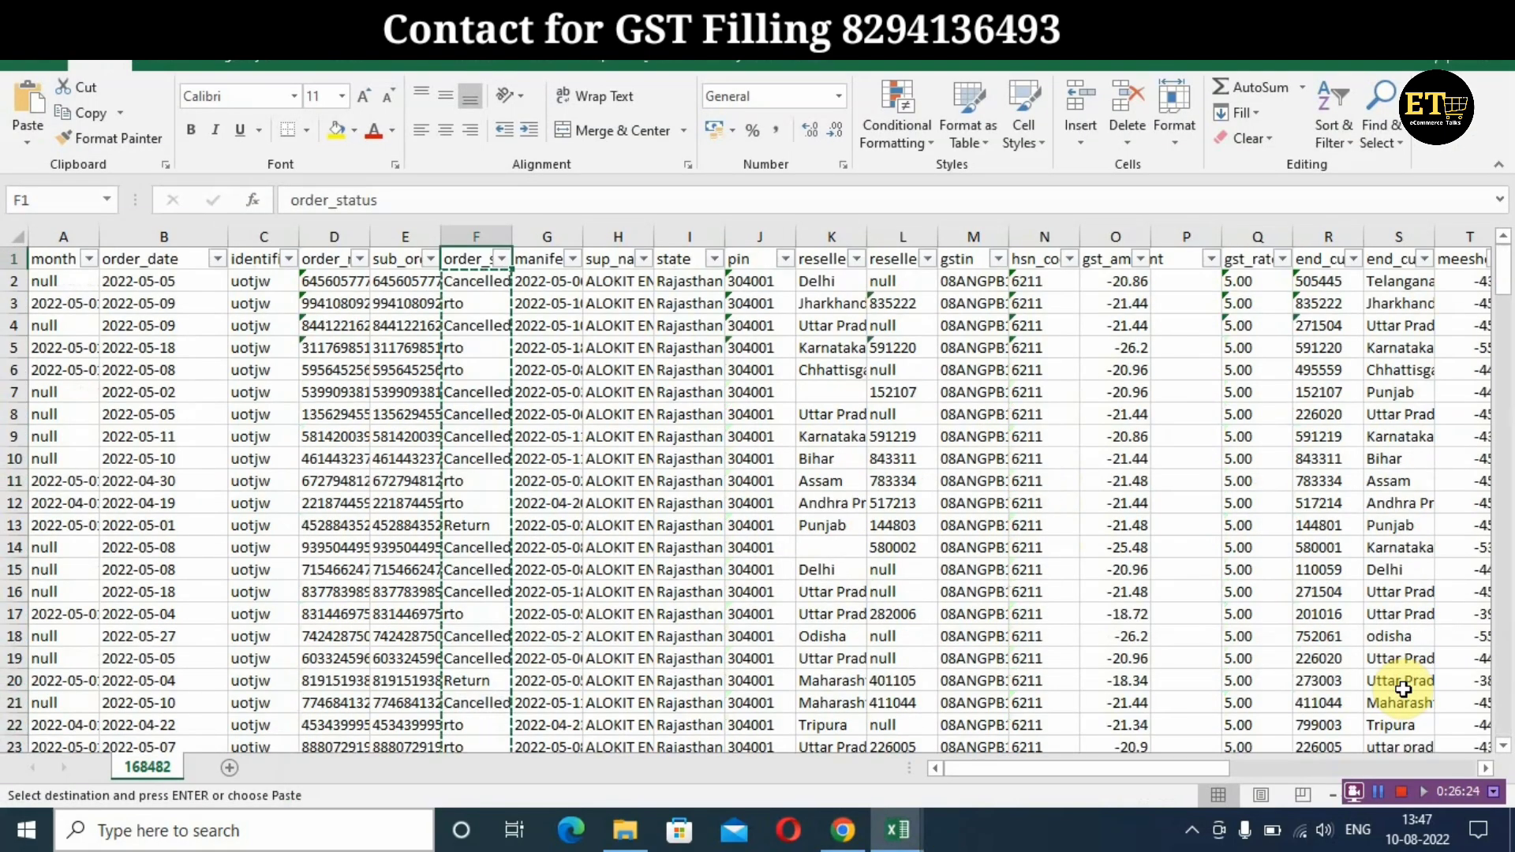
{"action": "key", "text": "Right"}
{"action": "key", "text": "Right"}
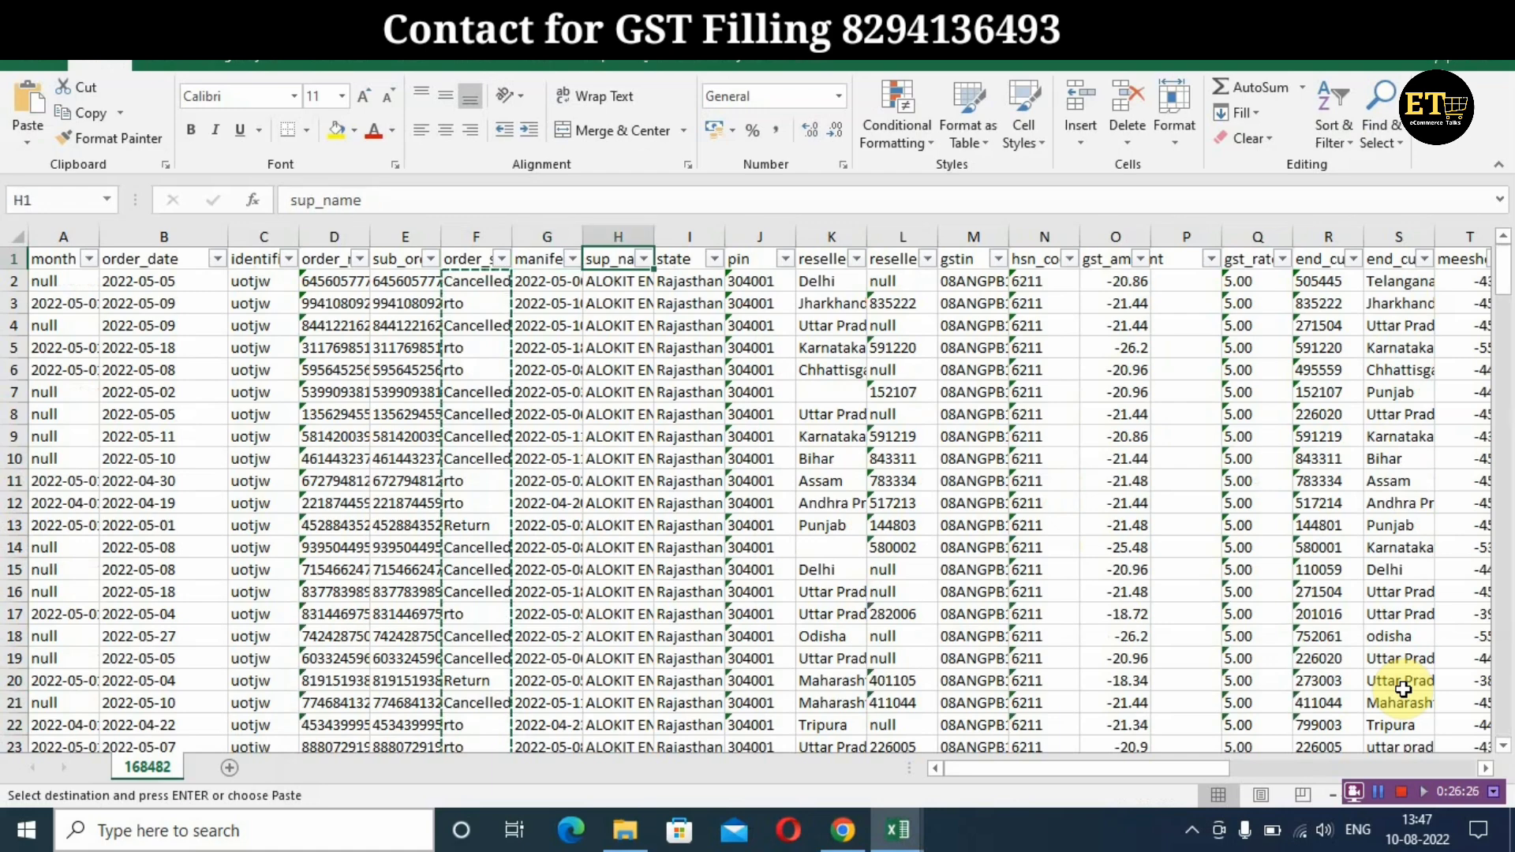
{"action": "key", "text": "Right"}
{"action": "key", "text": "Right"}
{"action": "key", "text": "Right"}
{"action": "key", "text": "Right"}
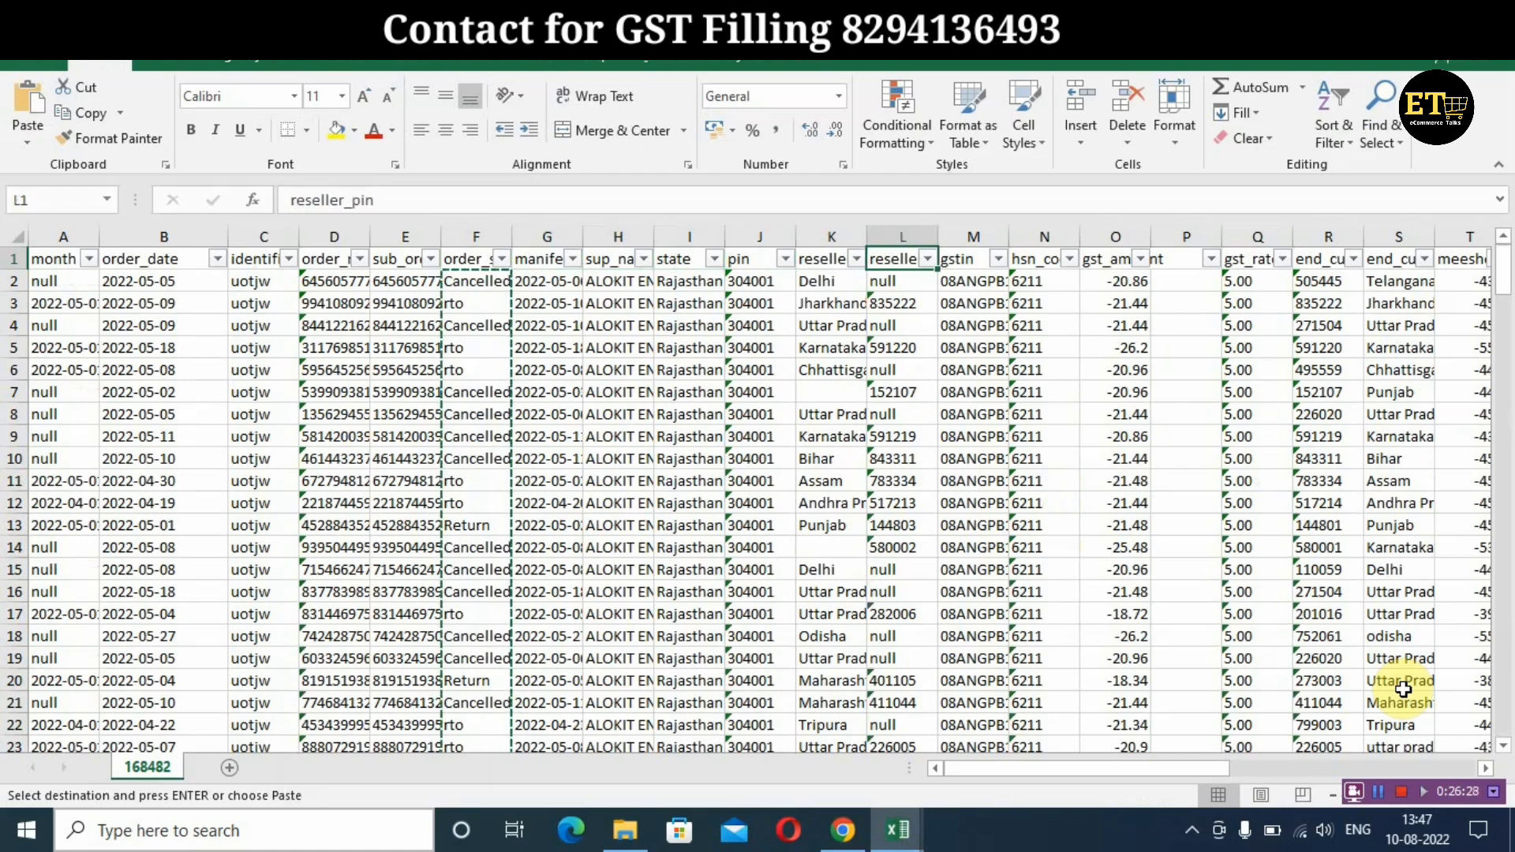
{"action": "key", "text": "Right"}
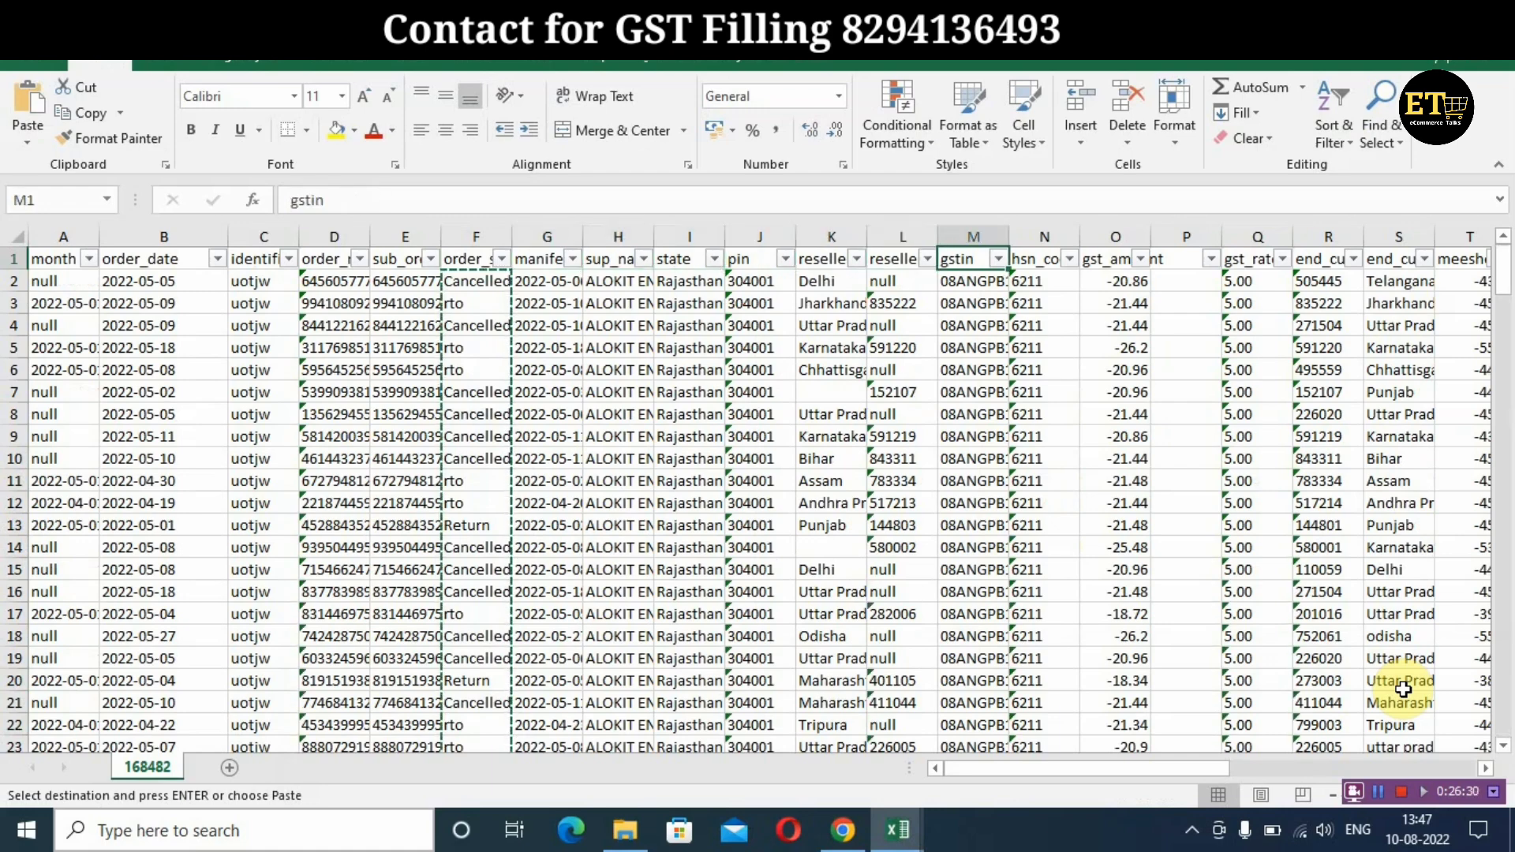
{"action": "key", "text": "Right"}
{"action": "key", "text": "Right"}
{"action": "key", "text": "Right"}
{"action": "key", "text": "Right"}
{"action": "key", "text": "Right"}
{"action": "key", "text": "Right"}
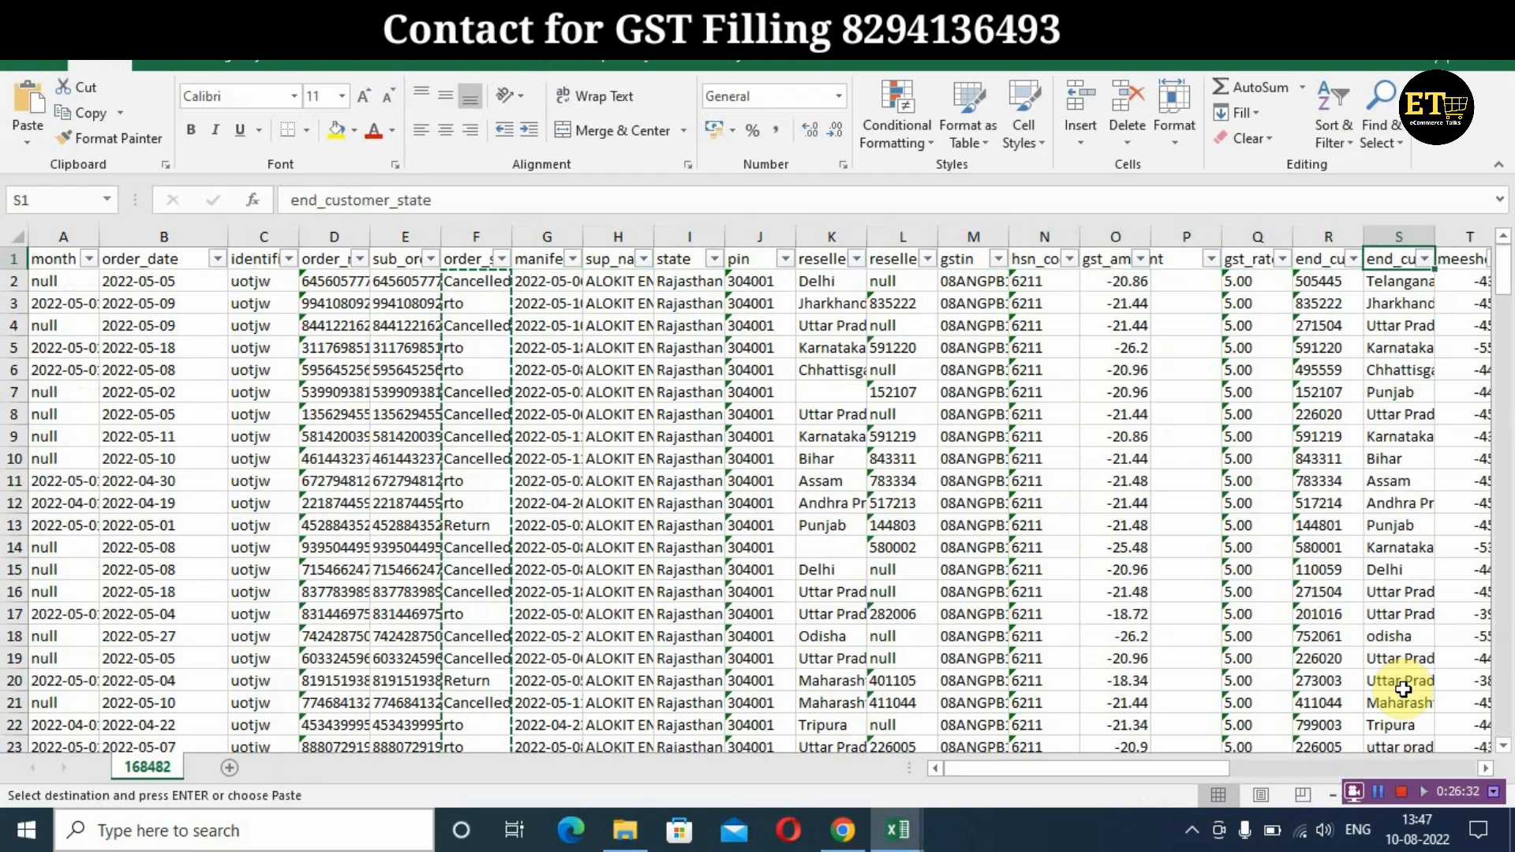
{"action": "key", "text": "Down"}
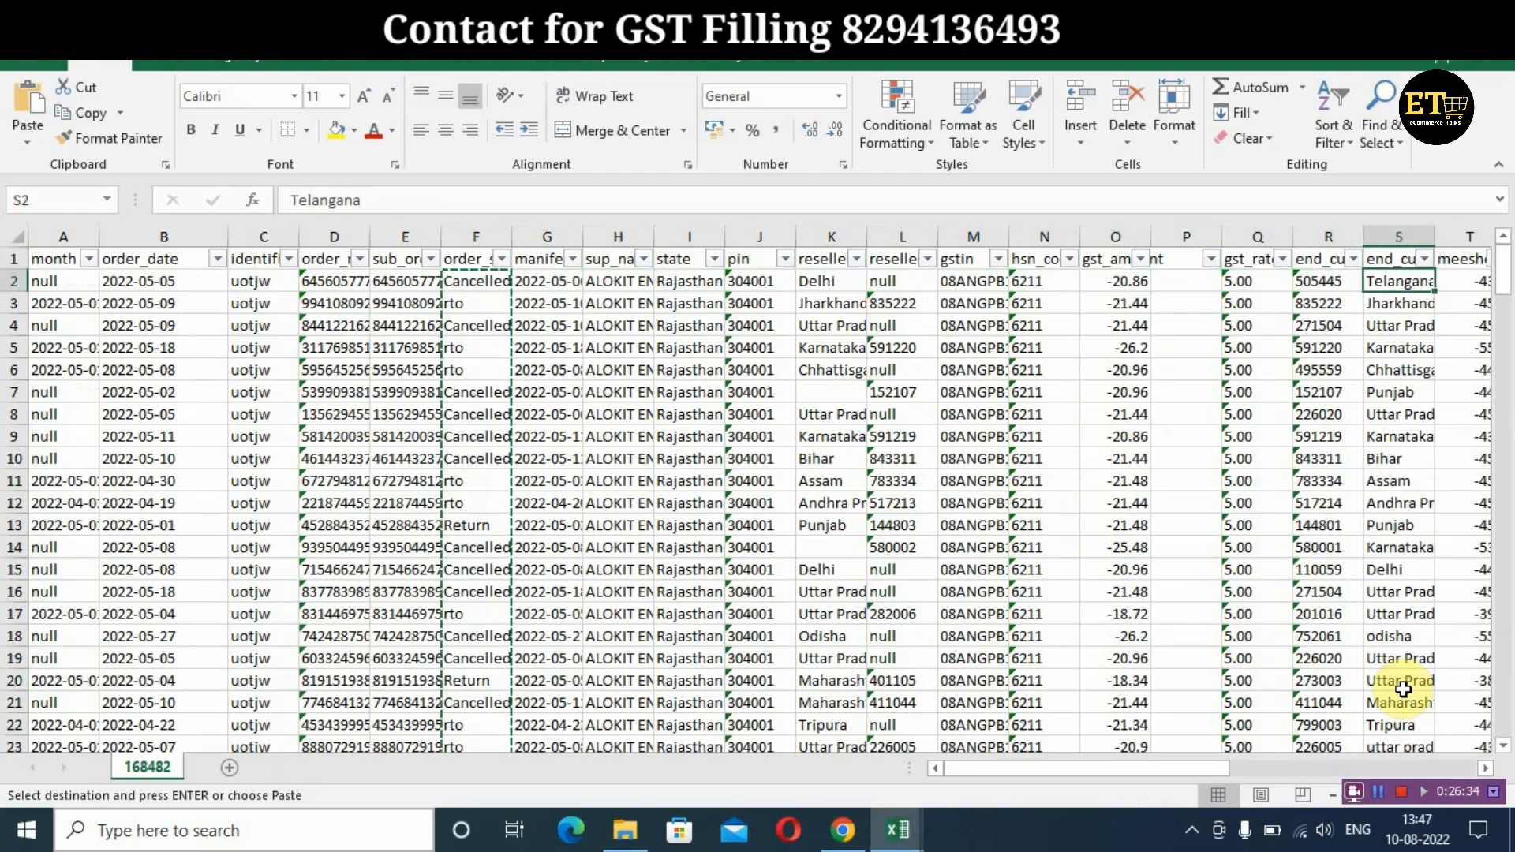
{"action": "key", "text": "ctrl+shift+Down"}
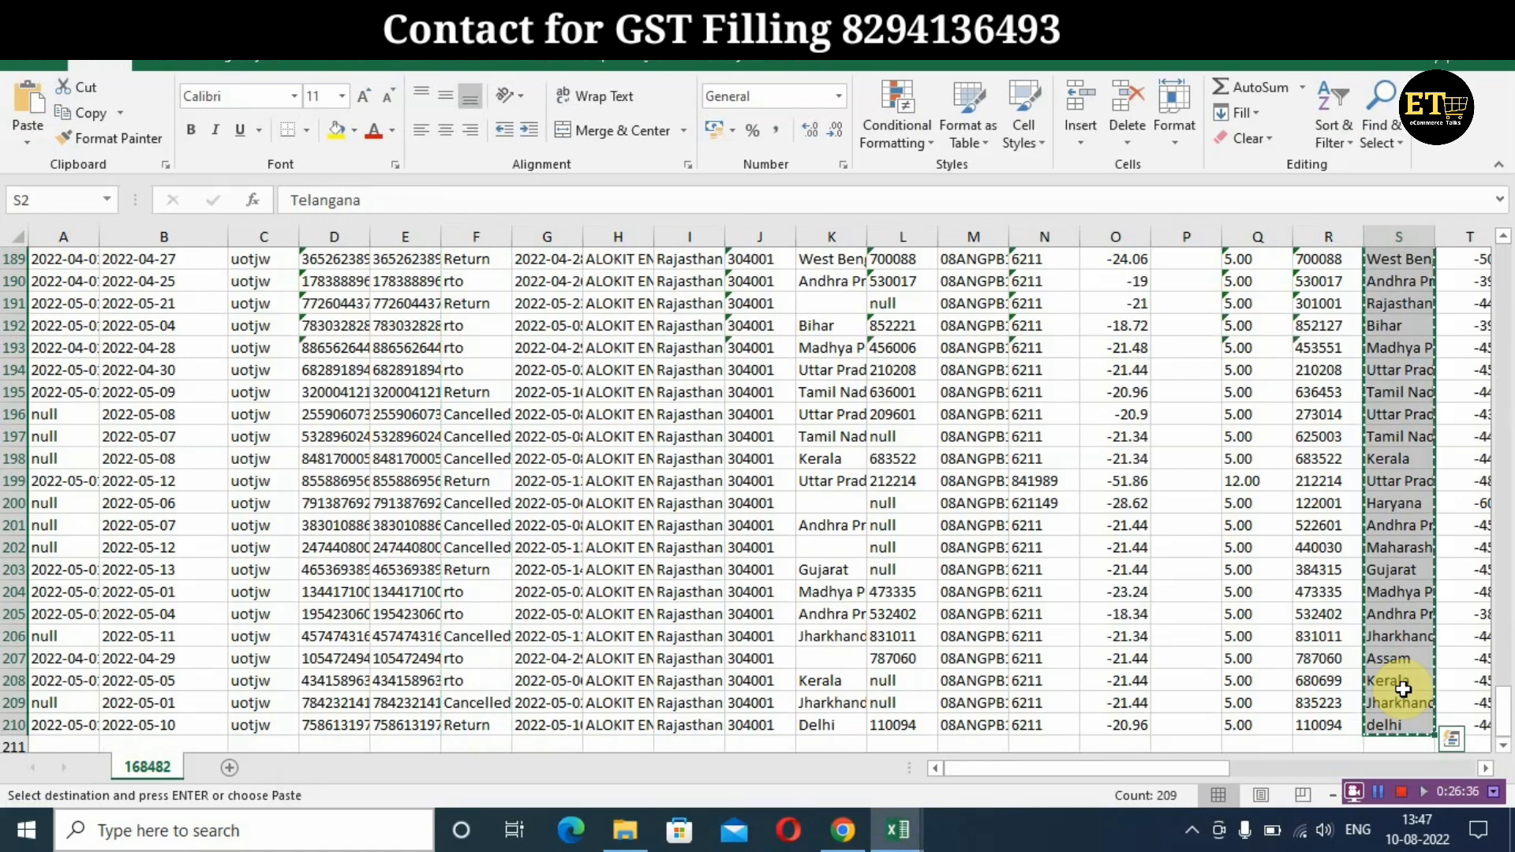
{"action": "left_click", "coordinate": [857, 841]}
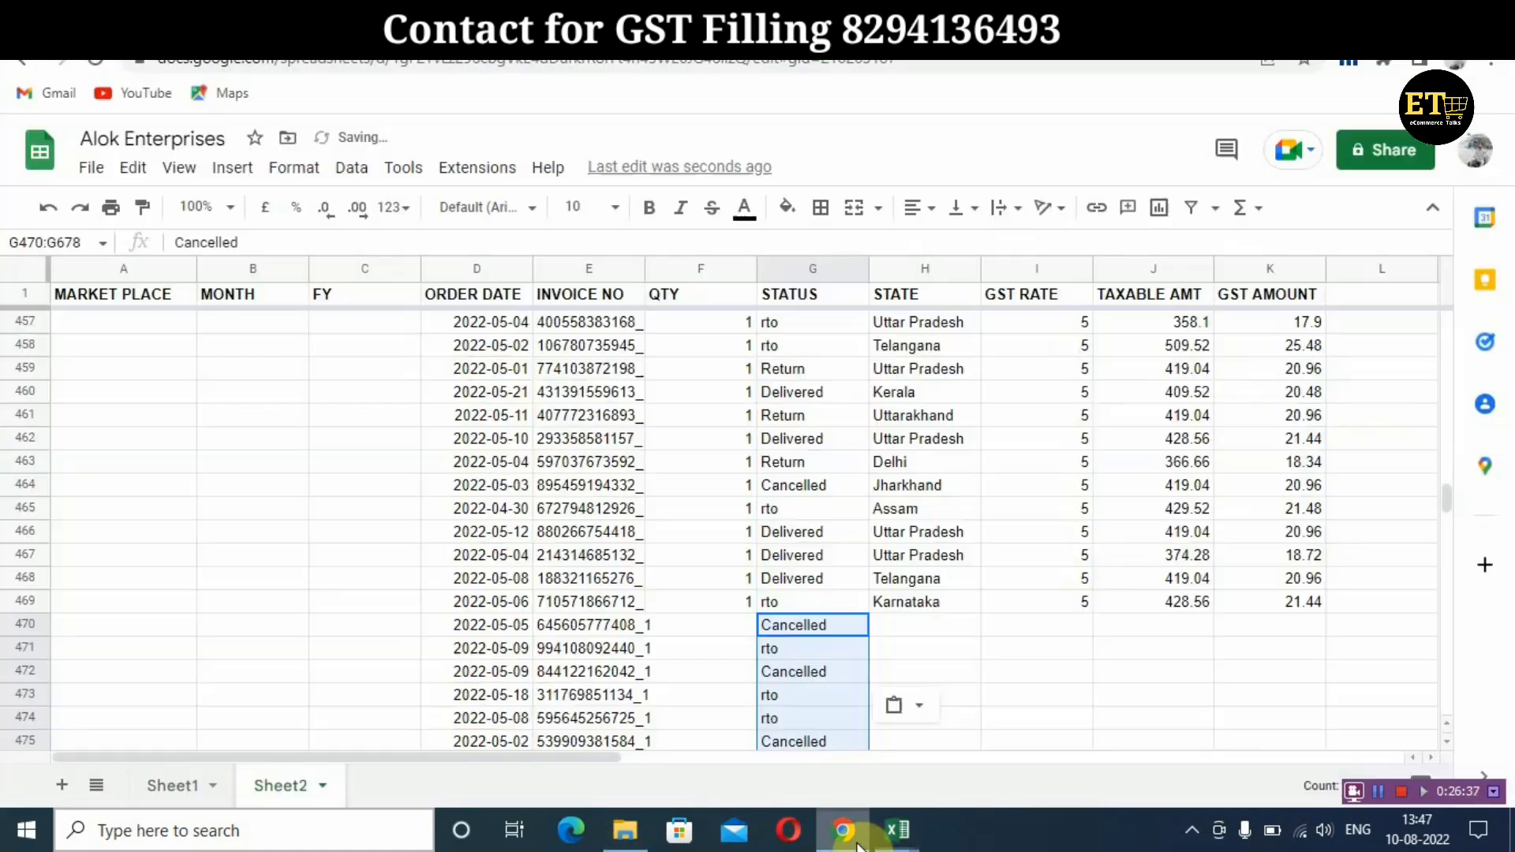
{"action": "left_click", "coordinate": [955, 628]}
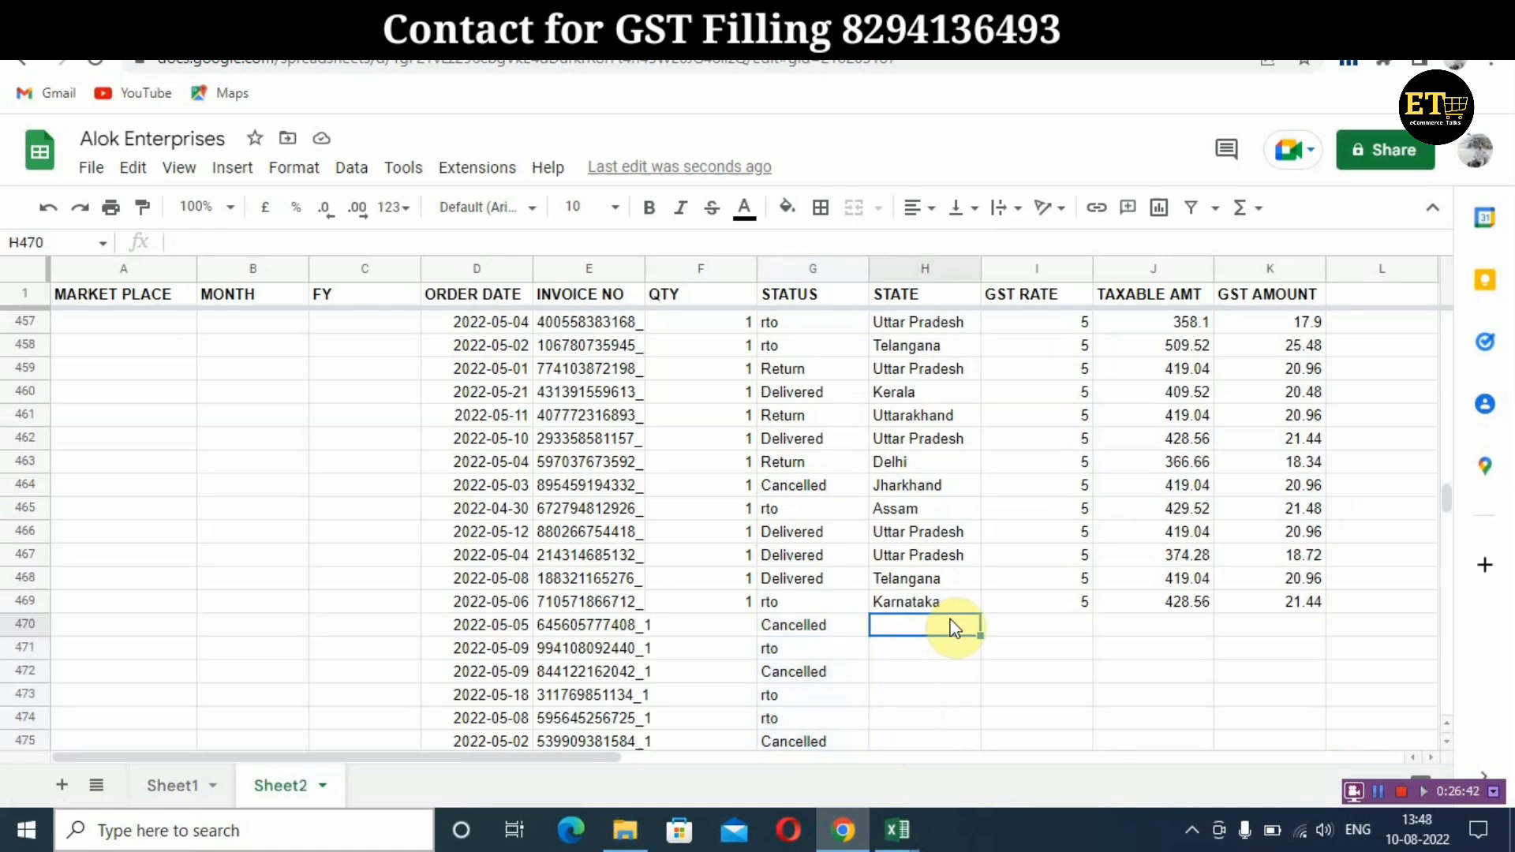
{"action": "key", "text": "ctrl+v"}
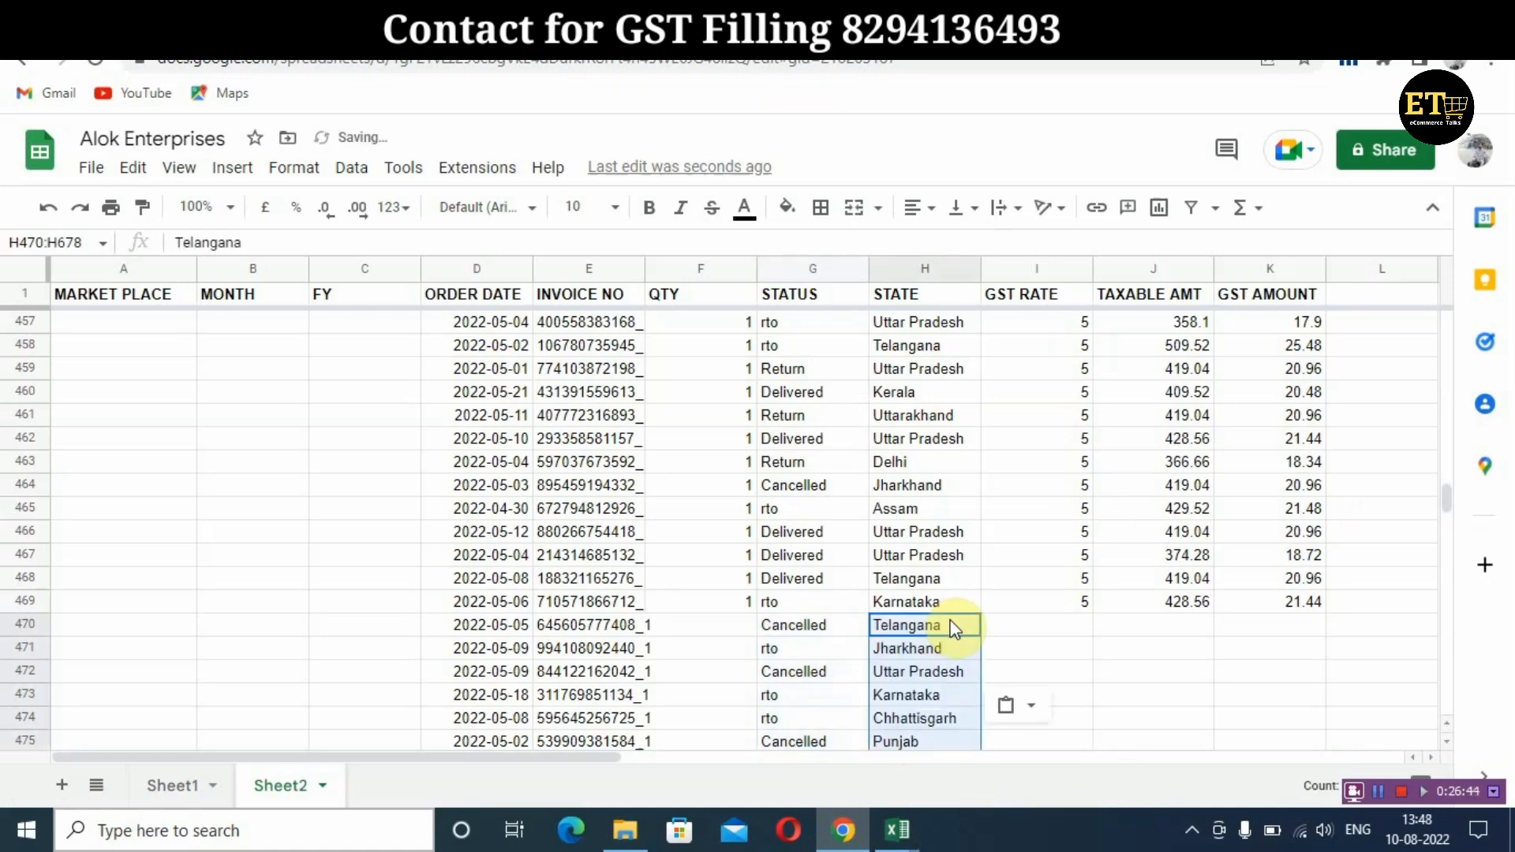
Copy the GST rates in Q2:Q210 of the Reverse workbook into the Google Sheet's GST RATE column, starting at I470
{"action": "mouse_move", "coordinate": [897, 830]}
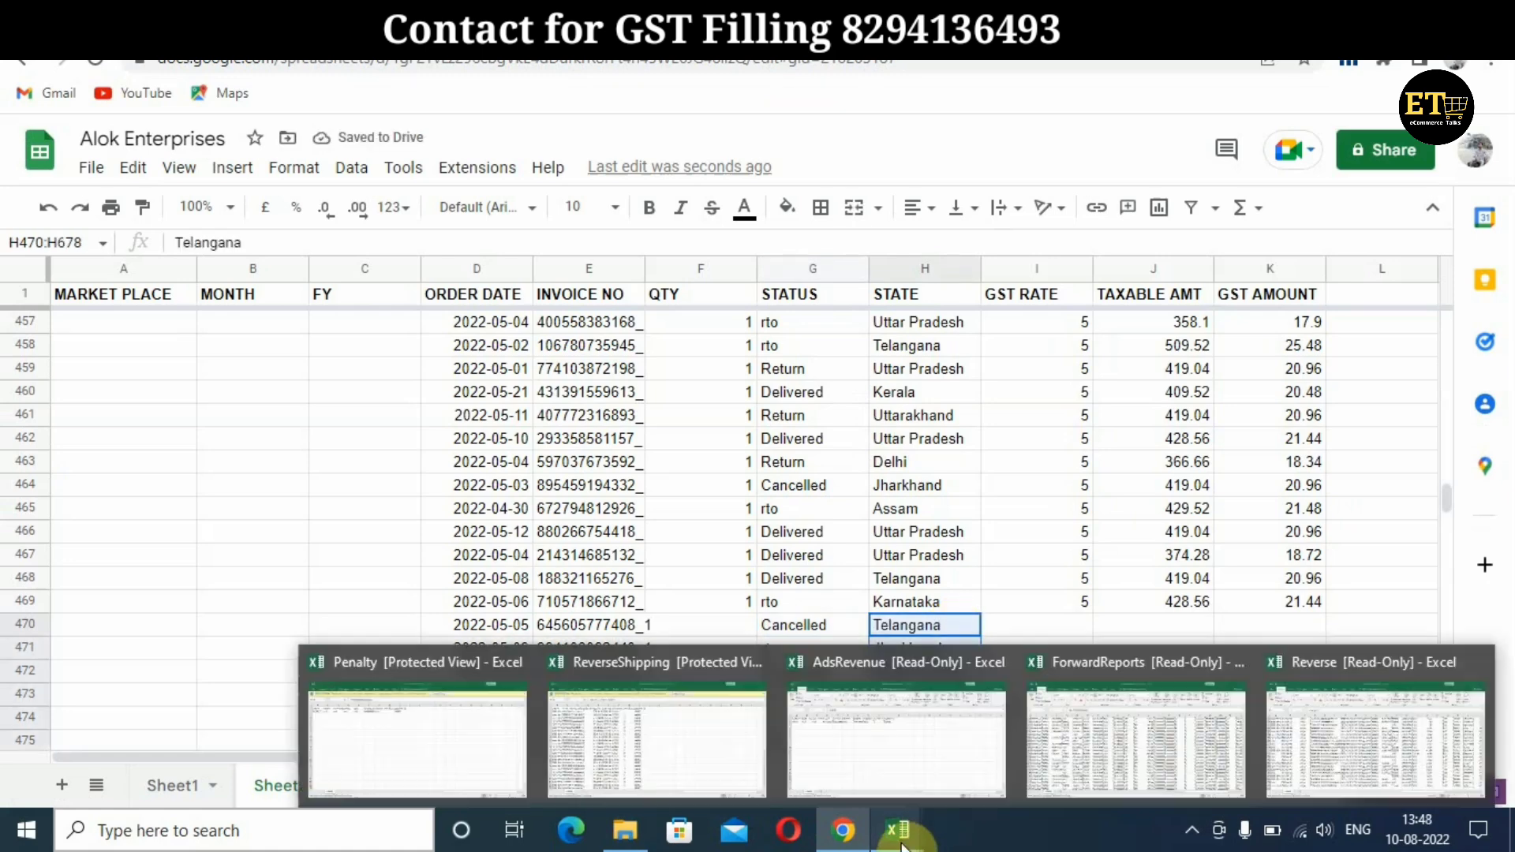
{"action": "left_click", "coordinate": [1432, 752]}
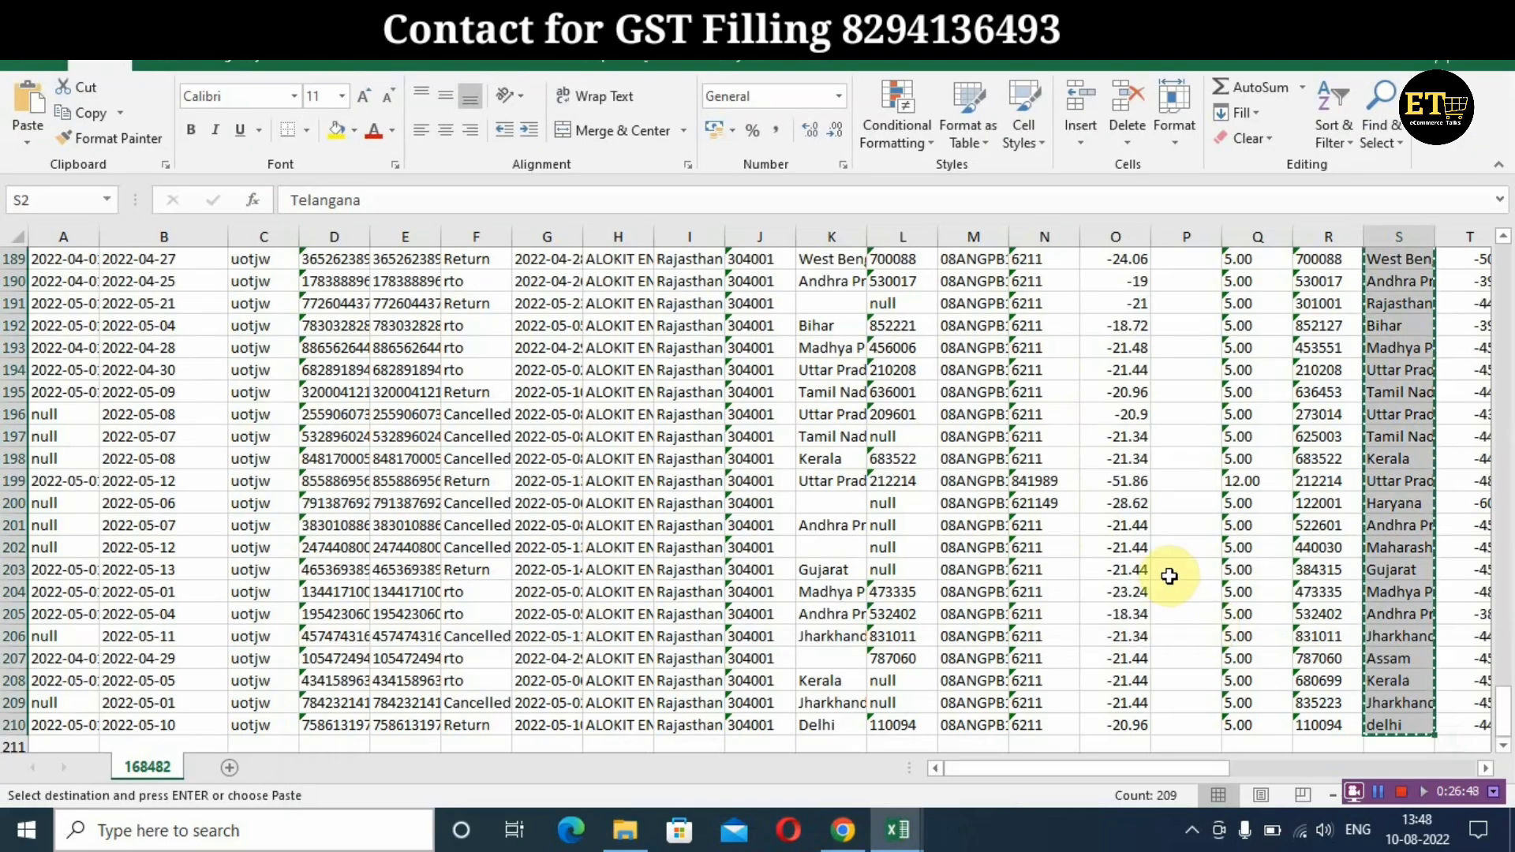
{"action": "key", "text": "ctrl+Up"}
{"action": "key", "text": "Left"}
{"action": "key", "text": "Down"}
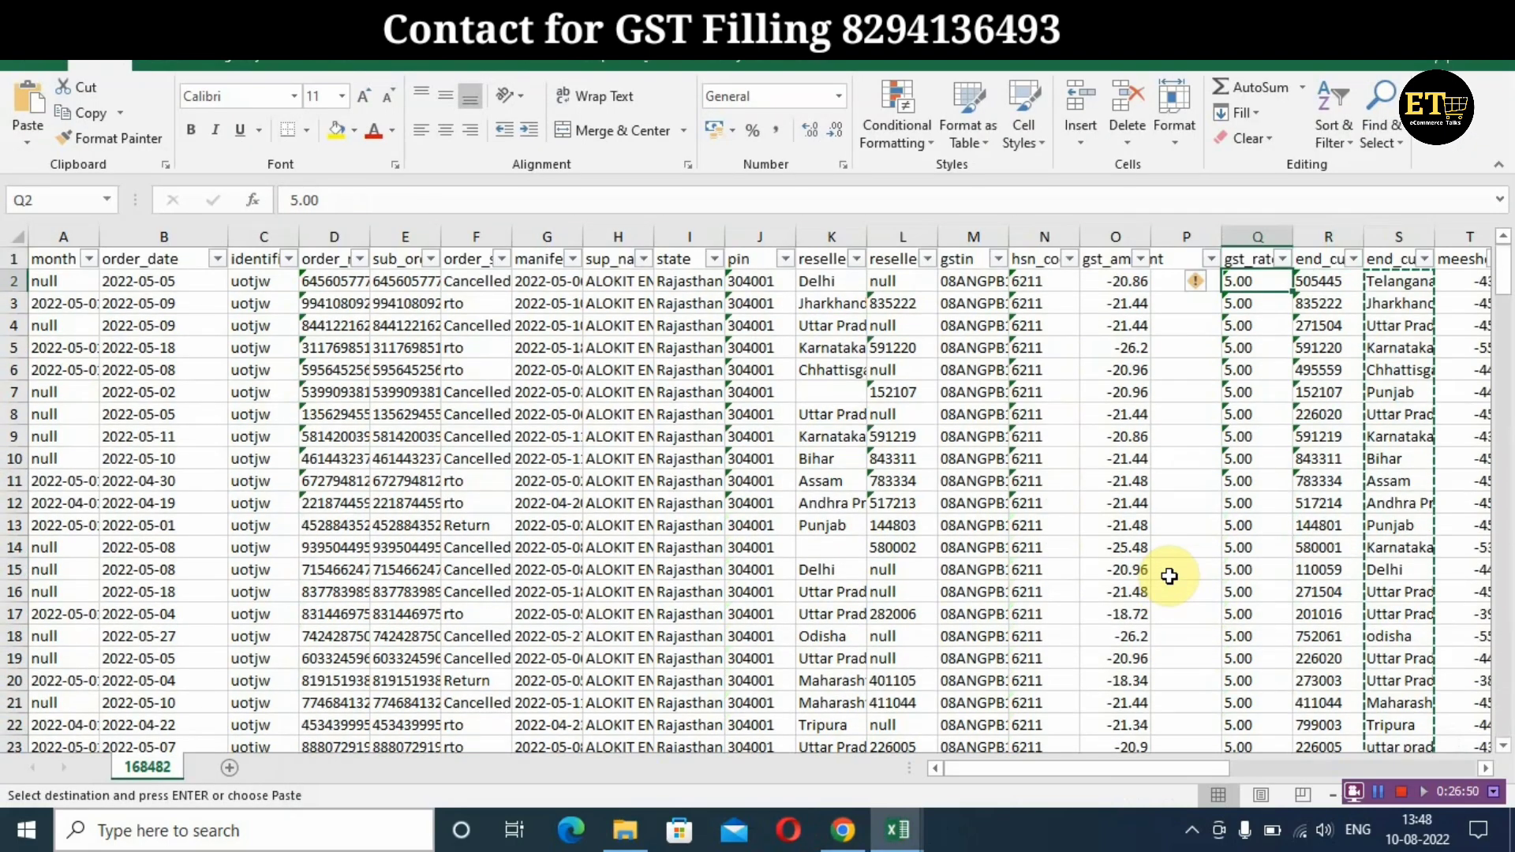
{"action": "key", "text": "ctrl+shift+Down"}
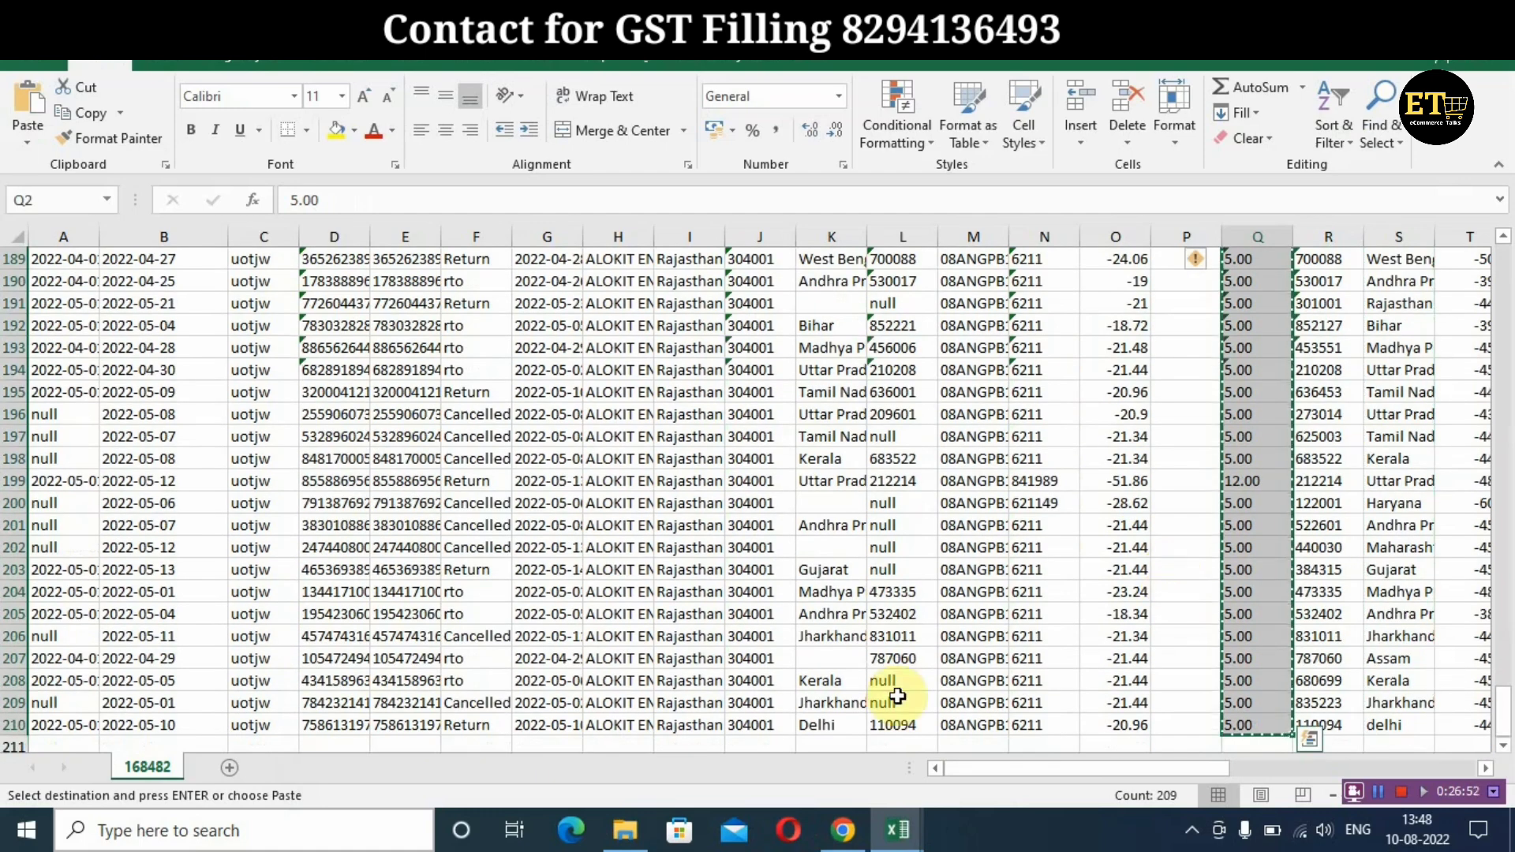
{"action": "left_click", "coordinate": [851, 824]}
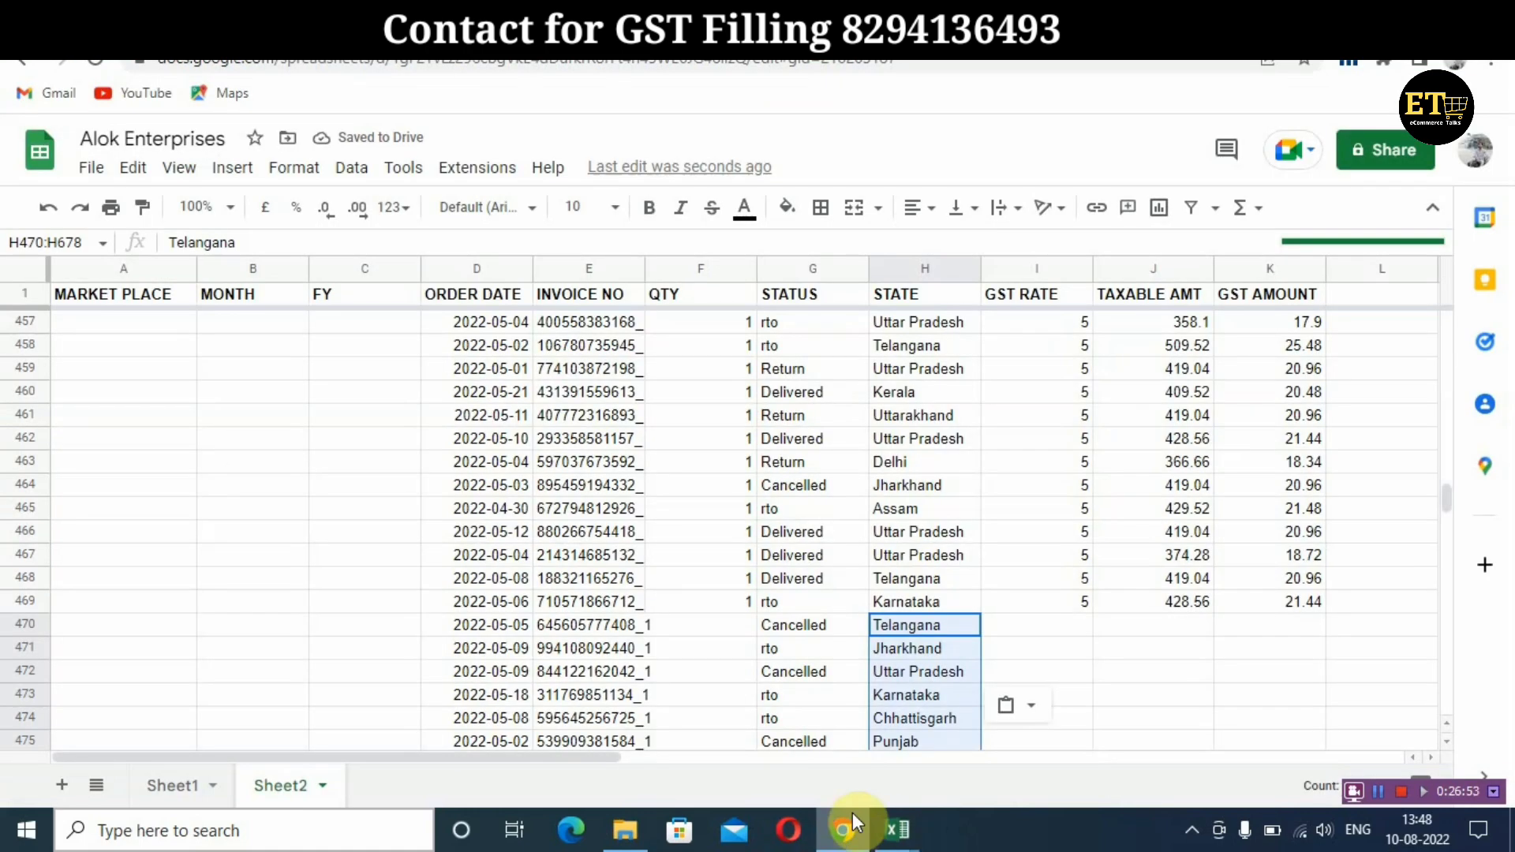
{"action": "left_click", "coordinate": [1082, 627]}
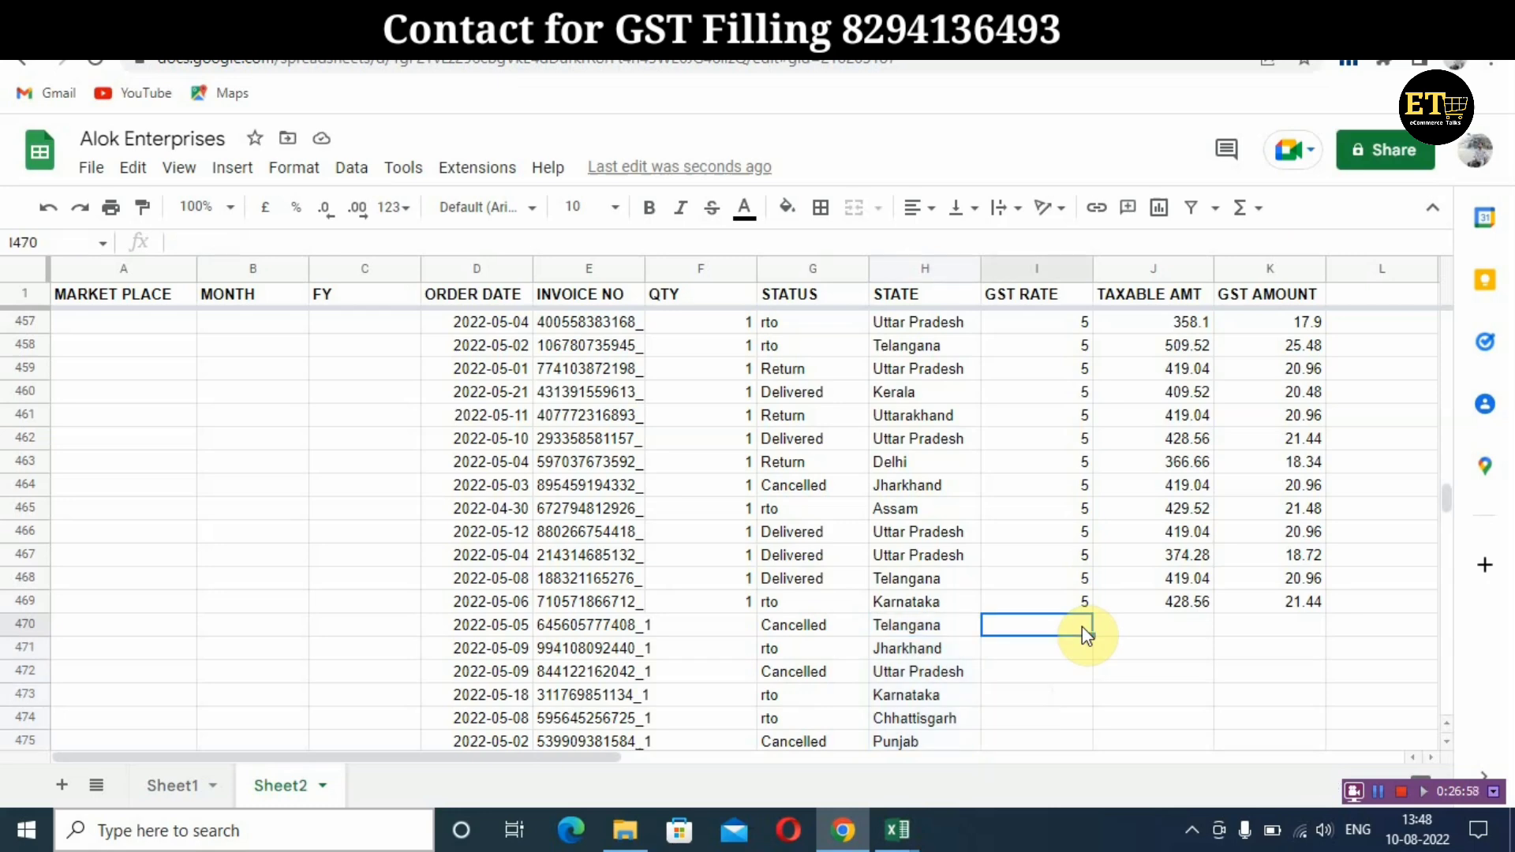
{"action": "key", "text": "ctrl+v"}
Copy the GST-exclusive prices in U2:U210 of the Reverse workbook into the Google Sheet's TAXABLE AMT column, starting at J470
{"action": "mouse_move", "coordinate": [898, 829]}
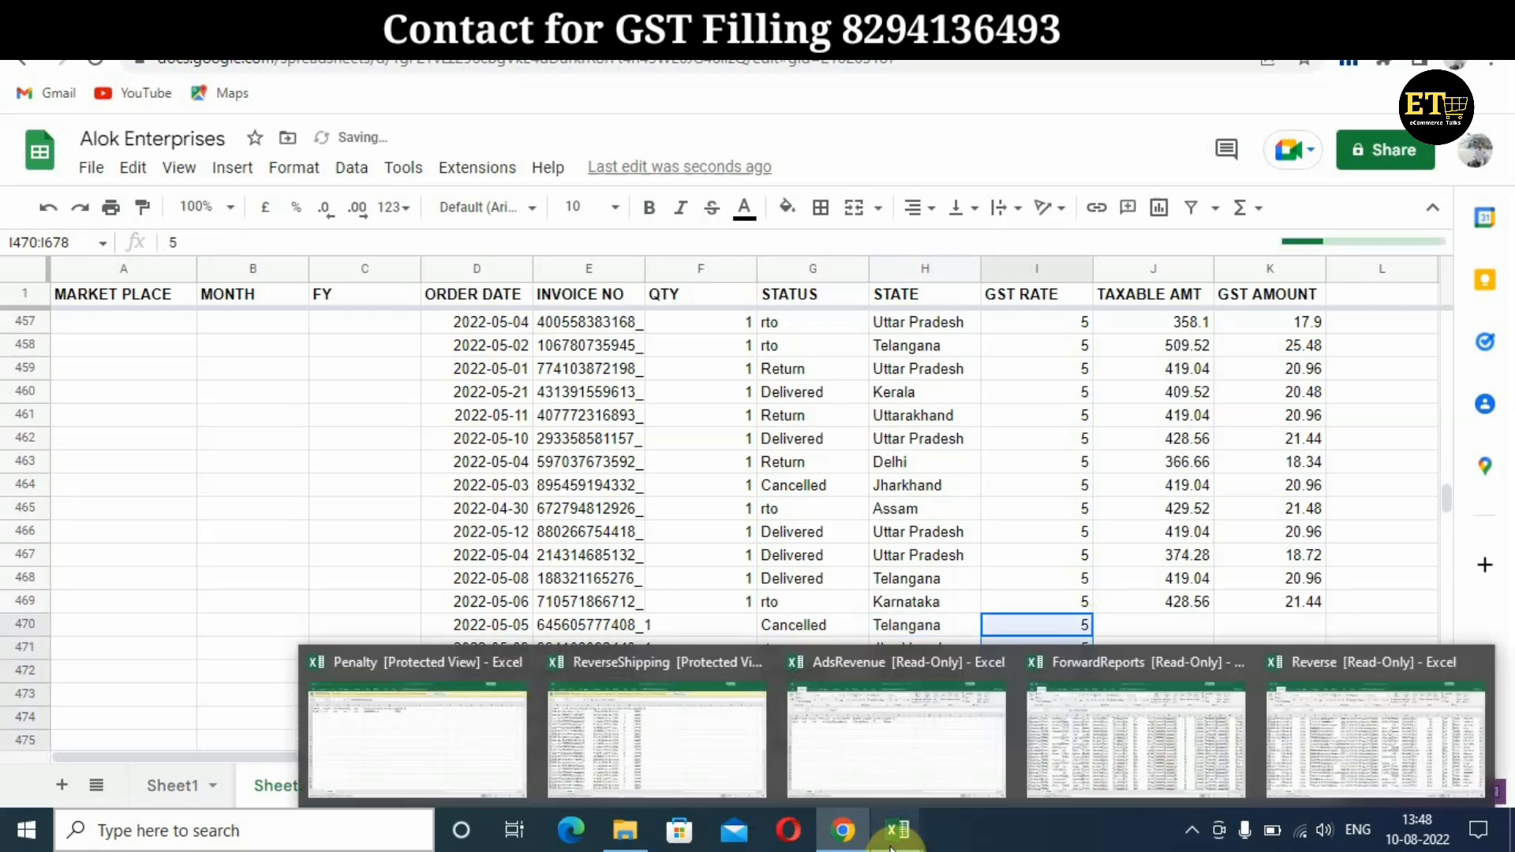
{"action": "left_click", "coordinate": [1403, 726]}
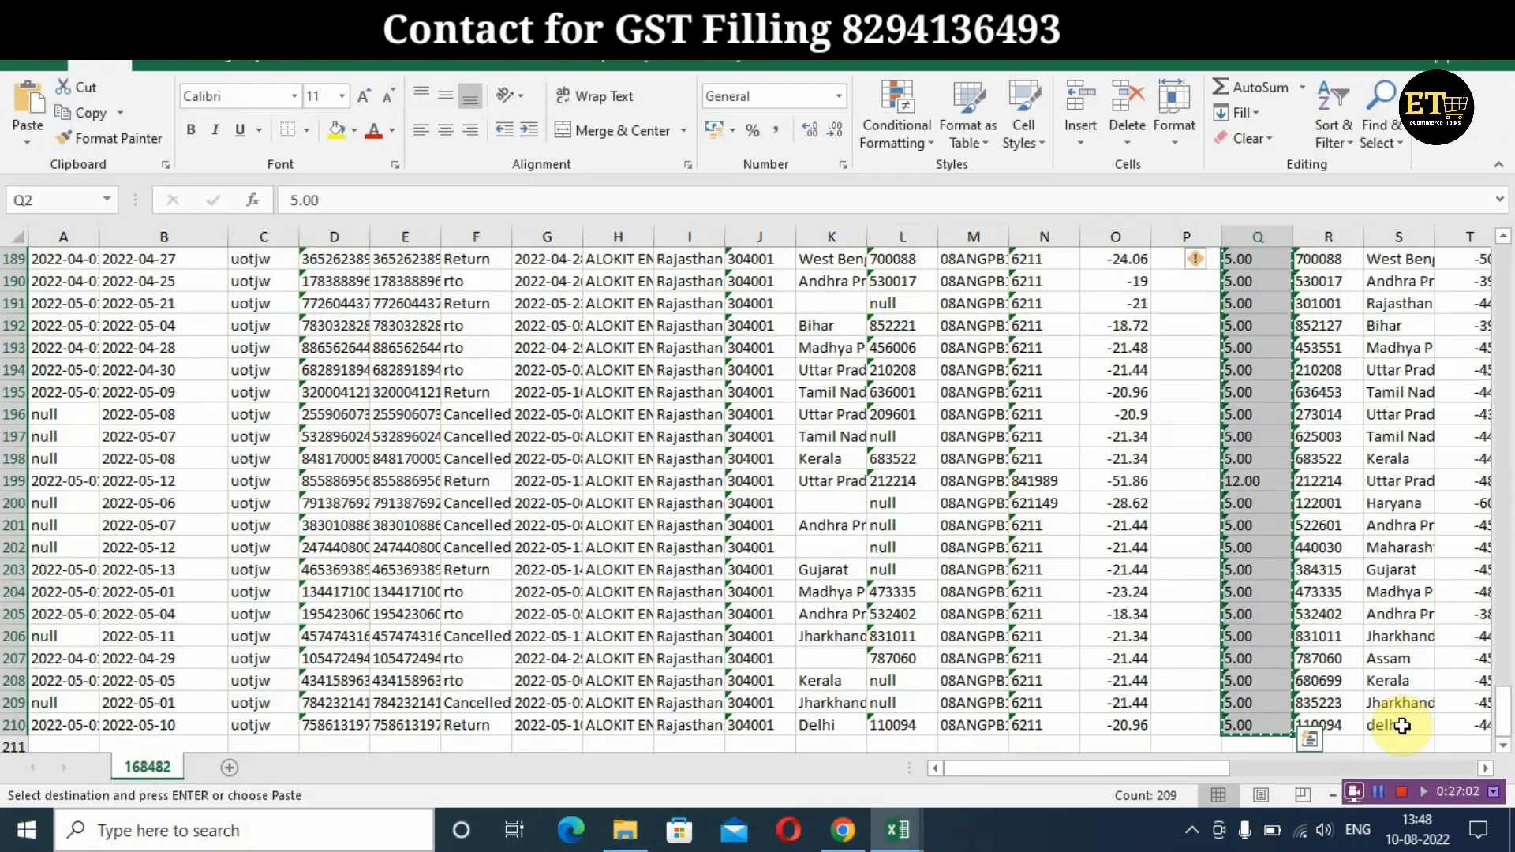
{"action": "key", "text": "Left"}
{"action": "key", "text": "Left"}
{"action": "key", "text": "Left"}
{"action": "key", "text": "Left"}
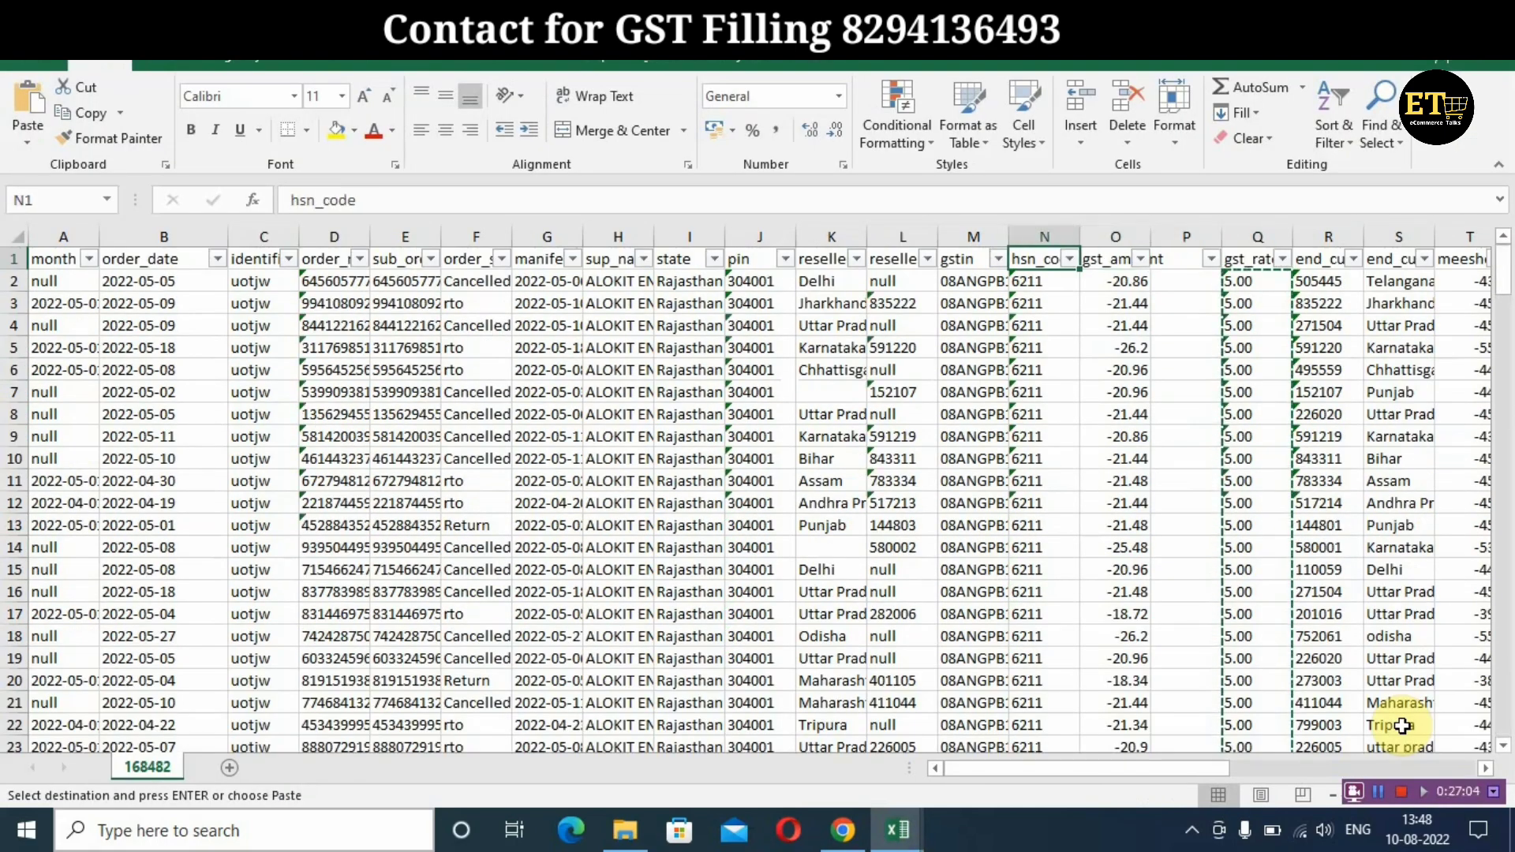
{"action": "key", "text": "Left"}
{"action": "key", "text": "Left"}
{"action": "key", "text": "Left"}
{"action": "key", "text": "Left"}
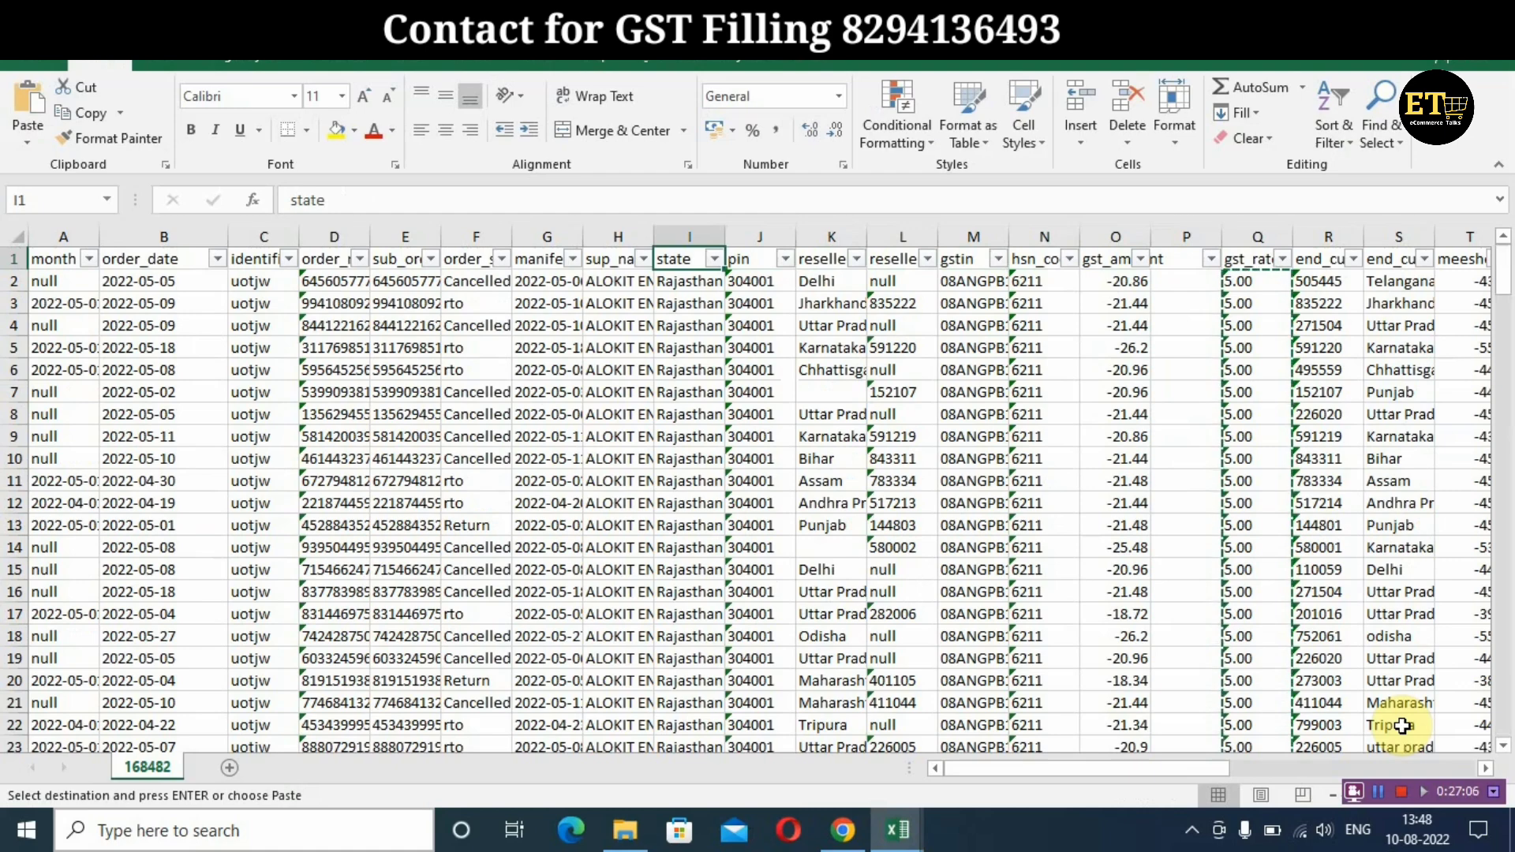
{"action": "key", "text": "Right"}
{"action": "key", "text": "Right"}
{"action": "key", "text": "Right"}
{"action": "key", "text": "Right"}
{"action": "key", "text": "Right"}
{"action": "key", "text": "Right"}
{"action": "key", "text": "Right"}
{"action": "key", "text": "Right"}
{"action": "key", "text": "Right"}
{"action": "key", "text": "Right"}
{"action": "key", "text": "Right"}
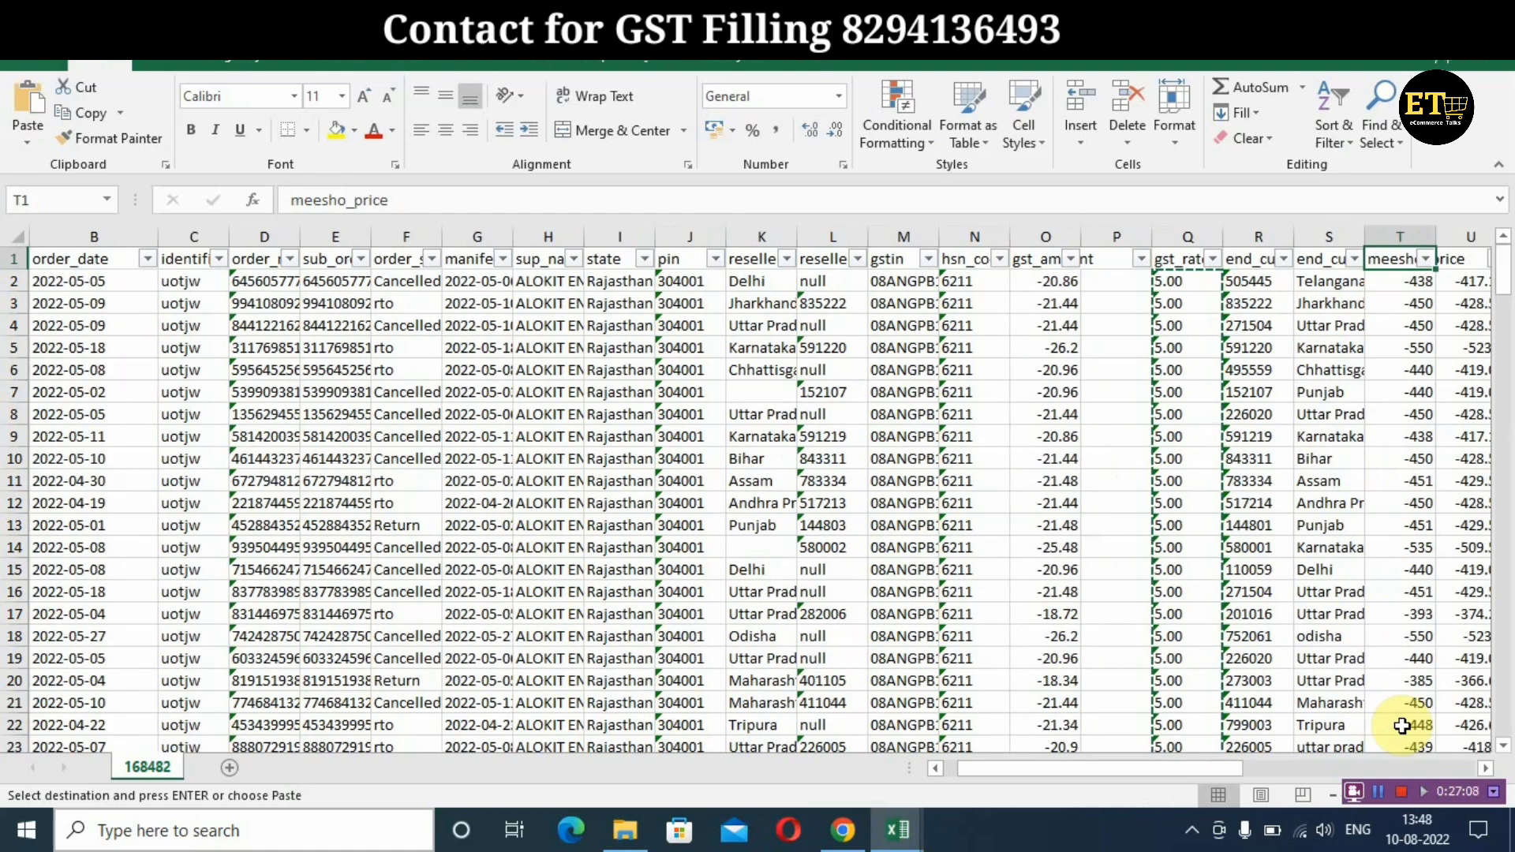
{"action": "key", "text": "Right"}
{"action": "key", "text": "Down"}
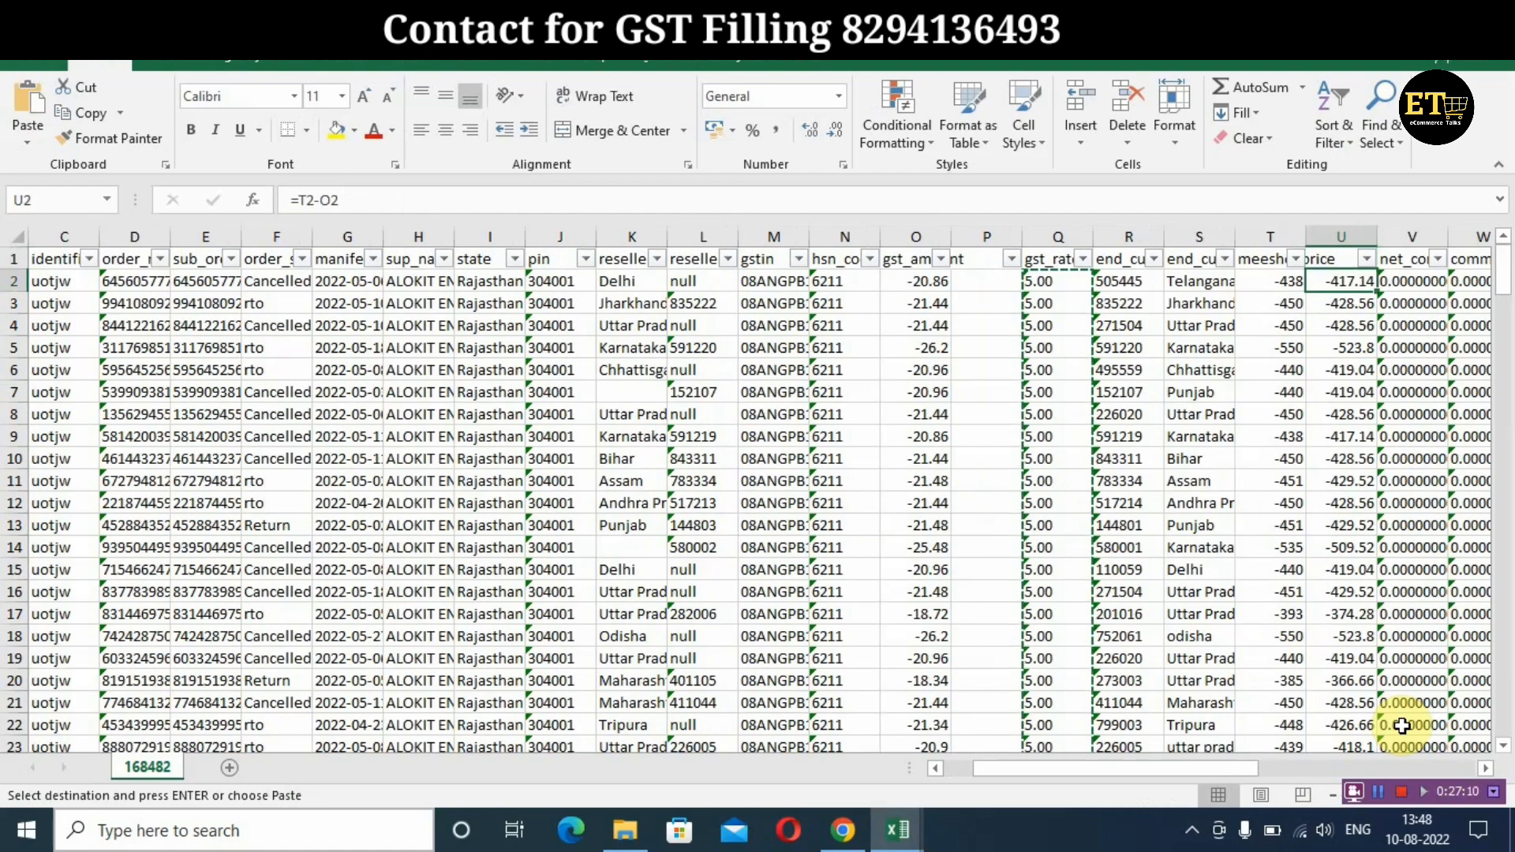
{"action": "key", "text": "ctrl+shift+Down"}
{"action": "key", "text": "ctrl+c"}
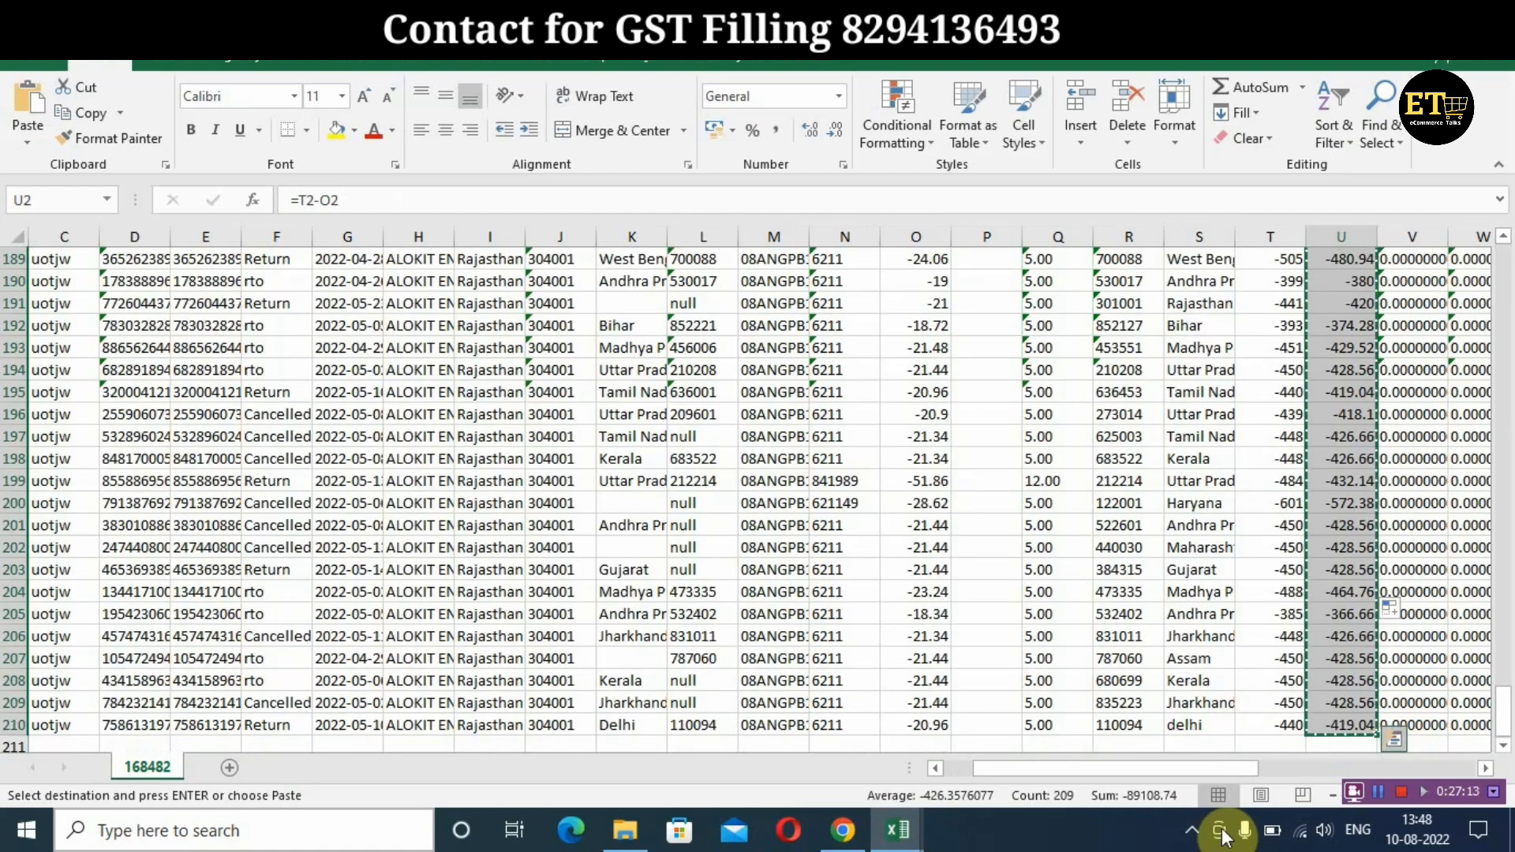
{"action": "left_click", "coordinate": [843, 830]}
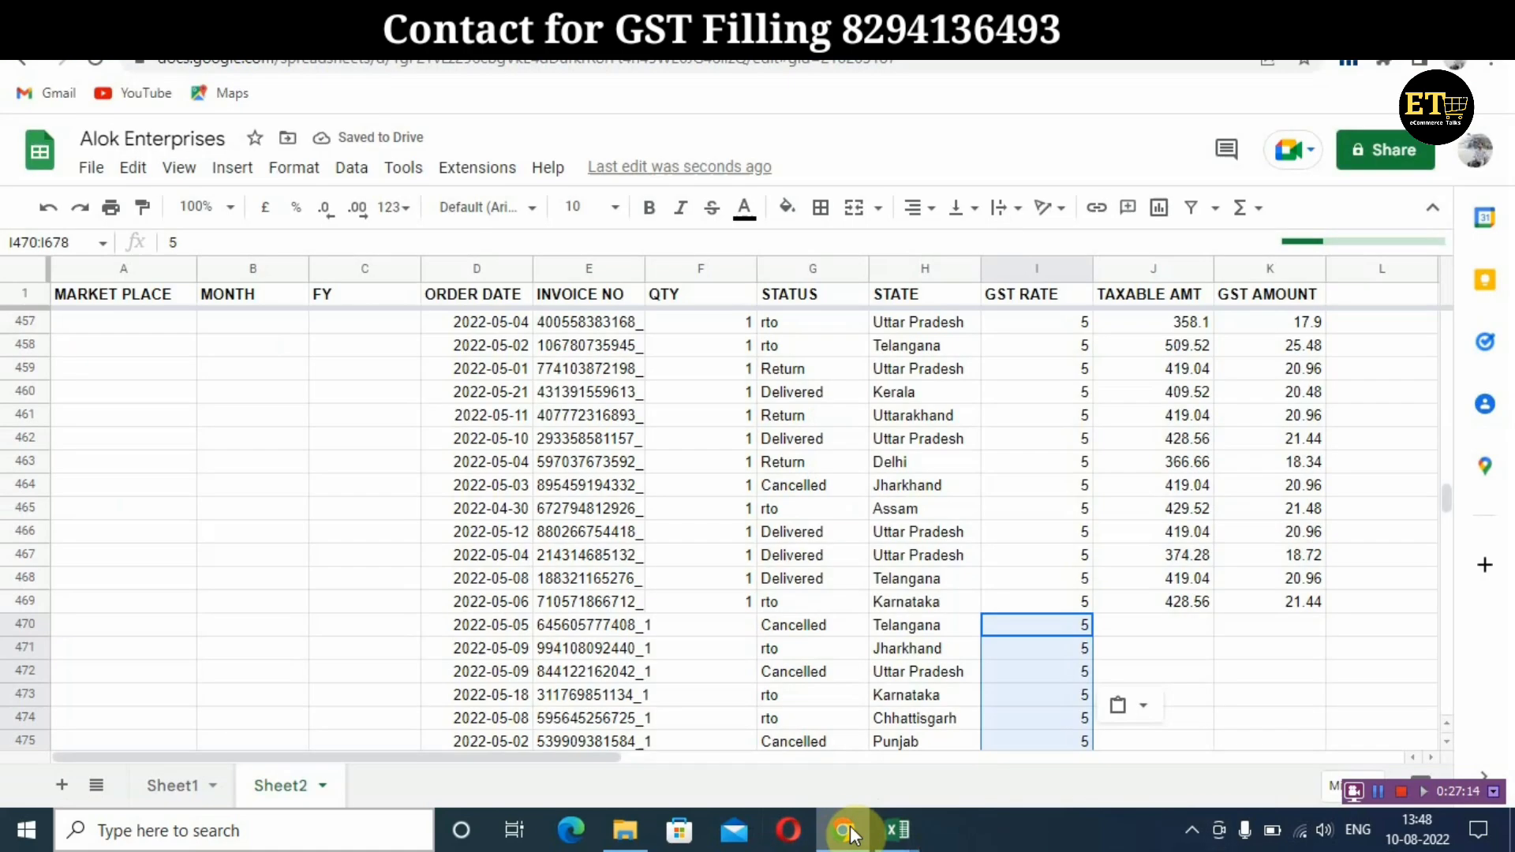
{"action": "left_click", "coordinate": [1191, 623]}
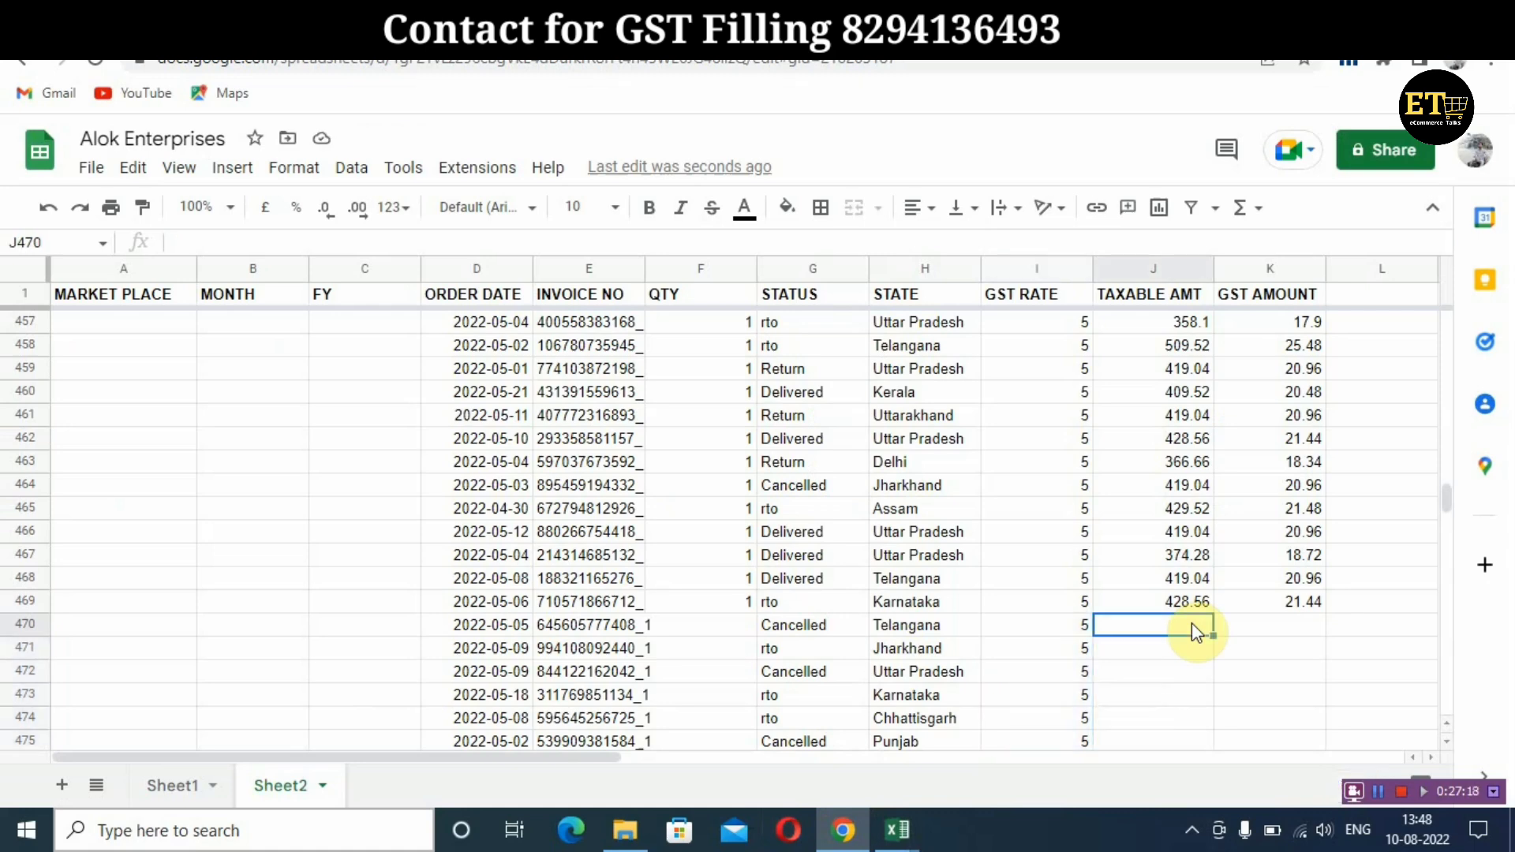
{"action": "key", "text": "ctrl+v"}
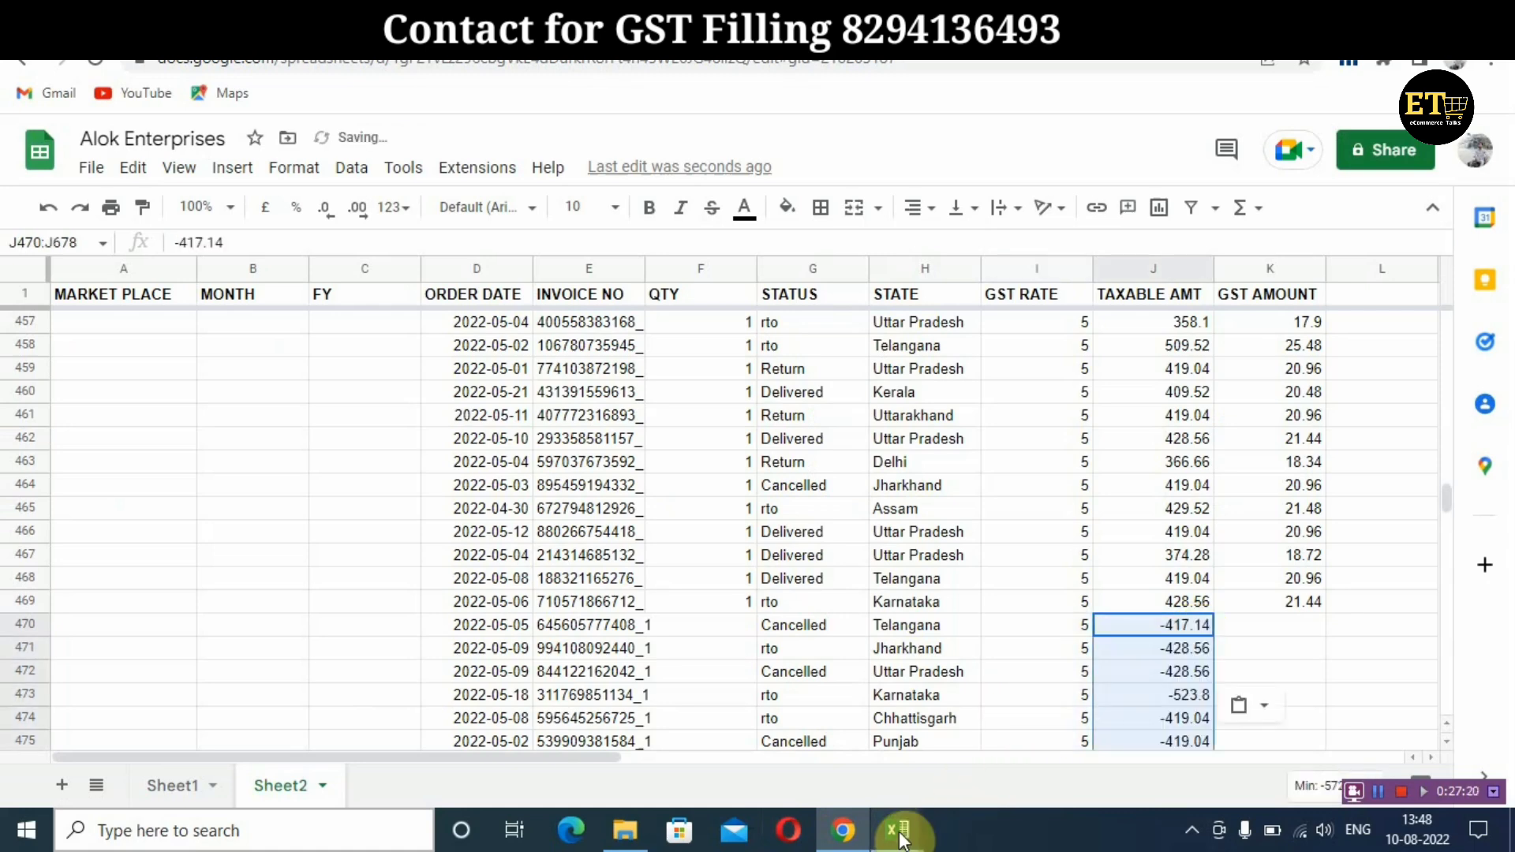
Copy the GST amounts in O2:O210 of the Reverse workbook into the Google Sheet's GST AMOUNT column, starting at K470
{"action": "mouse_move", "coordinate": [897, 830]}
{"action": "left_click", "coordinate": [1404, 744]}
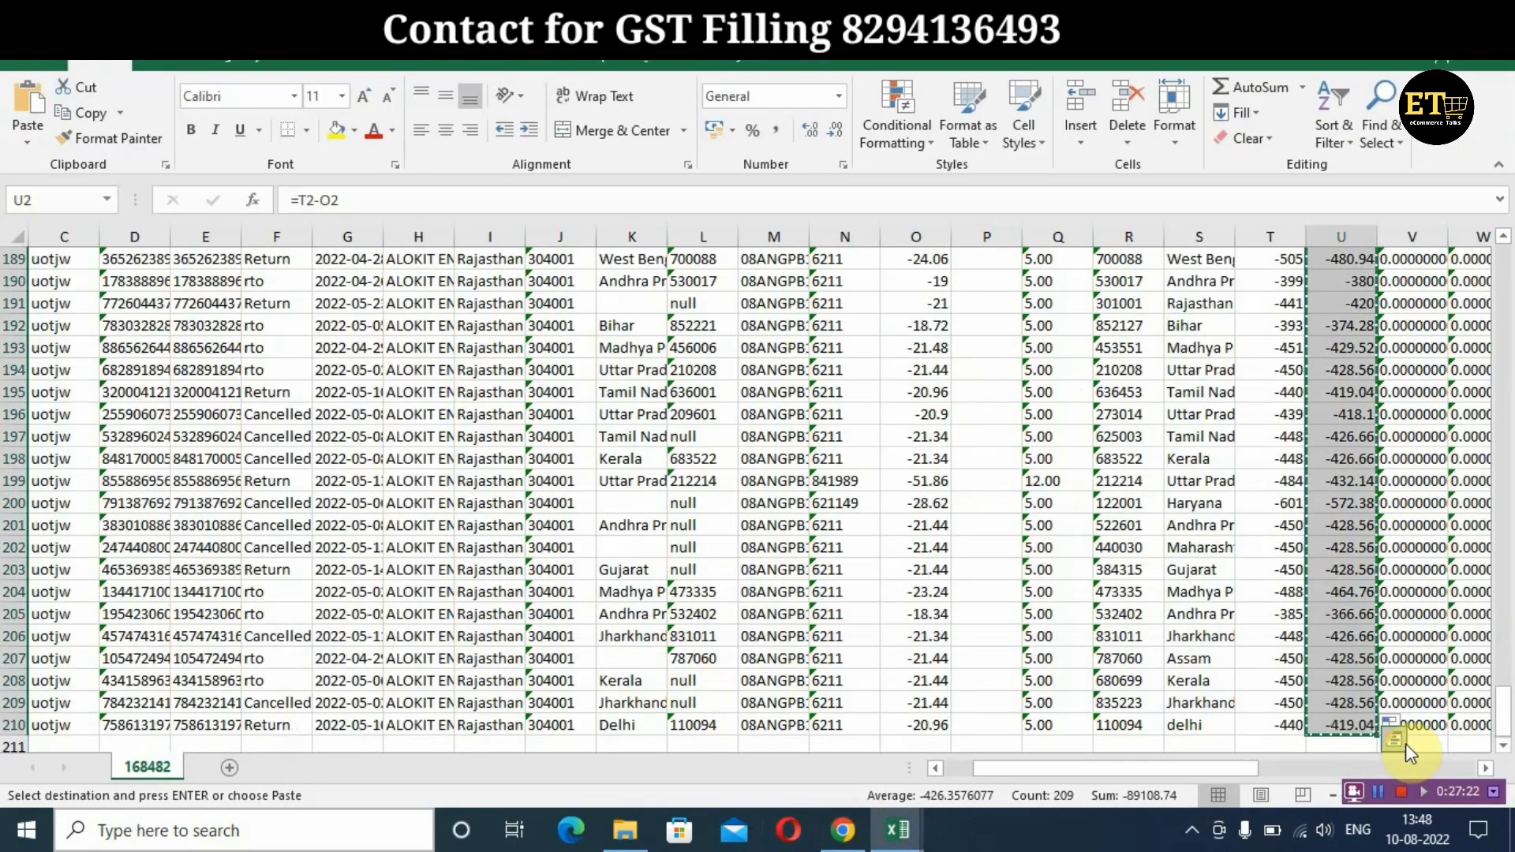
{"action": "key", "text": "Up"}
{"action": "key", "text": "Left"}
{"action": "key", "text": "Left"}
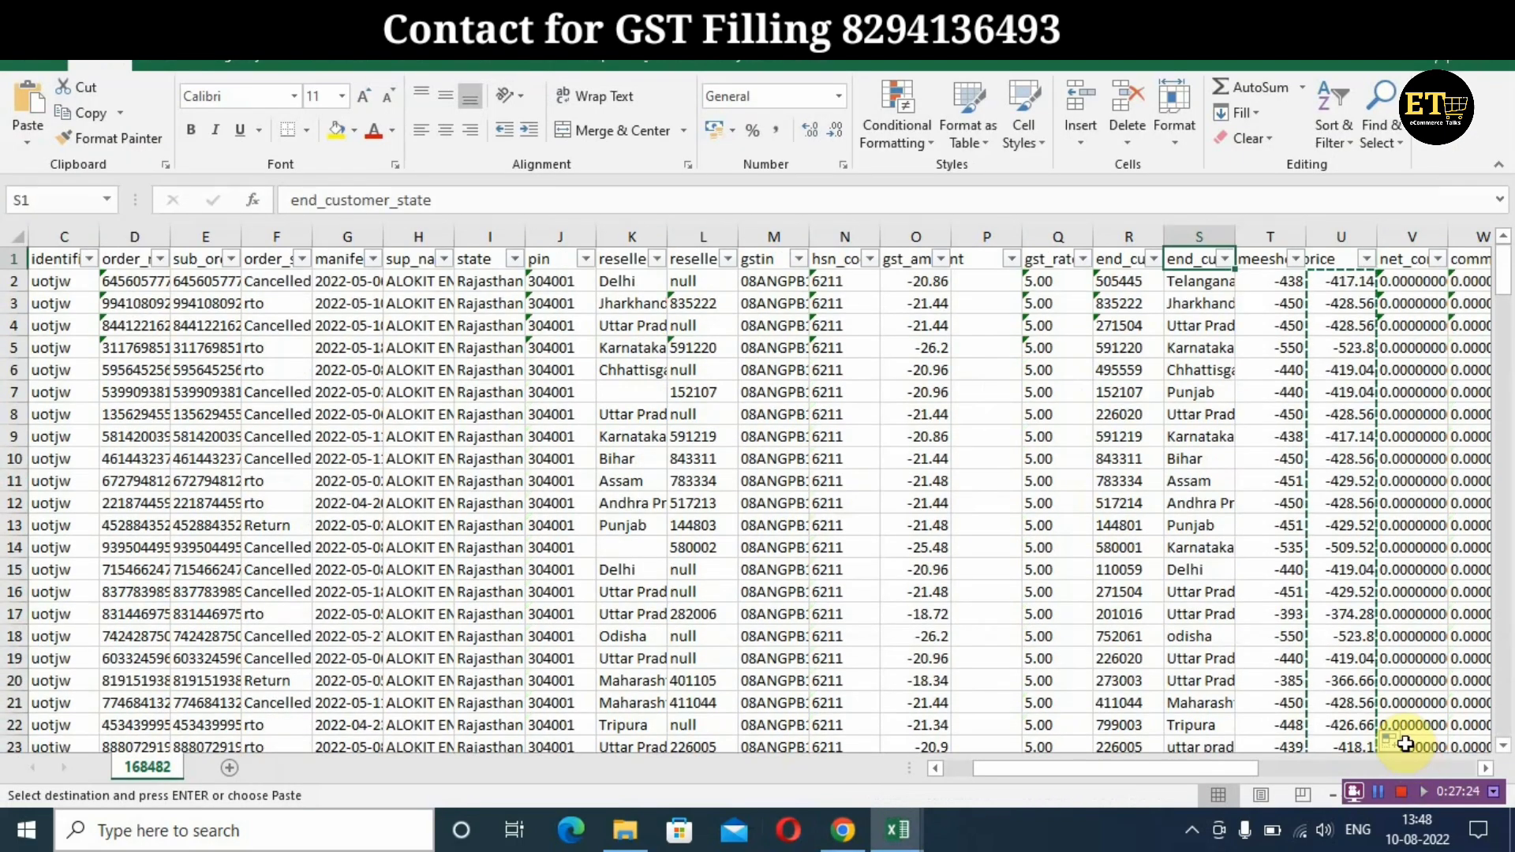
{"action": "key", "text": "Left"}
{"action": "key", "text": "Left"}
{"action": "key", "text": "Left"}
{"action": "key", "text": "Left"}
{"action": "key", "text": "Down"}
{"action": "key", "text": "ctrl+shift+Down"}
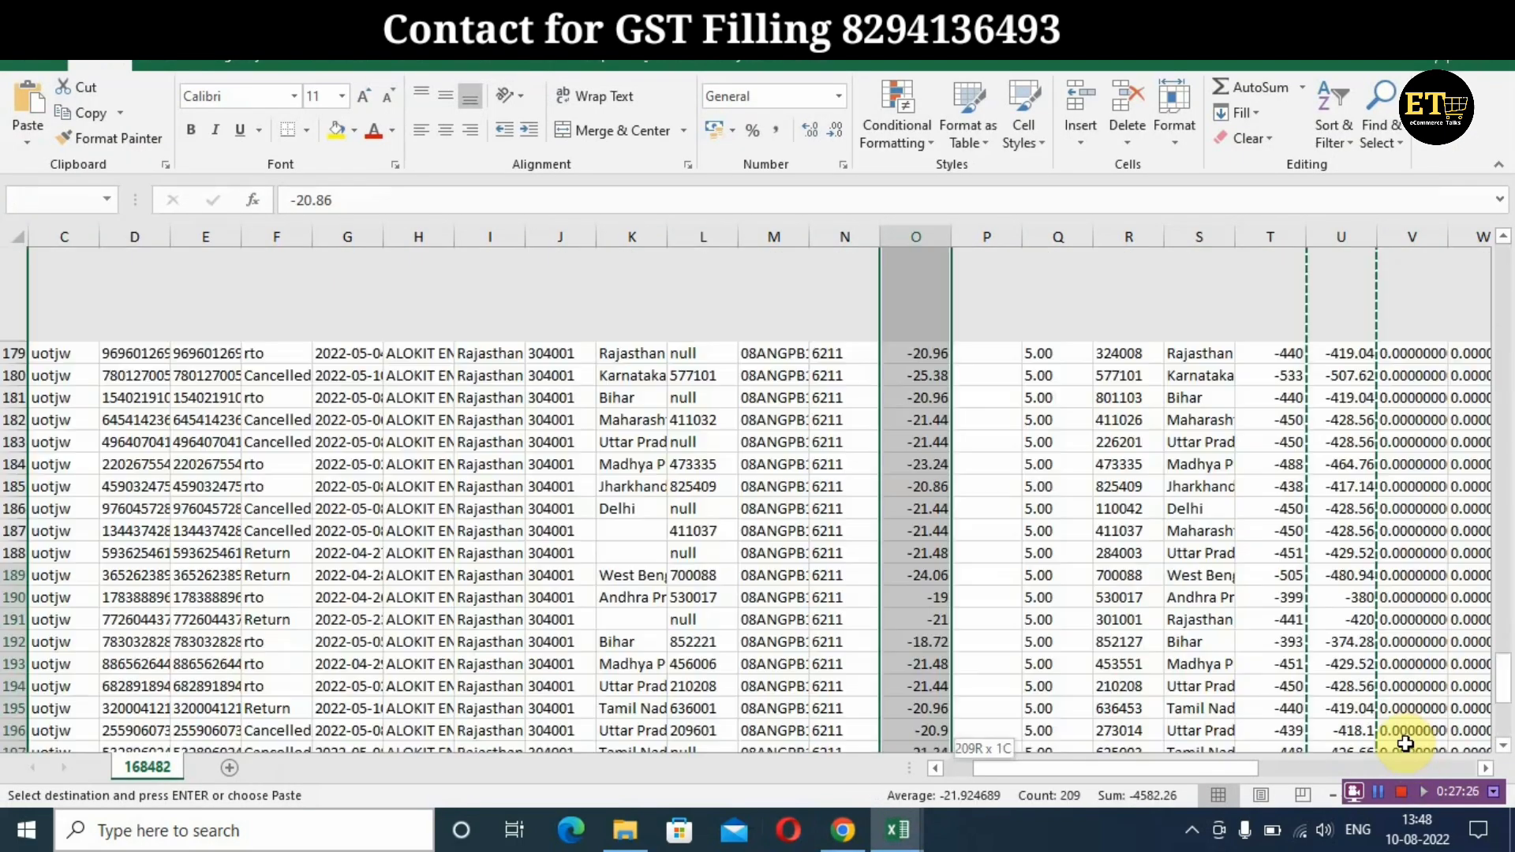
{"action": "key", "text": "ctrl+c"}
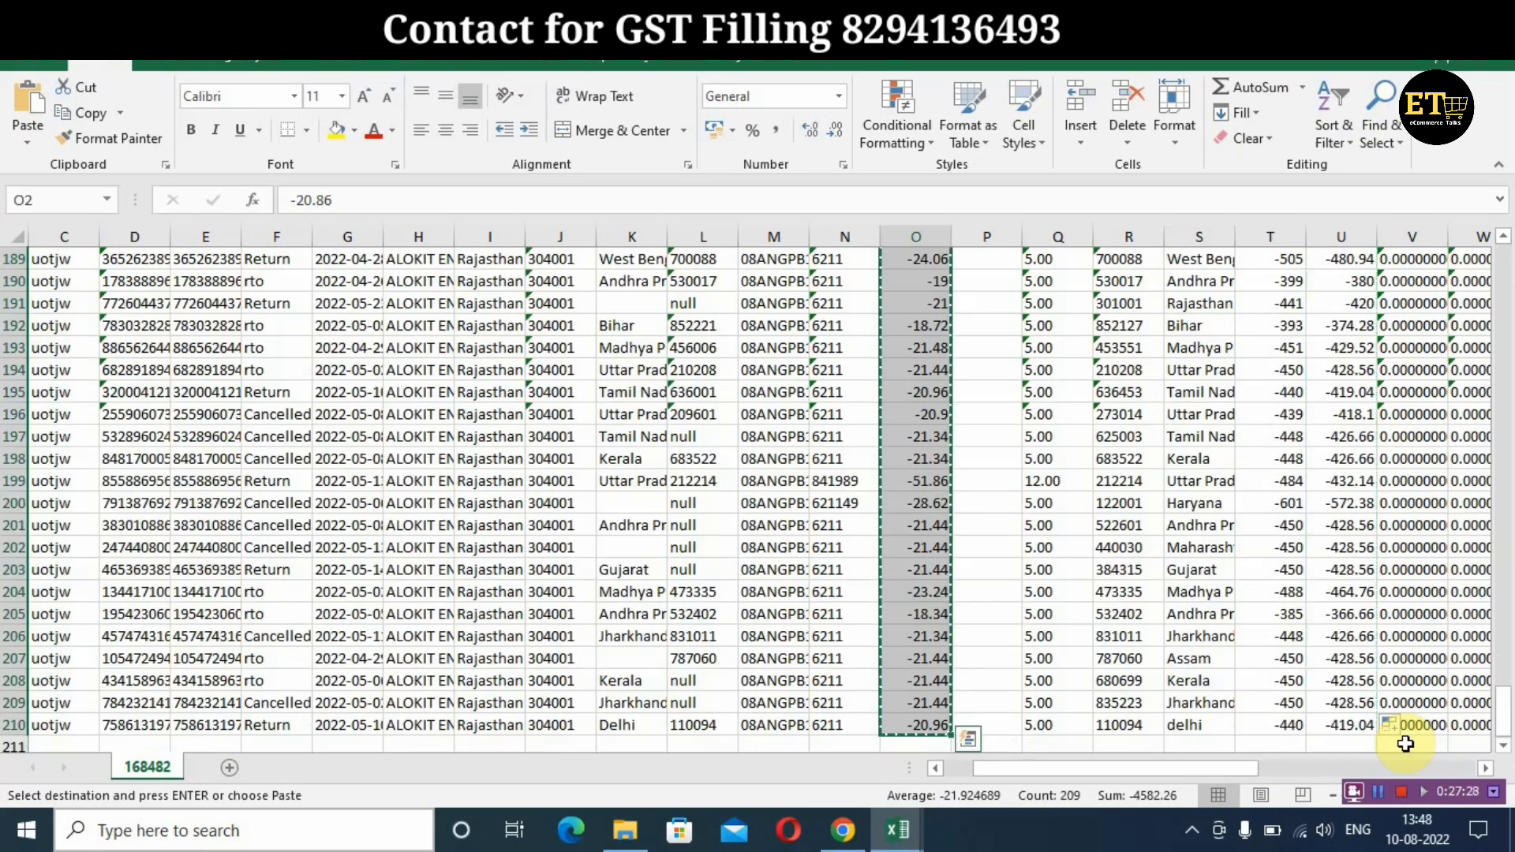
{"action": "mouse_move", "coordinate": [838, 845]}
{"action": "left_click", "coordinate": [839, 727]}
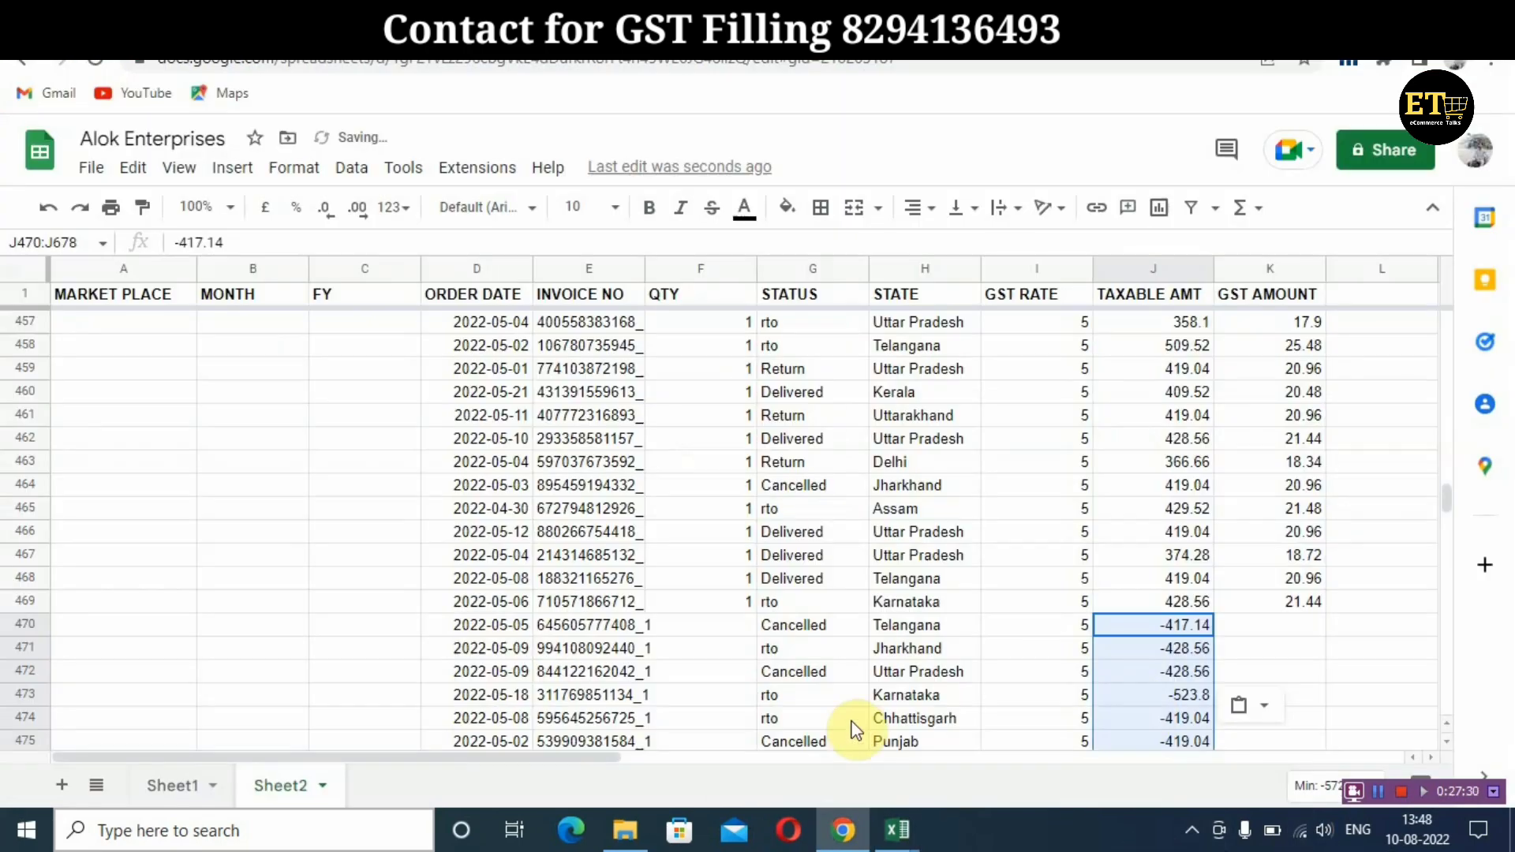
{"action": "left_click", "coordinate": [1270, 625]}
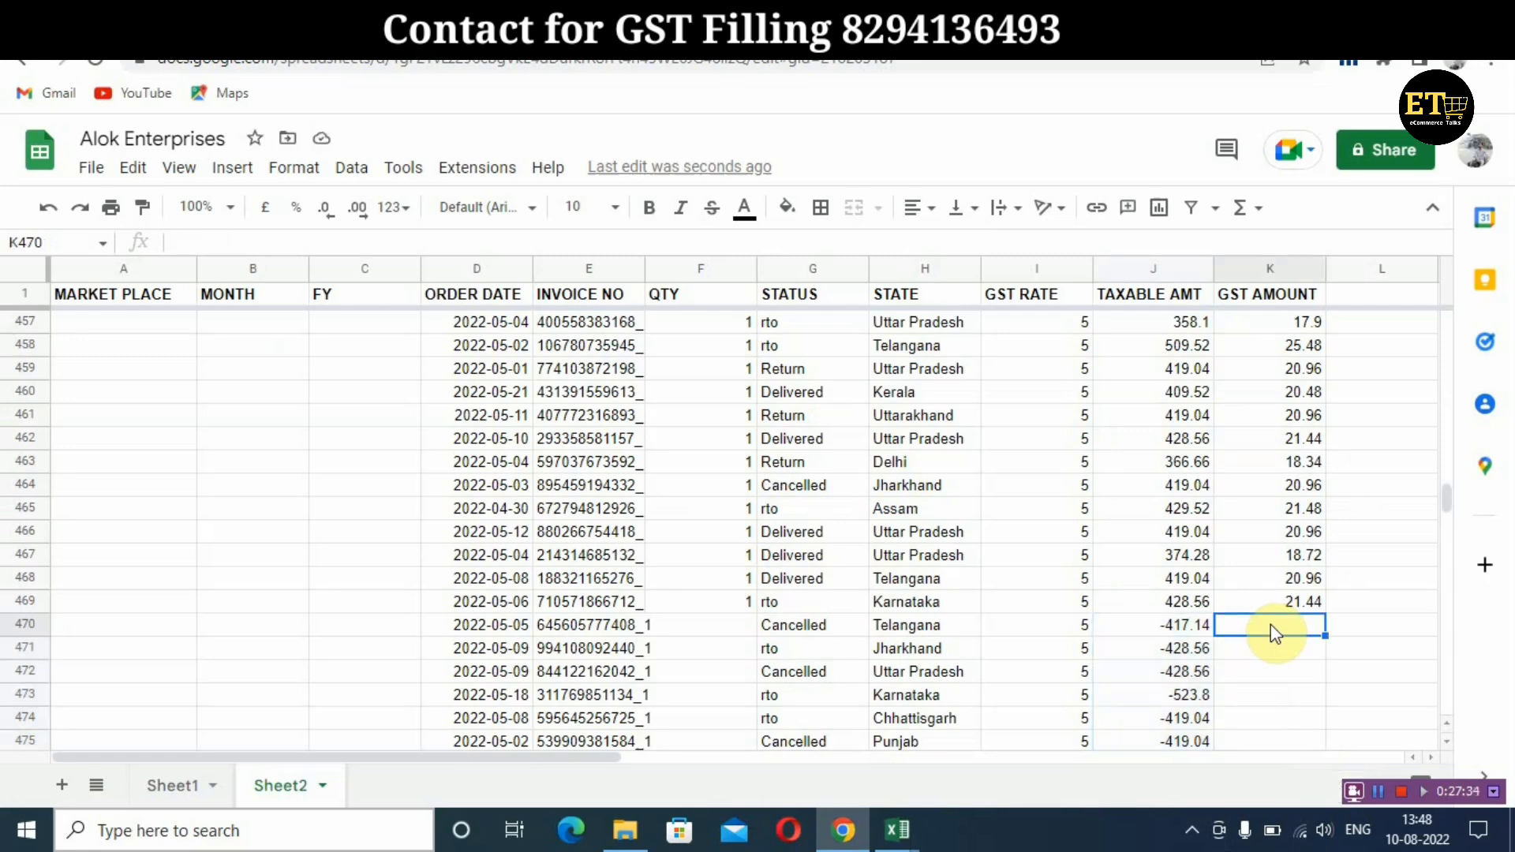
{"action": "key", "text": "ctrl+v"}
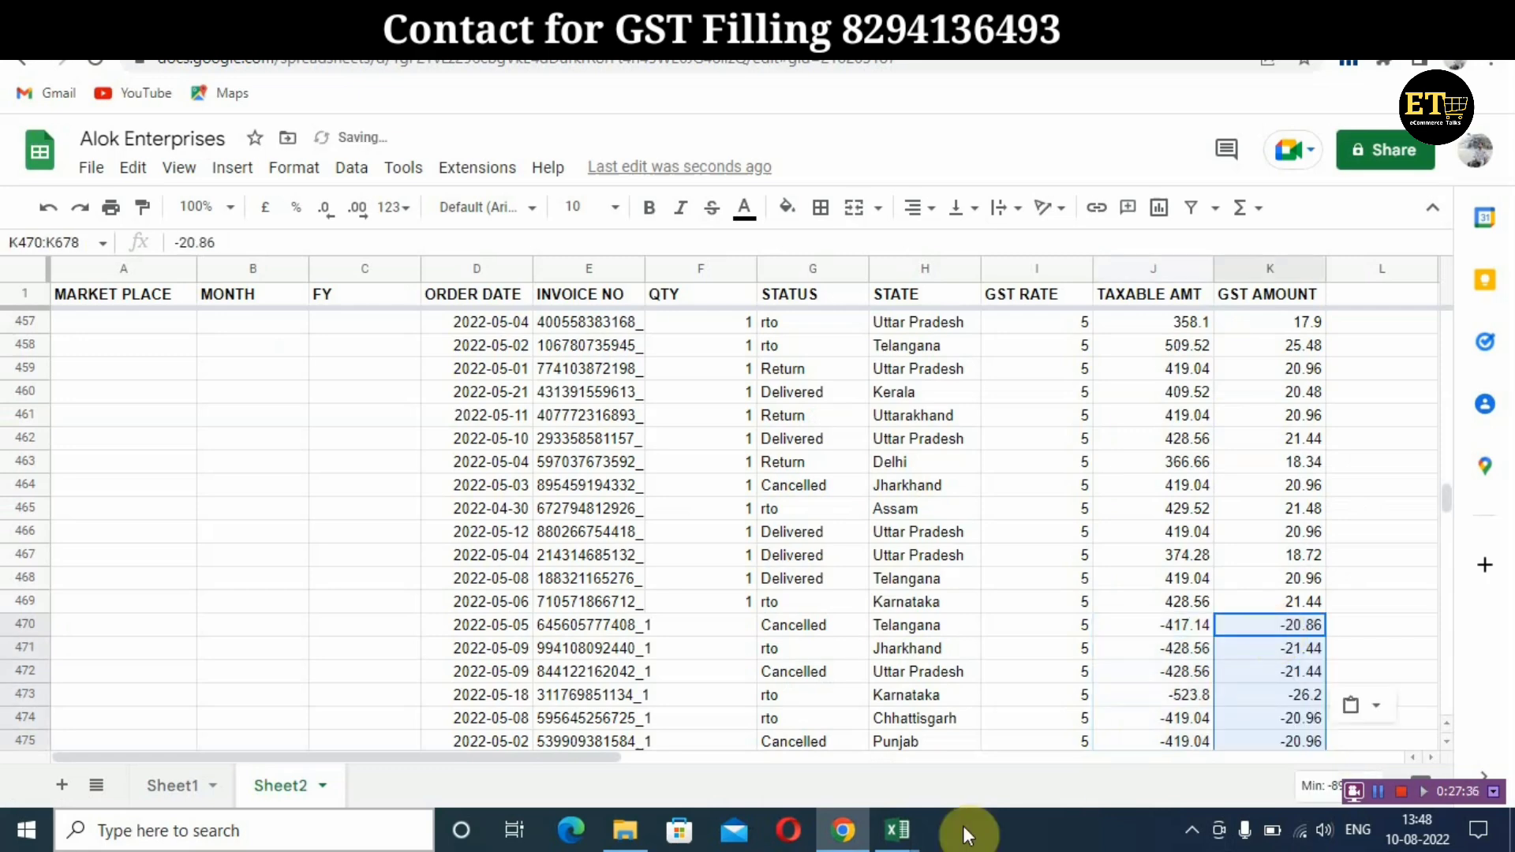
{"action": "mouse_move", "coordinate": [908, 840]}
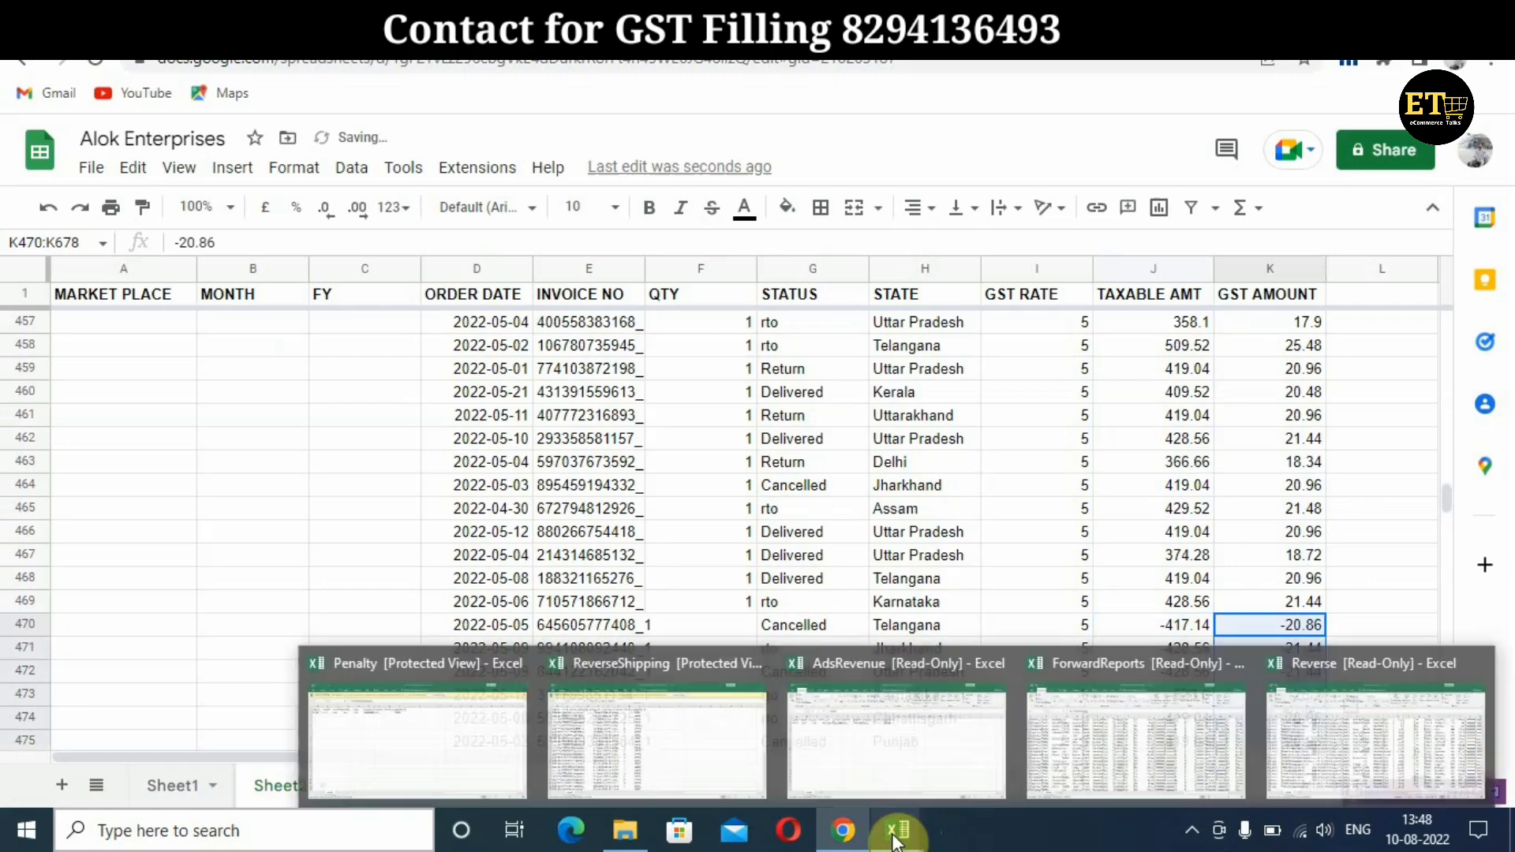
Copy the quantities in Z2:Z210 of the Reverse workbook into the Google Sheet's QTY column, starting at F470
{"action": "left_click", "coordinate": [1378, 744]}
{"action": "key", "text": "Up"}
{"action": "key", "text": "Right"}
{"action": "key", "text": "Right"}
{"action": "key", "text": "Right"}
{"action": "key", "text": "Right"}
{"action": "key", "text": "Right"}
{"action": "key", "text": "Right"}
{"action": "key", "text": "Right"}
{"action": "key", "text": "Right"}
{"action": "key", "text": "Right"}
{"action": "key", "text": "Right"}
{"action": "key", "text": "Right"}
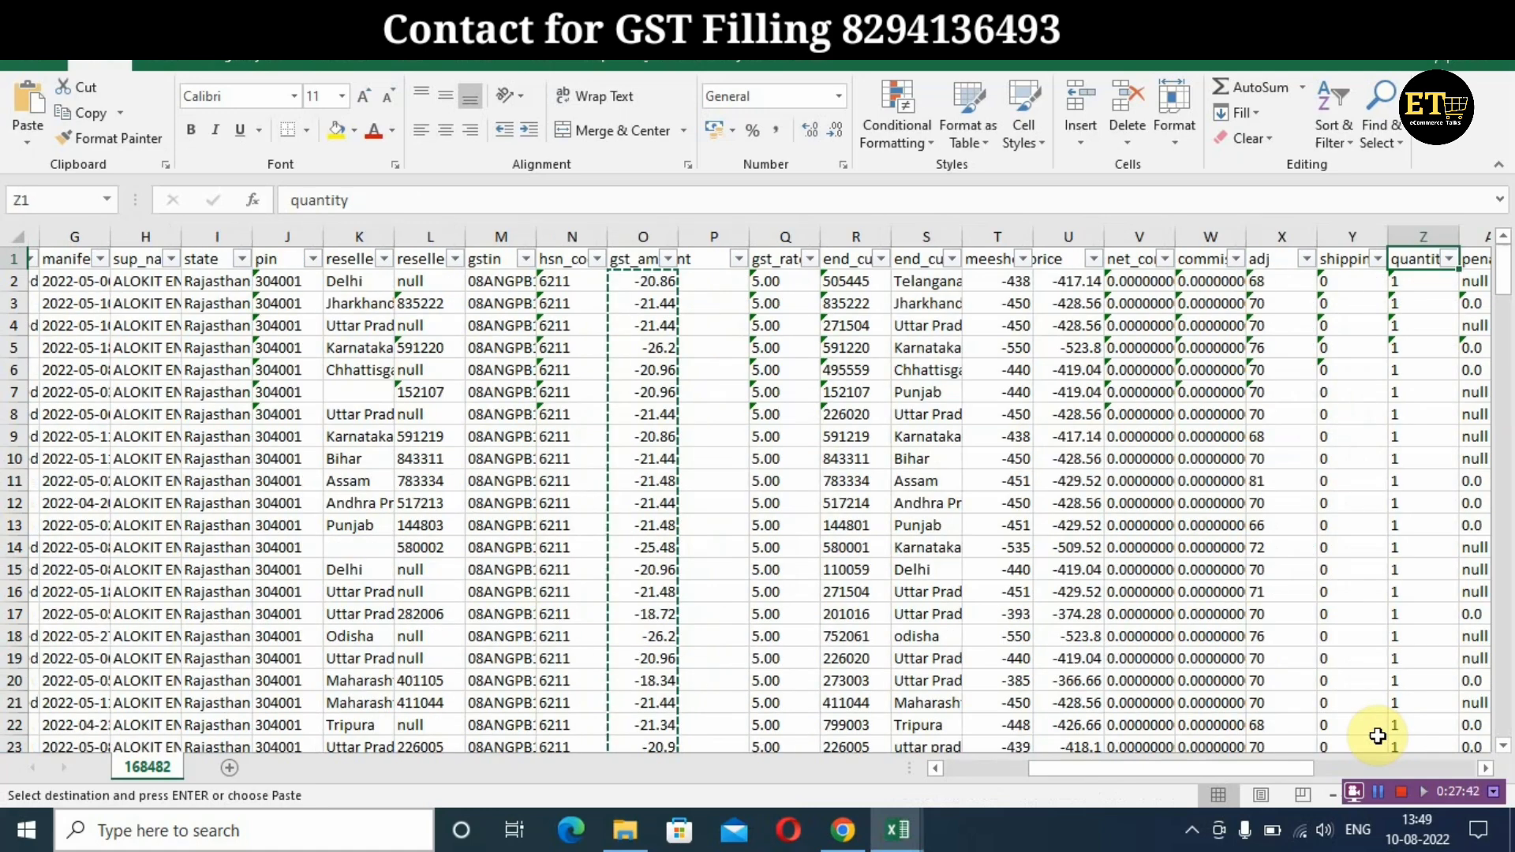
{"action": "key", "text": "Down"}
{"action": "key", "text": "ctrl+shift+Down"}
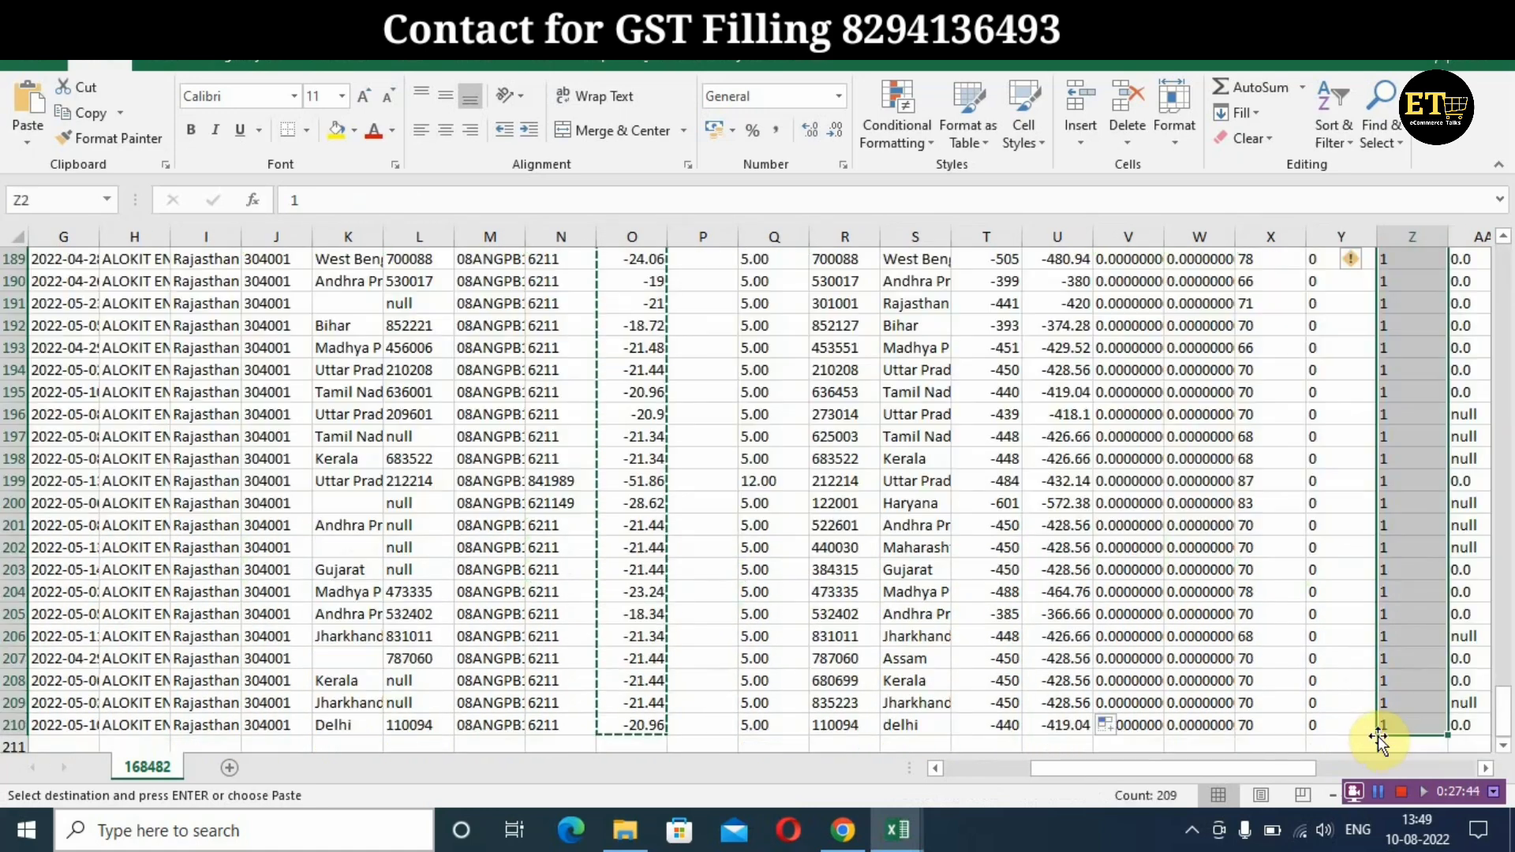
{"action": "key", "text": "ctrl+c"}
{"action": "left_click", "coordinate": [843, 829]}
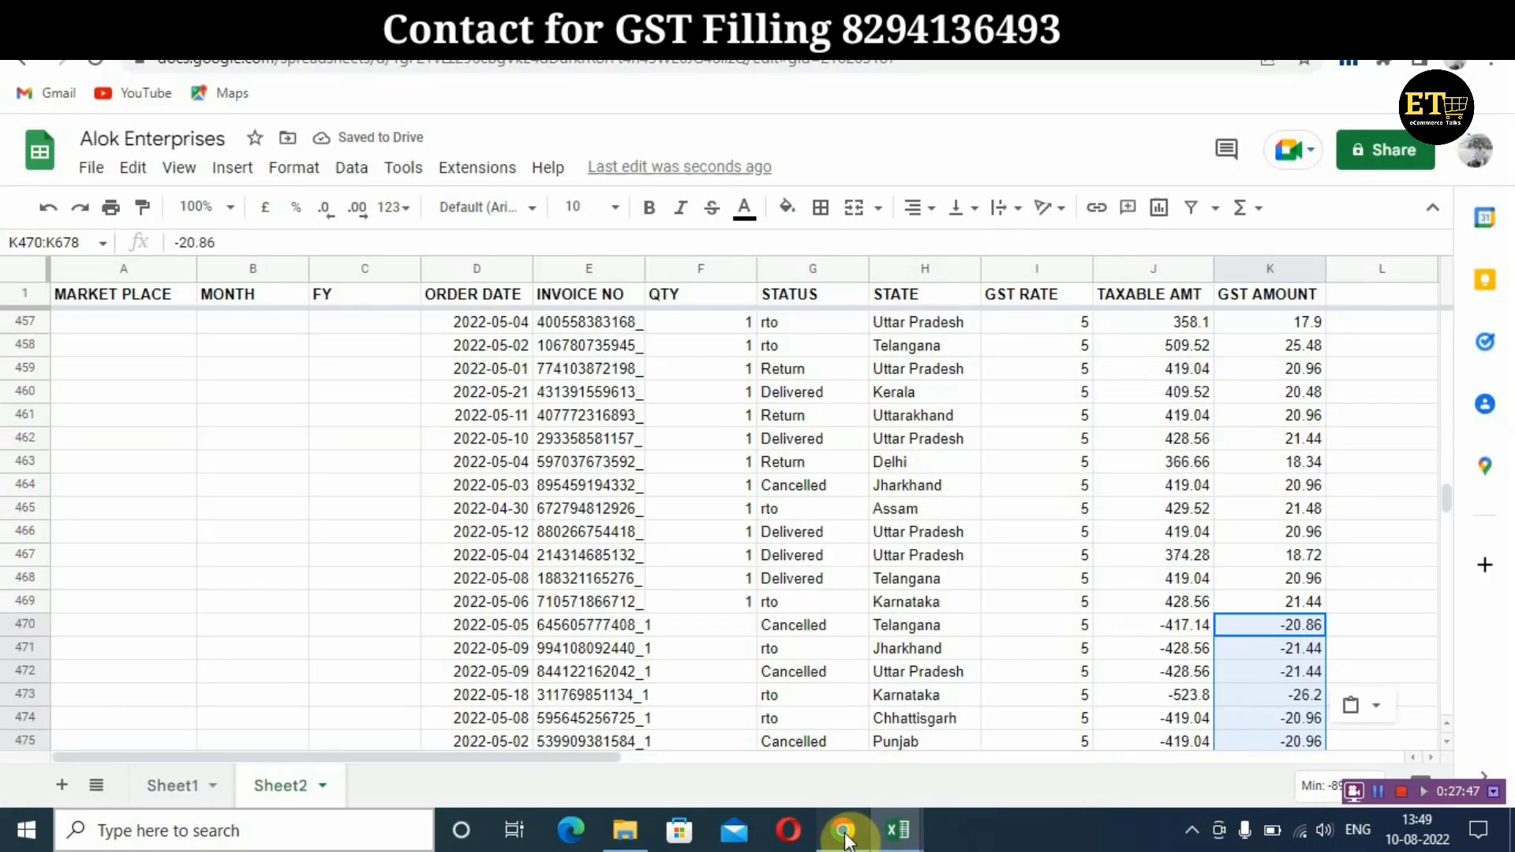
{"action": "left_click", "coordinate": [726, 623]}
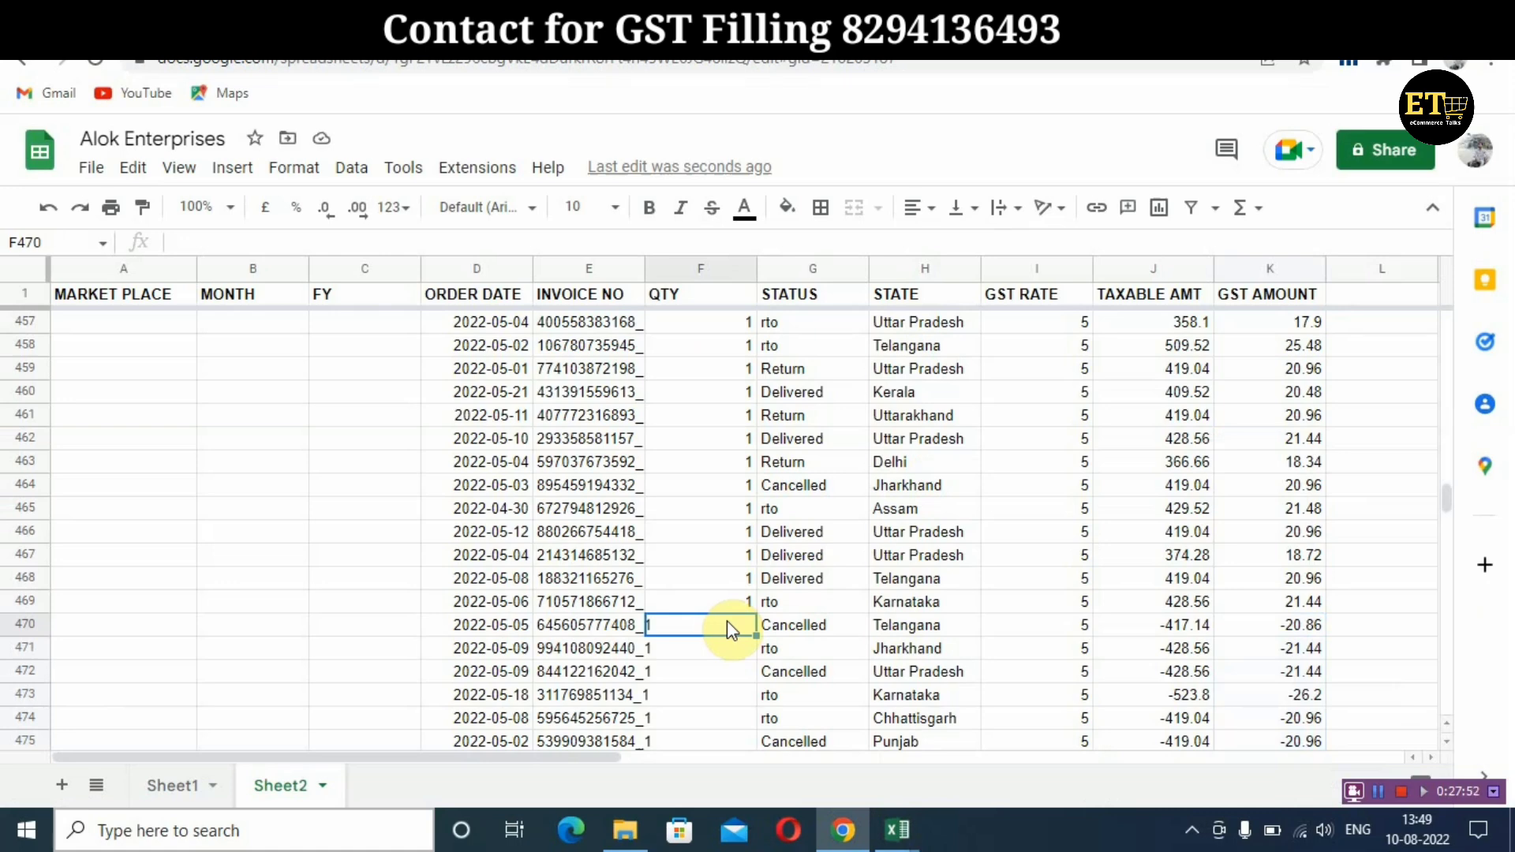
{"action": "key", "text": "ctrl+v"}
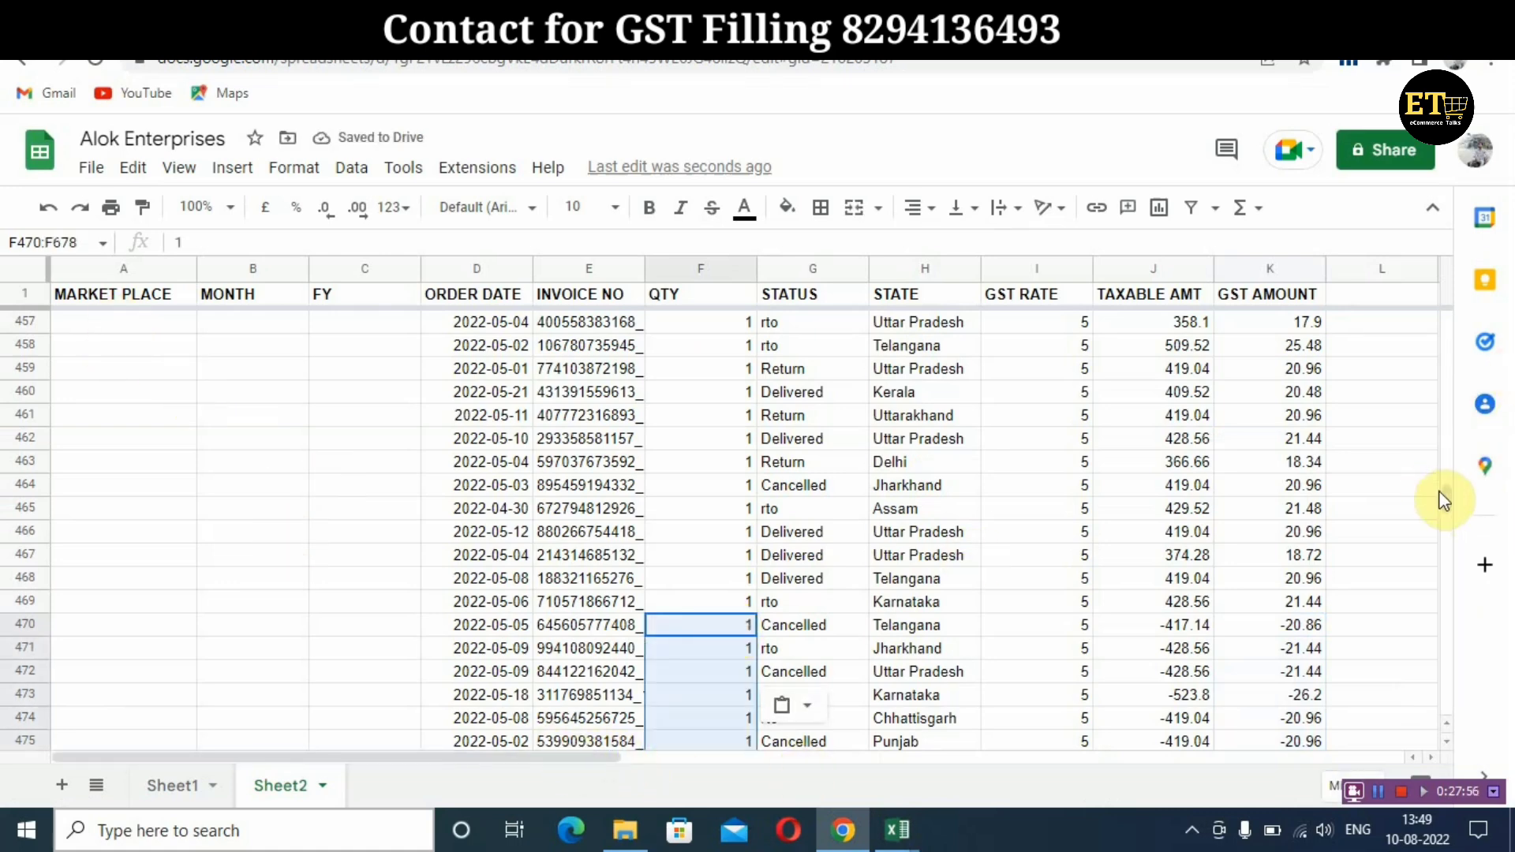
Fill in row 2 with MEESHO as the market place, MAY as the month and 2022-23 as the FY
{"action": "left_click_drag", "start_coordinate": [1447, 500], "coordinate": [1447, 324]}
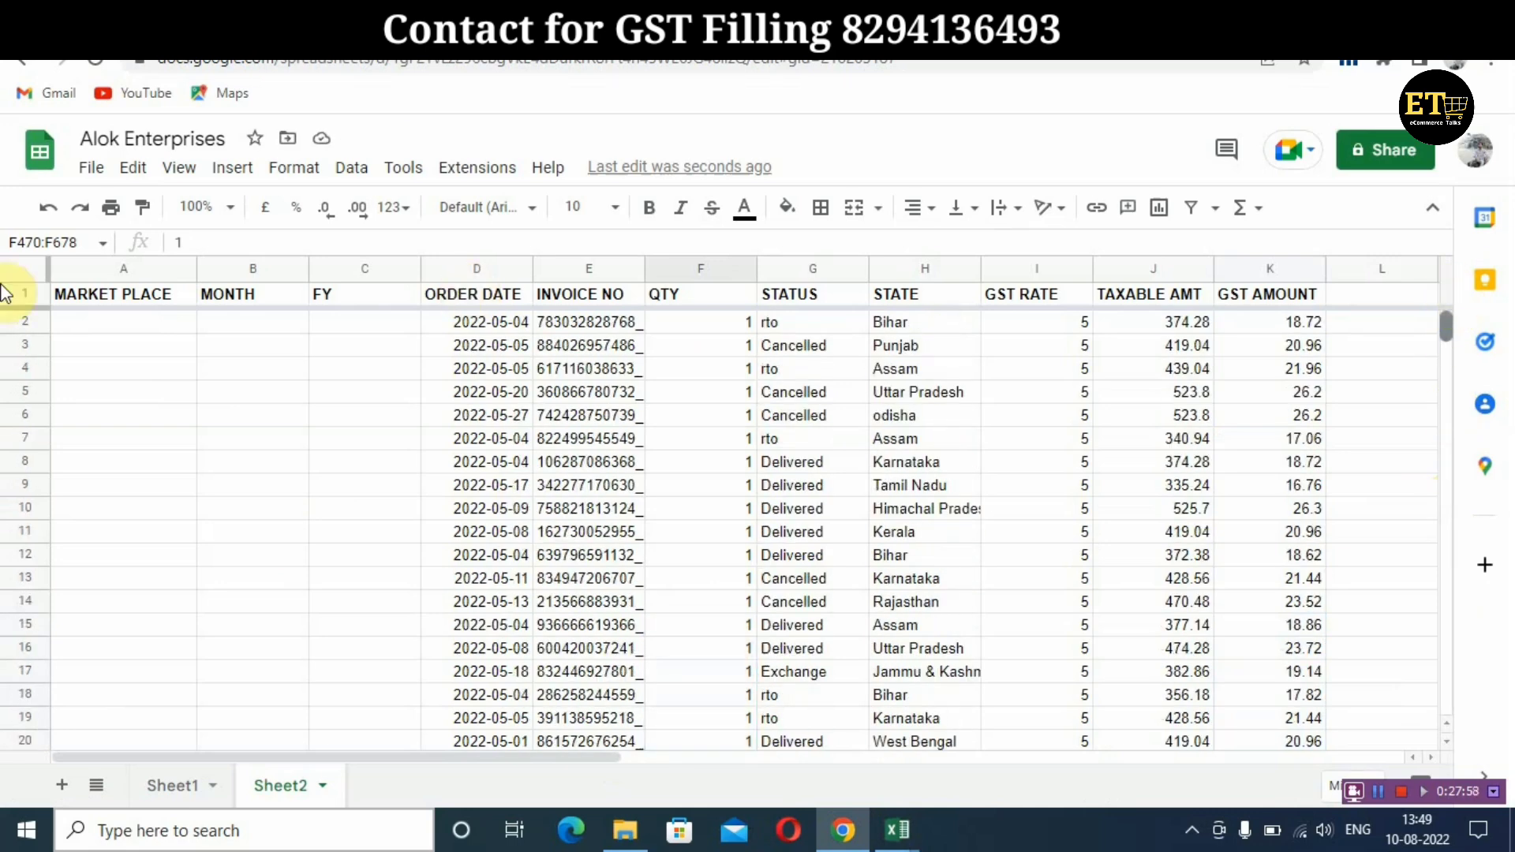
{"action": "left_click", "coordinate": [129, 322]}
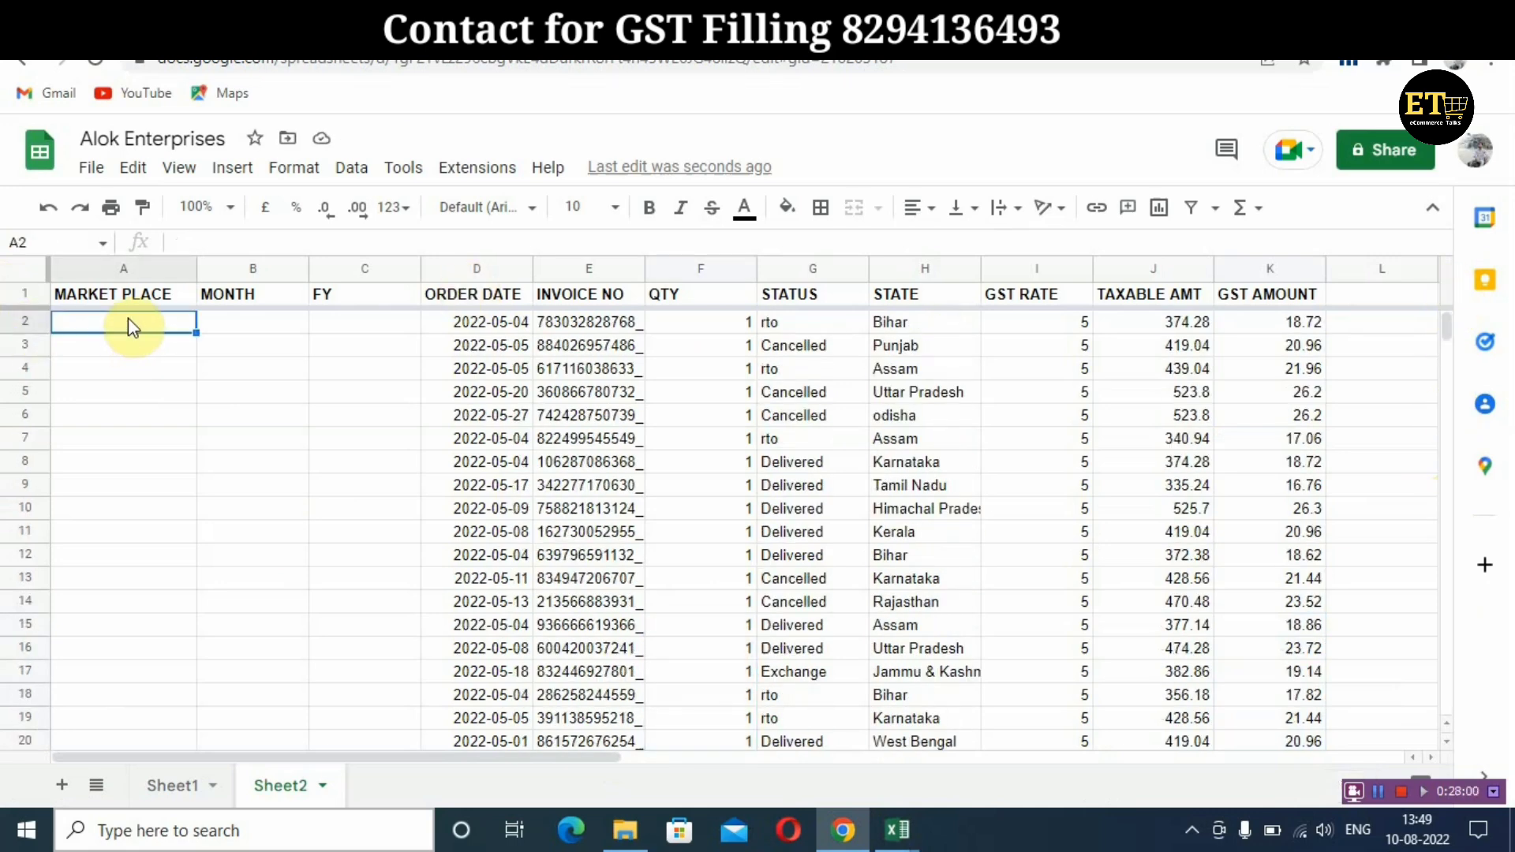
{"action": "type", "text": "me"}
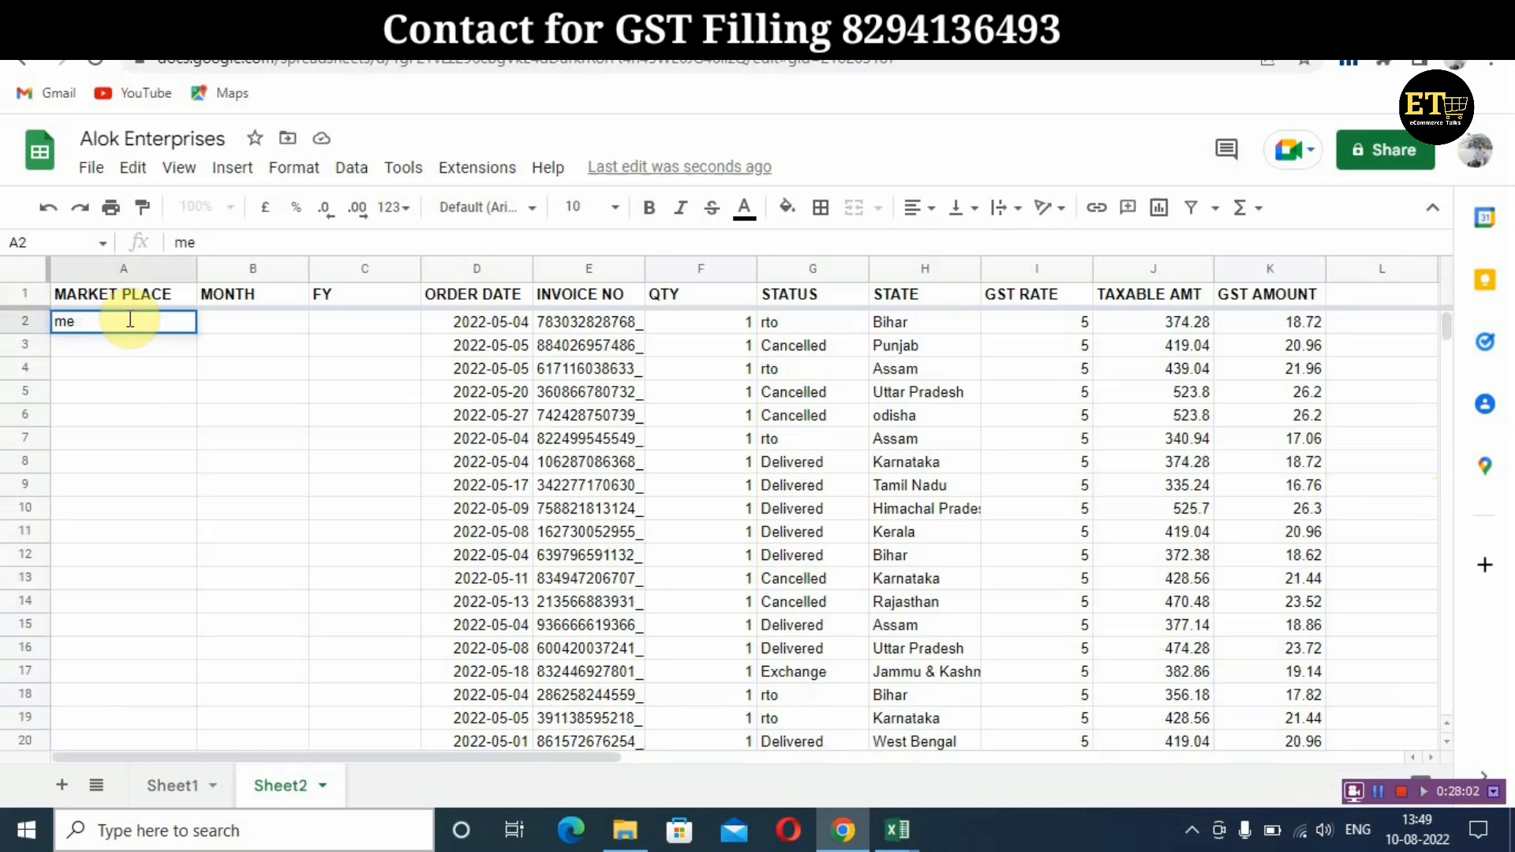
{"action": "type", "text": "eMEESHO"}
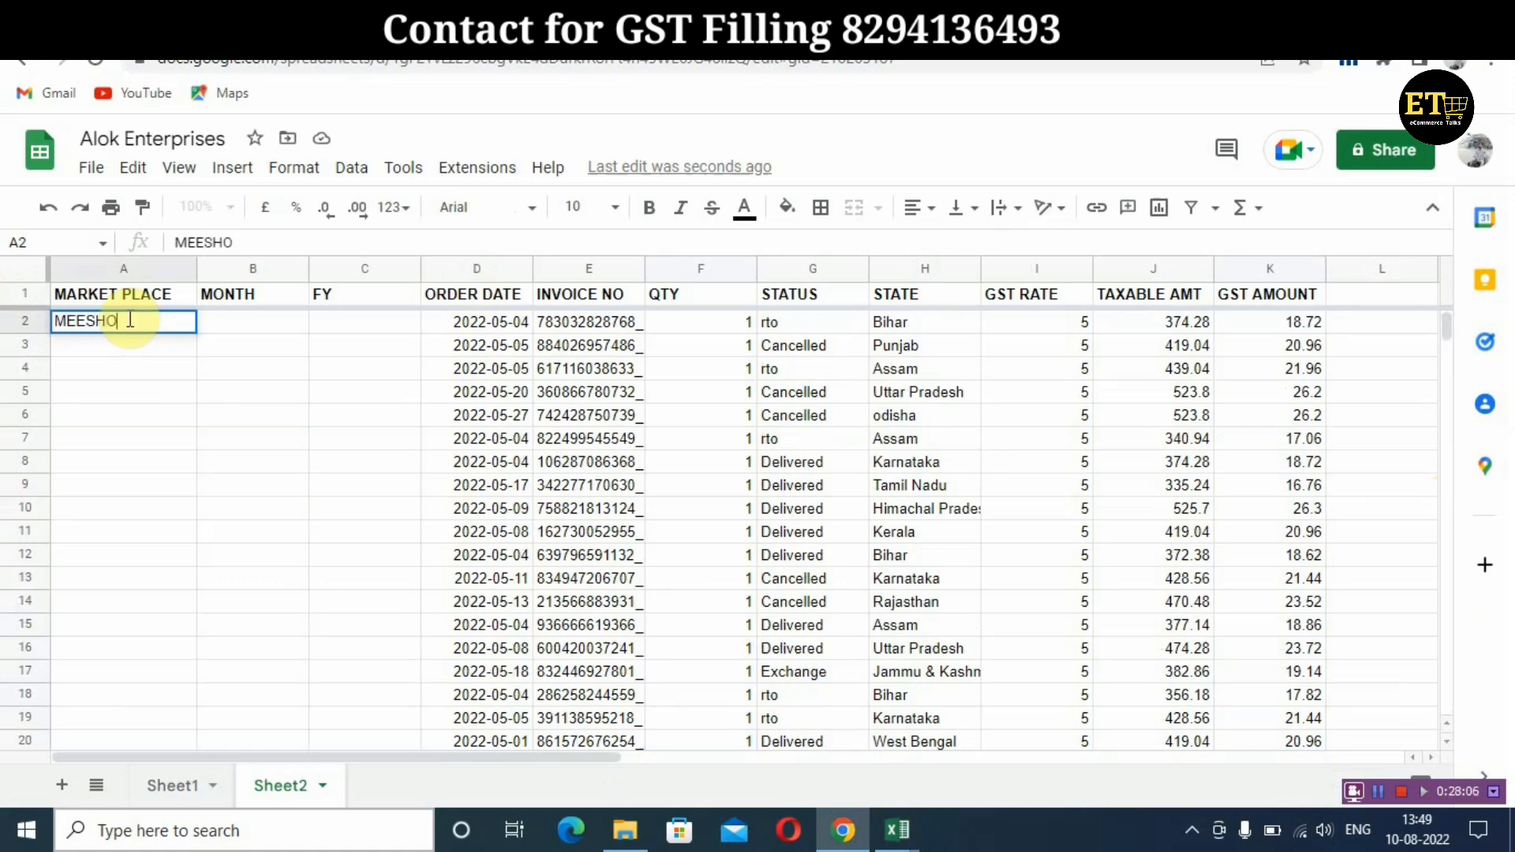
{"action": "key", "text": "Tab"}
{"action": "type", "text": "MAY"}
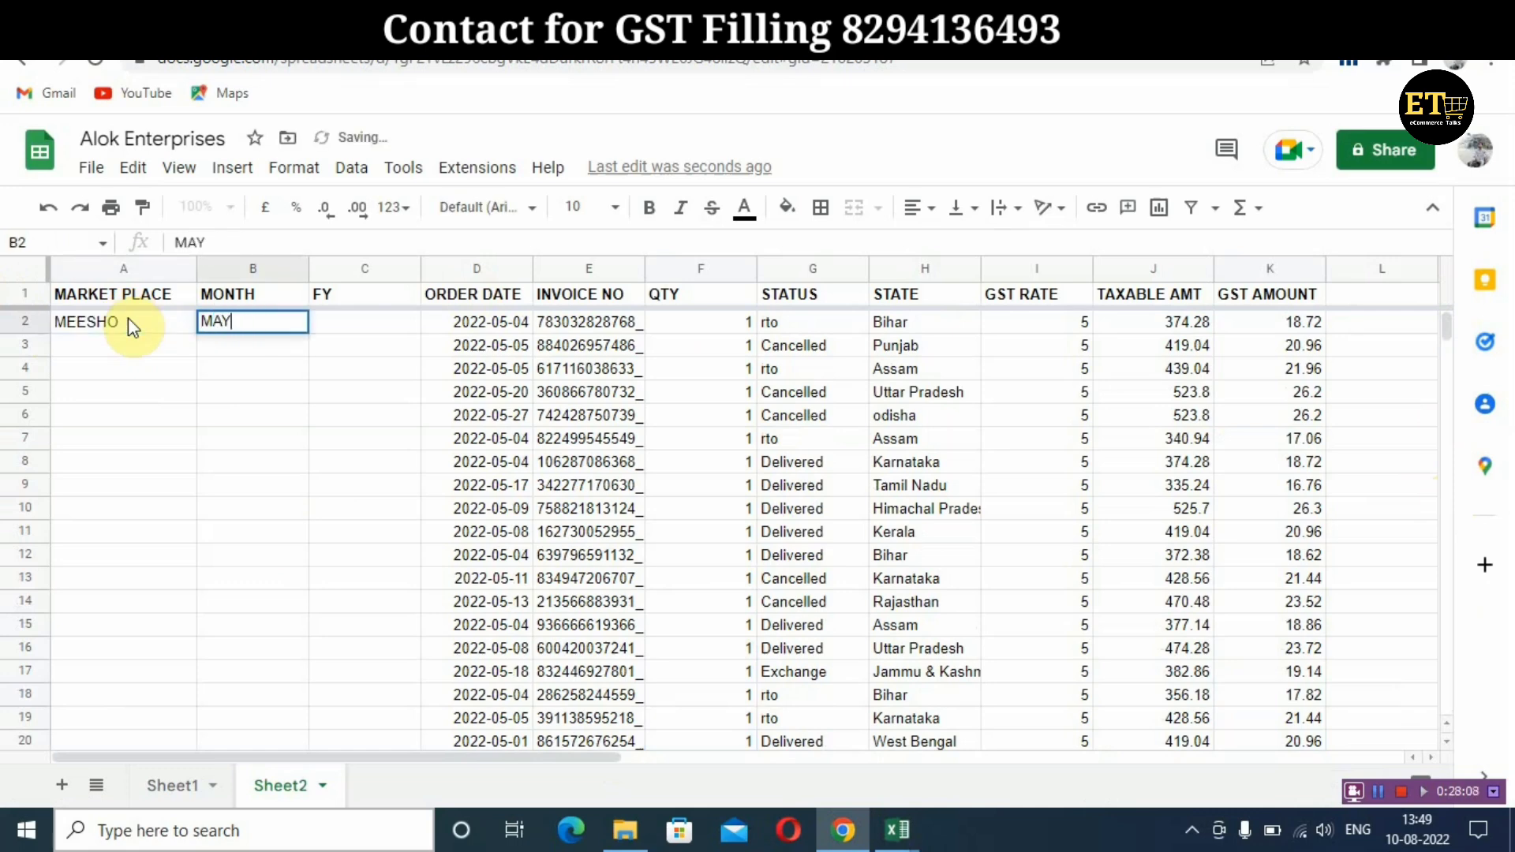
{"action": "key", "text": "Tab"}
{"action": "type", "text": "2022"}
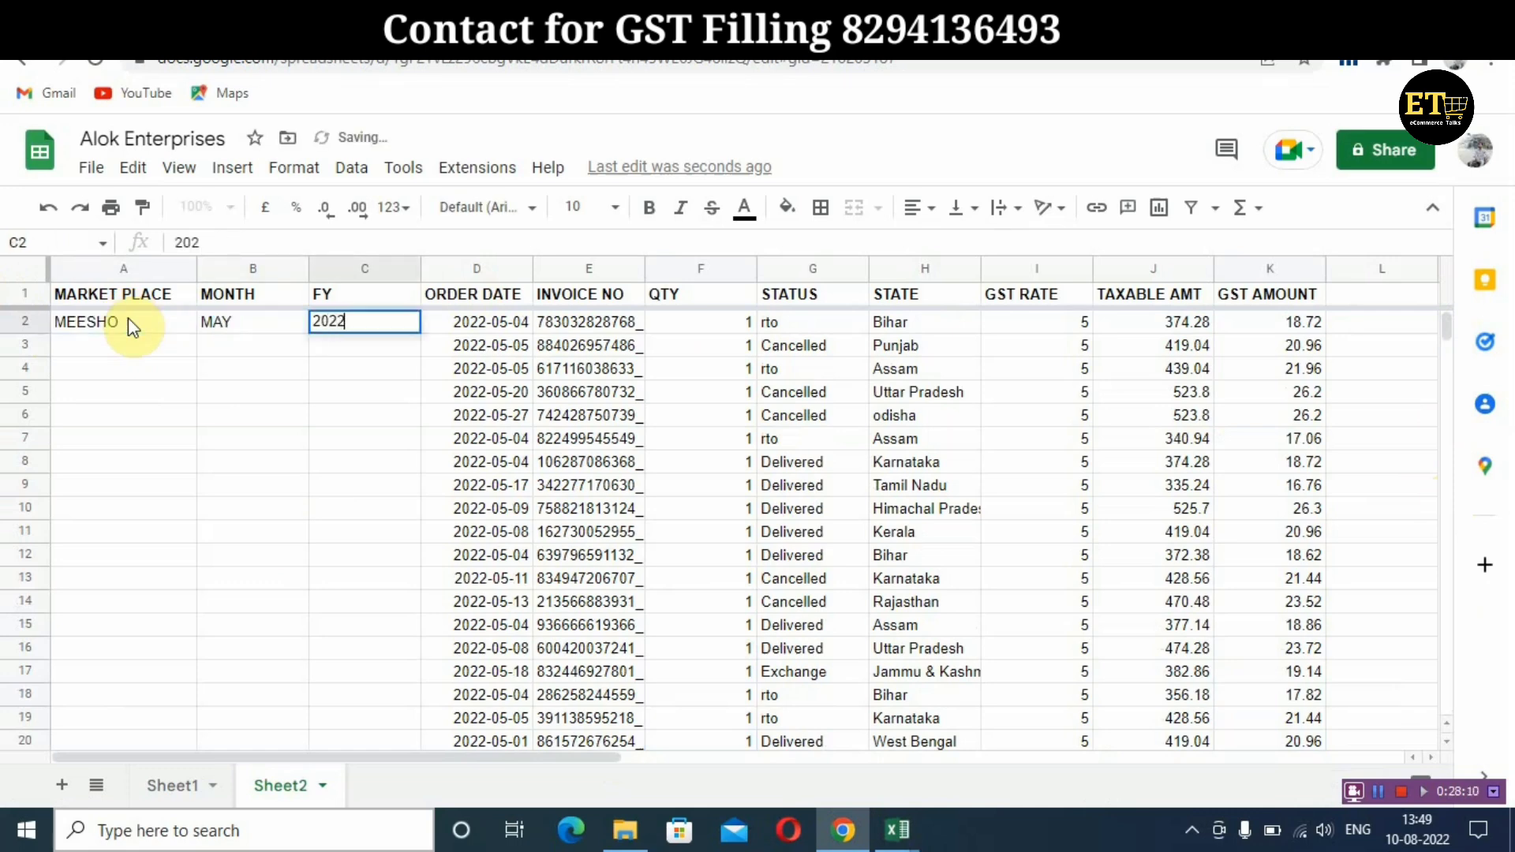
{"action": "type", "text": "-23"}
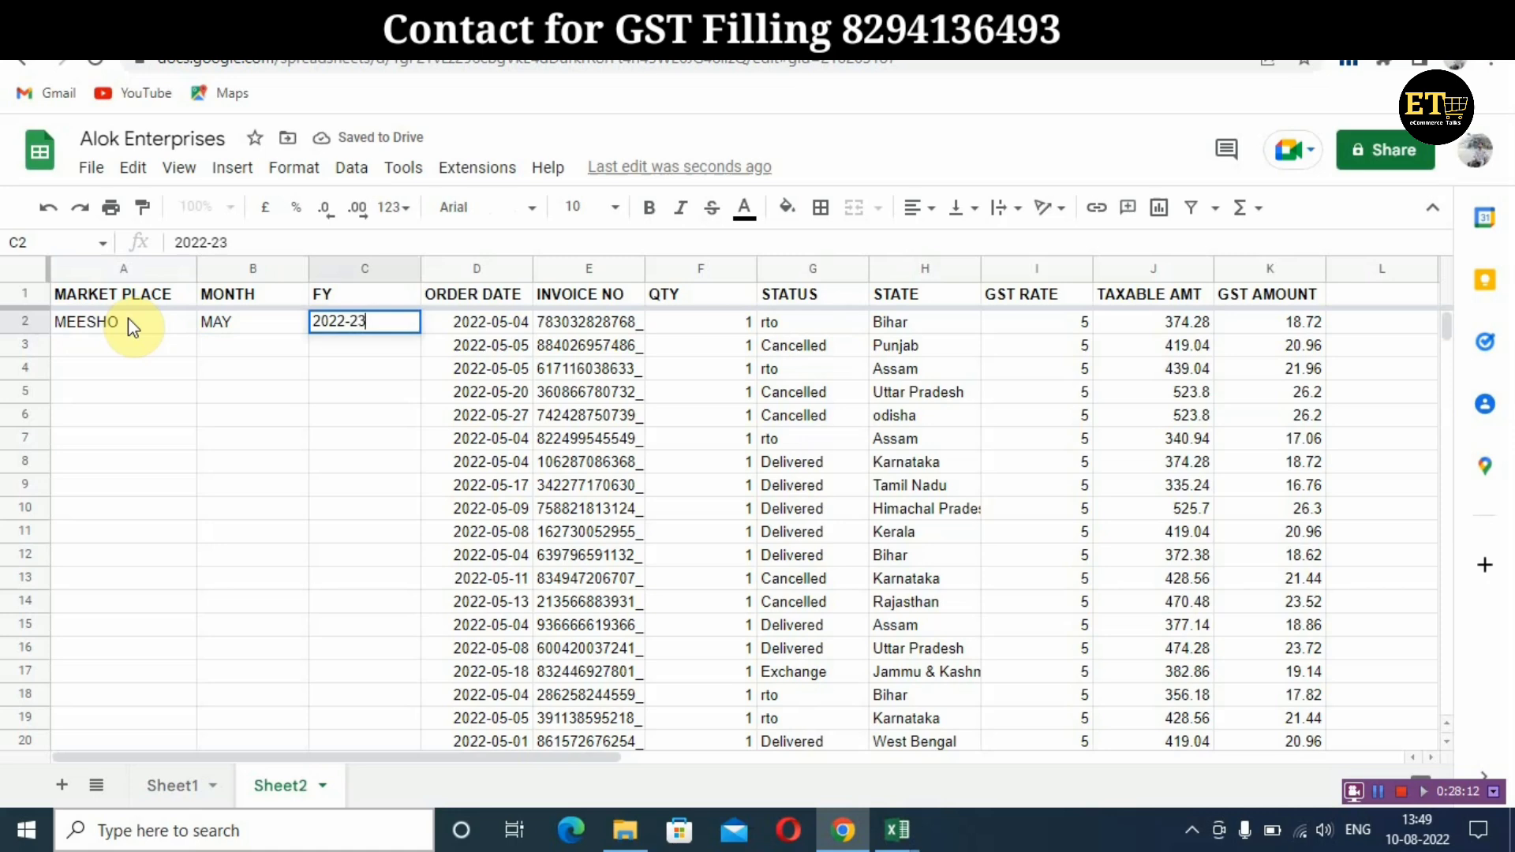
Copy the market place, month and FY values in A2:C2
{"action": "left_click", "coordinate": [121, 320]}
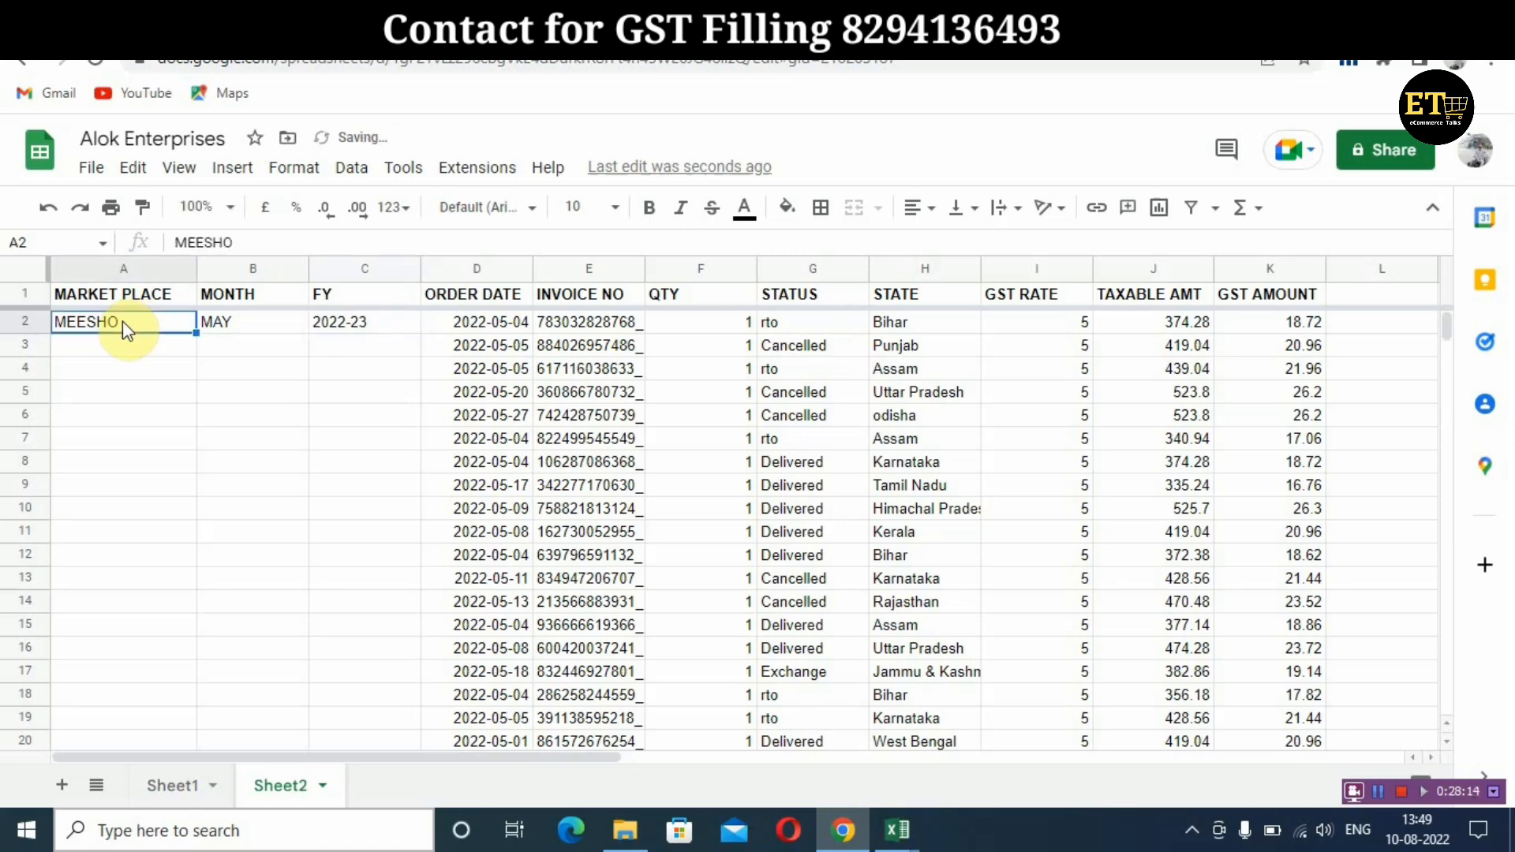
{"action": "key", "text": "shift+Right"}
{"action": "key", "text": "shift+Right"}
{"action": "key", "text": "shift+Right"}
{"action": "key", "text": "shift+Left"}
{"action": "key", "text": "ctrl+c"}
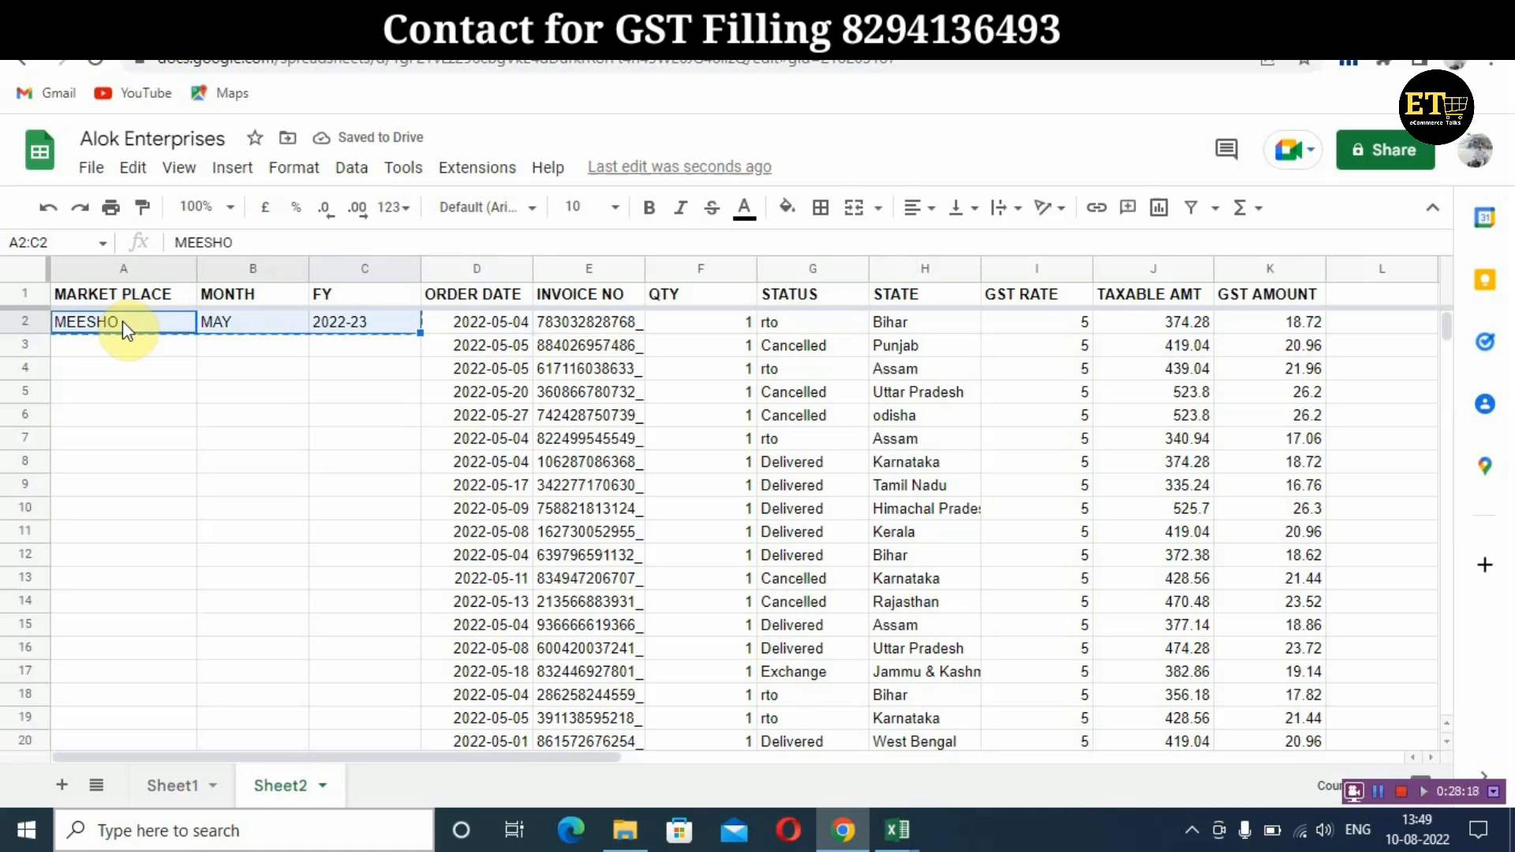
Extend the selection from A2:C2 down the MARKET PLACE, MONTH and FY columns to cover the order rows below
{"action": "key", "text": "shift+Down"}
{"action": "key", "text": "shift+Down"}
{"action": "key", "text": "shift+Down"}
{"action": "key", "text": "shift+Down"}
{"action": "key", "text": "shift+Down"}
{"action": "key", "text": "shift+Down"}
{"action": "key", "text": "shift+Down"}
{"action": "key", "text": "shift+Down"}
{"action": "key", "text": "shift+Down"}
{"action": "key", "text": "shift+Down"}
{"action": "key", "text": "shift+Down"}
{"action": "key", "text": "shift+Down"}
{"action": "key", "text": "shift+Down"}
{"action": "key", "text": "shift+Down"}
{"action": "key", "text": "shift+Down"}
{"action": "key", "text": "shift+Down"}
{"action": "key", "text": "shift+Down"}
{"action": "key", "text": "shift+Down"}
{"action": "key", "text": "shift+Down"}
{"action": "key", "text": "shift+Down"}
{"action": "key", "text": "shift+Down"}
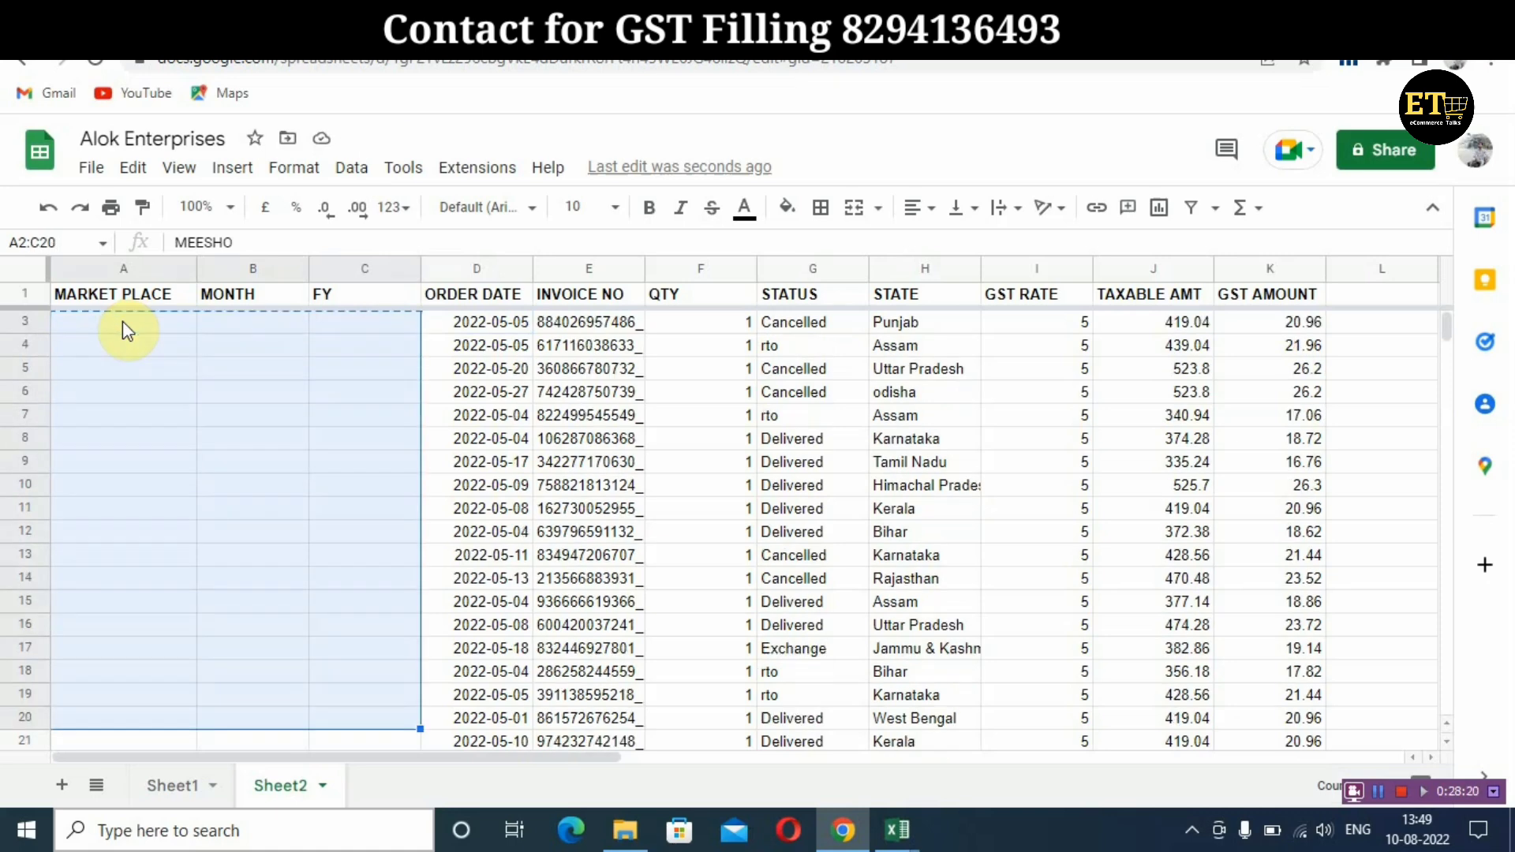
{"action": "key", "text": "shift+Down"}
{"action": "key", "text": "shift+Down"}
{"action": "key", "text": "shift+Down"}
{"action": "key", "text": "shift+Down"}
{"action": "key", "text": "shift+Down"}
{"action": "key", "text": "shift+Down"}
{"action": "key", "text": "shift+Down"}
{"action": "key", "text": "shift+Down"}
{"action": "key", "text": "shift+Down"}
{"action": "key", "text": "shift+Down"}
{"action": "key", "text": "shift+Down"}
{"action": "key", "text": "shift+Down"}
{"action": "key", "text": "shift+Down"}
{"action": "key", "text": "shift+Down"}
{"action": "key", "text": "shift+Down"}
{"action": "key", "text": "shift+Down"}
{"action": "key", "text": "shift+Down"}
{"action": "key", "text": "shift+Down"}
{"action": "key", "text": "shift+Down"}
{"action": "key", "text": "shift+Down"}
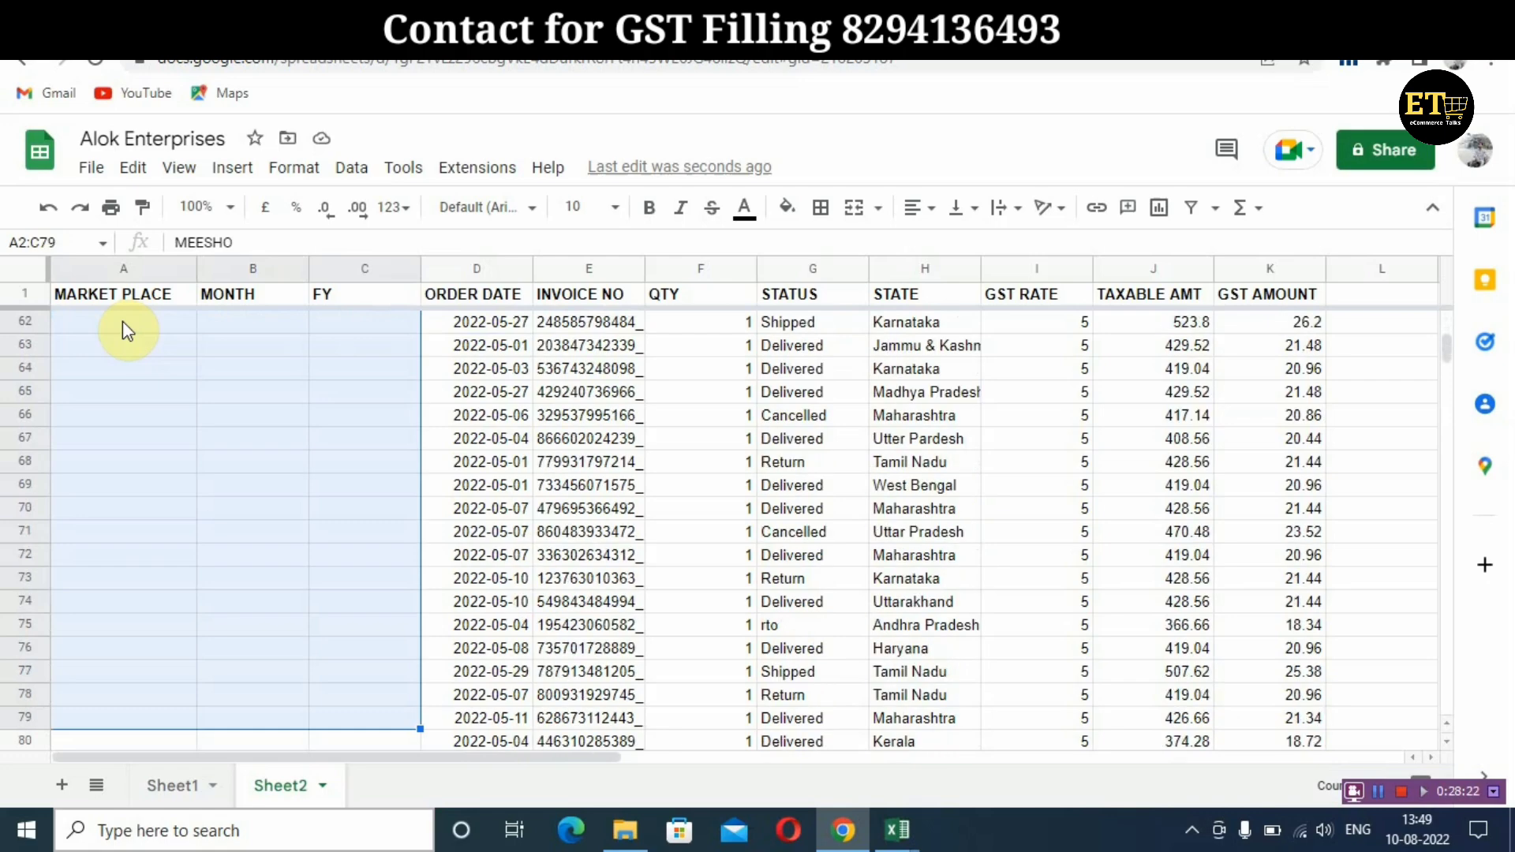
{"action": "key", "text": "shift+Down"}
{"action": "key", "text": "shift+Down"}
{"action": "key", "text": "shift+Down"}
{"action": "key", "text": "shift+Down"}
{"action": "key", "text": "shift+Down"}
{"action": "key", "text": "shift+Down"}
{"action": "key", "text": "shift+Down"}
{"action": "key", "text": "shift+Down"}
{"action": "key", "text": "shift+Down"}
{"action": "key", "text": "shift+Down"}
{"action": "key", "text": "shift+Down"}
{"action": "key", "text": "shift+Down"}
{"action": "key", "text": "shift+Down"}
{"action": "key", "text": "shift+Down"}
{"action": "key", "text": "shift+Down"}
{"action": "key", "text": "shift+Down"}
{"action": "key", "text": "shift+Down"}
{"action": "key", "text": "shift+Down"}
{"action": "key", "text": "shift+Down"}
{"action": "key", "text": "shift+Down"}
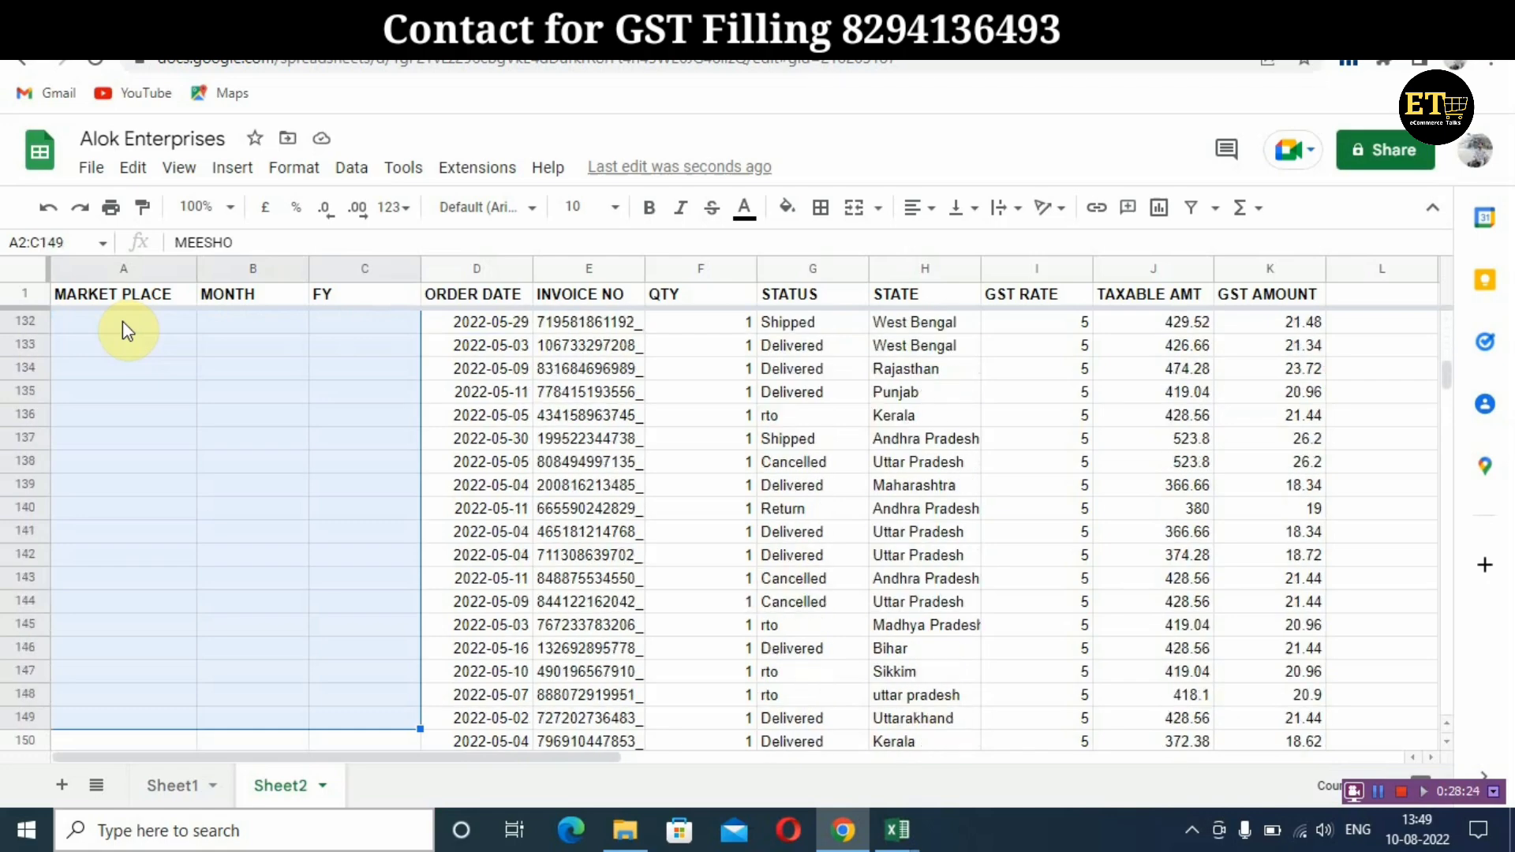
{"action": "key", "text": "shift+Down"}
{"action": "key", "text": "shift+Down"}
{"action": "key", "text": "shift+Down"}
{"action": "key", "text": "shift+Down"}
{"action": "key", "text": "shift+Down"}
{"action": "key", "text": "shift+Down"}
{"action": "key", "text": "shift+Down"}
{"action": "key", "text": "shift+Down"}
{"action": "key", "text": "shift+Down"}
{"action": "key", "text": "shift+Down"}
{"action": "key", "text": "shift+Down"}
{"action": "key", "text": "shift+Down"}
{"action": "key", "text": "shift+Down"}
{"action": "key", "text": "shift+Down"}
{"action": "key", "text": "shift+Down"}
{"action": "key", "text": "shift+Down"}
{"action": "key", "text": "shift+Down"}
{"action": "key", "text": "shift+Down"}
{"action": "key", "text": "shift+Down"}
{"action": "key", "text": "shift+Down"}
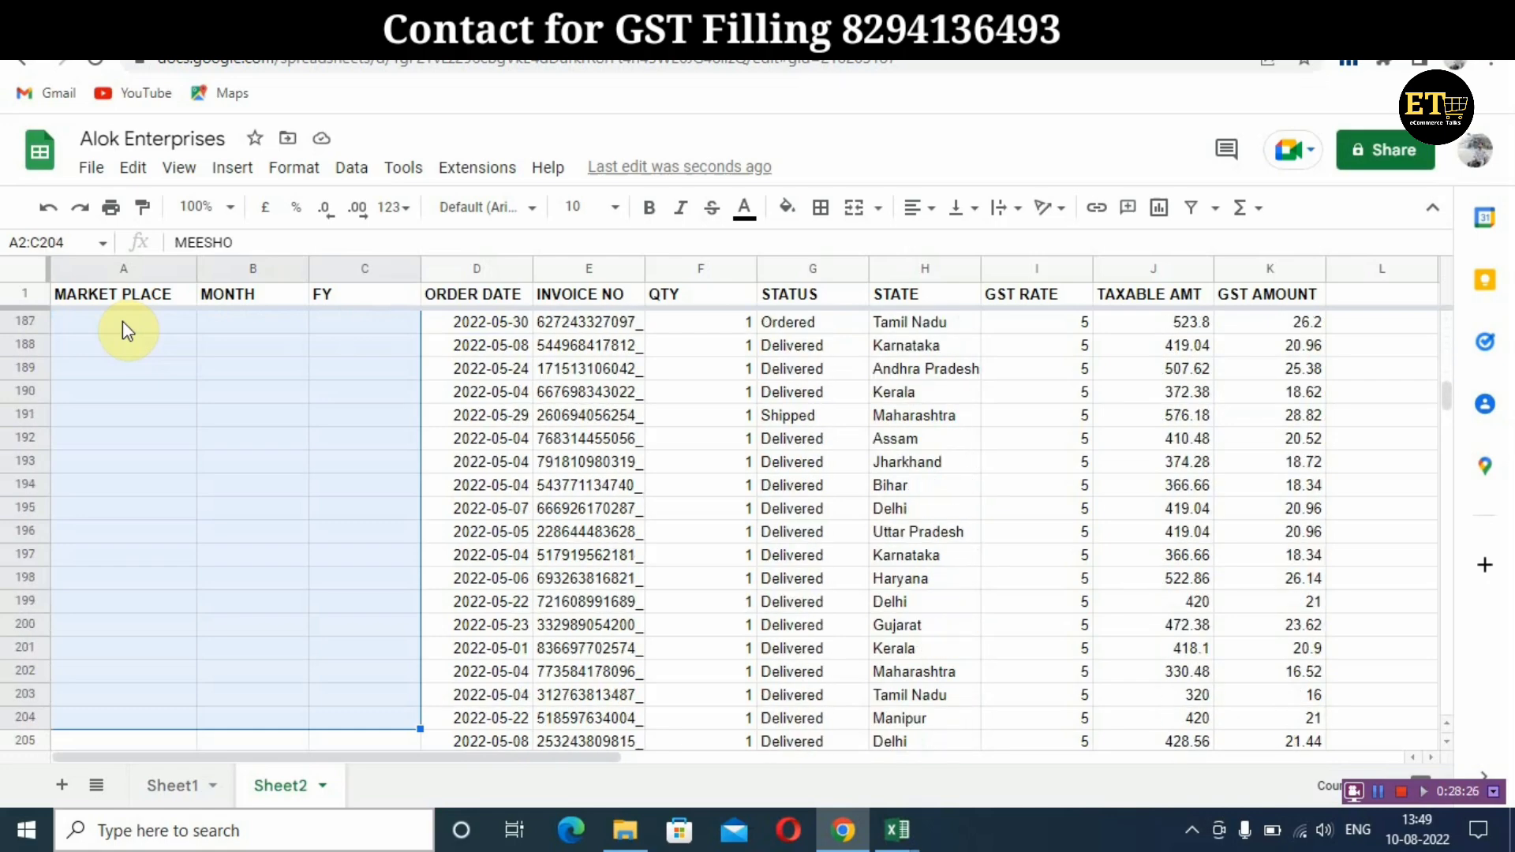
{"action": "key", "text": "shift+Down"}
{"action": "key", "text": "shift+Down"}
{"action": "key", "text": "shift+Down"}
{"action": "key", "text": "shift+Down"}
{"action": "key", "text": "shift+Down"}
{"action": "key", "text": "shift+Down"}
{"action": "key", "text": "shift+Down"}
{"action": "key", "text": "shift+Down"}
{"action": "key", "text": "shift+Down"}
{"action": "key", "text": "shift+Down"}
{"action": "key", "text": "shift+Down"}
{"action": "key", "text": "shift+Down"}
{"action": "key", "text": "shift+Down"}
{"action": "key", "text": "shift+Down"}
{"action": "key", "text": "shift+Down"}
{"action": "key", "text": "shift+Down"}
{"action": "key", "text": "shift+Down"}
{"action": "key", "text": "shift+Down"}
{"action": "key", "text": "shift+Down"}
{"action": "key", "text": "shift+Down"}
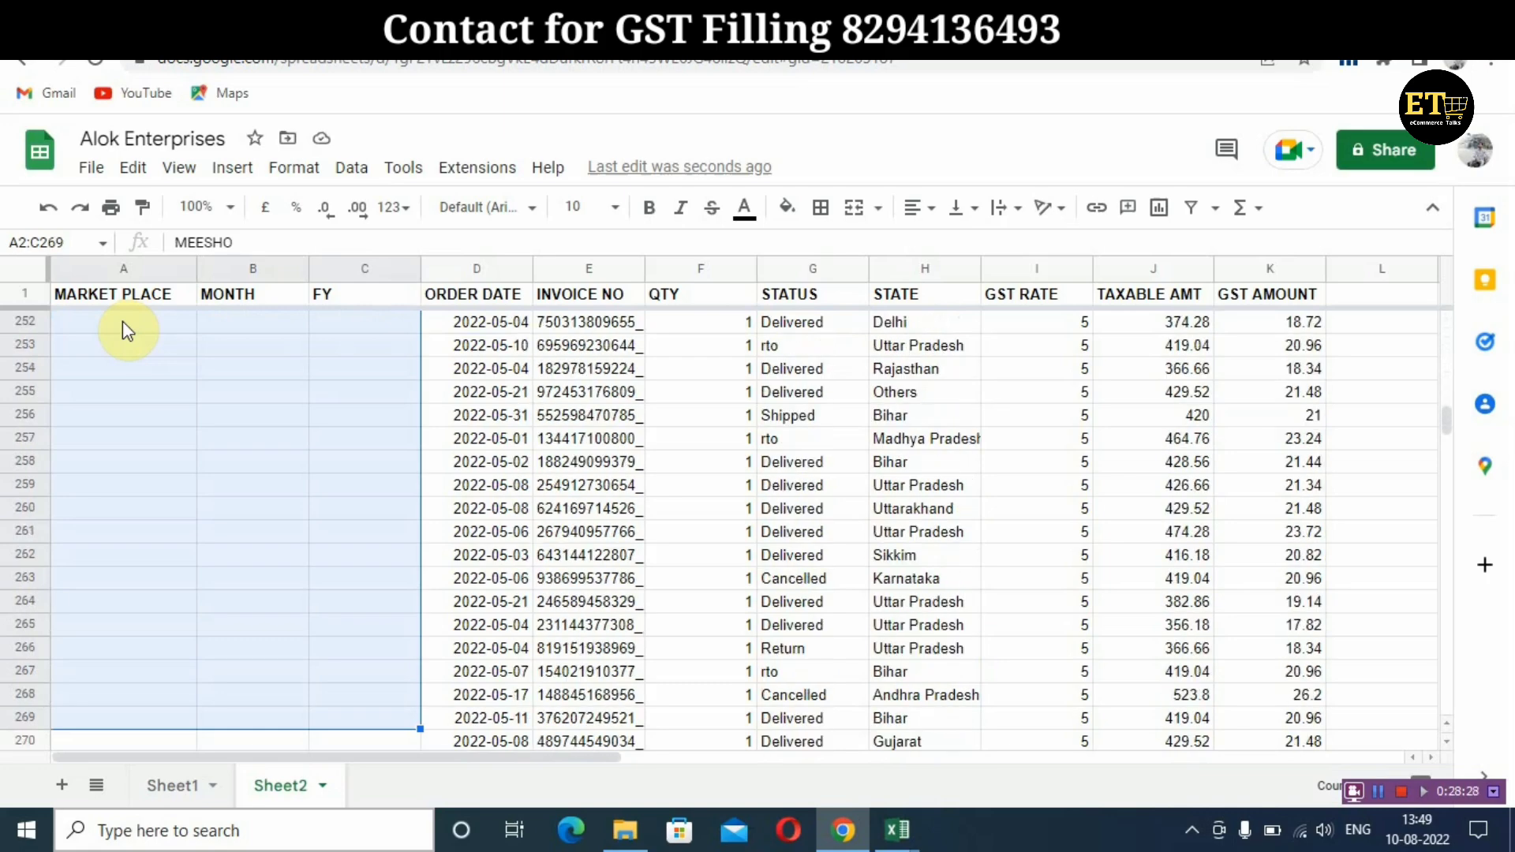
{"action": "key", "text": "shift+Down"}
{"action": "key", "text": "shift+Down"}
{"action": "key", "text": "shift+Down"}
{"action": "key", "text": "shift+Down"}
{"action": "key", "text": "shift+Down"}
{"action": "key", "text": "shift+Down"}
{"action": "key", "text": "shift+Down"}
{"action": "key", "text": "shift+Down"}
{"action": "key", "text": "shift+Down"}
{"action": "key", "text": "shift+Down"}
{"action": "key", "text": "shift+Down"}
{"action": "key", "text": "shift+Down"}
{"action": "key", "text": "shift+Down"}
{"action": "key", "text": "shift+Down"}
{"action": "key", "text": "shift+Down"}
{"action": "key", "text": "shift+Down"}
{"action": "key", "text": "shift+Down"}
{"action": "key", "text": "shift+Down"}
{"action": "key", "text": "shift+Down"}
{"action": "key", "text": "shift+Down"}
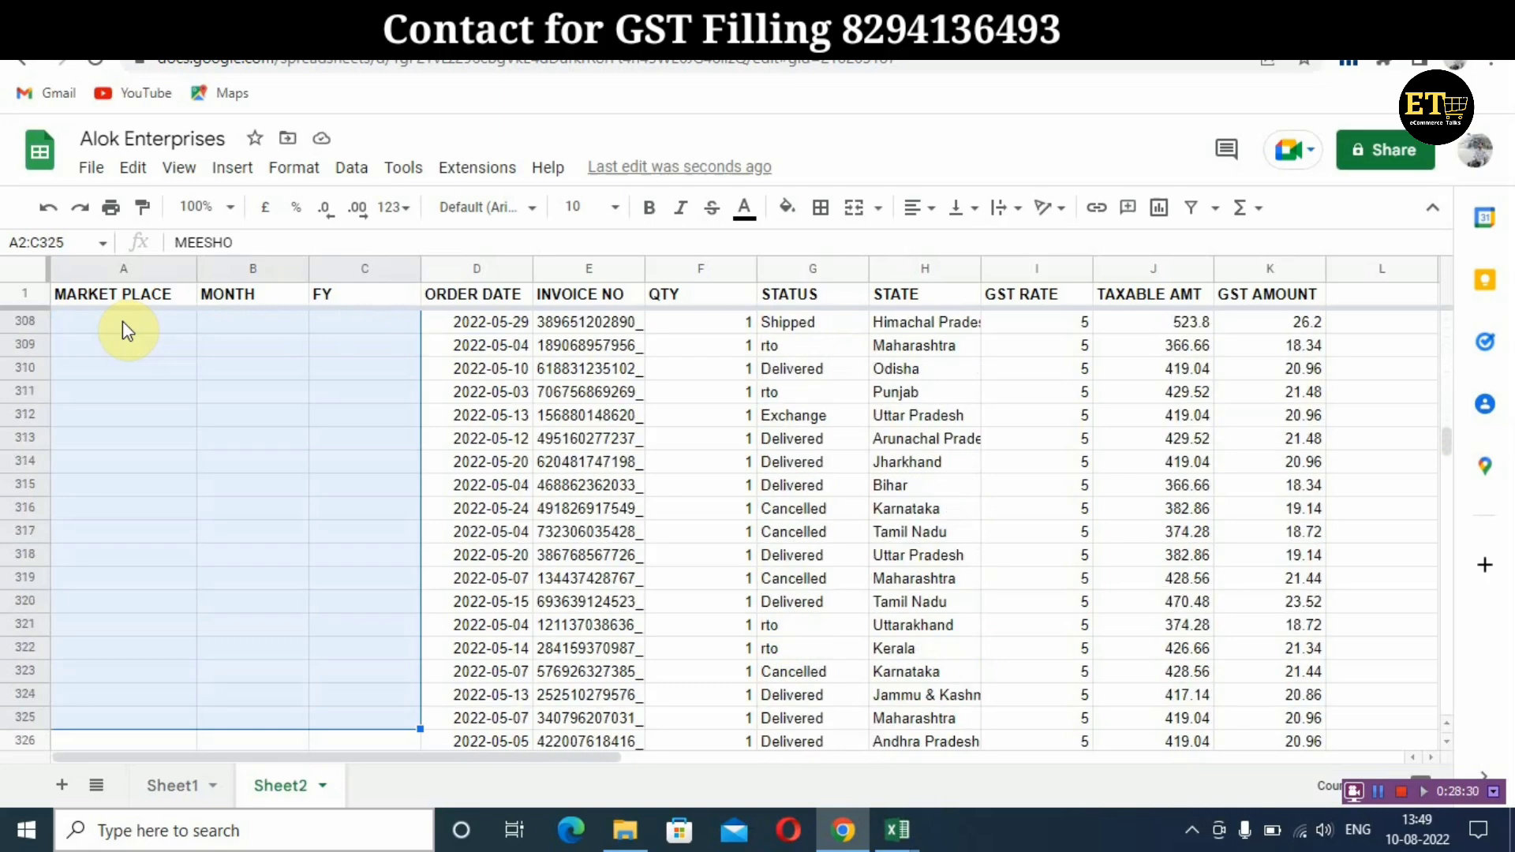
{"action": "key", "text": "shift+Down"}
{"action": "key", "text": "shift+Down"}
{"action": "key", "text": "shift+Down"}
{"action": "key", "text": "shift+Down"}
{"action": "key", "text": "shift+Down"}
{"action": "key", "text": "shift+Down"}
{"action": "key", "text": "shift+Down"}
{"action": "key", "text": "shift+Down"}
{"action": "key", "text": "shift+Down"}
{"action": "key", "text": "shift+Down"}
{"action": "key", "text": "shift+Down"}
{"action": "key", "text": "shift+Down"}
{"action": "key", "text": "shift+Down"}
{"action": "key", "text": "shift+Down"}
{"action": "key", "text": "shift+Down"}
{"action": "key", "text": "shift+Down"}
{"action": "key", "text": "shift+Down"}
{"action": "key", "text": "shift+Down"}
{"action": "key", "text": "shift+Down"}
{"action": "key", "text": "shift+Down"}
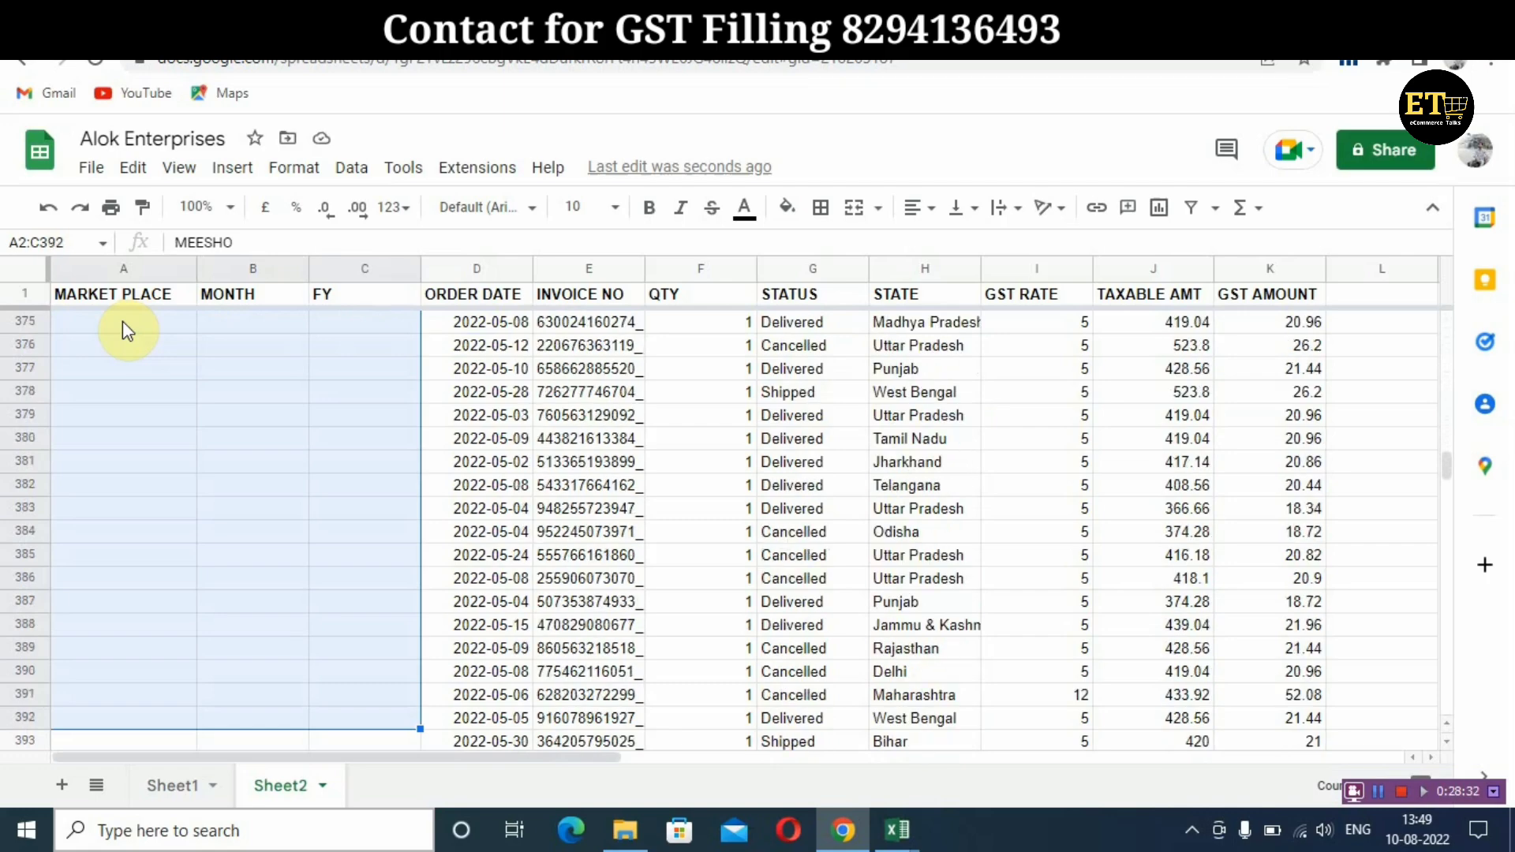
Extend the selection down to the last order row and paste the copied market place, month and FY values into A2:C678
{"action": "key", "text": "shift+Down"}
{"action": "key", "text": "shift+Down"}
{"action": "key", "text": "shift+Down"}
{"action": "key", "text": "shift+Down"}
{"action": "key", "text": "shift+Down"}
{"action": "key", "text": "shift+Down"}
{"action": "key", "text": "shift+Down"}
{"action": "key", "text": "shift+Down"}
{"action": "key", "text": "shift+Down"}
{"action": "key", "text": "shift+Down"}
{"action": "key", "text": "shift+Down"}
{"action": "key", "text": "shift+Down"}
{"action": "key", "text": "shift+Down"}
{"action": "key", "text": "shift+Down"}
{"action": "key", "text": "shift+Down"}
{"action": "key", "text": "shift+Down"}
{"action": "key", "text": "shift+Down"}
{"action": "key", "text": "shift+Down"}
{"action": "key", "text": "shift+Down"}
{"action": "key", "text": "shift+Down"}
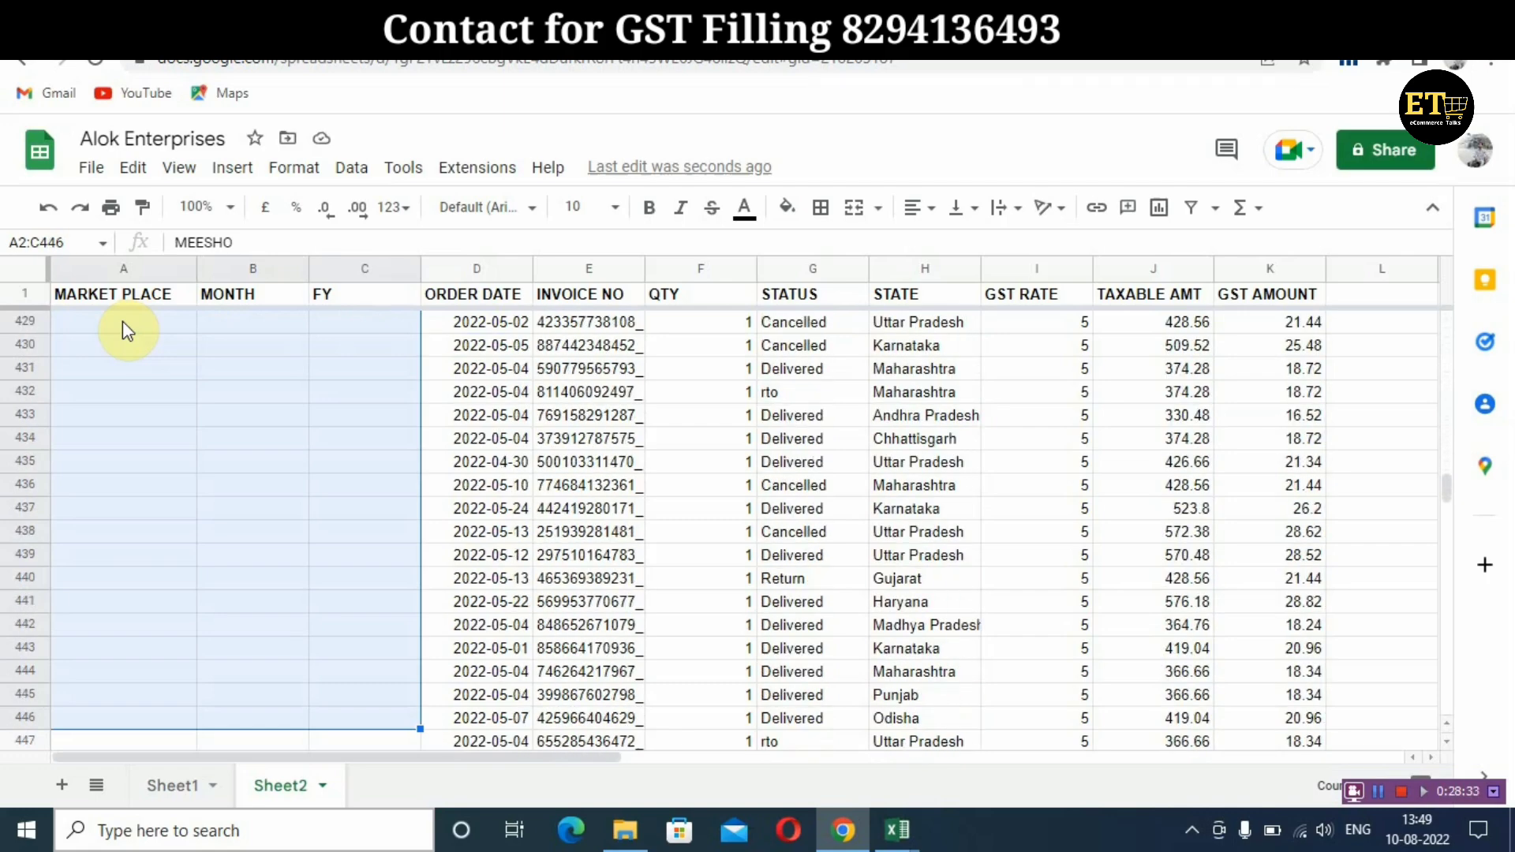
{"action": "key", "text": "shift+Down"}
{"action": "key", "text": "shift+Down"}
{"action": "key", "text": "shift+Down"}
{"action": "key", "text": "shift+Down"}
{"action": "key", "text": "shift+Down"}
{"action": "key", "text": "shift+Down"}
{"action": "key", "text": "shift+Down"}
{"action": "key", "text": "shift+Down"}
{"action": "key", "text": "shift+Down"}
{"action": "key", "text": "shift+Down"}
{"action": "key", "text": "shift+Down"}
{"action": "key", "text": "shift+Down"}
{"action": "key", "text": "shift+Down"}
{"action": "key", "text": "shift+Down"}
{"action": "key", "text": "shift+Down"}
{"action": "key", "text": "shift+Down"}
{"action": "key", "text": "shift+Down"}
{"action": "key", "text": "shift+Down"}
{"action": "key", "text": "shift+Down"}
{"action": "key", "text": "shift+Down"}
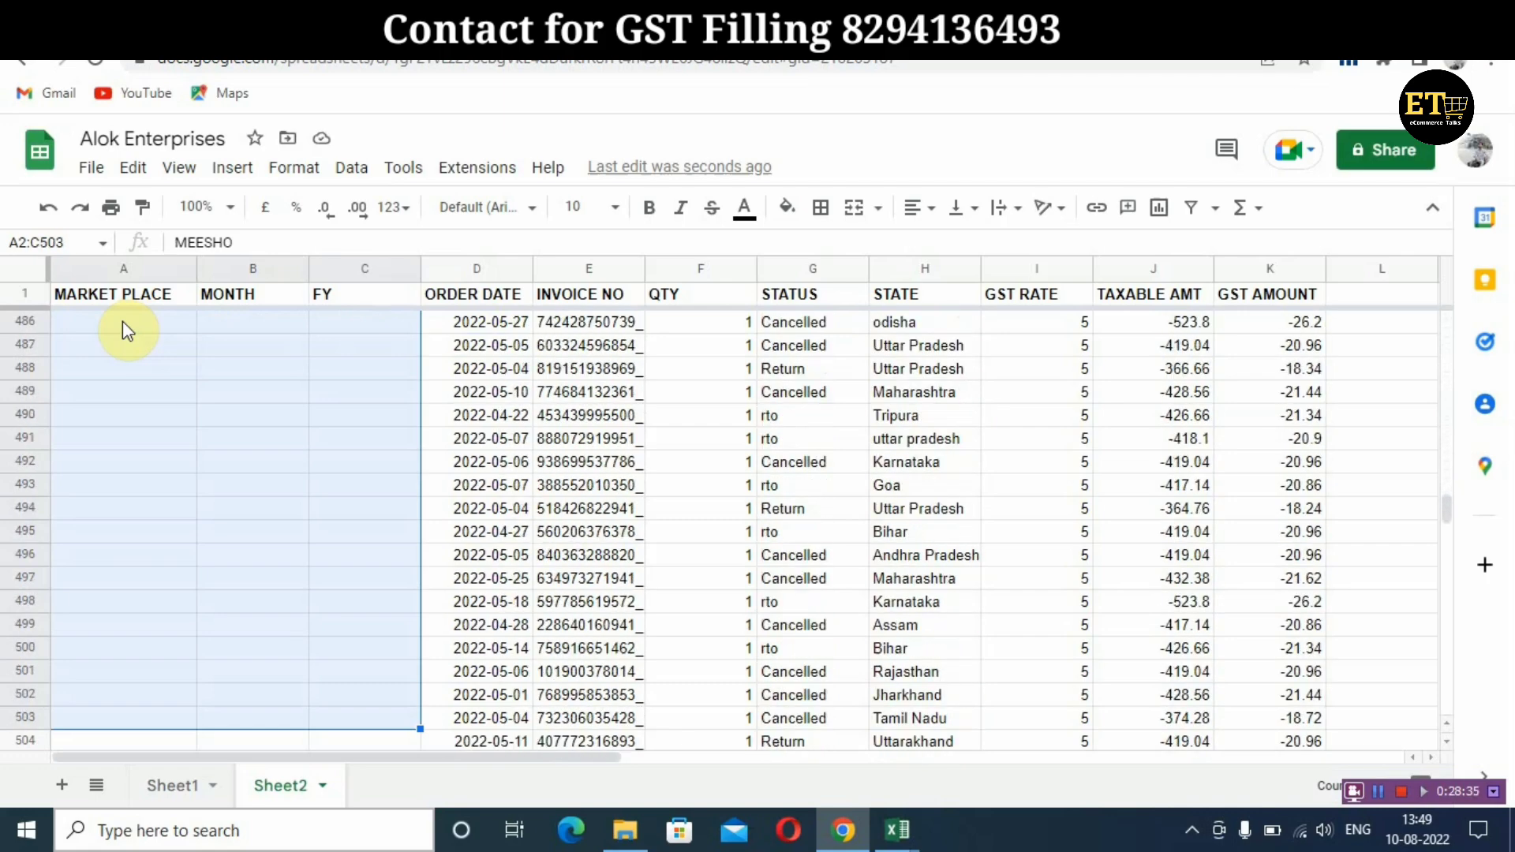
{"action": "key", "text": "shift+Down"}
{"action": "key", "text": "shift+Down"}
{"action": "key", "text": "shift+Down"}
{"action": "key", "text": "shift+Down"}
{"action": "key", "text": "shift+Down"}
{"action": "key", "text": "shift+Down"}
{"action": "key", "text": "shift+Down"}
{"action": "key", "text": "shift+Down"}
{"action": "key", "text": "shift+Down"}
{"action": "key", "text": "shift+Down"}
{"action": "key", "text": "shift+Down"}
{"action": "key", "text": "shift+Down"}
{"action": "key", "text": "shift+Down"}
{"action": "key", "text": "shift+Down"}
{"action": "key", "text": "shift+Down"}
{"action": "key", "text": "shift+Down"}
{"action": "key", "text": "shift+Down"}
{"action": "key", "text": "shift+Down"}
{"action": "key", "text": "shift+Down"}
{"action": "key", "text": "shift+Down"}
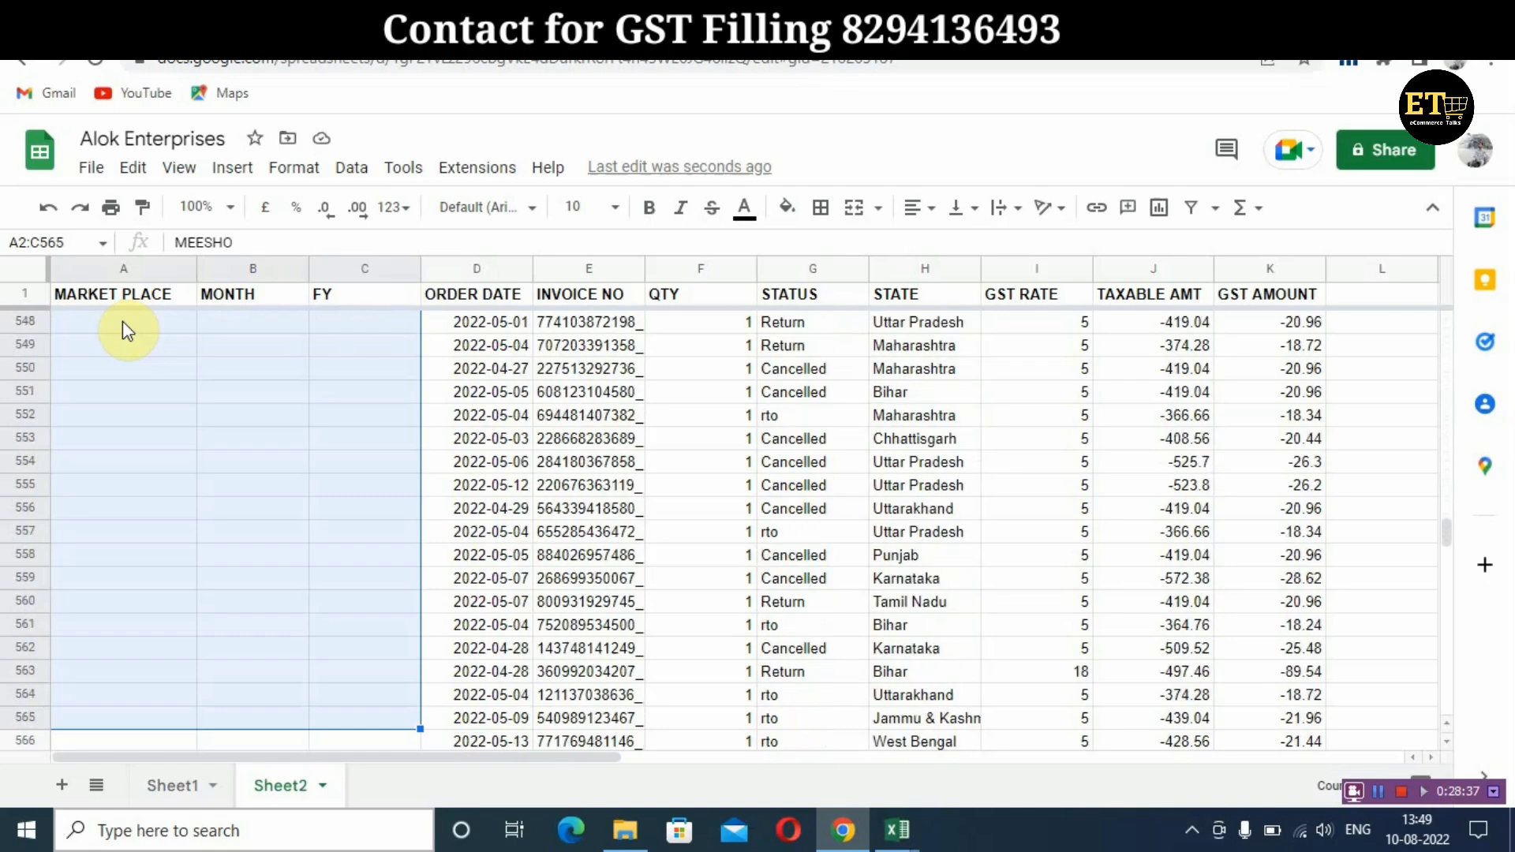
{"action": "key", "text": "shift+Down"}
{"action": "key", "text": "shift+Down"}
{"action": "key", "text": "shift+Down"}
{"action": "key", "text": "shift+Down"}
{"action": "key", "text": "shift+Down"}
{"action": "key", "text": "shift+Down"}
{"action": "key", "text": "shift+Down"}
{"action": "key", "text": "shift+Down"}
{"action": "key", "text": "shift+Down"}
{"action": "key", "text": "shift+Down"}
{"action": "key", "text": "shift+Down"}
{"action": "key", "text": "shift+Down"}
{"action": "key", "text": "shift+Down"}
{"action": "key", "text": "shift+Down"}
{"action": "key", "text": "shift+Down"}
{"action": "key", "text": "shift+Down"}
{"action": "key", "text": "shift+Down"}
{"action": "key", "text": "shift+Down"}
{"action": "key", "text": "shift+Down"}
{"action": "key", "text": "shift+Down"}
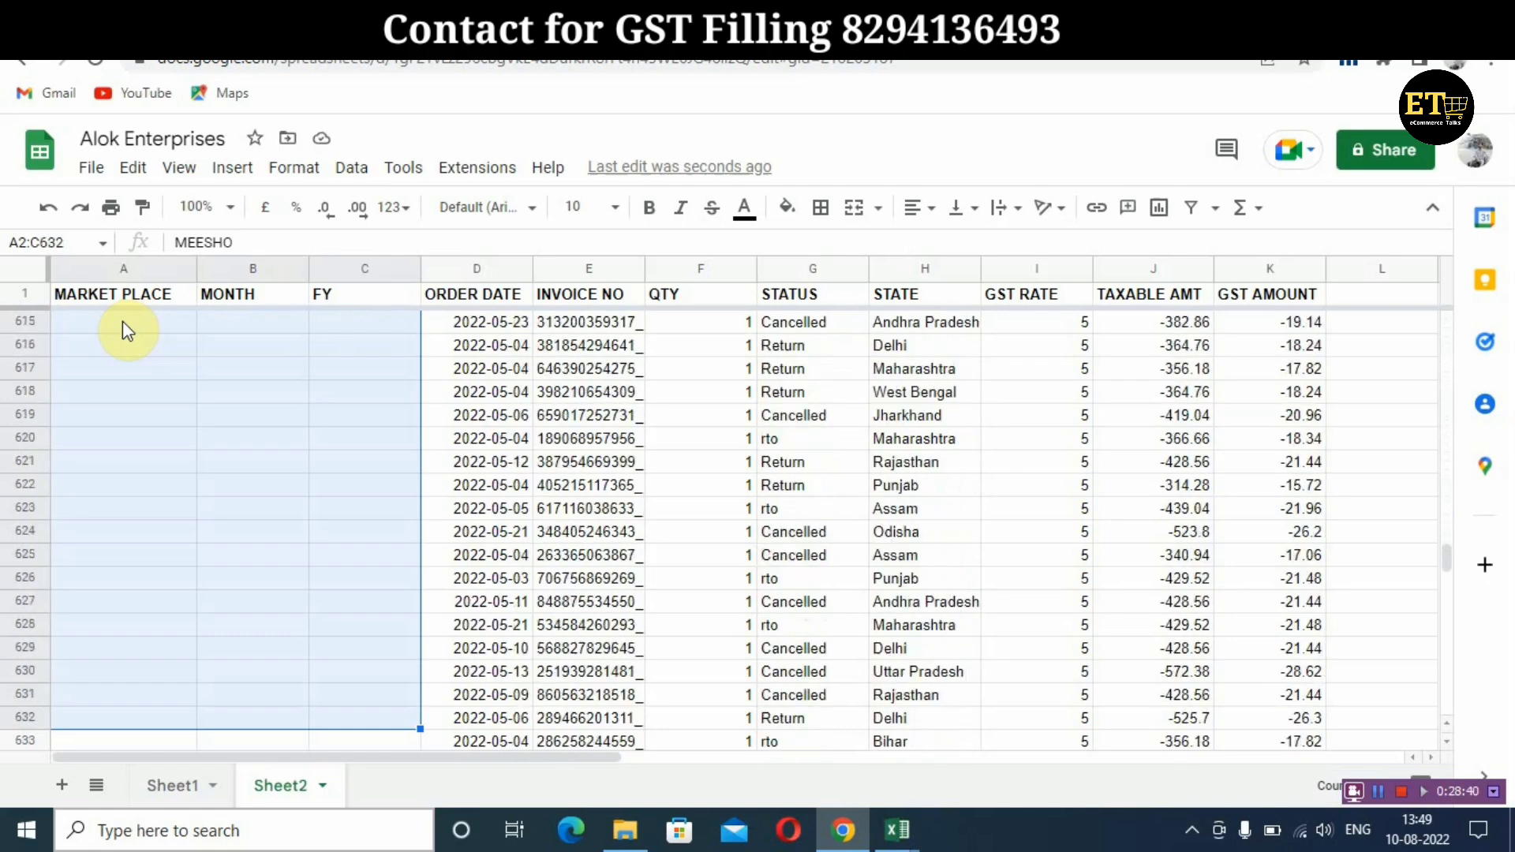
{"action": "key", "text": "shift+Down"}
{"action": "key", "text": "shift+Down"}
{"action": "key", "text": "shift+Down"}
{"action": "key", "text": "shift+Down"}
{"action": "key", "text": "shift+Down"}
{"action": "key", "text": "shift+Down"}
{"action": "key", "text": "shift+Down"}
{"action": "key", "text": "shift+Down"}
{"action": "key", "text": "shift+Down"}
{"action": "key", "text": "shift+Down"}
{"action": "key", "text": "shift+Down"}
{"action": "key", "text": "shift+Down"}
{"action": "key", "text": "shift+Down"}
{"action": "key", "text": "shift+Down"}
{"action": "key", "text": "shift+Down"}
{"action": "key", "text": "shift+Down"}
{"action": "key", "text": "shift+Down"}
{"action": "key", "text": "shift+Down"}
{"action": "key", "text": "shift+Down"}
{"action": "key", "text": "shift+Down"}
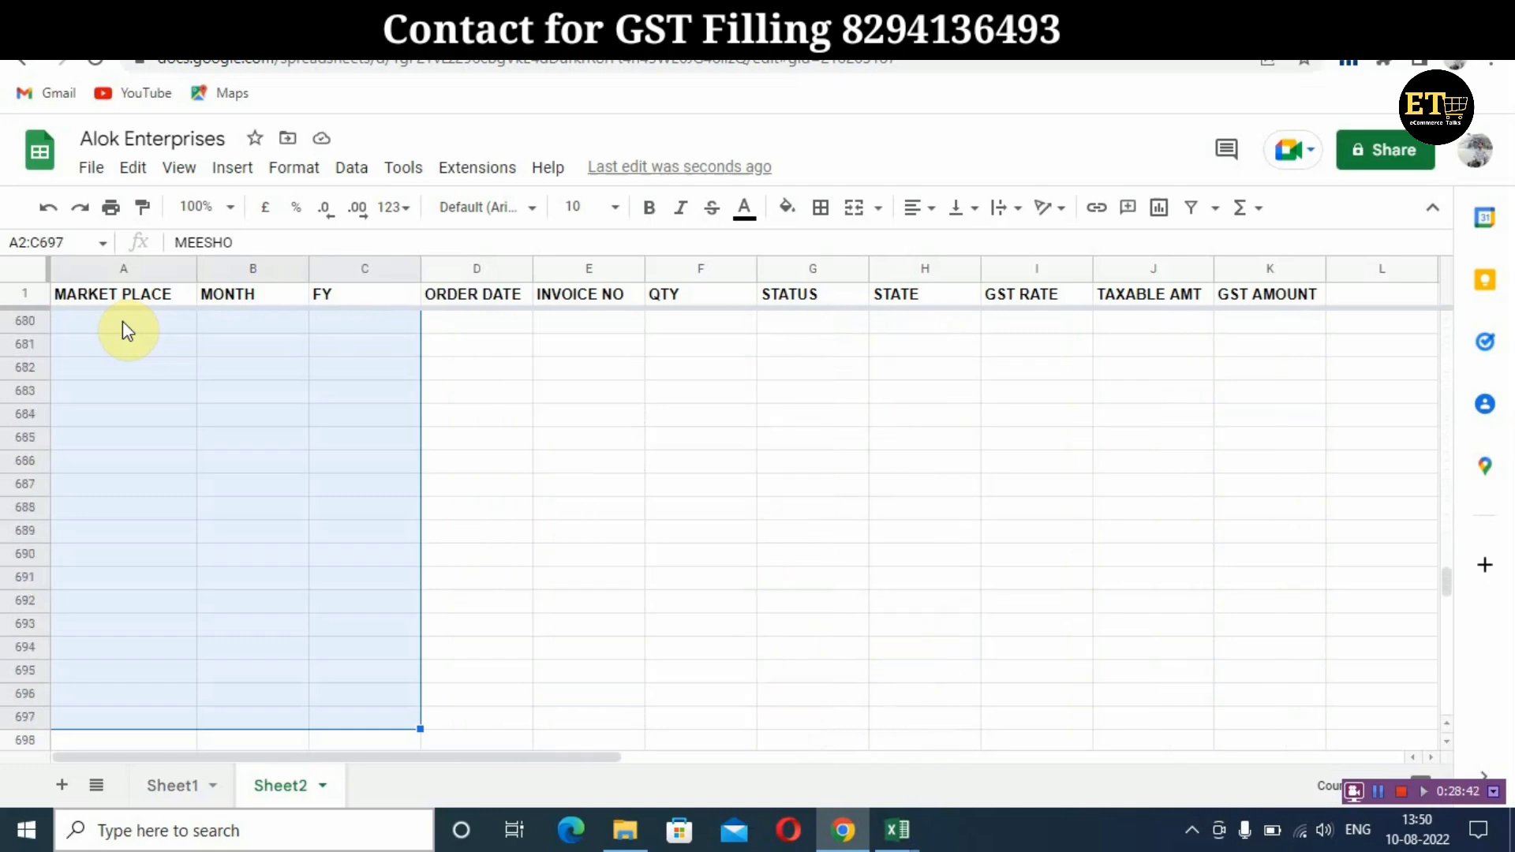
{"action": "key", "text": "shift+Up"}
{"action": "key", "text": "shift+Up"}
{"action": "key", "text": "shift+Up"}
{"action": "key", "text": "shift+Up"}
{"action": "key", "text": "shift+Up"}
{"action": "key", "text": "shift+Up"}
{"action": "key", "text": "shift+Up"}
{"action": "key", "text": "shift+Up"}
{"action": "key", "text": "shift+Up"}
{"action": "key", "text": "shift+Up"}
{"action": "key", "text": "shift+Up"}
{"action": "key", "text": "shift+Up"}
{"action": "key", "text": "shift+Up"}
{"action": "key", "text": "shift+Up"}
{"action": "key", "text": "shift+Up"}
{"action": "key", "text": "shift+Up"}
{"action": "key", "text": "shift+Up"}
{"action": "key", "text": "shift+Up"}
{"action": "key", "text": "shift+Up"}
{"action": "key", "text": "shift+Up"}
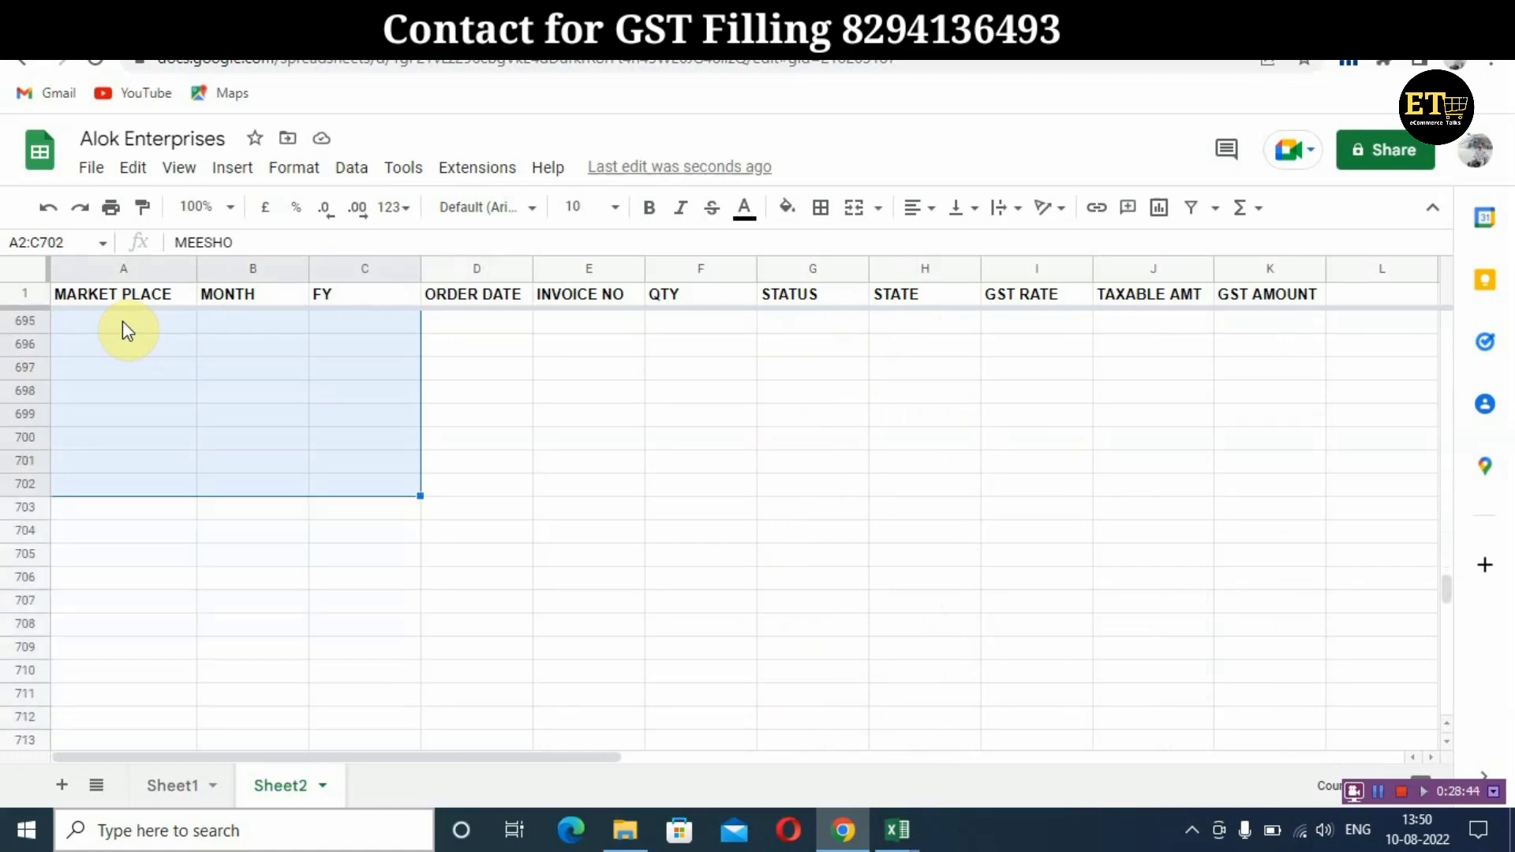
{"action": "key", "text": "shift+Up"}
{"action": "key", "text": "shift+Up"}
{"action": "key", "text": "shift+Up"}
{"action": "key", "text": "shift+Up"}
{"action": "key", "text": "shift+Up"}
{"action": "key", "text": "shift+Up"}
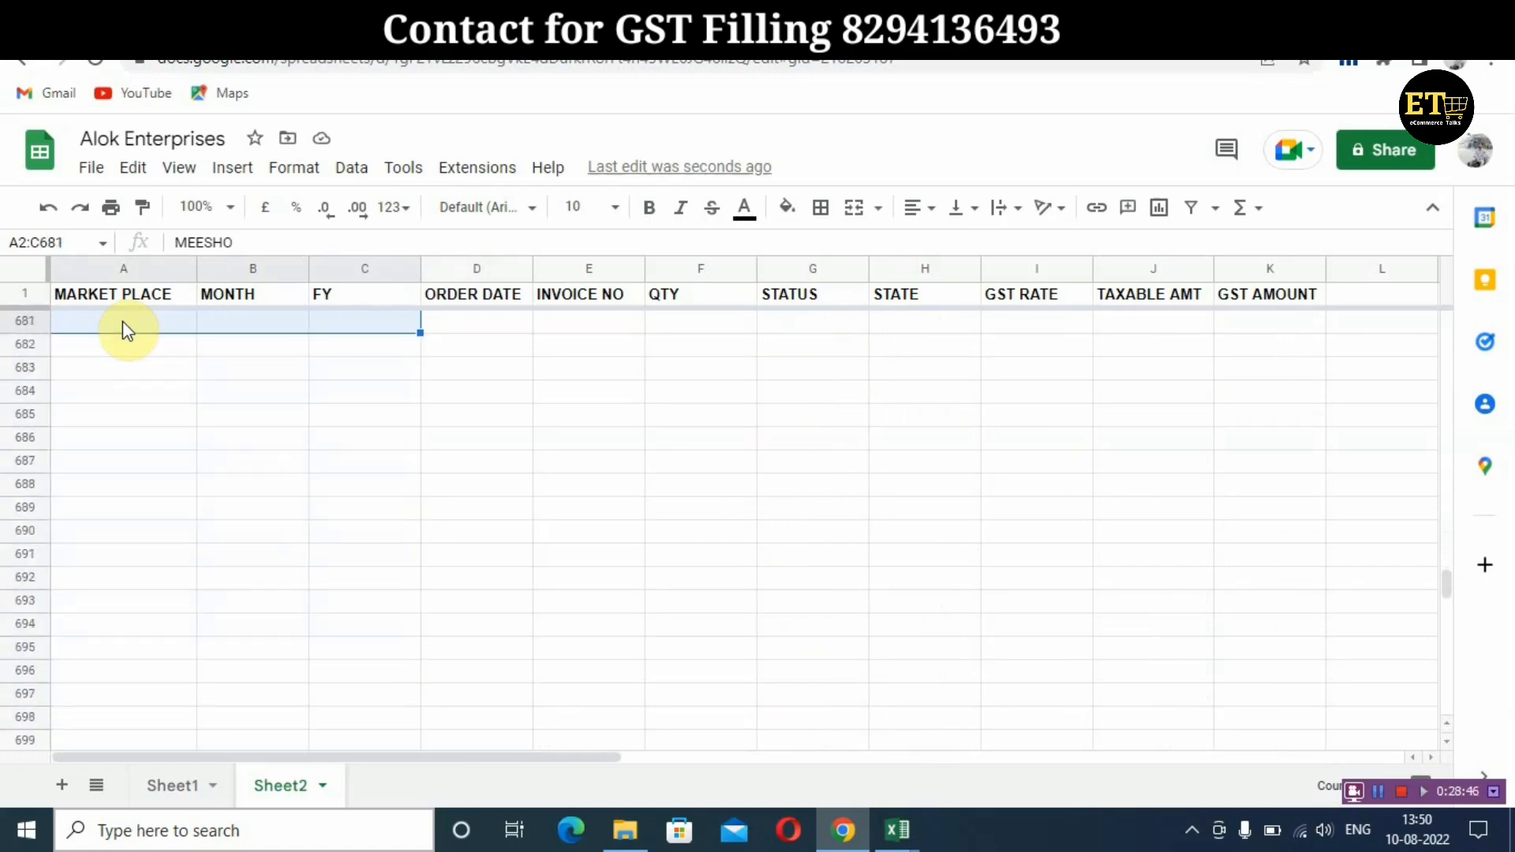
{"action": "key", "text": "shift+Down"}
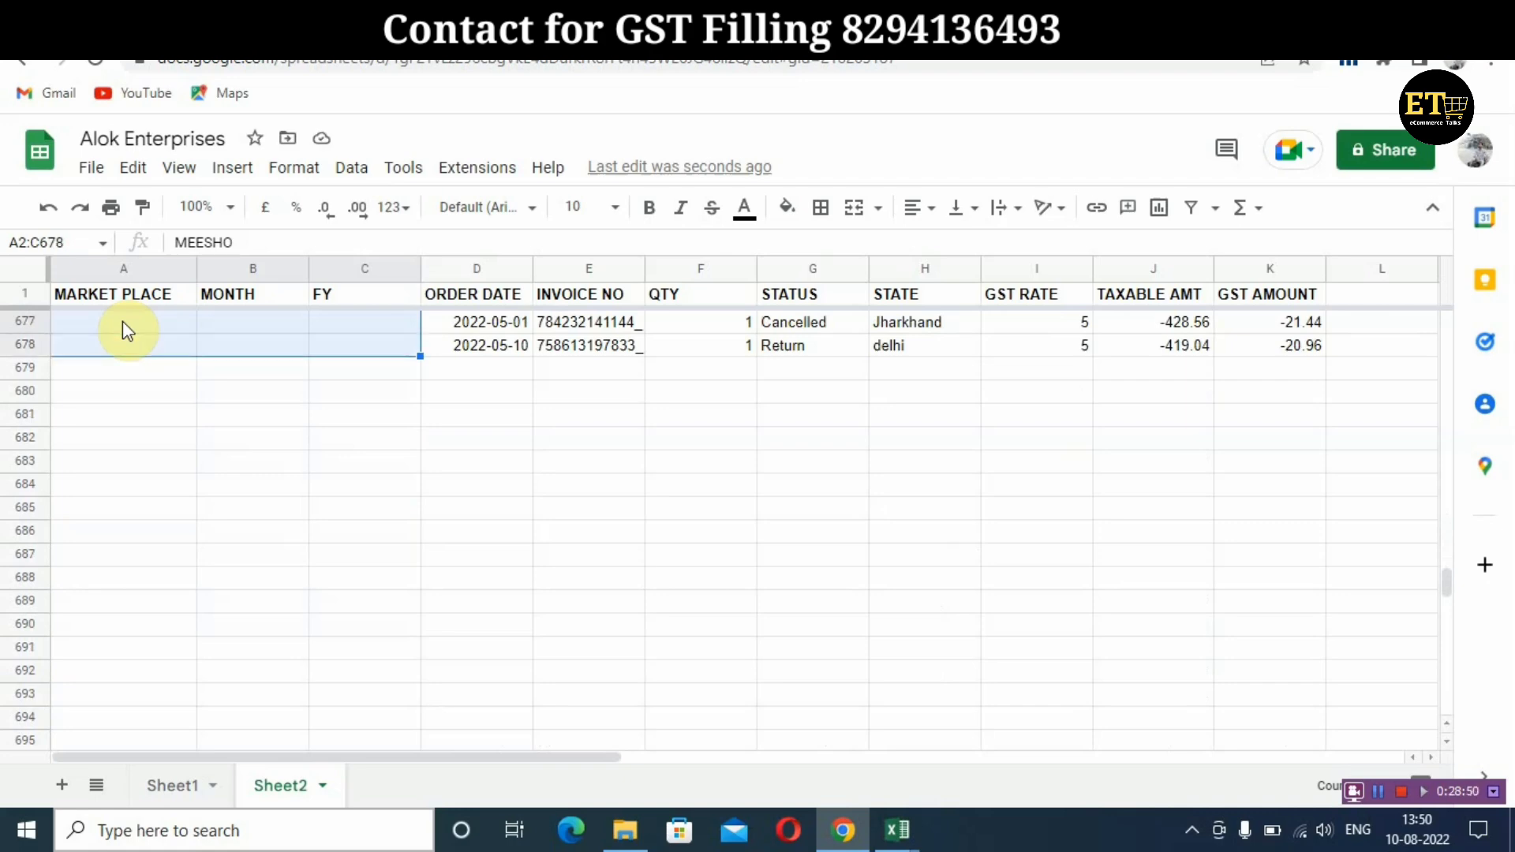
{"action": "key", "text": "ctrl+v"}
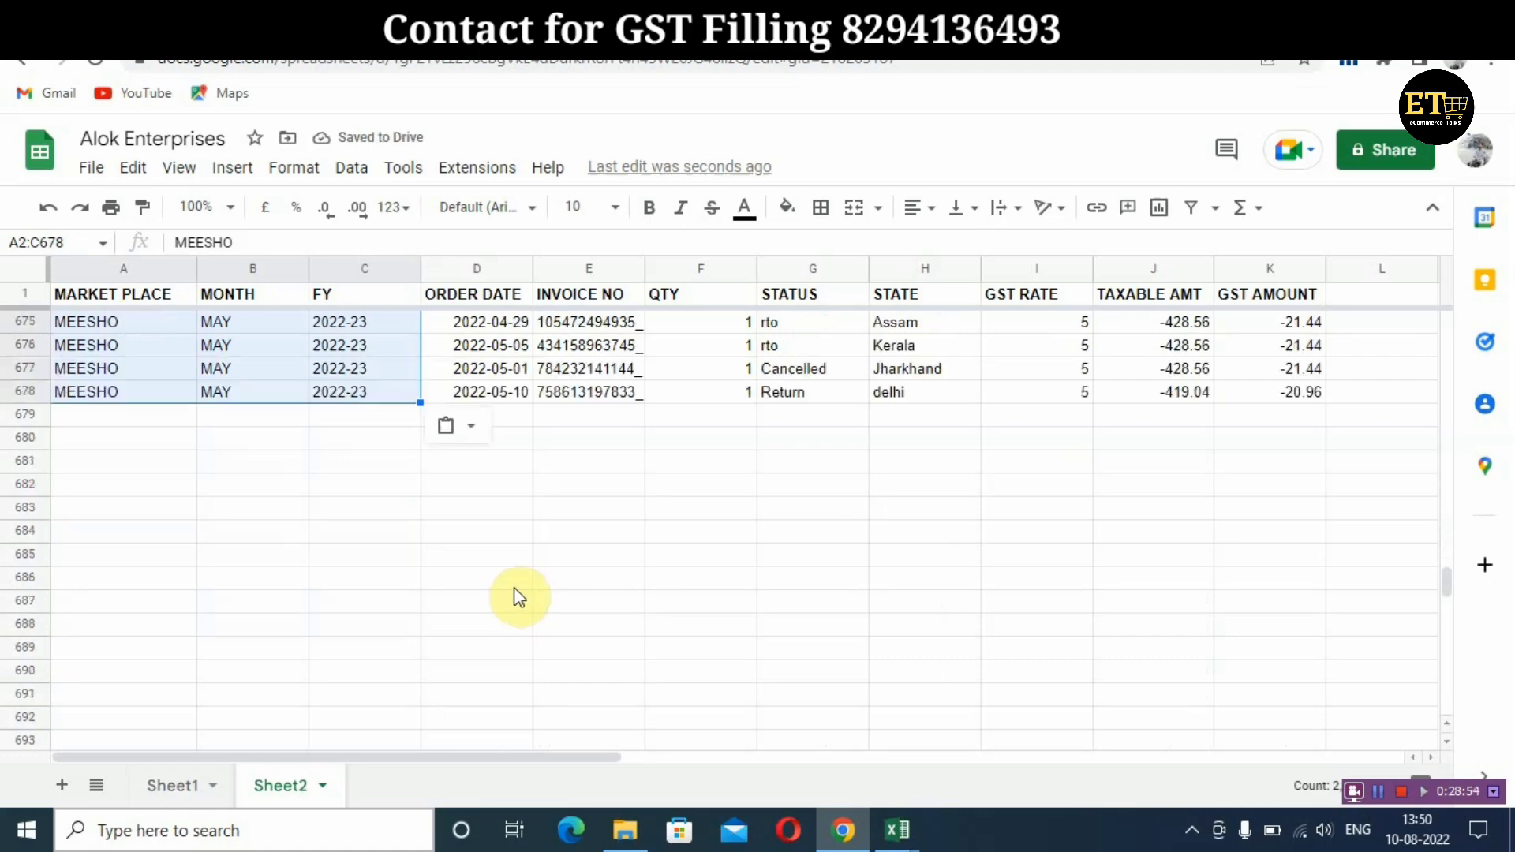
{"action": "scroll", "coordinate": [514, 598], "scroll_direction": "up", "scroll_amount": 10}
{"action": "scroll", "coordinate": [495, 576], "scroll_direction": "up", "scroll_amount": 8}
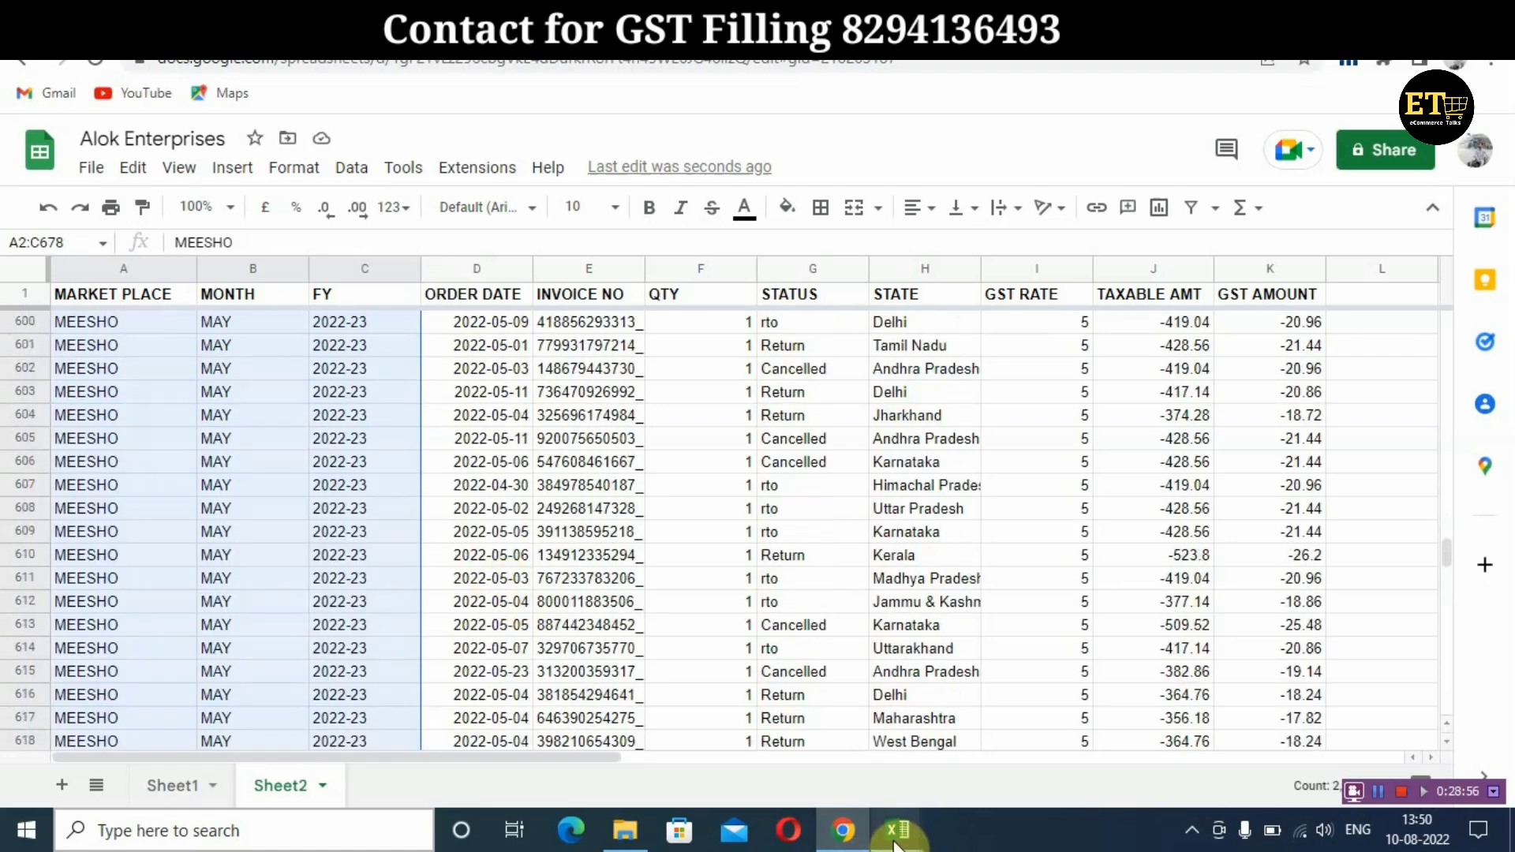
{"action": "mouse_move", "coordinate": [895, 843]}
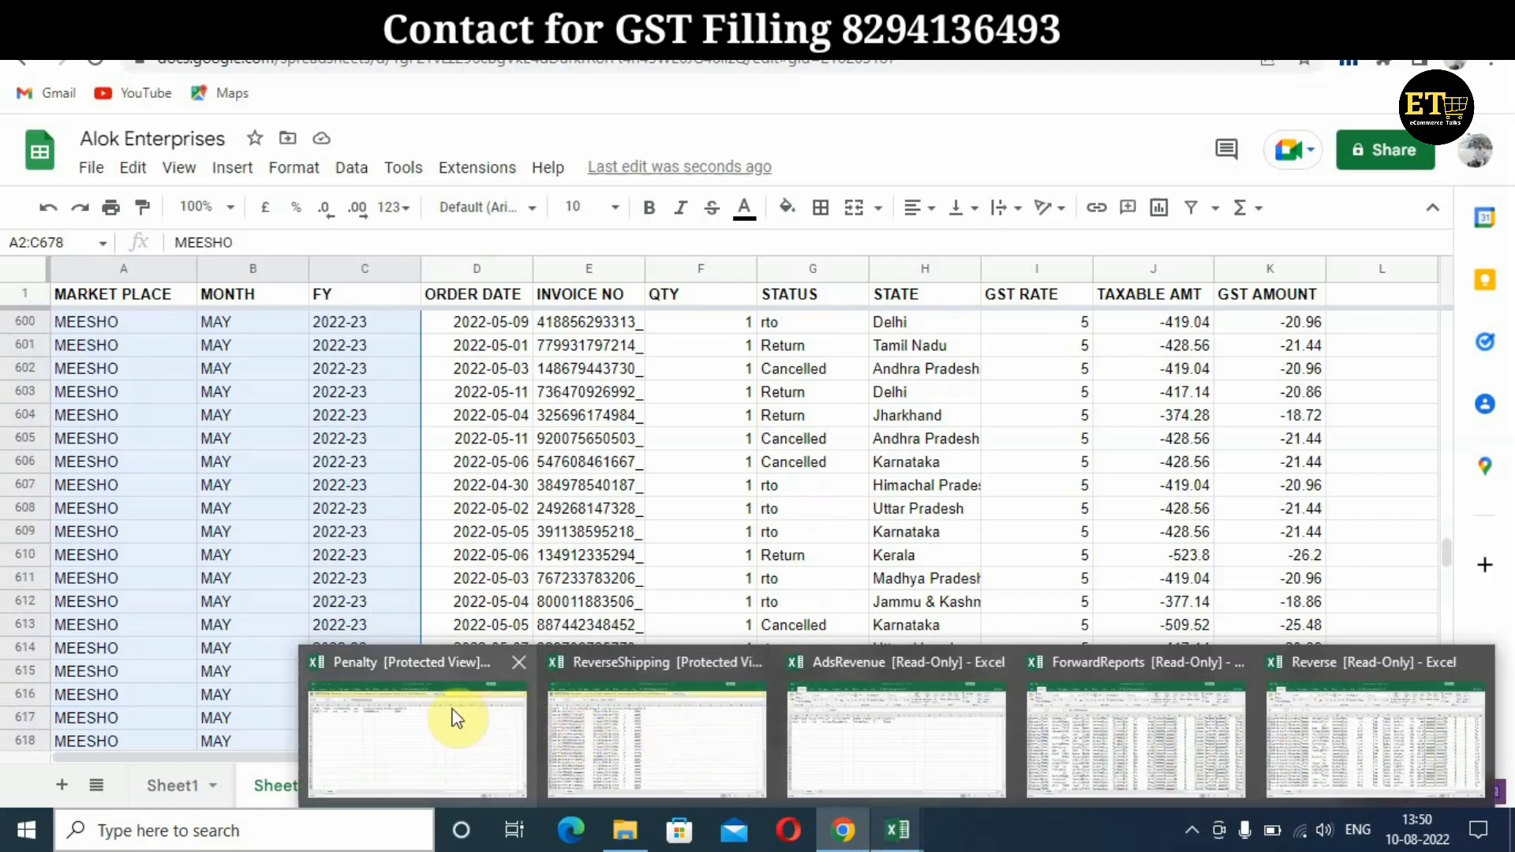
{"action": "mouse_move", "coordinate": [1143, 696]}
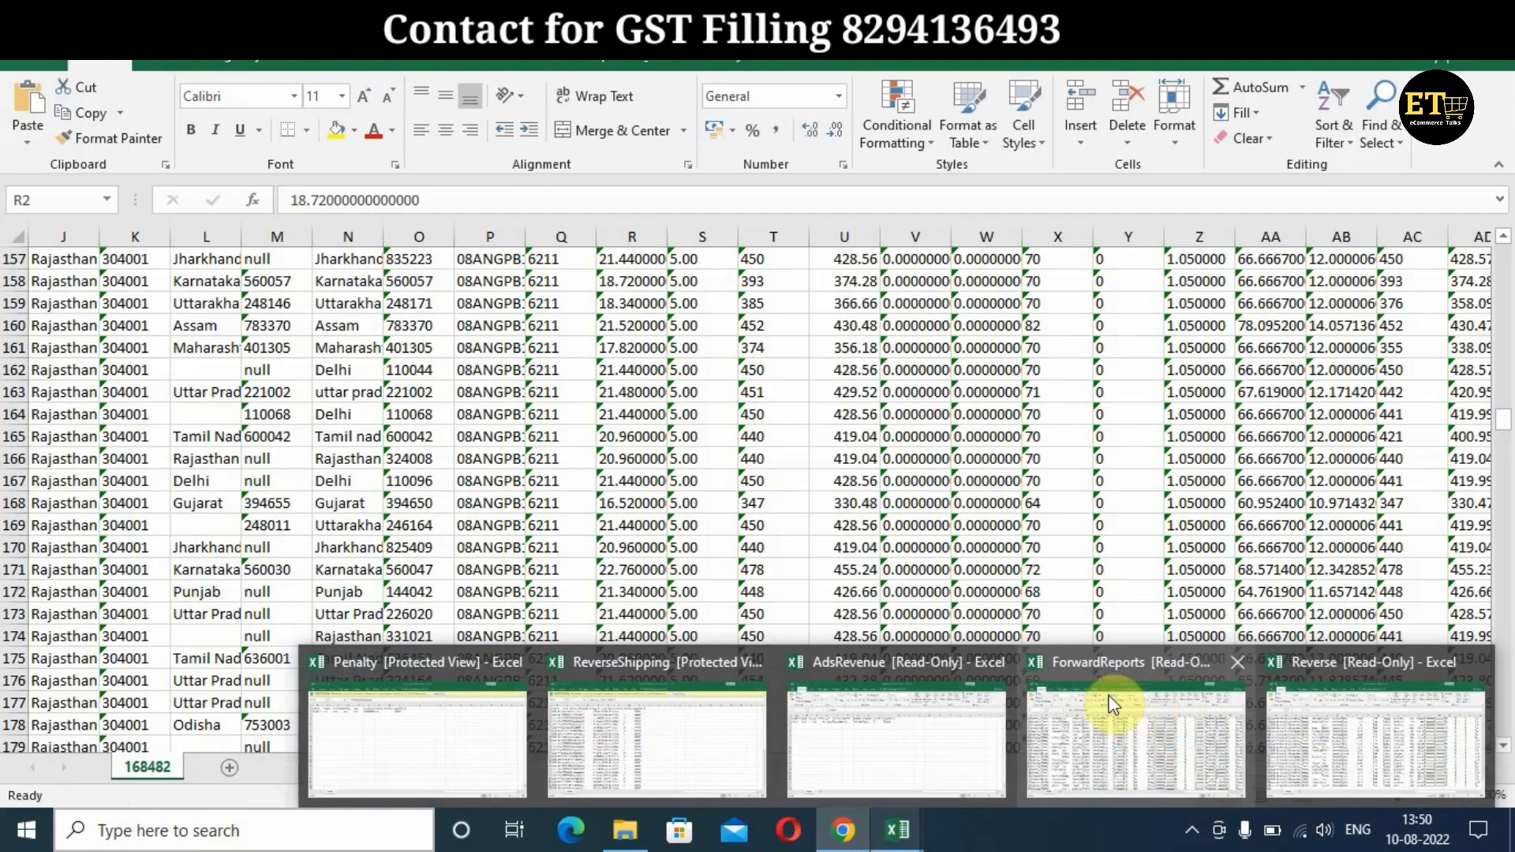
{"action": "mouse_move", "coordinate": [1387, 740]}
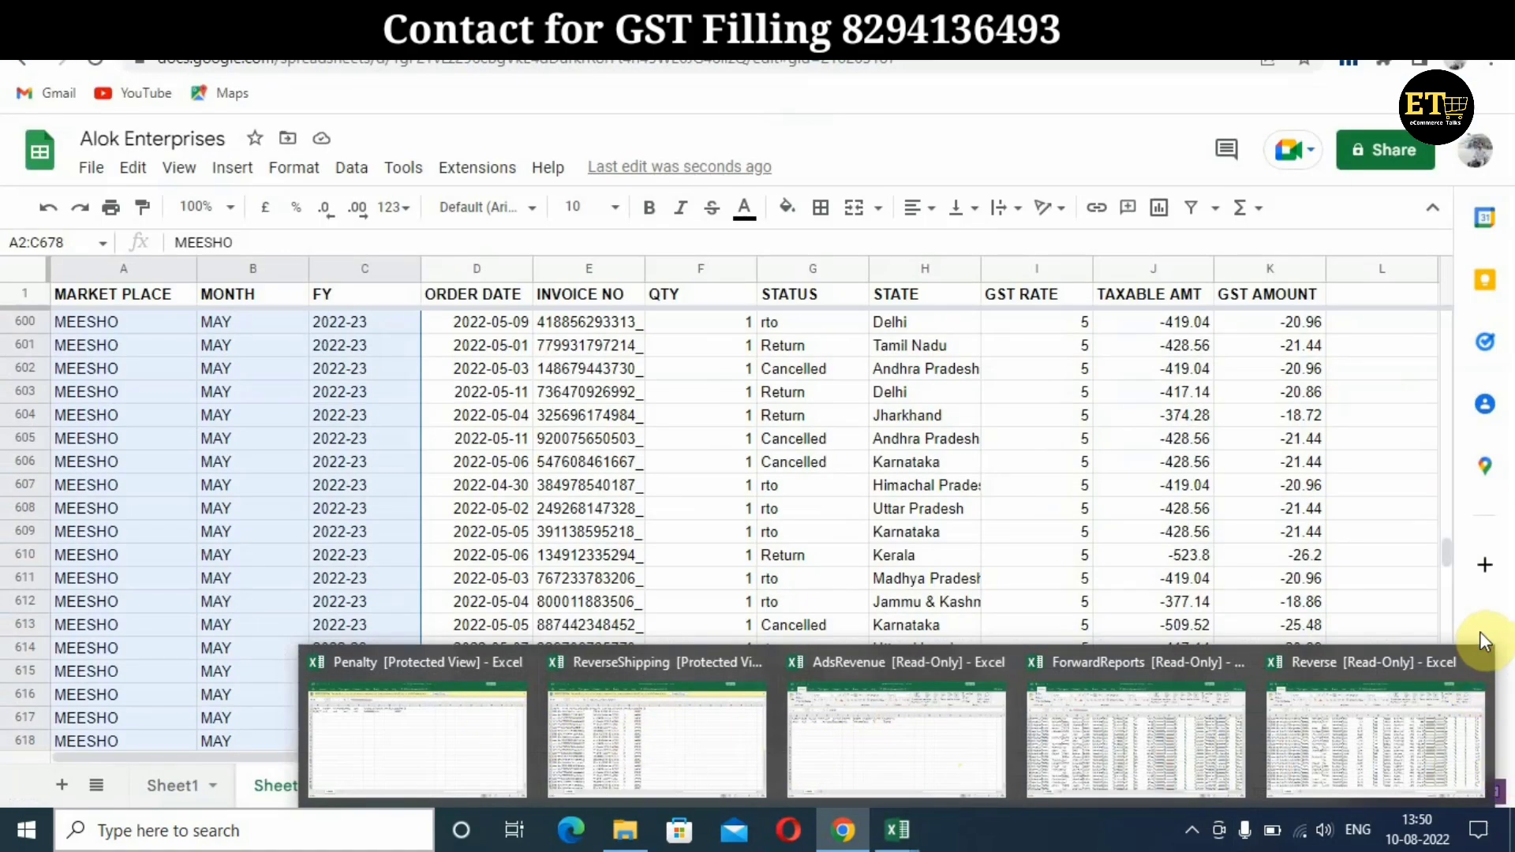
{"action": "left_click", "coordinate": [1334, 508]}
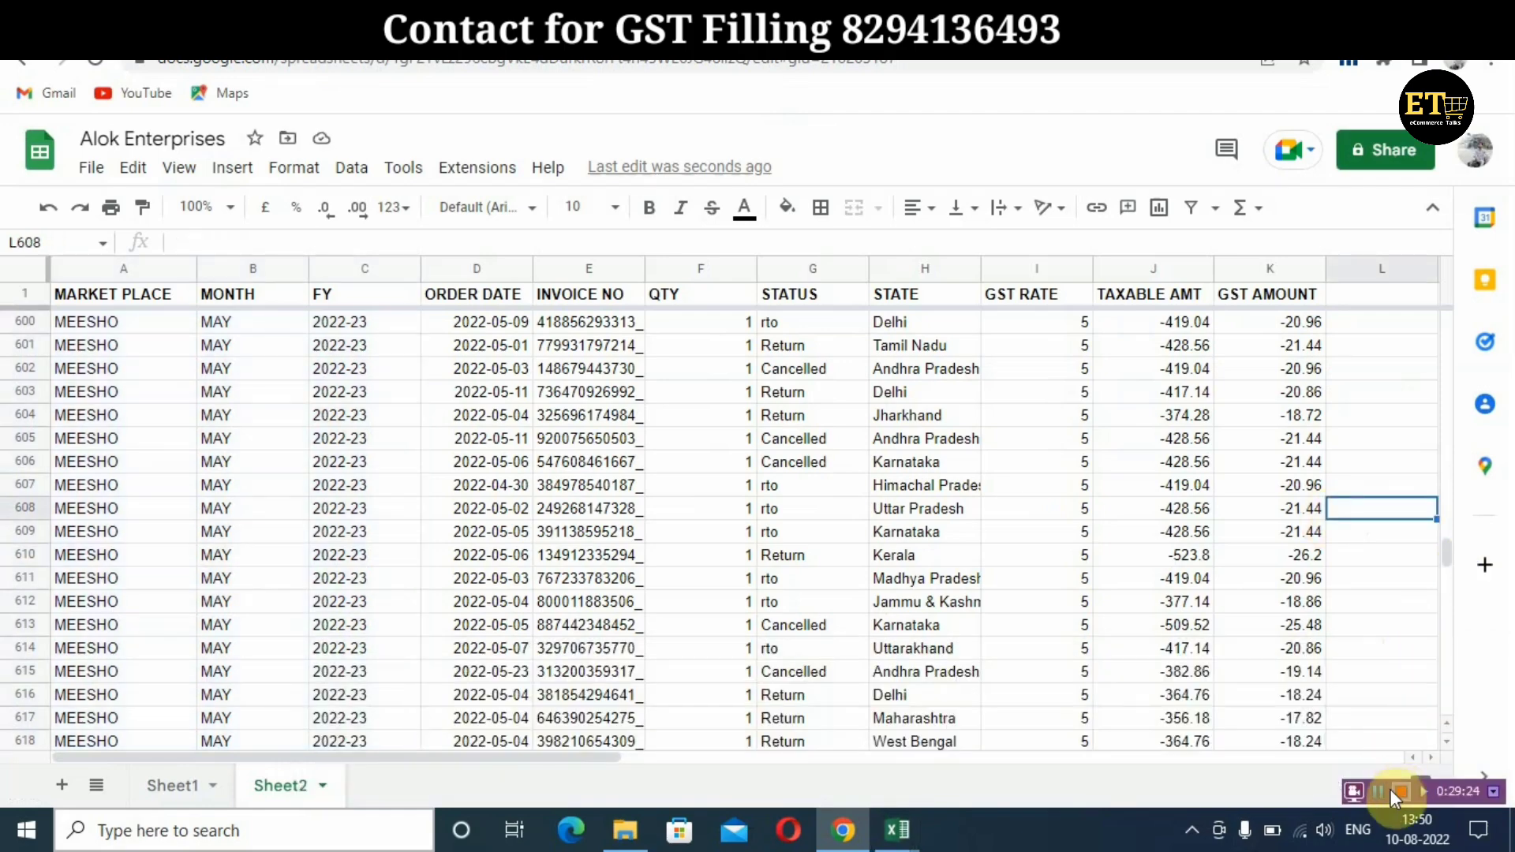
Start inserting a pivot table and set its data range to columns A through K of Sheet2
{"action": "scroll", "coordinate": [1057, 509], "scroll_direction": "up", "scroll_amount": 1}
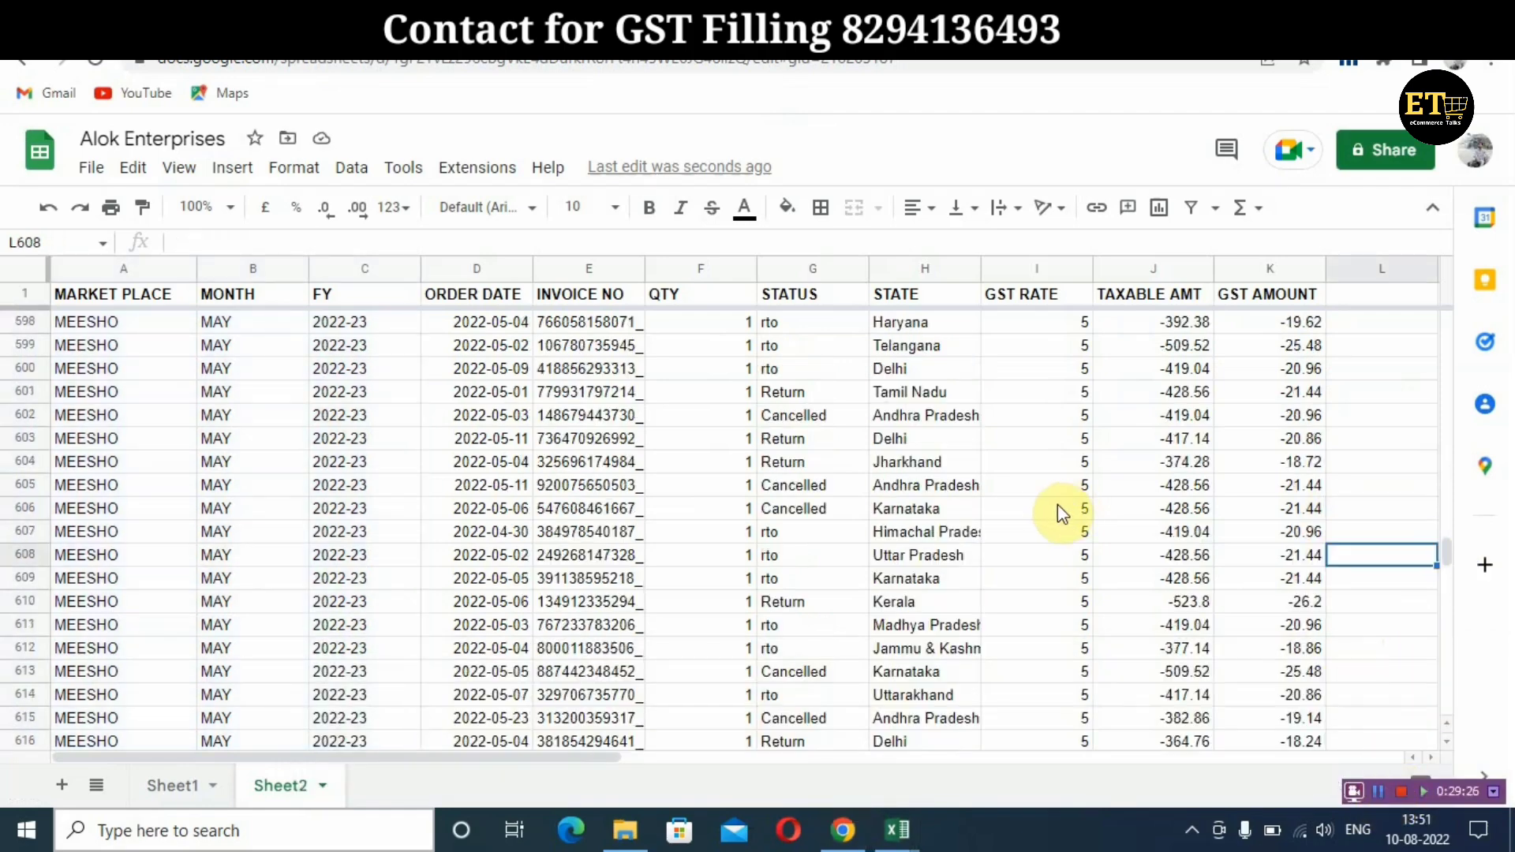
{"action": "scroll", "coordinate": [1057, 509], "scroll_direction": "up", "scroll_amount": 20}
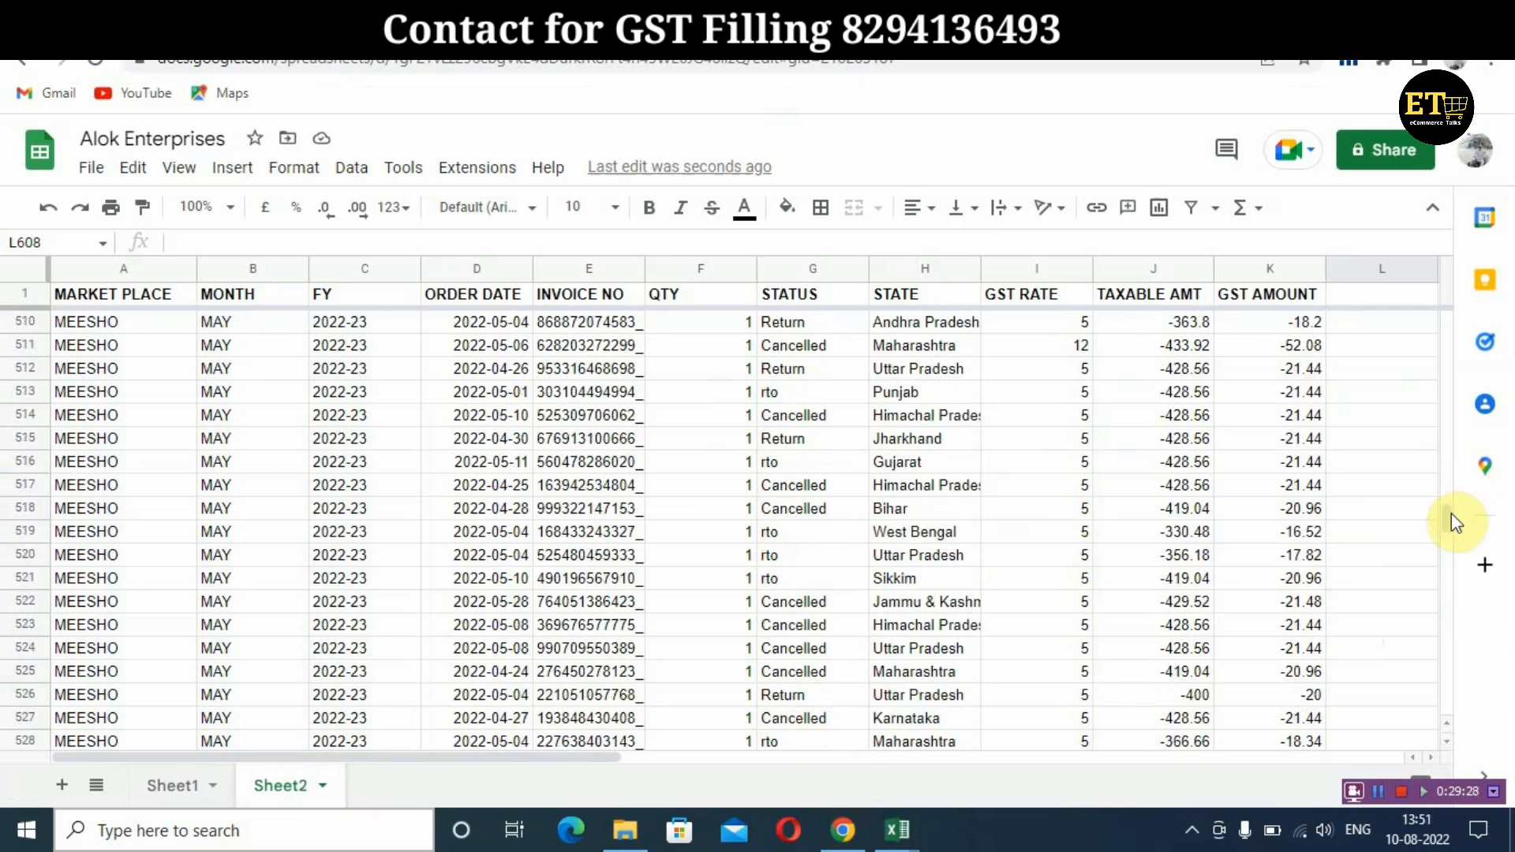
{"action": "left_click_drag", "start_coordinate": [1448, 516], "coordinate": [1447, 281]}
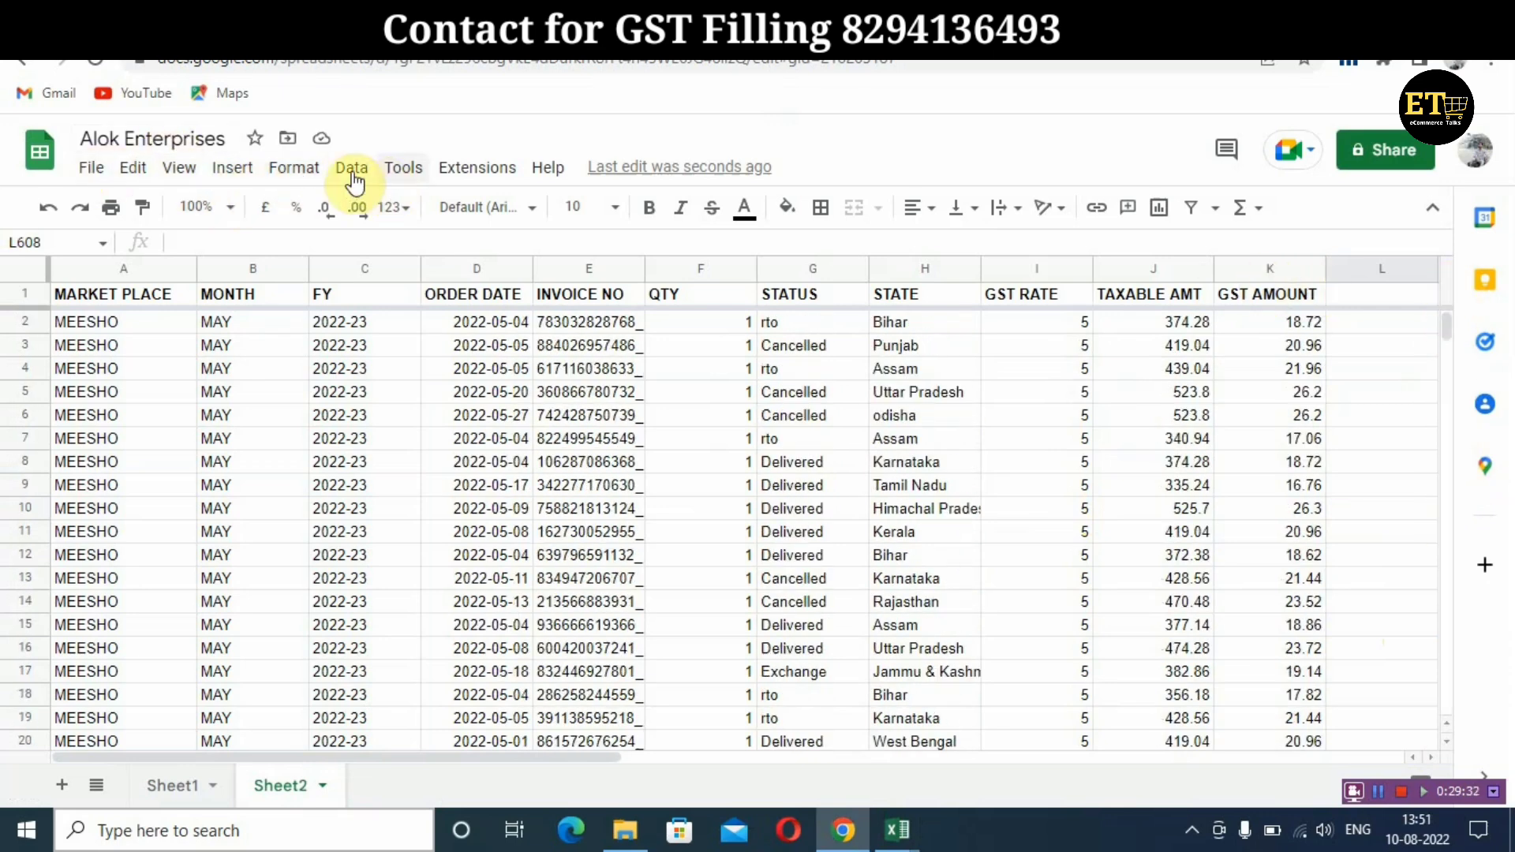
{"action": "left_click", "coordinate": [237, 168]}
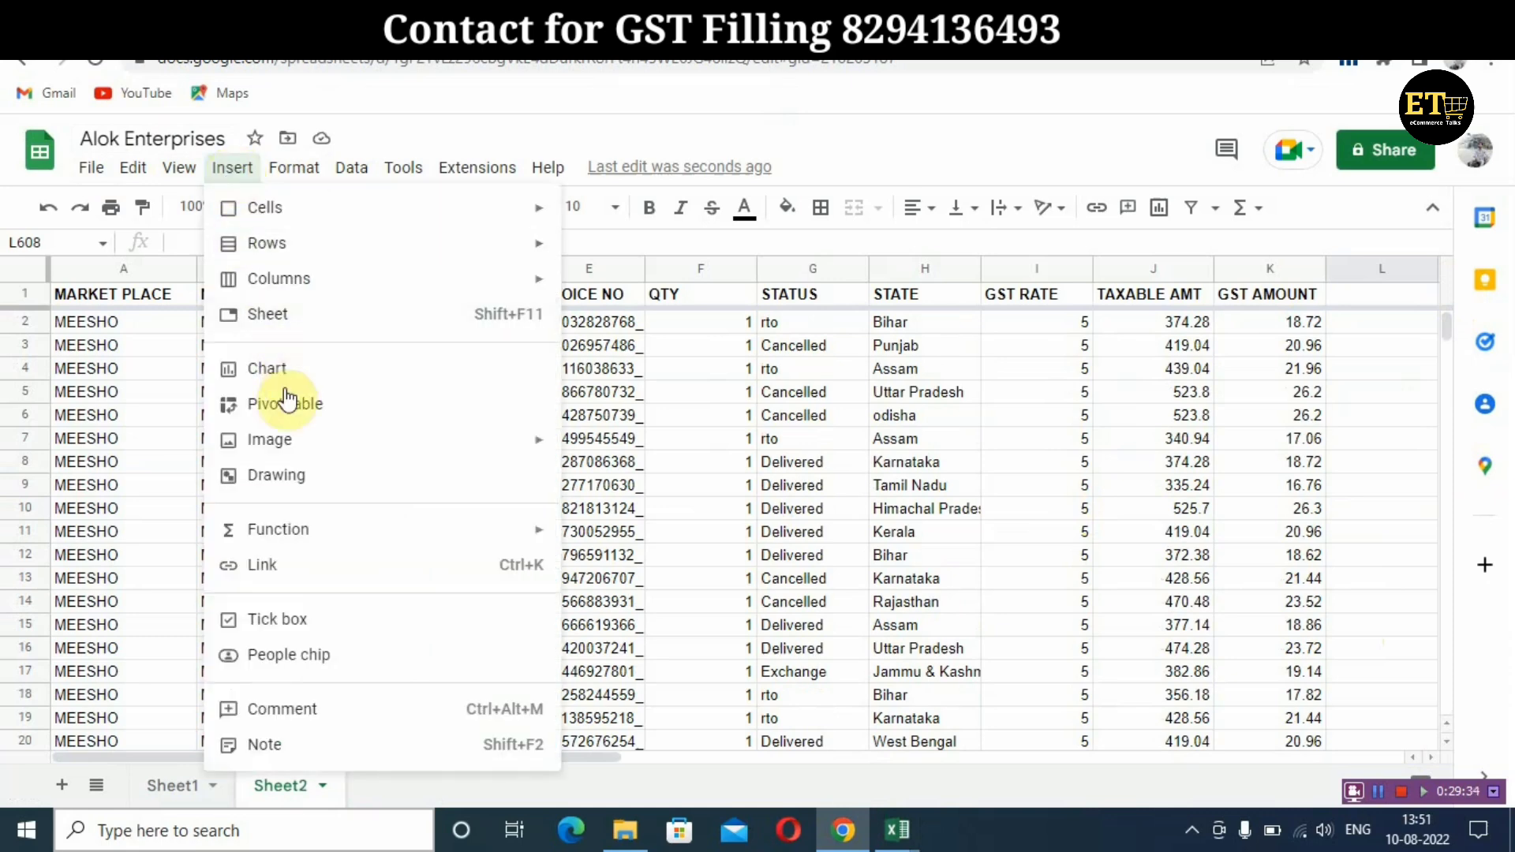
{"action": "left_click", "coordinate": [289, 404]}
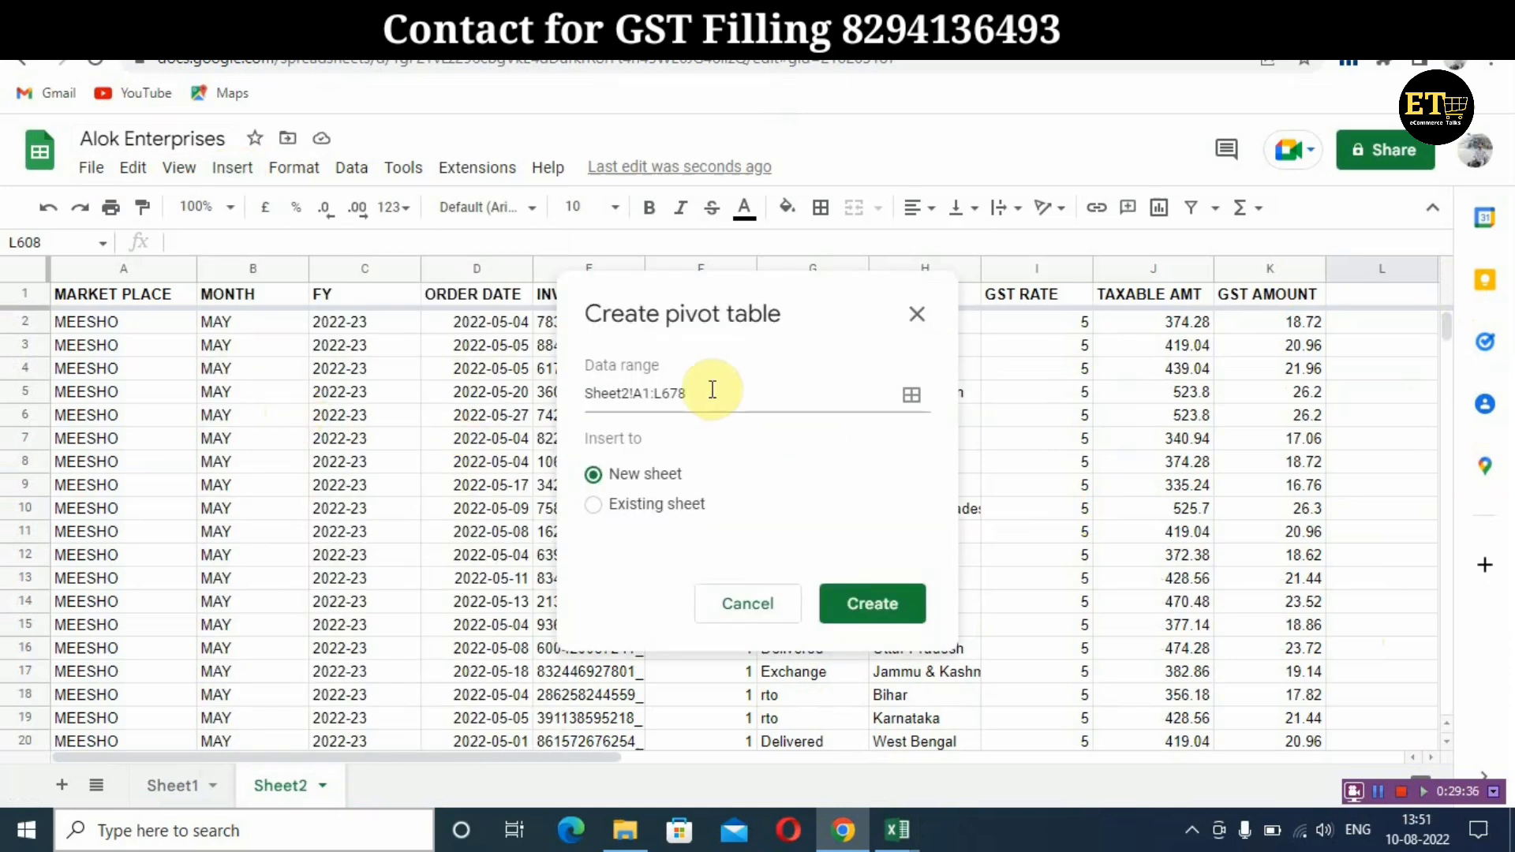
{"action": "left_click_drag", "start_coordinate": [670, 390], "coordinate": [558, 393]}
{"action": "key", "text": "BackSpace"}
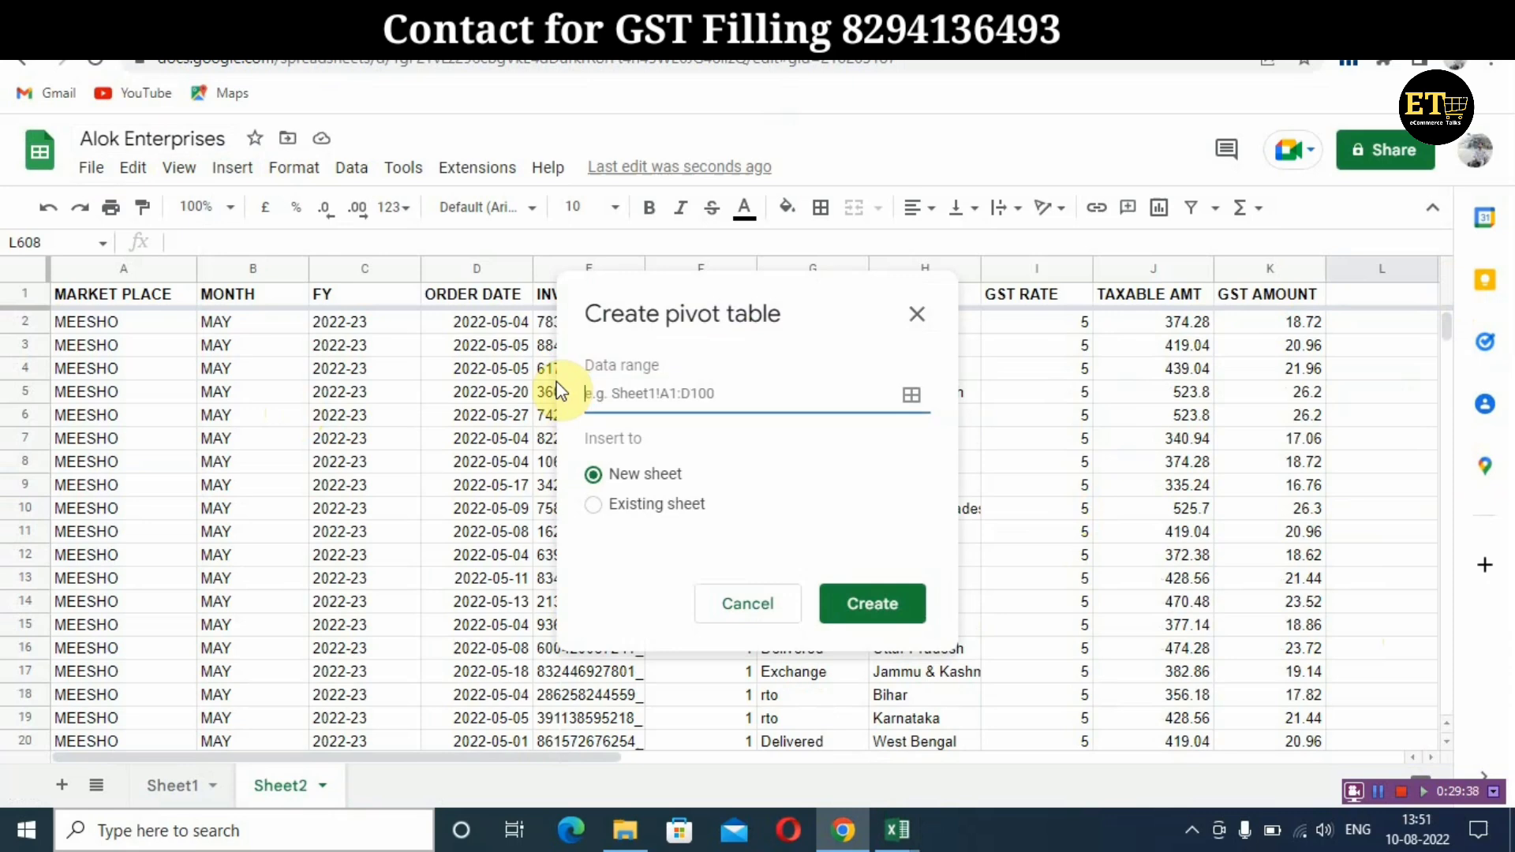
{"action": "left_click", "coordinate": [119, 271]}
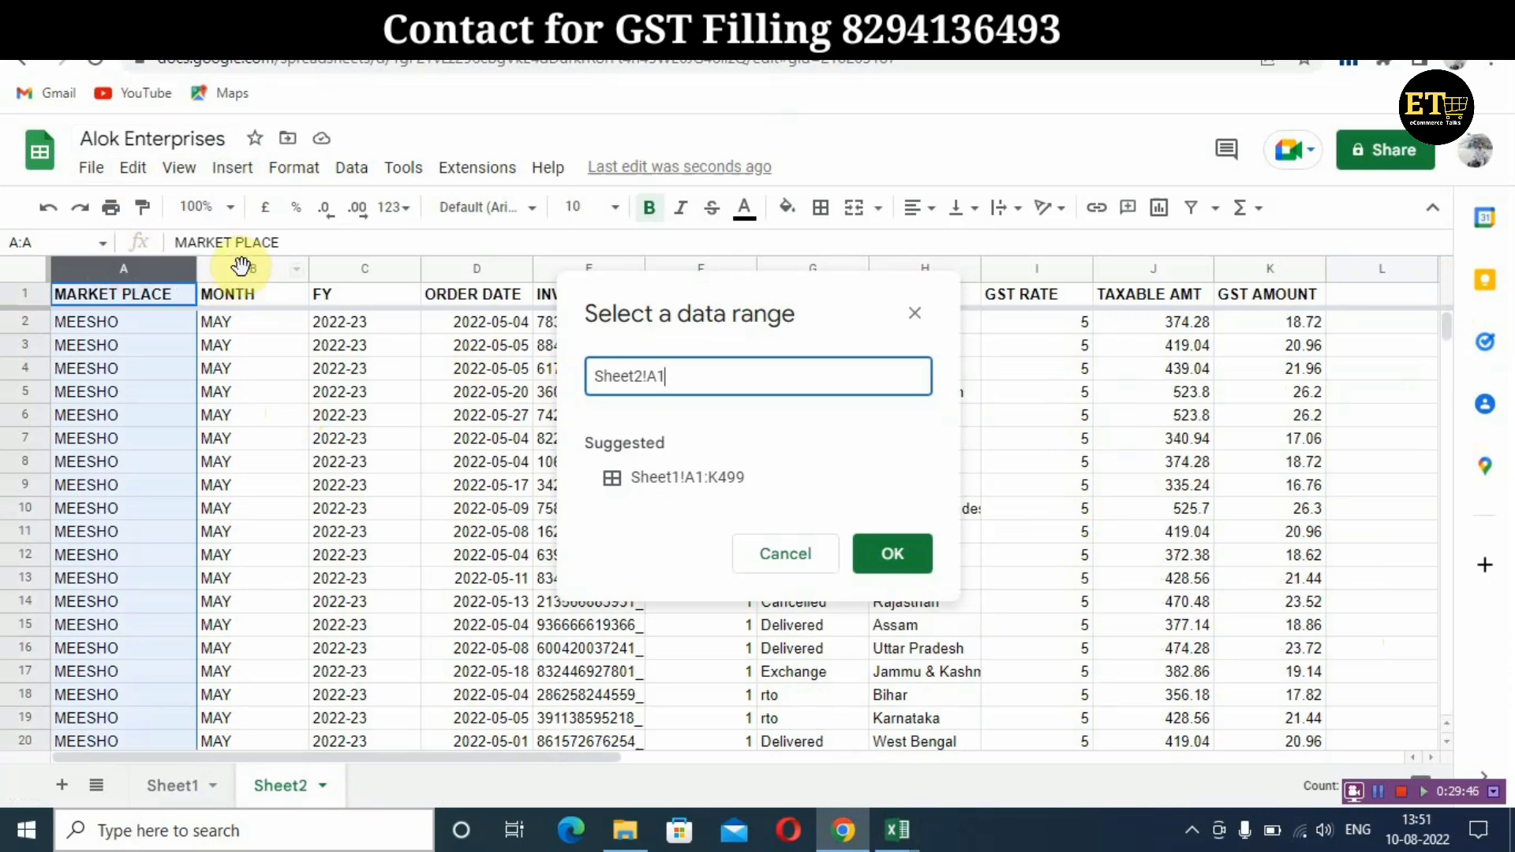
{"action": "left_click", "coordinate": [241, 268], "text": "shift"}
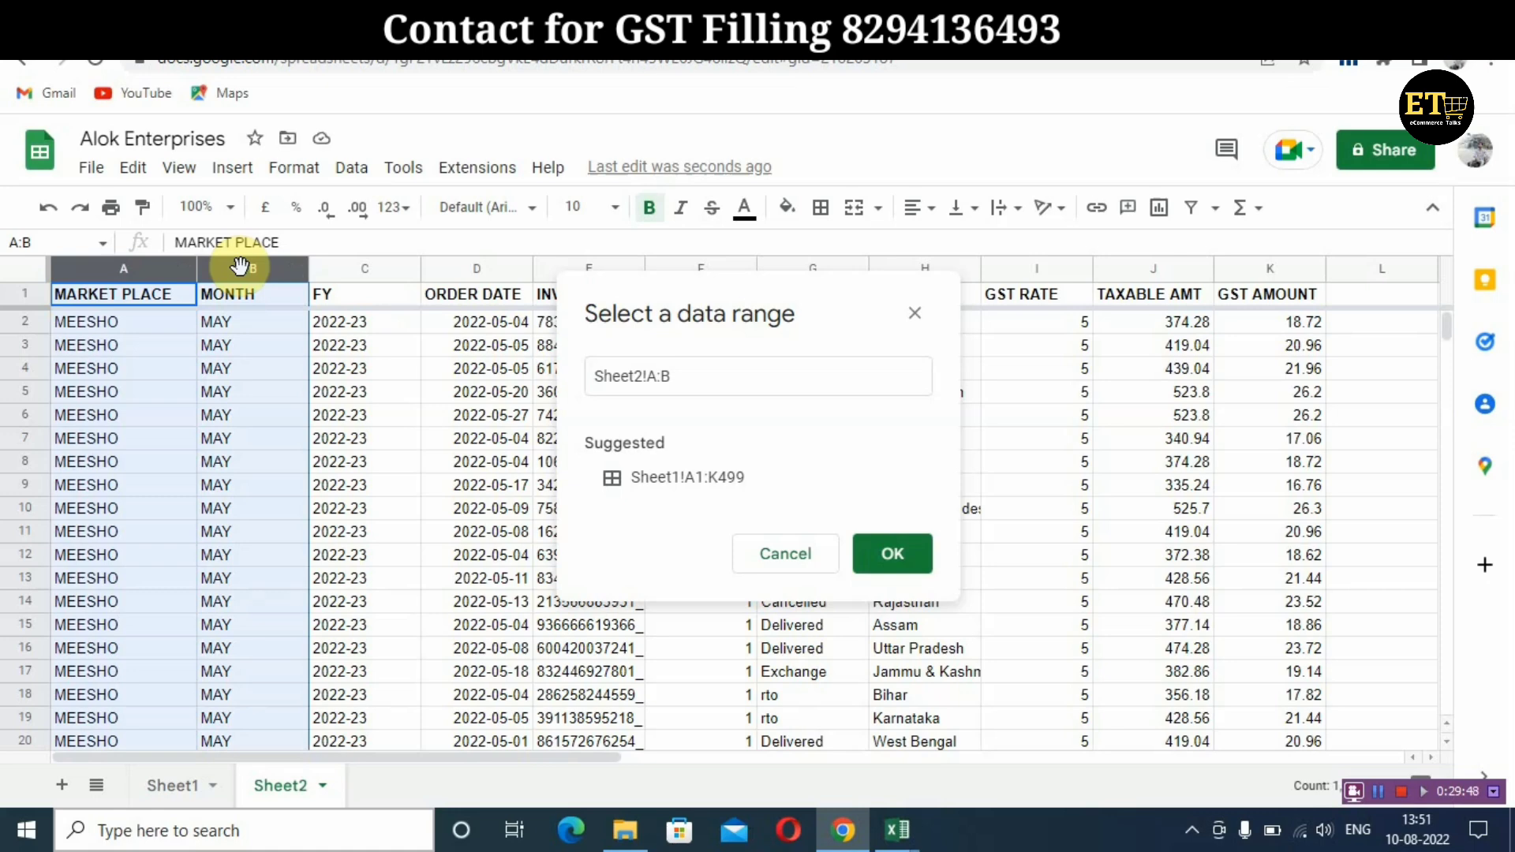
{"action": "key", "text": "shift+Right"}
{"action": "key", "text": "shift+Right"}
{"action": "key", "text": "shift+Right"}
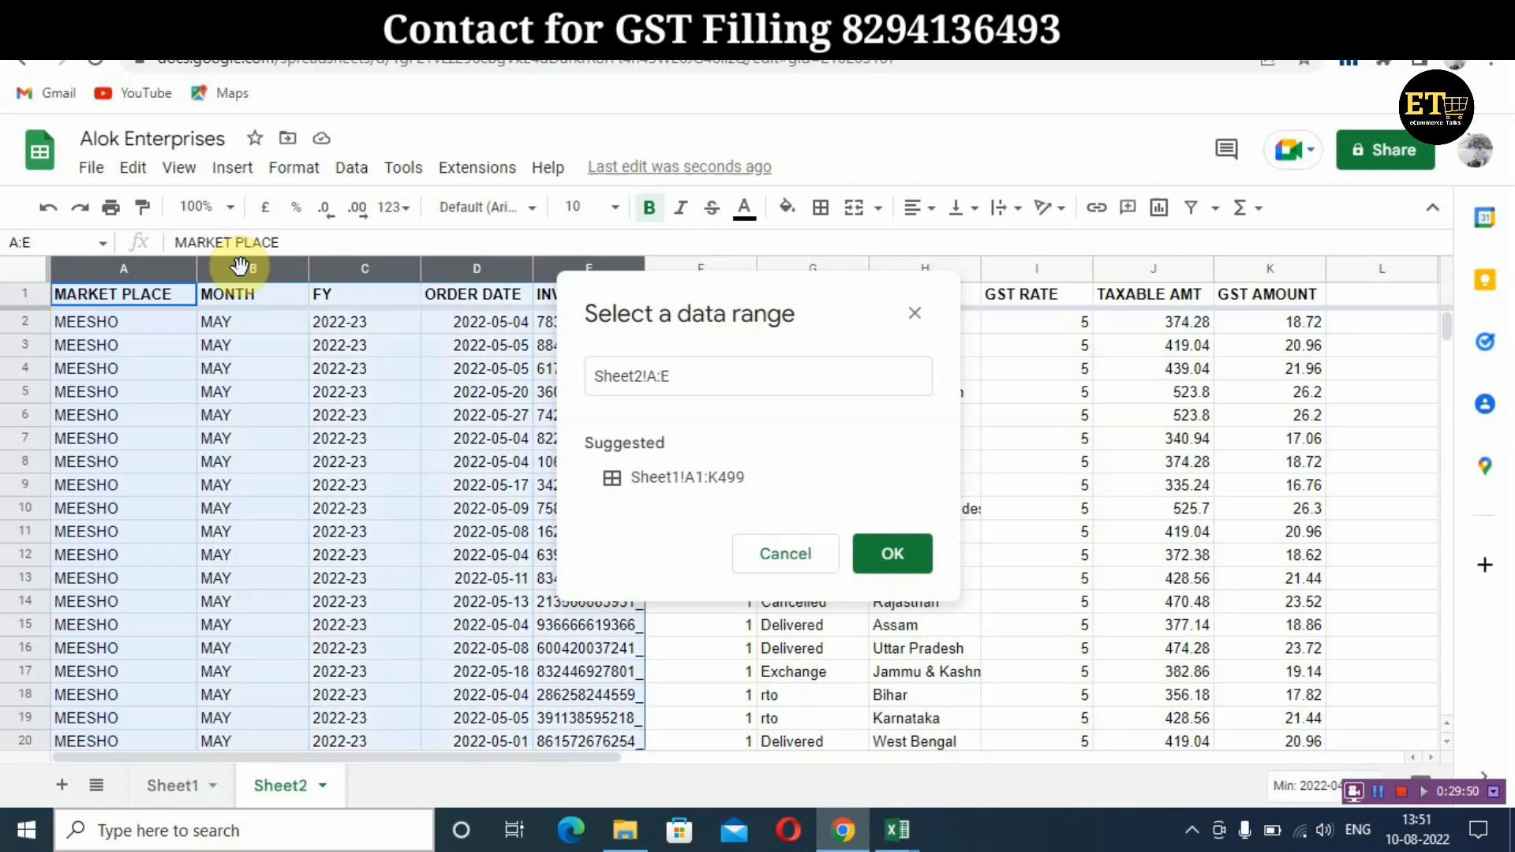
{"action": "key", "text": "shift+Right"}
{"action": "key", "text": "shift+Right"}
{"action": "key", "text": "shift+Right"}
{"action": "key", "text": "shift+Right"}
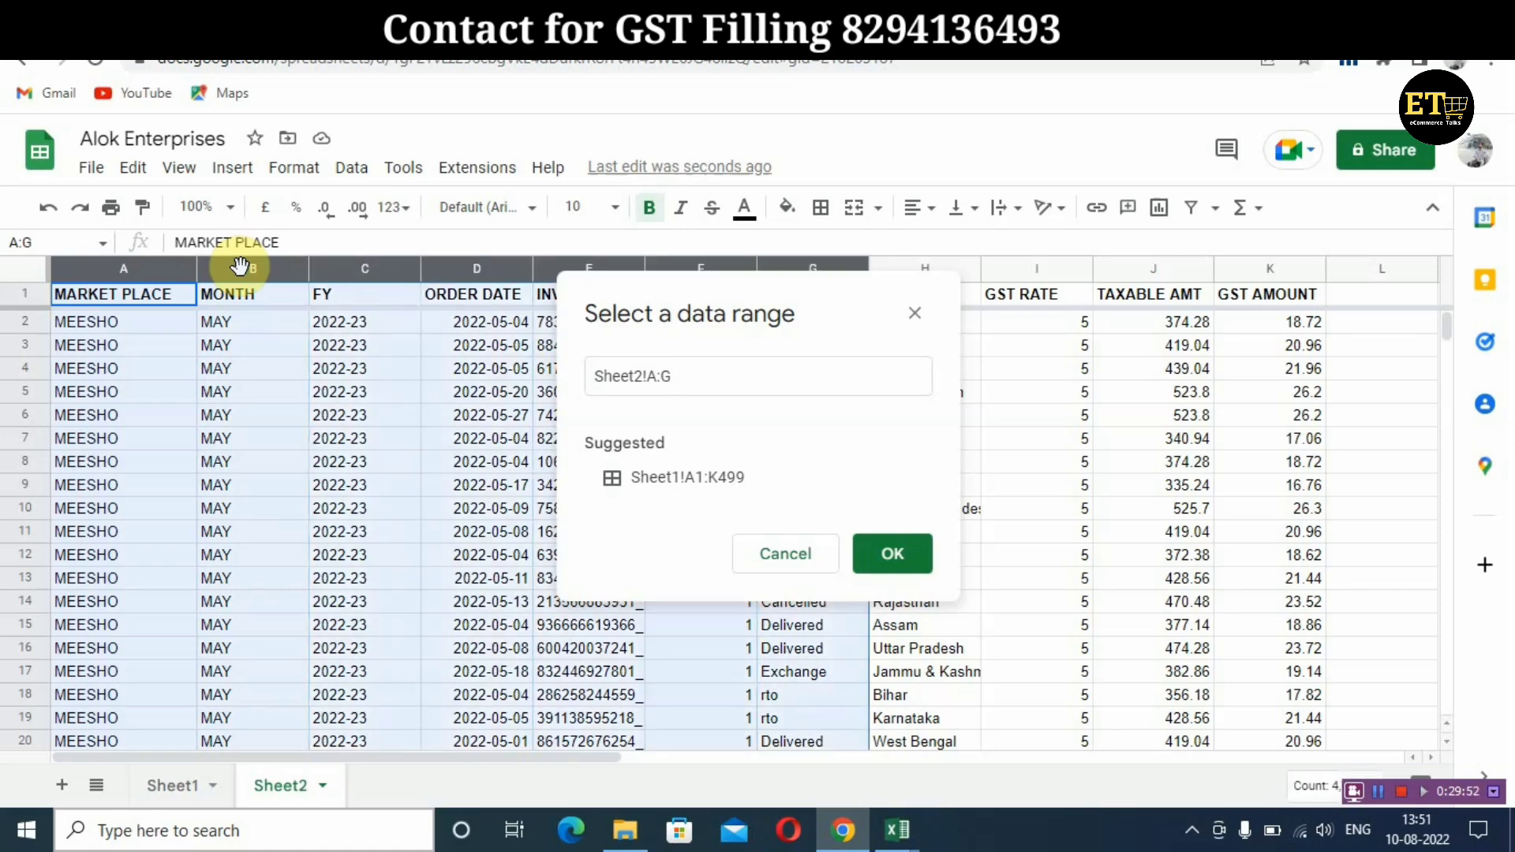
{"action": "key", "text": "shift+Right"}
{"action": "key", "text": "shift+Right"}
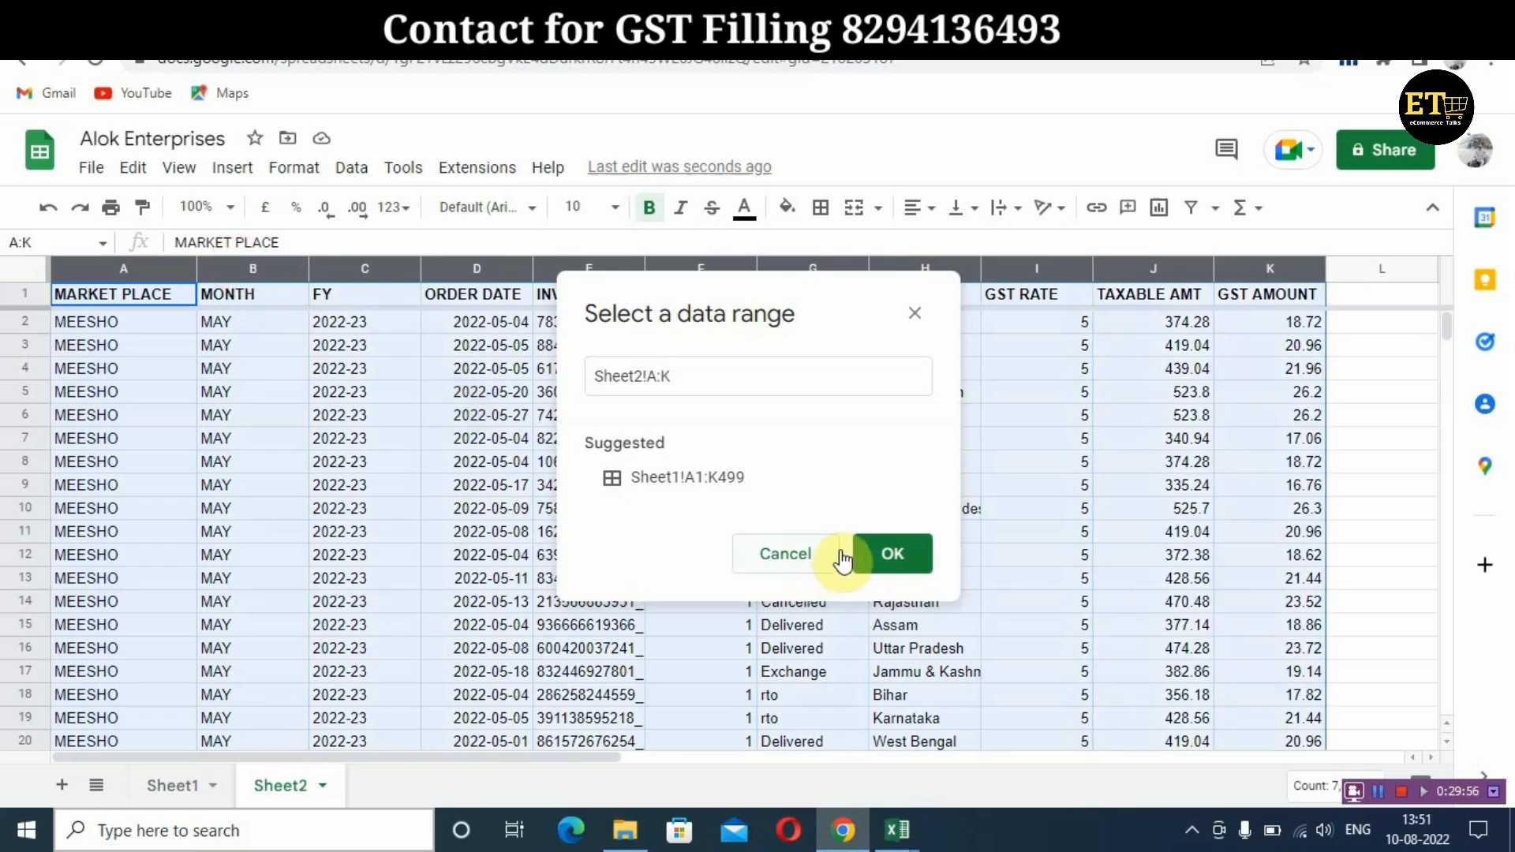
{"action": "left_click", "coordinate": [891, 554]}
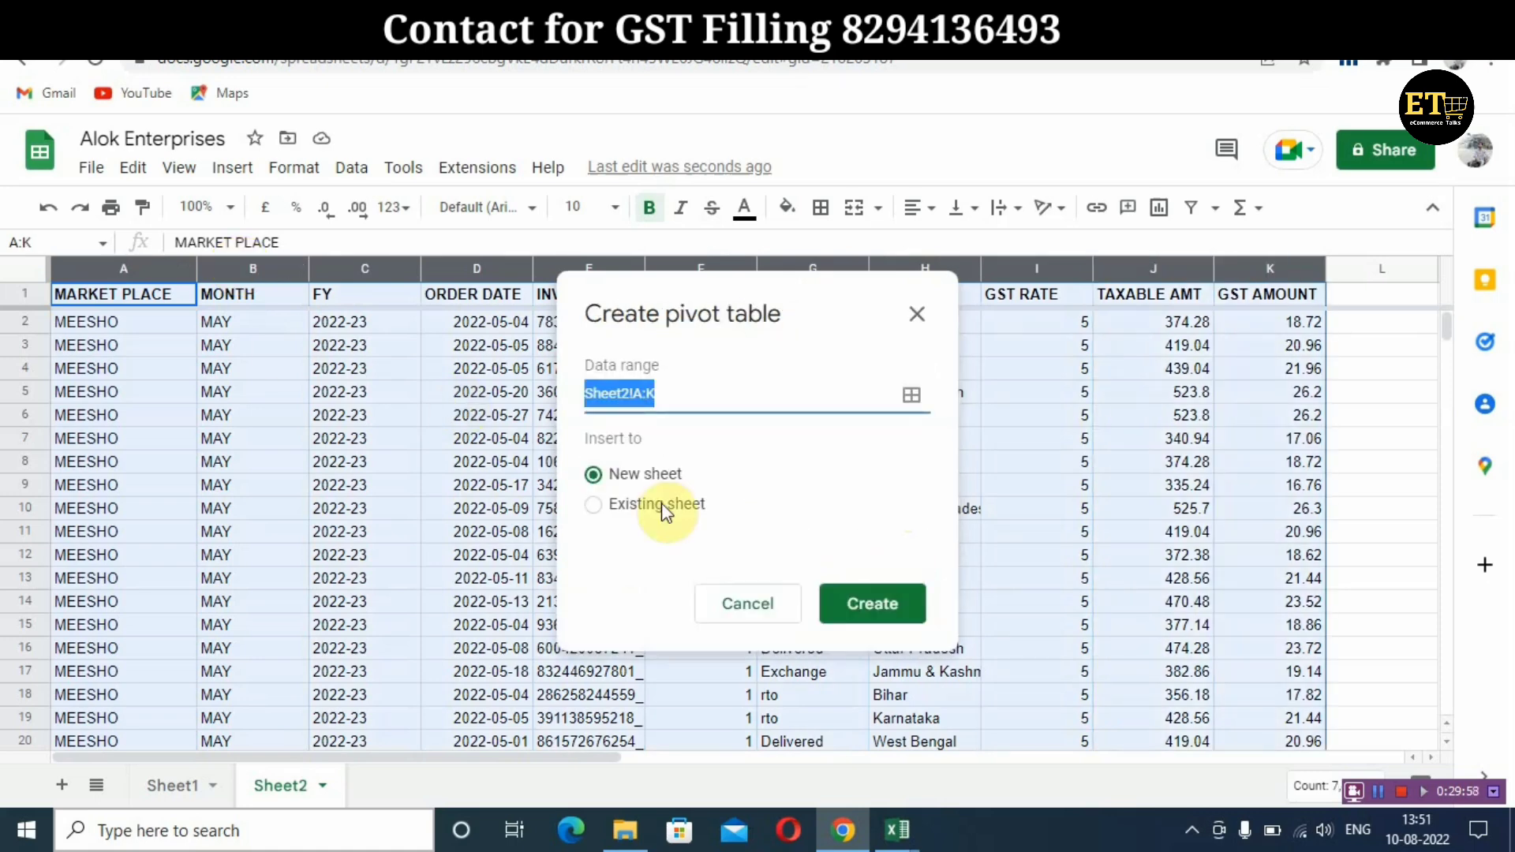
Create the pivot table on the existing sheet at cell N3 of Sheet2
{"action": "left_click", "coordinate": [594, 505]}
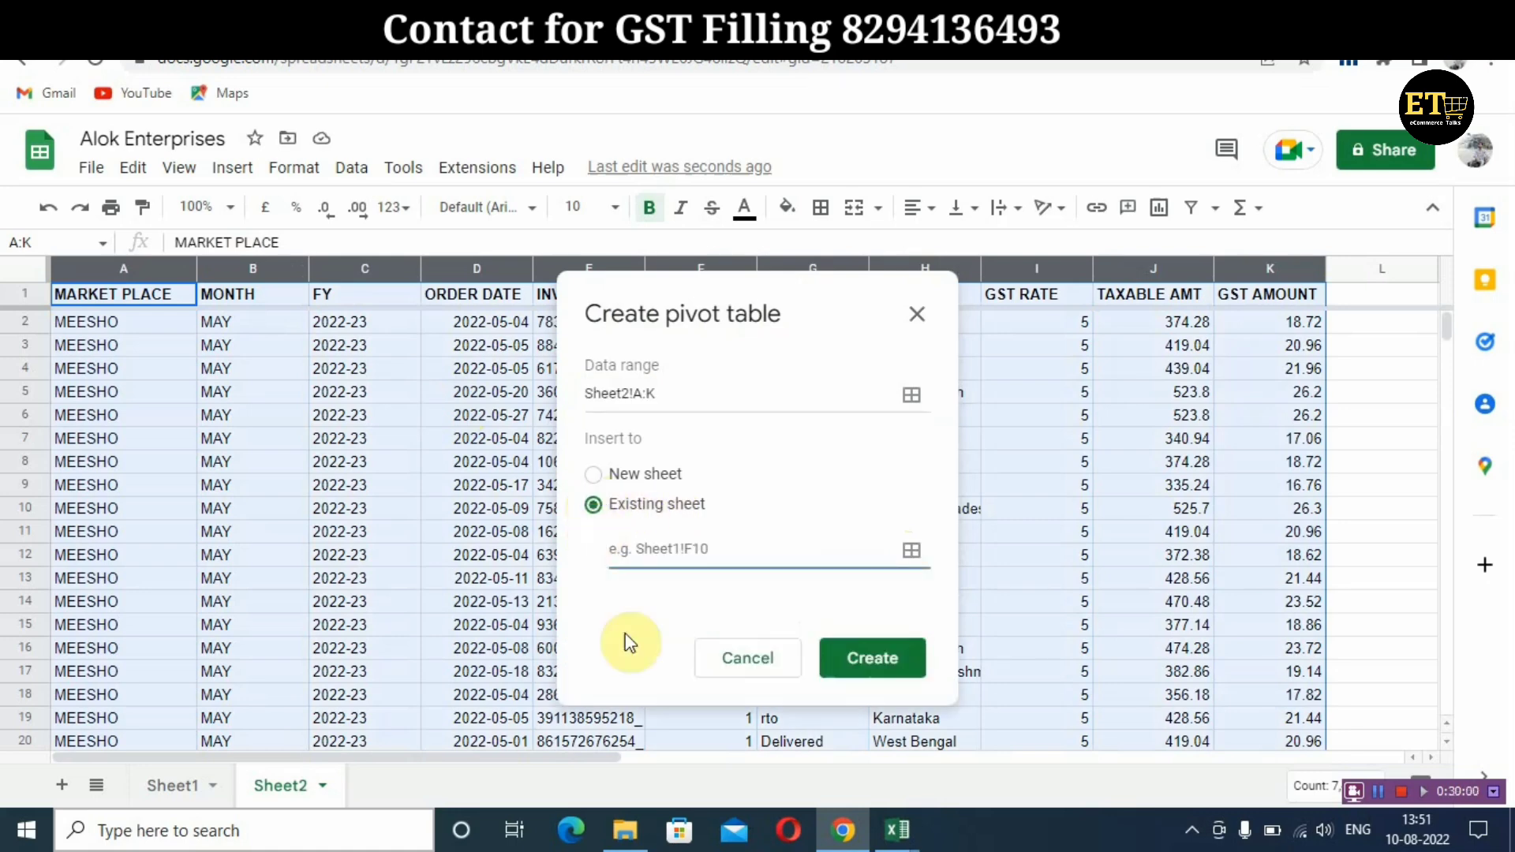
{"action": "left_click_drag", "start_coordinate": [586, 762], "coordinate": [1082, 750]}
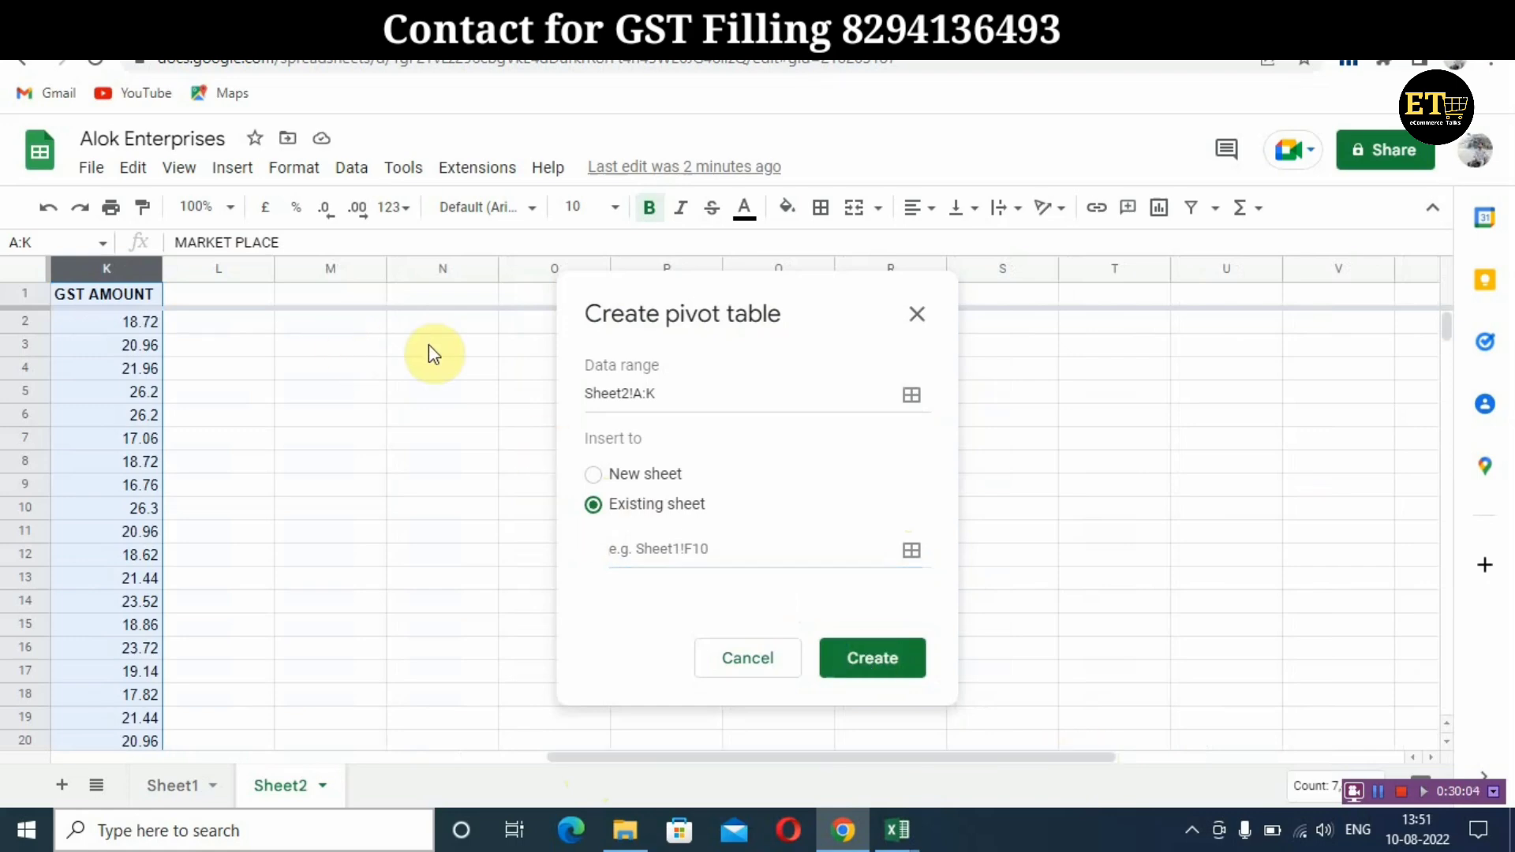
{"action": "left_click", "coordinate": [702, 554]}
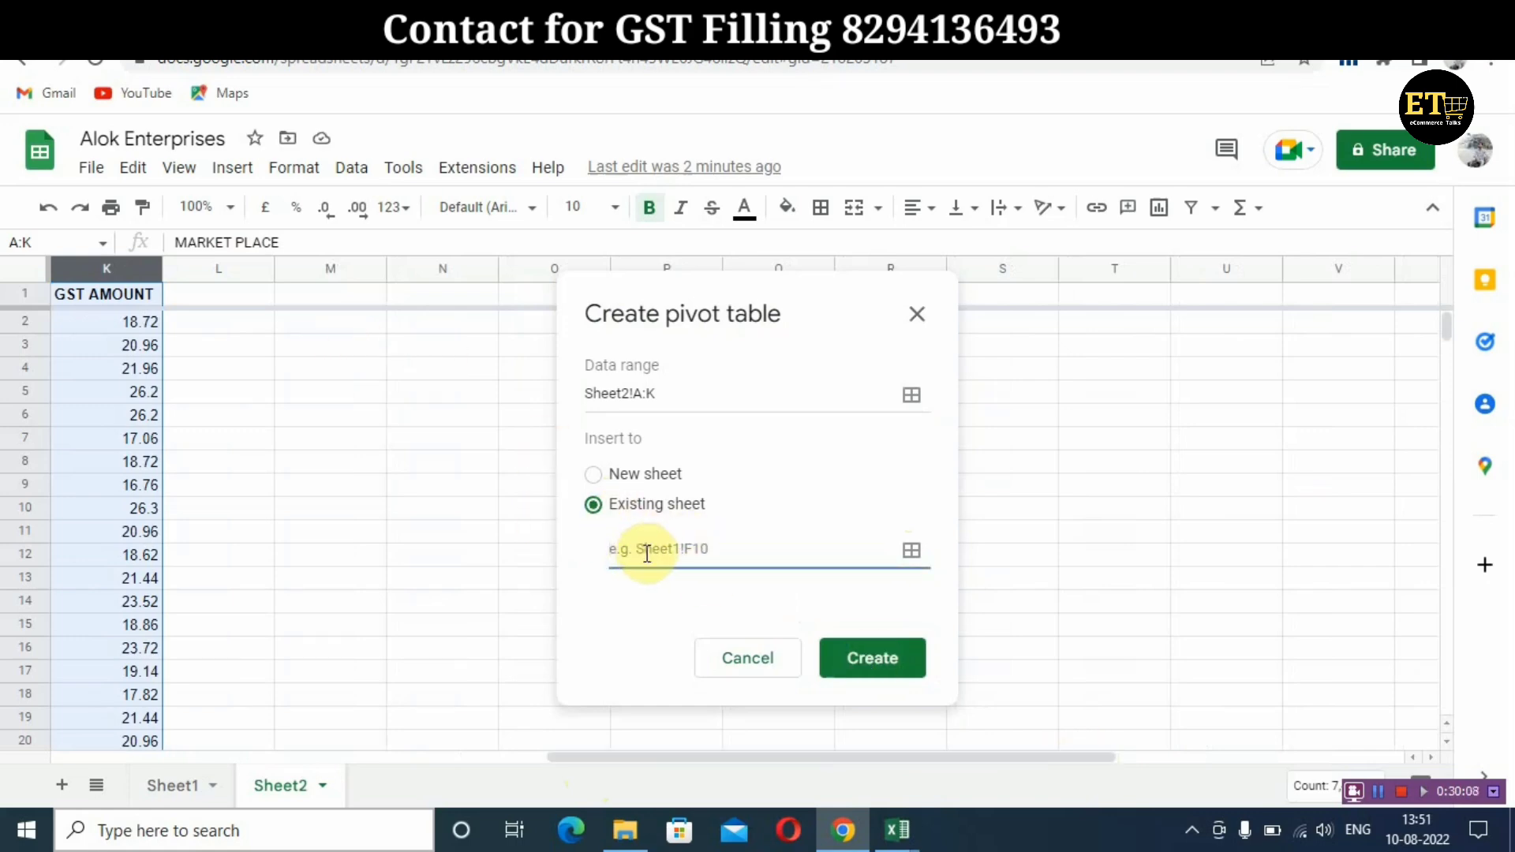
{"action": "left_click", "coordinate": [426, 355]}
{"action": "left_click", "coordinate": [917, 459]}
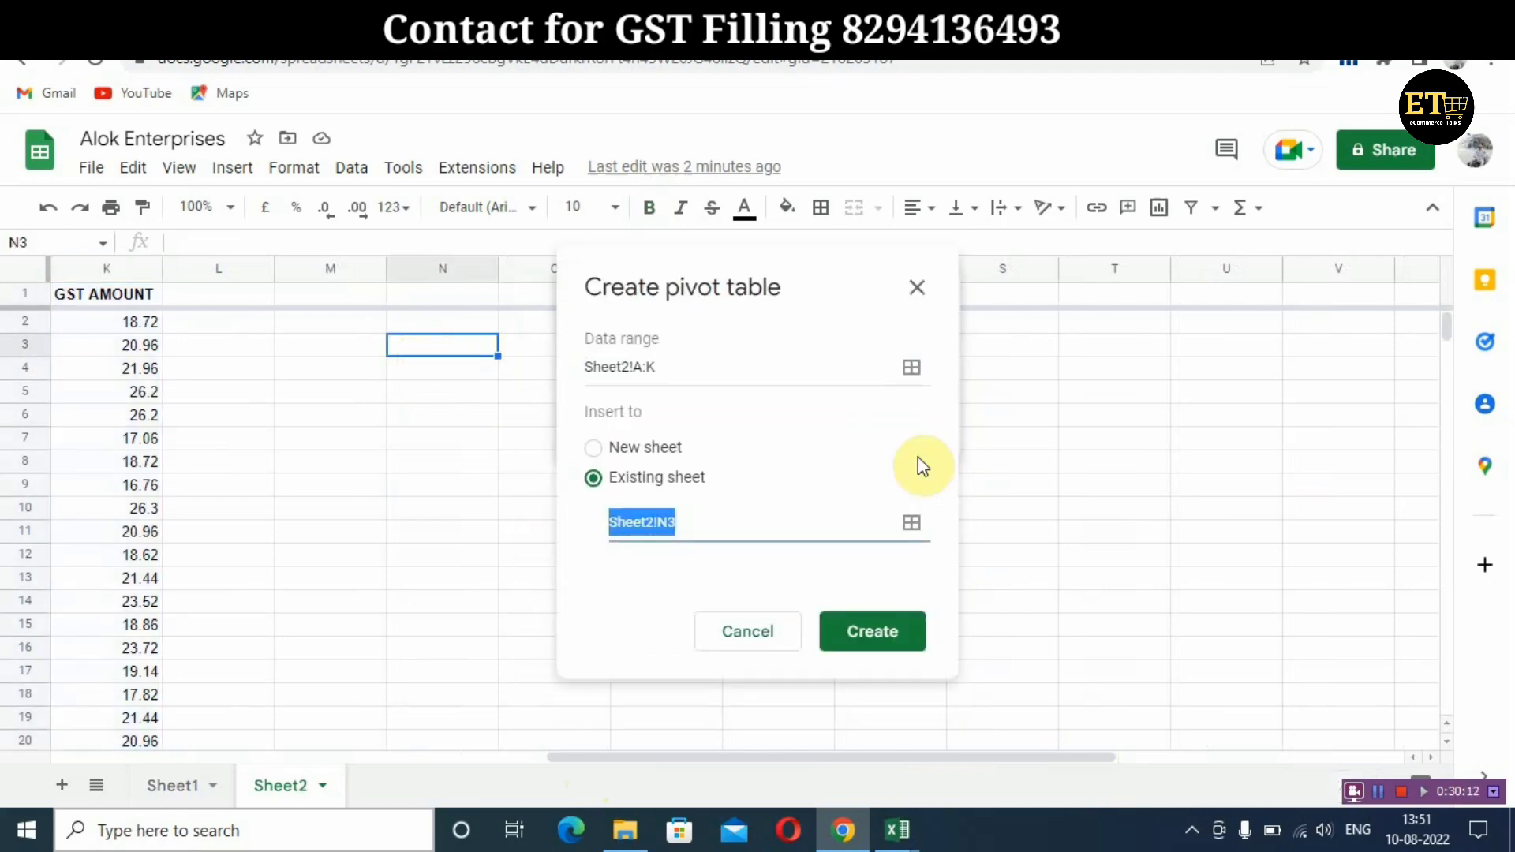
{"action": "left_click", "coordinate": [900, 643]}
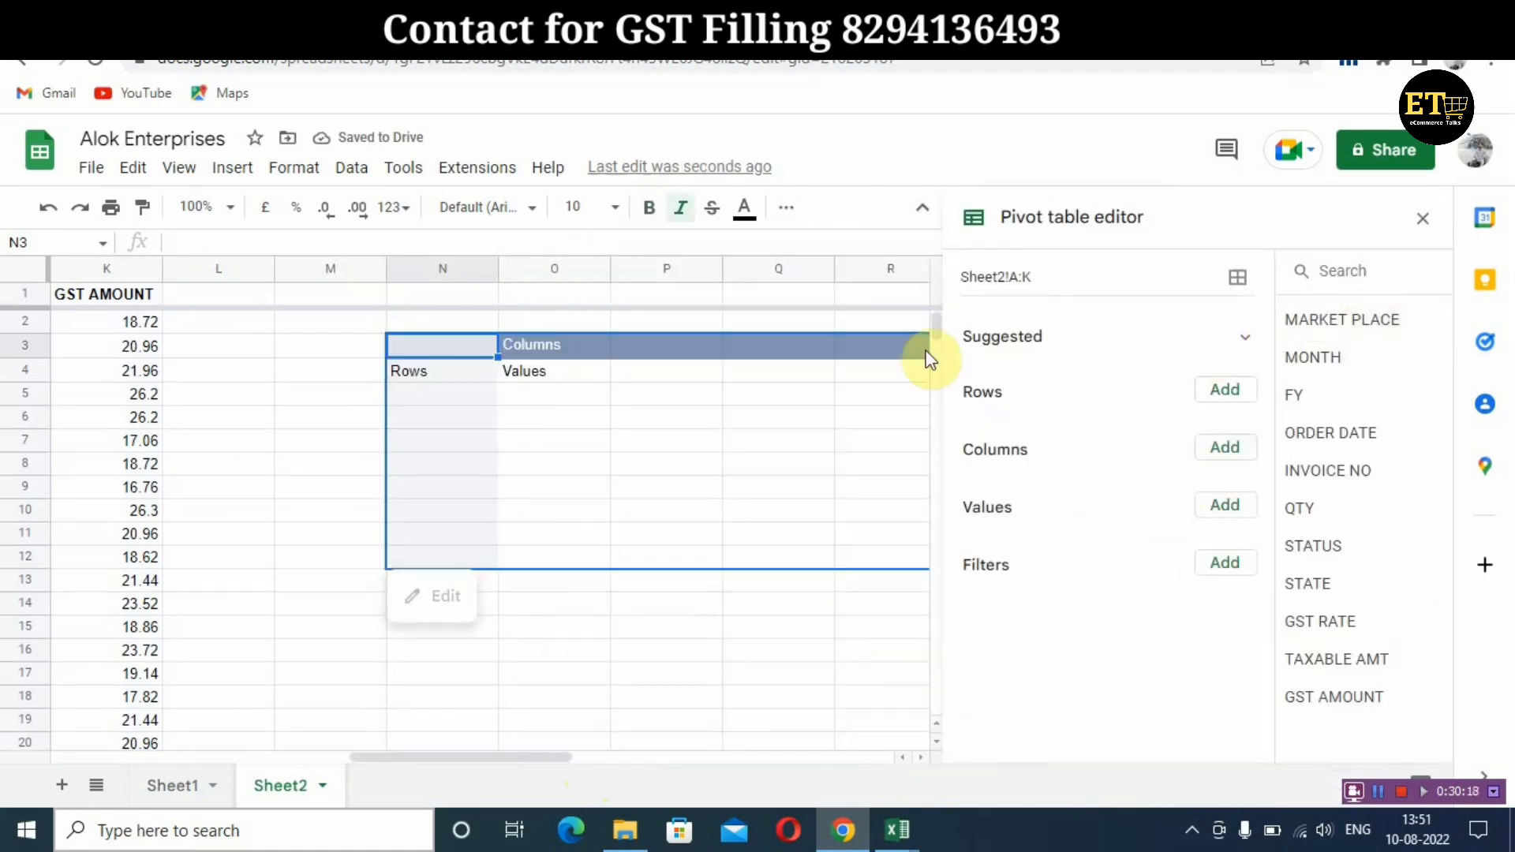
Add STATE and GST RATE as row fields of the pivot table and widen column N to fit the state names
{"action": "left_click", "coordinate": [1231, 390]}
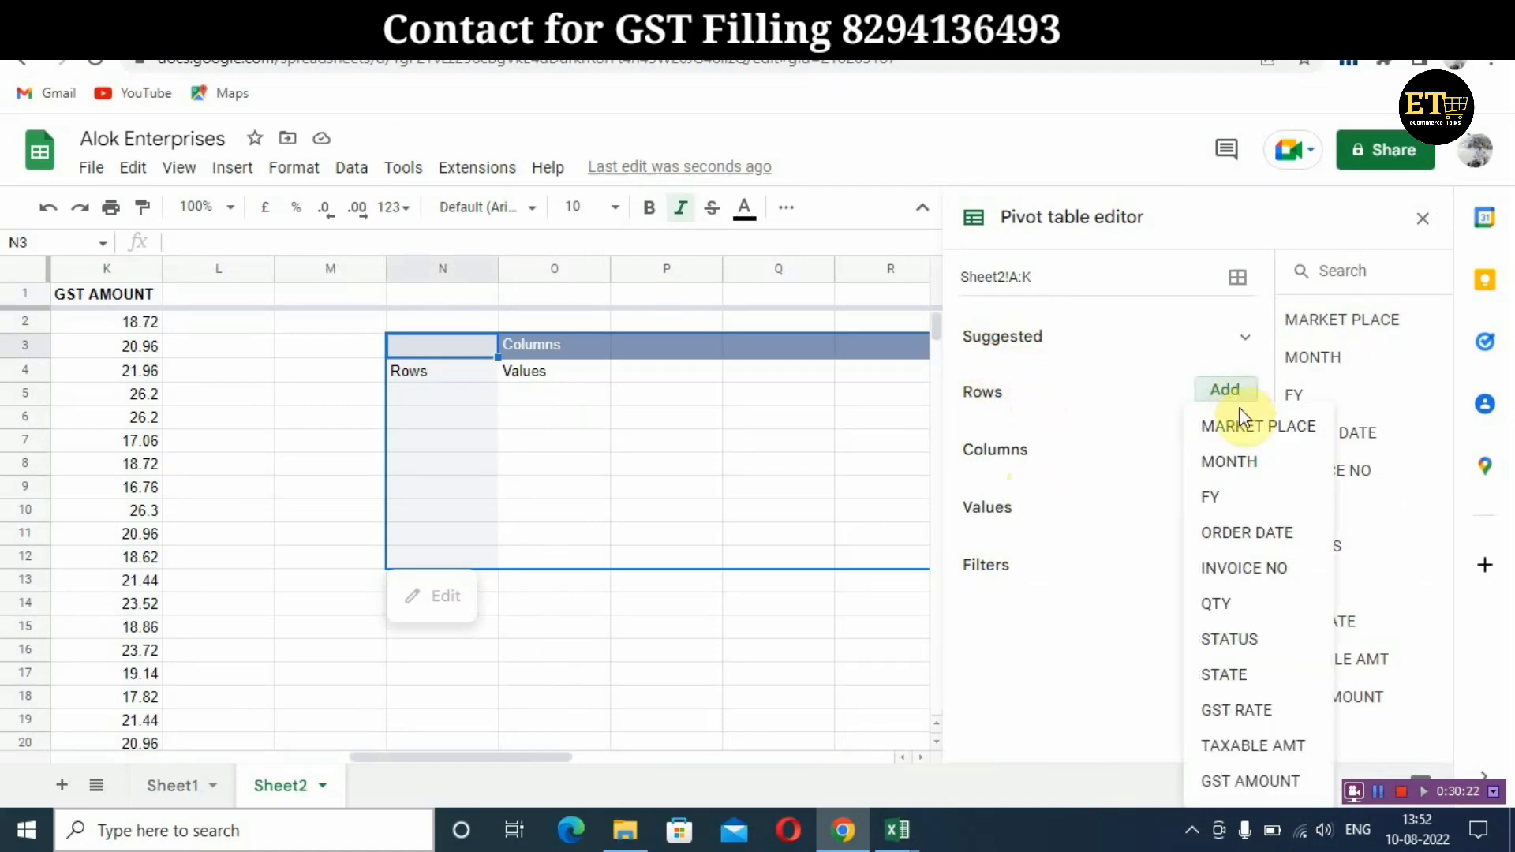
{"action": "left_click", "coordinate": [1223, 675]}
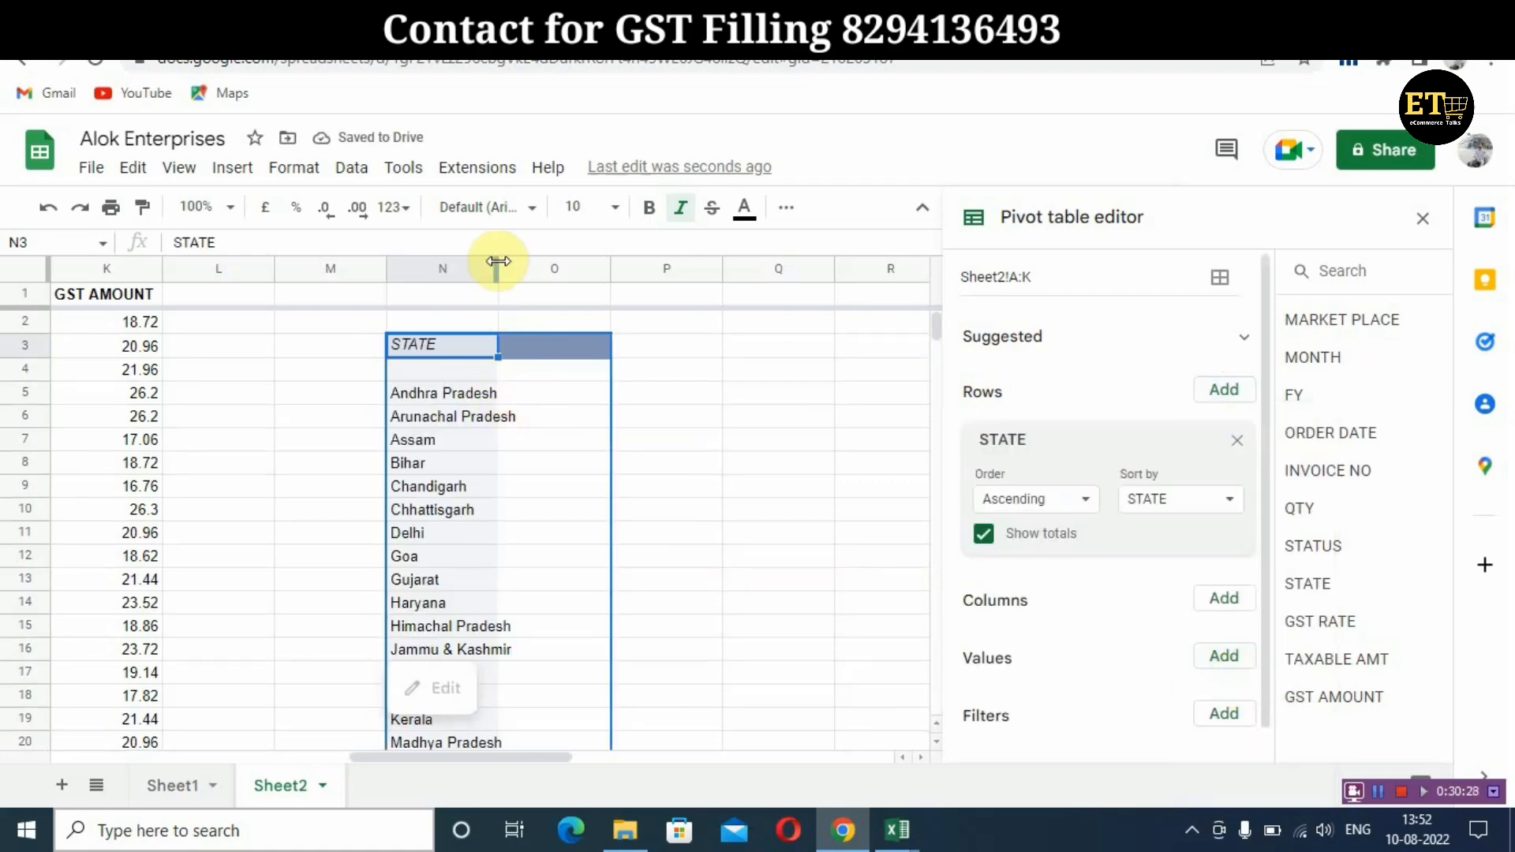
{"action": "left_click_drag", "start_coordinate": [498, 265], "coordinate": [556, 264]}
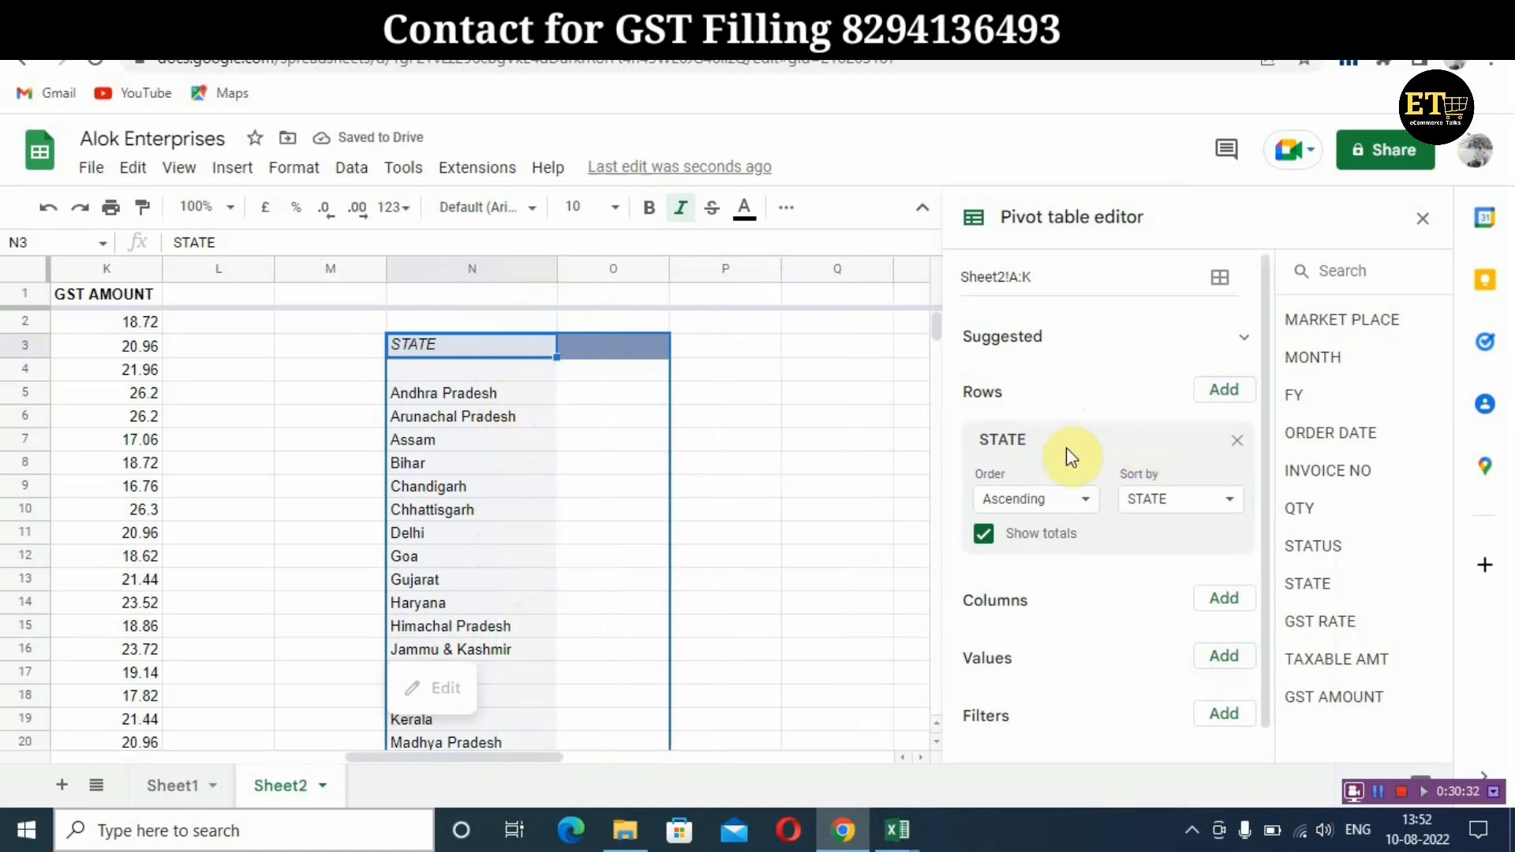
{"action": "left_click", "coordinate": [1231, 392]}
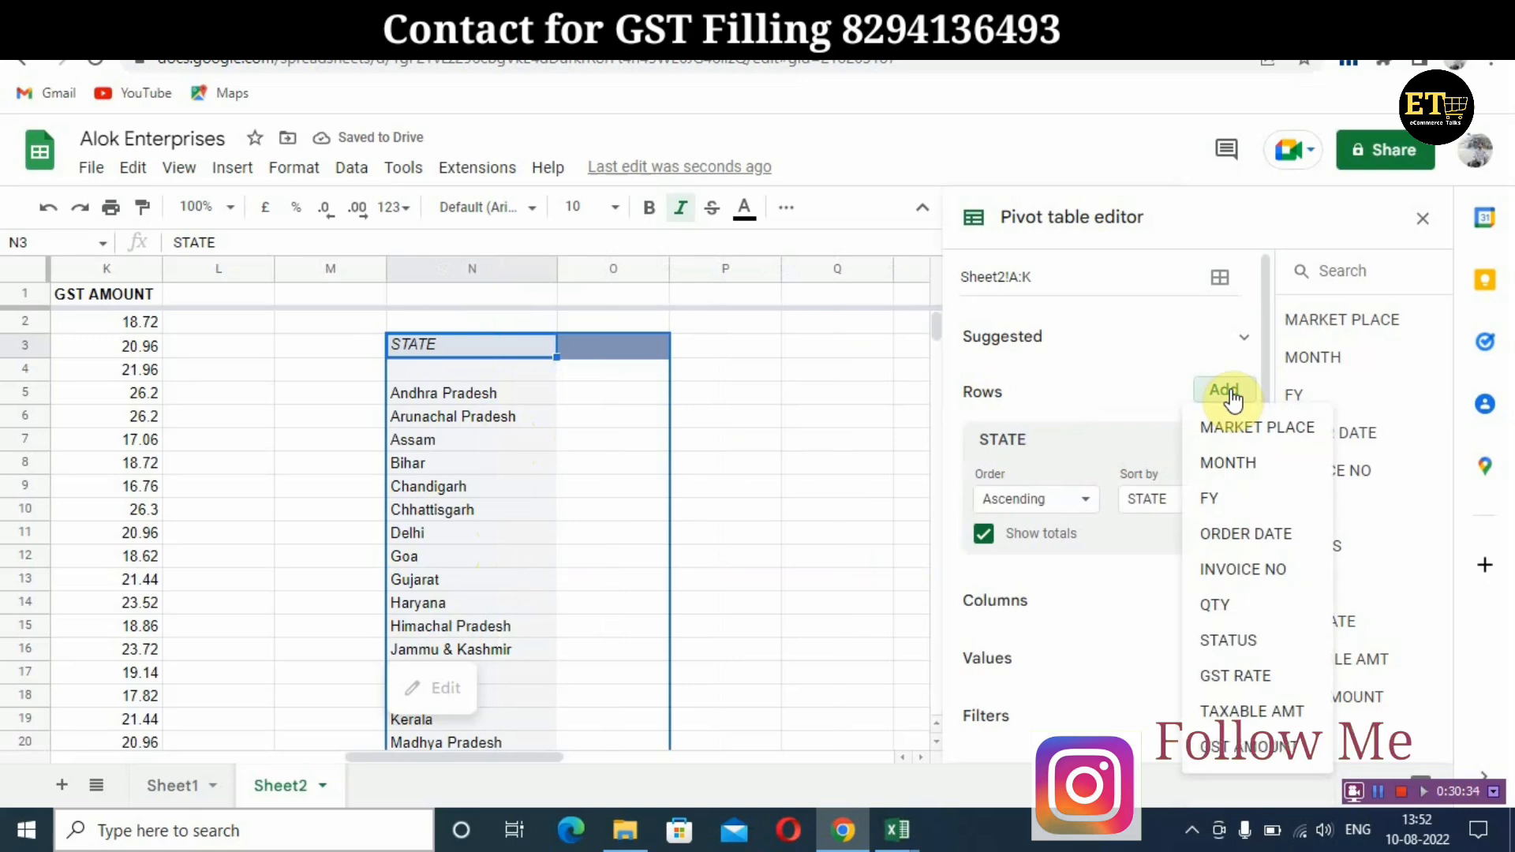
{"action": "left_click", "coordinate": [1248, 676]}
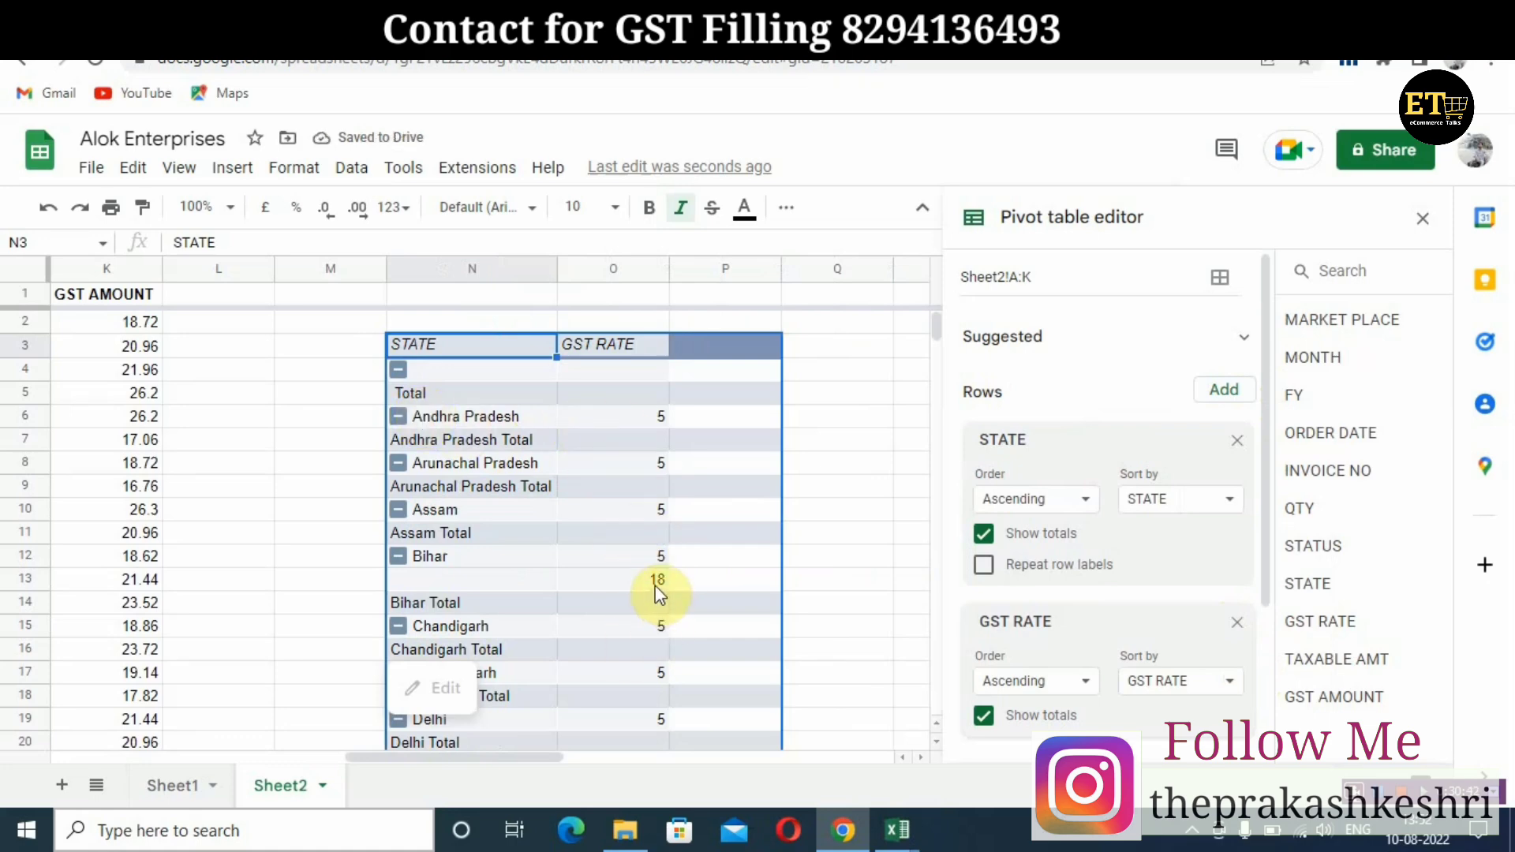
Add TAXABLE AMT to the pivot table's values, summarised by SUM, and close the pivot table editor
{"action": "scroll", "coordinate": [657, 590], "scroll_direction": "down", "scroll_amount": 8}
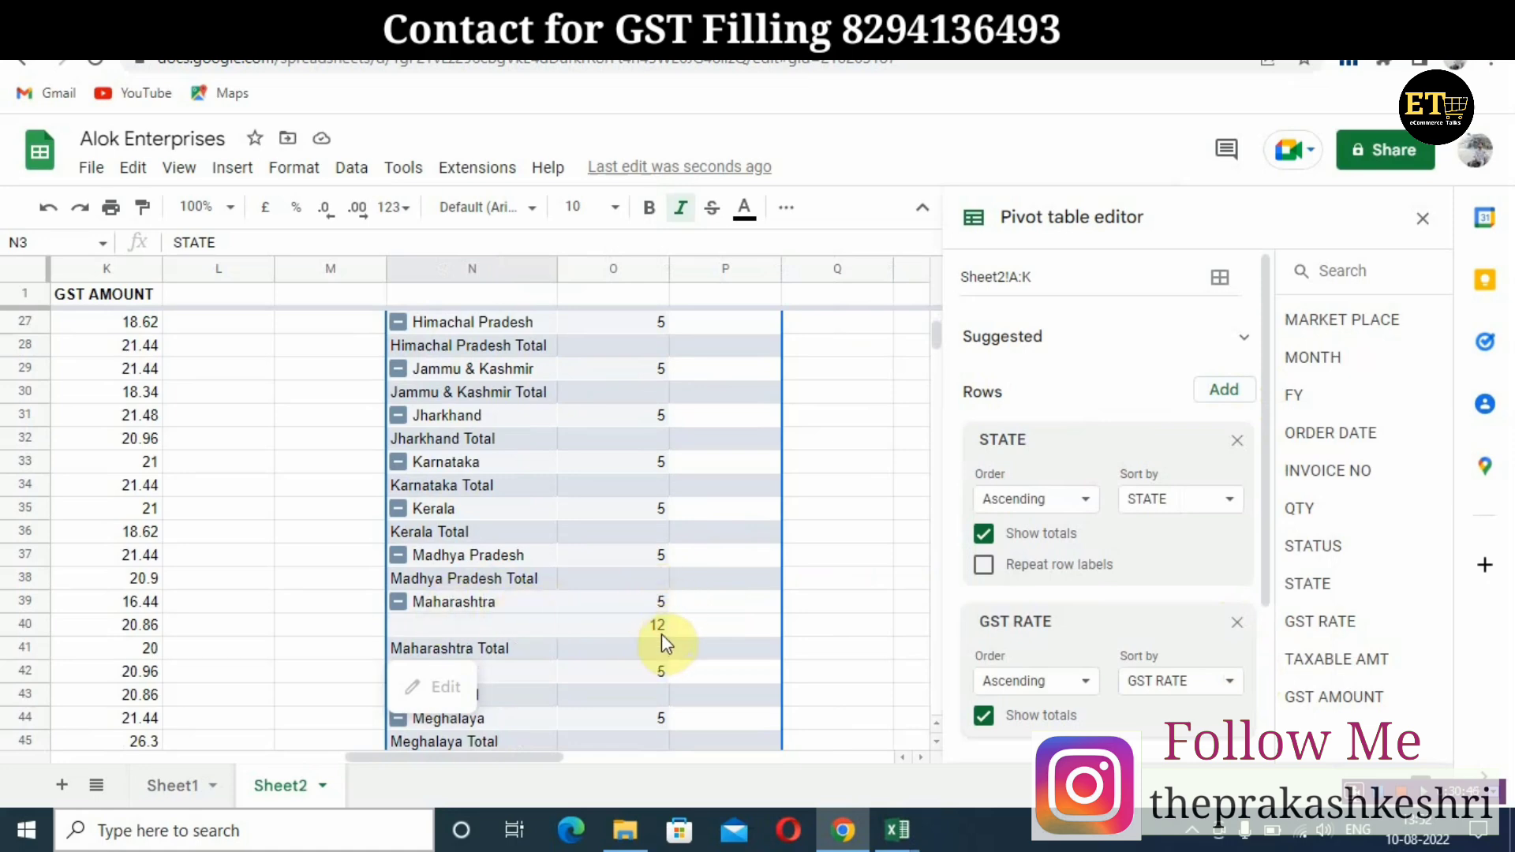
{"action": "scroll", "coordinate": [661, 570], "scroll_direction": "down", "scroll_amount": 9}
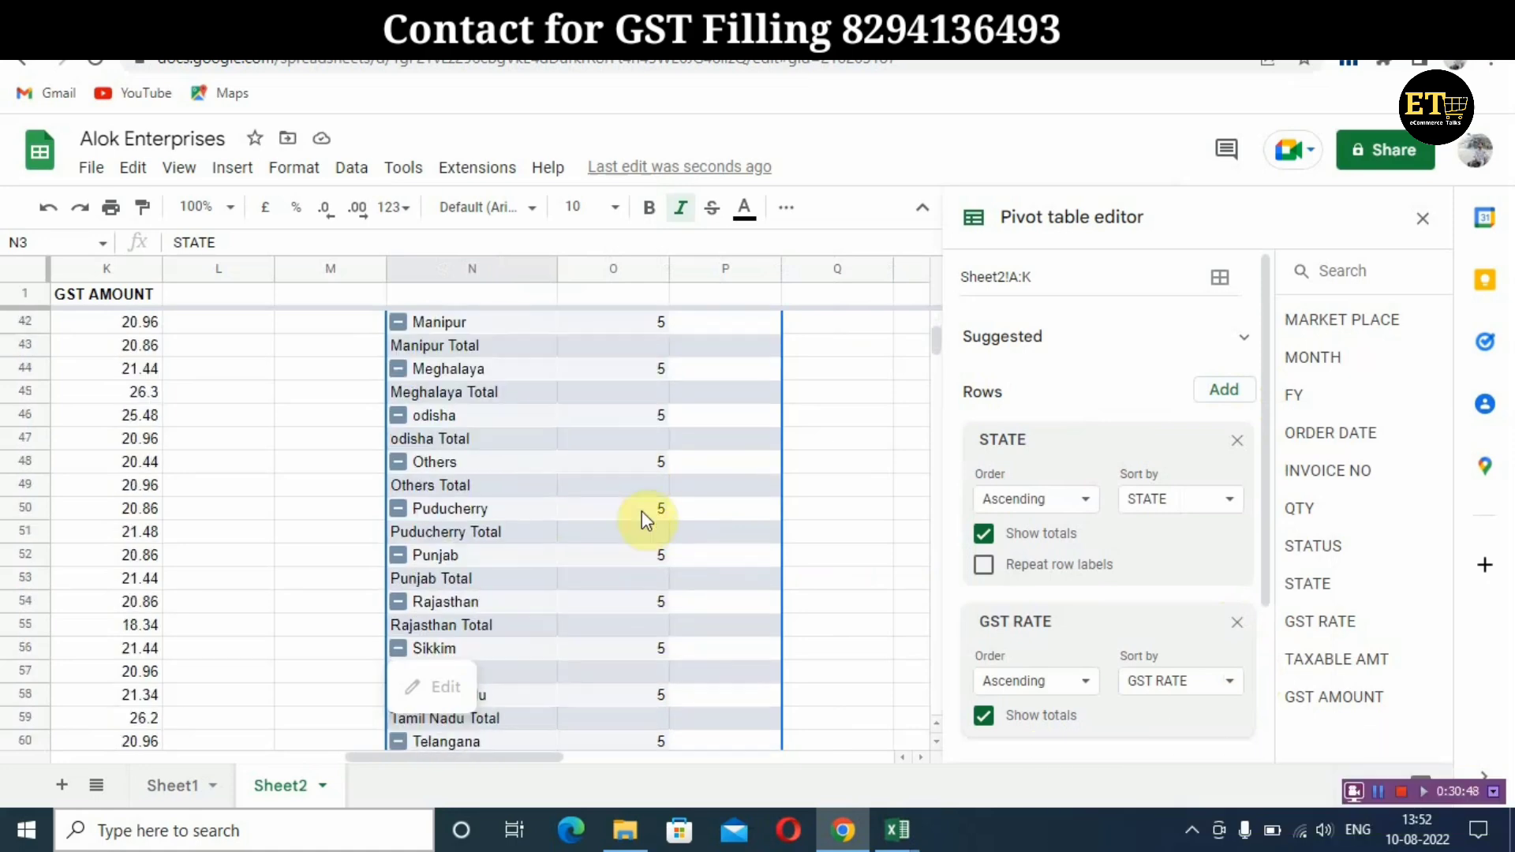
{"action": "scroll", "coordinate": [645, 530], "scroll_direction": "down", "scroll_amount": 1}
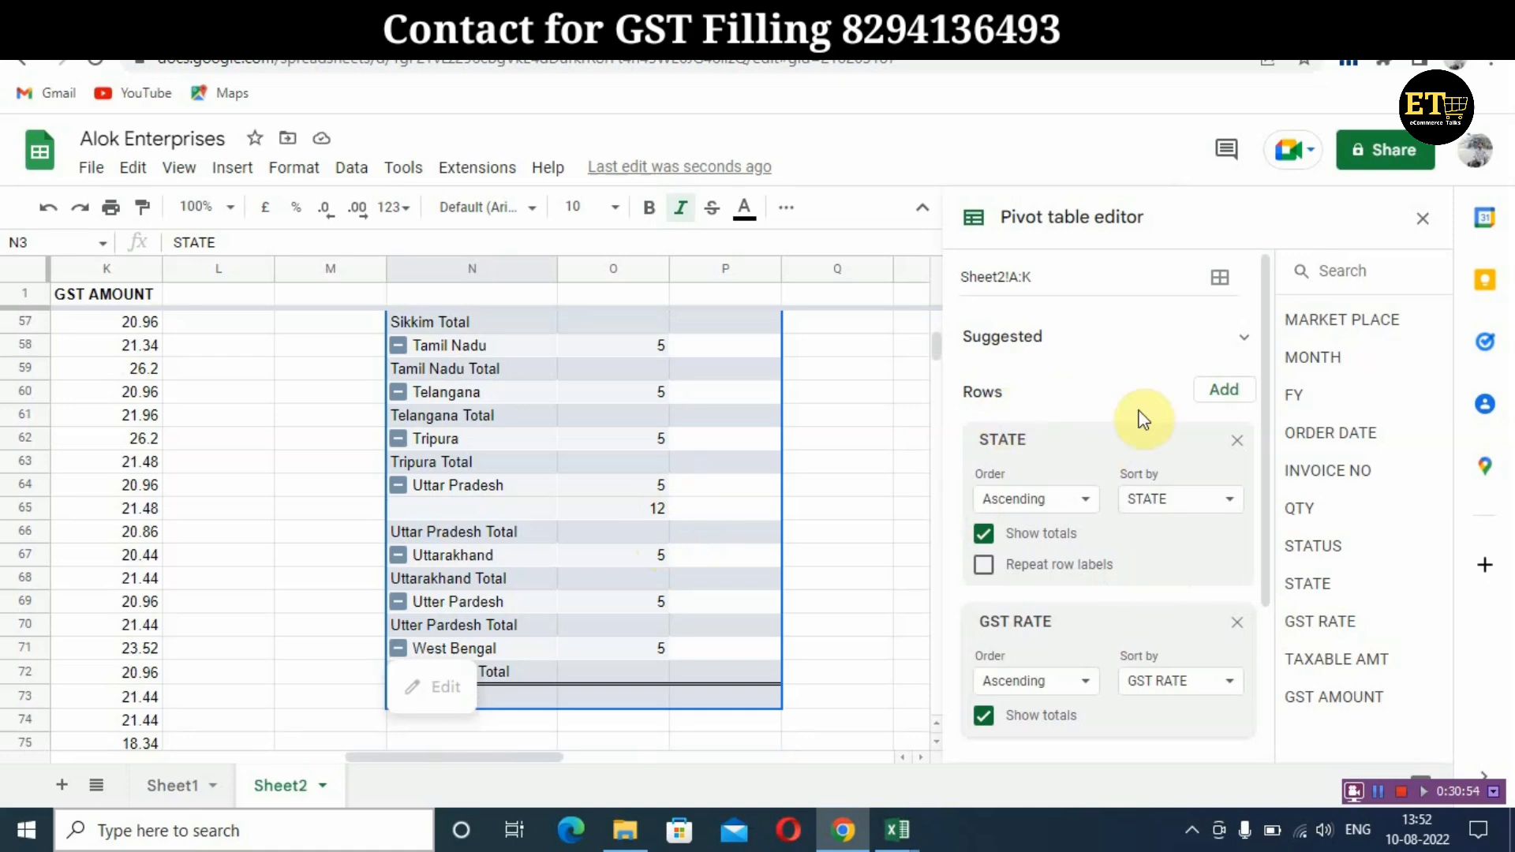
{"action": "scroll", "coordinate": [1138, 499], "scroll_direction": "down", "scroll_amount": 3}
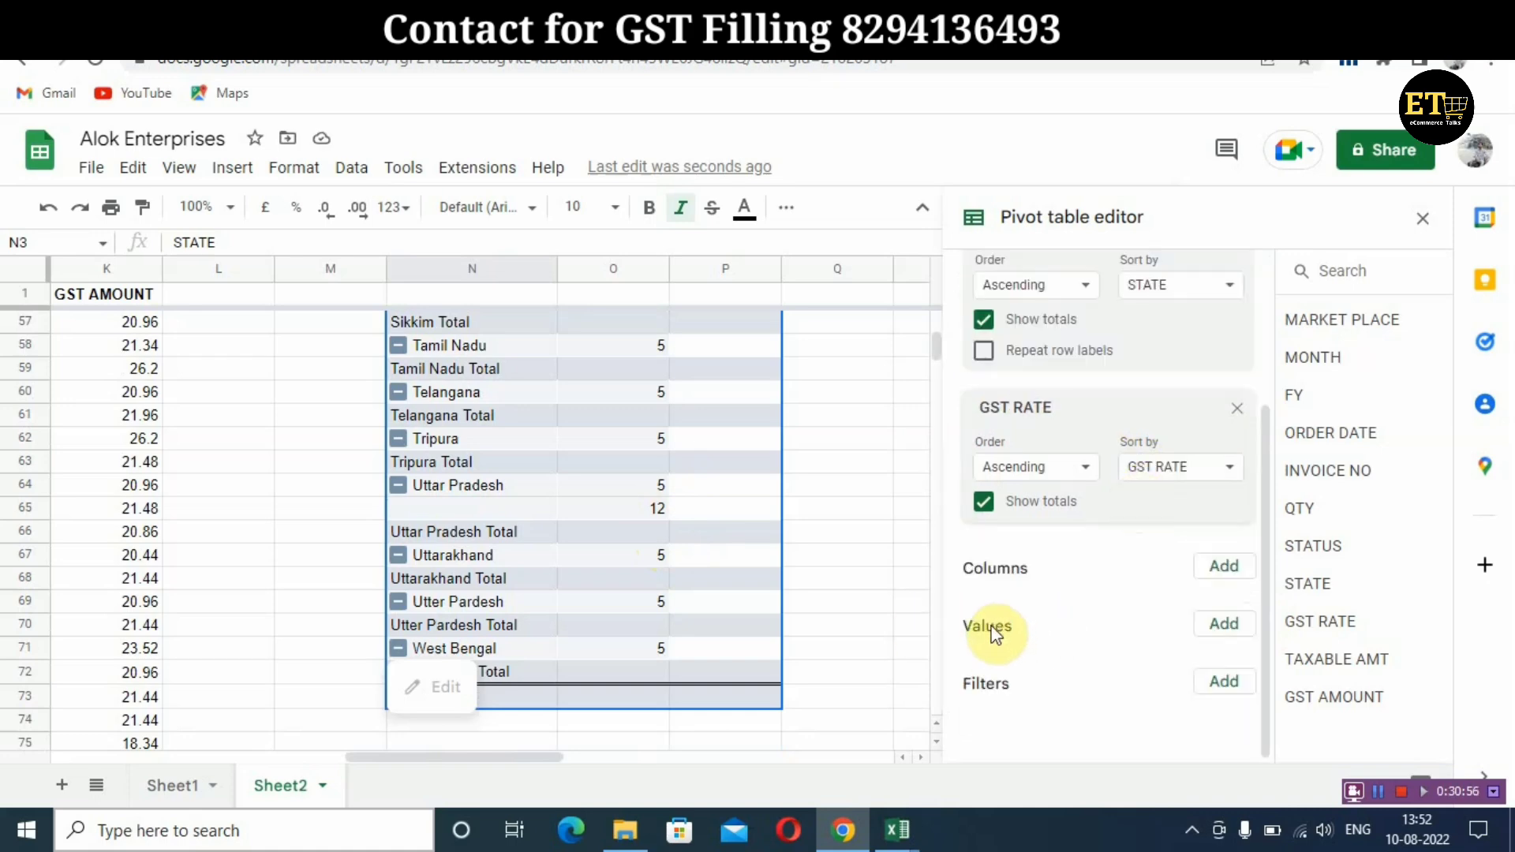
{"action": "left_click", "coordinate": [1223, 623]}
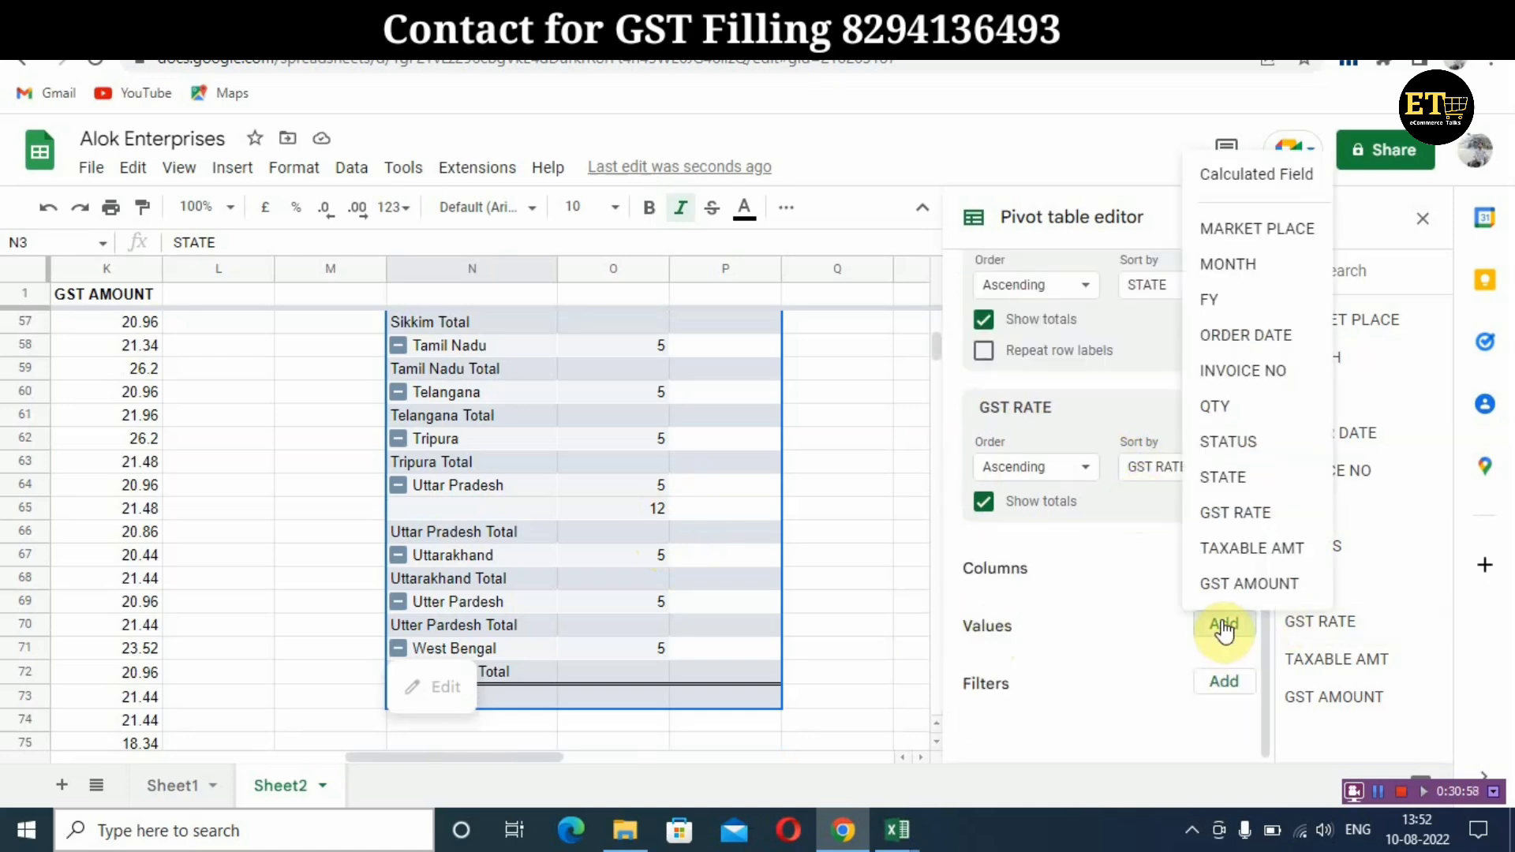
{"action": "left_click", "coordinate": [1261, 553]}
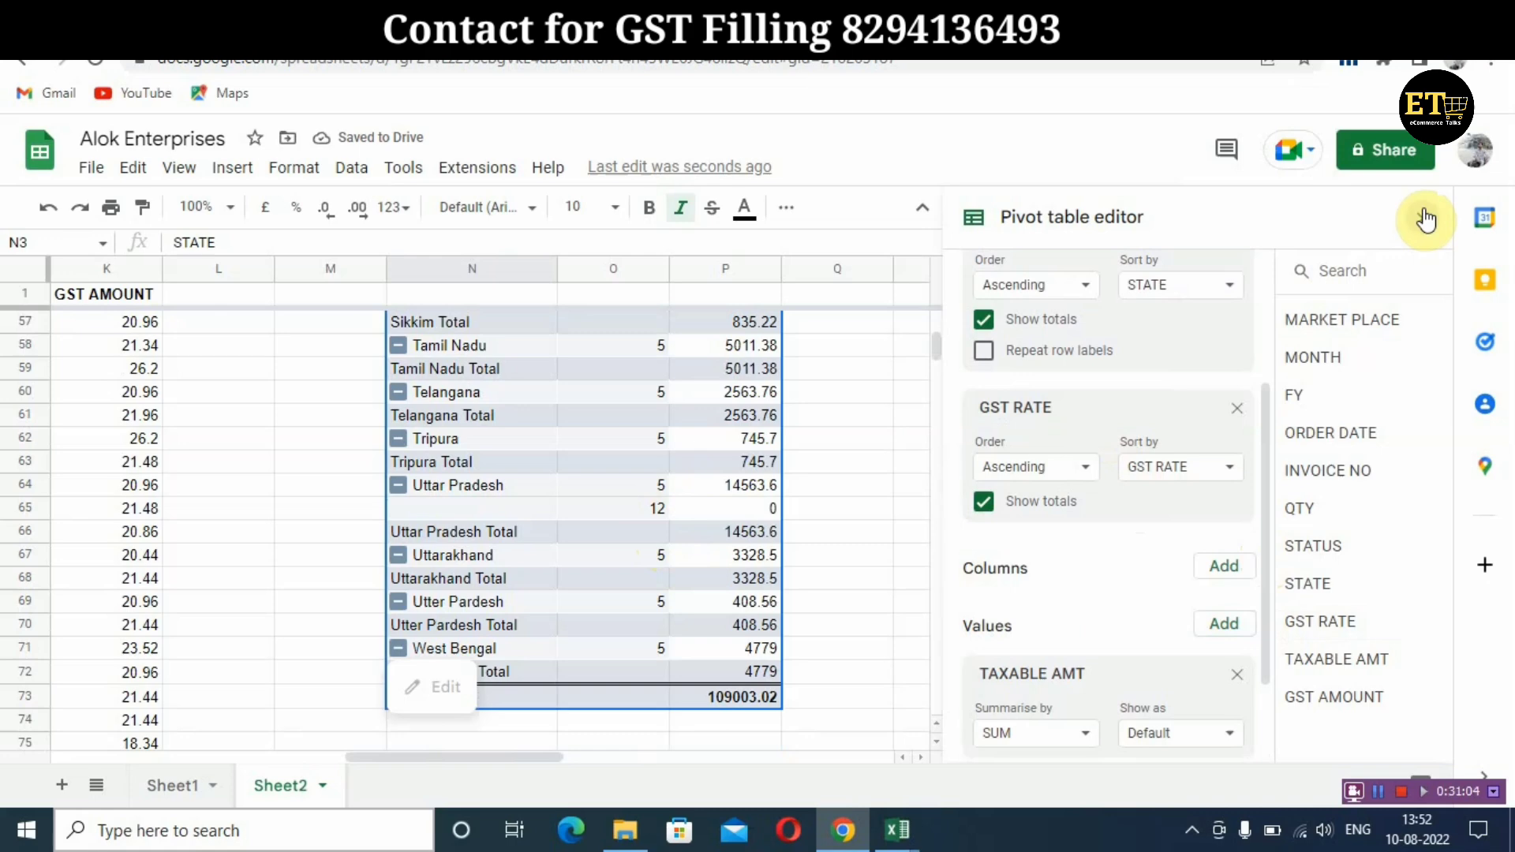
{"action": "left_click", "coordinate": [1422, 223]}
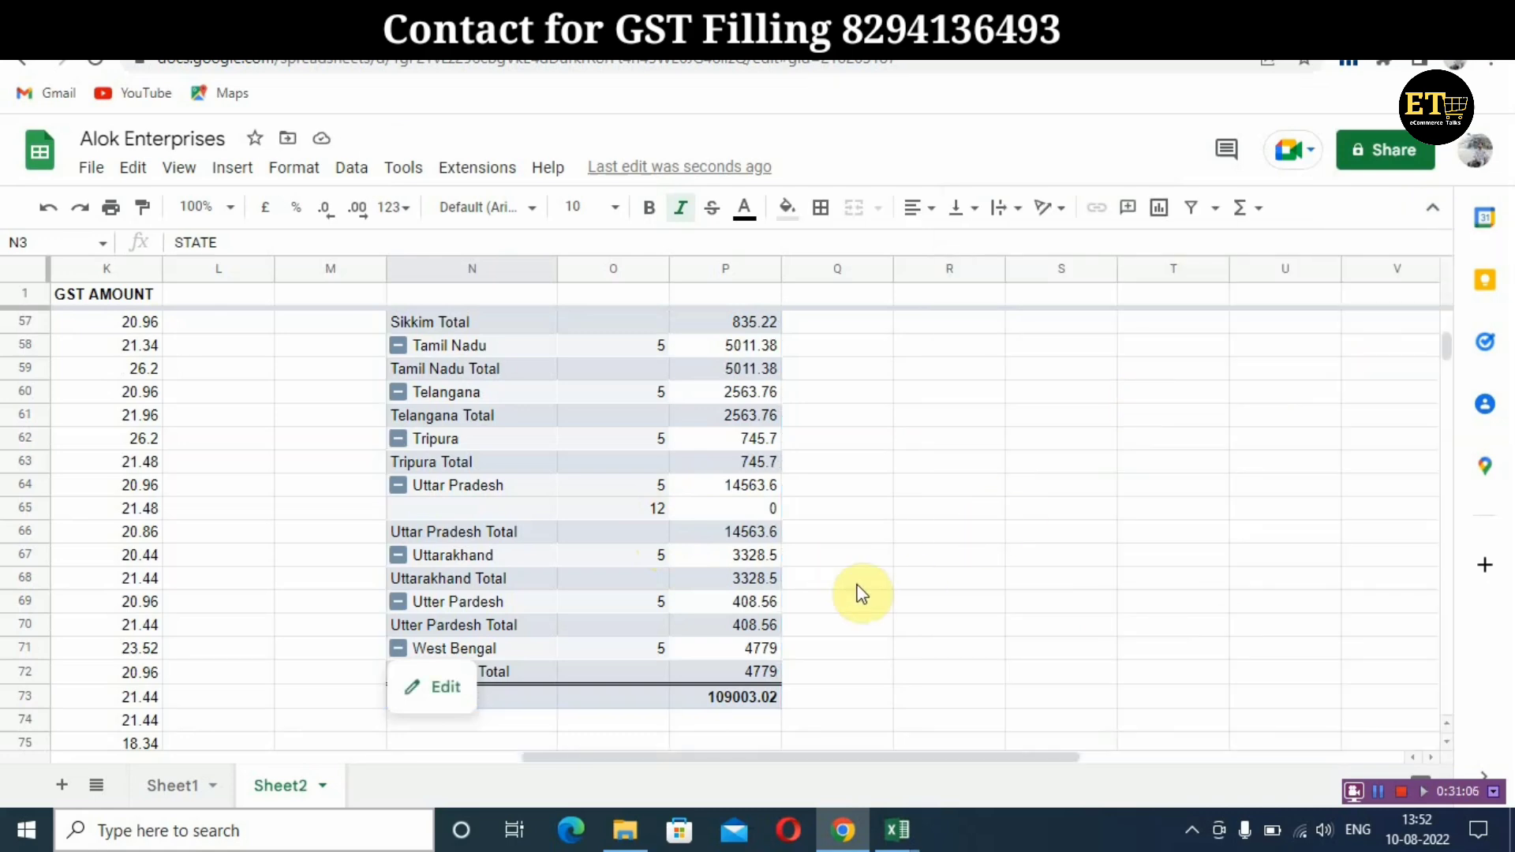
Review the taxable amounts by state and GST rate throughout the pivot table, including Bihar's 18 rate row
{"action": "scroll", "coordinate": [857, 594], "scroll_direction": "up", "scroll_amount": 3}
{"action": "scroll", "coordinate": [857, 594], "scroll_direction": "up", "scroll_amount": 15}
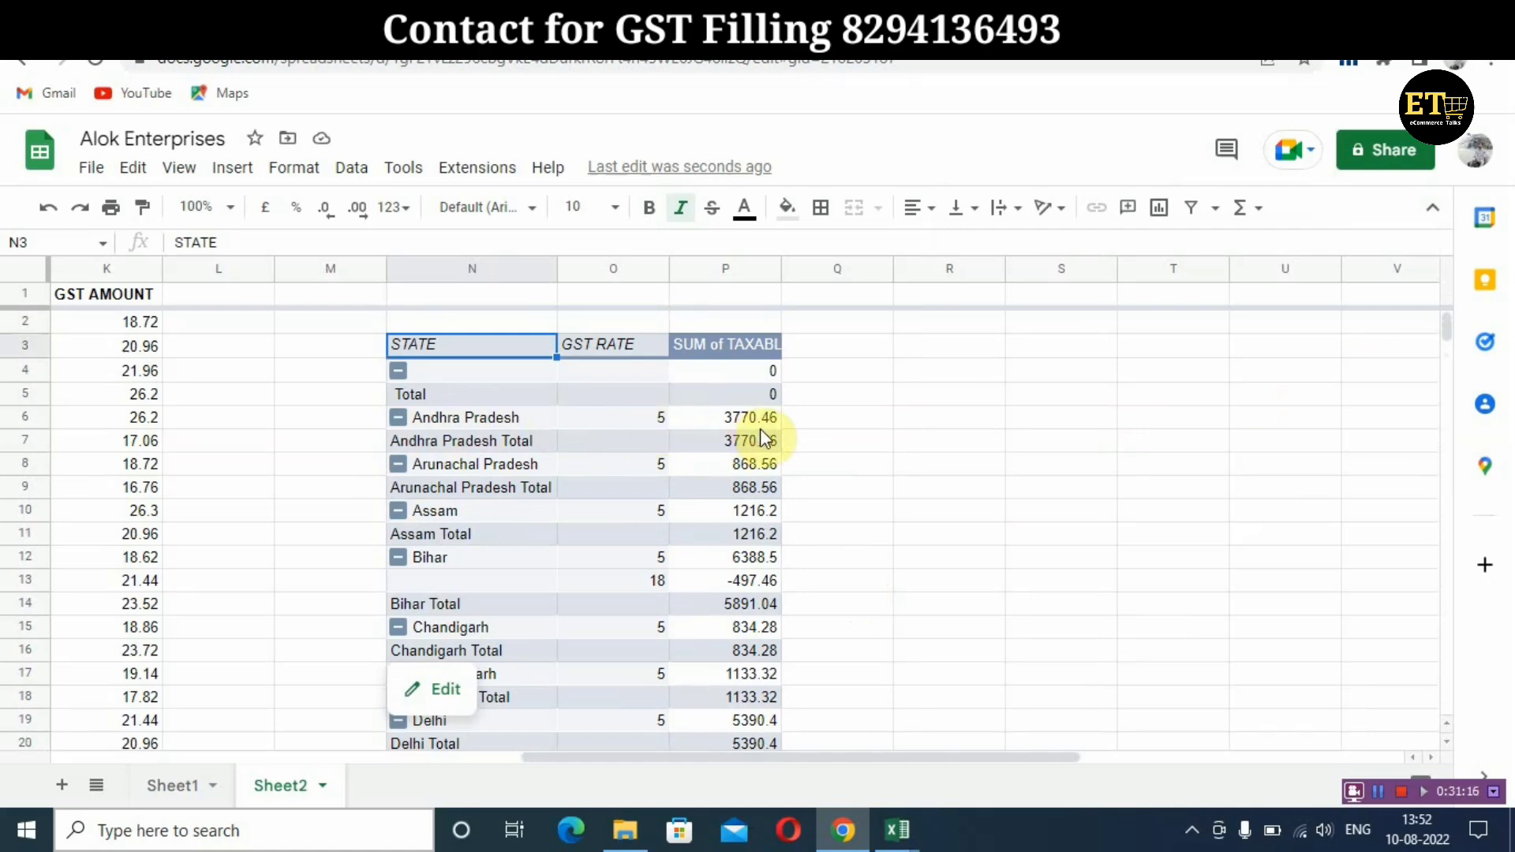
{"action": "scroll", "coordinate": [817, 525], "scroll_direction": "down", "scroll_amount": 2}
{"action": "scroll", "coordinate": [746, 532], "scroll_direction": "down", "scroll_amount": 10}
{"action": "scroll", "coordinate": [745, 532], "scroll_direction": "up", "scroll_amount": 5}
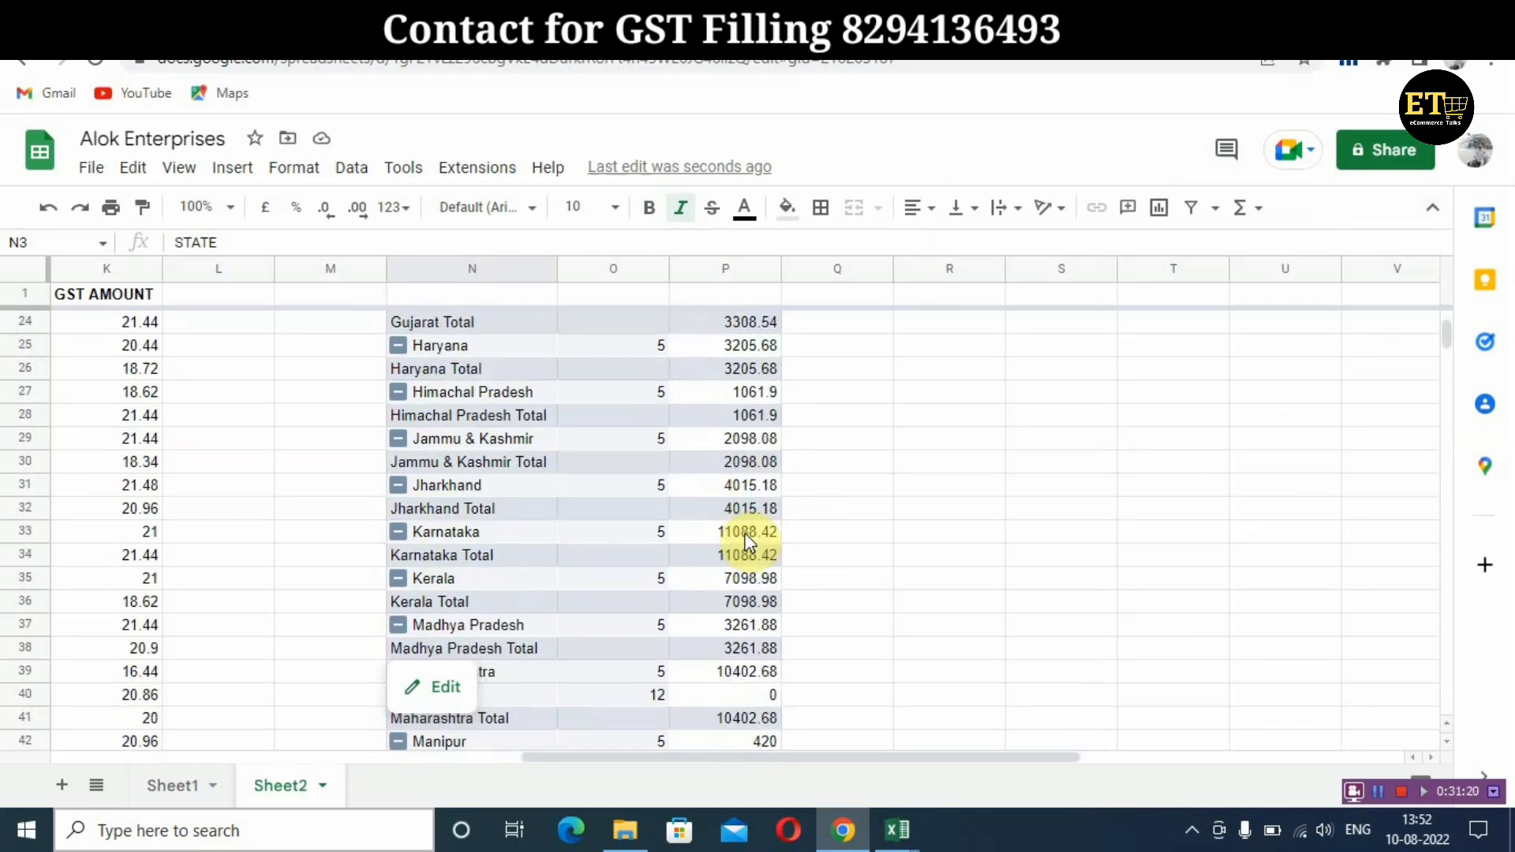
{"action": "scroll", "coordinate": [746, 537], "scroll_direction": "up", "scroll_amount": 7}
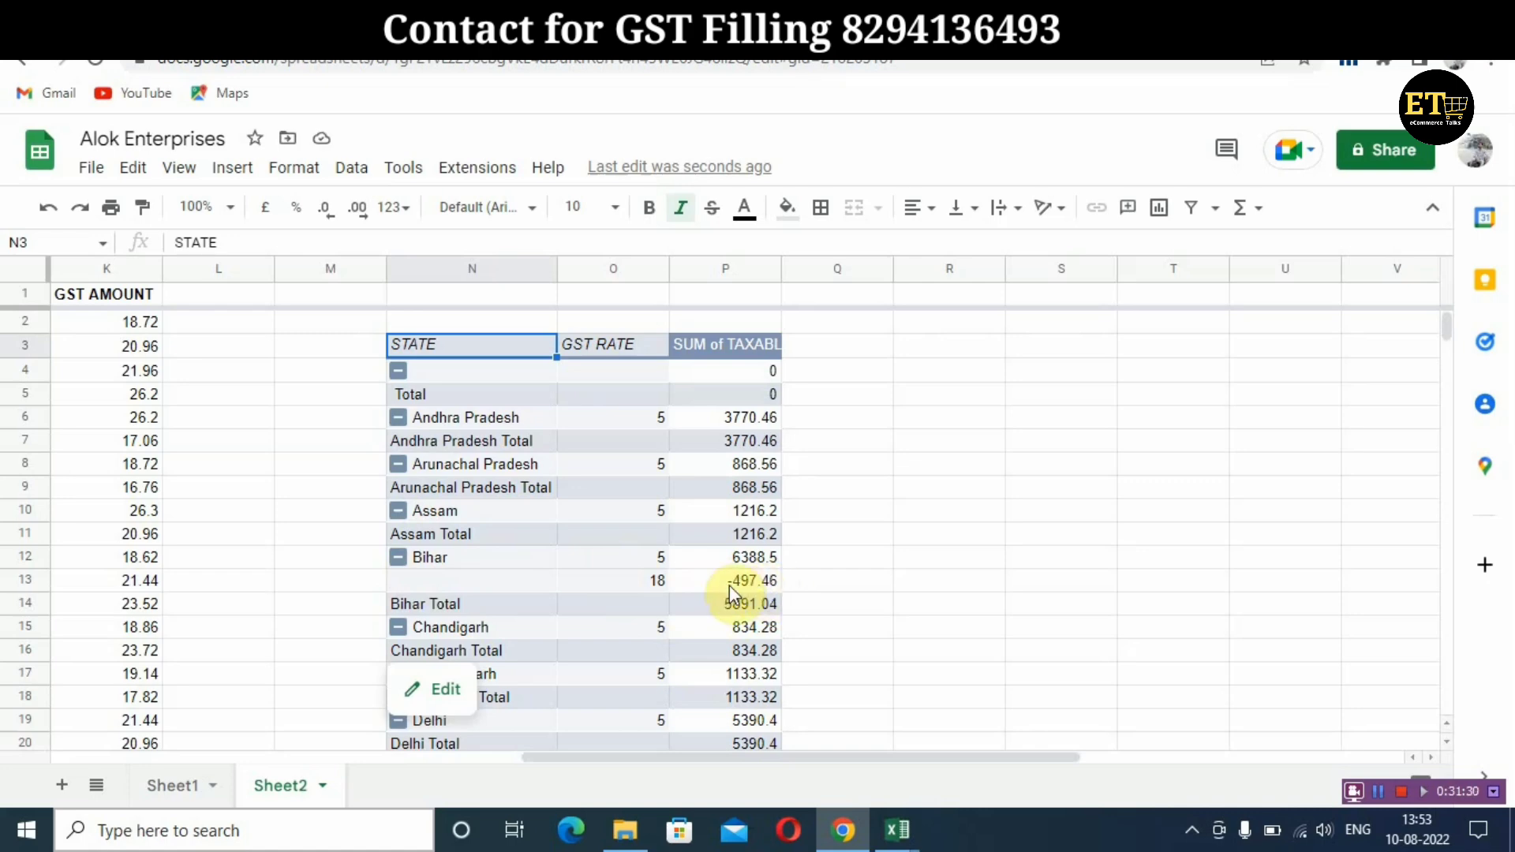
{"action": "left_click", "coordinate": [848, 584]}
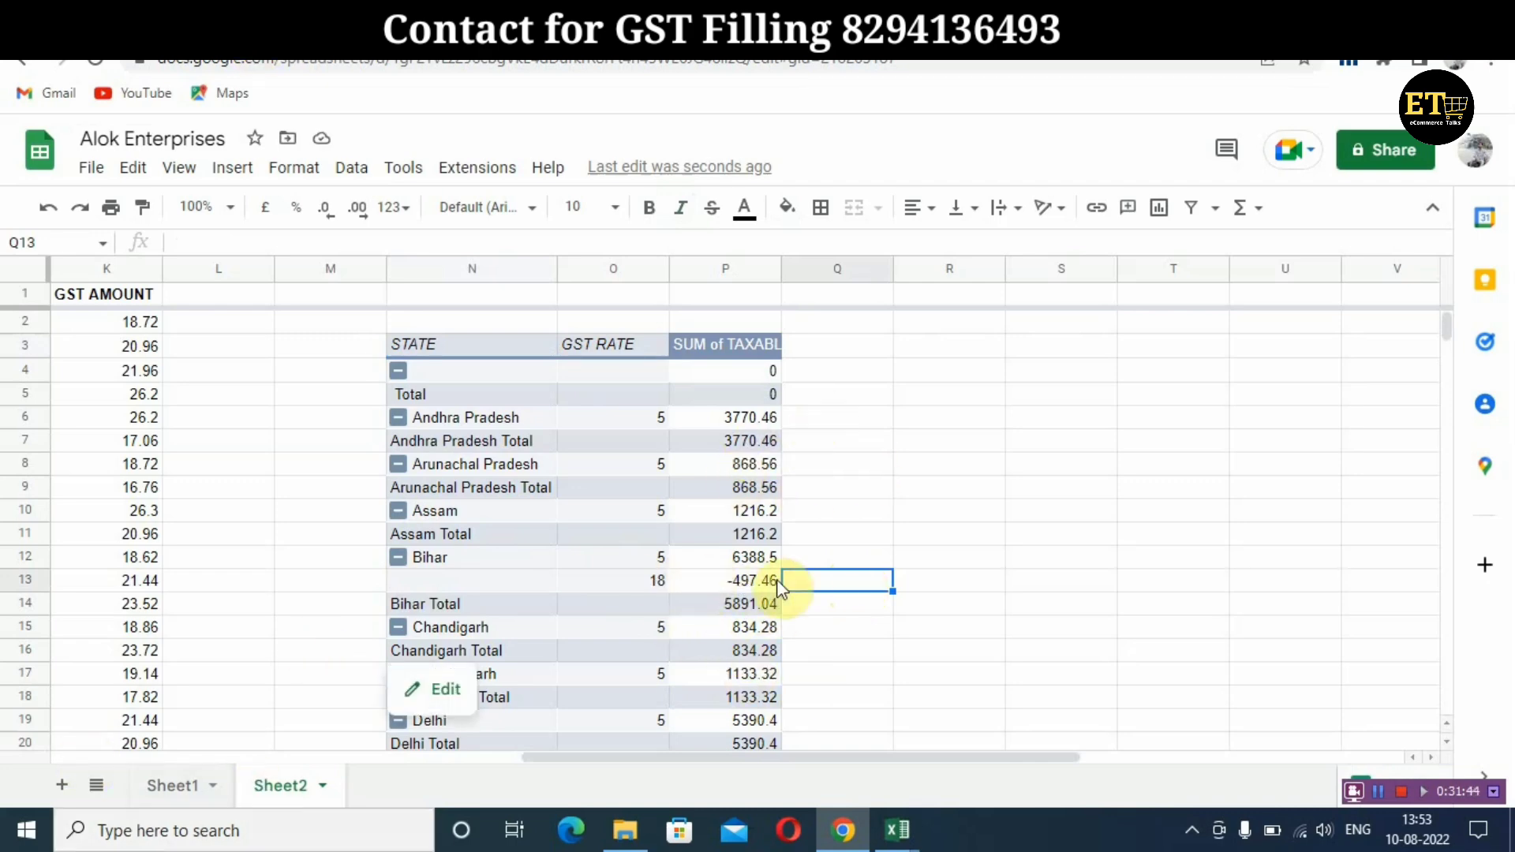
{"action": "scroll", "coordinate": [839, 576], "scroll_direction": "down", "scroll_amount": 7}
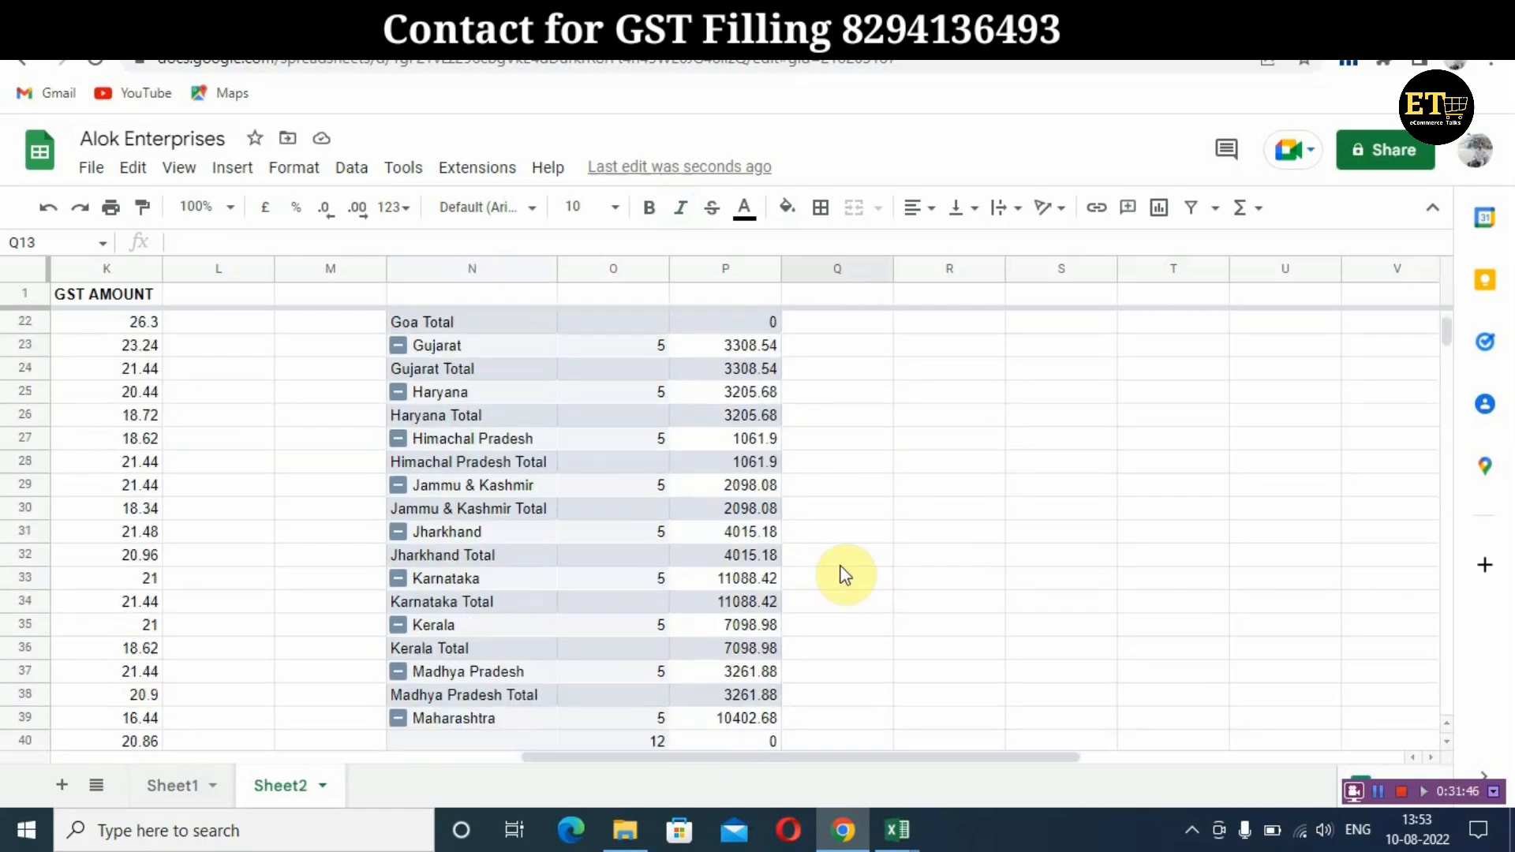
{"action": "scroll", "coordinate": [840, 576], "scroll_direction": "down", "scroll_amount": 3}
{"action": "scroll", "coordinate": [379, 502], "scroll_direction": "down", "scroll_amount": 1}
{"action": "scroll", "coordinate": [375, 502], "scroll_direction": "down", "scroll_amount": 4}
{"action": "scroll", "coordinate": [374, 499], "scroll_direction": "down", "scroll_amount": 4}
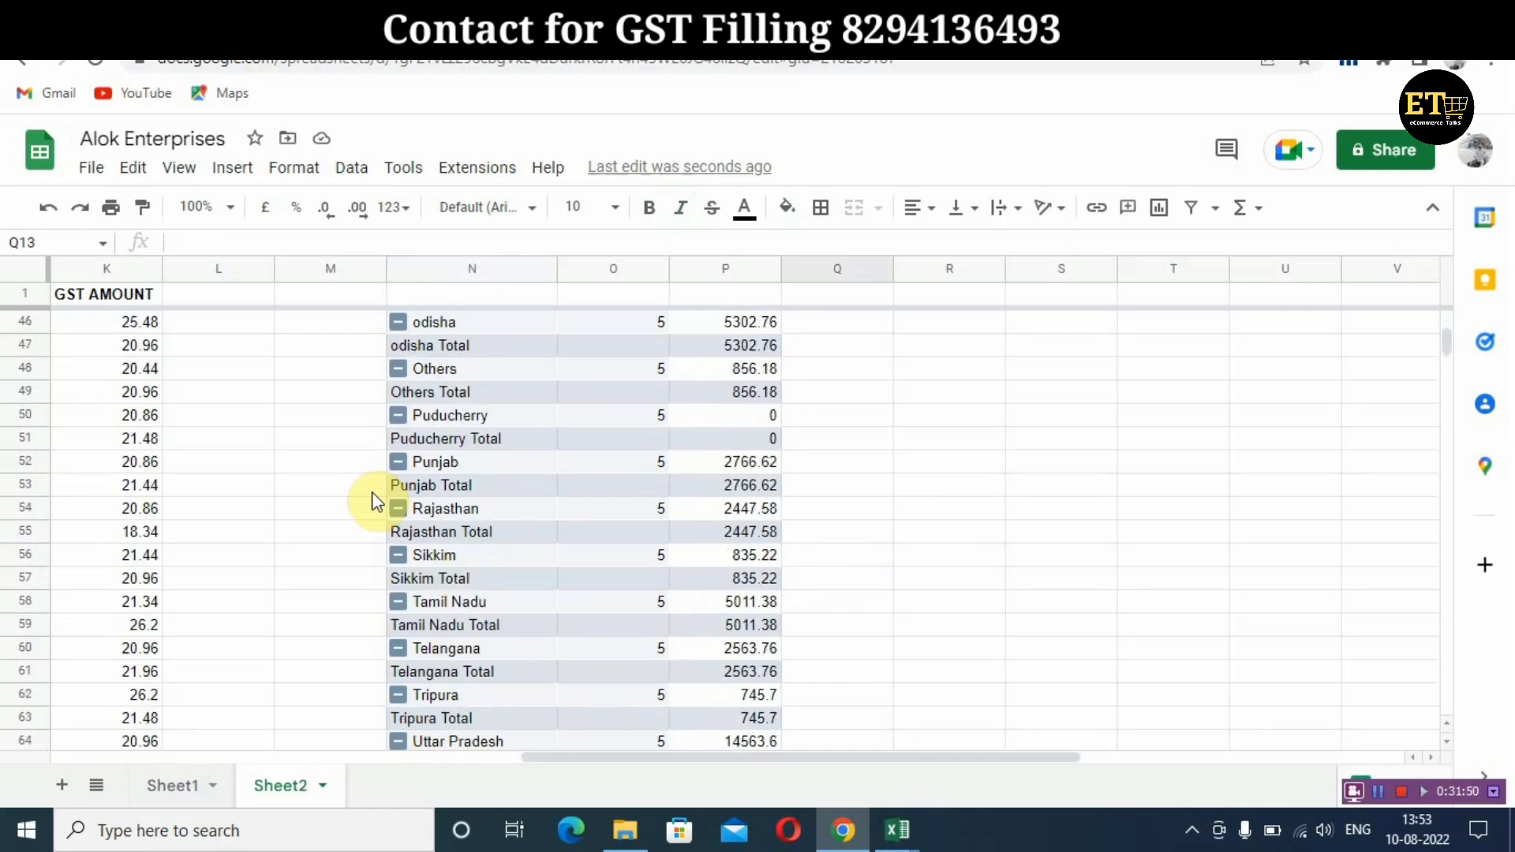
Compare the Uttar Pradesh and Utter Pardesh entries near the end of the pivot table for inconsistent state spelling
{"action": "mouse_move", "coordinate": [445, 608]}
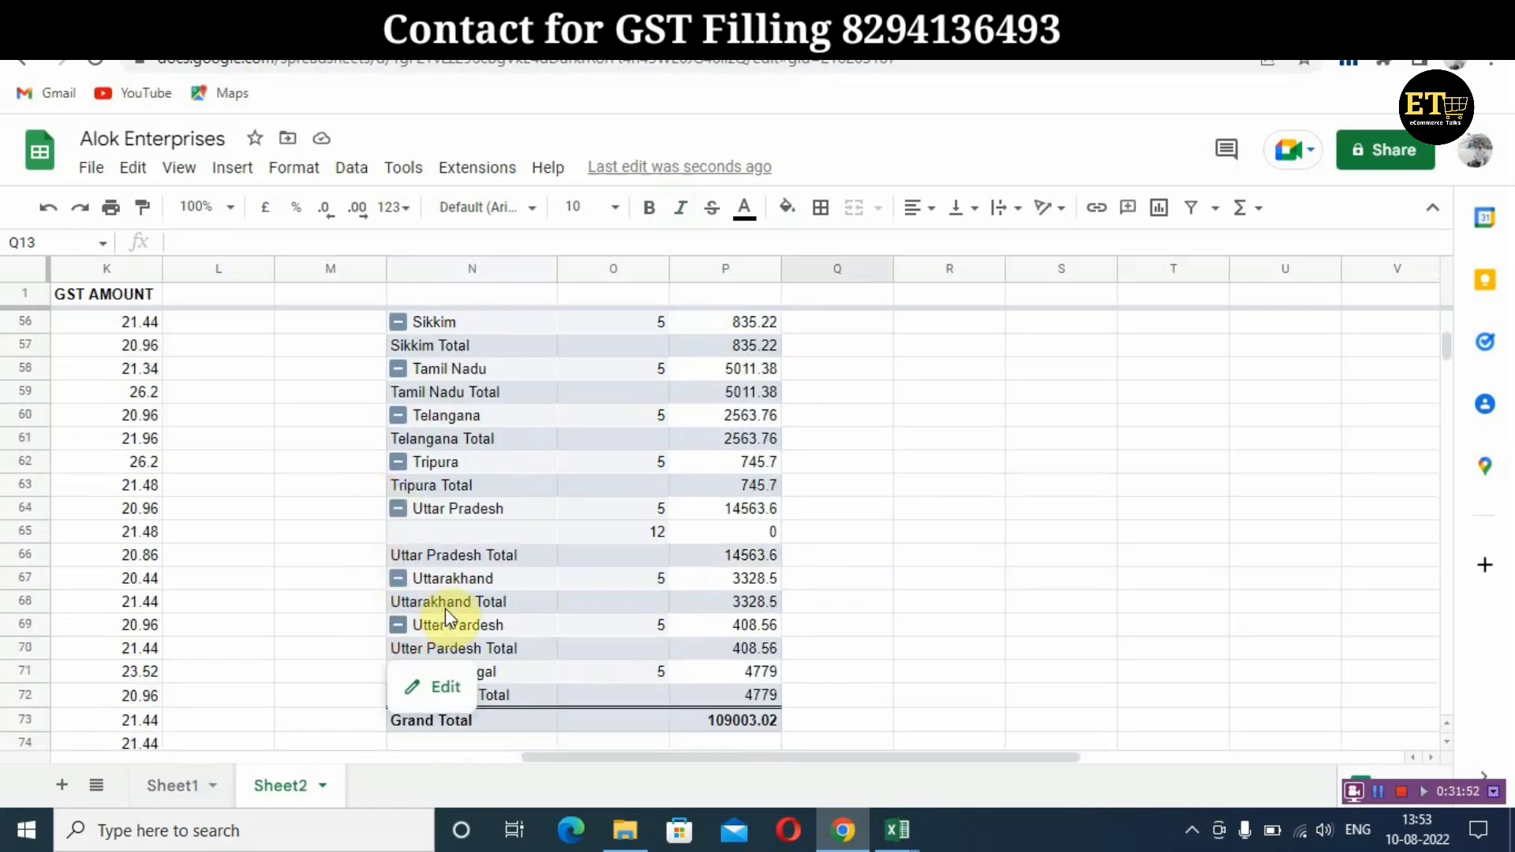
{"action": "left_click", "coordinate": [324, 509]}
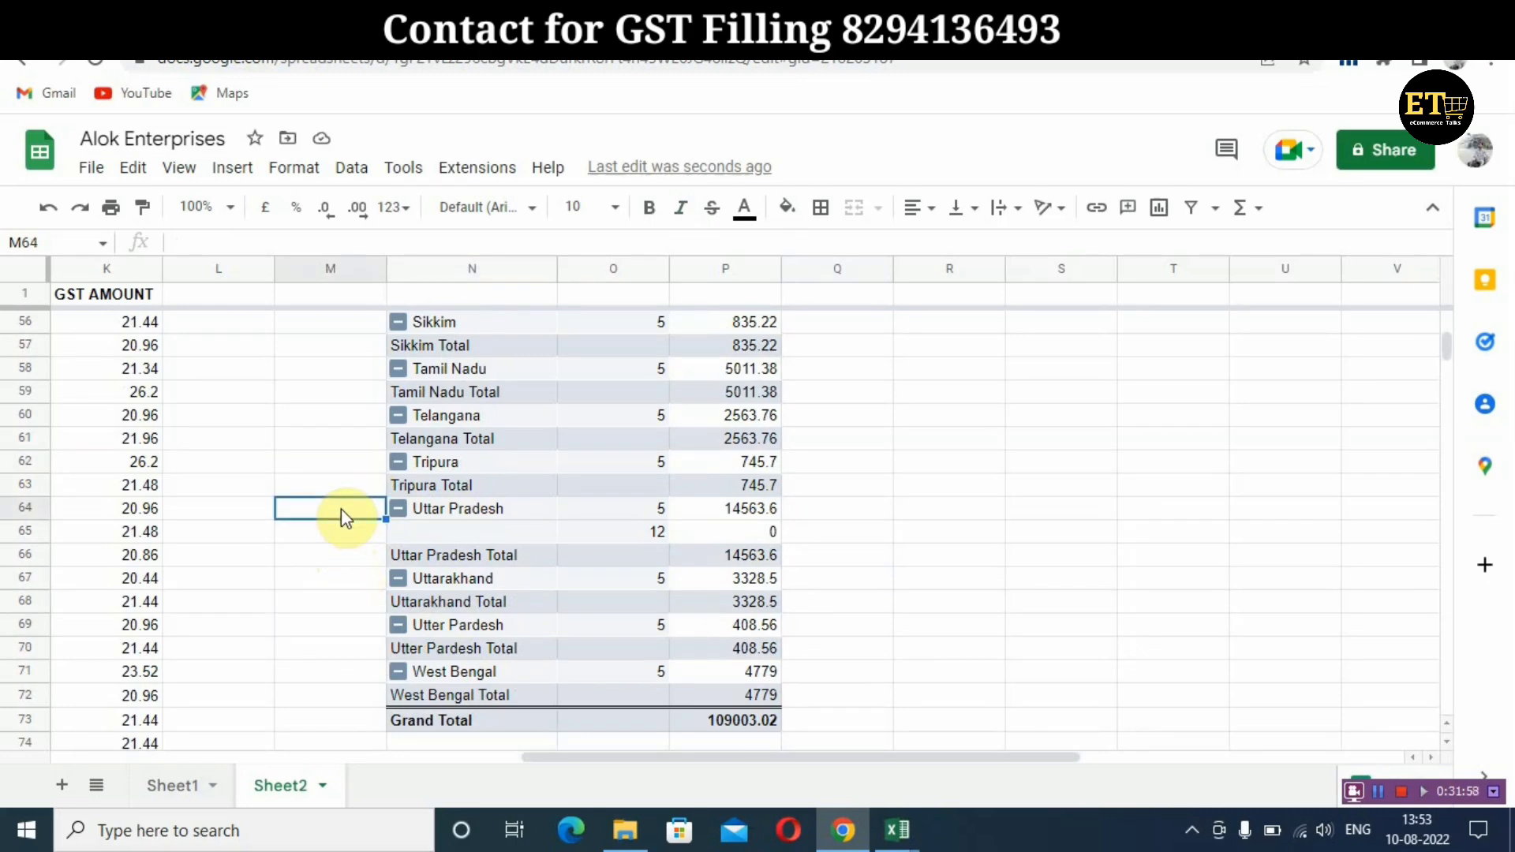
{"action": "left_click", "coordinate": [348, 632]}
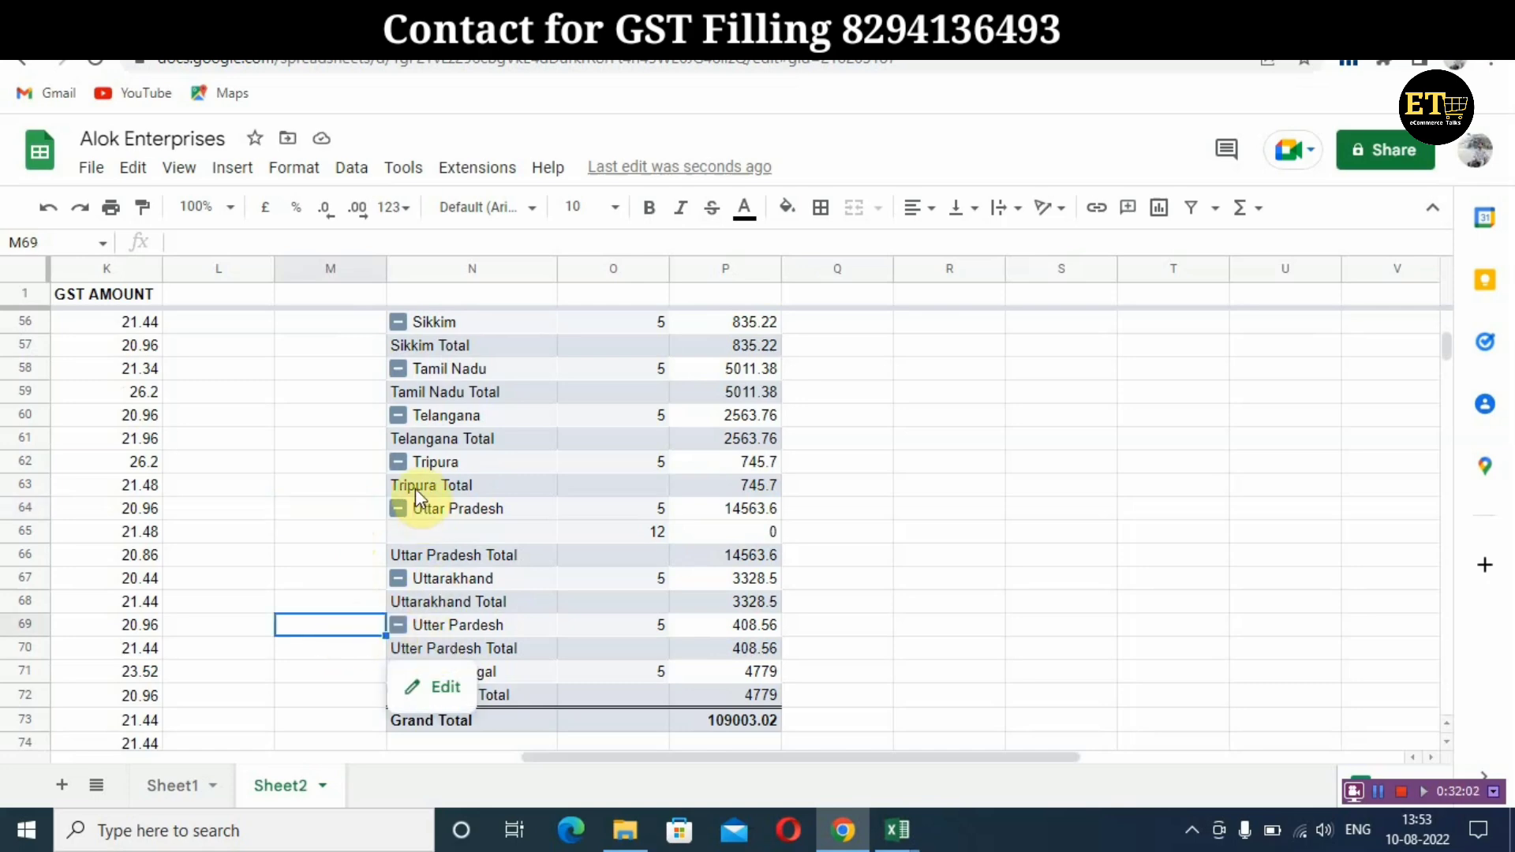
{"action": "scroll", "coordinate": [348, 511], "scroll_direction": "up", "scroll_amount": 7}
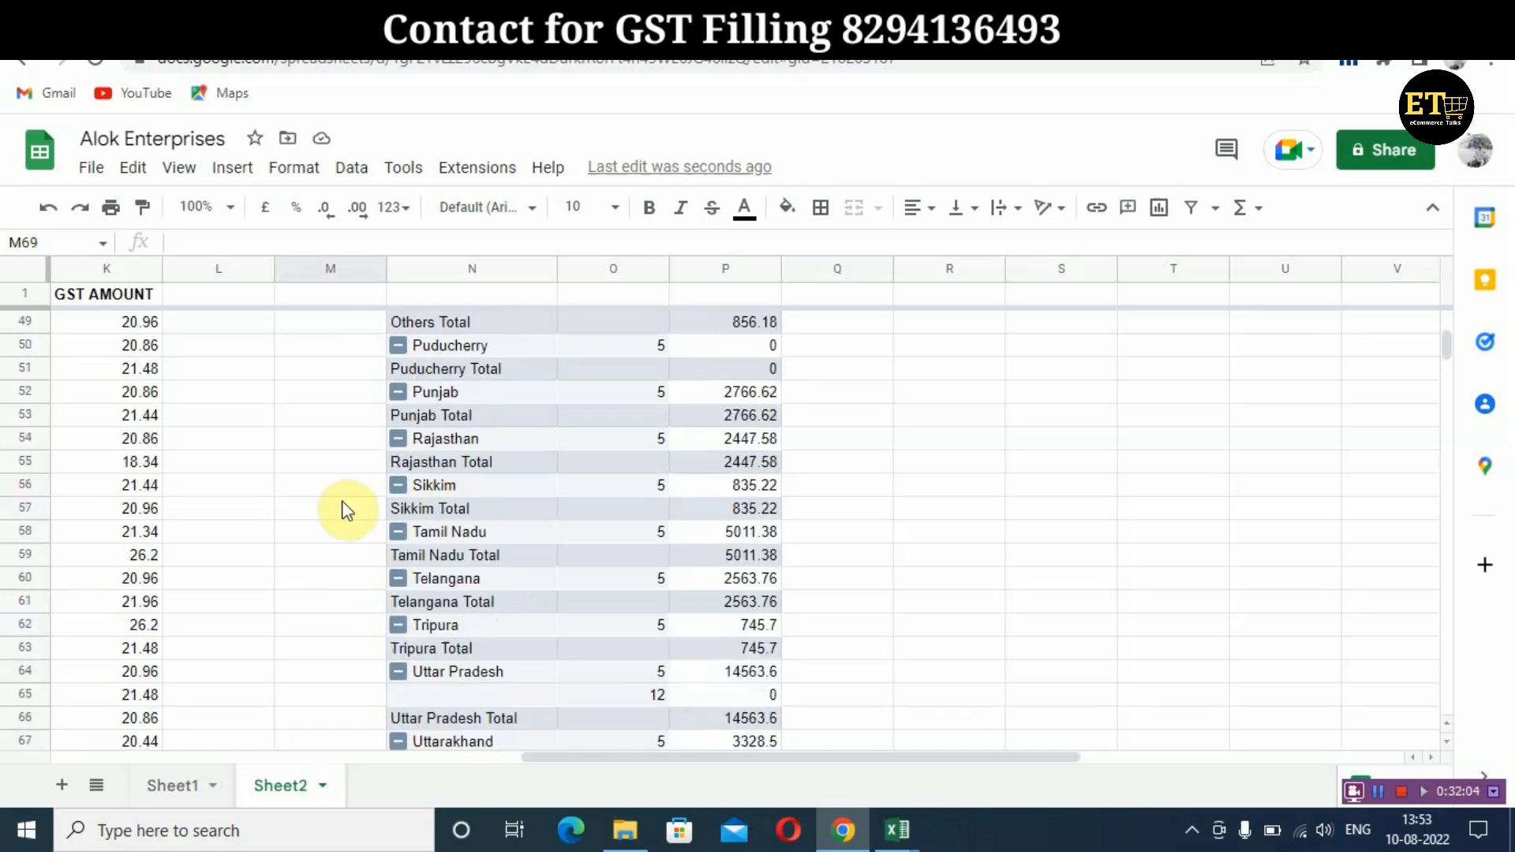
{"action": "scroll", "coordinate": [348, 511], "scroll_direction": "up", "scroll_amount": 4}
{"action": "scroll", "coordinate": [378, 584], "scroll_direction": "down", "scroll_amount": 12}
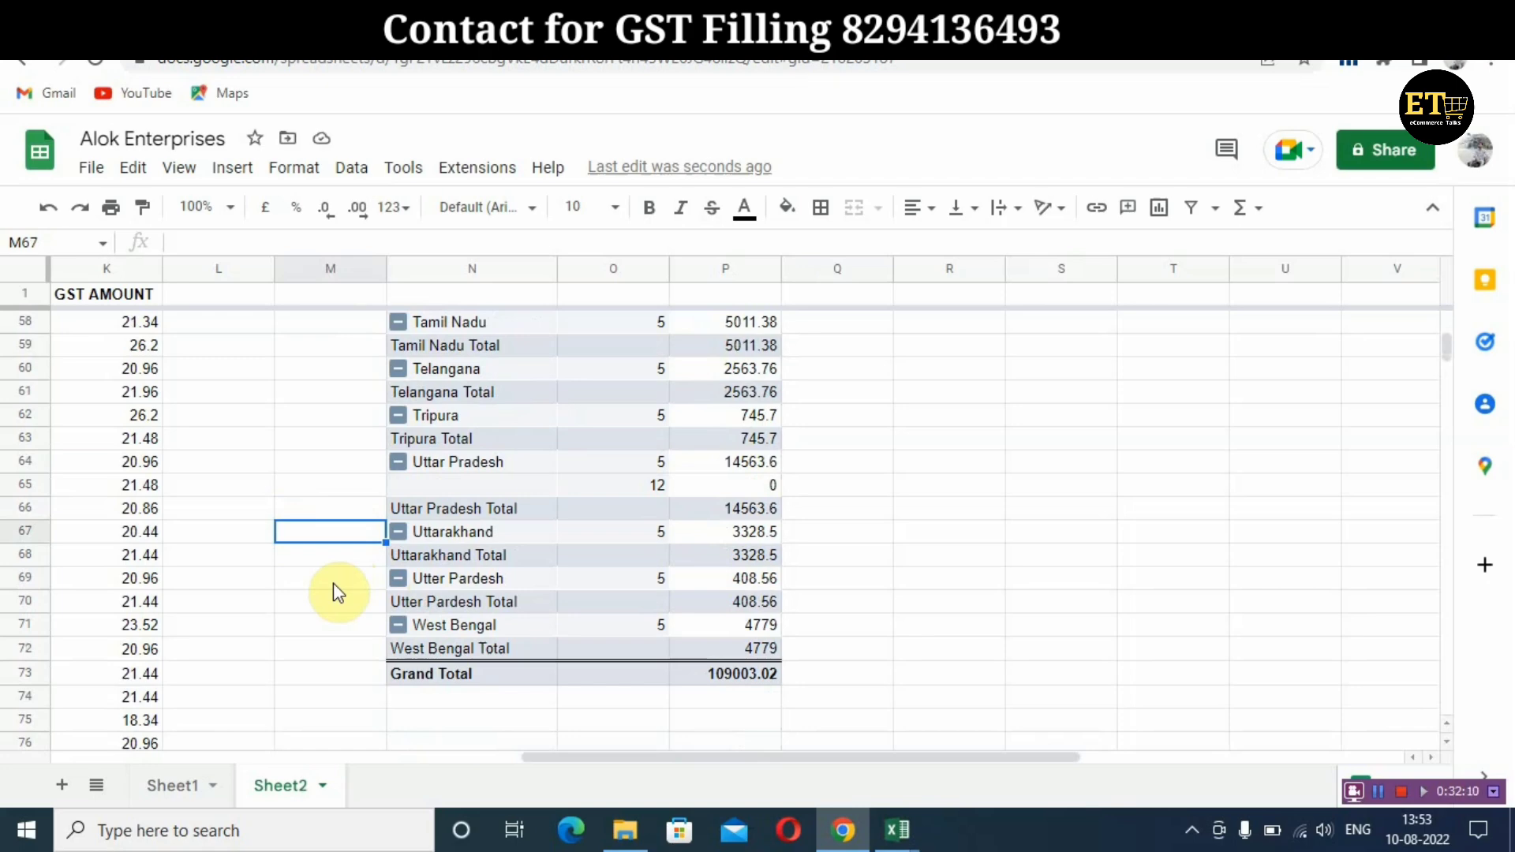
{"action": "left_click", "coordinate": [351, 536]}
{"action": "left_click", "coordinate": [345, 584]}
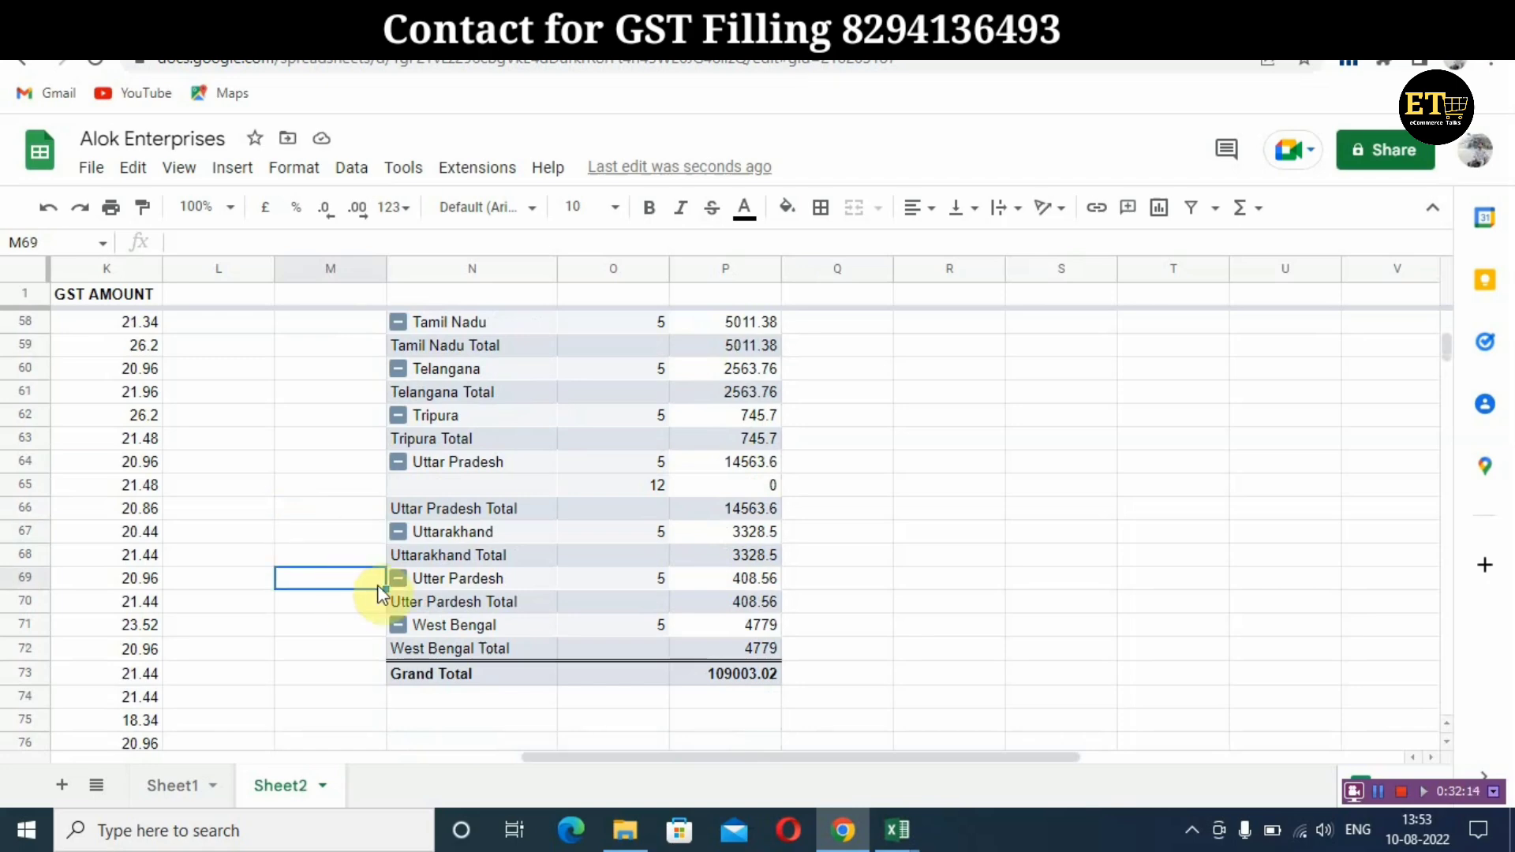
{"action": "mouse_move", "coordinate": [429, 580]}
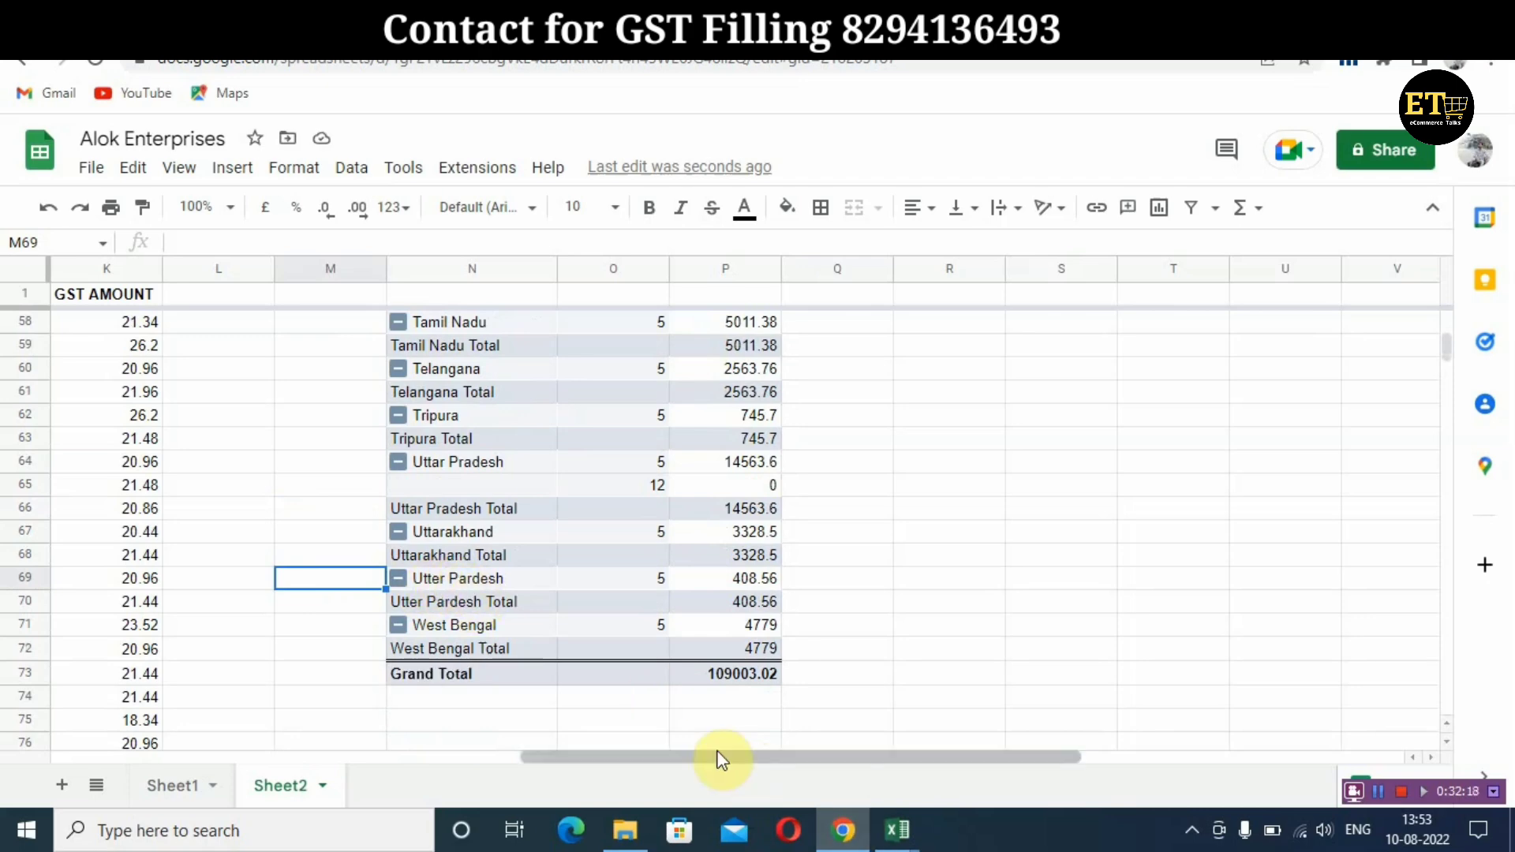
Turn on a filter for the header row of the order data in Sheet2
{"action": "left_click_drag", "start_coordinate": [716, 757], "coordinate": [139, 746]}
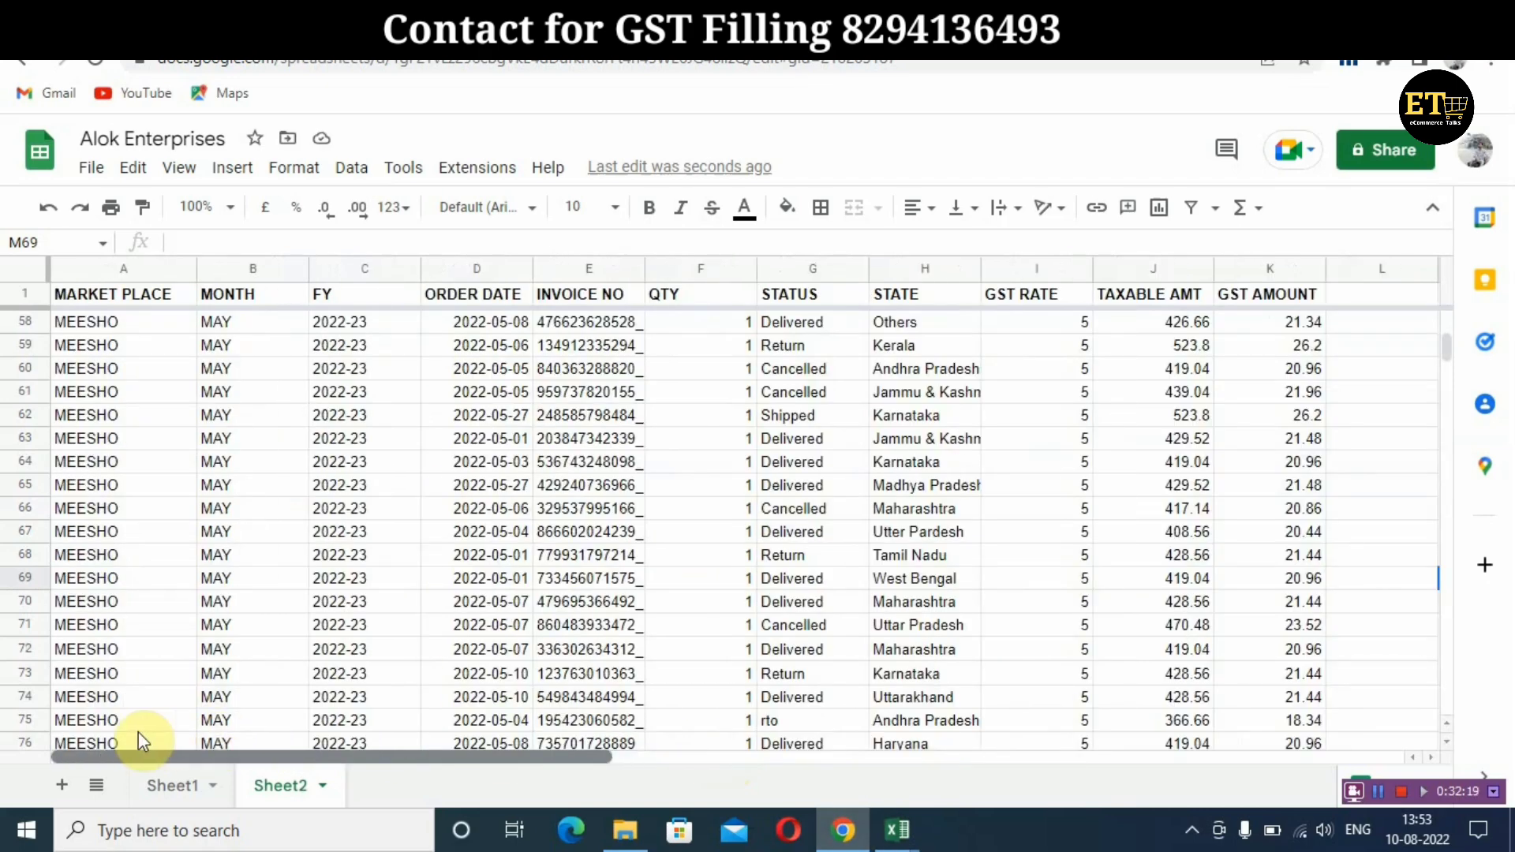
{"action": "left_click", "coordinate": [27, 292]}
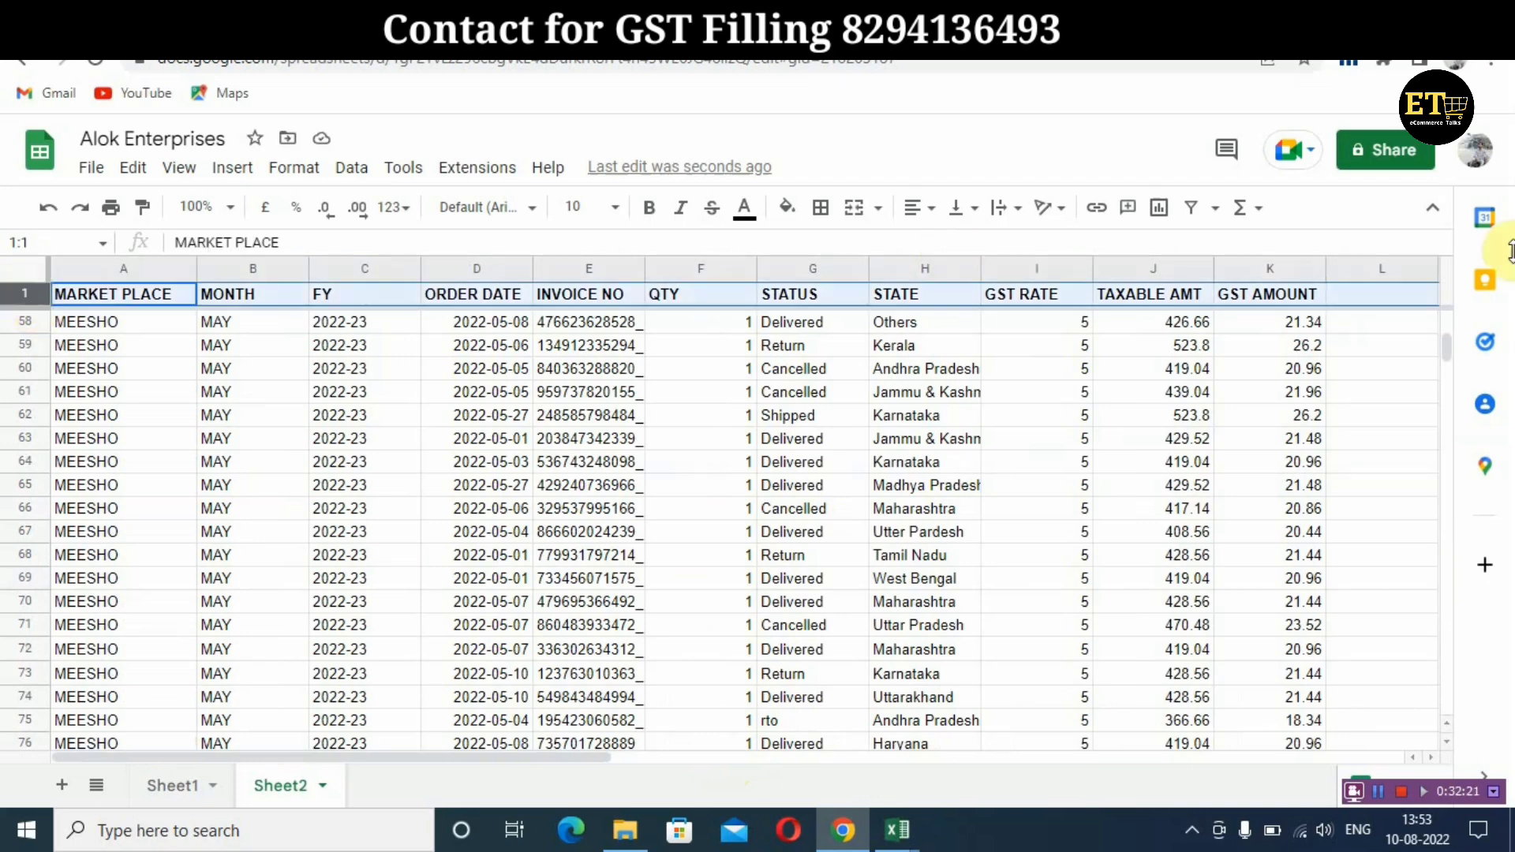
{"action": "left_click", "coordinate": [1192, 208]}
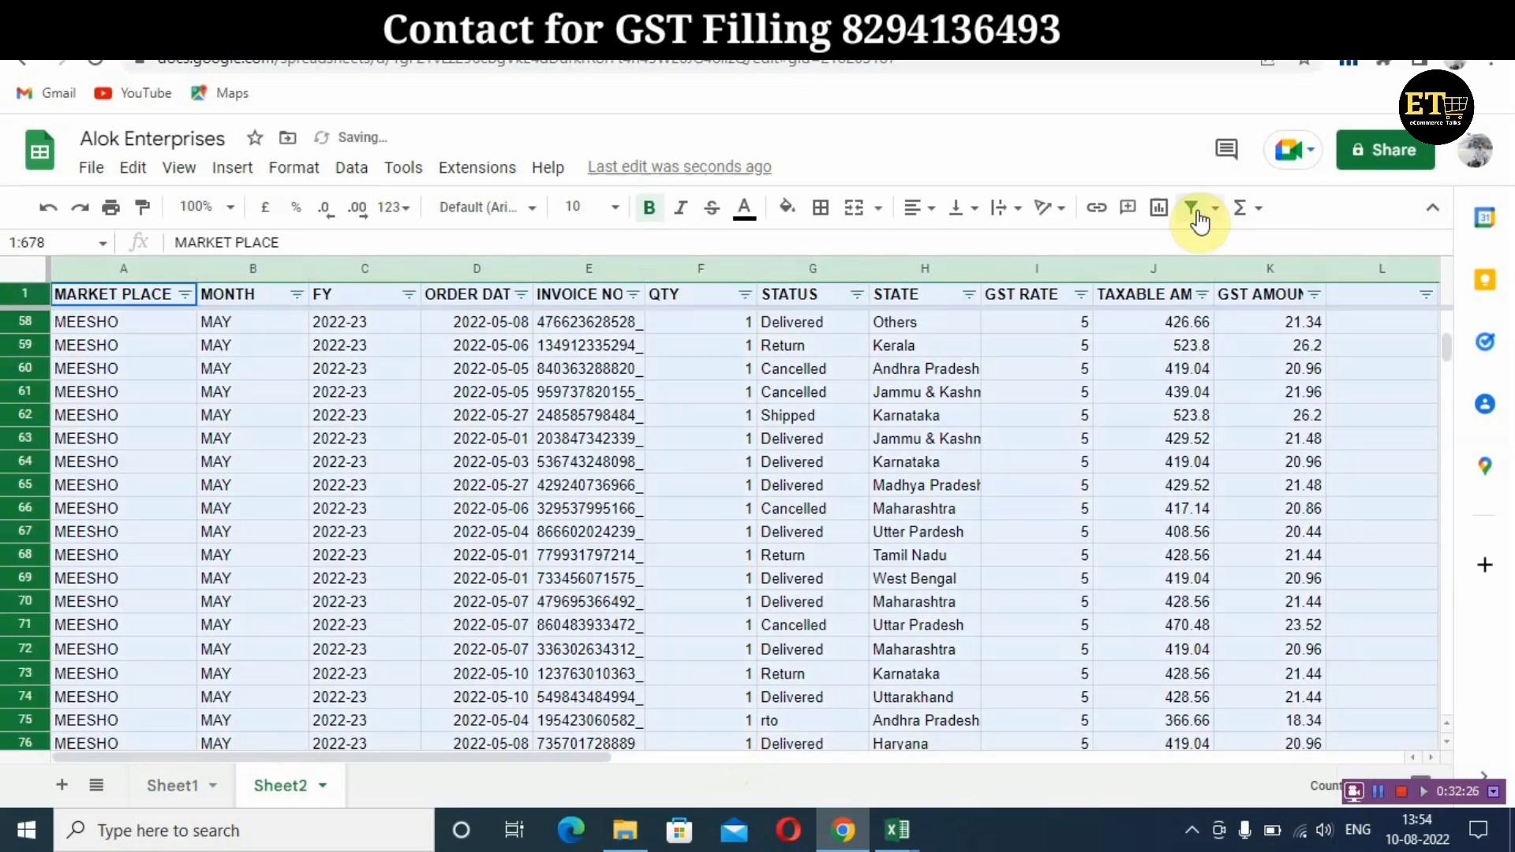
Filter the STATE column by values to show only Uttar Pradesh and Utter Pardesh
{"action": "left_click", "coordinate": [968, 295]}
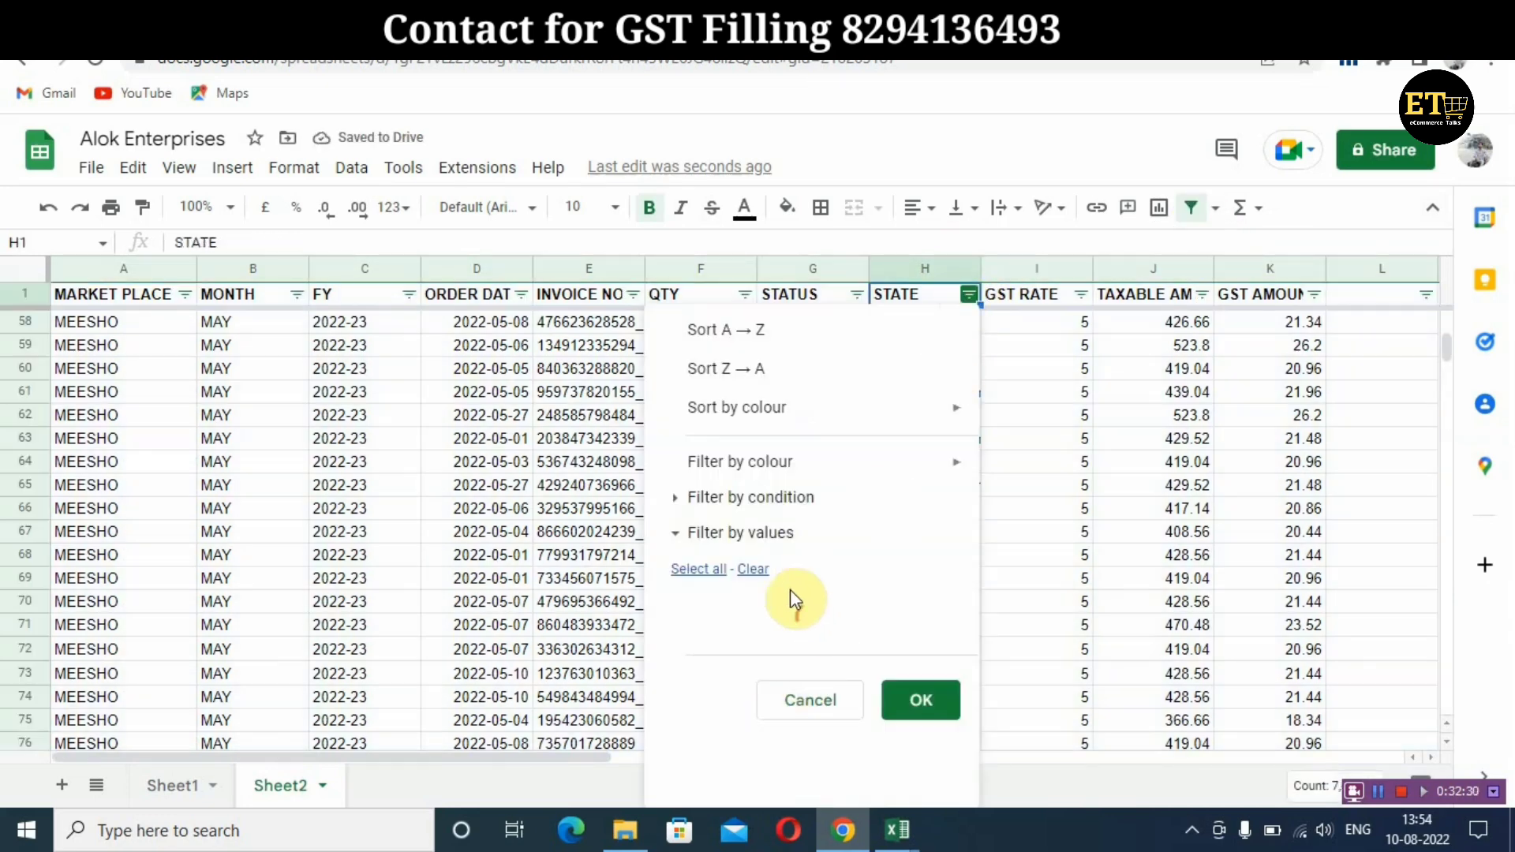
{"action": "left_click", "coordinate": [752, 569]}
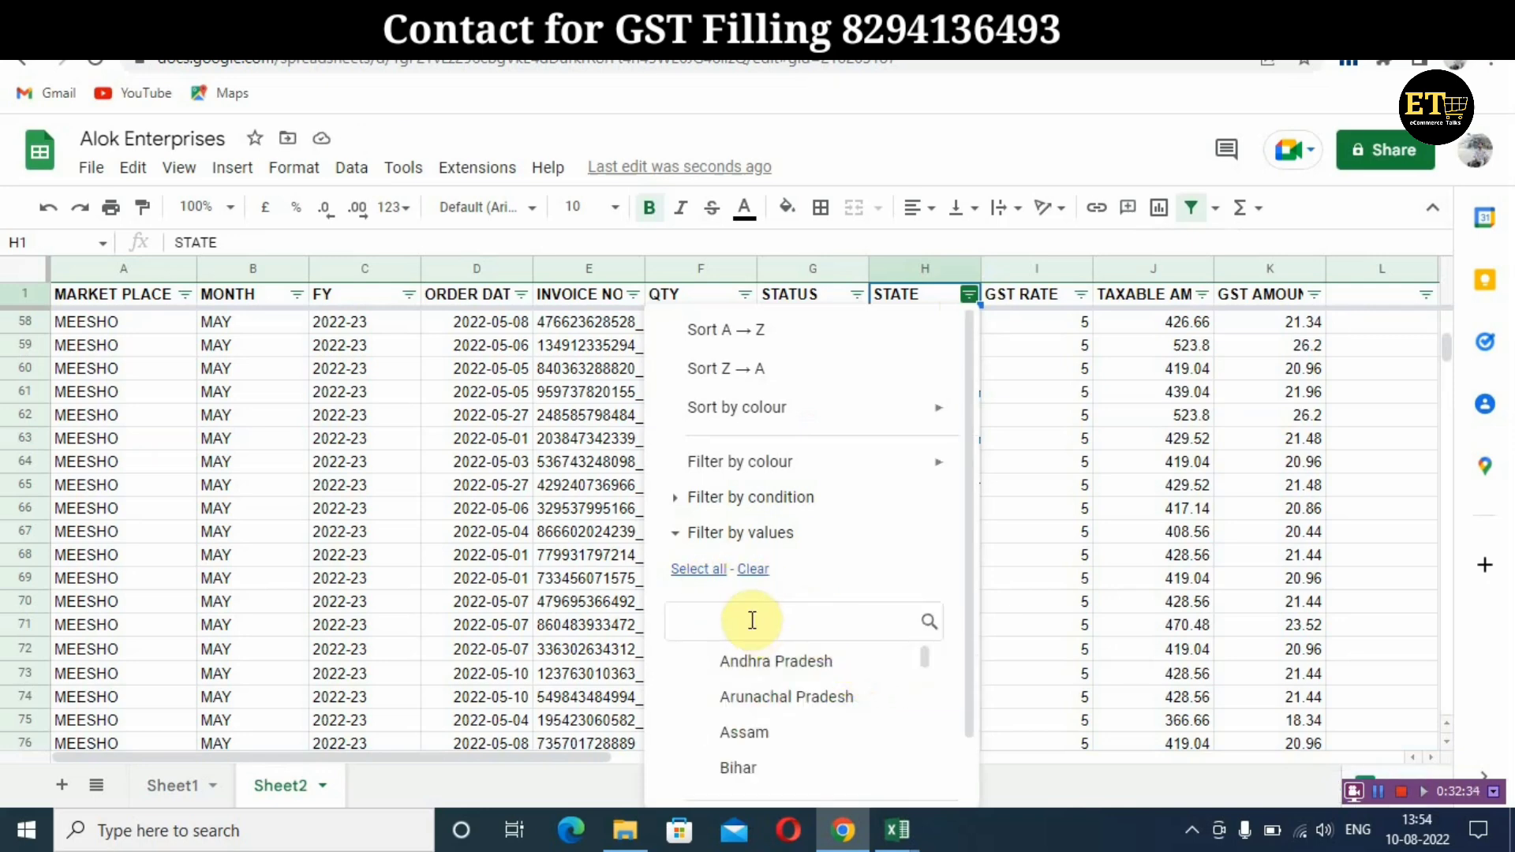
{"action": "type", "text": "U"}
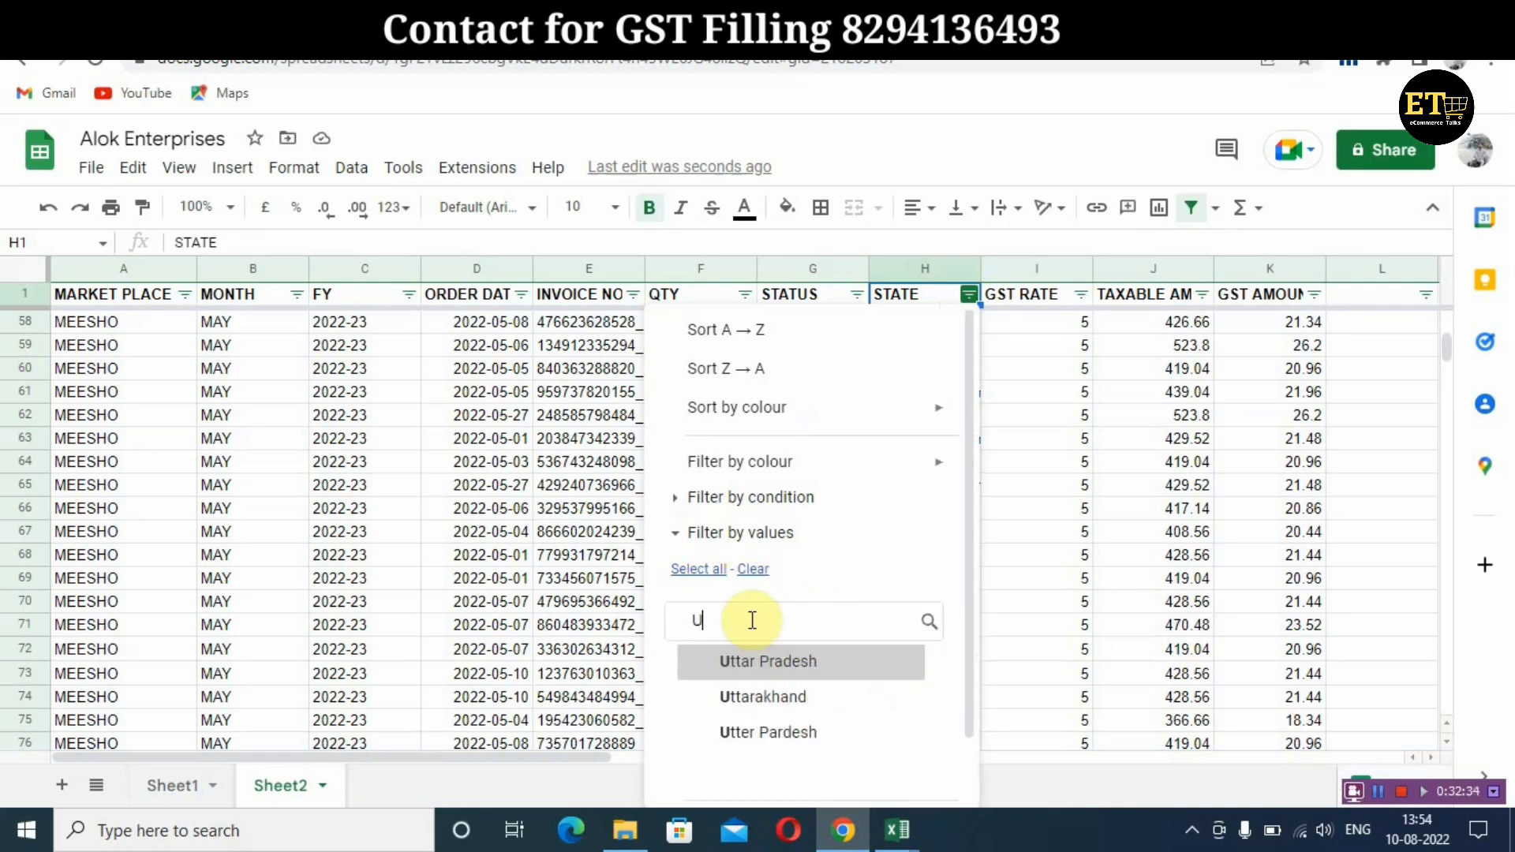
{"action": "left_click", "coordinate": [781, 663]}
{"action": "left_click", "coordinate": [788, 736]}
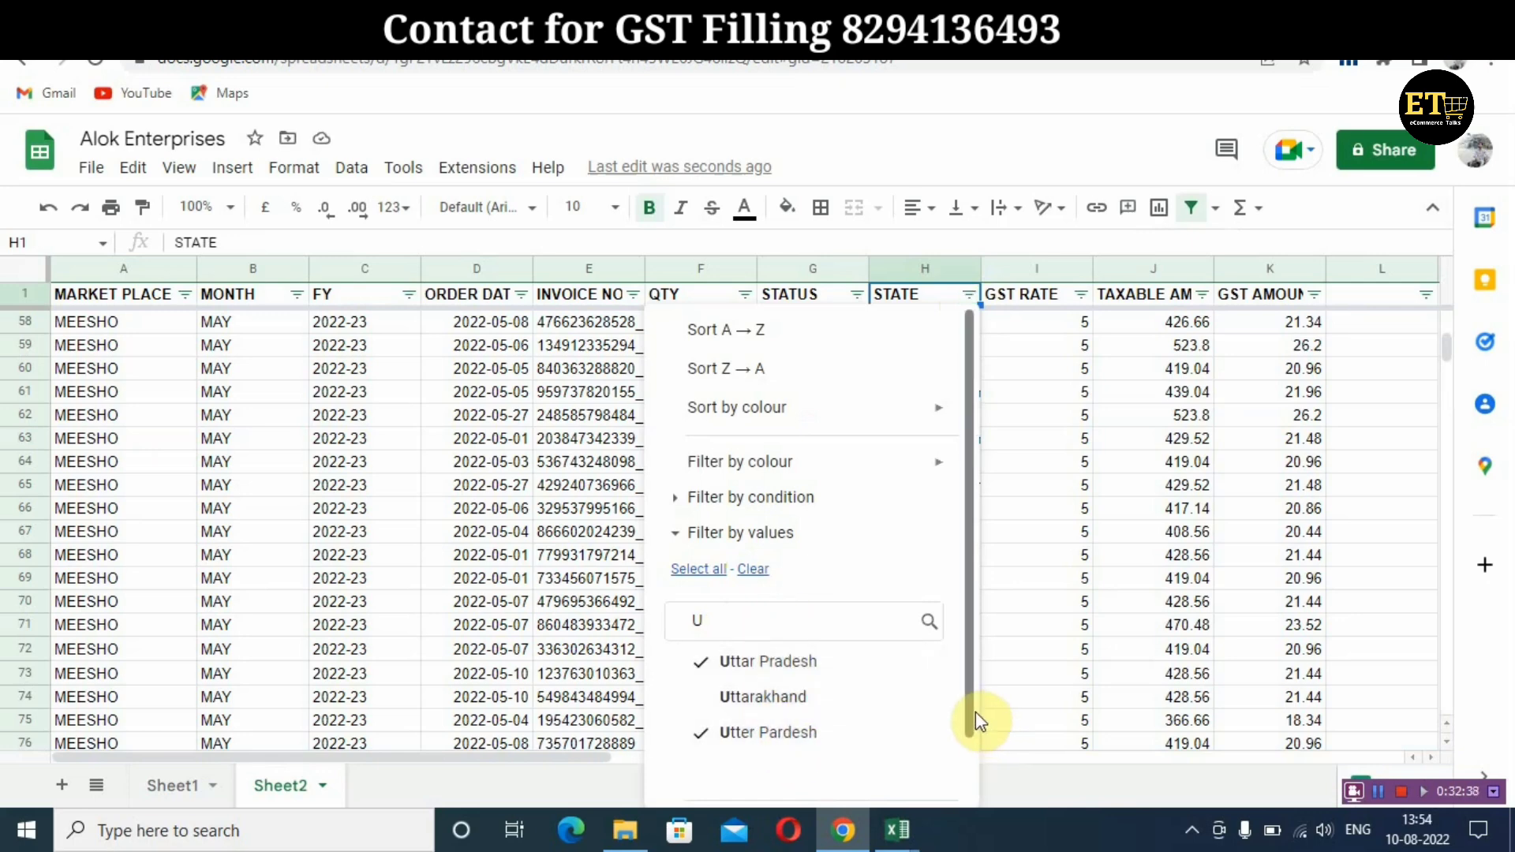
{"action": "scroll", "coordinate": [979, 751], "scroll_direction": "down", "scroll_amount": 1}
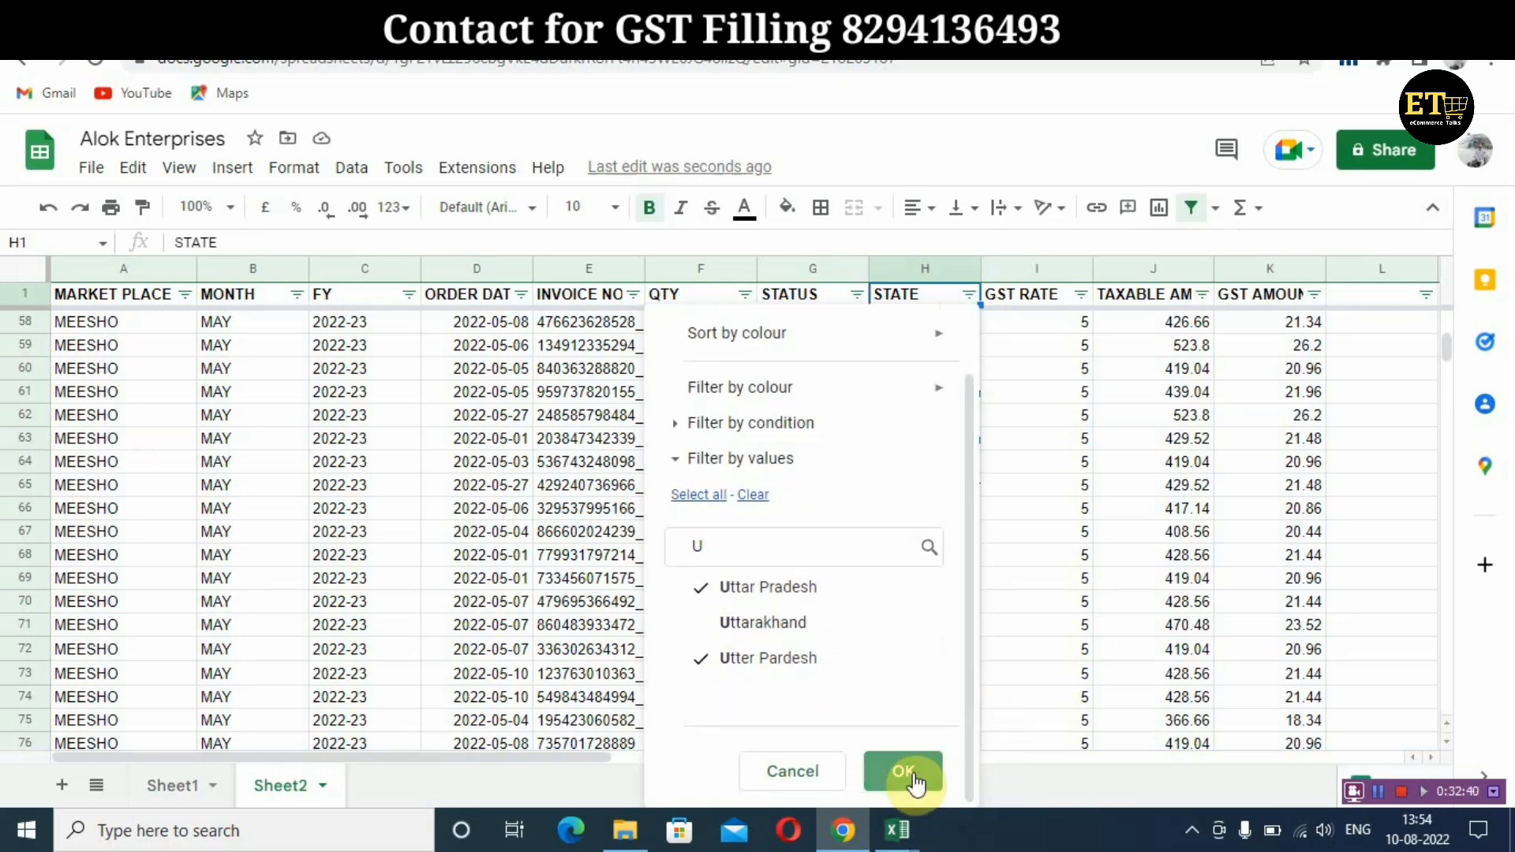
{"action": "left_click", "coordinate": [912, 778]}
Copy Uttar Pradesh from H5 and paste it over all filtered STATE entries through H667
{"action": "scroll", "coordinate": [978, 486], "scroll_direction": "up", "scroll_amount": 4}
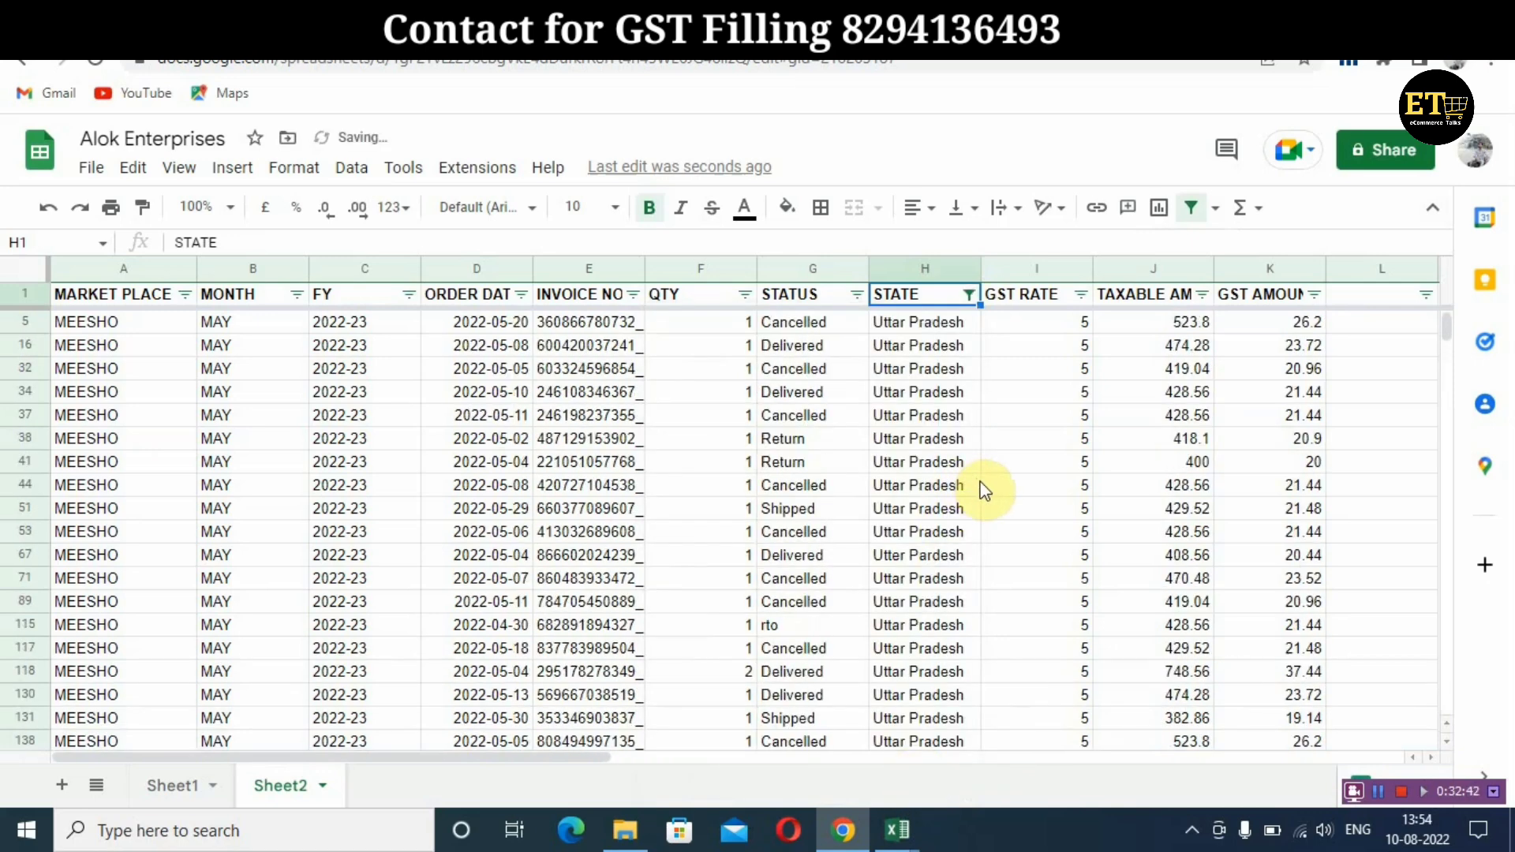
{"action": "left_click", "coordinate": [944, 325]}
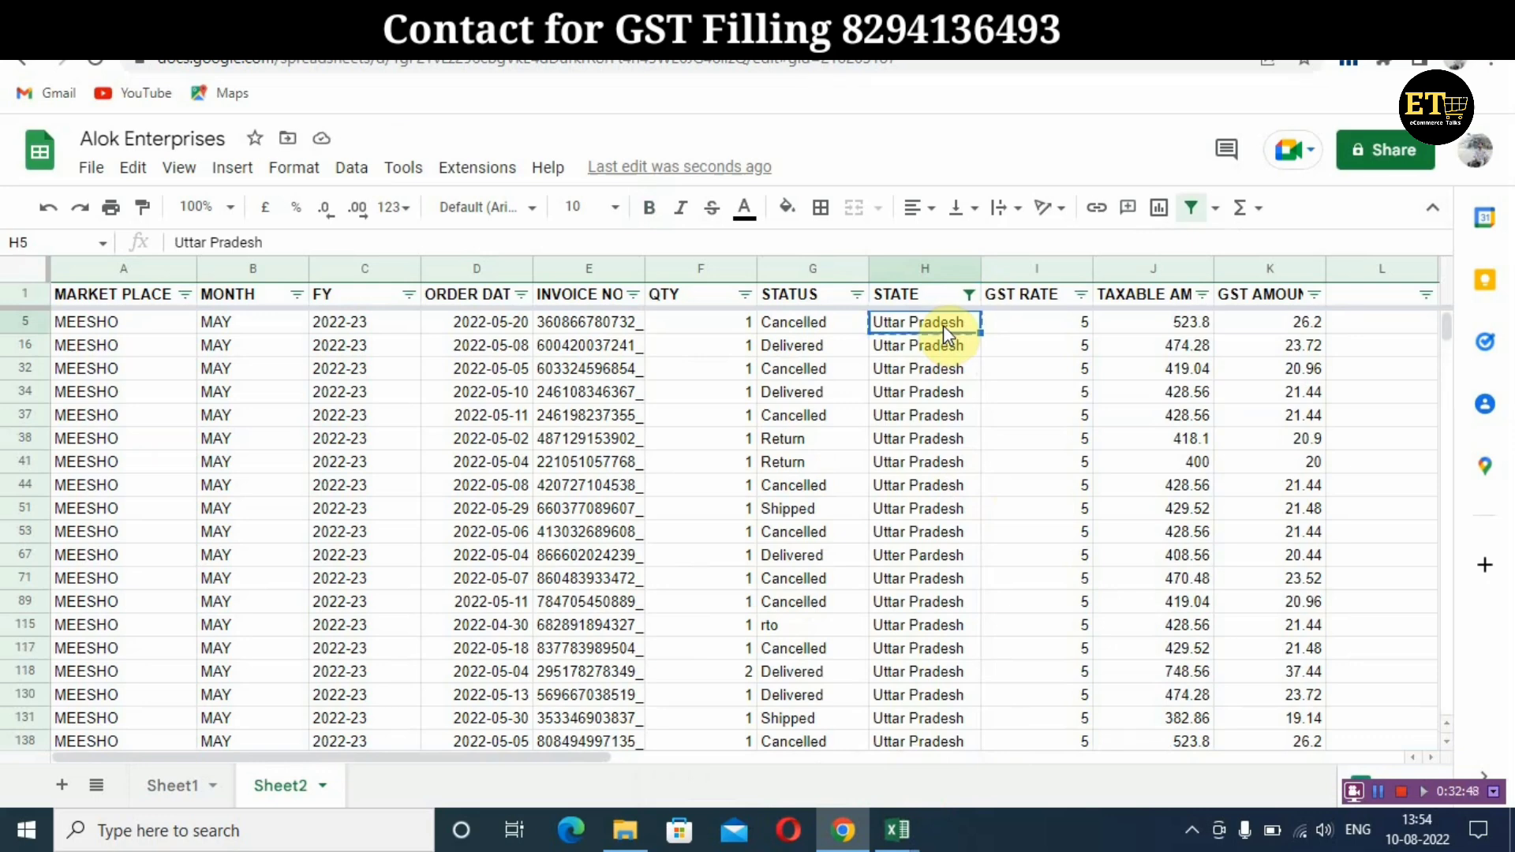
{"action": "key", "text": "ctrl+shift+Down"}
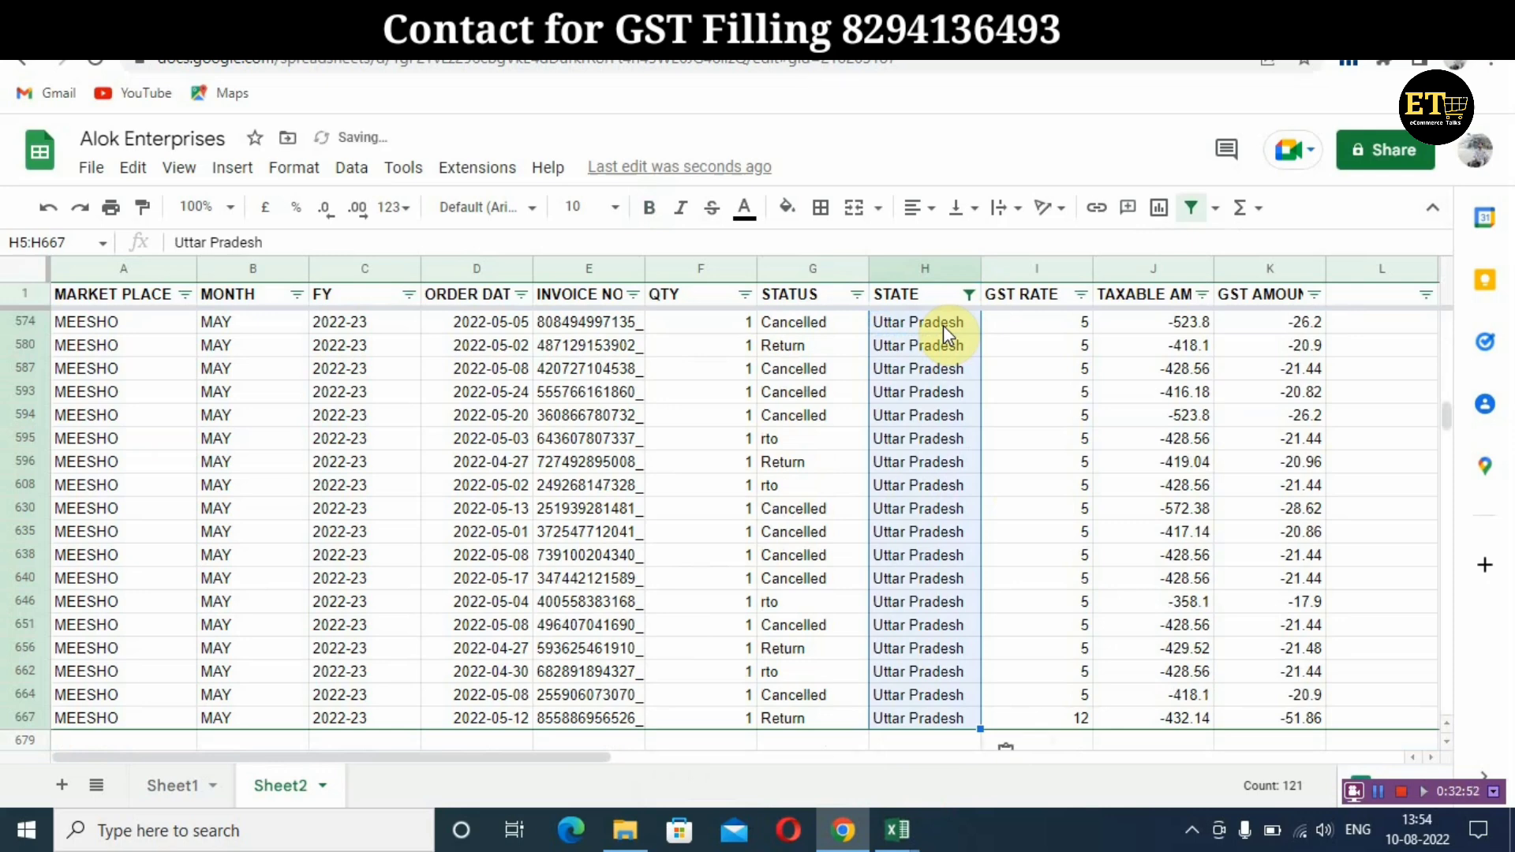
{"action": "scroll", "coordinate": [915, 472], "scroll_direction": "up", "scroll_amount": 1}
{"action": "scroll", "coordinate": [916, 472], "scroll_direction": "up", "scroll_amount": 20}
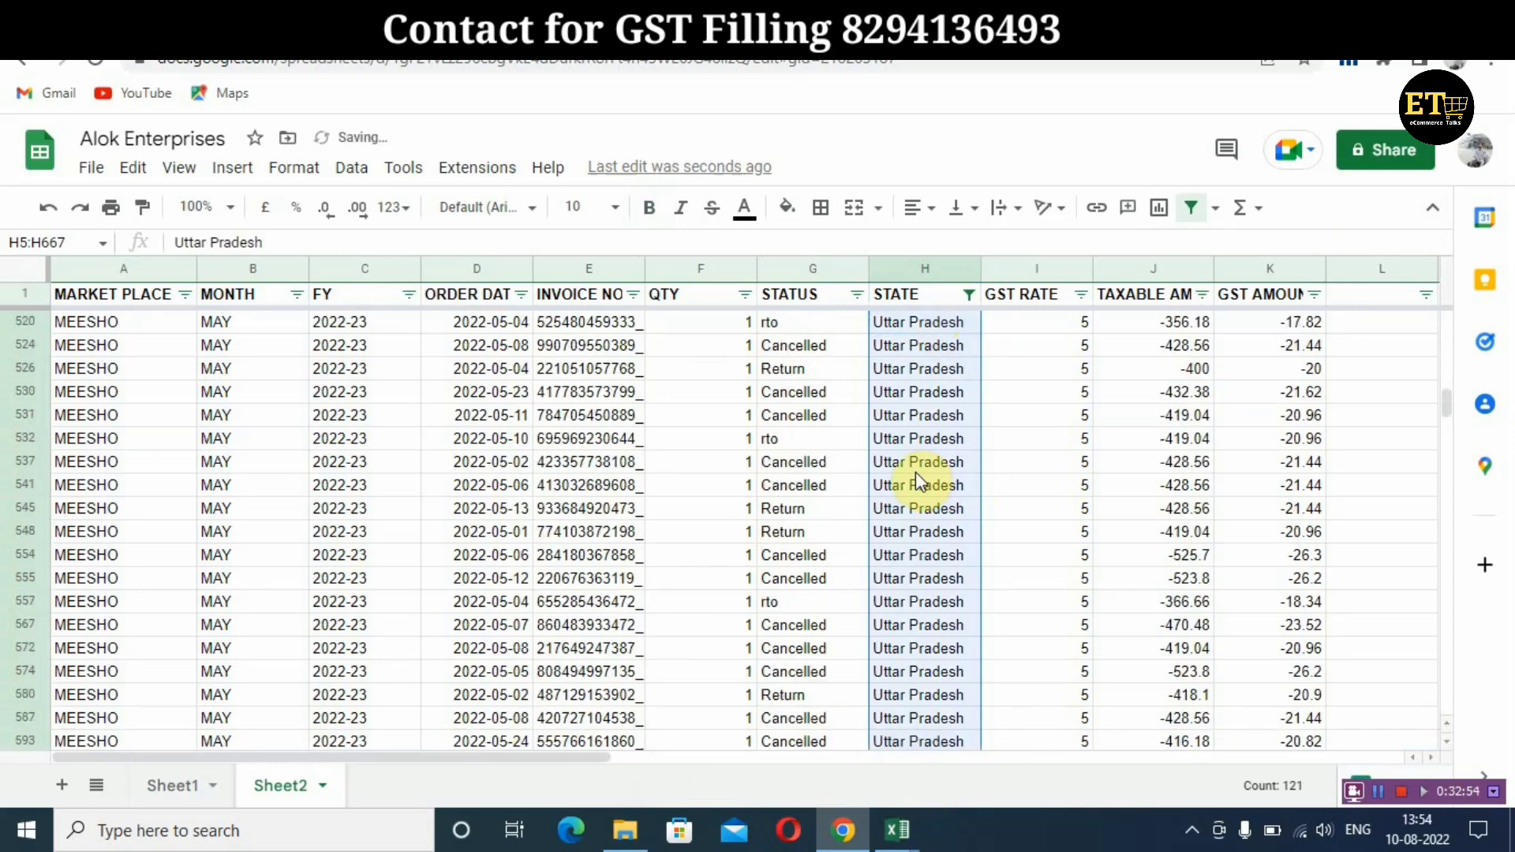
{"action": "scroll", "coordinate": [973, 293], "scroll_direction": "up", "scroll_amount": 6}
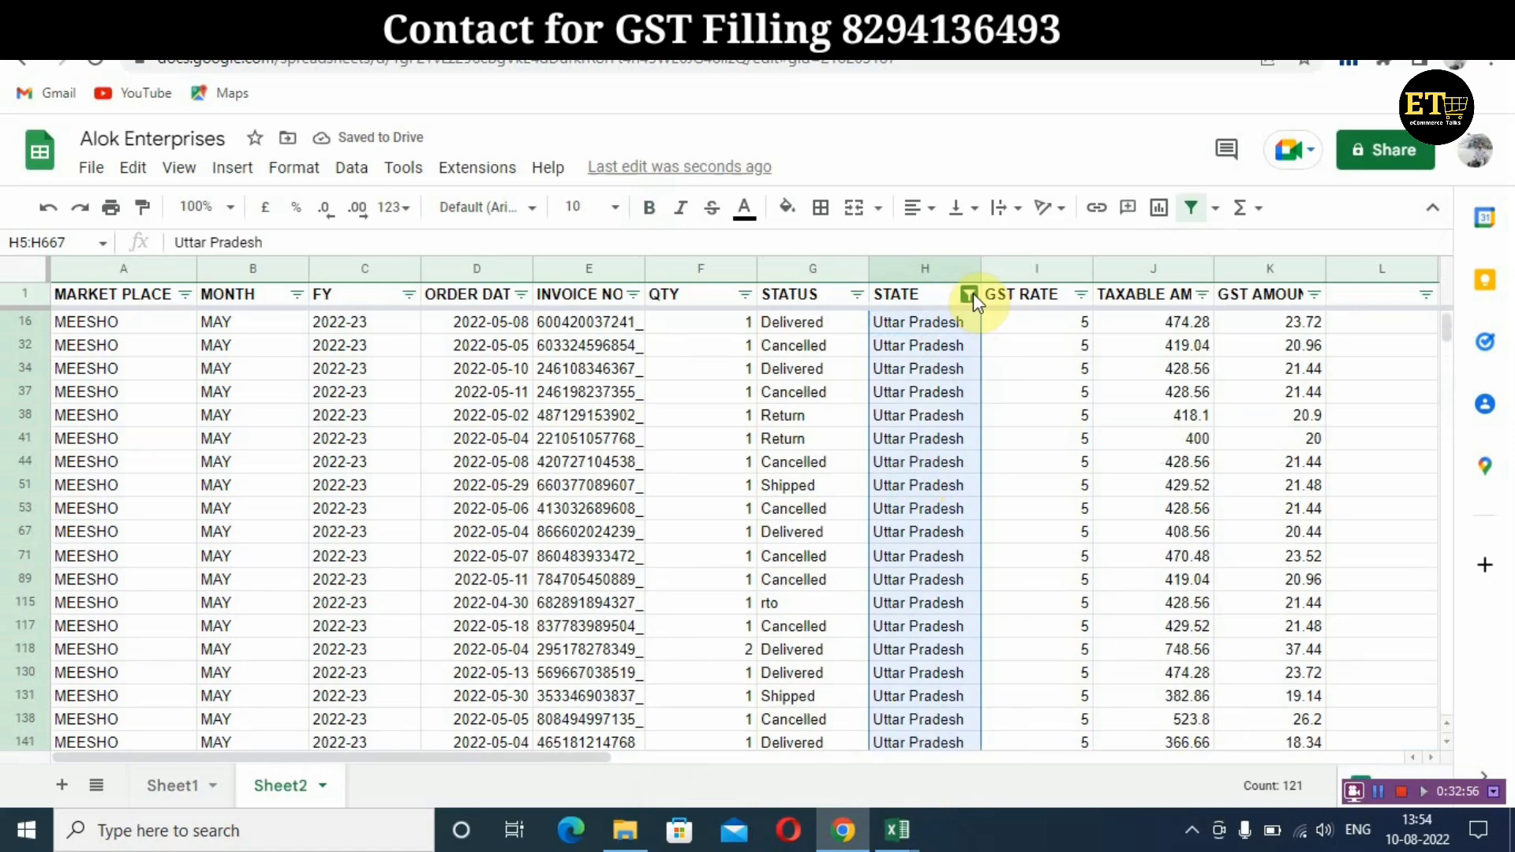
Reset the STATE column filter to include all values so every order row is displayed
{"action": "left_click", "coordinate": [969, 294]}
{"action": "left_click", "coordinate": [698, 569]}
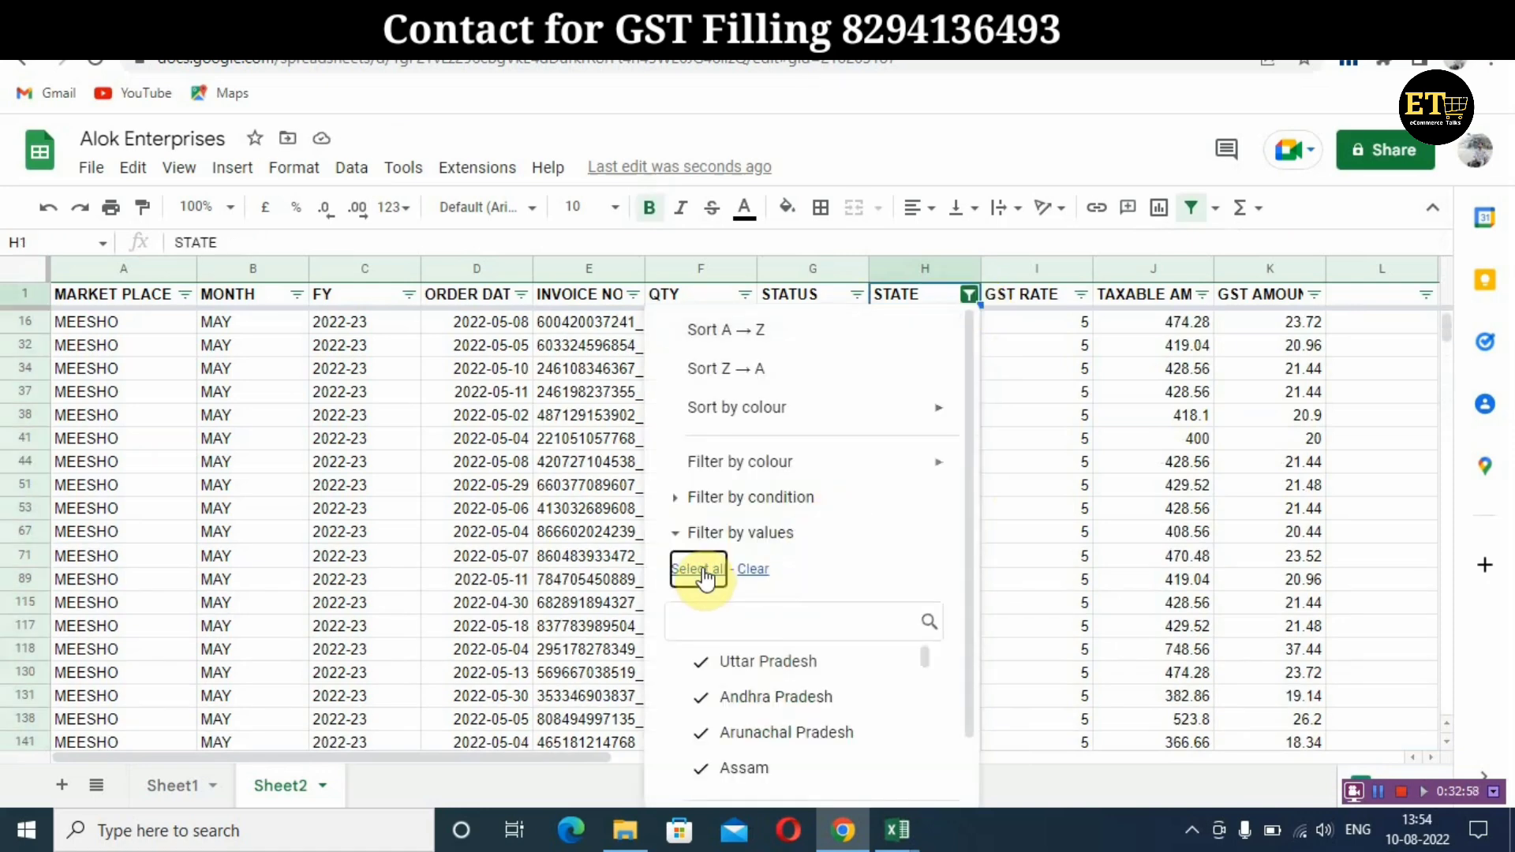
{"action": "scroll", "coordinate": [973, 791], "scroll_direction": "down", "scroll_amount": 2}
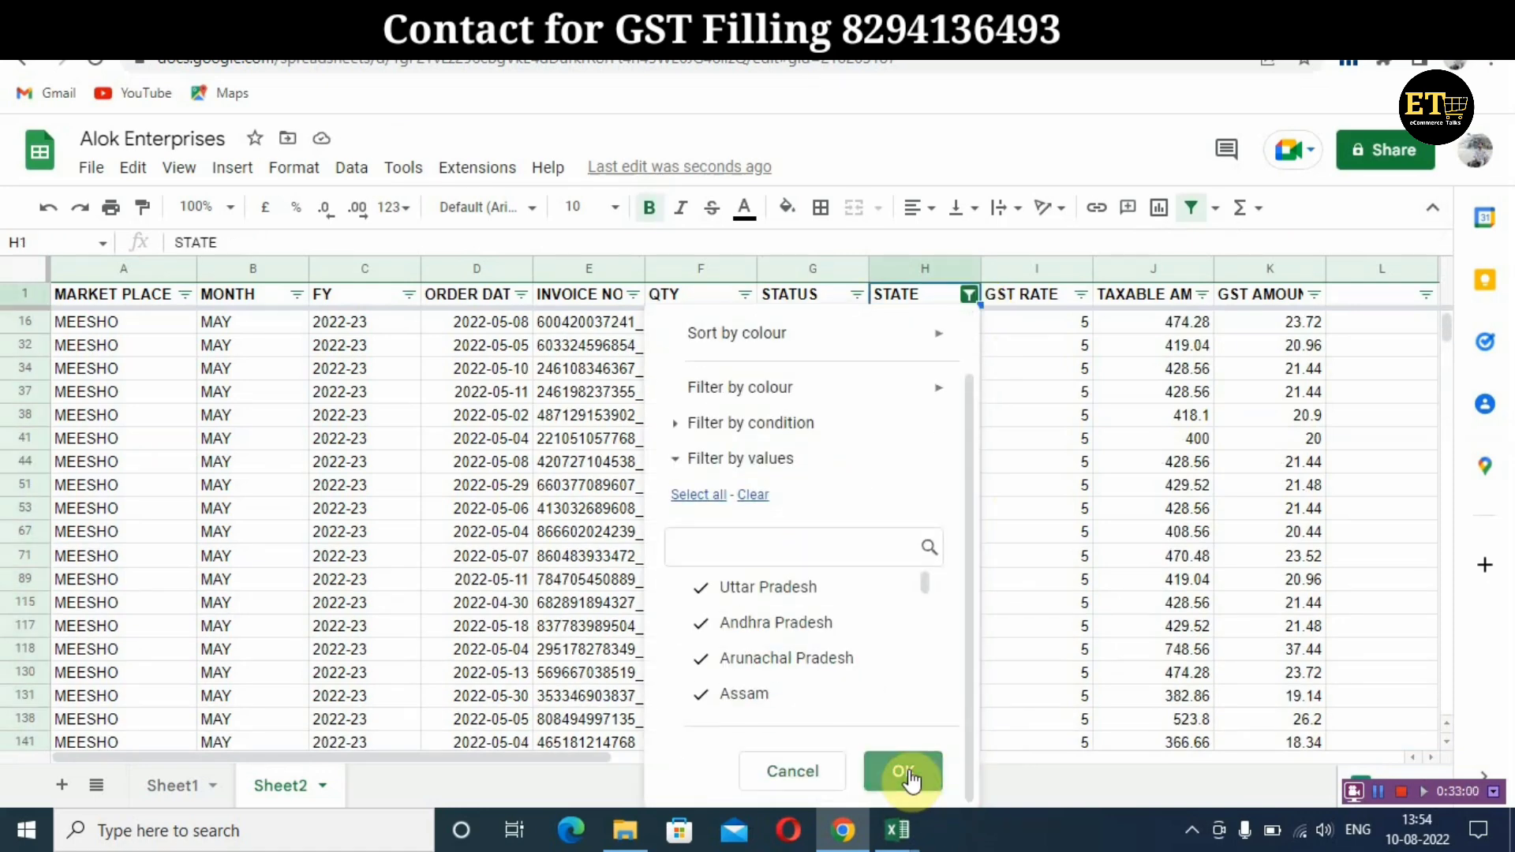
{"action": "left_click", "coordinate": [906, 771]}
Check the pivot table for a single Uttar Pradesh group and review the taxable sums of the other states
{"action": "left_click_drag", "start_coordinate": [558, 759], "coordinate": [949, 756]}
{"action": "scroll", "coordinate": [904, 673], "scroll_direction": "down", "scroll_amount": 7}
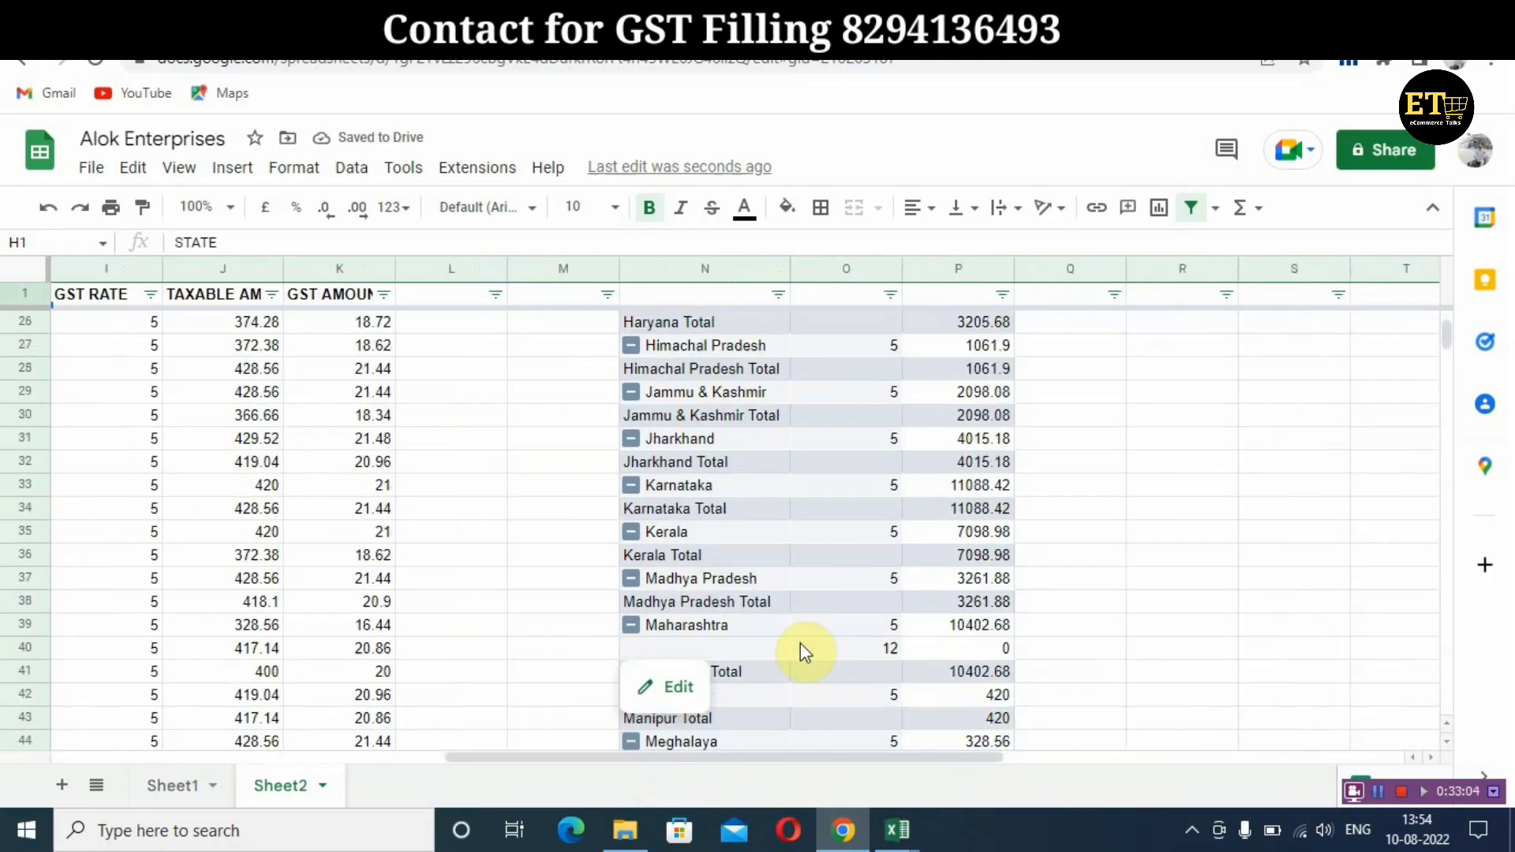
{"action": "scroll", "coordinate": [801, 649], "scroll_direction": "down", "scroll_amount": 9}
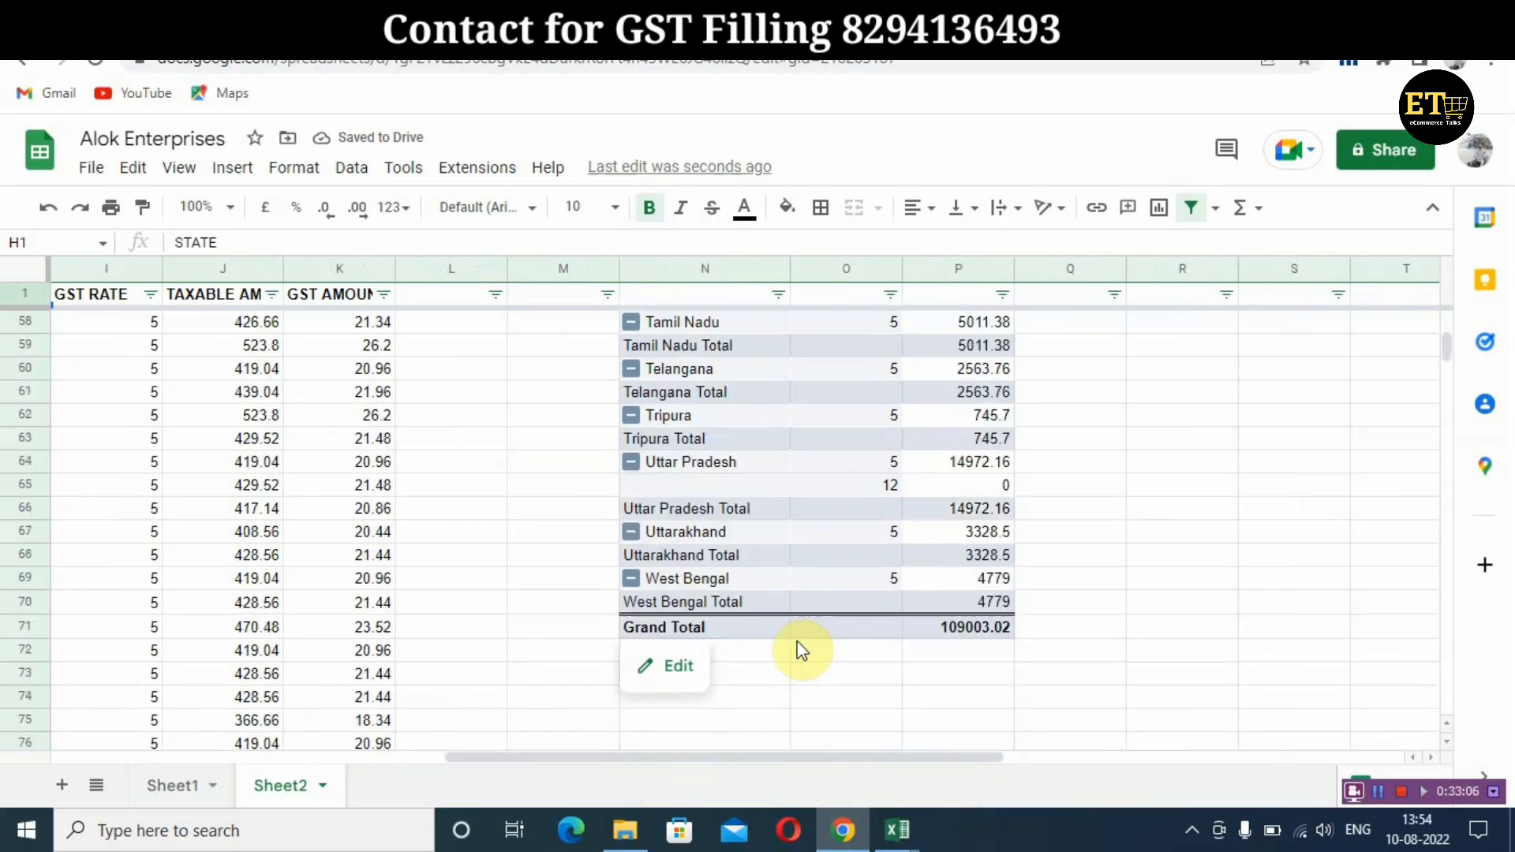
{"action": "scroll", "coordinate": [757, 624], "scroll_direction": "up", "scroll_amount": 1}
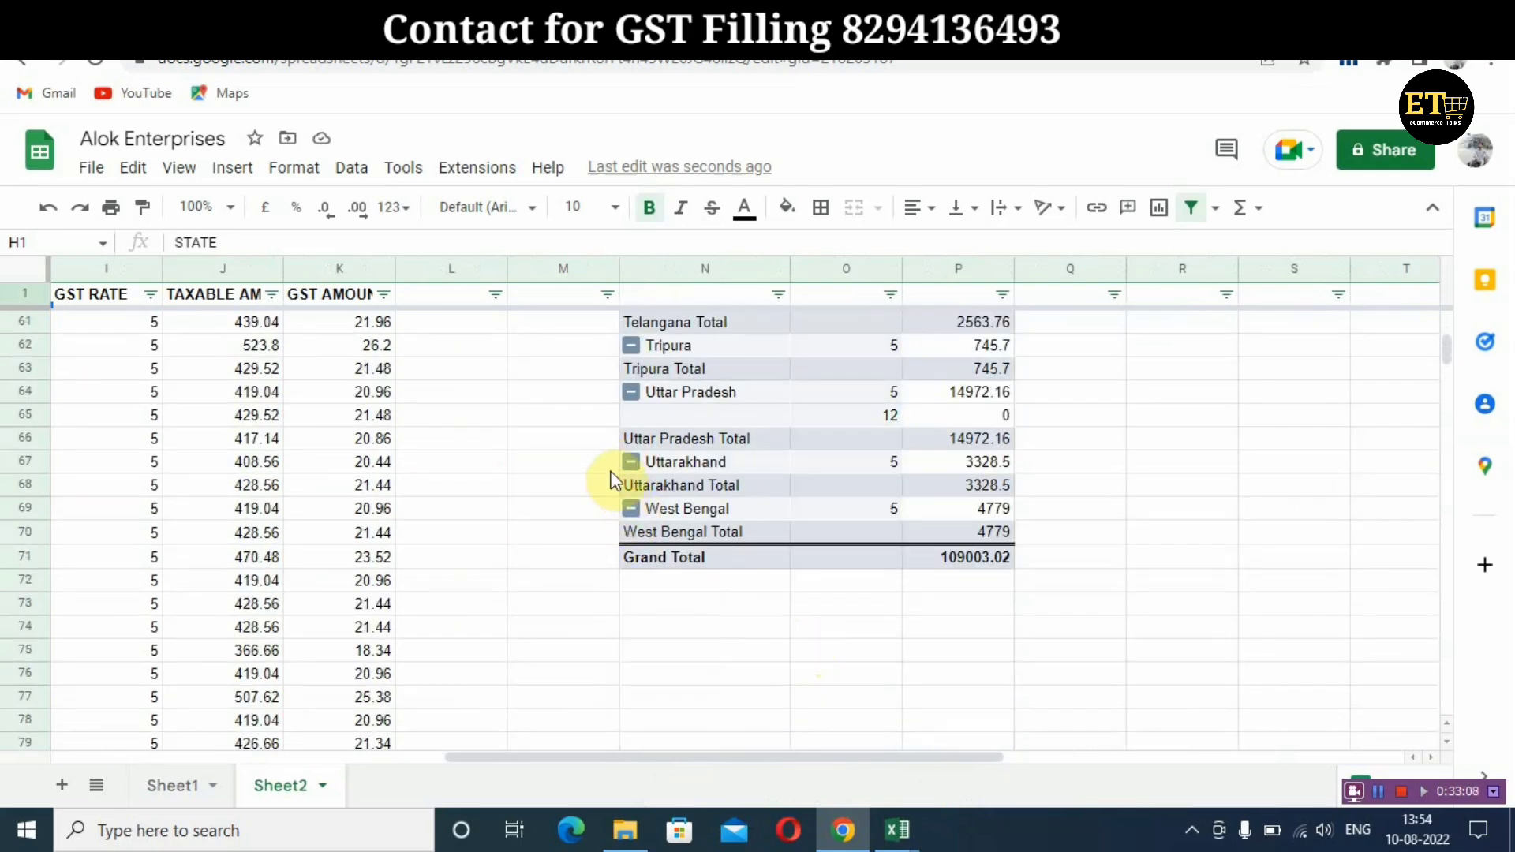
{"action": "scroll", "coordinate": [561, 487], "scroll_direction": "up", "scroll_amount": 2}
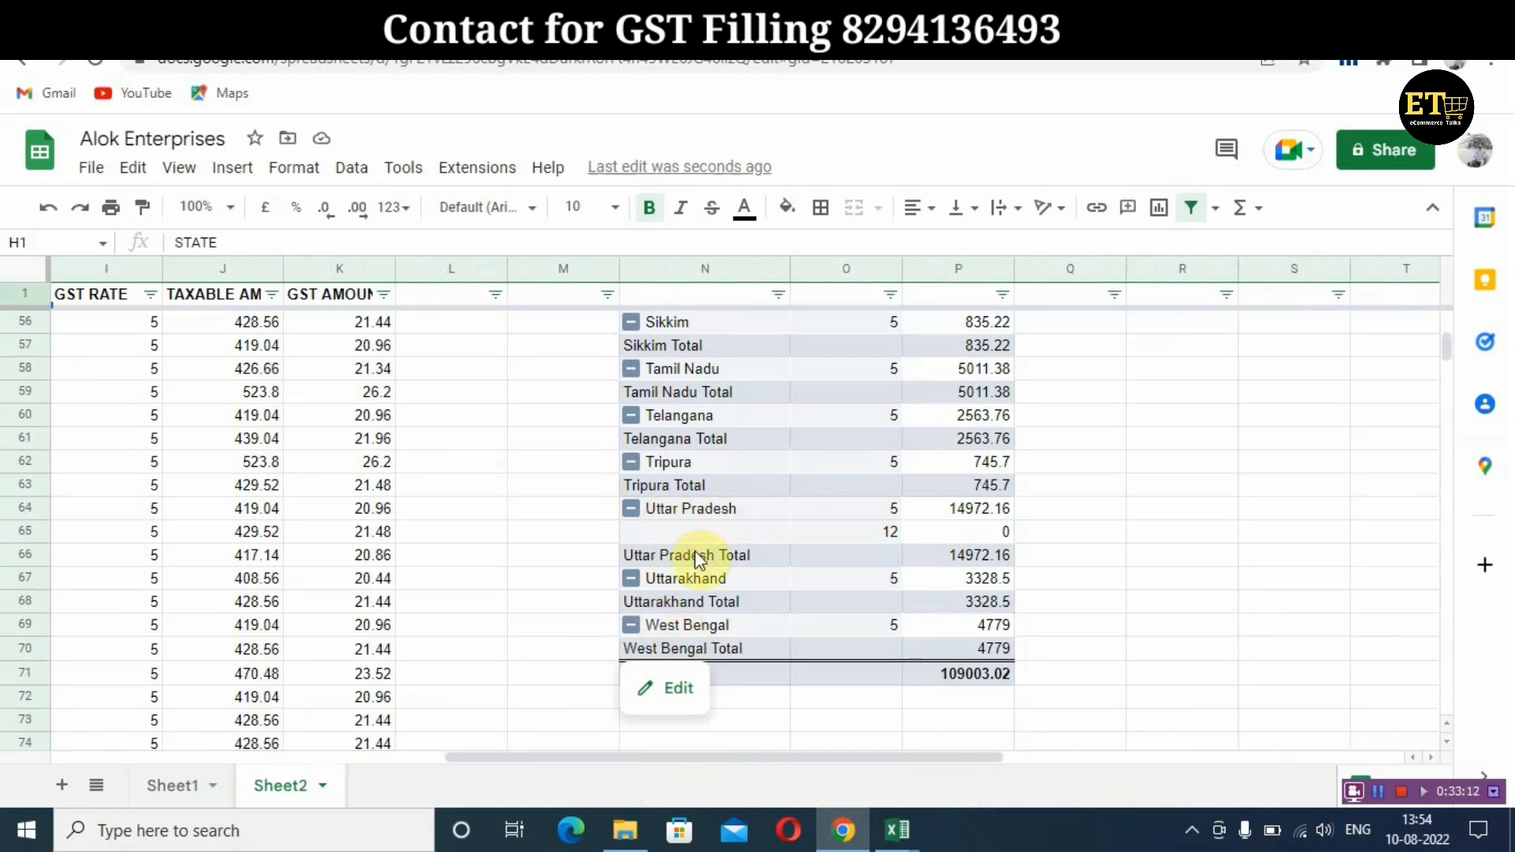
{"action": "scroll", "coordinate": [688, 508], "scroll_direction": "up", "scroll_amount": 7}
{"action": "left_click", "coordinate": [1182, 531]}
{"action": "scroll", "coordinate": [988, 554], "scroll_direction": "up", "scroll_amount": 5}
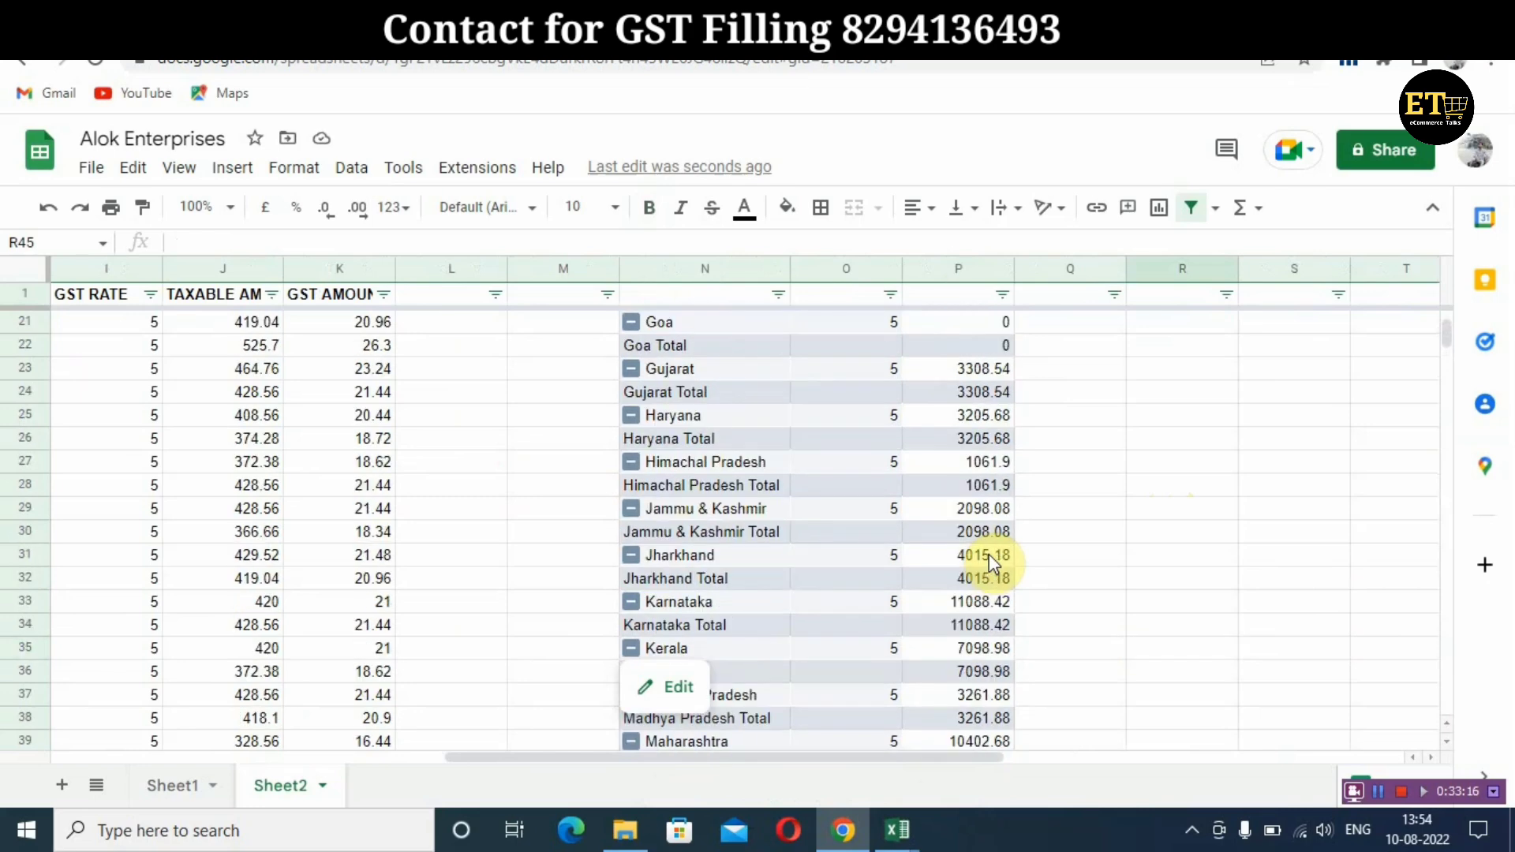
{"action": "scroll", "coordinate": [888, 509], "scroll_direction": "up", "scroll_amount": 6}
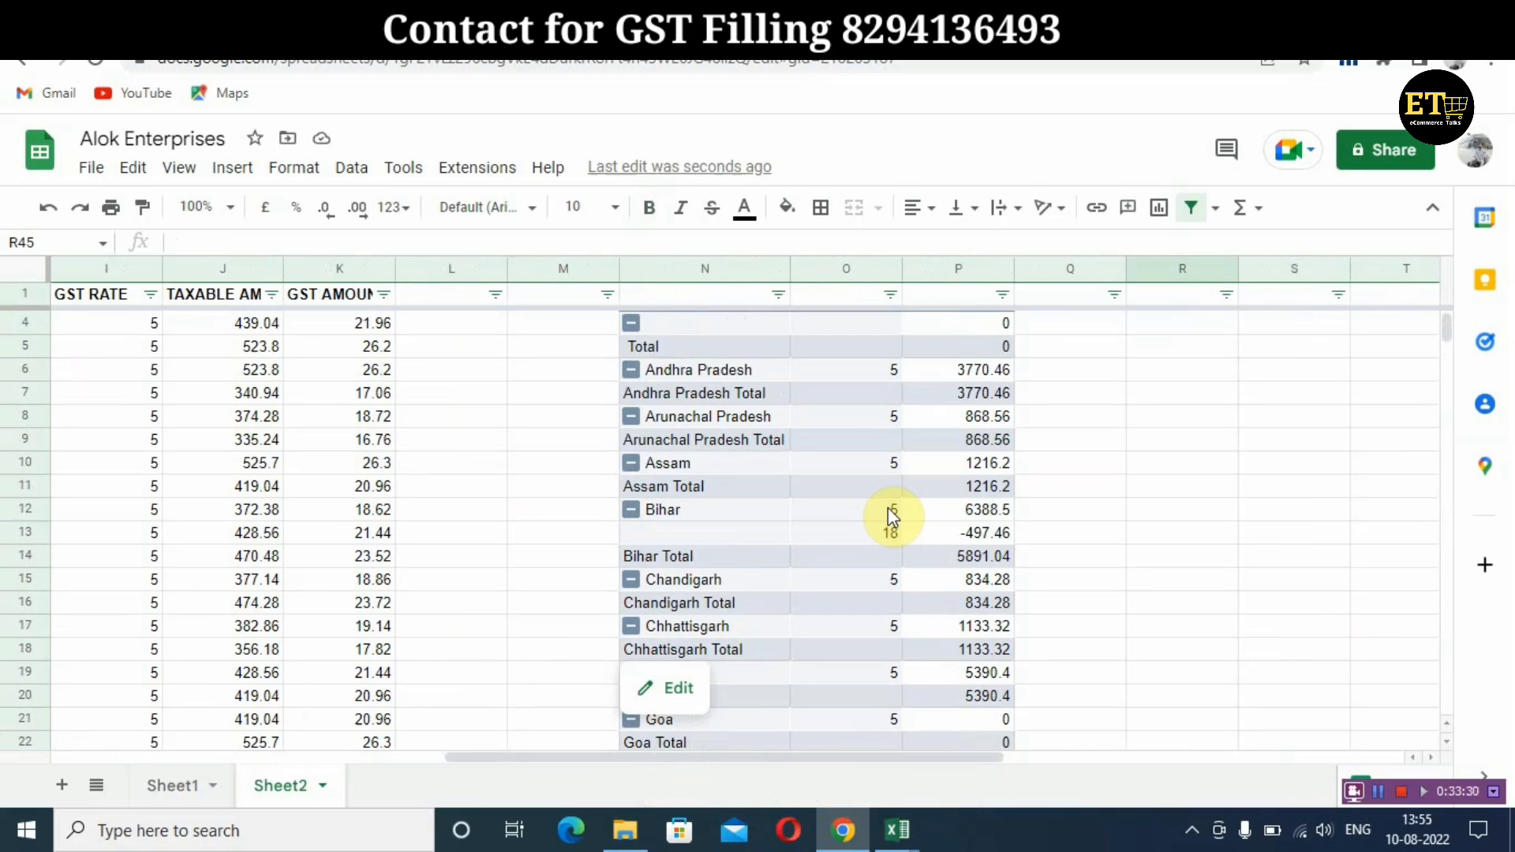
{"action": "scroll", "coordinate": [784, 475], "scroll_direction": "up", "scroll_amount": 1}
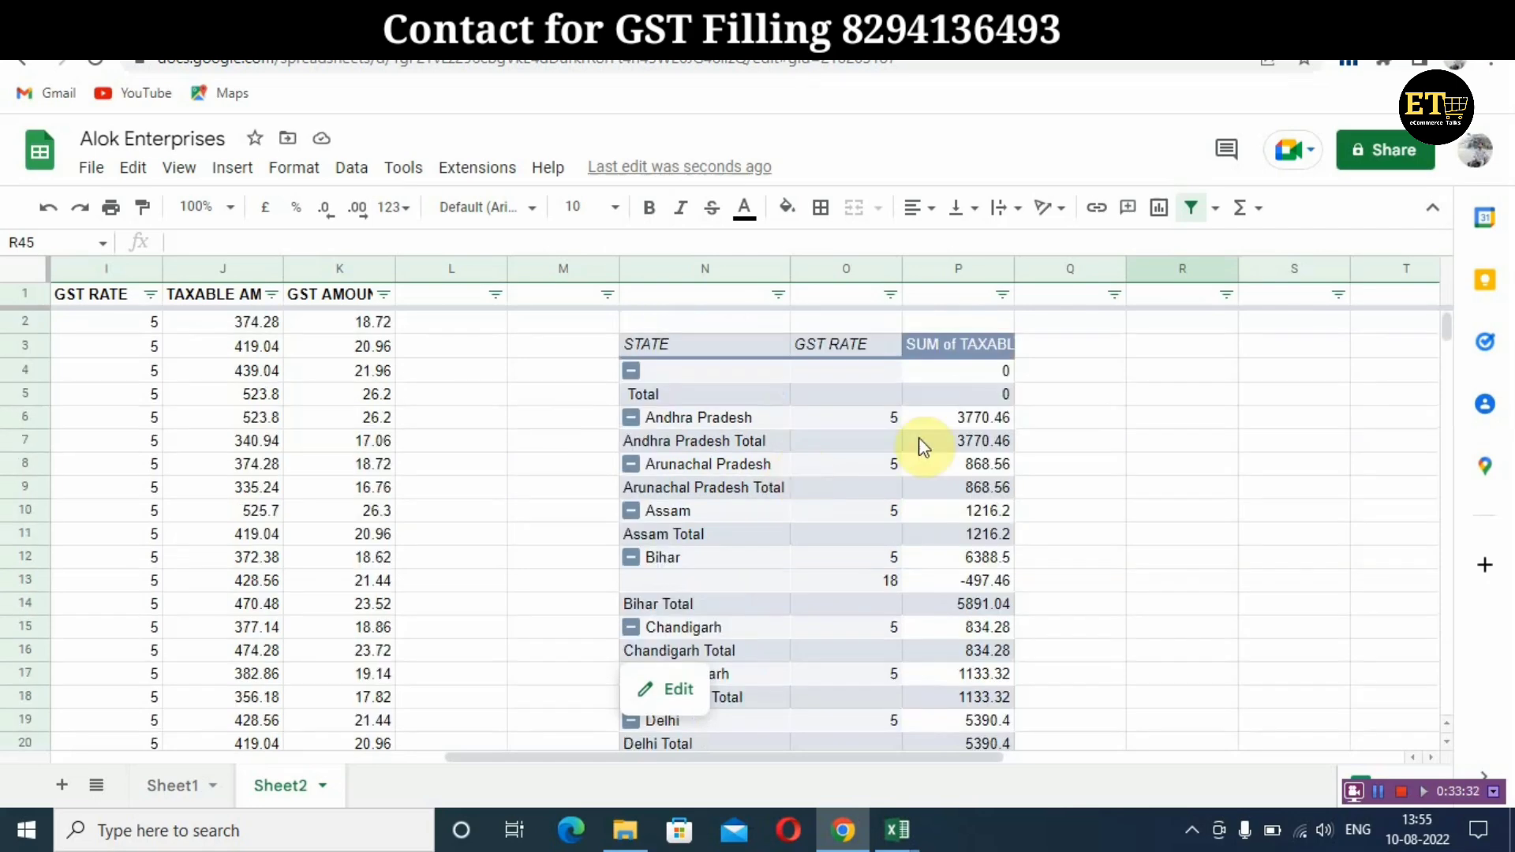
Go row by row alongside the pivot table from row 4 to Bihar's 18 rate row to read each state's taxable value
{"action": "left_click", "coordinate": [1084, 372]}
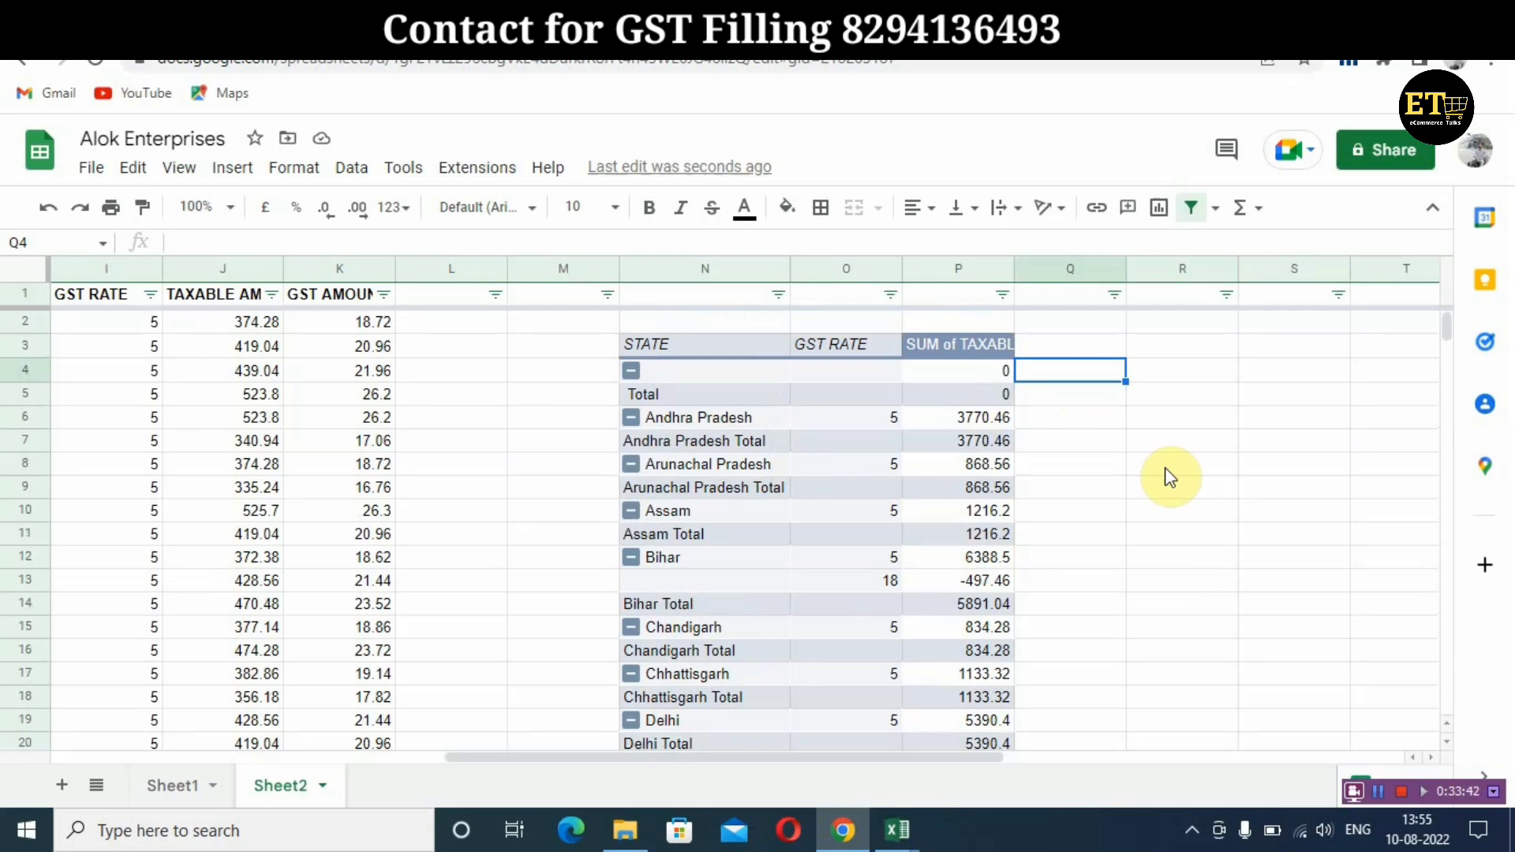
{"action": "key", "text": "Down"}
{"action": "key", "text": "Down"}
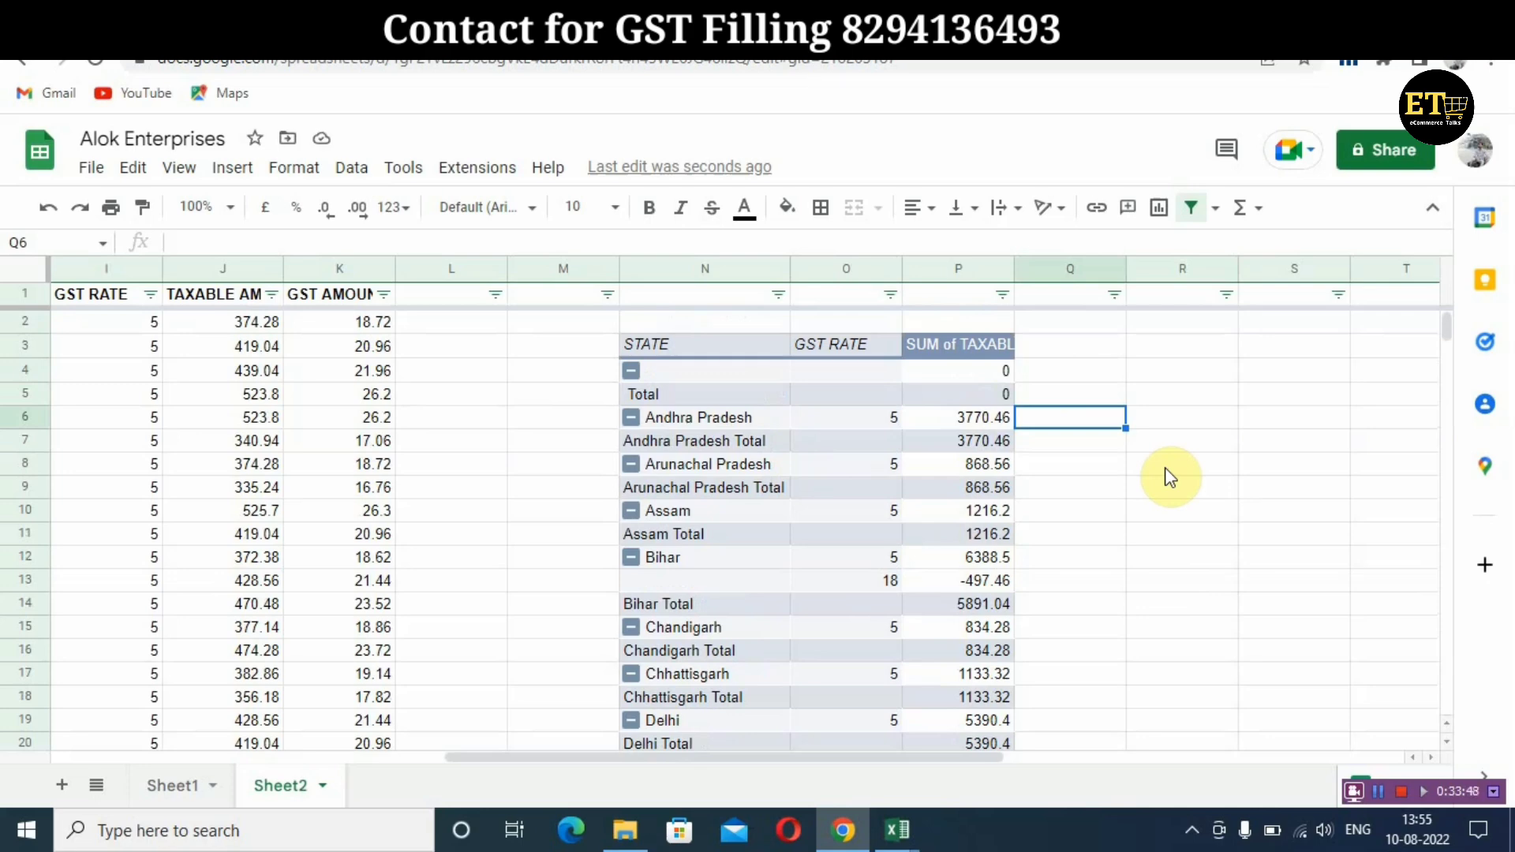
{"action": "key", "text": "Down"}
{"action": "key", "text": "Down"}
{"action": "key", "text": "Down"}
{"action": "key", "text": "Down"}
{"action": "key", "text": "Down"}
{"action": "key", "text": "Down"}
{"action": "key", "text": "Down"}
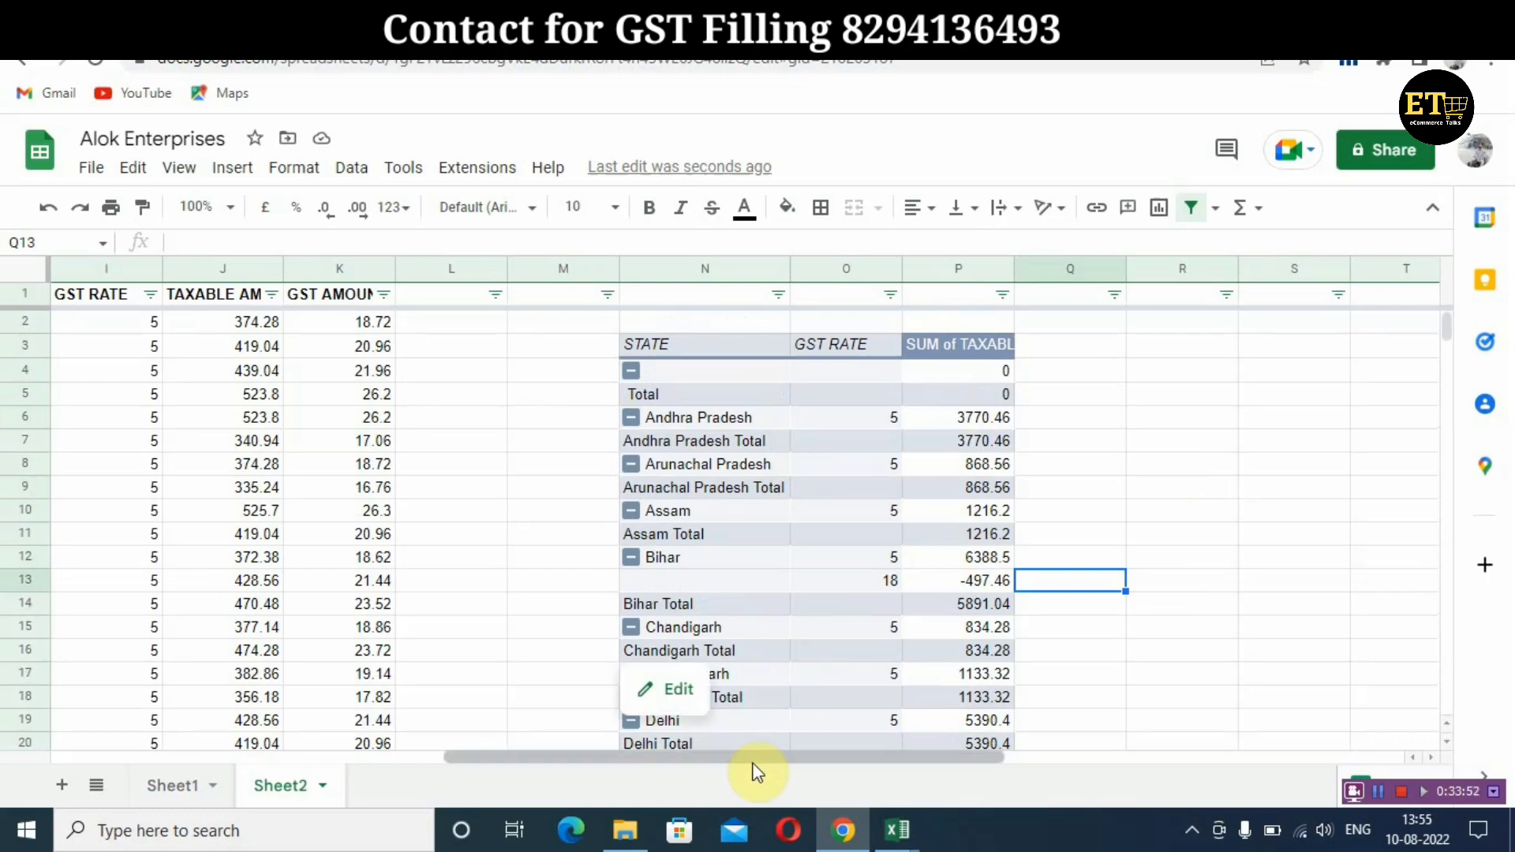
Examine the combined order data in Sheet2 down to its last row, including the negative return and cancellation amounts
{"action": "left_click_drag", "start_coordinate": [755, 762], "coordinate": [188, 708]}
{"action": "scroll", "coordinate": [169, 633], "scroll_direction": "down", "scroll_amount": 3}
{"action": "scroll", "coordinate": [168, 632], "scroll_direction": "down", "scroll_amount": 20}
{"action": "scroll", "coordinate": [172, 630], "scroll_direction": "down", "scroll_amount": 20}
{"action": "scroll", "coordinate": [538, 575], "scroll_direction": "down", "scroll_amount": 15}
{"action": "scroll", "coordinate": [476, 634], "scroll_direction": "down", "scroll_amount": 20}
{"action": "scroll", "coordinate": [193, 697], "scroll_direction": "down", "scroll_amount": 20}
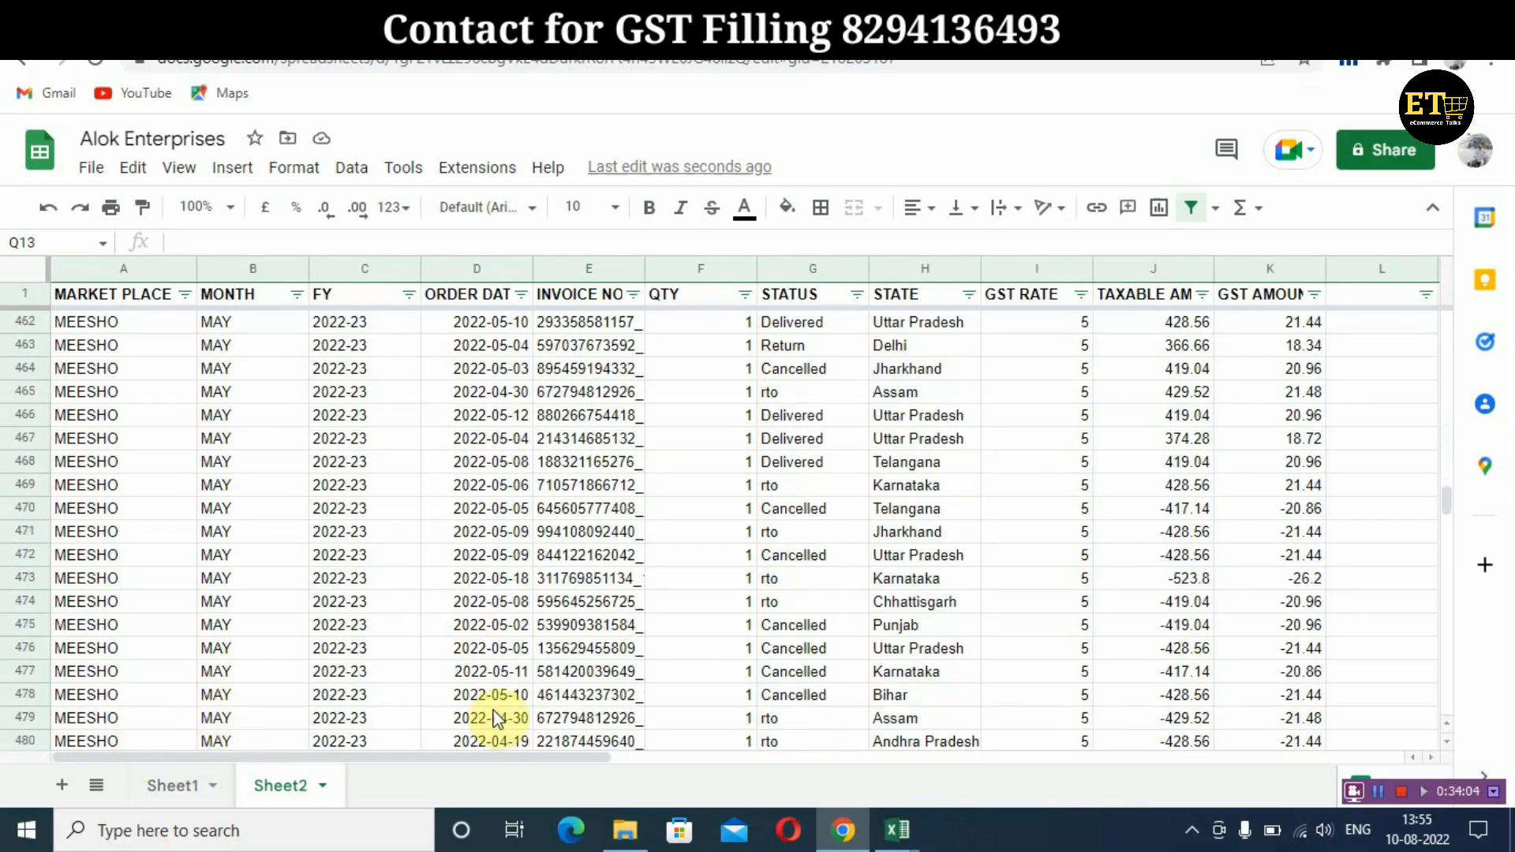
{"action": "scroll", "coordinate": [957, 726], "scroll_direction": "down", "scroll_amount": 20}
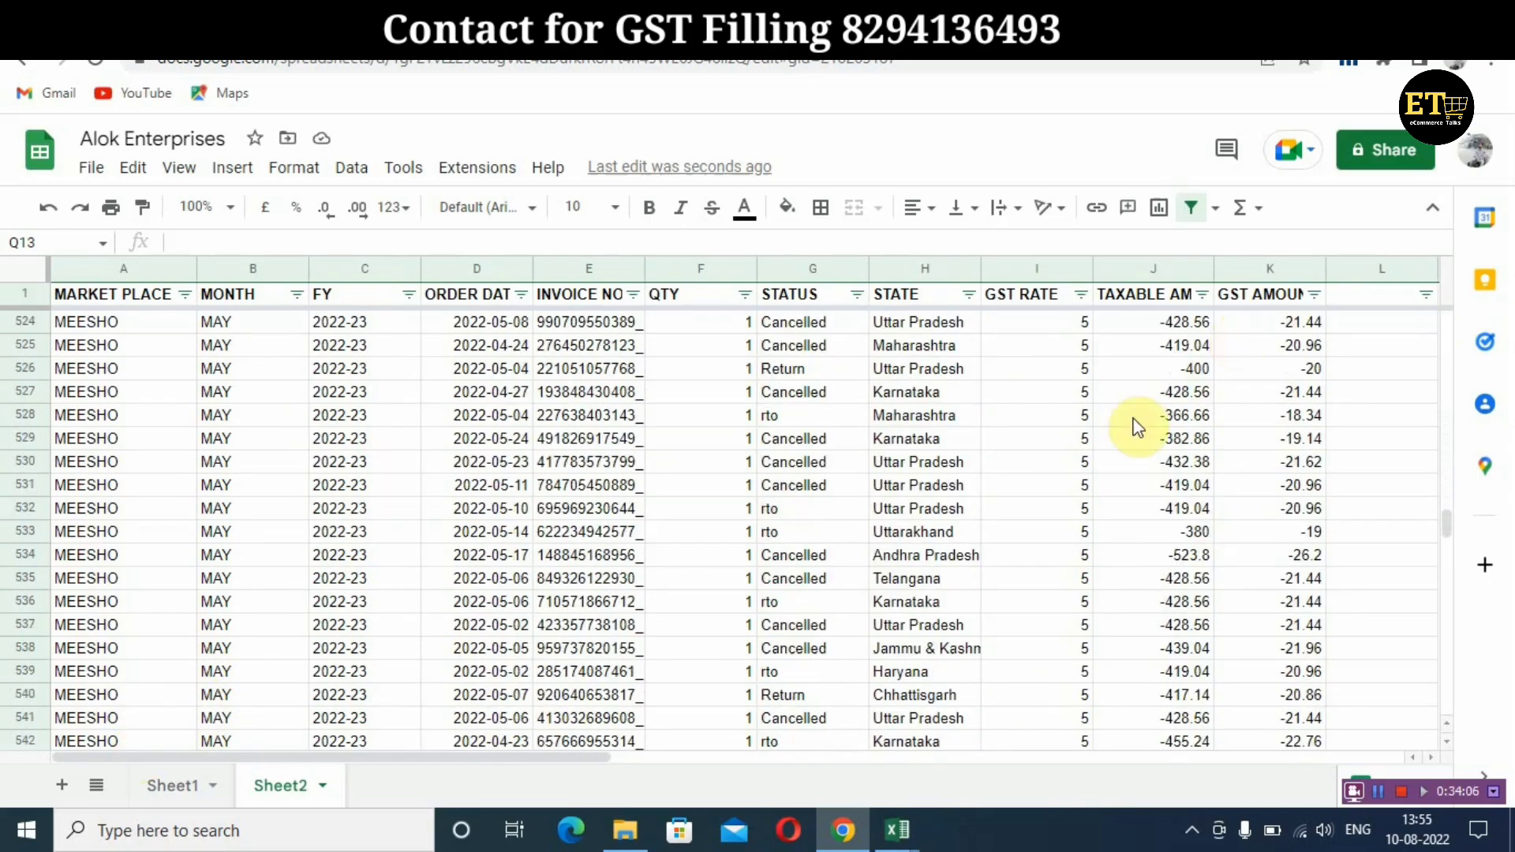
{"action": "scroll", "coordinate": [612, 611], "scroll_direction": "down", "scroll_amount": 7}
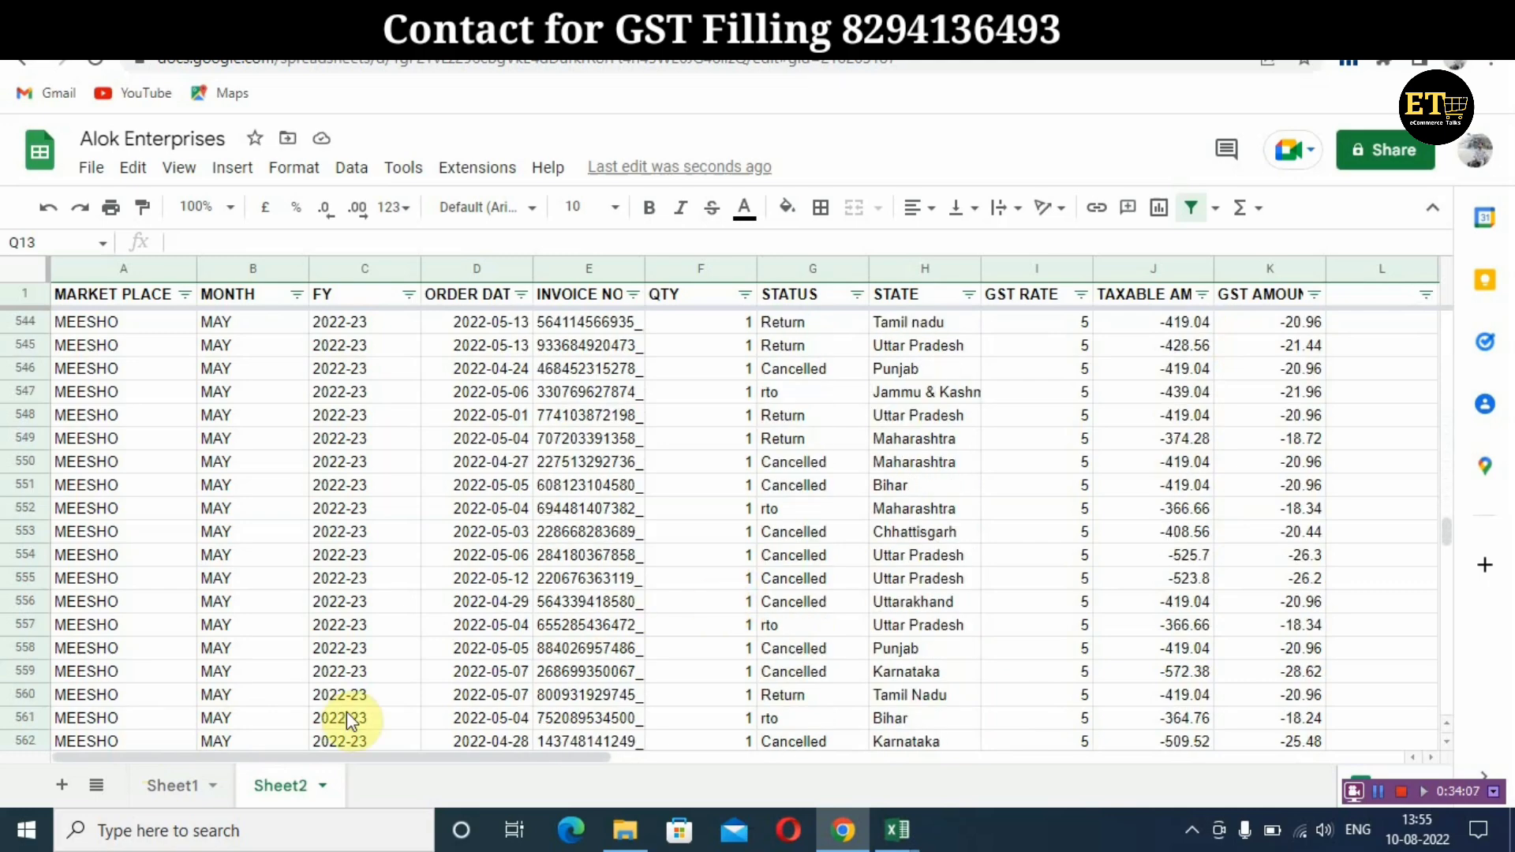
{"action": "scroll", "coordinate": [347, 712], "scroll_direction": "down", "scroll_amount": 20}
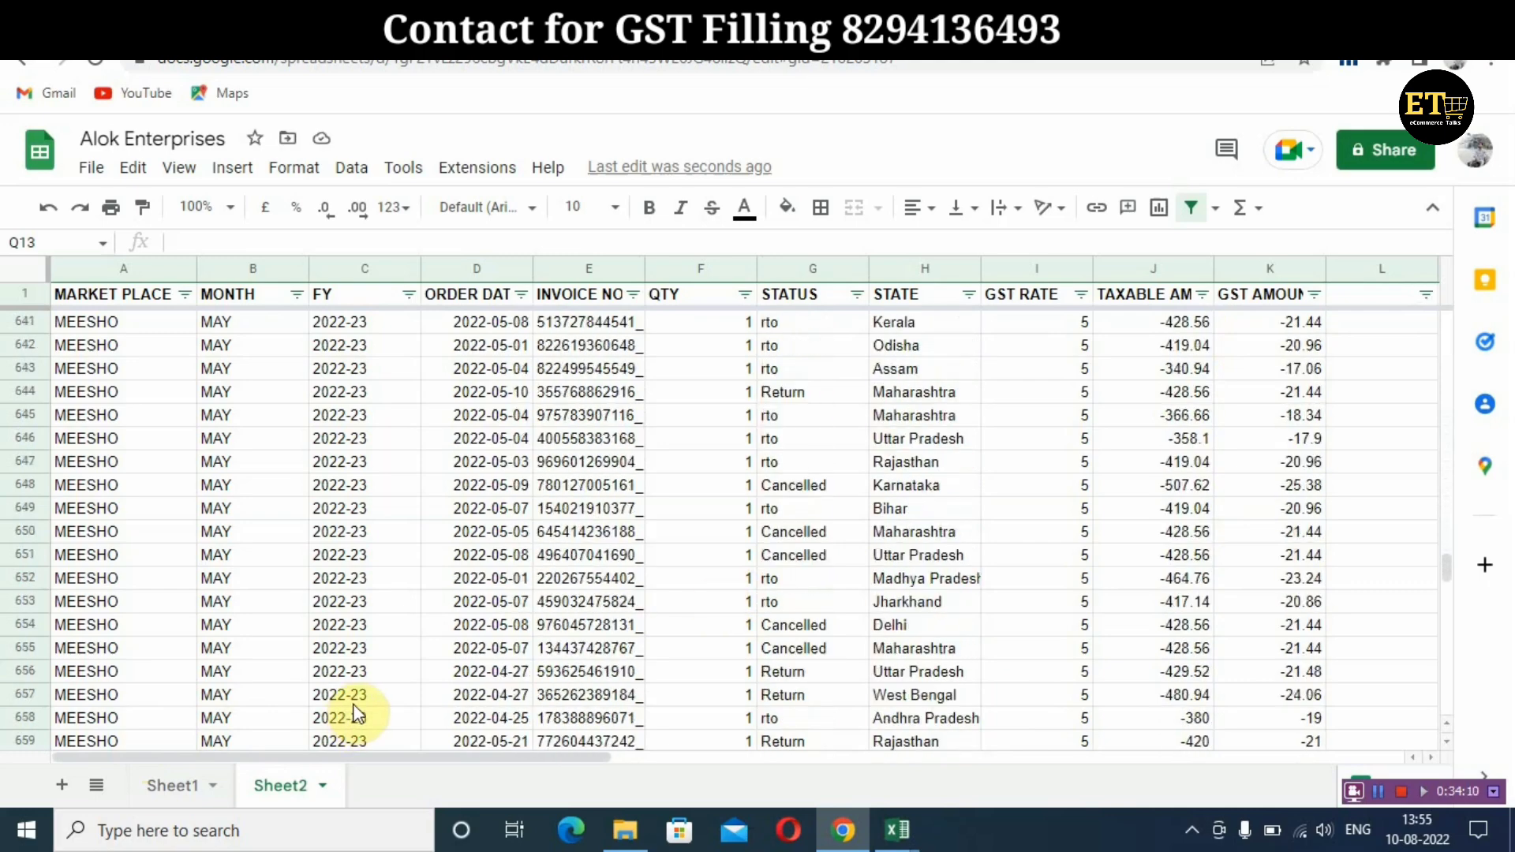
{"action": "scroll", "coordinate": [353, 708], "scroll_direction": "down", "scroll_amount": 20}
{"action": "scroll", "coordinate": [356, 714], "scroll_direction": "up", "scroll_amount": 8}
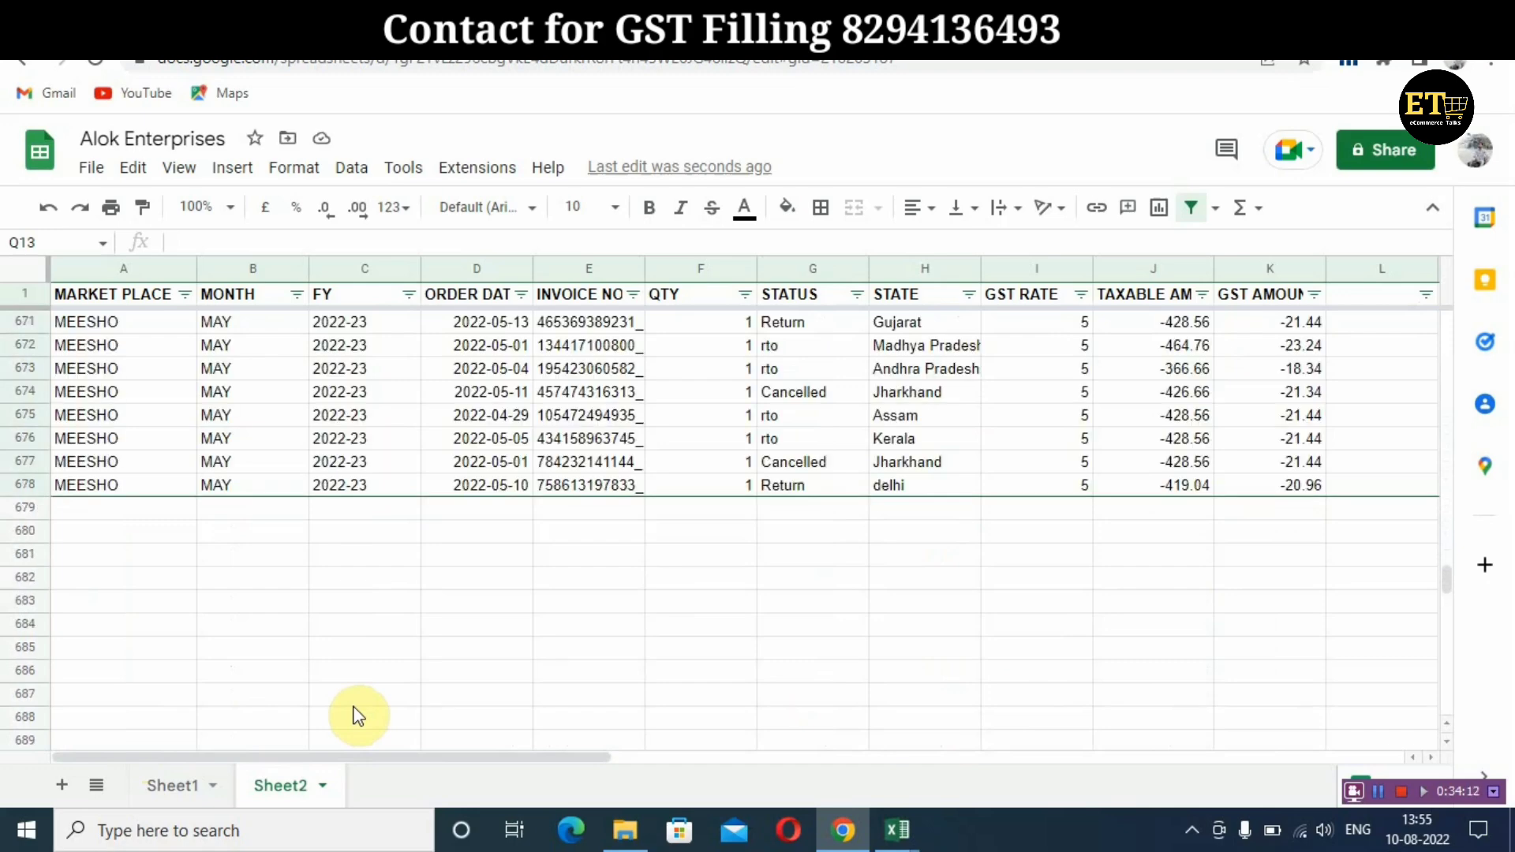
{"action": "scroll", "coordinate": [182, 570], "scroll_direction": "down", "scroll_amount": 1}
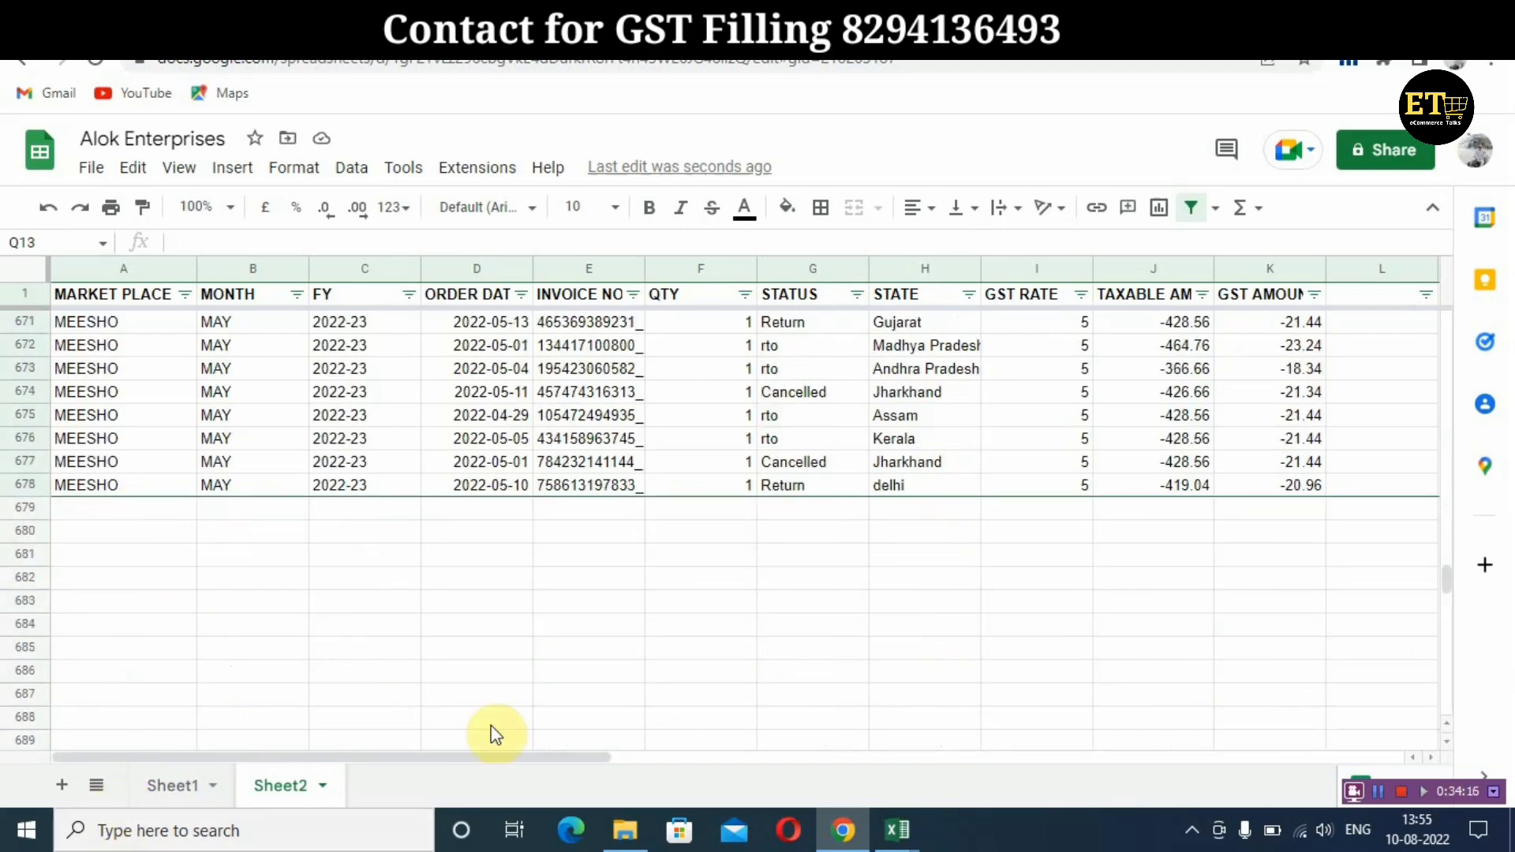
Return to the pivot table and review its state-wise GST rates and taxable sums once more
{"action": "left_click_drag", "start_coordinate": [494, 759], "coordinate": [888, 765]}
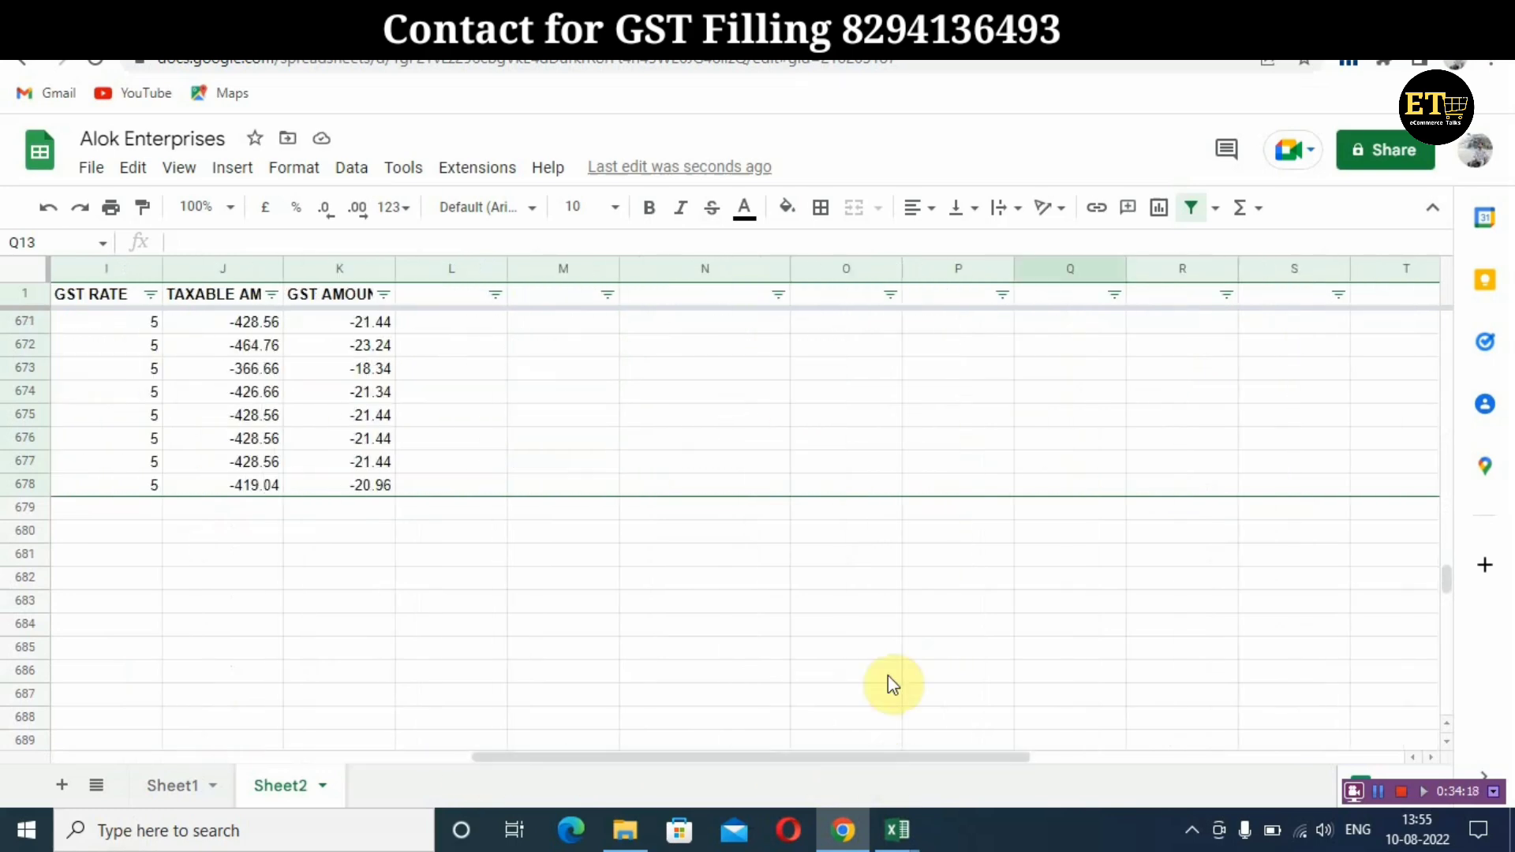
{"action": "scroll", "coordinate": [1054, 639], "scroll_direction": "up", "scroll_amount": 10}
{"action": "left_click_drag", "start_coordinate": [1450, 567], "coordinate": [1446, 315]}
{"action": "scroll", "coordinate": [1189, 473], "scroll_direction": "down", "scroll_amount": 4}
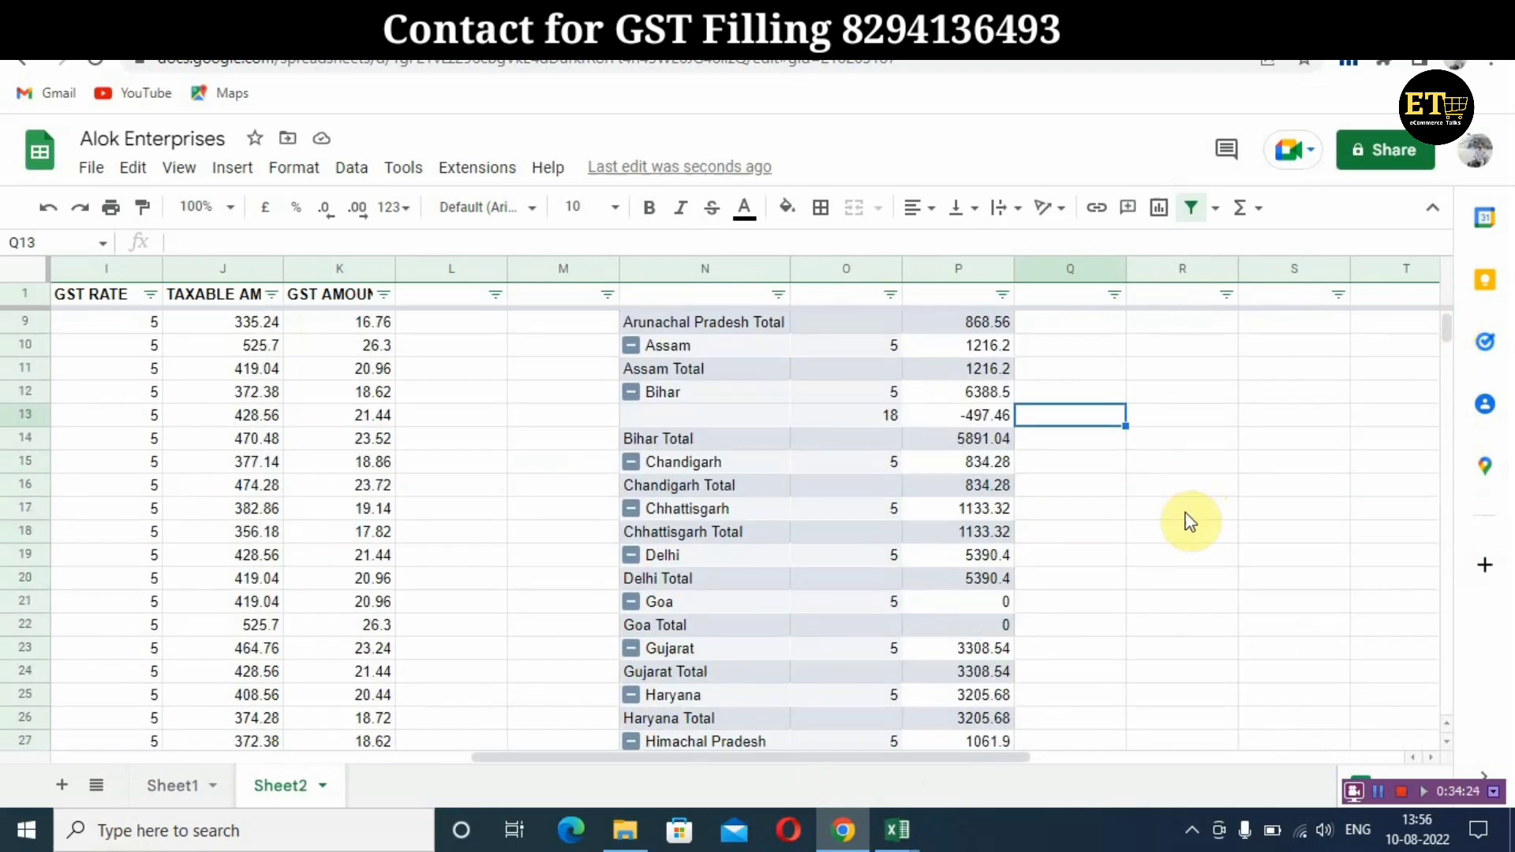
{"action": "scroll", "coordinate": [1101, 598], "scroll_direction": "up", "scroll_amount": 4}
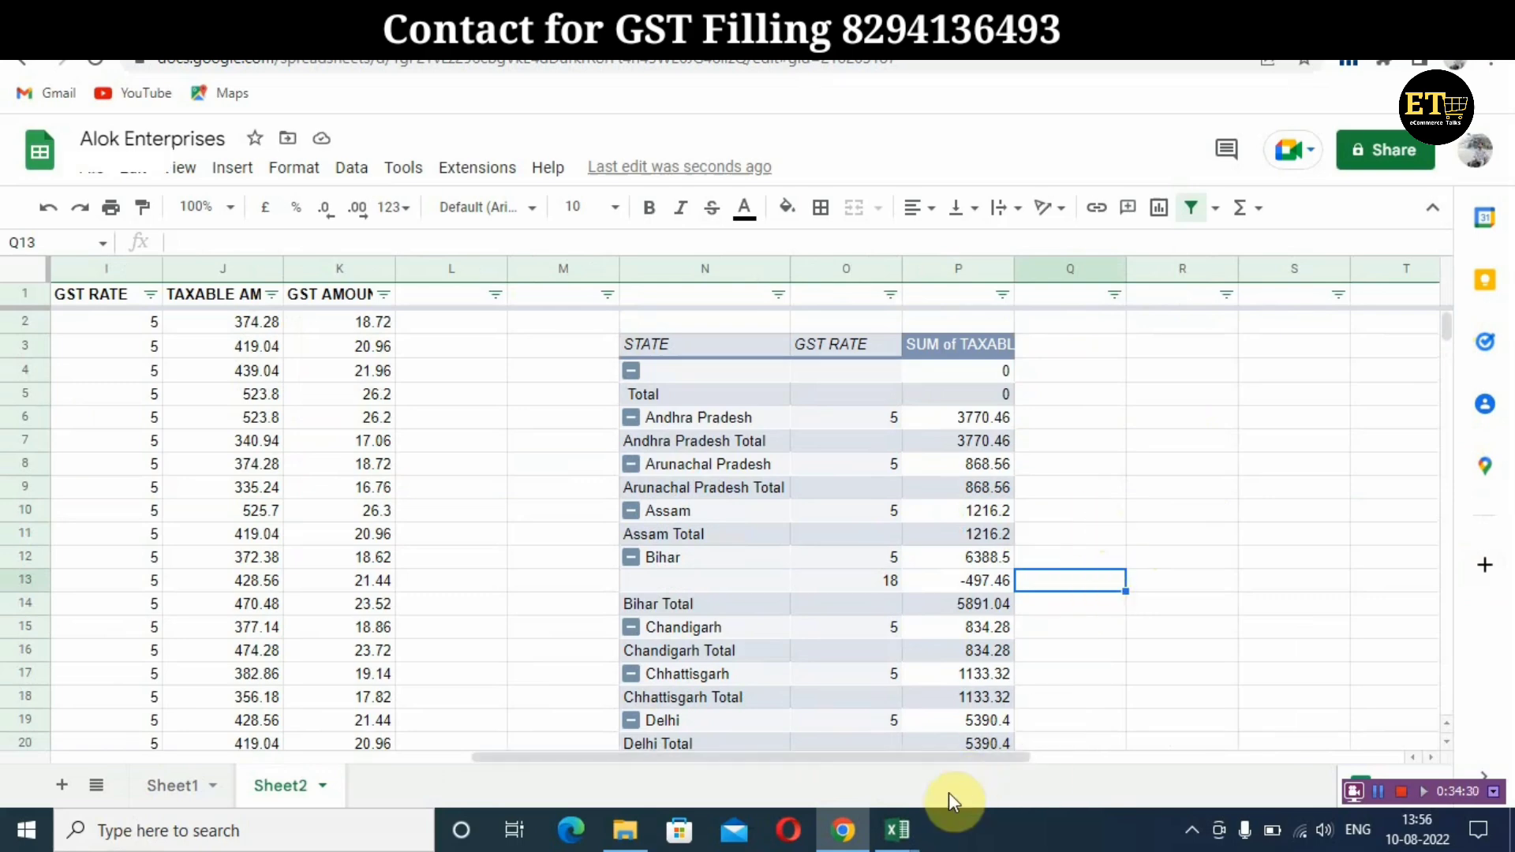
Switch to the Meesho Supplier Hub Payments page and display its report download options
{"action": "left_click", "coordinate": [1380, 791]}
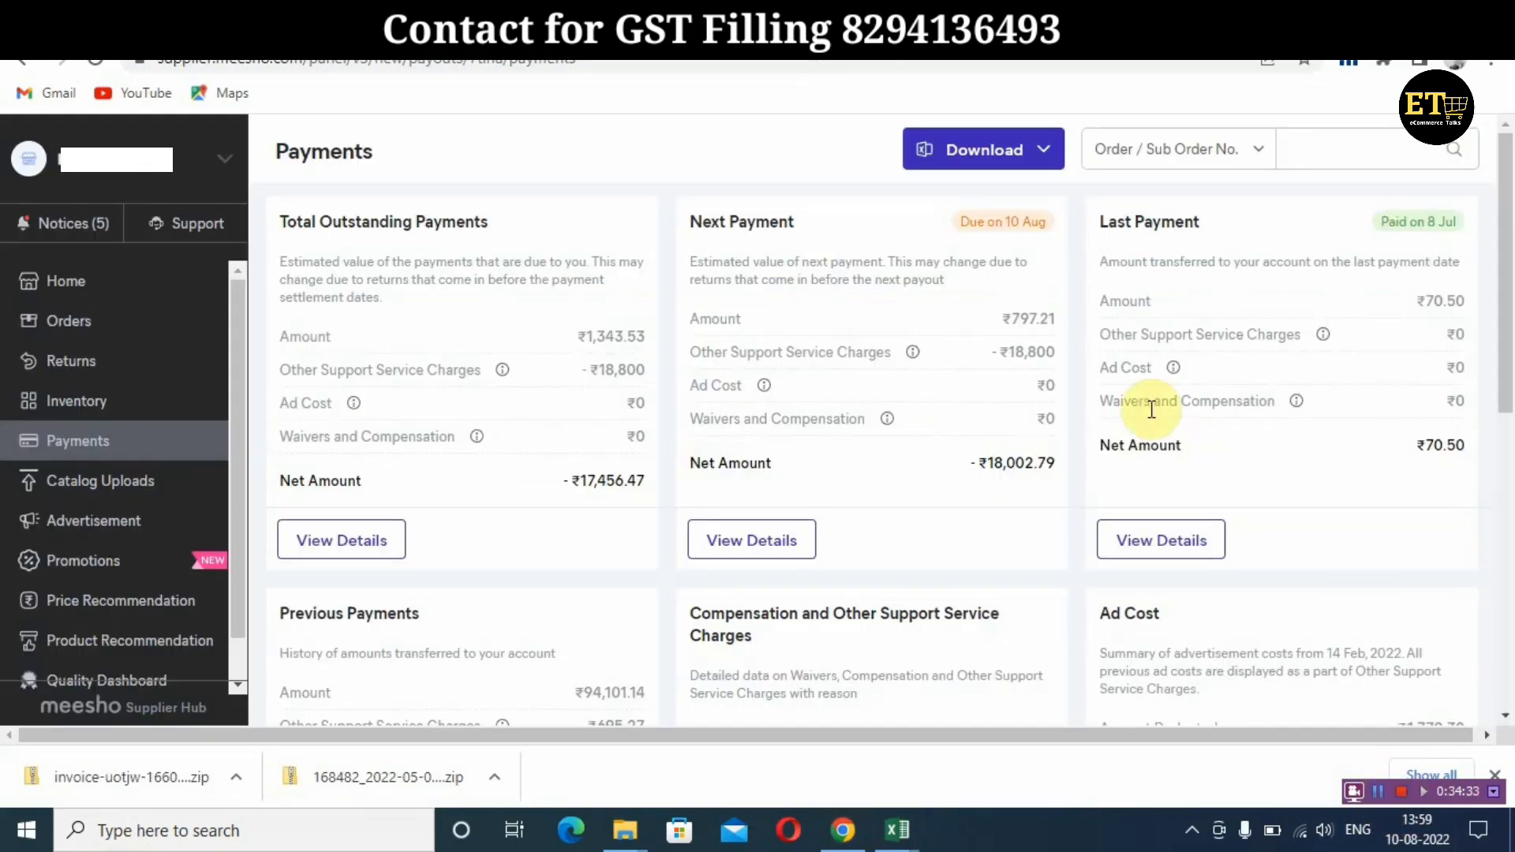
{"action": "left_click", "coordinate": [1053, 158]}
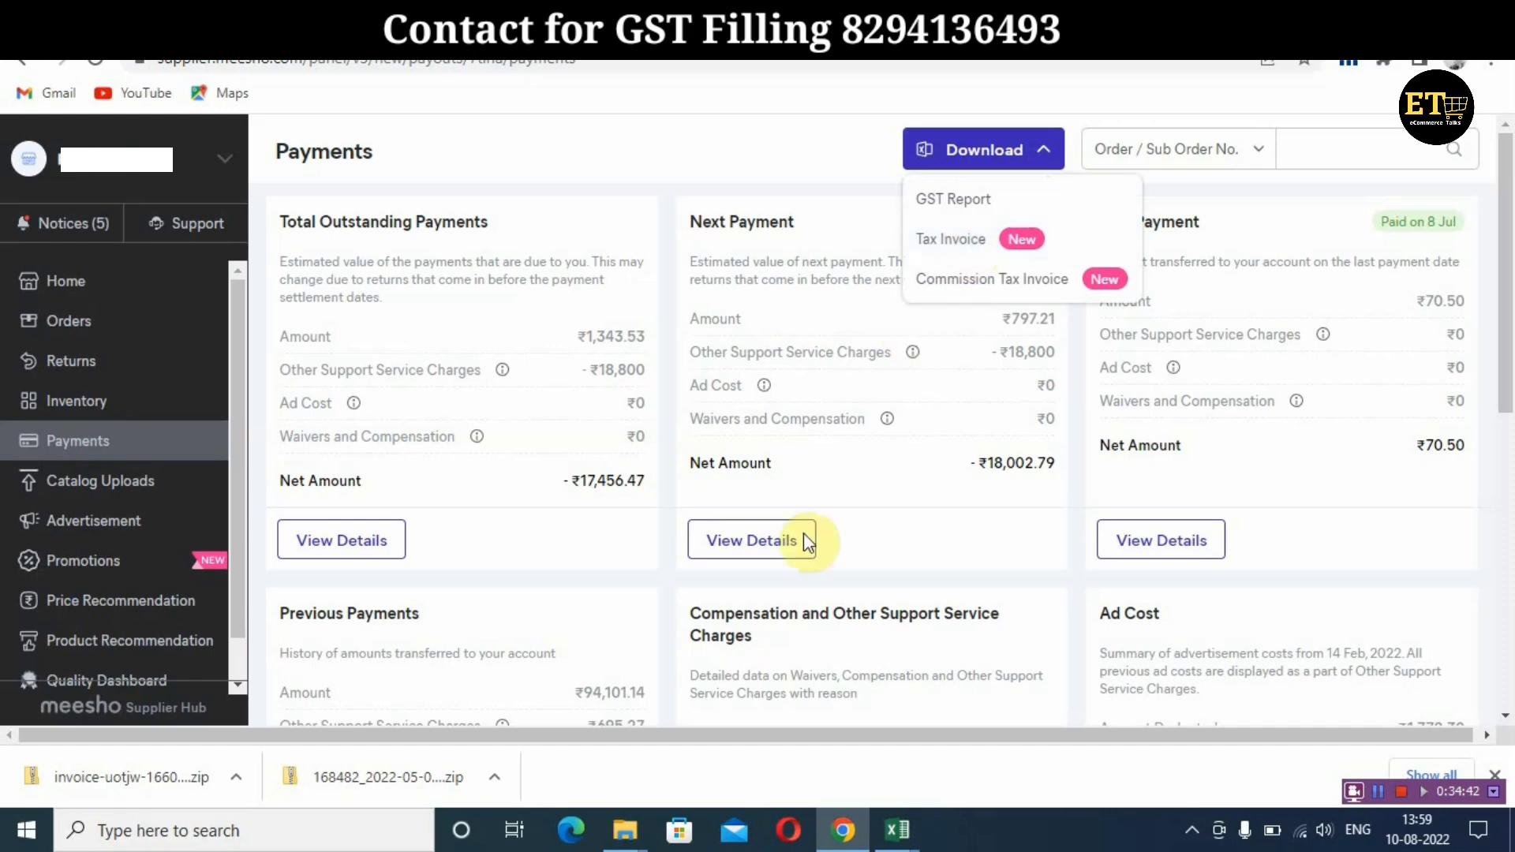
In File Explorer, open the May 2022 TAX_INVOICE archive from Downloads and look through its invoice files
{"action": "mouse_move", "coordinate": [625, 831]}
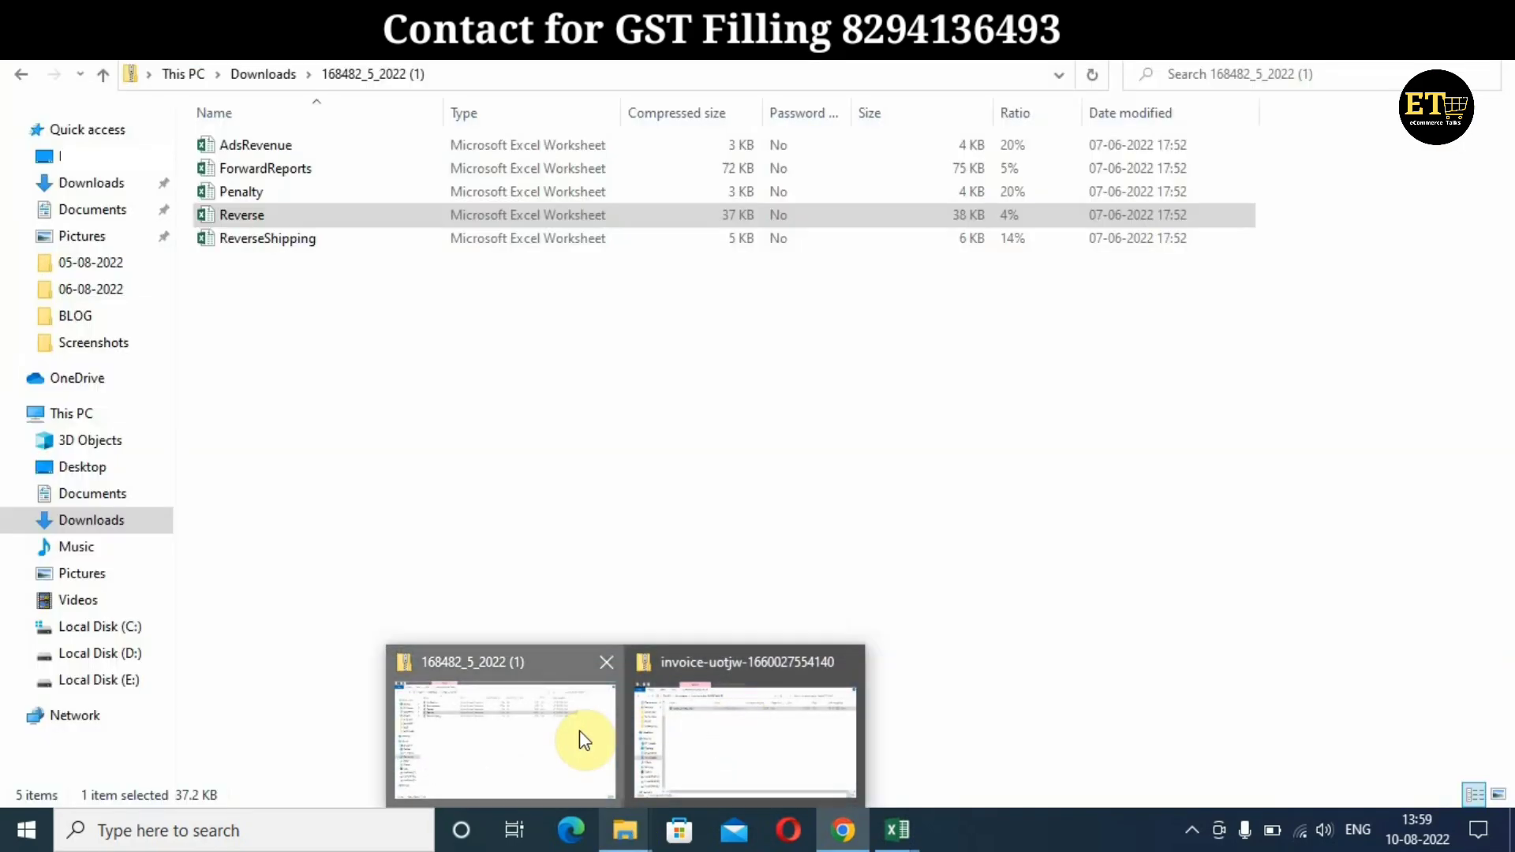
{"action": "left_click", "coordinate": [584, 736]}
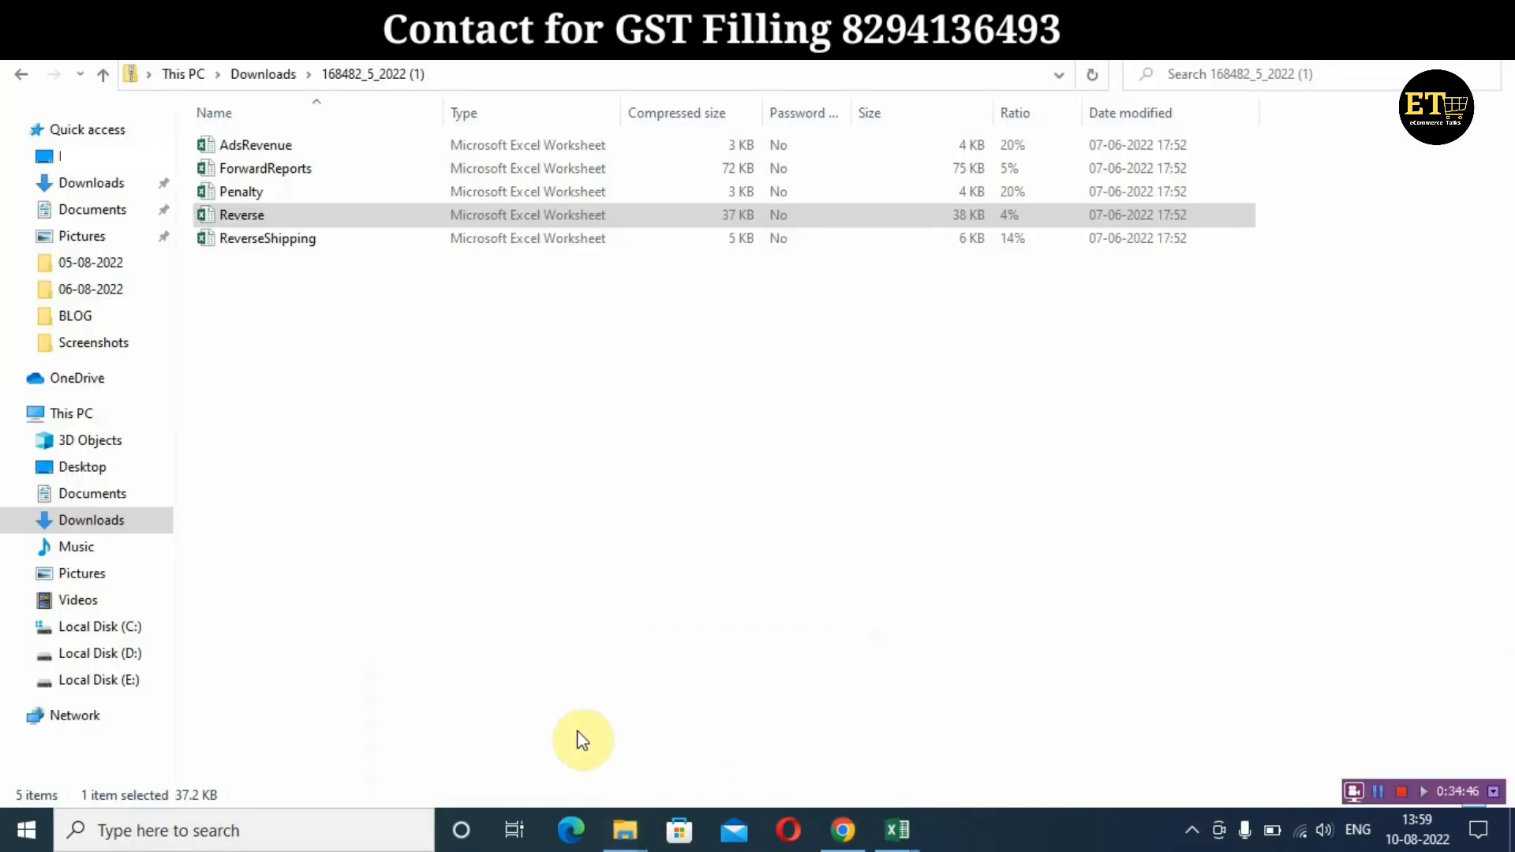
{"action": "left_click", "coordinate": [79, 517]}
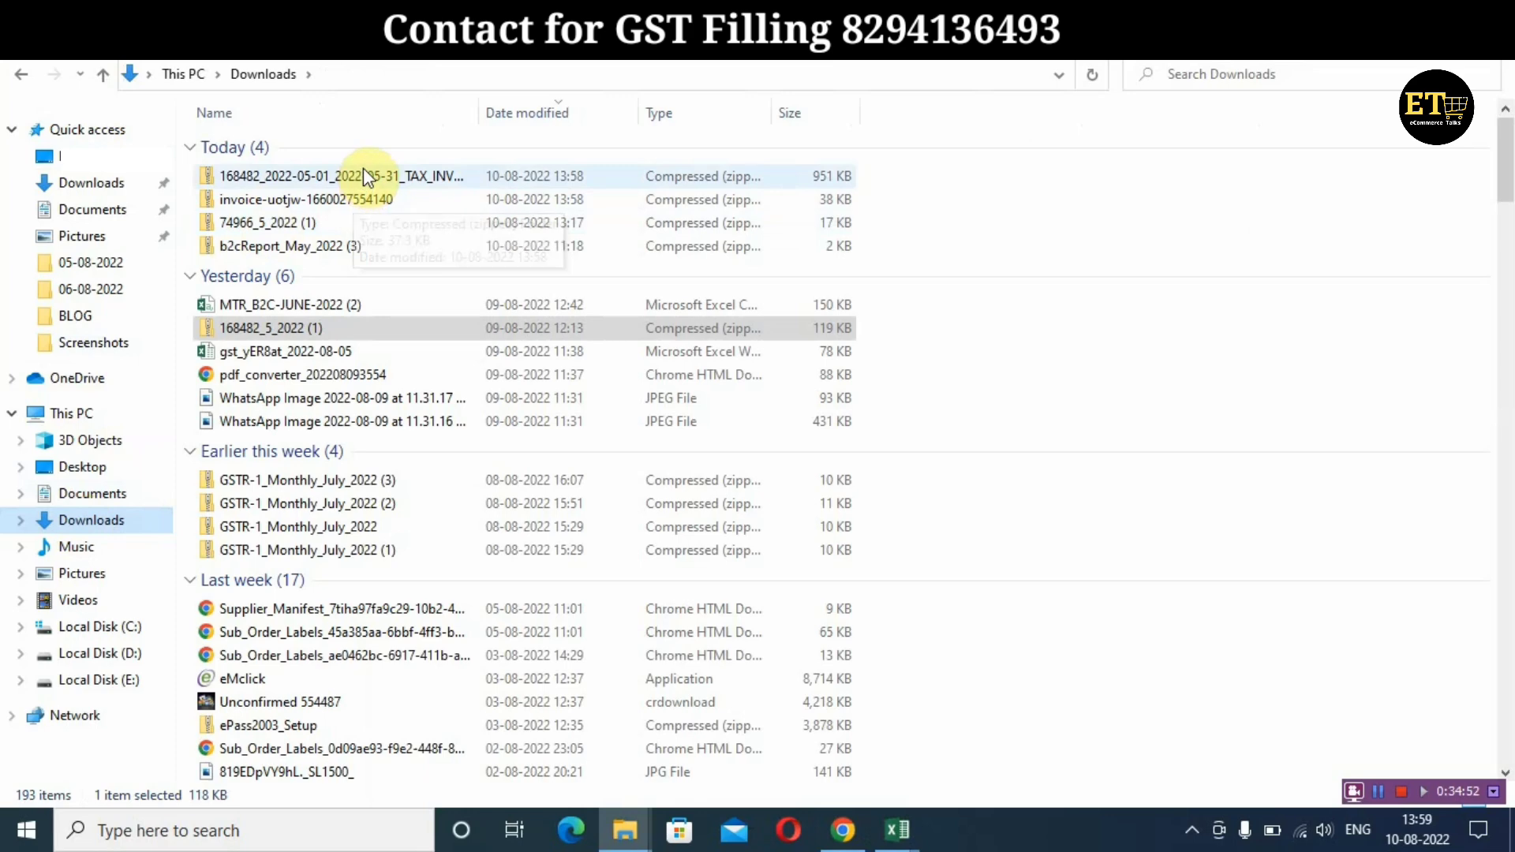
{"action": "left_click", "coordinate": [365, 175]}
{"action": "double_click", "coordinate": [363, 175]}
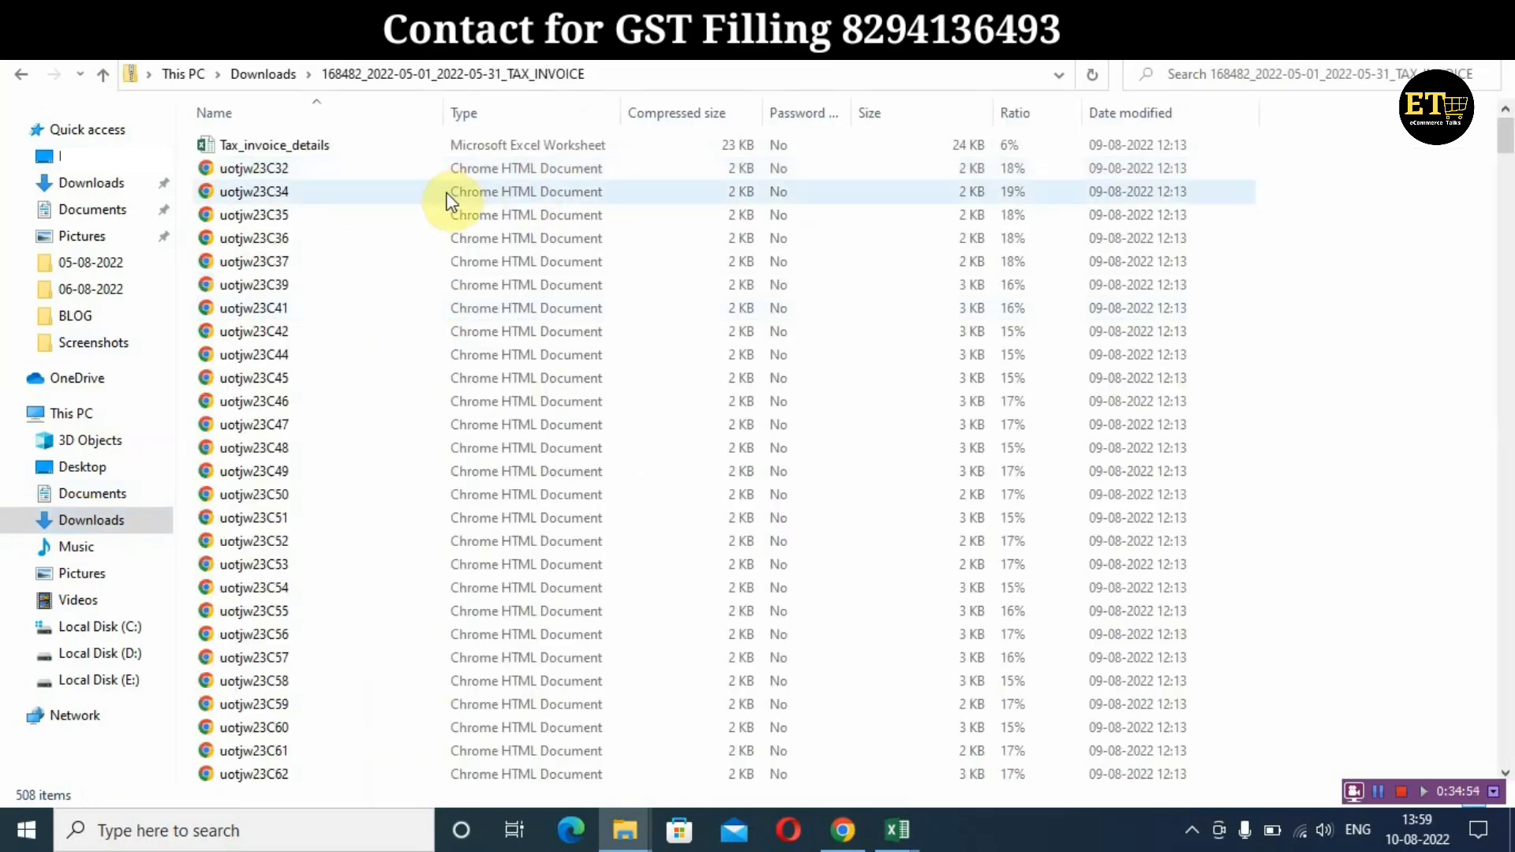
{"action": "scroll", "coordinate": [526, 286], "scroll_direction": "down", "scroll_amount": 1}
{"action": "scroll", "coordinate": [526, 300], "scroll_direction": "down", "scroll_amount": 20}
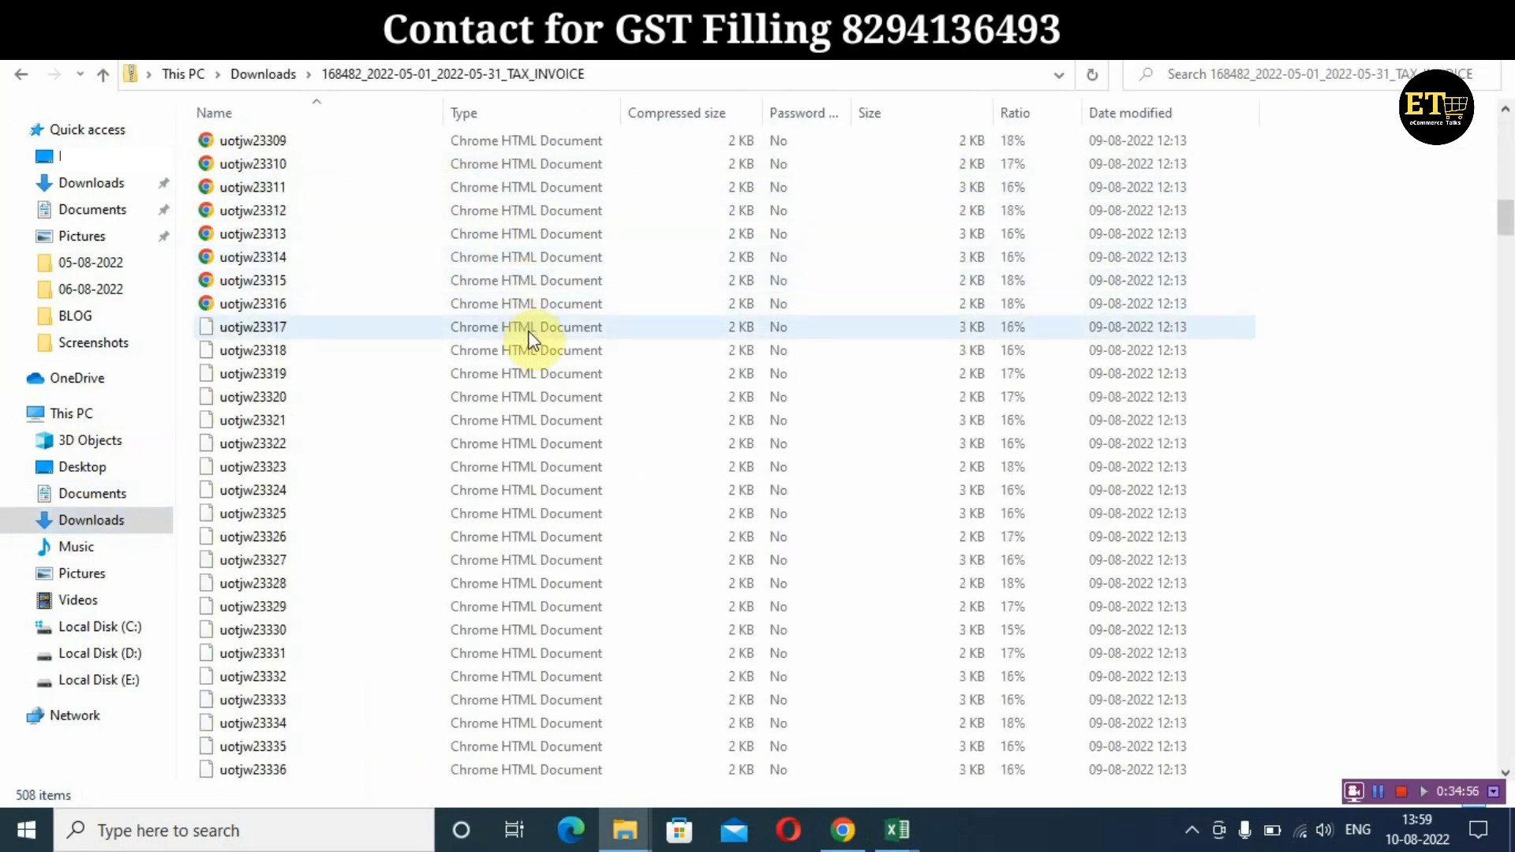
{"action": "scroll", "coordinate": [529, 338], "scroll_direction": "down", "scroll_amount": 9}
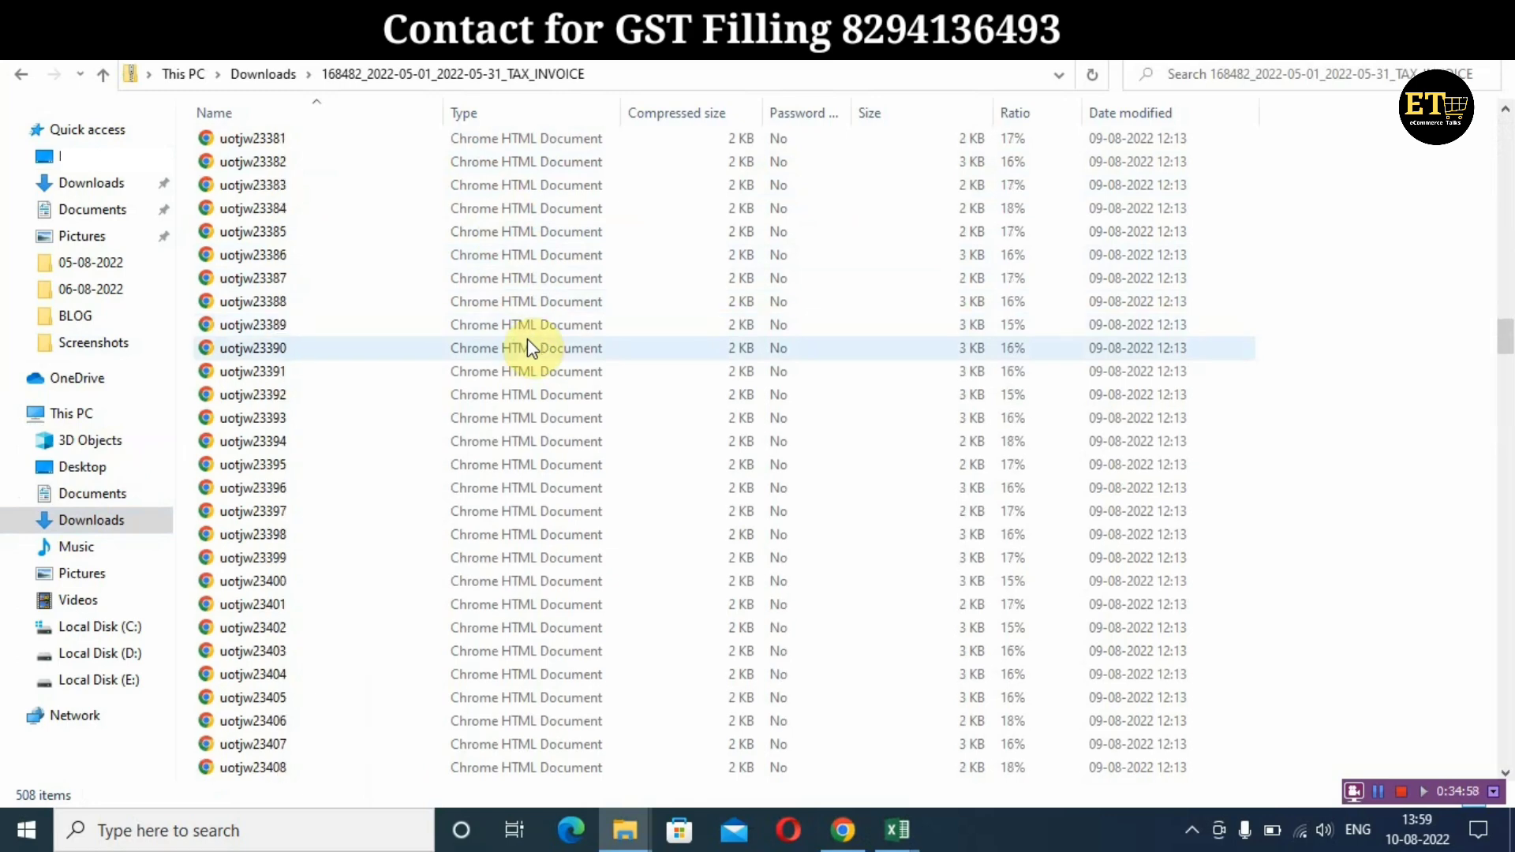
{"action": "scroll", "coordinate": [527, 339], "scroll_direction": "up", "scroll_amount": 20}
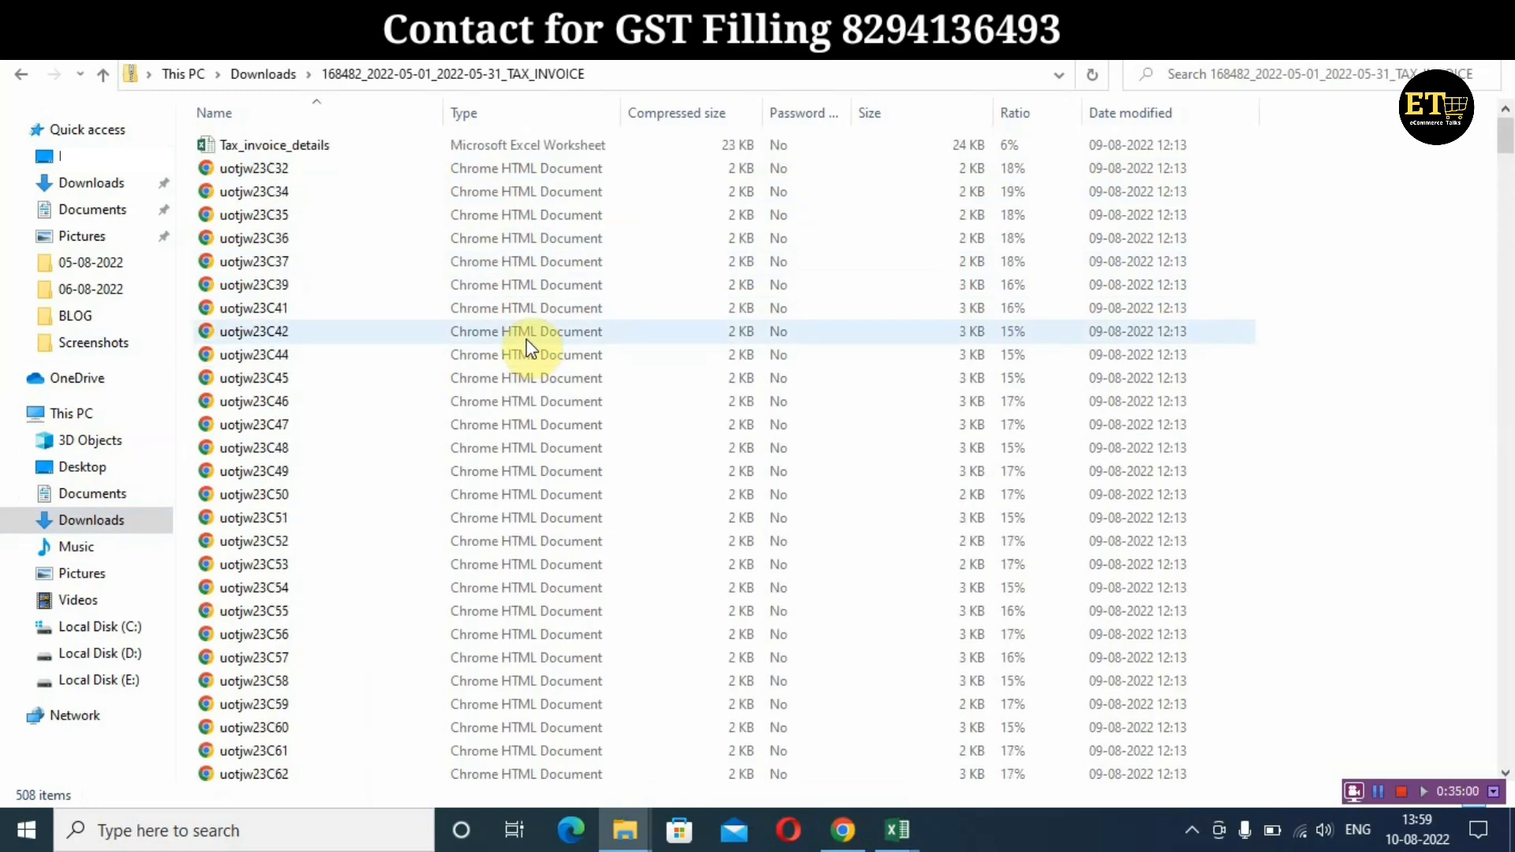
Look through the remaining invoice files in the May 2022 TAX_INVOICE archive and return to the Downloads folder
{"action": "scroll", "coordinate": [432, 413], "scroll_direction": "down", "scroll_amount": 20}
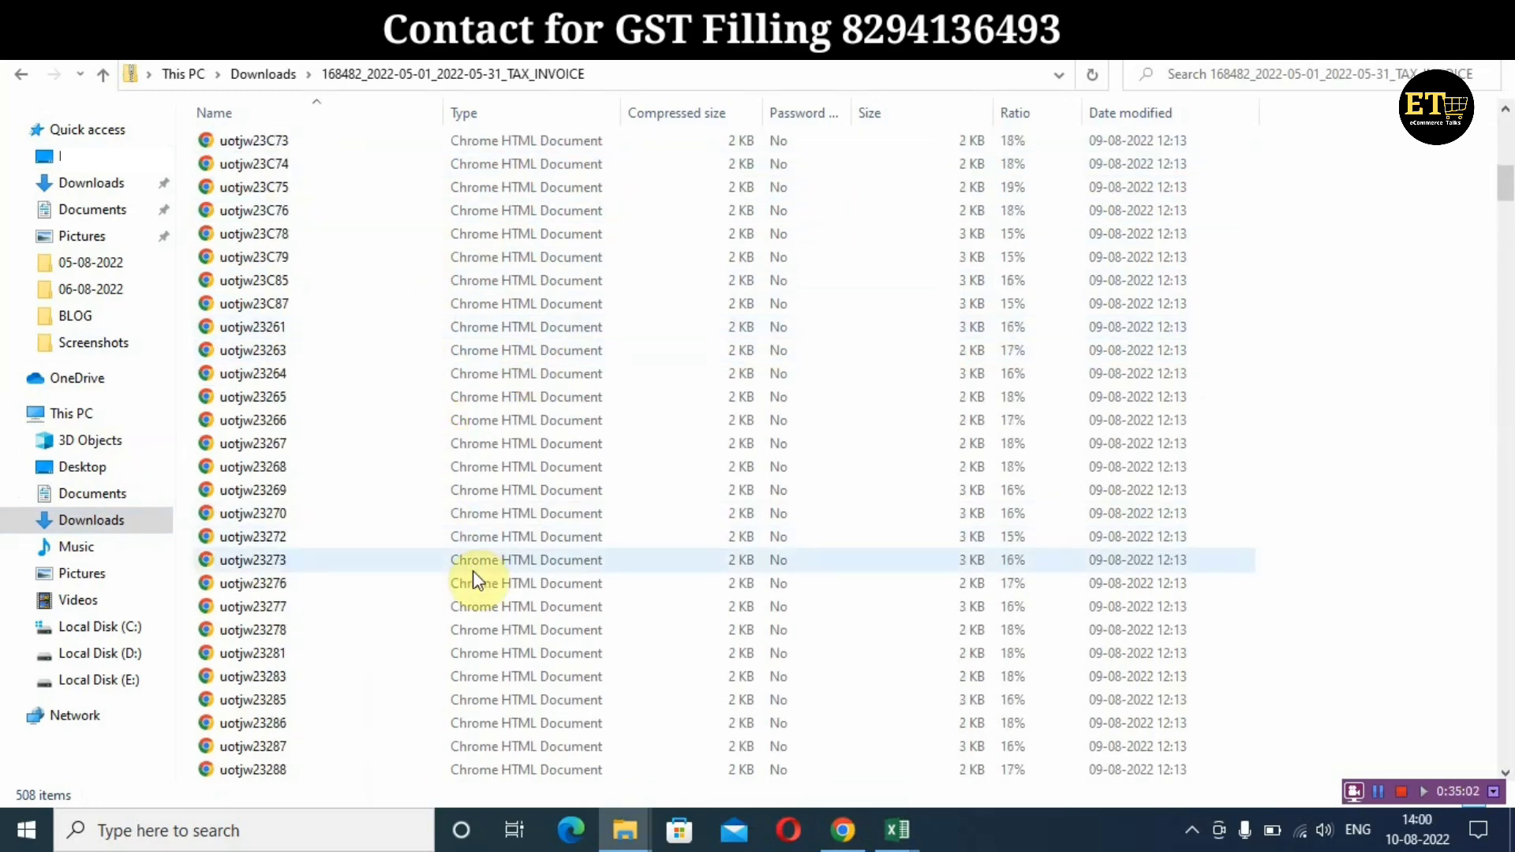
{"action": "scroll", "coordinate": [470, 583], "scroll_direction": "down", "scroll_amount": 3}
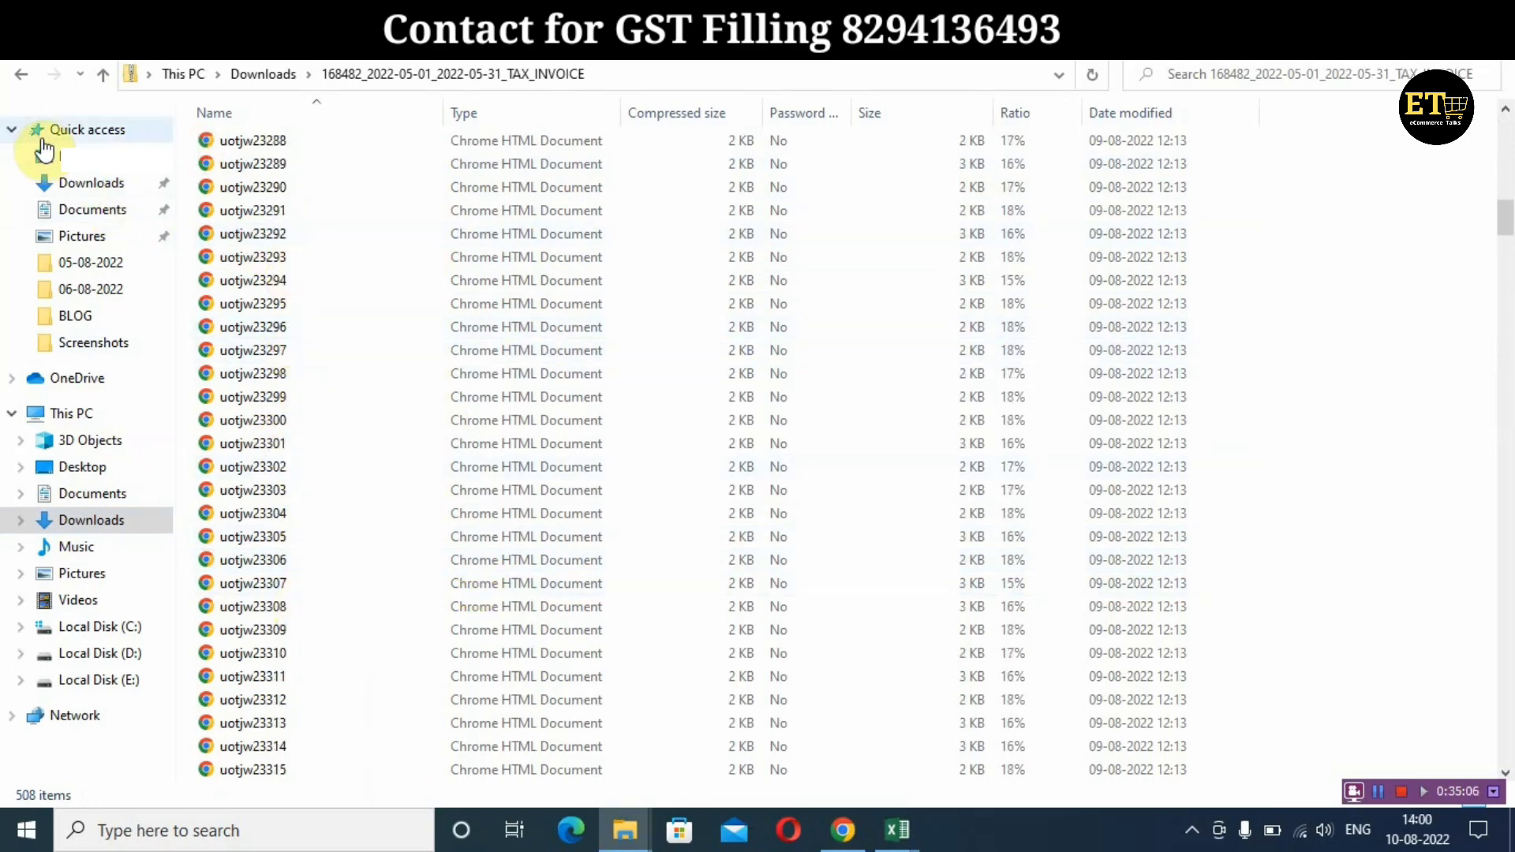
{"action": "left_click", "coordinate": [260, 73]}
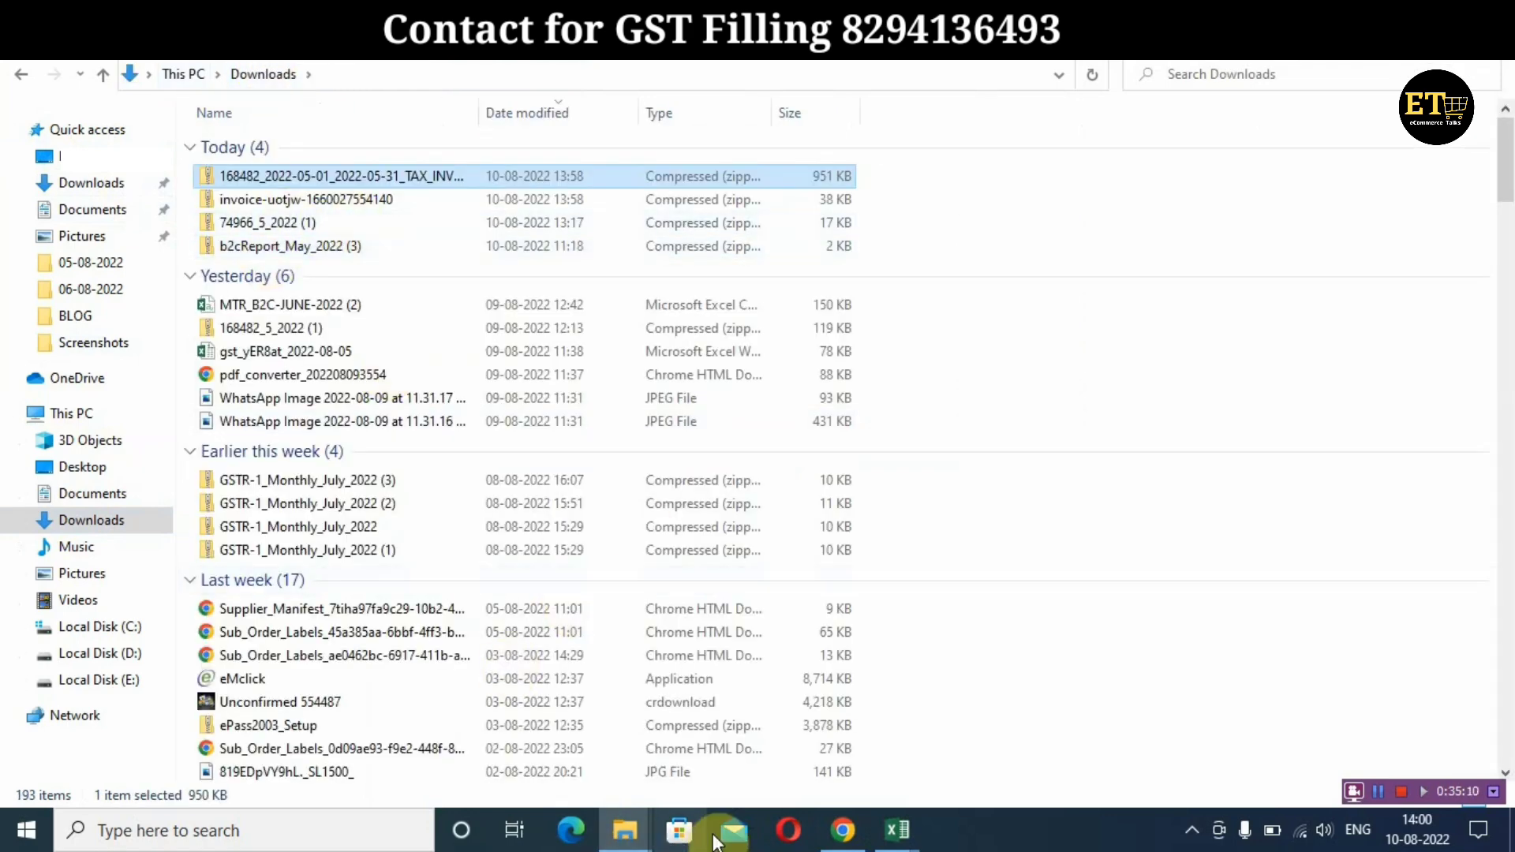
Open the invoice-uotjw archive from Downloads and view its uotjw_31-May-2022 PDF invoice
{"action": "left_click", "coordinate": [852, 824]}
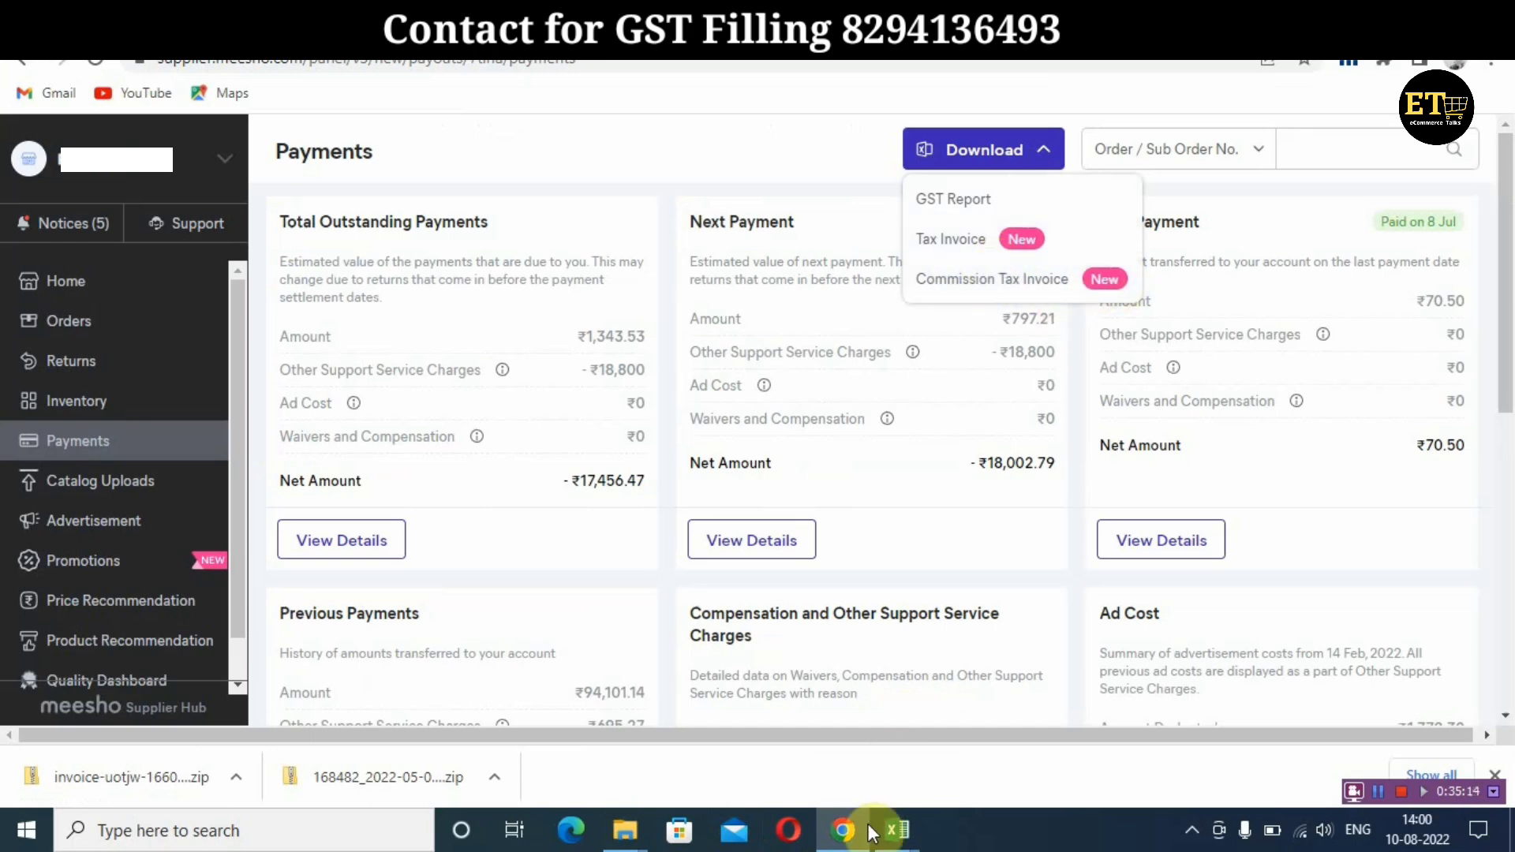
{"action": "mouse_move", "coordinate": [868, 836]}
{"action": "mouse_move", "coordinate": [625, 830]}
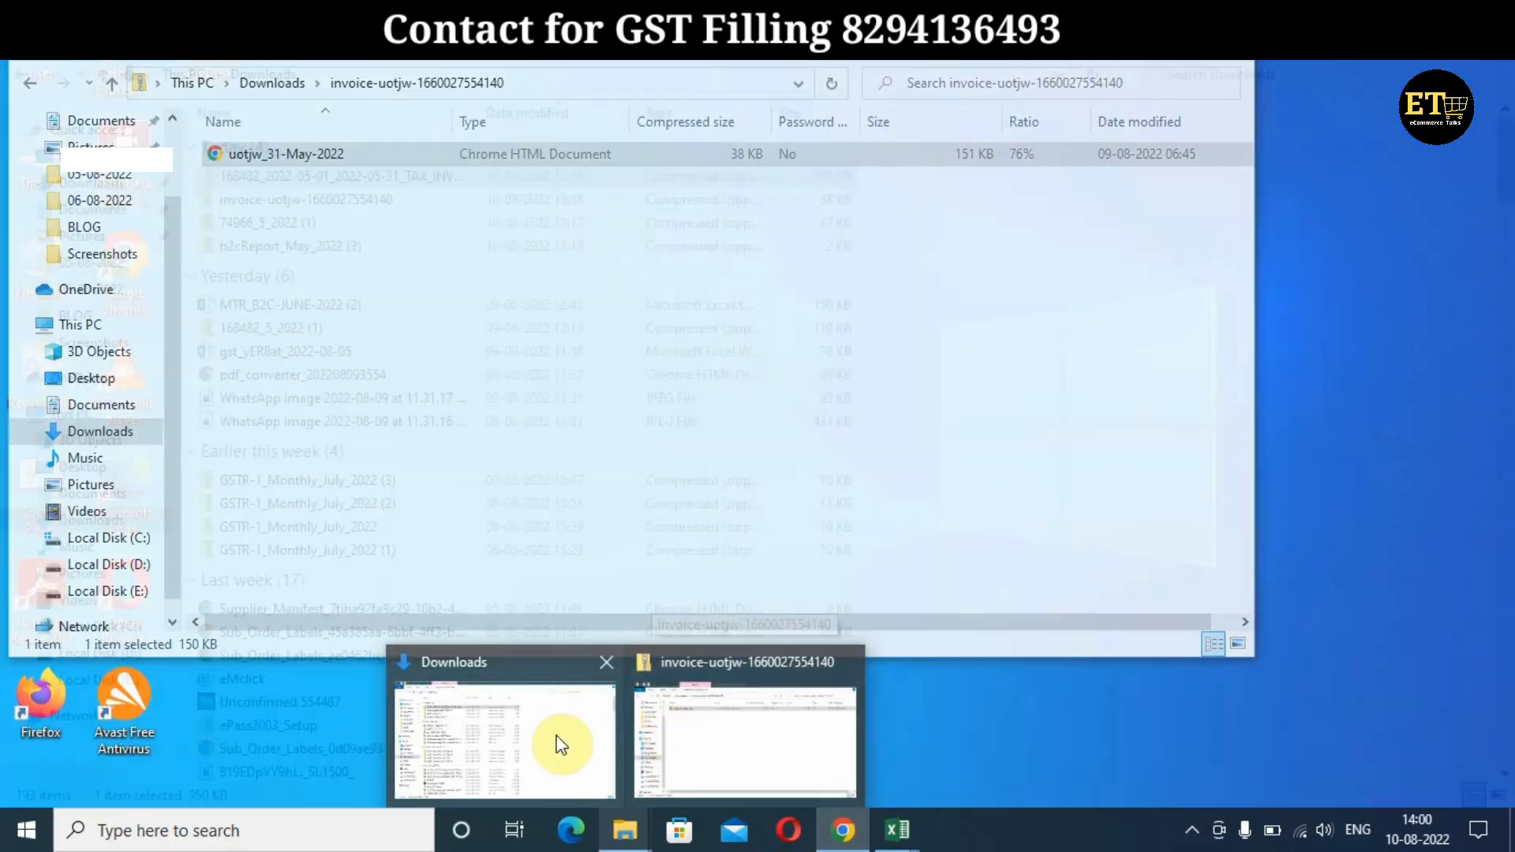
{"action": "left_click", "coordinate": [559, 744]}
{"action": "double_click", "coordinate": [284, 200]}
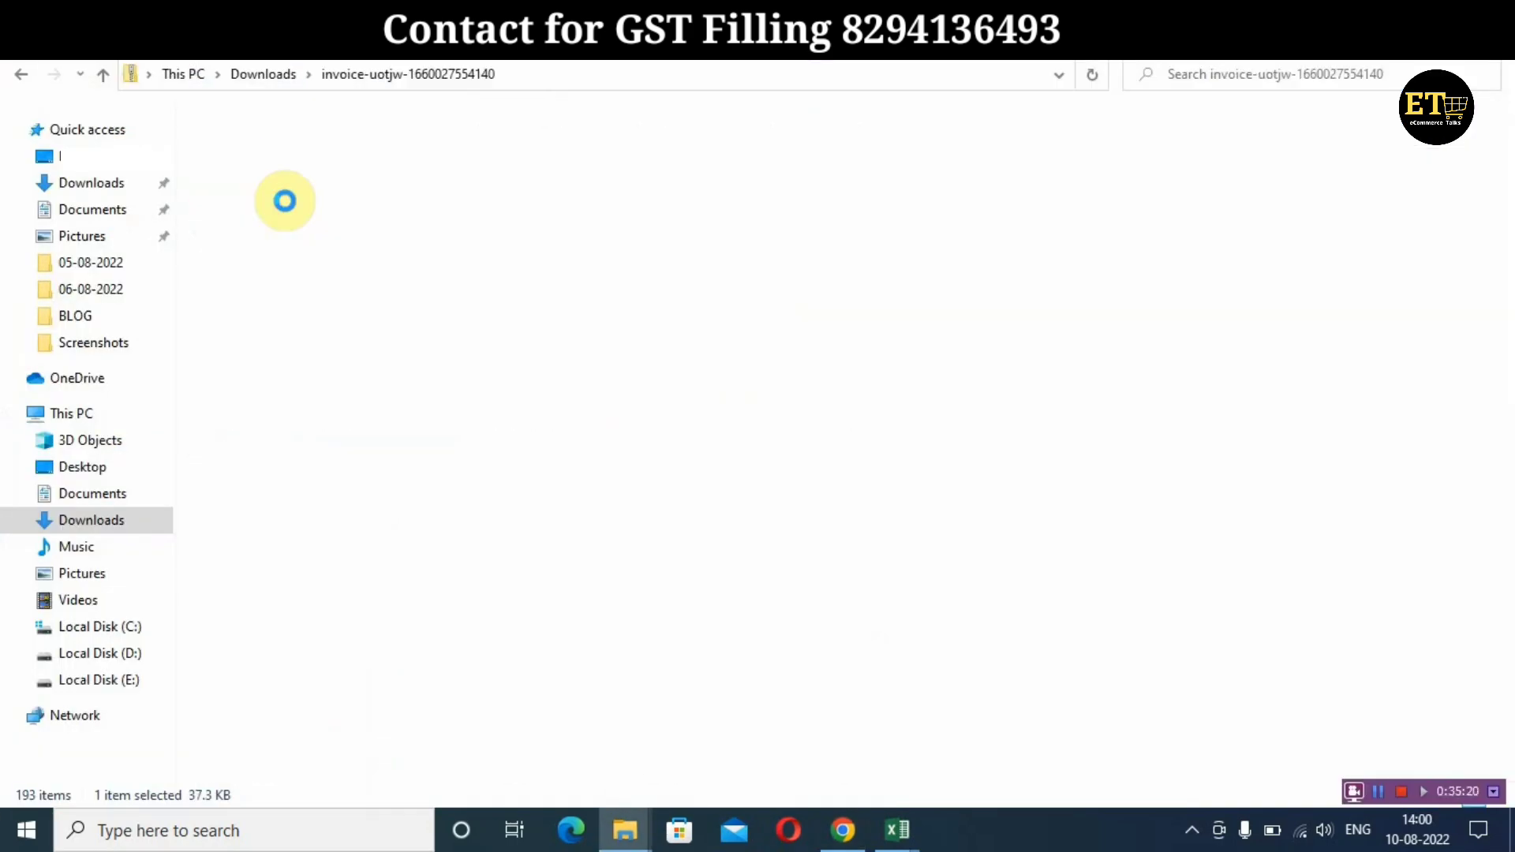
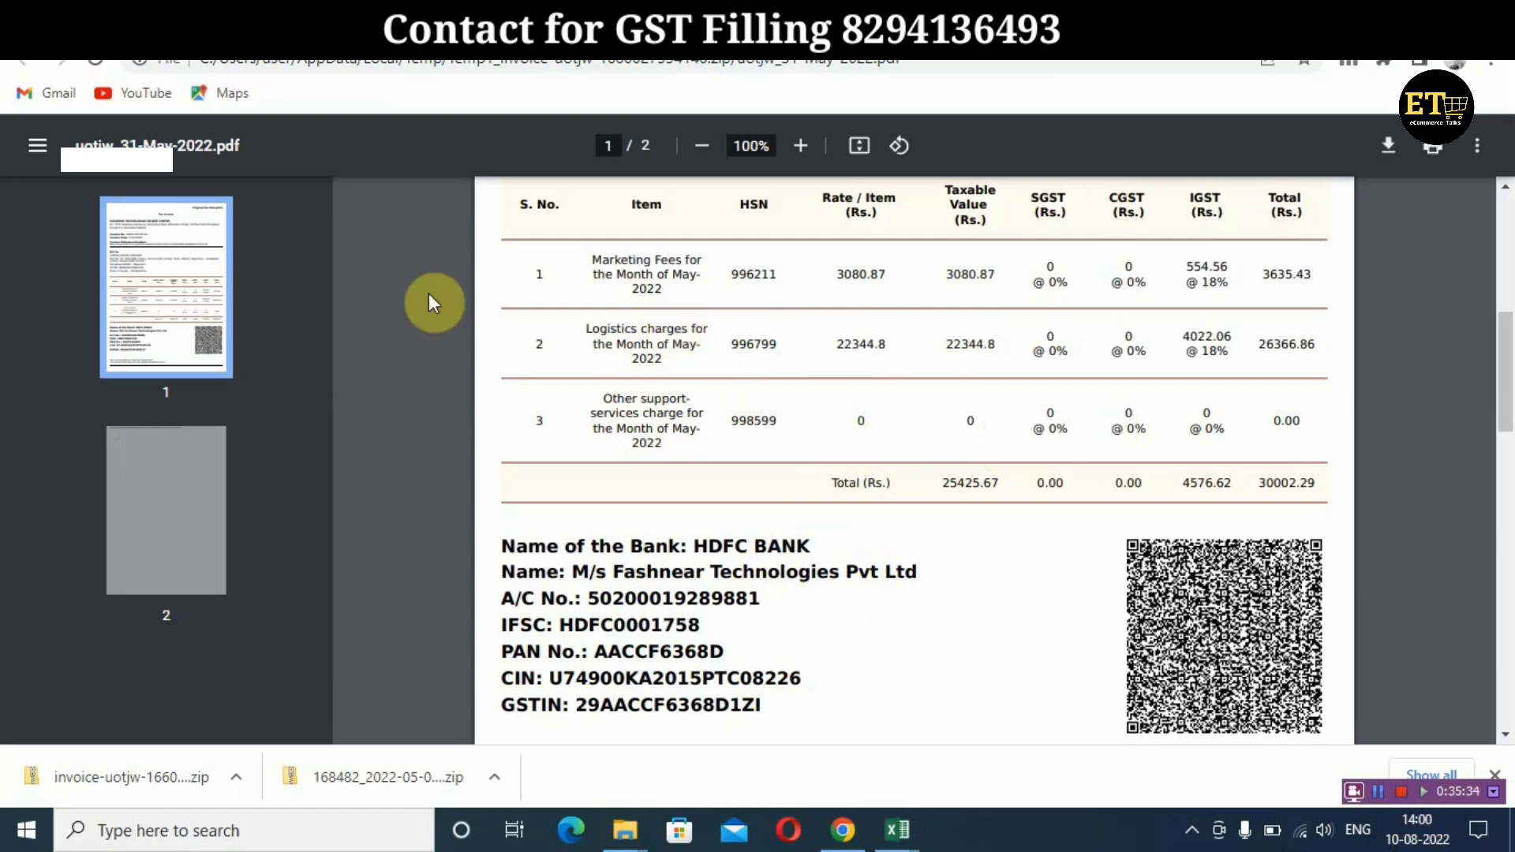
Highlight the marketing fees rate in the PDF invoice and check it against the taxable value in the AdsRevenue workbook
{"action": "left_click_drag", "start_coordinate": [893, 274], "coordinate": [836, 273]}
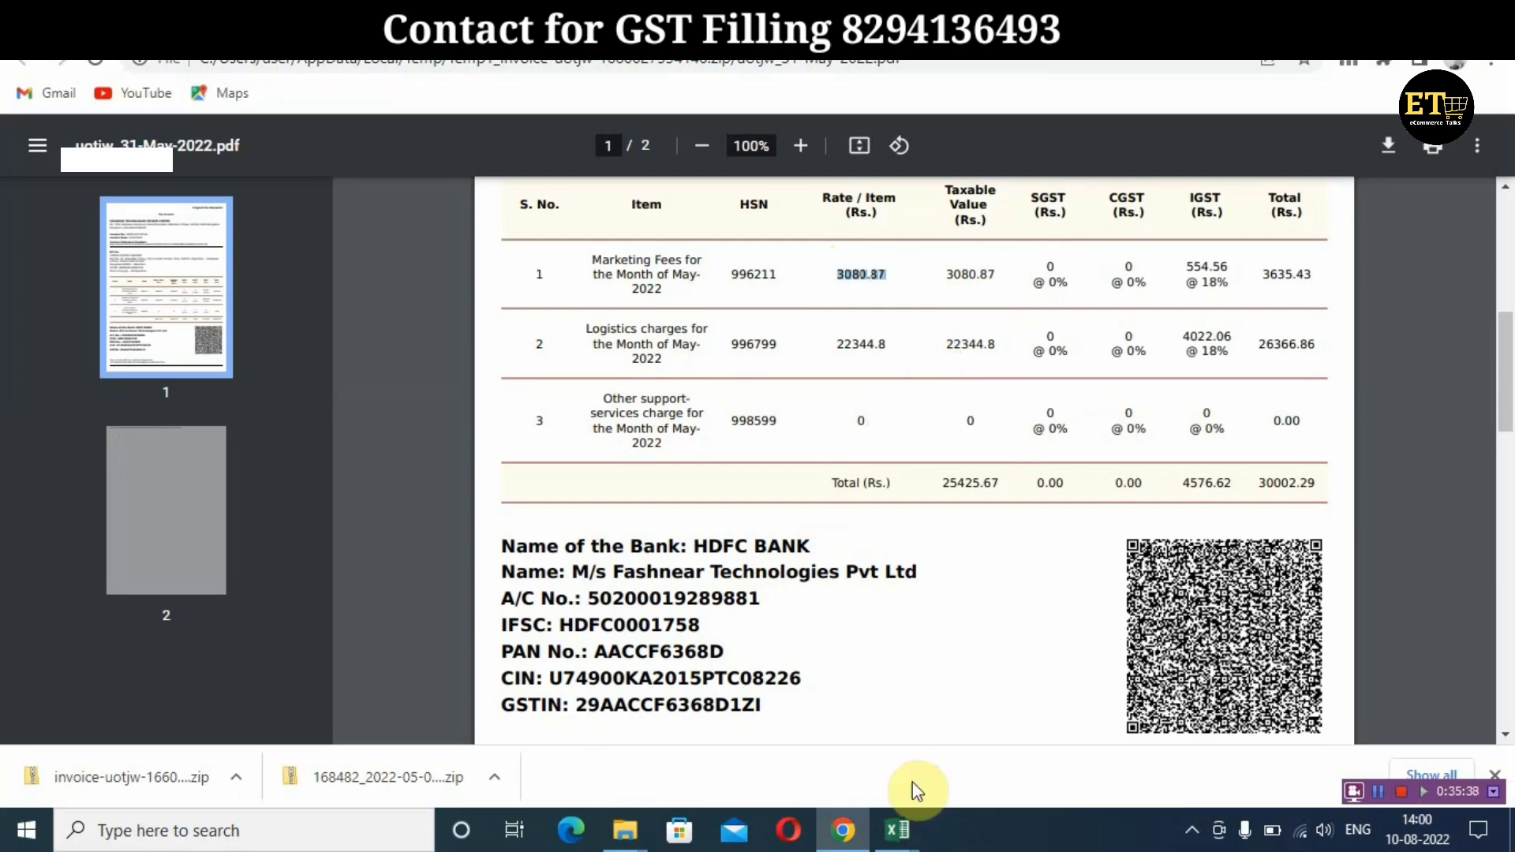
{"action": "mouse_move", "coordinate": [905, 846]}
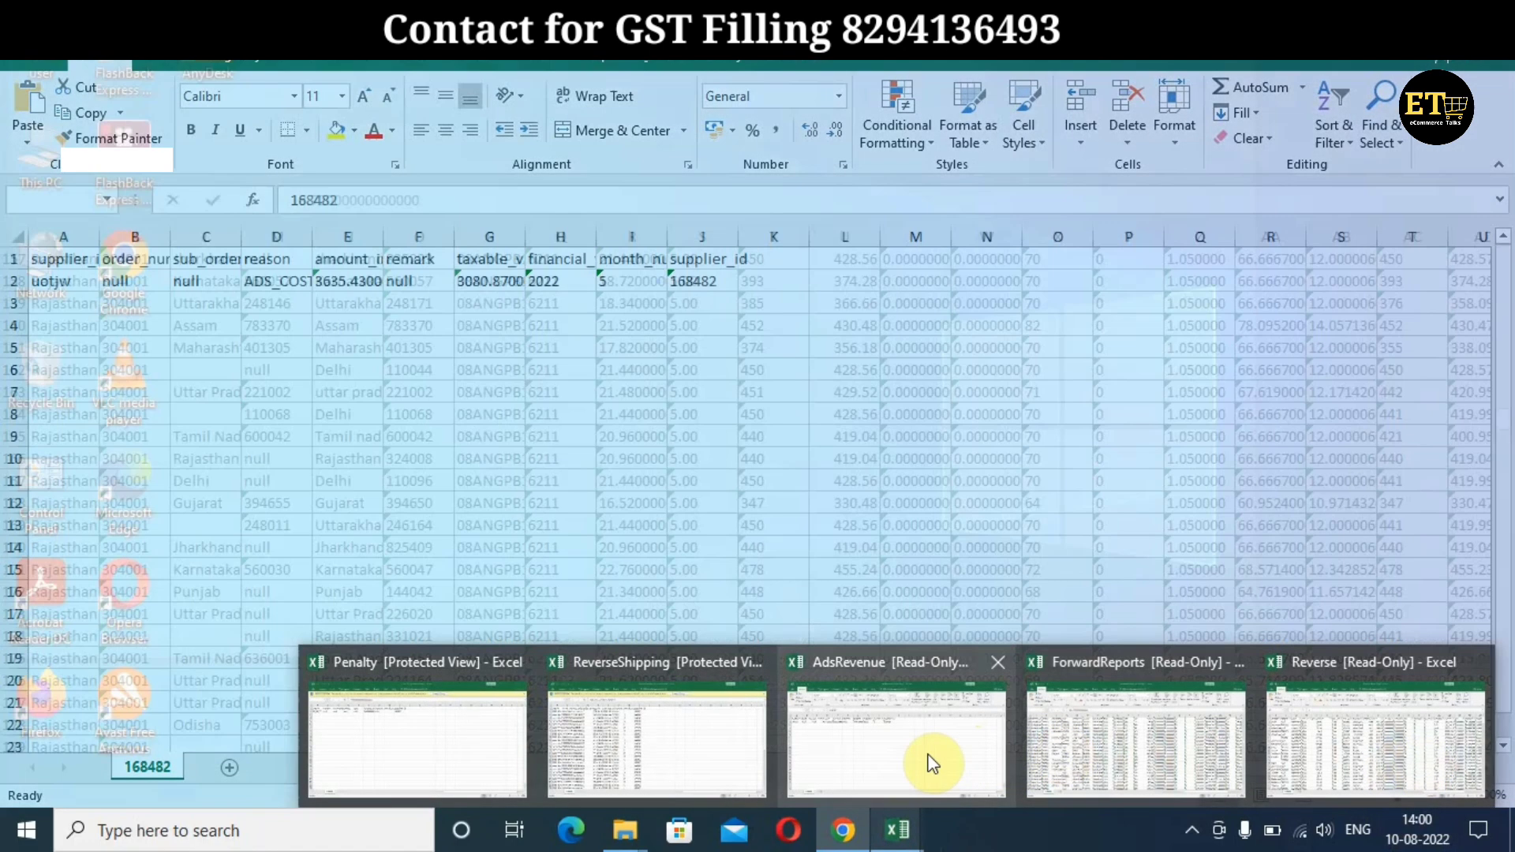
{"action": "left_click", "coordinate": [933, 763]}
{"action": "left_click", "coordinate": [472, 279]}
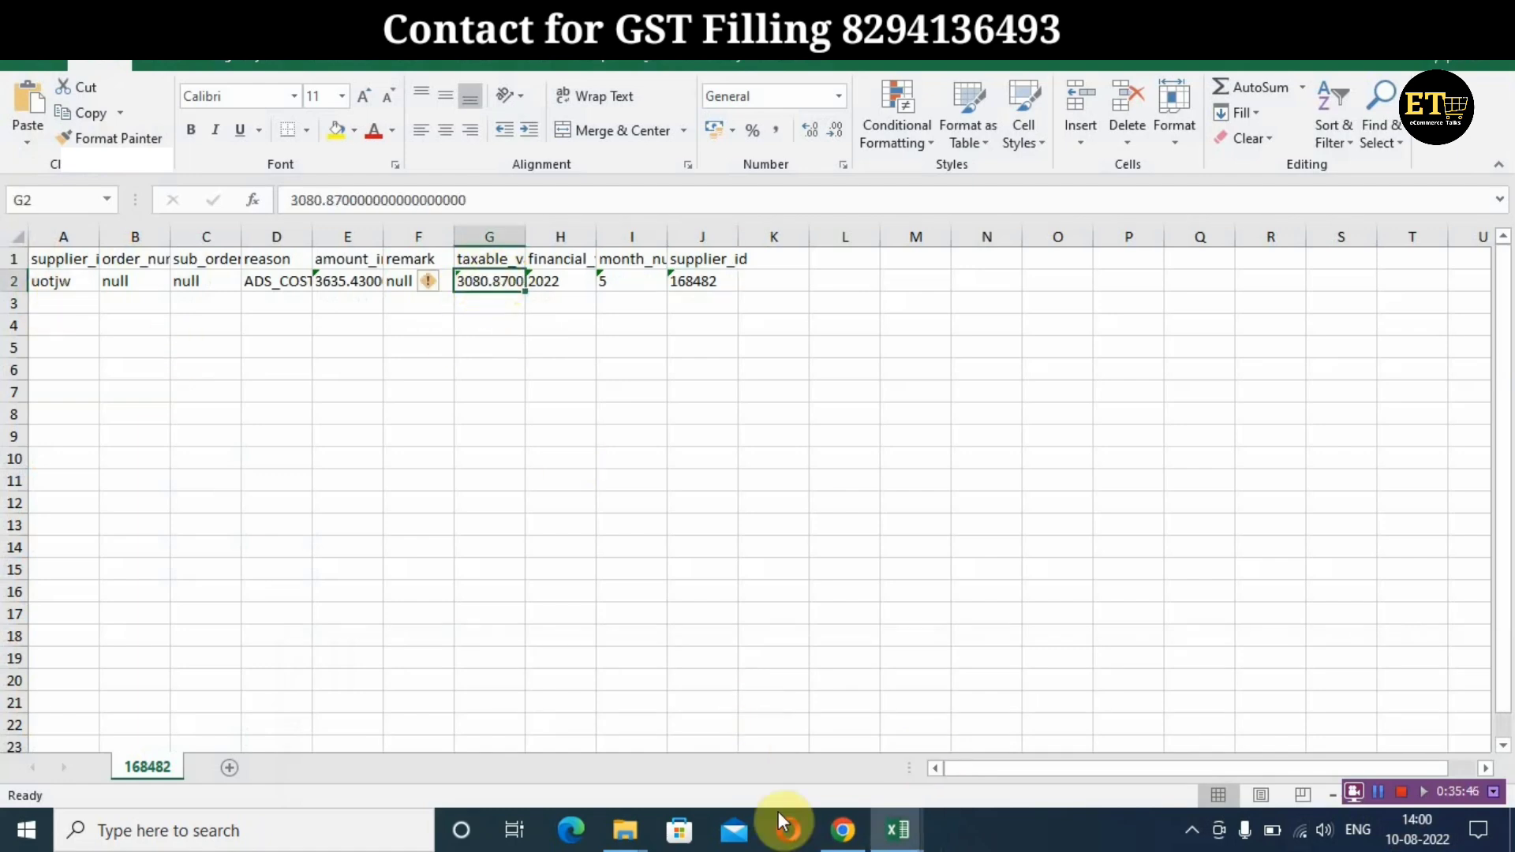
Return to the PDF invoice and highlight the IGST amount on the marketing fees row
{"action": "mouse_move", "coordinate": [842, 830]}
{"action": "left_click", "coordinate": [819, 714]}
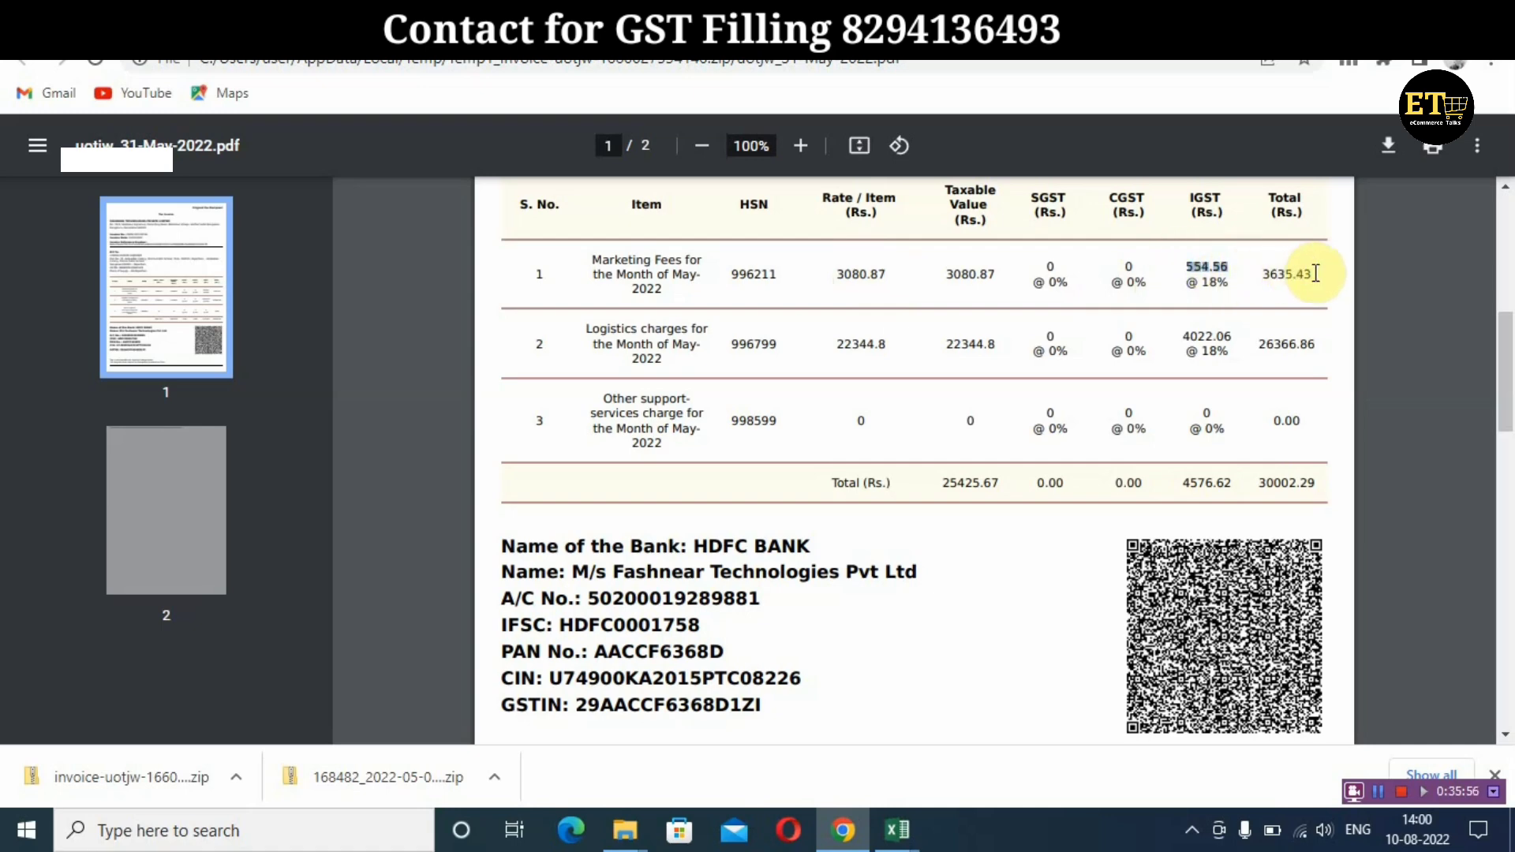
{"action": "left_click_drag", "start_coordinate": [1314, 274], "coordinate": [1186, 266]}
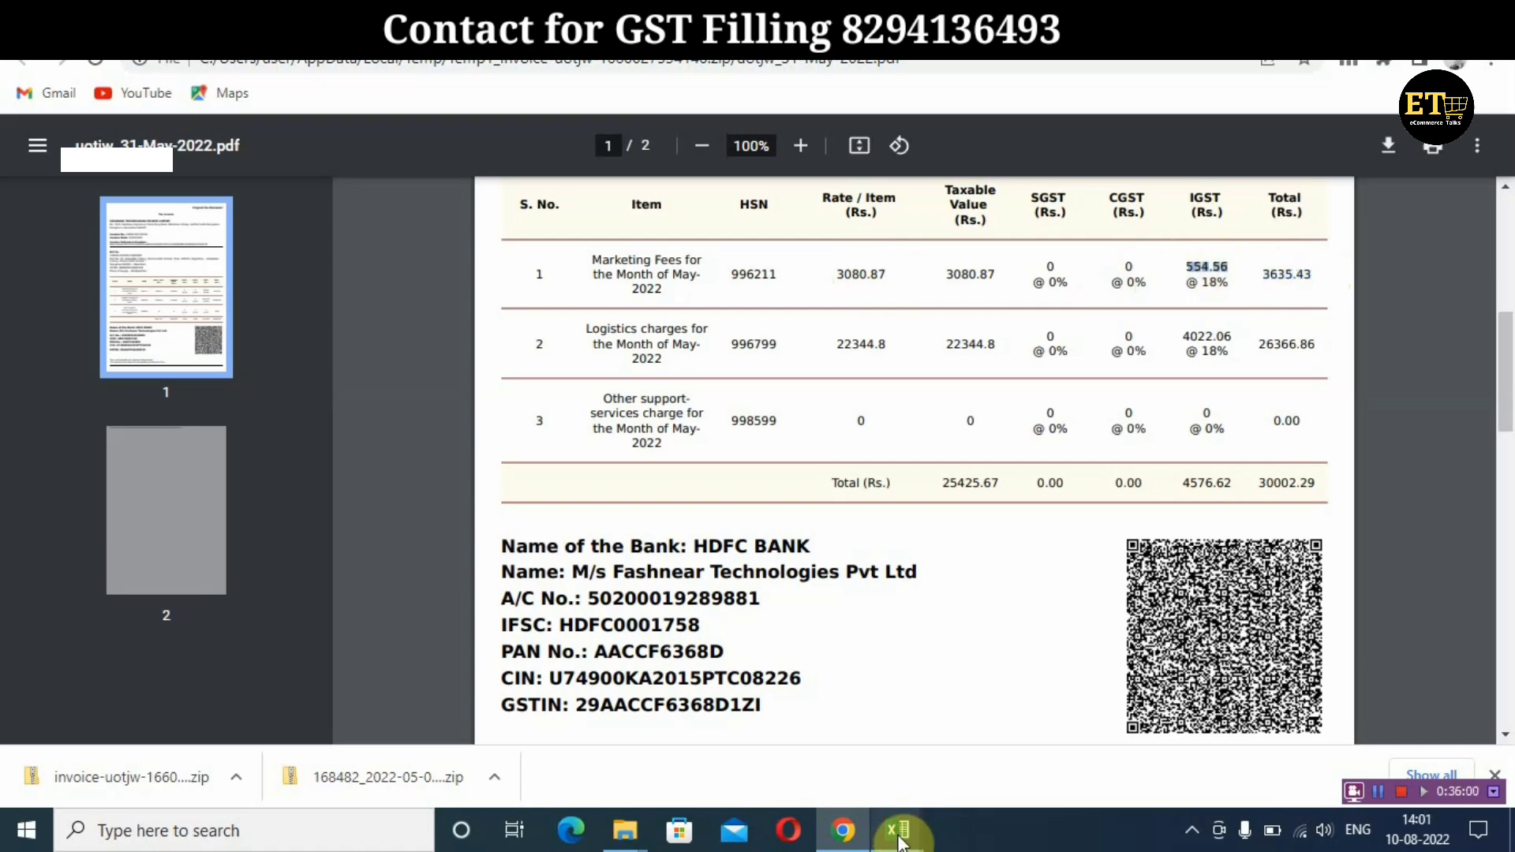
Switch to the AdsRevenue workbook and compare the ads cost's tax-inclusive amount in E2 with its taxable value in G2
{"action": "mouse_move", "coordinate": [899, 838]}
{"action": "left_click", "coordinate": [888, 750]}
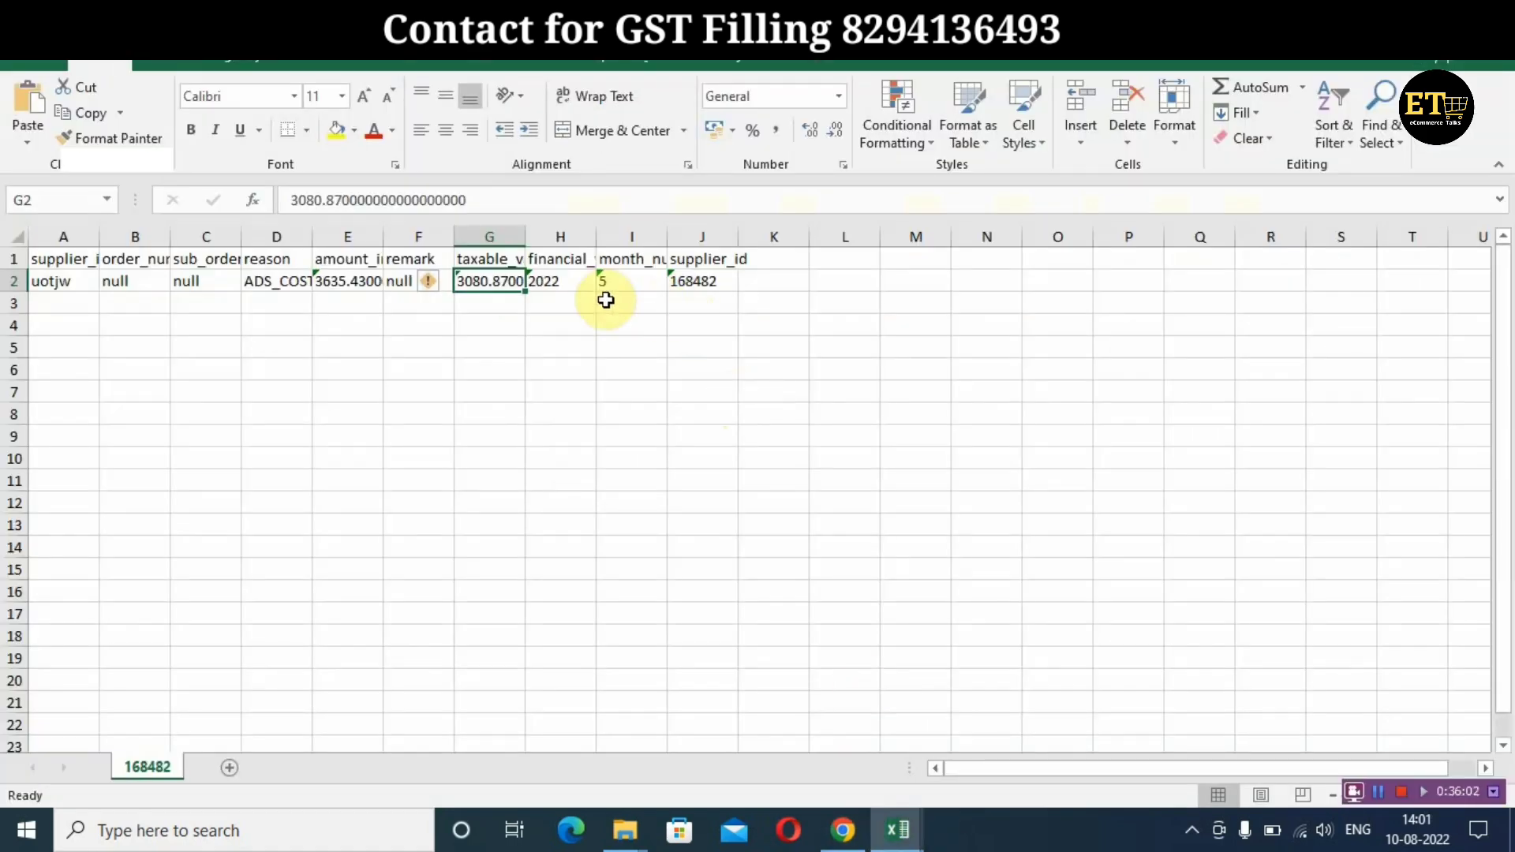
{"action": "left_click", "coordinate": [337, 281]}
{"action": "left_click", "coordinate": [493, 286]}
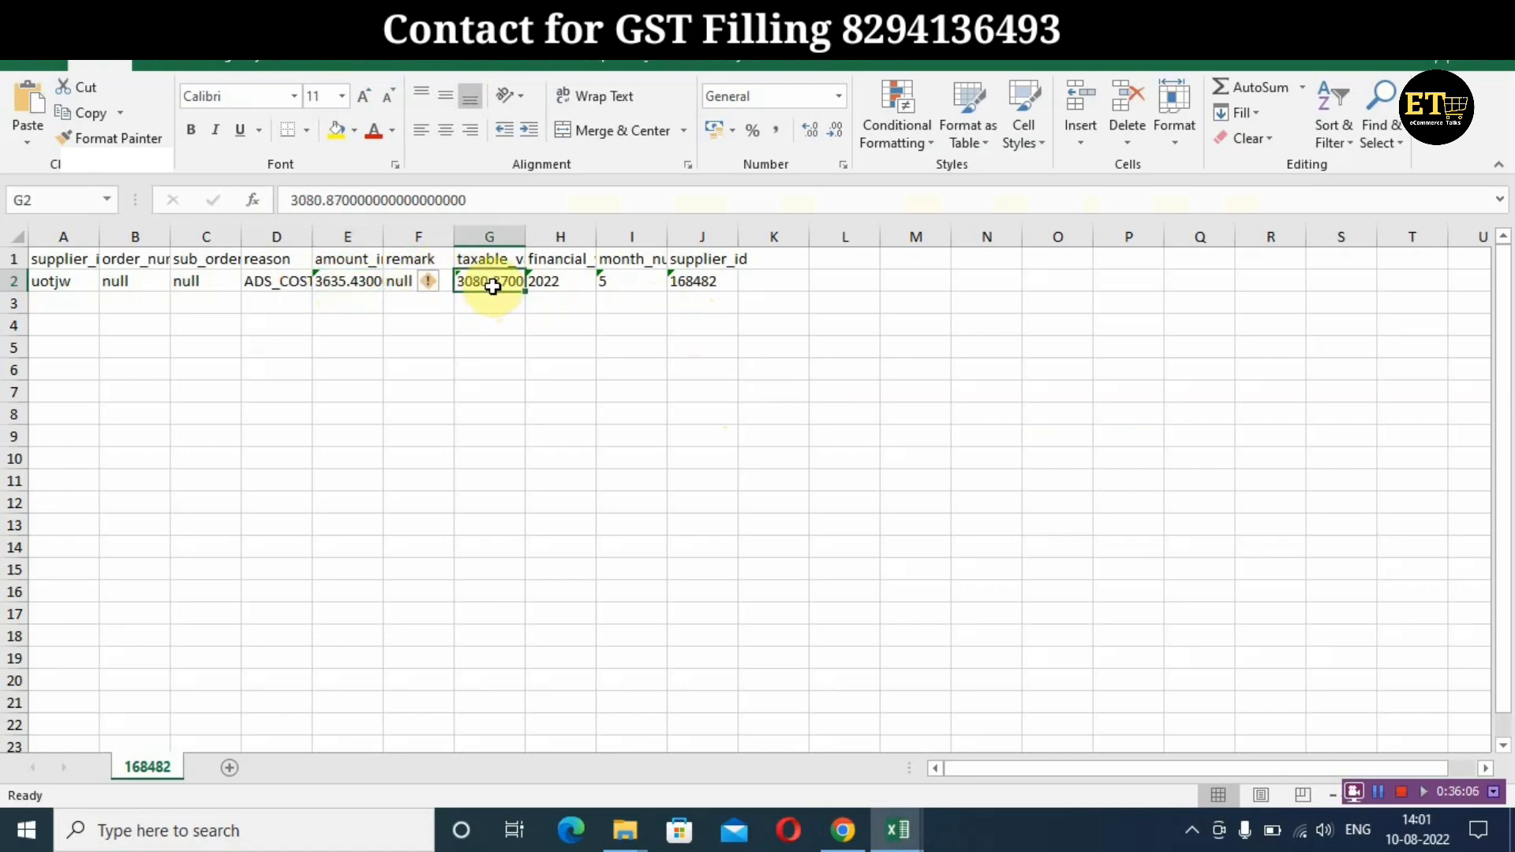
{"action": "left_click", "coordinate": [345, 282]}
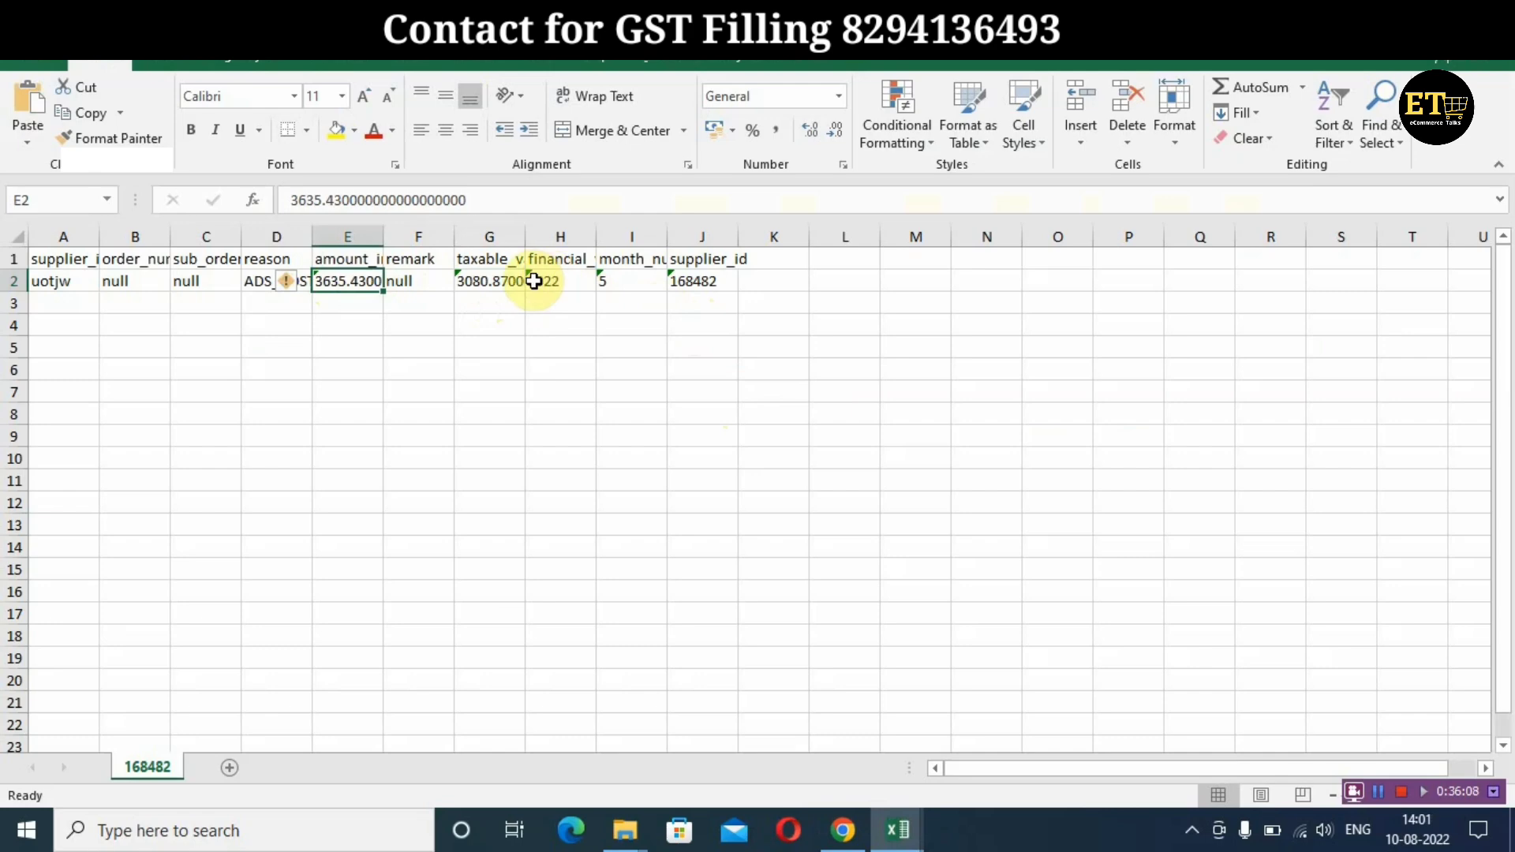
Return to the PDF invoice and highlight the May 2022 logistics charges item and its rate
{"action": "mouse_move", "coordinate": [841, 813]}
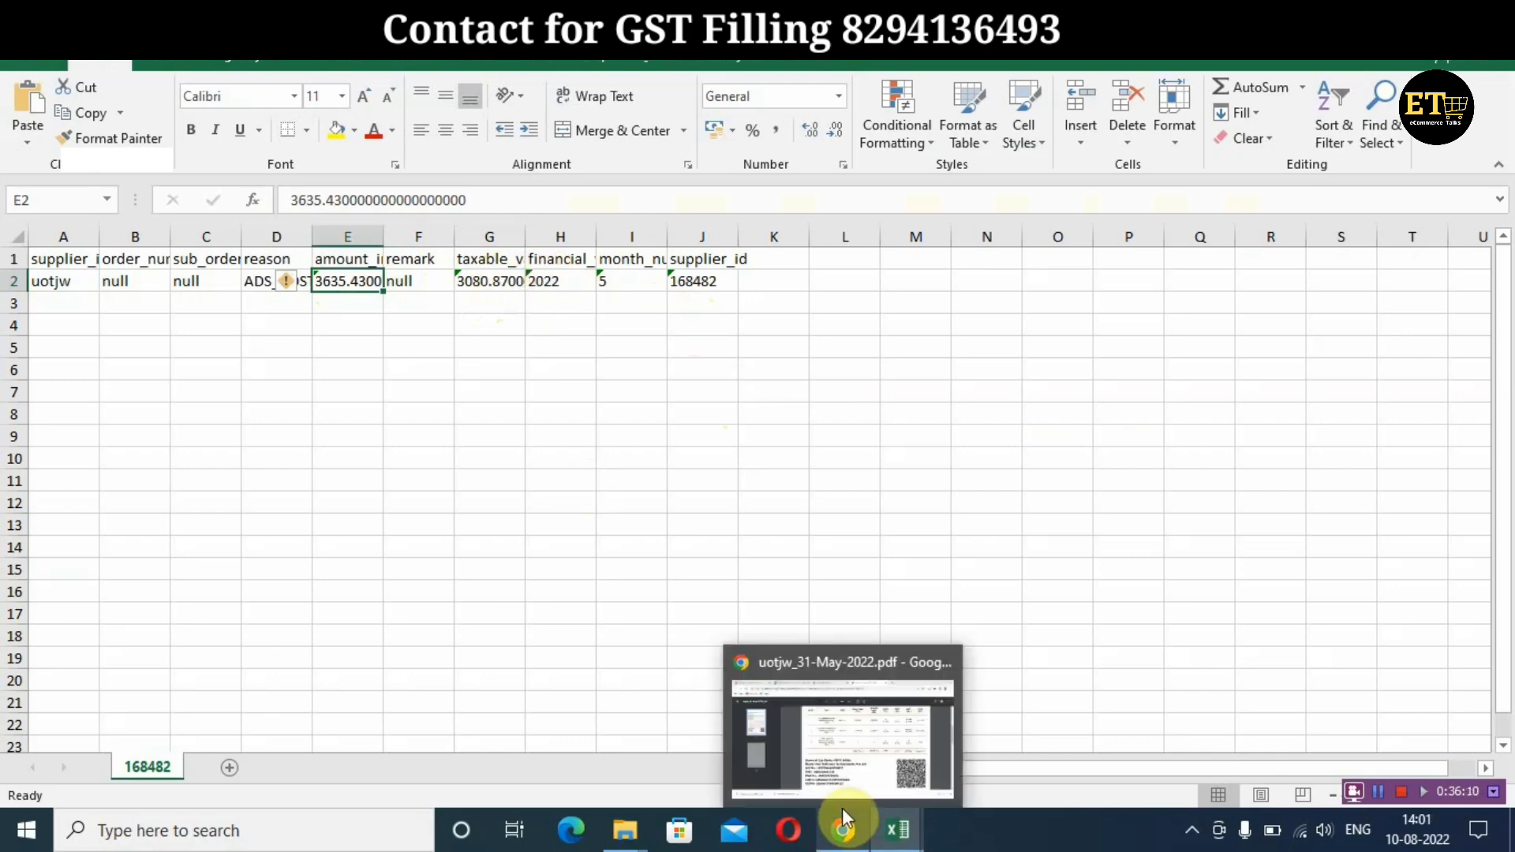
{"action": "left_click", "coordinate": [851, 580]}
{"action": "left_click_drag", "start_coordinate": [598, 328], "coordinate": [663, 345]}
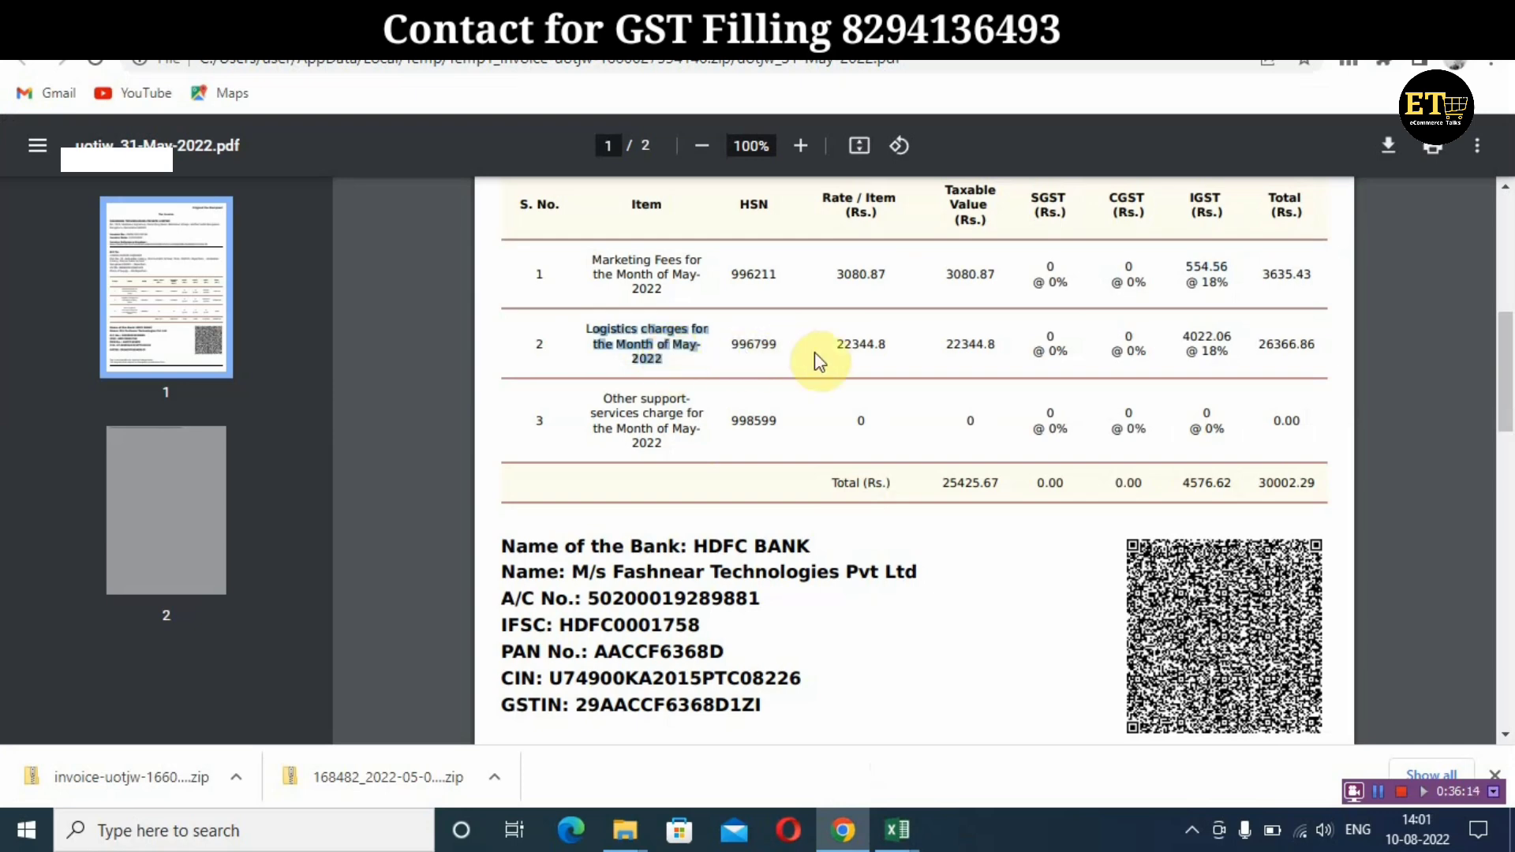
{"action": "left_click_drag", "start_coordinate": [892, 346], "coordinate": [842, 350]}
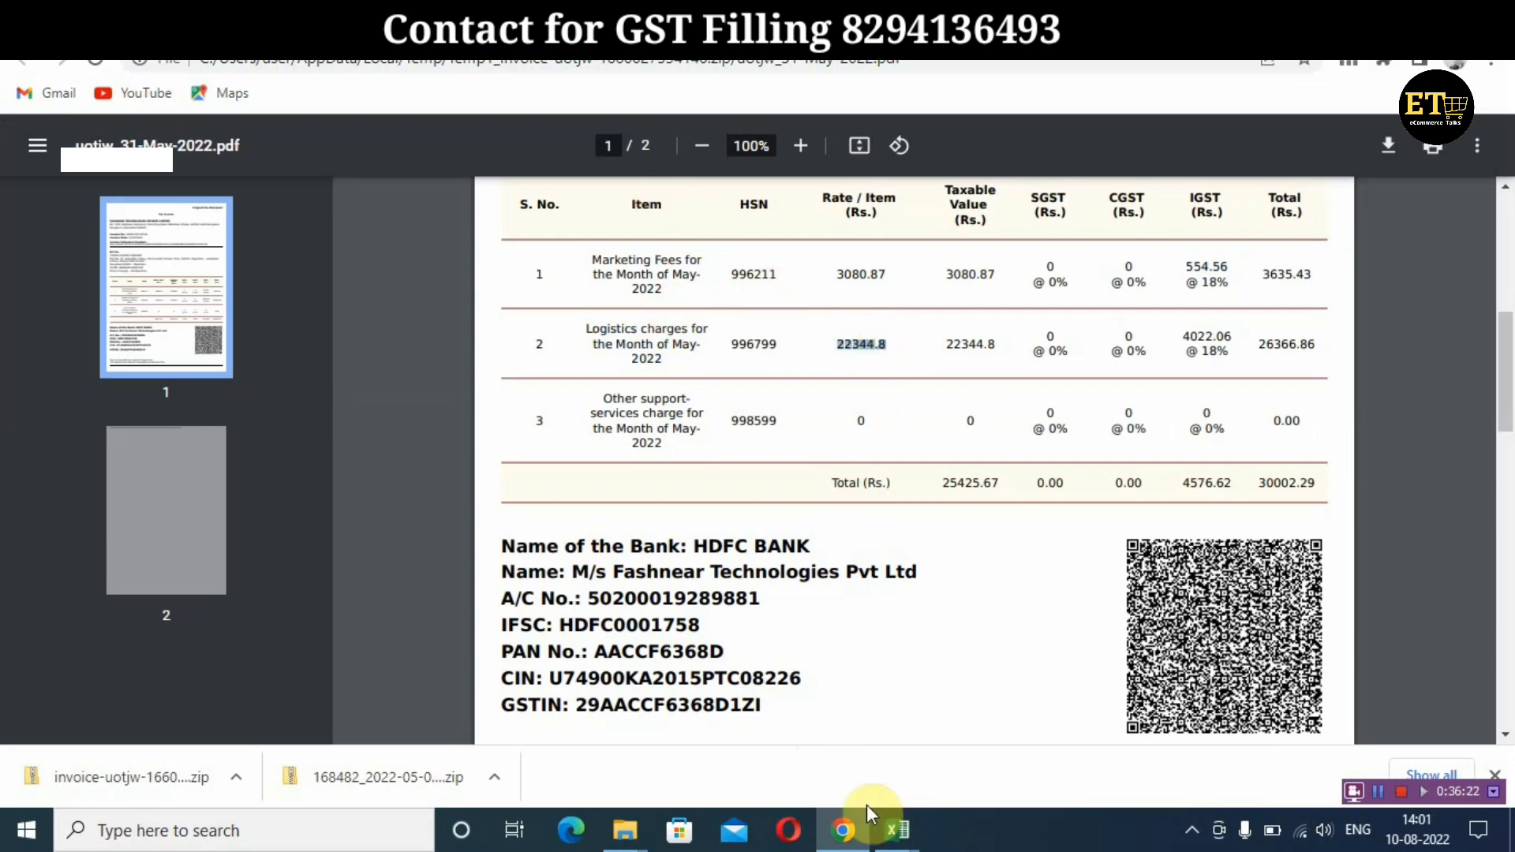
Switch to the Reverse workbook and inspect the first negative amounts in column T
{"action": "left_click", "coordinate": [898, 836]}
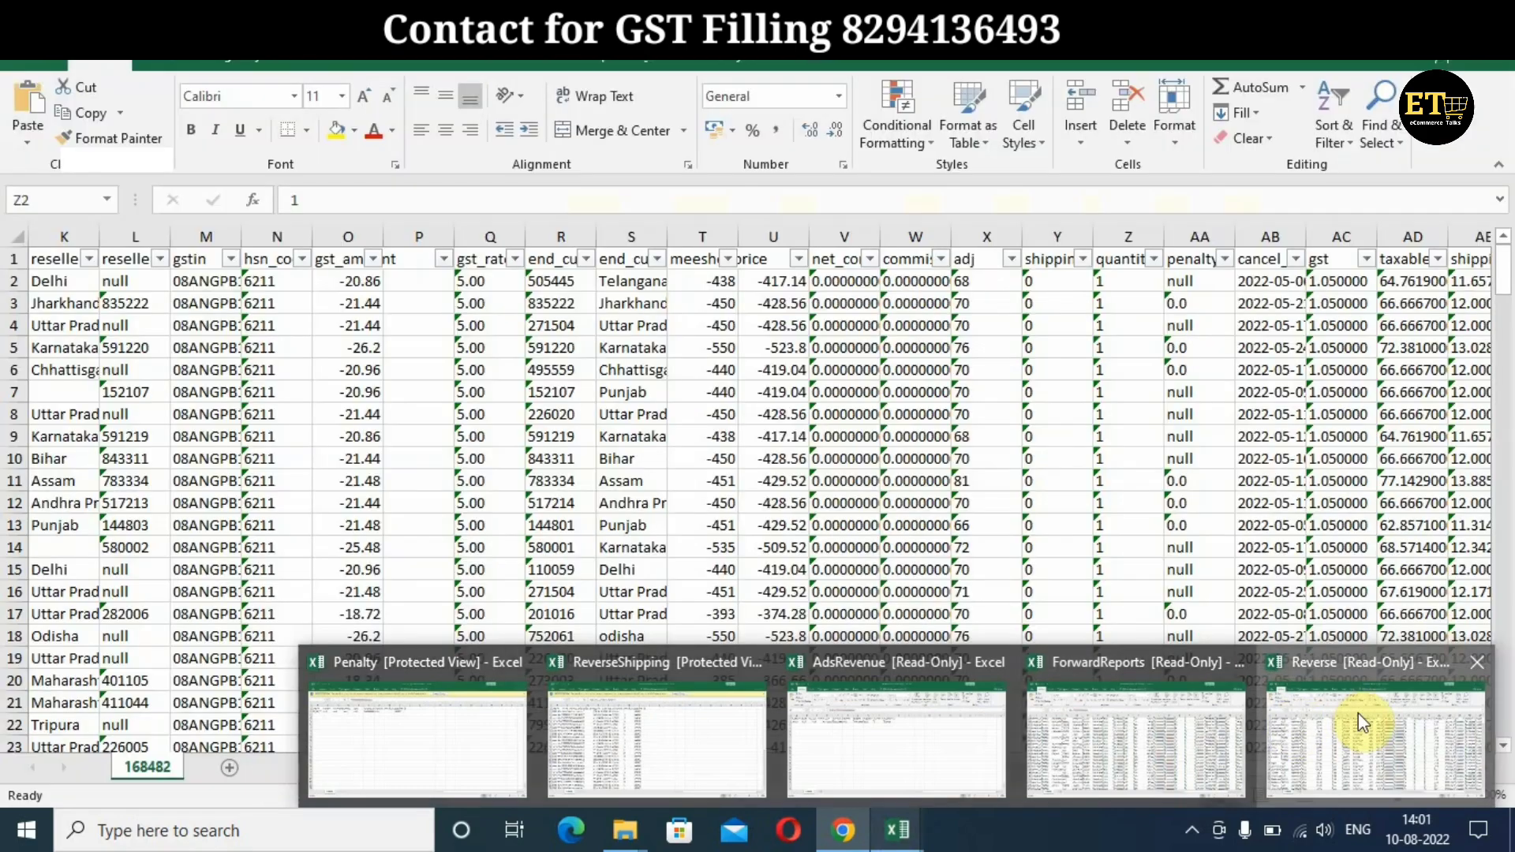
{"action": "left_click", "coordinate": [1357, 718]}
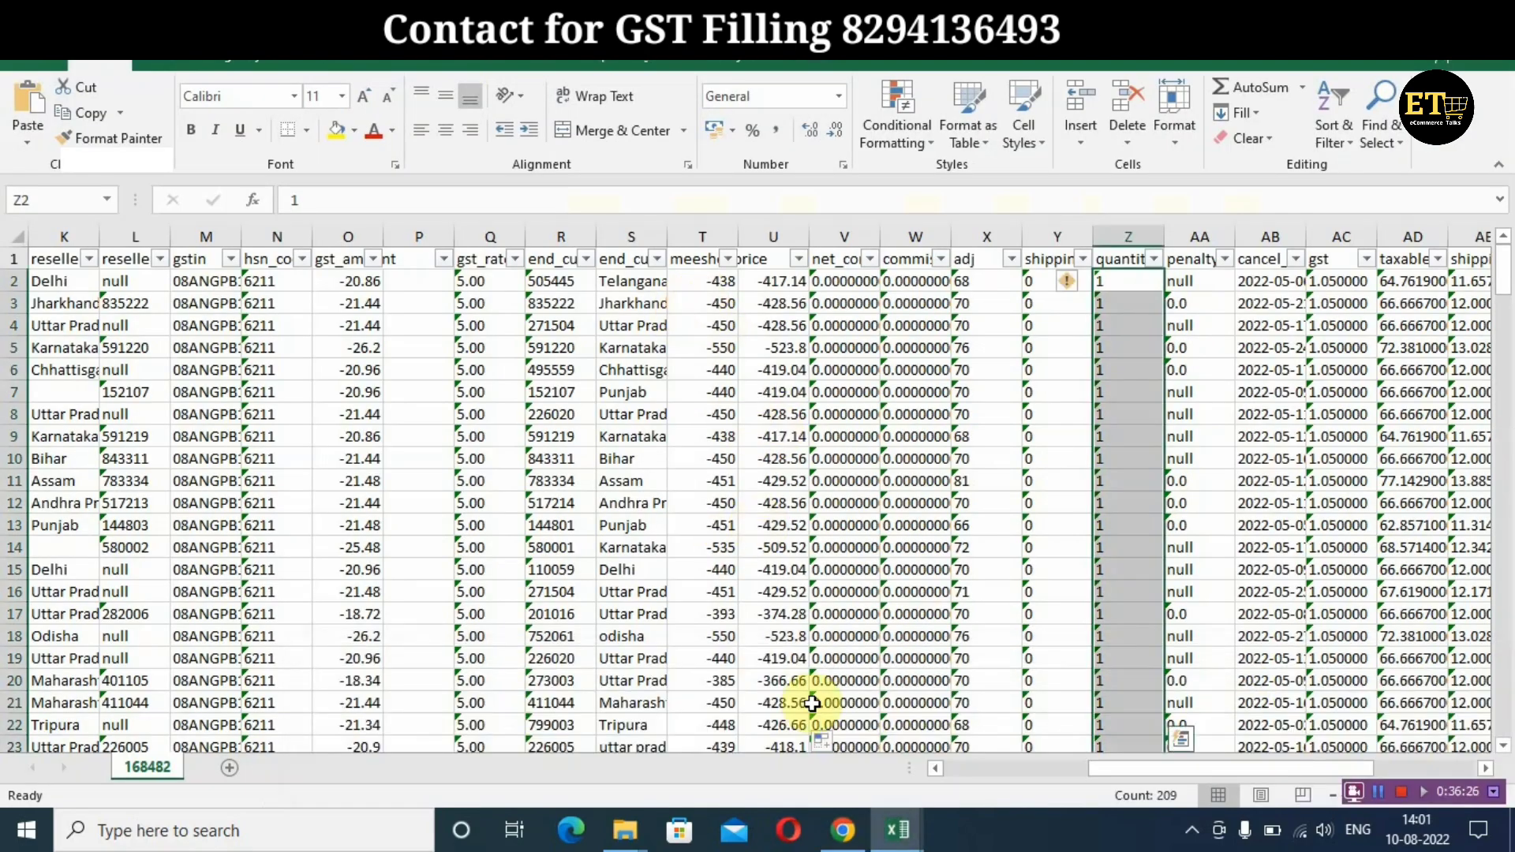
{"action": "left_click", "coordinate": [712, 283]}
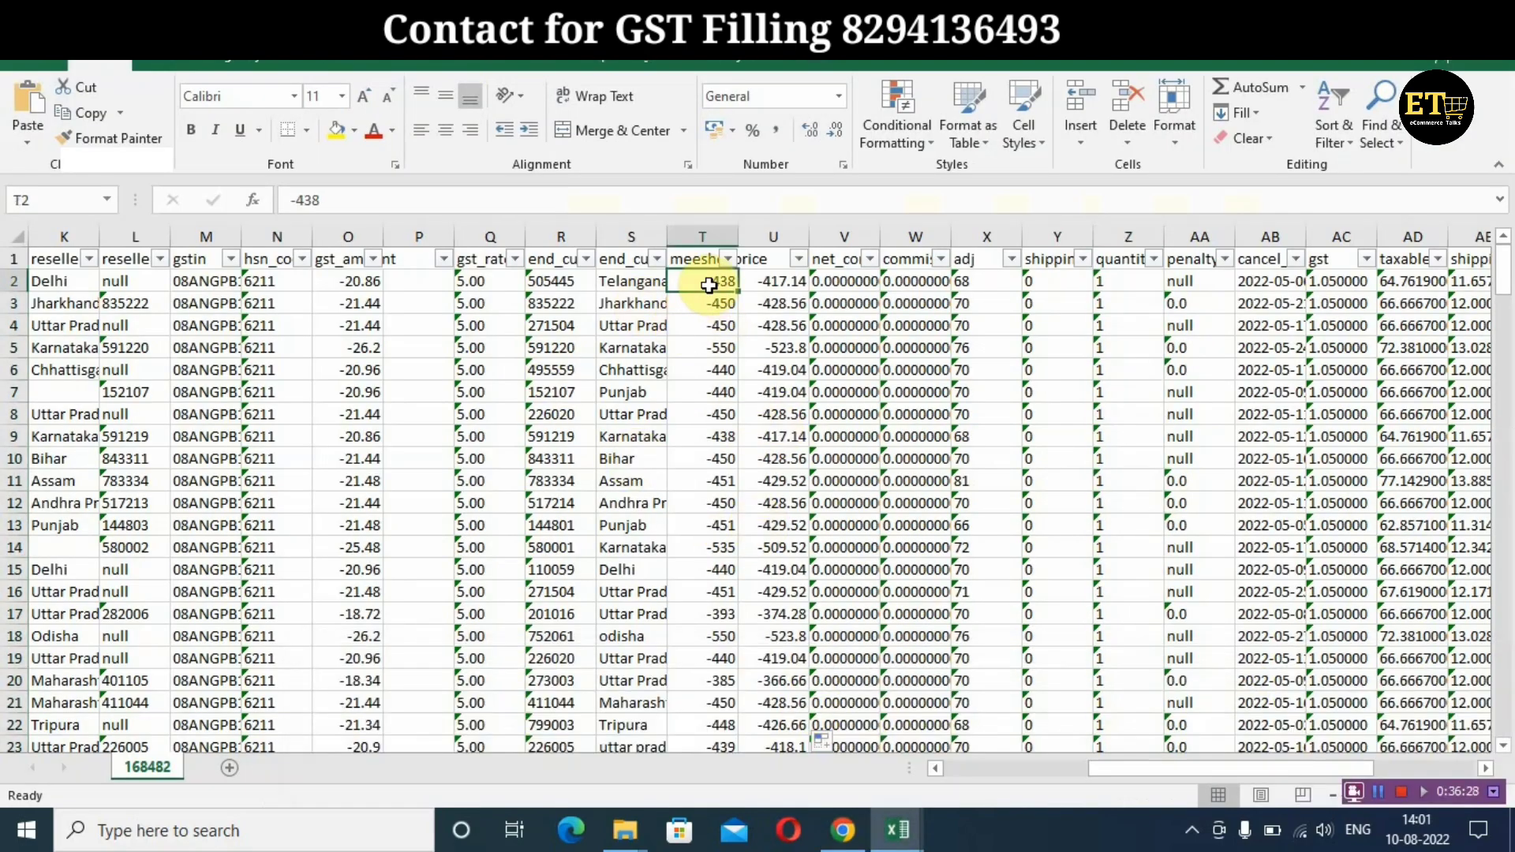
{"action": "left_click", "coordinate": [720, 316]}
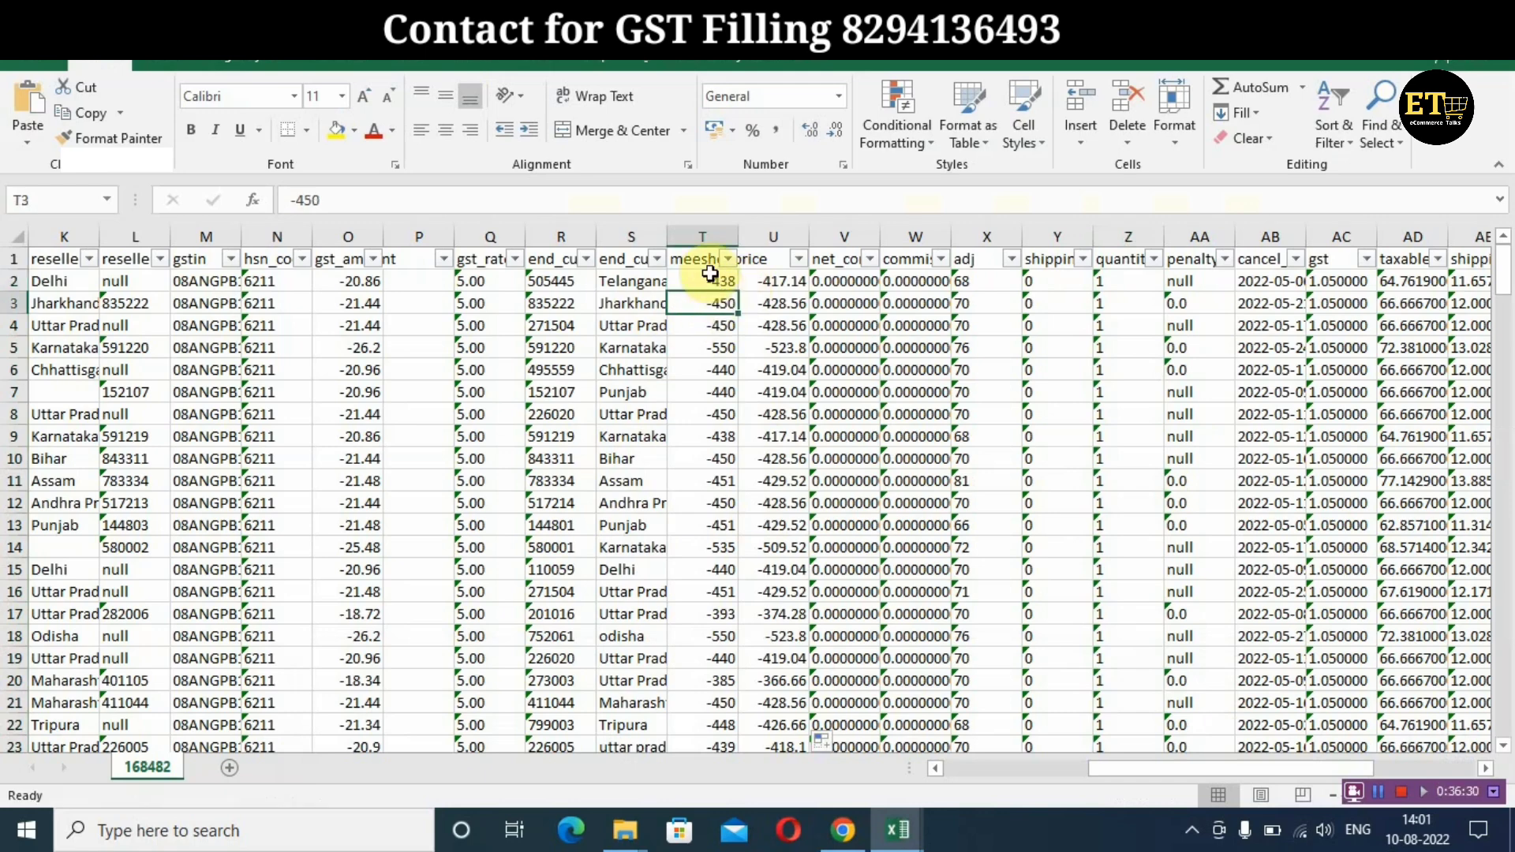
{"action": "left_click", "coordinate": [711, 281]}
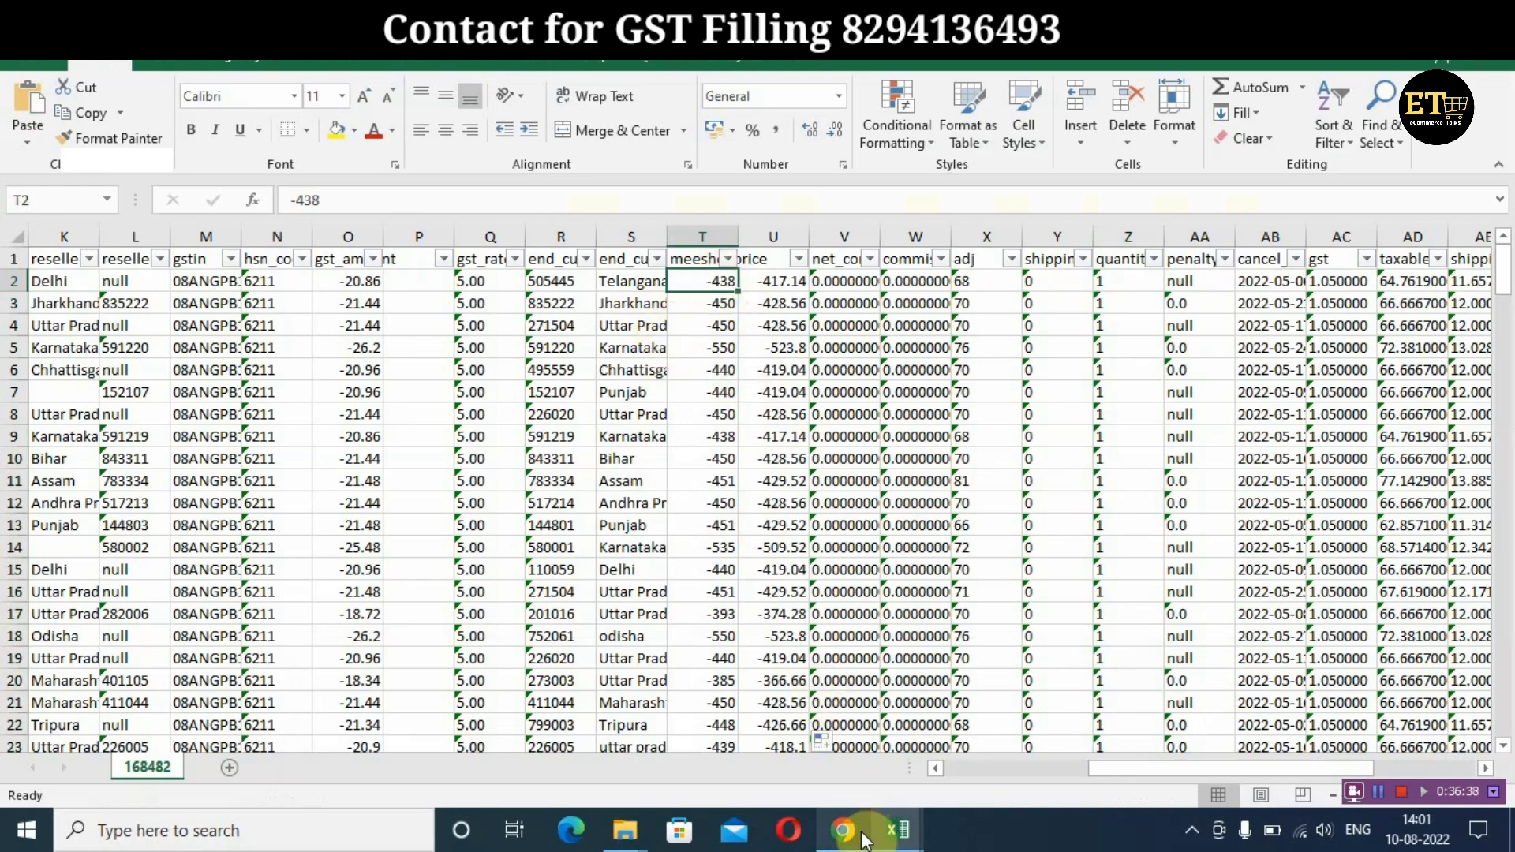
Return to the PDF invoice and highlight the taxable value and IGST amount of the logistics charges
{"action": "mouse_move", "coordinate": [866, 839]}
{"action": "left_click", "coordinate": [868, 745]}
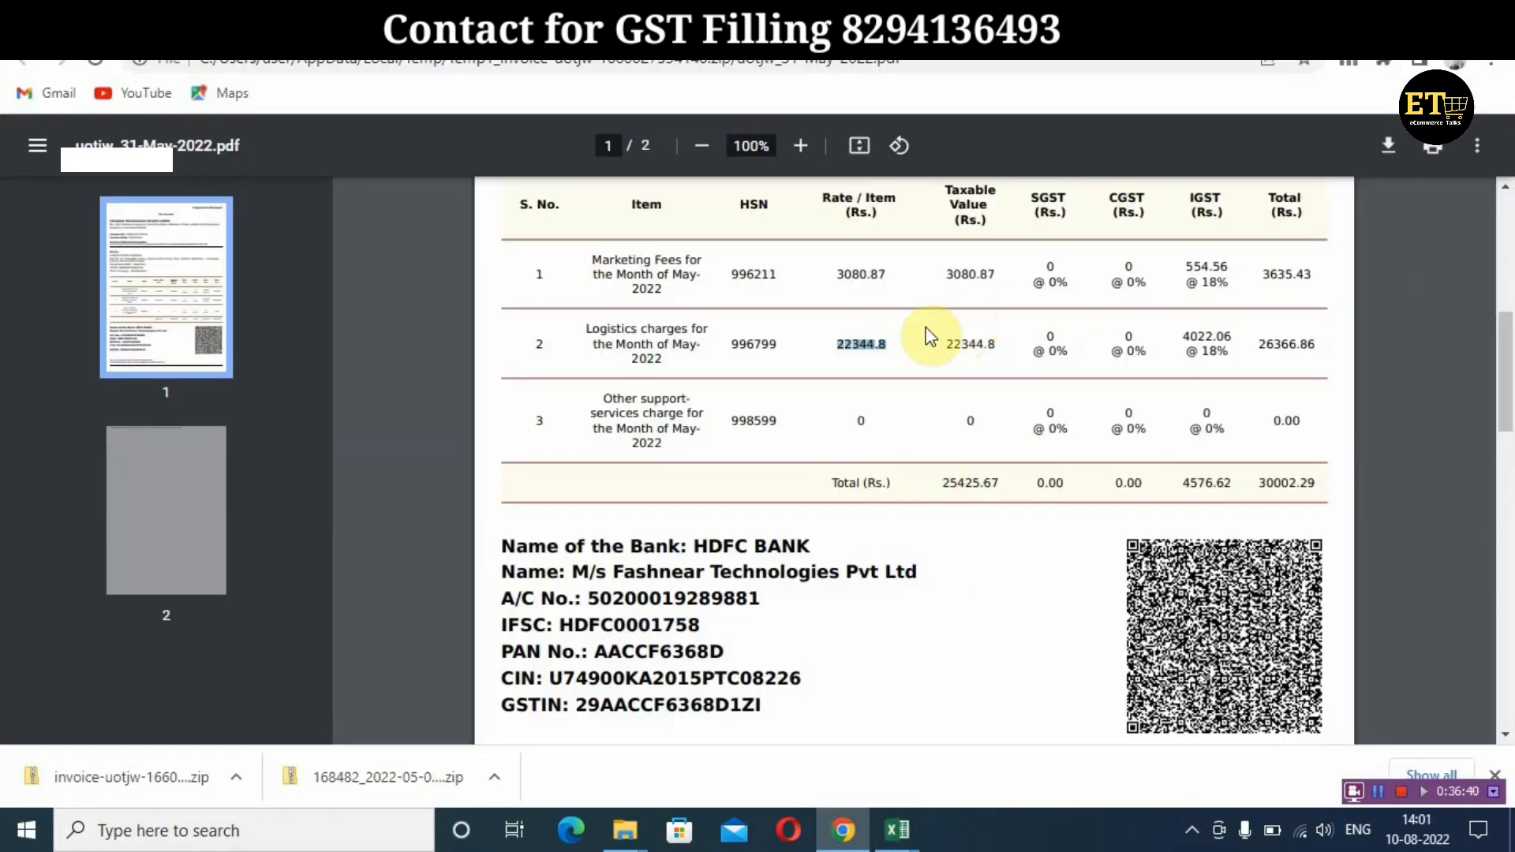
{"action": "left_click", "coordinate": [899, 343]}
{"action": "left_click_drag", "start_coordinate": [996, 344], "coordinate": [961, 345]}
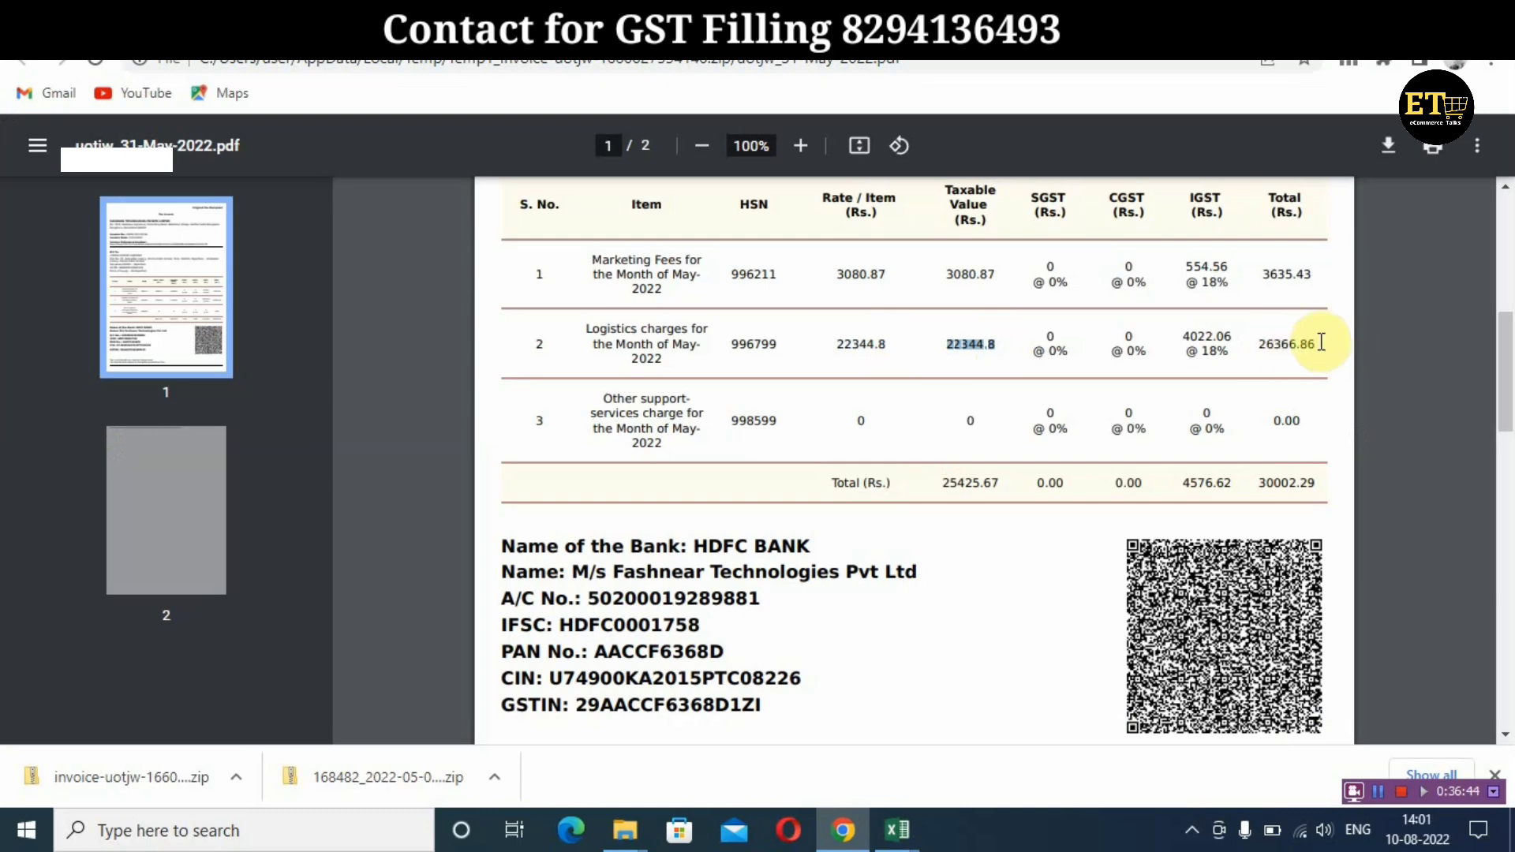
{"action": "left_click_drag", "start_coordinate": [1241, 335], "coordinate": [1172, 335]}
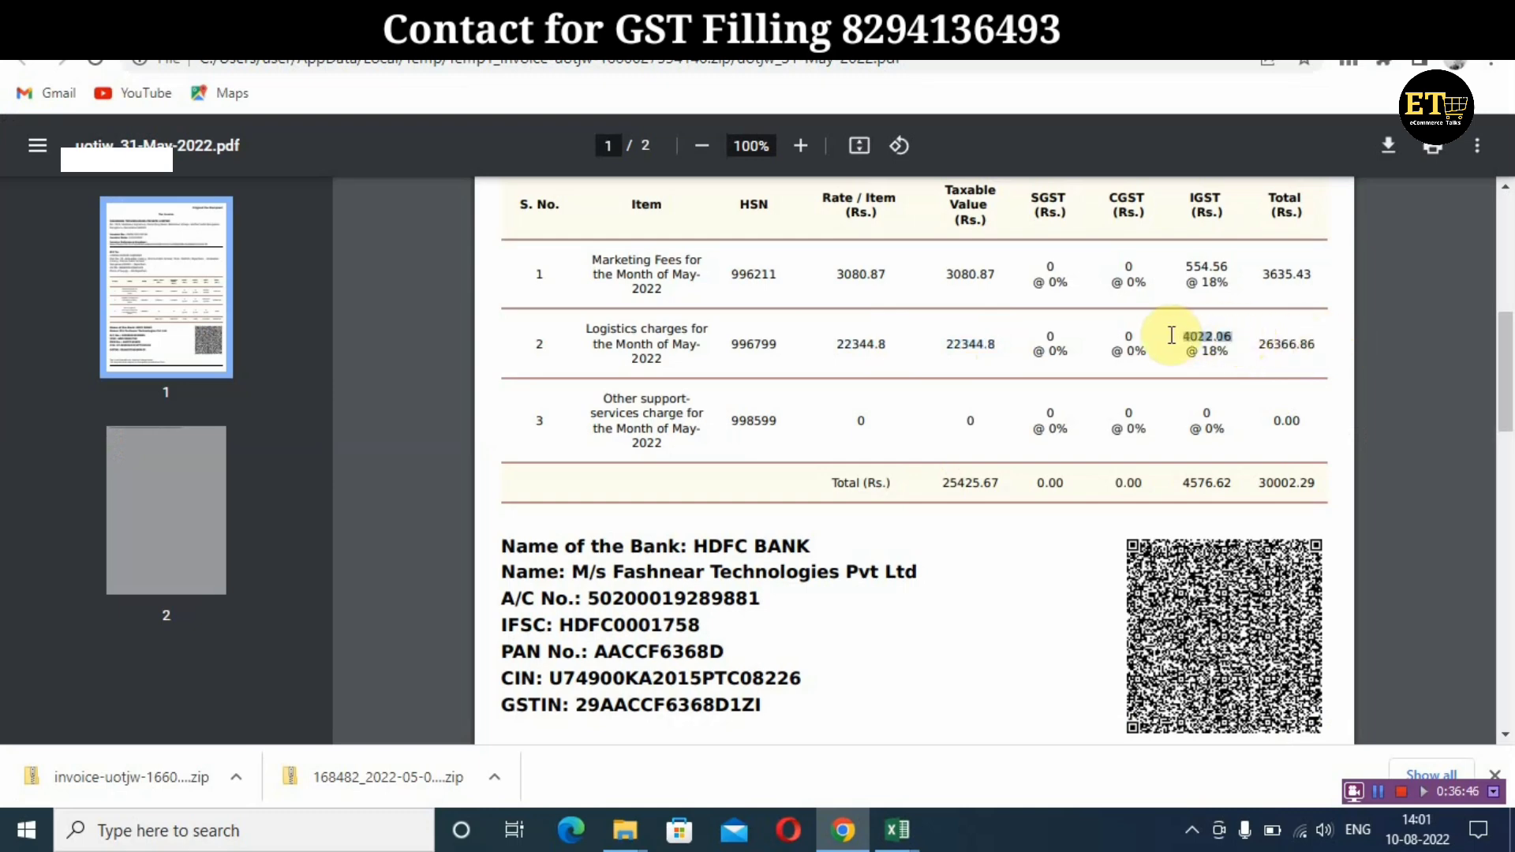
{"action": "left_click", "coordinate": [1229, 335]}
{"action": "left_click_drag", "start_coordinate": [1233, 334], "coordinate": [1184, 362]}
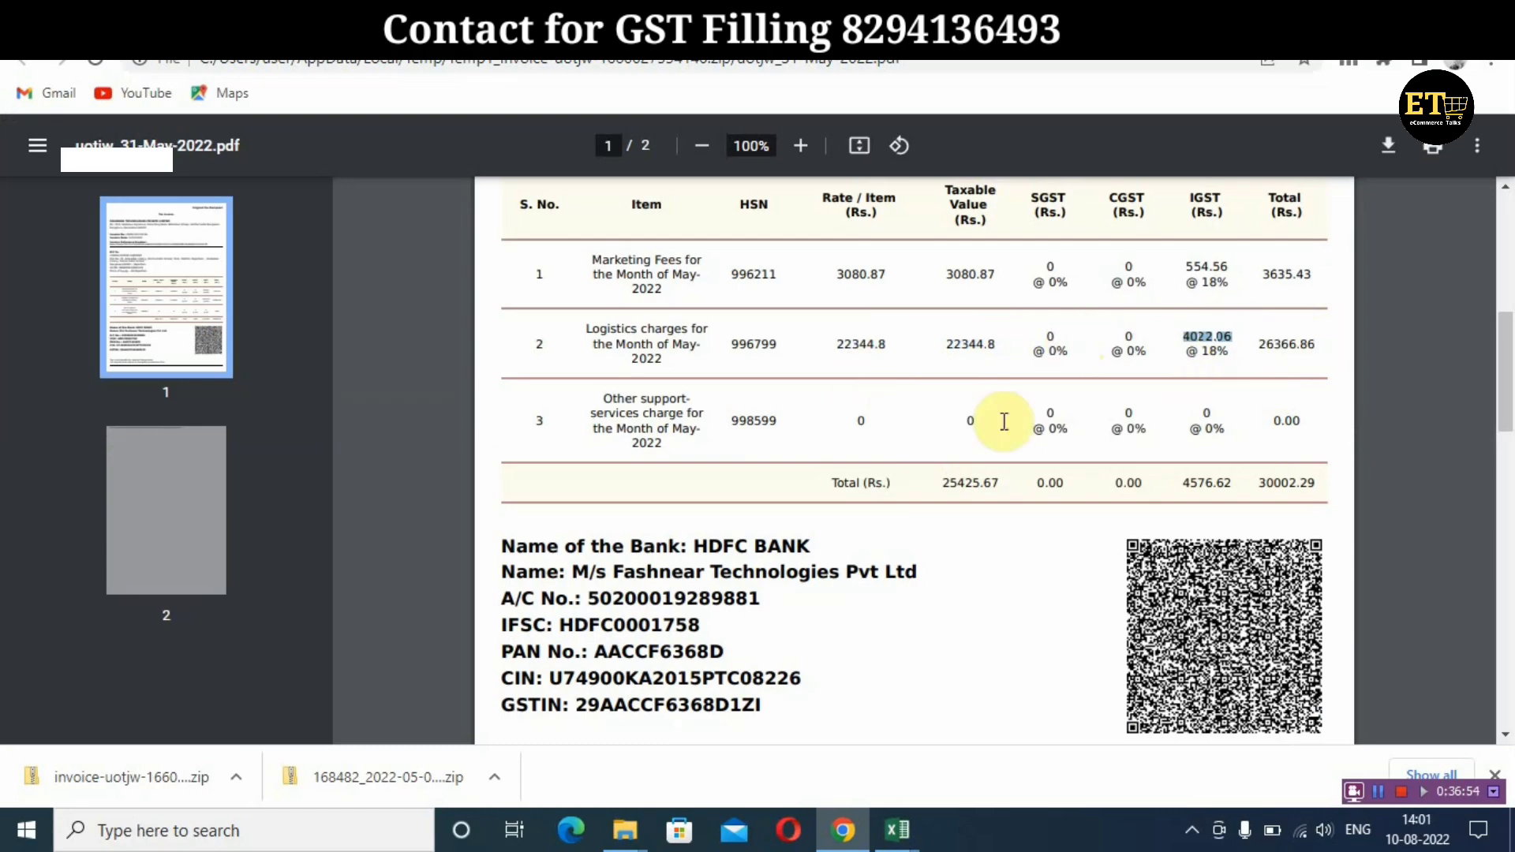
Examine the logistics_penalty_income amounts in the ReverseShipping workbook and switch back to the PDF invoice
{"action": "mouse_move", "coordinate": [890, 838]}
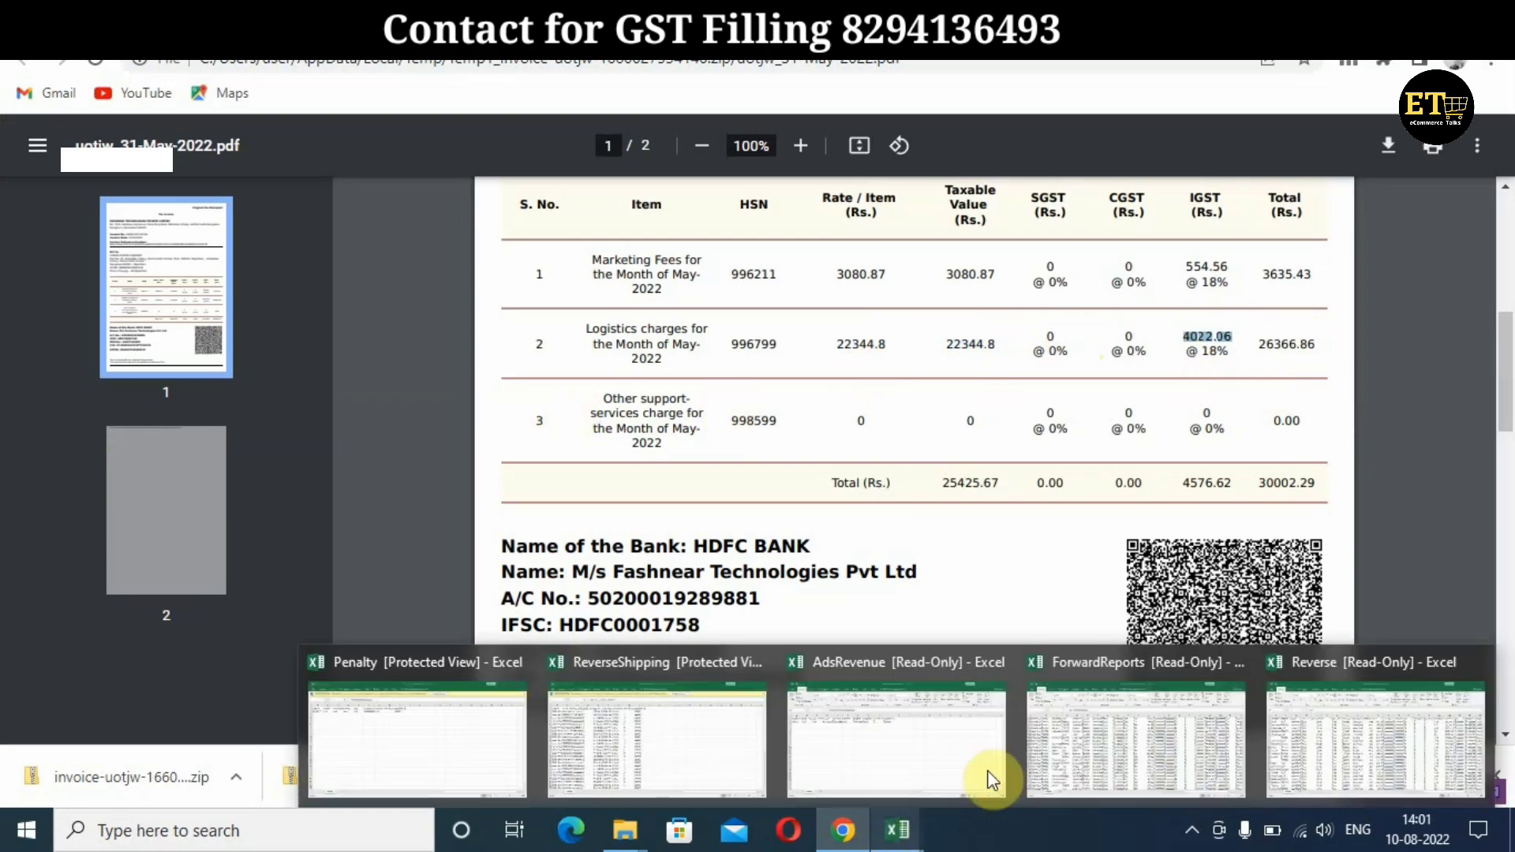
{"action": "mouse_move", "coordinate": [1389, 707]}
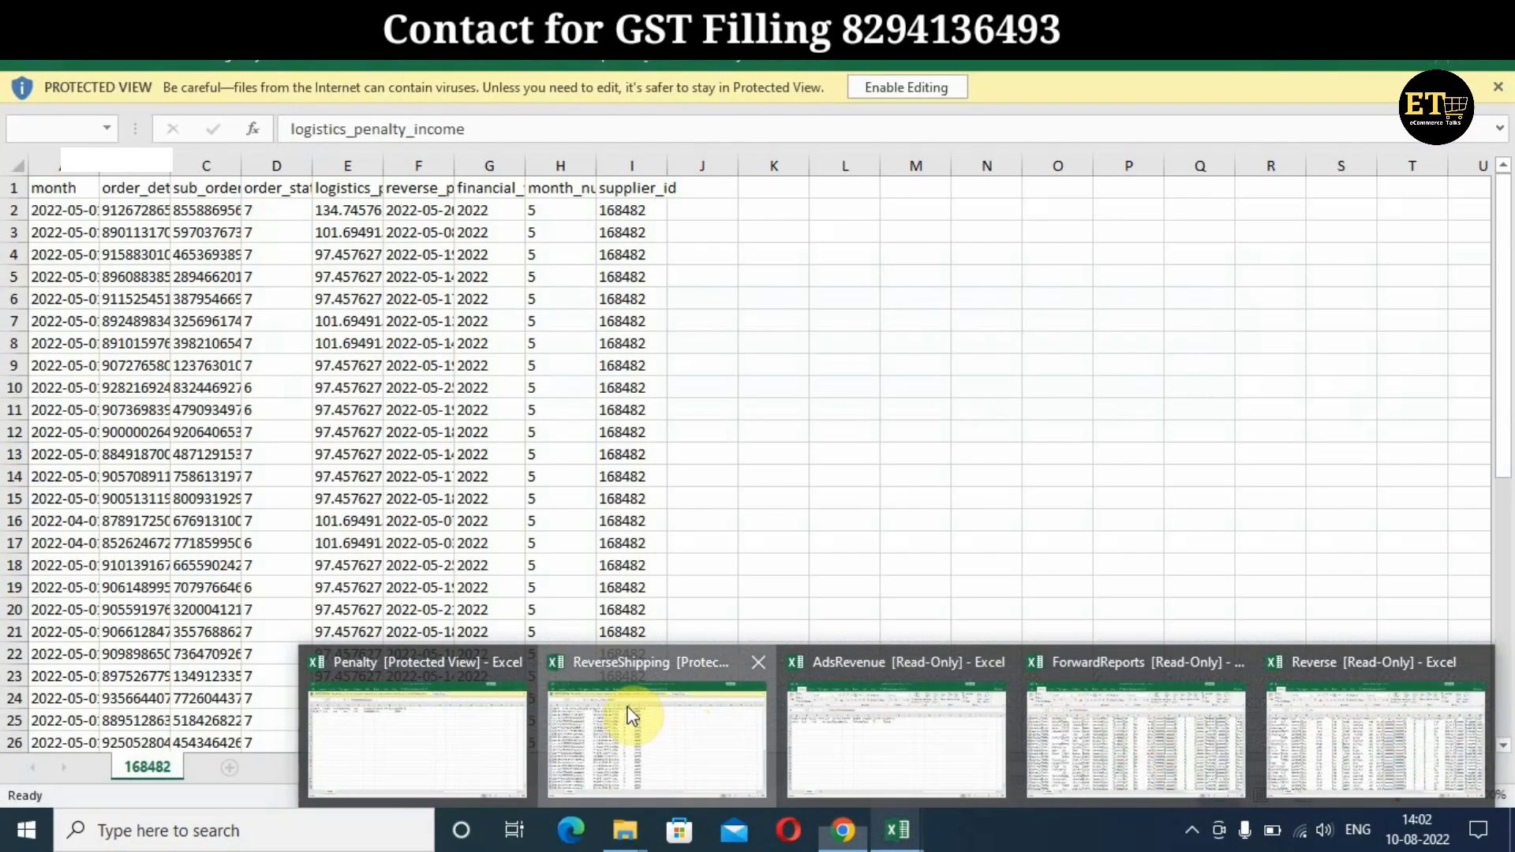
{"action": "left_click", "coordinate": [635, 714]}
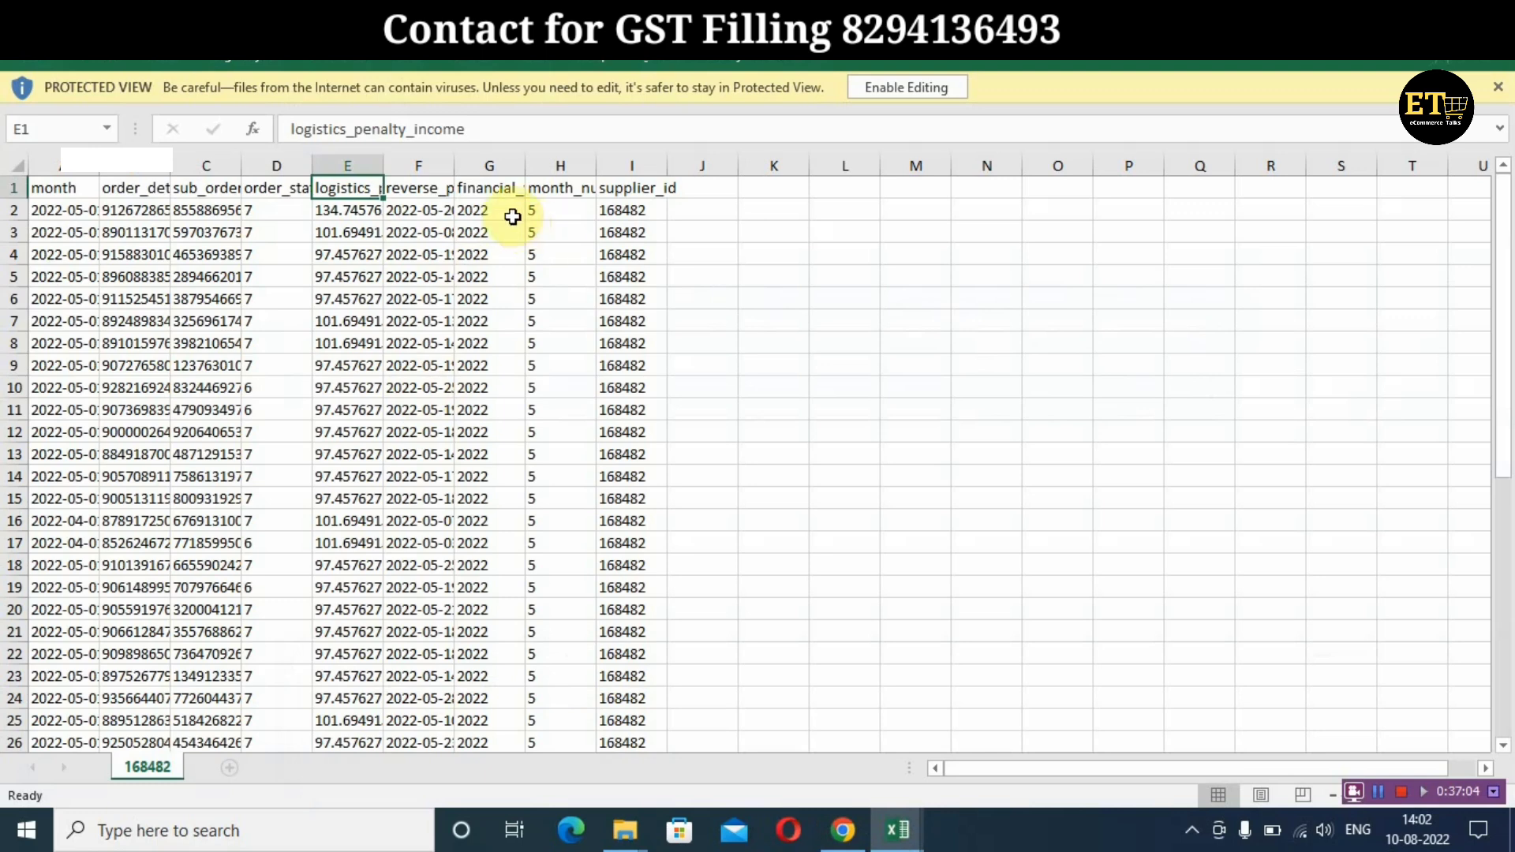
{"action": "left_click", "coordinate": [340, 213]}
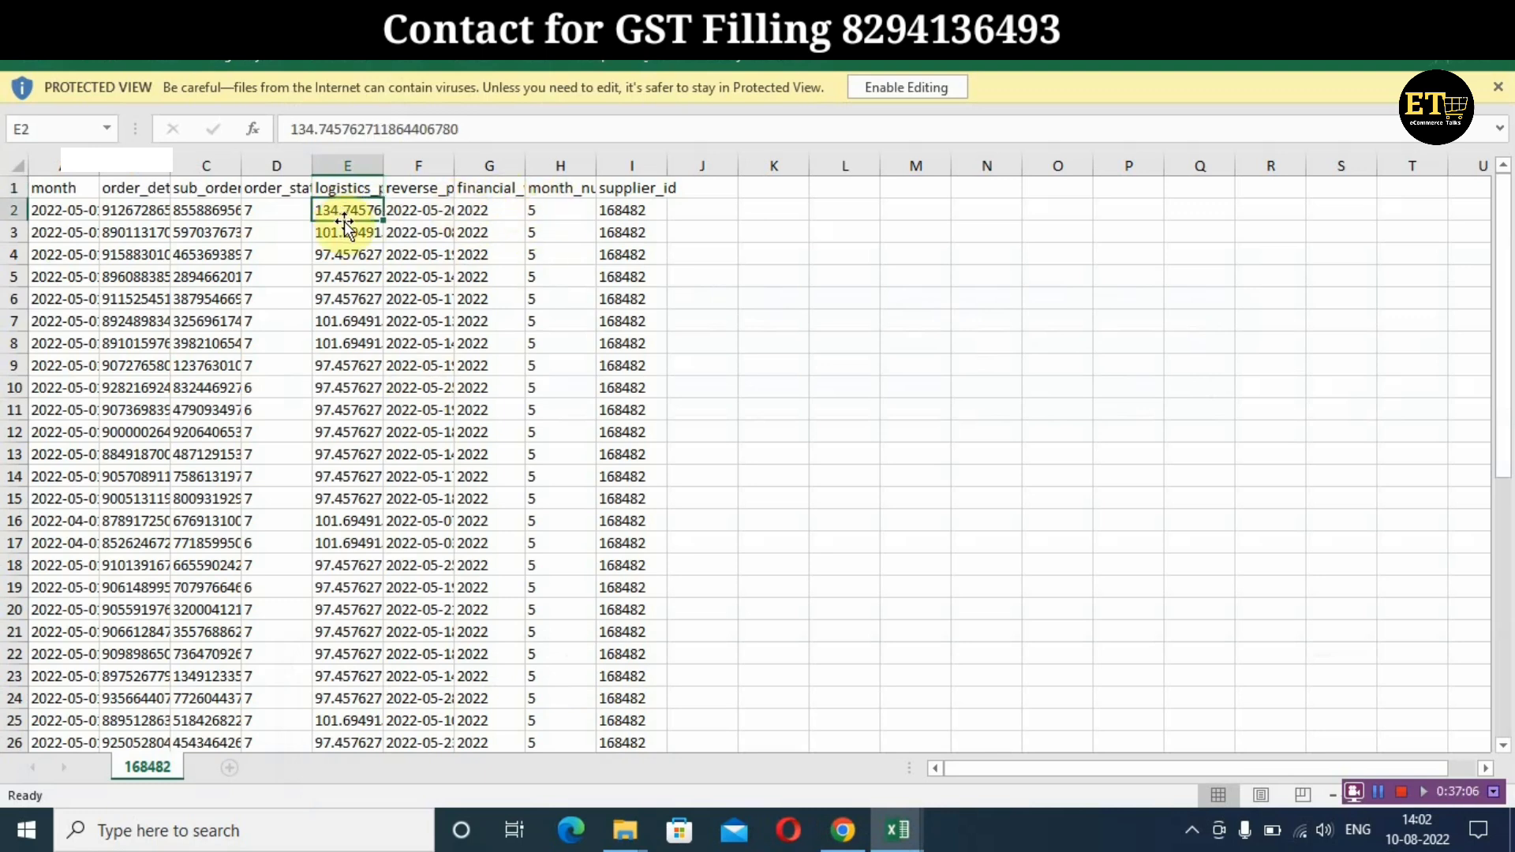
{"action": "key", "text": "Down"}
{"action": "key", "text": "Down"}
{"action": "left_click", "coordinate": [357, 295]}
{"action": "scroll", "coordinate": [363, 374], "scroll_direction": "down", "scroll_amount": 16}
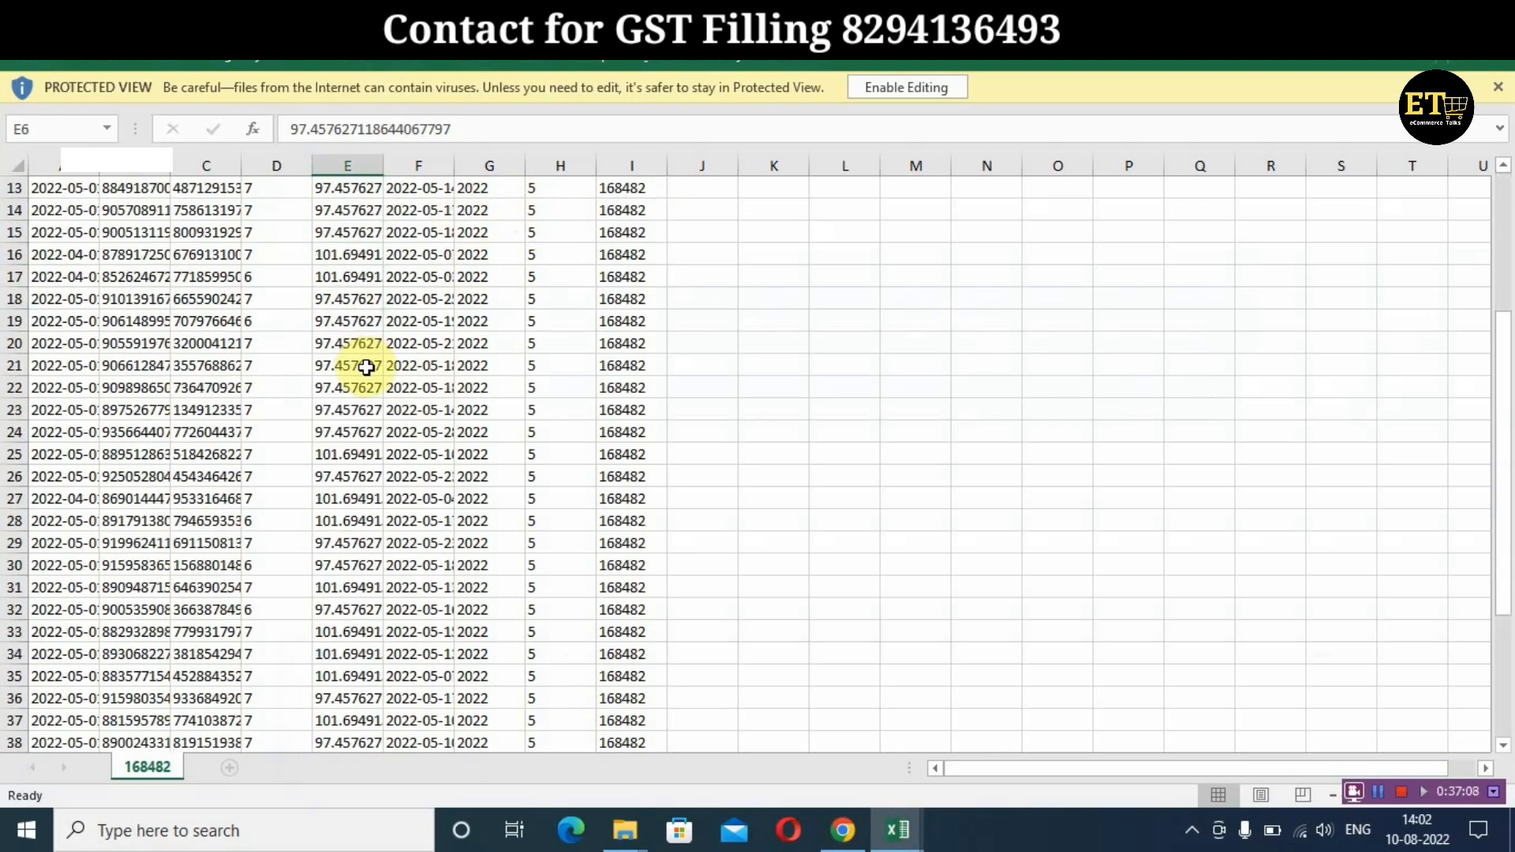
{"action": "scroll", "coordinate": [366, 372], "scroll_direction": "up", "scroll_amount": 3}
{"action": "scroll", "coordinate": [366, 373], "scroll_direction": "up", "scroll_amount": 13}
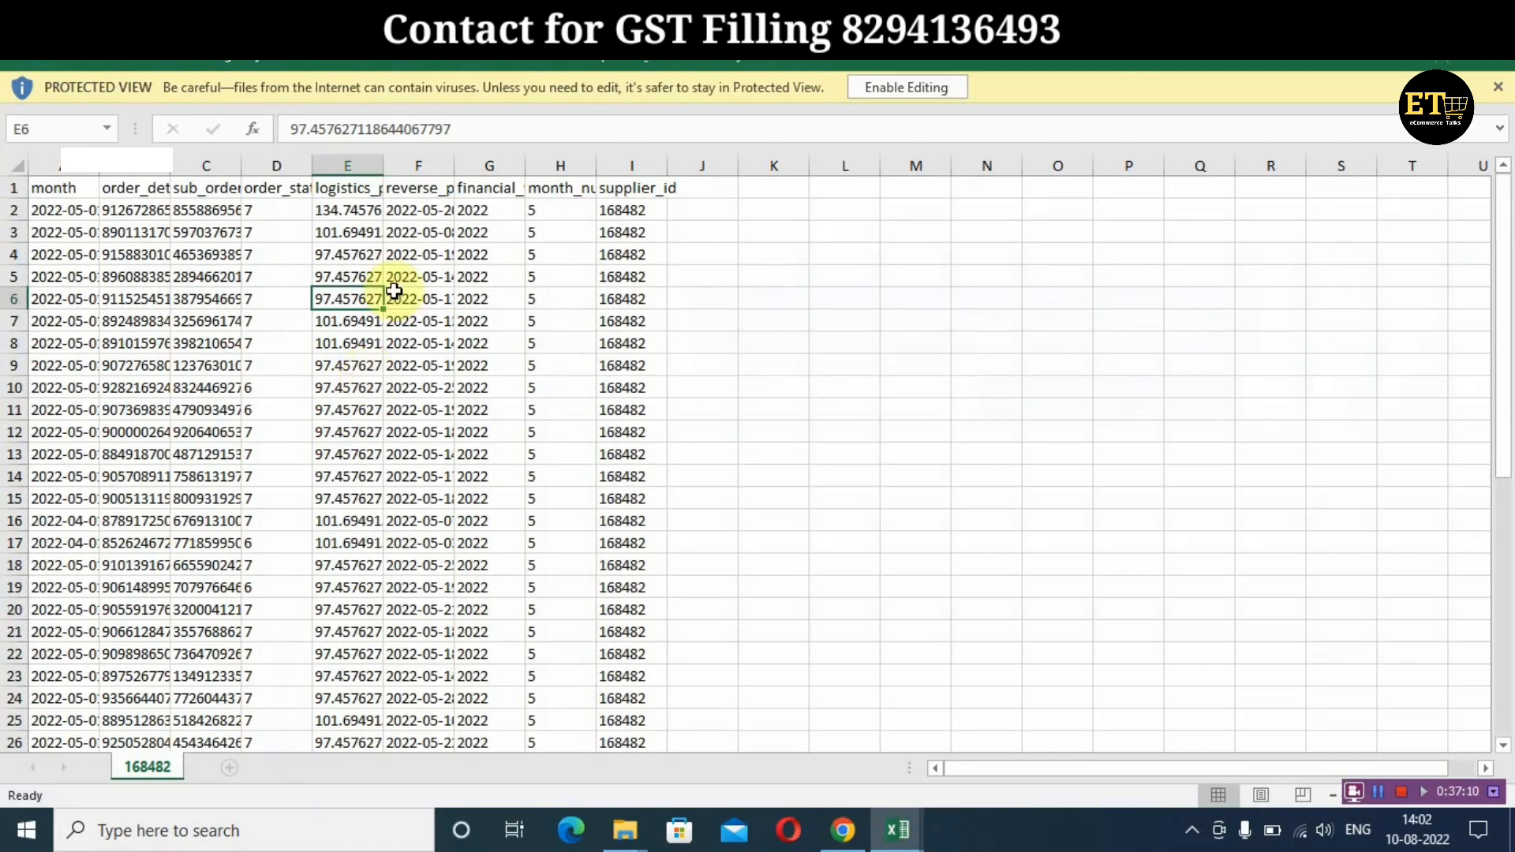
{"action": "mouse_move", "coordinate": [839, 843]}
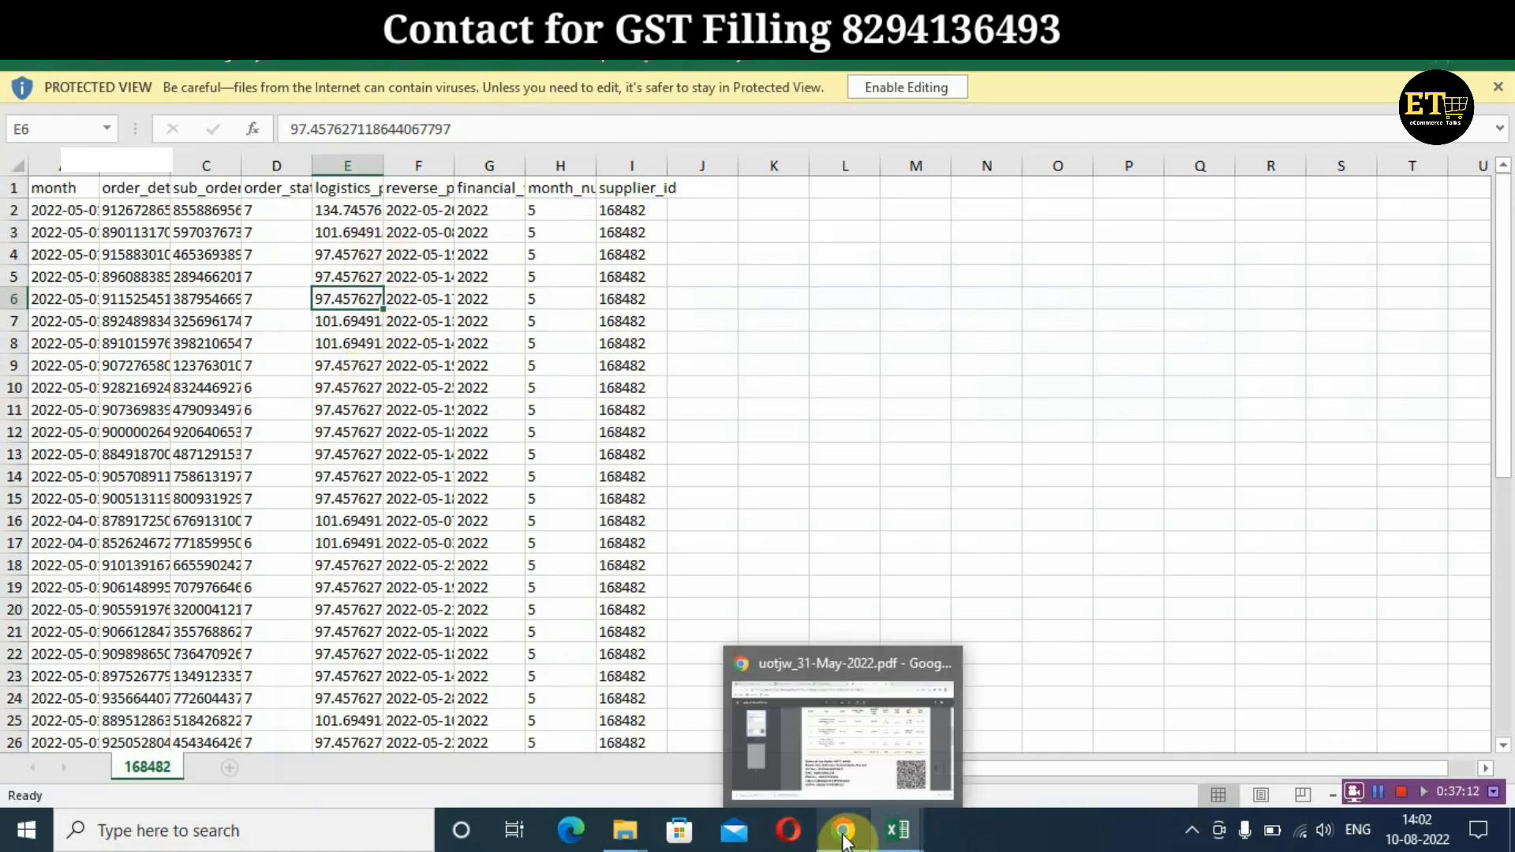
{"action": "left_click", "coordinate": [838, 746]}
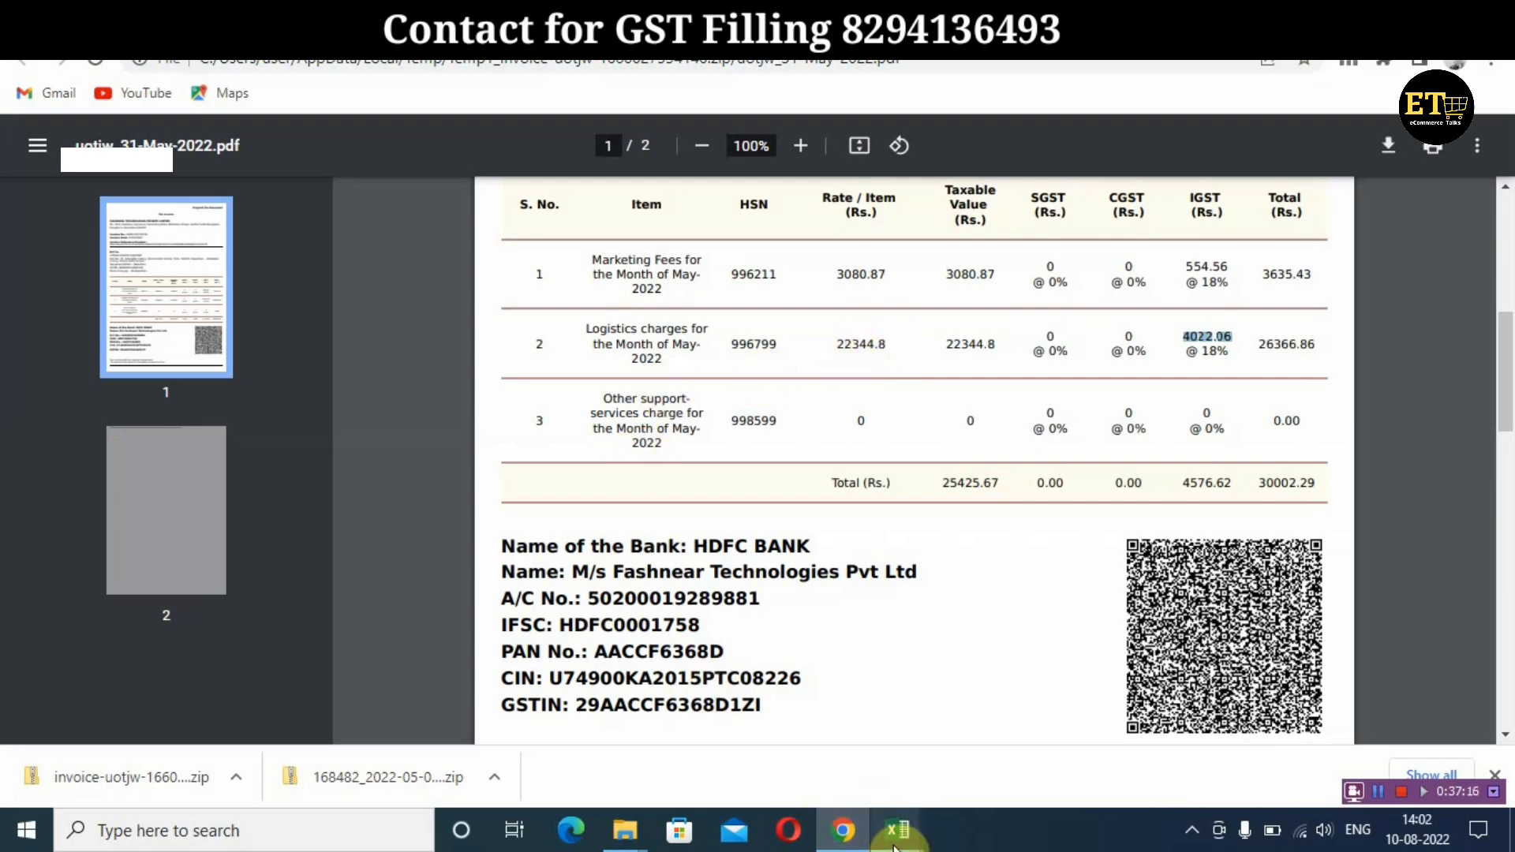
Switch to the Penalty workbook and inspect the row 2 values from penalty through supplier_id
{"action": "mouse_move", "coordinate": [898, 837]}
{"action": "mouse_move", "coordinate": [707, 731]}
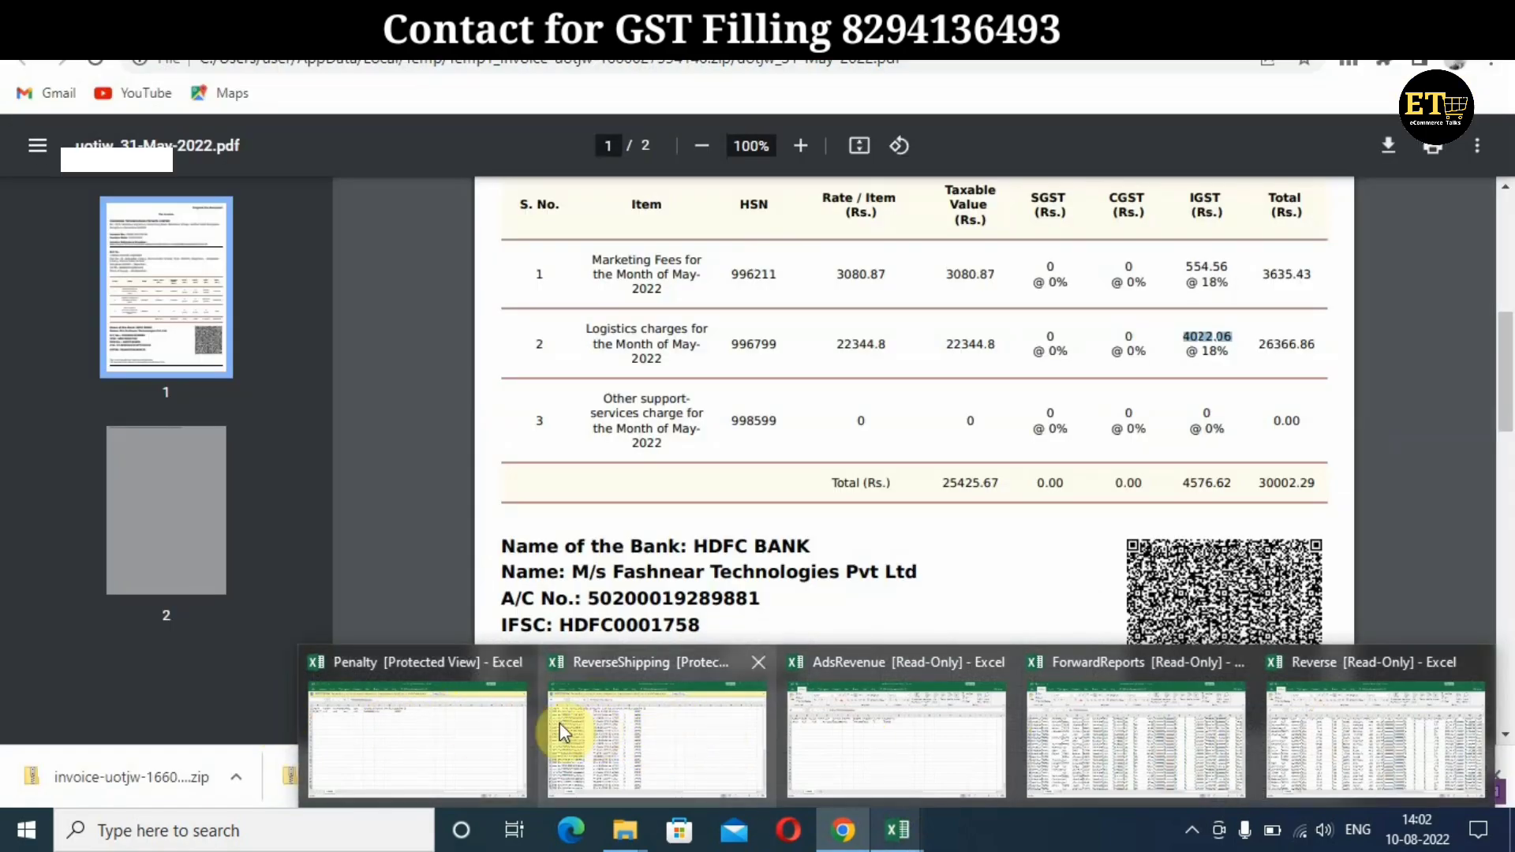
{"action": "mouse_move", "coordinate": [626, 722]}
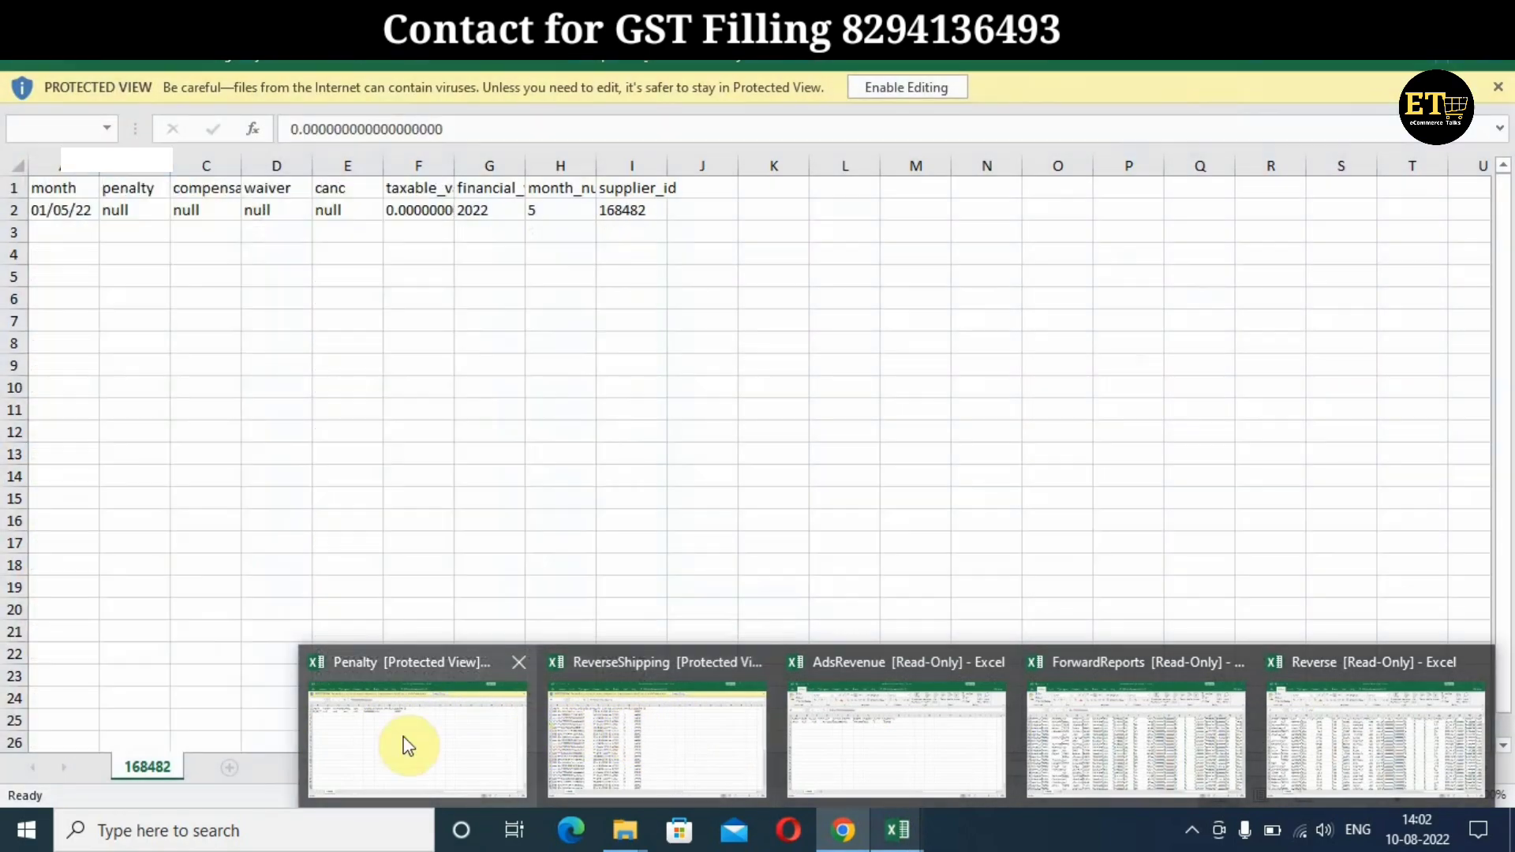
{"action": "left_click", "coordinate": [406, 742]}
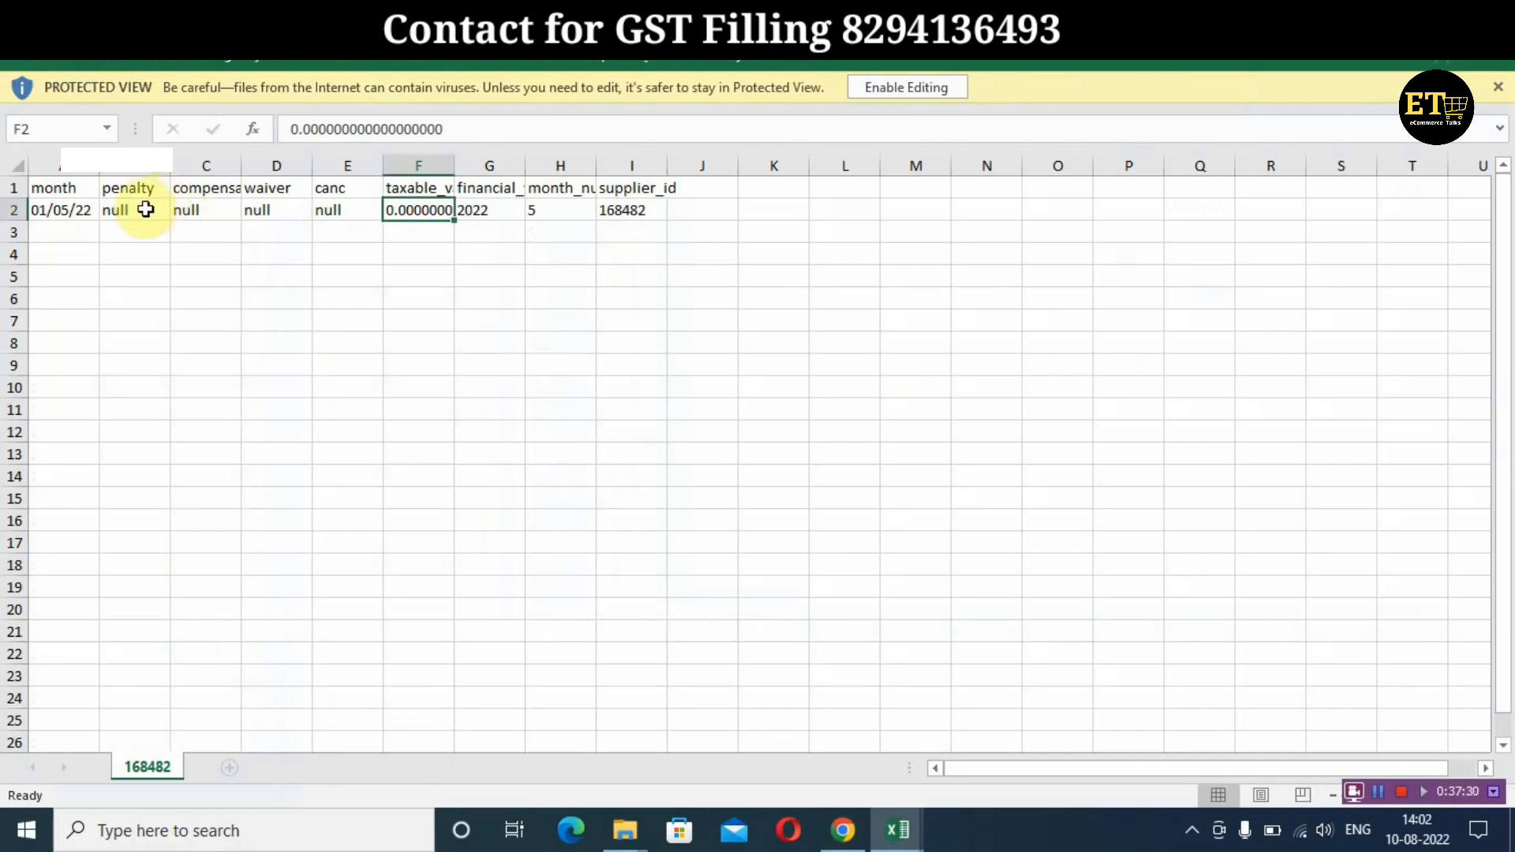
{"action": "left_click", "coordinate": [146, 209]}
{"action": "left_click", "coordinate": [210, 209]}
{"action": "left_click", "coordinate": [281, 210]}
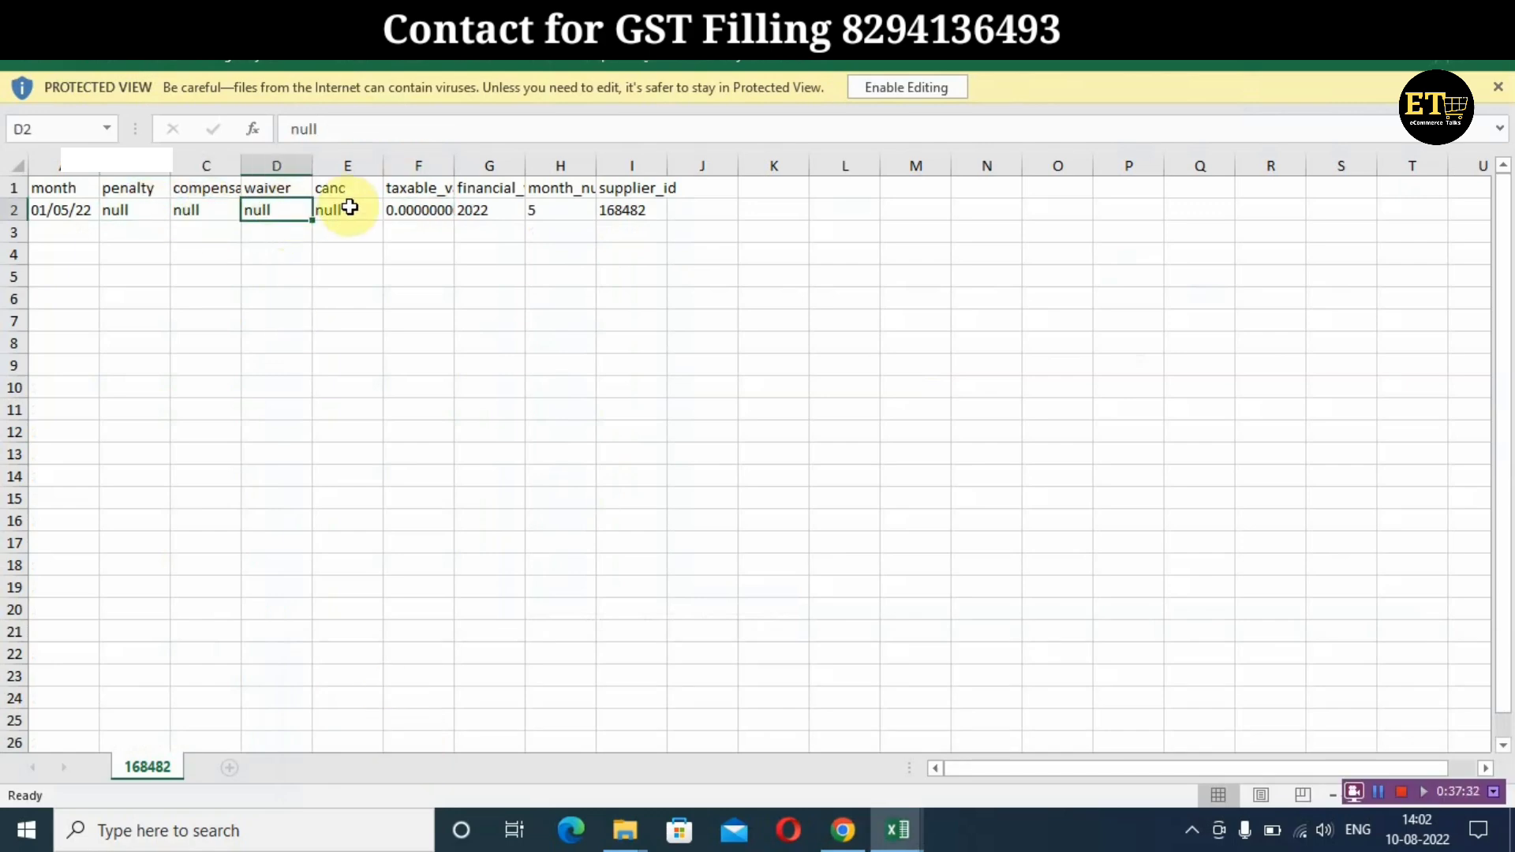
{"action": "left_click", "coordinate": [347, 208]}
{"action": "left_click", "coordinate": [430, 210]}
{"action": "left_click", "coordinate": [296, 215]}
{"action": "left_click", "coordinate": [385, 206]}
{"action": "left_click", "coordinate": [490, 210]}
{"action": "left_click", "coordinate": [576, 210]}
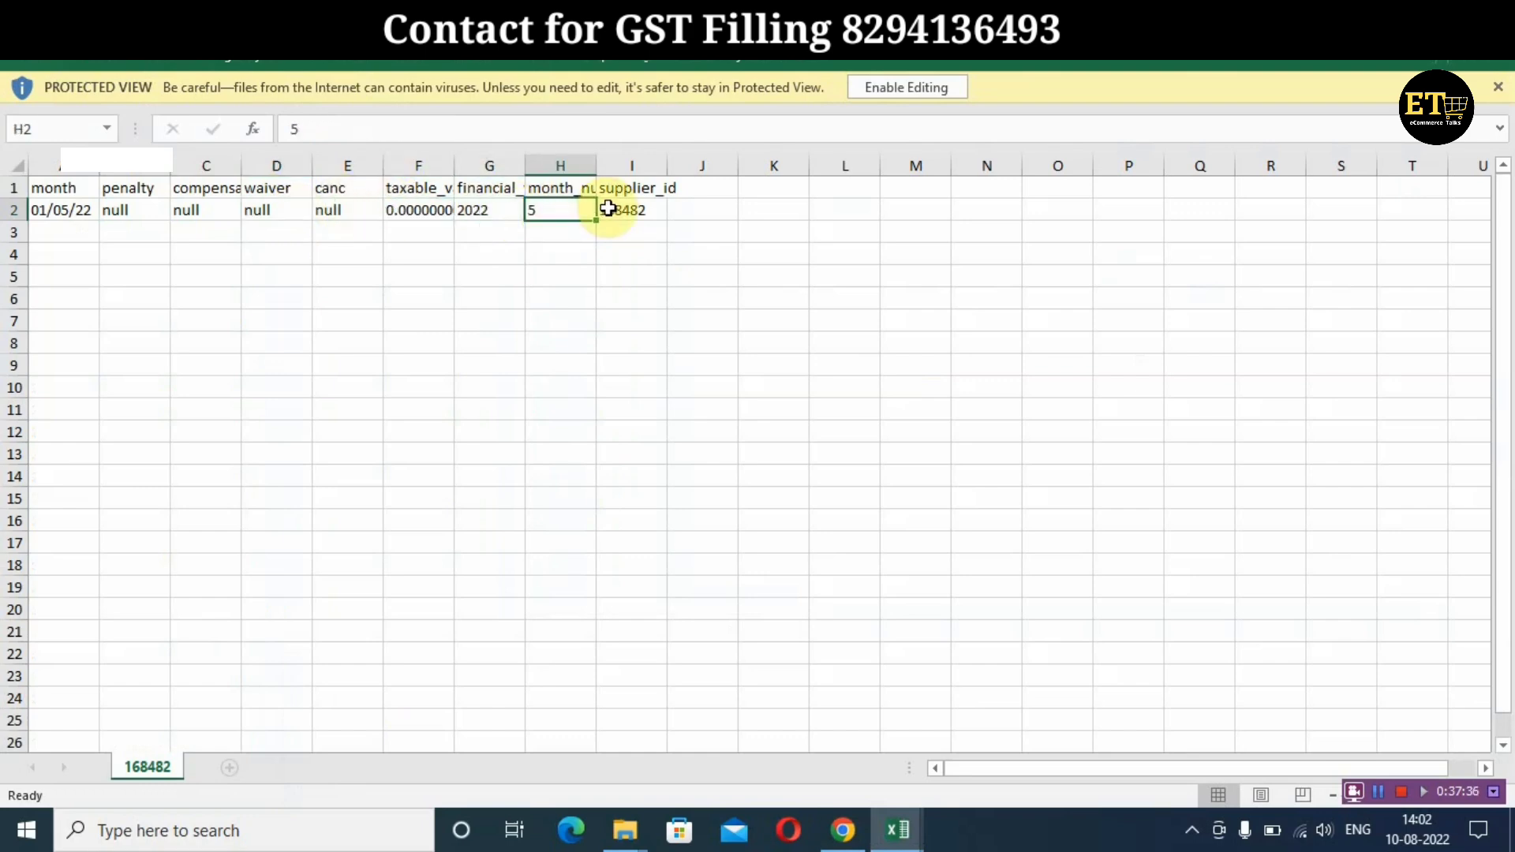
{"action": "left_click", "coordinate": [608, 209]}
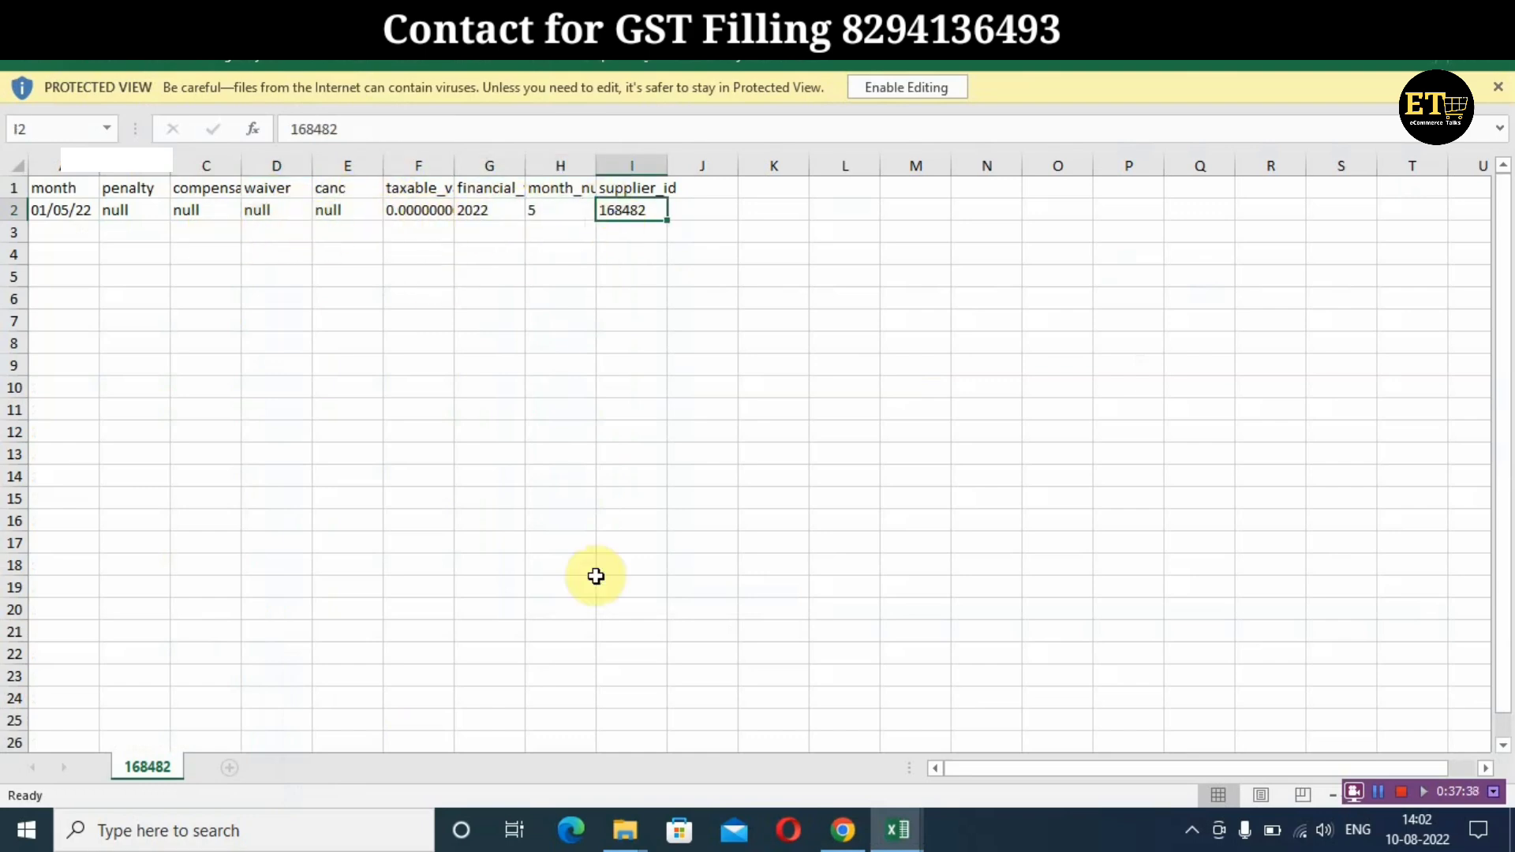
Return to the PDF invoice and highlight the May 2022 other support-services charge item
{"action": "mouse_move", "coordinate": [843, 841]}
{"action": "left_click", "coordinate": [845, 761]}
{"action": "left_click_drag", "start_coordinate": [607, 393], "coordinate": [679, 454]}
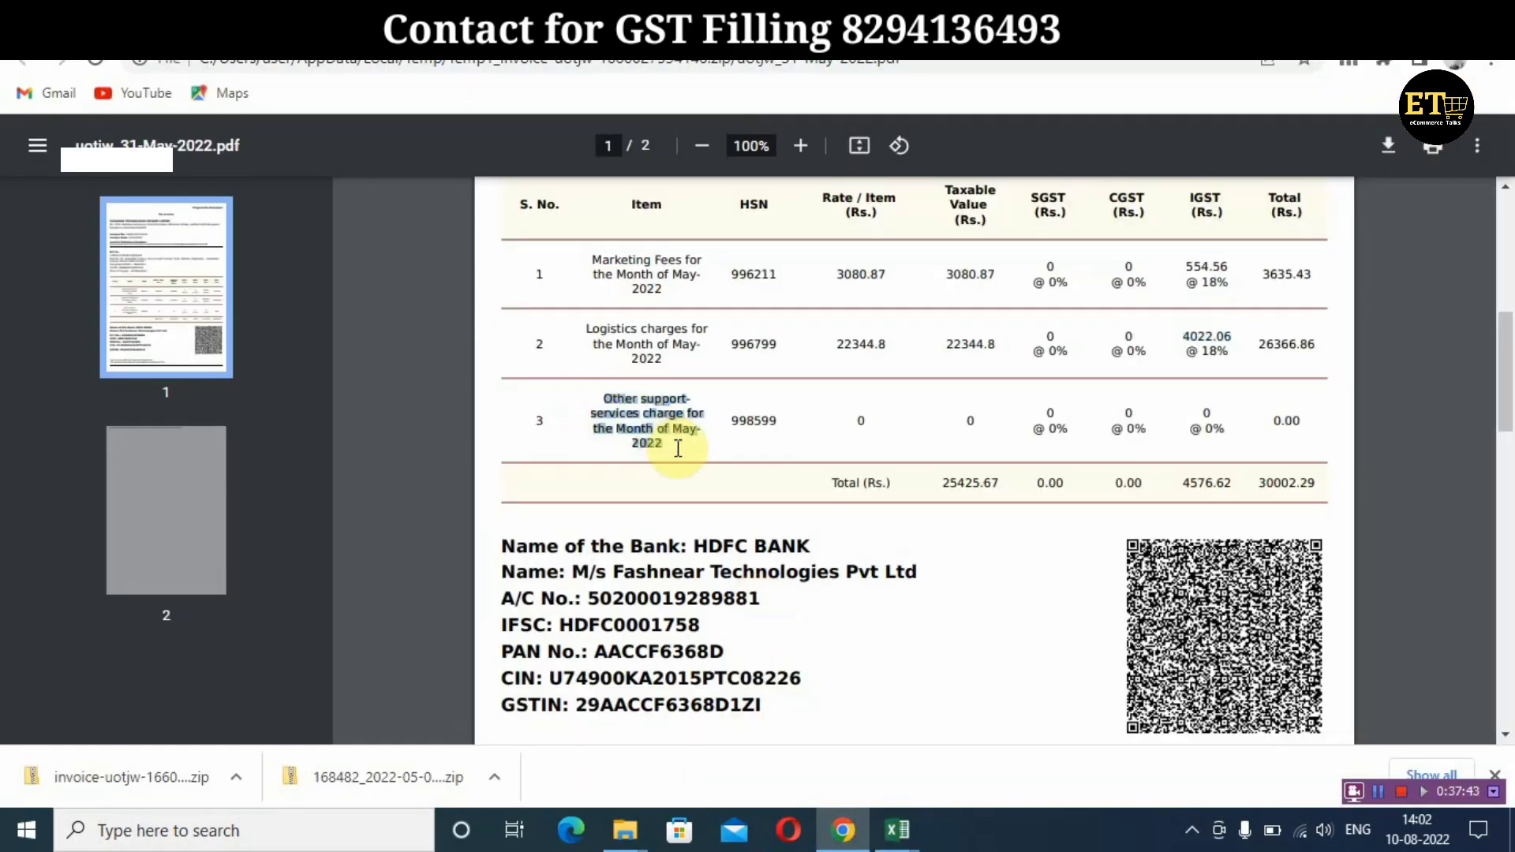
{"action": "left_click", "coordinate": [849, 418]}
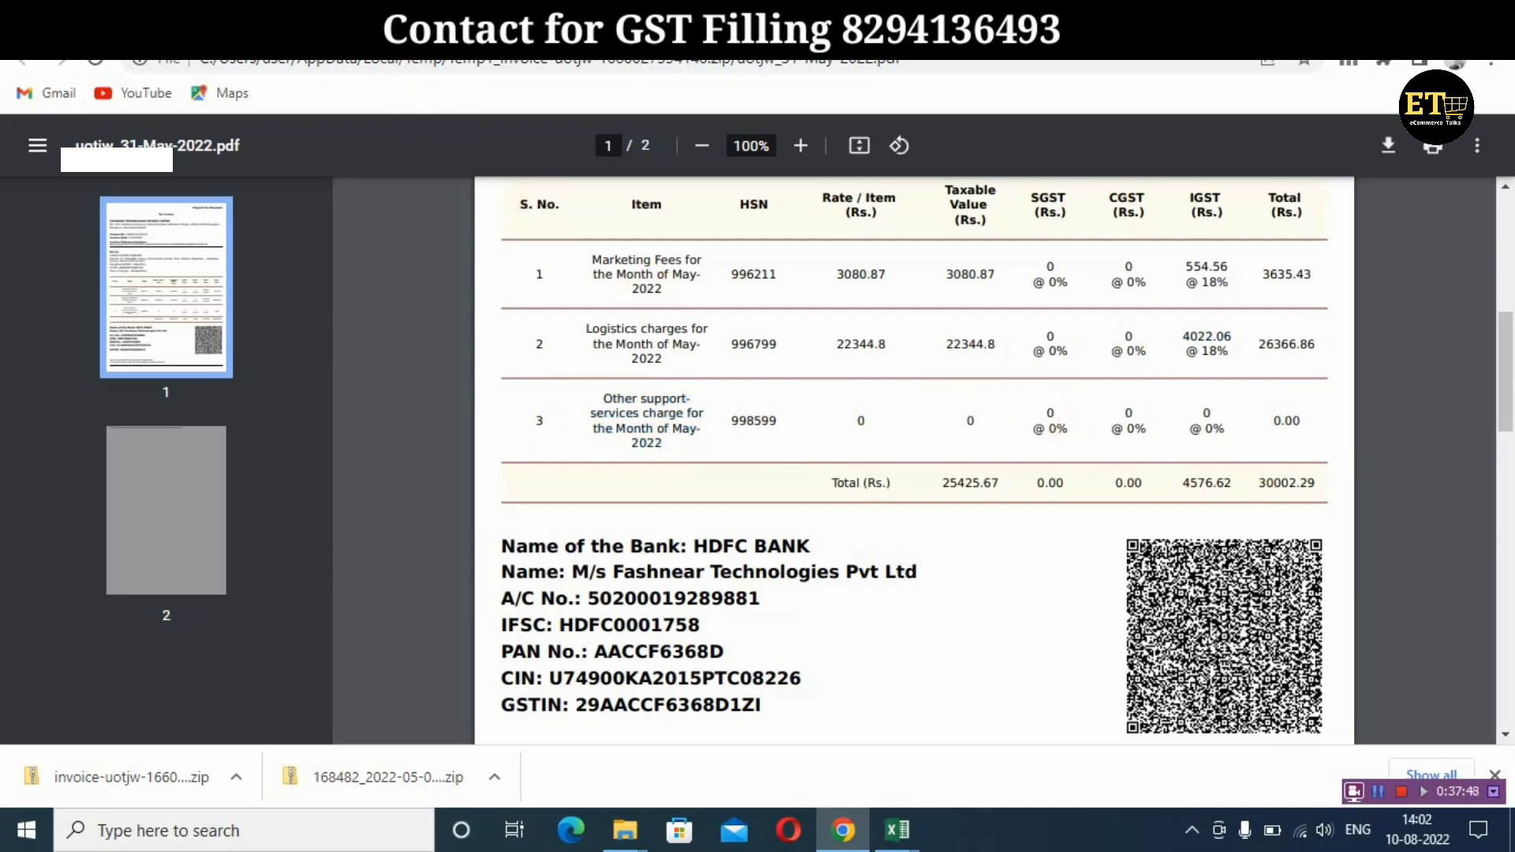
Switch to the Alok Enterprises spreadsheet and enter the label ITC in cell S3 of Sheet2
{"action": "left_click", "coordinate": [331, 18]}
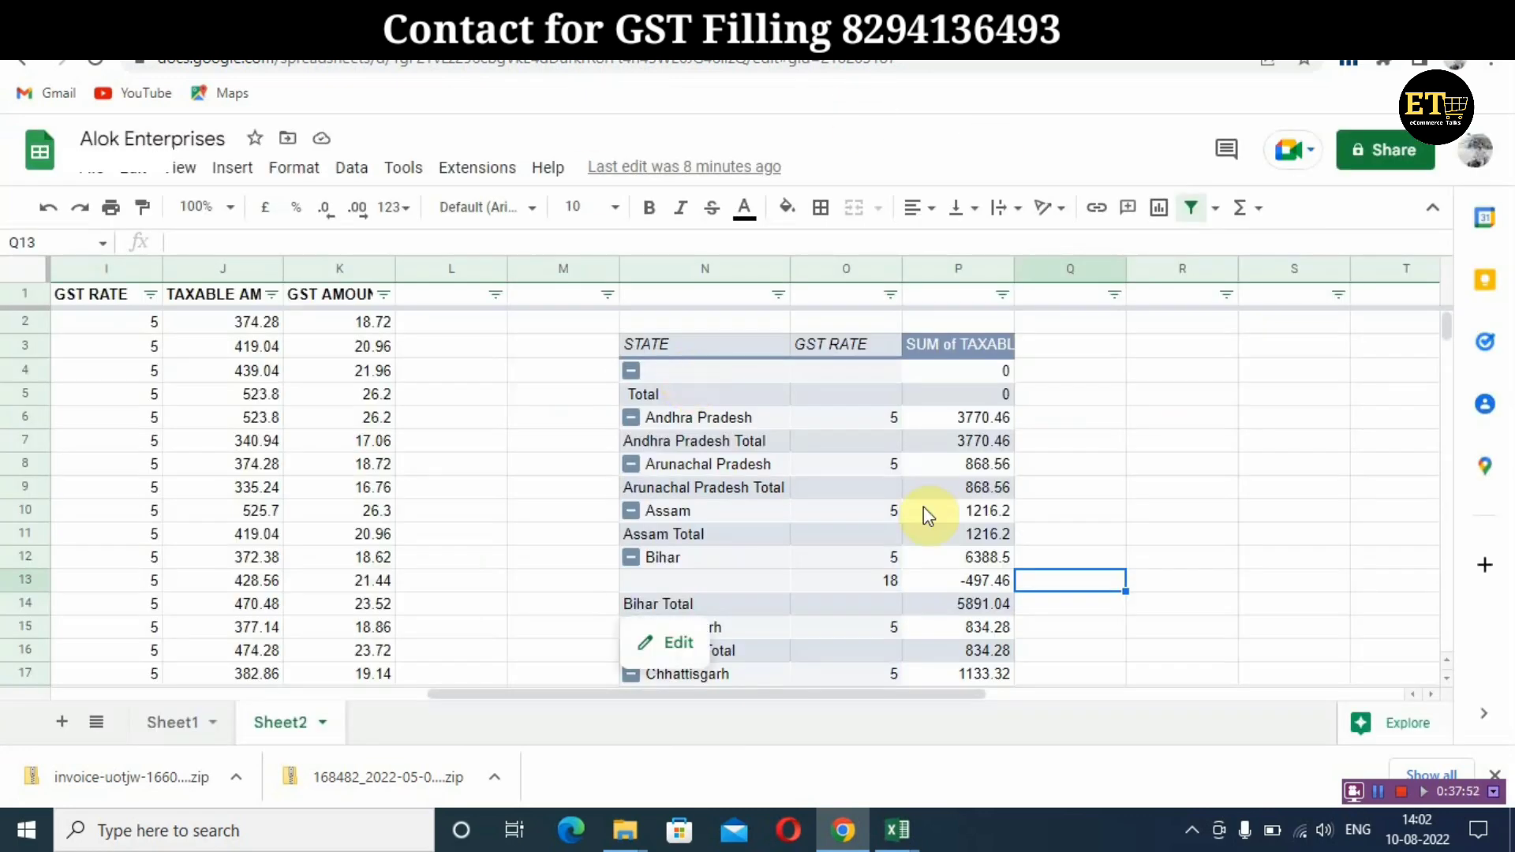
{"action": "left_click", "coordinate": [1326, 355]}
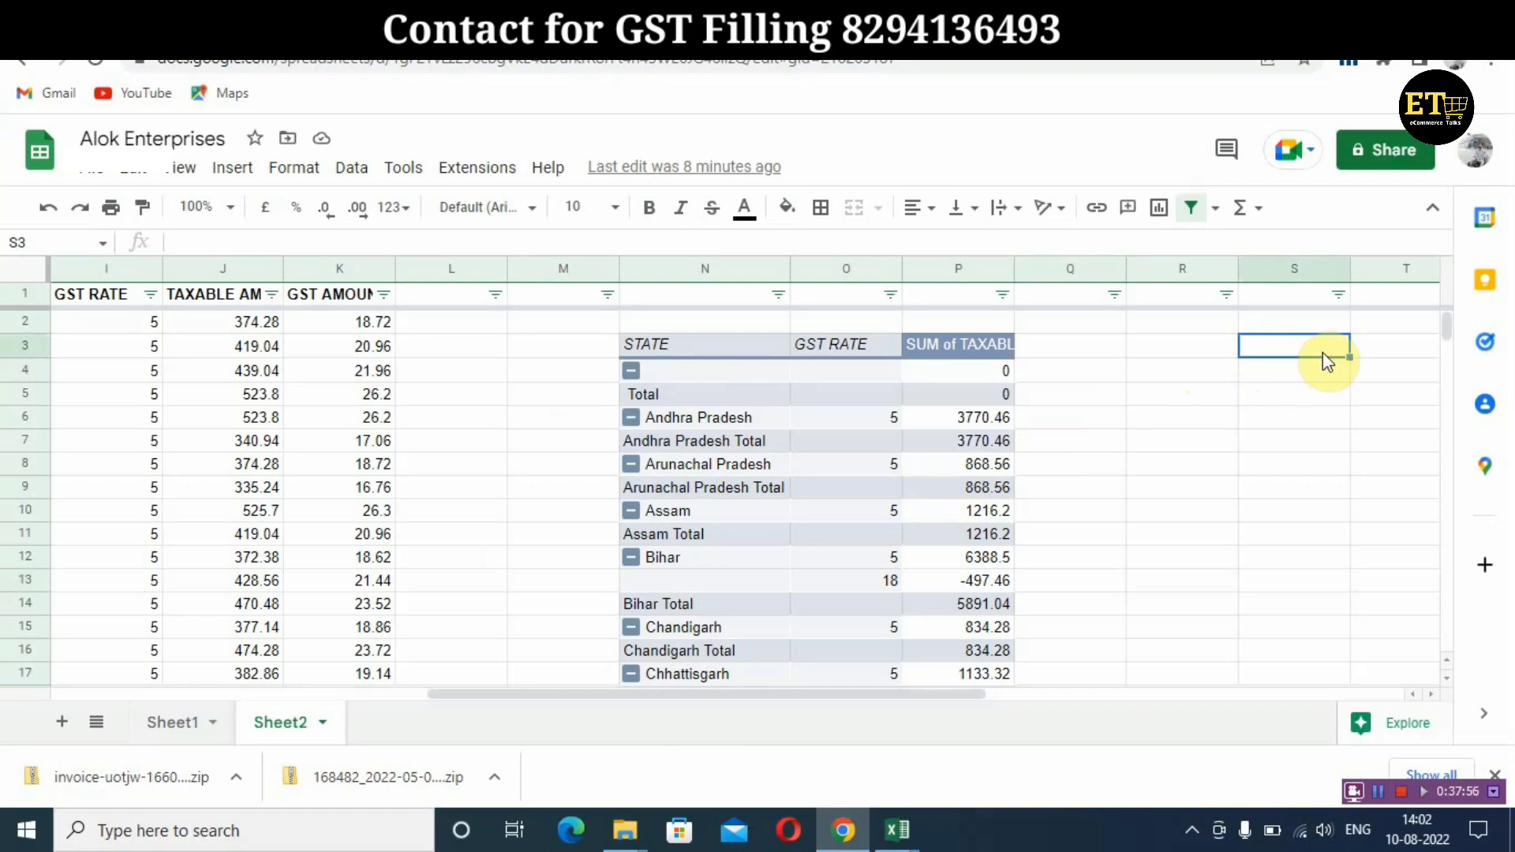
{"action": "type", "text": "ITC"}
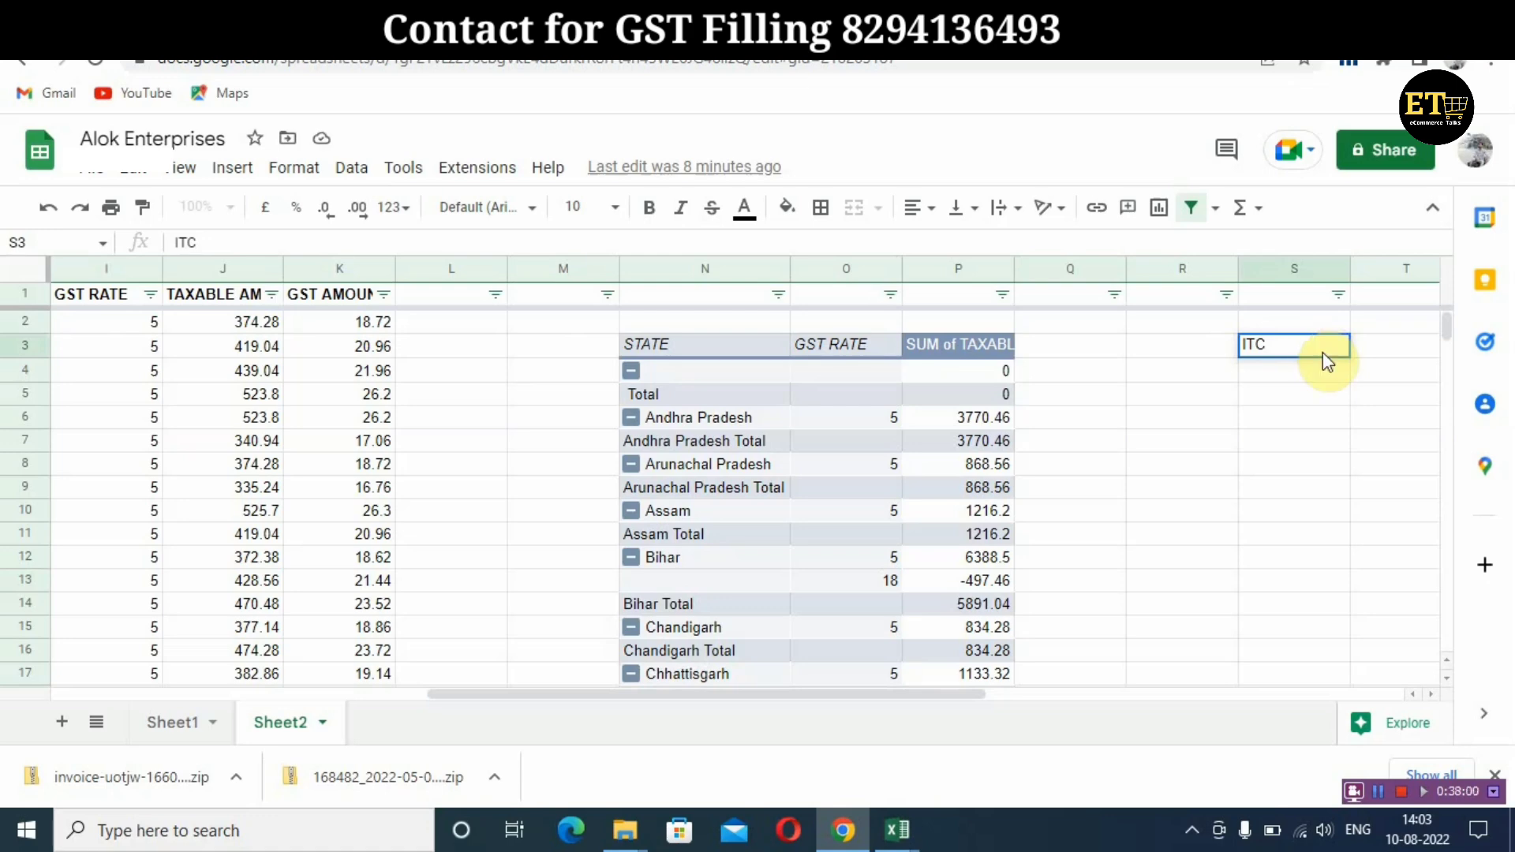
{"action": "key", "text": "Tab"}
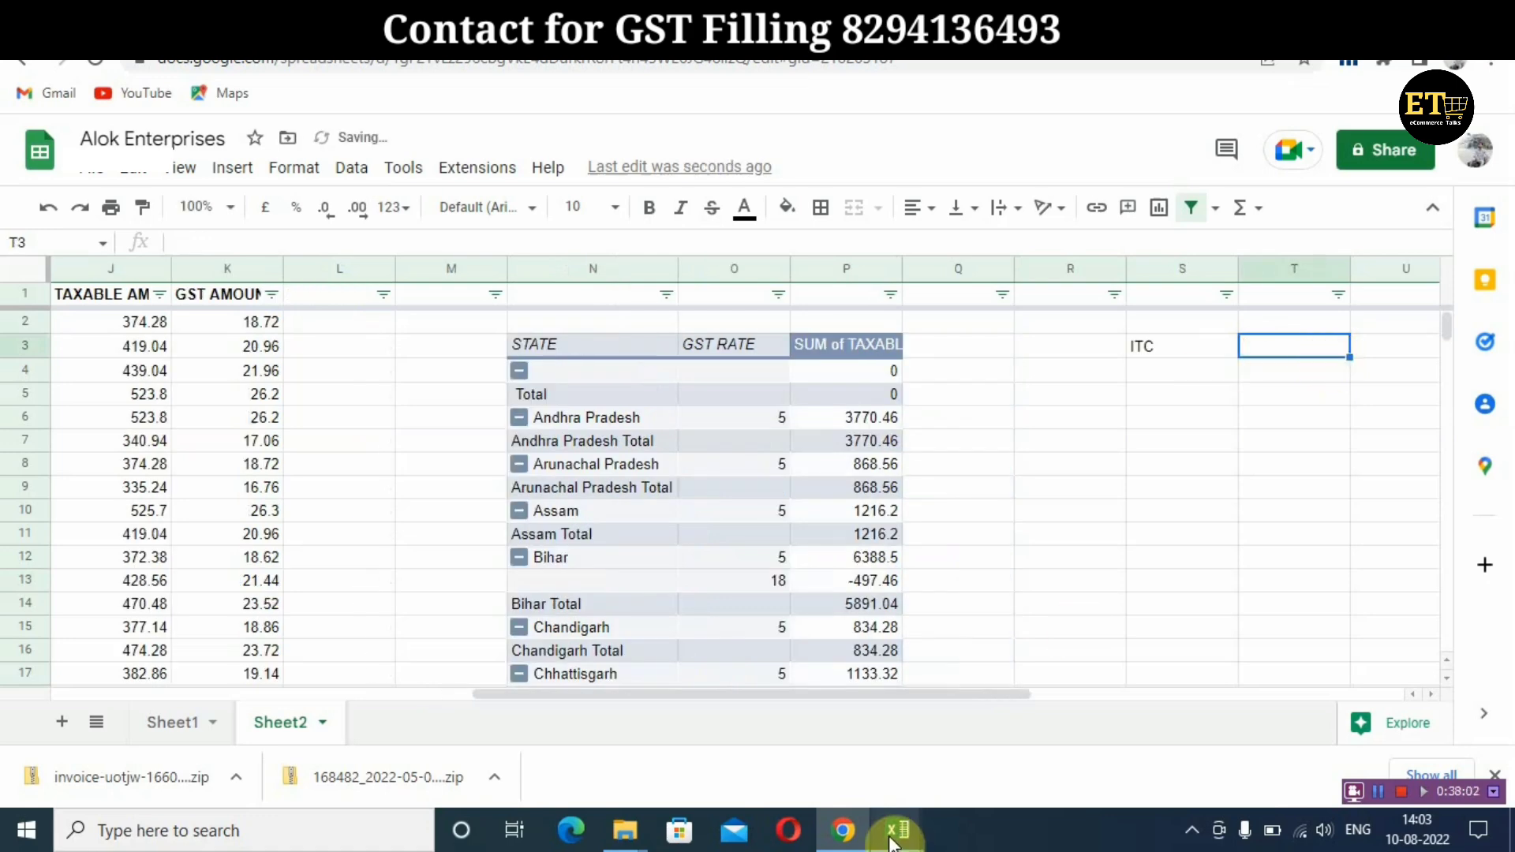
Look up the marketing fees IGST in the PDF invoice and enter 554.56 in cell T3 beside the ITC label
{"action": "mouse_move", "coordinate": [843, 833]}
{"action": "left_click", "coordinate": [931, 35]}
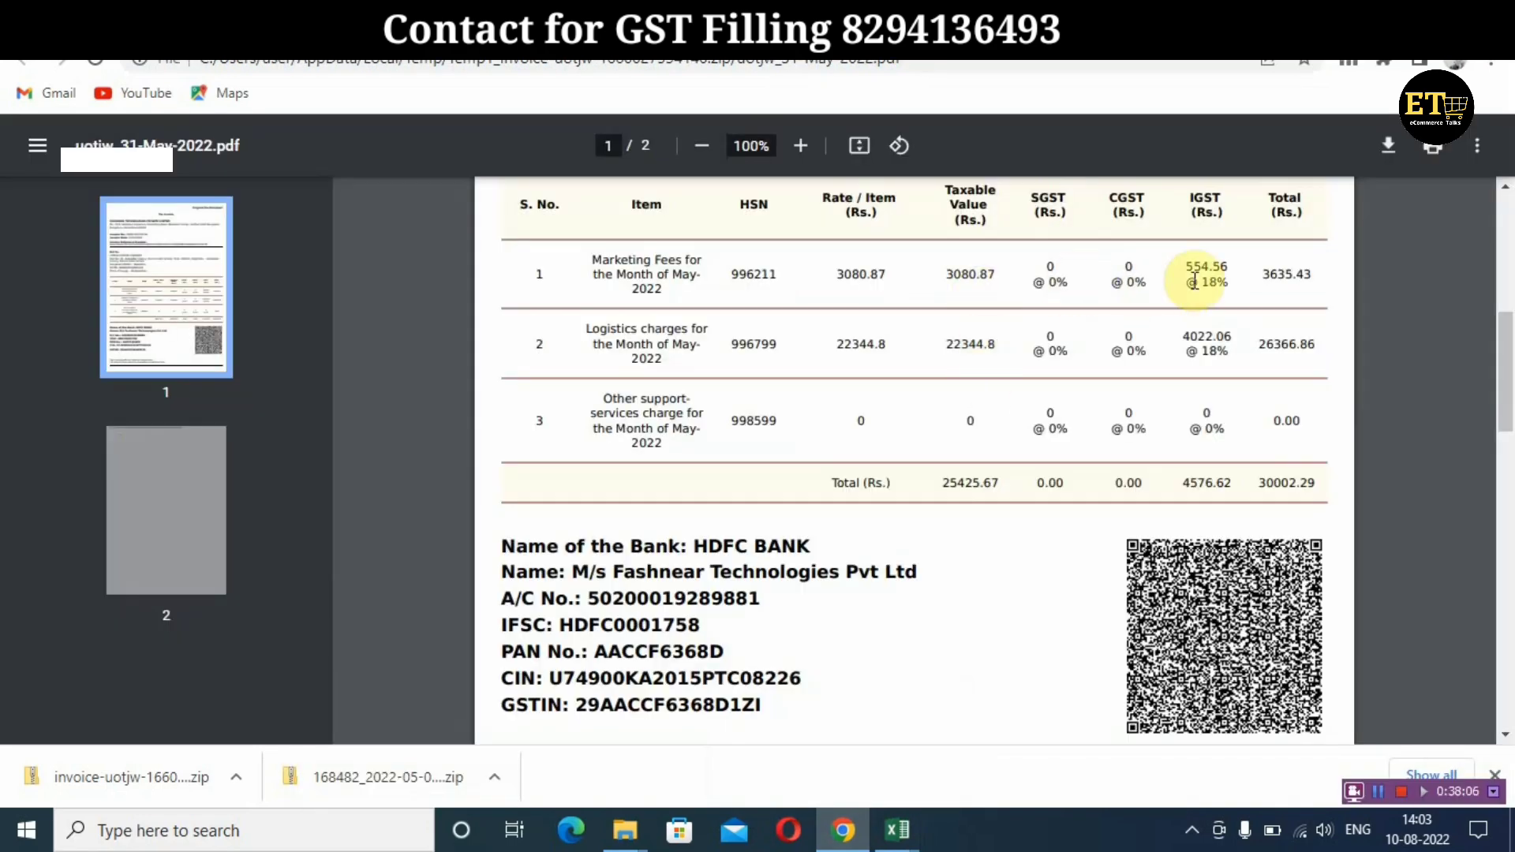
{"action": "left_click_drag", "start_coordinate": [1188, 267], "coordinate": [1229, 267]}
{"action": "left_click", "coordinate": [454, 25]}
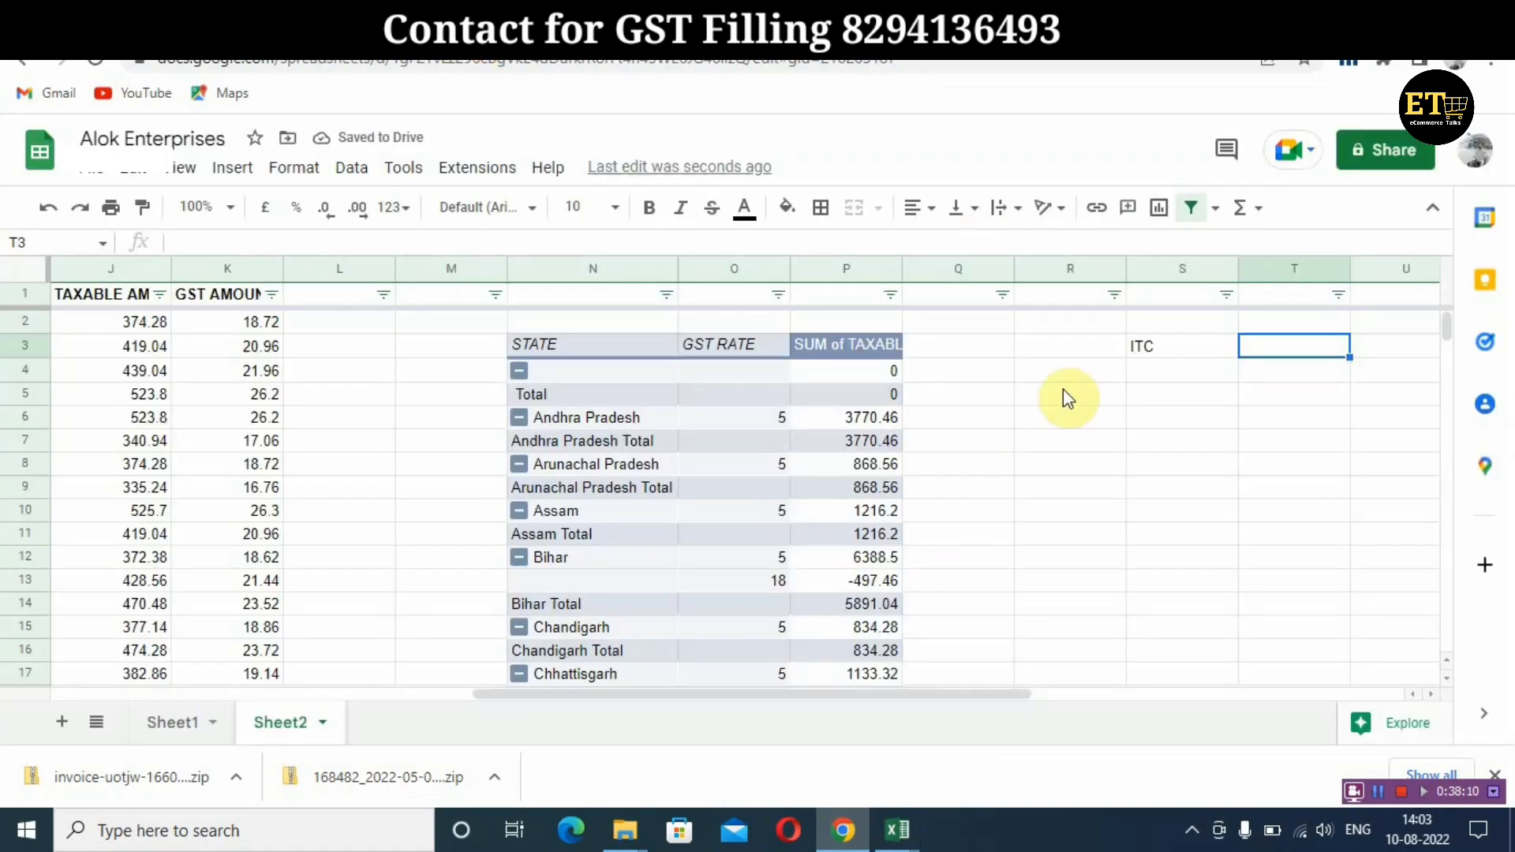
{"action": "type", "text": "554"}
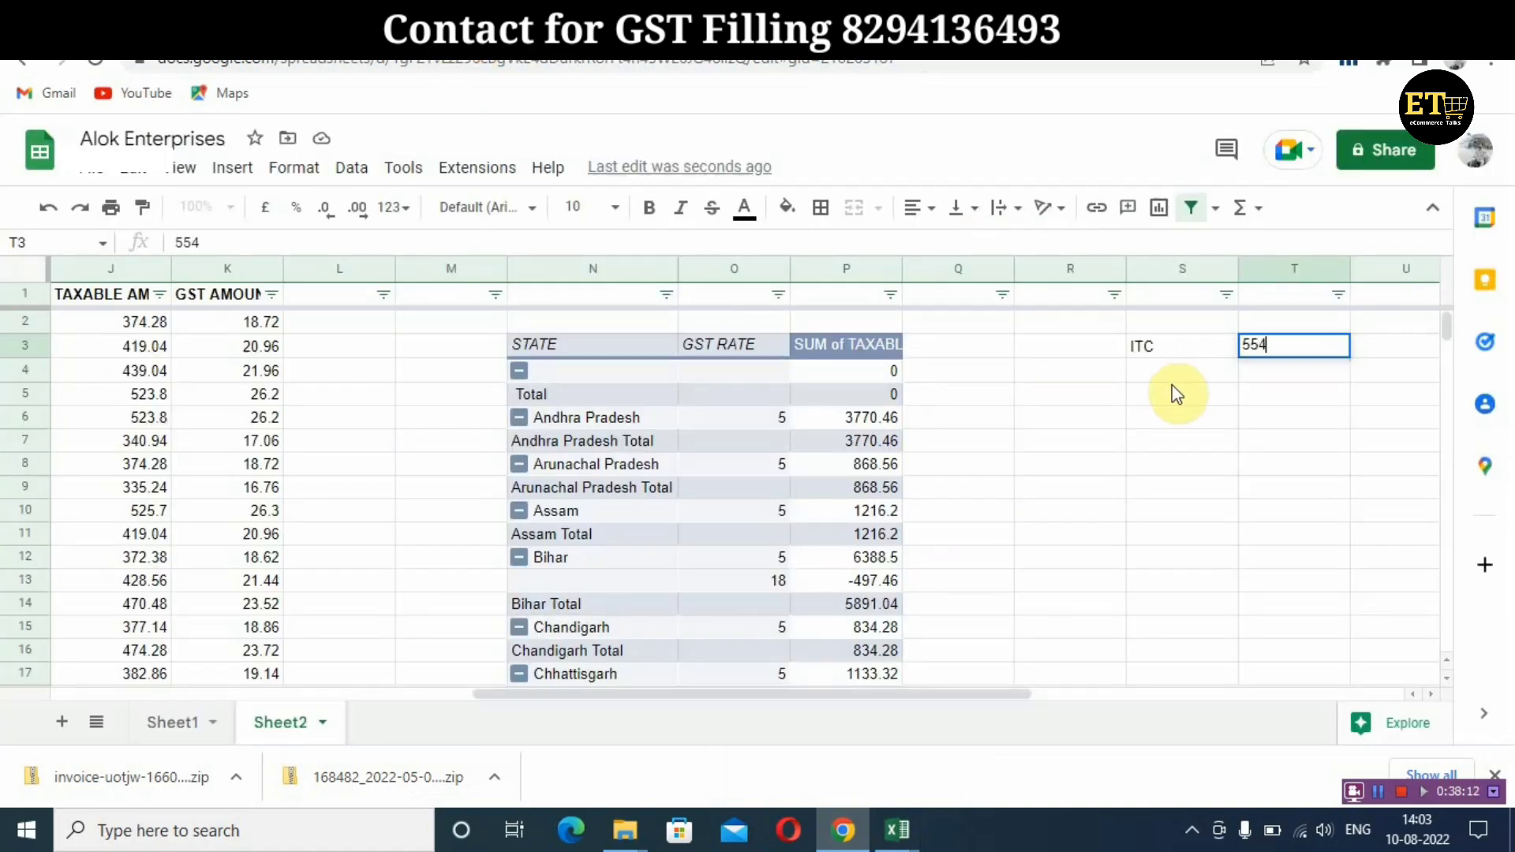
{"action": "type", "text": ".56"}
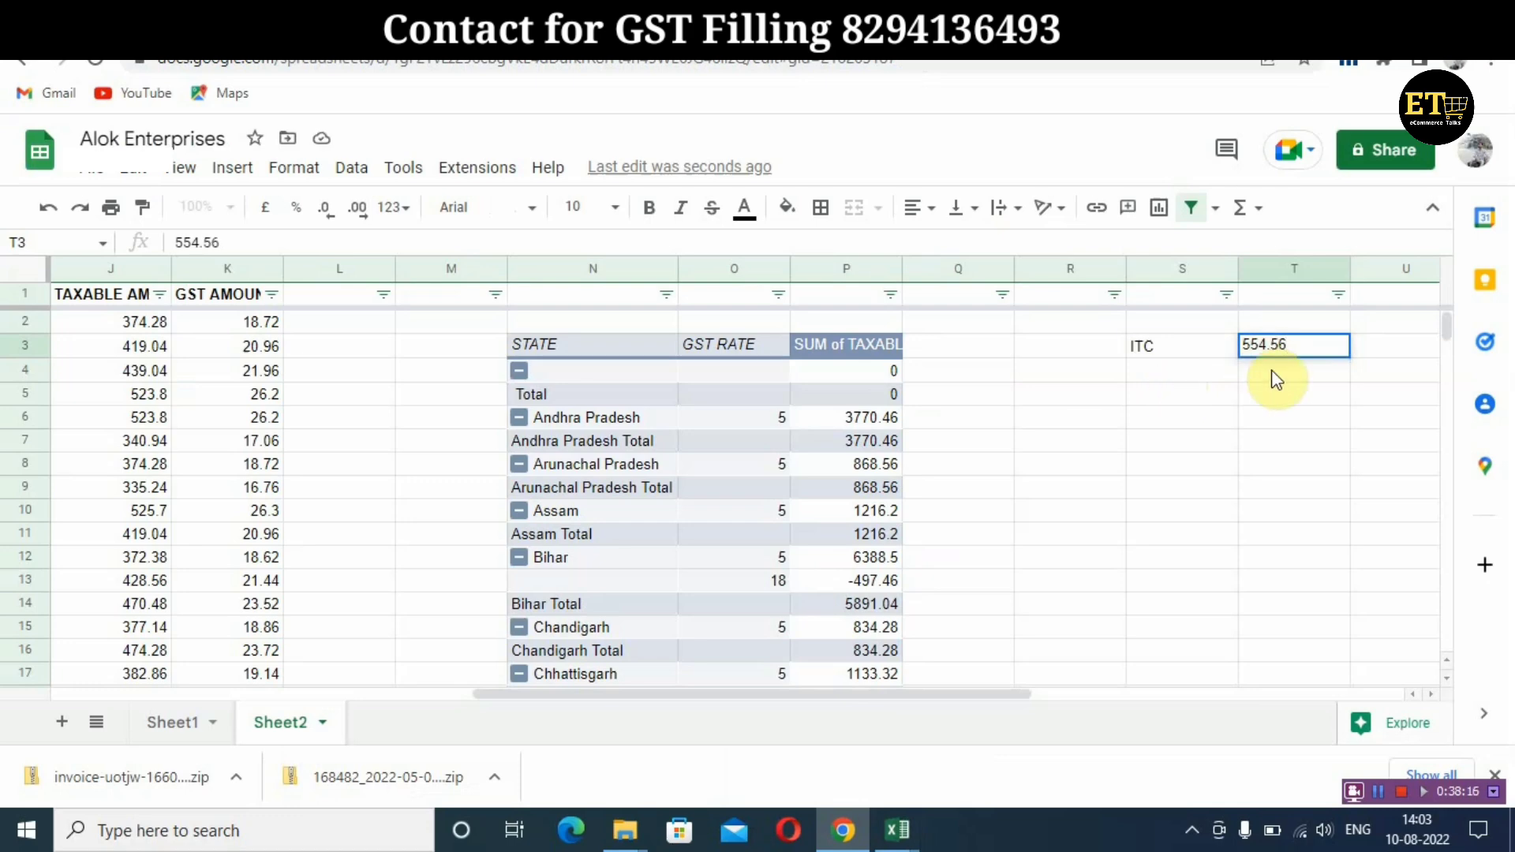
{"action": "key", "text": "Return"}
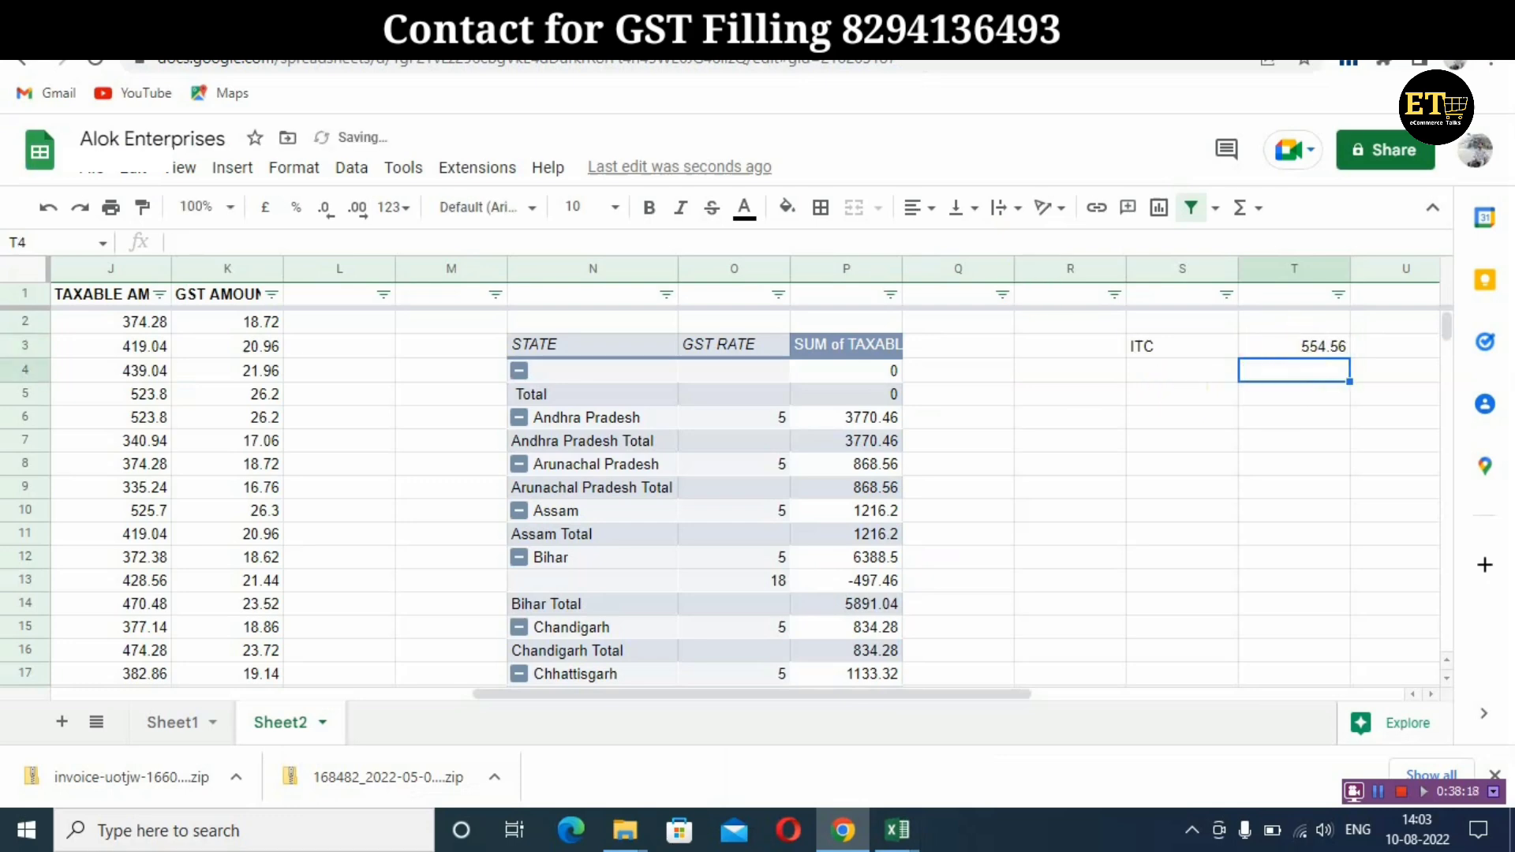
Look up the logistics charges IGST in the PDF invoice and enter 4022.06 in cell T4 of Sheet2
{"action": "left_click", "coordinate": [934, 22]}
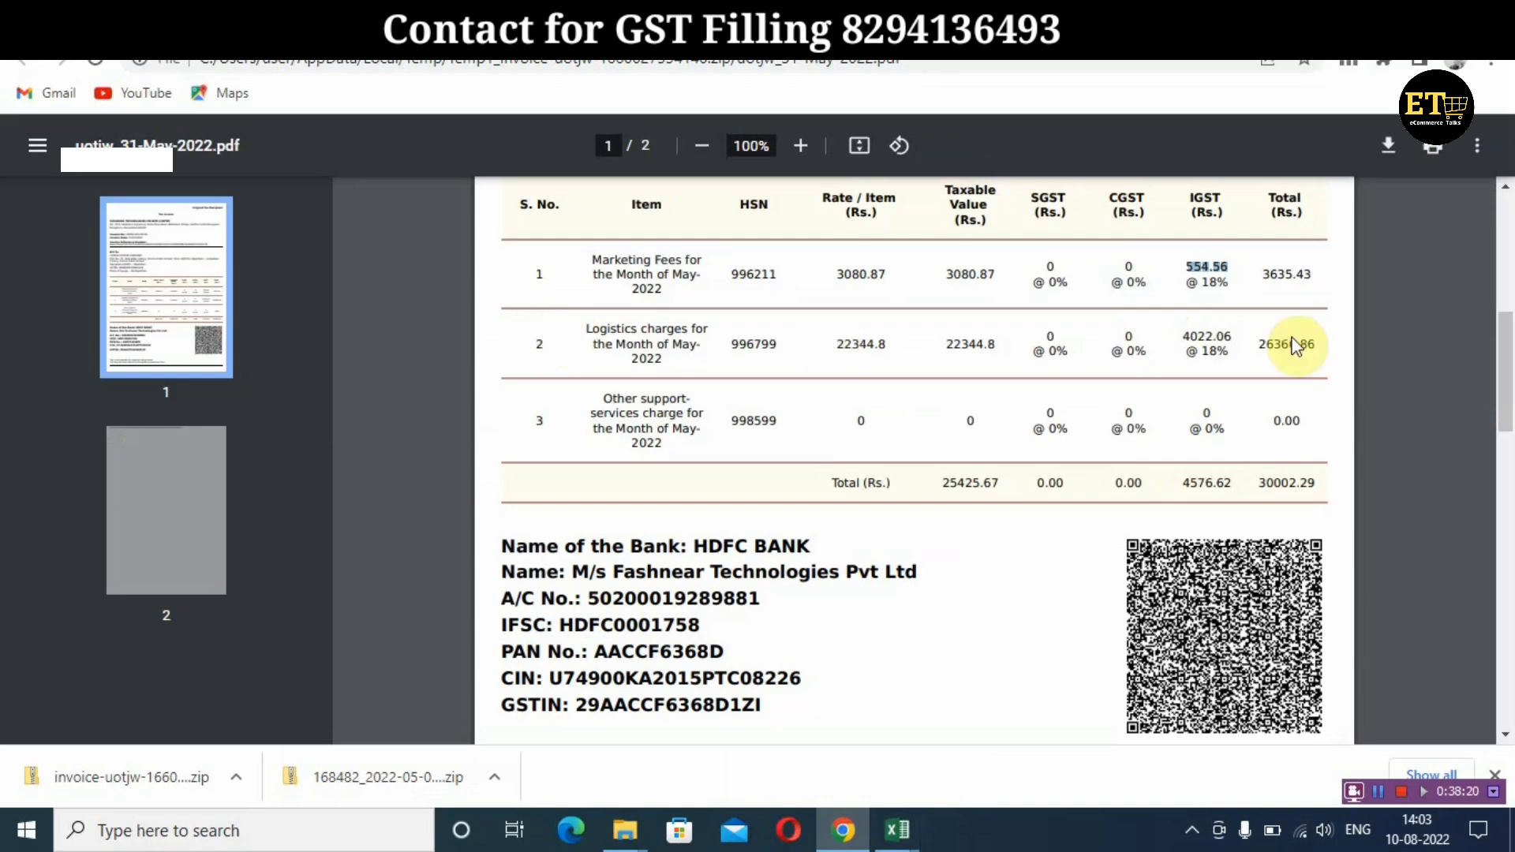
{"action": "left_click_drag", "start_coordinate": [1241, 335], "coordinate": [1173, 328]}
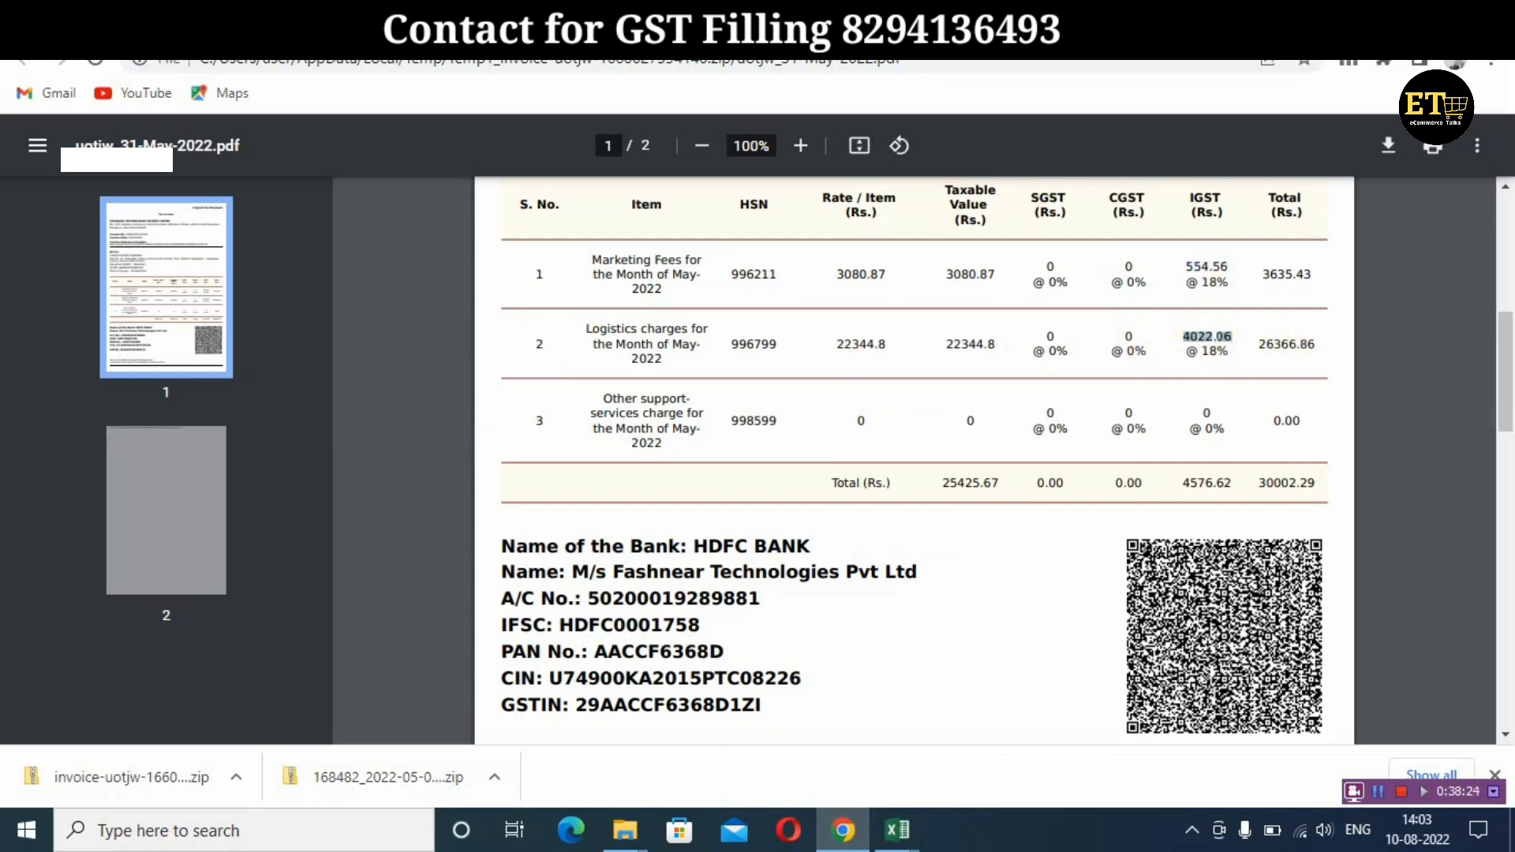
{"action": "left_click", "coordinate": [805, 22]}
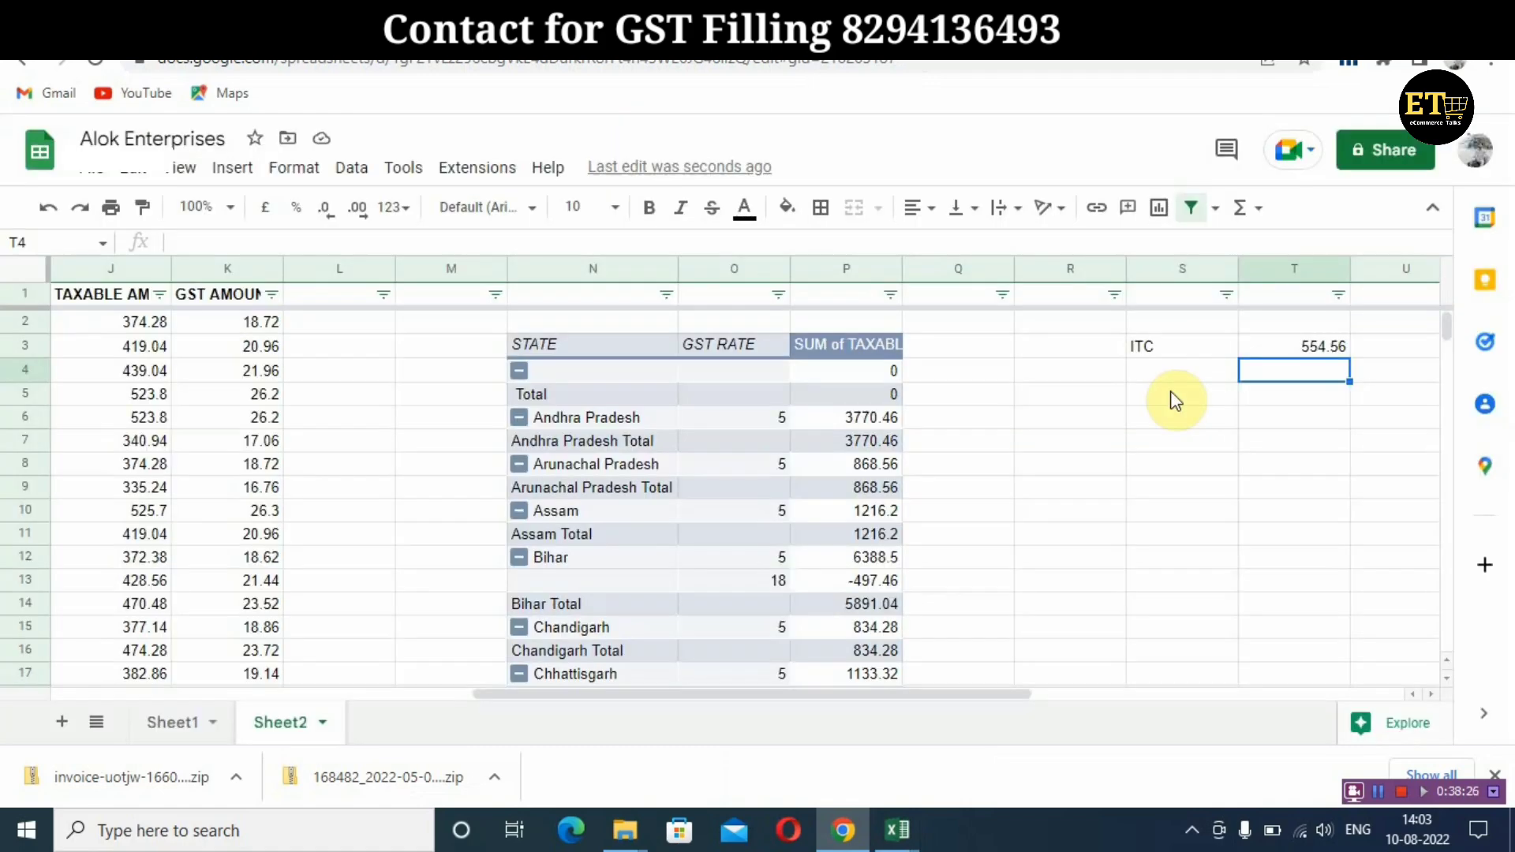
{"action": "type", "text": "40"}
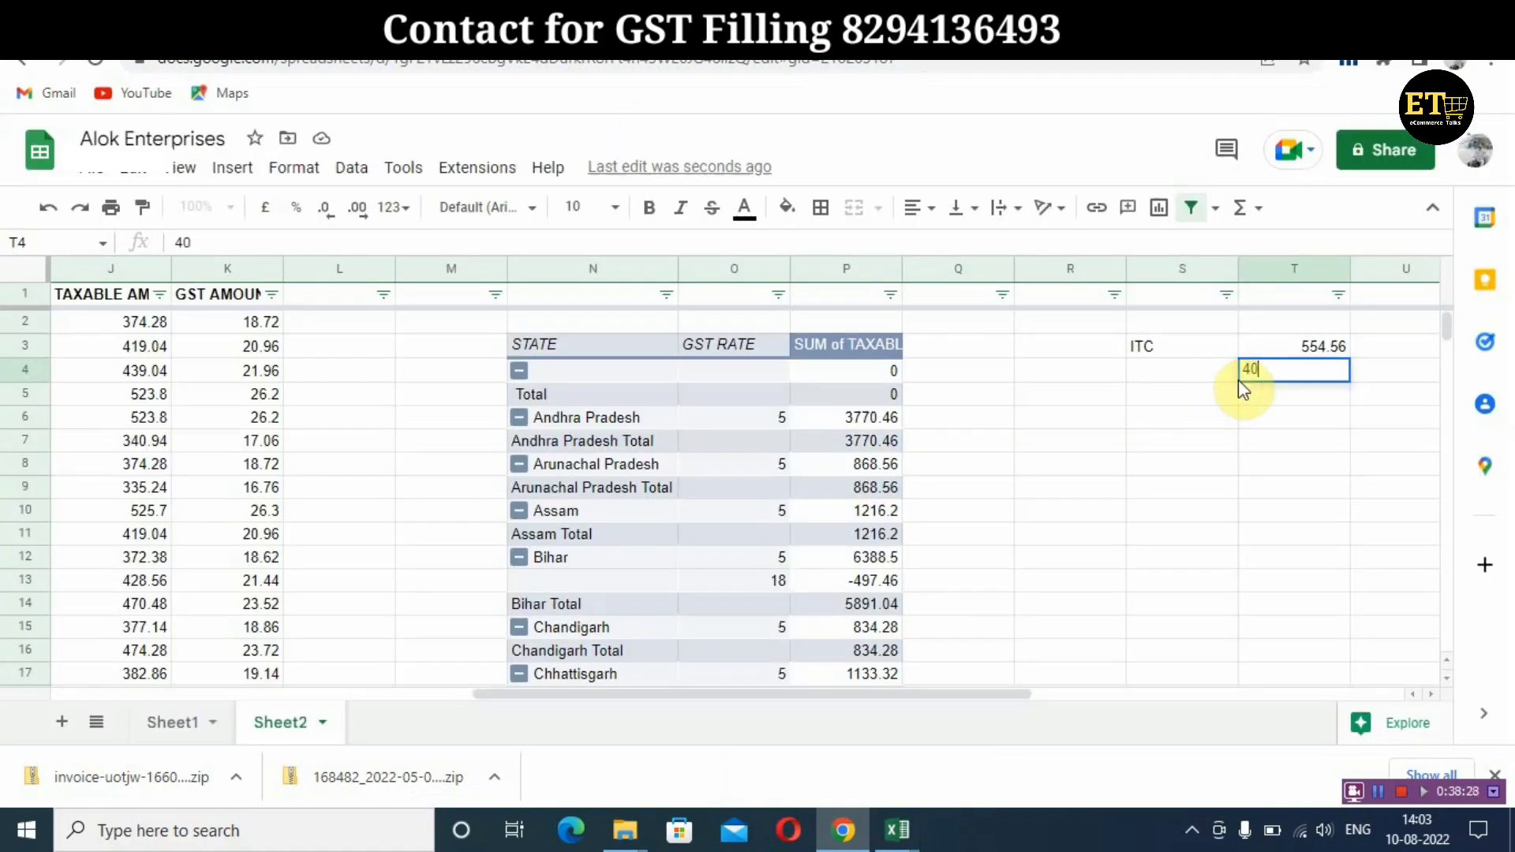
{"action": "type", "text": "22.06"}
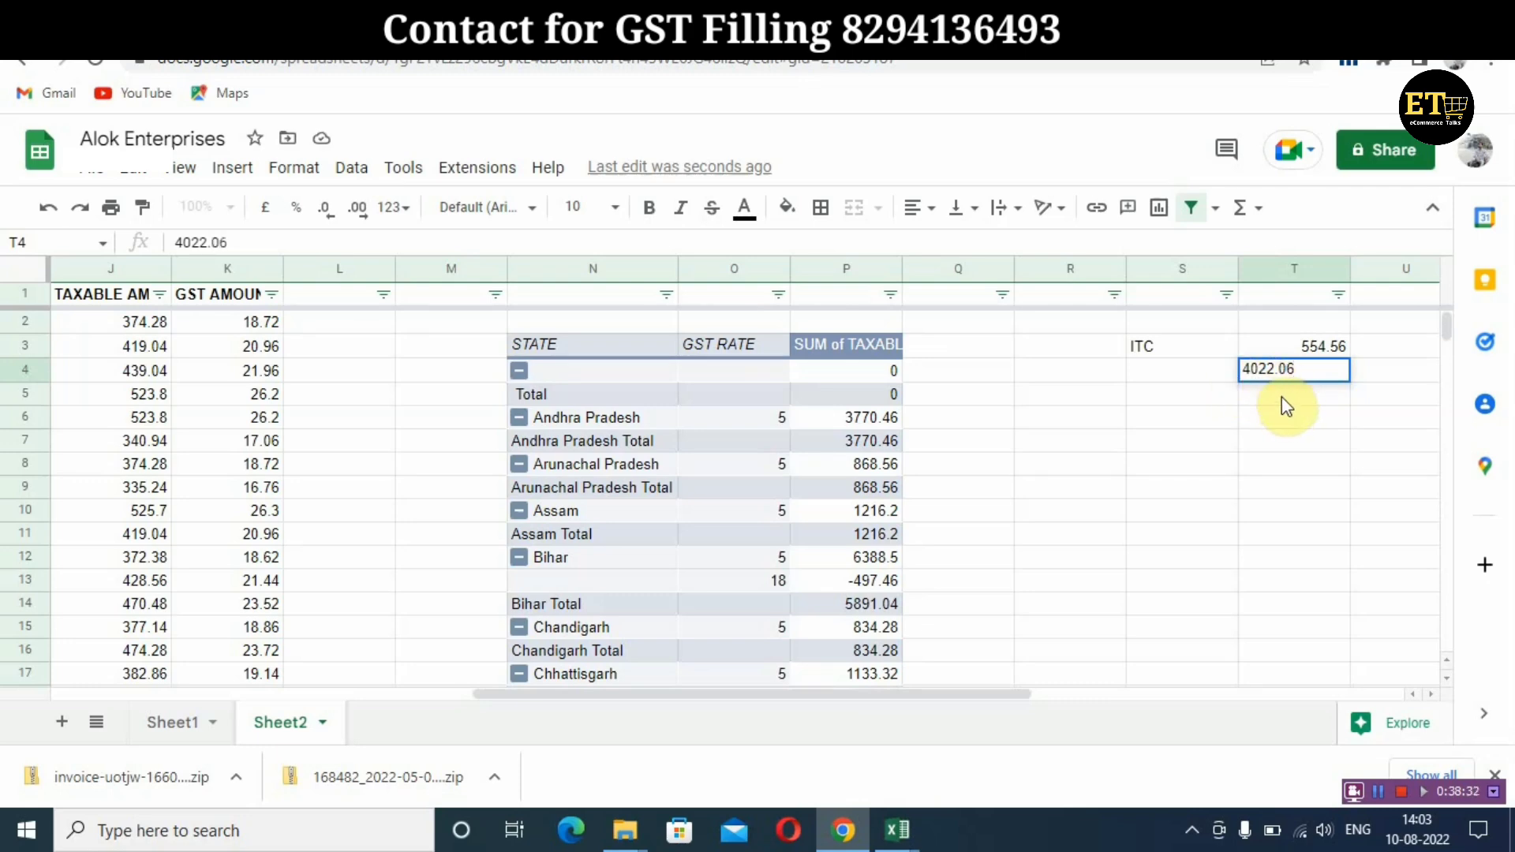
{"action": "key", "text": "Return"}
Total the two ITC amounts in cell T5 with =SUM(T3:T4)
{"action": "left_click", "coordinate": [1281, 348]}
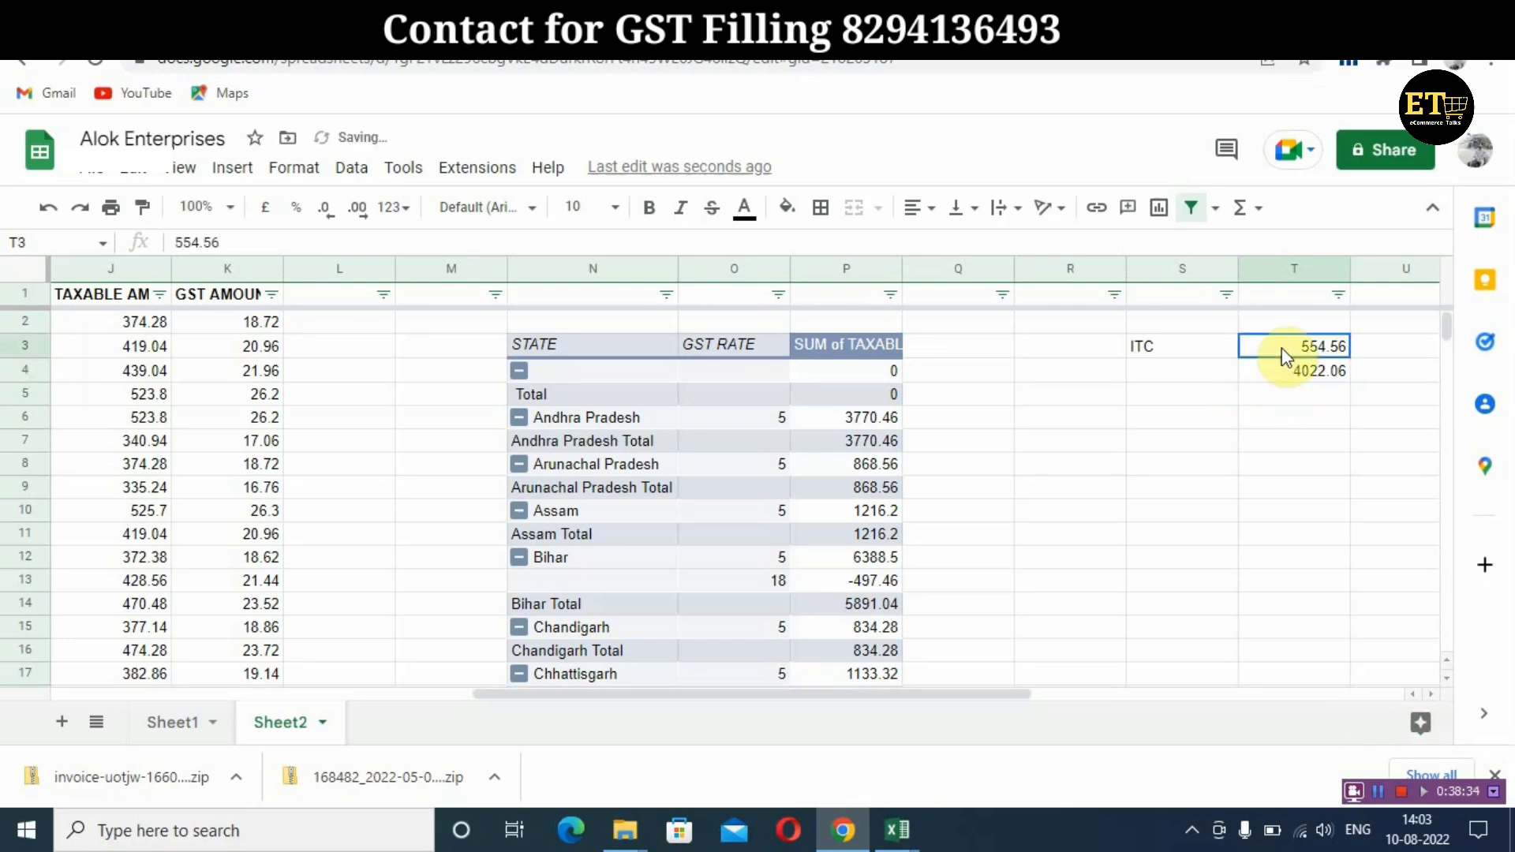
{"action": "key", "text": "shift+Down"}
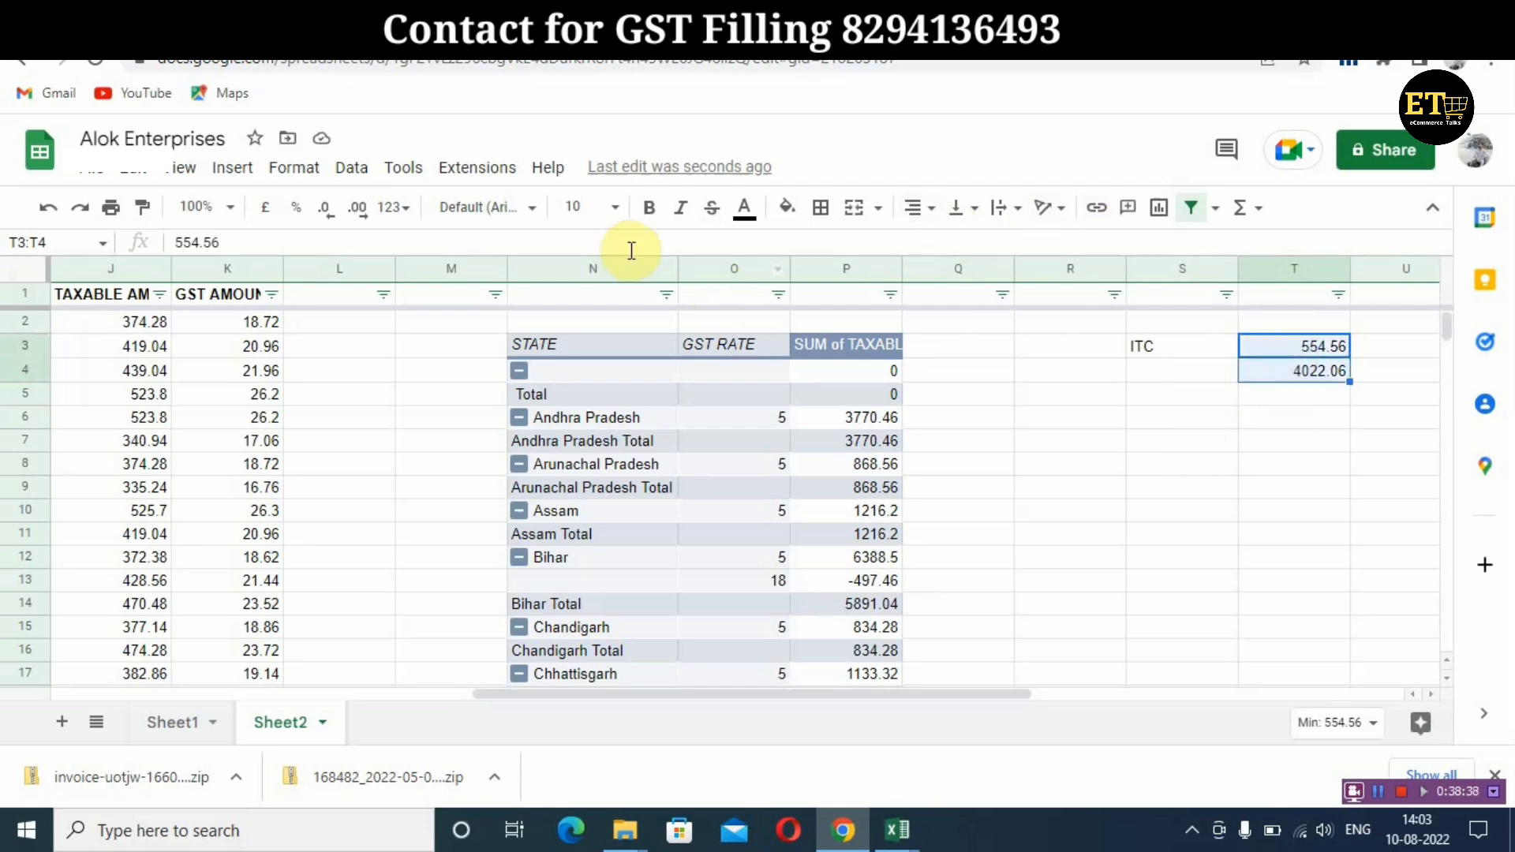
{"action": "left_click", "coordinate": [1247, 213]}
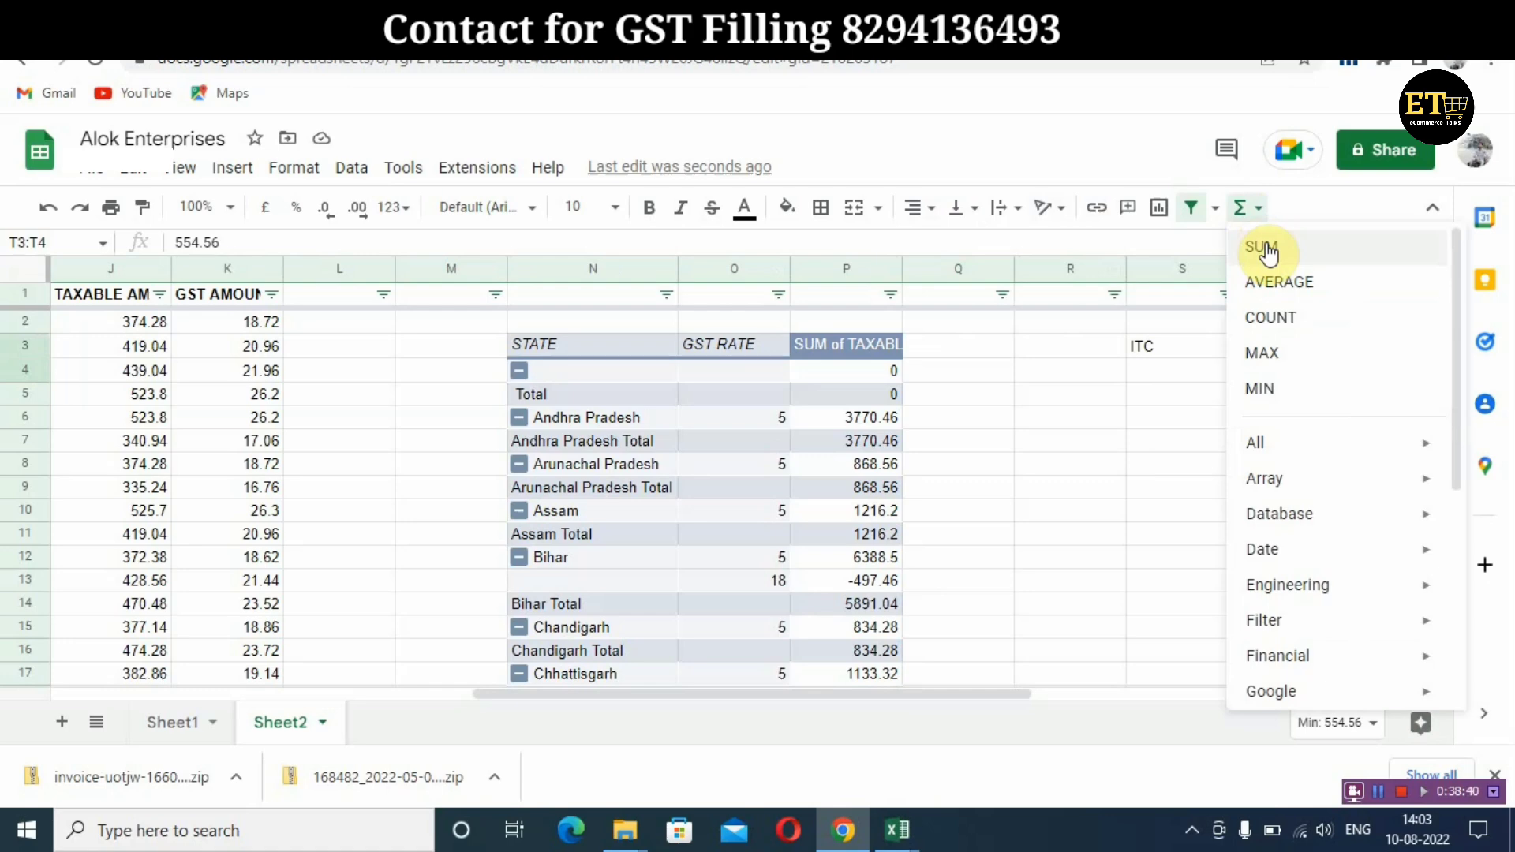
{"action": "left_click", "coordinate": [1261, 247]}
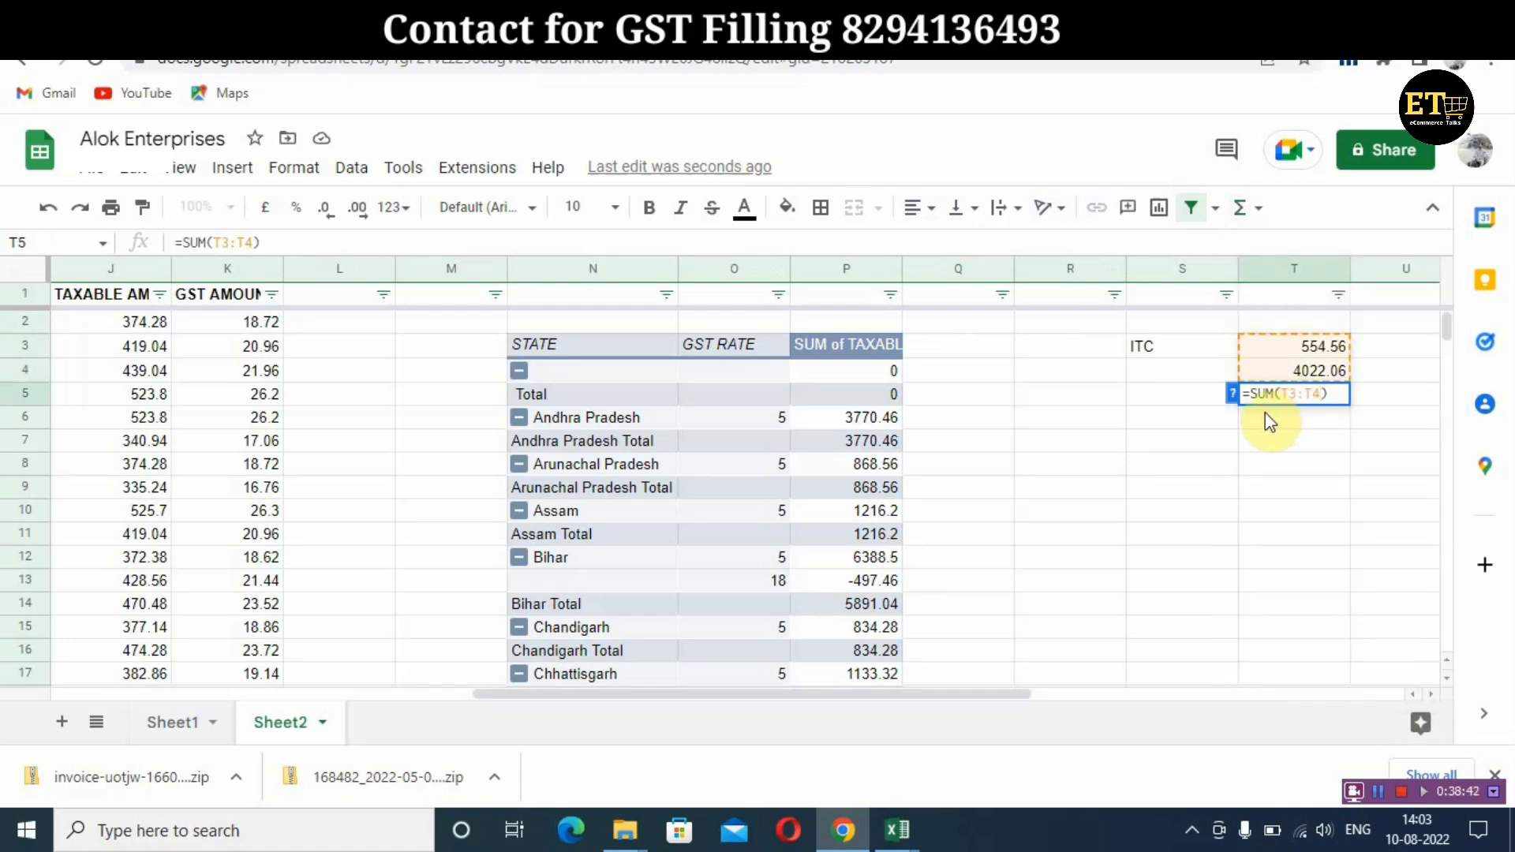
{"action": "key", "text": "Return"}
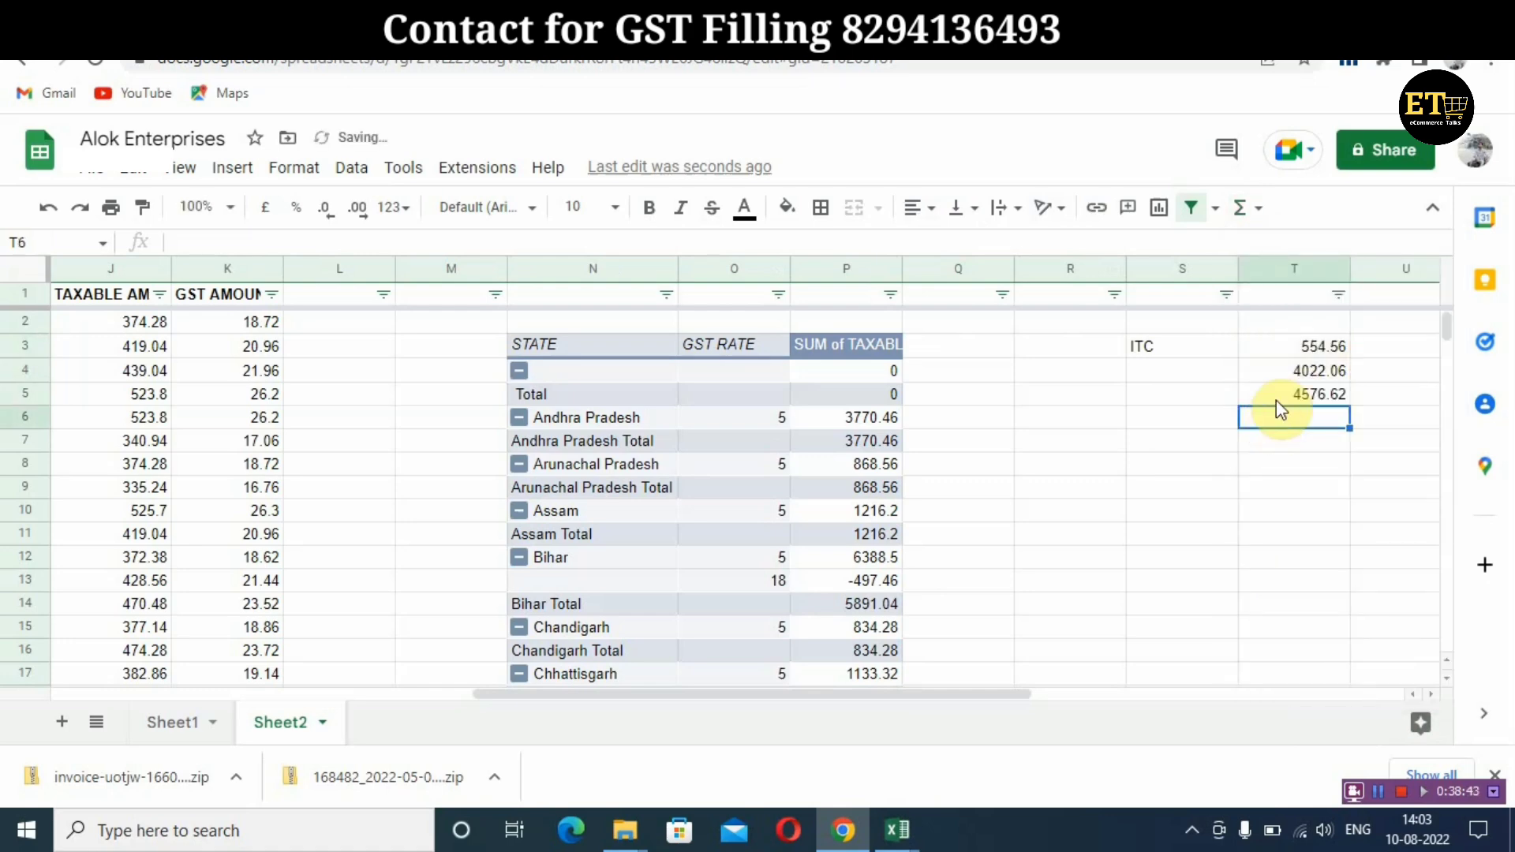
{"action": "left_click", "coordinate": [1171, 347]}
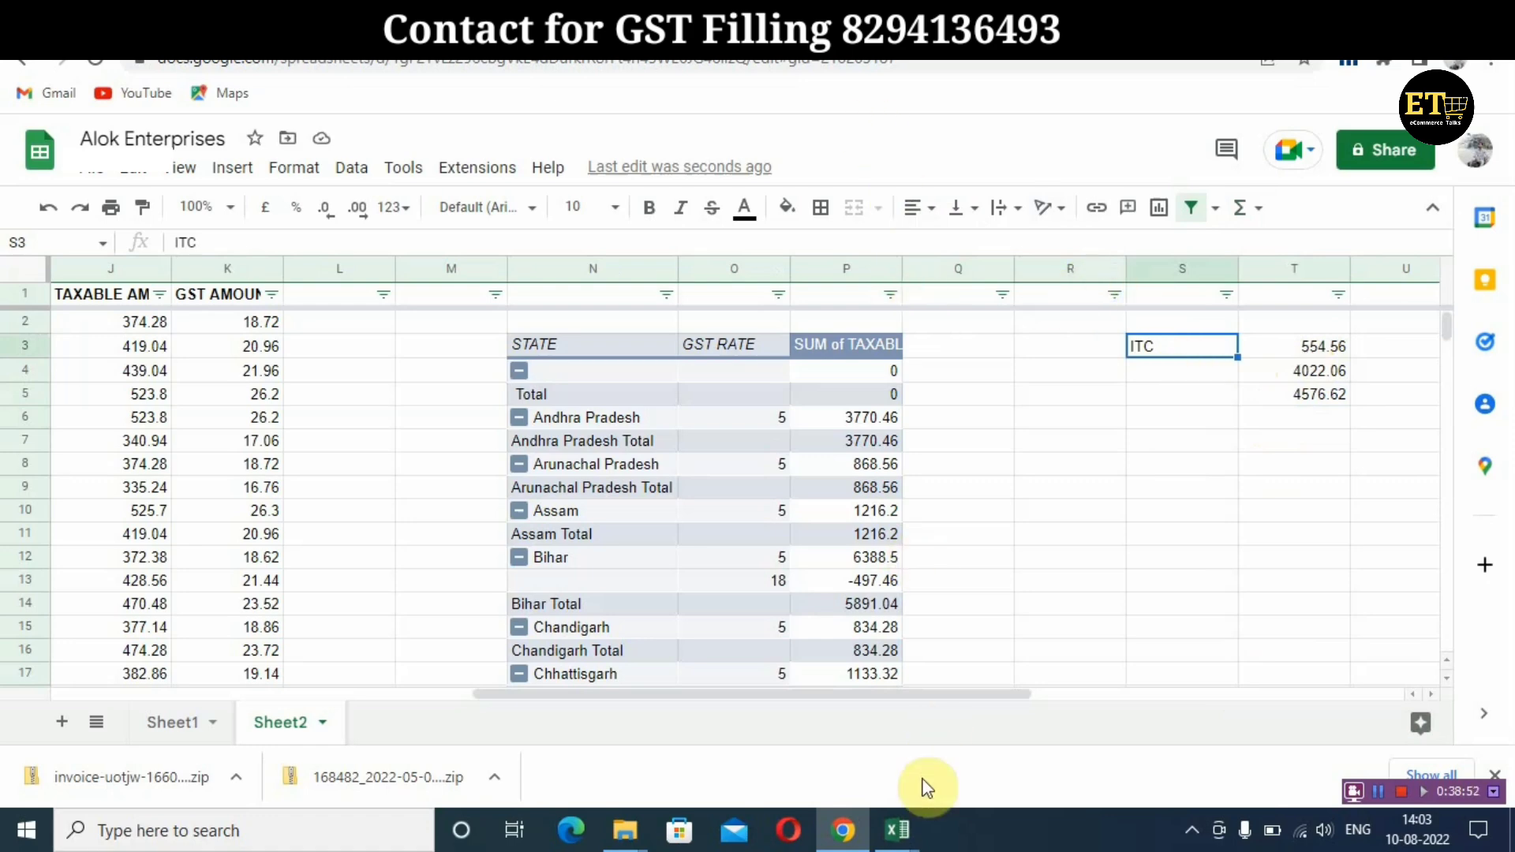
Switch to the ForwardReports workbook and examine the tax amount, GSTIN, state and pincode columns around rows 158 to 163
{"action": "mouse_move", "coordinate": [875, 845]}
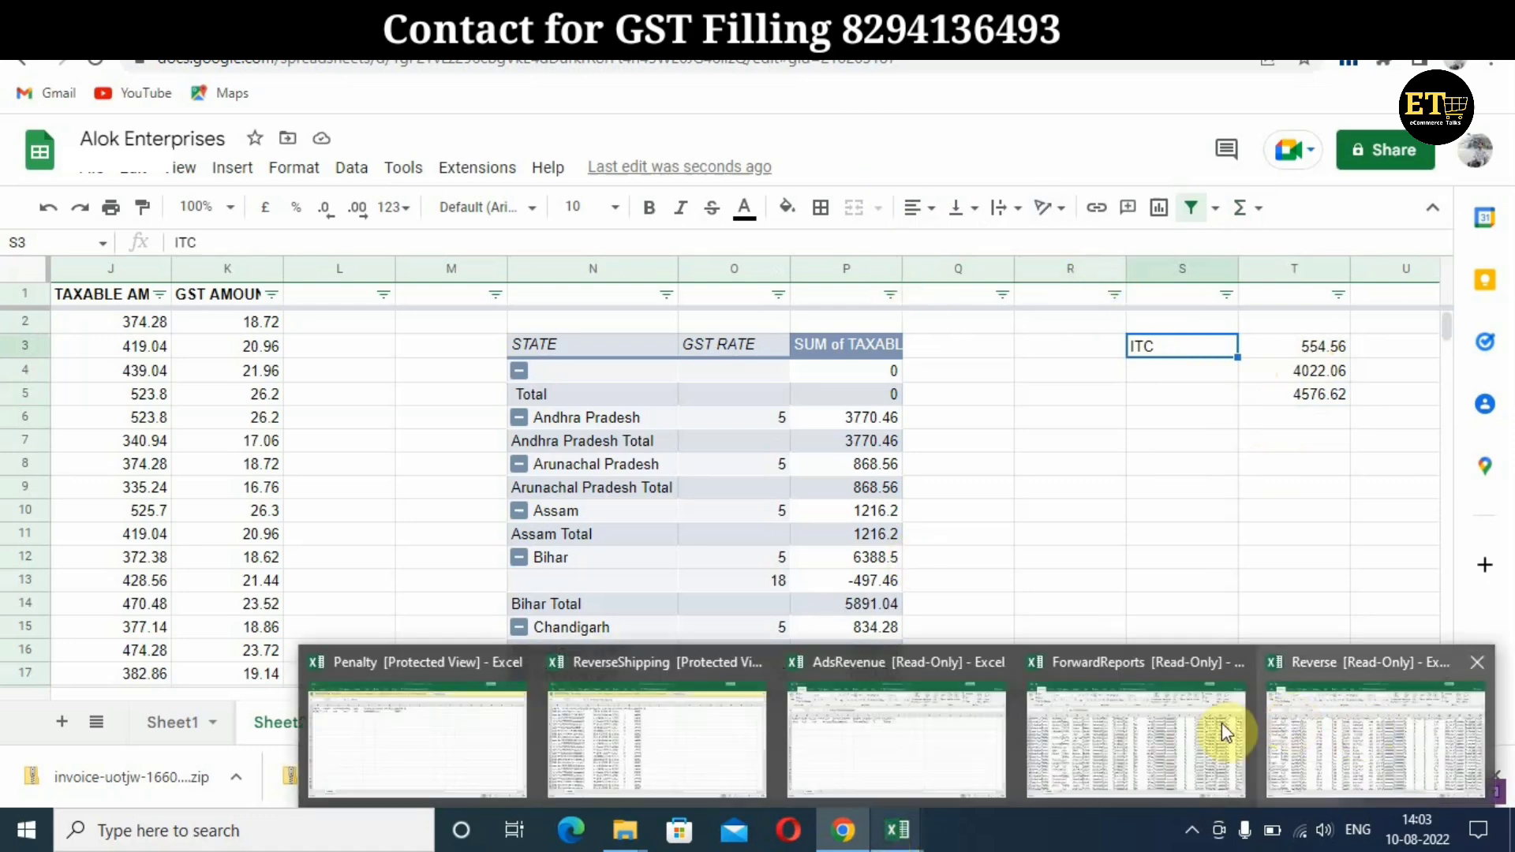
{"action": "left_click", "coordinate": [1124, 721]}
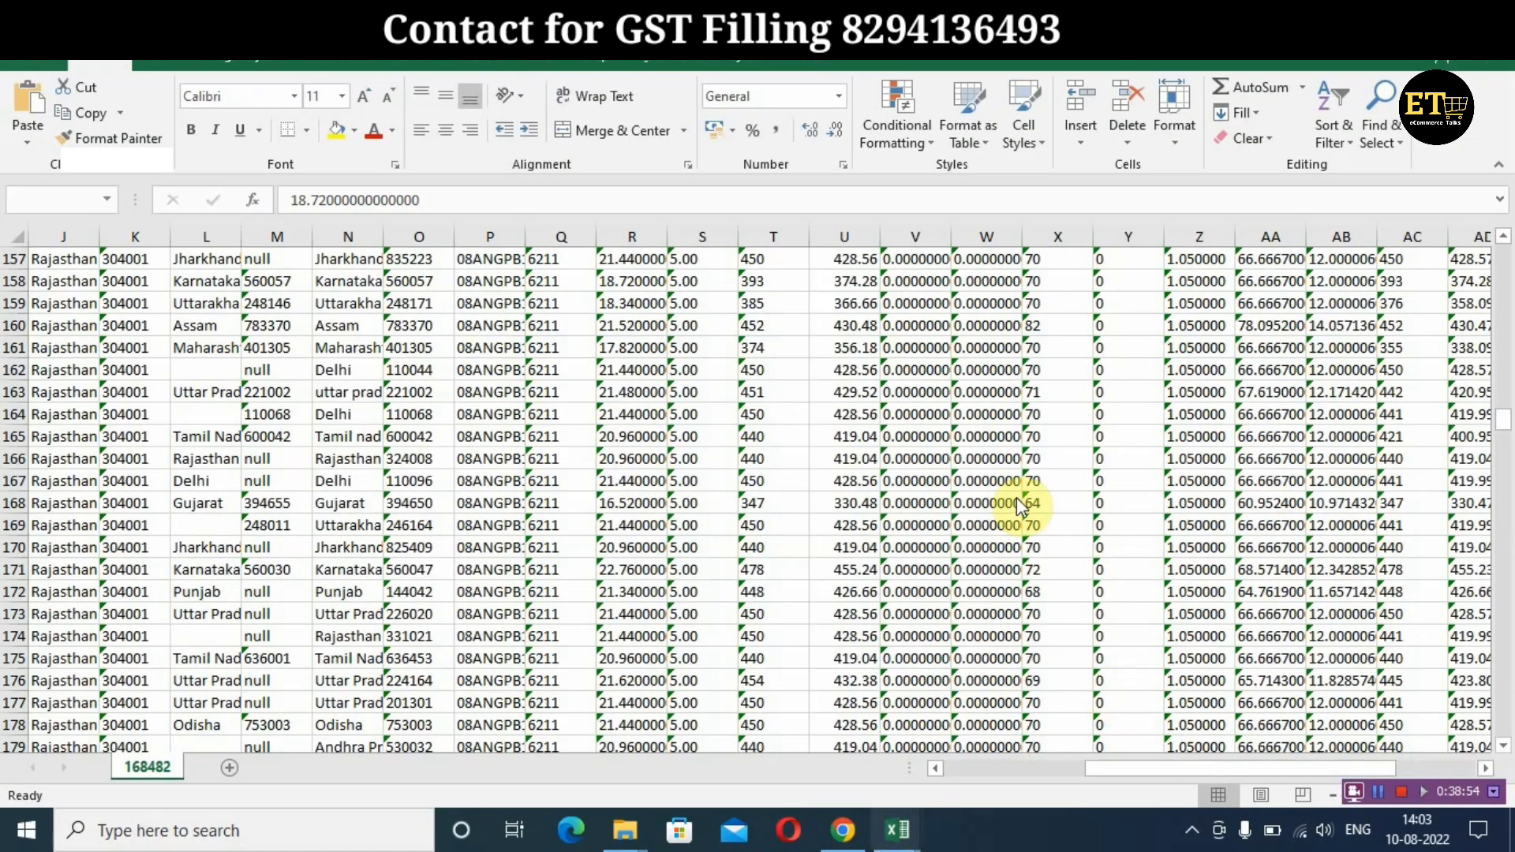
{"action": "left_click", "coordinate": [769, 281]}
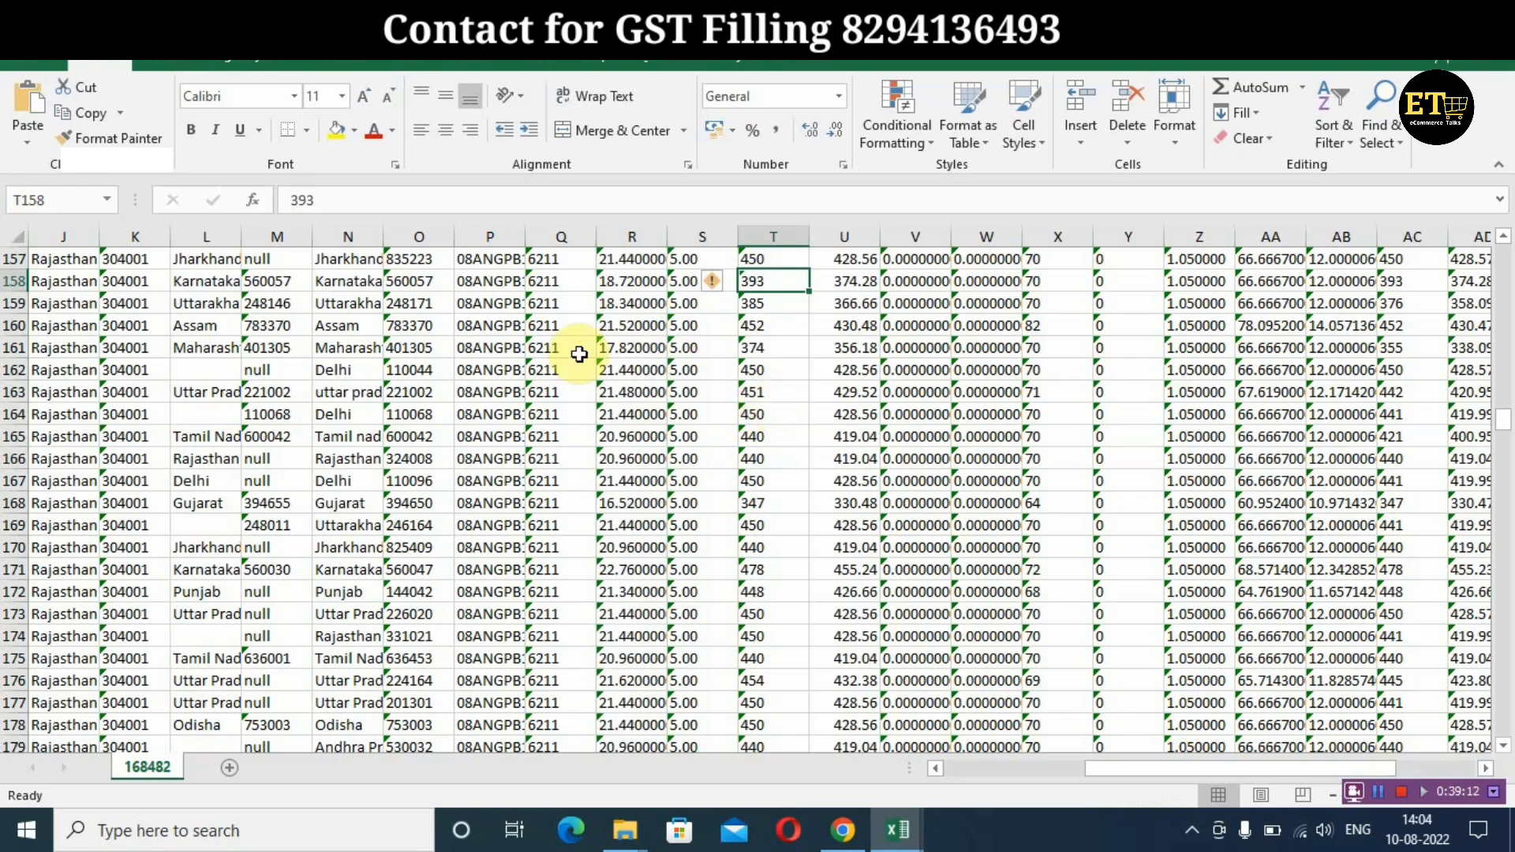
{"action": "left_click", "coordinate": [517, 315]}
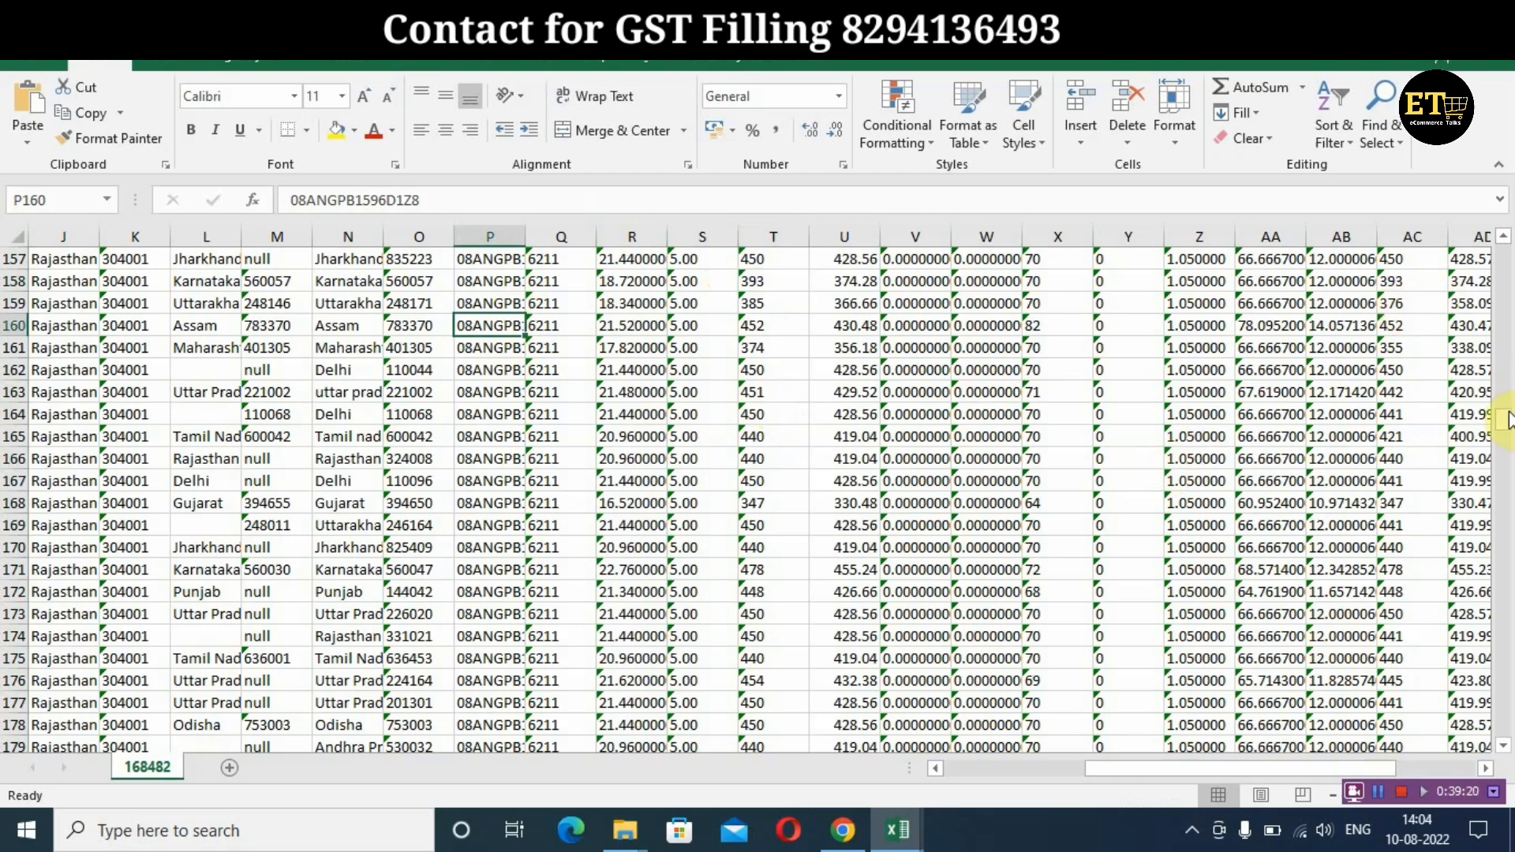
{"action": "left_click", "coordinate": [201, 367]}
{"action": "left_click", "coordinate": [270, 368]}
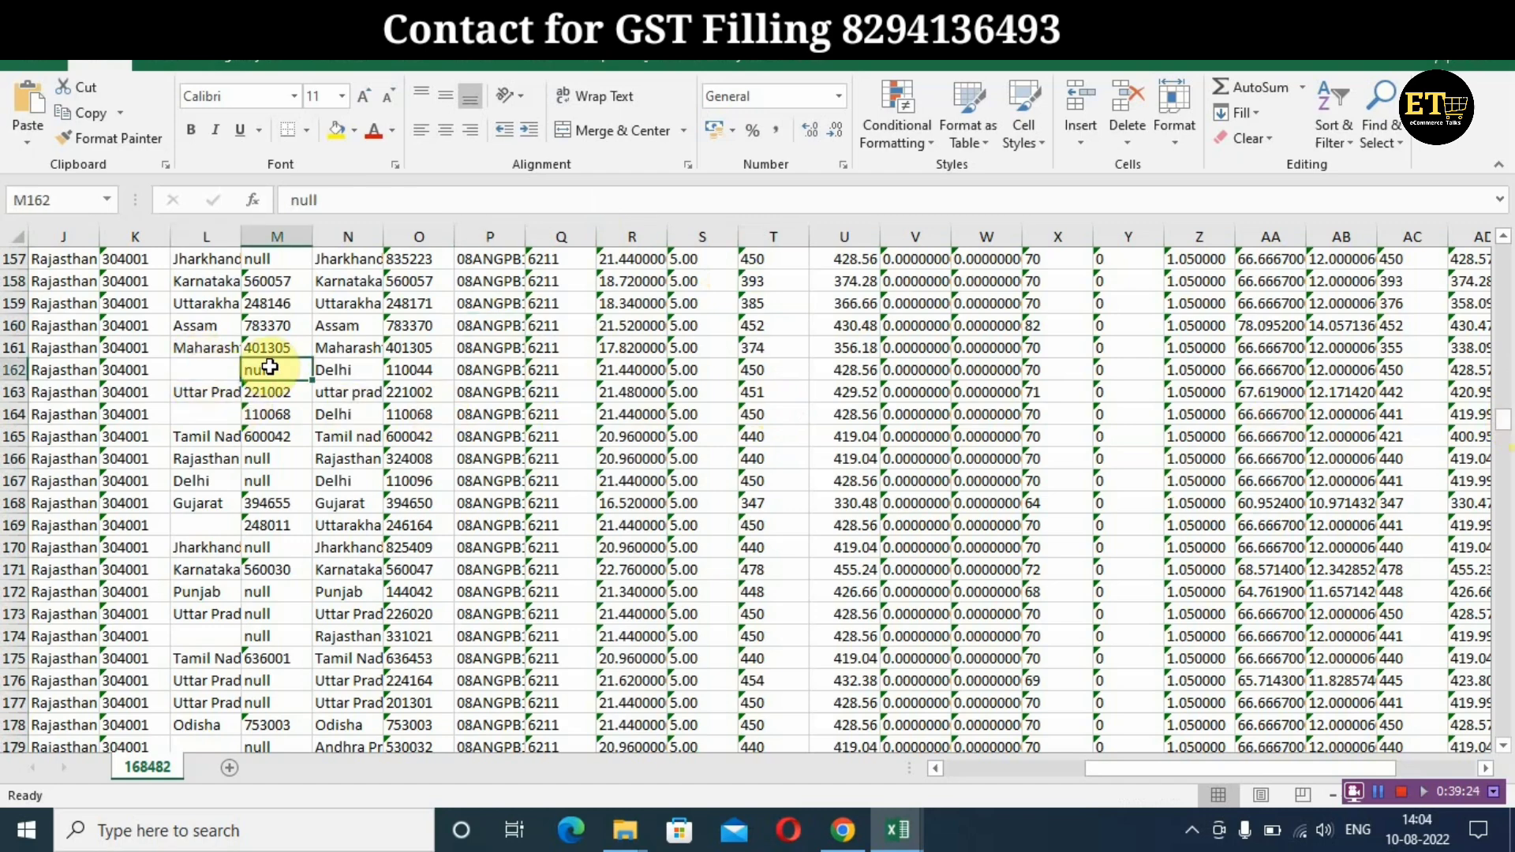
{"action": "left_click", "coordinate": [339, 367]}
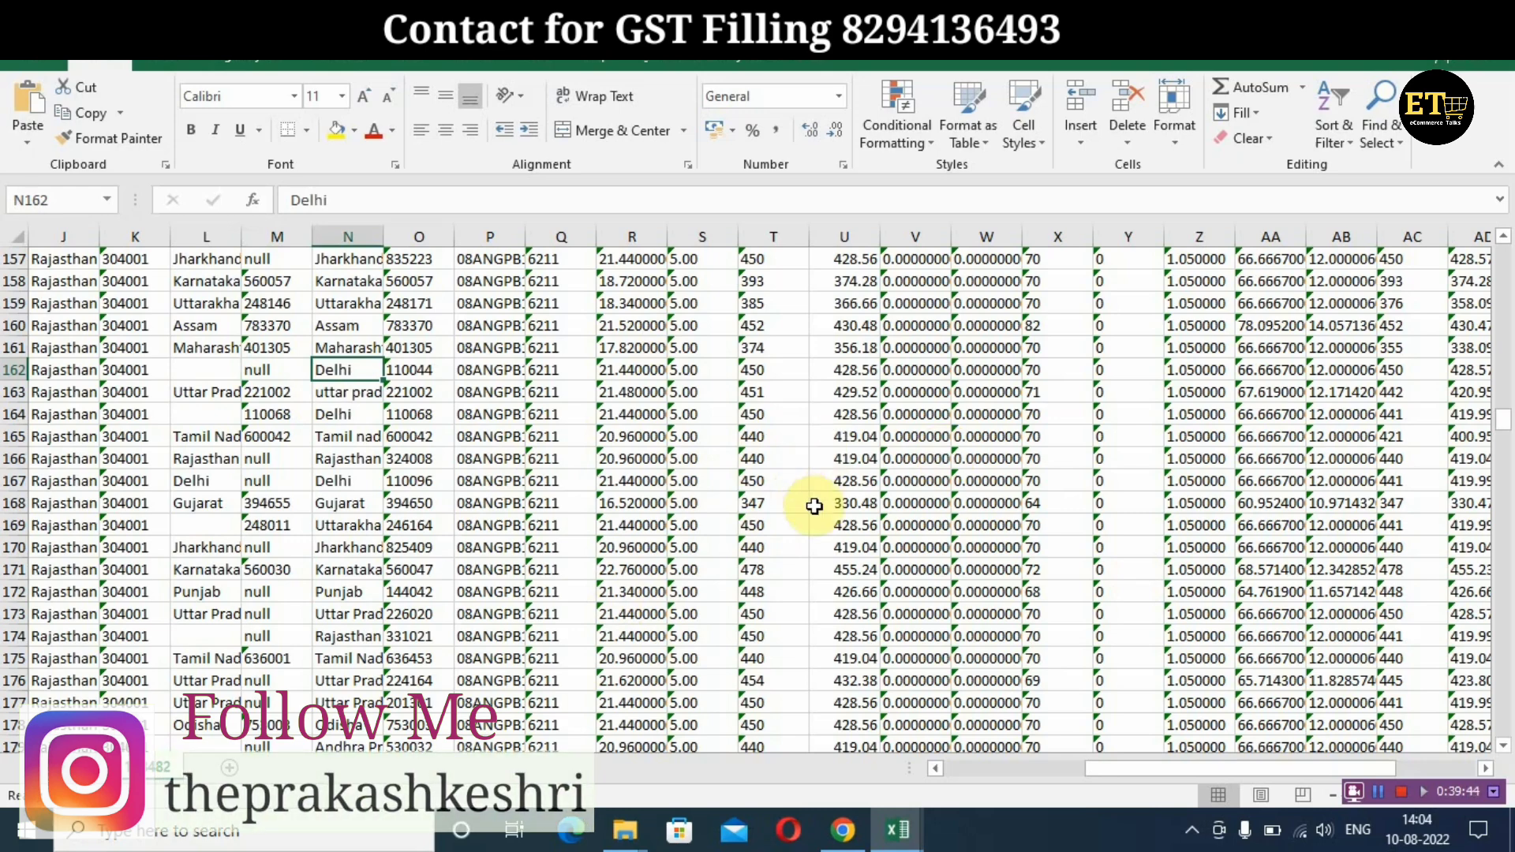
{"action": "left_click", "coordinate": [355, 393]}
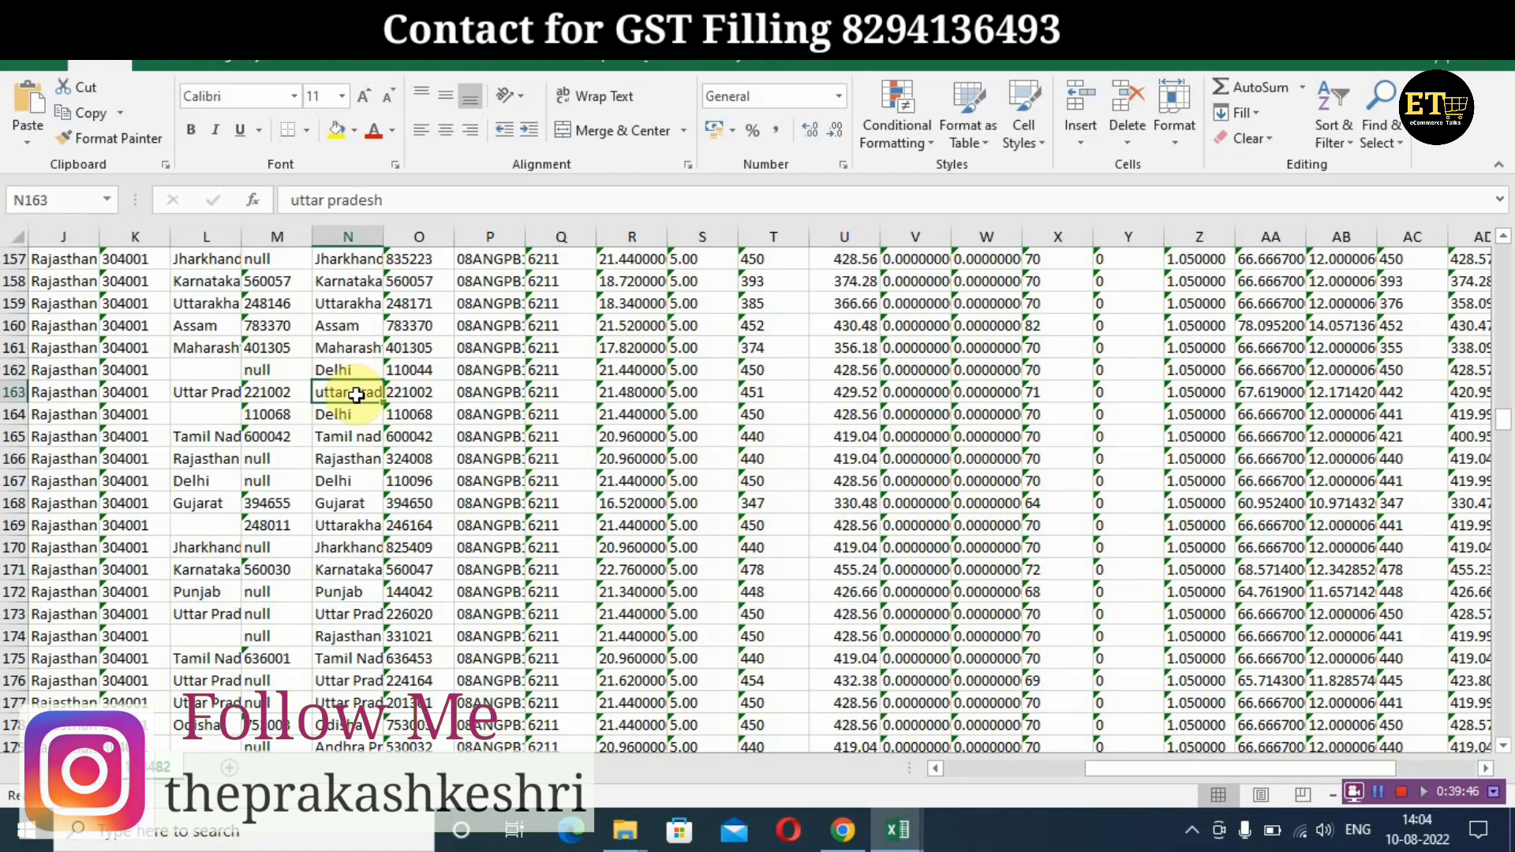